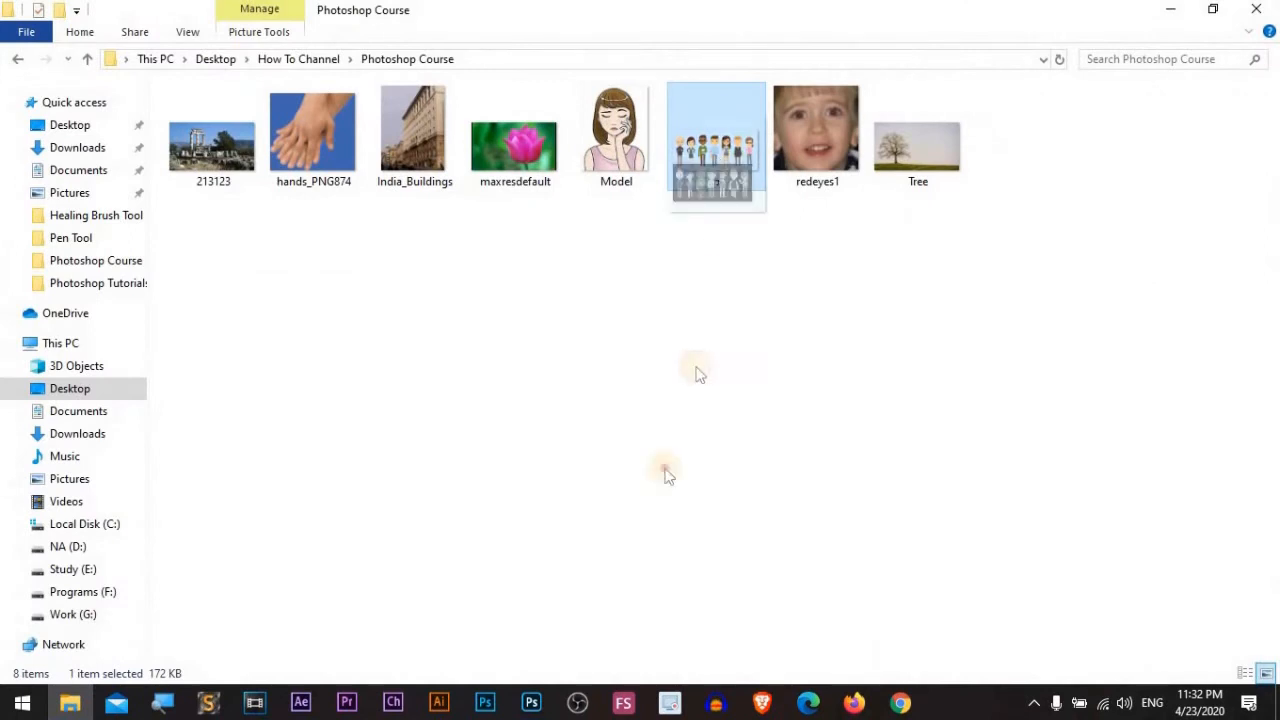
Step: Open p.png in Photoshop and bring a rectangular selection of the bald man into the upper-left corner of Untitled-1
{"action": "left_click_drag", "start_coordinate": [406, 375], "coordinate": [320, 100]}
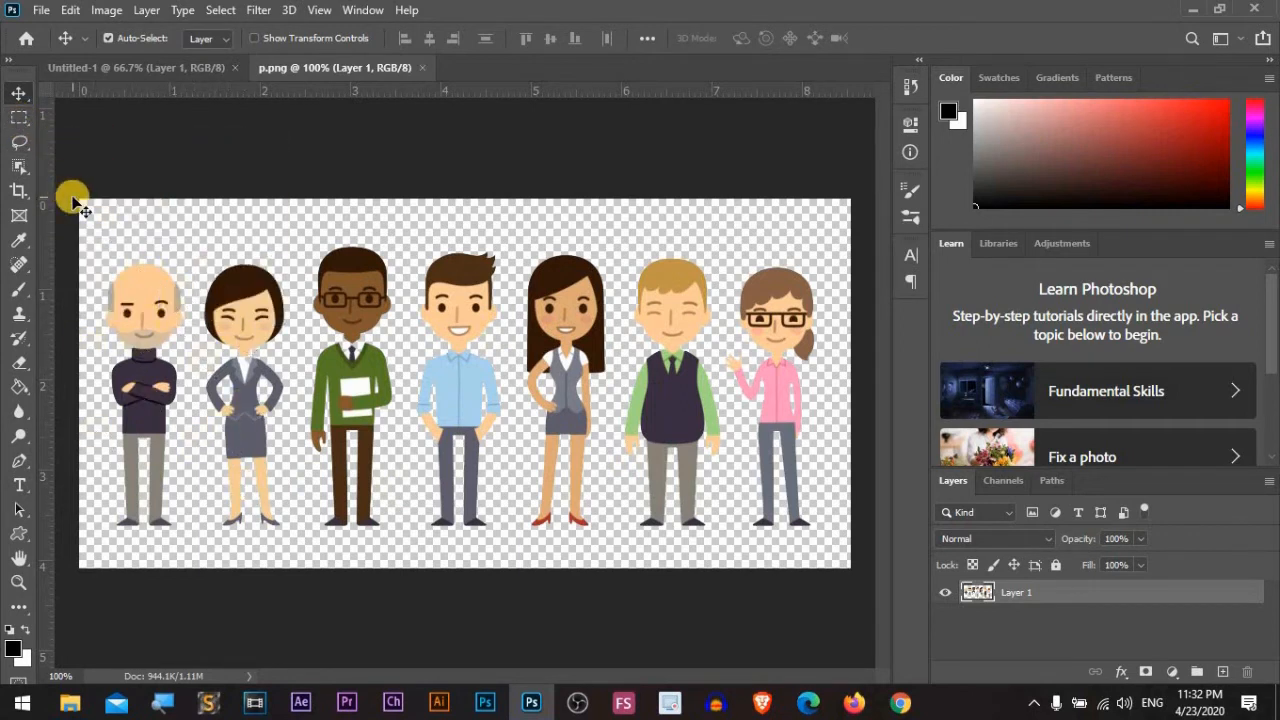
{"action": "key", "text": "m"}
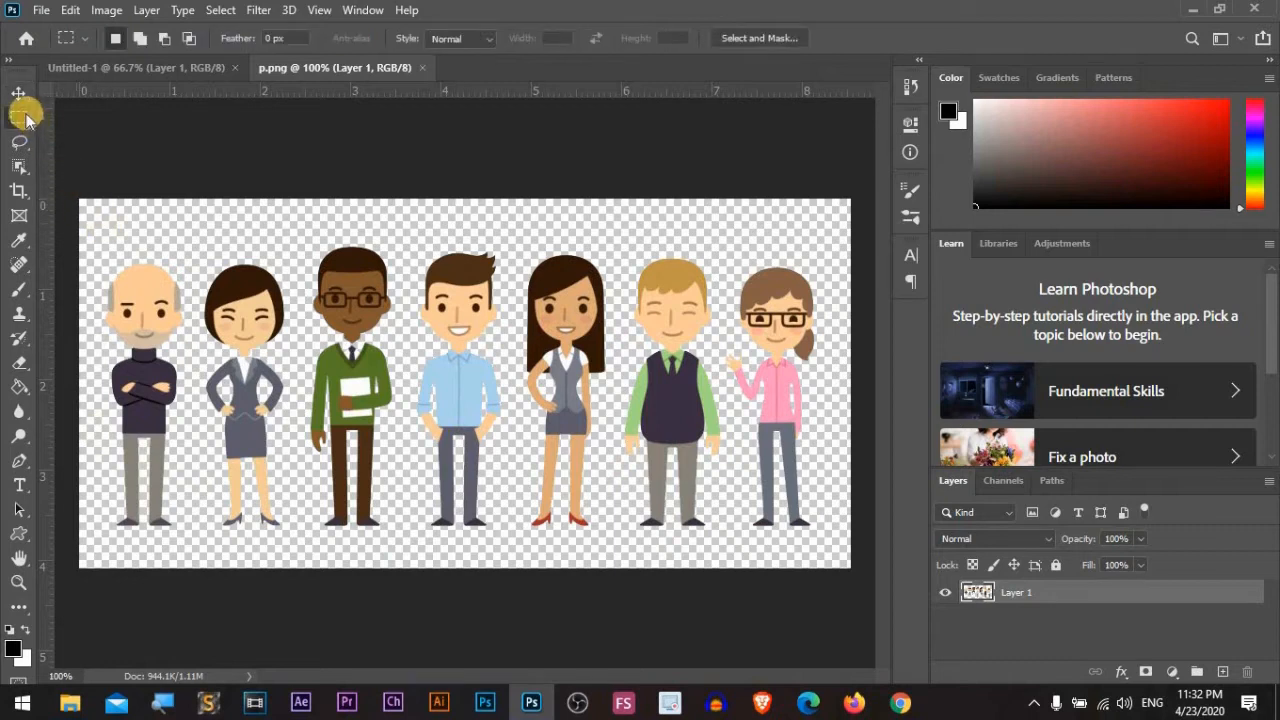
{"action": "left_click_drag", "start_coordinate": [196, 225], "coordinate": [126, 541]}
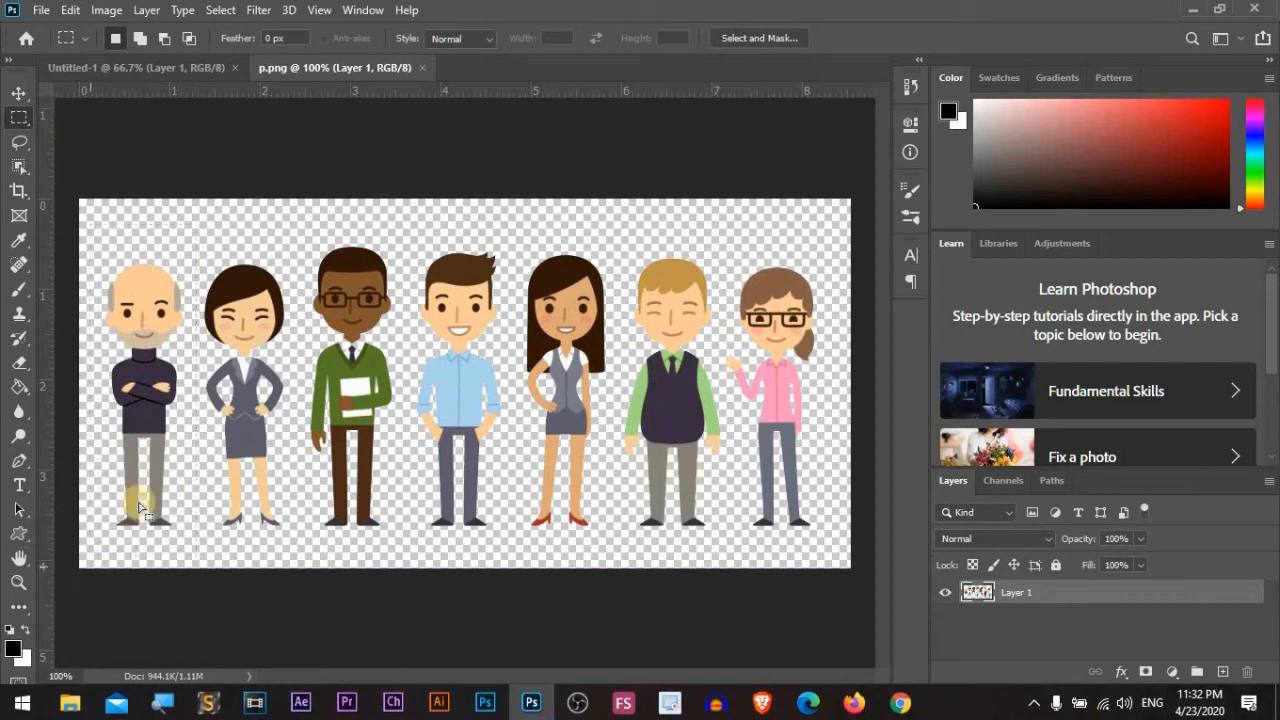
{"action": "left_click", "coordinate": [19, 93]}
{"action": "left_click_drag", "start_coordinate": [137, 365], "coordinate": [170, 372]}
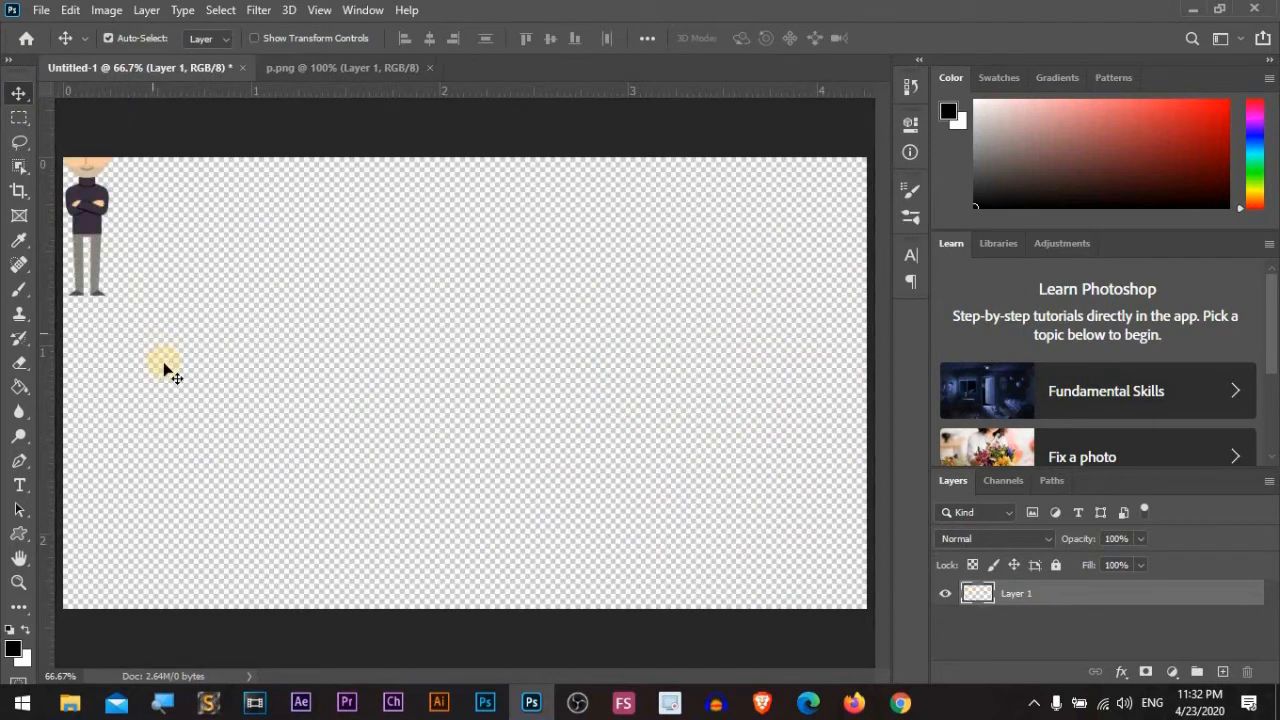
{"action": "left_click_drag", "start_coordinate": [95, 224], "coordinate": [109, 261]}
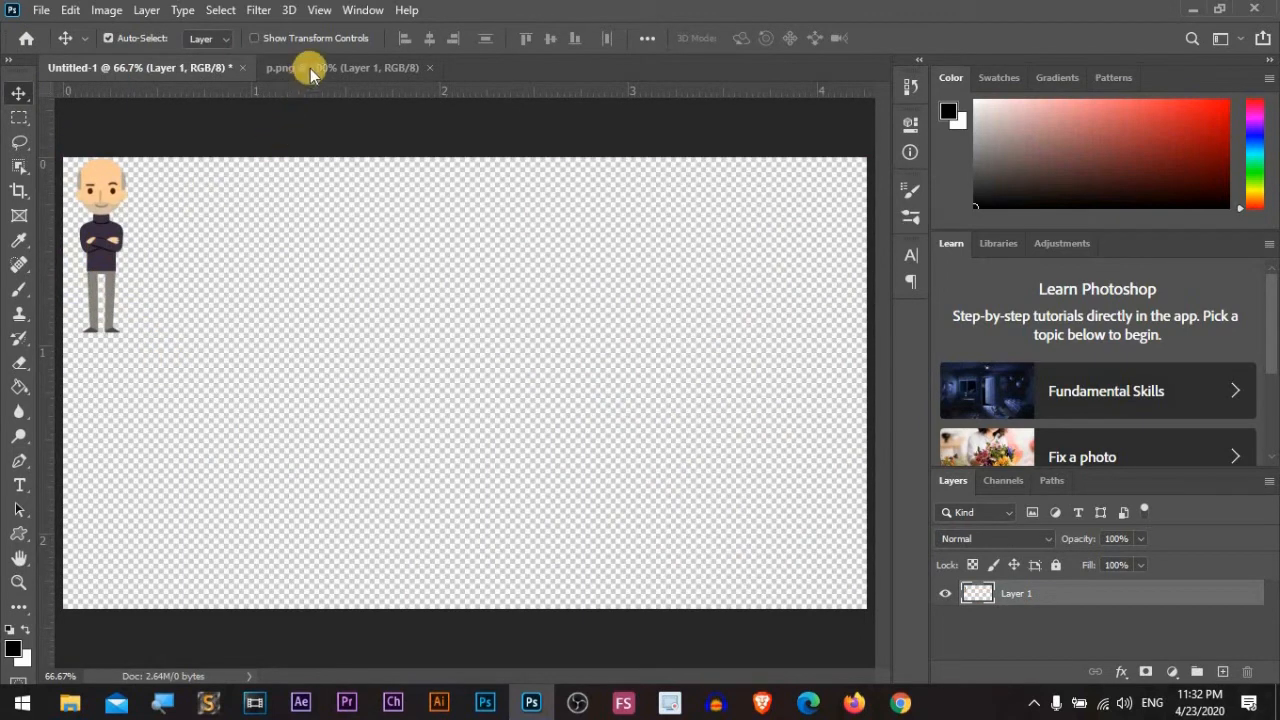
Step: Select the woman in the grey suit in p.png and move her into Untitled-1 beside the bald man
{"action": "left_click", "coordinate": [342, 67]}
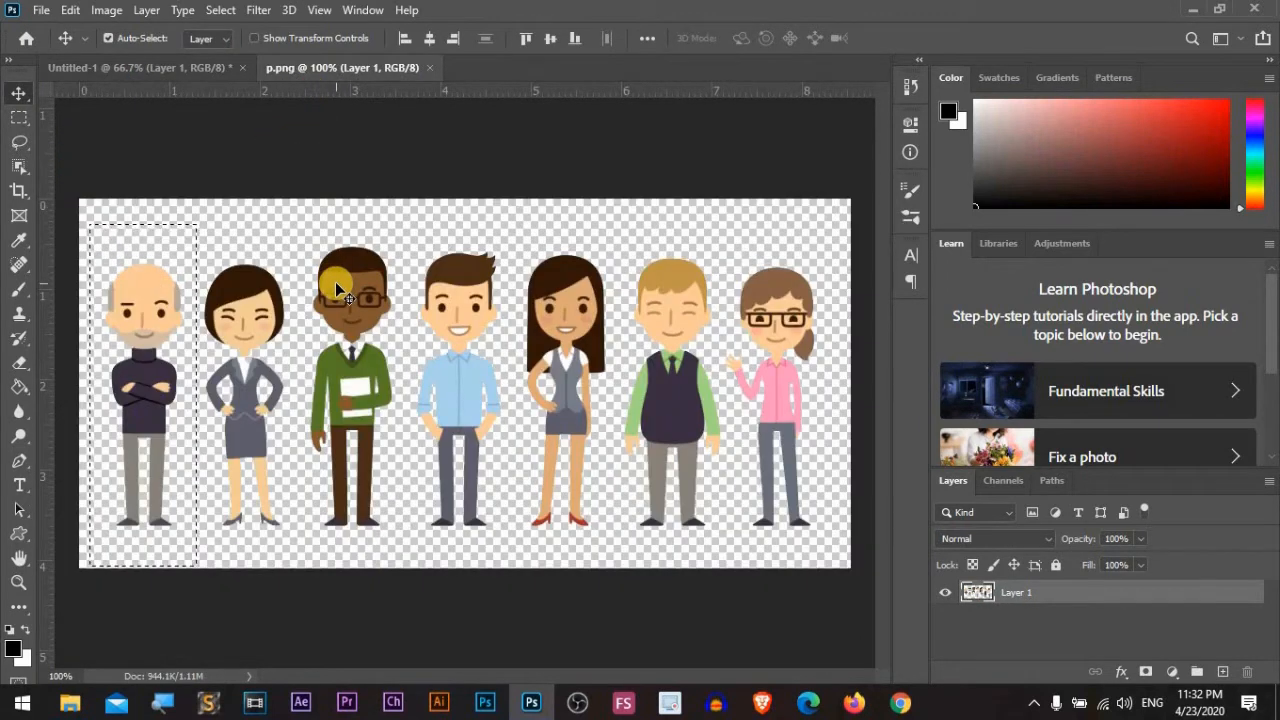
{"action": "key", "text": "m"}
{"action": "left_click_drag", "start_coordinate": [288, 240], "coordinate": [198, 540]}
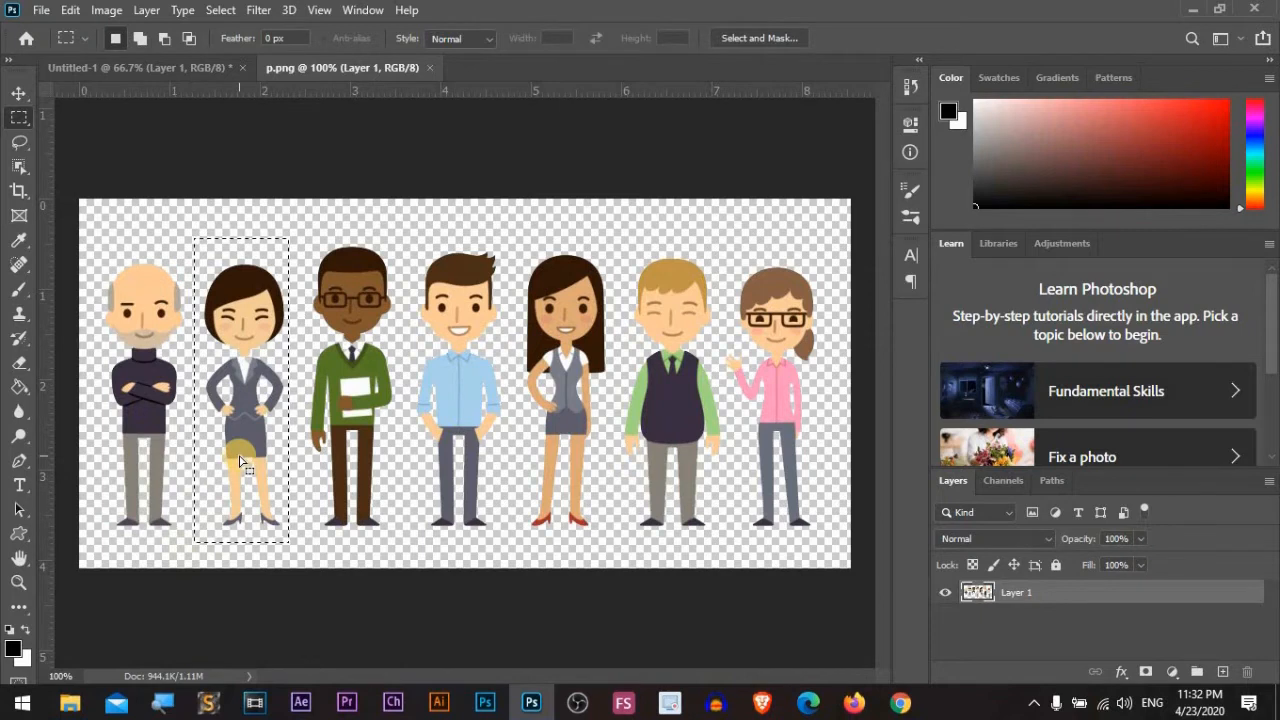
{"action": "key", "text": "v"}
{"action": "left_click_drag", "start_coordinate": [238, 453], "coordinate": [186, 340]}
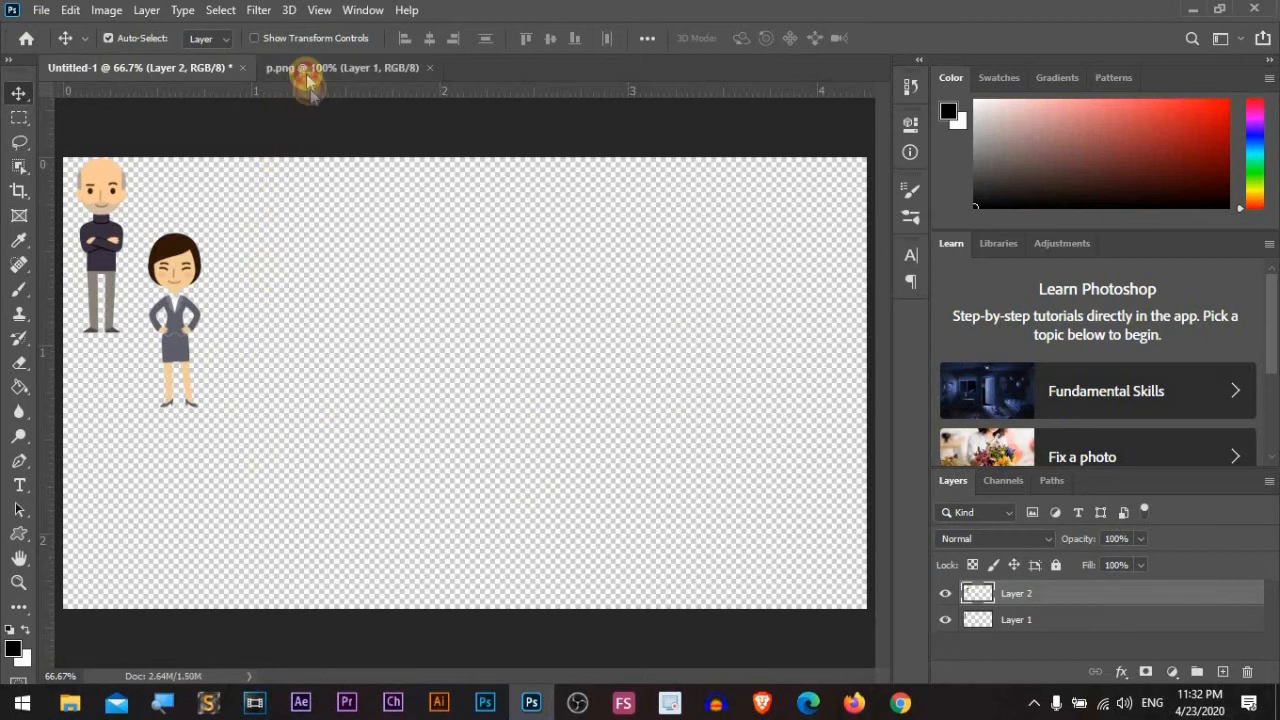
Step: Select the man in the green sweater in p.png and move him into Untitled-1 beside the woman
{"action": "left_click", "coordinate": [310, 80]}
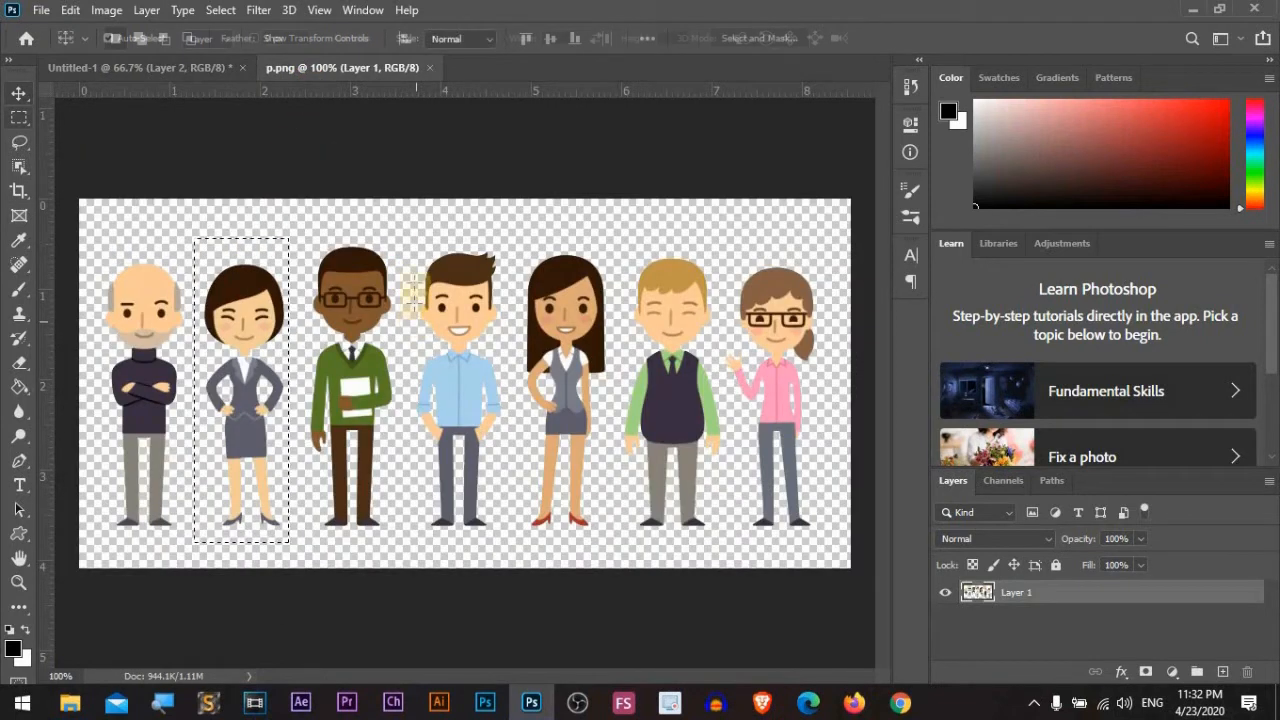
{"action": "key", "text": "m"}
{"action": "left_click_drag", "start_coordinate": [407, 226], "coordinate": [301, 555]}
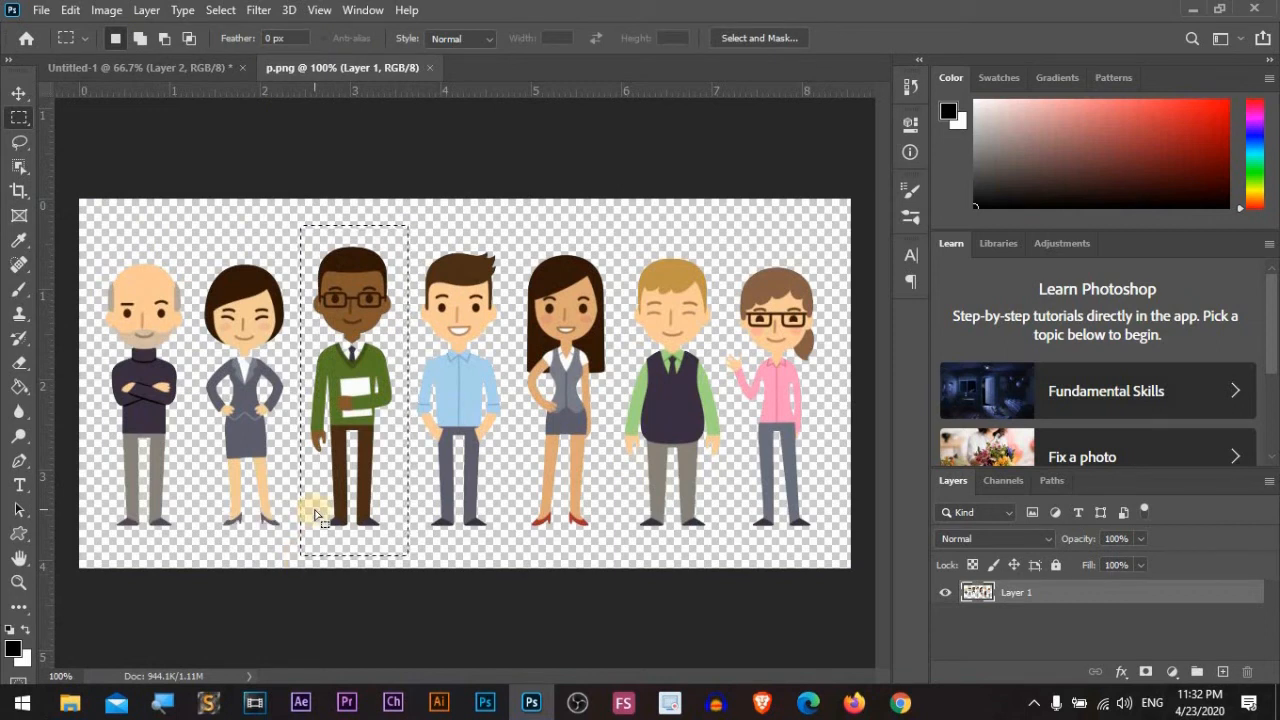
{"action": "key", "text": "v"}
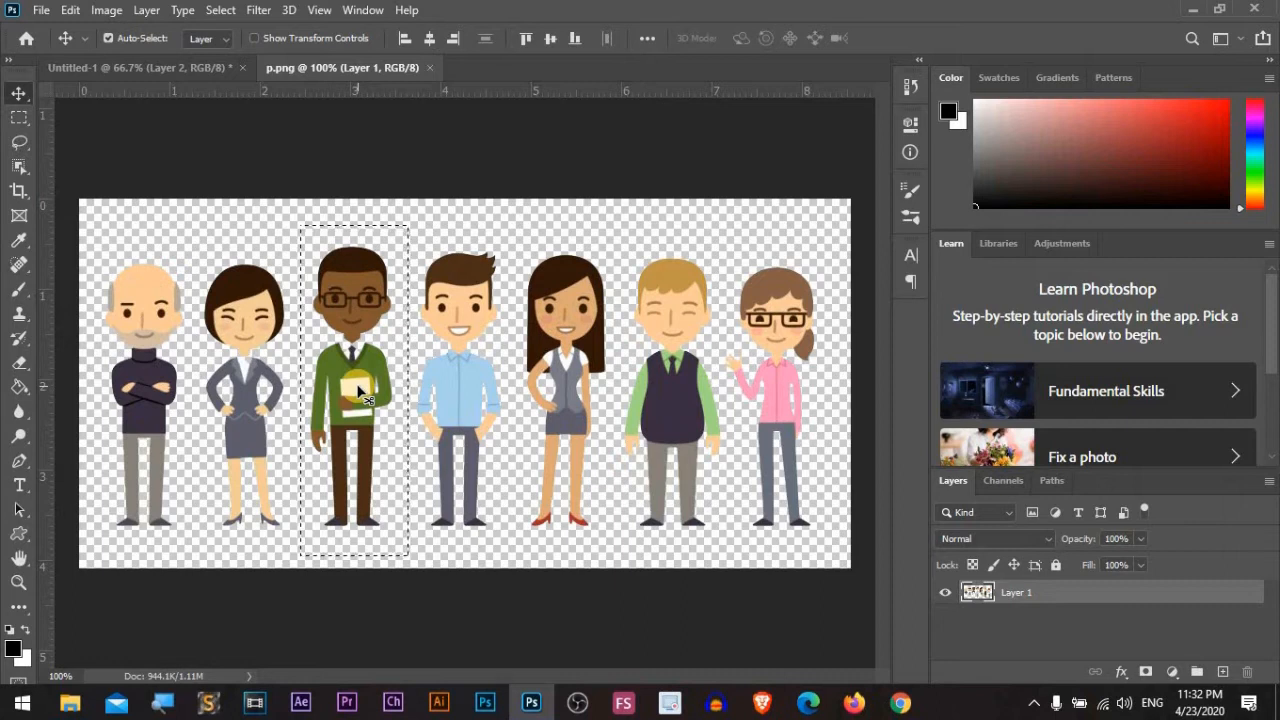
{"action": "left_click_drag", "start_coordinate": [358, 390], "coordinate": [301, 392]}
Step: Select the man in the blue shirt in p.png and move him into the lower-right corner of Untitled-1
{"action": "left_click", "coordinate": [322, 70]}
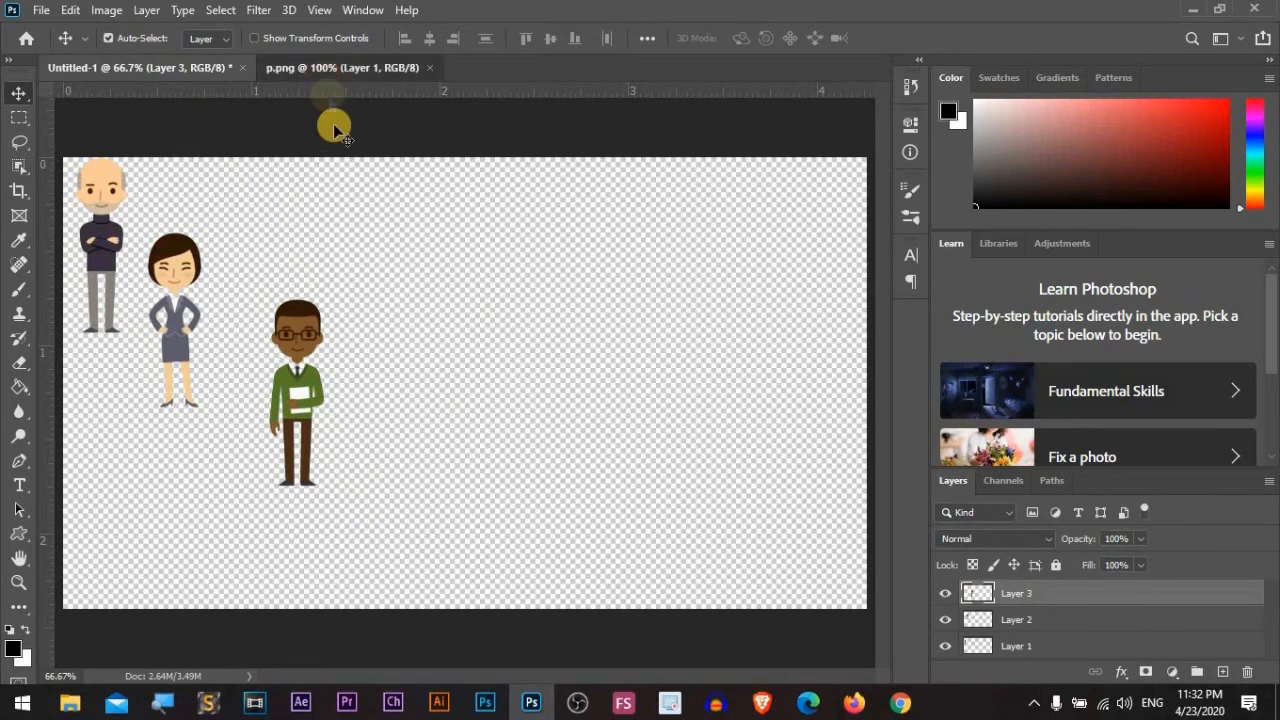
{"action": "key", "text": "m"}
{"action": "left_click_drag", "start_coordinate": [511, 225], "coordinate": [399, 548]}
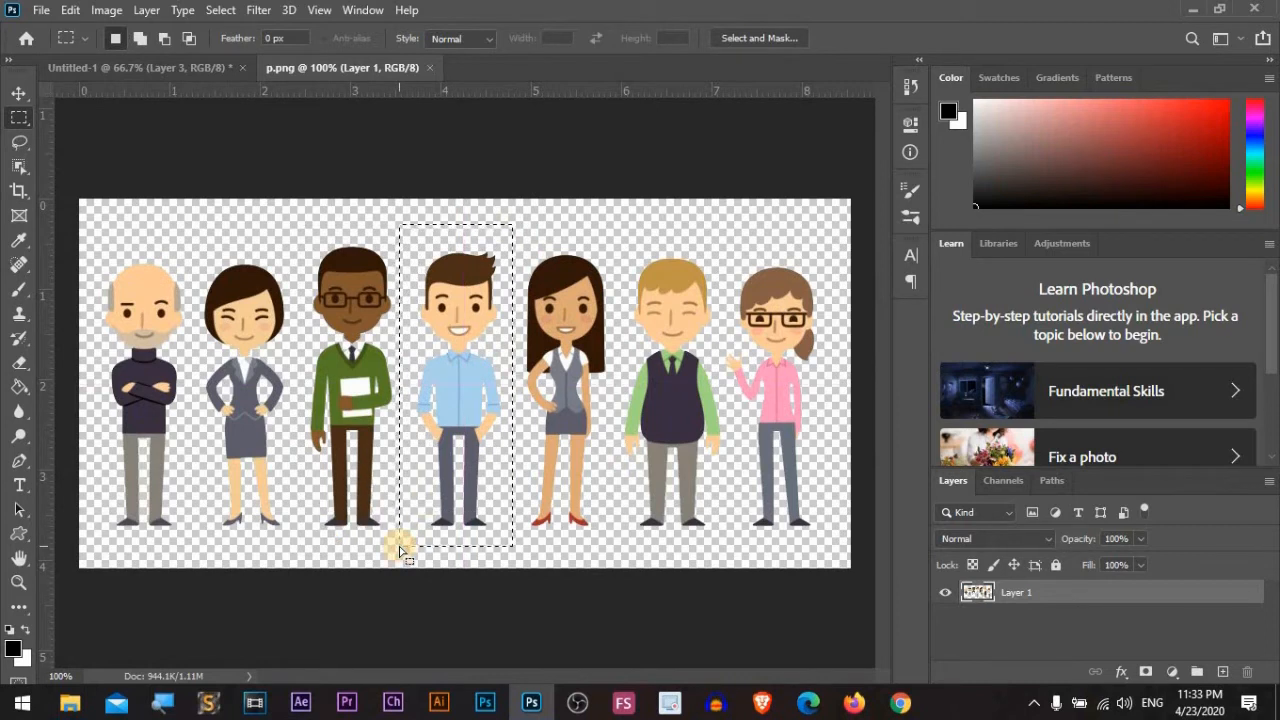
{"action": "key", "text": "v"}
{"action": "left_click_drag", "start_coordinate": [467, 408], "coordinate": [809, 575]}
Step: Spread the green-sweater man and the woman diagonally between the other two figures, and try small moves on all four figures
{"action": "left_click_drag", "start_coordinate": [300, 450], "coordinate": [604, 485]}
{"action": "left_click_drag", "start_coordinate": [182, 351], "coordinate": [429, 410]}
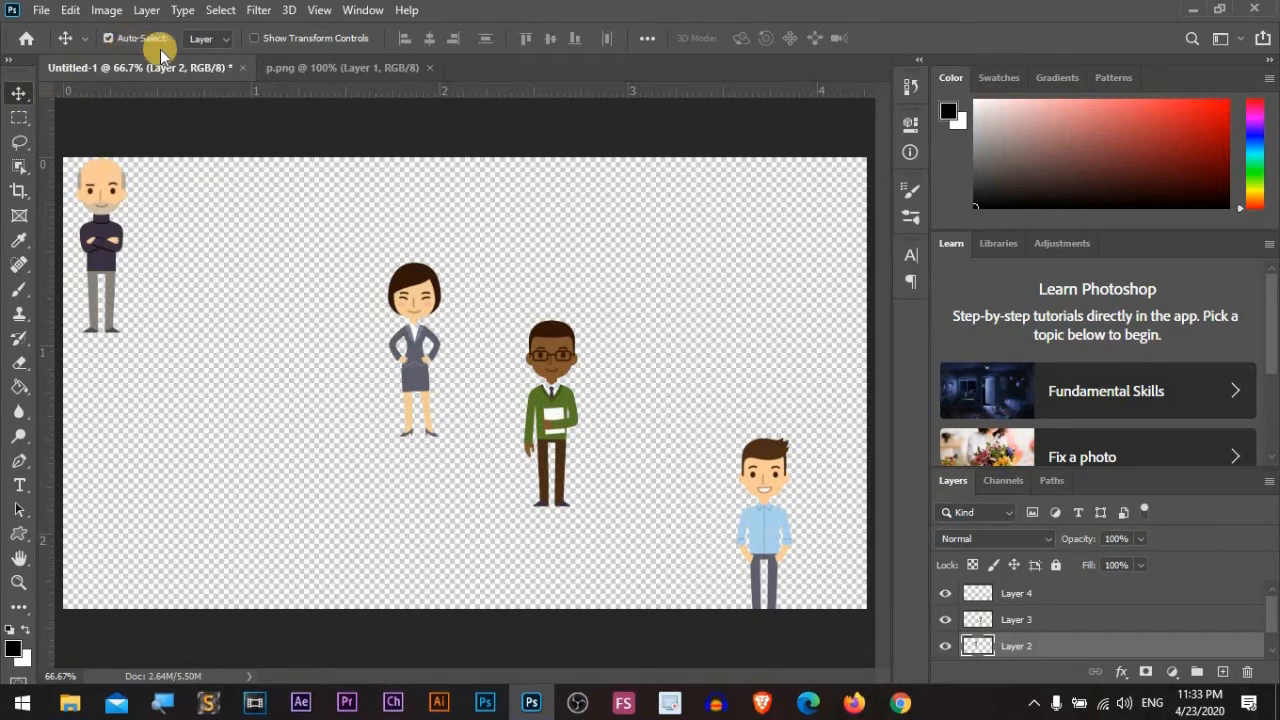
{"action": "mouse_move", "coordinate": [108, 208]}
{"action": "left_mouse_down"}
{"action": "mouse_move", "coordinate": [110, 265]}
{"action": "mouse_move", "coordinate": [109, 209]}
{"action": "left_mouse_up"}
{"action": "left_click_drag", "start_coordinate": [398, 356], "coordinate": [399, 353]}
{"action": "mouse_move", "coordinate": [551, 430]}
{"action": "left_mouse_down"}
{"action": "mouse_move", "coordinate": [551, 400]}
{"action": "mouse_move", "coordinate": [548, 436]}
{"action": "mouse_move", "coordinate": [549, 418]}
{"action": "left_mouse_up"}
{"action": "left_click_drag", "start_coordinate": [766, 558], "coordinate": [763, 577]}
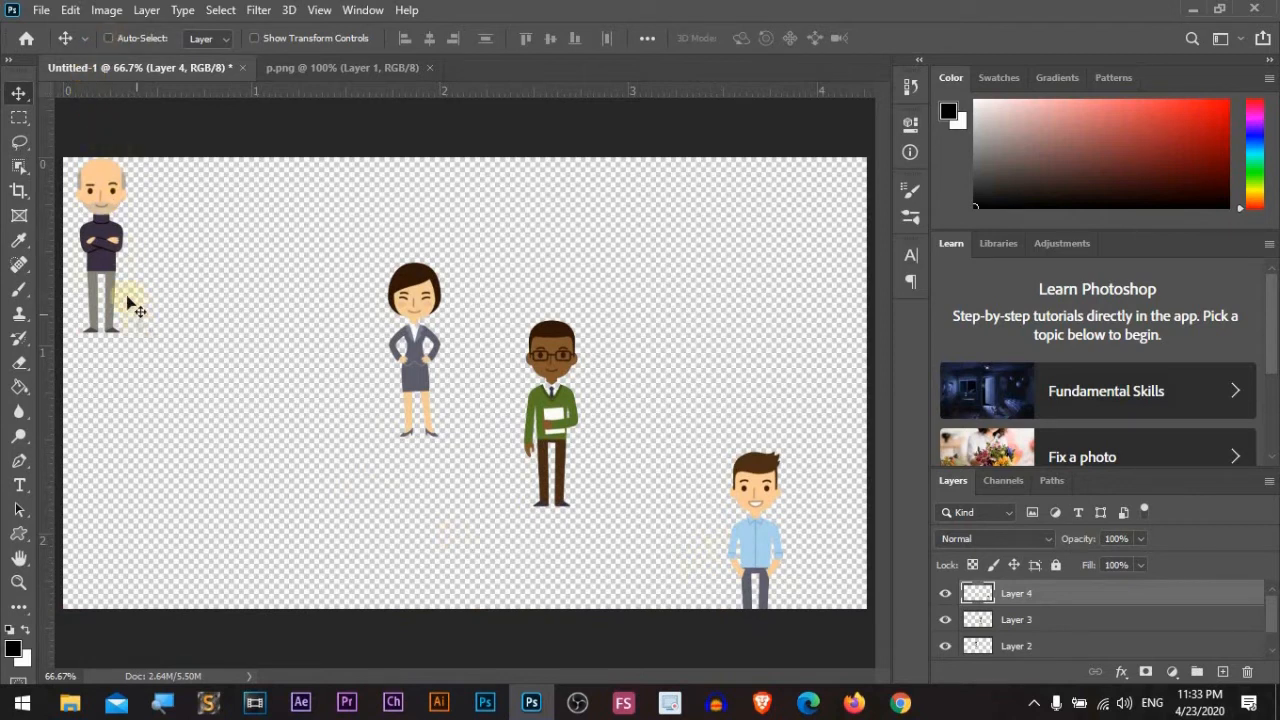
Step: With Auto-Select off, shift Layer 4 slightly downward, and select Layer 3 and shift it slightly down and left
{"action": "left_click_drag", "start_coordinate": [110, 249], "coordinate": [111, 251]}
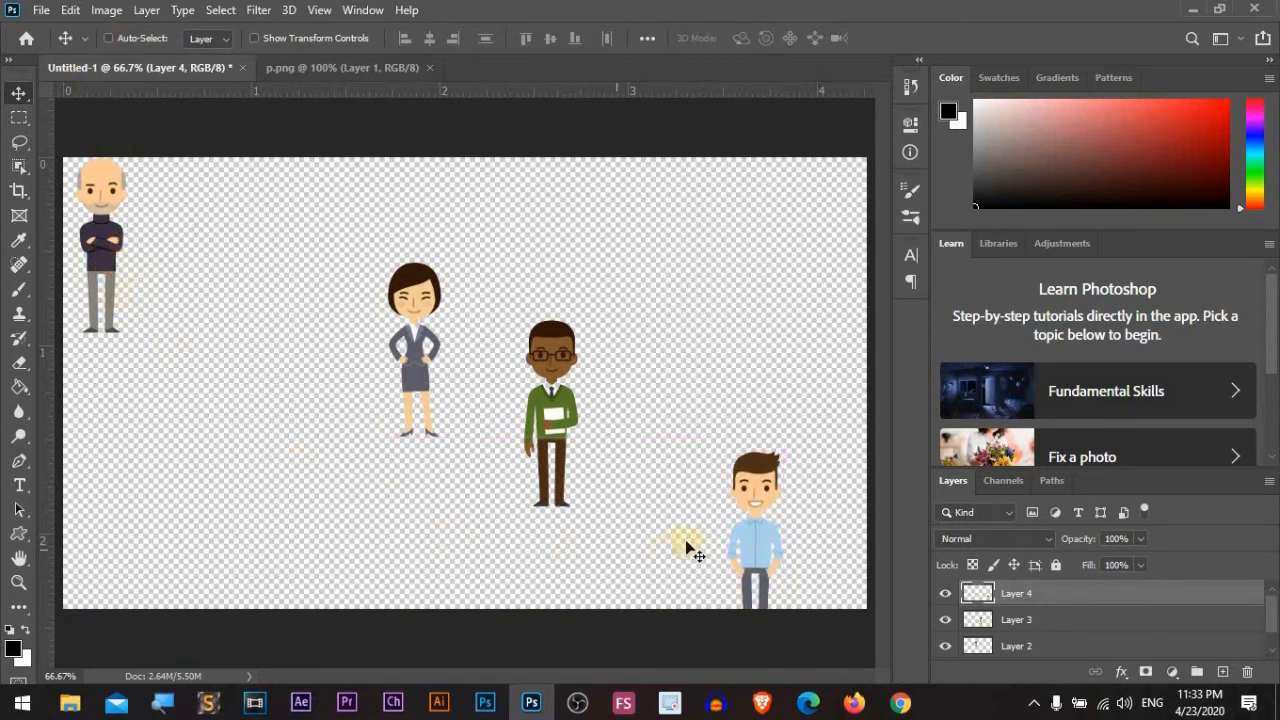
{"action": "mouse_move", "coordinate": [763, 556]}
{"action": "left_mouse_down"}
{"action": "mouse_move", "coordinate": [763, 530]}
{"action": "mouse_move", "coordinate": [755, 553]}
{"action": "mouse_move", "coordinate": [751, 526]}
{"action": "mouse_move", "coordinate": [750, 548]}
{"action": "left_mouse_up"}
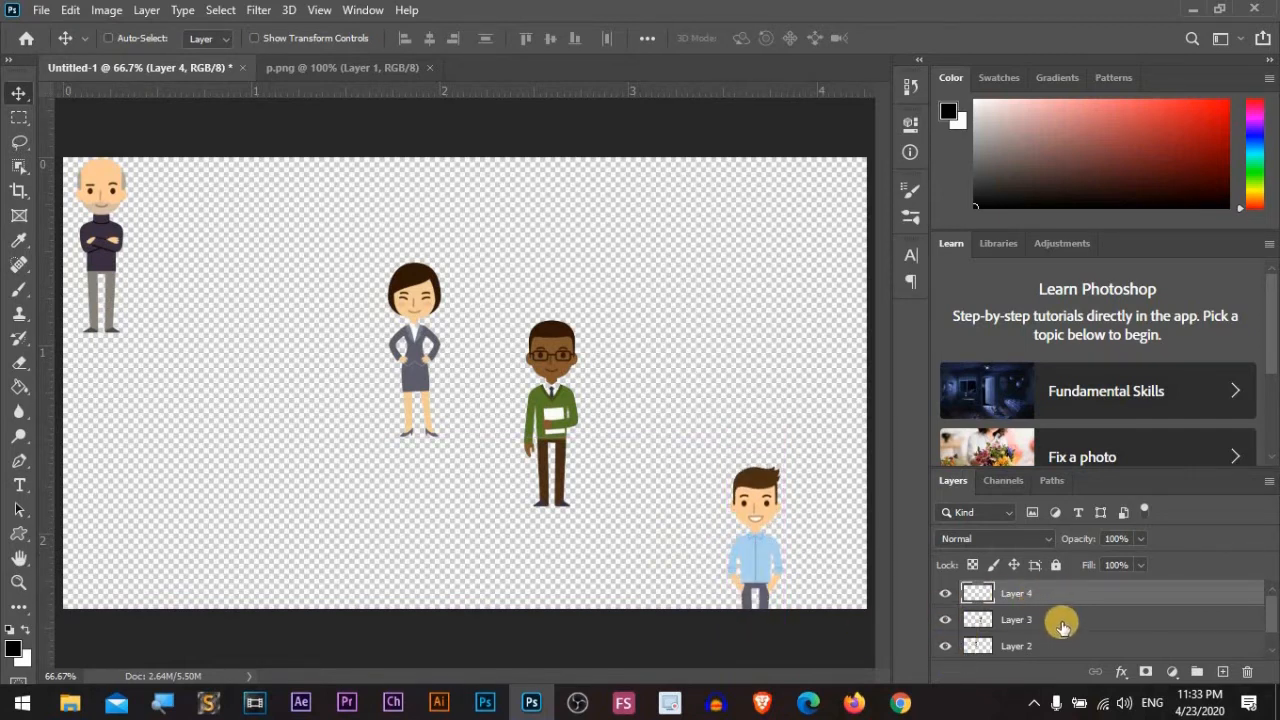
{"action": "left_click", "coordinate": [955, 614]}
{"action": "left_click_drag", "start_coordinate": [560, 435], "coordinate": [400, 416]}
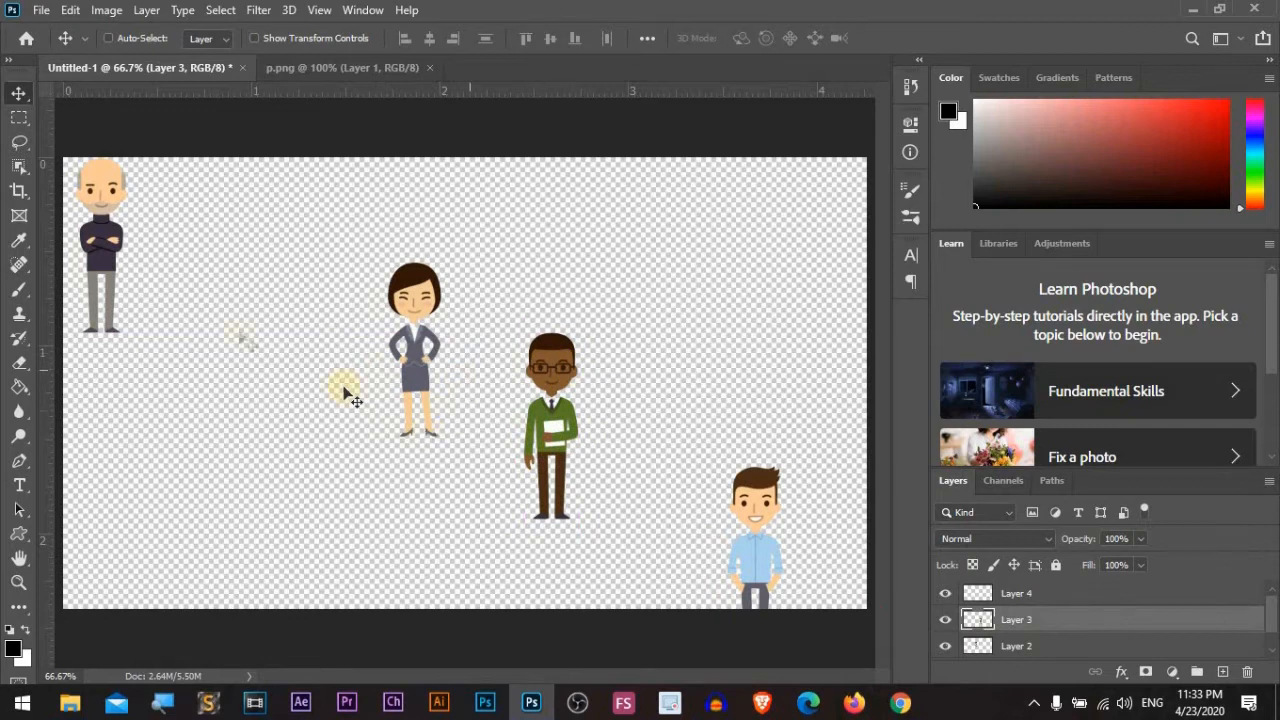
{"action": "left_click_drag", "start_coordinate": [108, 252], "coordinate": [94, 264]}
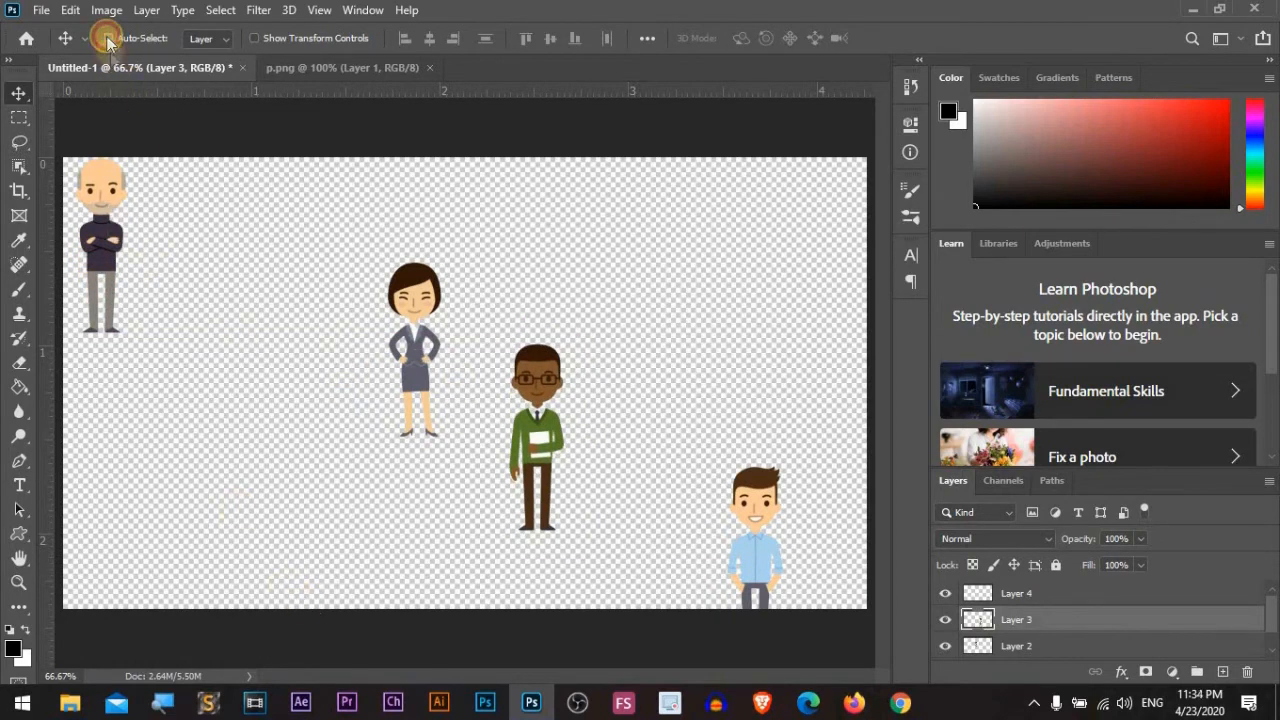
Step: Turn Auto-Select back on with the Layer option and nudge each of the four figures individually
{"action": "left_click", "coordinate": [96, 245]}
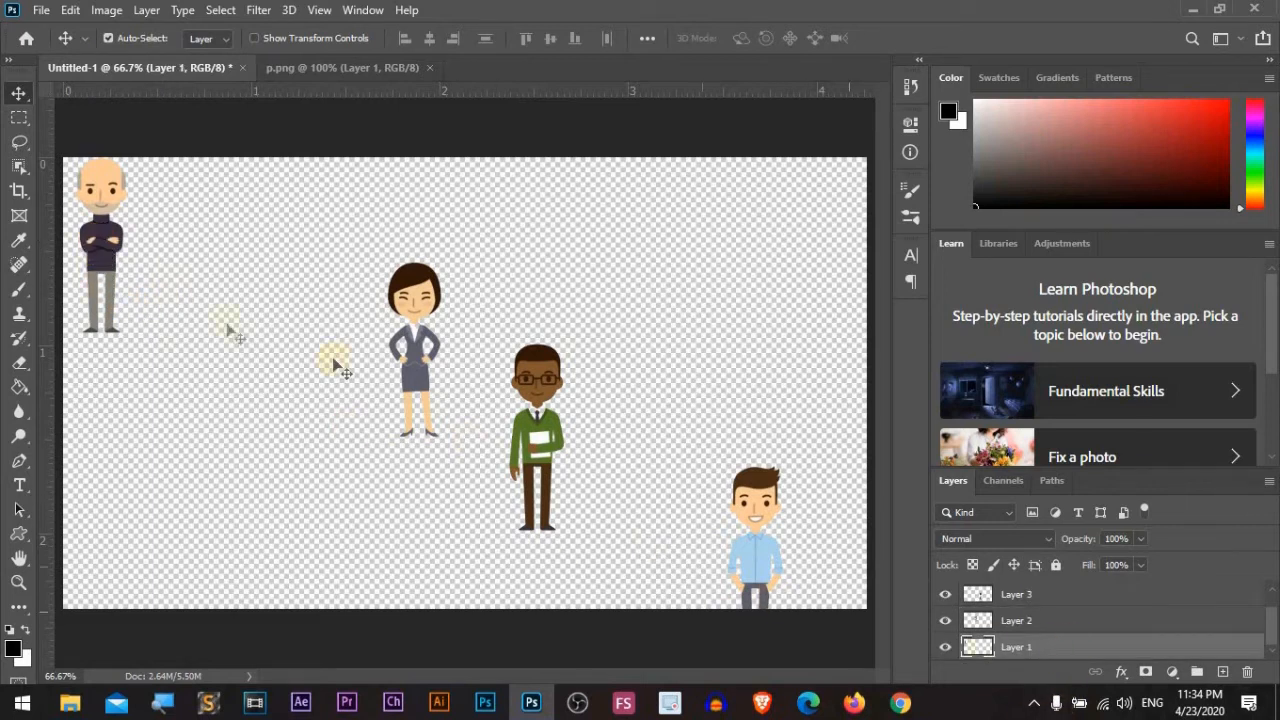
{"action": "left_click_drag", "start_coordinate": [127, 270], "coordinate": [104, 258]}
{"action": "left_click_drag", "start_coordinate": [414, 371], "coordinate": [421, 408]}
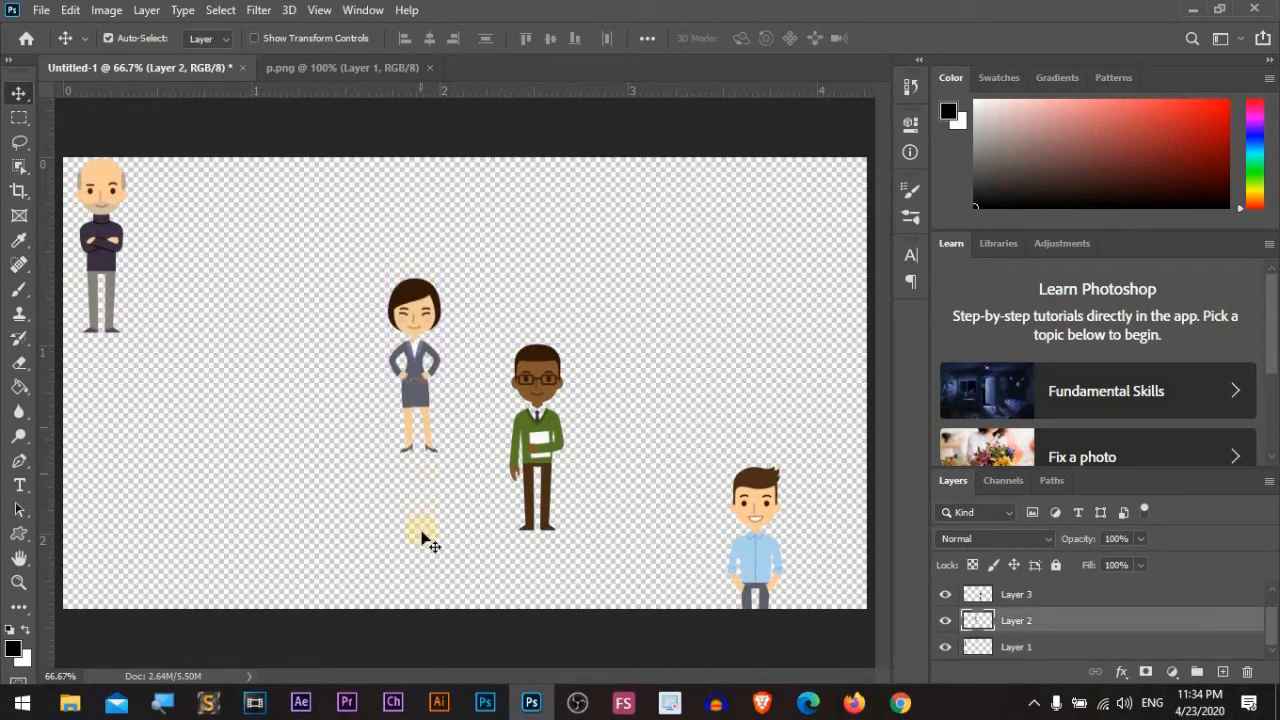
{"action": "left_click", "coordinate": [228, 42]}
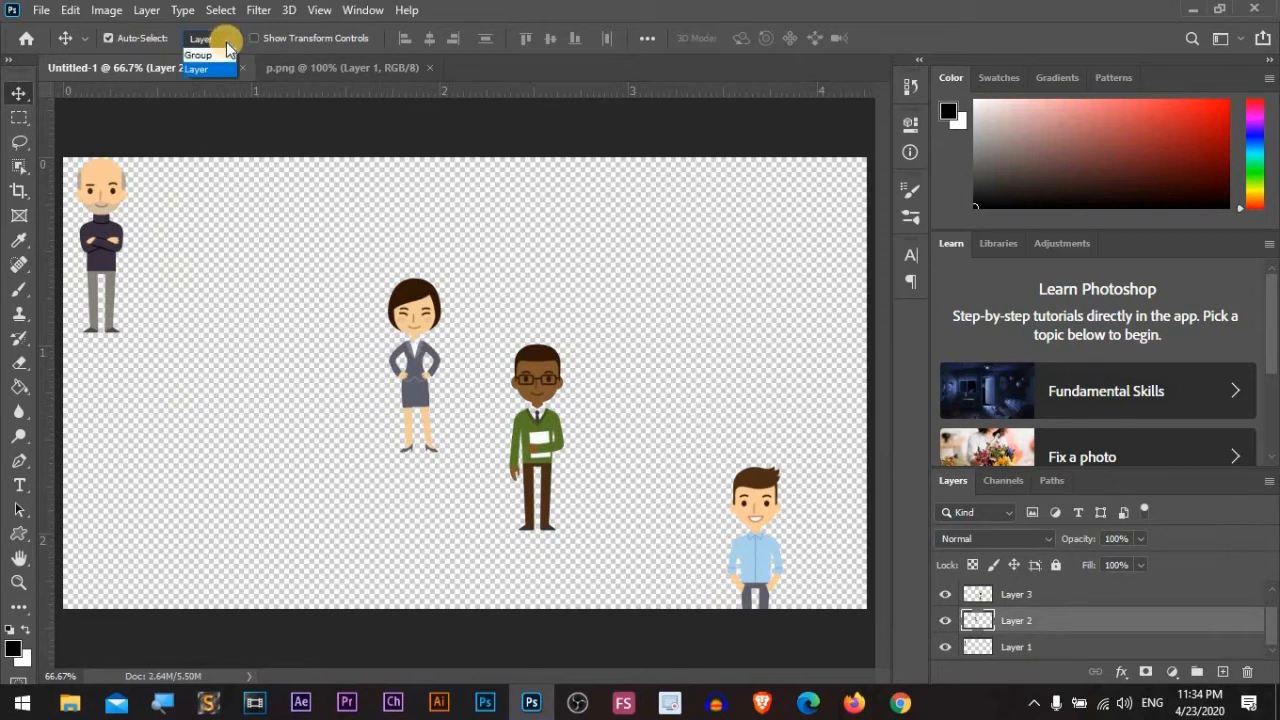
{"action": "left_click", "coordinate": [226, 42]}
{"action": "left_click", "coordinate": [103, 268]}
{"action": "left_click_drag", "start_coordinate": [414, 366], "coordinate": [518, 425]}
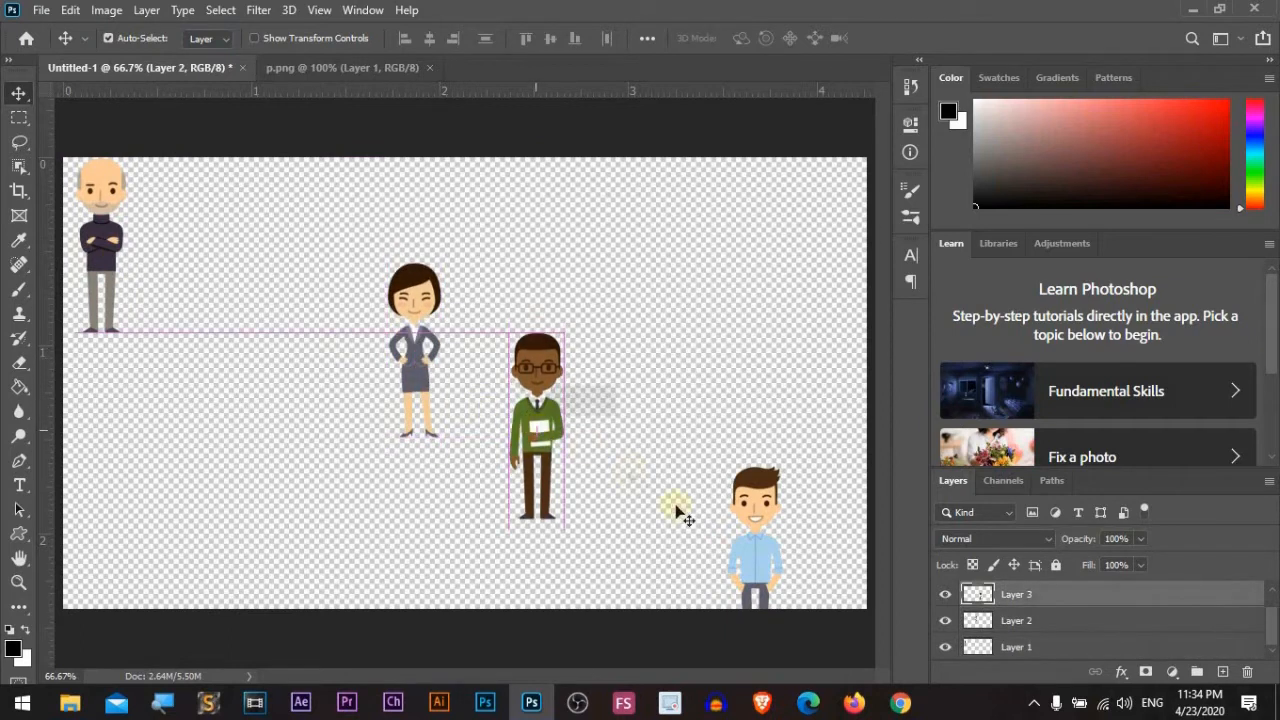
{"action": "left_click_drag", "start_coordinate": [751, 523], "coordinate": [755, 556]}
Step: Set Auto-Select to Group and pick each of the four figures on the canvas in turn
{"action": "left_click", "coordinate": [205, 40]}
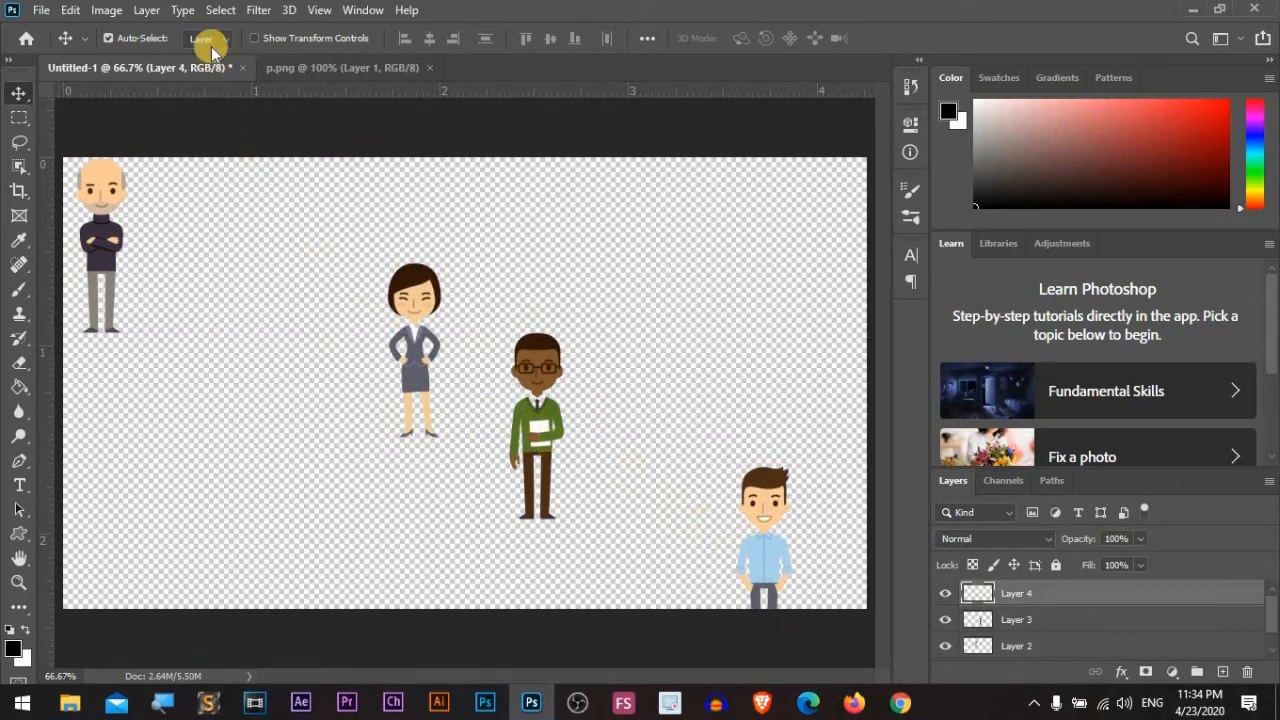
{"action": "left_click", "coordinate": [205, 55]}
{"action": "left_click", "coordinate": [105, 220]}
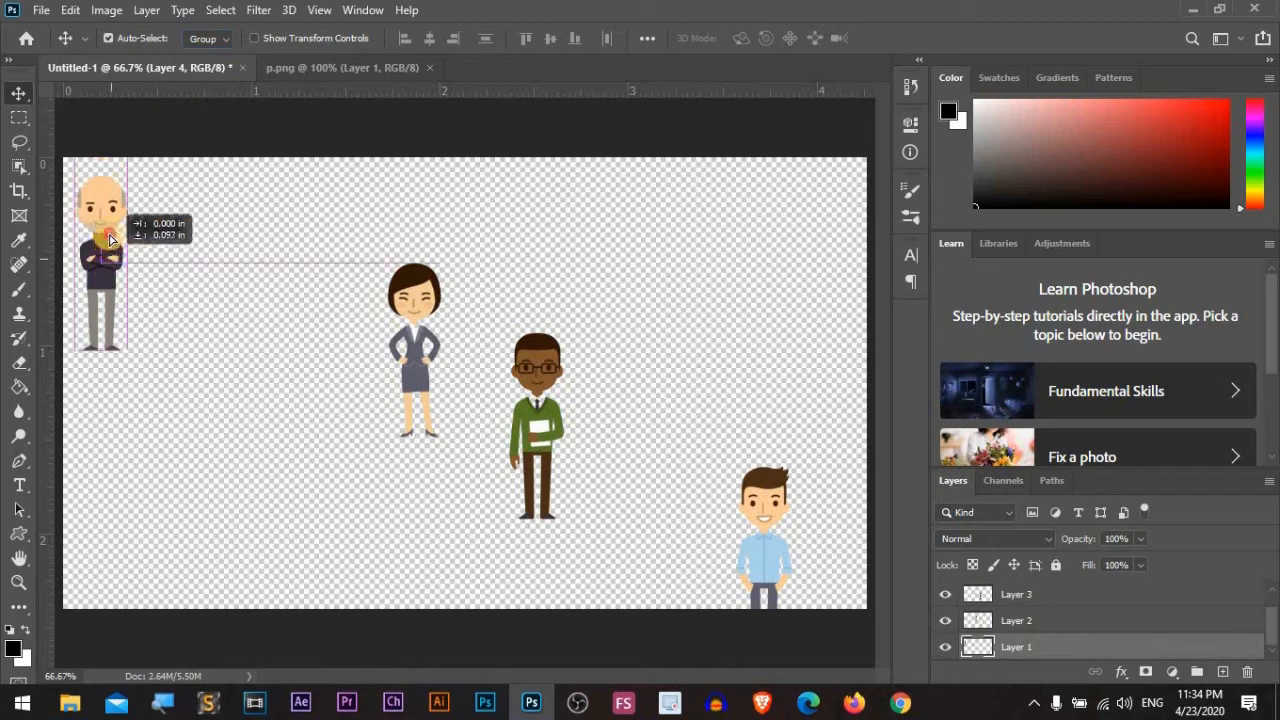
{"action": "left_click", "coordinate": [410, 385]}
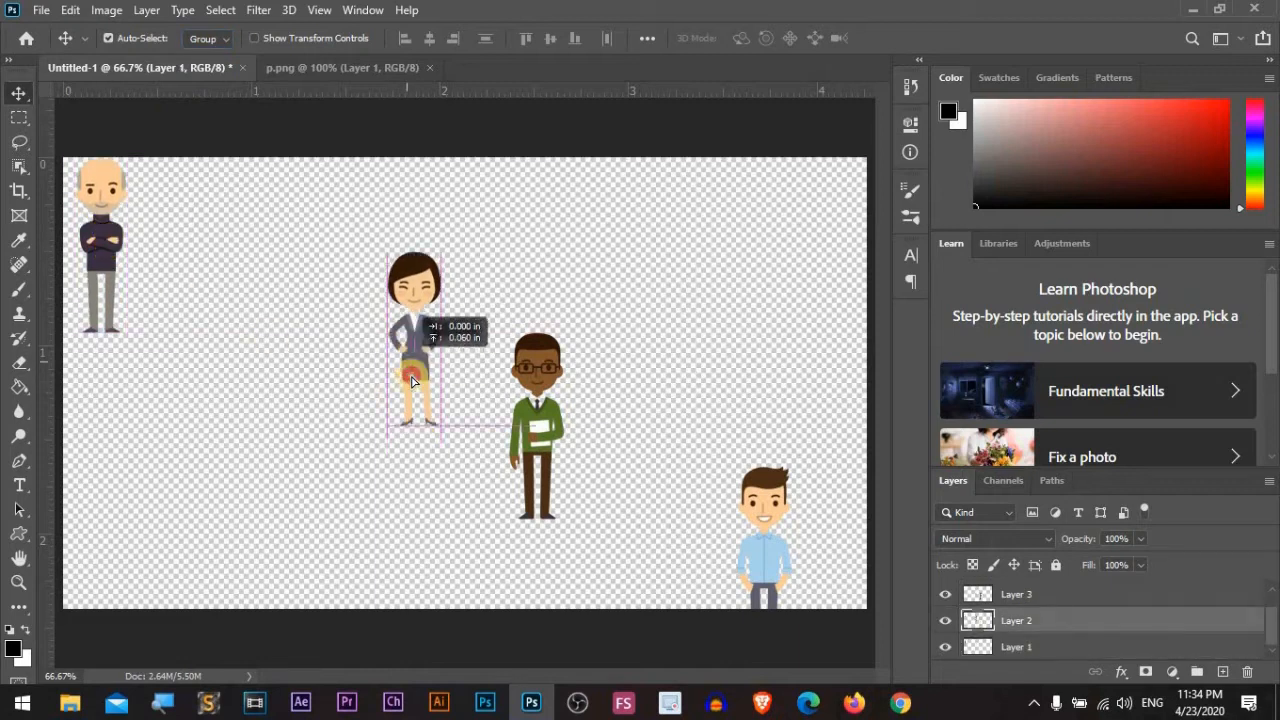
{"action": "left_click", "coordinate": [526, 437]}
{"action": "left_click", "coordinate": [757, 523]}
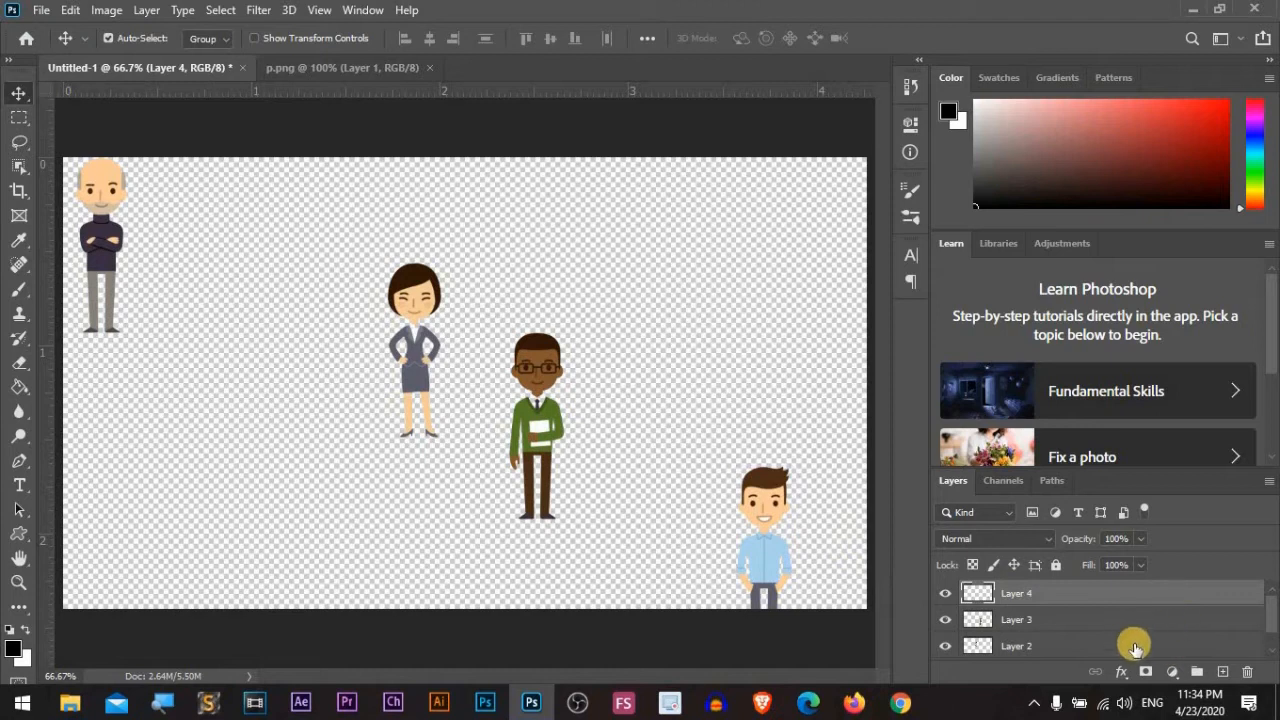
Step: Combine Layer 3 and Layer 4 into a group, ungroup them, and group them again
{"action": "left_click", "coordinate": [1083, 622], "text": "shift"}
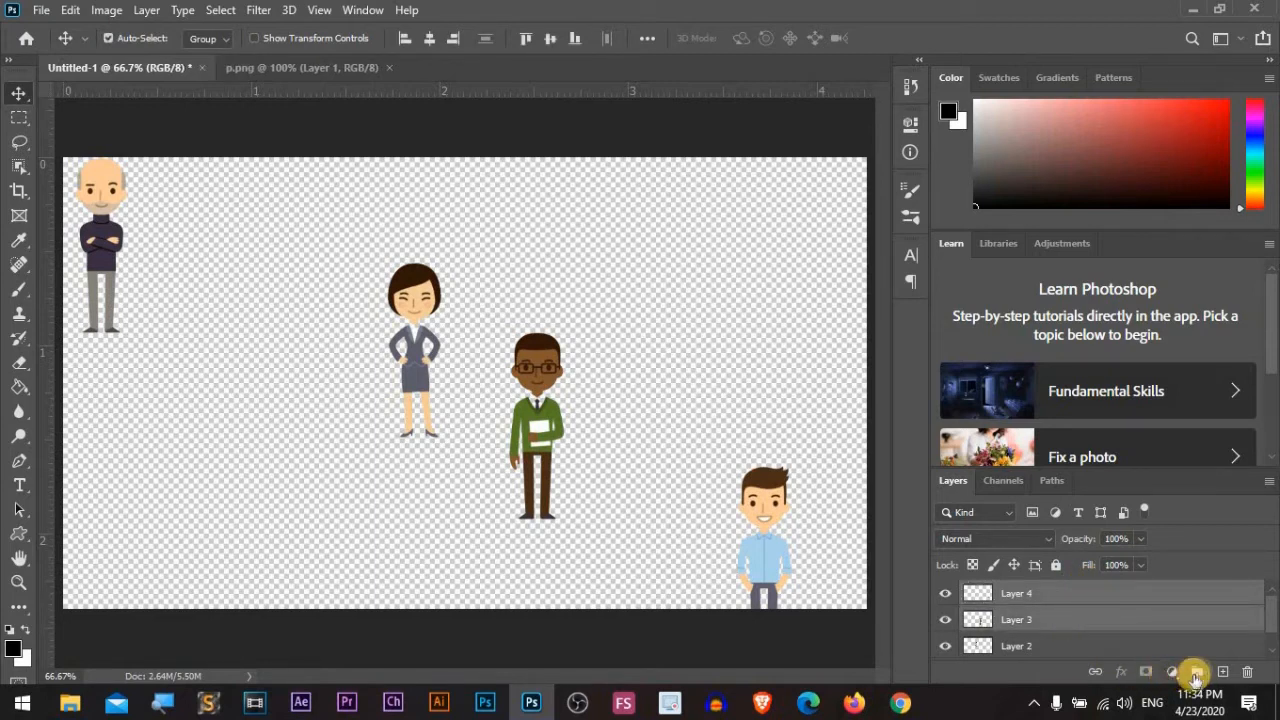
{"action": "left_click", "coordinate": [1197, 673]}
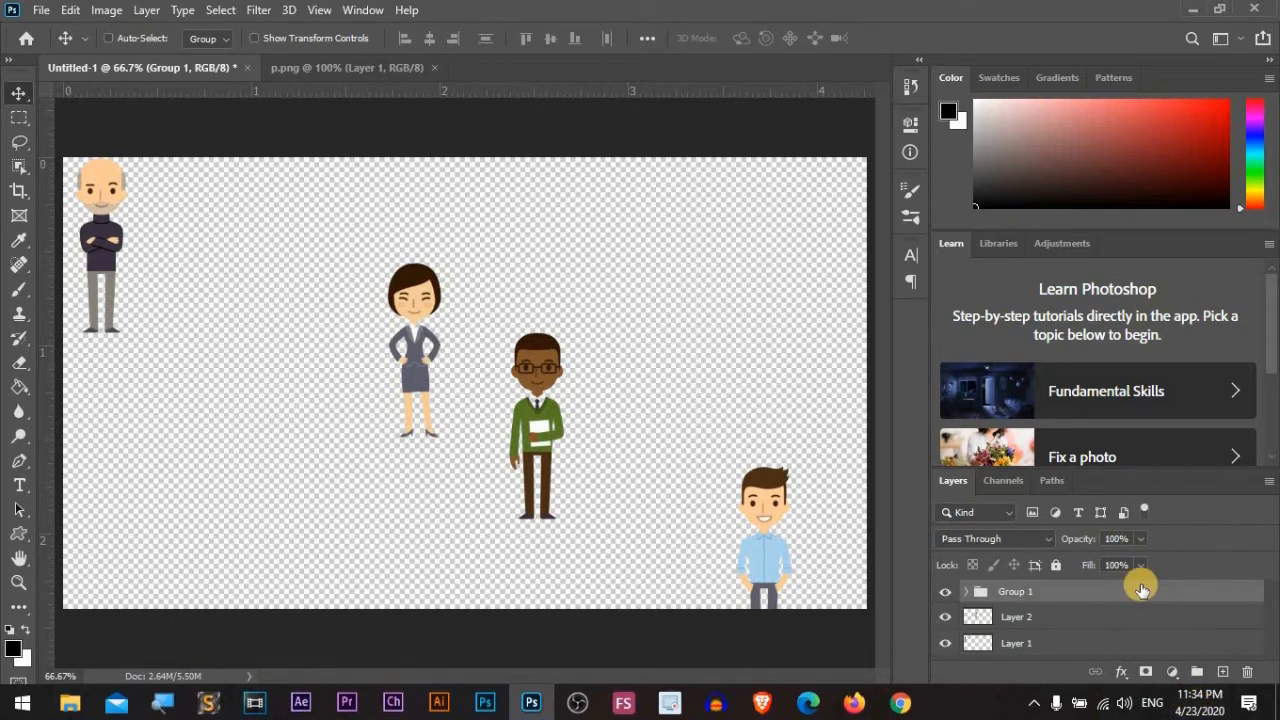
{"action": "key", "text": "ctrl+shift+g"}
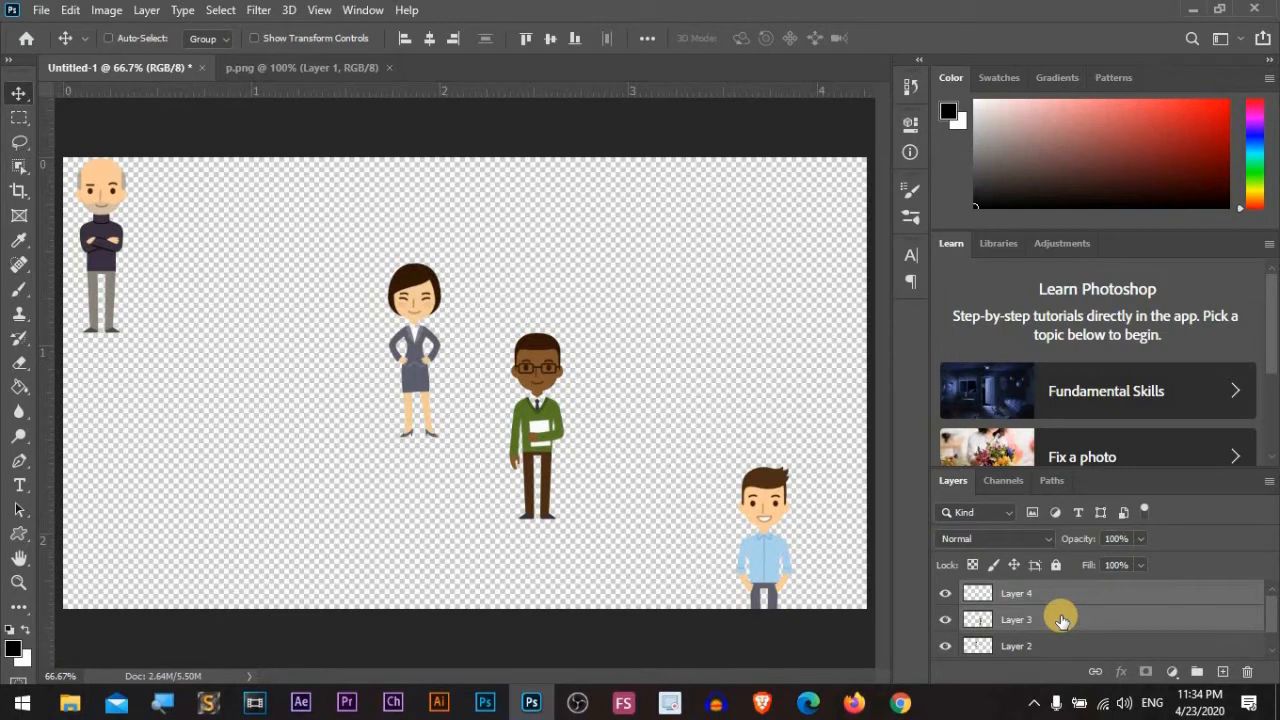
{"action": "key", "text": "ctrl+g"}
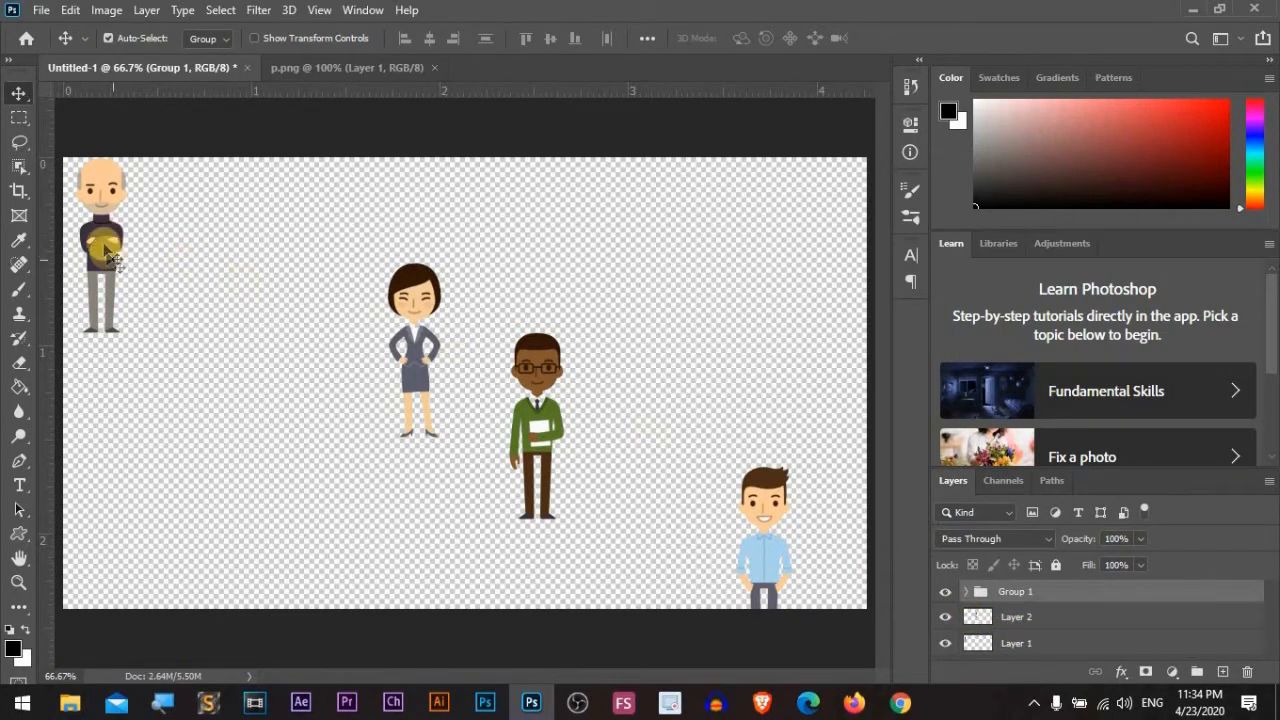
Step: Pick the bald man and the woman separately, and shift the group with the green-sweater and blue-shirt men slightly left
{"action": "mouse_move", "coordinate": [101, 258]}
{"action": "left_mouse_down"}
{"action": "mouse_move", "coordinate": [101, 219]}
{"action": "mouse_move", "coordinate": [101, 258]}
{"action": "left_mouse_up"}
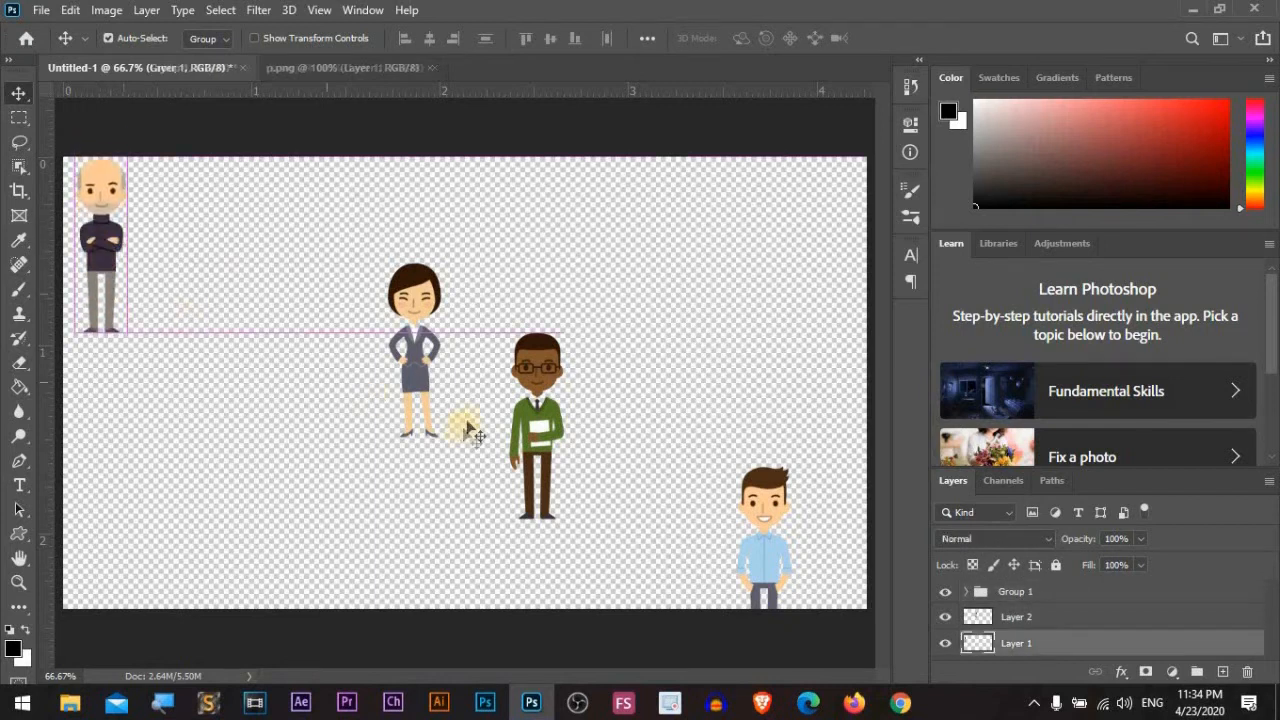
{"action": "mouse_move", "coordinate": [433, 354]}
{"action": "left_mouse_down"}
{"action": "mouse_move", "coordinate": [445, 360]}
{"action": "mouse_move", "coordinate": [436, 340]}
{"action": "mouse_move", "coordinate": [433, 354]}
{"action": "left_mouse_up"}
{"action": "left_click_drag", "start_coordinate": [552, 400], "coordinate": [523, 427]}
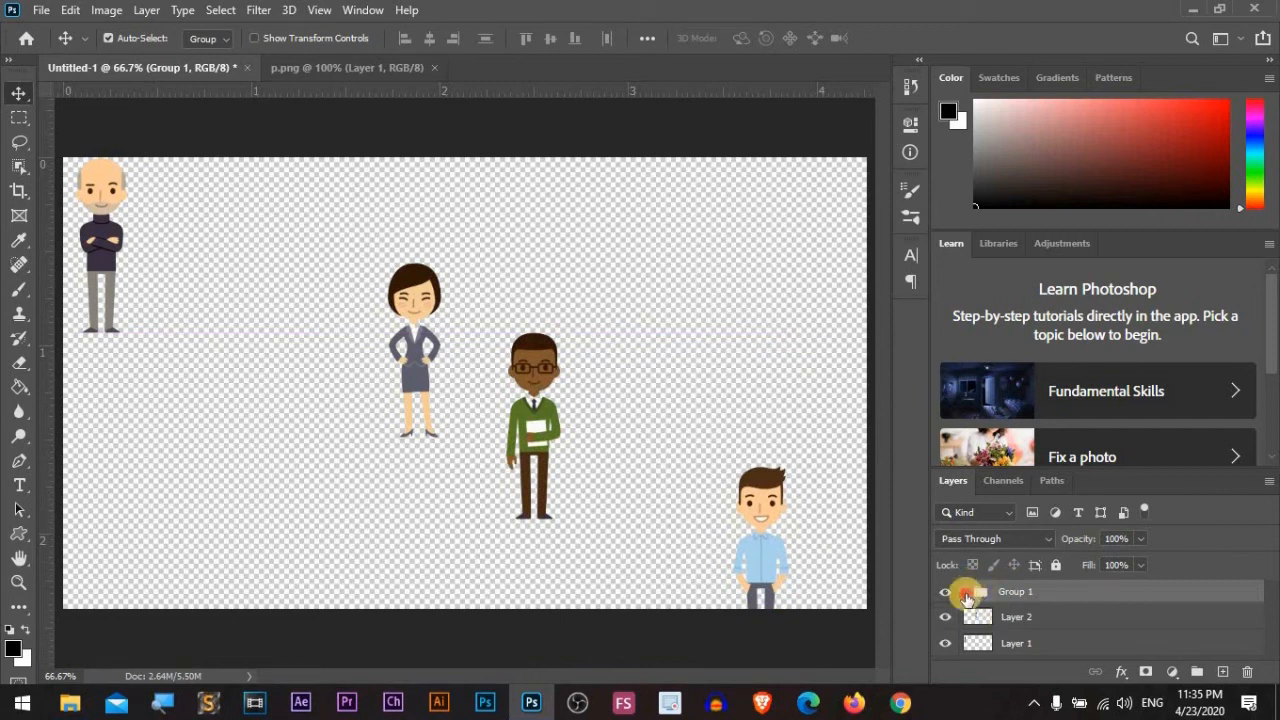
Step: Check which figures Group 1 contains by toggling the visibility of its layers off and on
{"action": "left_click", "coordinate": [966, 594]}
{"action": "left_click", "coordinate": [943, 618]}
{"action": "left_click", "coordinate": [941, 618]}
{"action": "left_click", "coordinate": [946, 641]}
{"action": "left_click", "coordinate": [946, 641]}
{"action": "left_click", "coordinate": [946, 641]}
{"action": "left_click", "coordinate": [946, 641]}
{"action": "left_click", "coordinate": [966, 592]}
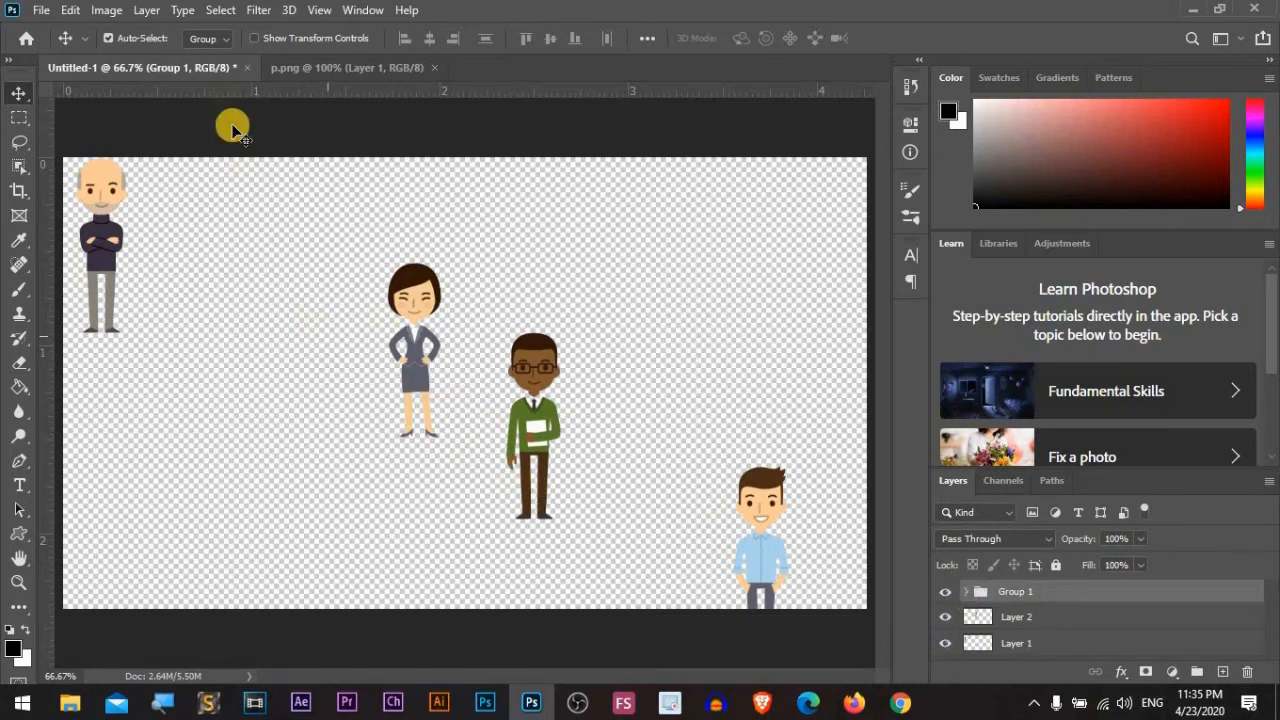
Step: Set Auto-Select to Layer and move the figures individually, shifting the woman and both grouped men slightly upward
{"action": "left_click", "coordinate": [203, 38]}
{"action": "left_click", "coordinate": [205, 69]}
{"action": "left_click_drag", "start_coordinate": [104, 244], "coordinate": [104, 244]}
{"action": "left_click_drag", "start_coordinate": [410, 389], "coordinate": [410, 377]}
{"action": "left_click_drag", "start_coordinate": [545, 441], "coordinate": [546, 428]}
{"action": "left_click_drag", "start_coordinate": [749, 543], "coordinate": [757, 522]}
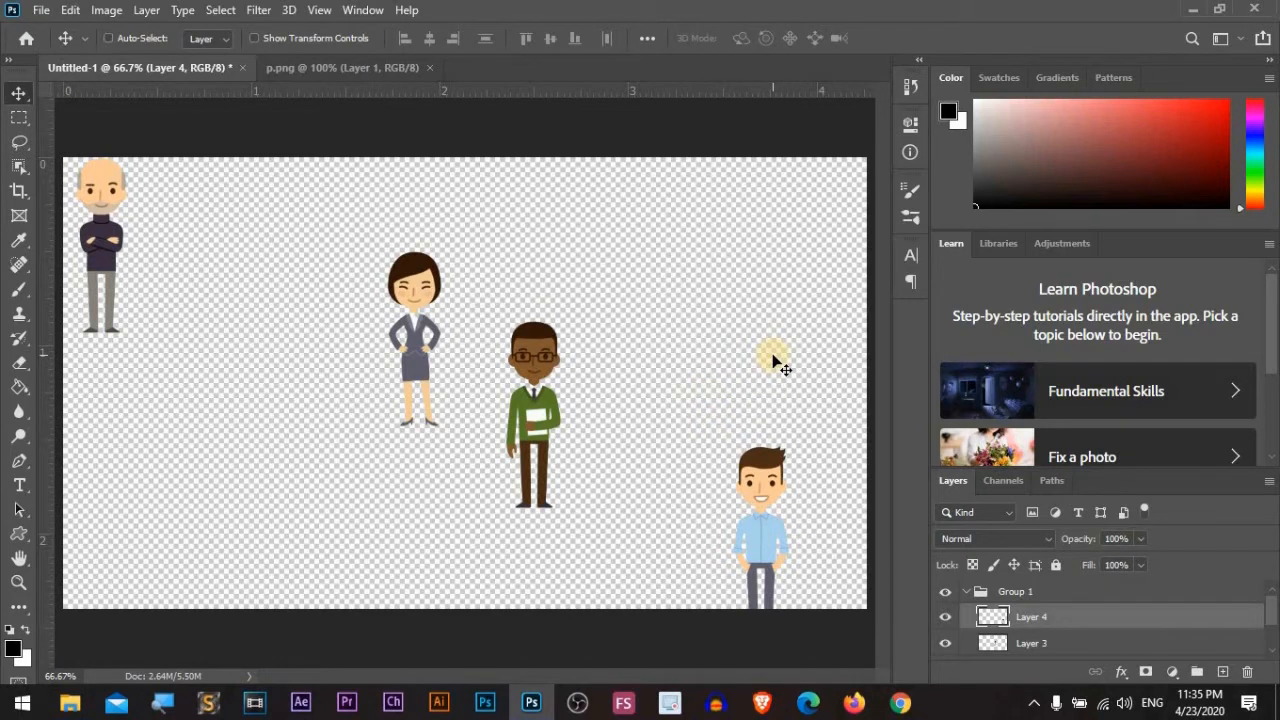
Step: Try scaling the blue-shirt man slightly with Free Transform, and undo the scaling
{"action": "key", "text": "ctrl+t"}
{"action": "mouse_move", "coordinate": [788, 442]}
{"action": "left_mouse_down"}
{"action": "mouse_move", "coordinate": [820, 388]}
{"action": "mouse_move", "coordinate": [794, 408]}
{"action": "mouse_move", "coordinate": [795, 461]}
{"action": "left_mouse_up"}
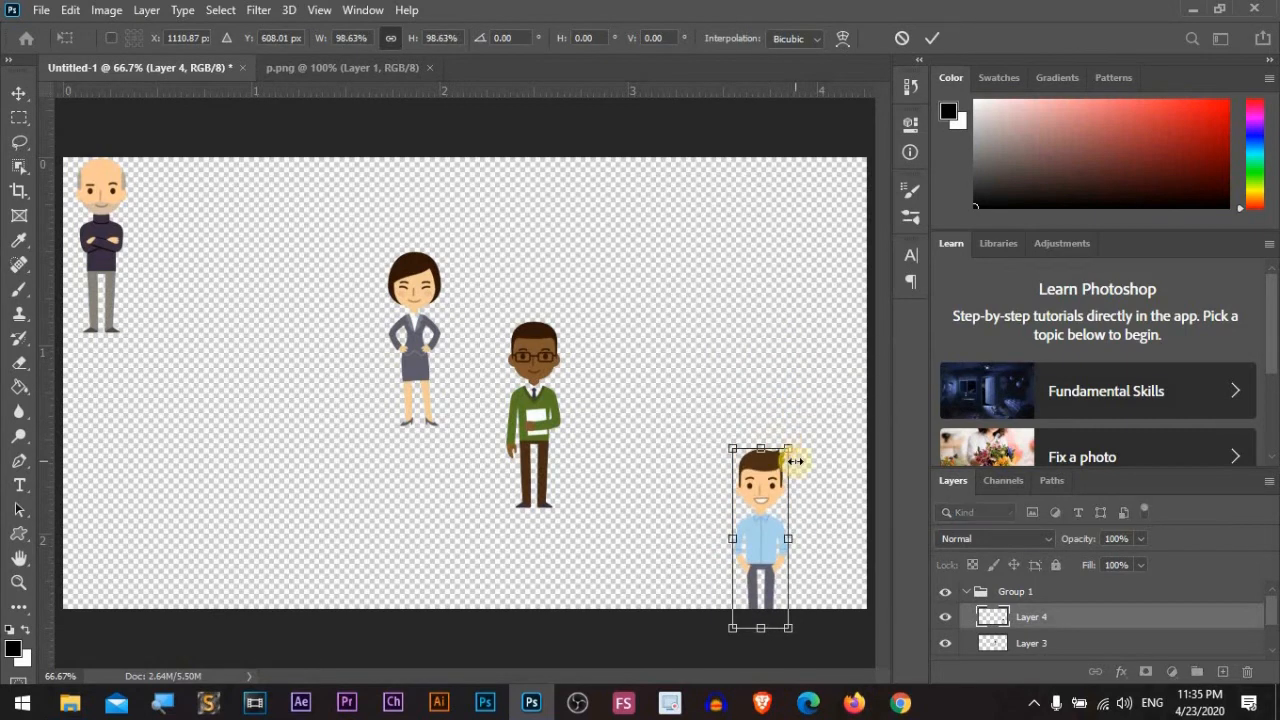
{"action": "key", "text": "ctrl+z"}
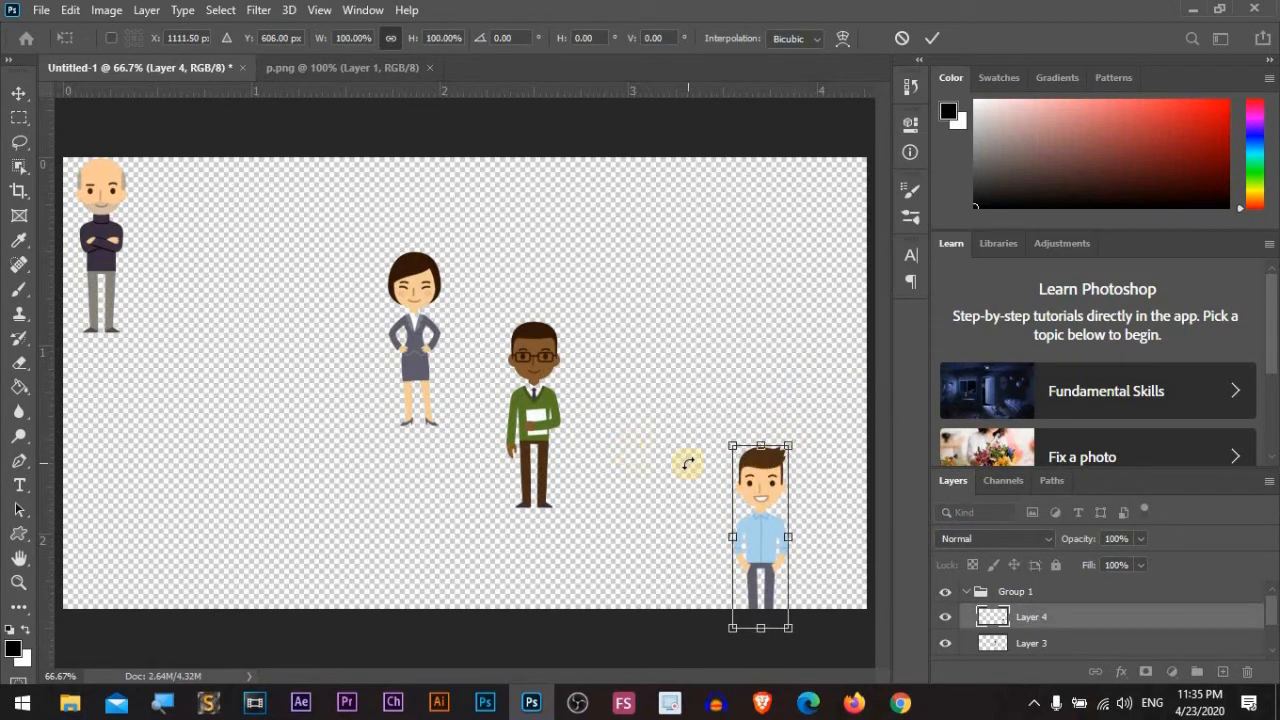
{"action": "key", "text": "Return"}
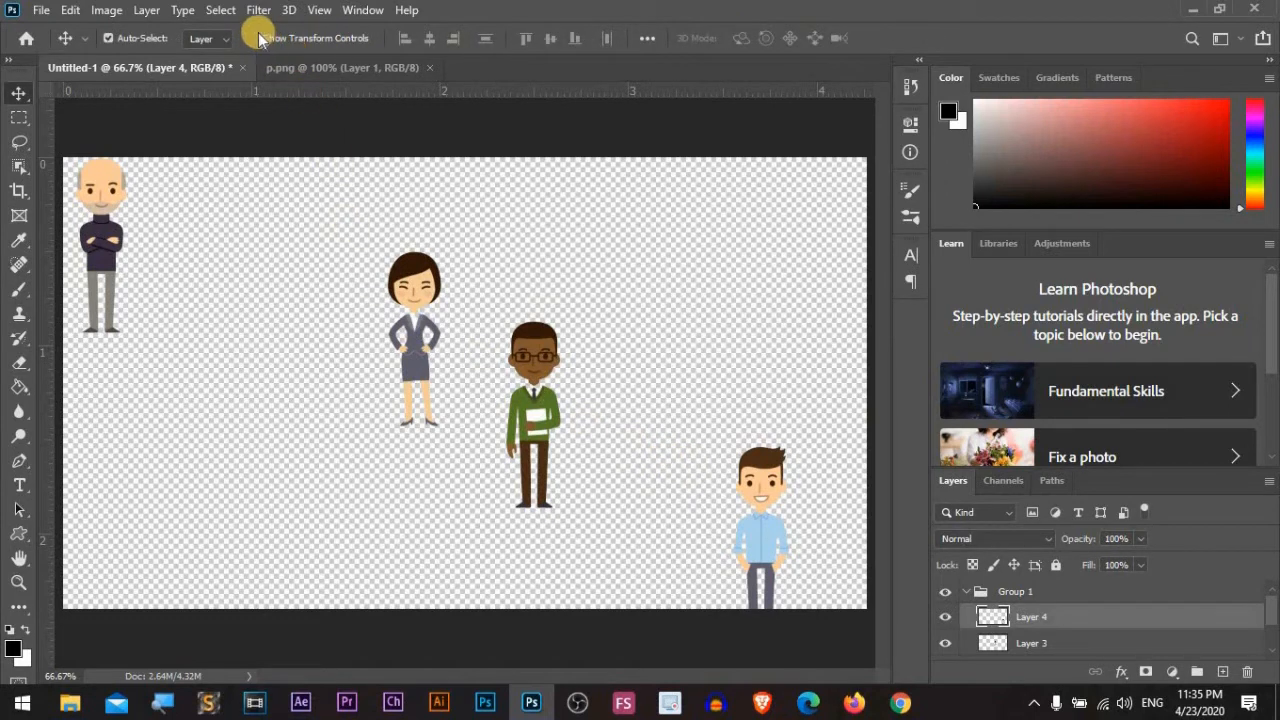
Step: Show the transform controls, select each of the four figures in turn, and hide the controls again
{"action": "left_click", "coordinate": [255, 38]}
{"action": "left_click", "coordinate": [252, 38]}
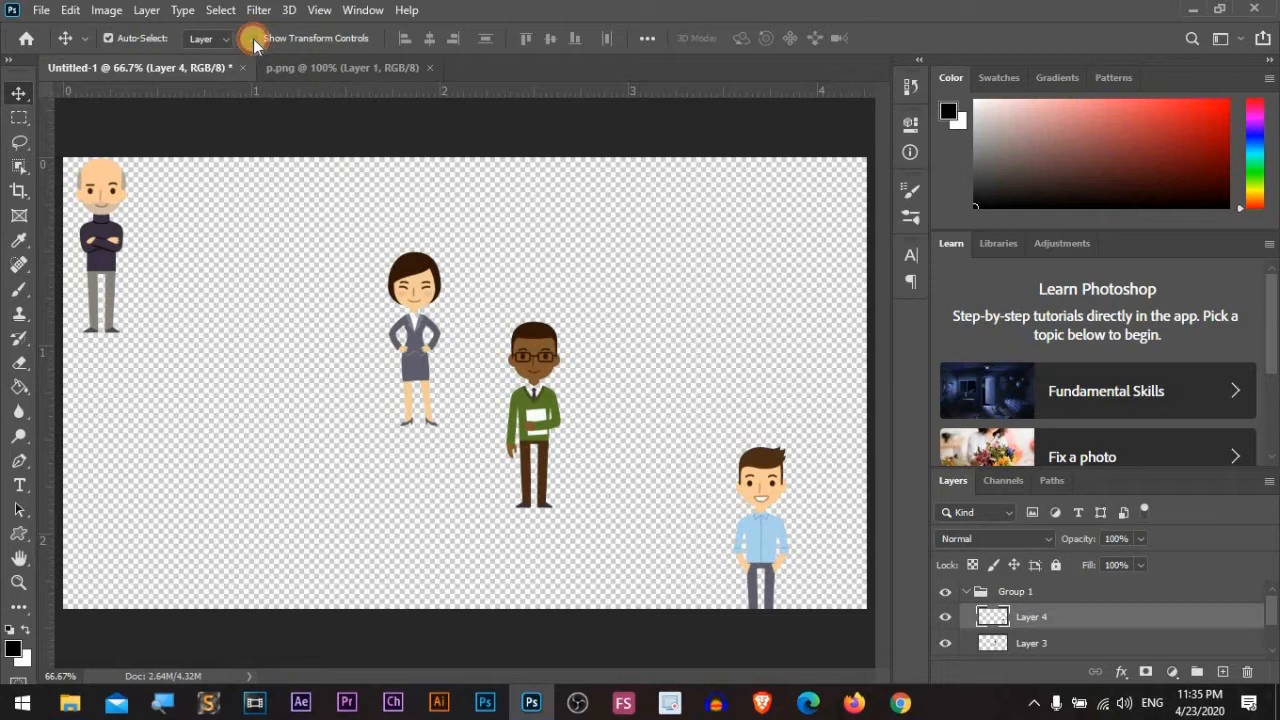
{"action": "left_click", "coordinate": [530, 422]}
{"action": "left_click", "coordinate": [417, 357]}
{"action": "left_click", "coordinate": [88, 252]}
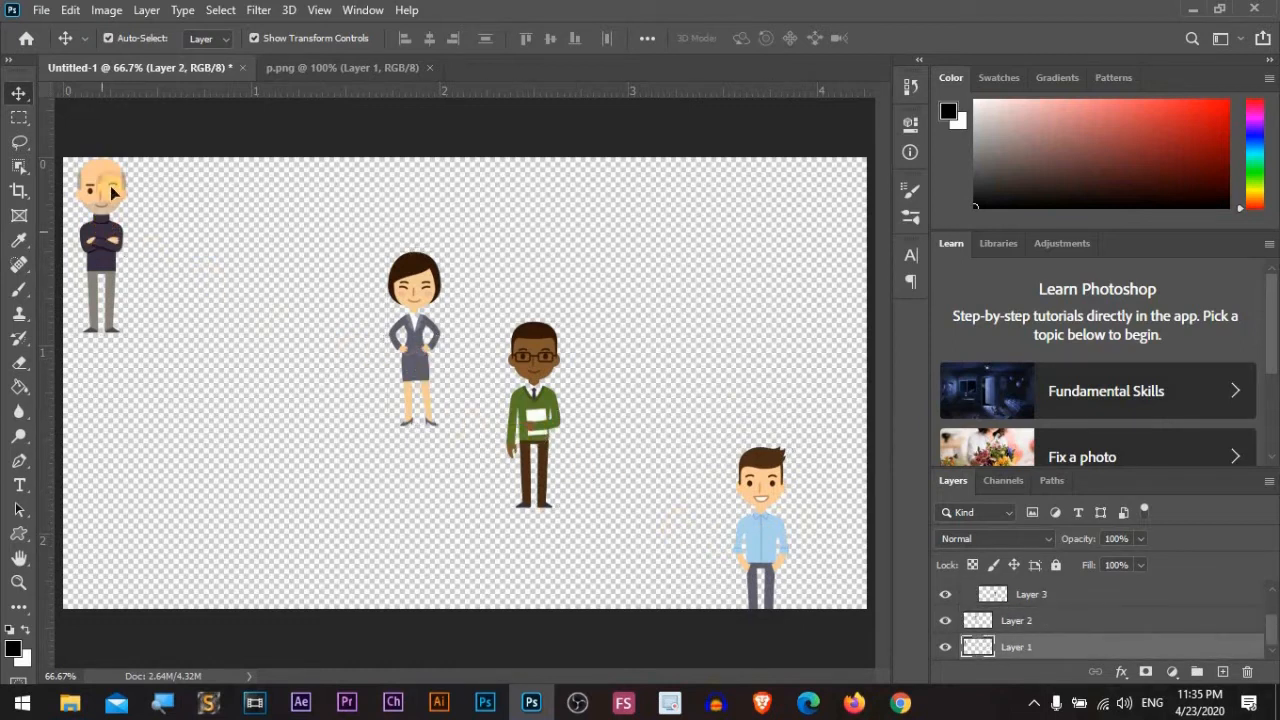
{"action": "left_click", "coordinate": [417, 362]}
{"action": "left_click", "coordinate": [537, 400]}
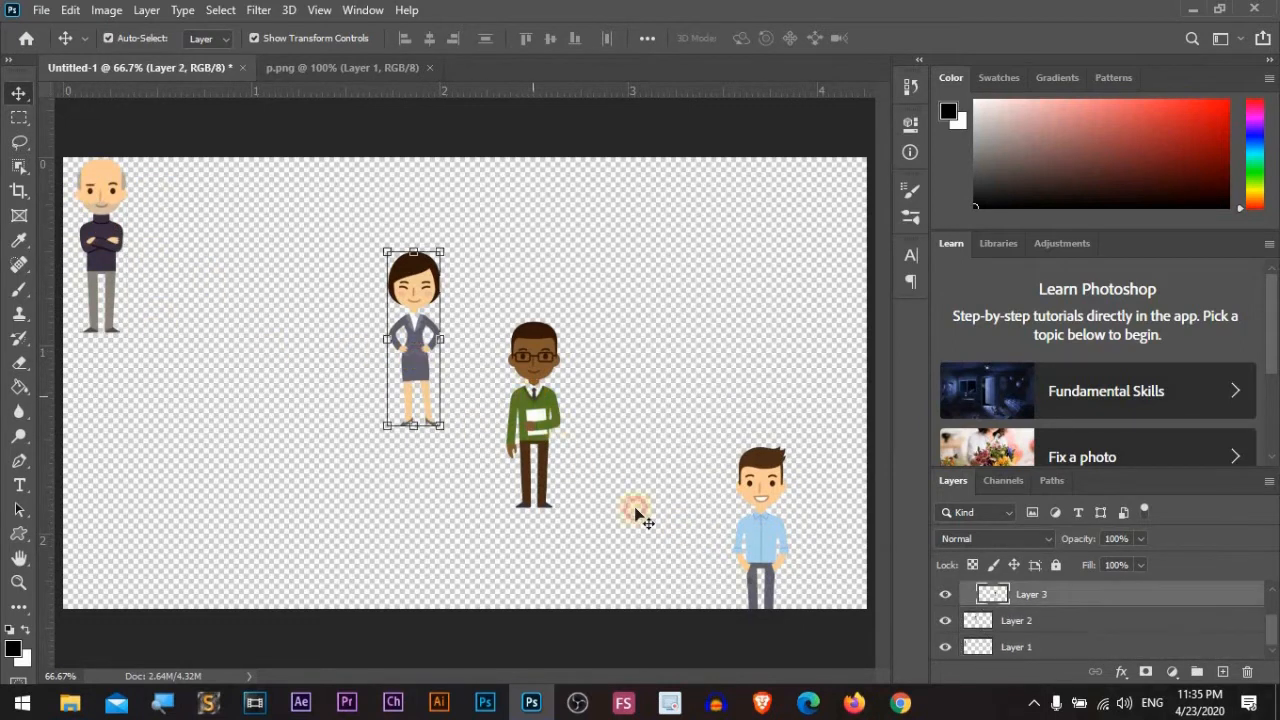
{"action": "left_click", "coordinate": [770, 545]}
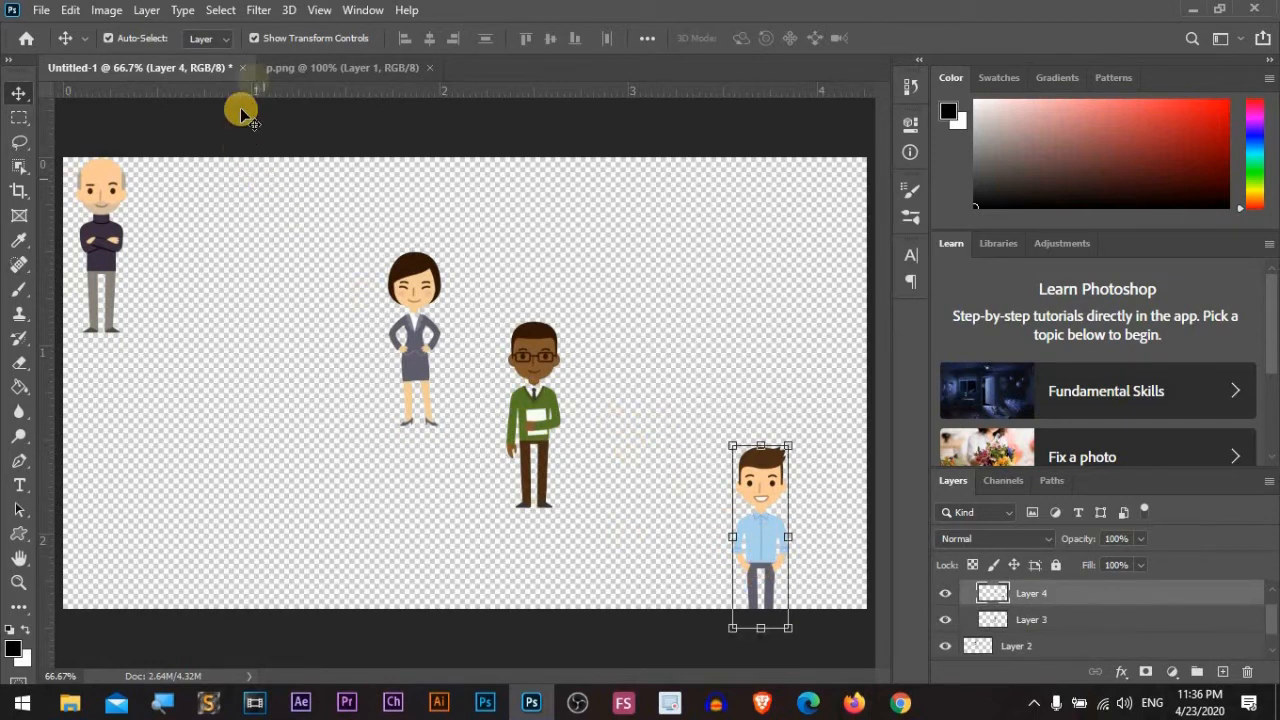
{"action": "left_click", "coordinate": [255, 38]}
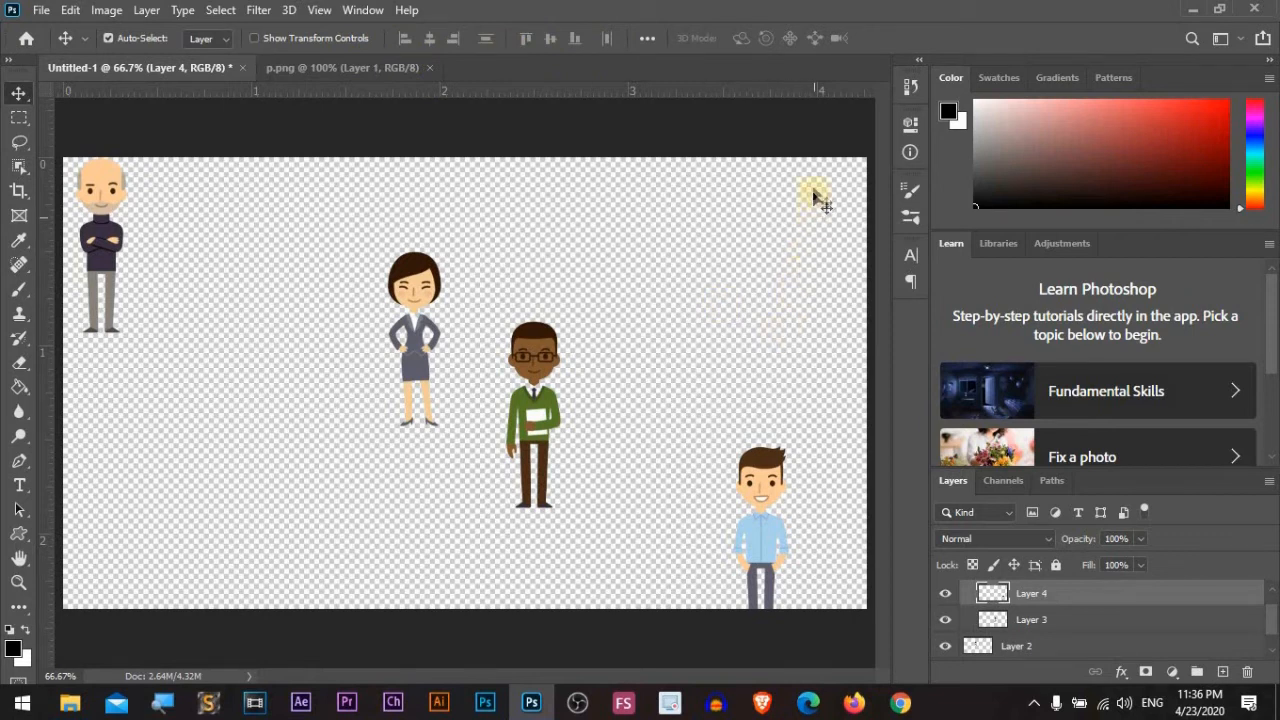
Step: Select all four figures together by enclosing them in a marquee, and clear the selection, repeating this twice
{"action": "left_click_drag", "start_coordinate": [826, 180], "coordinate": [75, 545]}
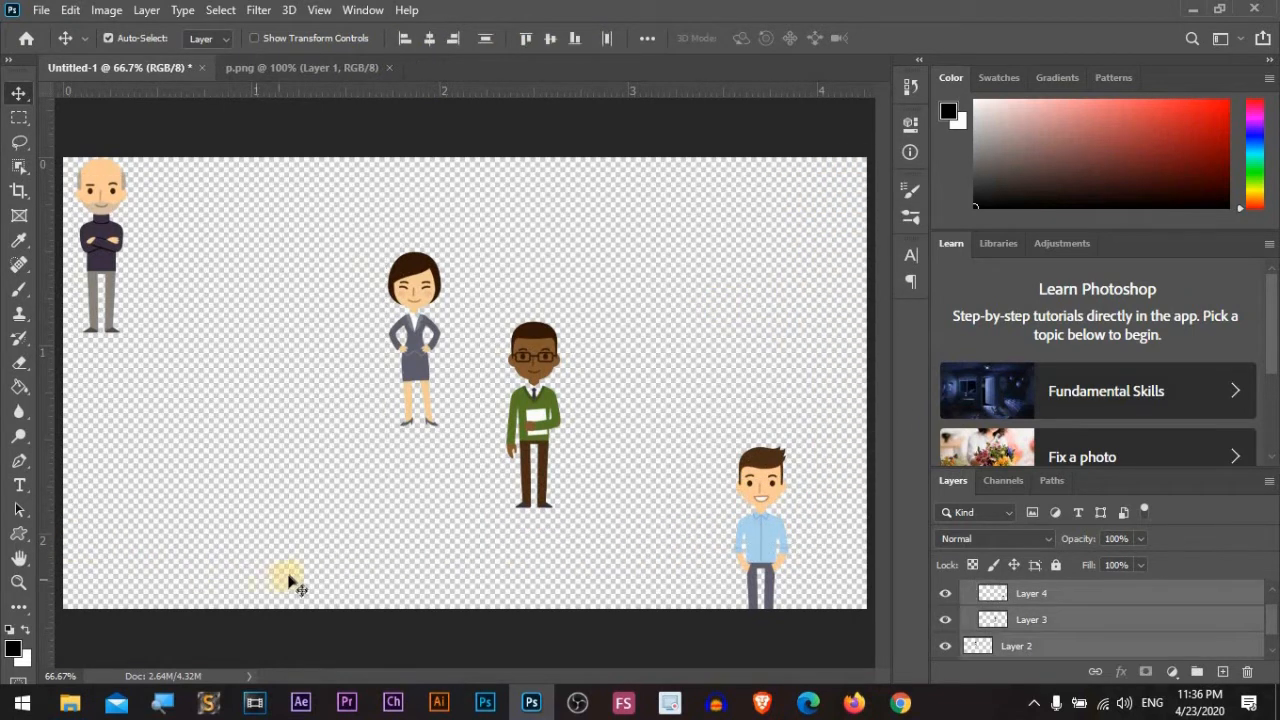
{"action": "left_click", "coordinate": [237, 432]}
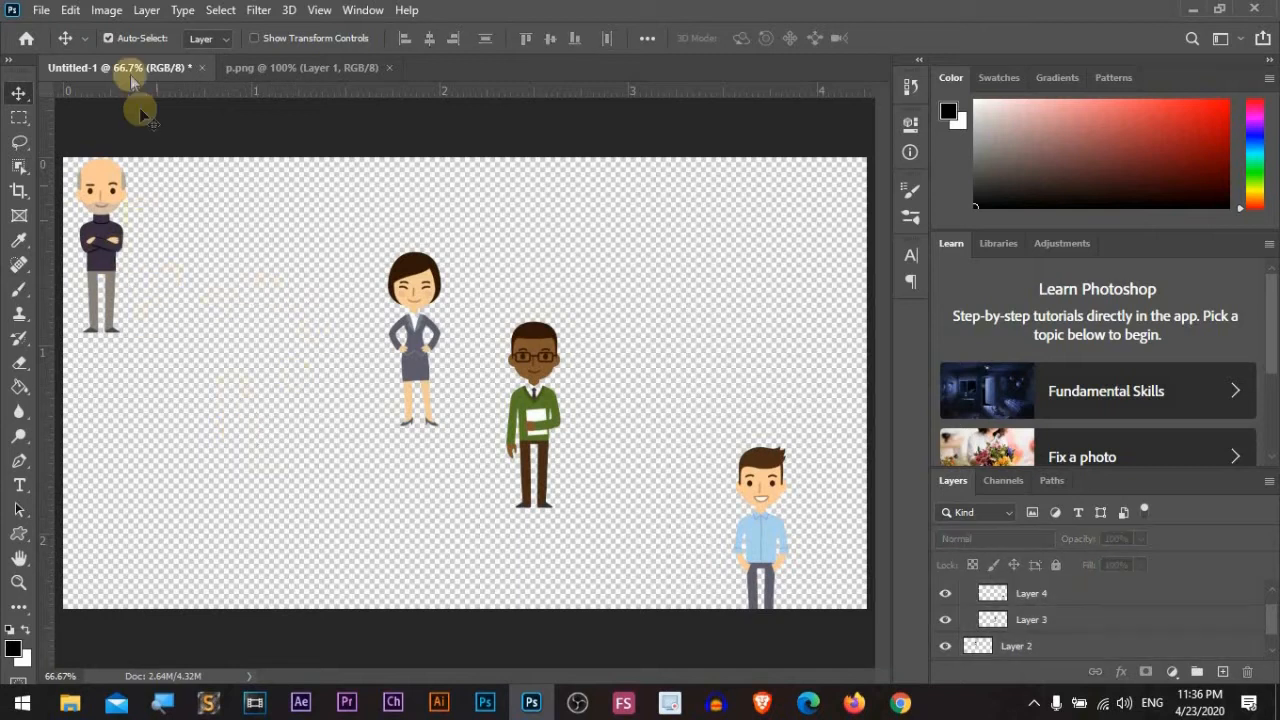
{"action": "left_click_drag", "start_coordinate": [799, 153], "coordinate": [56, 574]}
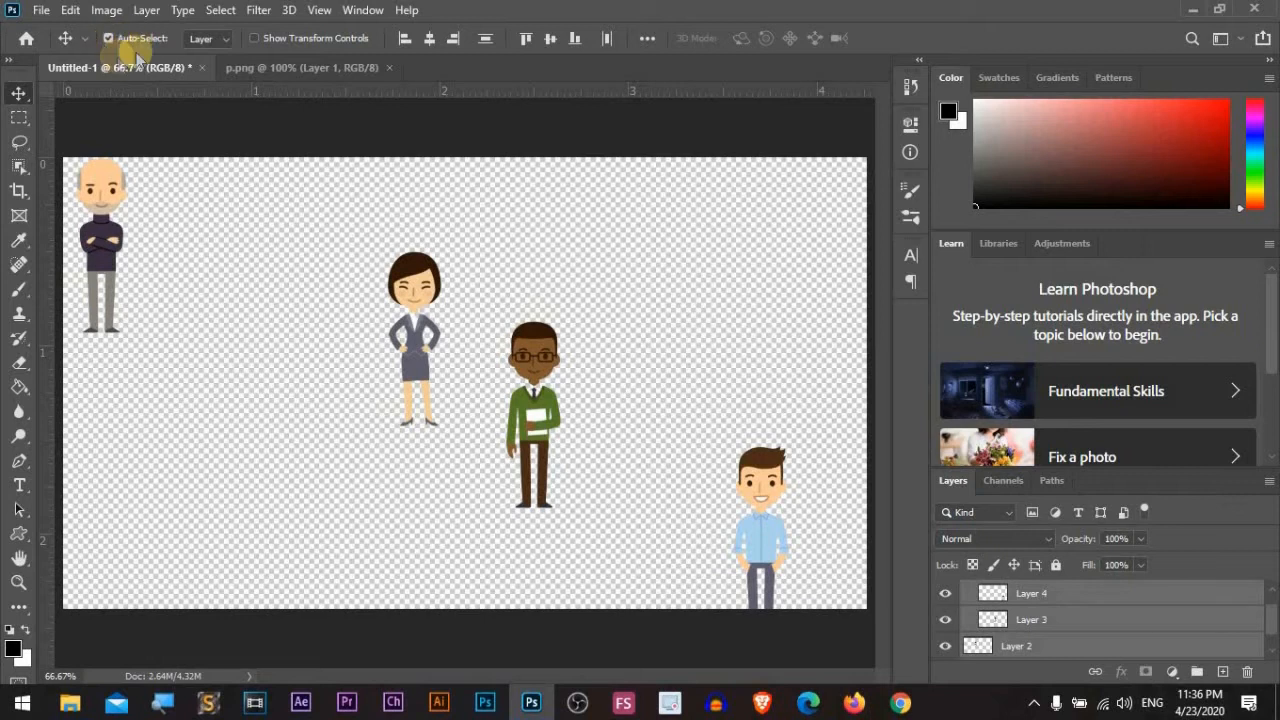
{"action": "left_click", "coordinate": [123, 125]}
Step: Turn off Auto-Select and try to move figures on the canvas with no layer selected
{"action": "left_click", "coordinate": [109, 40]}
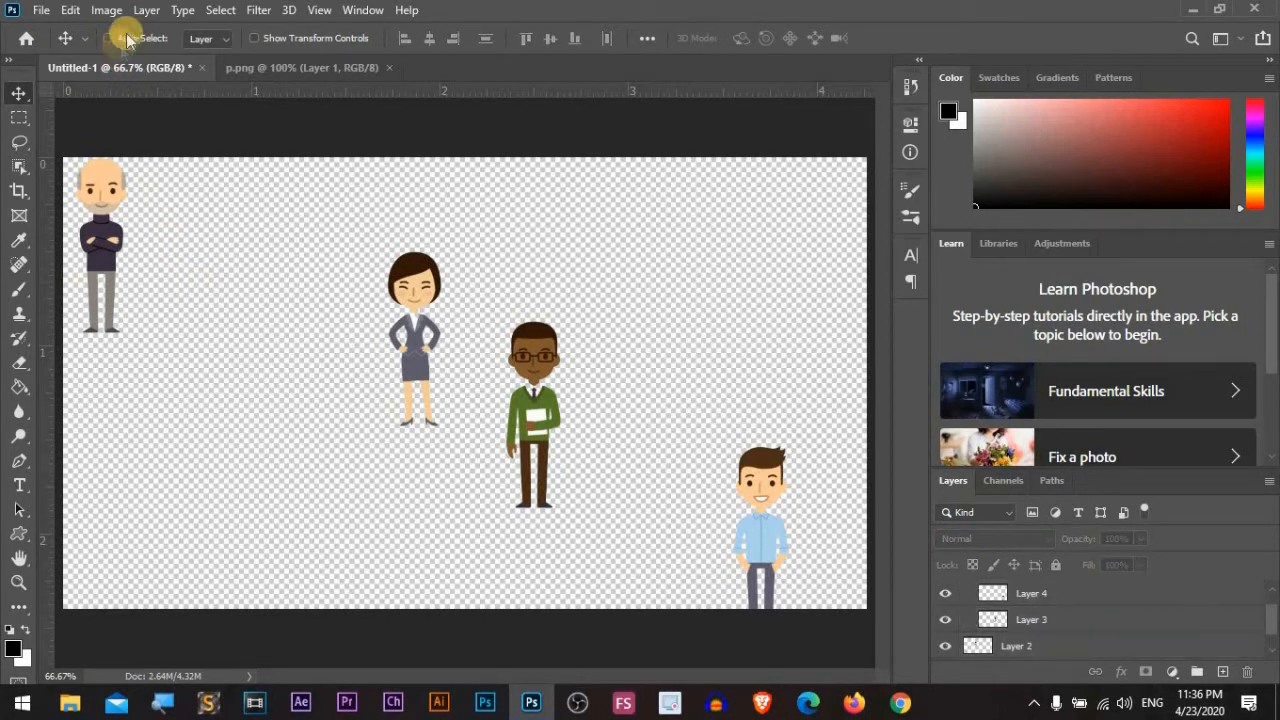
{"action": "left_click", "coordinate": [826, 238]}
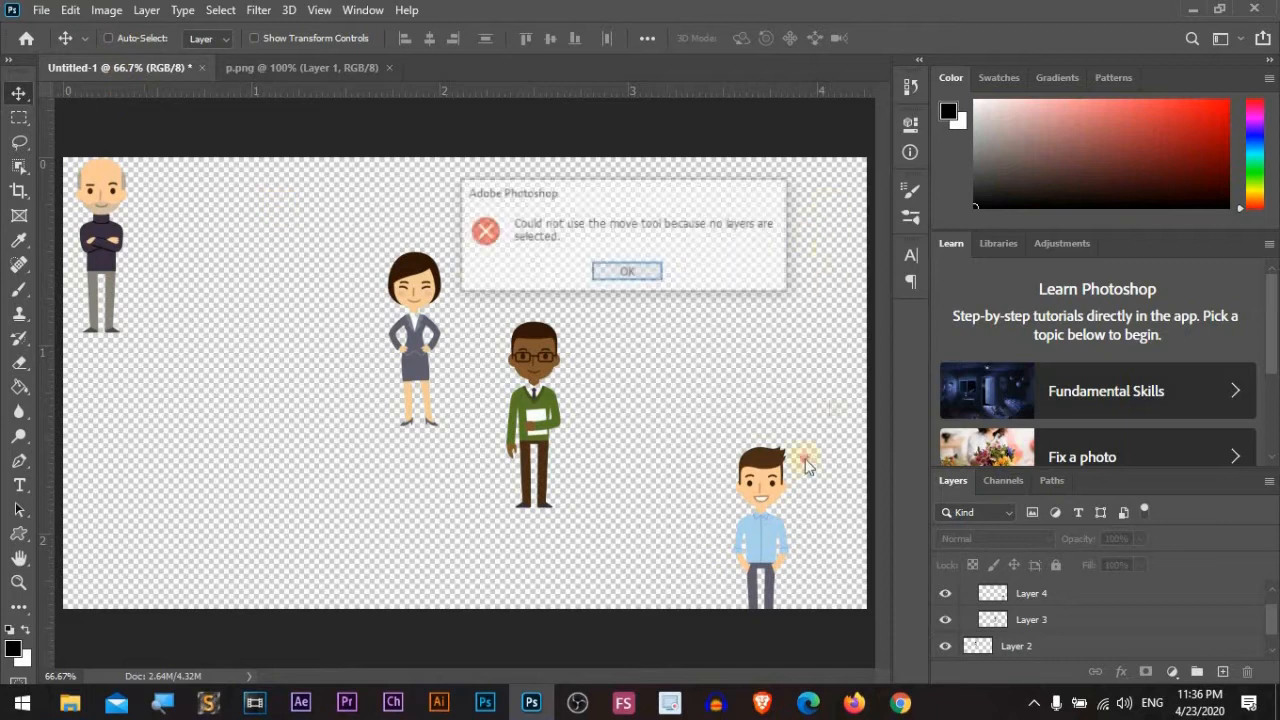
{"action": "left_click", "coordinate": [620, 275]}
{"action": "left_click", "coordinate": [545, 365]}
{"action": "left_click", "coordinate": [629, 274]}
{"action": "left_click", "coordinate": [558, 355]}
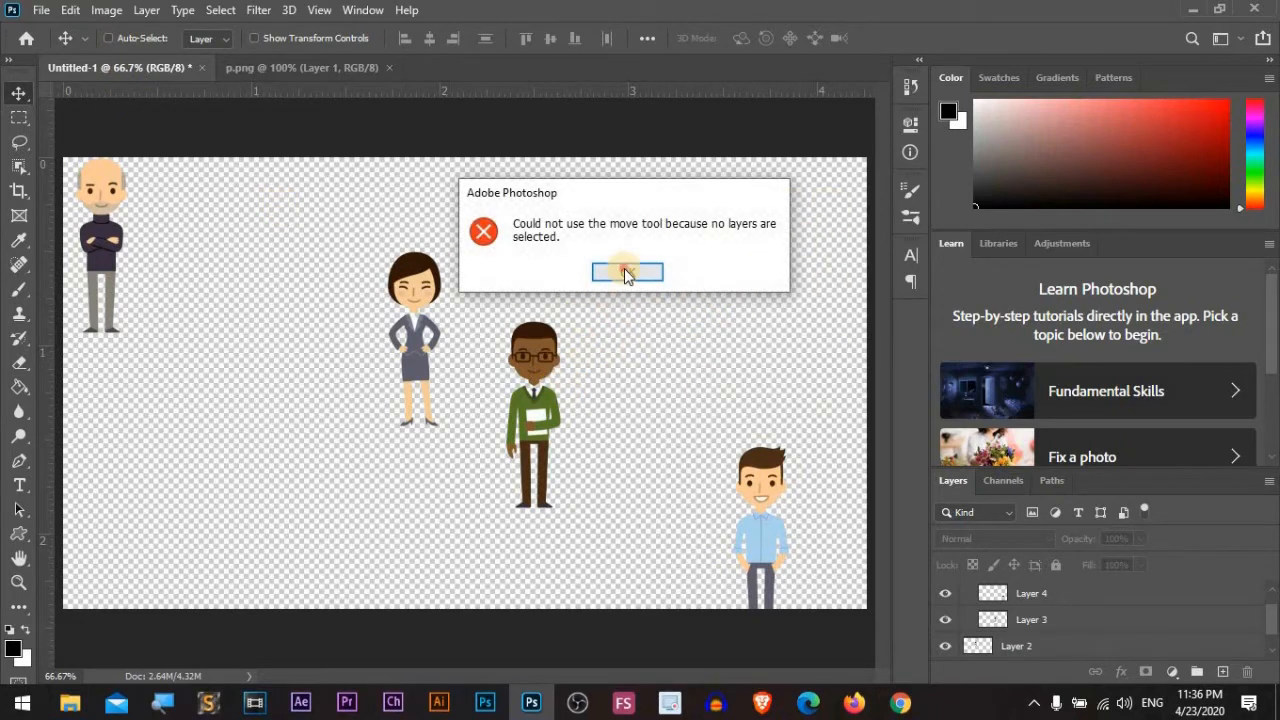
{"action": "left_click", "coordinate": [627, 272]}
Step: Select Layer 4 directly, shift the blue-shirt man slightly, and turn Auto-Select back on
{"action": "left_click", "coordinate": [1040, 593]}
{"action": "mouse_move", "coordinate": [795, 530]}
{"action": "left_mouse_down"}
{"action": "mouse_move", "coordinate": [785, 505]}
{"action": "mouse_move", "coordinate": [795, 540]}
{"action": "left_mouse_up"}
{"action": "left_click", "coordinate": [126, 42]}
Step: Select all four figures together with a marquee and move them as one slightly across the canvas
{"action": "left_click_drag", "start_coordinate": [838, 178], "coordinate": [40, 545]}
{"action": "left_click_drag", "start_coordinate": [420, 400], "coordinate": [427, 340]}
{"action": "left_click_drag", "start_coordinate": [852, 176], "coordinate": [97, 585]}
{"action": "left_click_drag", "start_coordinate": [417, 374], "coordinate": [445, 428]}
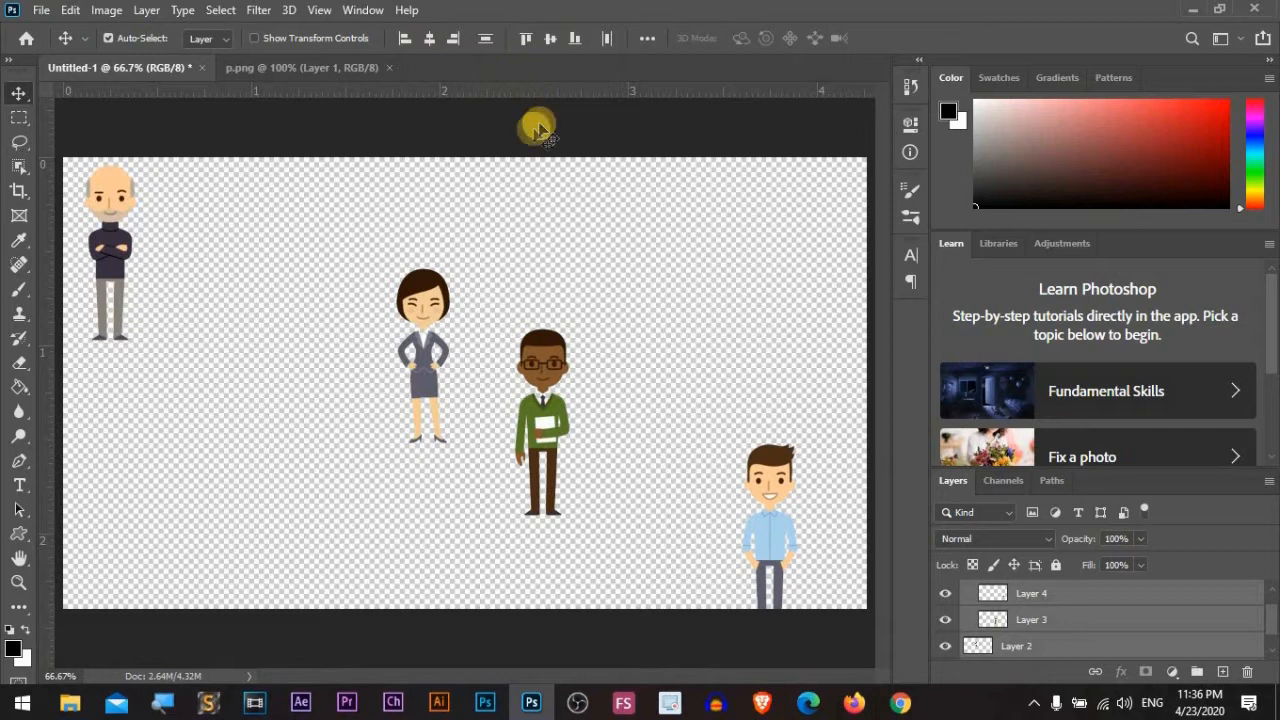
Step: Try aligning the four selected figures by their left edges and by their right edges, undoing each alignment
{"action": "left_click", "coordinate": [403, 40]}
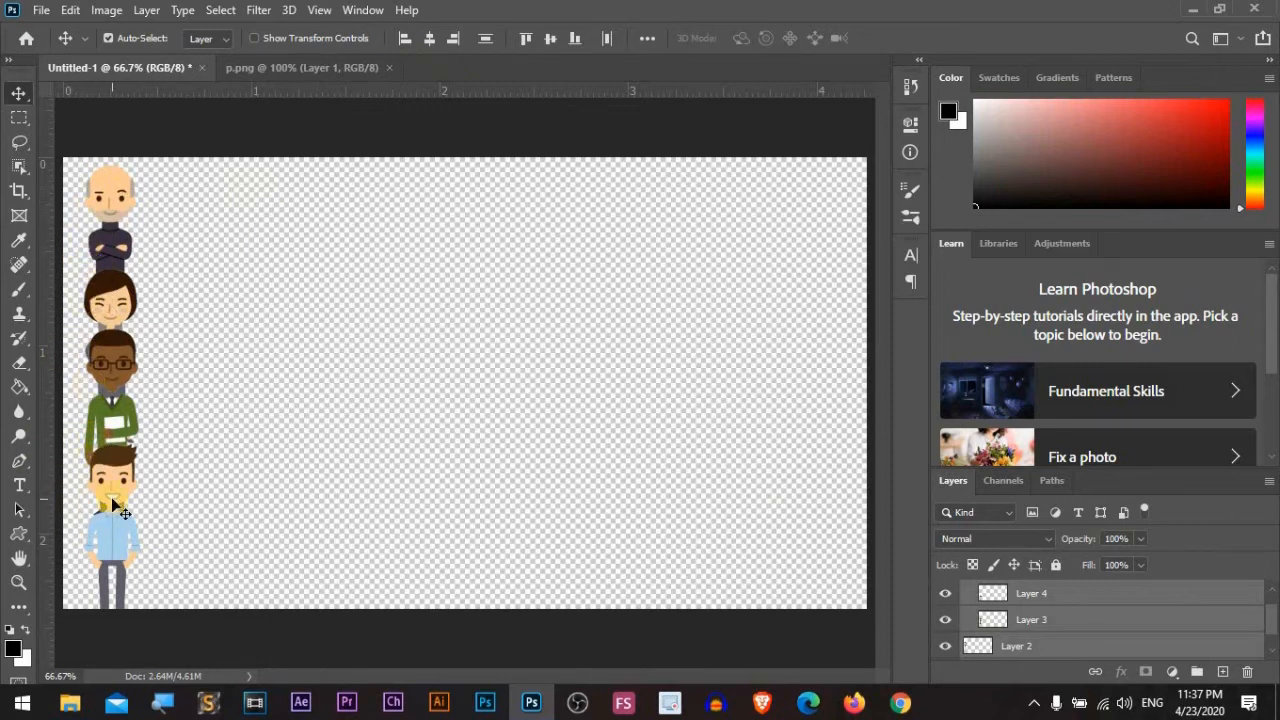
{"action": "key", "text": "ctrl"}
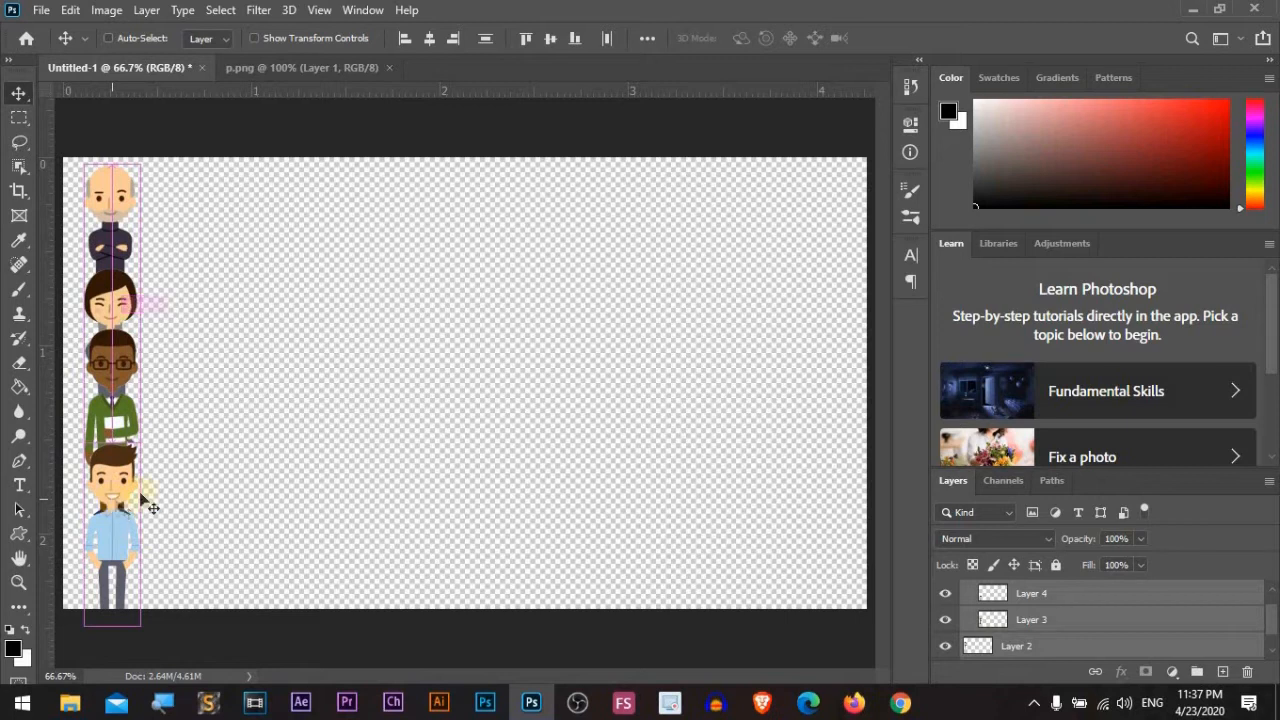
{"action": "key", "text": "ctrl+z"}
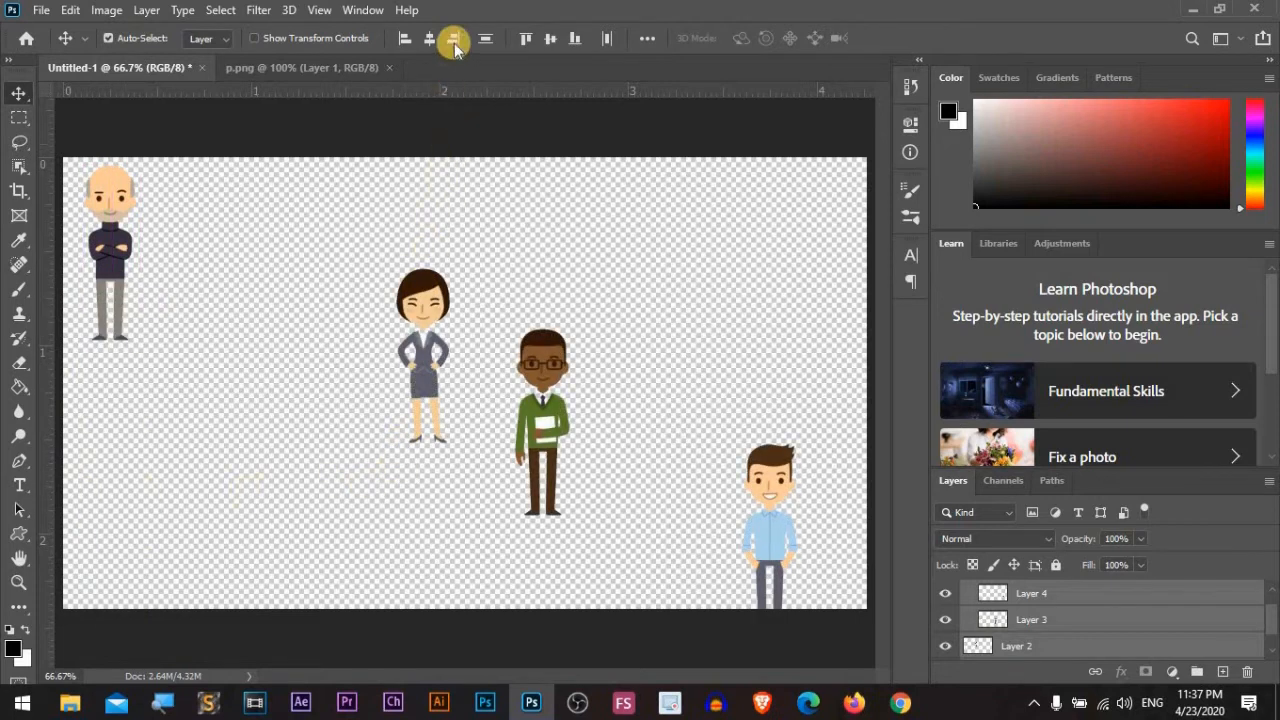
{"action": "left_click", "coordinate": [454, 42]}
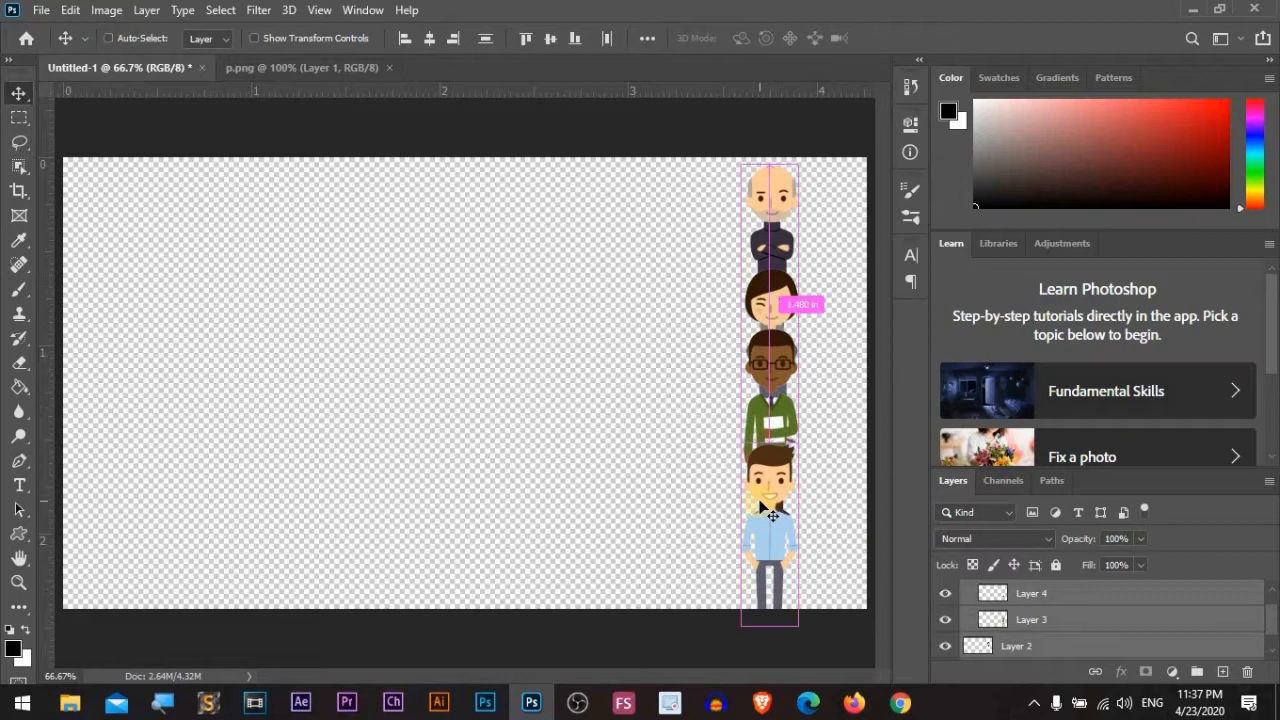
{"action": "key", "text": "ctrl+z"}
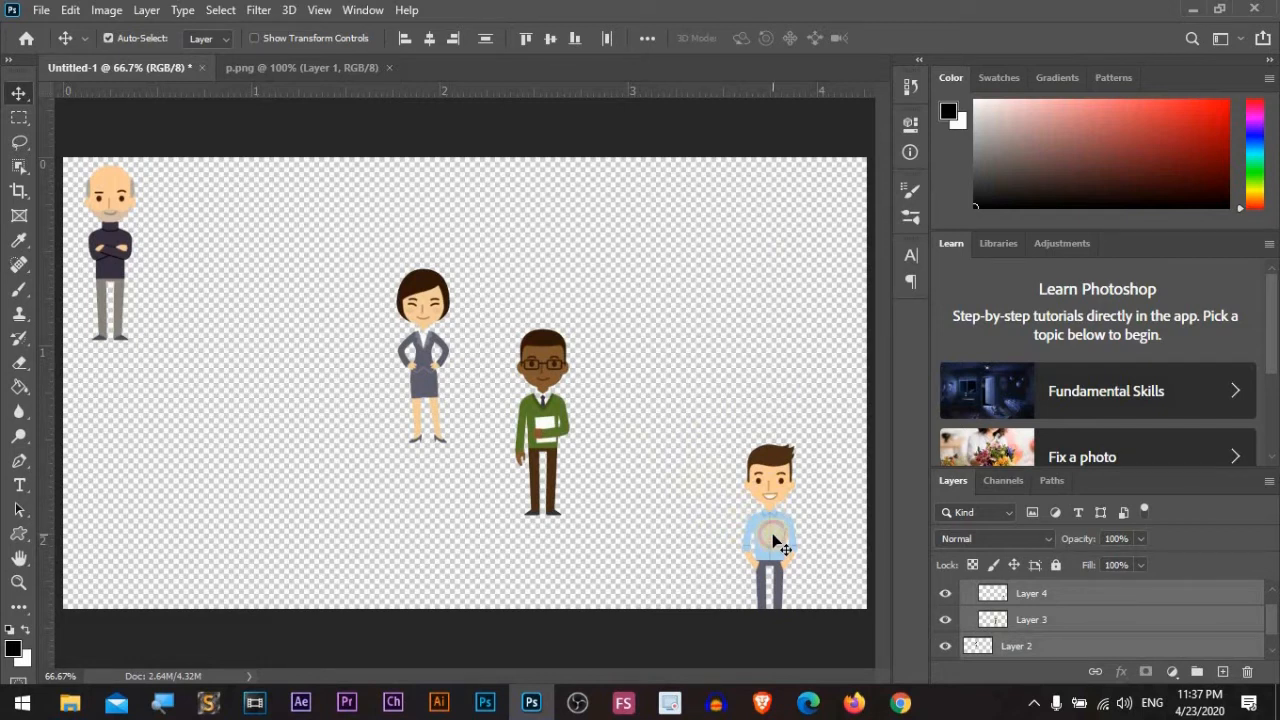
Step: Move the blue-shirt man closer to the canvas's right edge, and select all four figures together again
{"action": "left_click", "coordinate": [742, 449]}
{"action": "left_click_drag", "start_coordinate": [770, 540], "coordinate": [821, 548]}
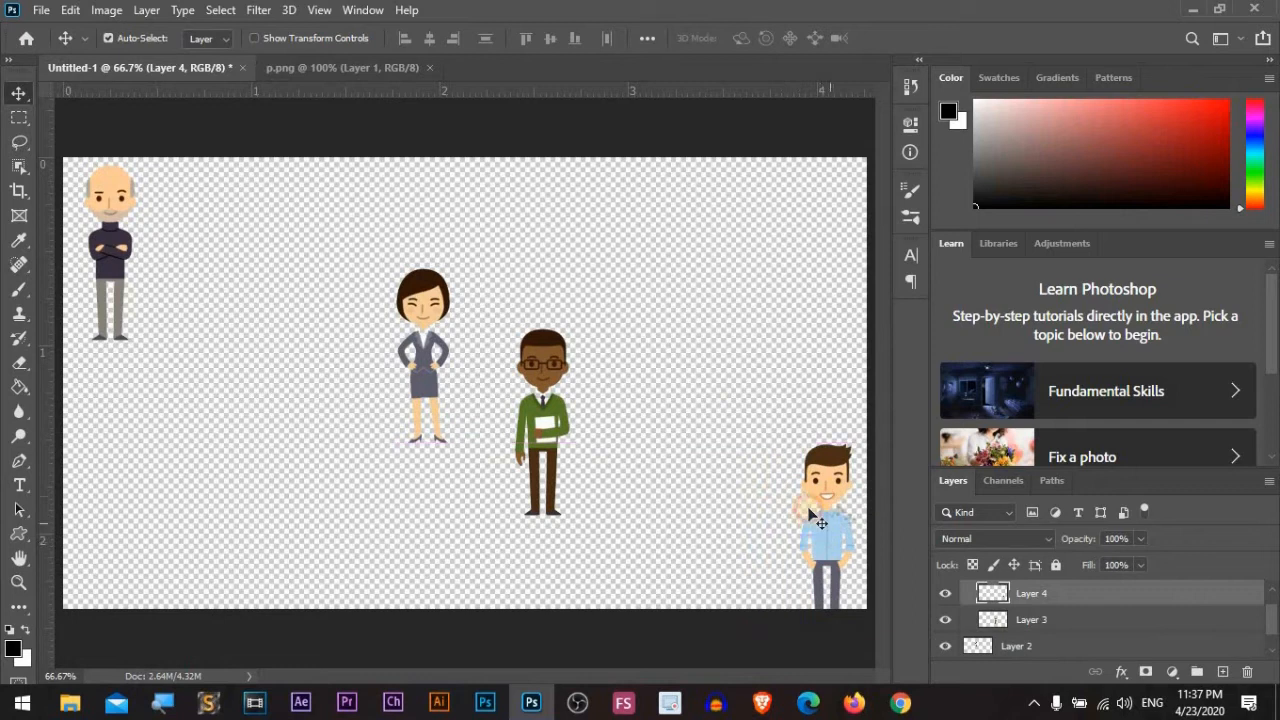
{"action": "left_click_drag", "start_coordinate": [840, 166], "coordinate": [45, 598]}
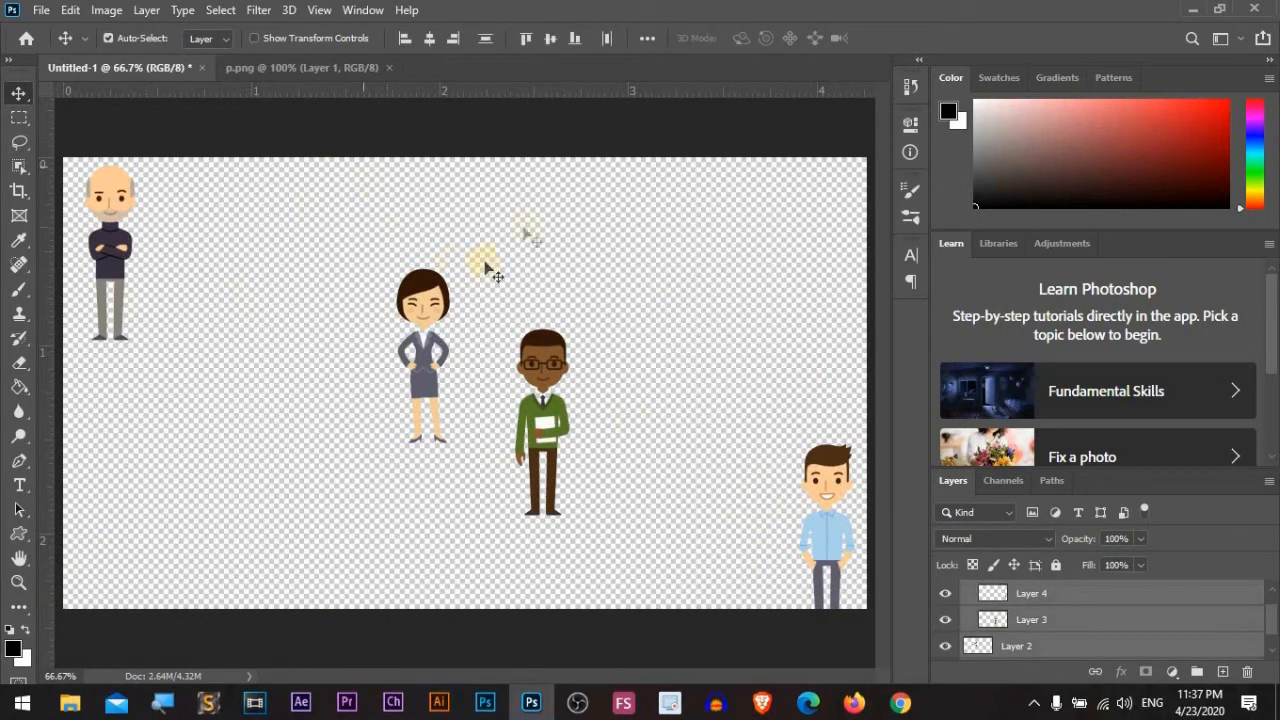
Step: Try aligning the figures by right edges at the blue-shirt man's new position and by horizontal centers, undoing each
{"action": "left_click", "coordinate": [458, 38]}
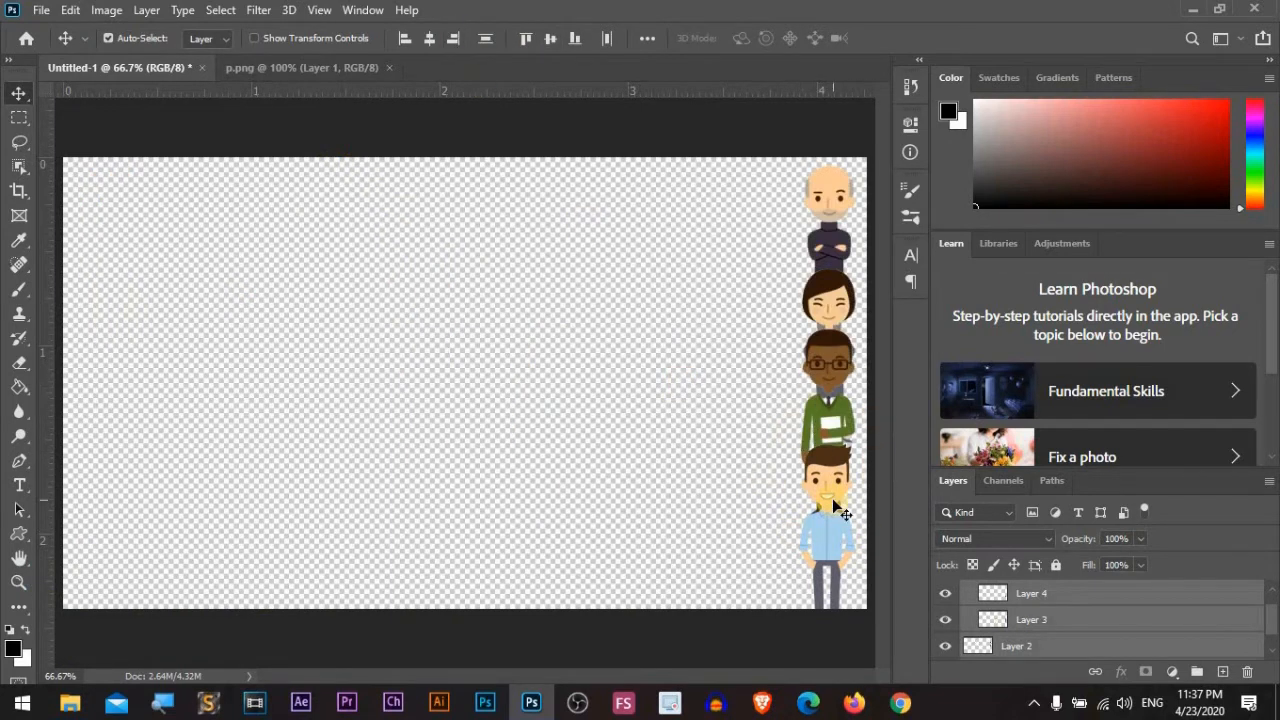
{"action": "key", "text": "ctrl+z"}
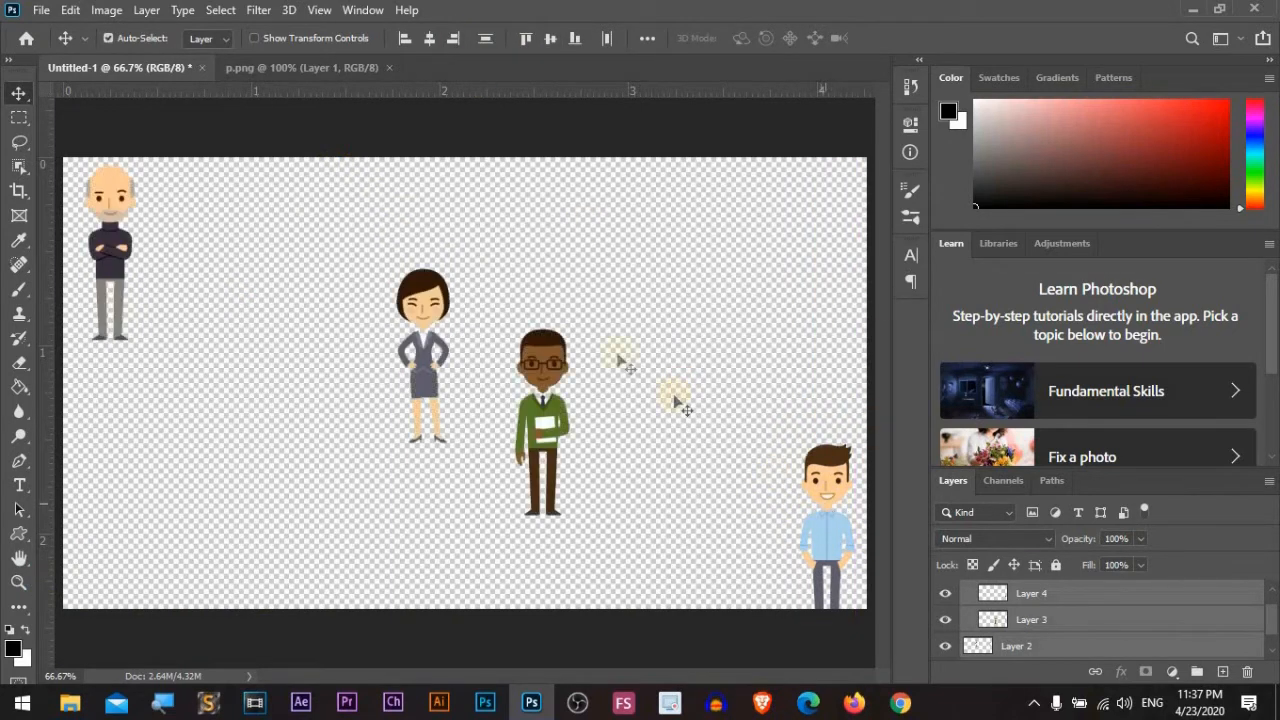
{"action": "left_click", "coordinate": [430, 40]}
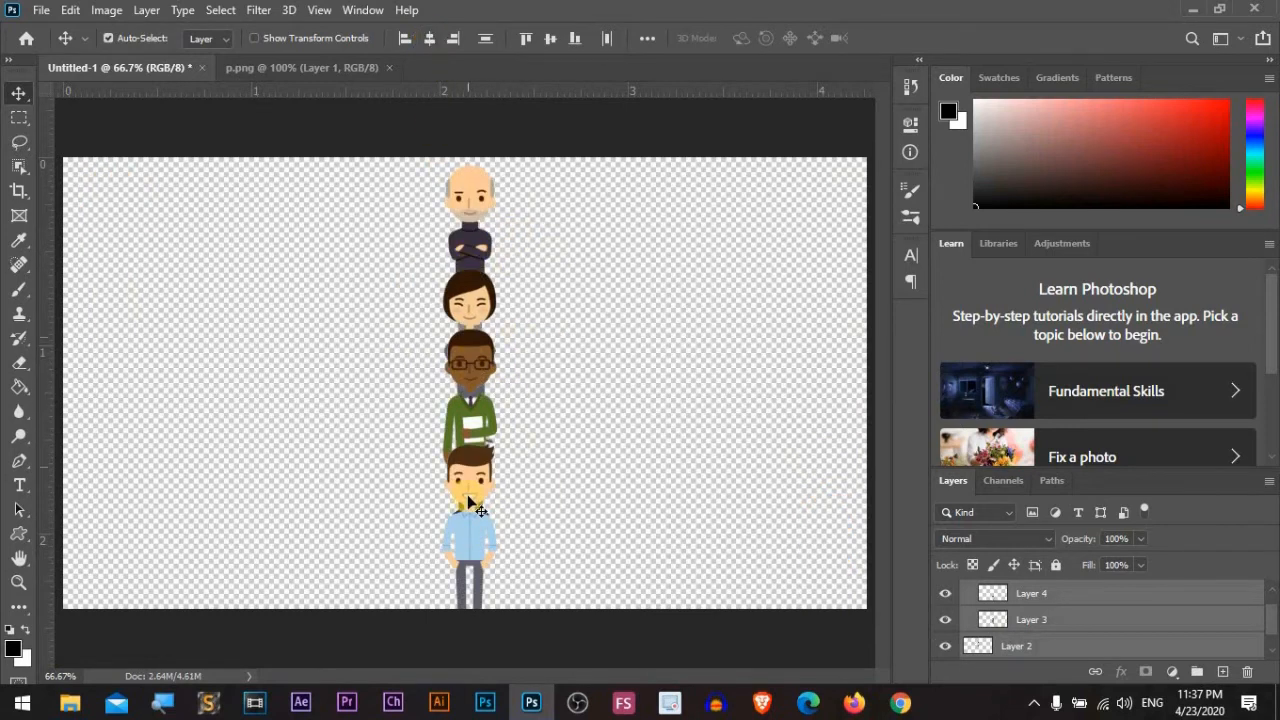
{"action": "key", "text": "ctrl+z"}
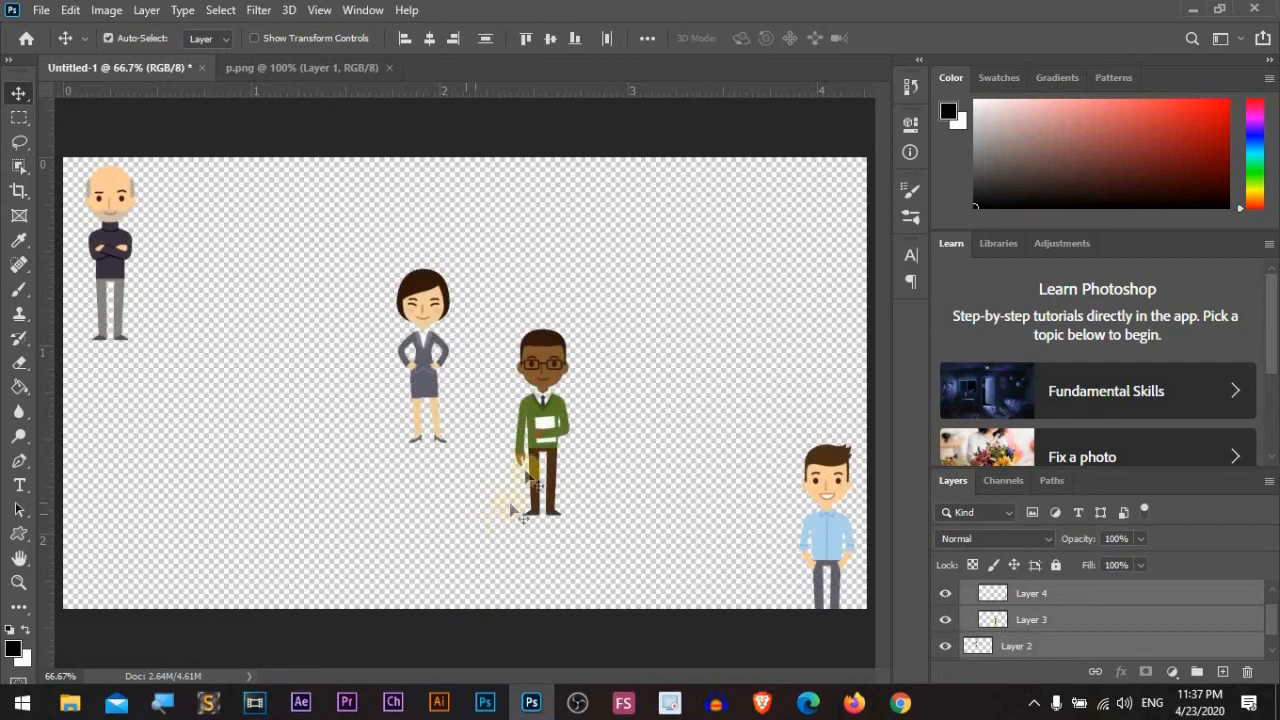
Step: Try aligning the four figures by top edges, bottom edges and vertical centers, undoing each alignment
{"action": "left_click", "coordinate": [522, 44]}
{"action": "key", "text": "ctrl+z"}
{"action": "left_click", "coordinate": [575, 38]}
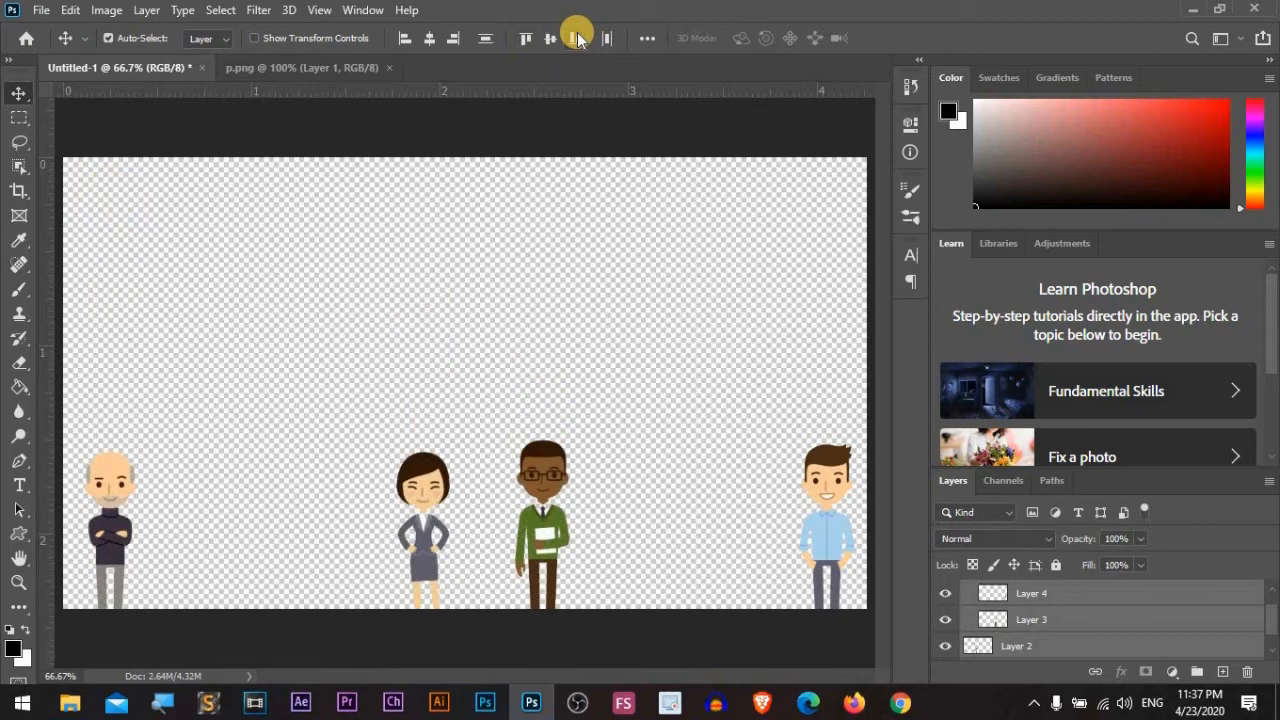
{"action": "key", "text": "ctrl+z"}
{"action": "left_click", "coordinate": [550, 38]}
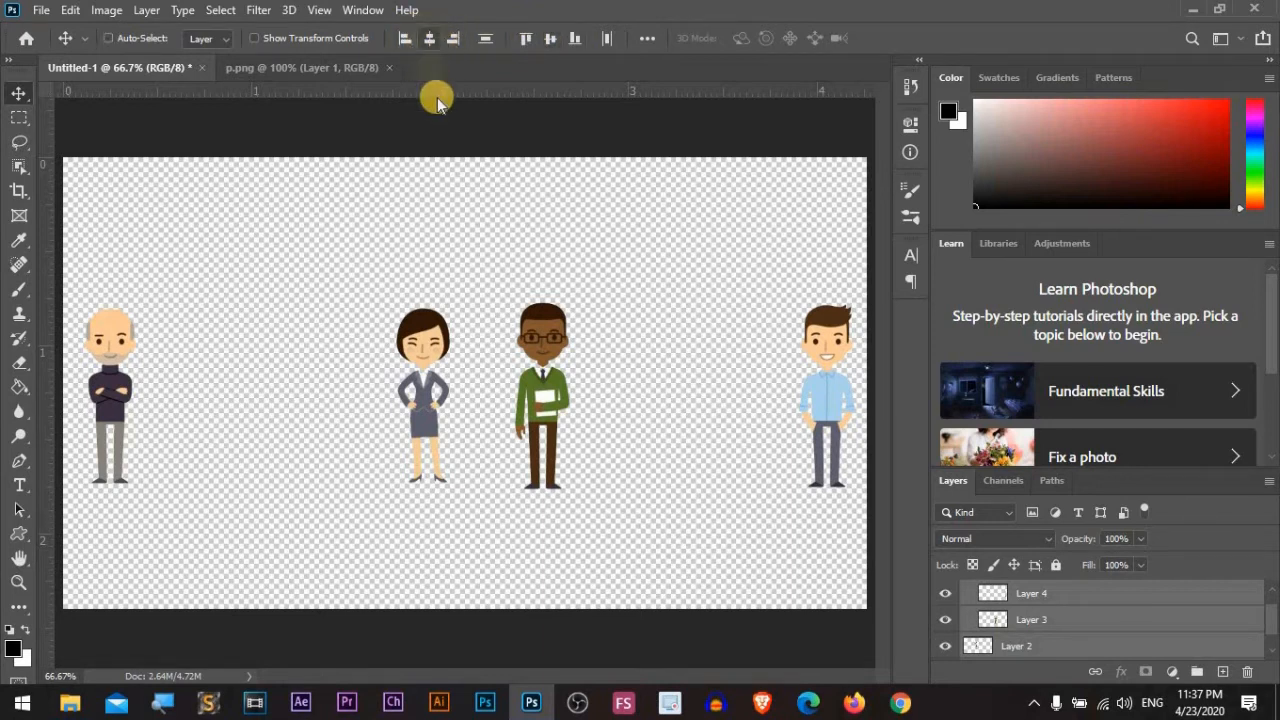
{"action": "key", "text": "ctrl+z"}
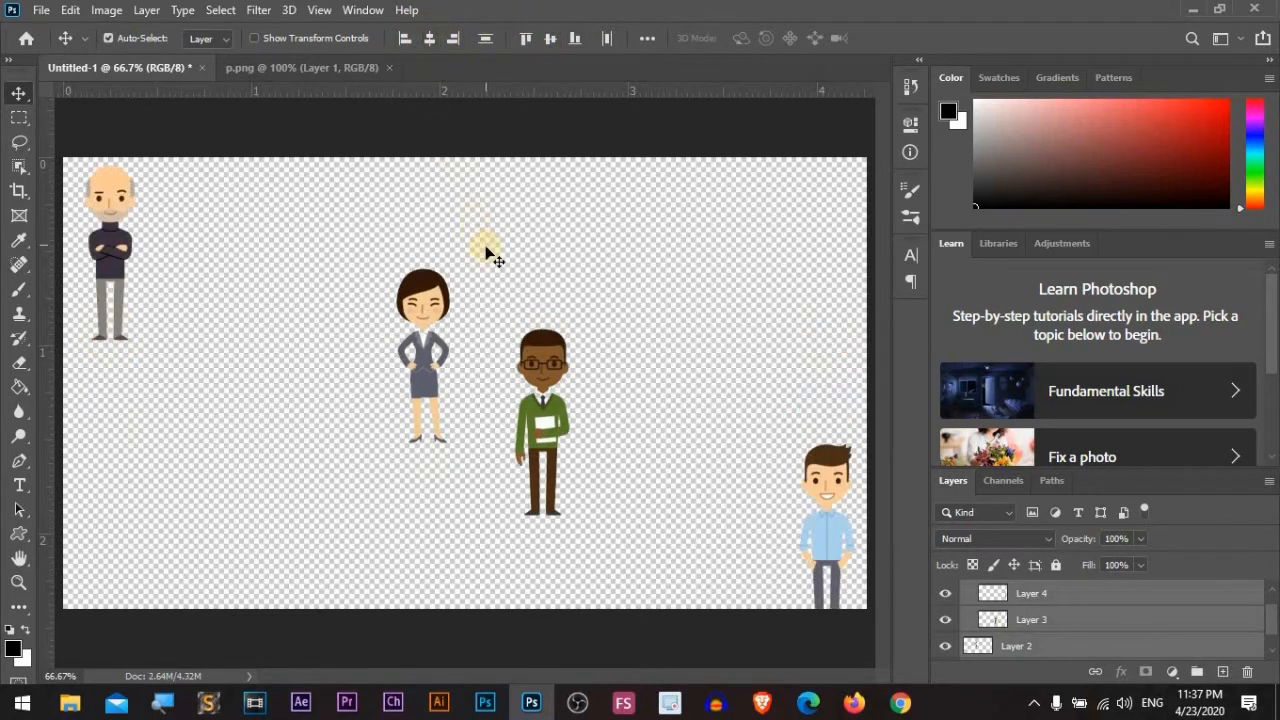
Step: Distribute the four selected figures evenly, both horizontally and vertically
{"action": "left_click", "coordinate": [480, 42]}
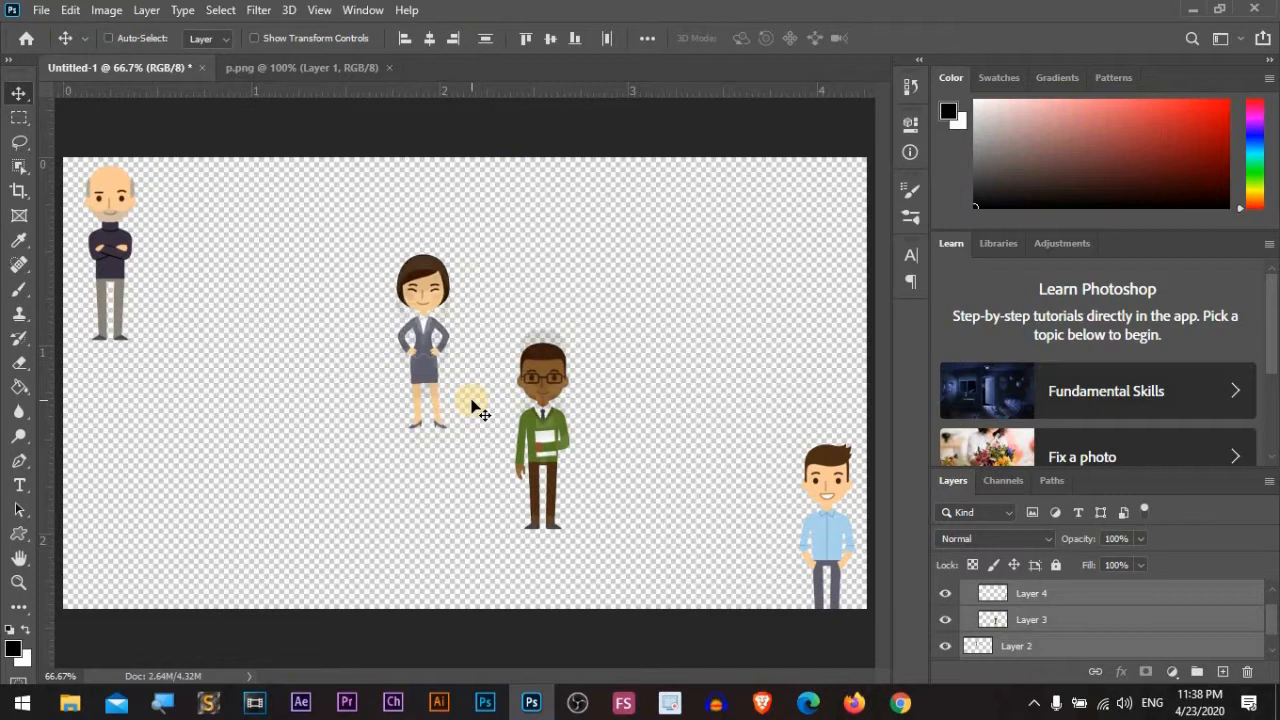
{"action": "key", "text": "ctrl+z"}
{"action": "left_click", "coordinate": [606, 40]}
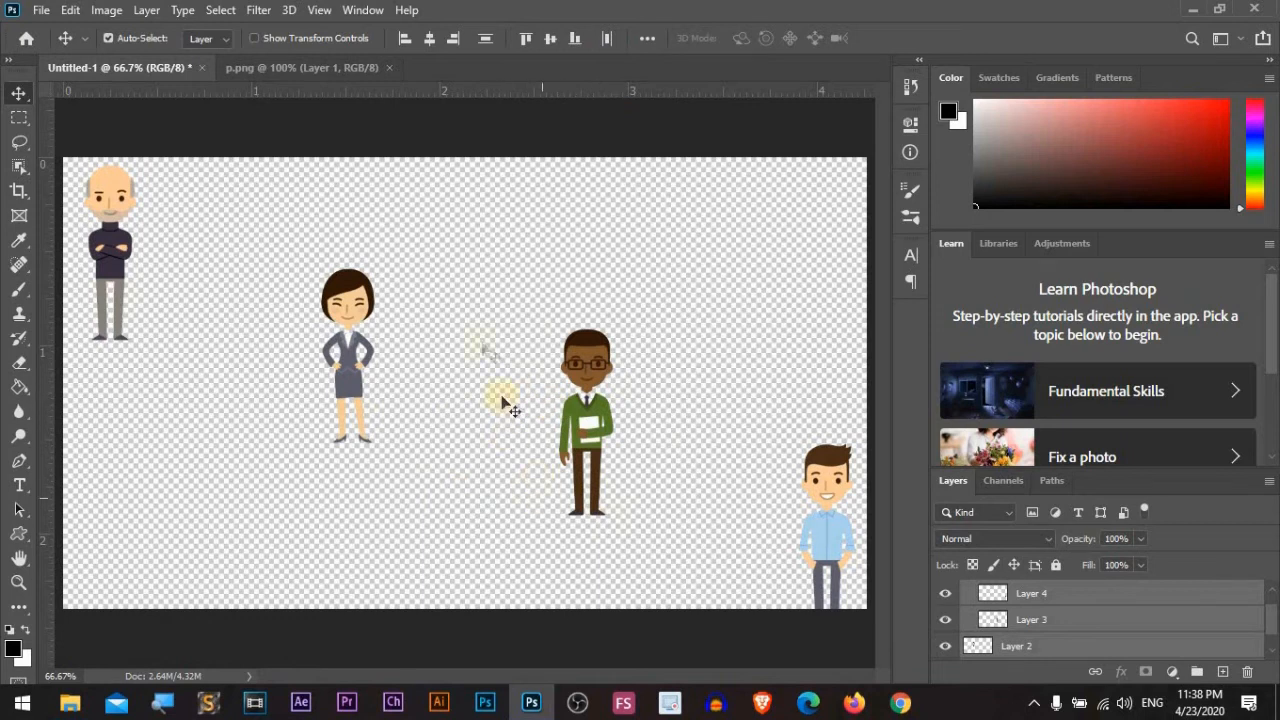
{"action": "left_click", "coordinate": [487, 39]}
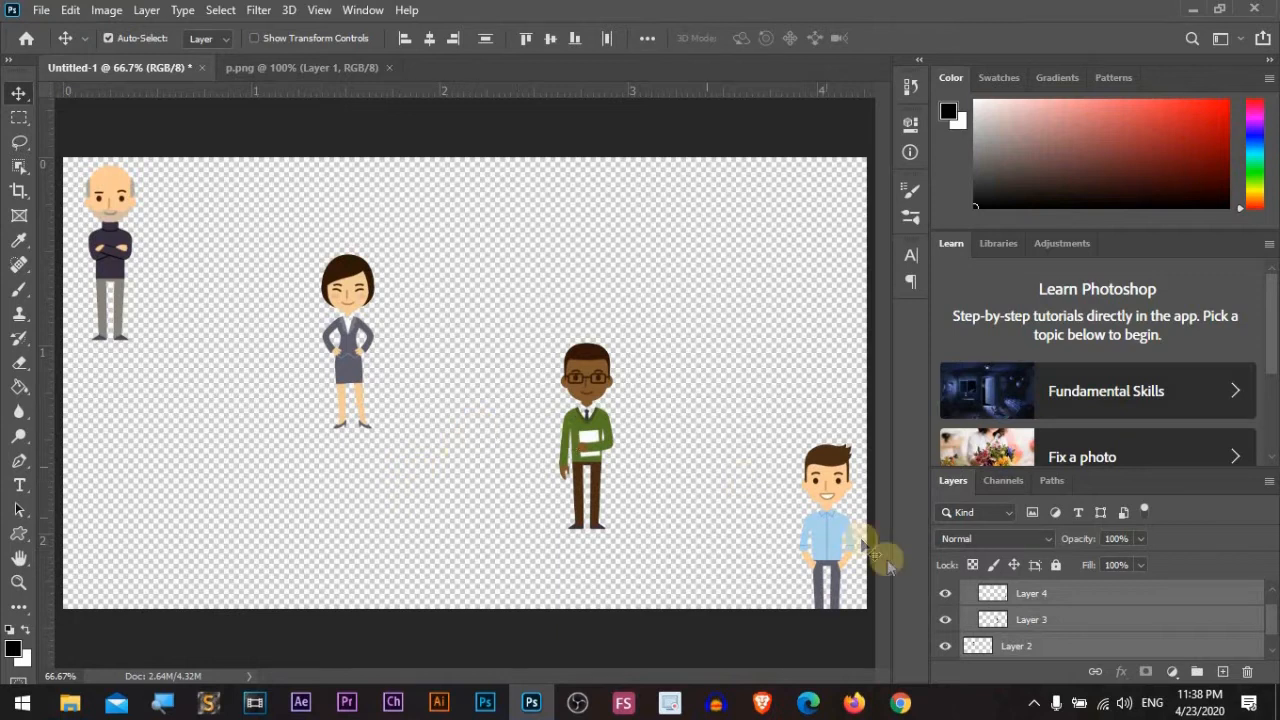
Step: Hide the four figure layers, Layer 1 through Layer 4, leaving the canvas empty
{"action": "key", "text": "ctrl+g"}
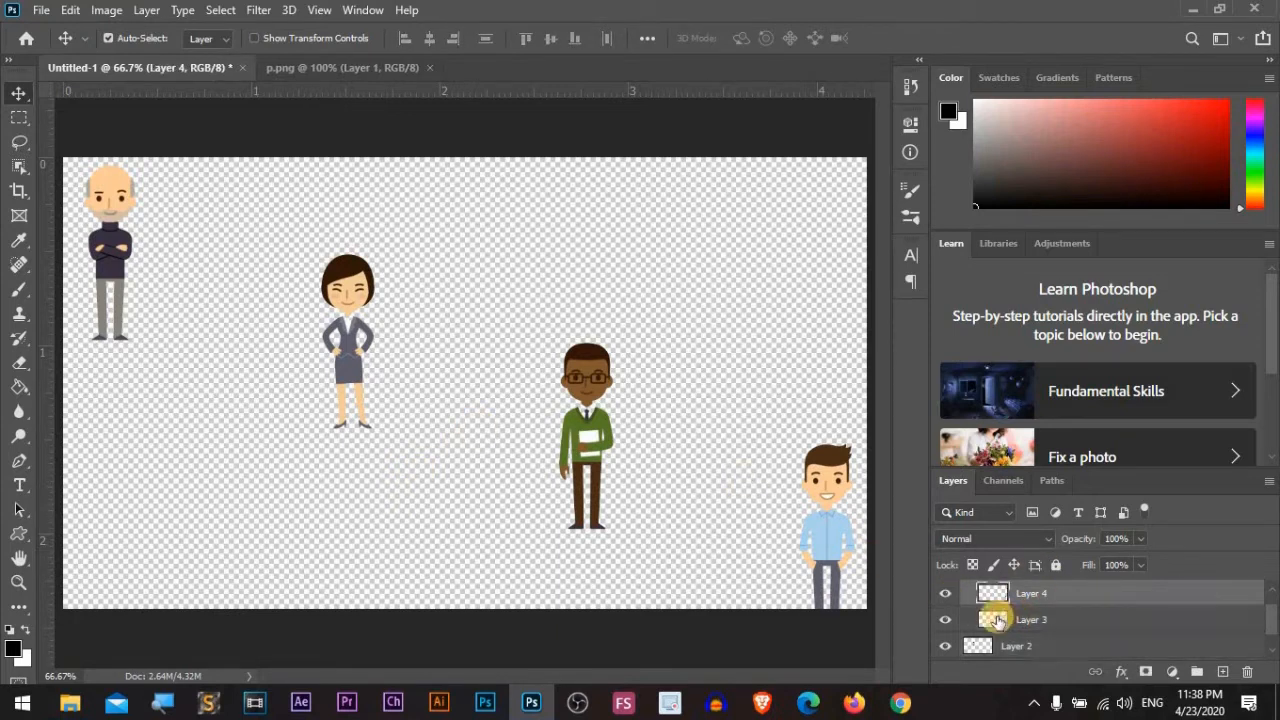
{"action": "left_click", "coordinate": [944, 611]}
{"action": "scroll", "coordinate": [951, 615], "scroll_direction": "down", "scroll_amount": 1}
{"action": "left_click", "coordinate": [951, 638]}
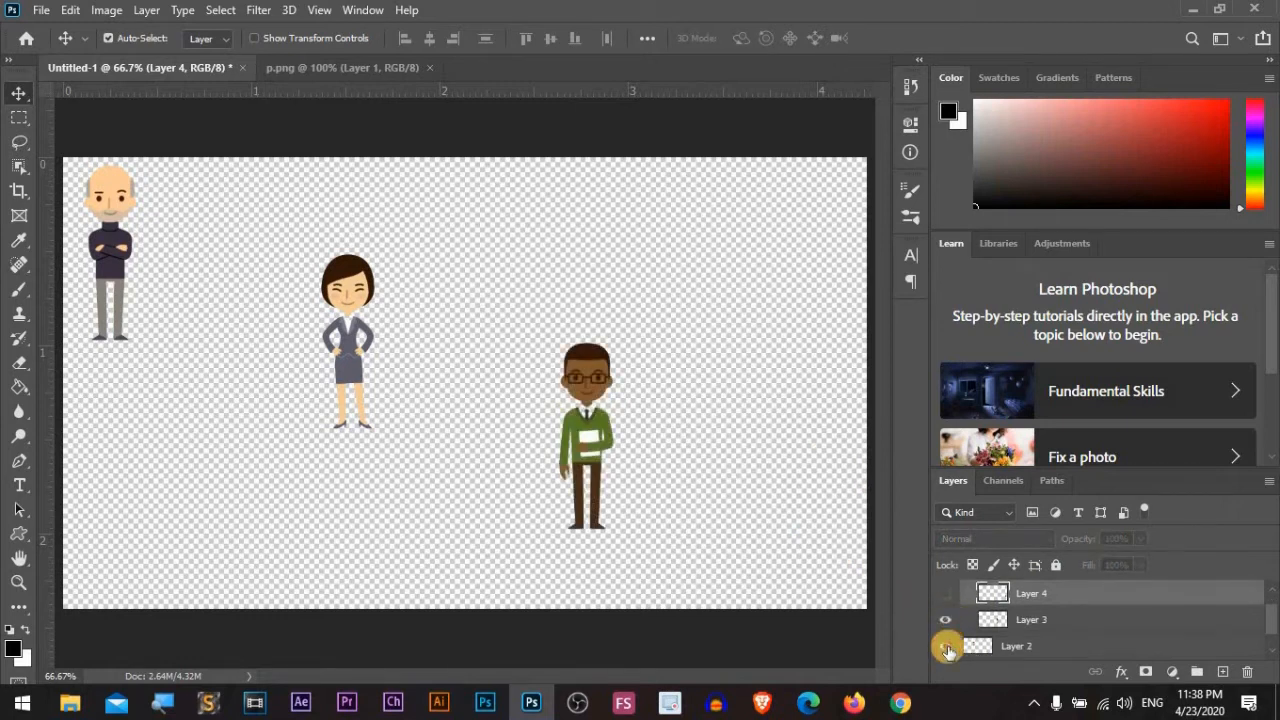
{"action": "left_click", "coordinate": [947, 621]}
{"action": "left_click", "coordinate": [947, 621]}
{"action": "scroll", "coordinate": [965, 628], "scroll_direction": "down", "scroll_amount": 1}
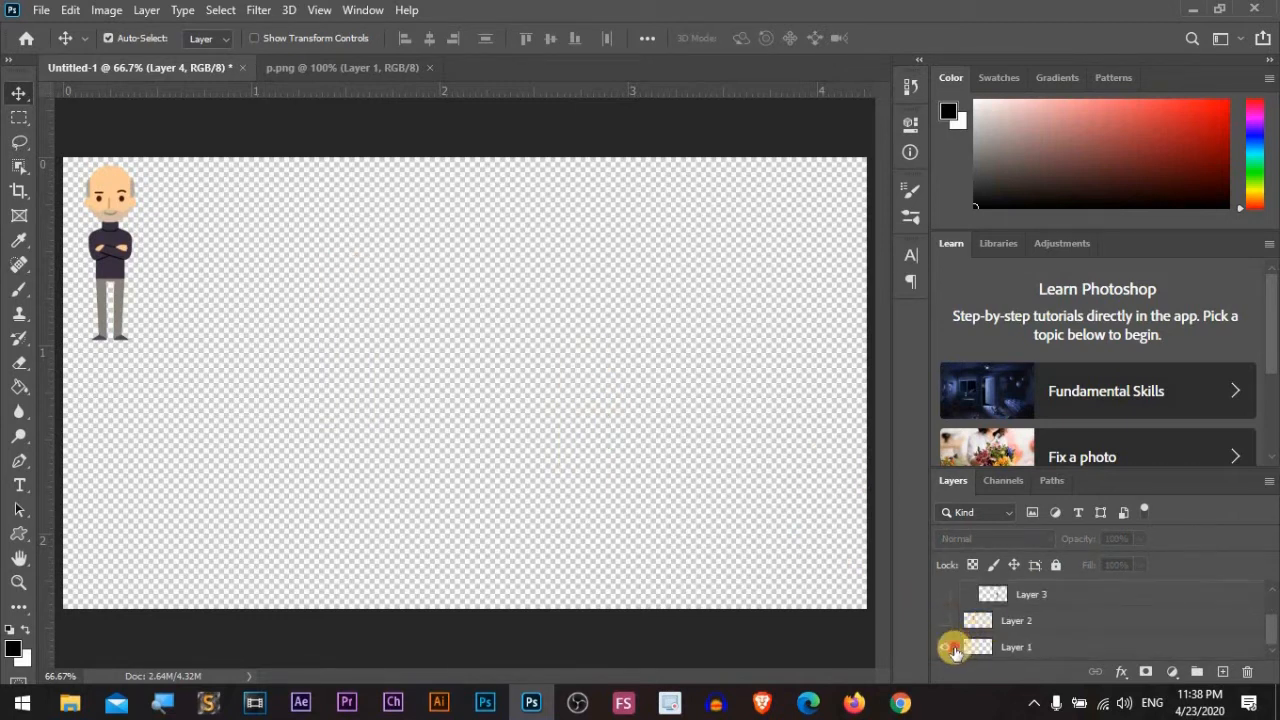
{"action": "left_click", "coordinate": [948, 648]}
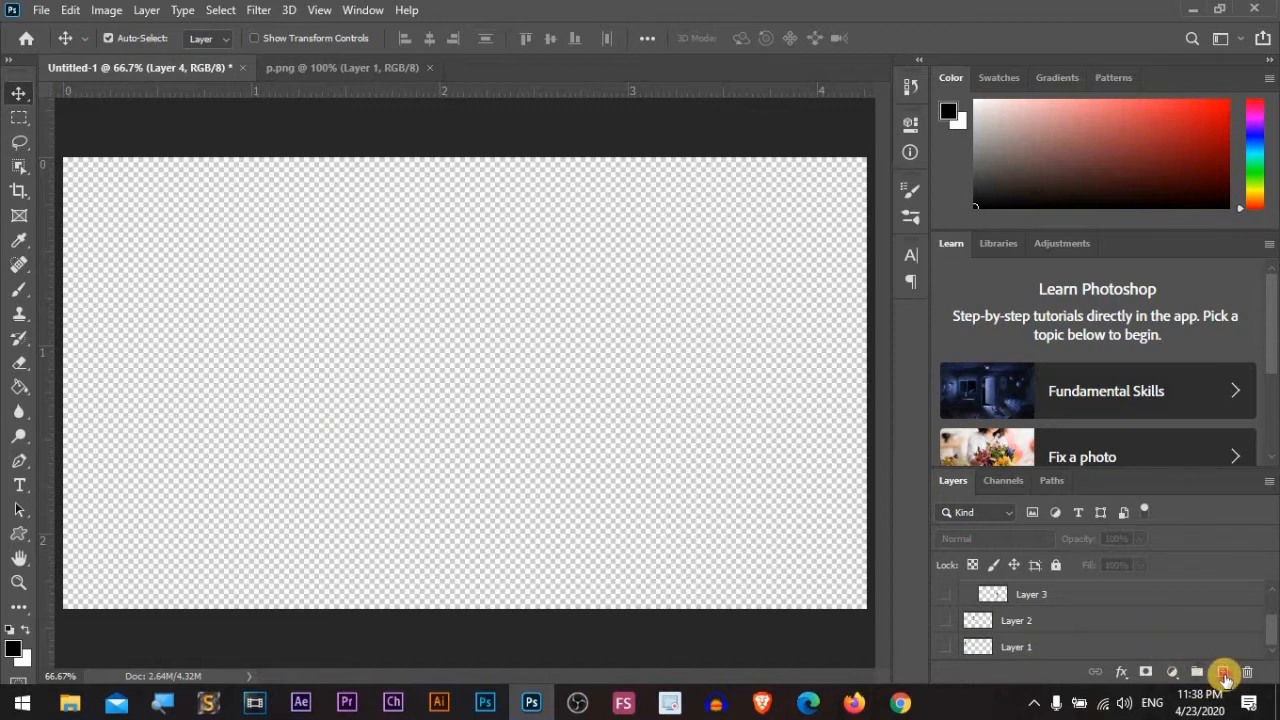
Step: Add a new empty layer above Layer 4, undo it, and create it again with the default New Layer settings
{"action": "left_click", "coordinate": [1224, 673]}
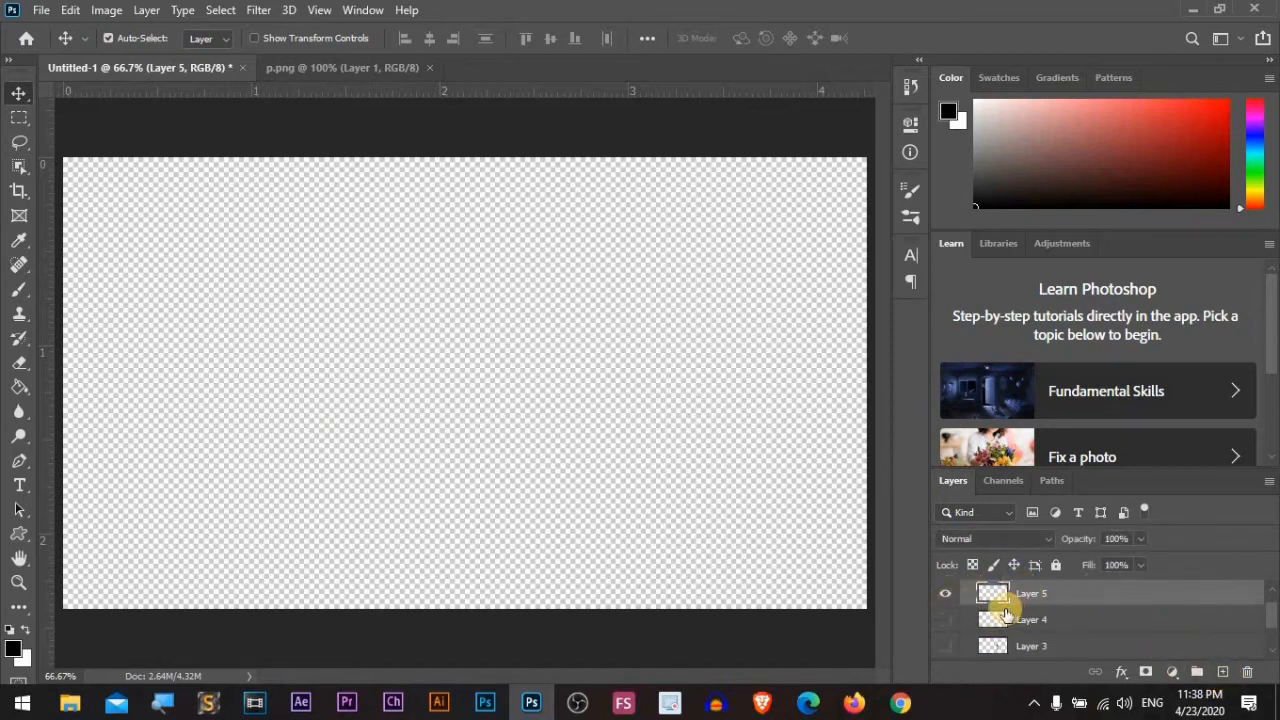
{"action": "key", "text": "ctrl+z"}
{"action": "key", "text": "ctrl"}
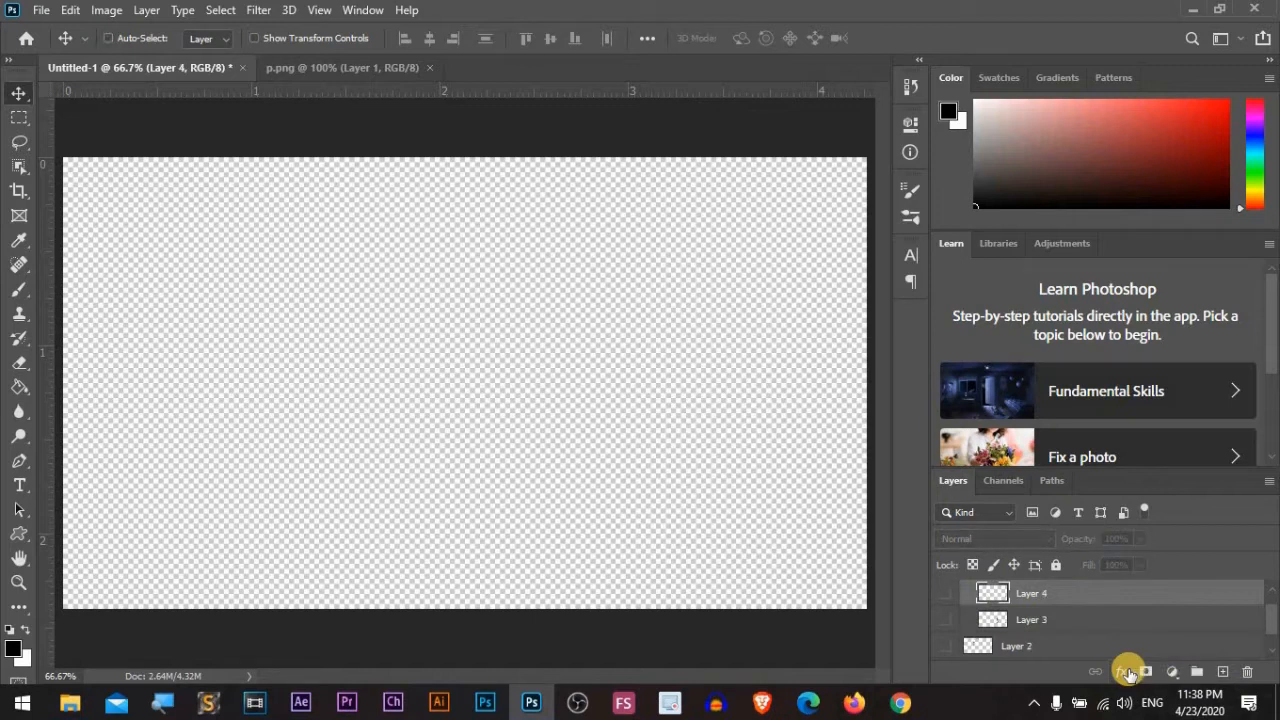
{"action": "key", "text": "ctrl+shift+n"}
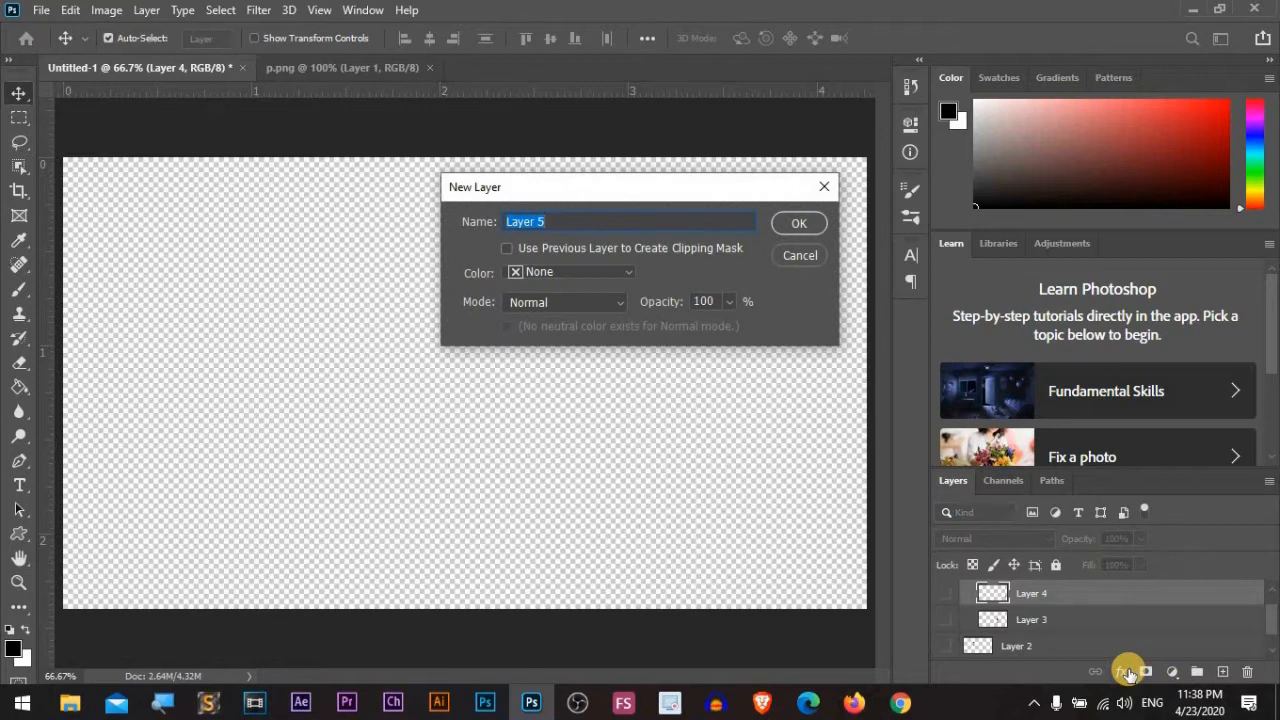
{"action": "key", "text": "Return"}
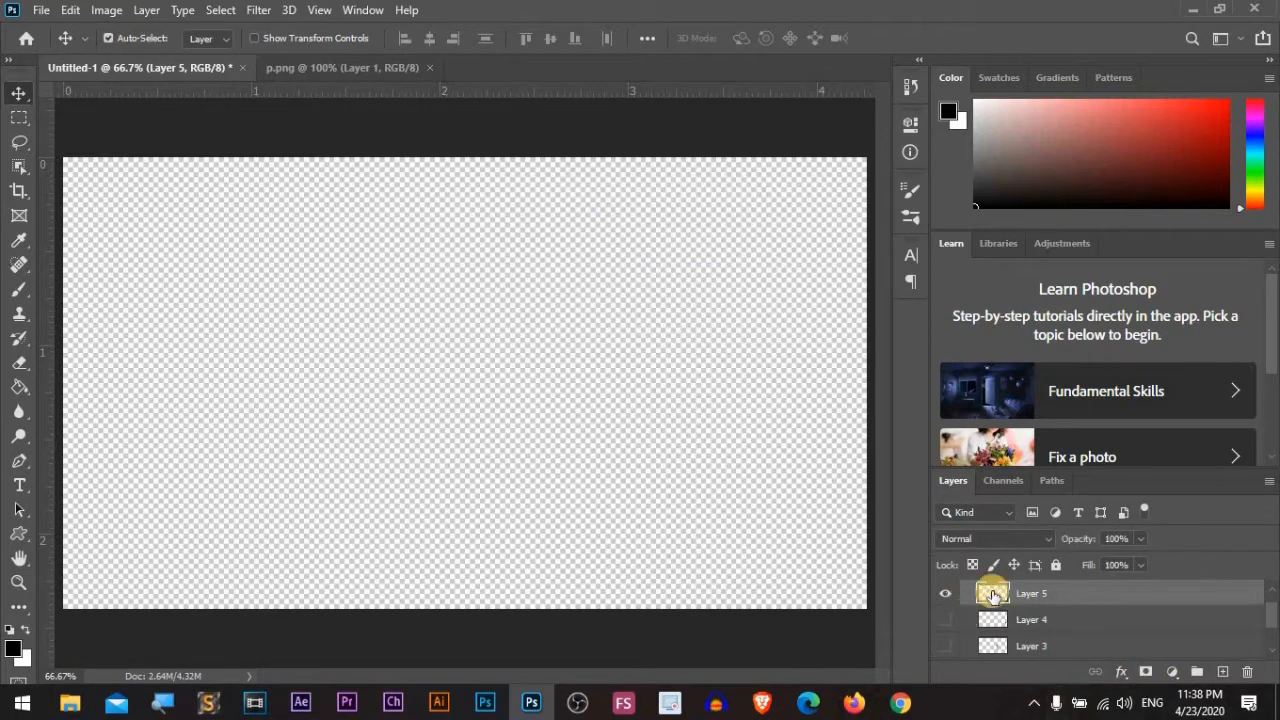
Step: Draw several rectangular marquee selections in new-selection mode, ending with a large rectangle in the upper middle of the canvas
{"action": "left_click", "coordinate": [18, 120]}
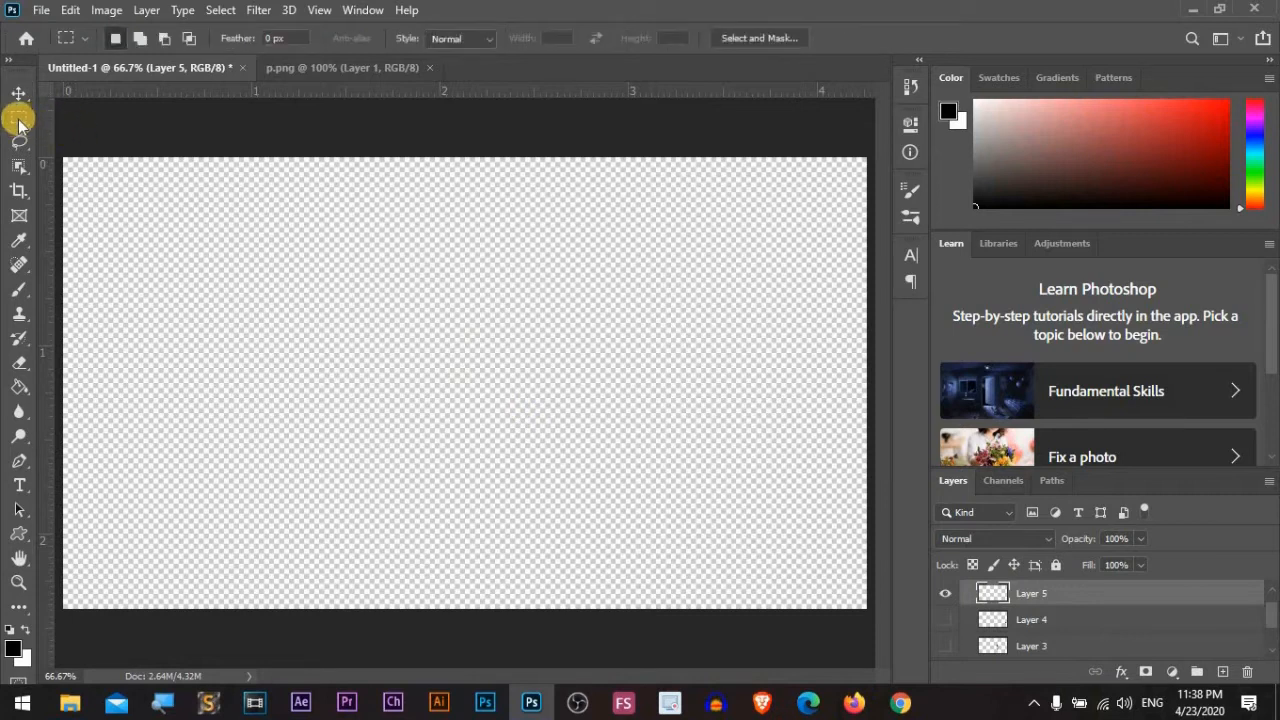
{"action": "right_click", "coordinate": [18, 120]}
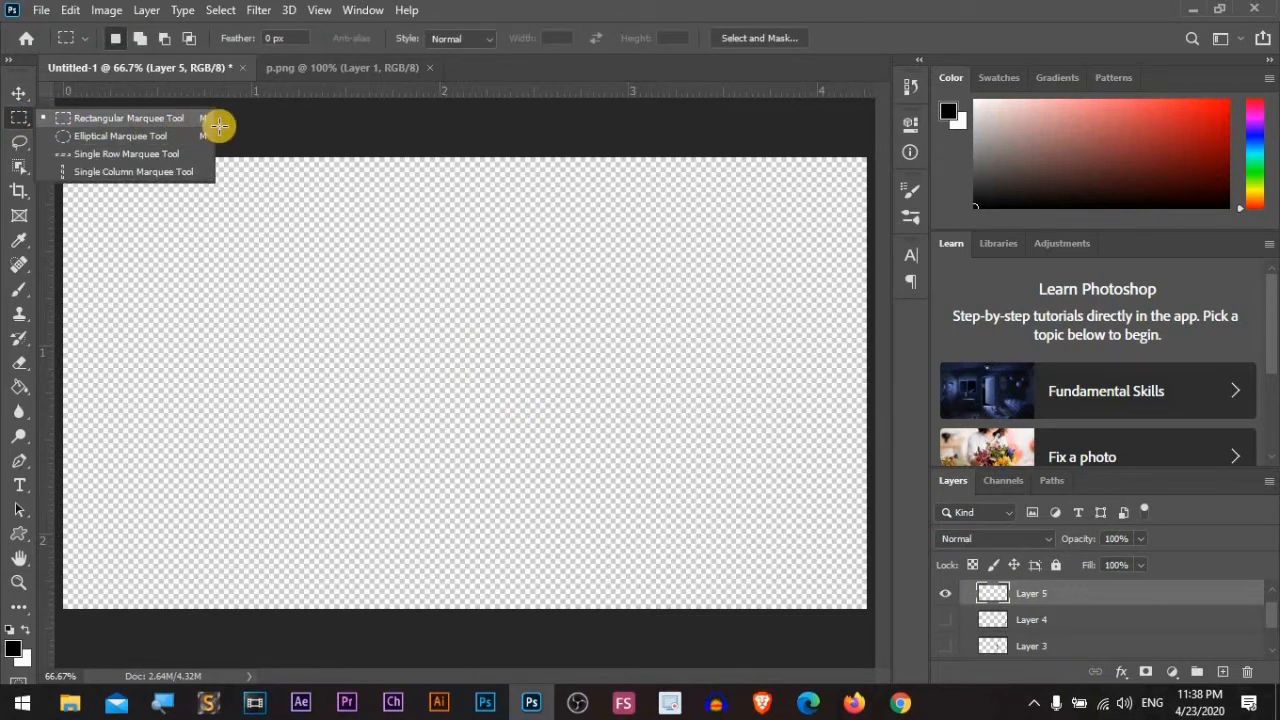
{"action": "left_click_drag", "start_coordinate": [240, 257], "coordinate": [668, 500]}
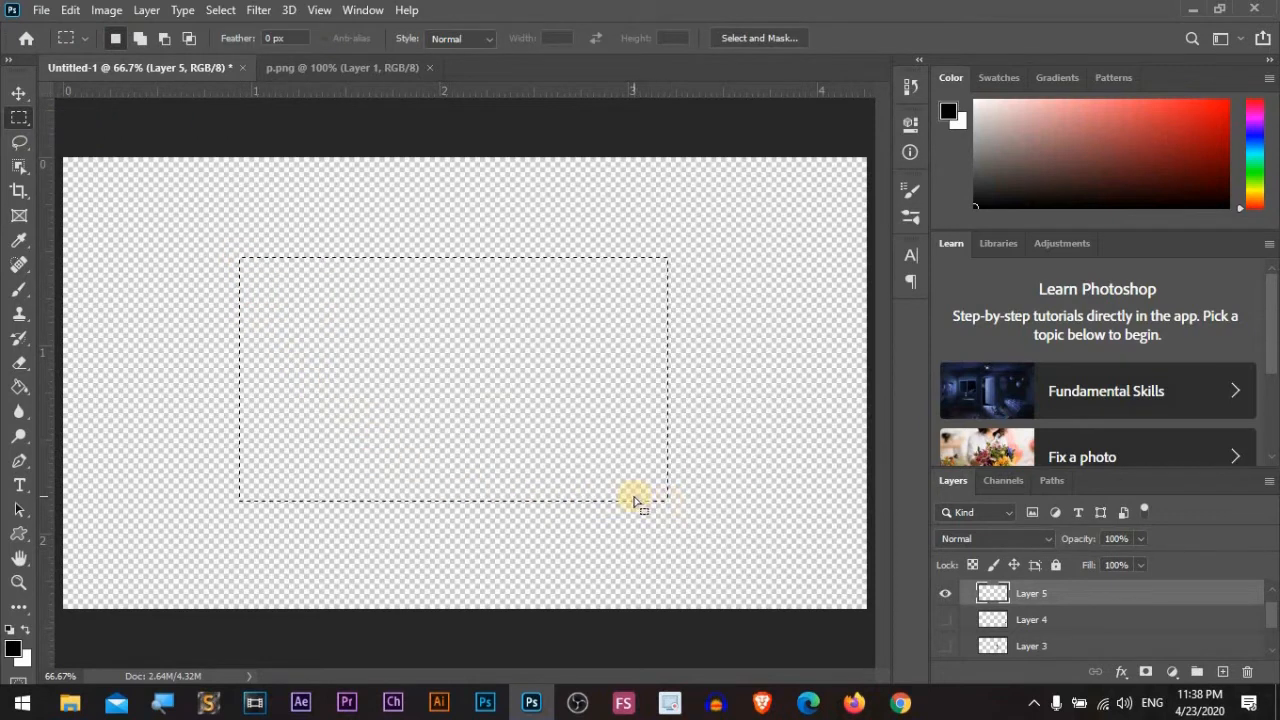
{"action": "left_click_drag", "start_coordinate": [774, 340], "coordinate": [520, 266]}
{"action": "left_click", "coordinate": [562, 343]}
{"action": "left_click_drag", "start_coordinate": [229, 389], "coordinate": [583, 229]}
{"action": "left_click_drag", "start_coordinate": [688, 223], "coordinate": [412, 397]}
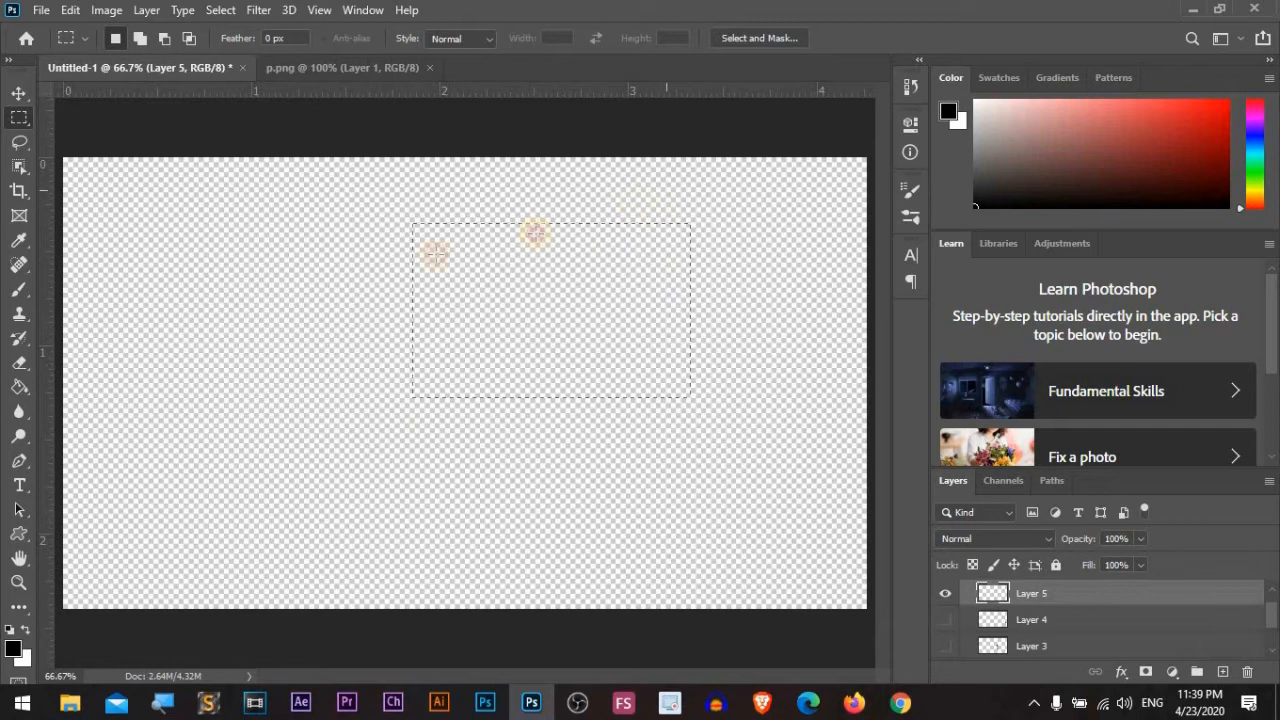
{"action": "left_click_drag", "start_coordinate": [667, 190], "coordinate": [272, 478]}
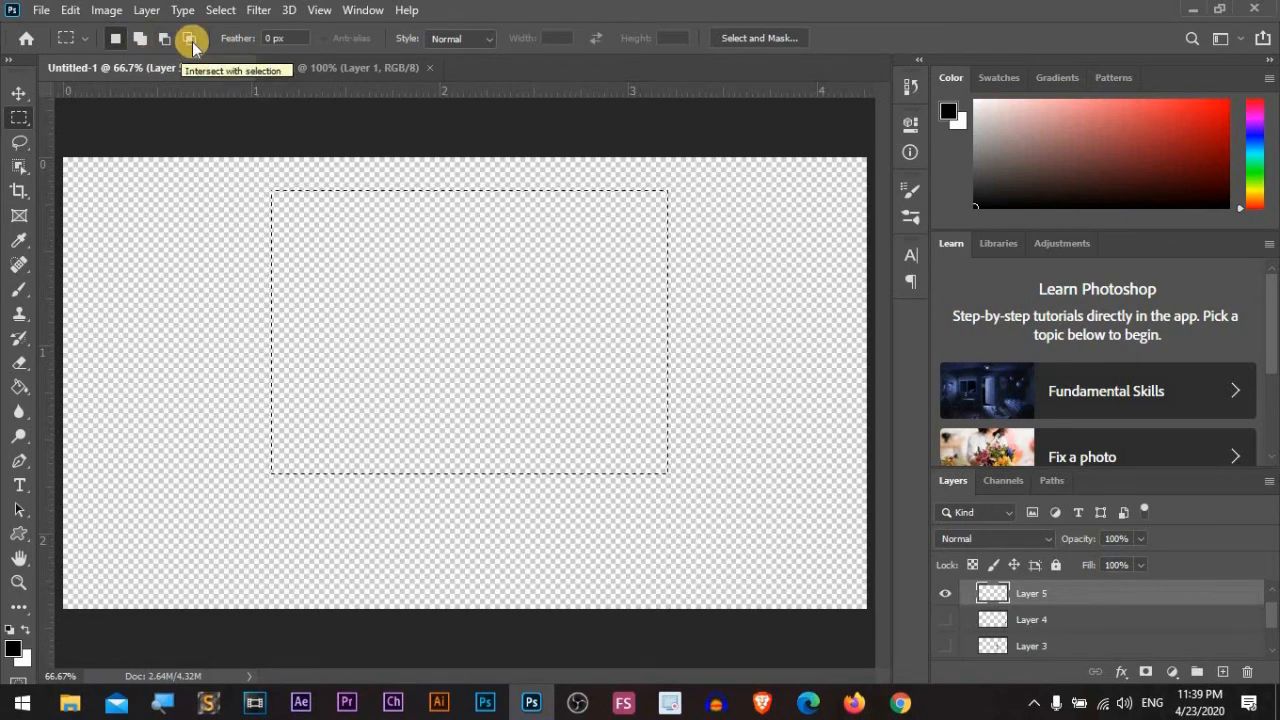
Step: Add overlapping rectangles to the right and left sides of the marquee selection in Add to selection mode
{"action": "left_click", "coordinate": [140, 38]}
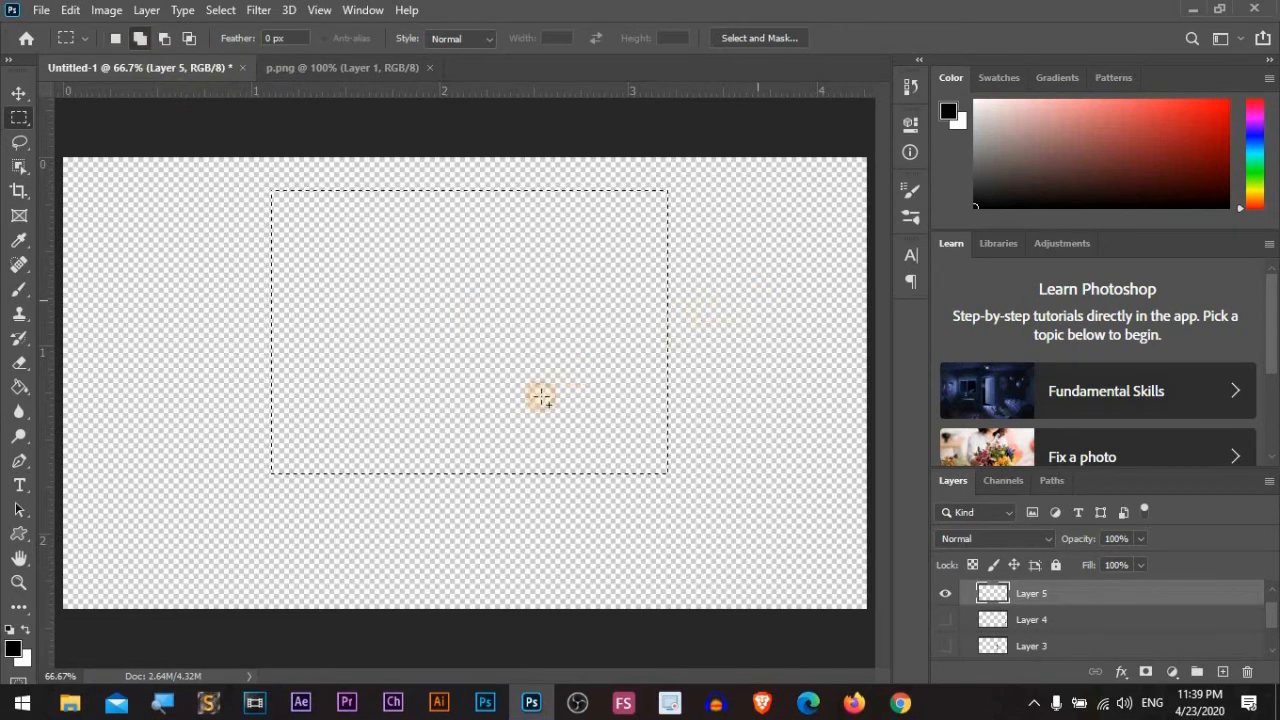
{"action": "left_click_drag", "start_coordinate": [120, 364], "coordinate": [343, 520]}
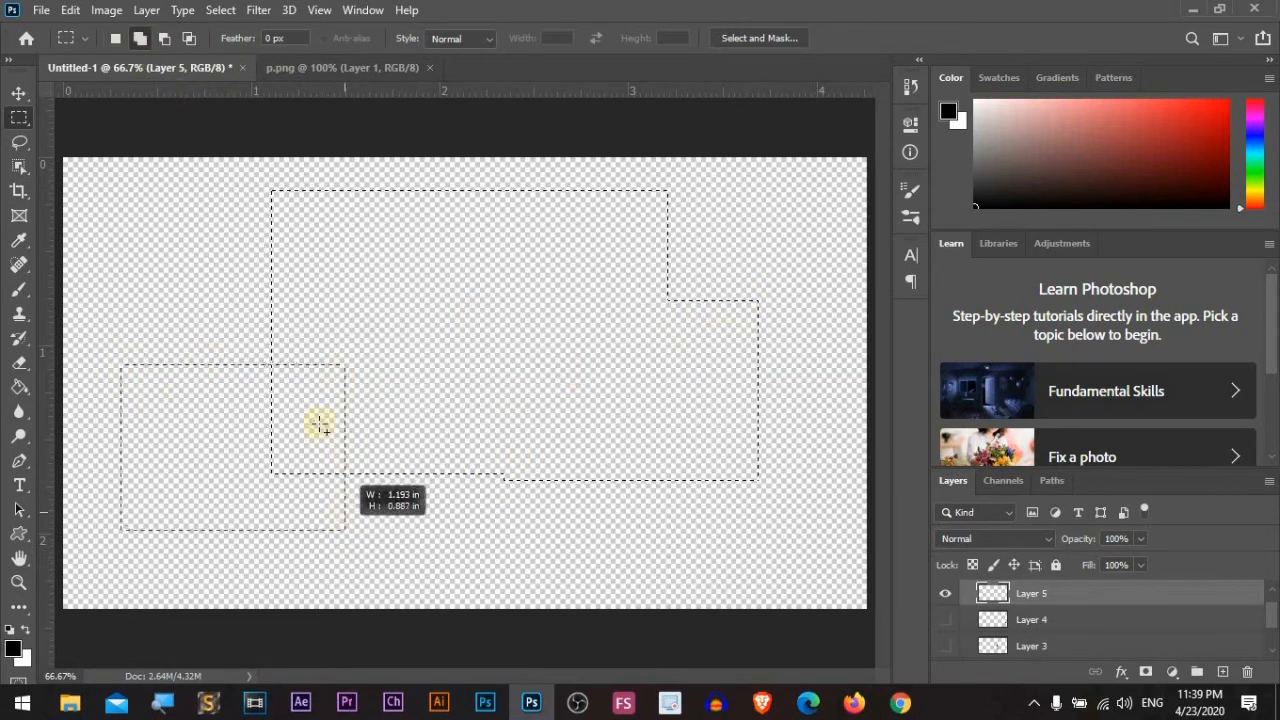
{"action": "left_click_drag", "start_coordinate": [186, 252], "coordinate": [343, 258]}
{"action": "left_click_drag", "start_coordinate": [355, 322], "coordinate": [355, 326]}
{"action": "left_click_drag", "start_coordinate": [333, 167], "coordinate": [166, 240]}
Step: Subtract three rectangles from the selection's lower edge, and intersect the selection with a tall rectangle over its right part
{"action": "left_click", "coordinate": [164, 38]}
{"action": "left_click_drag", "start_coordinate": [418, 530], "coordinate": [256, 420]}
{"action": "left_click_drag", "start_coordinate": [595, 420], "coordinate": [420, 480]}
{"action": "left_click_drag", "start_coordinate": [780, 423], "coordinate": [634, 500]}
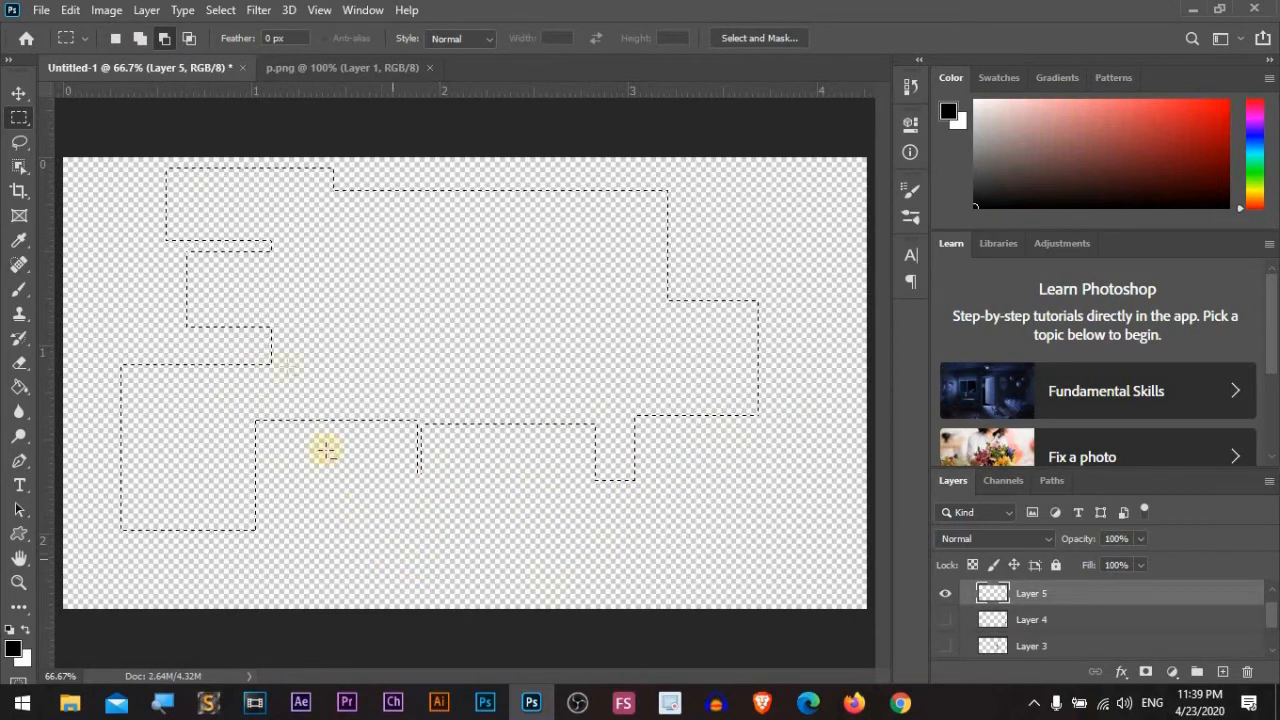
{"action": "left_click", "coordinate": [188, 40]}
{"action": "left_click_drag", "start_coordinate": [800, 172], "coordinate": [543, 517]}
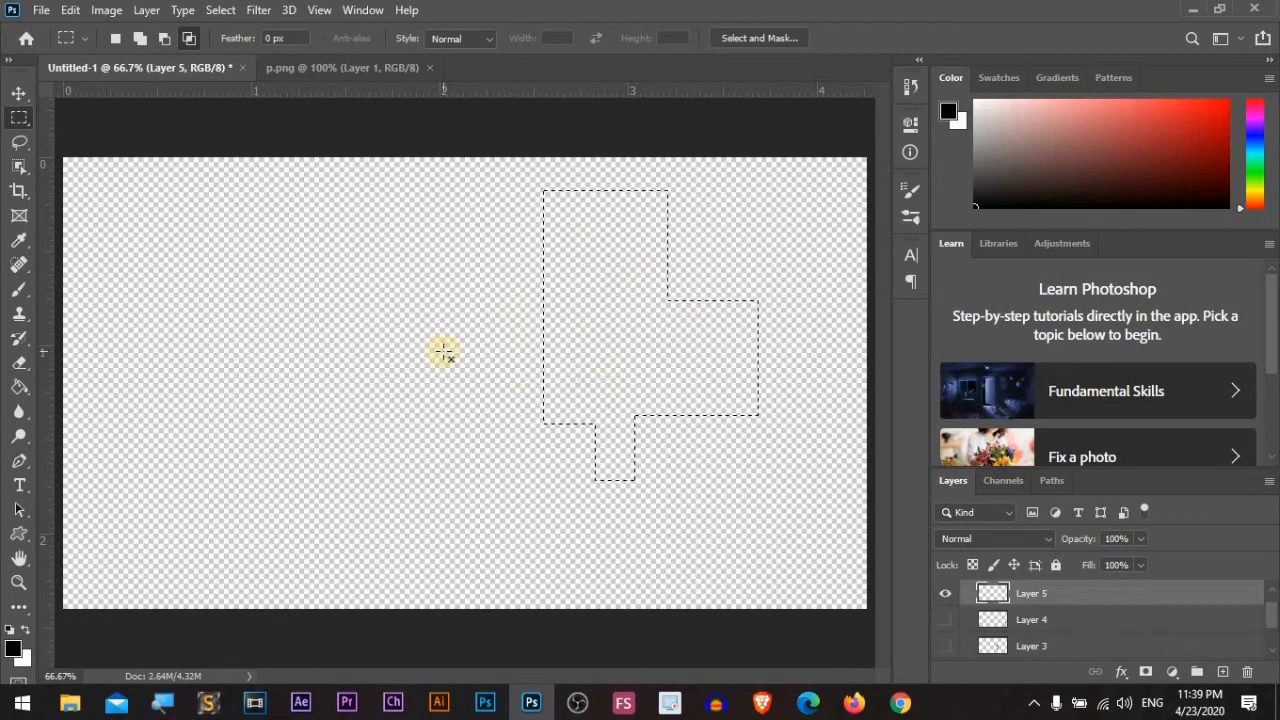
Step: Return to new-selection mode, draw and slightly shift a rectangular selection, and replace it with another rectangle near the canvas center
{"action": "left_click", "coordinate": [118, 38]}
{"action": "left_click_drag", "start_coordinate": [656, 242], "coordinate": [266, 462]}
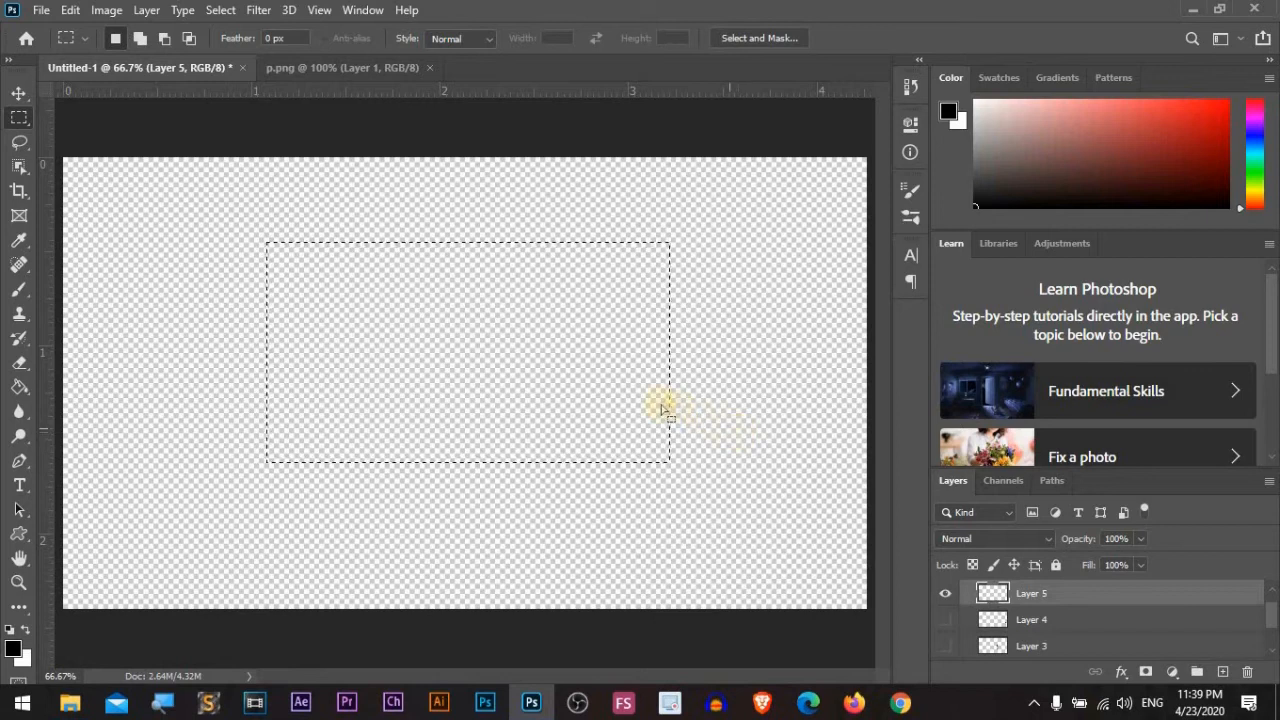
{"action": "mouse_move", "coordinate": [628, 405]}
{"action": "left_mouse_down"}
{"action": "mouse_move", "coordinate": [625, 421]}
{"action": "mouse_move", "coordinate": [620, 411]}
{"action": "left_mouse_up"}
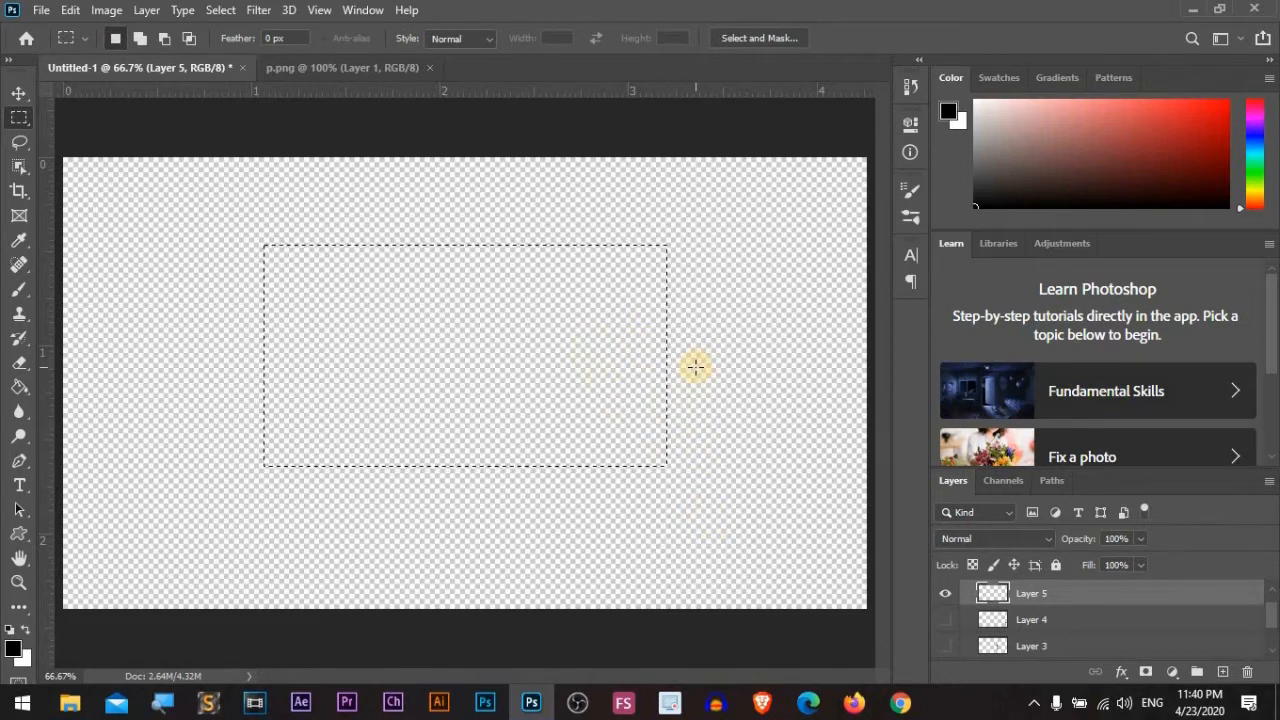
{"action": "left_click_drag", "start_coordinate": [748, 380], "coordinate": [543, 511]}
{"action": "left_click_drag", "start_coordinate": [727, 220], "coordinate": [349, 457]}
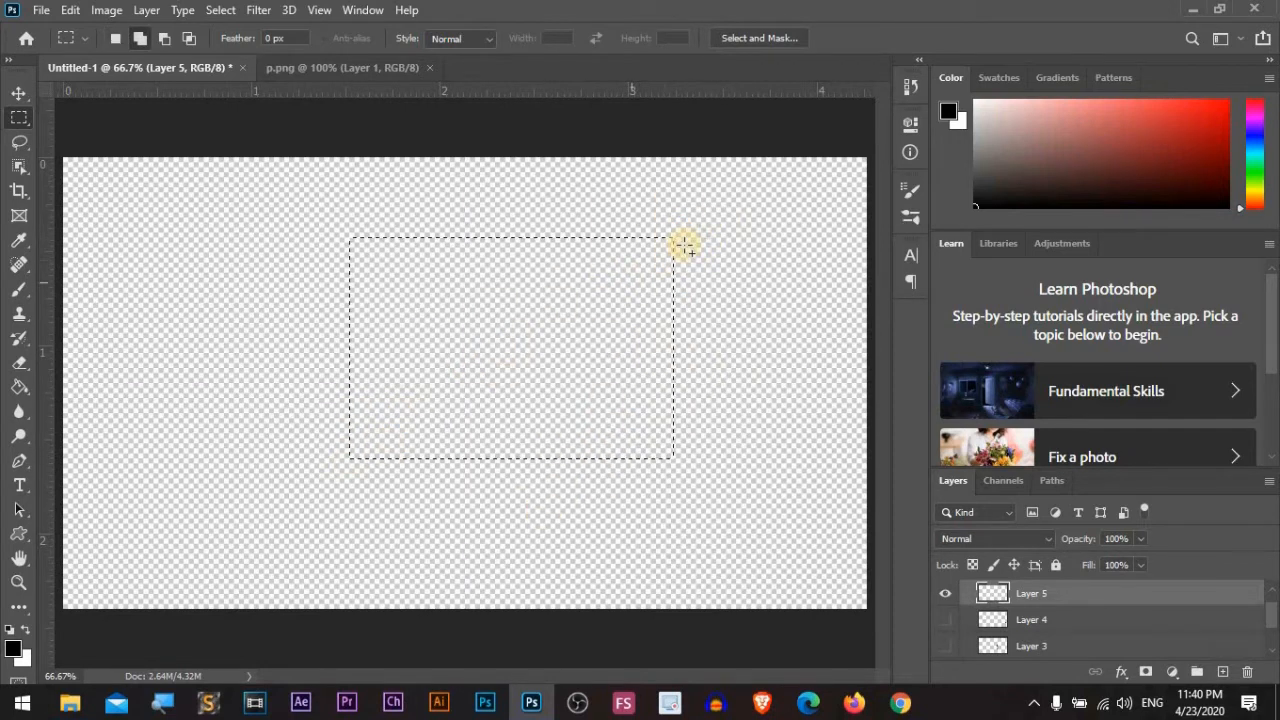
Step: Extend the rectangular selection by adding a rectangle at each of its four corners, without changing the selection mode permanently
{"action": "left_click_drag", "start_coordinate": [713, 213], "coordinate": [569, 297]}
{"action": "left_click_drag", "start_coordinate": [745, 415], "coordinate": [556, 516]}
{"action": "left_click_drag", "start_coordinate": [407, 550], "coordinate": [252, 390]}
{"action": "left_click_drag", "start_coordinate": [412, 178], "coordinate": [263, 301]}
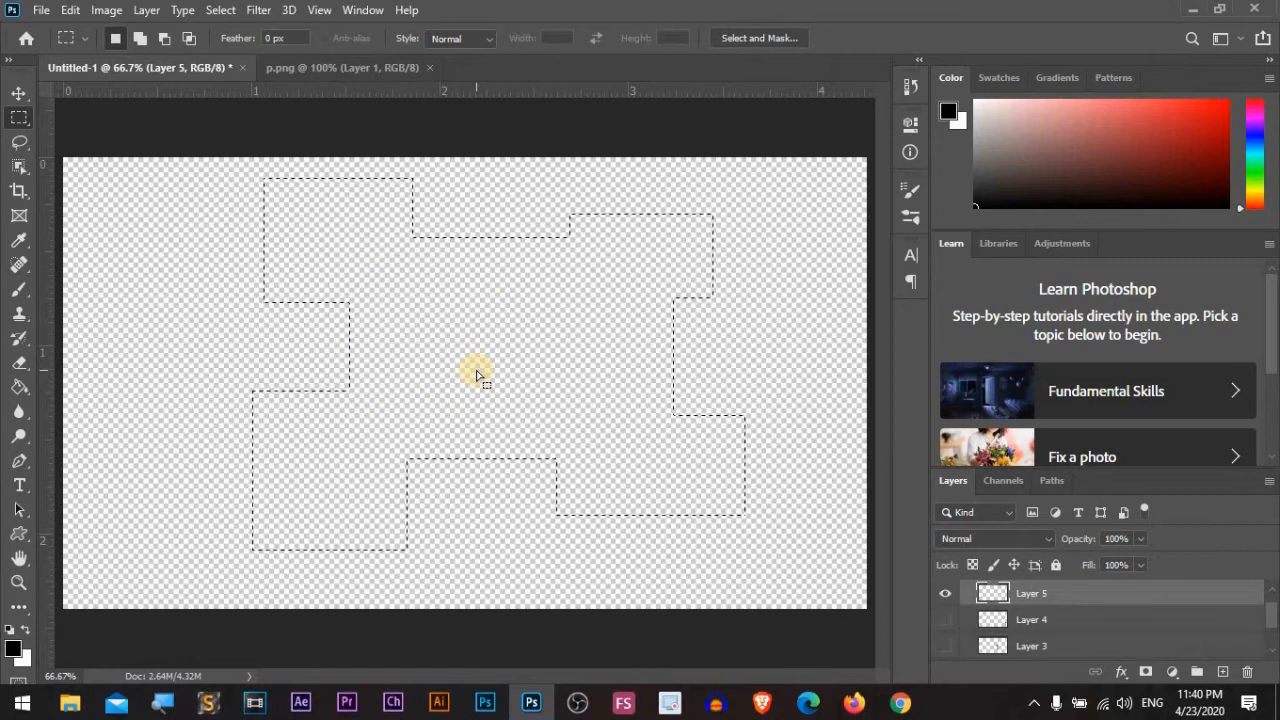
Step: Temporarily switch to subtracting and cut rectangles out of the selection's left side, middle and upper edge
{"action": "left_click_drag", "start_coordinate": [209, 297], "coordinate": [187, 371]}
{"action": "left_click_drag", "start_coordinate": [405, 357], "coordinate": [168, 434]}
{"action": "left_click_drag", "start_coordinate": [287, 471], "coordinate": [287, 471]}
{"action": "left_click_drag", "start_coordinate": [579, 328], "coordinate": [440, 394]}
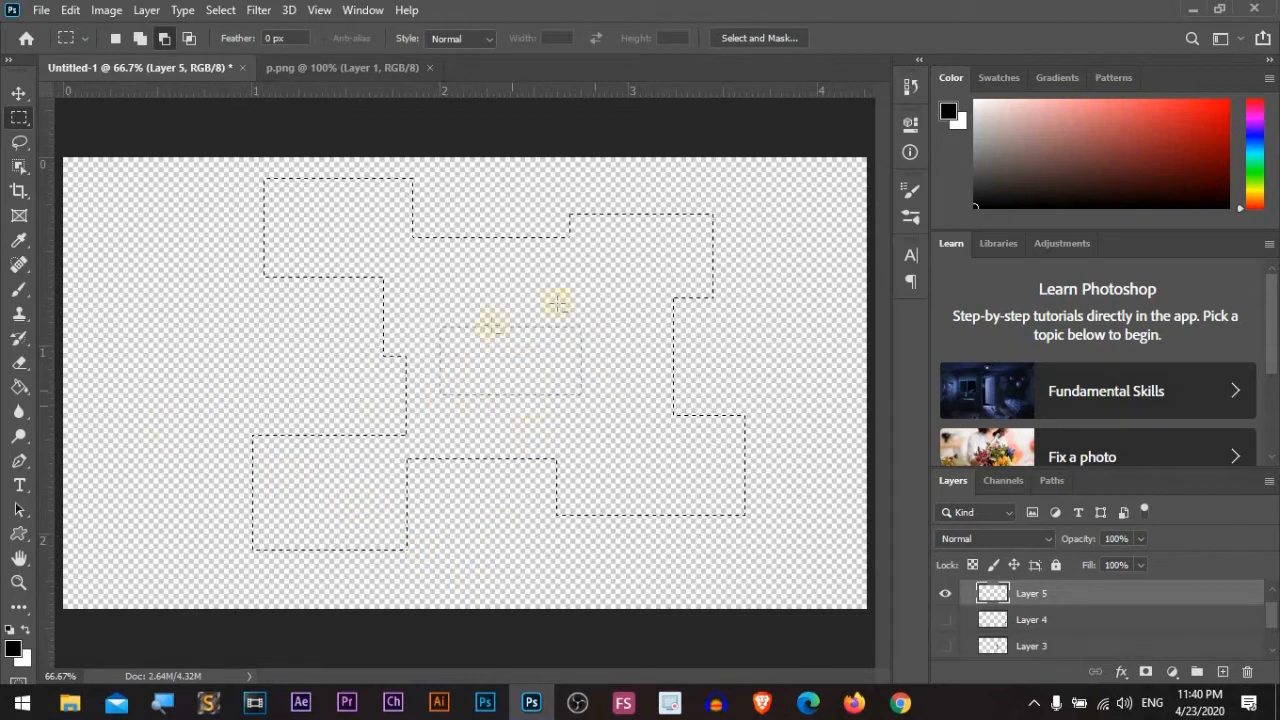
{"action": "left_click_drag", "start_coordinate": [629, 193], "coordinate": [469, 276]}
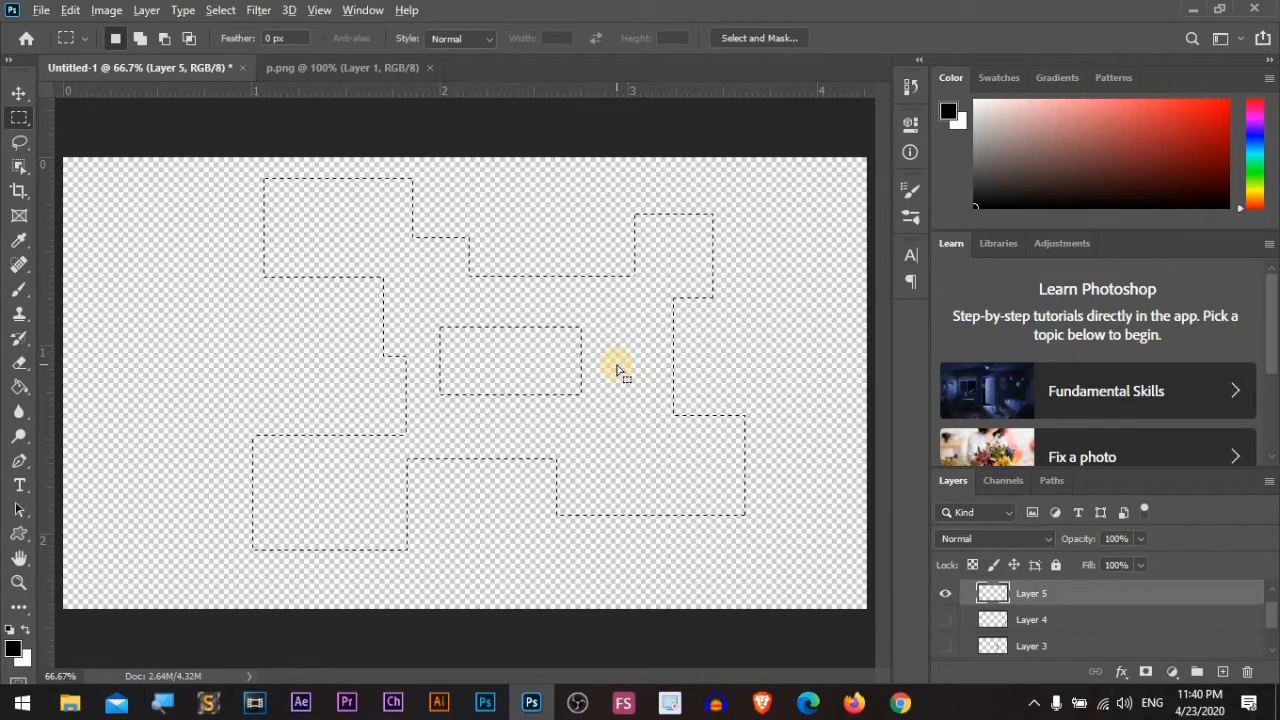
Step: Intersect the selection with a temporary-mode rectangle over its right part, and deselect it
{"action": "key", "text": "shift+alt"}
{"action": "left_click_drag", "start_coordinate": [778, 191], "coordinate": [685, 245]}
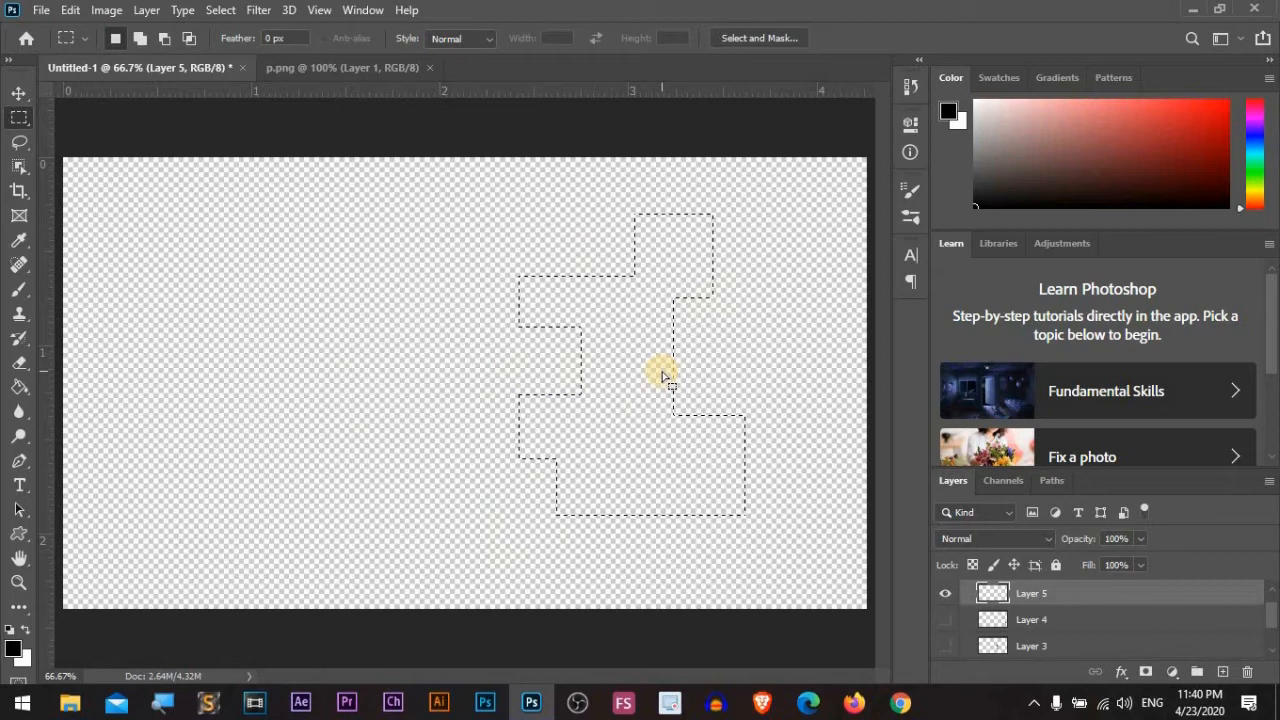
{"action": "left_click", "coordinate": [571, 366]}
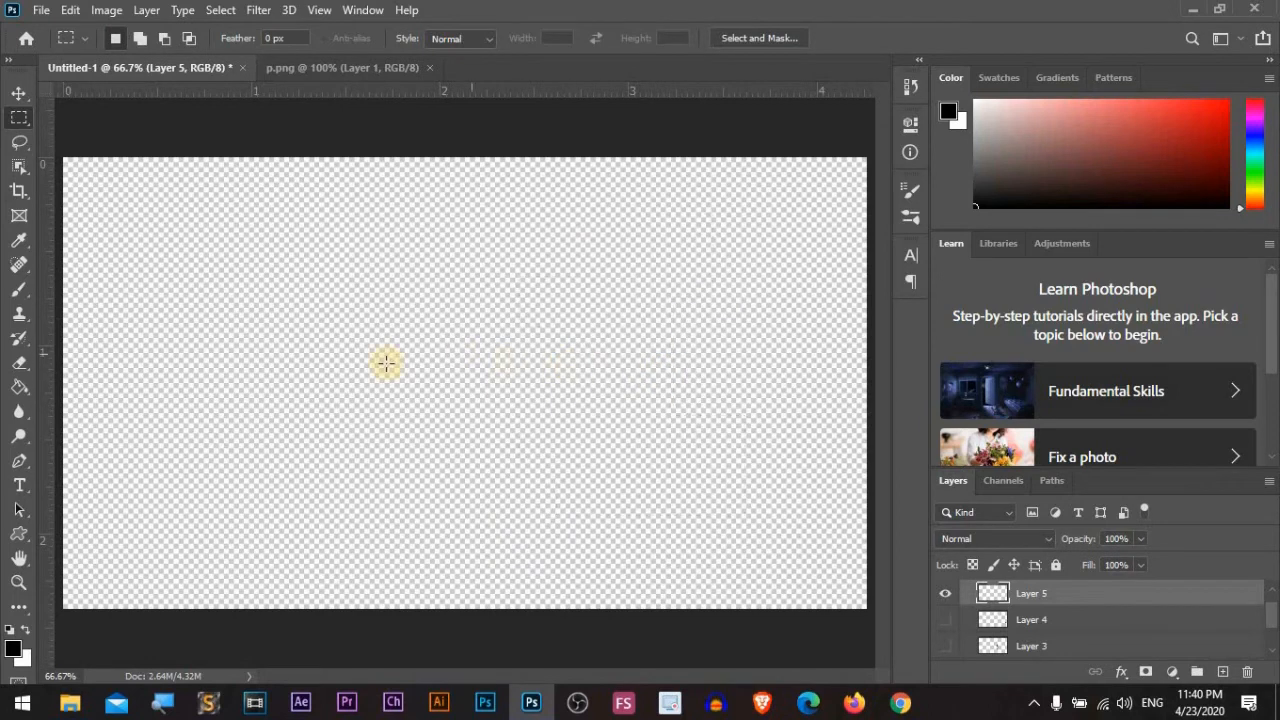
Step: Draw and clear a rectangular marquee, and draw a square selection outward from its center in the upper middle of the canvas
{"action": "left_click", "coordinate": [17, 122]}
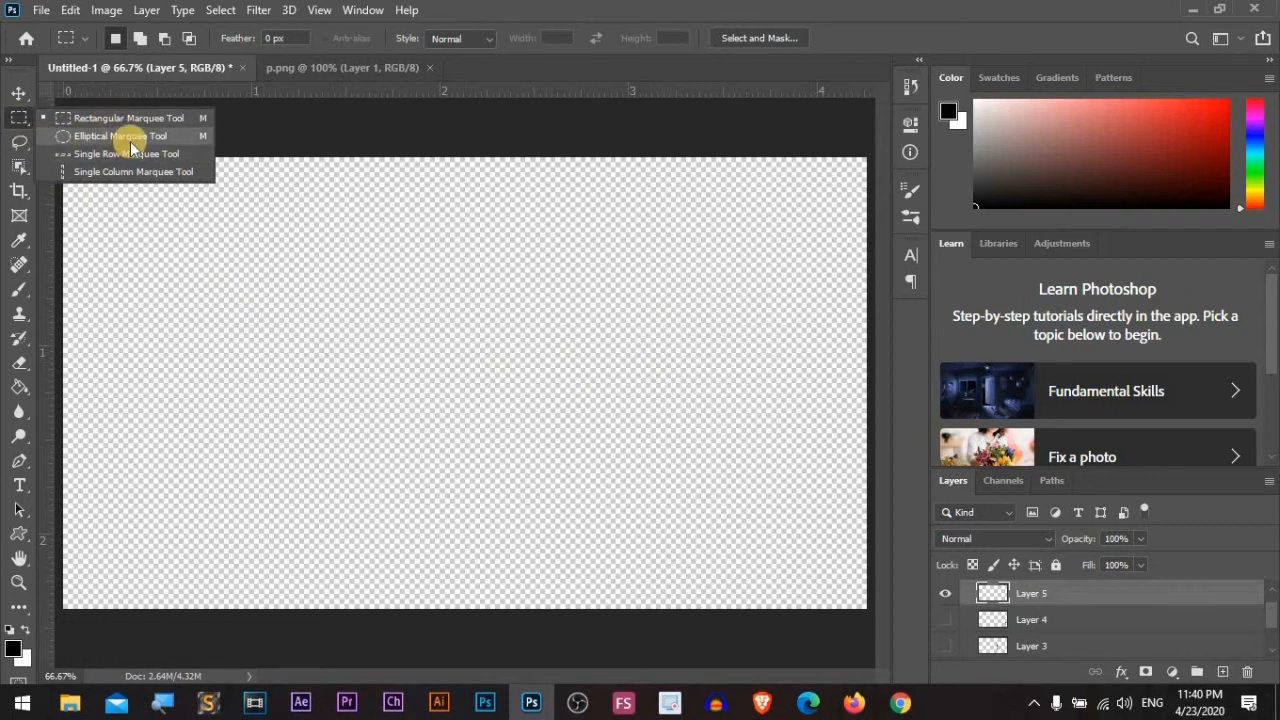
{"action": "left_click_drag", "start_coordinate": [616, 278], "coordinate": [494, 247]}
{"action": "left_click", "coordinate": [494, 247]}
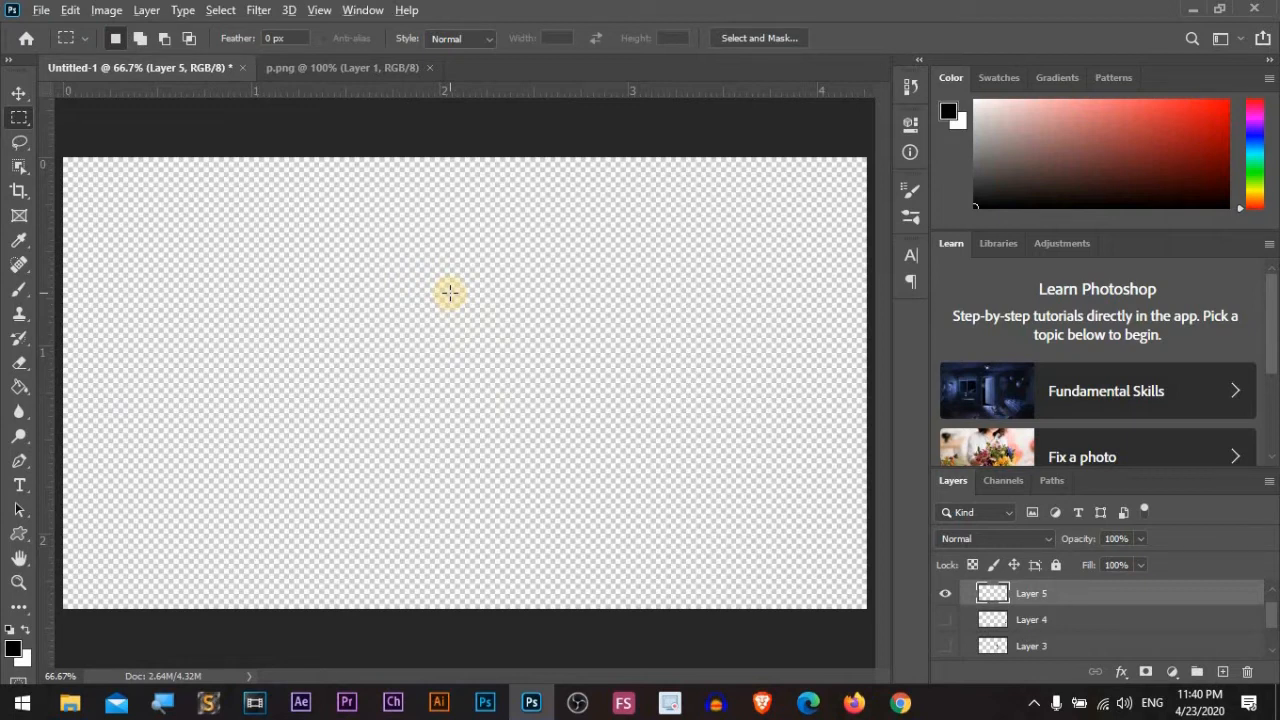
{"action": "mouse_move", "coordinate": [450, 292]}
{"action": "left_mouse_down"}
{"action": "mouse_move", "coordinate": [554, 394]}
{"action": "mouse_move", "coordinate": [511, 323]}
{"action": "mouse_move", "coordinate": [574, 374]}
{"action": "mouse_move", "coordinate": [511, 289]}
{"action": "mouse_move", "coordinate": [576, 392]}
{"action": "left_mouse_up"}
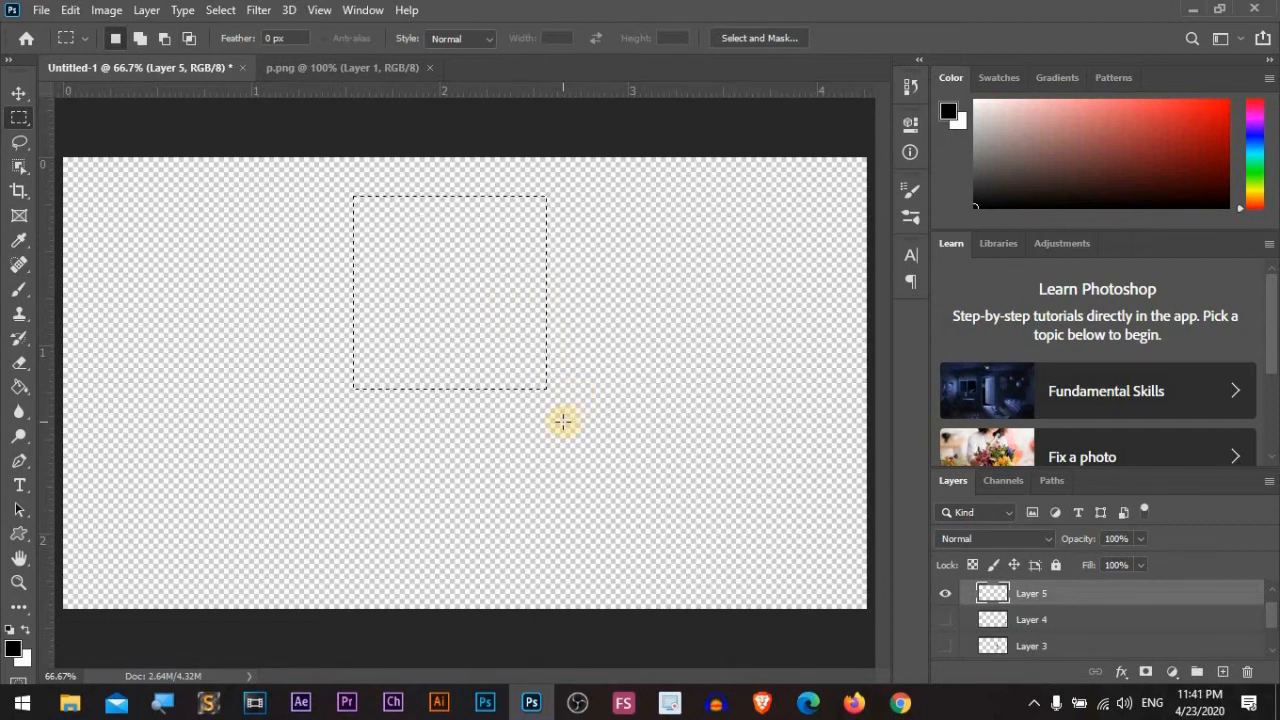
Step: Switch to the Elliptical Marquee tool and draw elliptical selections near the canvas center, clearing each one
{"action": "right_click", "coordinate": [19, 117]}
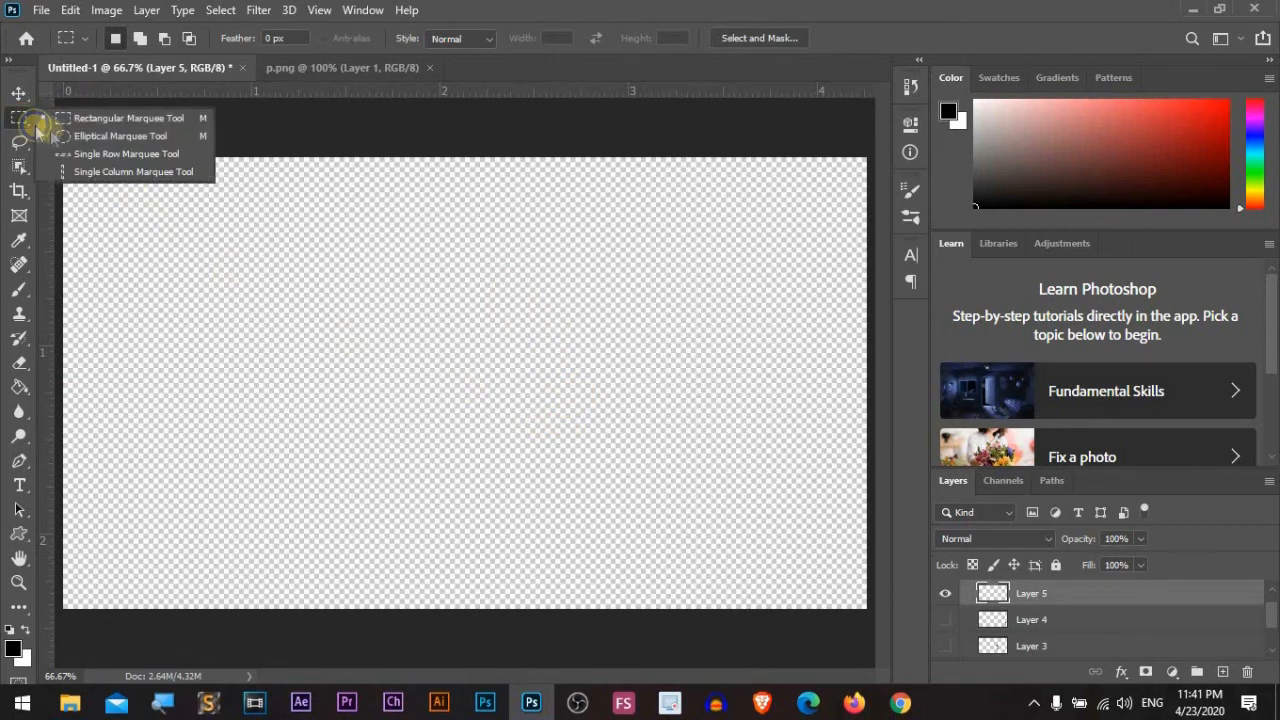
{"action": "left_click", "coordinate": [88, 134]}
{"action": "left_click_drag", "start_coordinate": [352, 266], "coordinate": [537, 366]}
{"action": "left_click", "coordinate": [445, 318]}
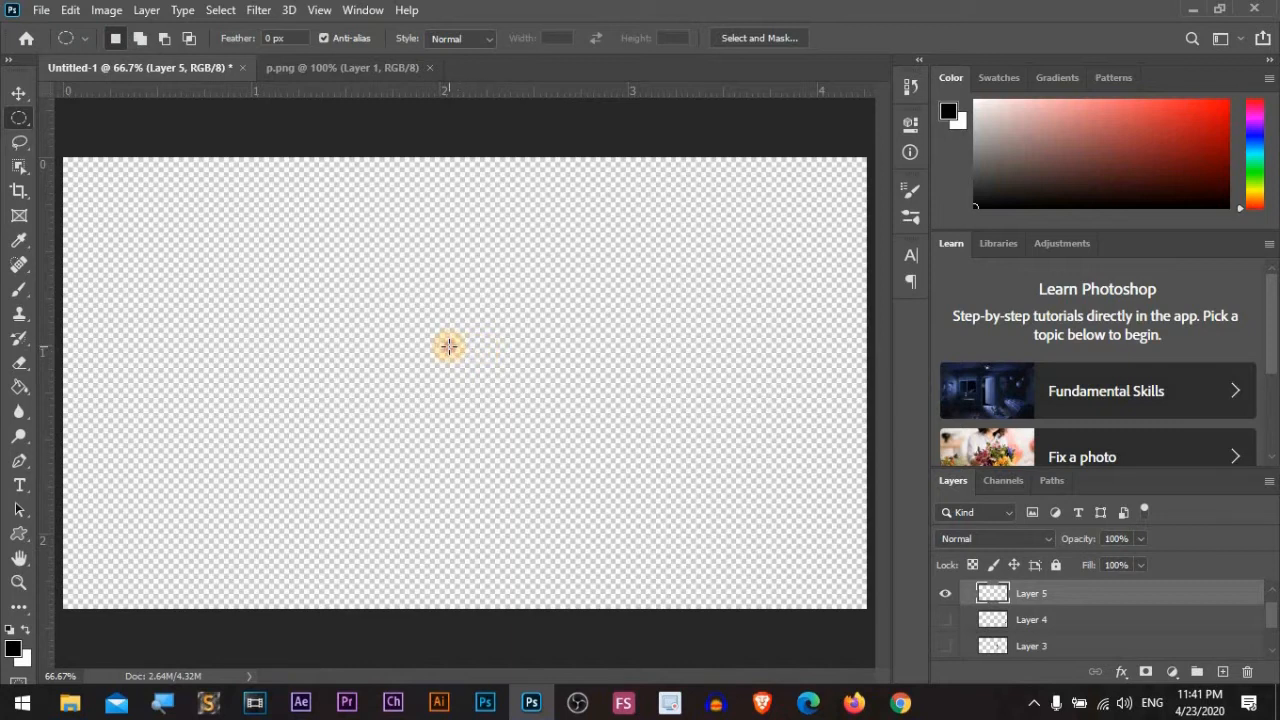
{"action": "left_click_drag", "start_coordinate": [448, 346], "coordinate": [617, 466]}
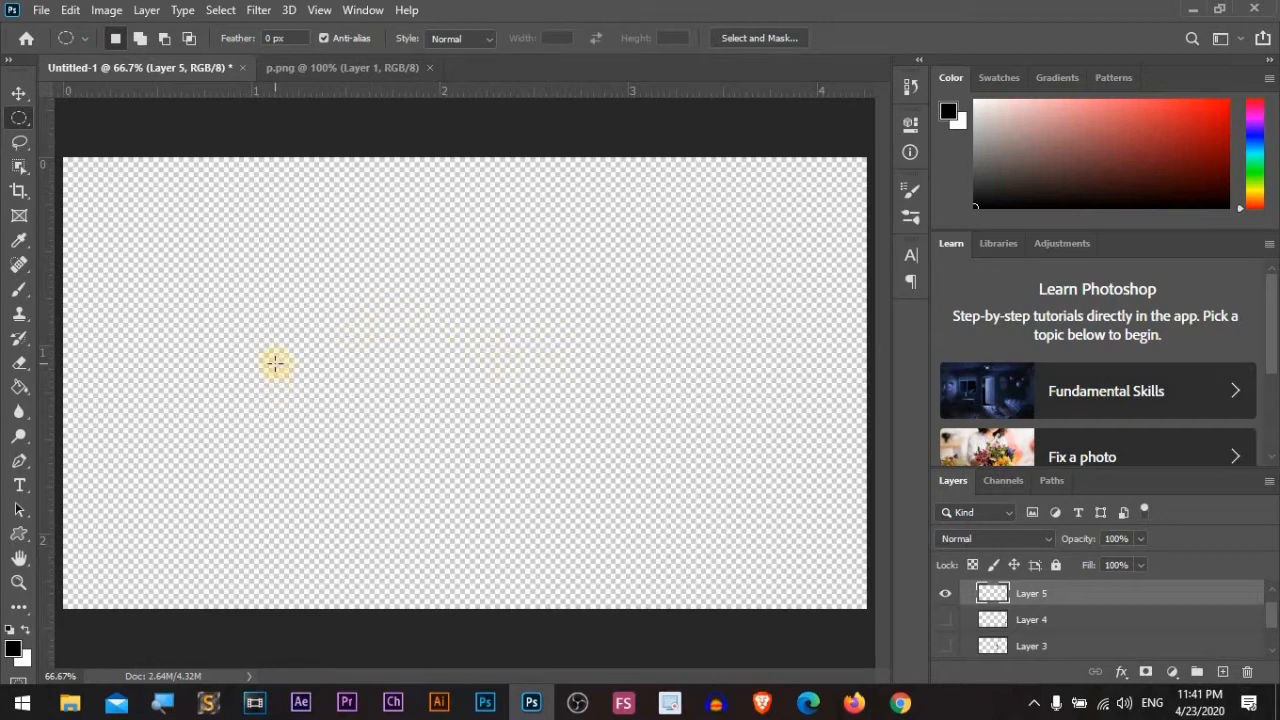
Step: Switch to the Lasso tool and draw wavy freehand selections across the canvas, replacing the first outline with a second
{"action": "left_click", "coordinate": [19, 145]}
{"action": "right_click", "coordinate": [19, 145]}
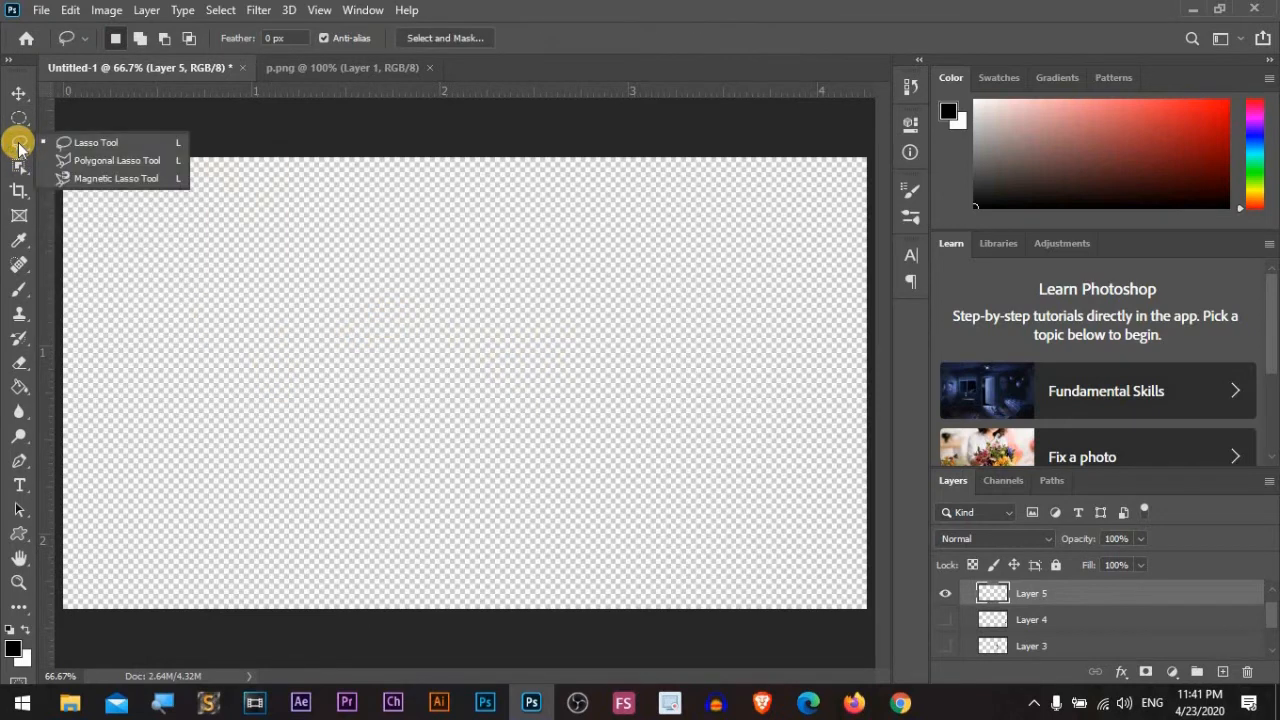
{"action": "left_click", "coordinate": [126, 143]}
{"action": "mouse_move", "coordinate": [219, 375]}
{"action": "left_mouse_down"}
{"action": "mouse_move", "coordinate": [232, 304]}
{"action": "mouse_move", "coordinate": [343, 376]}
{"action": "left_mouse_up"}
{"action": "mouse_move", "coordinate": [438, 285]}
{"action": "left_mouse_down"}
{"action": "mouse_move", "coordinate": [709, 376]}
{"action": "mouse_move", "coordinate": [761, 431]}
{"action": "mouse_move", "coordinate": [599, 463]}
{"action": "mouse_move", "coordinate": [483, 547]}
{"action": "mouse_move", "coordinate": [209, 405]}
{"action": "left_mouse_up"}
{"action": "left_click_drag", "start_coordinate": [383, 477], "coordinate": [385, 478]}
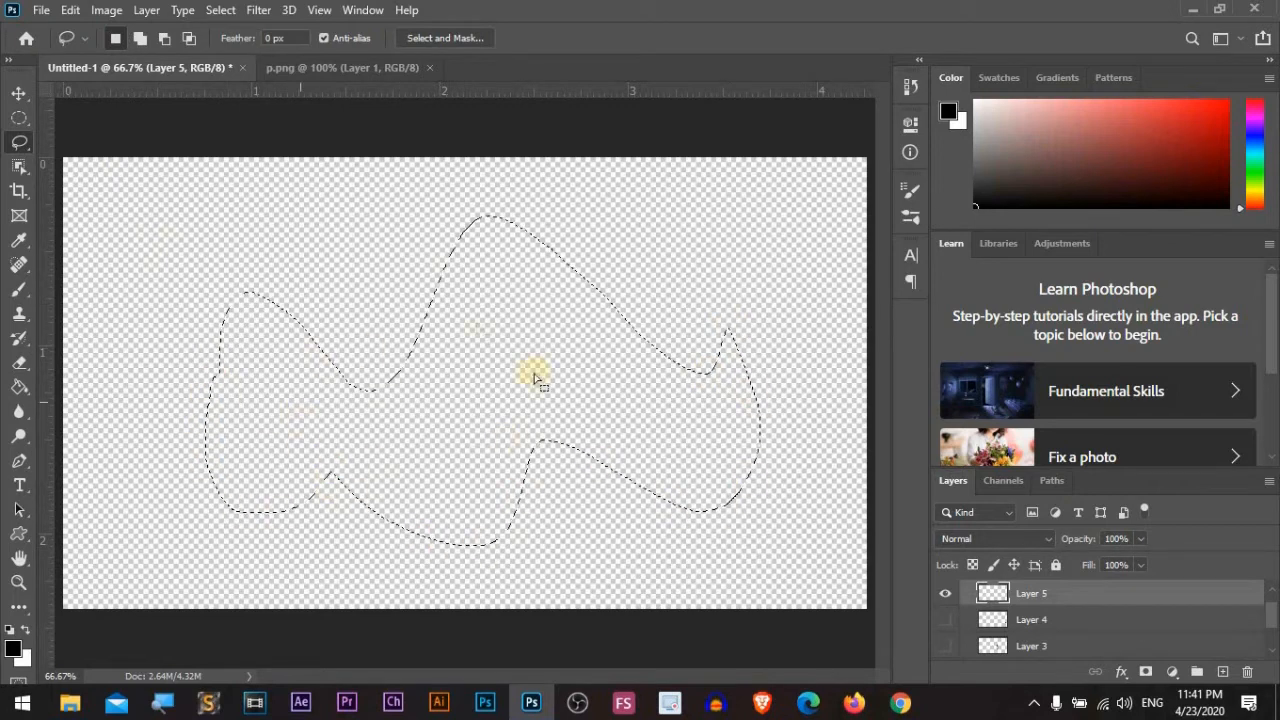
{"action": "mouse_move", "coordinate": [364, 350]}
{"action": "left_mouse_down"}
{"action": "mouse_move", "coordinate": [472, 229]}
{"action": "mouse_move", "coordinate": [743, 378]}
{"action": "mouse_move", "coordinate": [747, 307]}
{"action": "mouse_move", "coordinate": [709, 545]}
{"action": "mouse_move", "coordinate": [406, 474]}
{"action": "mouse_move", "coordinate": [283, 516]}
{"action": "mouse_move", "coordinate": [190, 382]}
{"action": "mouse_move", "coordinate": [300, 420]}
{"action": "mouse_move", "coordinate": [365, 352]}
{"action": "left_mouse_up"}
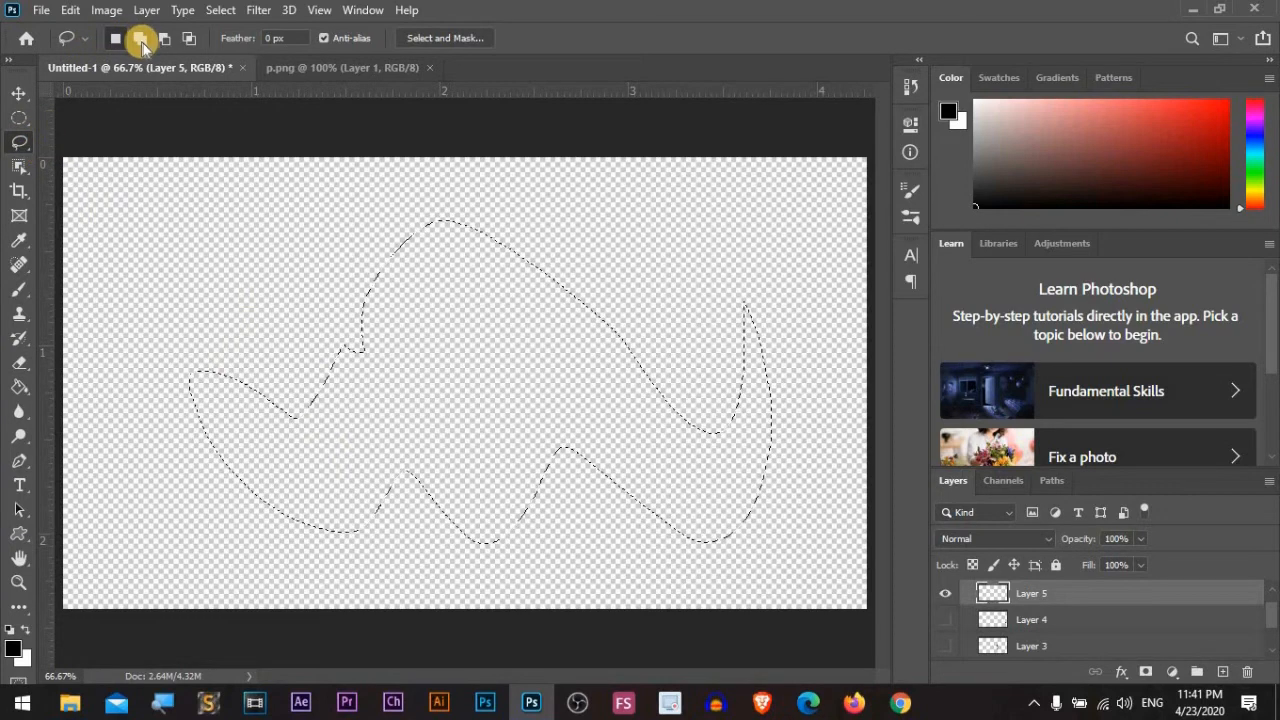
{"action": "left_click", "coordinate": [199, 45]}
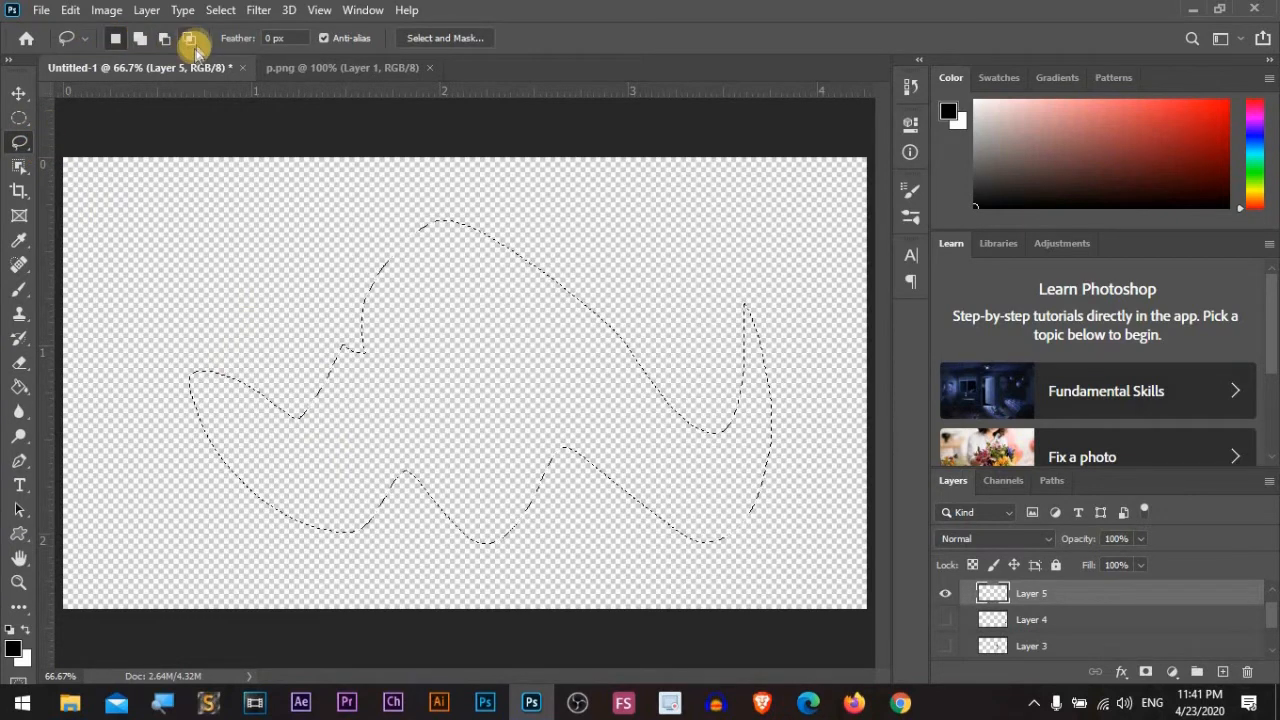
Step: Clear the freehand selection, draw a zigzag selection across the canvas with the Polygonal Lasso tool, and deselect it
{"action": "left_click", "coordinate": [297, 314]}
{"action": "left_click", "coordinate": [21, 143]}
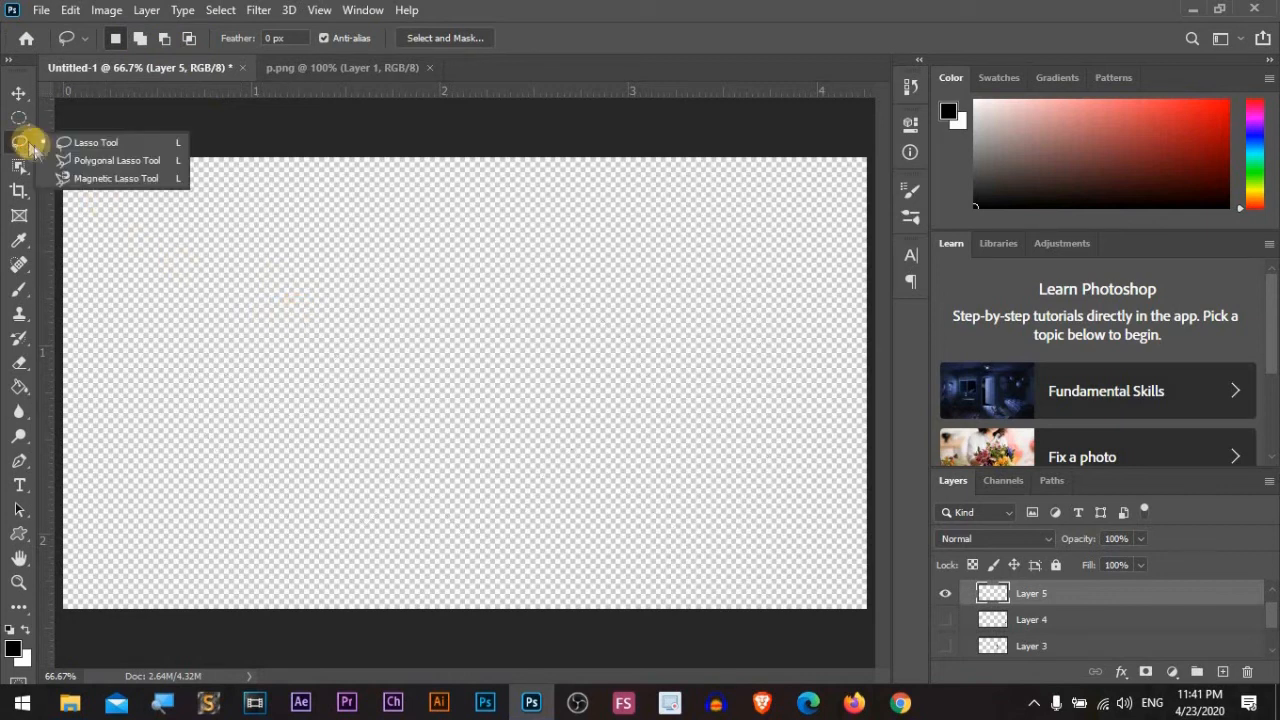
{"action": "left_click", "coordinate": [106, 161]}
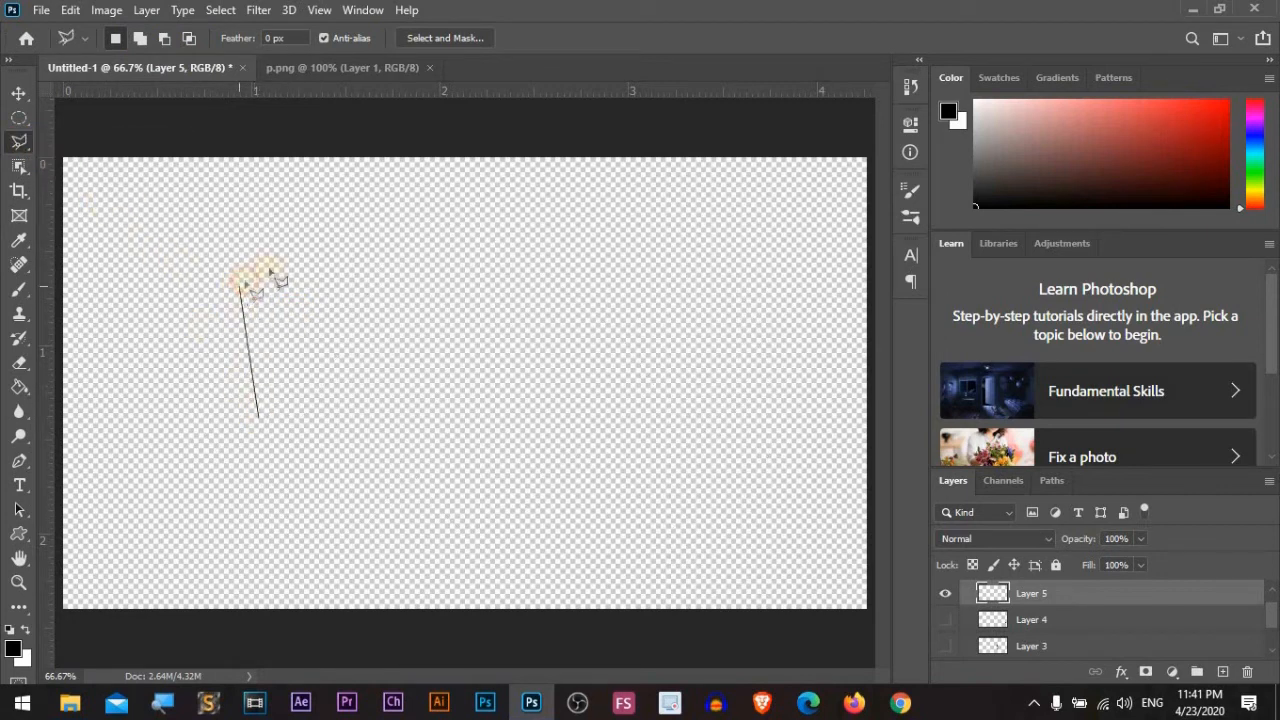
{"action": "left_click", "coordinate": [513, 371]}
{"action": "left_click", "coordinate": [665, 210]}
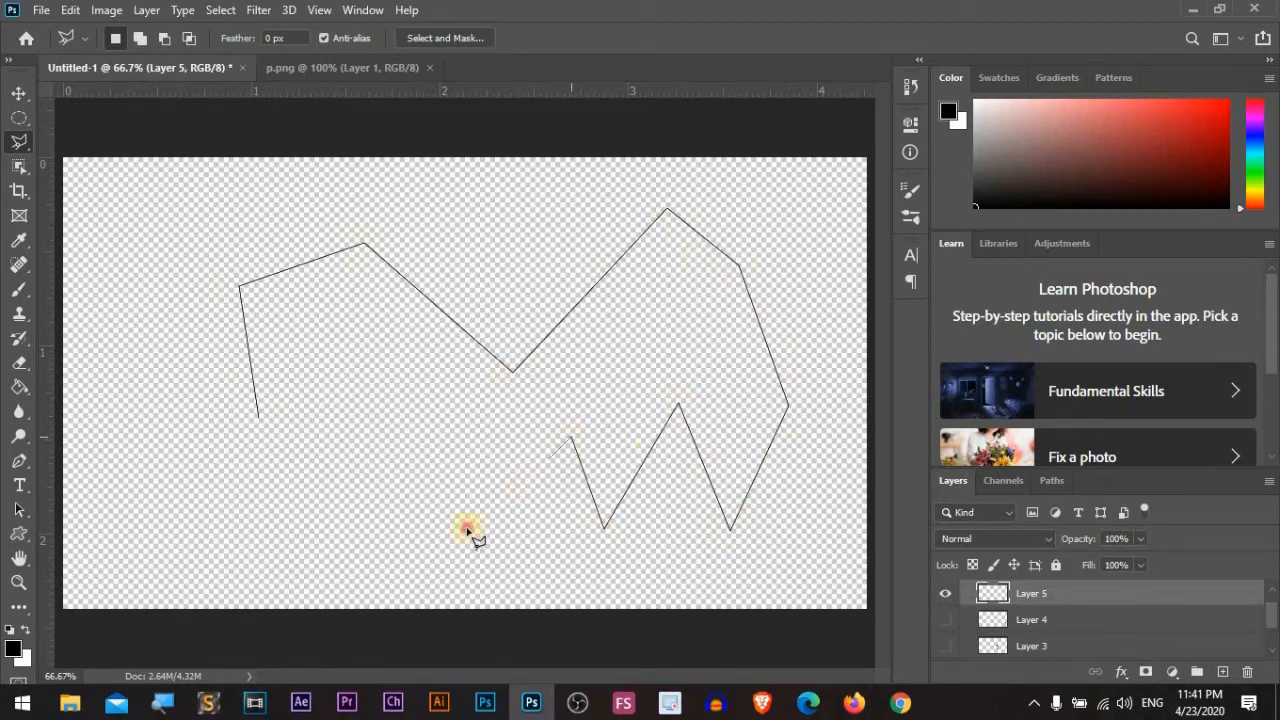
{"action": "left_click", "coordinate": [291, 491]}
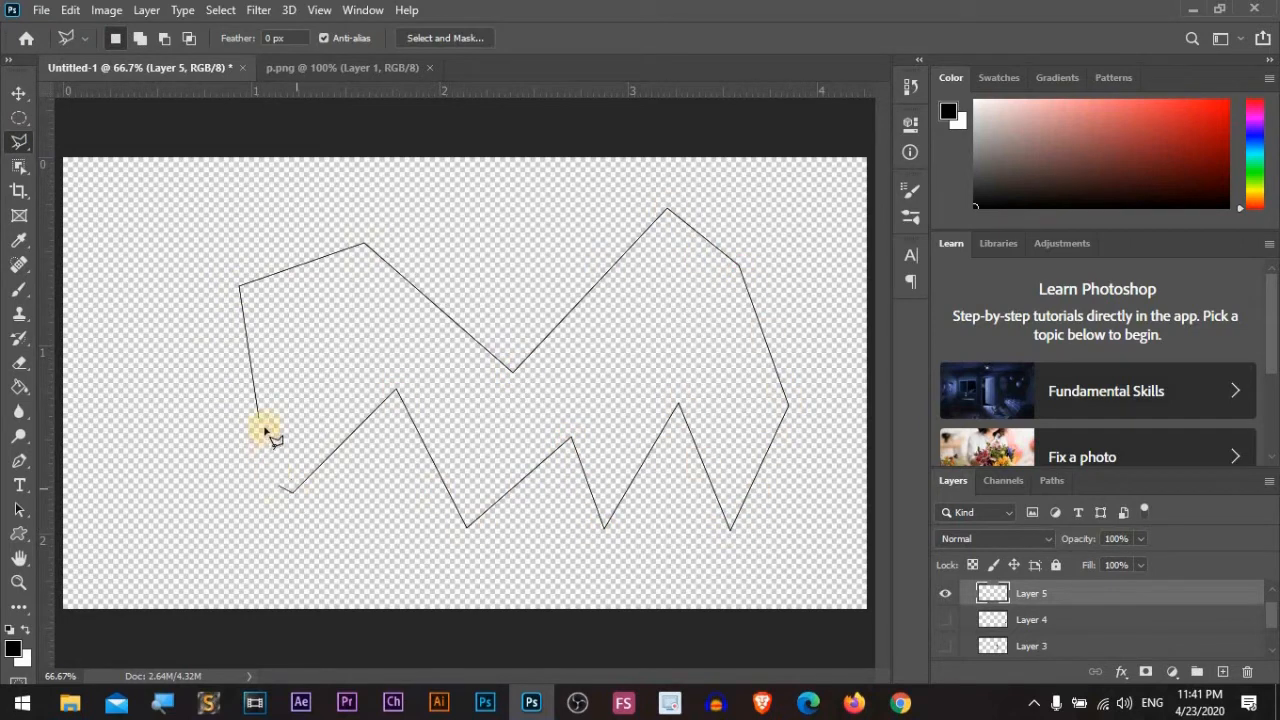
{"action": "double_click", "coordinate": [325, 412]}
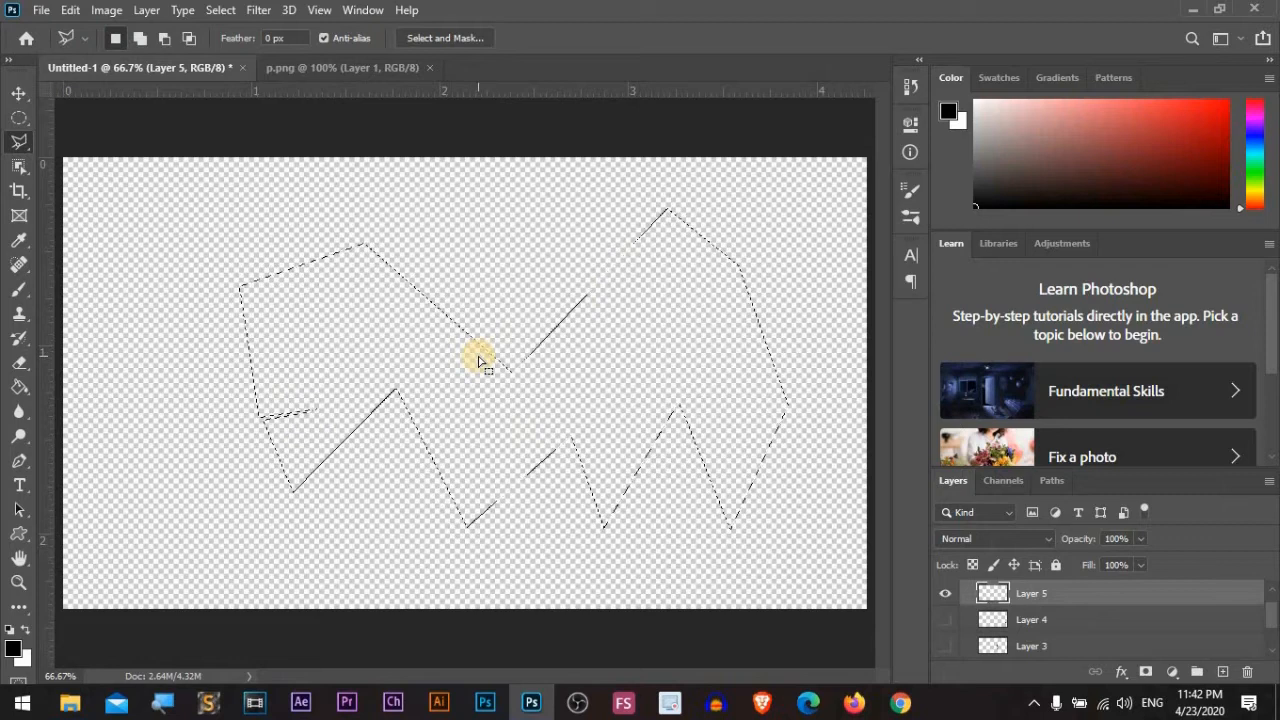
{"action": "key", "text": "ctrl+d"}
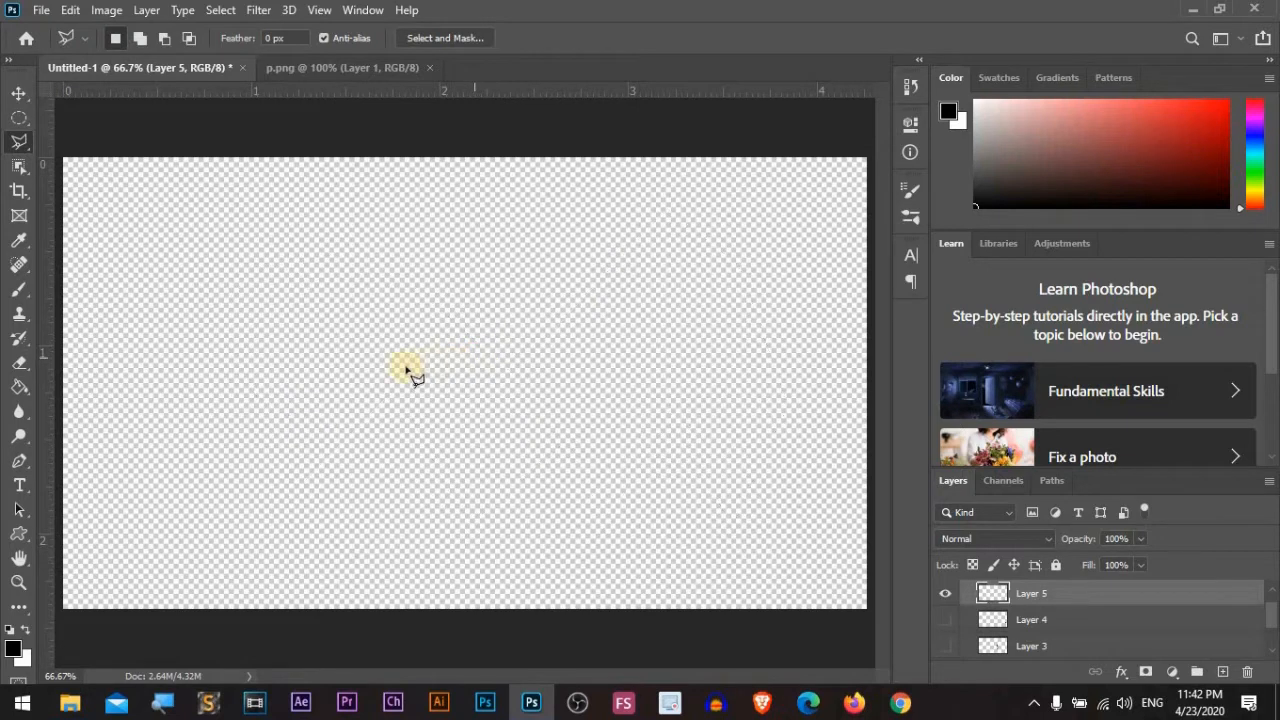
Step: Trace an irregular closed outline across the empty canvas with the Magnetic Lasso tool and clear the resulting selection
{"action": "right_click", "coordinate": [18, 141]}
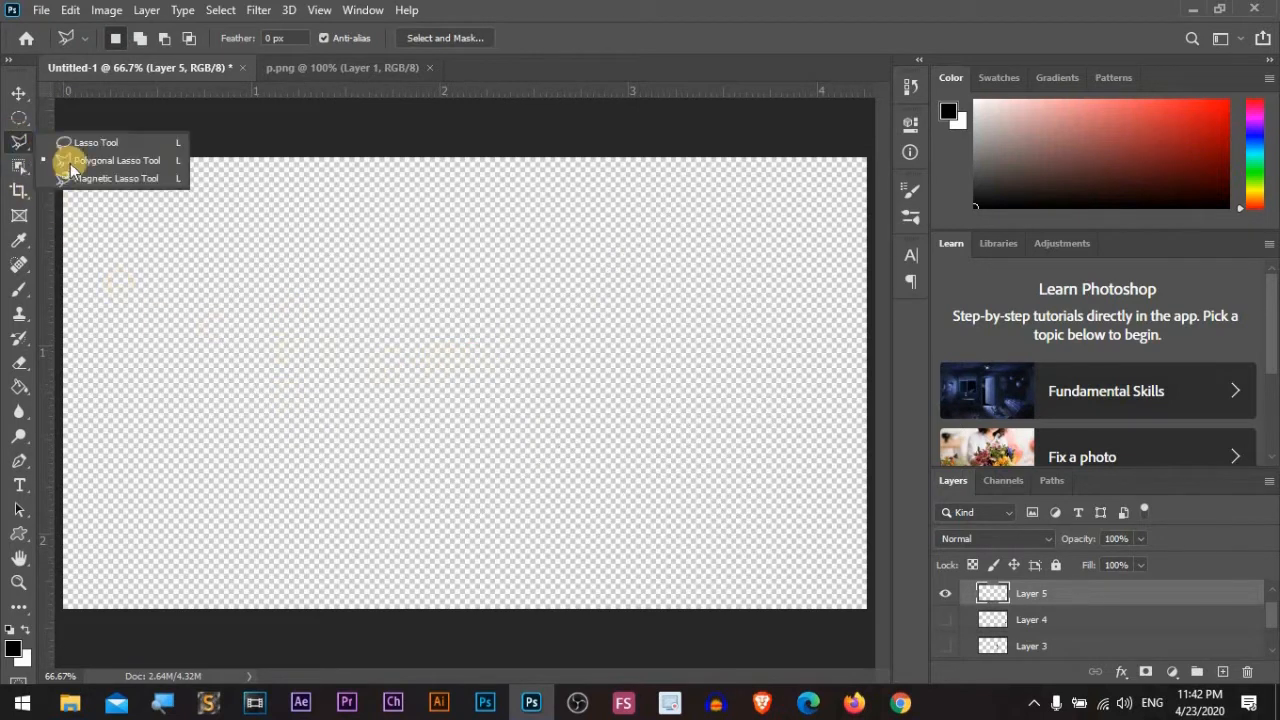
{"action": "left_click", "coordinate": [142, 187]}
{"action": "left_click", "coordinate": [240, 377]}
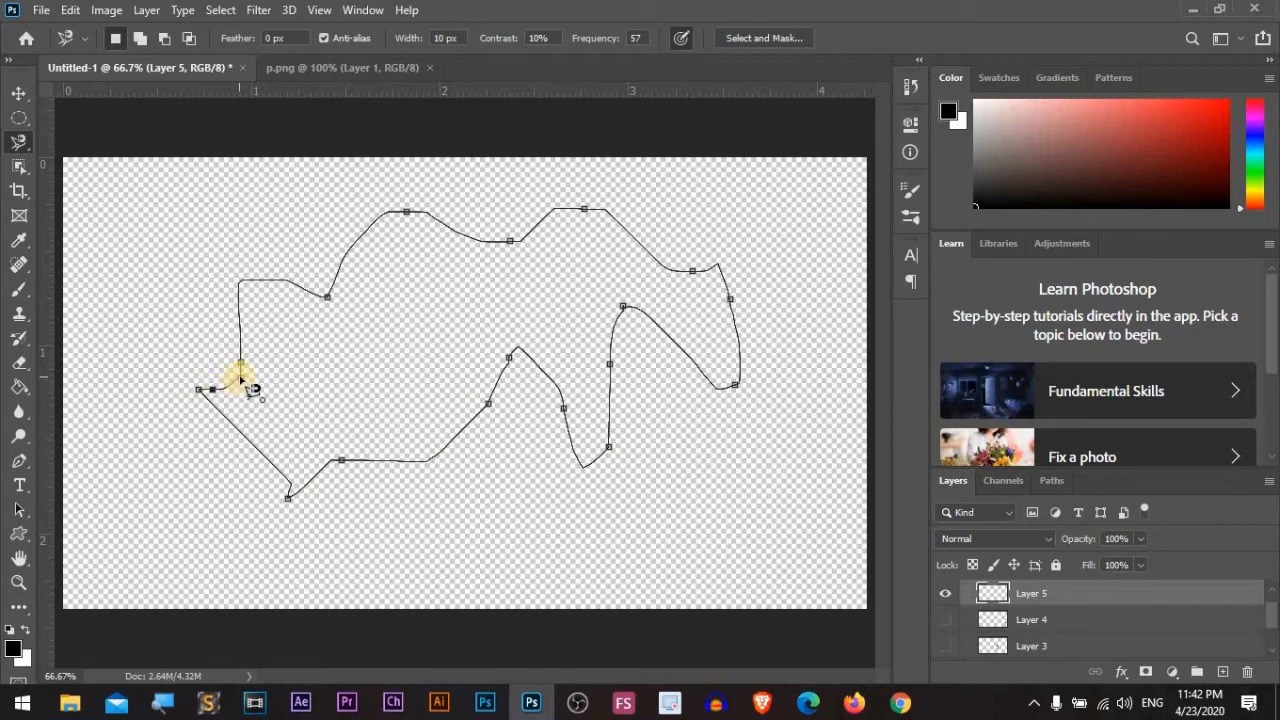
{"action": "left_click", "coordinate": [241, 377]}
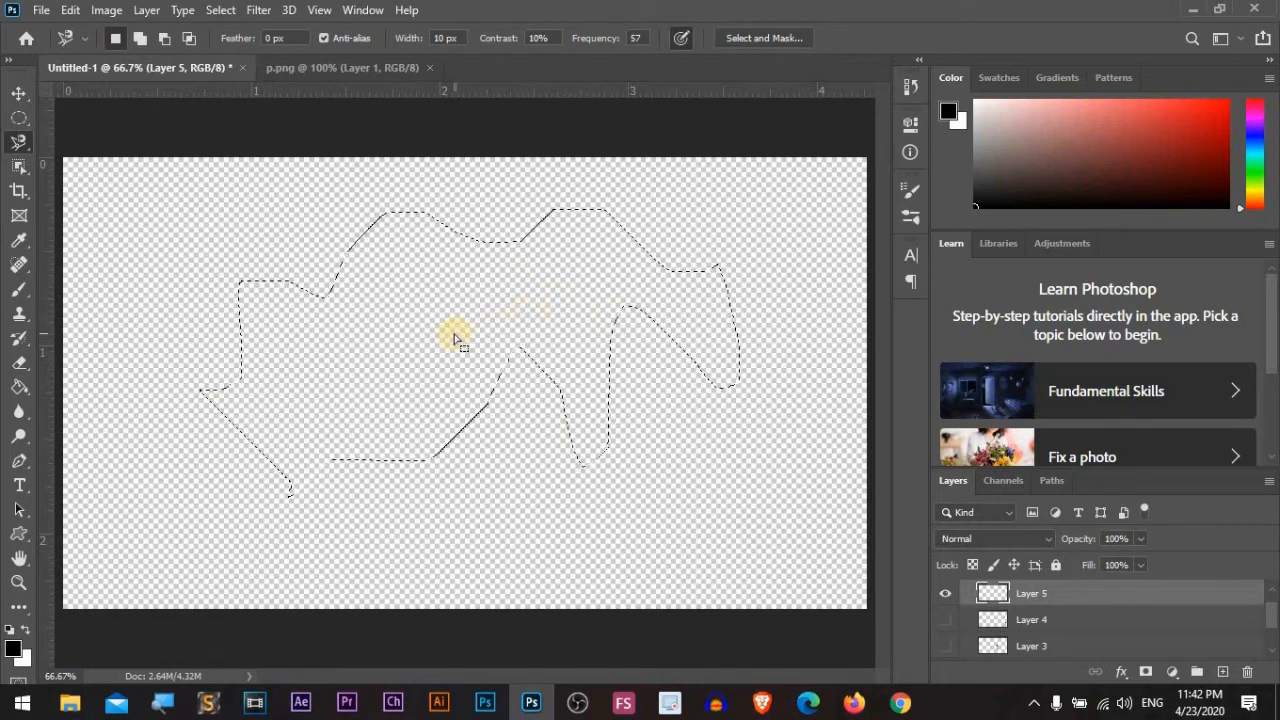
{"action": "left_click", "coordinate": [428, 345]}
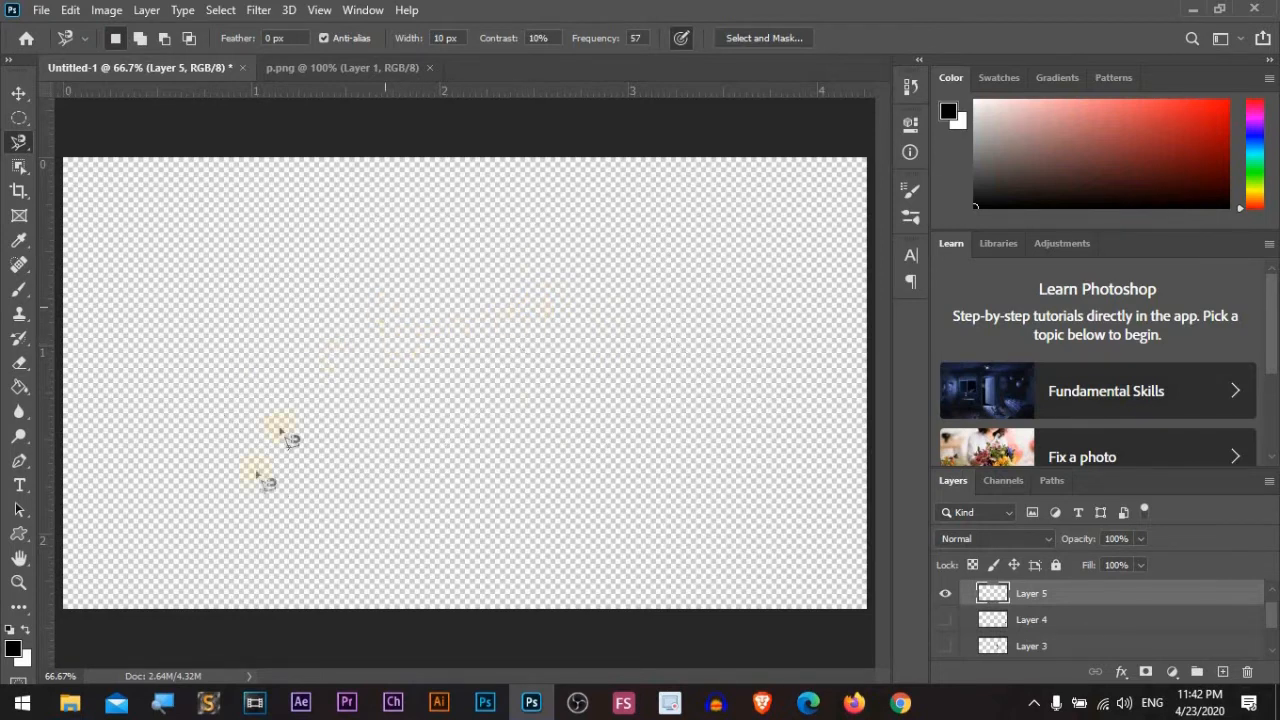
Step: Open hands_PNG874.png as its own document, trace the right side of the hands with the Lasso tool, and deselect
{"action": "left_click", "coordinate": [70, 703]}
{"action": "left_click_drag", "start_coordinate": [328, 177], "coordinate": [500, 68]}
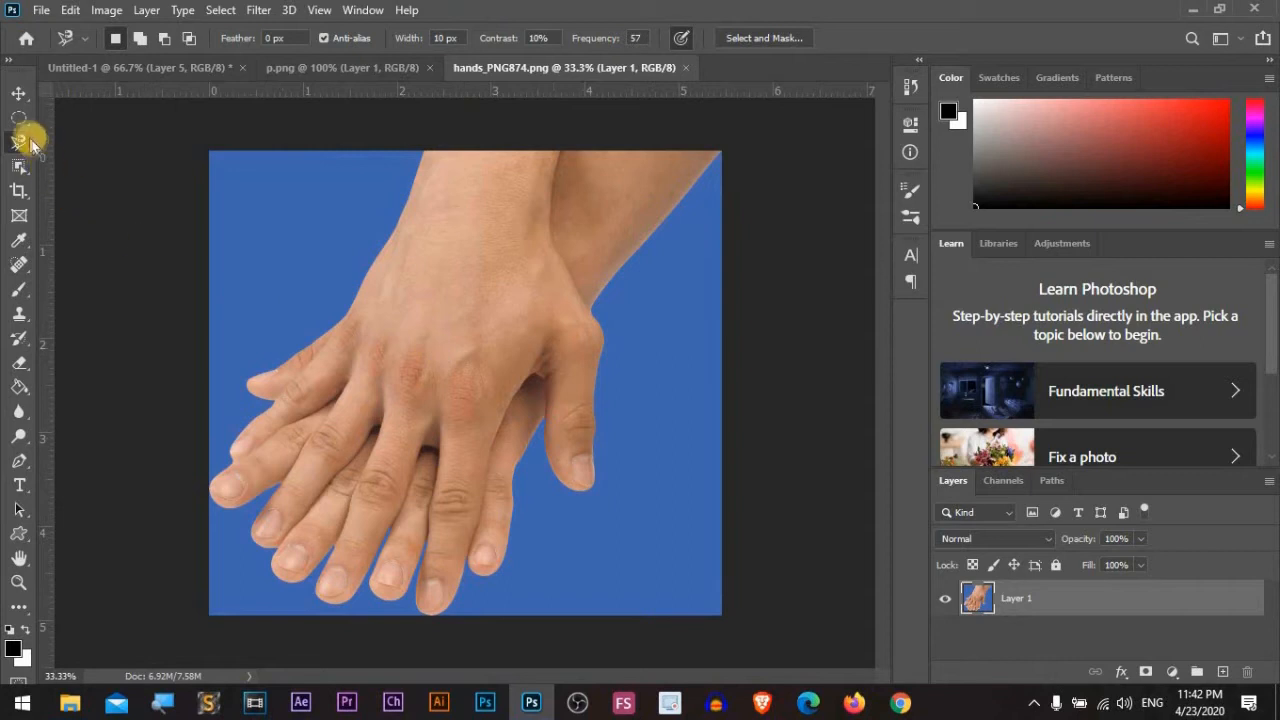
{"action": "left_click", "coordinate": [22, 143]}
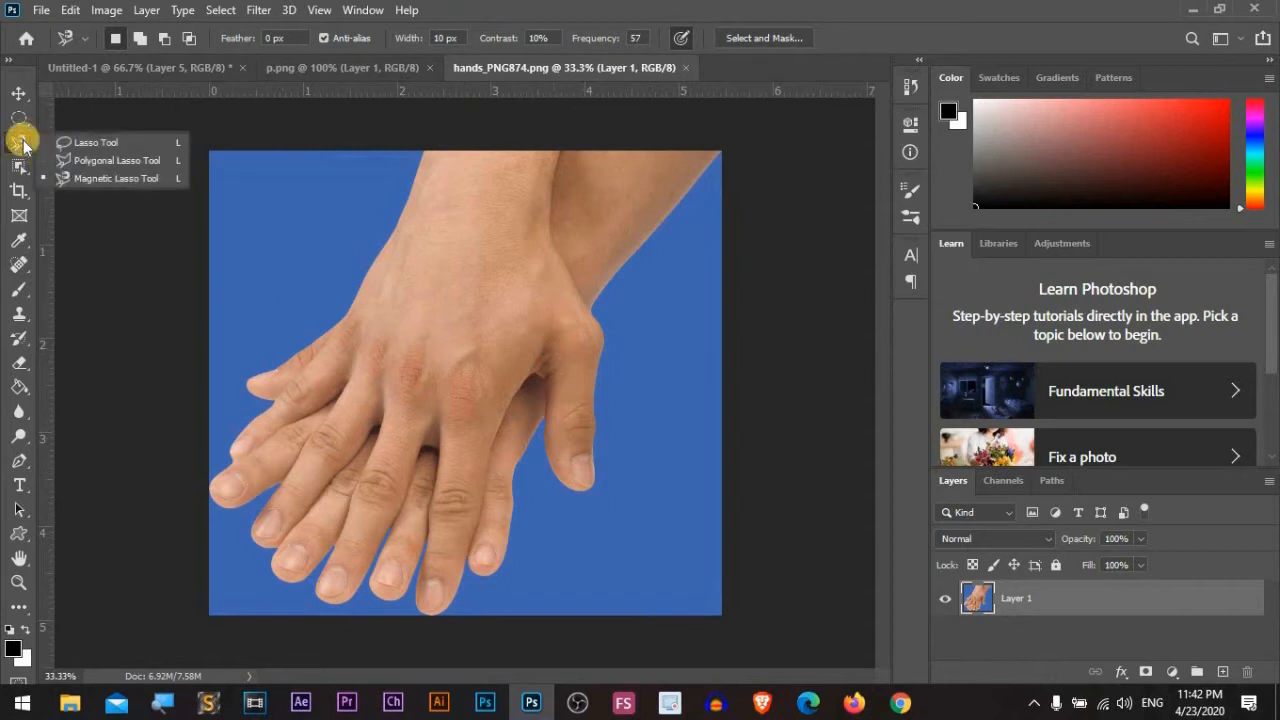
{"action": "left_click", "coordinate": [90, 143]}
{"action": "mouse_move", "coordinate": [731, 152]}
{"action": "left_mouse_down"}
{"action": "mouse_move", "coordinate": [599, 296]}
{"action": "mouse_move", "coordinate": [589, 490]}
{"action": "mouse_move", "coordinate": [554, 482]}
{"action": "mouse_move", "coordinate": [544, 424]}
{"action": "mouse_move", "coordinate": [493, 575]}
{"action": "mouse_move", "coordinate": [473, 545]}
{"action": "mouse_move", "coordinate": [429, 616]}
{"action": "mouse_move", "coordinate": [412, 594]}
{"action": "mouse_move", "coordinate": [417, 556]}
{"action": "mouse_move", "coordinate": [387, 603]}
{"action": "mouse_move", "coordinate": [363, 601]}
{"action": "mouse_move", "coordinate": [385, 537]}
{"action": "mouse_move", "coordinate": [350, 594]}
{"action": "left_mouse_up"}
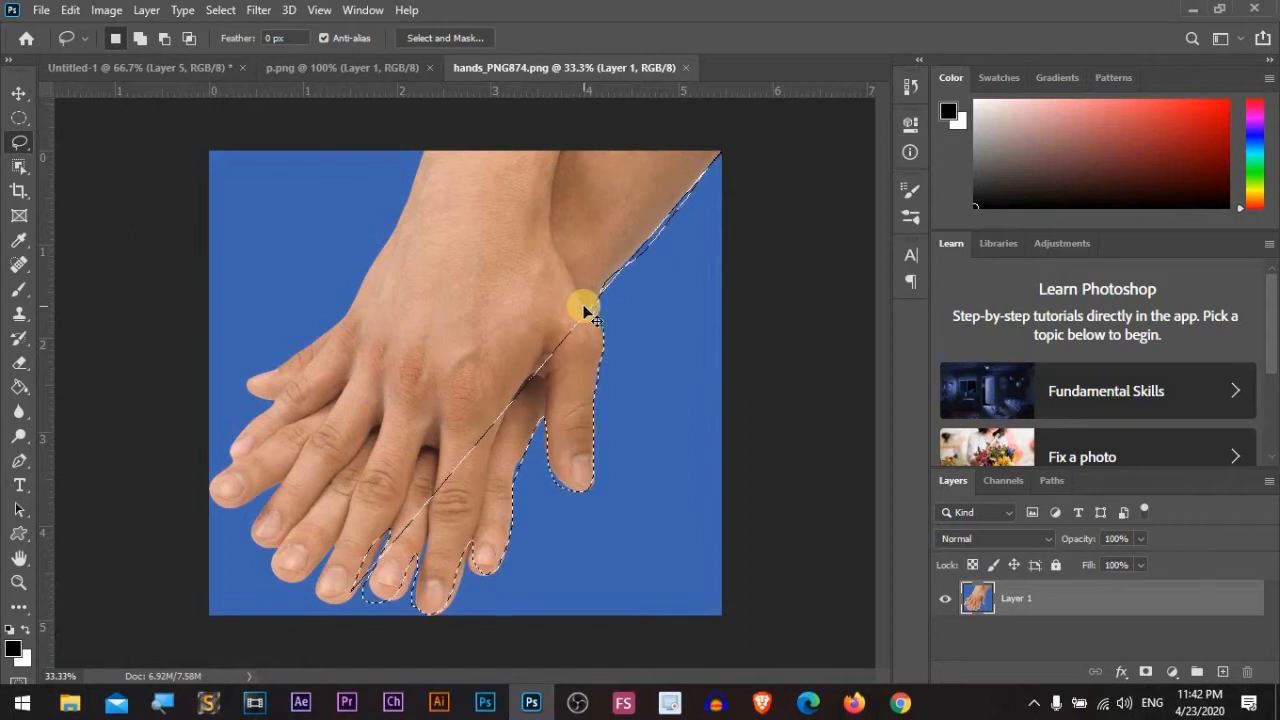
{"action": "key", "text": "ctrl+d"}
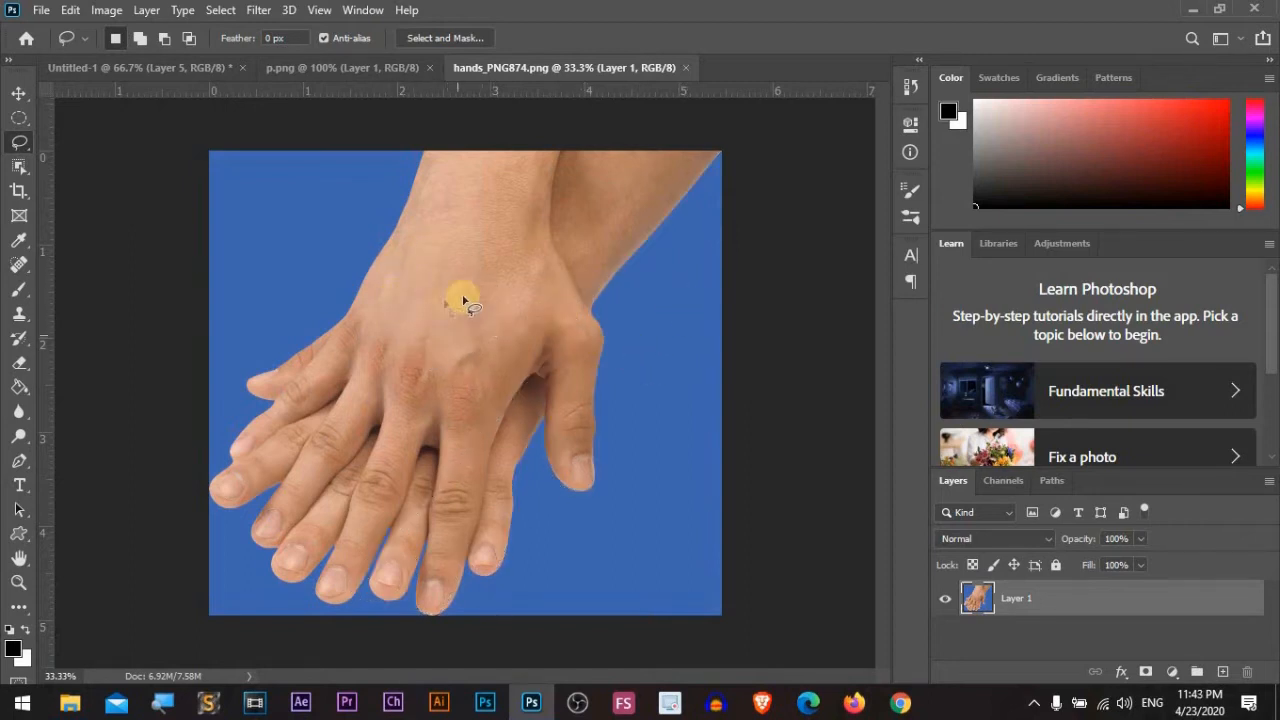
Step: Outline the right forearm edge and the thumb with straight Polygonal Lasso segments, close the shape, and deselect it
{"action": "left_click", "coordinate": [20, 140]}
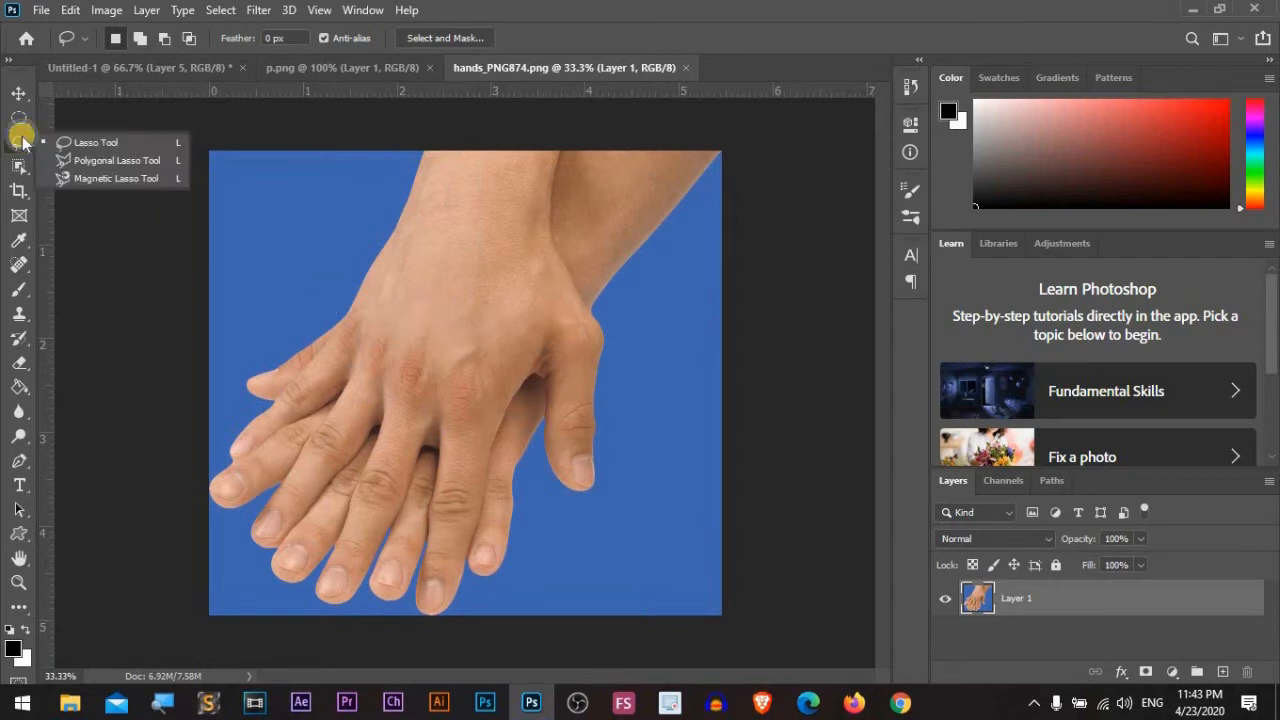
{"action": "left_click", "coordinate": [80, 161]}
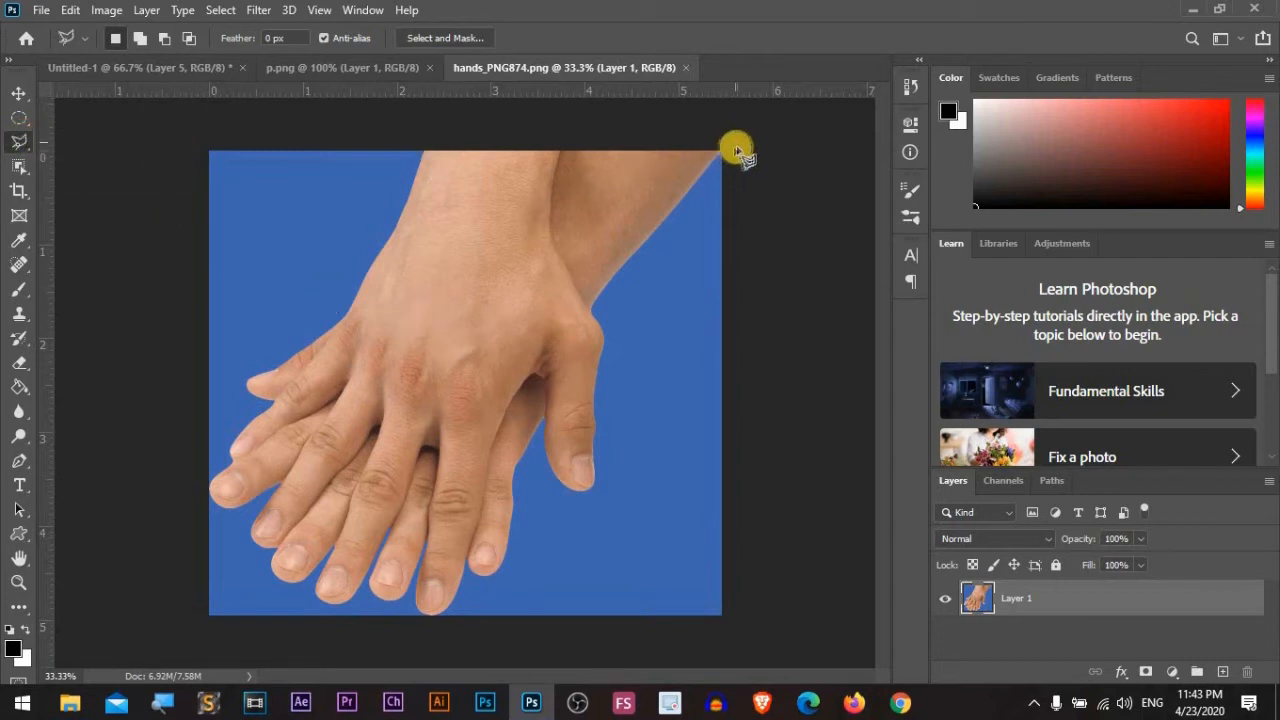
{"action": "left_click", "coordinate": [729, 146]}
{"action": "left_click", "coordinate": [617, 277]}
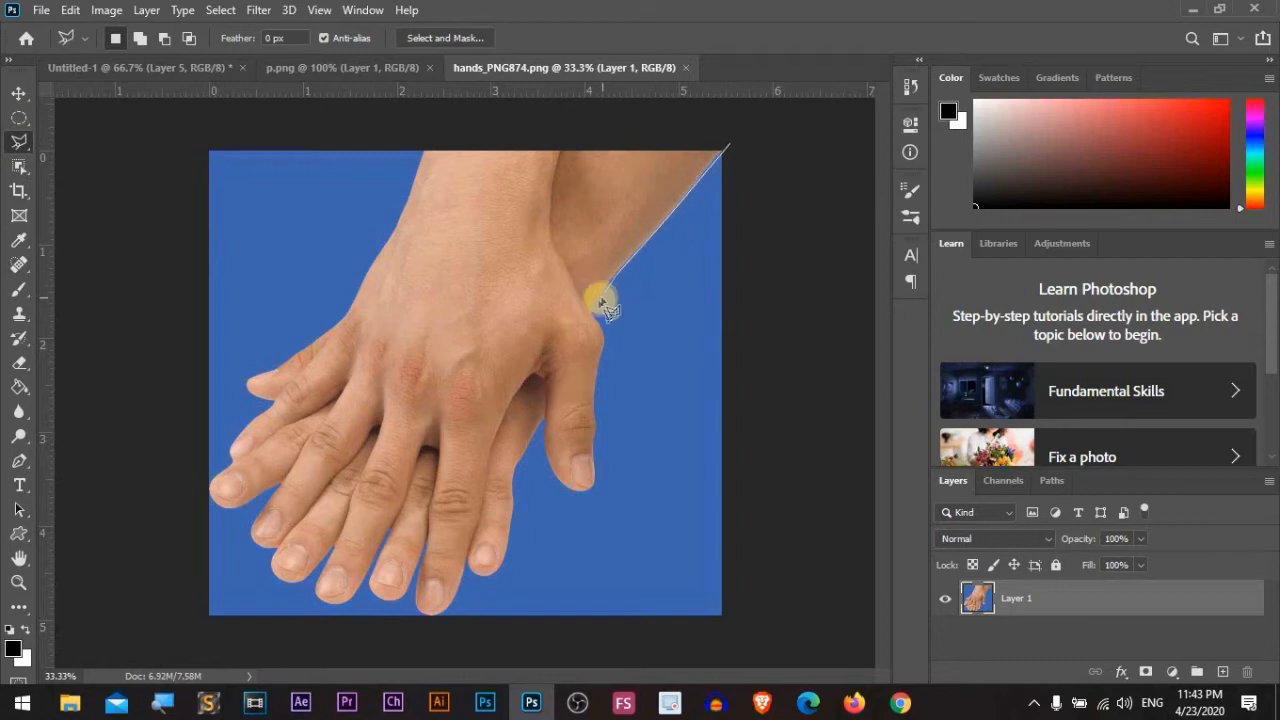
{"action": "left_click", "coordinate": [604, 358]}
{"action": "left_click", "coordinate": [596, 377]}
{"action": "left_click", "coordinate": [583, 489]}
{"action": "left_click", "coordinate": [549, 468]}
{"action": "left_click", "coordinate": [545, 447]}
{"action": "left_click", "coordinate": [545, 424]}
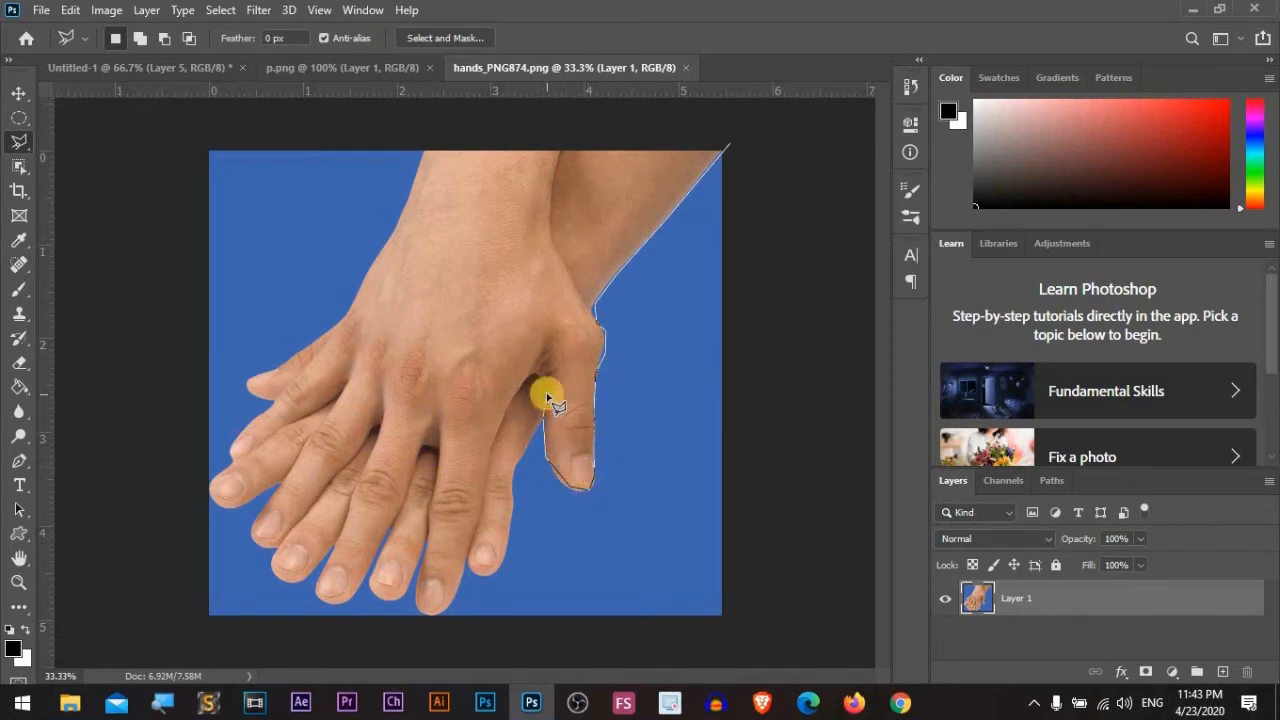
{"action": "double_click", "coordinate": [547, 394]}
{"action": "key", "text": "ctrl+d"}
Step: Trace around both hands with the Magnetic Lasso tool, starting at the image's upper-right corner, and close the selection
{"action": "right_click", "coordinate": [19, 141]}
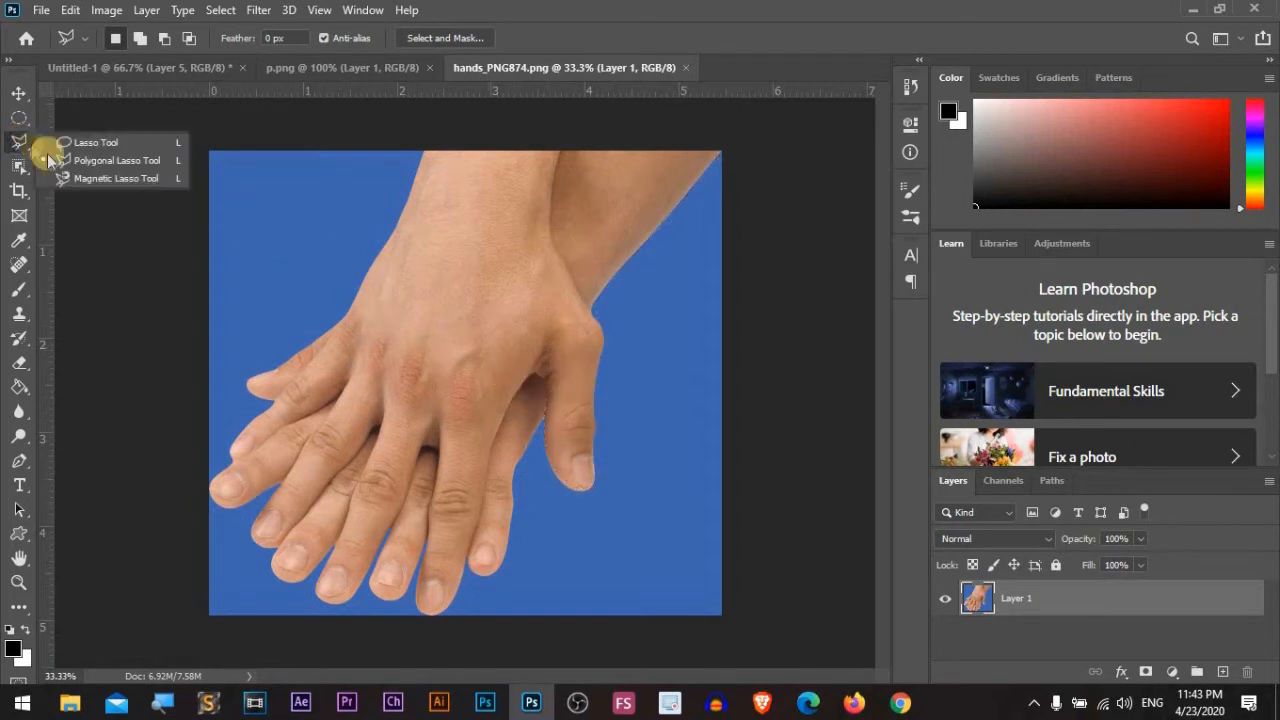
{"action": "left_click", "coordinate": [101, 186]}
{"action": "left_click", "coordinate": [724, 148]}
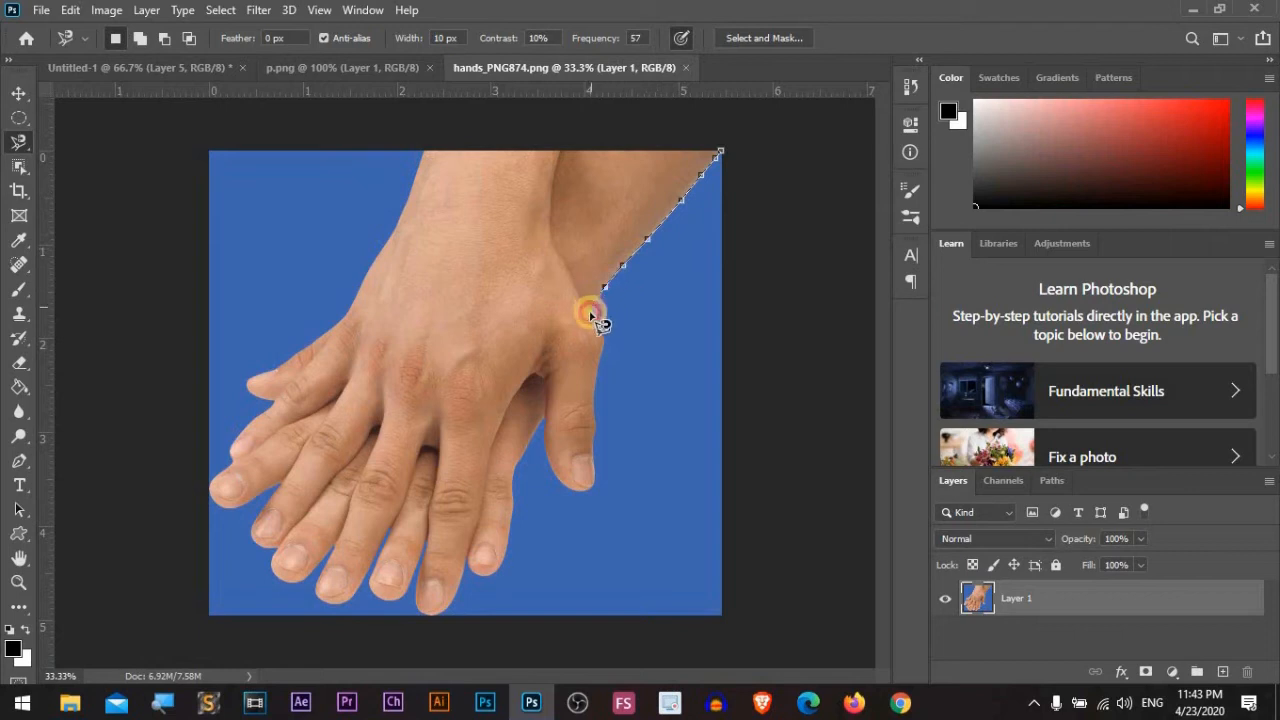
{"action": "left_click", "coordinate": [601, 366]}
{"action": "mouse_move", "coordinate": [601, 366]}
{"action": "left_mouse_down"}
{"action": "mouse_move", "coordinate": [584, 494]}
{"action": "mouse_move", "coordinate": [550, 486]}
{"action": "mouse_move", "coordinate": [545, 418]}
{"action": "mouse_move", "coordinate": [514, 483]}
{"action": "mouse_move", "coordinate": [505, 550]}
{"action": "mouse_move", "coordinate": [521, 553]}
{"action": "mouse_move", "coordinate": [483, 568]}
{"action": "mouse_move", "coordinate": [500, 568]}
{"action": "mouse_move", "coordinate": [484, 580]}
{"action": "mouse_move", "coordinate": [470, 583]}
{"action": "mouse_move", "coordinate": [470, 559]}
{"action": "mouse_move", "coordinate": [459, 568]}
{"action": "mouse_move", "coordinate": [438, 621]}
{"action": "mouse_move", "coordinate": [417, 613]}
{"action": "mouse_move", "coordinate": [433, 533]}
{"action": "mouse_move", "coordinate": [400, 600]}
{"action": "mouse_move", "coordinate": [384, 604]}
{"action": "mouse_move", "coordinate": [363, 583]}
{"action": "mouse_move", "coordinate": [392, 521]}
{"action": "mouse_move", "coordinate": [363, 575]}
{"action": "mouse_move", "coordinate": [380, 566]}
{"action": "mouse_move", "coordinate": [323, 600]}
{"action": "mouse_move", "coordinate": [314, 592]}
{"action": "mouse_move", "coordinate": [340, 565]}
{"action": "mouse_move", "coordinate": [280, 580]}
{"action": "mouse_move", "coordinate": [258, 540]}
{"action": "mouse_move", "coordinate": [262, 515]}
{"action": "mouse_move", "coordinate": [287, 498]}
{"action": "mouse_move", "coordinate": [229, 491]}
{"action": "mouse_move", "coordinate": [220, 515]}
{"action": "mouse_move", "coordinate": [243, 429]}
{"action": "mouse_move", "coordinate": [266, 414]}
{"action": "mouse_move", "coordinate": [238, 388]}
{"action": "mouse_move", "coordinate": [347, 315]}
{"action": "mouse_move", "coordinate": [428, 129]}
{"action": "mouse_move", "coordinate": [923, 423]}
{"action": "mouse_move", "coordinate": [808, 408]}
{"action": "mouse_move", "coordinate": [745, 285]}
{"action": "mouse_move", "coordinate": [722, 157]}
{"action": "left_mouse_up"}
{"action": "left_click", "coordinate": [718, 180]}
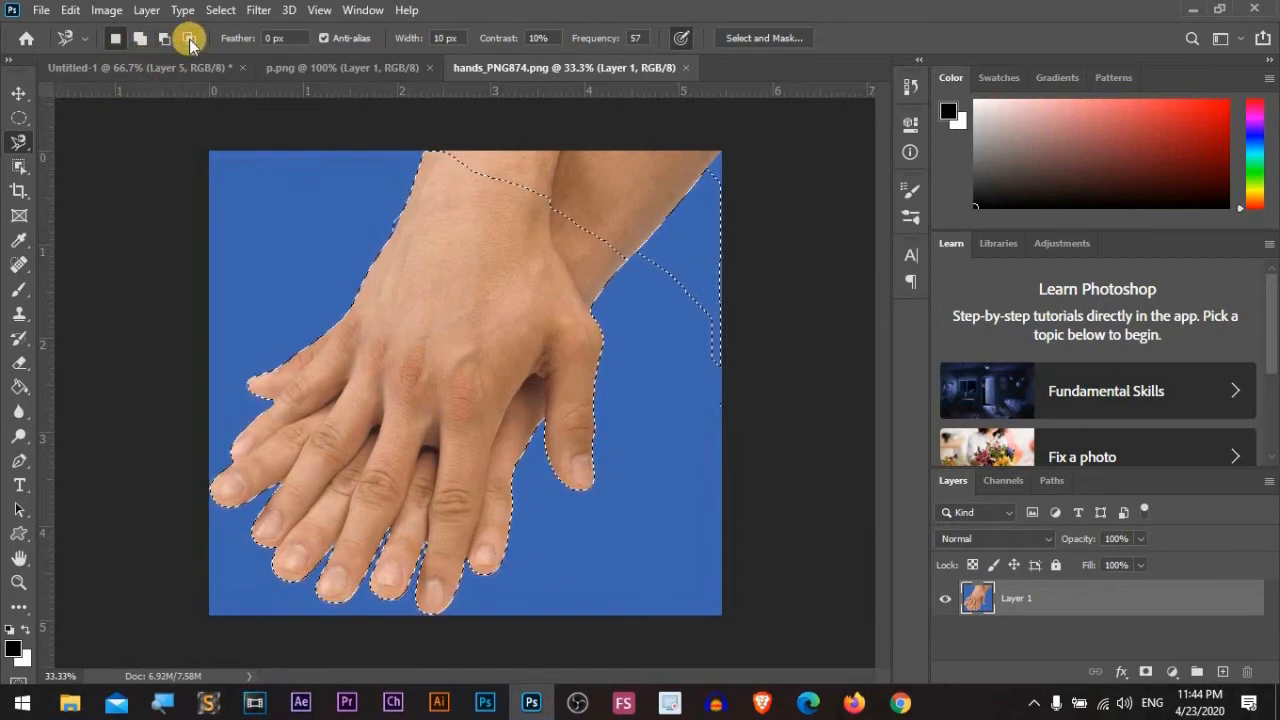
Step: Add the unselected upper wrist and forearm area to the selection using the Lasso tool in Add to selection mode
{"action": "right_click", "coordinate": [19, 141]}
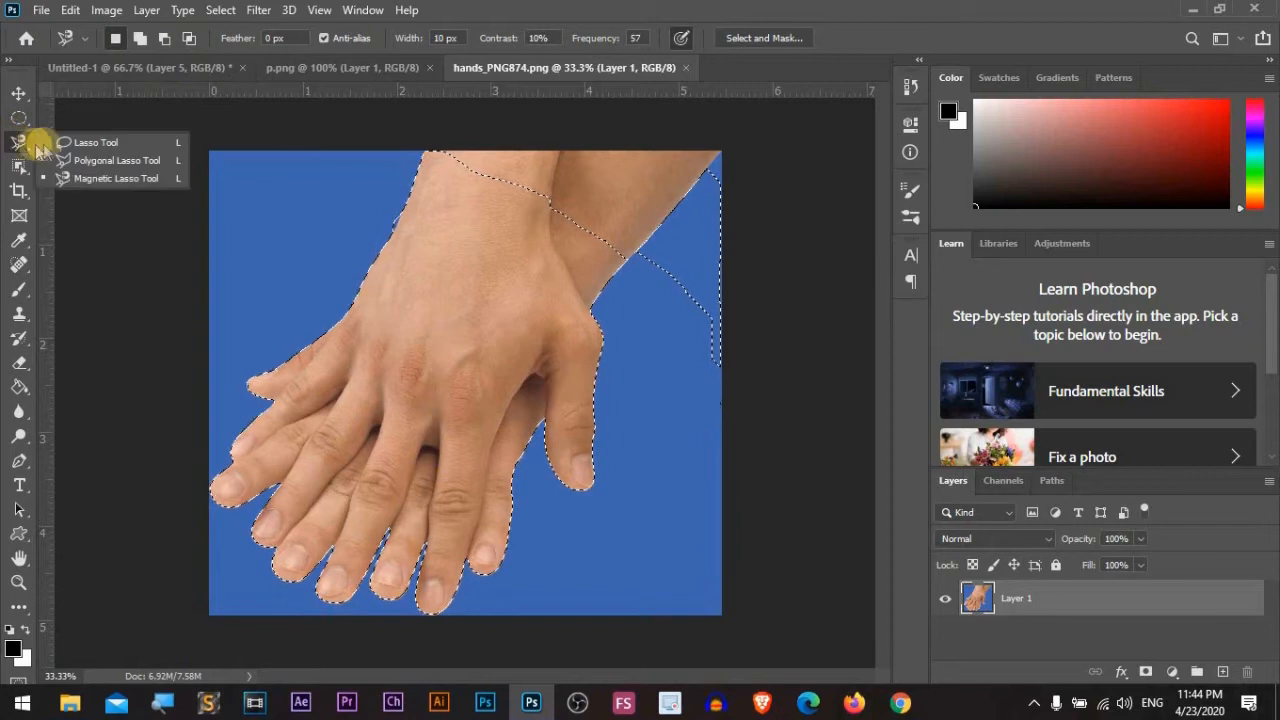
{"action": "left_click", "coordinate": [107, 144]}
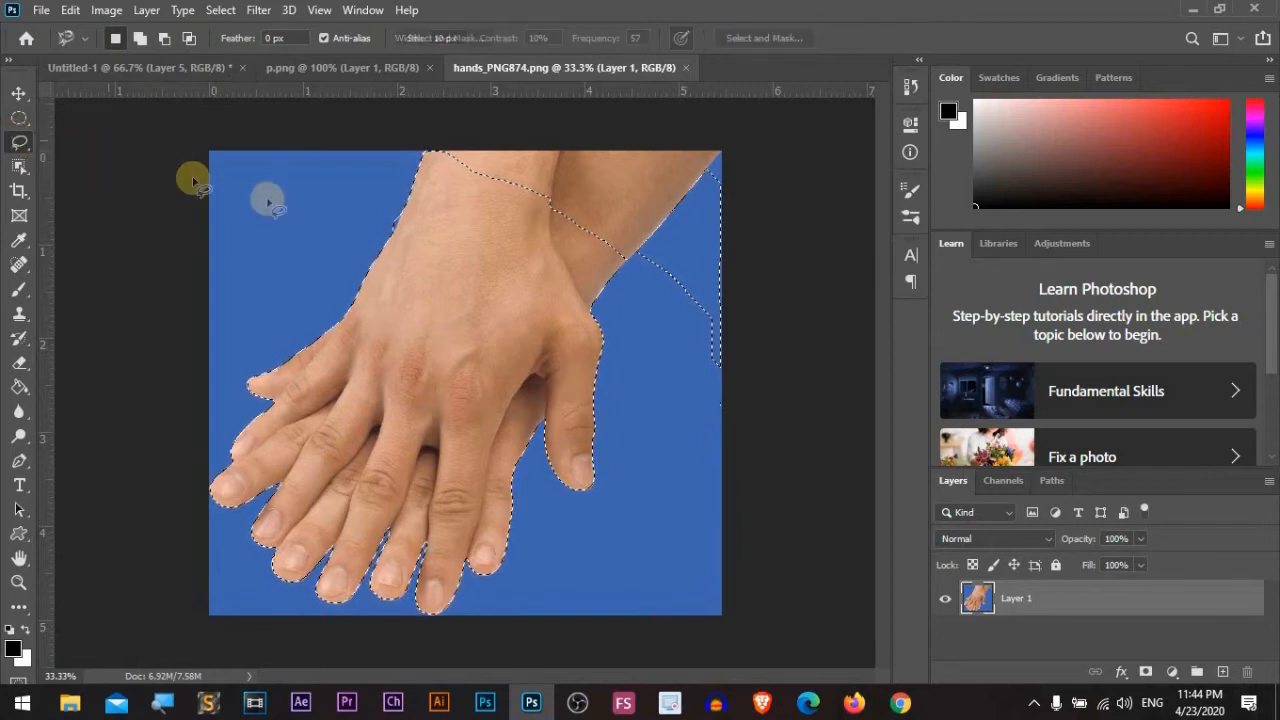
{"action": "left_click", "coordinate": [143, 42]}
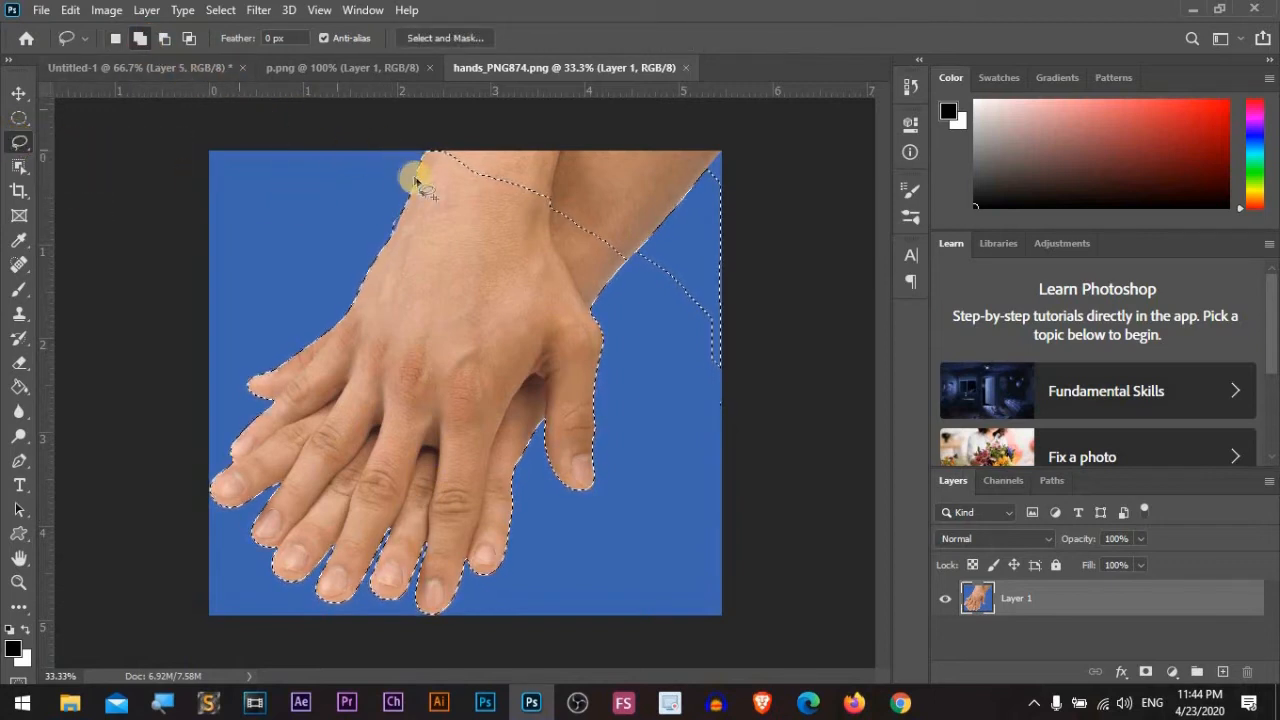
{"action": "left_click_drag", "start_coordinate": [507, 127], "coordinate": [703, 120]}
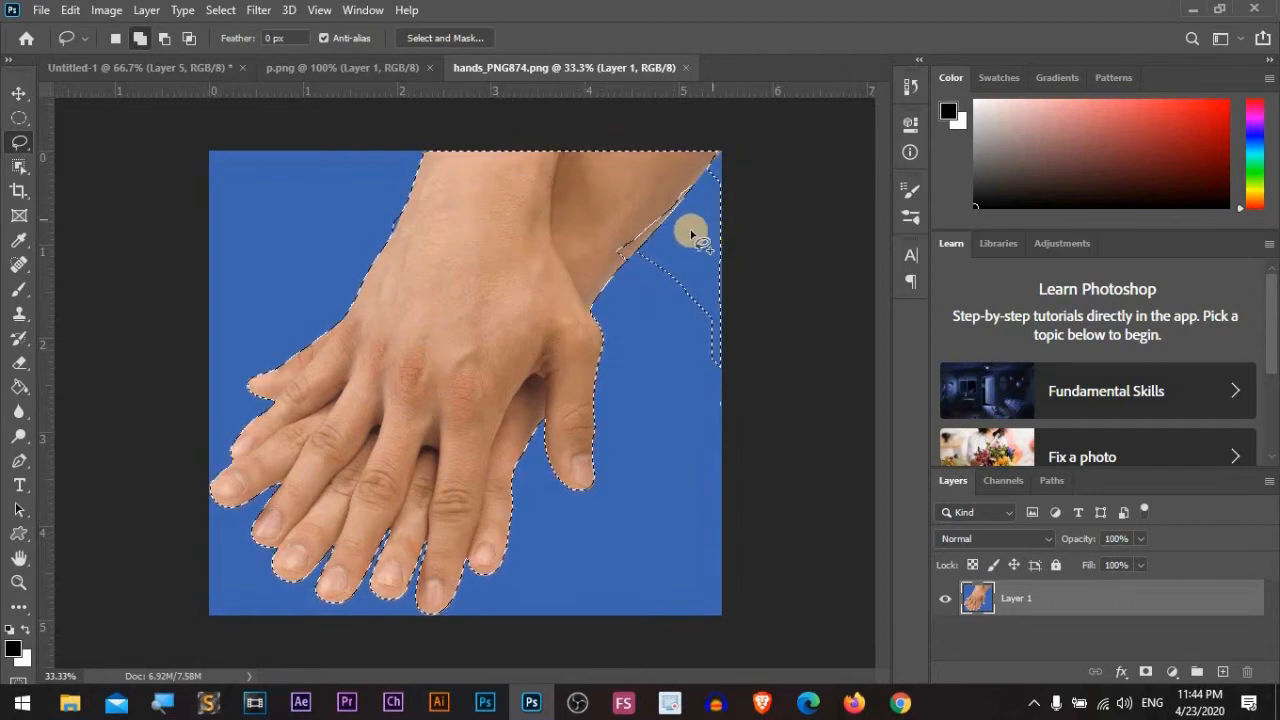
Step: Subtract the blue background area beside the right forearm from the selection using the Polygonal Lasso tool
{"action": "right_click", "coordinate": [19, 141]}
{"action": "left_click", "coordinate": [92, 160]}
{"action": "left_click", "coordinate": [168, 40]}
{"action": "left_click", "coordinate": [641, 193]}
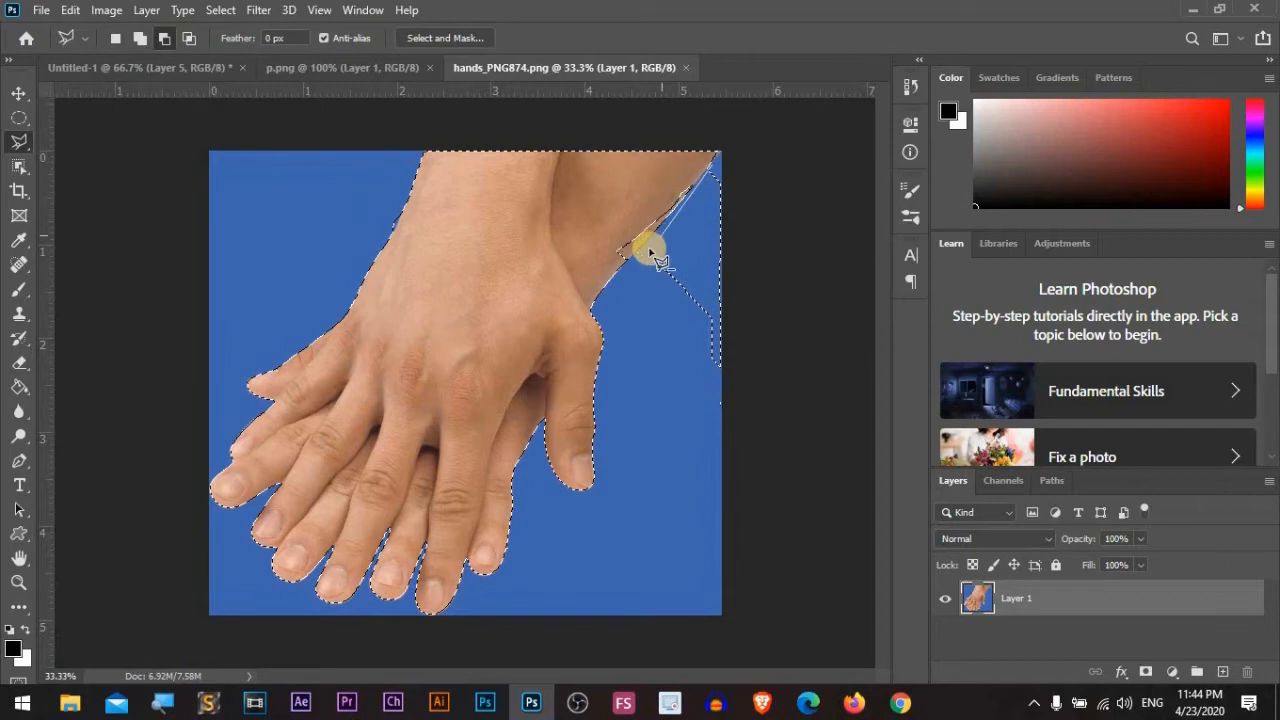
{"action": "left_click", "coordinate": [665, 379]}
{"action": "left_click", "coordinate": [724, 423]}
{"action": "left_click", "coordinate": [766, 334]}
{"action": "left_click", "coordinate": [758, 224]}
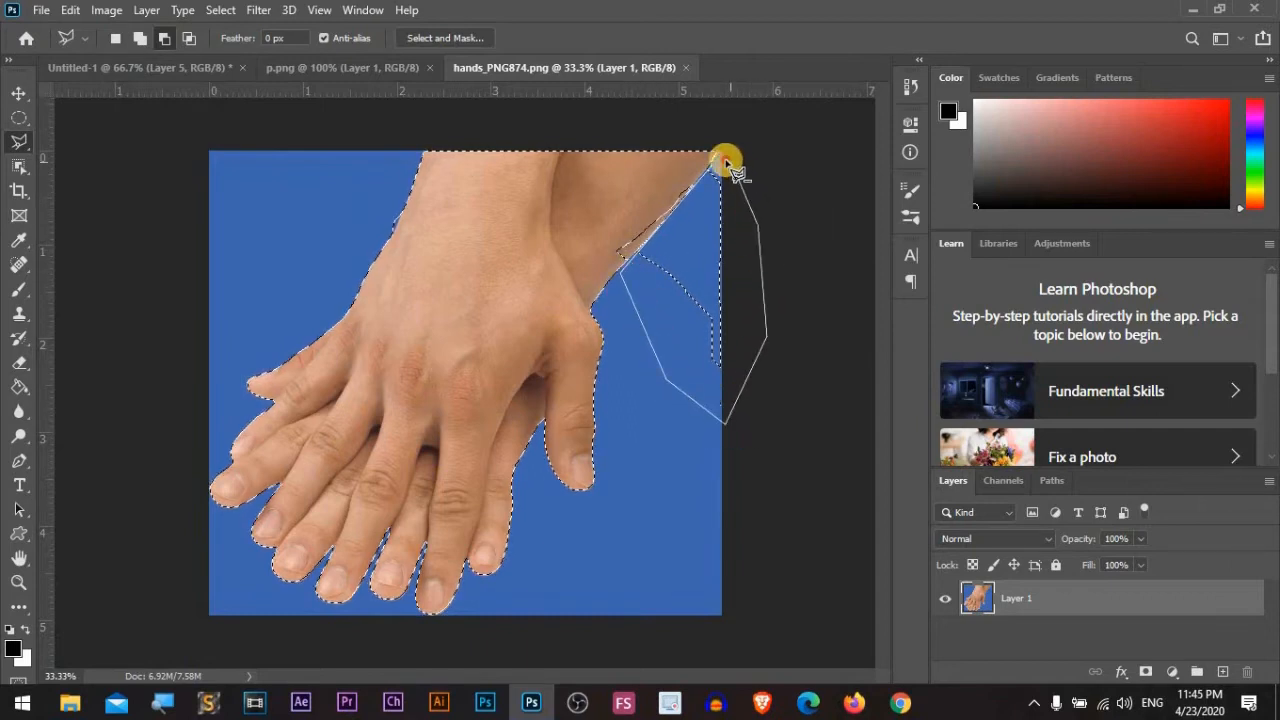
{"action": "left_click", "coordinate": [726, 163]}
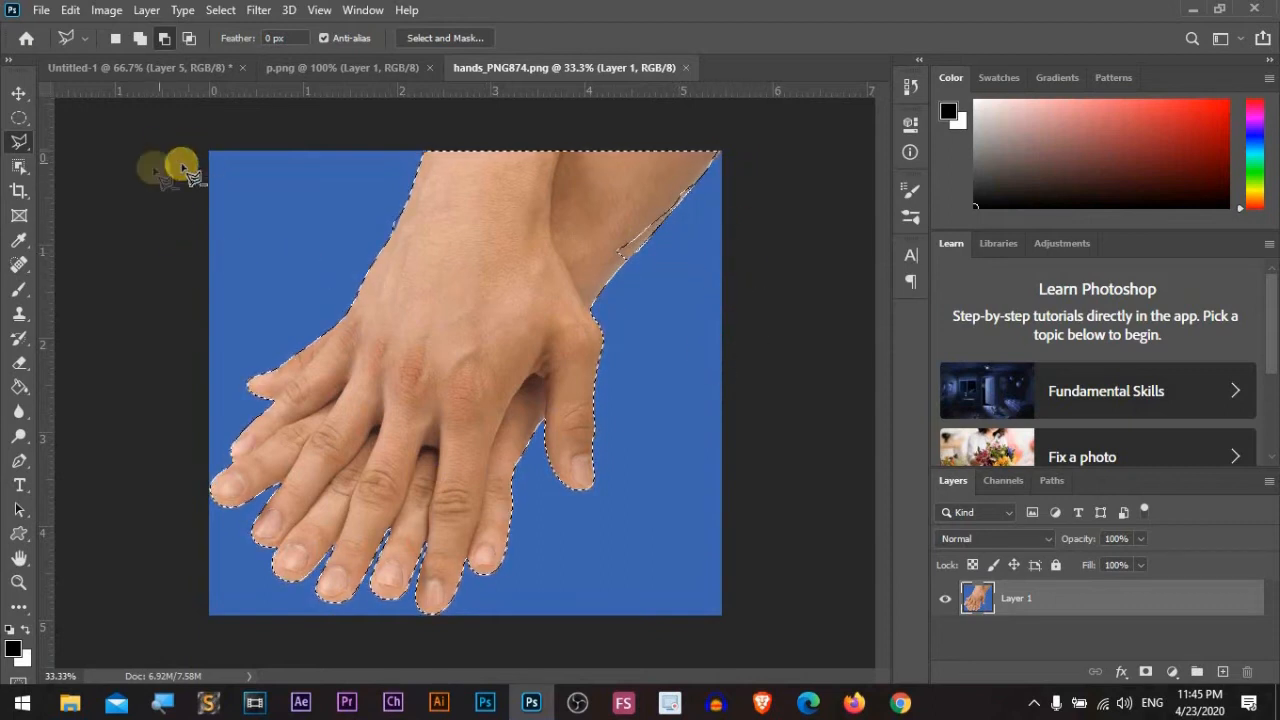
Step: Add the missed sliver along the right forearm's edge to the selection with the Lasso tool
{"action": "right_click", "coordinate": [18, 138]}
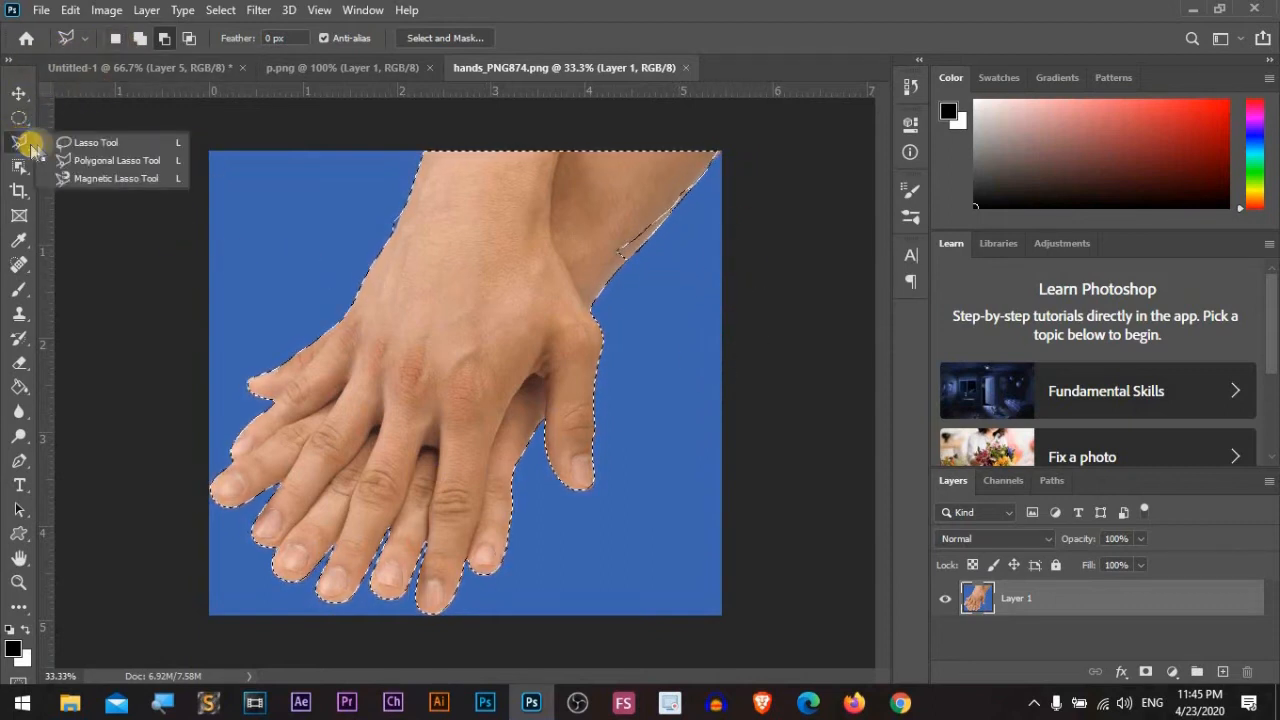
{"action": "left_click", "coordinate": [107, 143]}
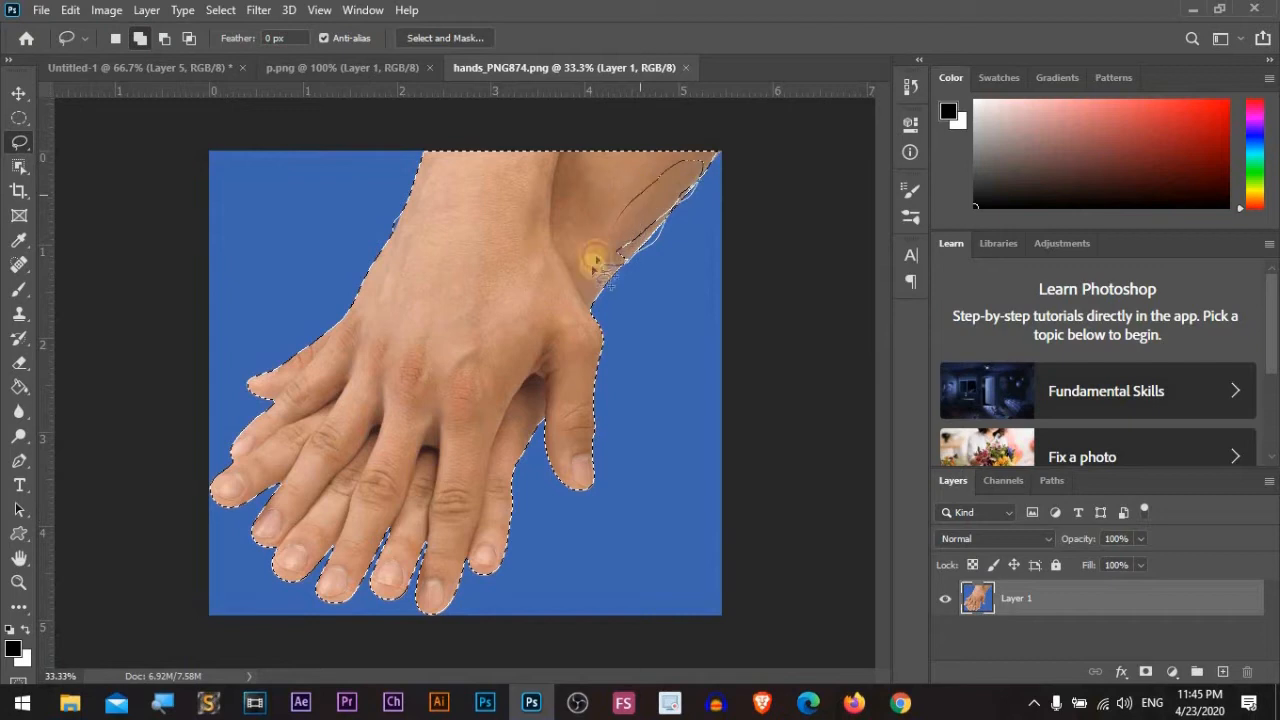
{"action": "left_click_drag", "start_coordinate": [595, 262], "coordinate": [598, 270]}
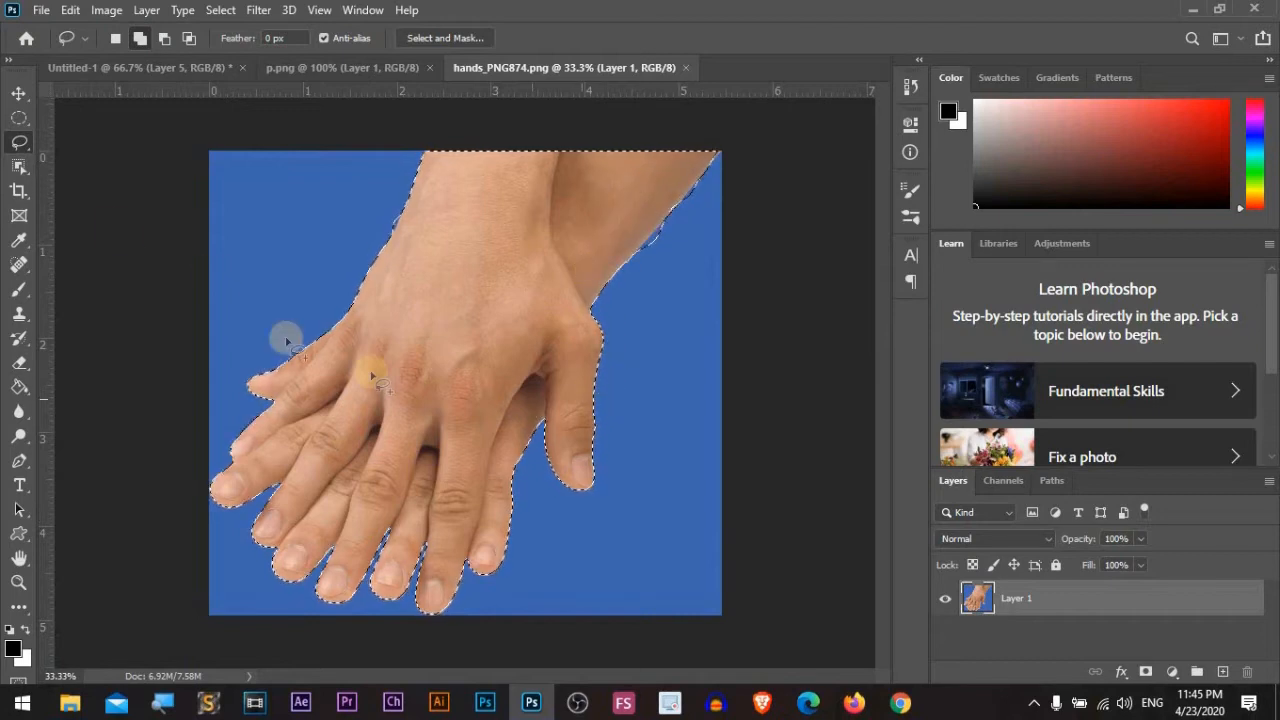
Step: Subtract the leftover background along the right forearm's edge with the Polygonal Lasso tool, and deselect the hands
{"action": "right_click", "coordinate": [20, 140]}
{"action": "left_click", "coordinate": [83, 165]}
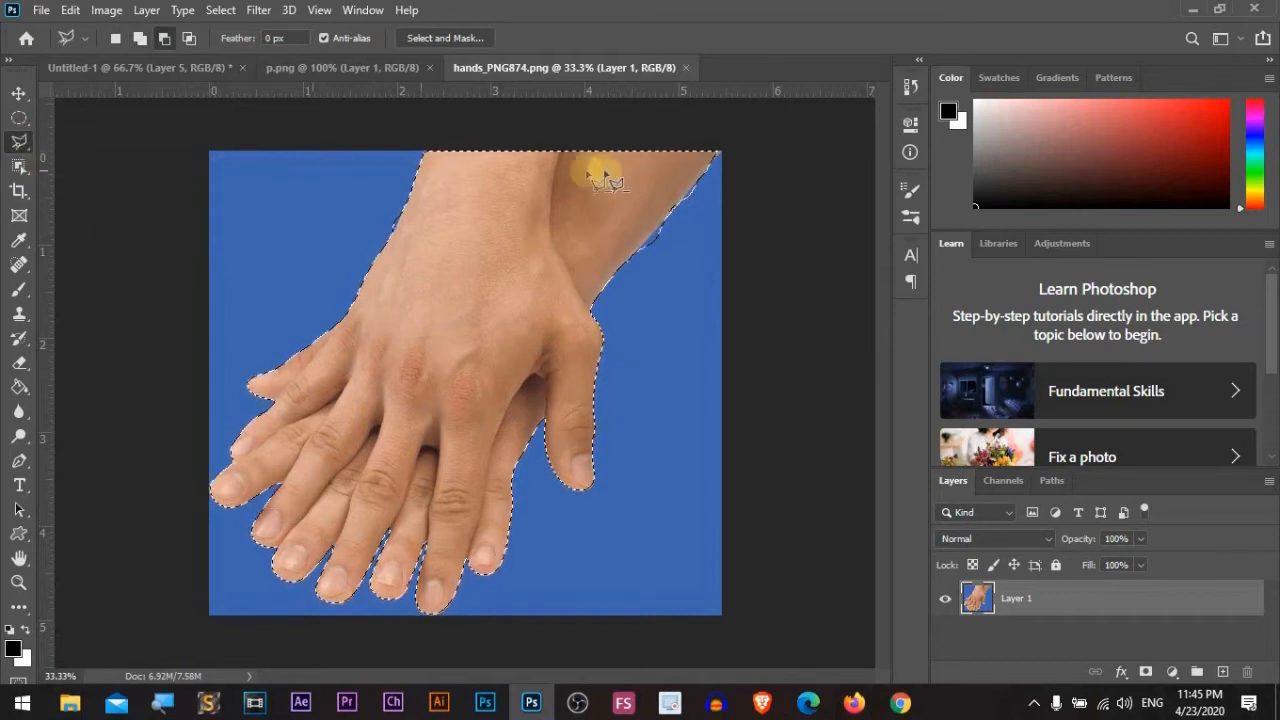
{"action": "left_click", "coordinate": [164, 38]}
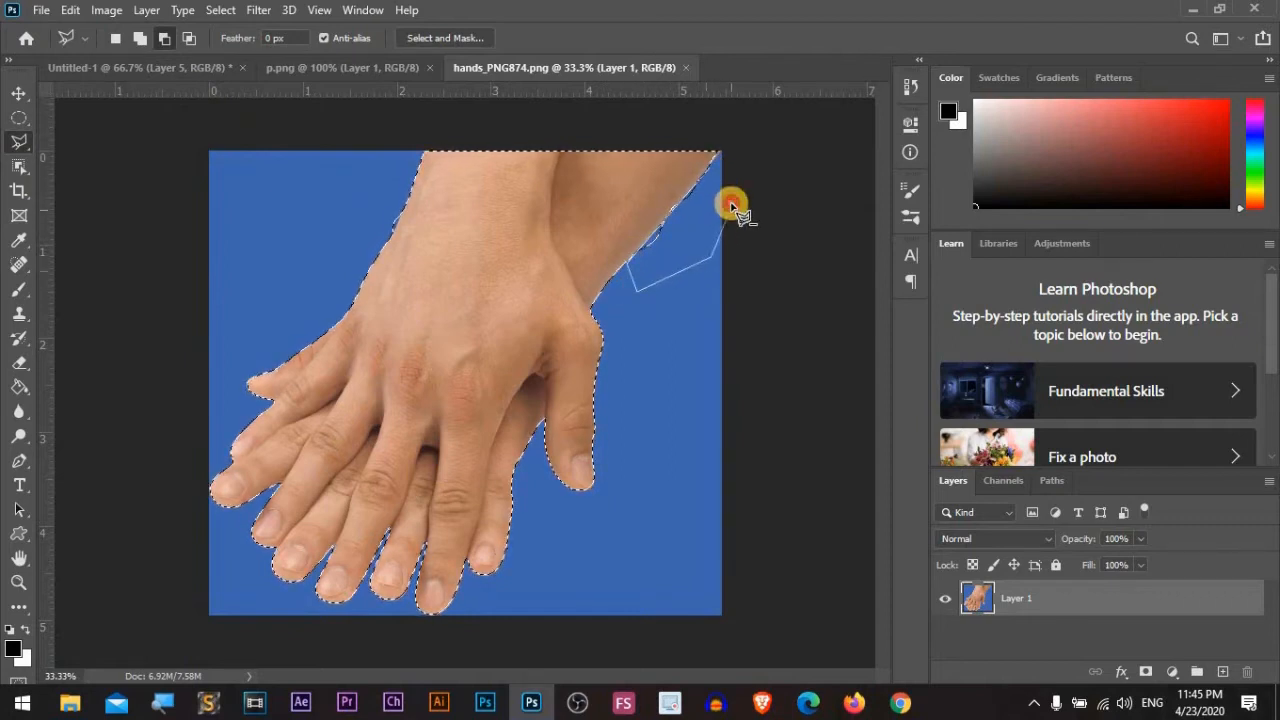
{"action": "left_click", "coordinate": [745, 175]}
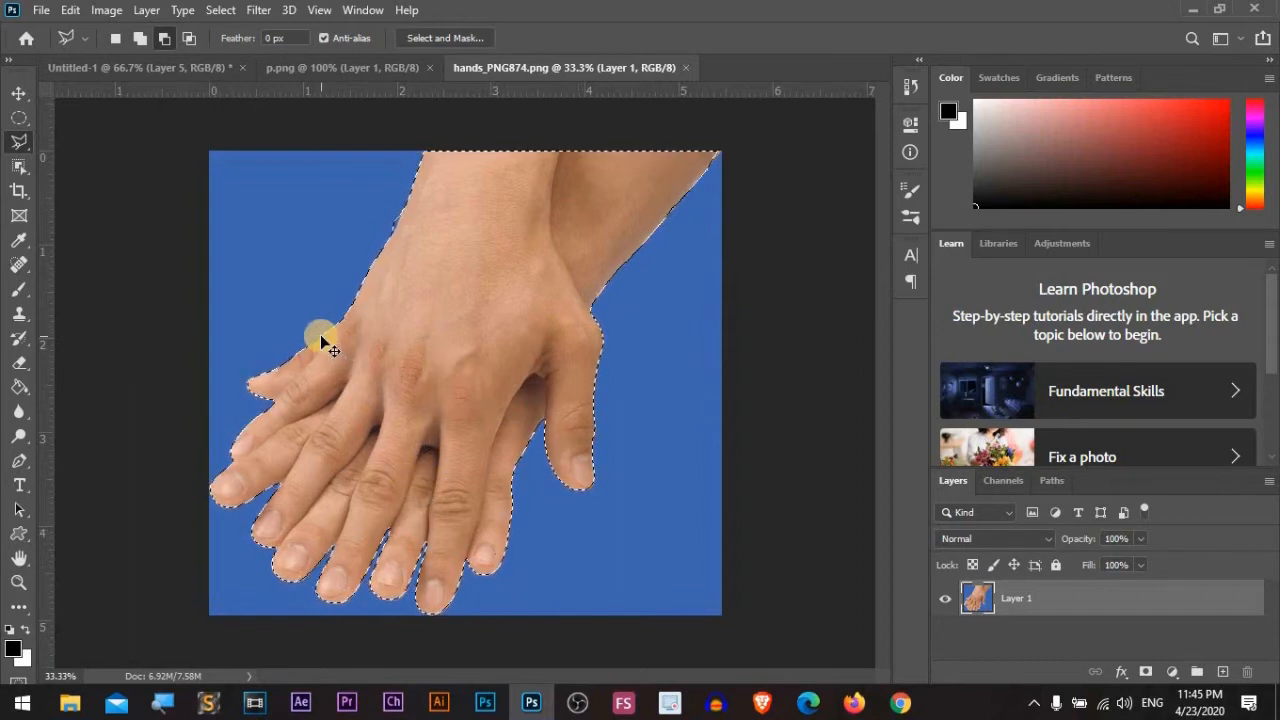
{"action": "left_click", "coordinate": [394, 436]}
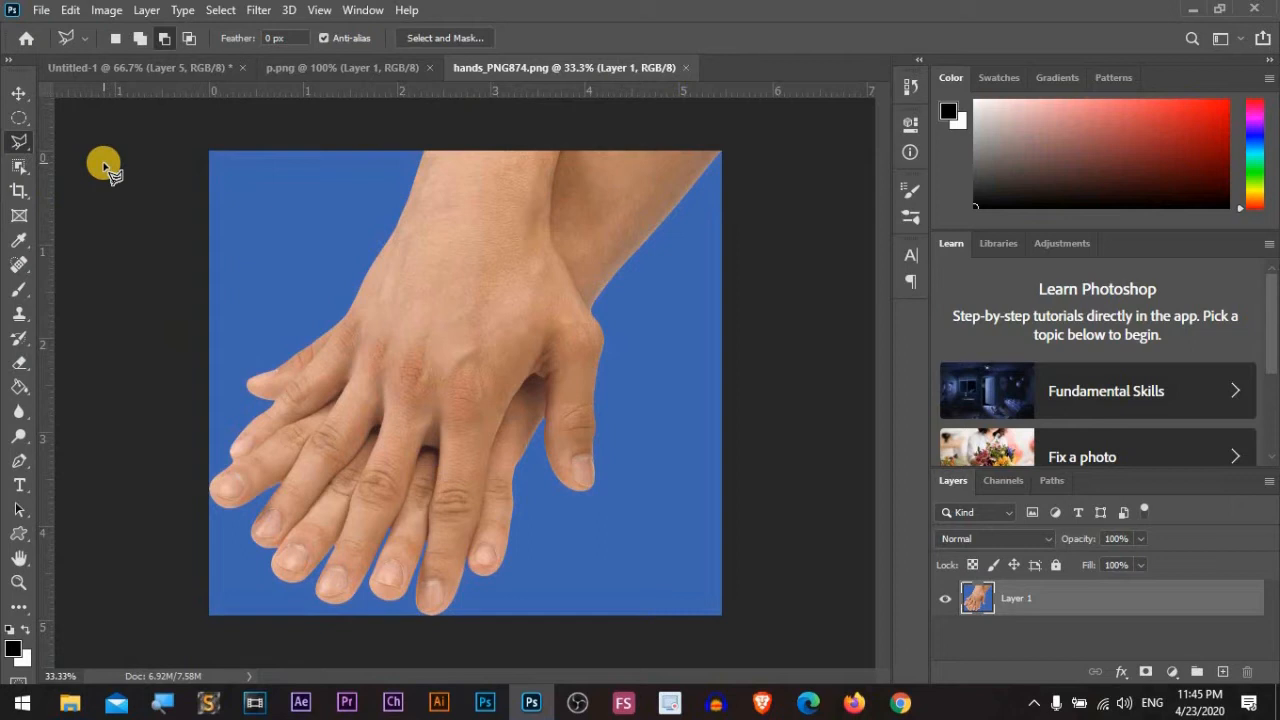
Step: Select both hands with the Object Selection tool in Rectangle mode by enclosing the whole image
{"action": "left_click", "coordinate": [21, 168]}
{"action": "mouse_move", "coordinate": [21, 168]}
{"action": "left_mouse_down"}
{"action": "mouse_move", "coordinate": [90, 194]}
{"action": "mouse_move", "coordinate": [178, 172]}
{"action": "mouse_move", "coordinate": [163, 172]}
{"action": "mouse_move", "coordinate": [178, 190]}
{"action": "mouse_move", "coordinate": [134, 170]}
{"action": "left_mouse_up"}
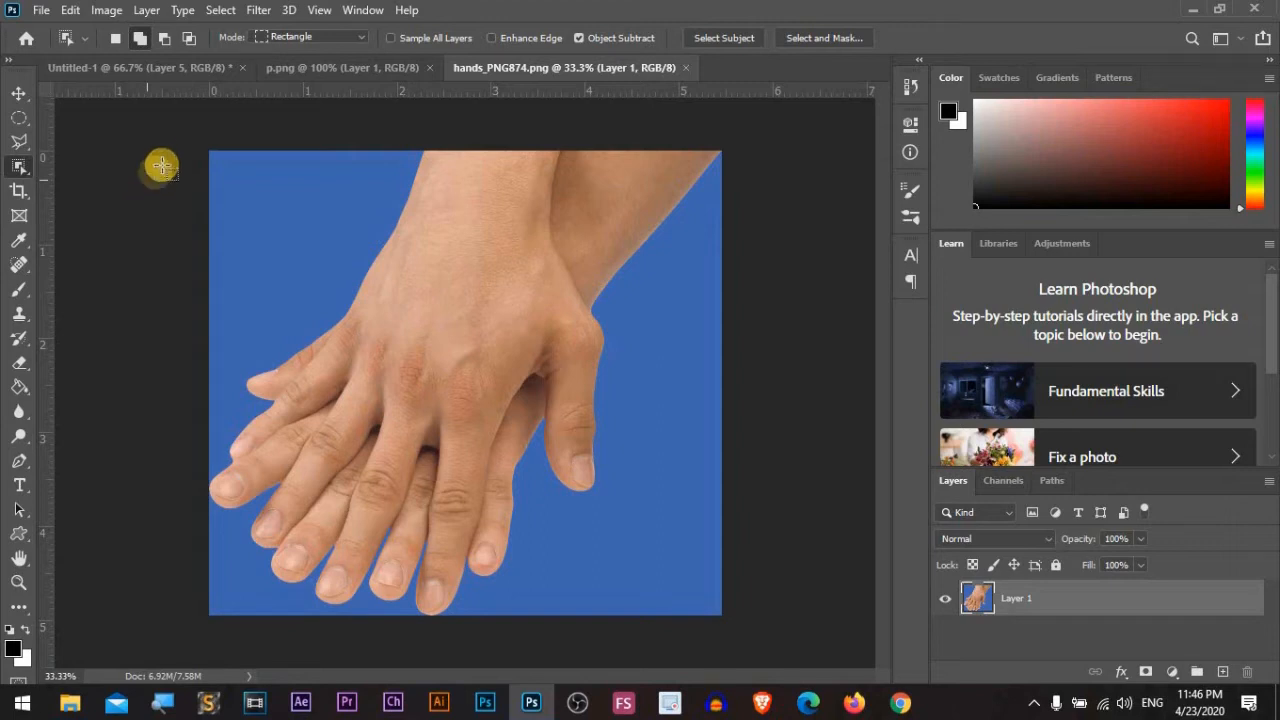
{"action": "left_click_drag", "start_coordinate": [204, 175], "coordinate": [764, 615]}
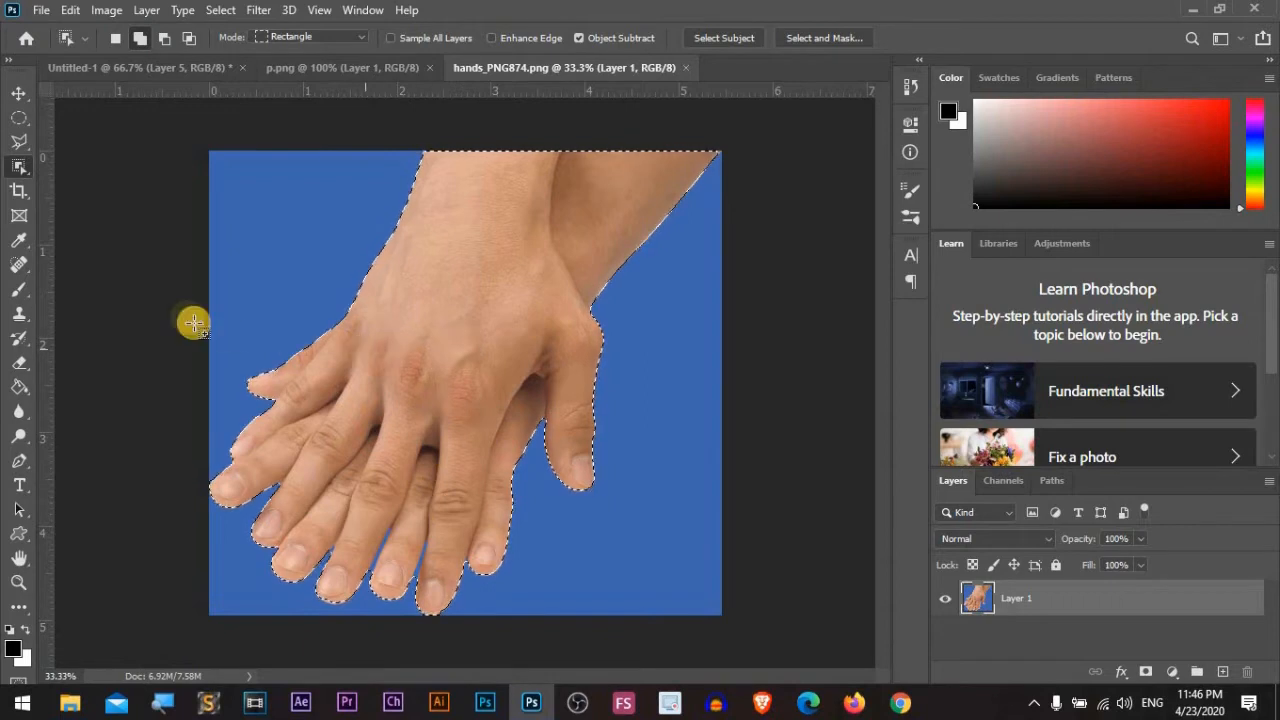
Step: Subtract the two middle fingers from the selection using the Quick Selection tool with a brush size of 20
{"action": "right_click", "coordinate": [18, 163]}
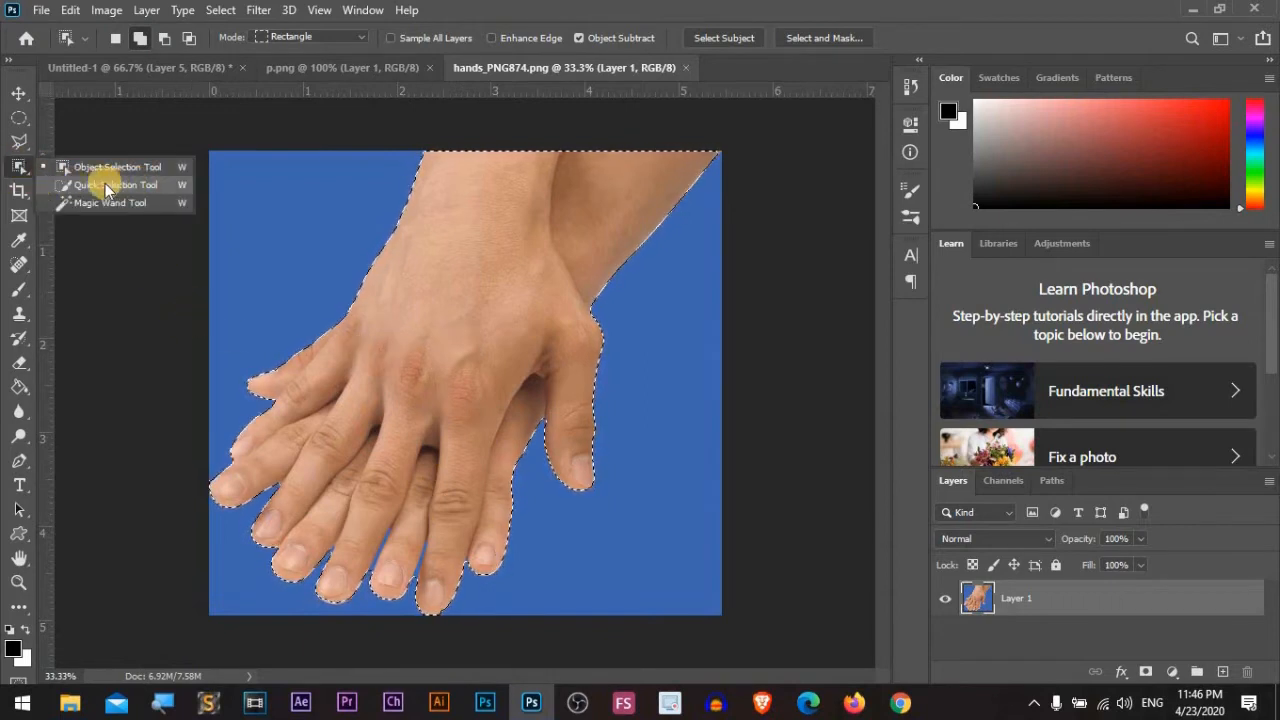
{"action": "left_click", "coordinate": [140, 185]}
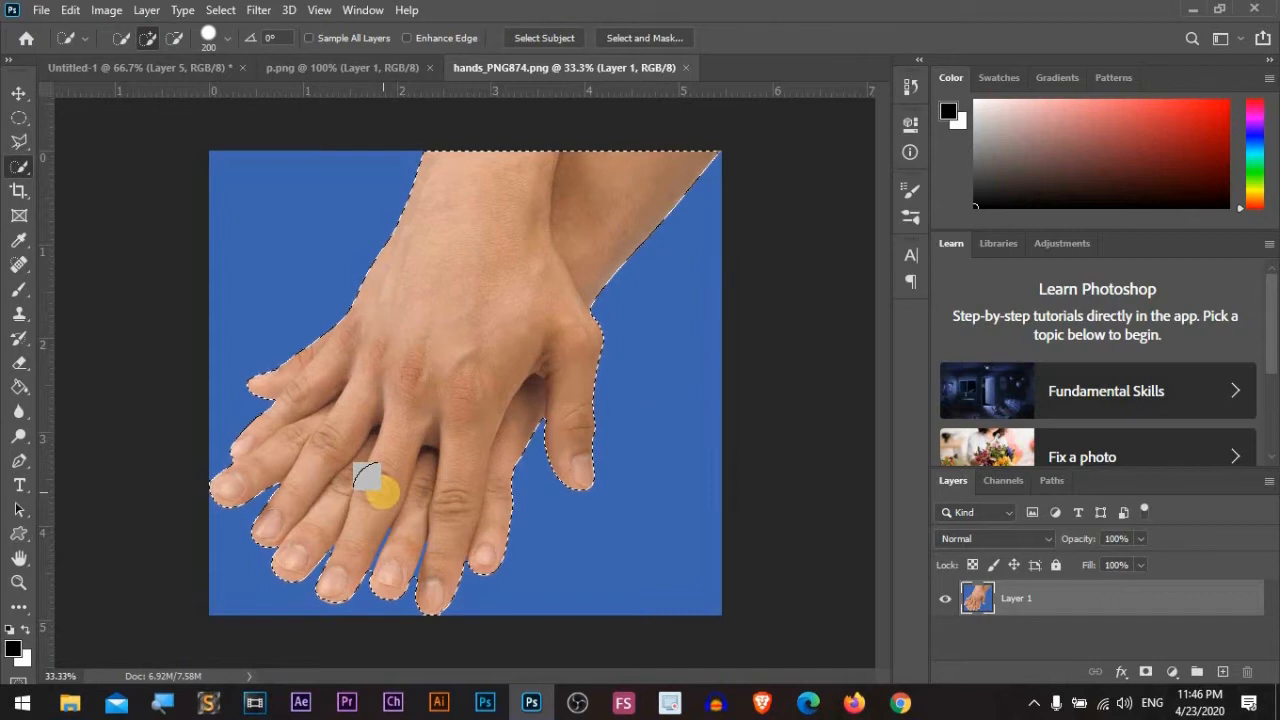
{"action": "key", "text": "bracketleft"}
{"action": "key", "text": "bracketleft"}
{"action": "key", "text": "bracketleft"}
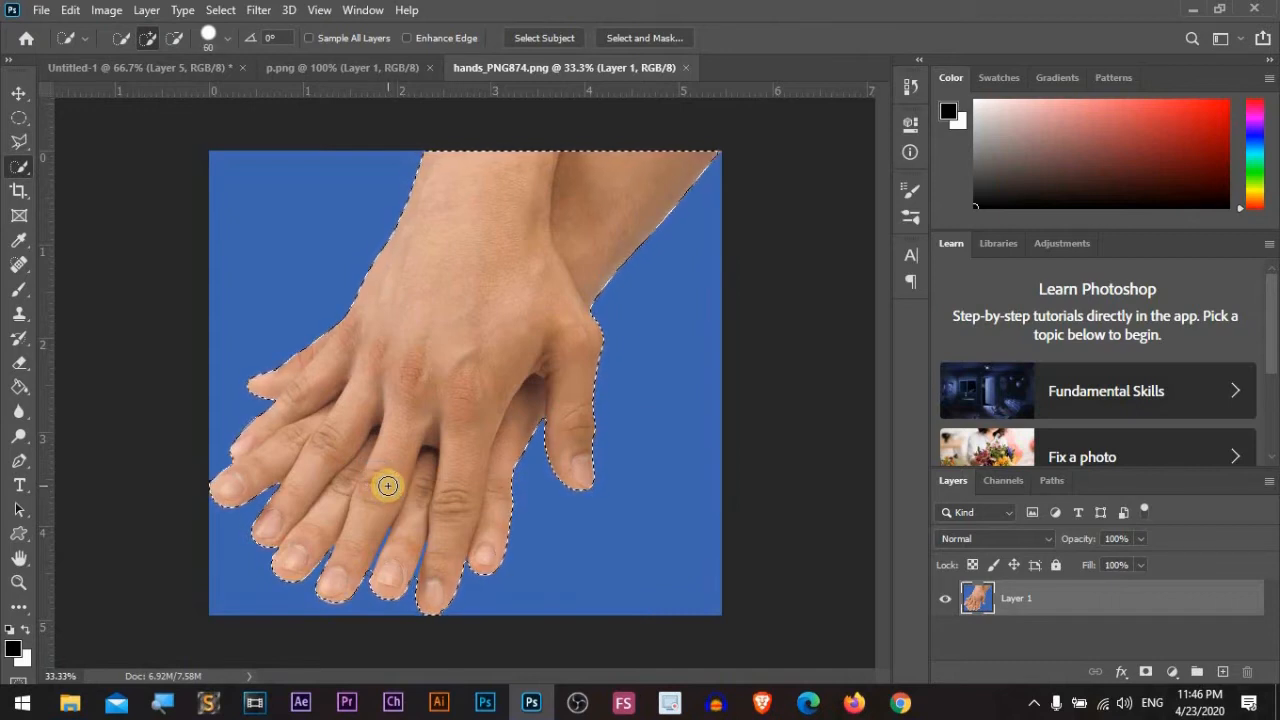
{"action": "key", "text": "bracketleft"}
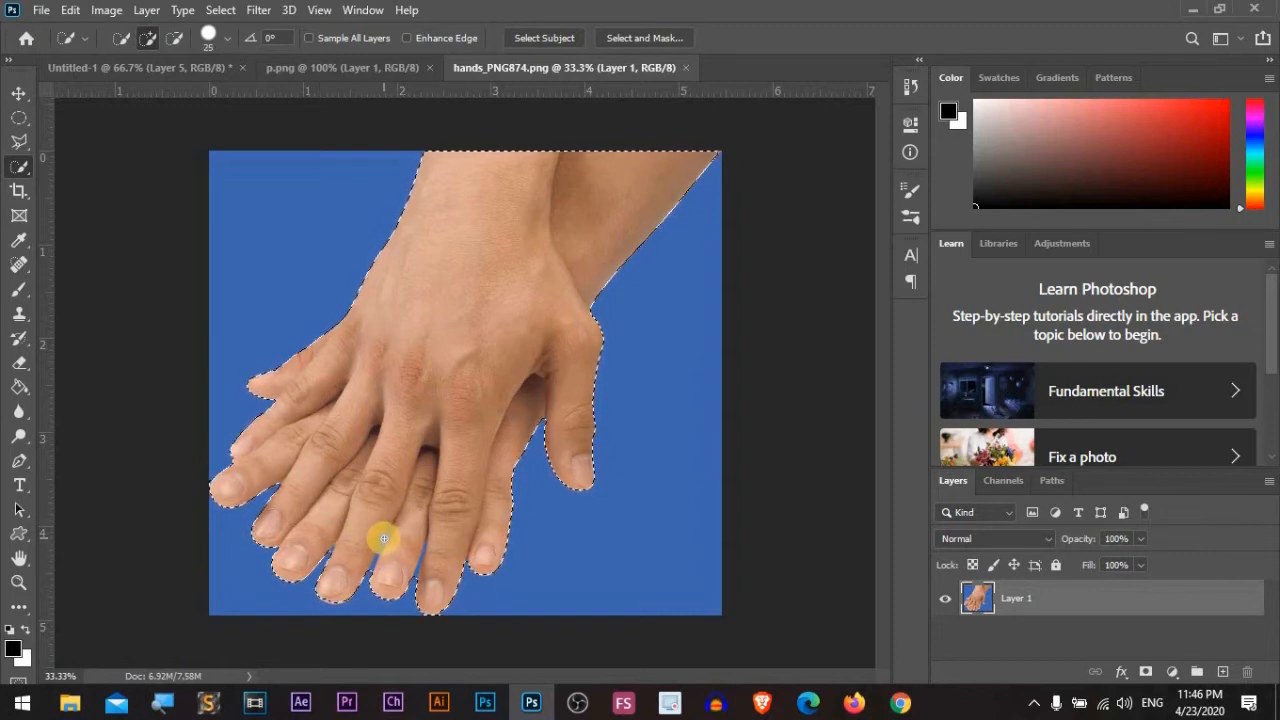
{"action": "left_click", "coordinate": [174, 38]}
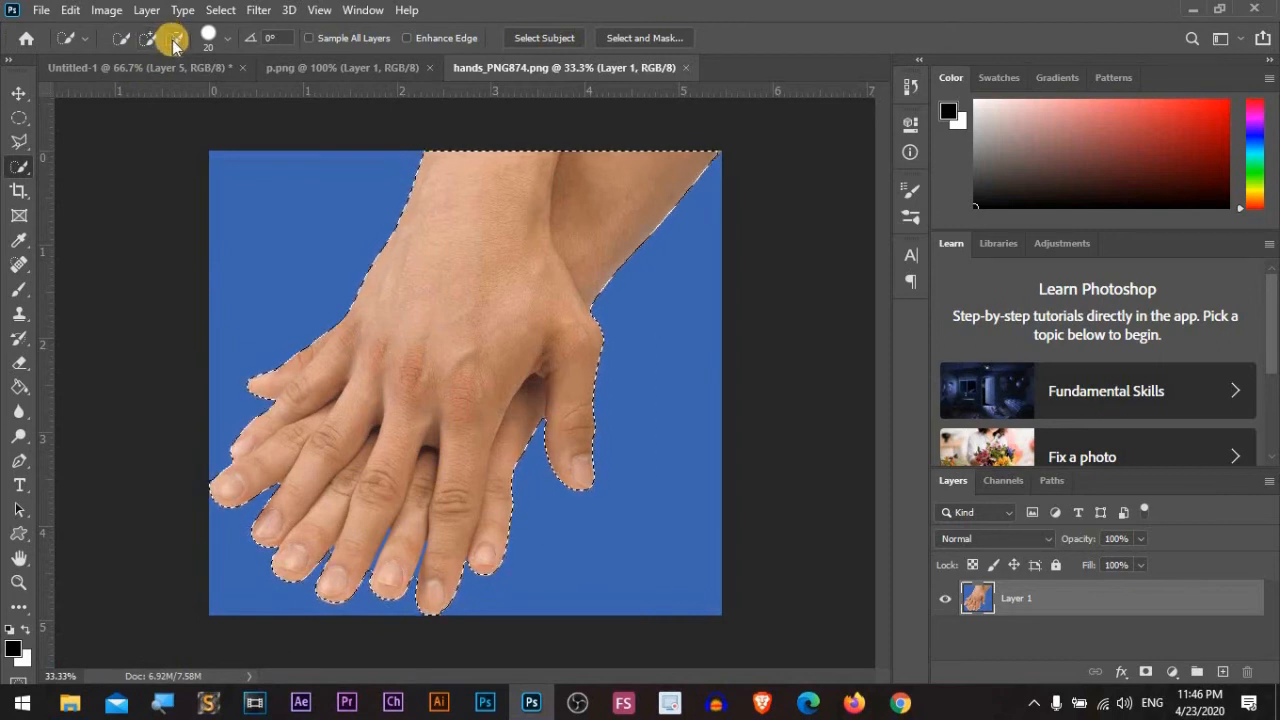
{"action": "left_click_drag", "start_coordinate": [388, 495], "coordinate": [397, 551]}
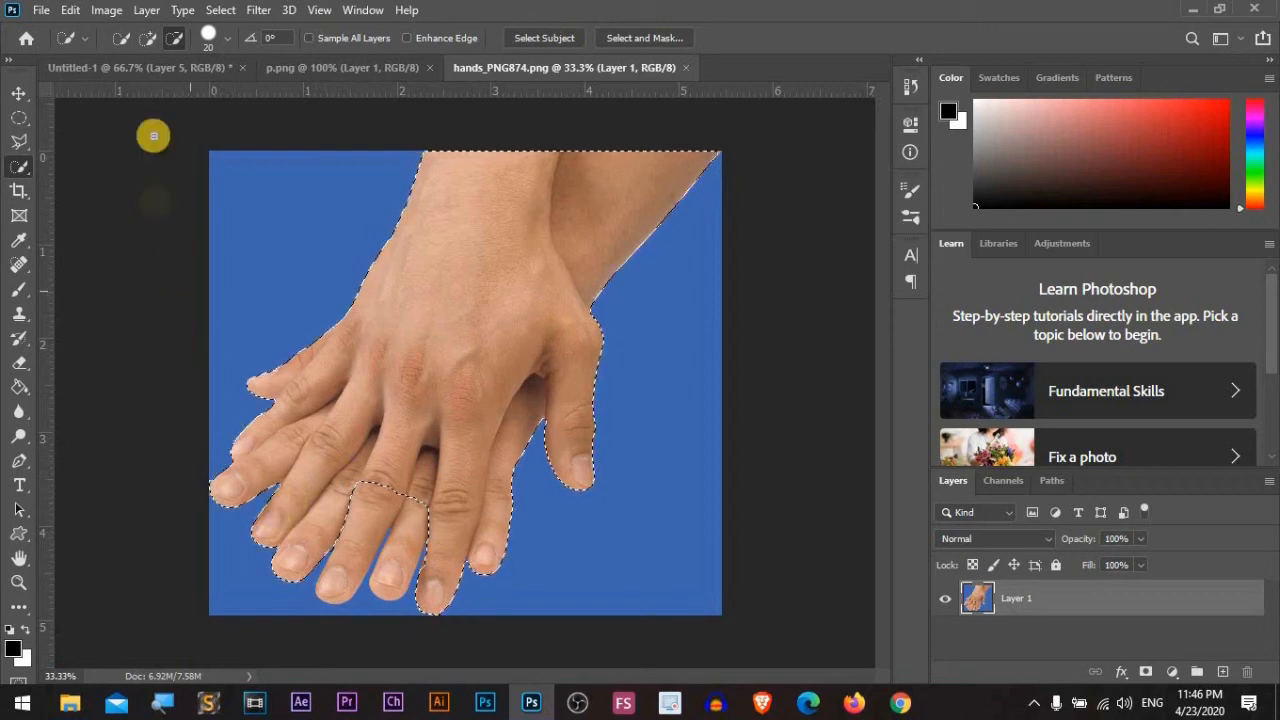
Step: Add the subtracted fingers back with the Quick Selection tool in Add to selection mode, and deselect the hands
{"action": "left_click", "coordinate": [146, 40]}
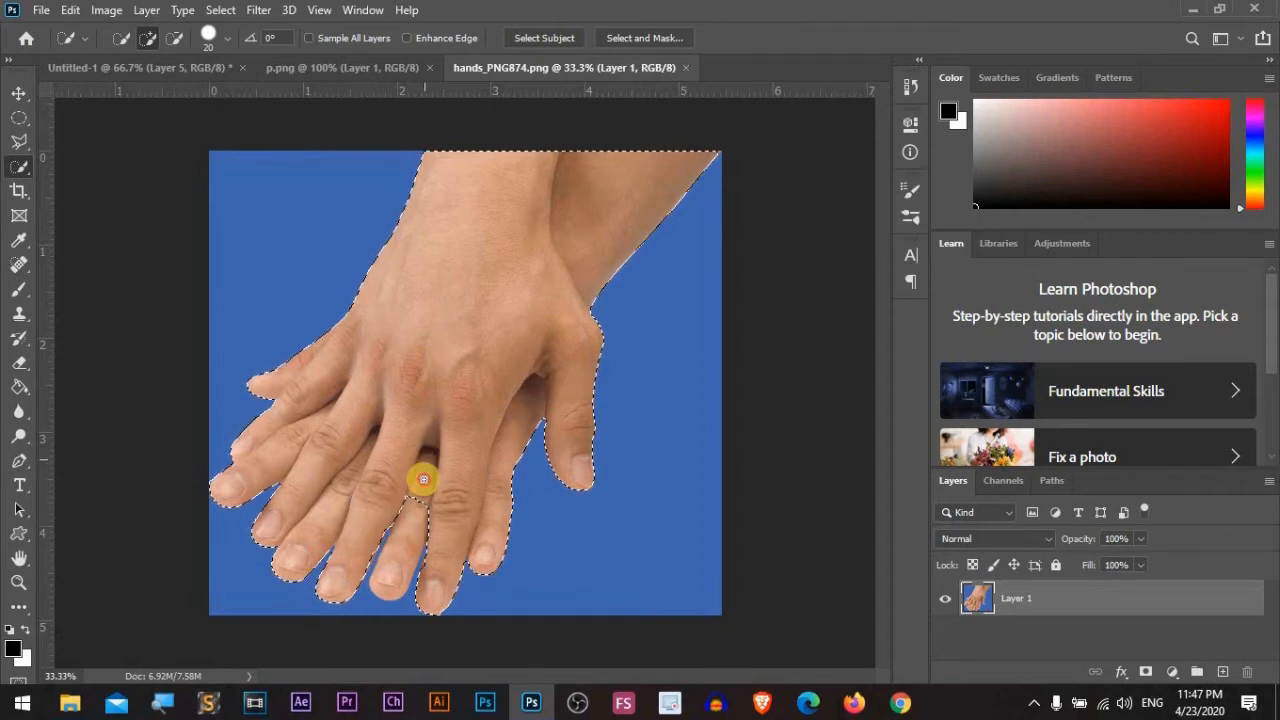
{"action": "left_click_drag", "start_coordinate": [389, 590], "coordinate": [418, 548]}
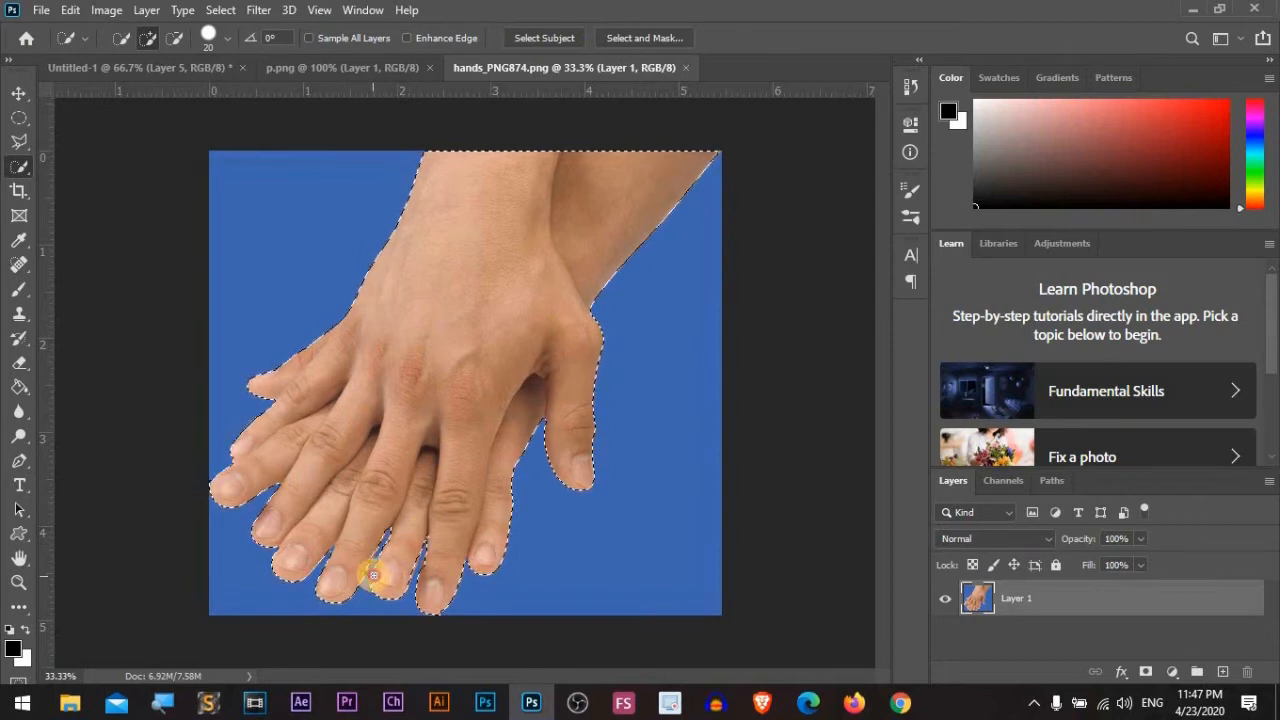
{"action": "left_click_drag", "start_coordinate": [460, 574], "coordinate": [426, 556]}
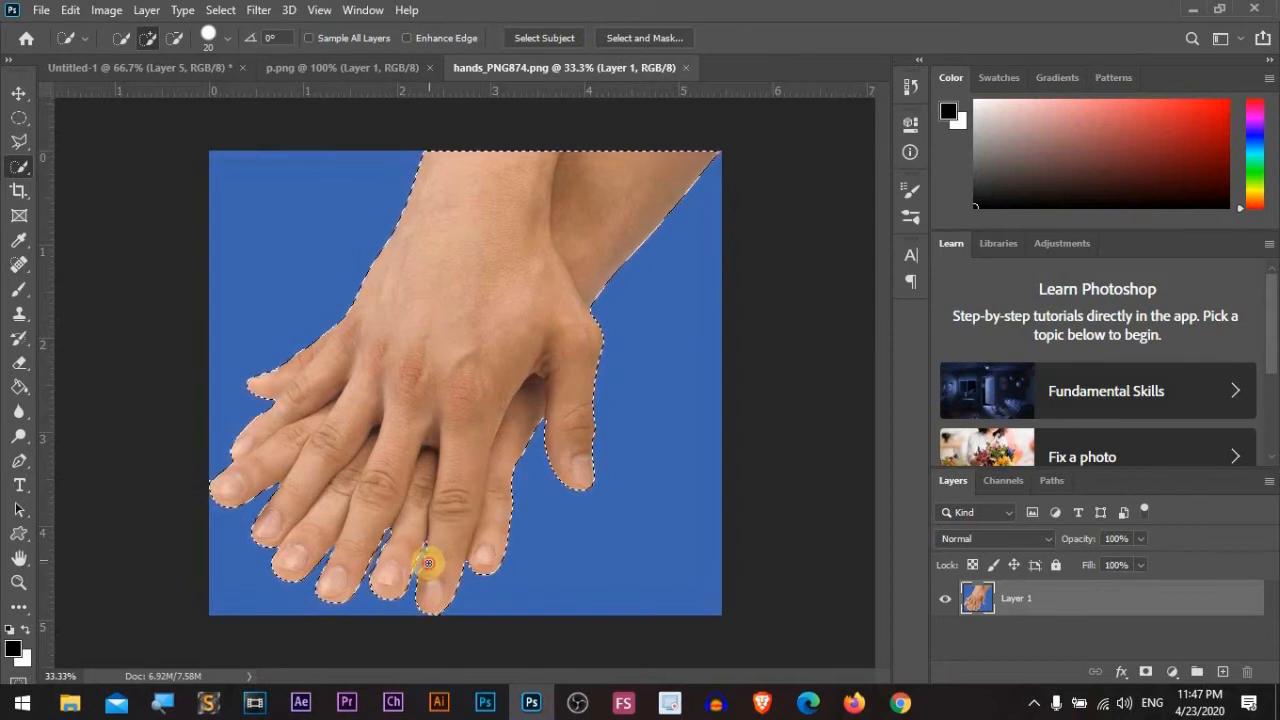
{"action": "left_click", "coordinate": [445, 349]}
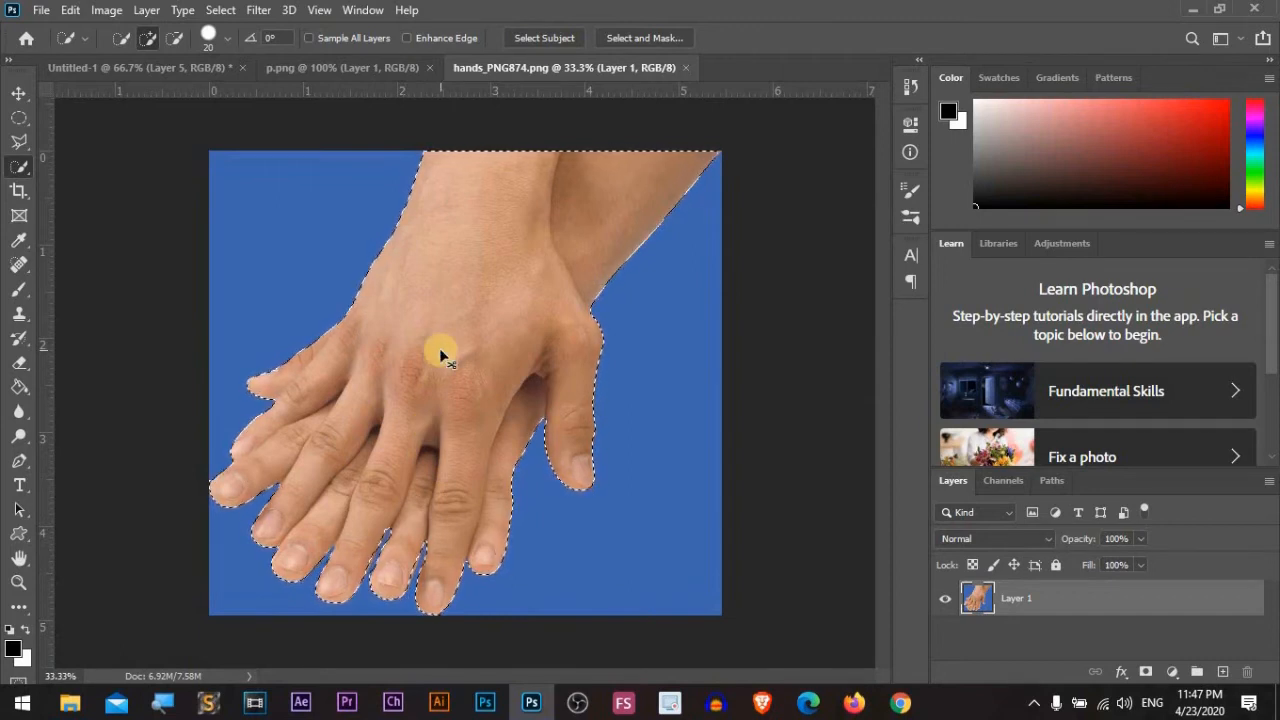
{"action": "key", "text": "ctrl+d"}
Step: Select both hands with the Object Selection tool in Lasso mode by tracing loosely around them
{"action": "right_click", "coordinate": [15, 169]}
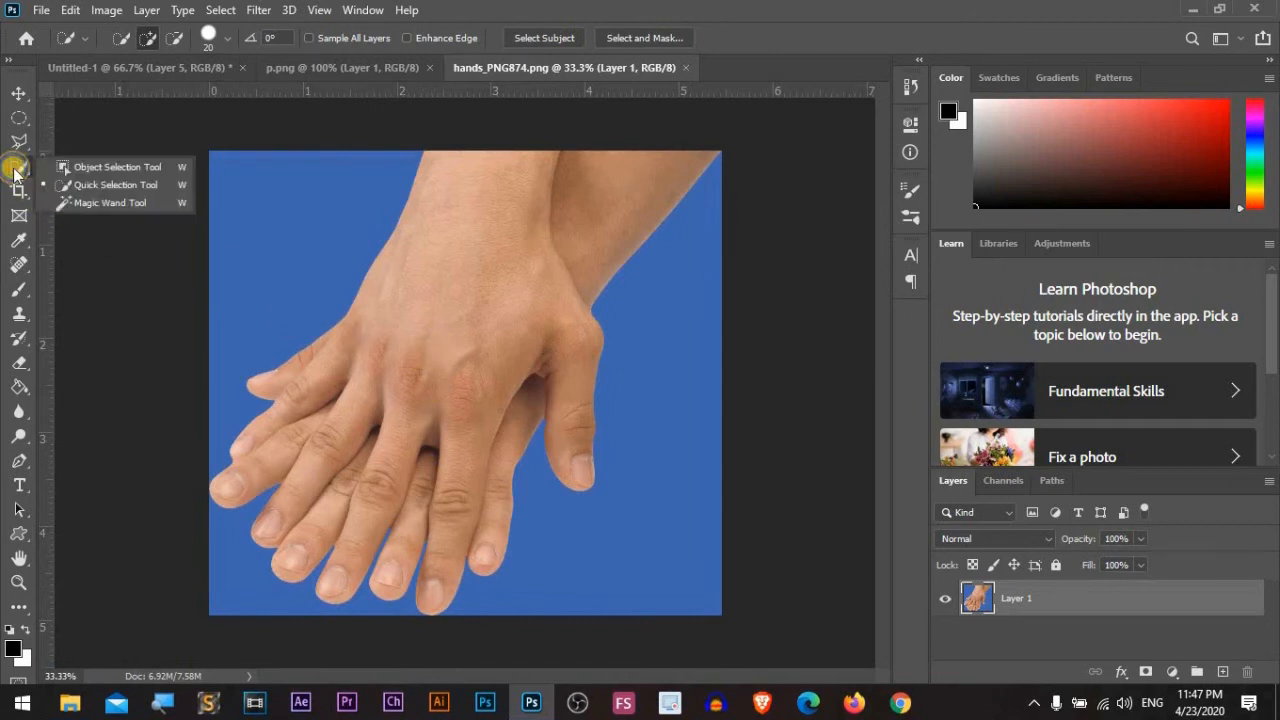
{"action": "left_click", "coordinate": [118, 168]}
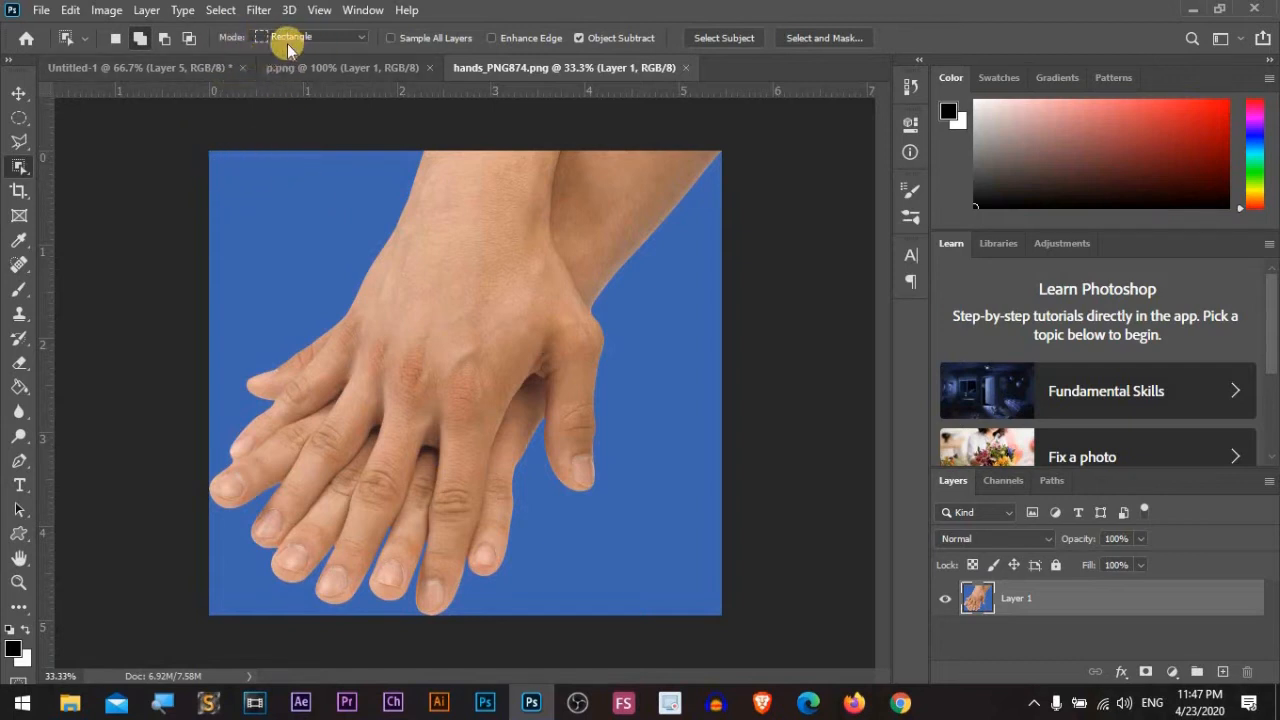
{"action": "left_click", "coordinate": [357, 37]}
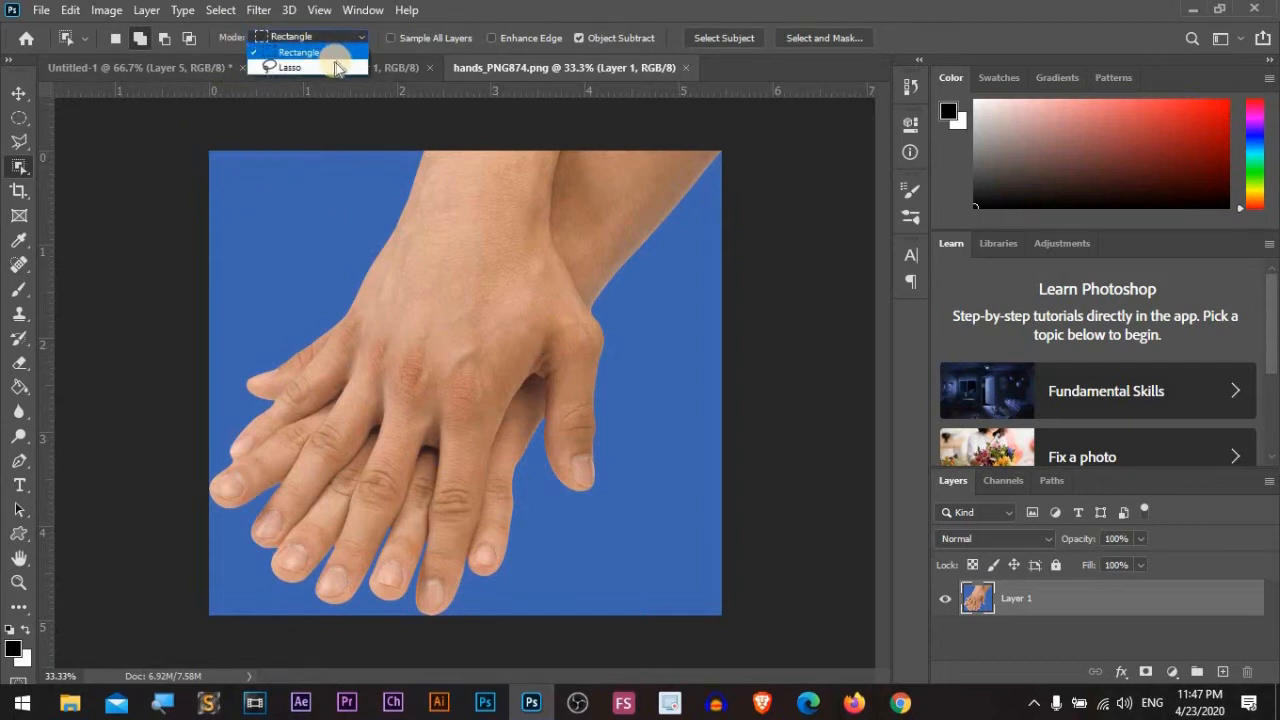
{"action": "left_click", "coordinate": [334, 66]}
{"action": "mouse_move", "coordinate": [390, 314]}
{"action": "left_mouse_down"}
{"action": "mouse_move", "coordinate": [406, 279]}
{"action": "mouse_move", "coordinate": [366, 257]}
{"action": "mouse_move", "coordinate": [363, 286]}
{"action": "left_mouse_up"}
{"action": "mouse_move", "coordinate": [268, 343]}
{"action": "left_mouse_down"}
{"action": "mouse_move", "coordinate": [377, 134]}
{"action": "mouse_move", "coordinate": [441, 114]}
{"action": "mouse_move", "coordinate": [722, 144]}
{"action": "mouse_move", "coordinate": [723, 189]}
{"action": "mouse_move", "coordinate": [623, 347]}
{"action": "mouse_move", "coordinate": [617, 470]}
{"action": "mouse_move", "coordinate": [592, 519]}
{"action": "mouse_move", "coordinate": [567, 515]}
{"action": "mouse_move", "coordinate": [545, 488]}
{"action": "mouse_move", "coordinate": [536, 551]}
{"action": "mouse_move", "coordinate": [501, 596]}
{"action": "mouse_move", "coordinate": [450, 626]}
{"action": "mouse_move", "coordinate": [412, 641]}
{"action": "mouse_move", "coordinate": [274, 641]}
{"action": "mouse_move", "coordinate": [201, 586]}
{"action": "mouse_move", "coordinate": [195, 446]}
{"action": "mouse_move", "coordinate": [270, 322]}
{"action": "left_mouse_up"}
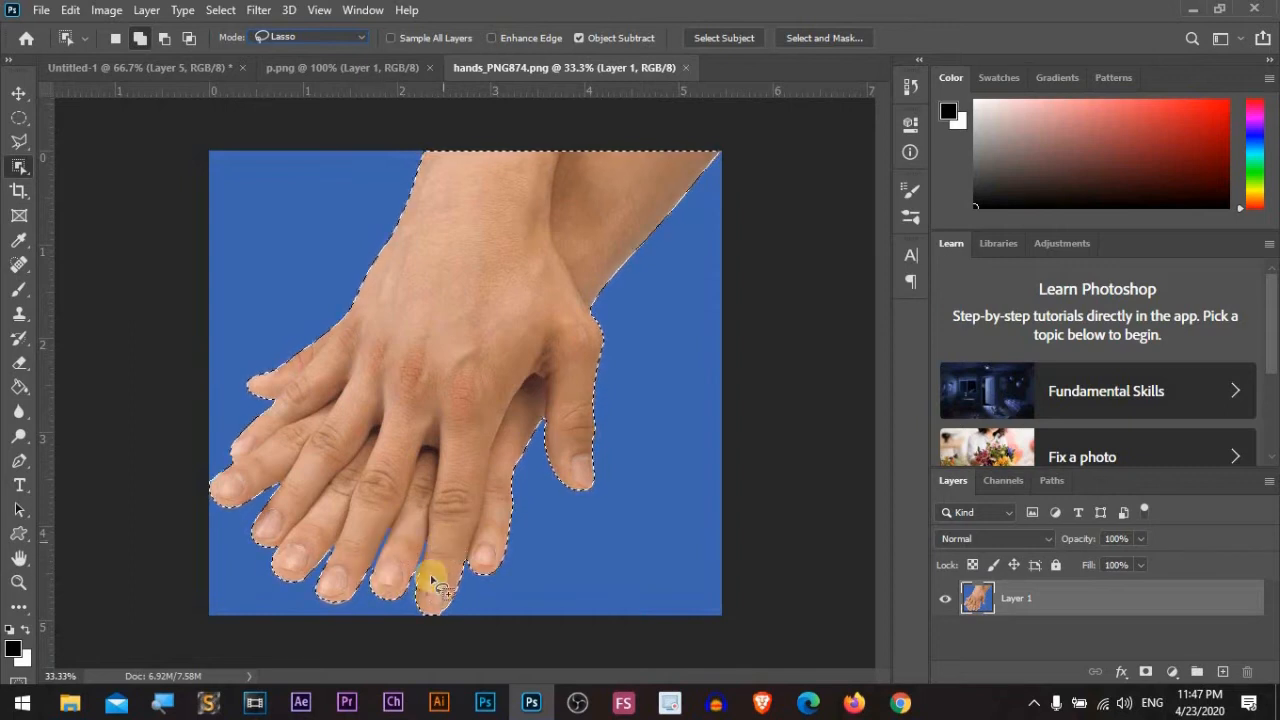
Step: Clear the selection and select both hands anew using the Quick Selection tool with a 400 brush in New selection mode
{"action": "right_click", "coordinate": [19, 166]}
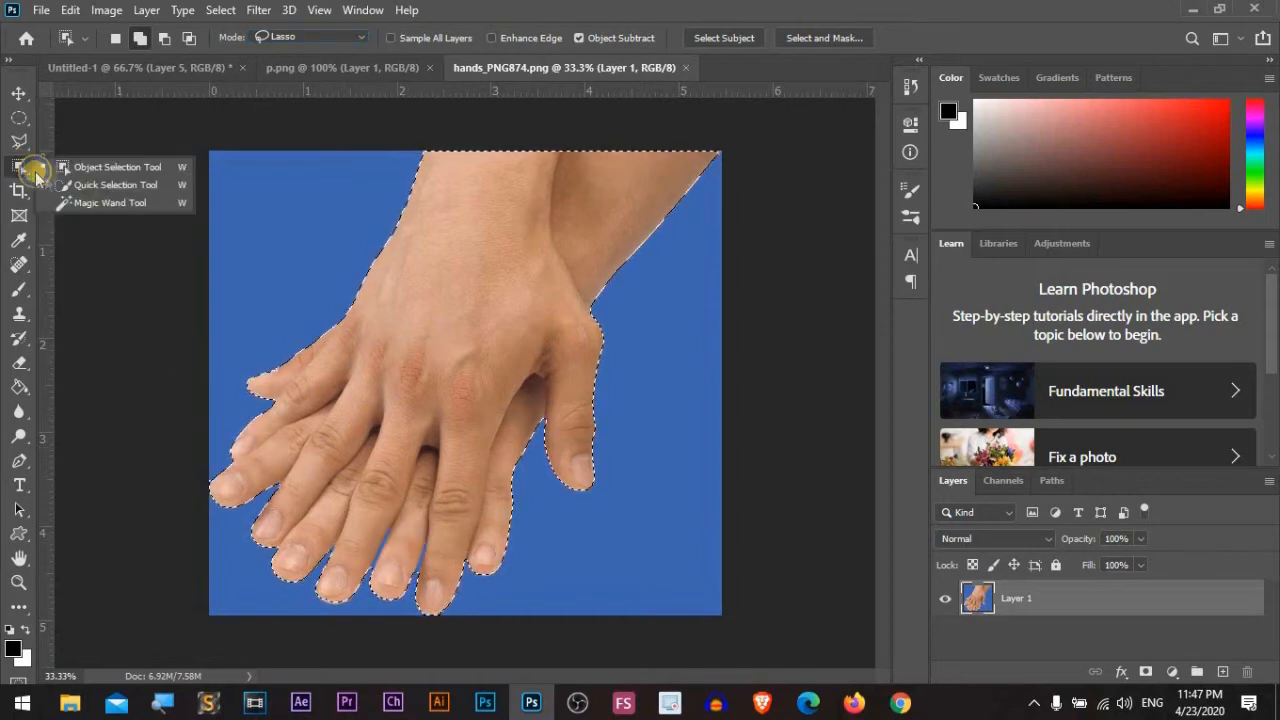
{"action": "left_click", "coordinate": [134, 186]}
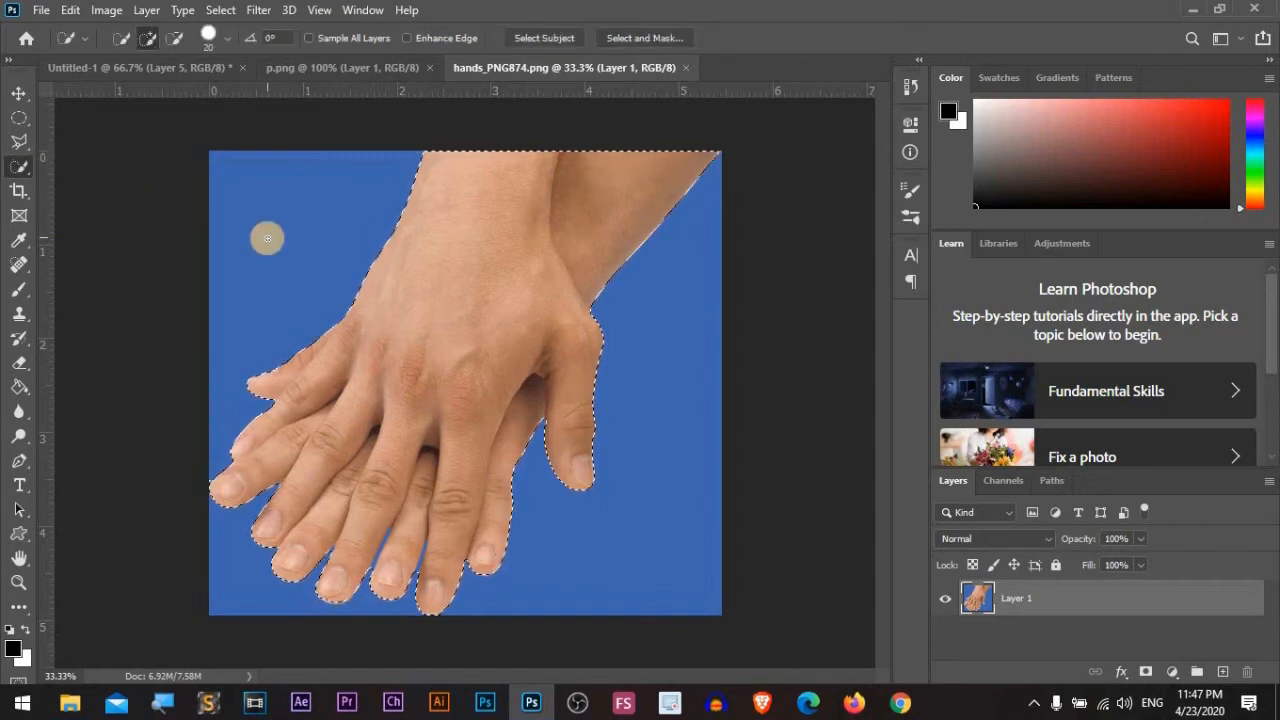
{"action": "key", "text": "ctrl+d"}
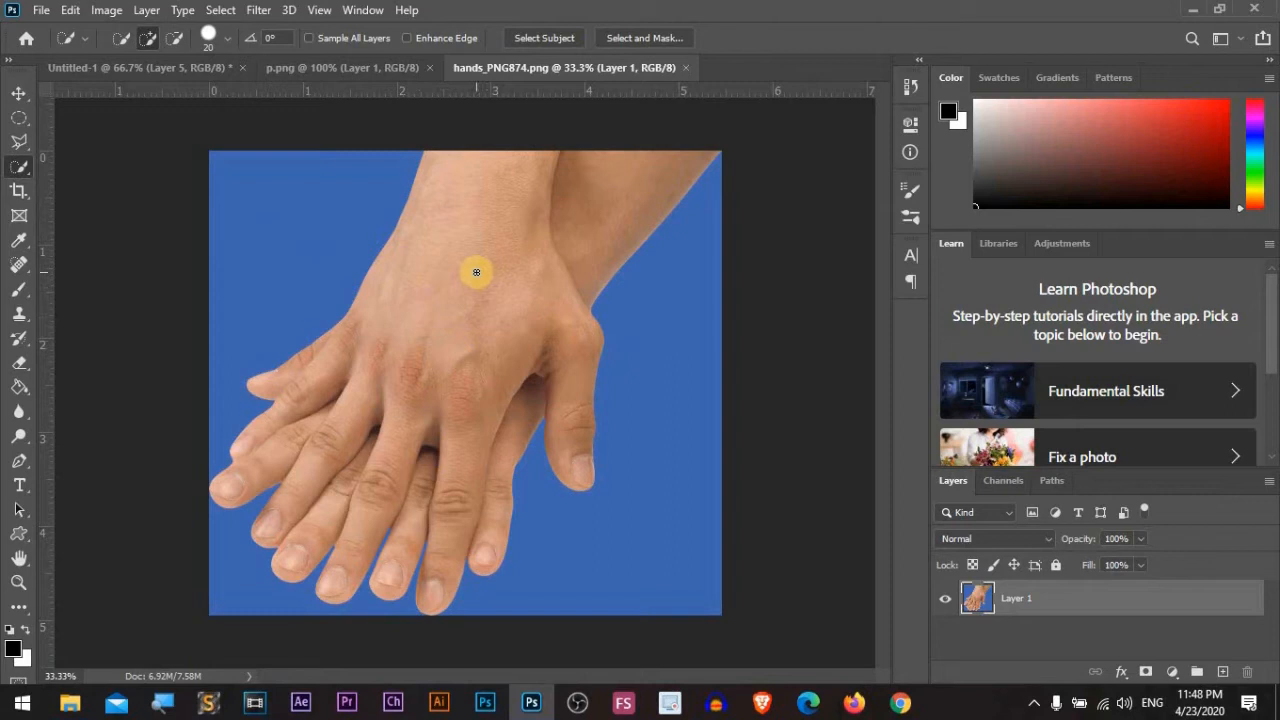
{"action": "key", "text": "bracketright"}
{"action": "key", "text": "bracketright"}
{"action": "key", "text": "bracketright"}
{"action": "key", "text": "bracketright"}
{"action": "key", "text": "bracketright"}
{"action": "key", "text": "bracketright"}
{"action": "key", "text": "bracketright"}
{"action": "key", "text": "bracketright"}
{"action": "key", "text": "bracketright"}
{"action": "key", "text": "bracketright"}
{"action": "key", "text": "bracketright"}
{"action": "key", "text": "bracketright"}
{"action": "key", "text": "bracketright"}
{"action": "key", "text": "bracketright"}
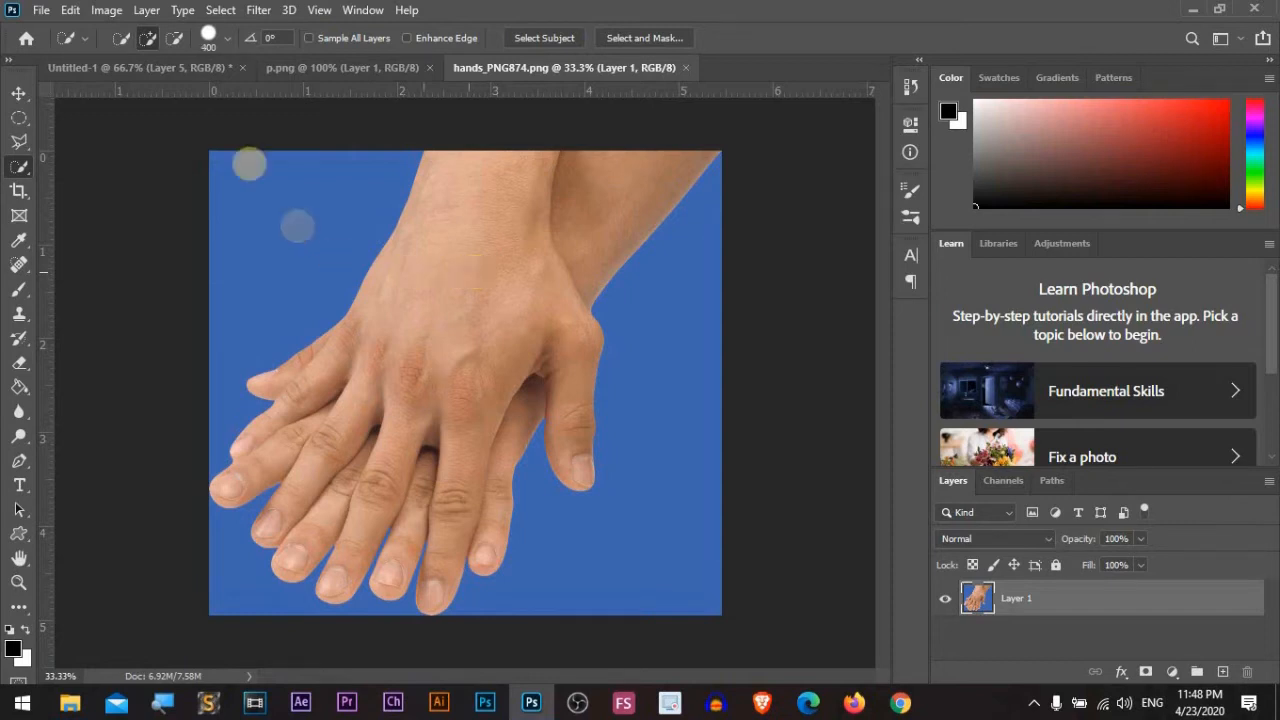
{"action": "left_click", "coordinate": [118, 40]}
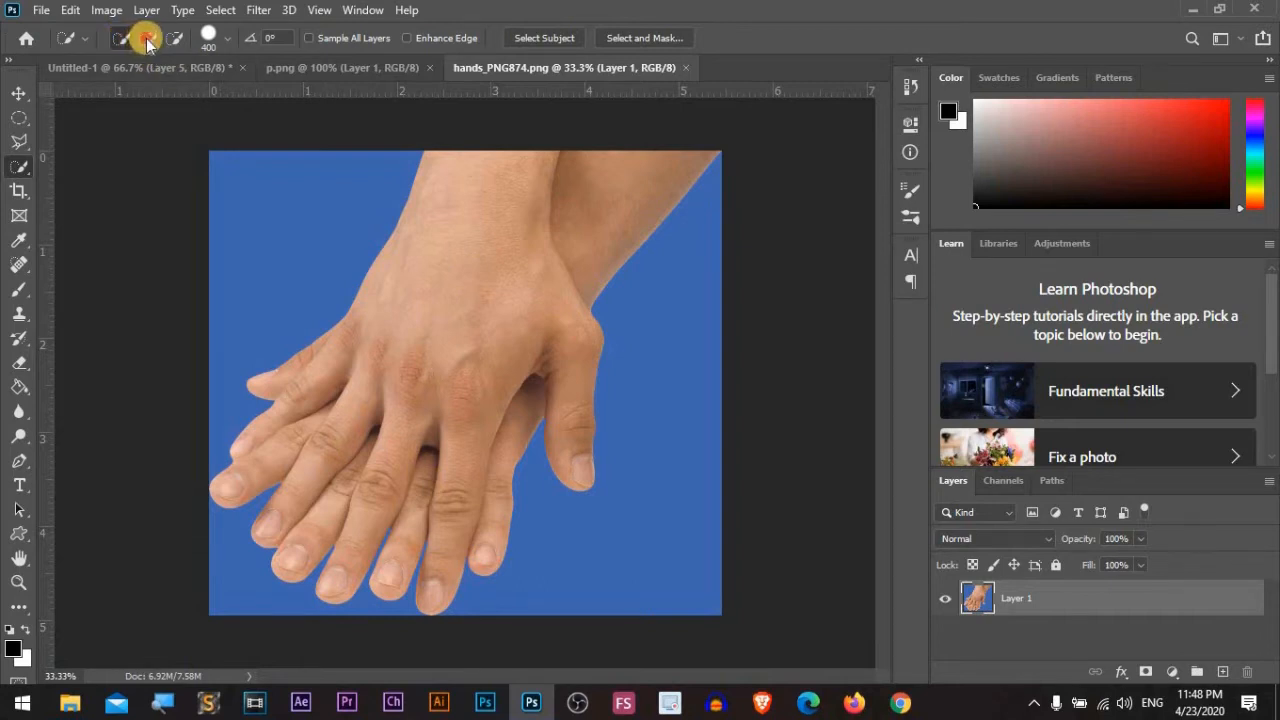
{"action": "left_click", "coordinate": [117, 38]}
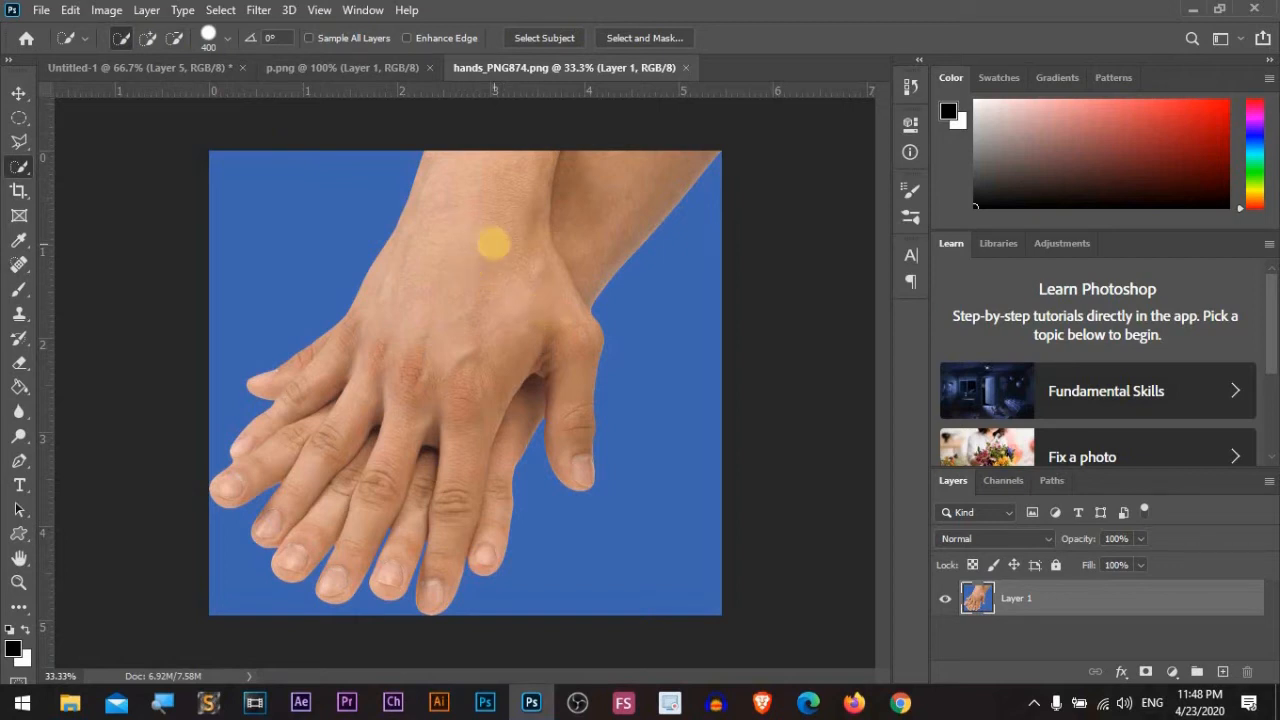
{"action": "mouse_move", "coordinate": [480, 262]}
{"action": "left_mouse_down"}
{"action": "mouse_move", "coordinate": [455, 361]}
{"action": "mouse_move", "coordinate": [376, 453]}
{"action": "mouse_move", "coordinate": [500, 309]}
{"action": "mouse_move", "coordinate": [514, 329]}
{"action": "left_mouse_up"}
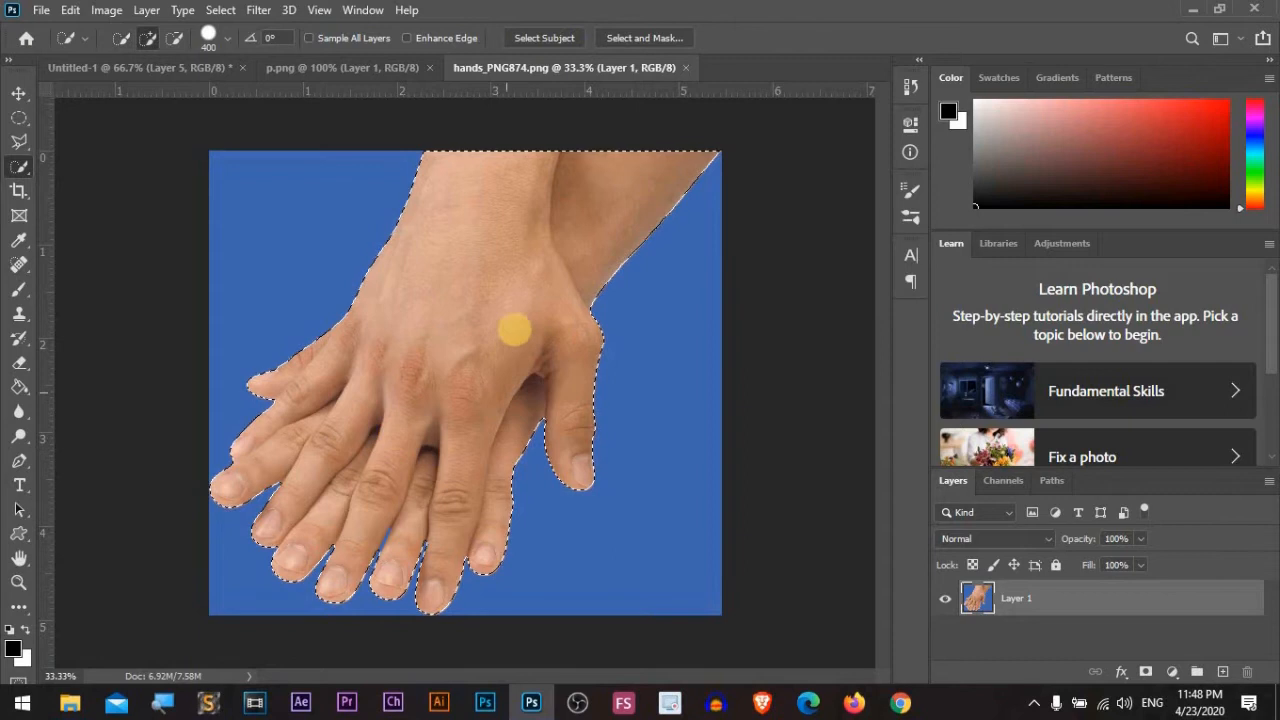
{"action": "mouse_move", "coordinate": [475, 346]}
{"action": "left_mouse_down"}
{"action": "mouse_move", "coordinate": [422, 470]}
{"action": "mouse_move", "coordinate": [417, 559]}
{"action": "mouse_move", "coordinate": [391, 567]}
{"action": "mouse_move", "coordinate": [387, 534]}
{"action": "left_mouse_up"}
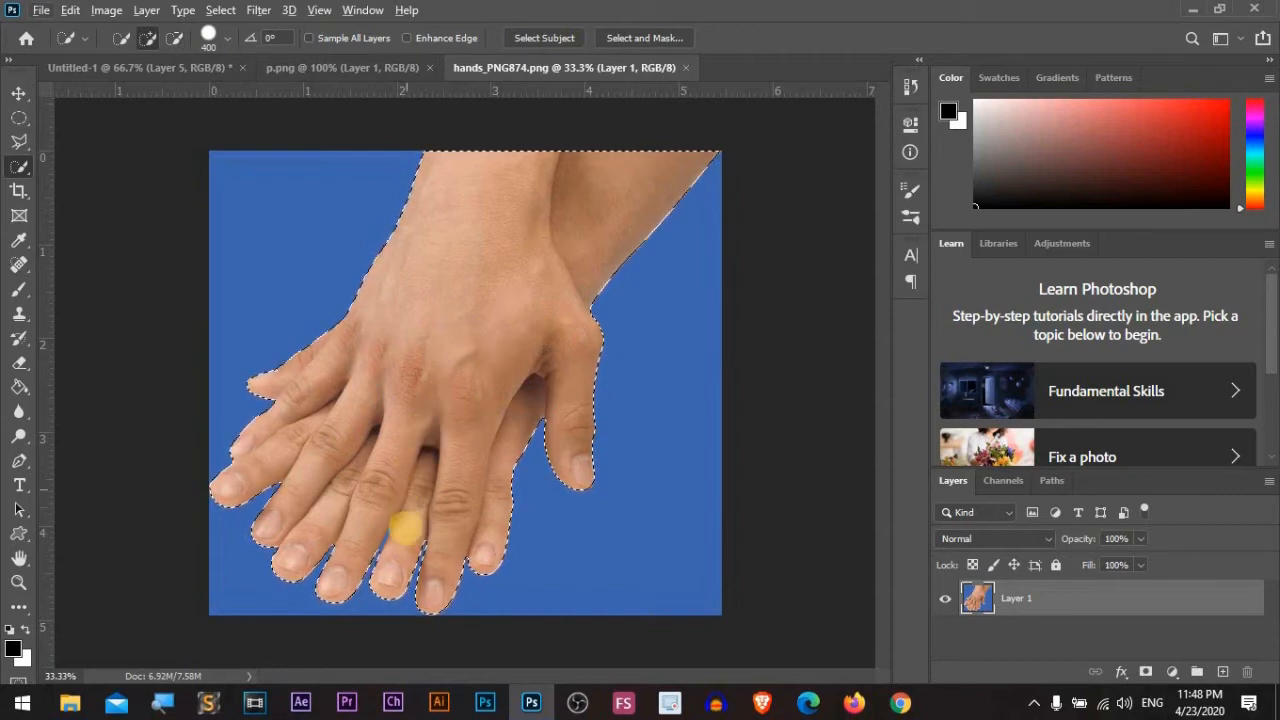
Step: Subtract the three middle fingers from the selection and add them back using the Quick Selection tool with the brush reduced to 90
{"action": "key", "text": "alt"}
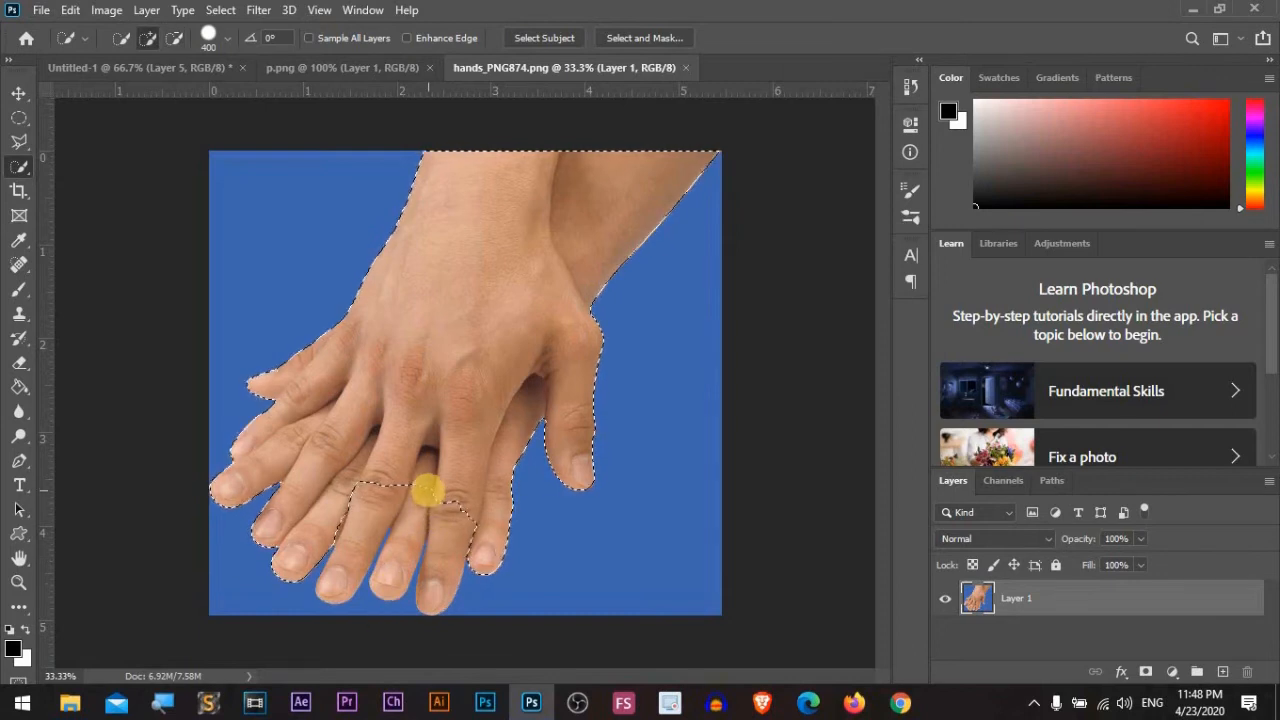
{"action": "key", "text": "bracketleft"}
{"action": "key", "text": "bracketleft"}
{"action": "key", "text": "bracketleft"}
{"action": "key", "text": "bracketleft"}
{"action": "key", "text": "bracketleft"}
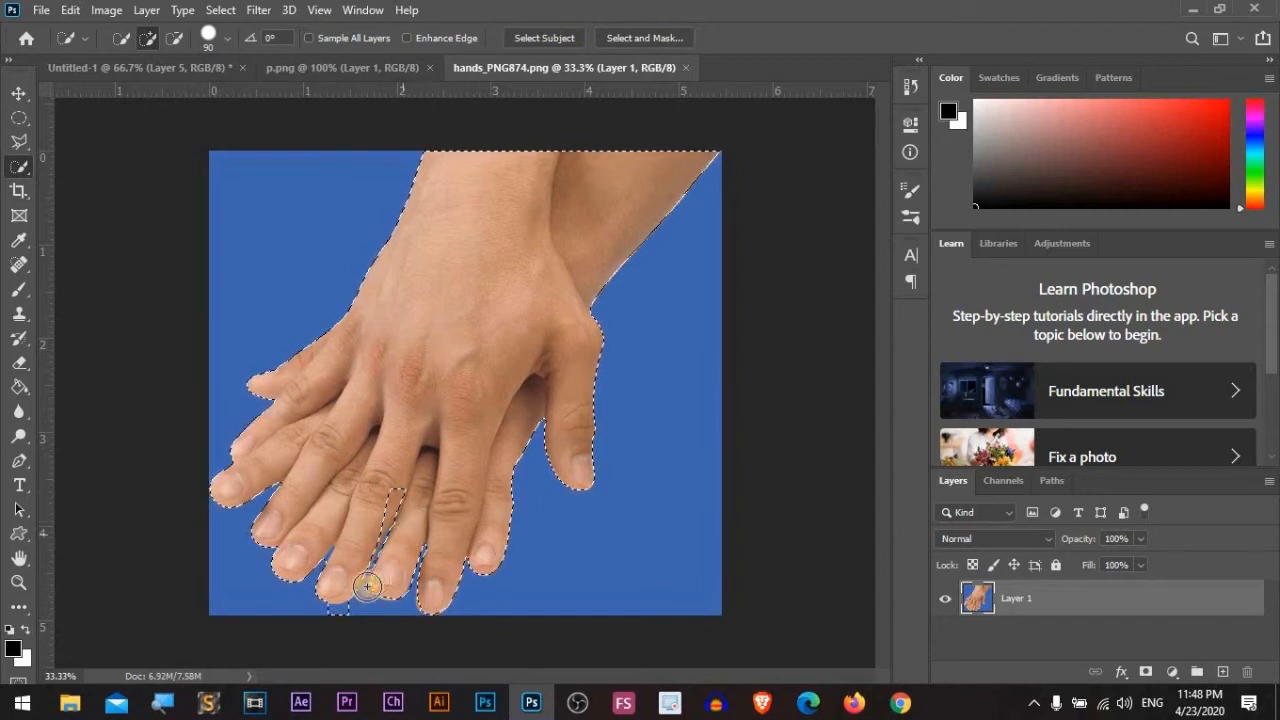
{"action": "mouse_move", "coordinate": [344, 565]}
{"action": "left_mouse_down"}
{"action": "mouse_move", "coordinate": [378, 488]}
{"action": "mouse_move", "coordinate": [378, 518]}
{"action": "mouse_move", "coordinate": [398, 487]}
{"action": "mouse_move", "coordinate": [371, 528]}
{"action": "left_mouse_up"}
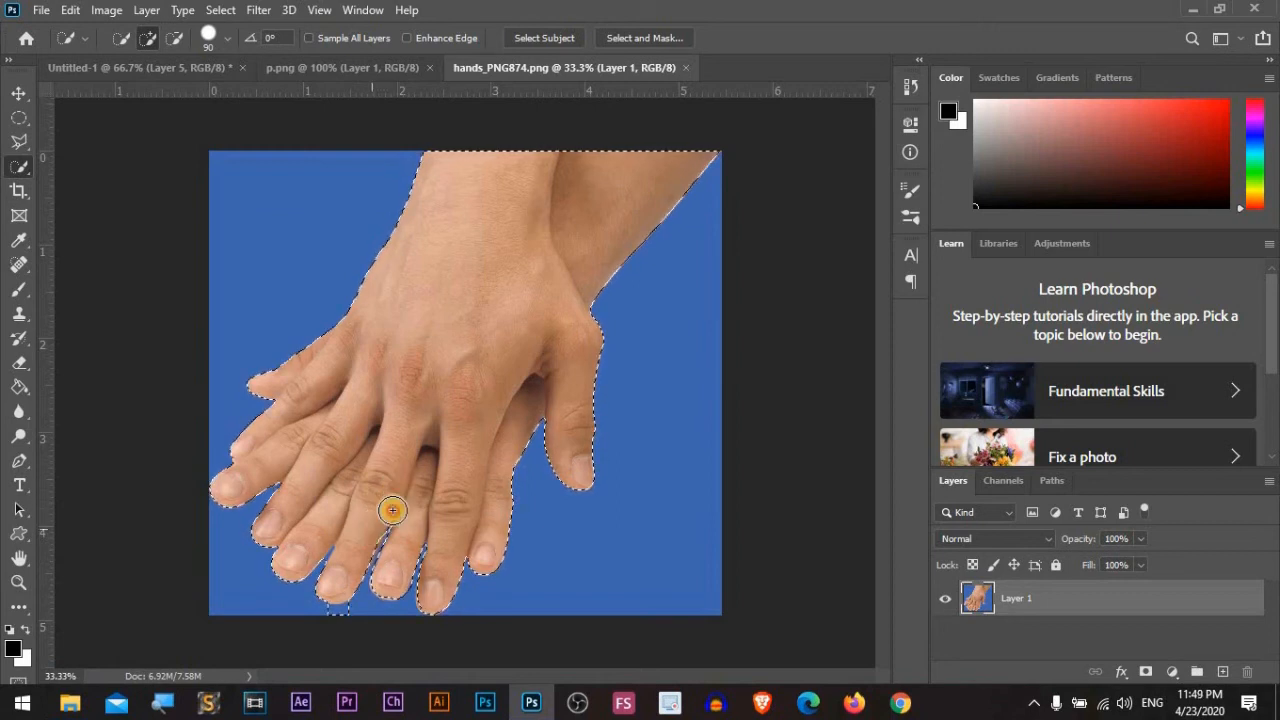
Step: Subtract the blue background between the middle fingers and below the fingertip, and add back the finger's missing edge
{"action": "mouse_move", "coordinate": [407, 485]}
{"action": "left_mouse_down"}
{"action": "mouse_move", "coordinate": [334, 631]}
{"action": "mouse_move", "coordinate": [342, 622]}
{"action": "left_mouse_up"}
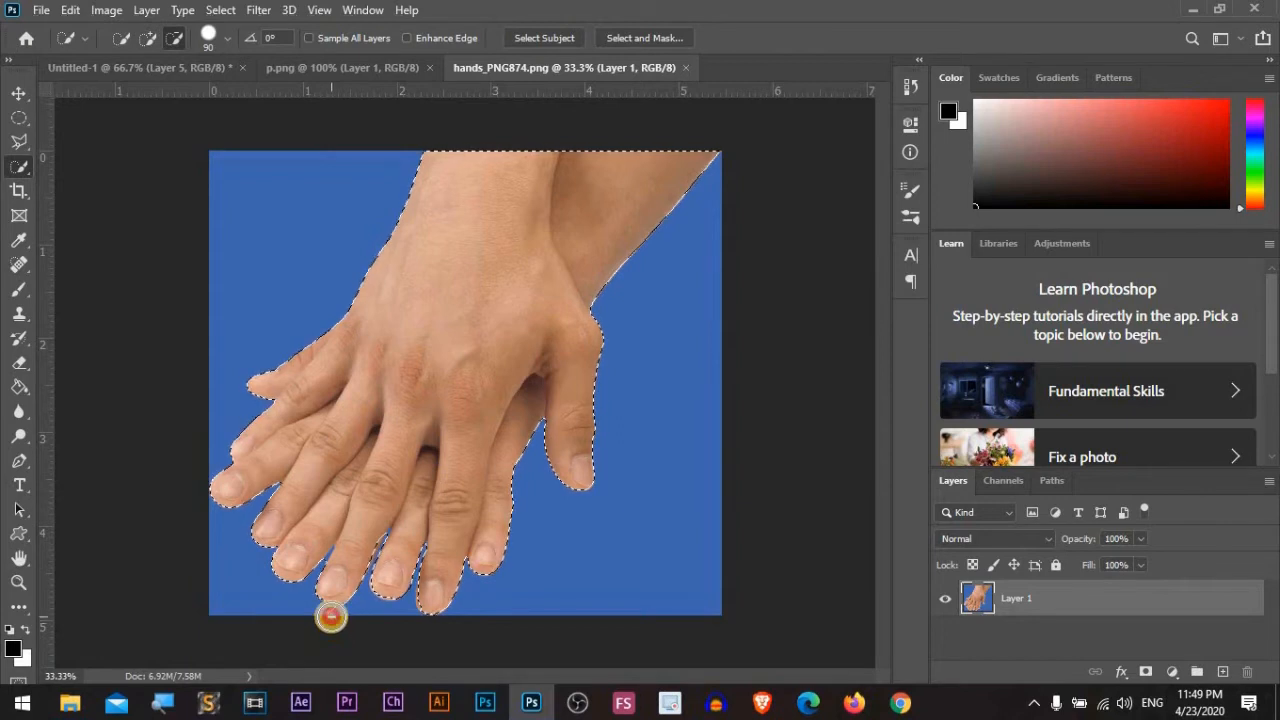
{"action": "left_click_drag", "start_coordinate": [383, 597], "coordinate": [375, 588]}
{"action": "mouse_move", "coordinate": [366, 520]}
{"action": "left_mouse_down"}
{"action": "mouse_move", "coordinate": [349, 571]}
{"action": "mouse_move", "coordinate": [337, 562]}
{"action": "left_mouse_up"}
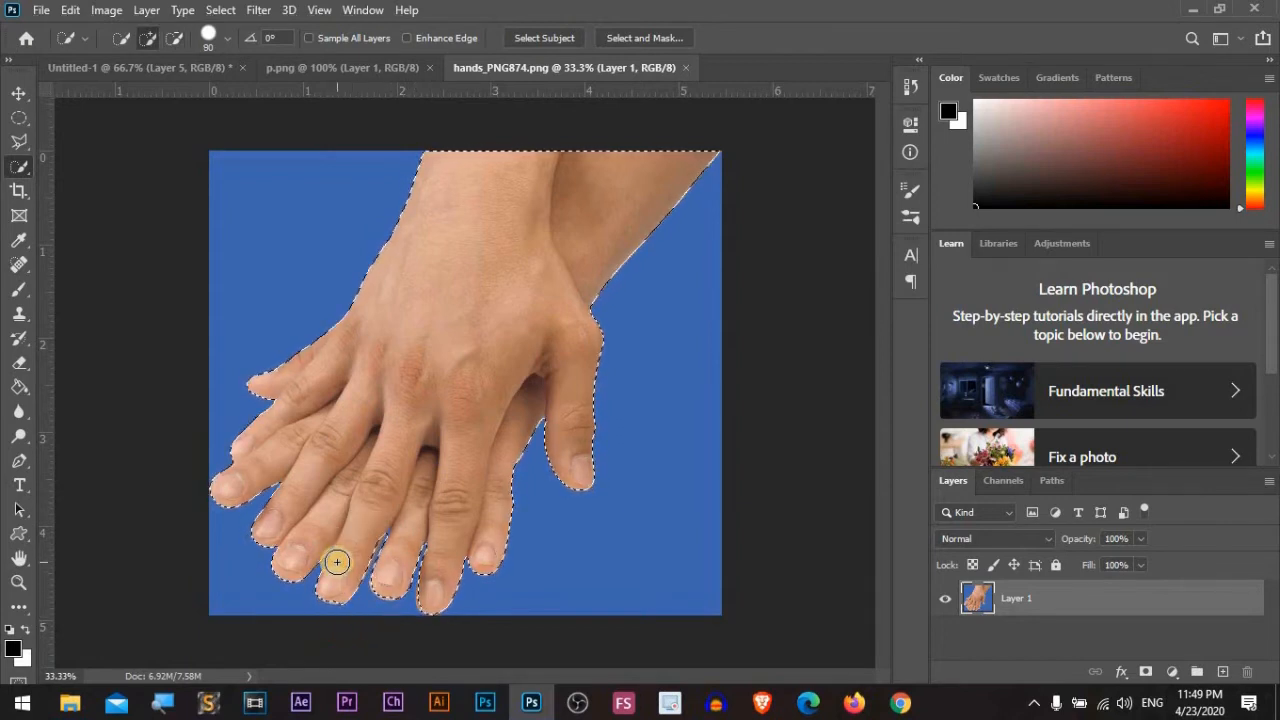
Step: Set the Quick Selection brush size to 21 px and subtract the leftover blue slivers between the fingers
{"action": "key", "text": "bracketleft"}
{"action": "key", "text": "bracketleft"}
{"action": "key", "text": "bracketleft"}
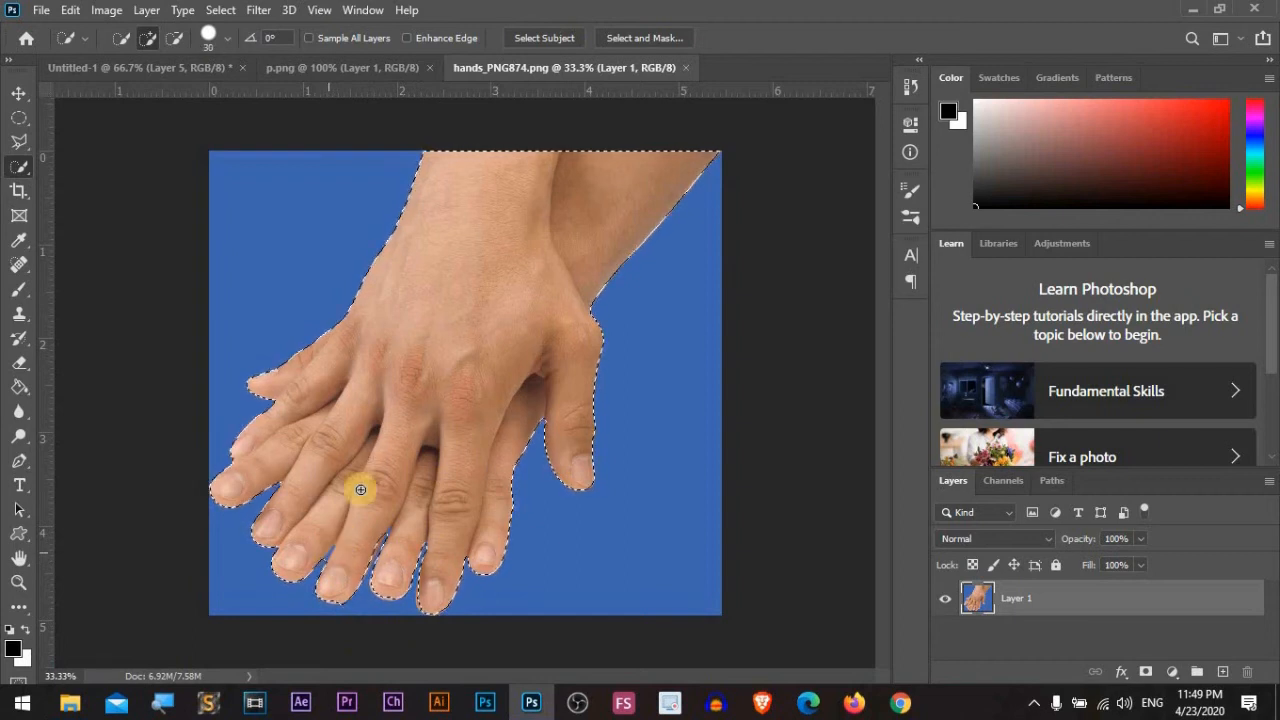
{"action": "right_click", "coordinate": [386, 399]}
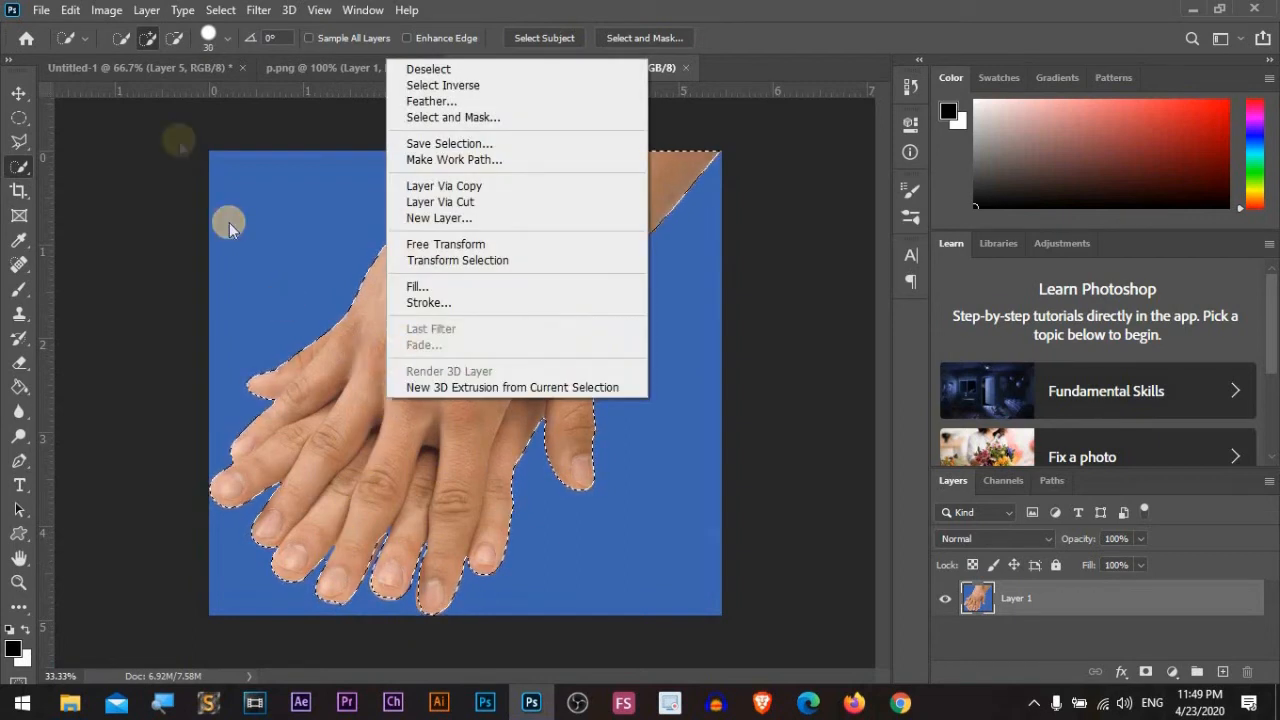
{"action": "left_click", "coordinate": [227, 38]}
{"action": "left_click", "coordinate": [227, 38]}
{"action": "left_click_drag", "start_coordinate": [148, 92], "coordinate": [140, 95]}
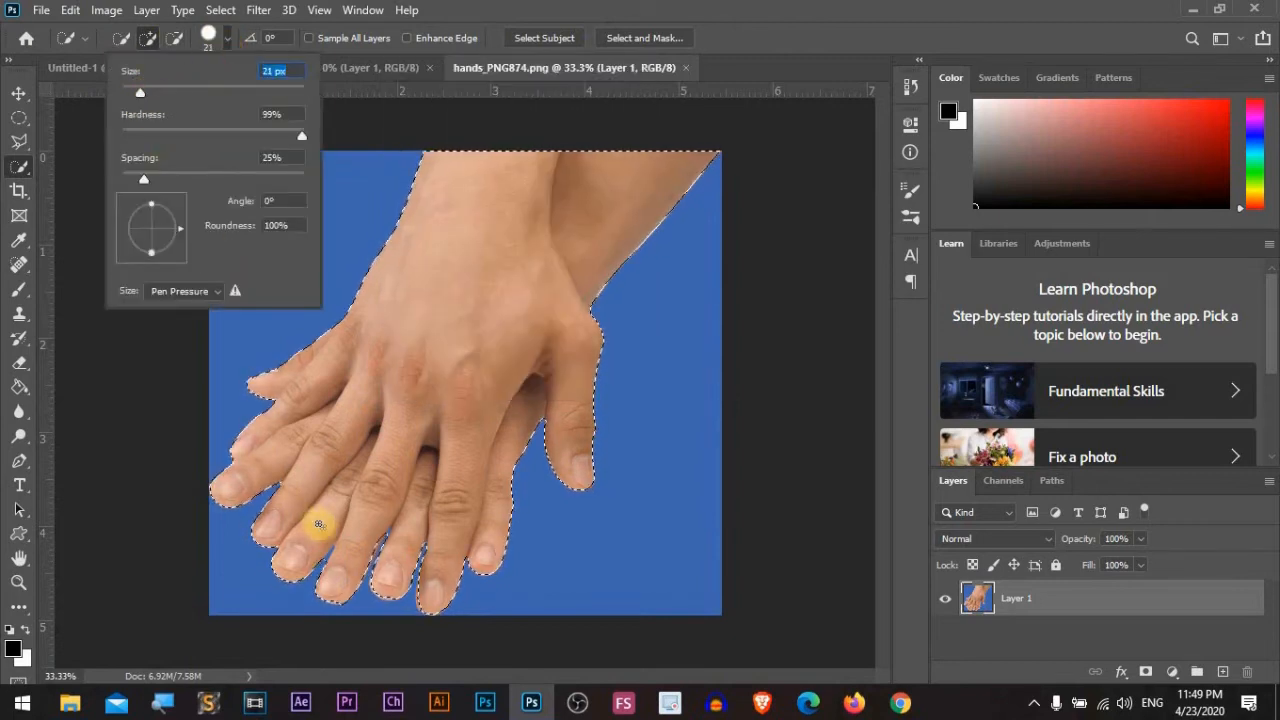
{"action": "key", "text": "alt"}
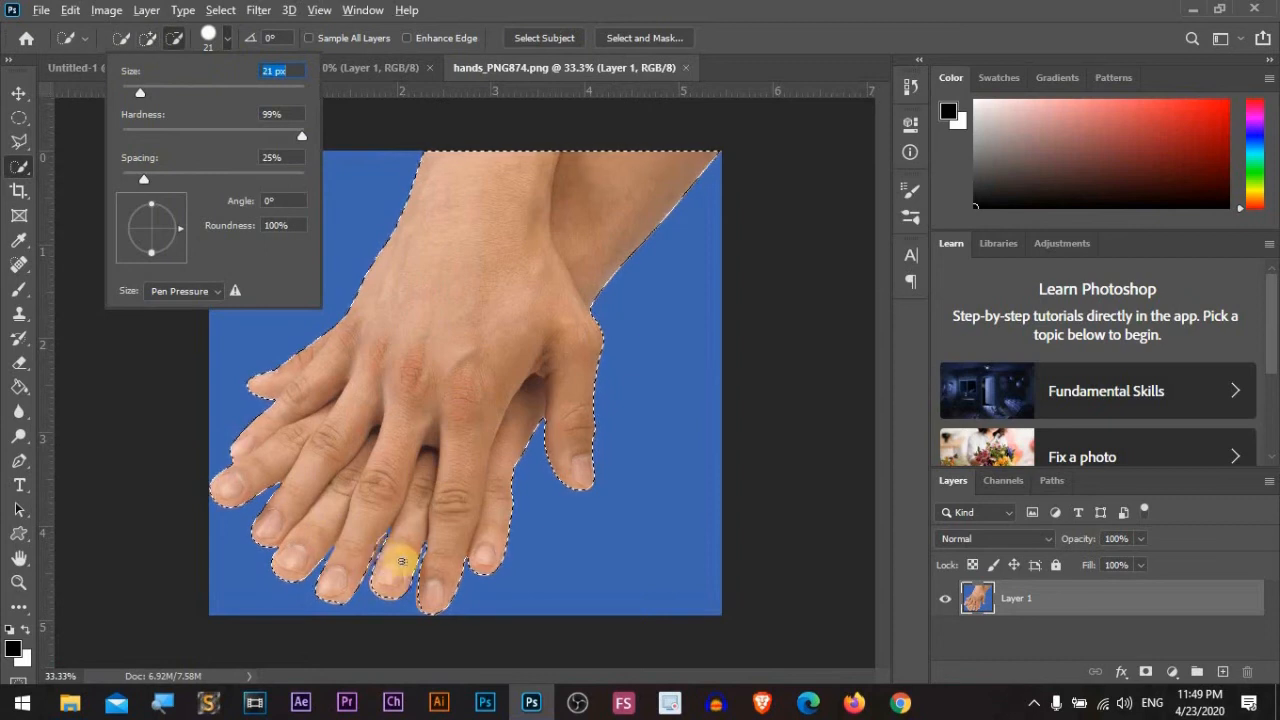
{"action": "left_click", "coordinate": [330, 558]}
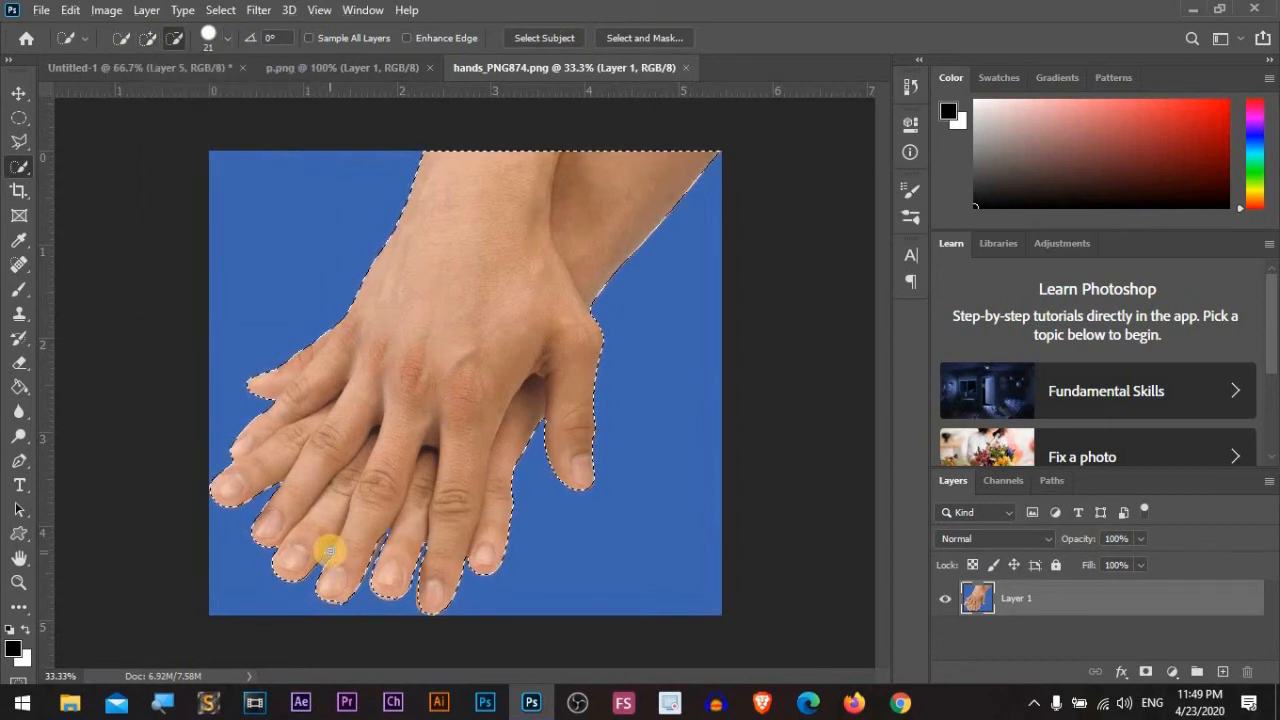
{"action": "mouse_move", "coordinate": [409, 543]}
{"action": "left_mouse_down"}
{"action": "mouse_move", "coordinate": [430, 485]}
{"action": "mouse_move", "coordinate": [442, 526]}
{"action": "mouse_move", "coordinate": [462, 491]}
{"action": "mouse_move", "coordinate": [541, 435]}
{"action": "mouse_move", "coordinate": [502, 477]}
{"action": "mouse_move", "coordinate": [416, 399]}
{"action": "mouse_move", "coordinate": [430, 436]}
{"action": "mouse_move", "coordinate": [481, 423]}
{"action": "left_mouse_up"}
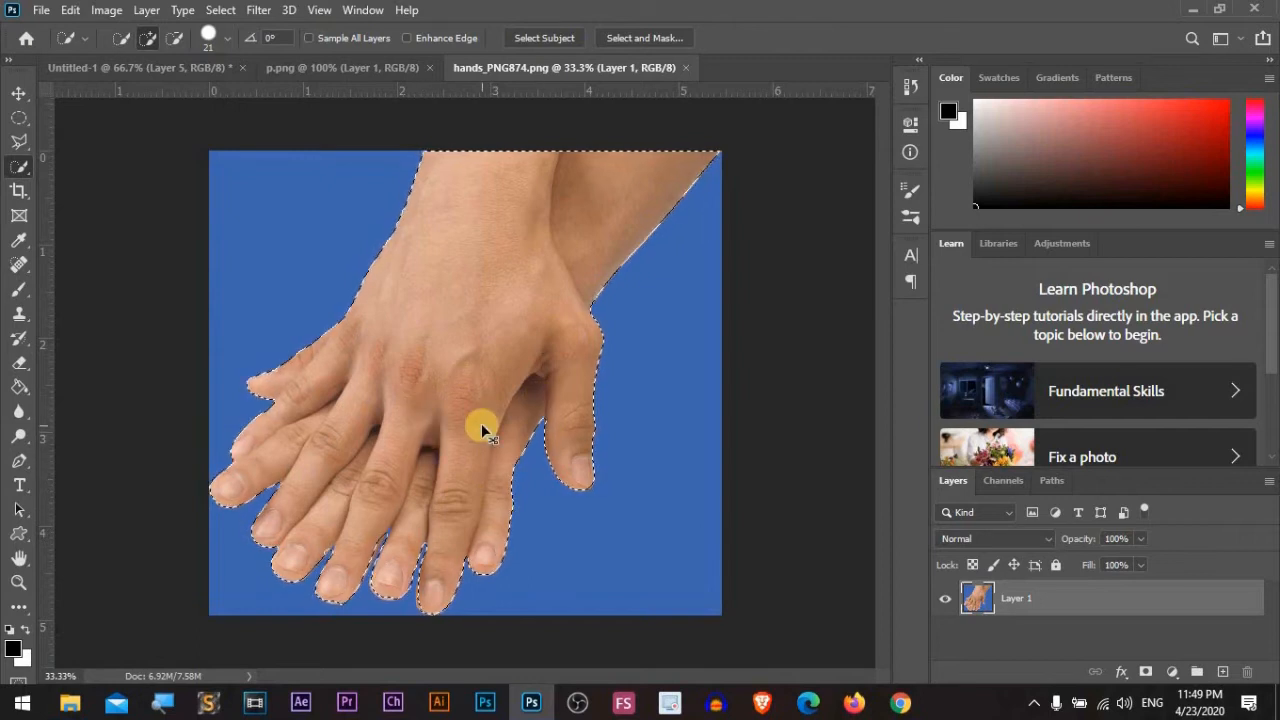
Step: Clear the current selection and select the hands' skin tones with the Magic Wand tool at tolerance 32 in Add to selection mode
{"action": "key", "text": "ctrl+d"}
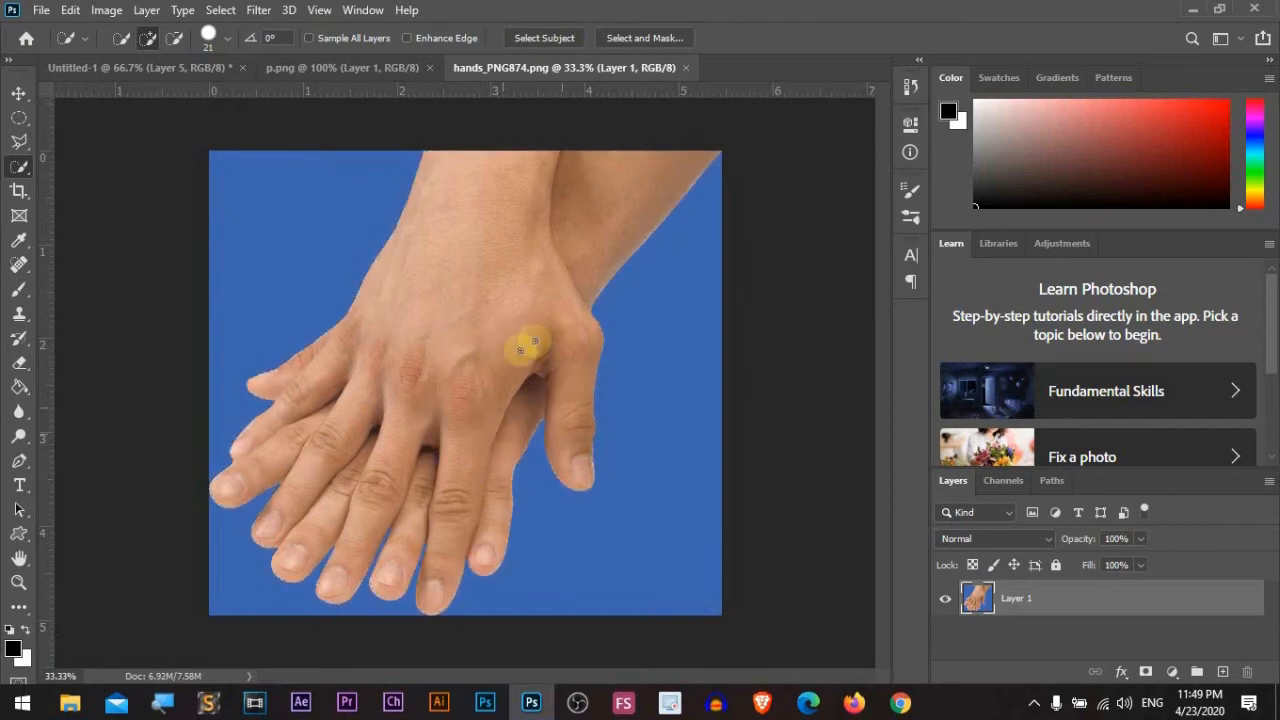
{"action": "left_click", "coordinate": [12, 166]}
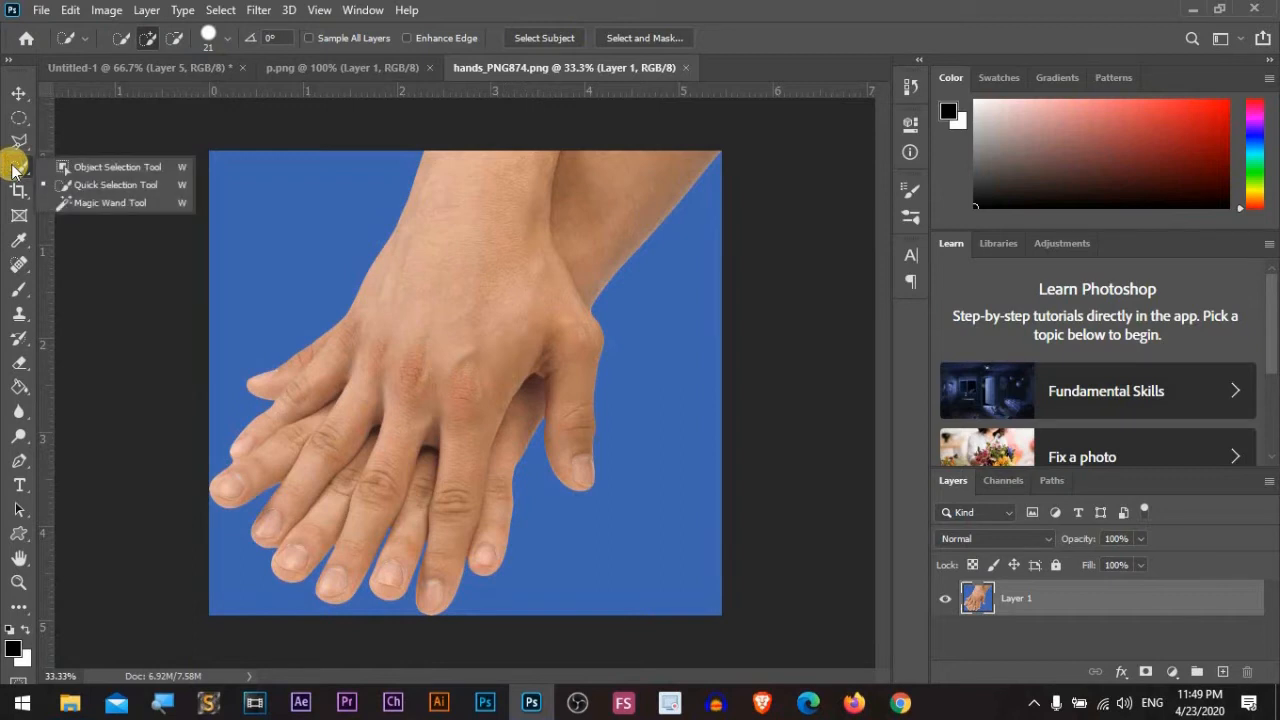
{"action": "left_click", "coordinate": [171, 201]}
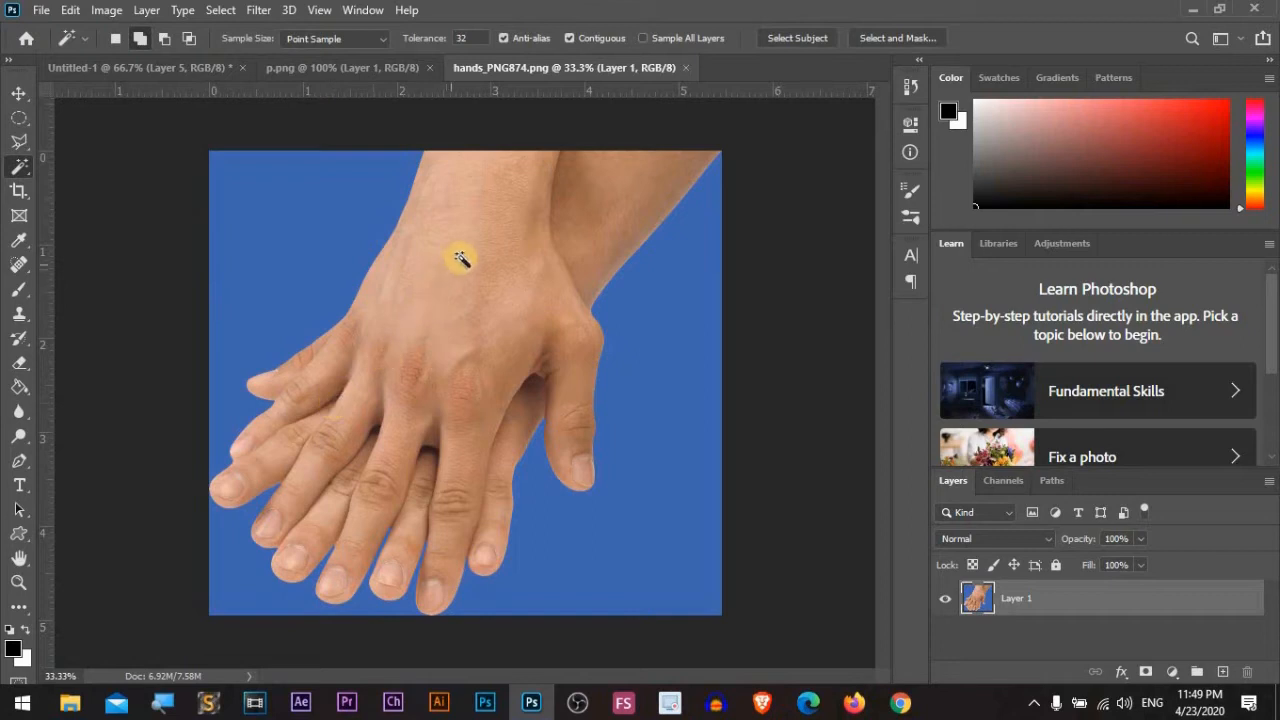
{"action": "left_click", "coordinate": [468, 288]}
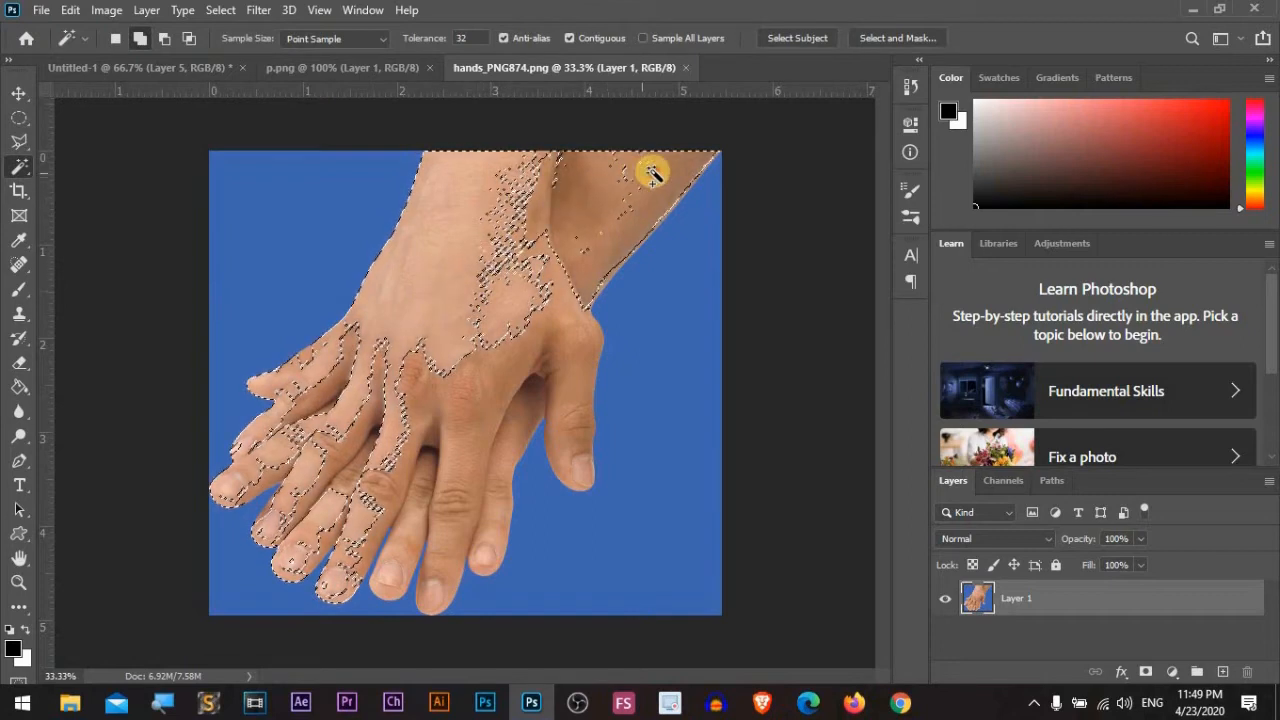
{"action": "left_click", "coordinate": [497, 177]}
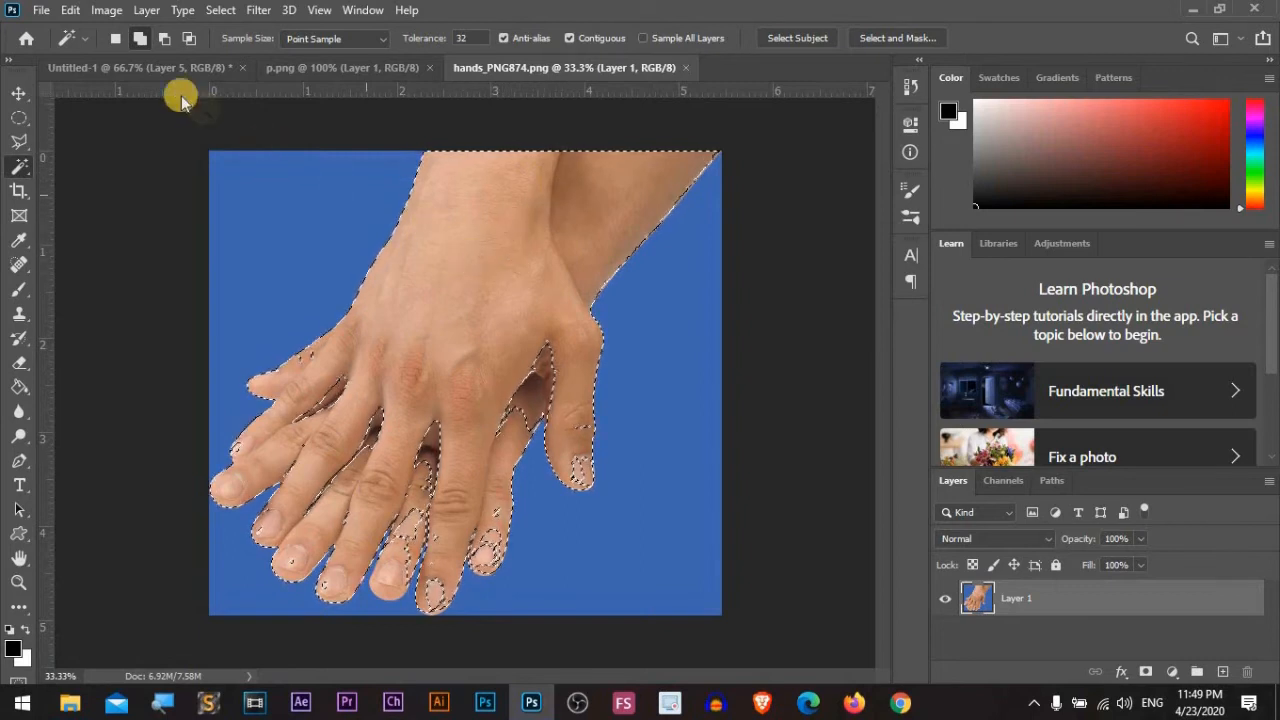
{"action": "left_click", "coordinate": [140, 38]}
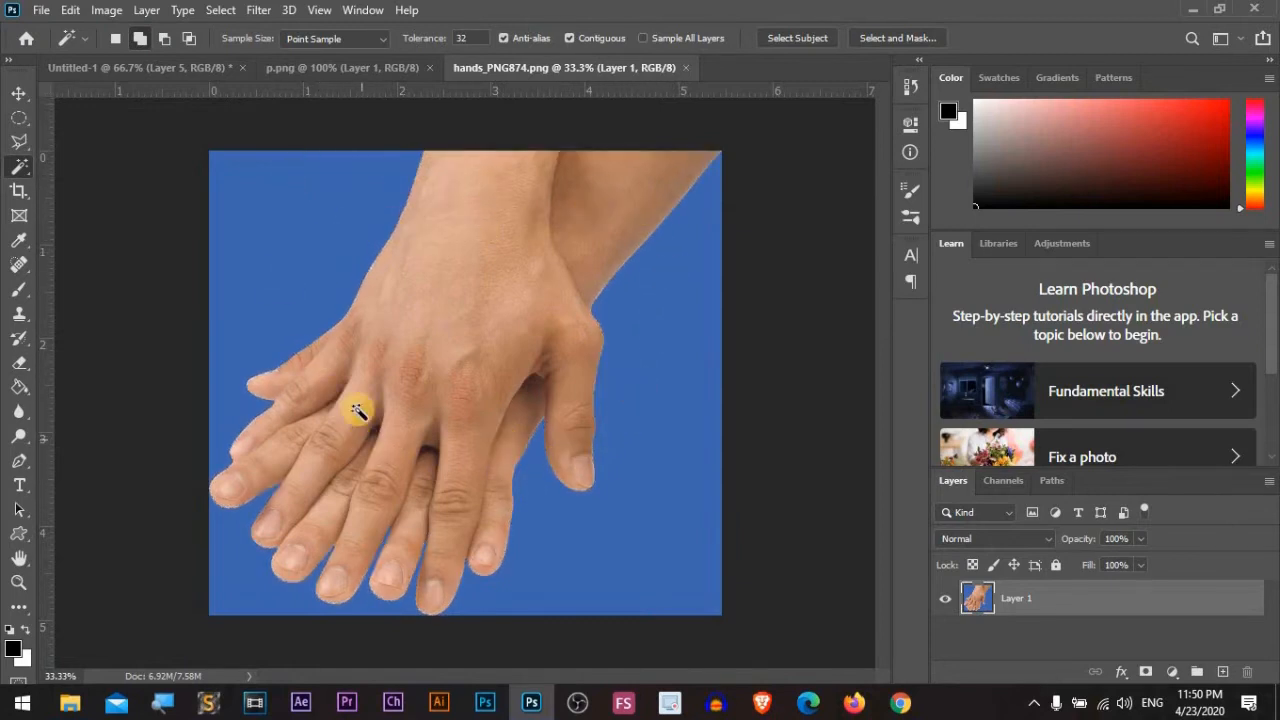
Step: Select all blue background areas around the hands with the Magic Wand, and inverse the selection so the hands are selected
{"action": "left_click", "coordinate": [296, 238]}
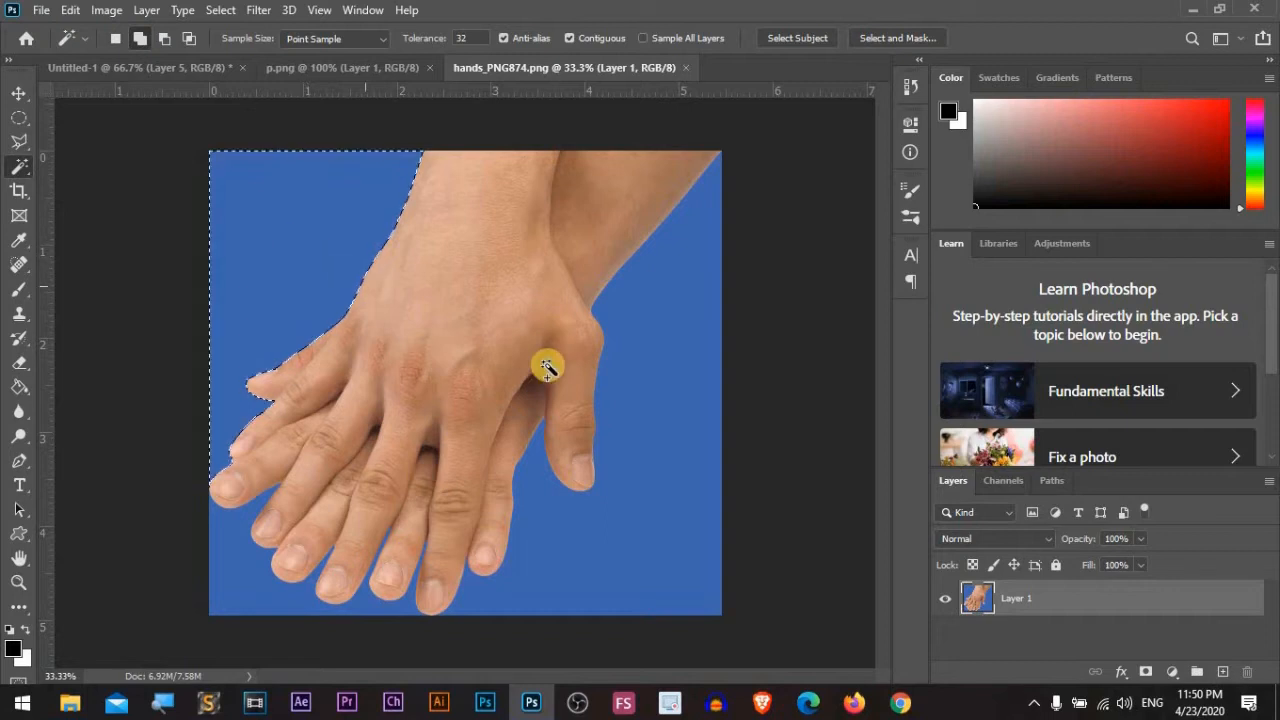
{"action": "left_click", "coordinate": [666, 380], "text": "shift"}
{"action": "left_click", "coordinate": [254, 598], "text": "shift"}
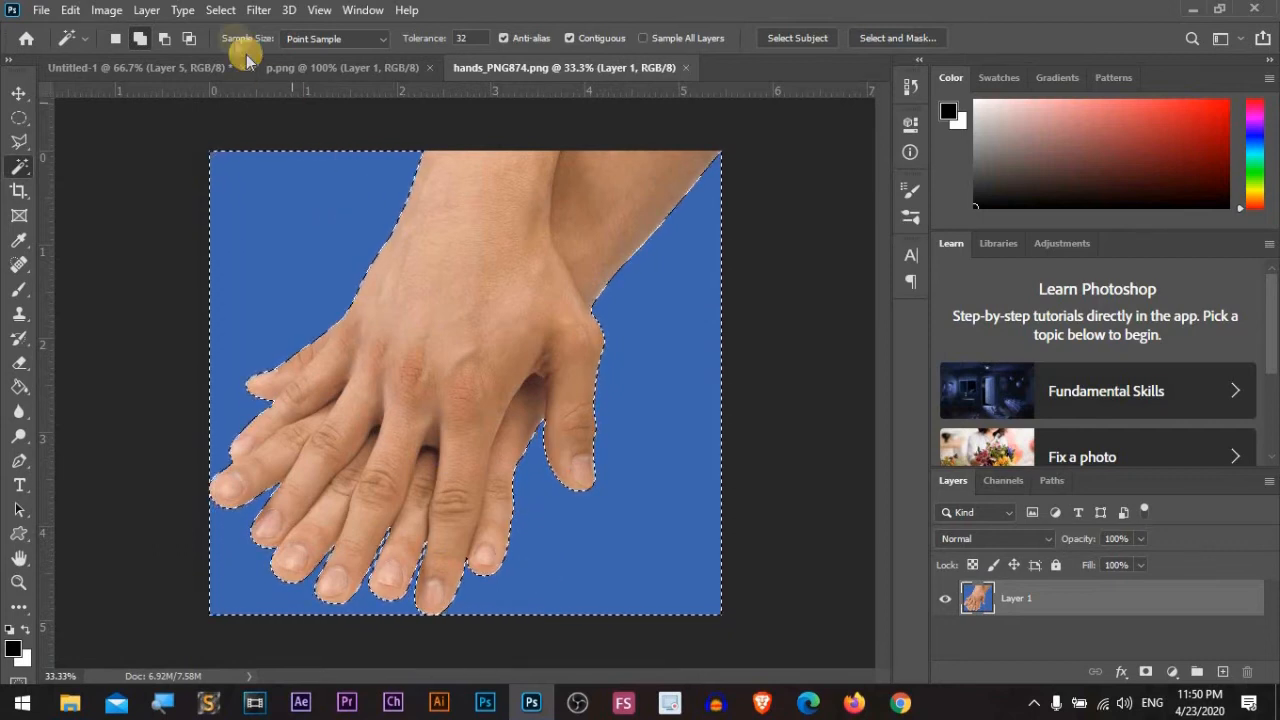
{"action": "left_click", "coordinate": [218, 10]}
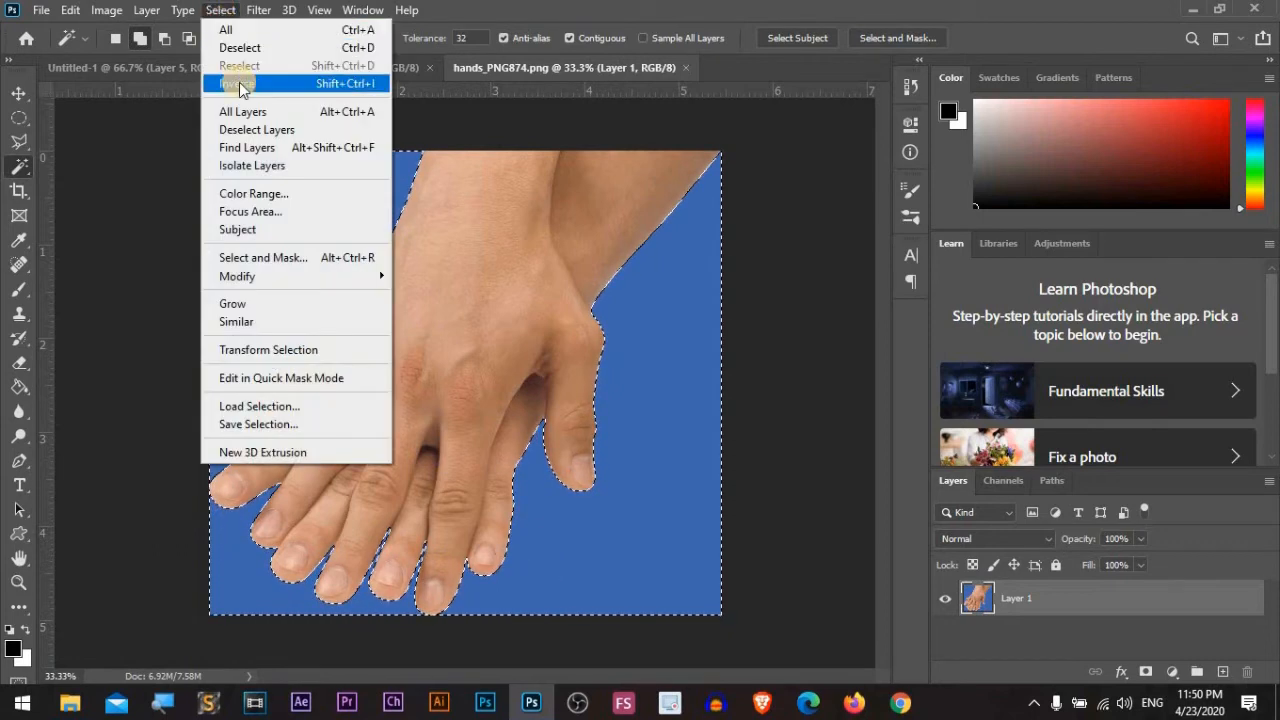
{"action": "left_click", "coordinate": [238, 84]}
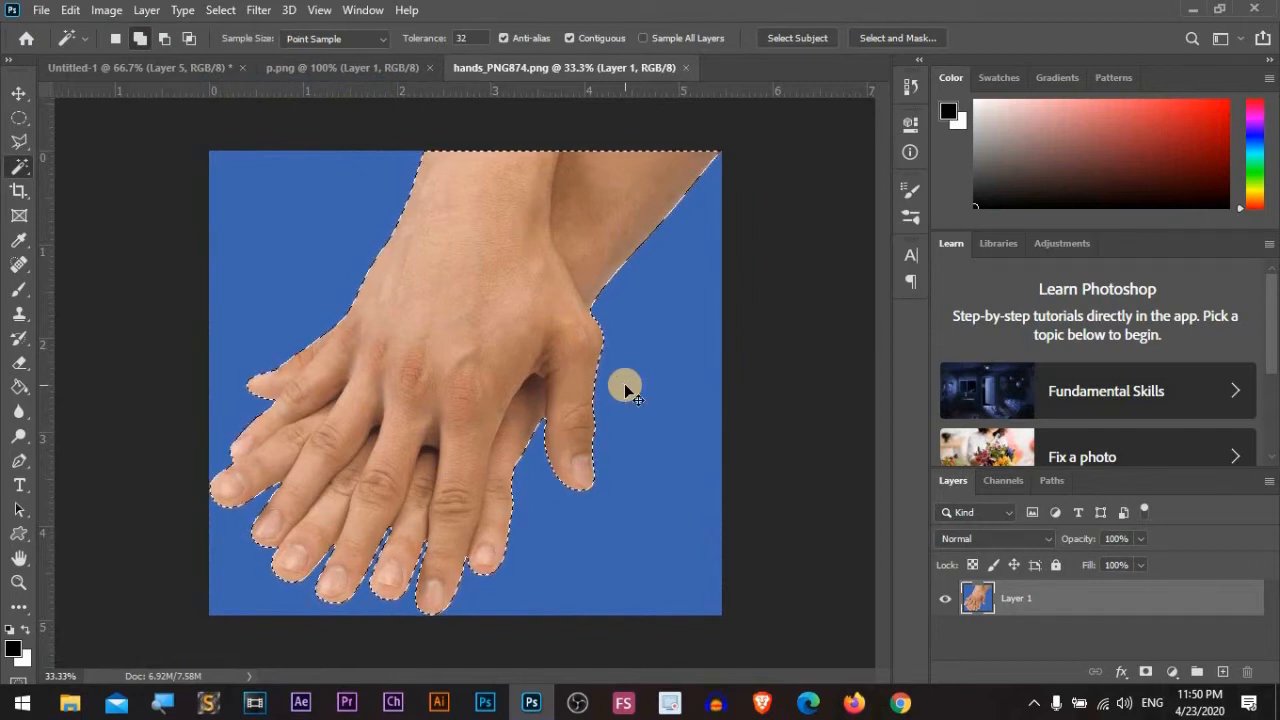
Step: Inverse the selection to the blue background and back to the hands, and deselect everything
{"action": "left_click", "coordinate": [624, 385]}
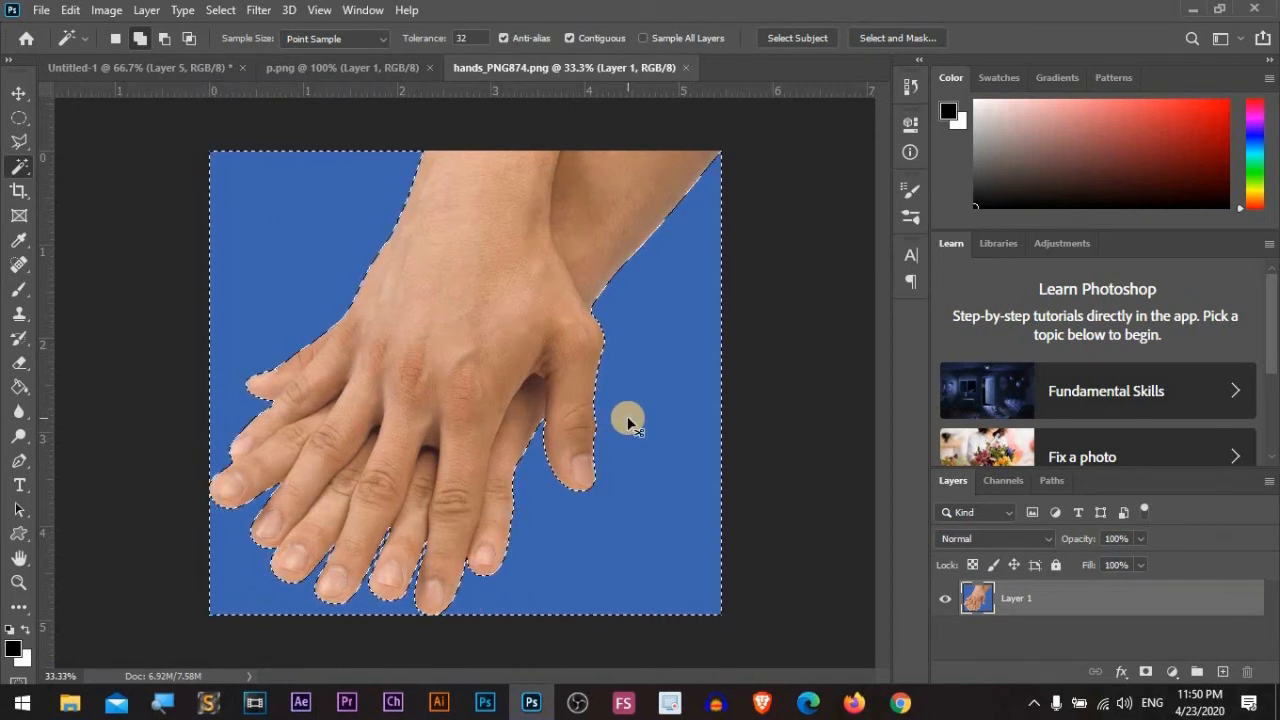
{"action": "left_click", "coordinate": [629, 423], "text": "alt"}
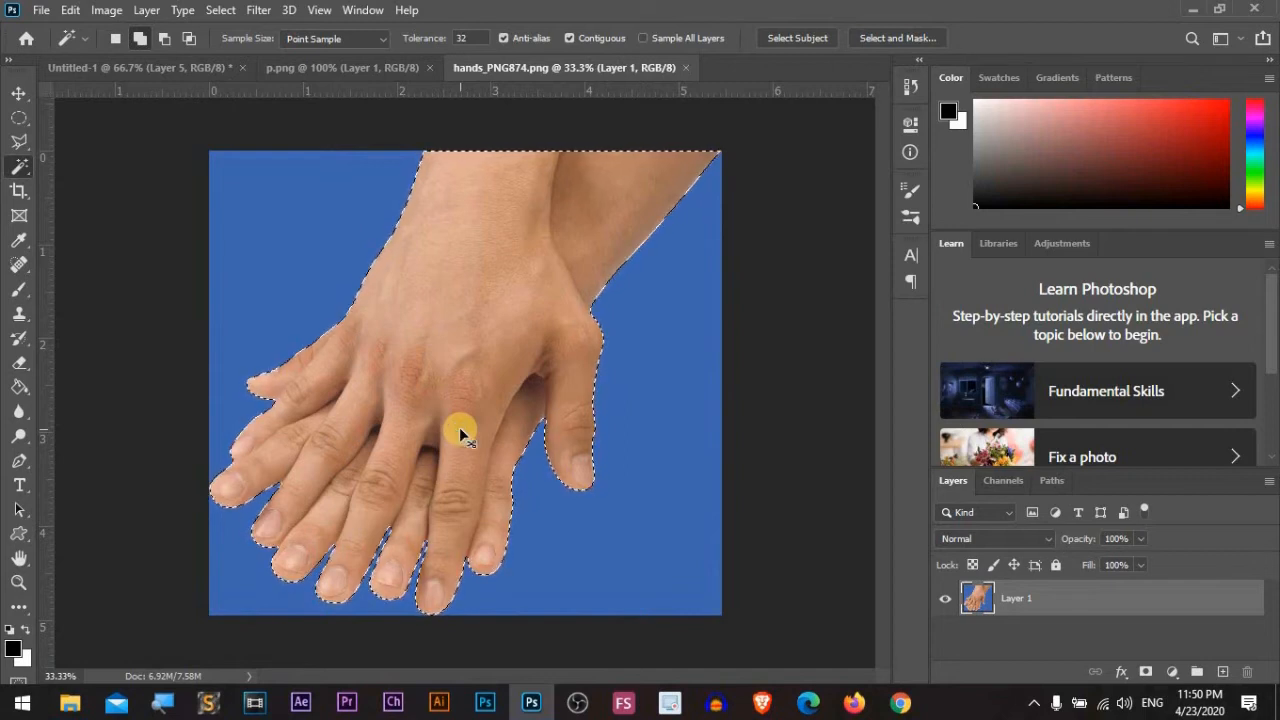
{"action": "key", "text": "ctrl+d"}
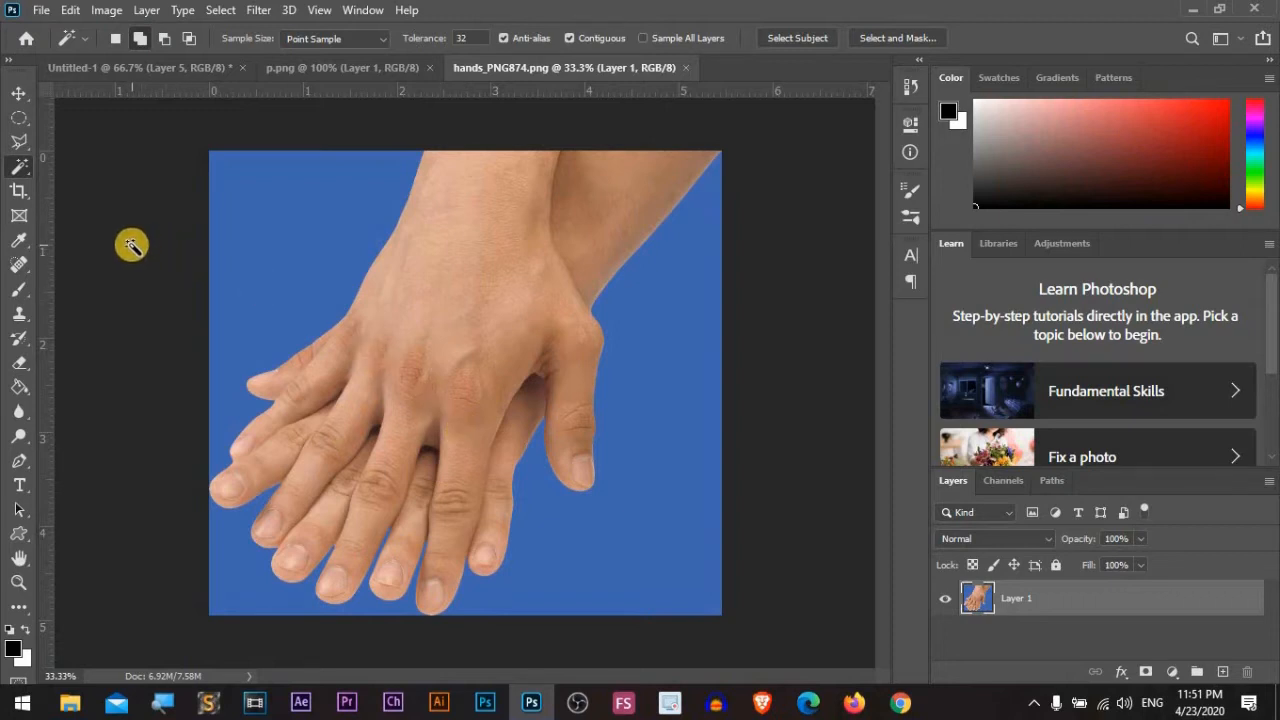
Step: Crop the photo to an area about 1.75 in wide around the lower fingertips, and undo the crop
{"action": "left_click", "coordinate": [18, 191]}
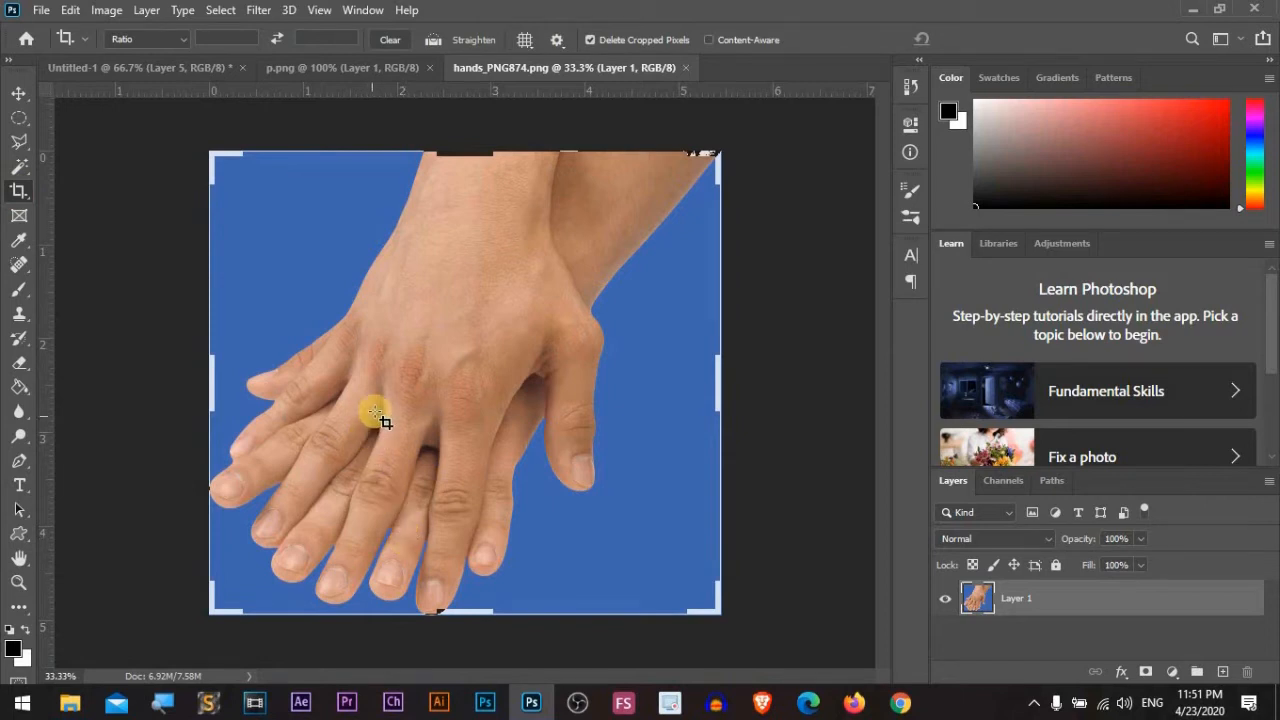
{"action": "left_click_drag", "start_coordinate": [214, 383], "coordinate": [306, 375]}
{"action": "left_click_drag", "start_coordinate": [643, 388], "coordinate": [545, 375]}
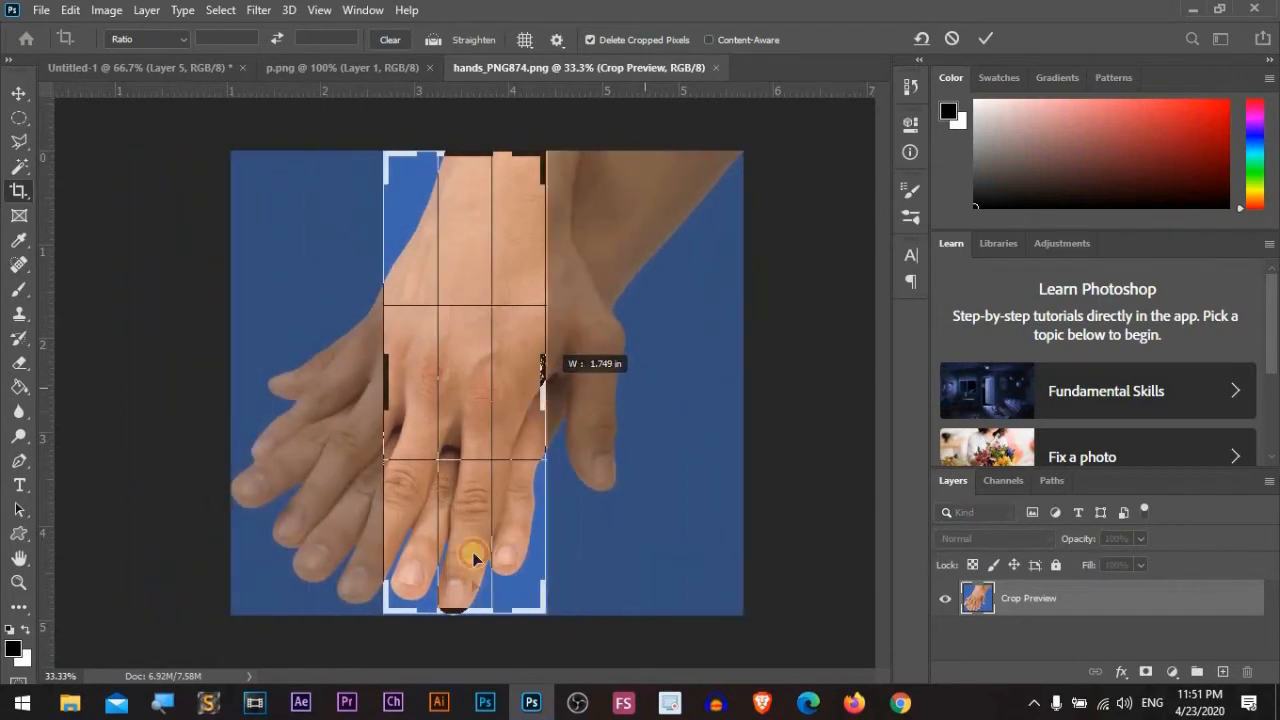
{"action": "left_click_drag", "start_coordinate": [461, 162], "coordinate": [445, 373]}
{"action": "key", "text": "Return"}
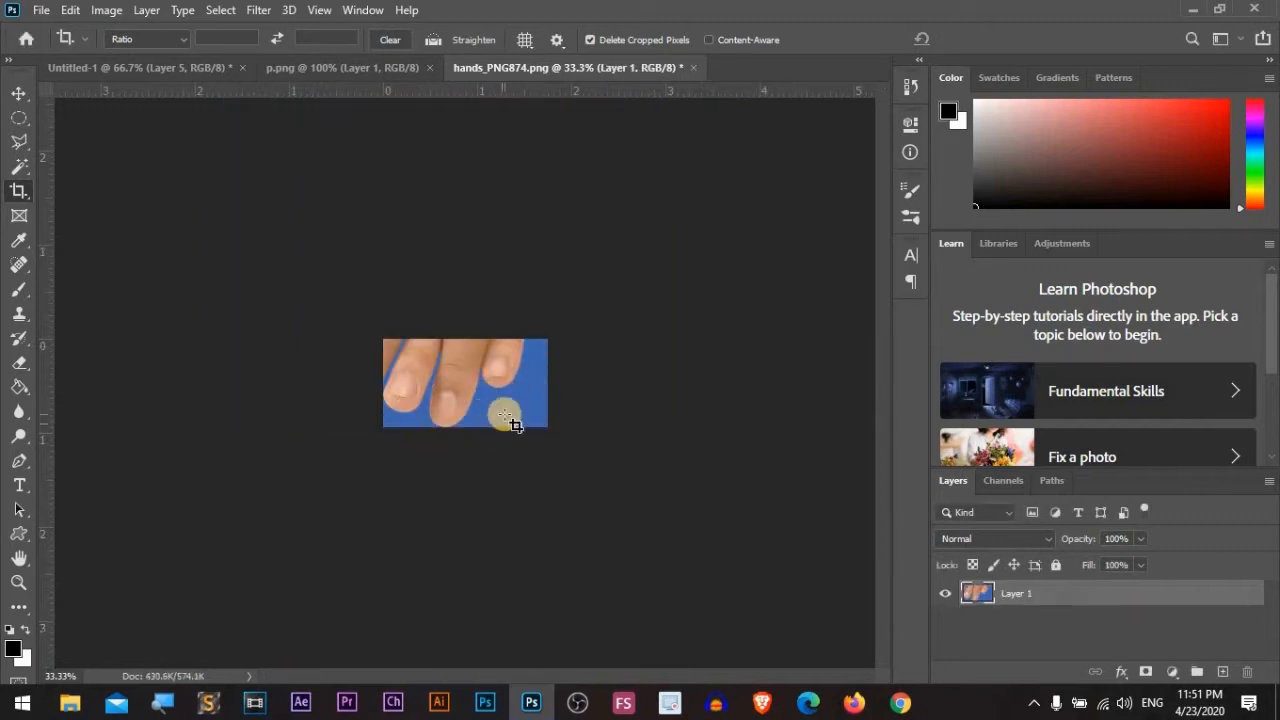
{"action": "key", "text": "ctrl+z"}
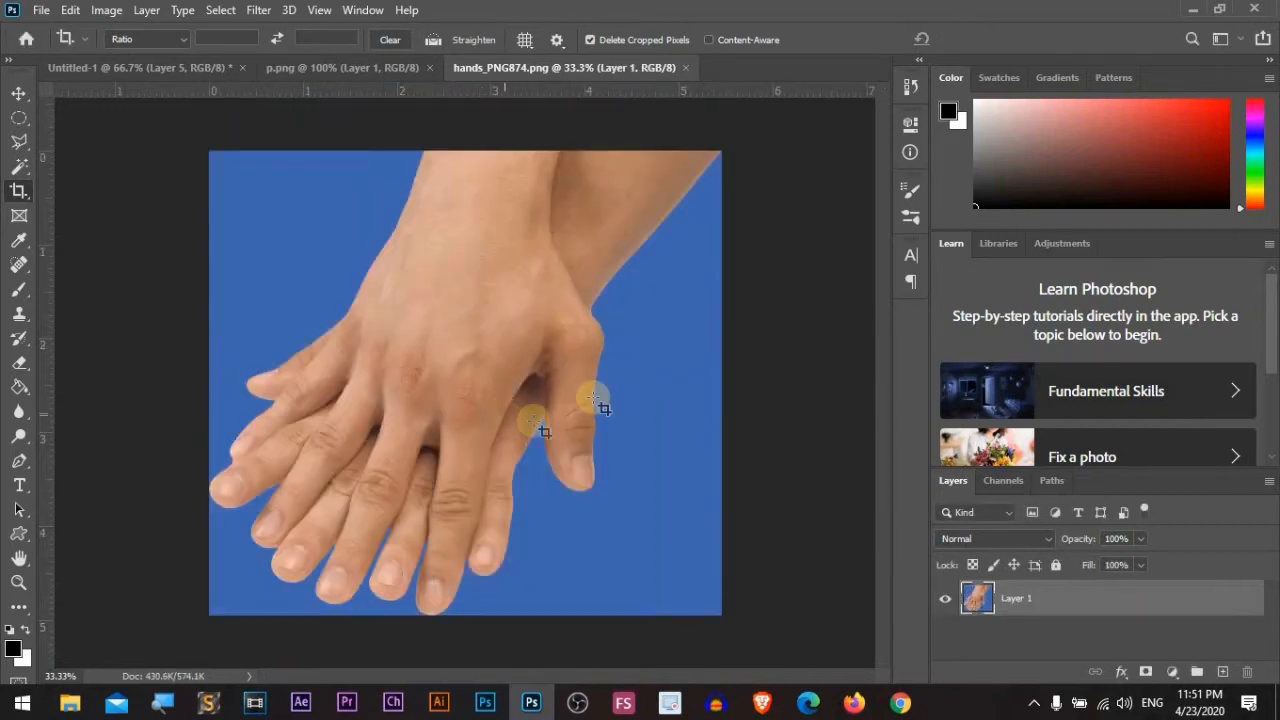
Step: Extend the canvas beyond the hands photo on all four sides with the Crop tool, and undo the extension
{"action": "left_click", "coordinate": [19, 191]}
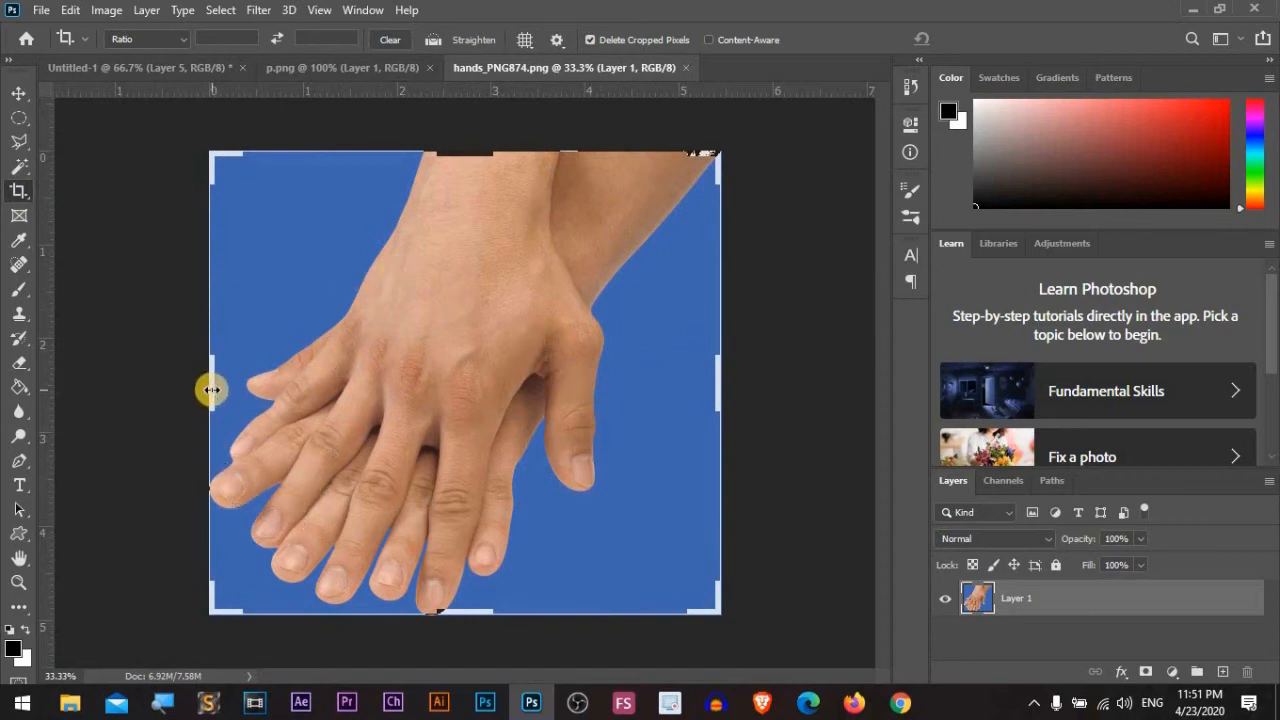
{"action": "left_click_drag", "start_coordinate": [212, 389], "coordinate": [140, 414]}
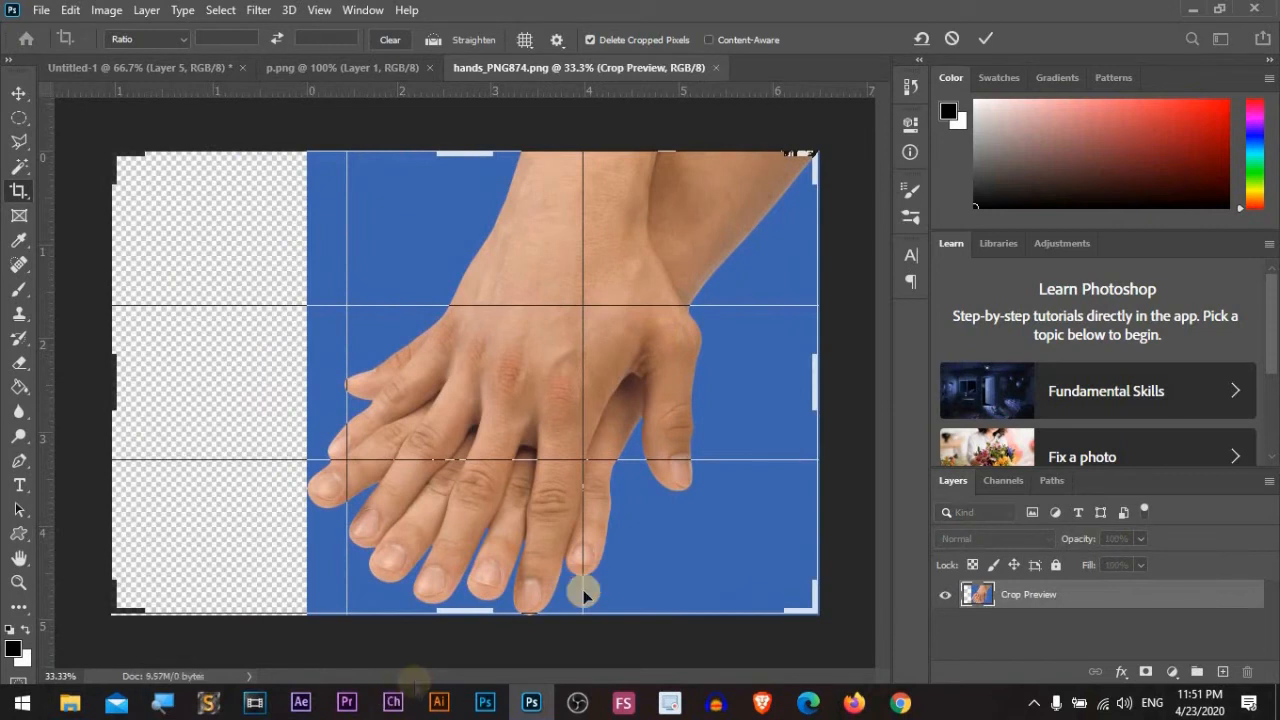
{"action": "left_click_drag", "start_coordinate": [815, 385], "coordinate": [859, 421]}
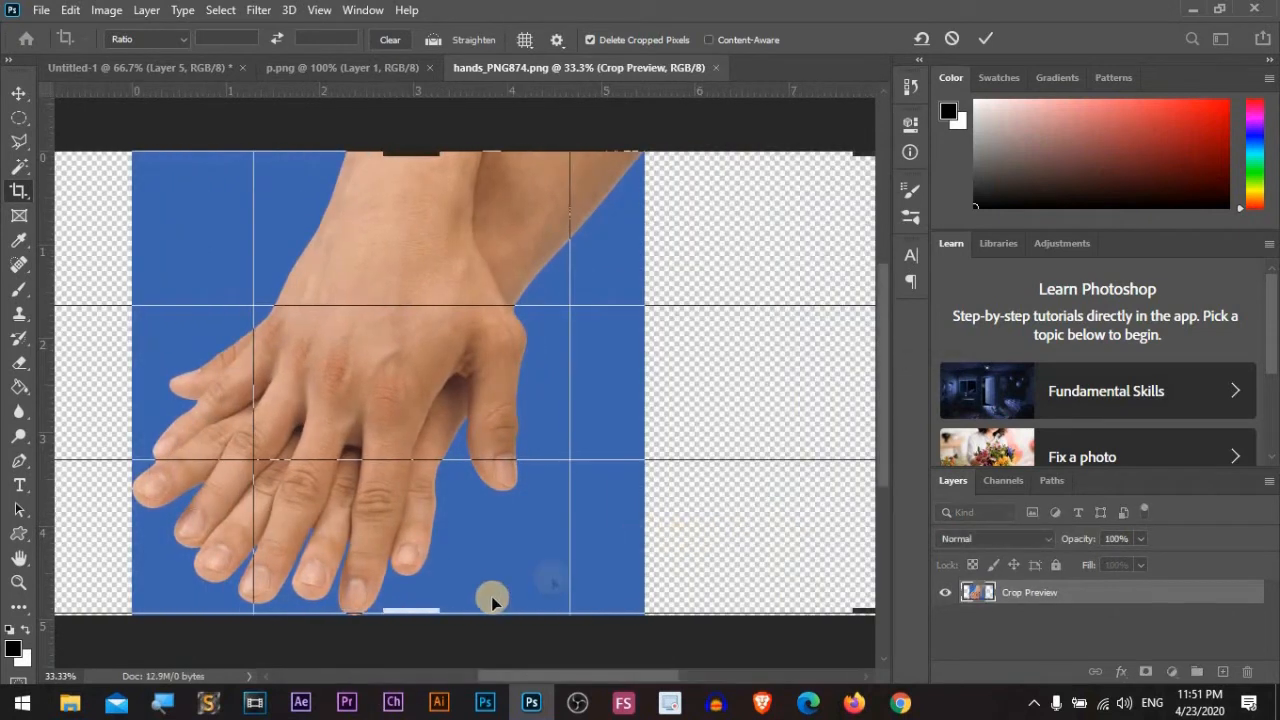
{"action": "left_click_drag", "start_coordinate": [419, 654], "coordinate": [419, 662]}
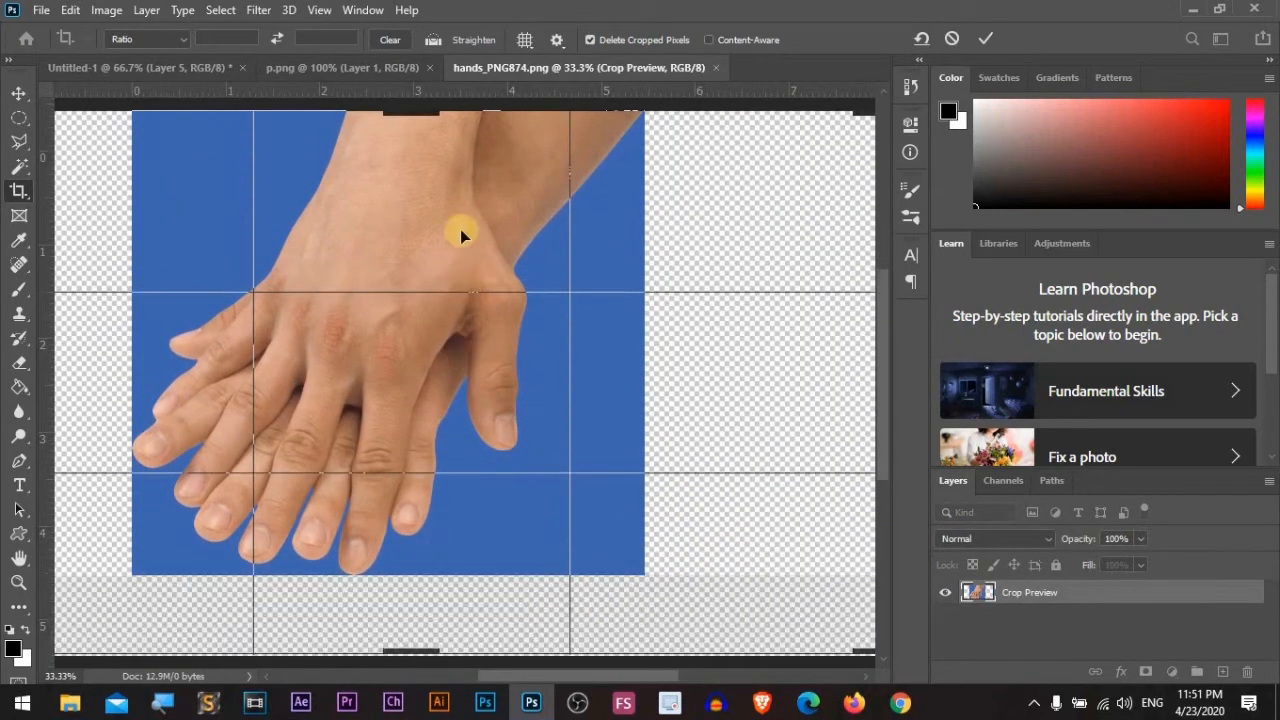
{"action": "left_click_drag", "start_coordinate": [420, 120], "coordinate": [421, 88]}
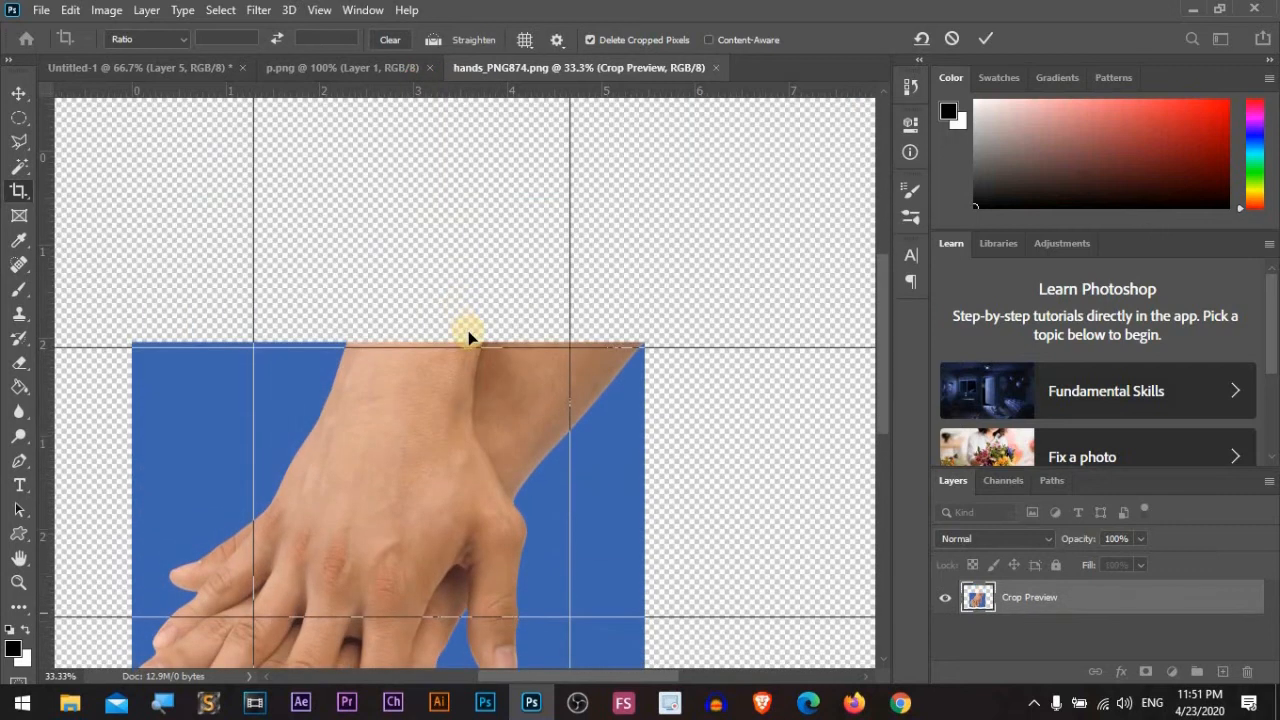
{"action": "key", "text": "Return"}
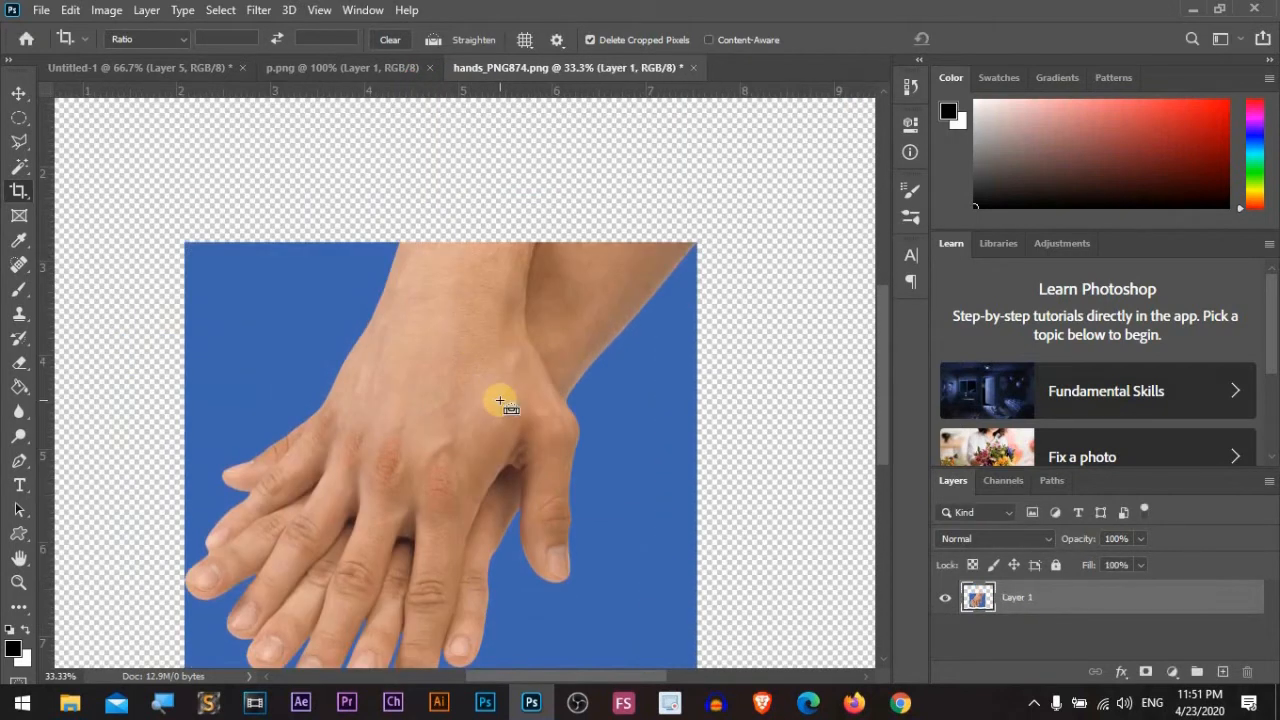
{"action": "scroll", "coordinate": [500, 400], "scroll_direction": "down", "scroll_amount": 3}
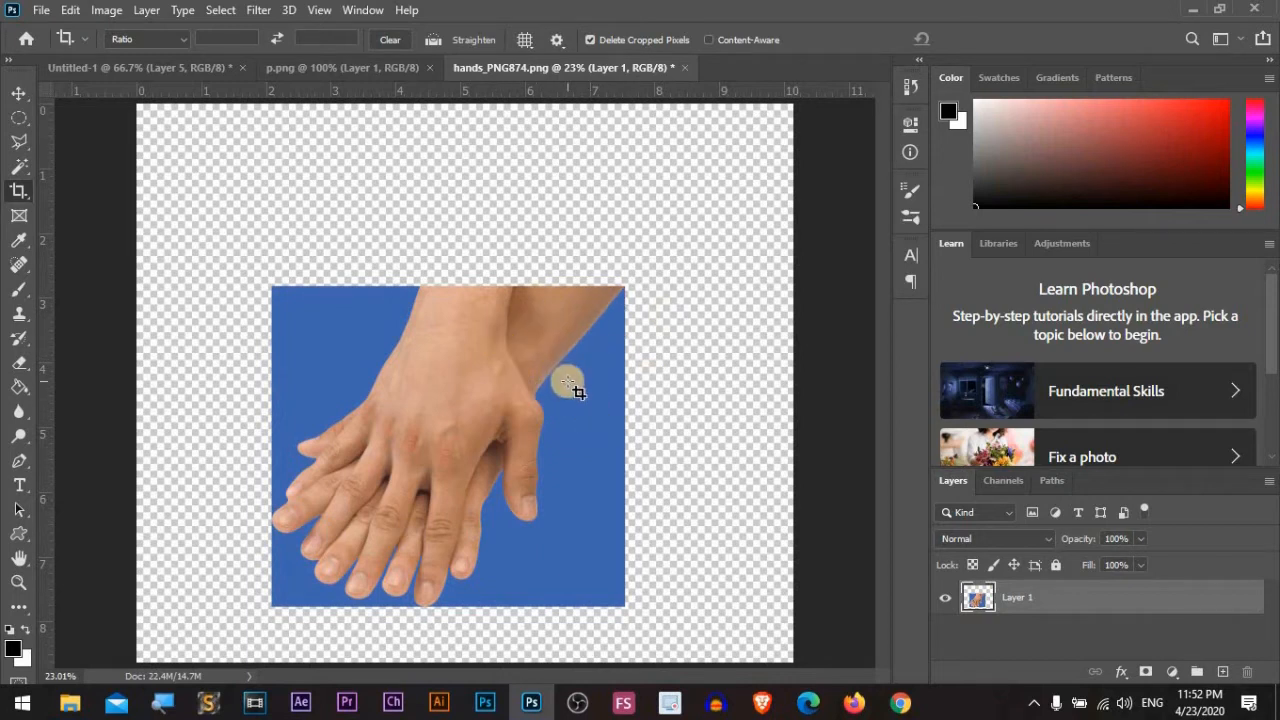
{"action": "key", "text": "Return"}
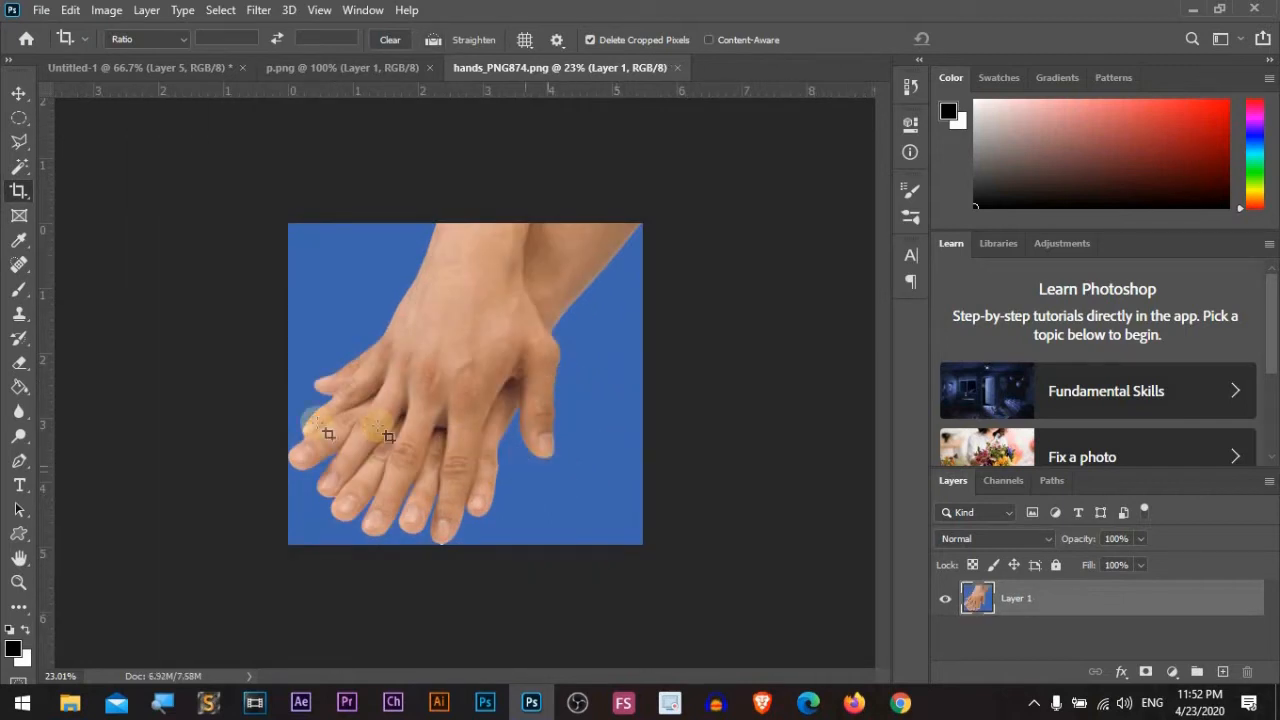
Step: Close the hands_PNG874.png document and choose the Perspective Crop tool
{"action": "left_click", "coordinate": [676, 68]}
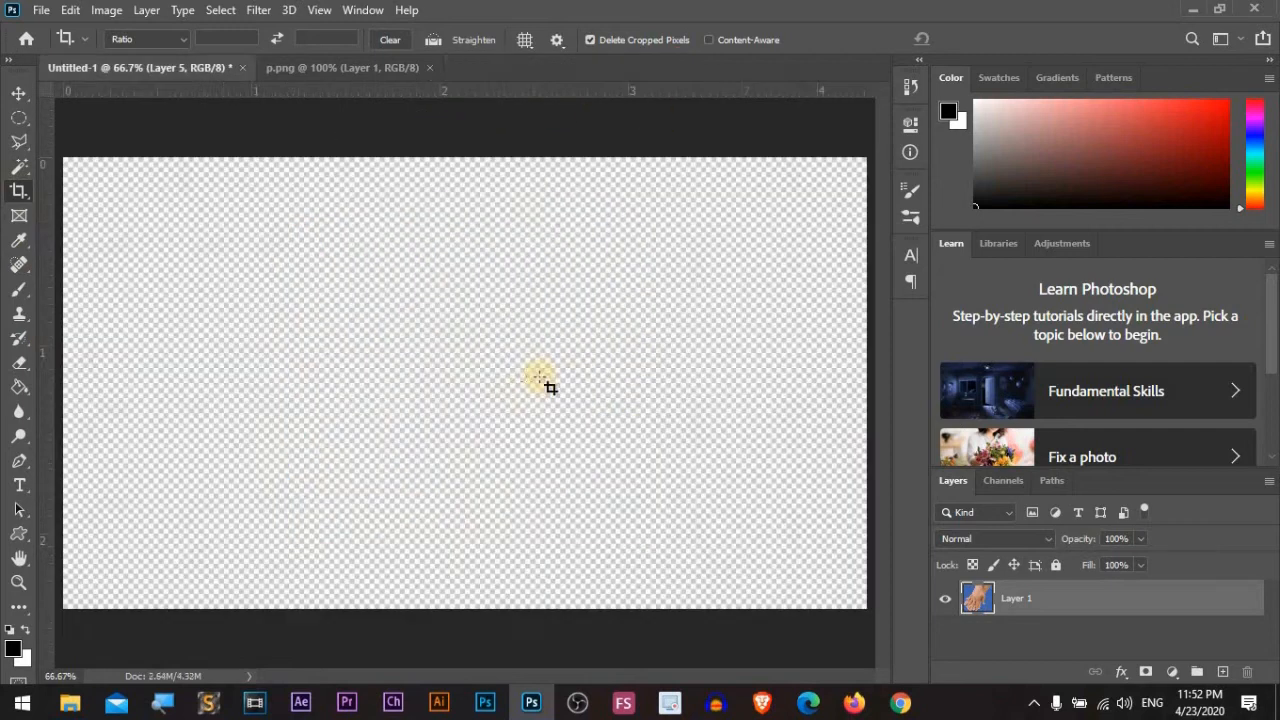
{"action": "left_click", "coordinate": [18, 191]}
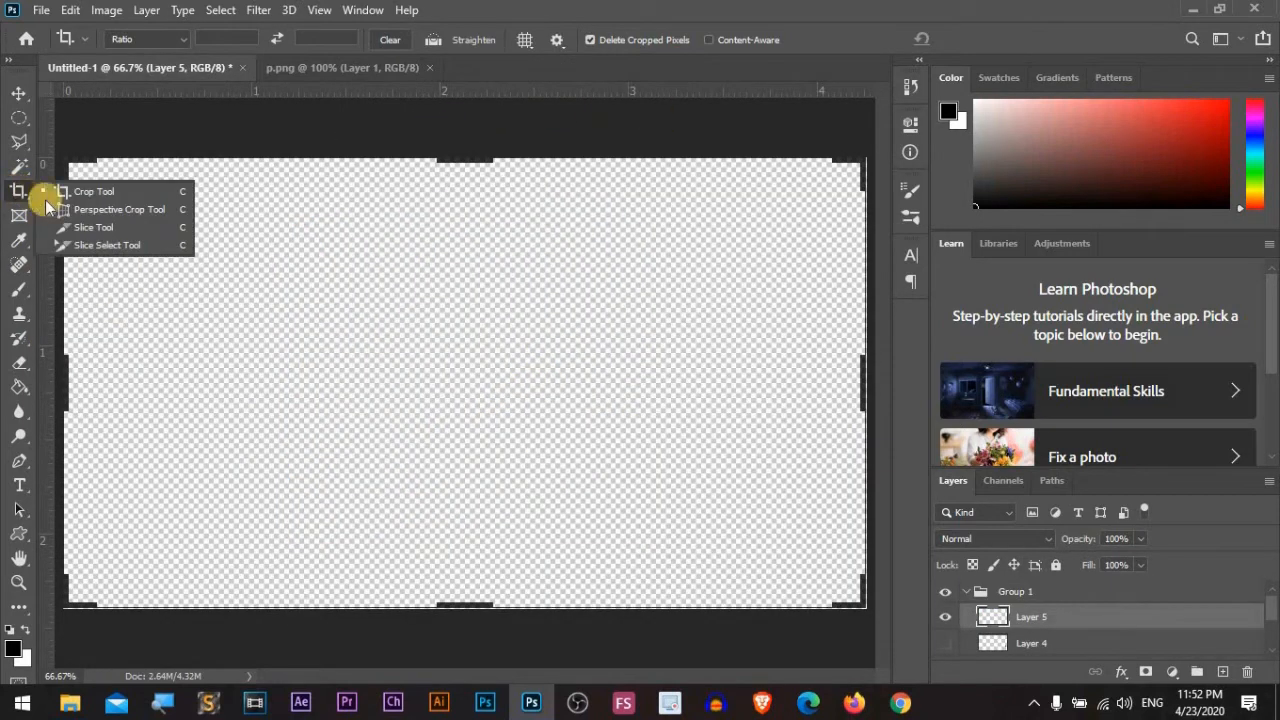
{"action": "left_click", "coordinate": [121, 212]}
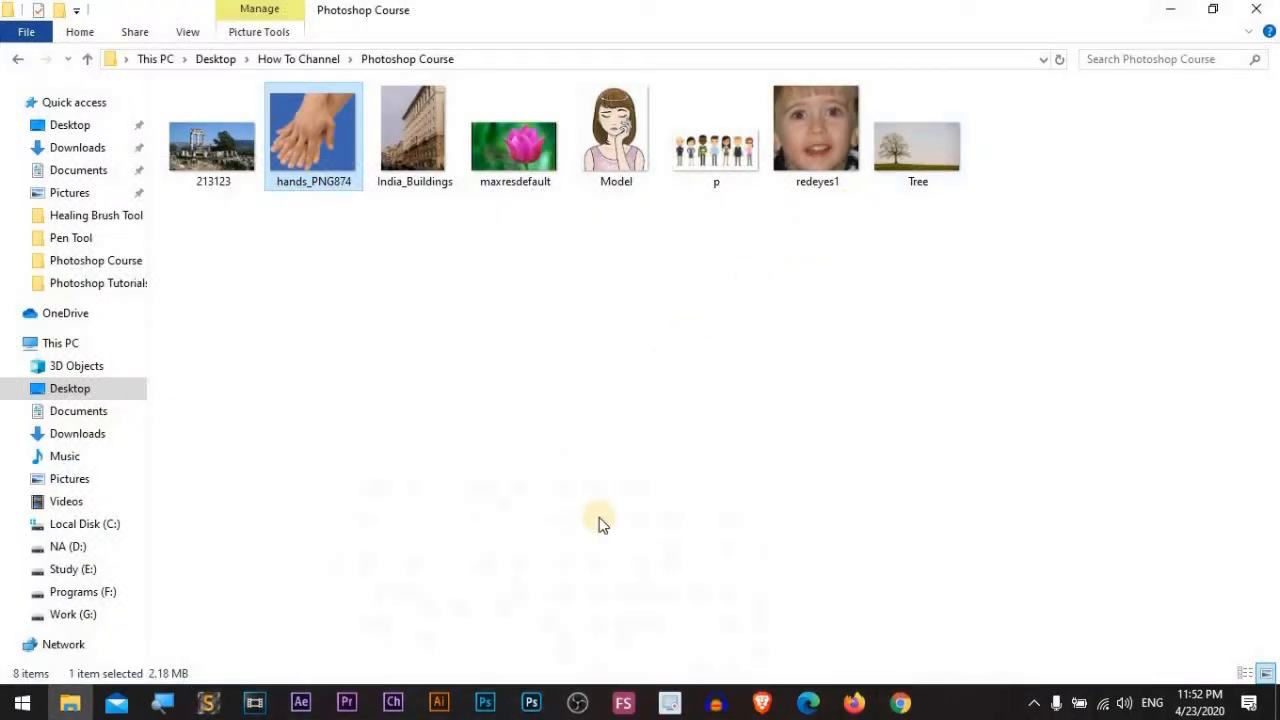
Step: Open India_Buildings.jpg from the Photoshop Course folder as a separate document
{"action": "left_click_drag", "start_coordinate": [600, 522], "coordinate": [533, 150]}
{"action": "left_click_drag", "start_coordinate": [418, 145], "coordinate": [357, 470]}
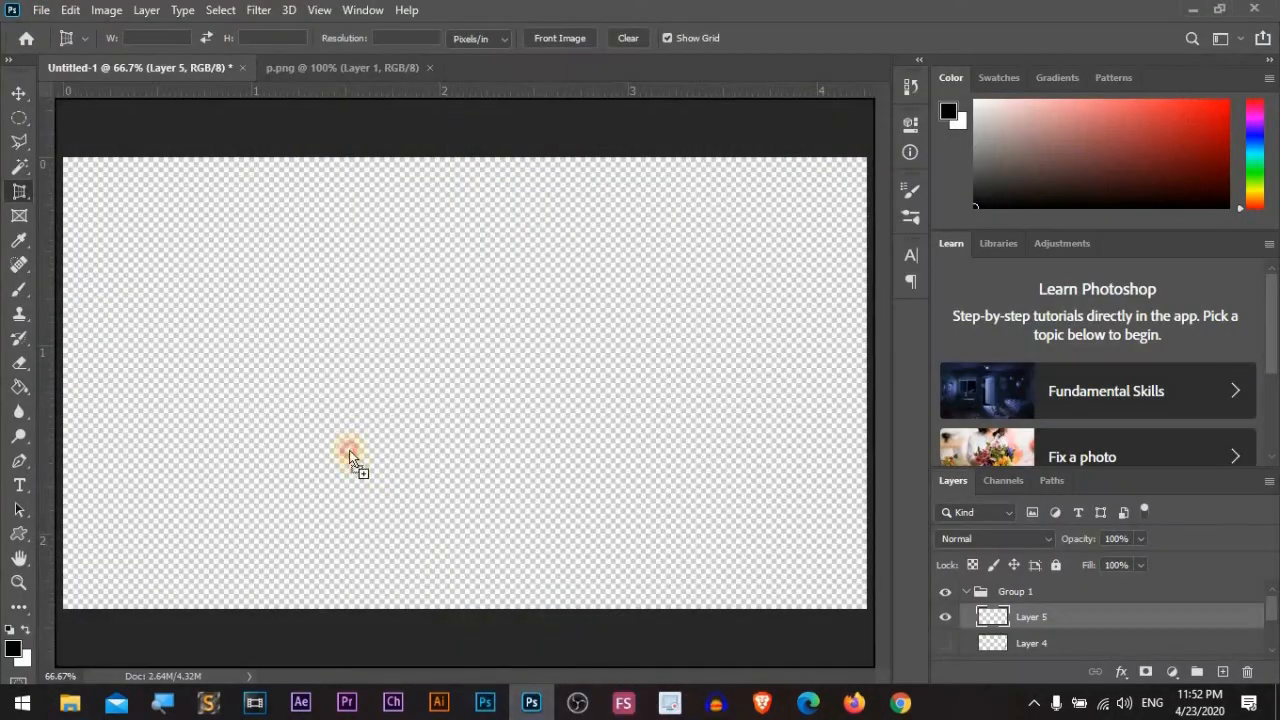
{"action": "left_click_drag", "start_coordinate": [428, 117], "coordinate": [512, 68]}
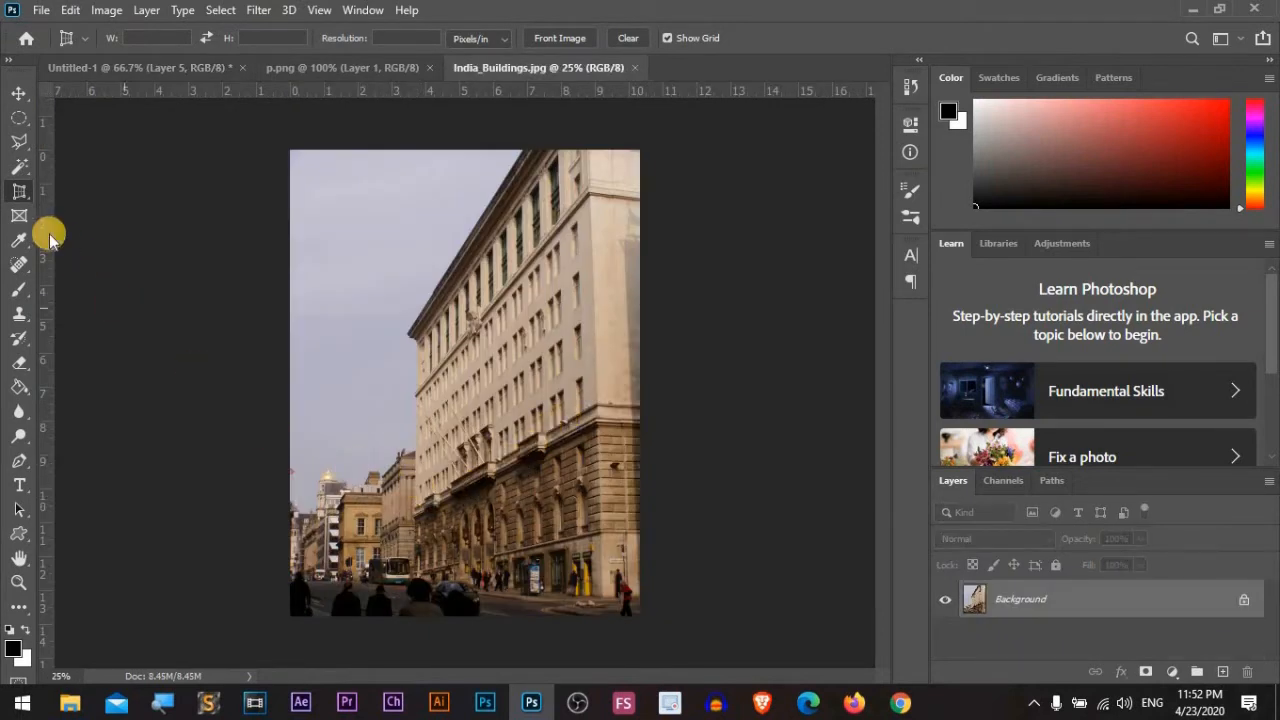
Step: Perspective-crop the building's facade between the upper cornice and the ledge above the stone base, and undo the crop
{"action": "left_click", "coordinate": [24, 197]}
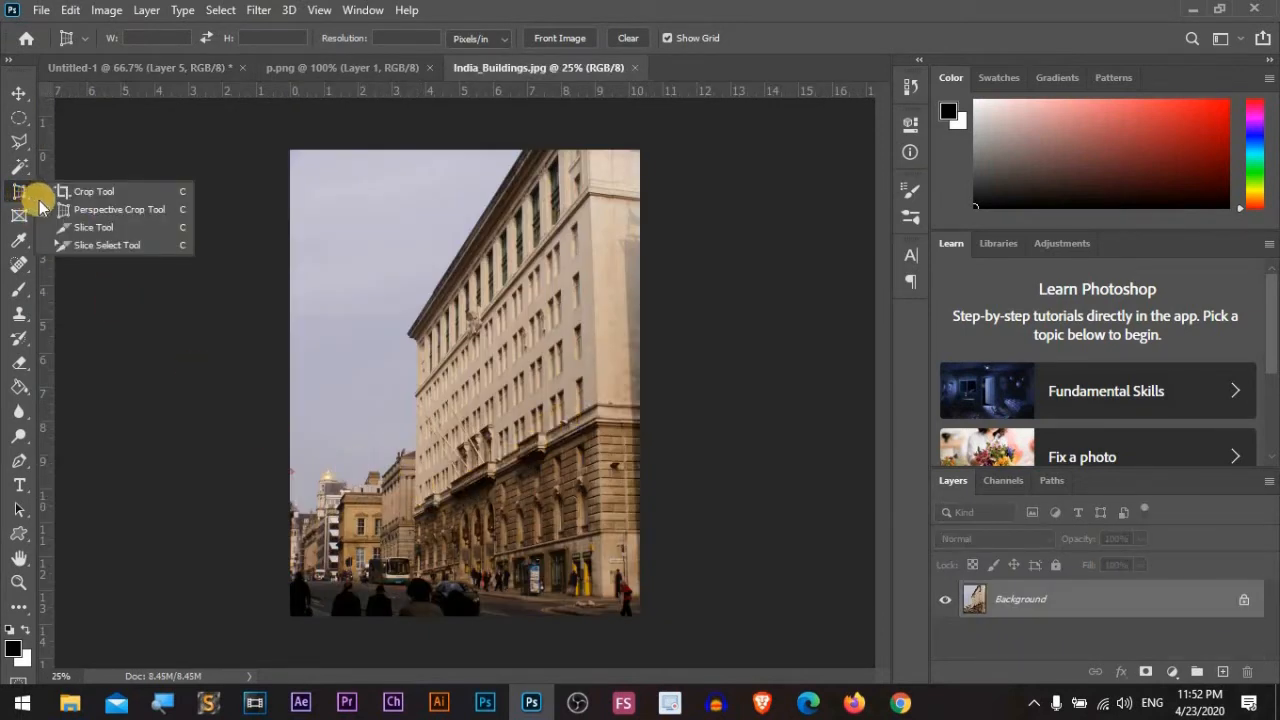
{"action": "left_click", "coordinate": [144, 214]}
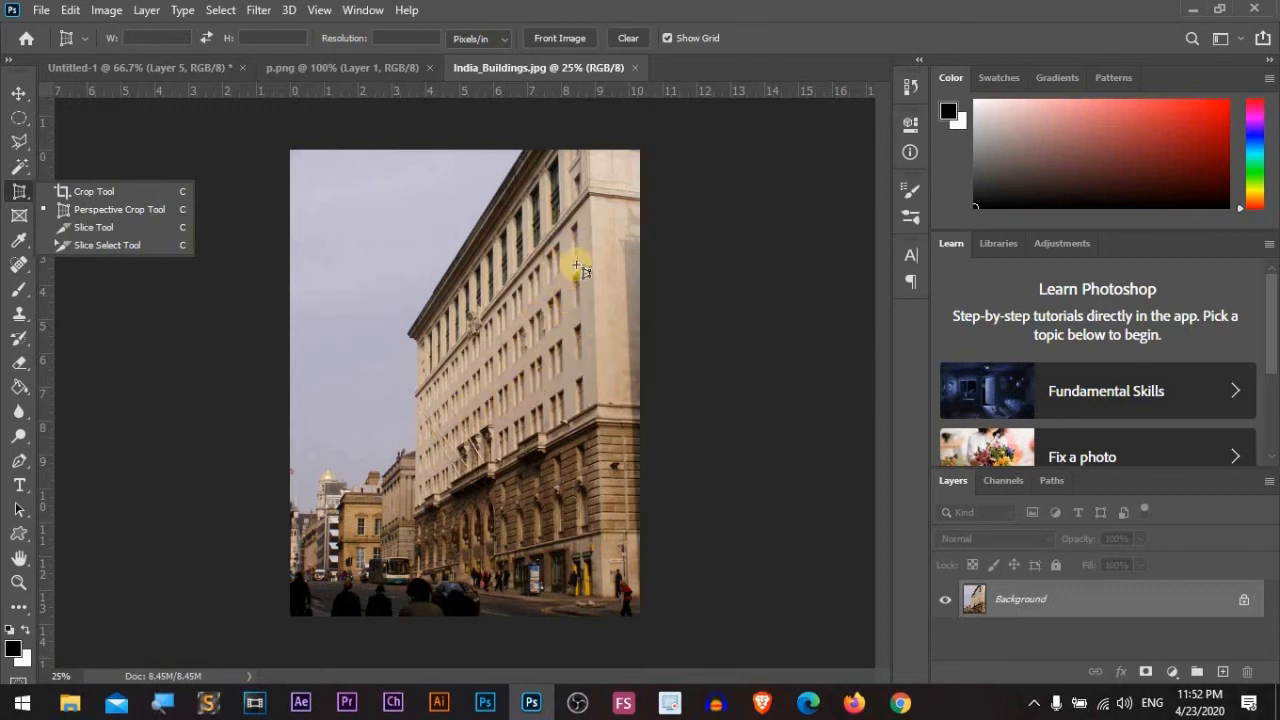
{"action": "left_click", "coordinate": [589, 197]}
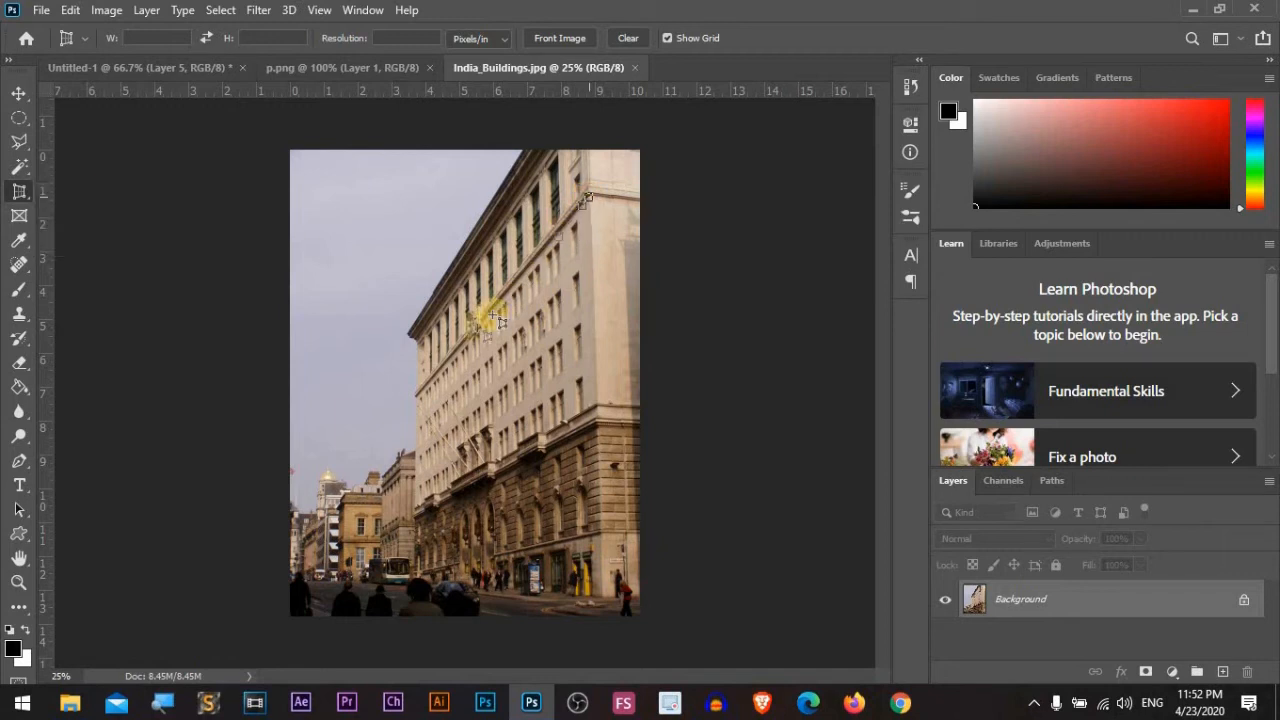
{"action": "left_click", "coordinate": [417, 400]}
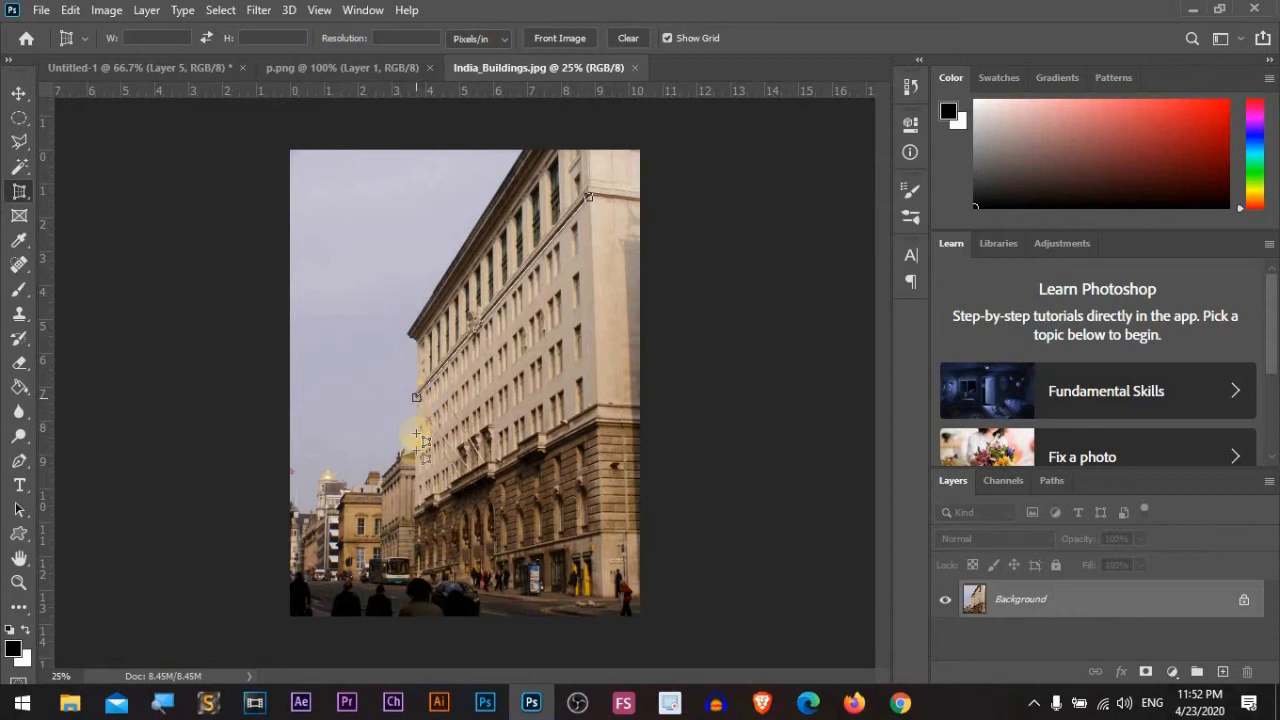
{"action": "left_click", "coordinate": [417, 510]}
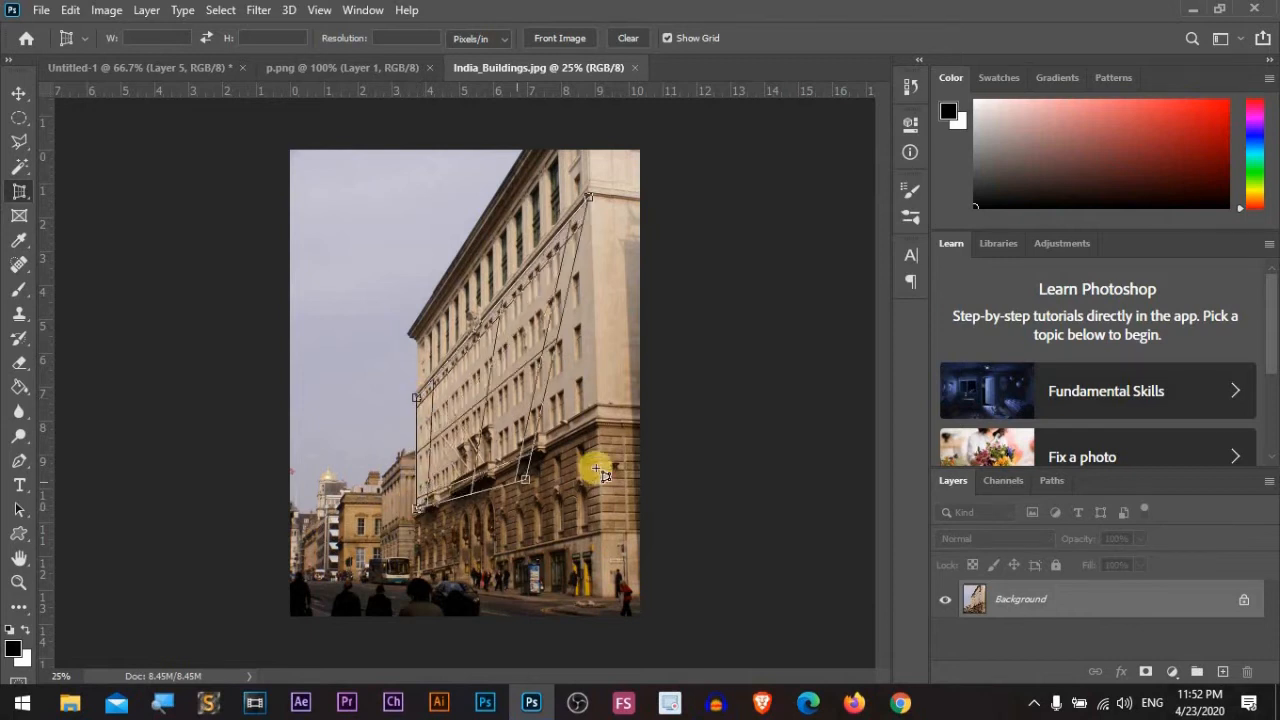
{"action": "left_click", "coordinate": [598, 409]}
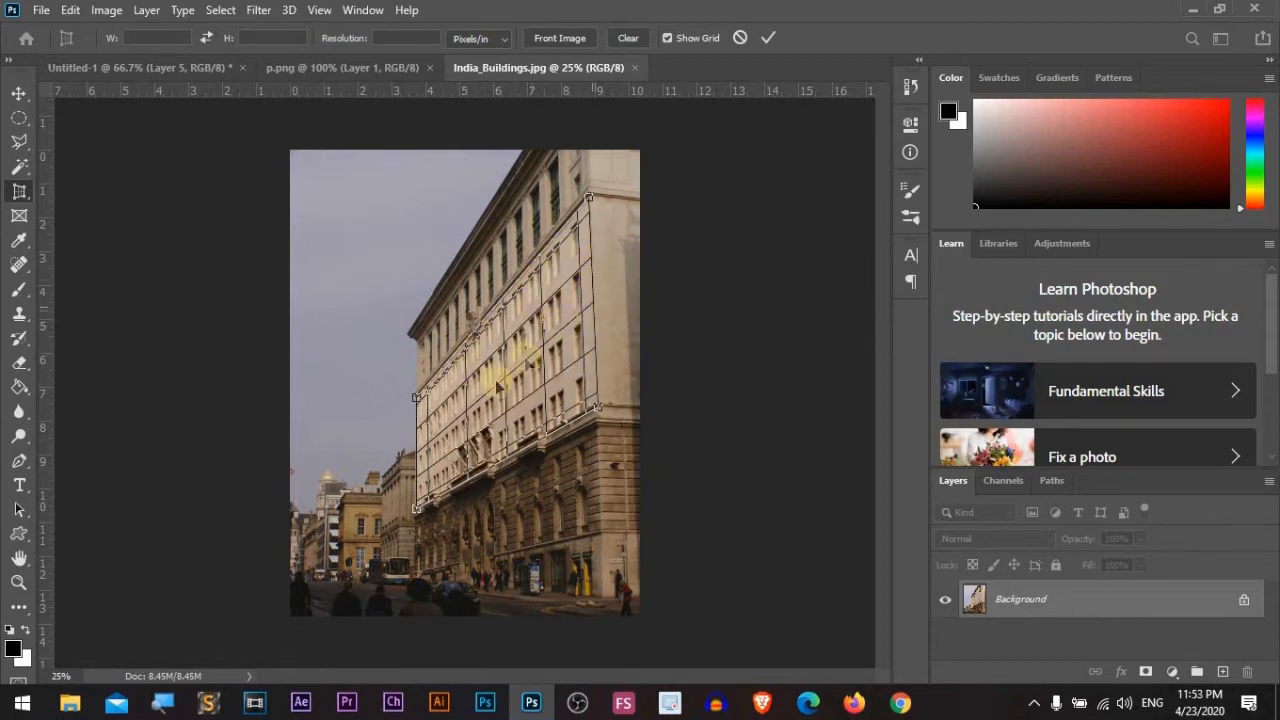
{"action": "double_click", "coordinate": [476, 443]}
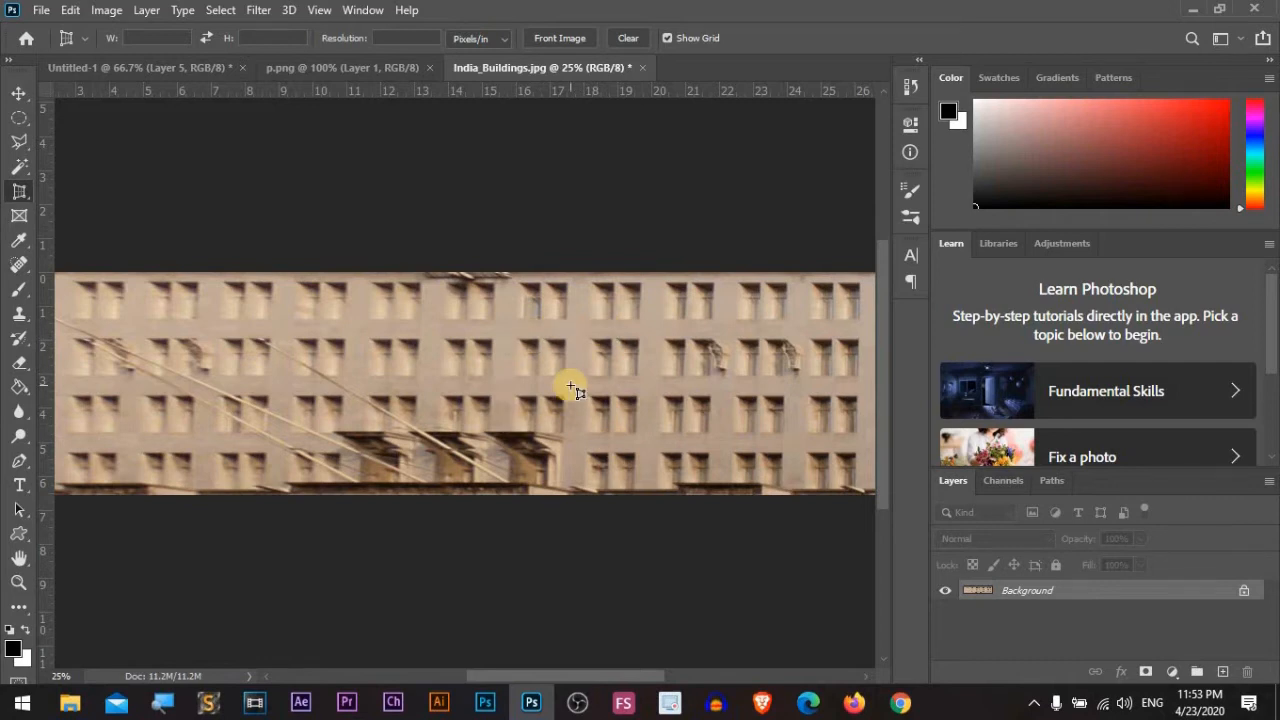
{"action": "key", "text": "ctrl+z"}
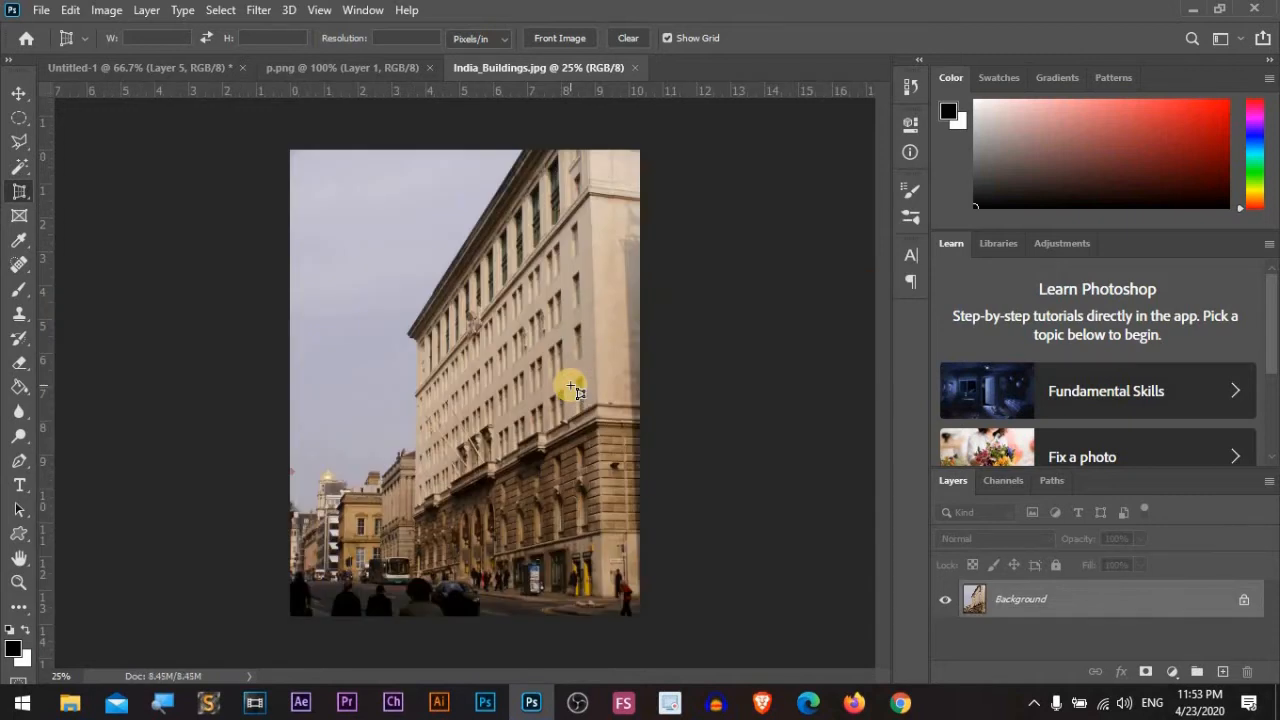
Step: Close the India_Buildings.jpg document and choose the Slice tool for the Untitled-1 document
{"action": "right_click", "coordinate": [16, 191]}
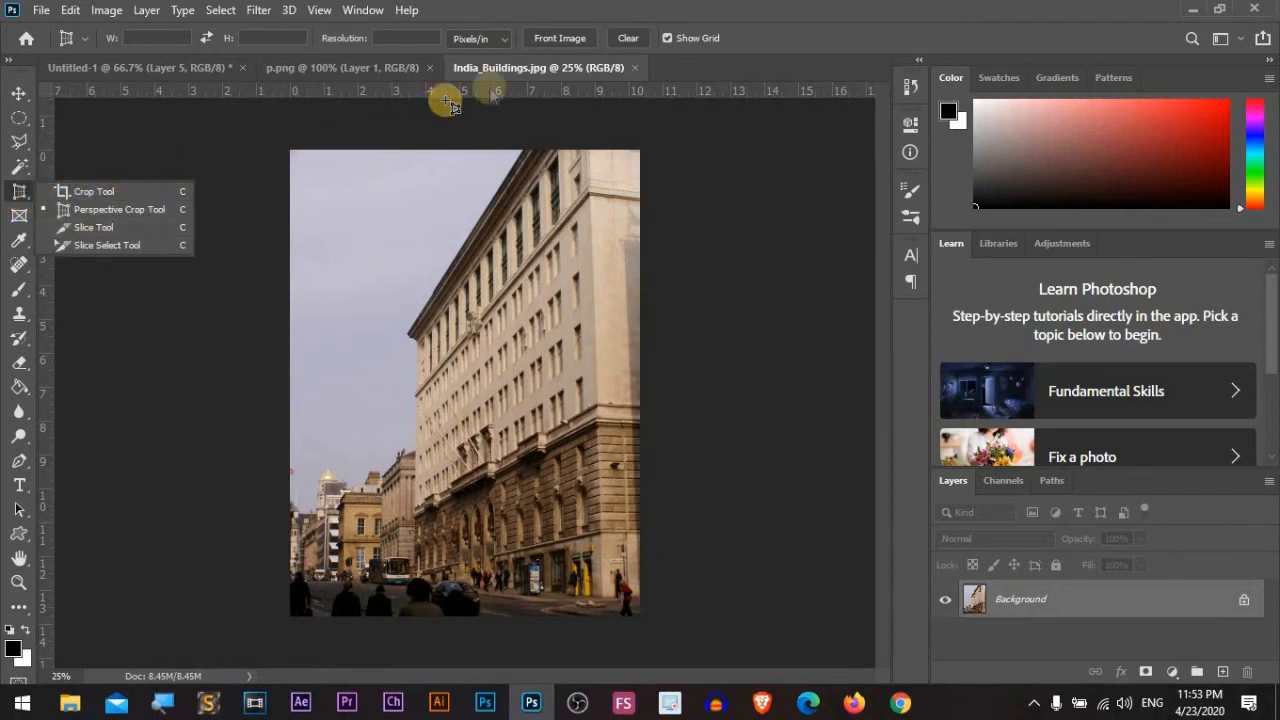
{"action": "left_click", "coordinate": [638, 68]}
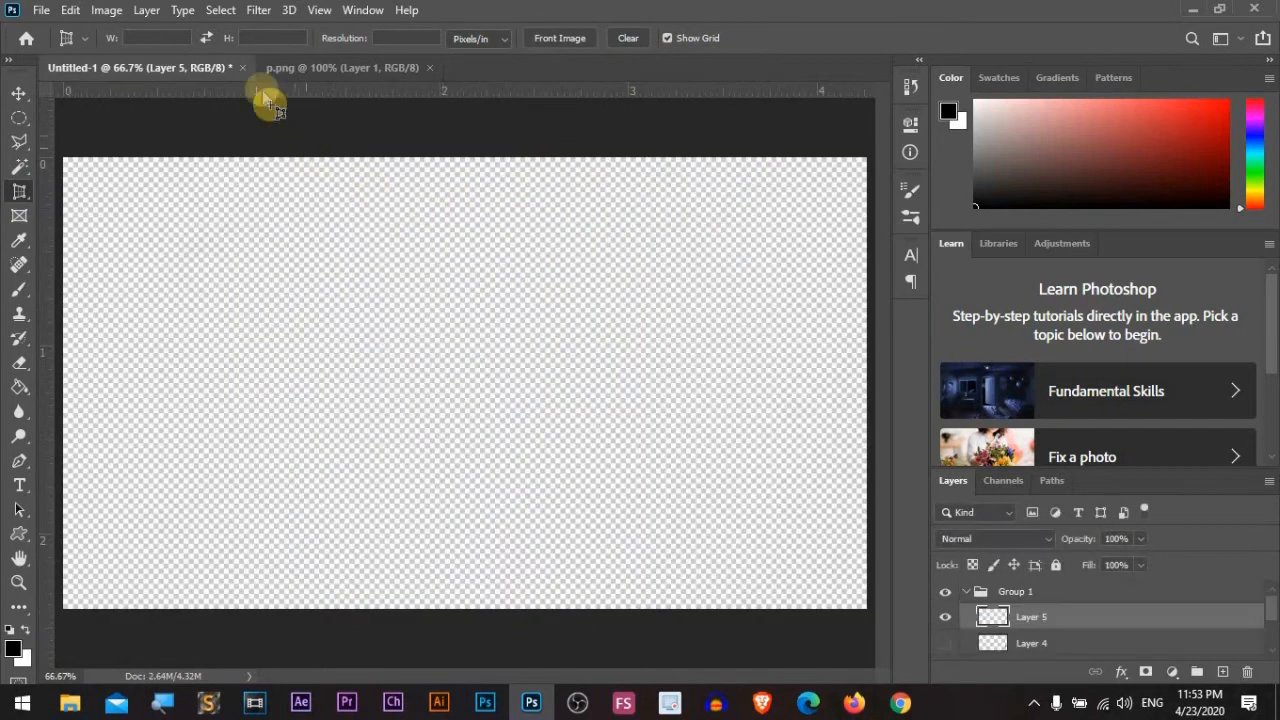
{"action": "right_click", "coordinate": [17, 191]}
{"action": "left_click", "coordinate": [111, 236]}
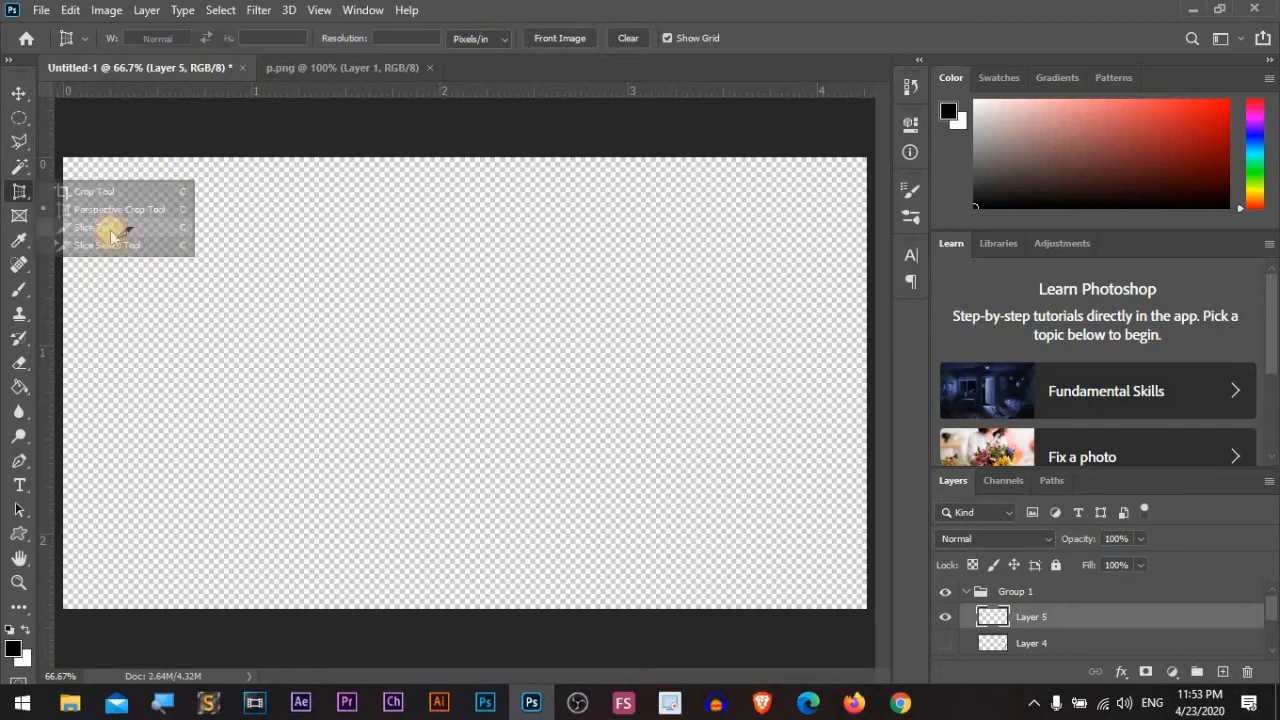
Step: Draw nine rectangular slices of varying sizes across the empty Untitled-1 canvas
{"action": "left_click_drag", "start_coordinate": [152, 255], "coordinate": [679, 341]}
{"action": "left_click_drag", "start_coordinate": [698, 157], "coordinate": [849, 230]}
{"action": "left_click_drag", "start_coordinate": [565, 198], "coordinate": [307, 230]}
{"action": "left_click_drag", "start_coordinate": [240, 160], "coordinate": [95, 197]}
{"action": "left_click_drag", "start_coordinate": [214, 392], "coordinate": [564, 472]}
{"action": "left_click_drag", "start_coordinate": [834, 341], "coordinate": [734, 418]}
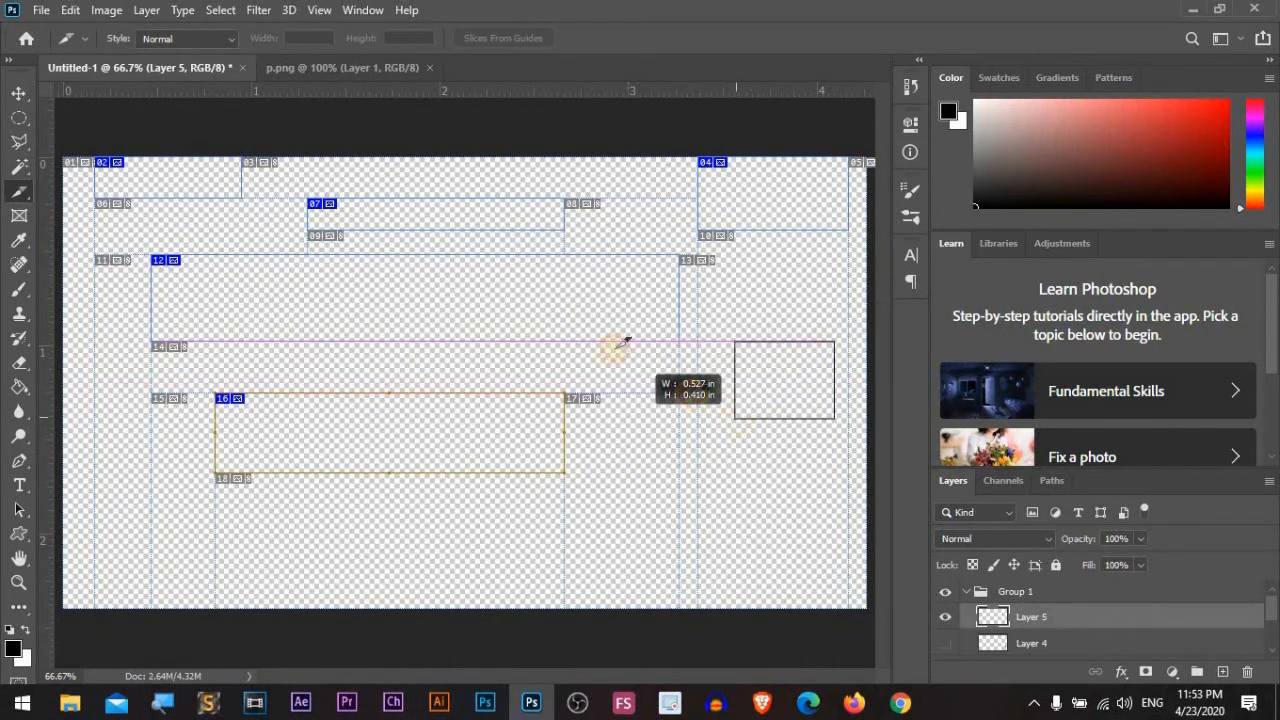
{"action": "left_click_drag", "start_coordinate": [608, 285], "coordinate": [360, 323]}
{"action": "left_click_drag", "start_coordinate": [127, 342], "coordinate": [63, 430]}
{"action": "left_click_drag", "start_coordinate": [666, 464], "coordinate": [581, 545]}
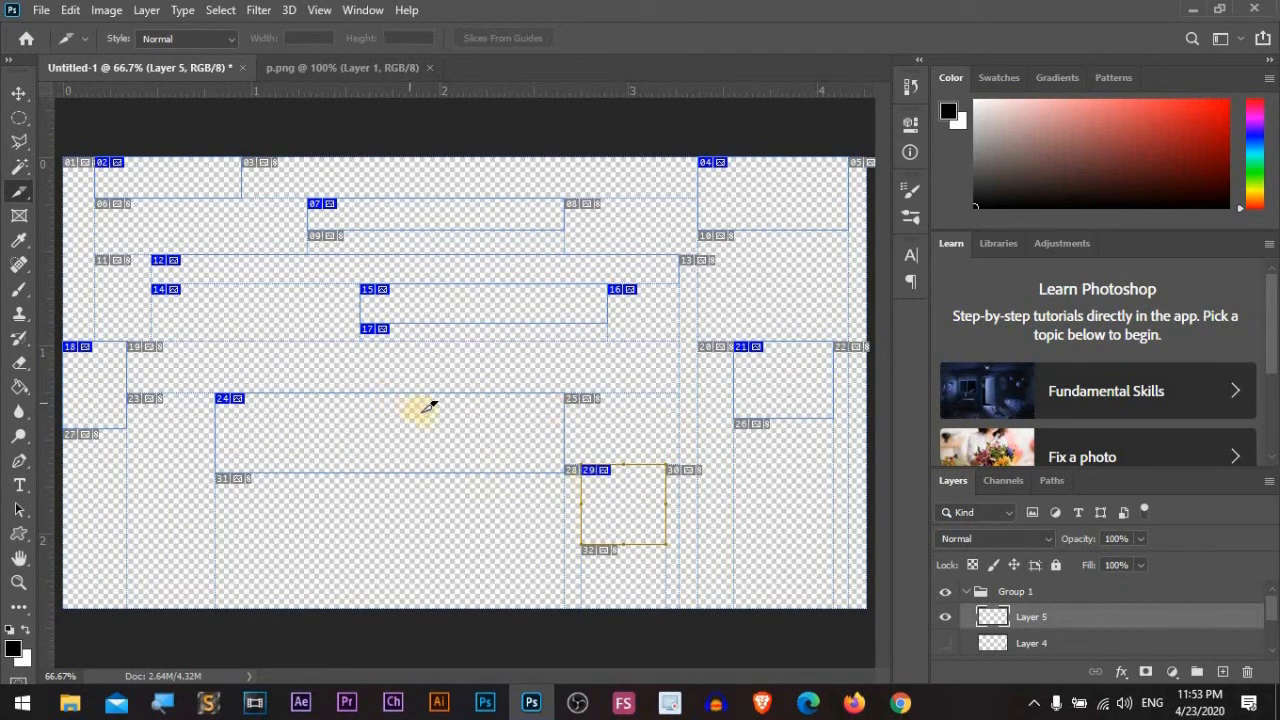
Step: Add a slice inside the wide lower slice, move it up over the middle slices, and shrink its width and height
{"action": "left_click_drag", "start_coordinate": [424, 442], "coordinate": [296, 472]}
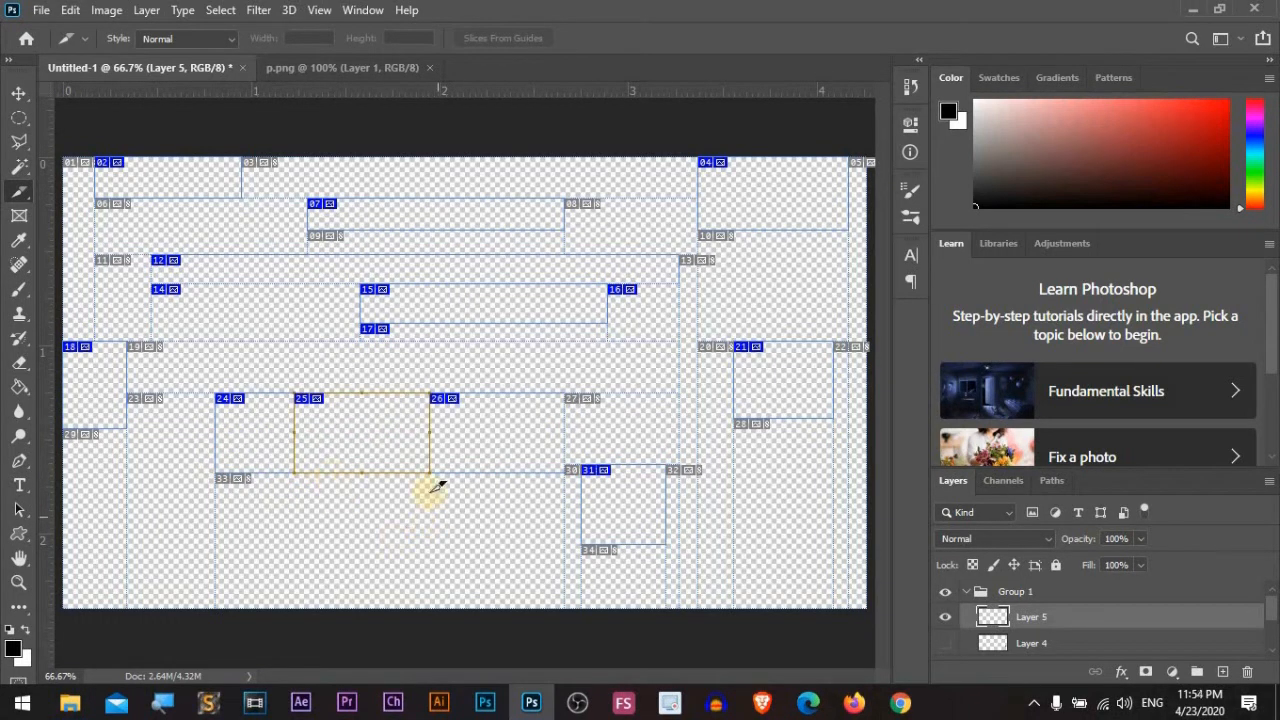
{"action": "left_click_drag", "start_coordinate": [318, 402], "coordinate": [258, 297]}
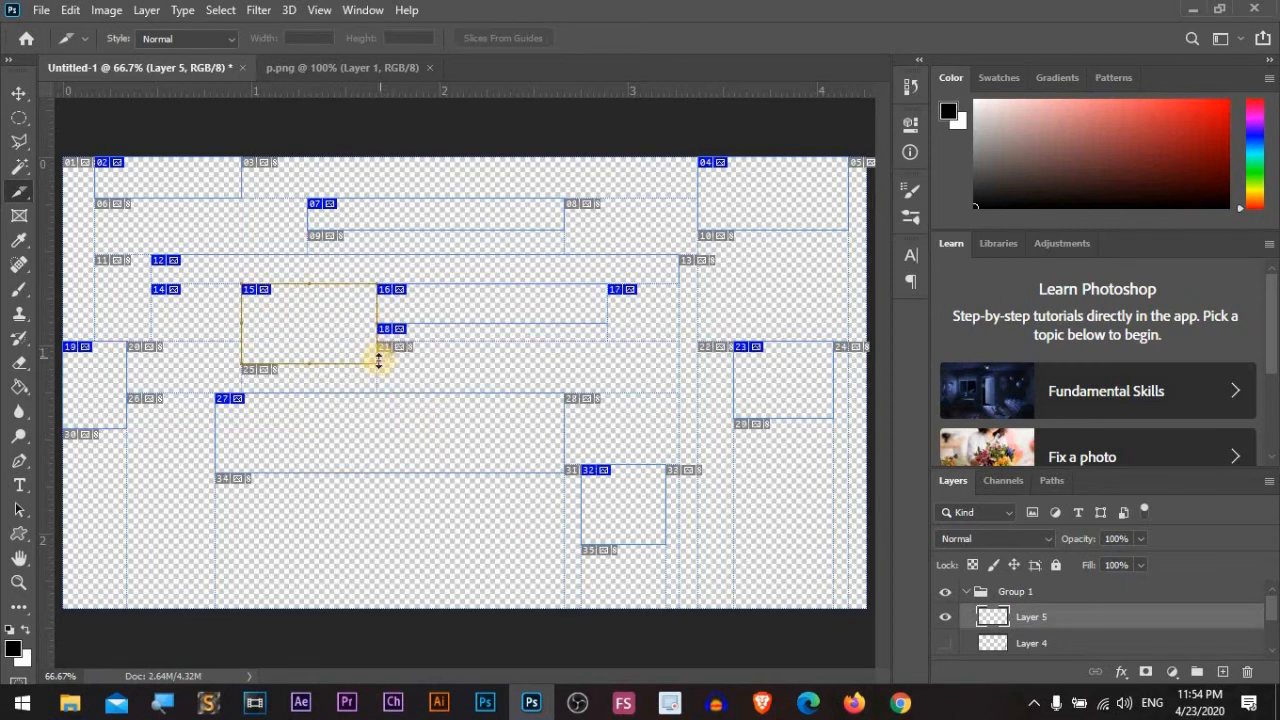
{"action": "left_click_drag", "start_coordinate": [367, 363], "coordinate": [349, 310]}
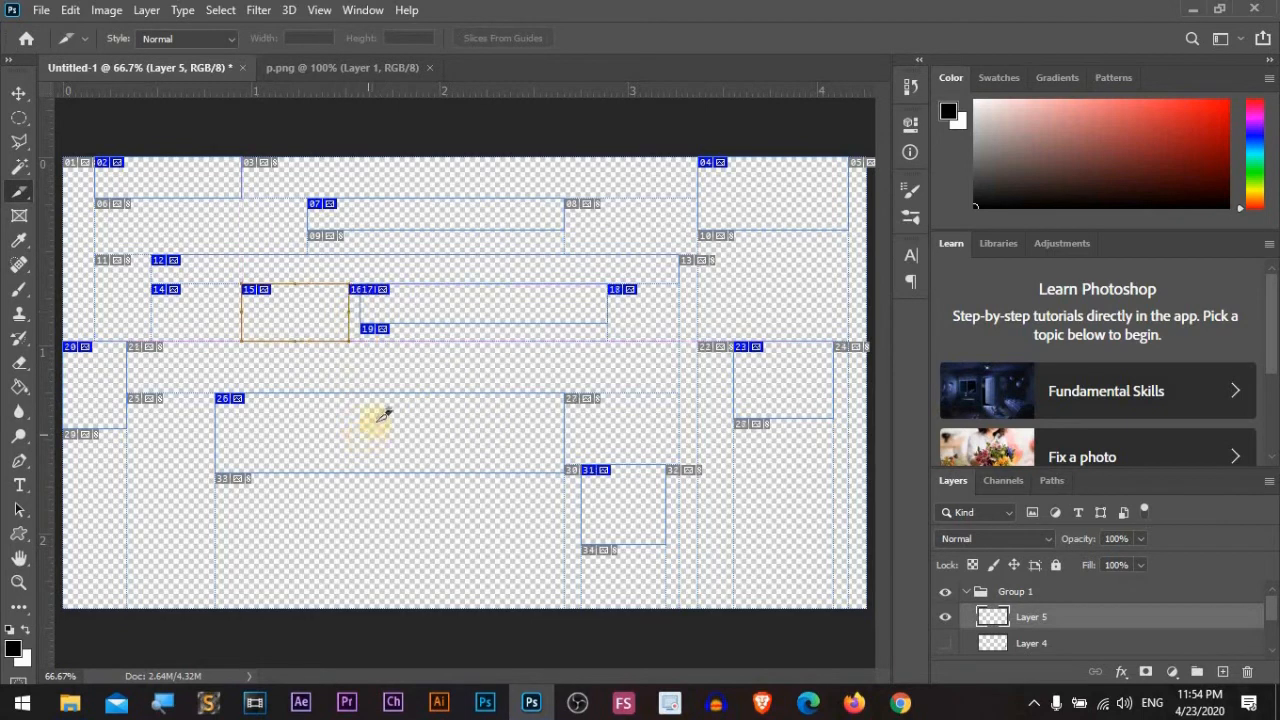
Step: Revert the document to its earliest Untitled-1 history state
{"action": "left_click", "coordinate": [910, 88]}
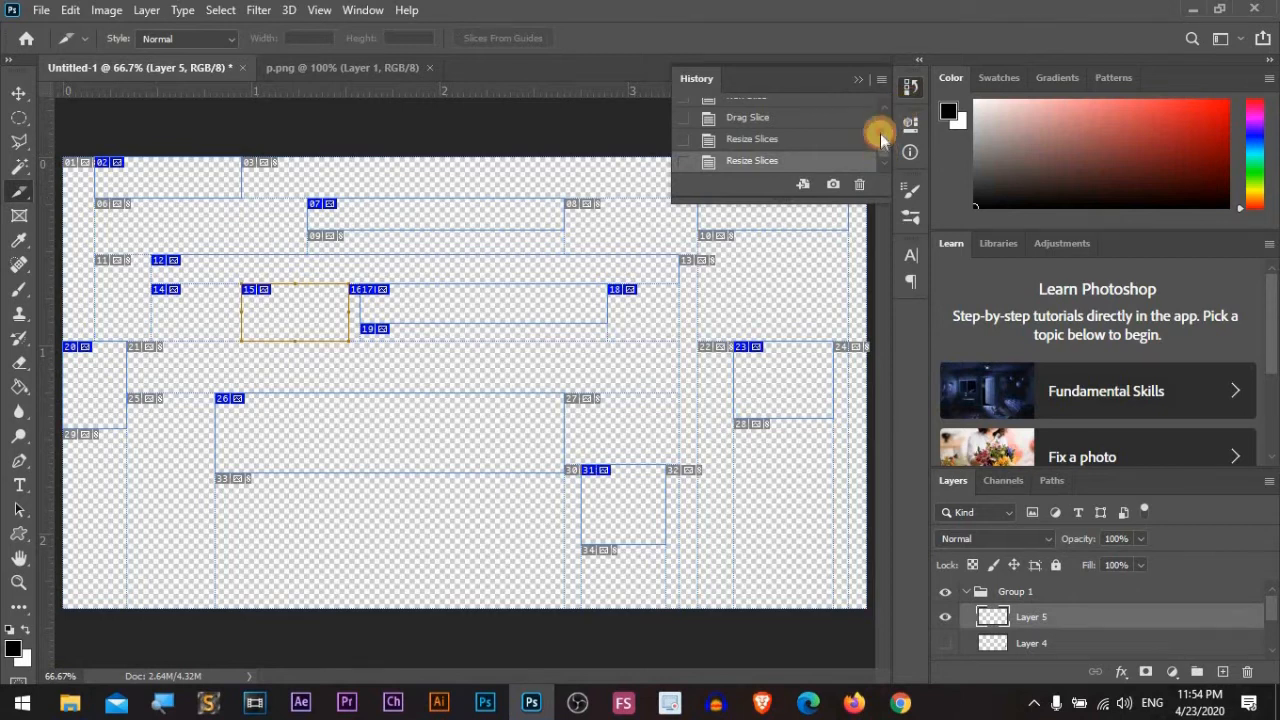
{"action": "scroll", "coordinate": [874, 126], "scroll_direction": "up", "scroll_amount": 10}
{"action": "left_click", "coordinate": [758, 116]}
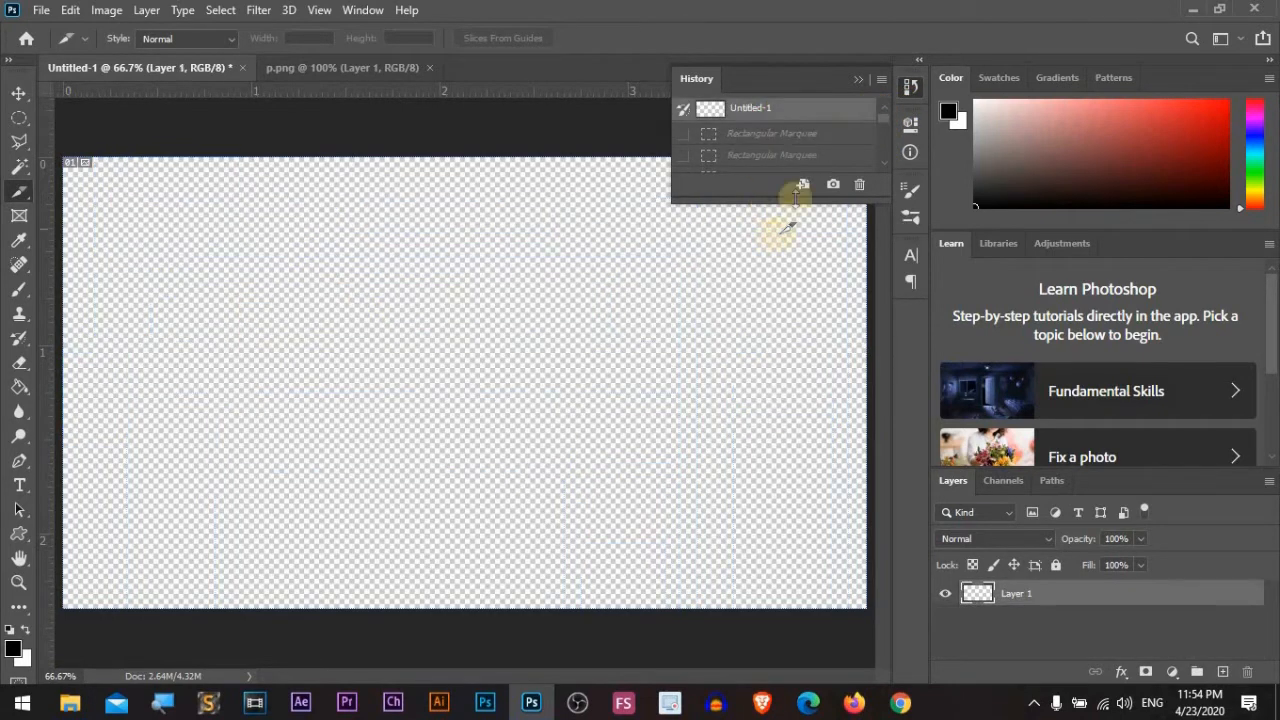
{"action": "left_click", "coordinate": [860, 78]}
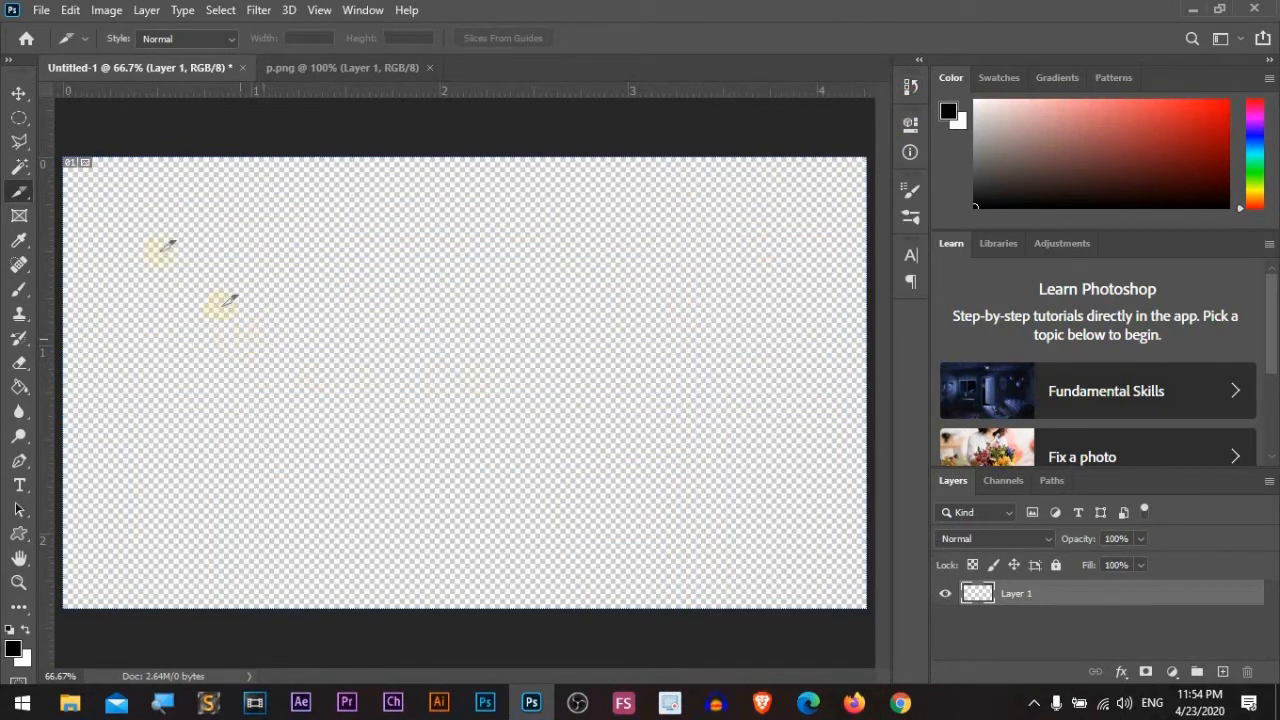
Step: Draw a rectangular image frame about 1.48 in wide and 0.85 in high in the upper middle of the canvas with the Frame tool
{"action": "right_click", "coordinate": [19, 191]}
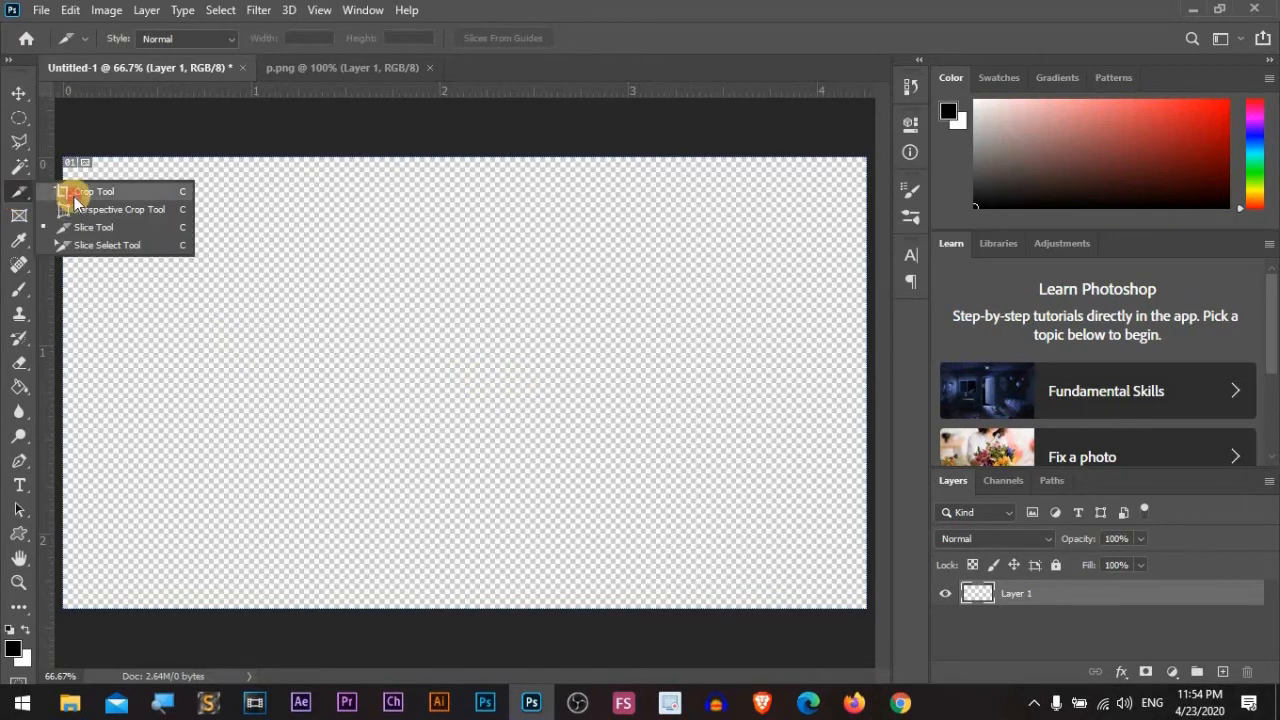
{"action": "left_click", "coordinate": [90, 192]}
{"action": "right_click", "coordinate": [19, 193]}
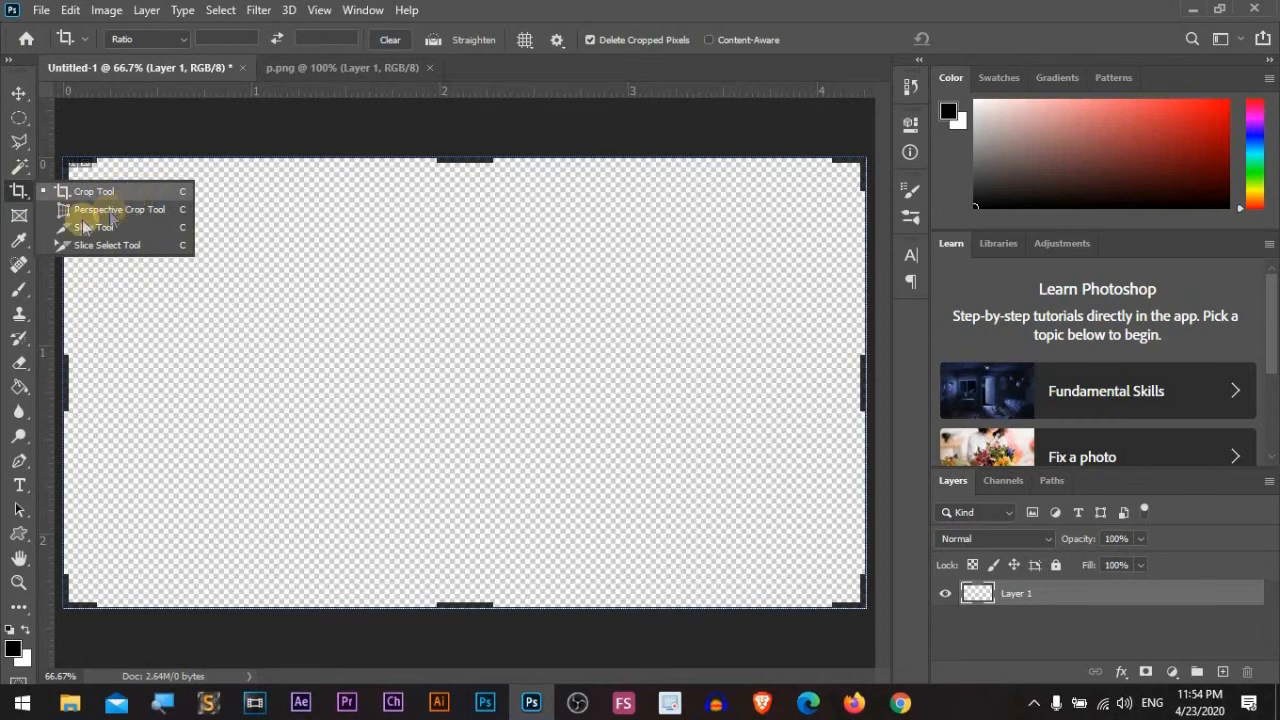
{"action": "left_click", "coordinate": [23, 217]}
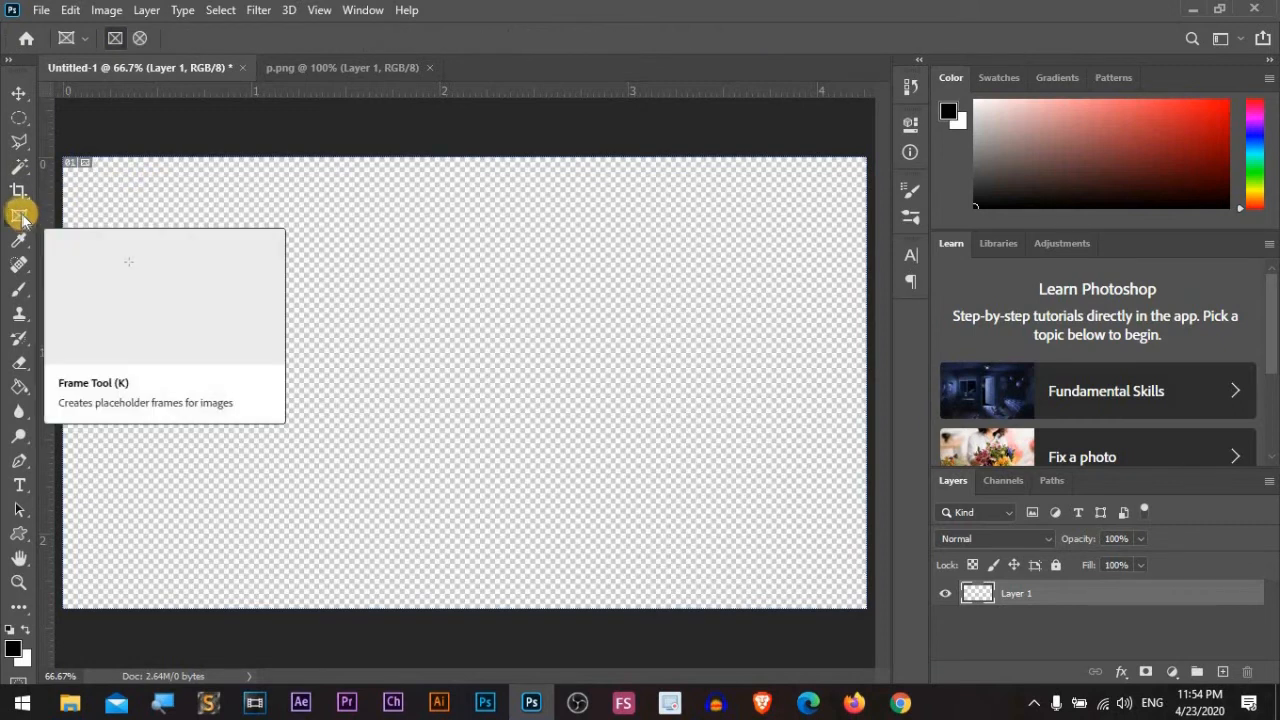
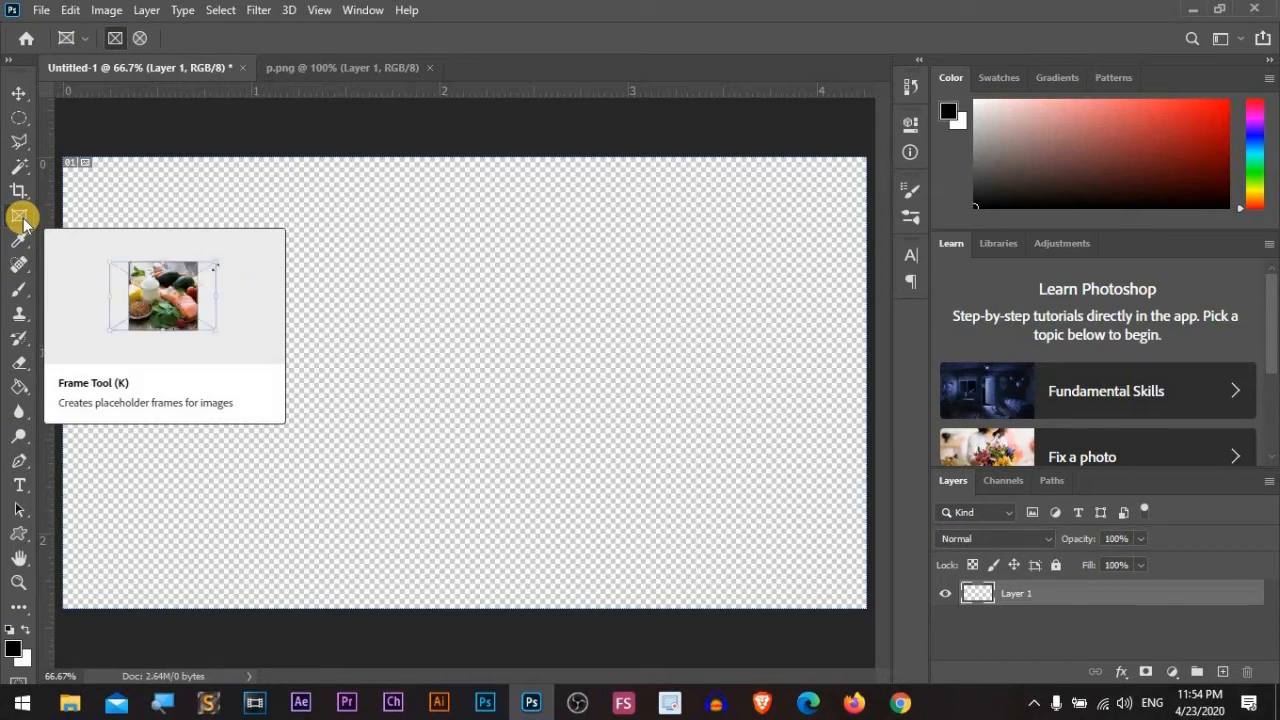
{"action": "left_click_drag", "start_coordinate": [300, 242], "coordinate": [581, 401]}
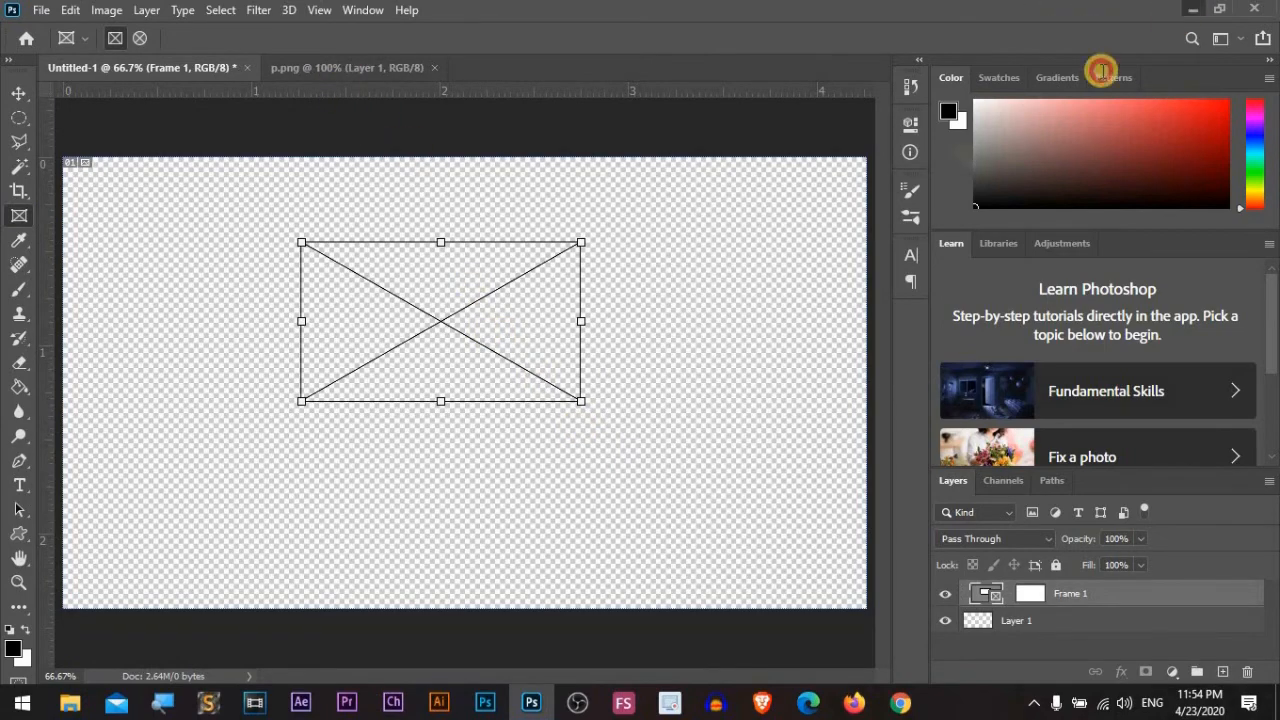
Step: Place the redeyes1.jpg image file into the empty frame
{"action": "left_click", "coordinate": [1193, 9]}
{"action": "left_click_drag", "start_coordinate": [810, 112], "coordinate": [423, 360]}
{"action": "mouse_move", "coordinate": [457, 320]}
{"action": "left_mouse_down"}
{"action": "mouse_move", "coordinate": [443, 357]}
{"action": "mouse_move", "coordinate": [514, 337]}
{"action": "mouse_move", "coordinate": [443, 403]}
{"action": "mouse_move", "coordinate": [512, 372]}
{"action": "mouse_move", "coordinate": [452, 343]}
{"action": "mouse_move", "coordinate": [460, 432]}
{"action": "mouse_move", "coordinate": [464, 380]}
{"action": "mouse_move", "coordinate": [520, 352]}
{"action": "mouse_move", "coordinate": [443, 366]}
{"action": "mouse_move", "coordinate": [457, 357]}
{"action": "mouse_move", "coordinate": [471, 371]}
{"action": "mouse_move", "coordinate": [476, 355]}
{"action": "mouse_move", "coordinate": [449, 266]}
{"action": "mouse_move", "coordinate": [463, 320]}
{"action": "mouse_move", "coordinate": [465, 305]}
{"action": "mouse_move", "coordinate": [455, 323]}
{"action": "left_mouse_up"}
{"action": "left_click", "coordinate": [455, 323]}
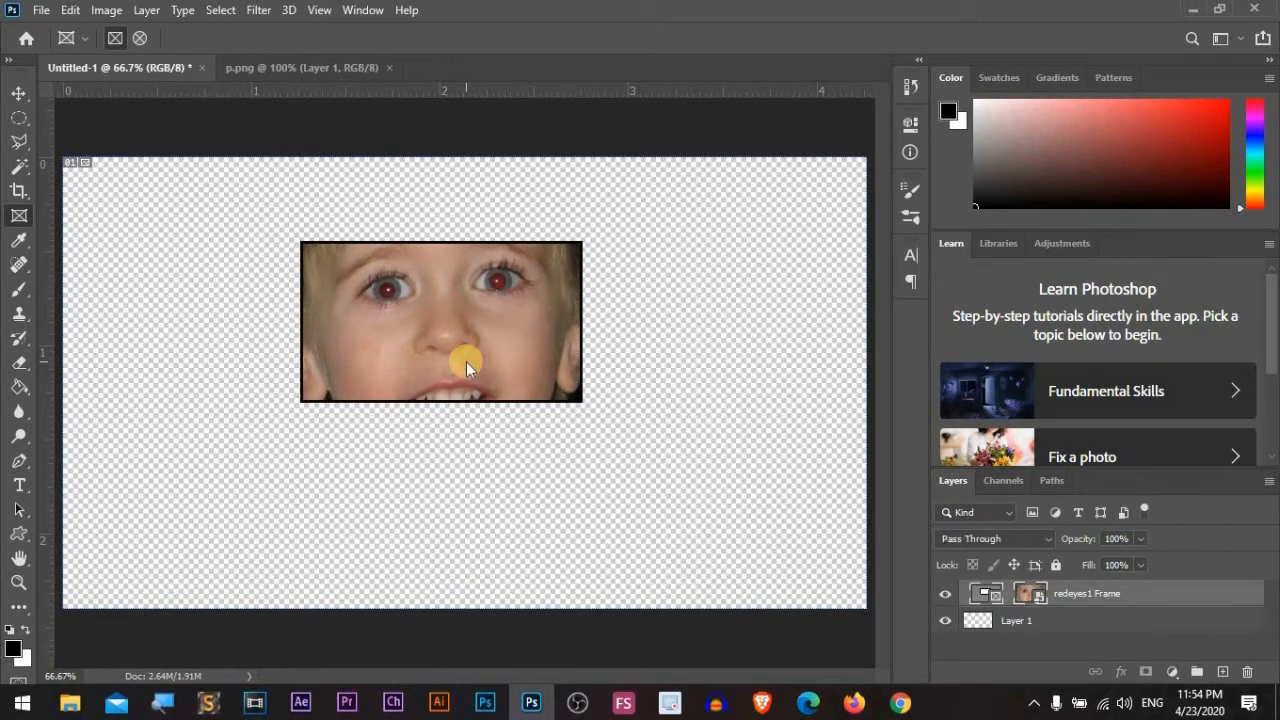
Step: Move the frame to about X 0.93 in, Y 0.59 in, and shift the image inside it down to show more forehead
{"action": "left_click", "coordinate": [911, 123]}
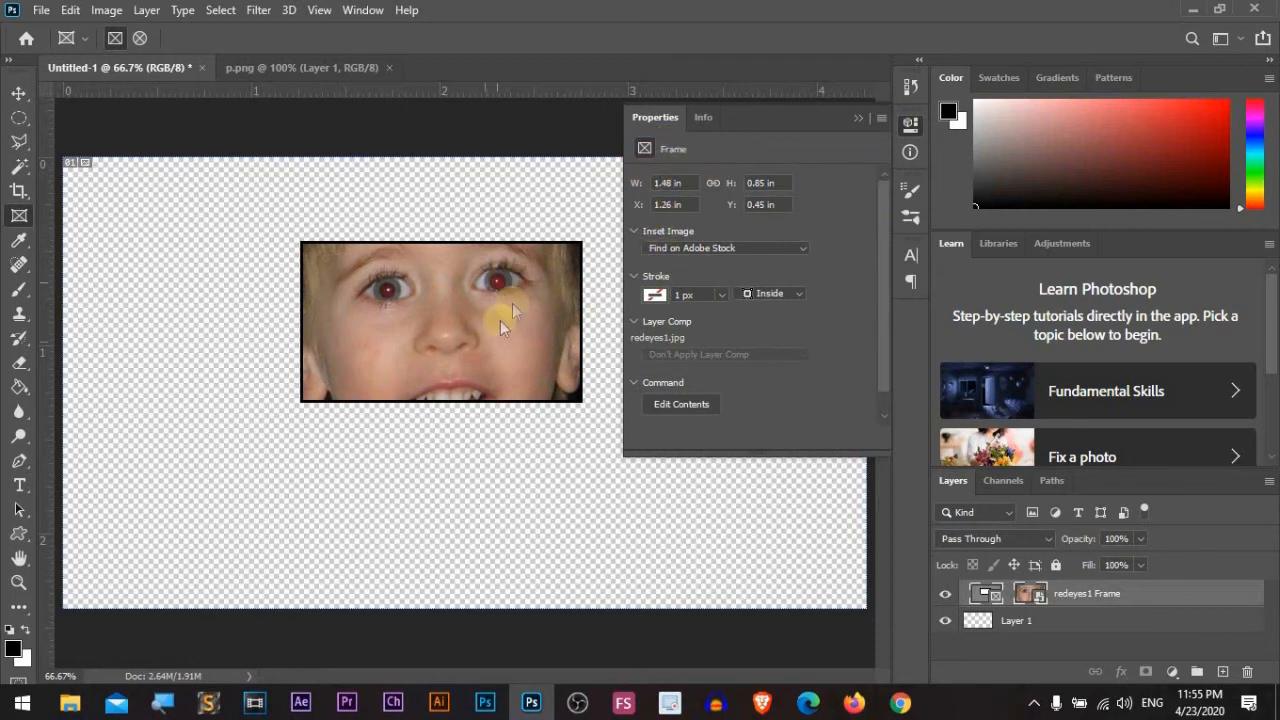
{"action": "left_click_drag", "start_coordinate": [482, 285], "coordinate": [399, 341]}
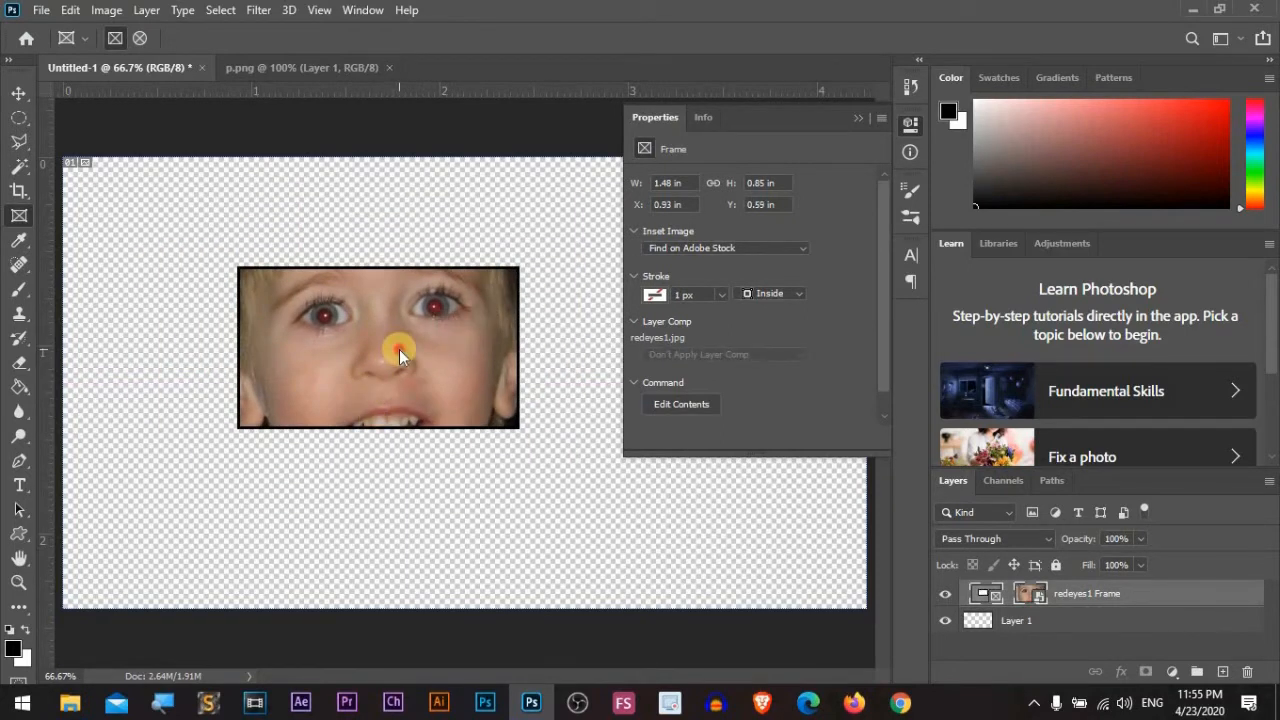
{"action": "double_click", "coordinate": [399, 349]}
{"action": "left_click_drag", "start_coordinate": [366, 354], "coordinate": [424, 380]}
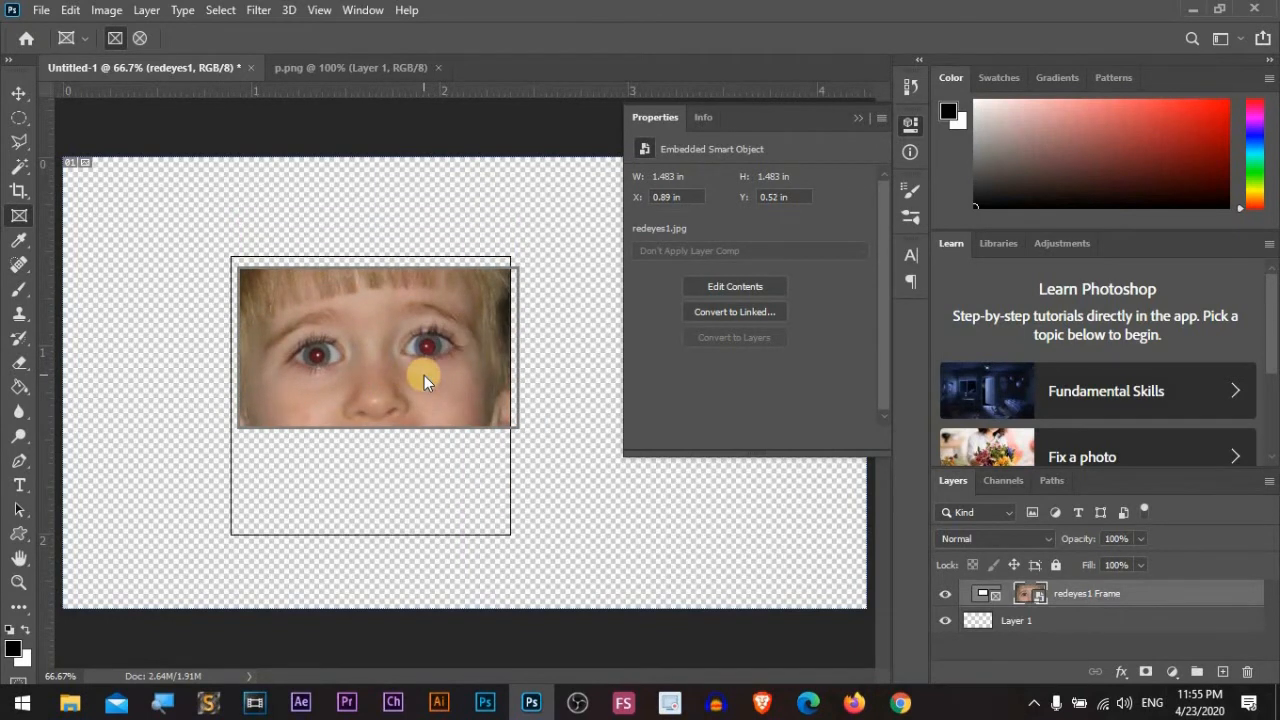
Step: Scale the image inside the frame up to about 1.9 in square and center it horizontally behind the frame
{"action": "key", "text": "ctrl+t"}
{"action": "left_click_drag", "start_coordinate": [508, 535], "coordinate": [625, 548]}
{"action": "left_click_drag", "start_coordinate": [484, 422], "coordinate": [459, 404]}
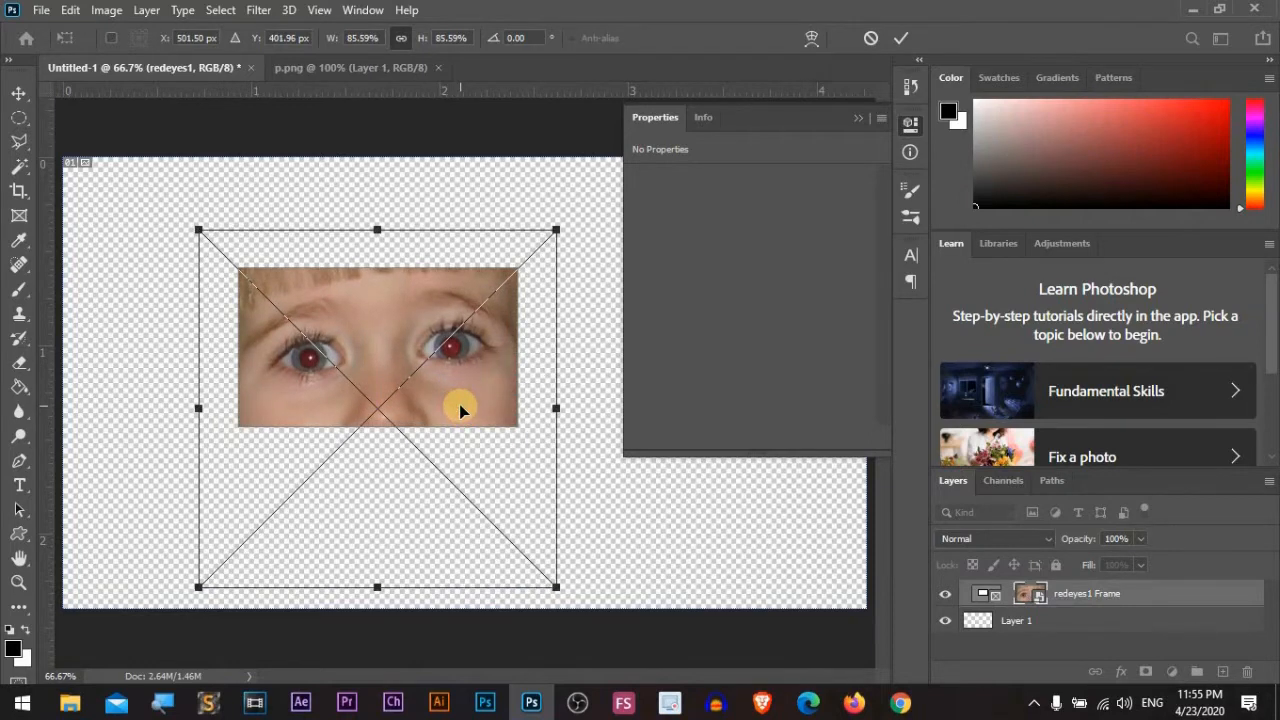
{"action": "key", "text": "Return"}
Step: Move the whole frame with its image straight down to about Y 0.83 in
{"action": "mouse_move", "coordinate": [449, 382]}
{"action": "left_mouse_down"}
{"action": "mouse_move", "coordinate": [471, 366]}
{"action": "mouse_move", "coordinate": [429, 371]}
{"action": "mouse_move", "coordinate": [451, 391]}
{"action": "left_mouse_up"}
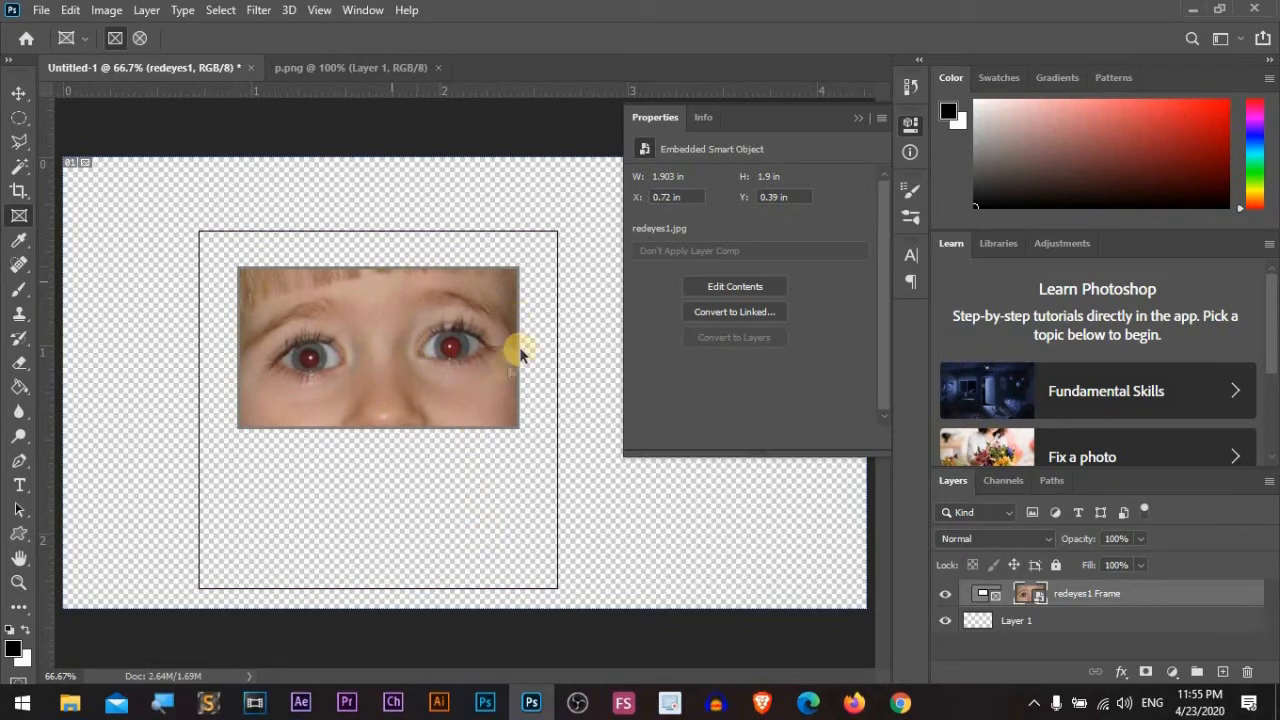
{"action": "left_click", "coordinate": [409, 352]}
{"action": "mouse_move", "coordinate": [398, 416]}
{"action": "left_mouse_down"}
{"action": "mouse_move", "coordinate": [297, 337]}
{"action": "mouse_move", "coordinate": [398, 420]}
{"action": "mouse_move", "coordinate": [388, 415]}
{"action": "left_mouse_up"}
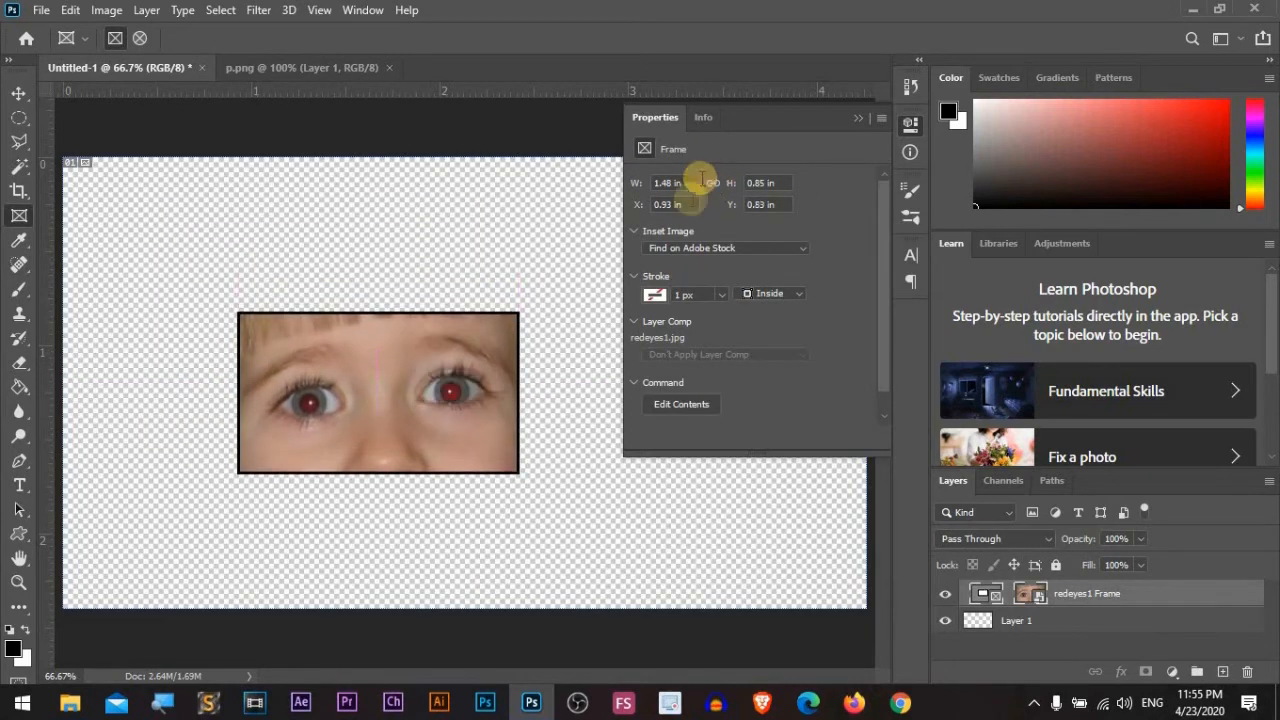
Step: Give the frame a blue inside stroke, widen it to about 51 px, and reduce the stroke width to 0 px
{"action": "left_click", "coordinate": [655, 294]}
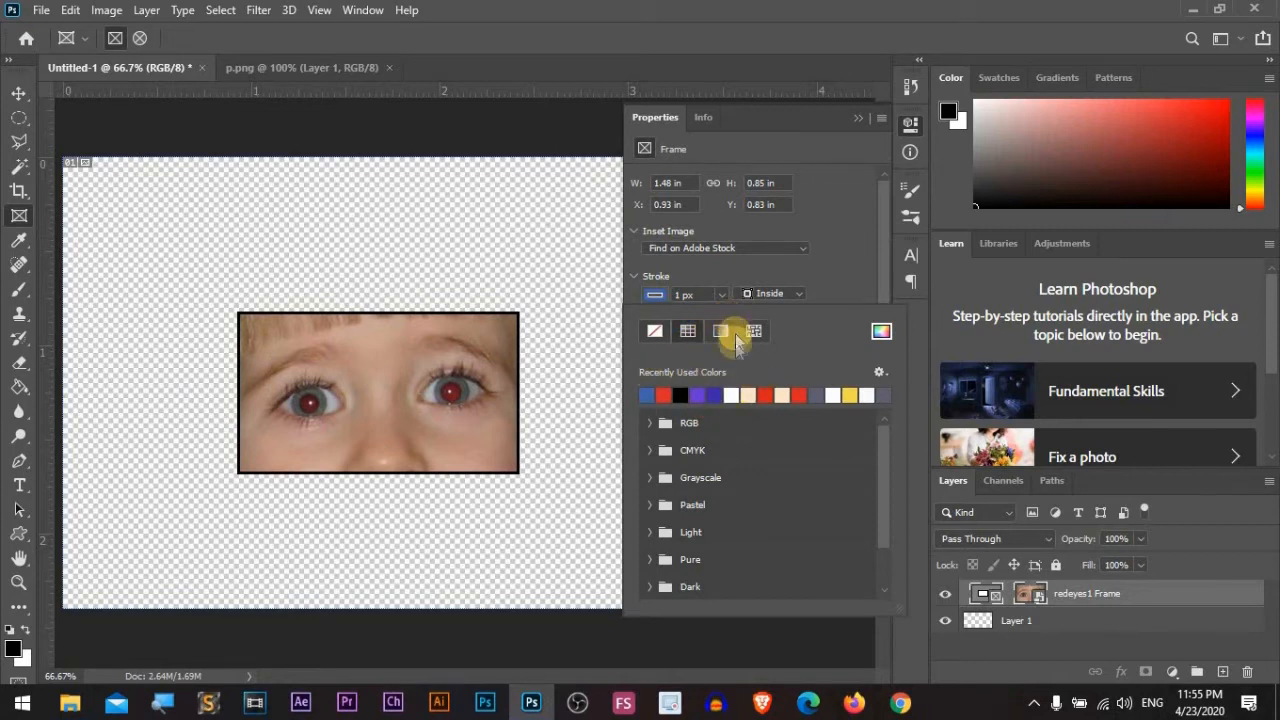
{"action": "left_click", "coordinate": [721, 294]}
{"action": "left_click_drag", "start_coordinate": [727, 323], "coordinate": [735, 323]}
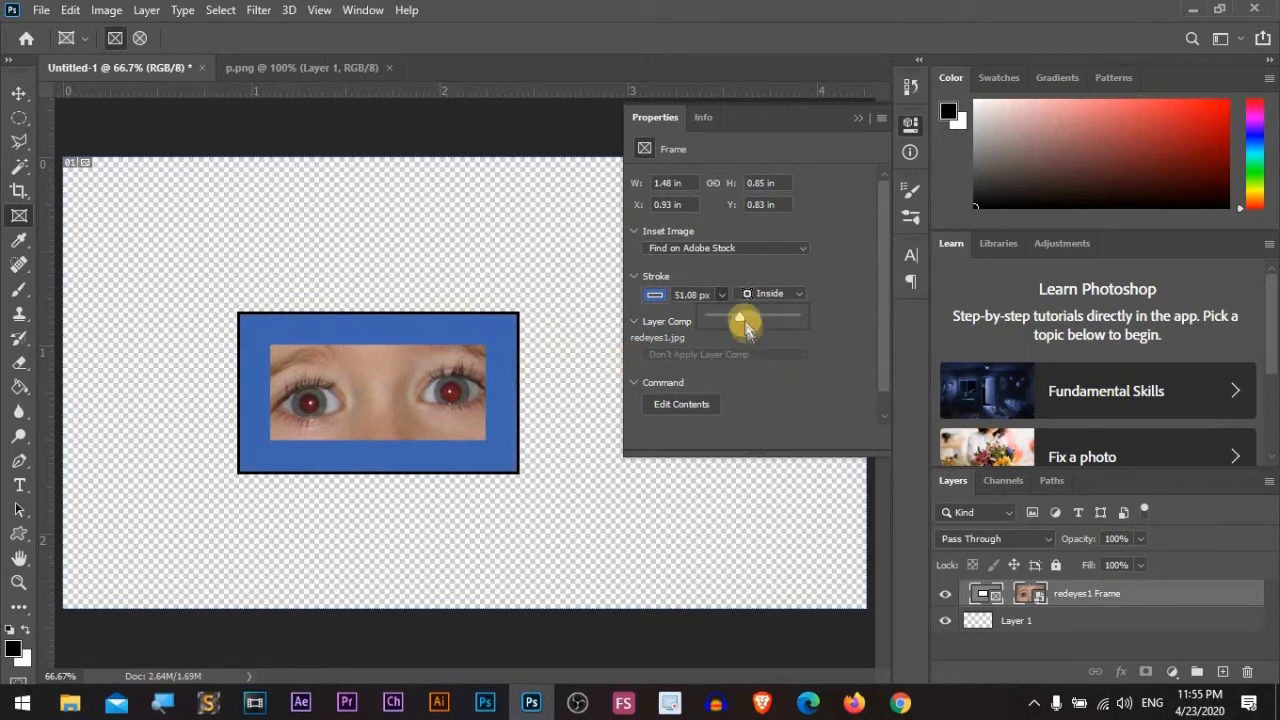
{"action": "left_click_drag", "start_coordinate": [733, 318], "coordinate": [709, 317]}
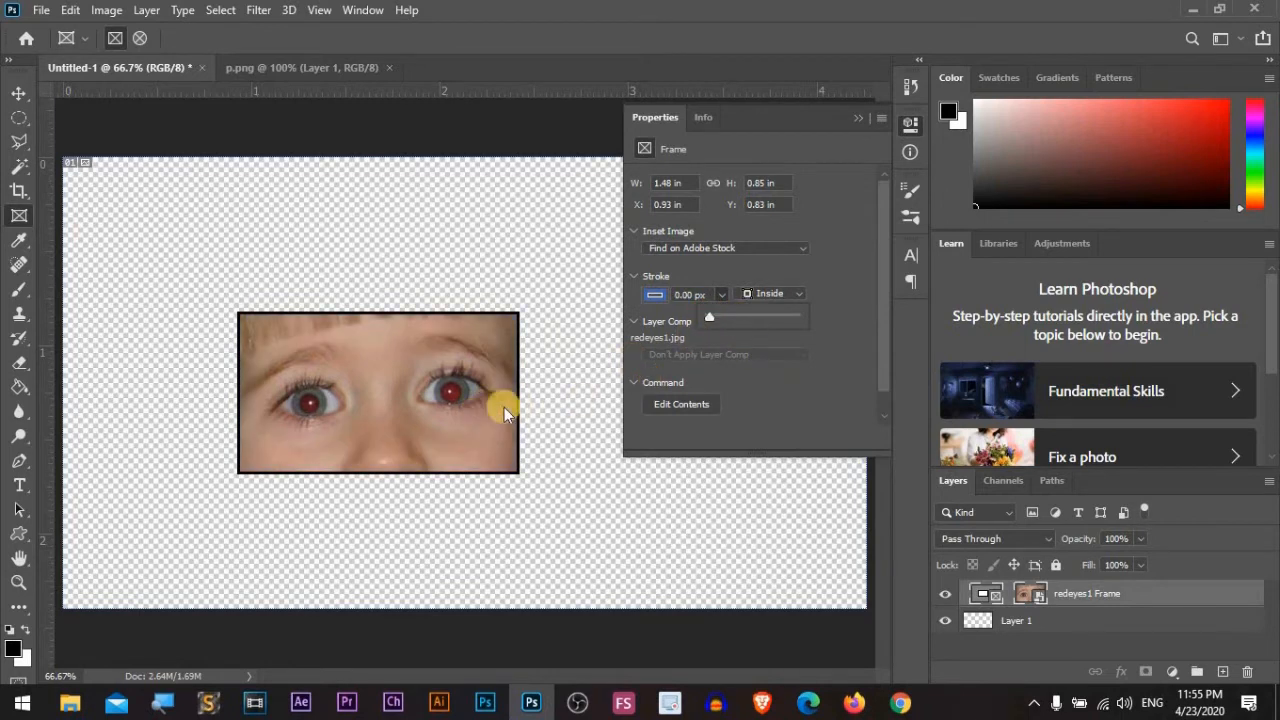
{"action": "left_click", "coordinate": [856, 116]}
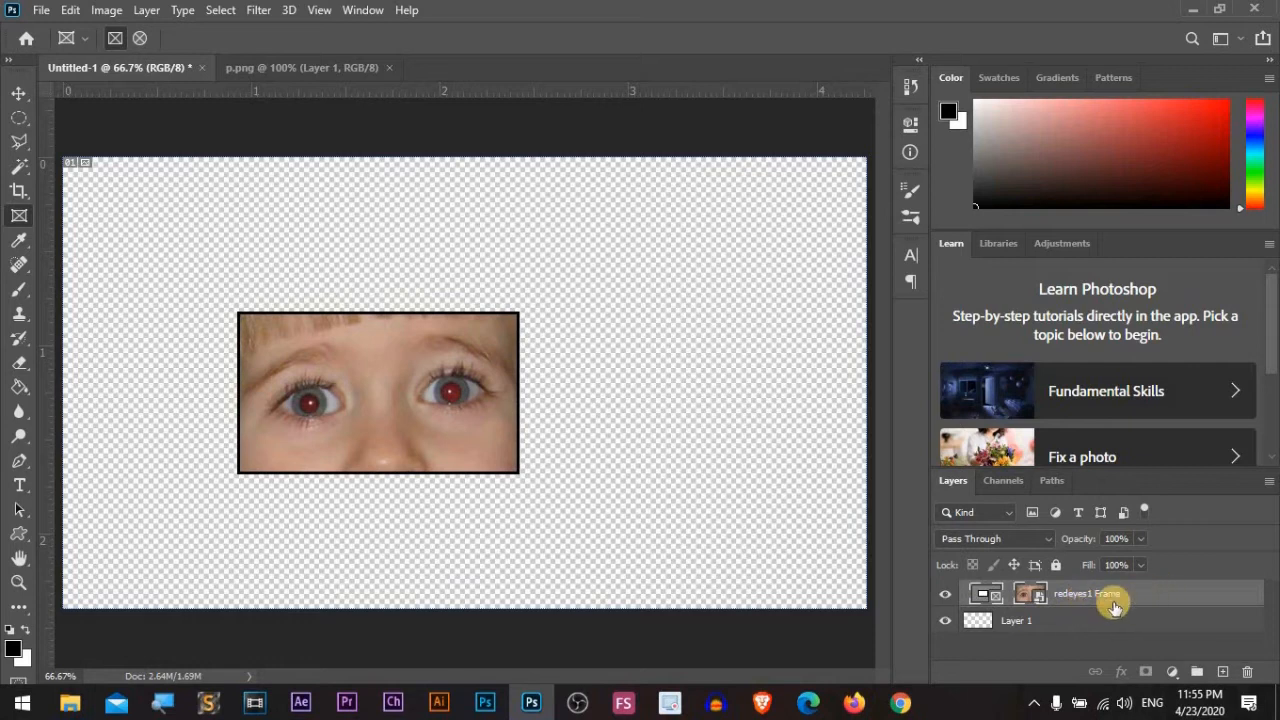
Step: Delete the redeyes1 frame and draw a black paw print custom shape, about 539 by 329 px, in the lower middle of the canvas
{"action": "key", "text": "Delete"}
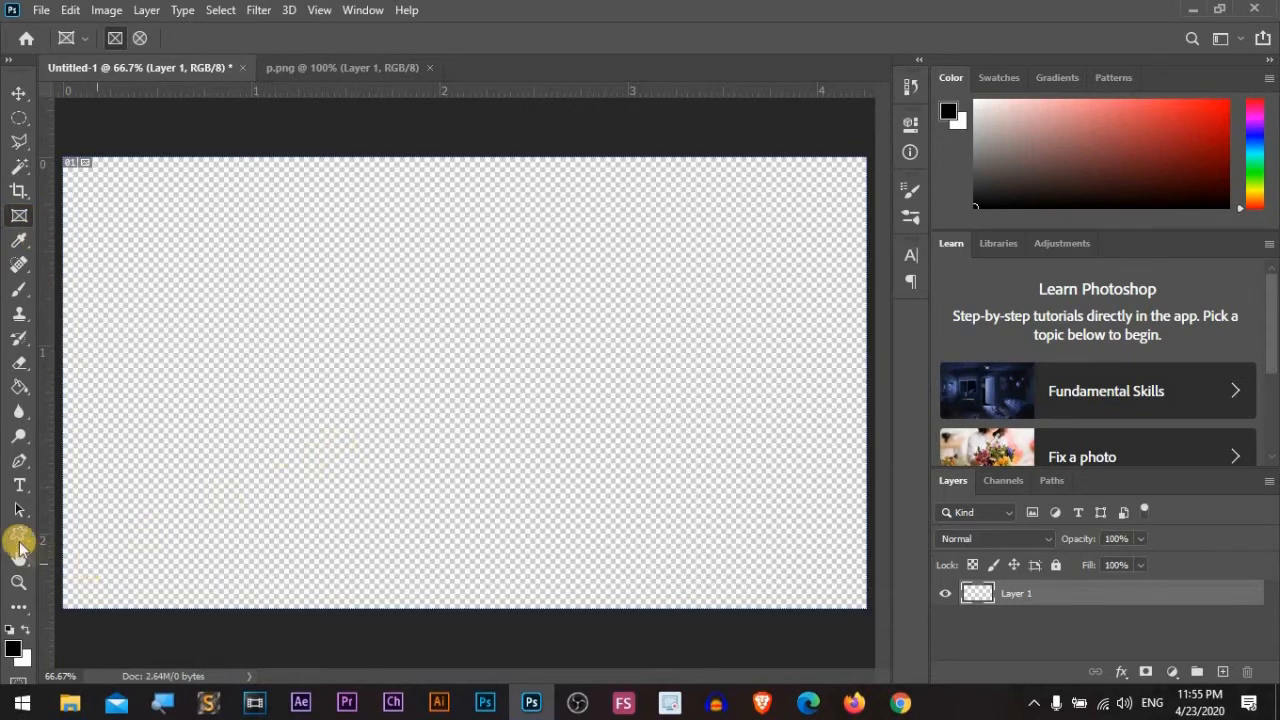
{"action": "left_click", "coordinate": [16, 535]}
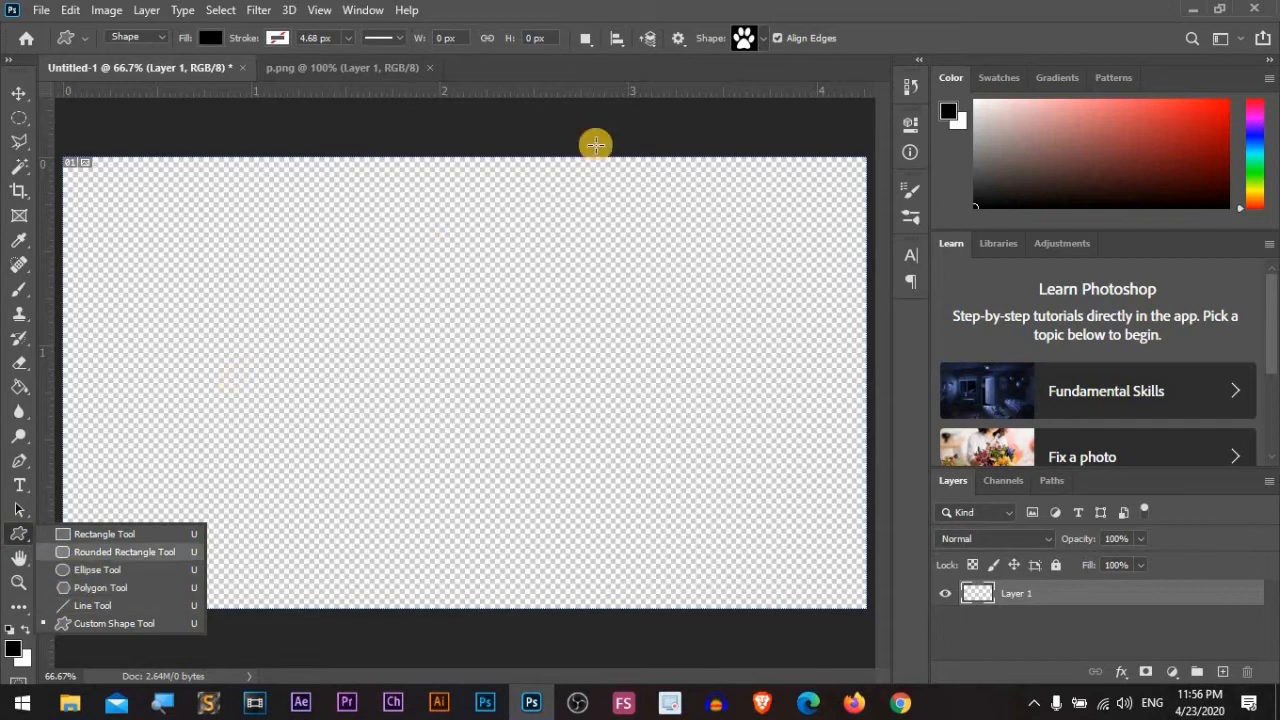
{"action": "left_click", "coordinate": [741, 40]}
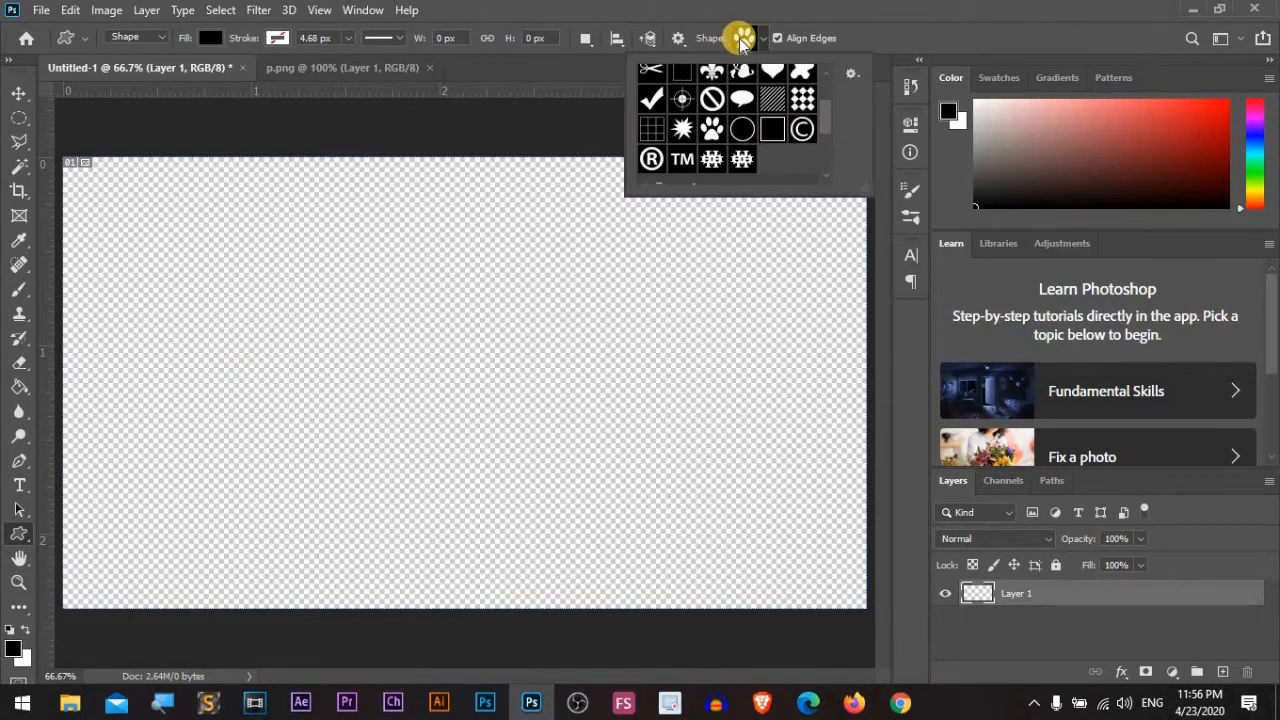
{"action": "left_click_drag", "start_coordinate": [342, 337], "coordinate": [682, 568]}
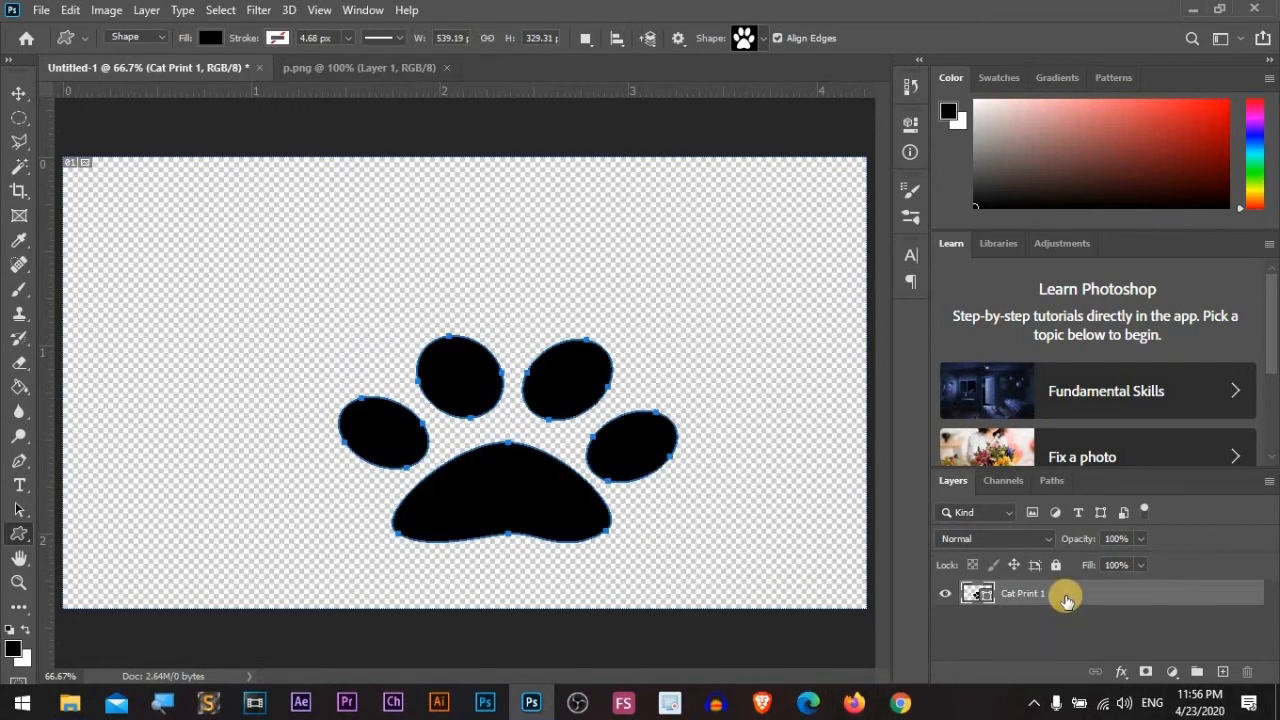
Step: Convert the paw print shape layer to a frame and place the redeyes1 image from the image folder into it
{"action": "right_click", "coordinate": [1066, 599]}
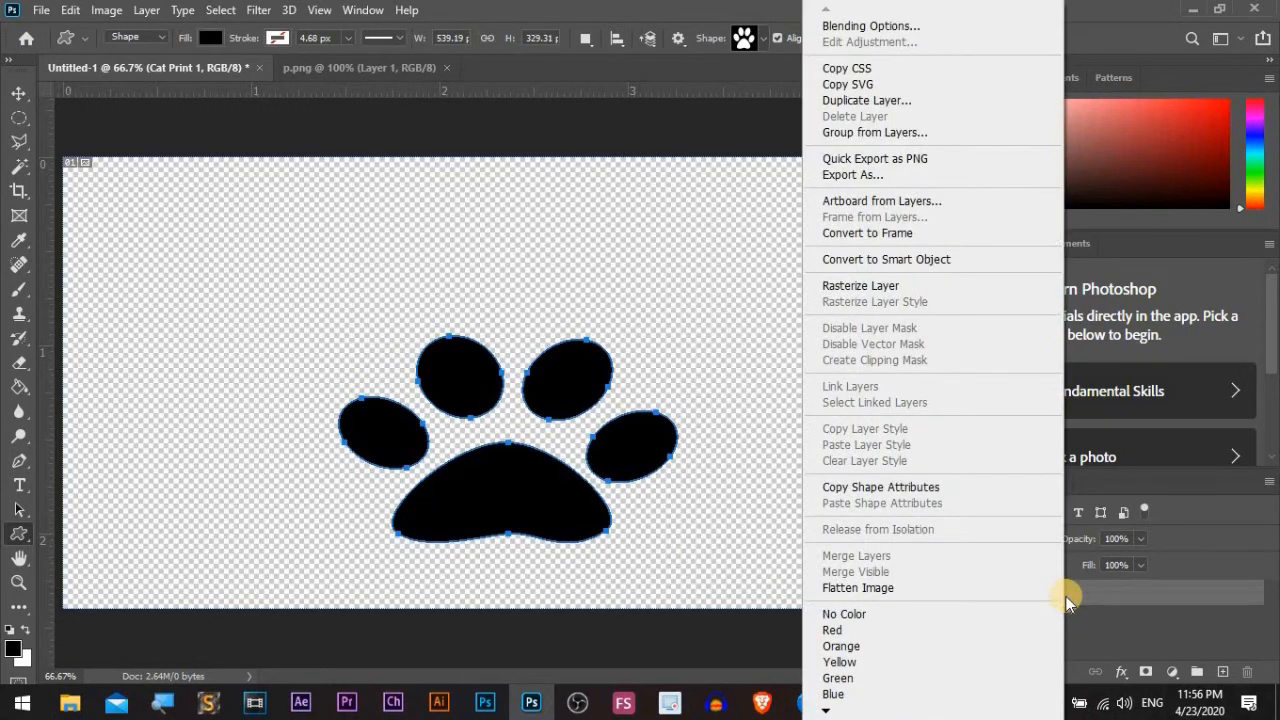
{"action": "left_click", "coordinate": [883, 233]}
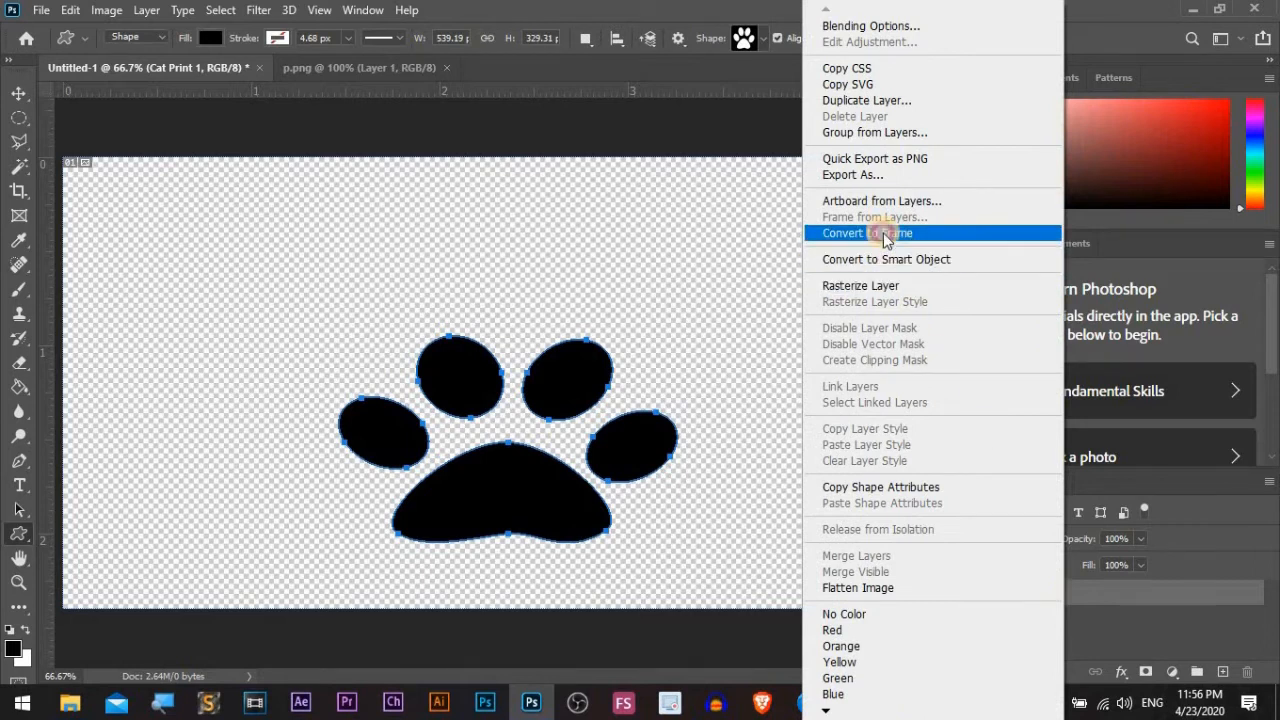
{"action": "left_click", "coordinate": [757, 252]}
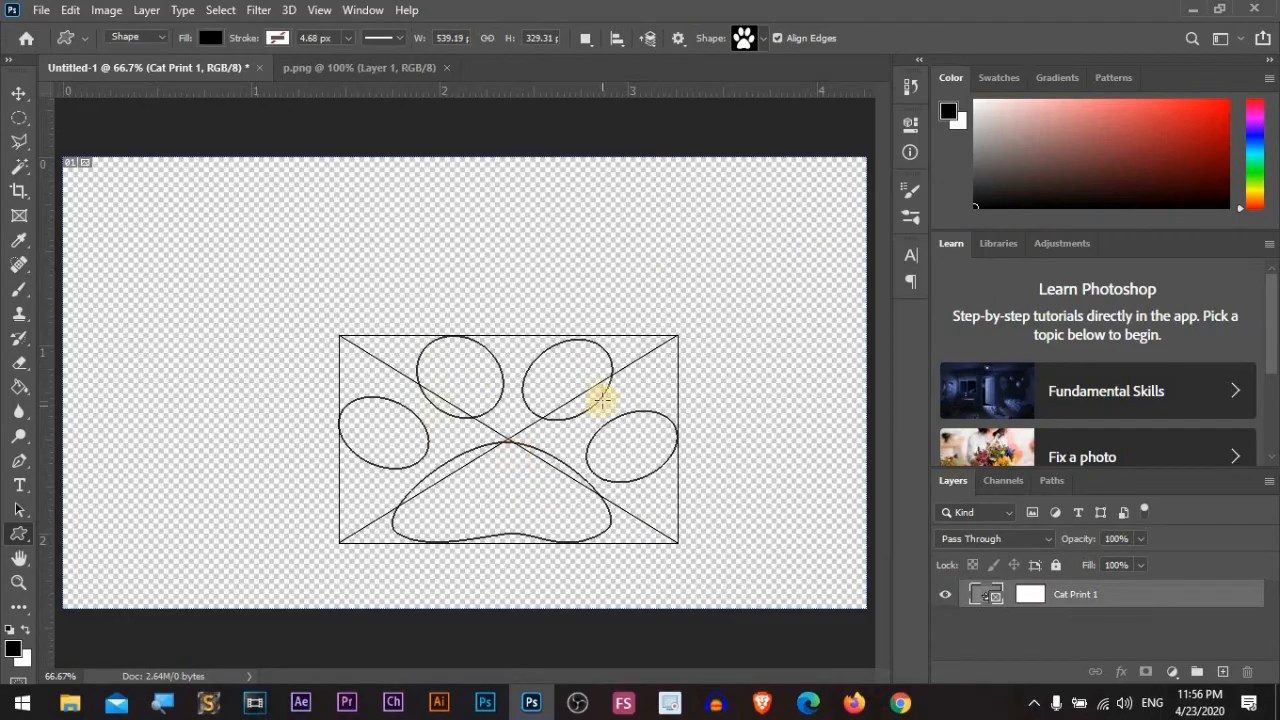
{"action": "left_click", "coordinate": [1193, 10]}
{"action": "left_click_drag", "start_coordinate": [858, 128], "coordinate": [514, 477]}
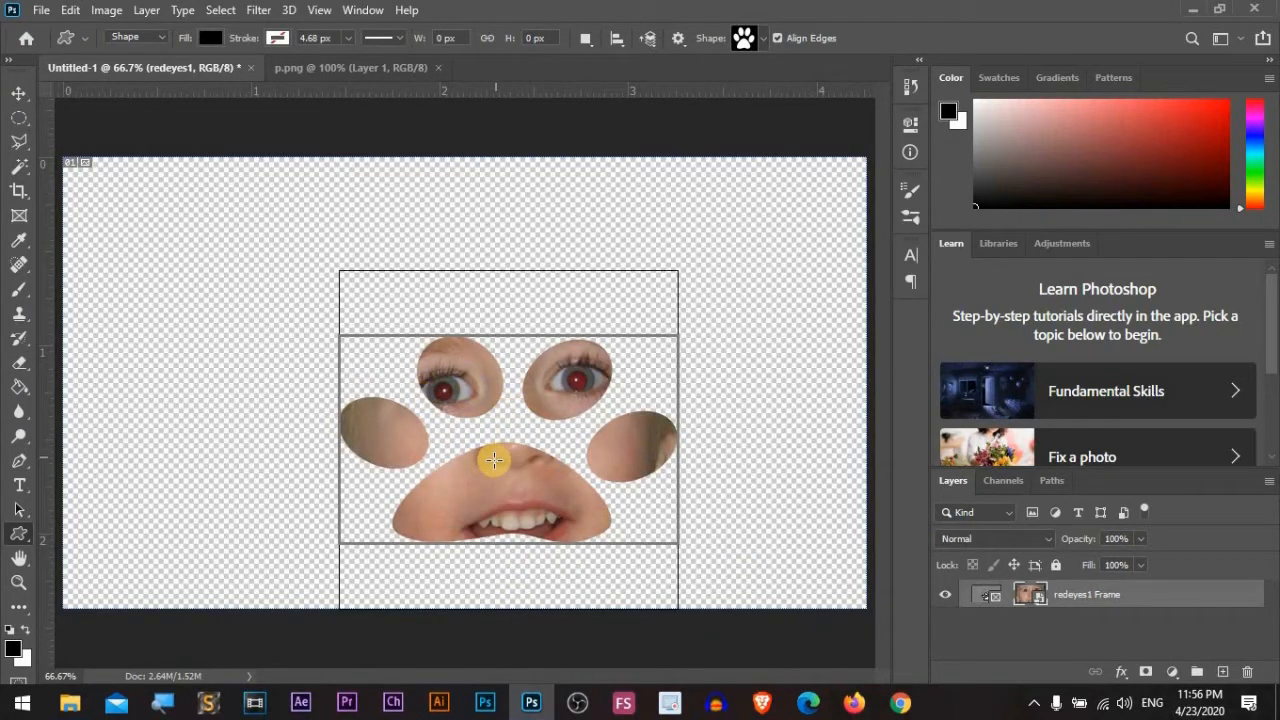
Step: Shift the image slightly up inside the paw frame, and move the whole frame with its image toward the canvas center
{"action": "left_click", "coordinate": [18, 93]}
{"action": "mouse_move", "coordinate": [523, 449]}
{"action": "left_mouse_down"}
{"action": "mouse_move", "coordinate": [537, 472]}
{"action": "mouse_move", "coordinate": [524, 468]}
{"action": "left_mouse_up"}
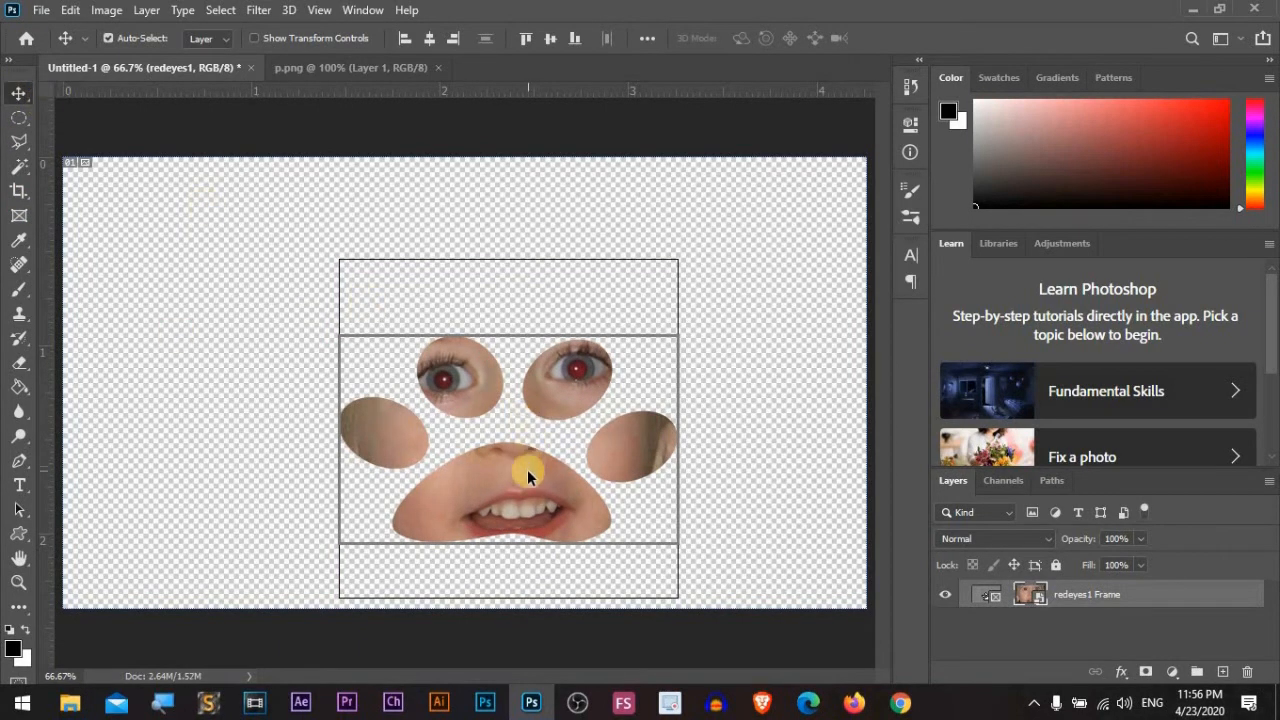
{"action": "left_click_drag", "start_coordinate": [524, 461], "coordinate": [562, 468]}
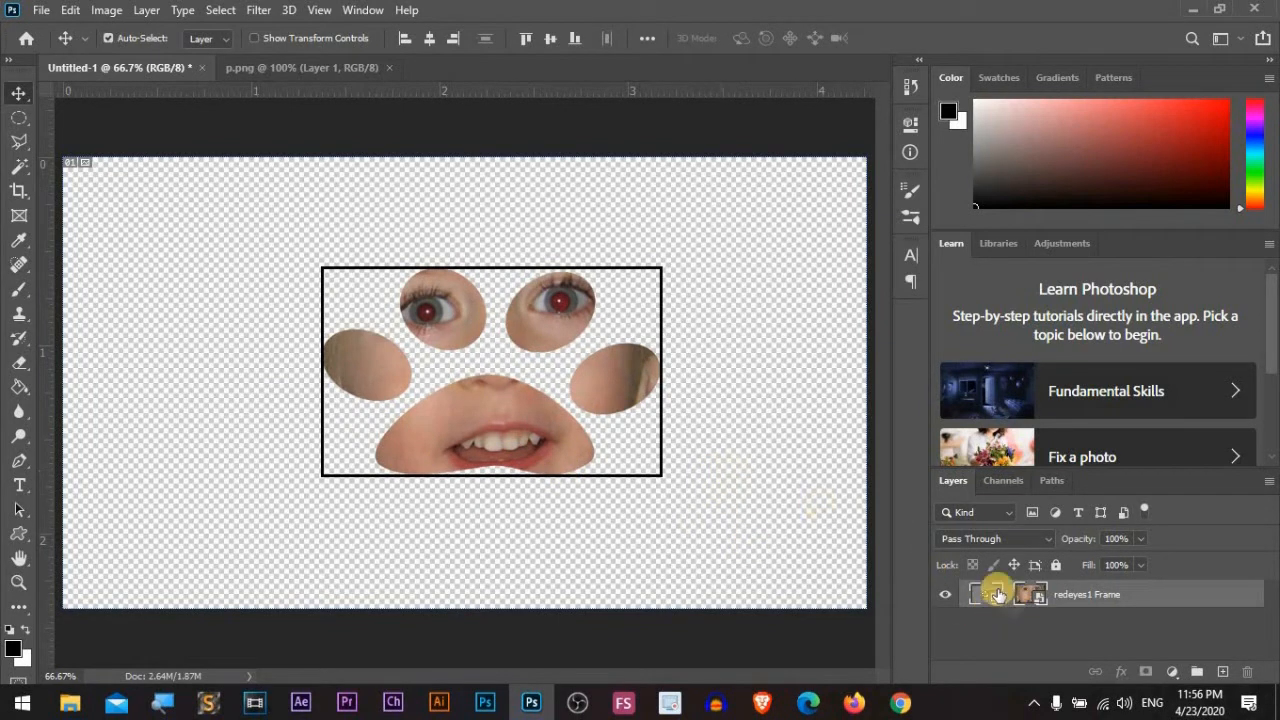
{"action": "left_click_drag", "start_coordinate": [529, 434], "coordinate": [541, 434]}
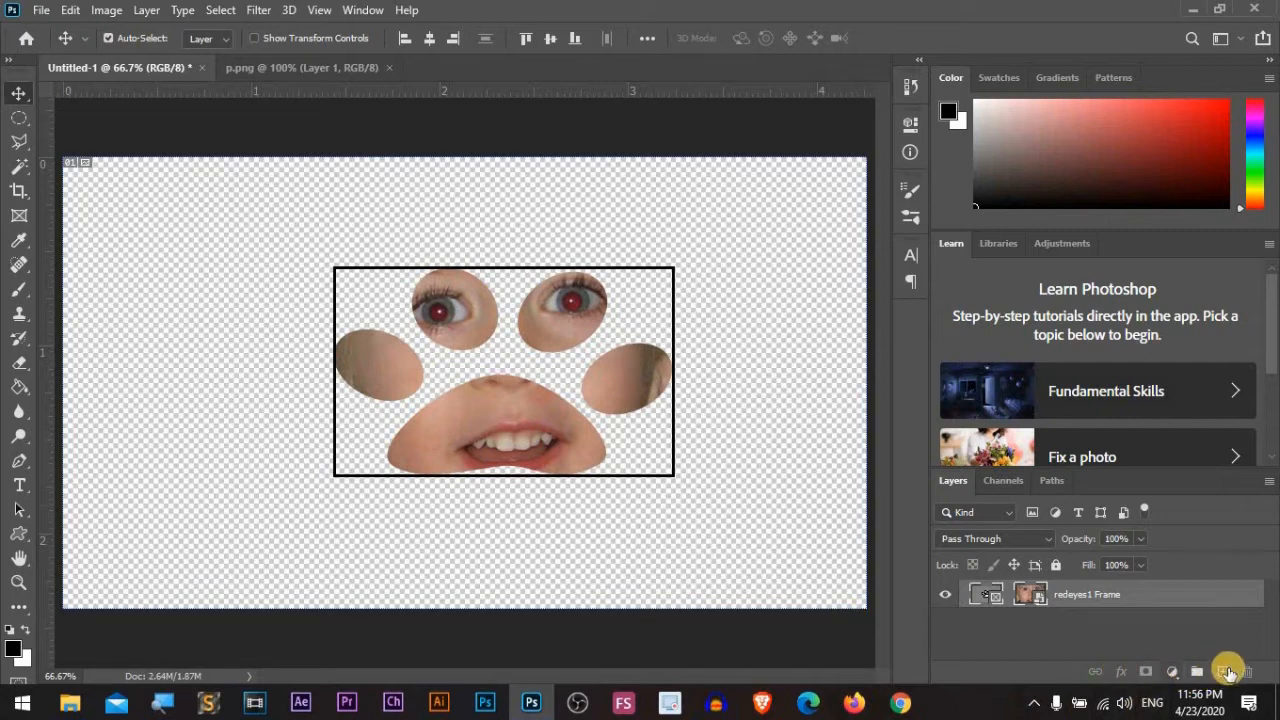
Step: Add two empty layers above the paw frame, giving the second the name Layer 2 in the New Layer dialog
{"action": "left_click", "coordinate": [1222, 672]}
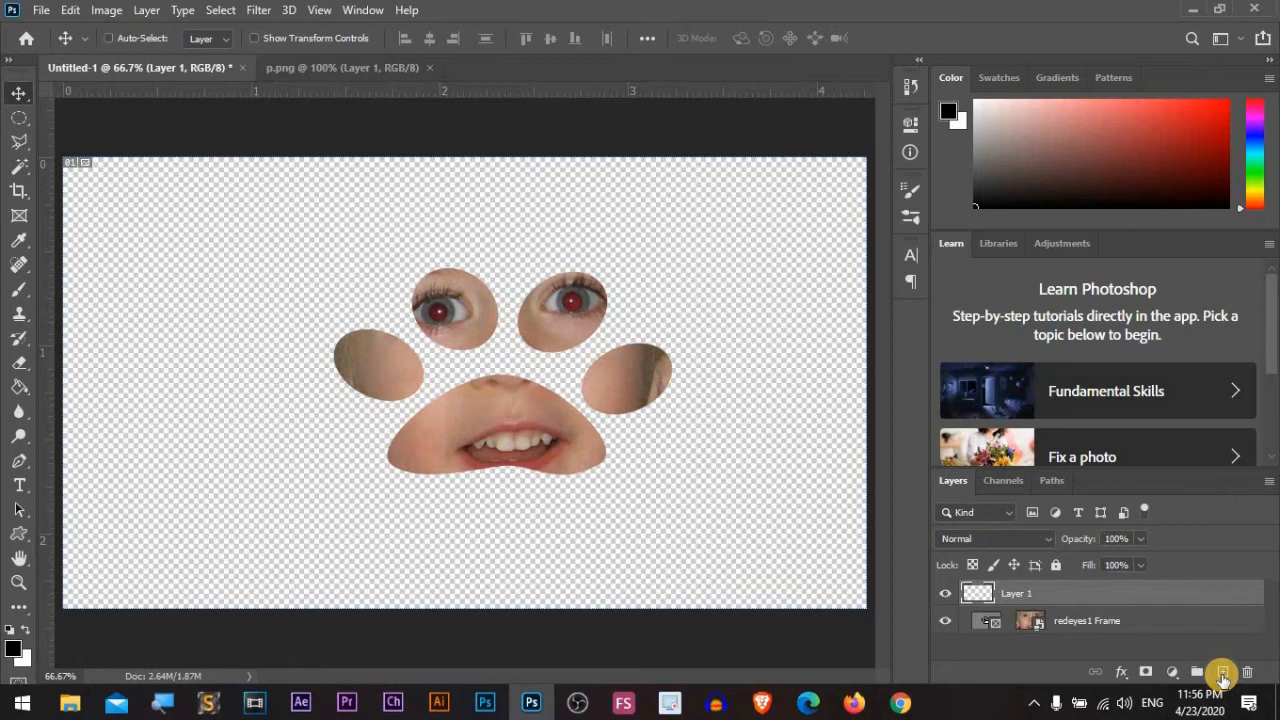
{"action": "left_click", "coordinate": [1222, 676], "text": "alt"}
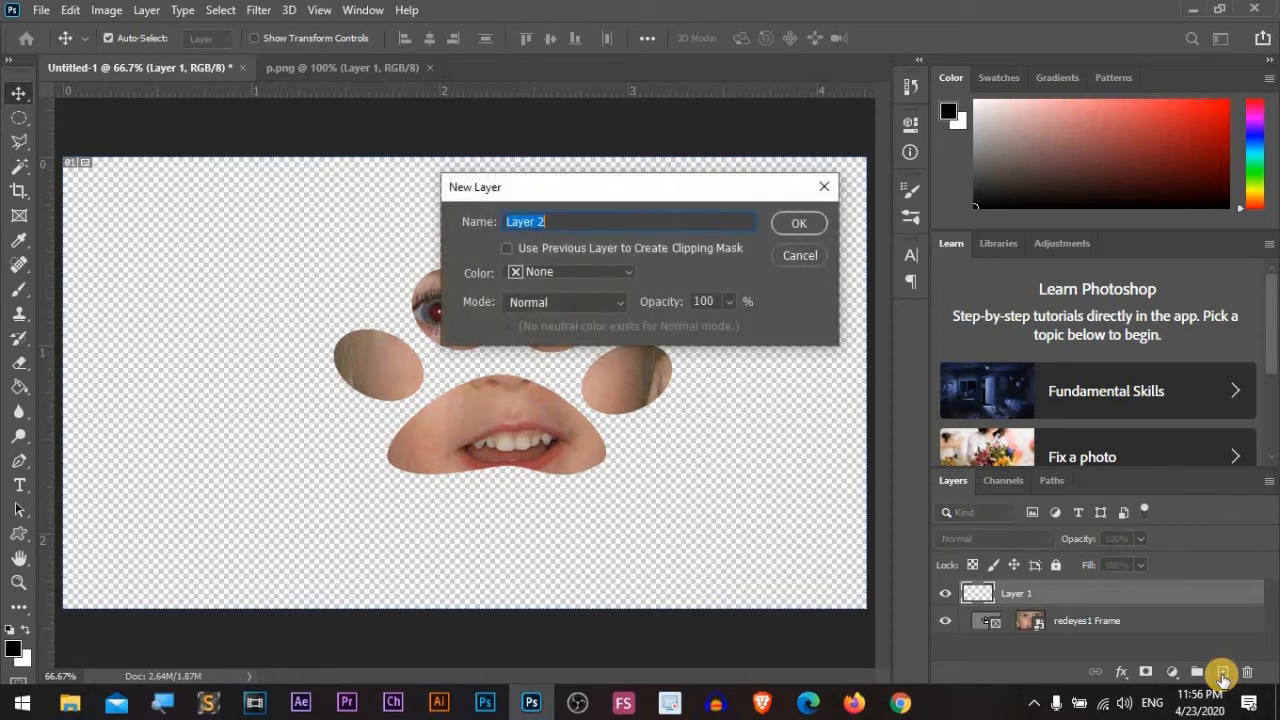
{"action": "key", "text": "Return"}
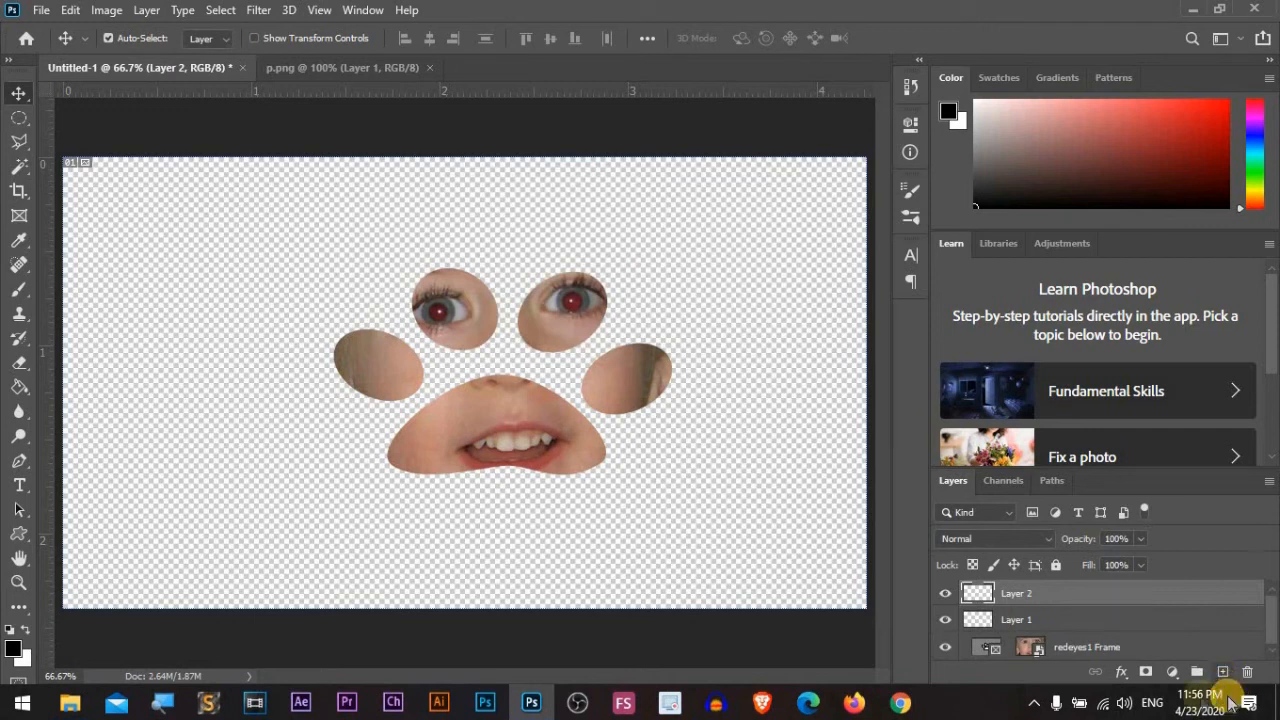
Step: Delete the redeyes1 paw frame and the empty Layer 1, leaving only Layer 2
{"action": "left_click", "coordinate": [1110, 647]}
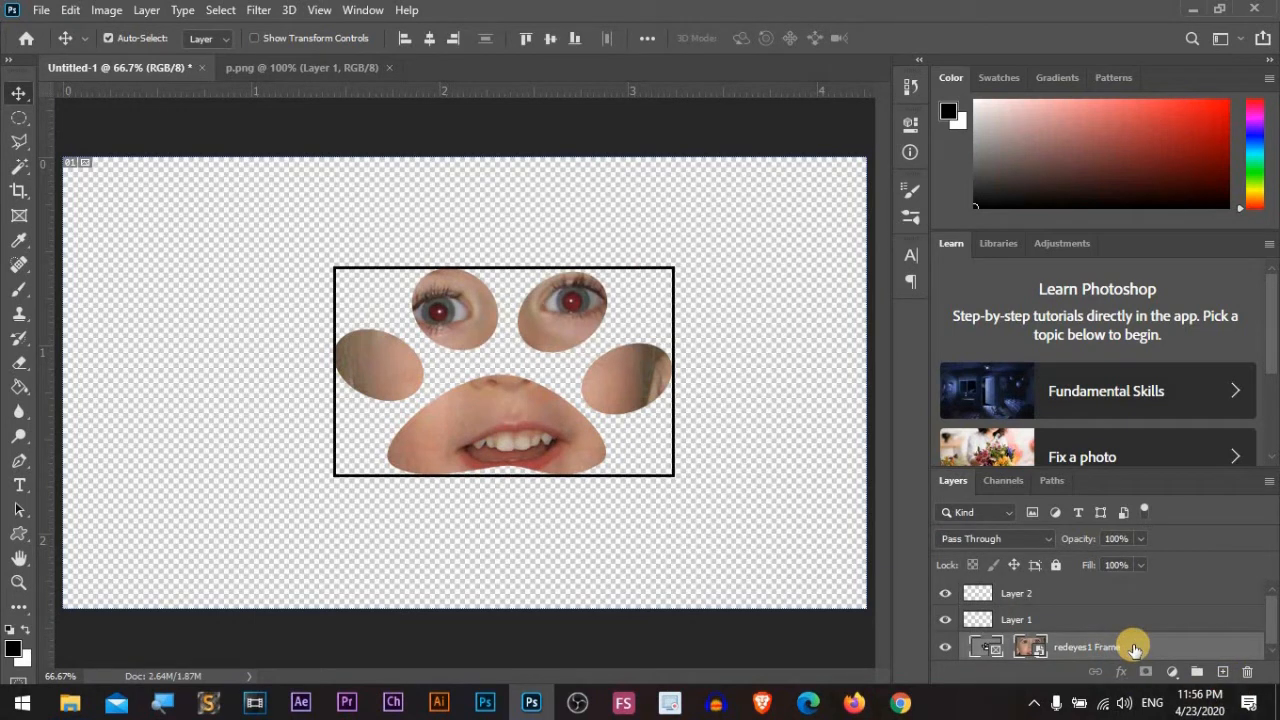
{"action": "key", "text": "Delete"}
{"action": "key", "text": "Delete"}
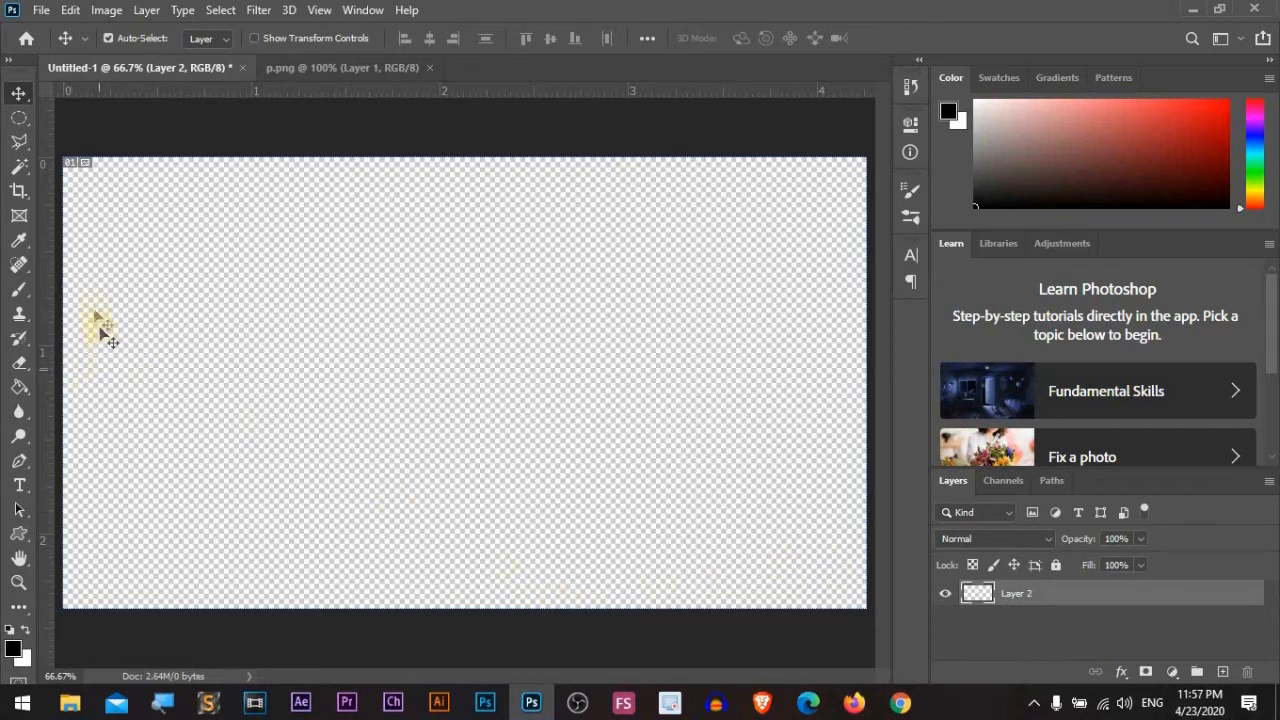
Step: Activate the Eyedropper tool and try sampling colors at several spots on the transparent canvas
{"action": "left_click", "coordinate": [14, 247]}
{"action": "right_click", "coordinate": [20, 245]}
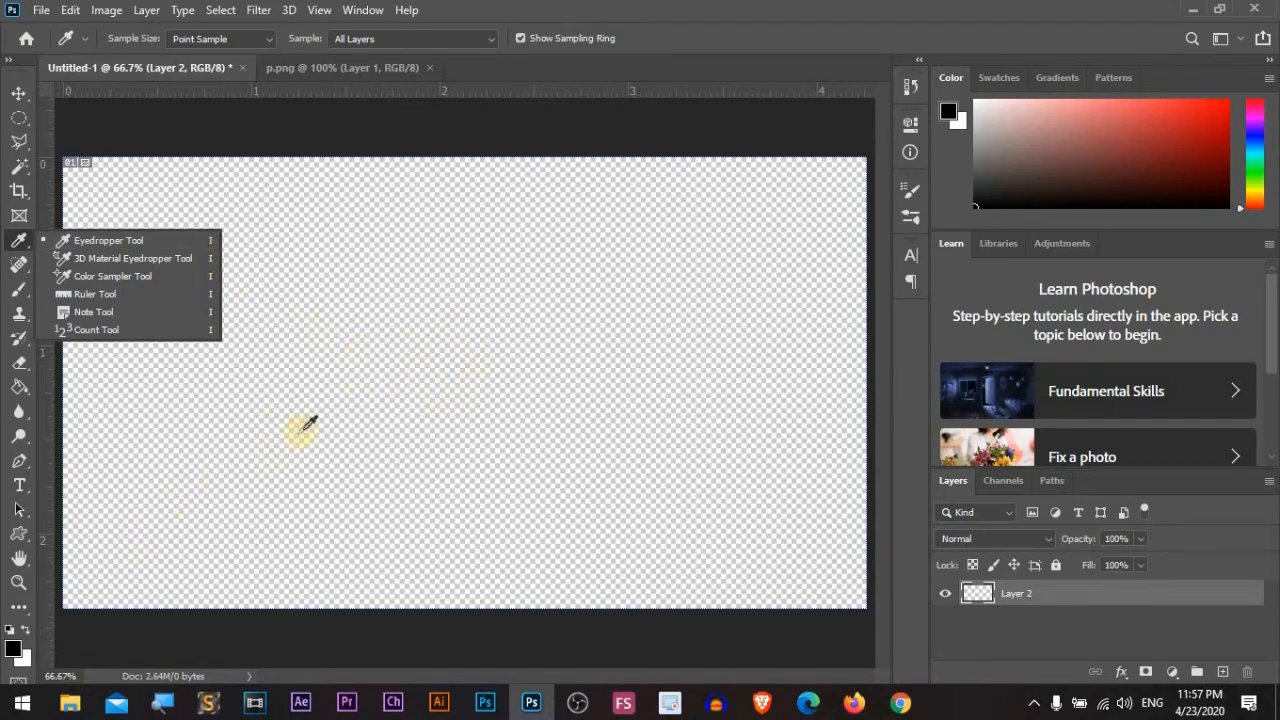
{"action": "left_click", "coordinate": [304, 428]}
{"action": "left_click", "coordinate": [466, 280]}
{"action": "left_click", "coordinate": [518, 440]}
{"action": "left_click", "coordinate": [228, 324]}
{"action": "left_click", "coordinate": [522, 264]}
{"action": "left_click", "coordinate": [463, 270]}
{"action": "left_click", "coordinate": [630, 304]}
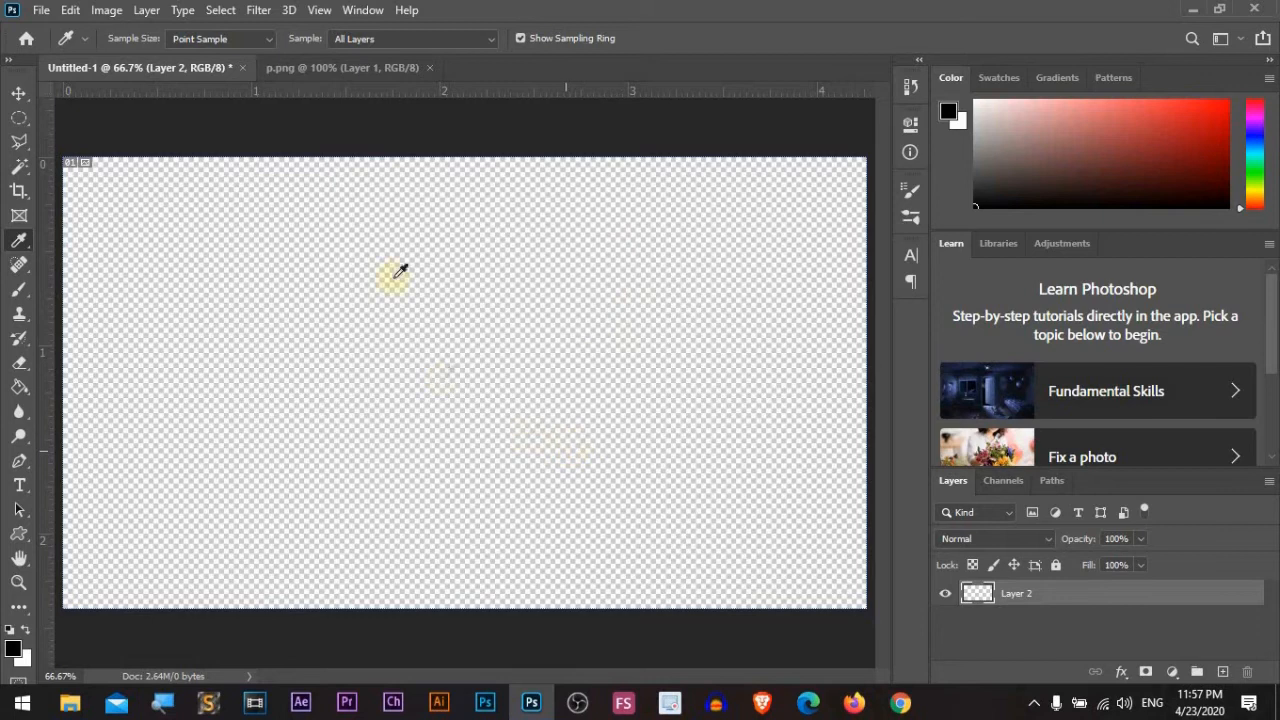
Step: Switch to the p.png document and sample several foreground colors from the characters, ending with the bald man's dark purple sweater
{"action": "left_click", "coordinate": [329, 64]}
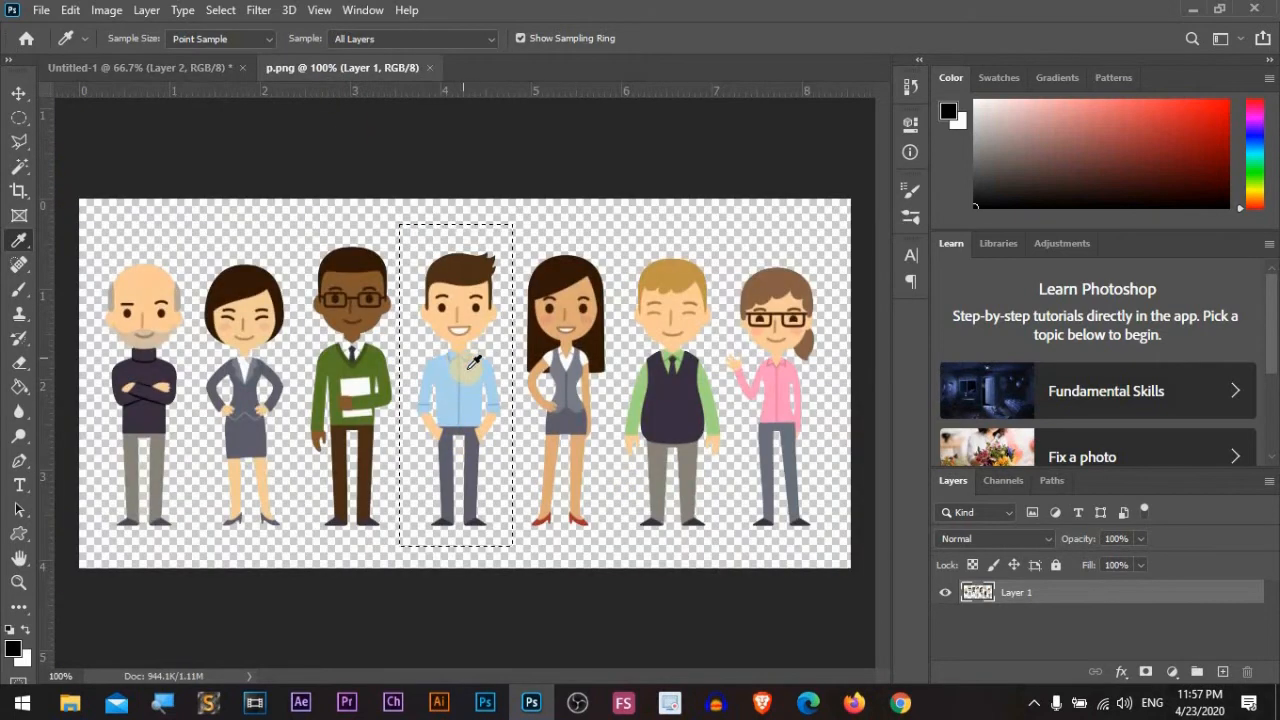
{"action": "left_click", "coordinate": [467, 359]}
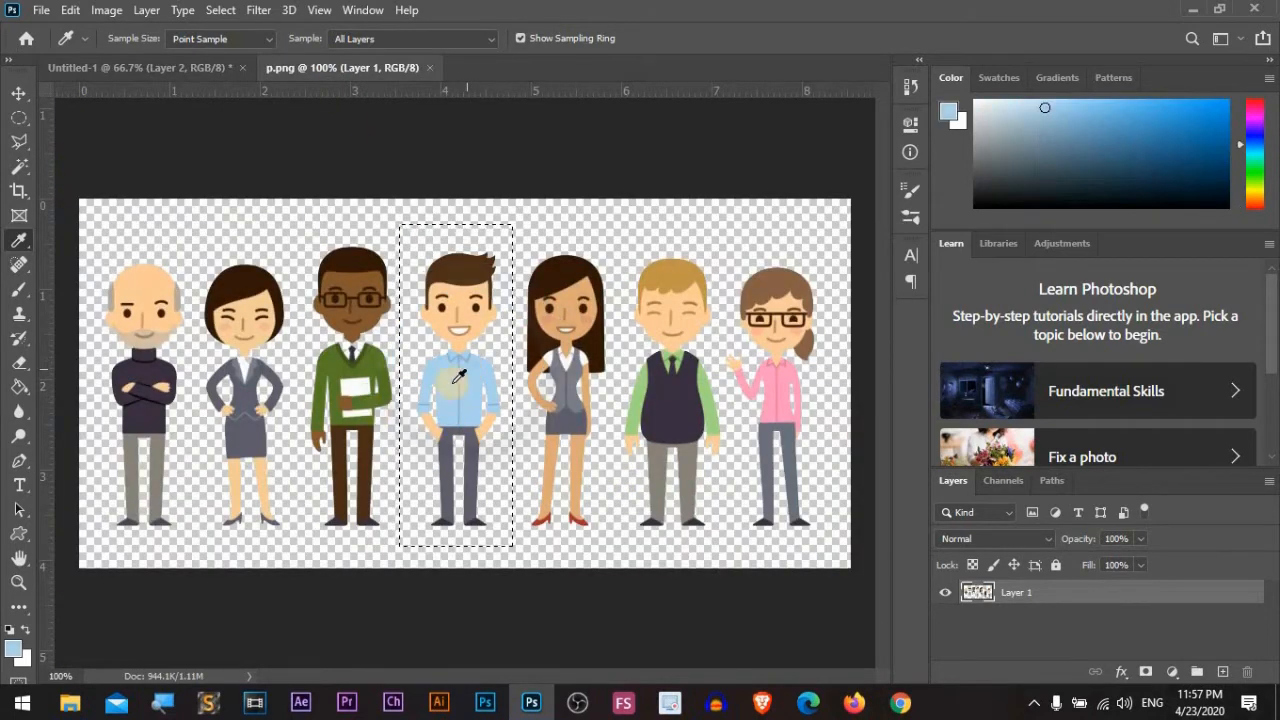
{"action": "left_click", "coordinate": [232, 432]}
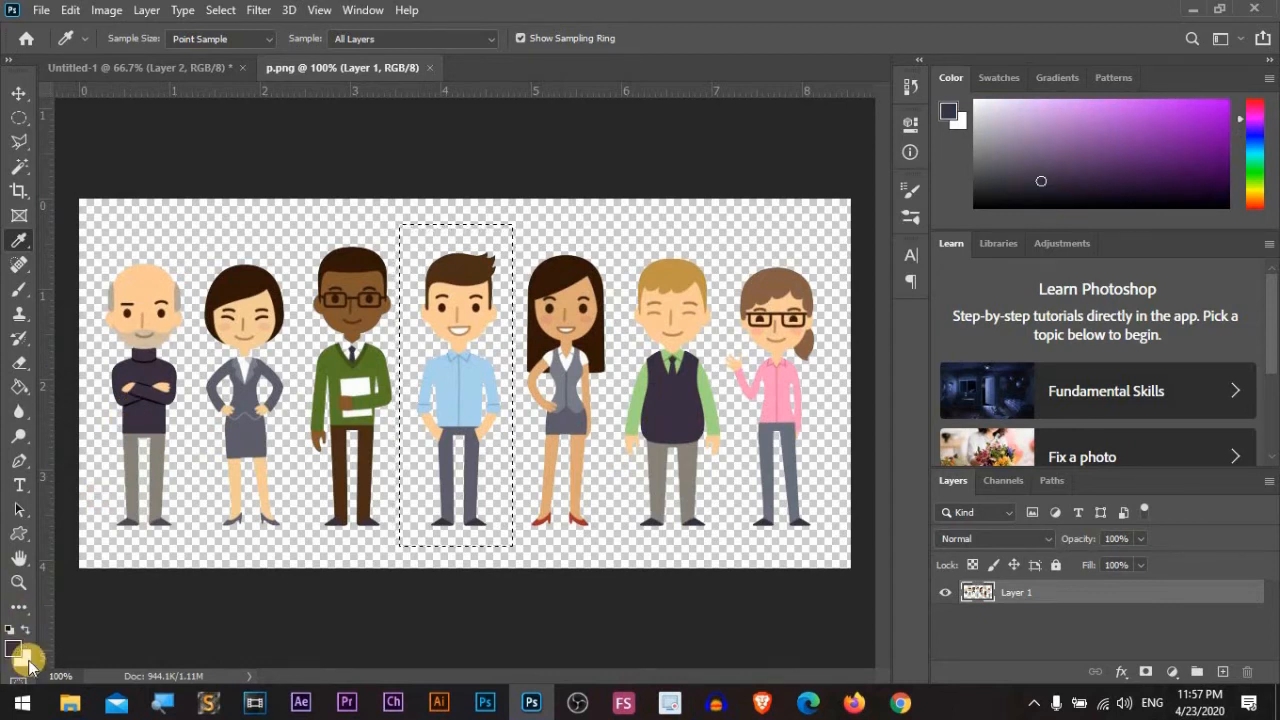
{"action": "left_click", "coordinate": [153, 320]}
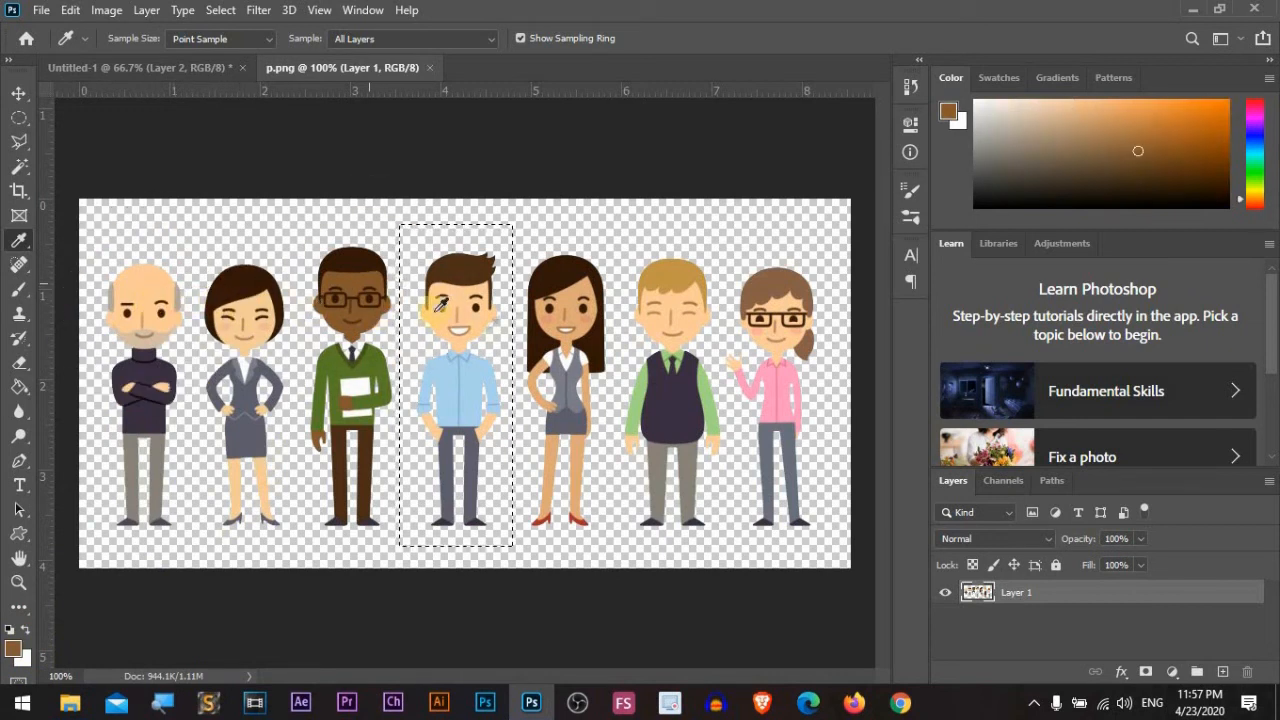
{"action": "left_click", "coordinate": [595, 290]}
{"action": "left_click", "coordinate": [787, 304]}
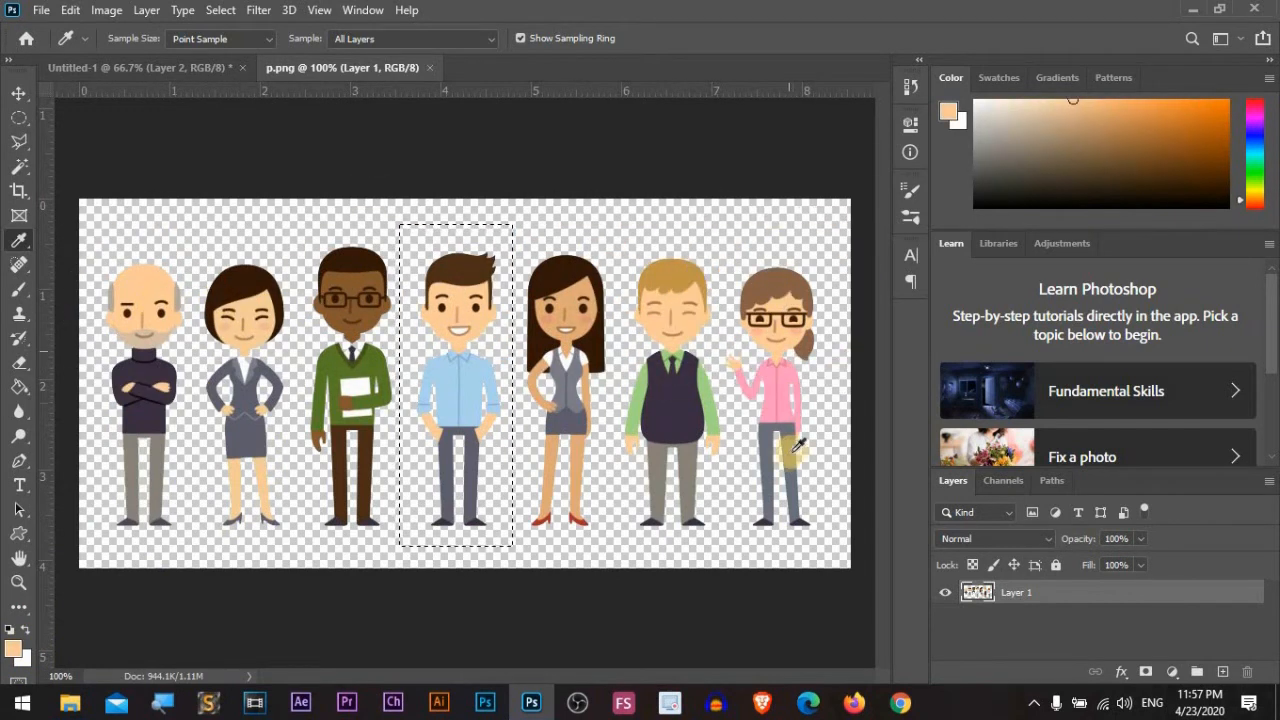
{"action": "left_click", "coordinate": [139, 418]}
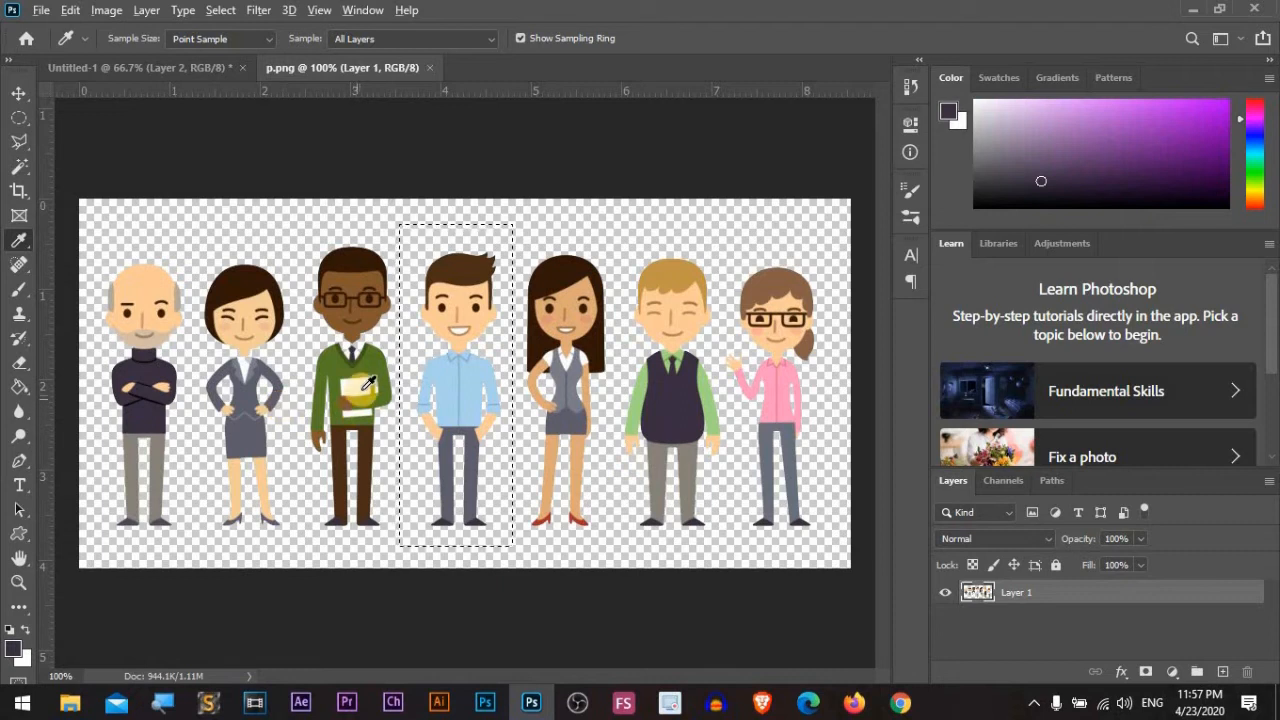
Step: Sample skin tones from the characters as the background color, ending with a tan tone
{"action": "left_click_drag", "start_coordinate": [350, 347], "coordinate": [358, 294]}
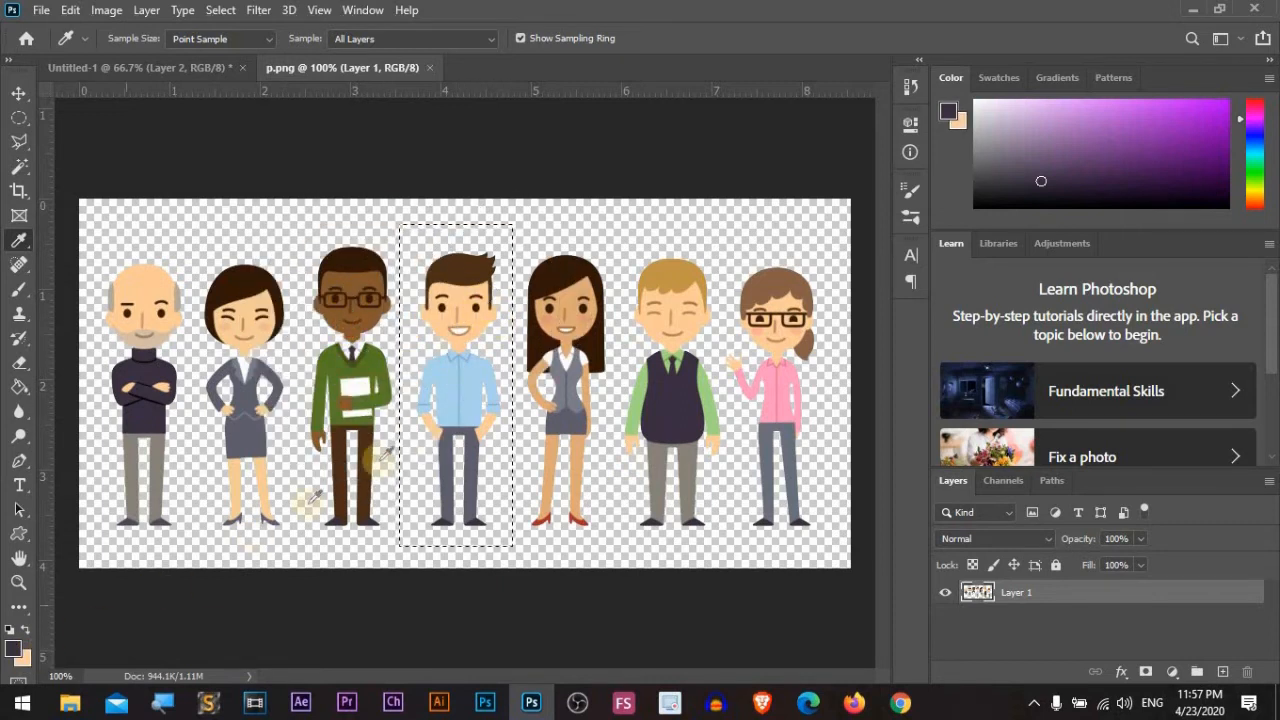
{"action": "left_click_drag", "start_coordinate": [655, 400], "coordinate": [678, 318]}
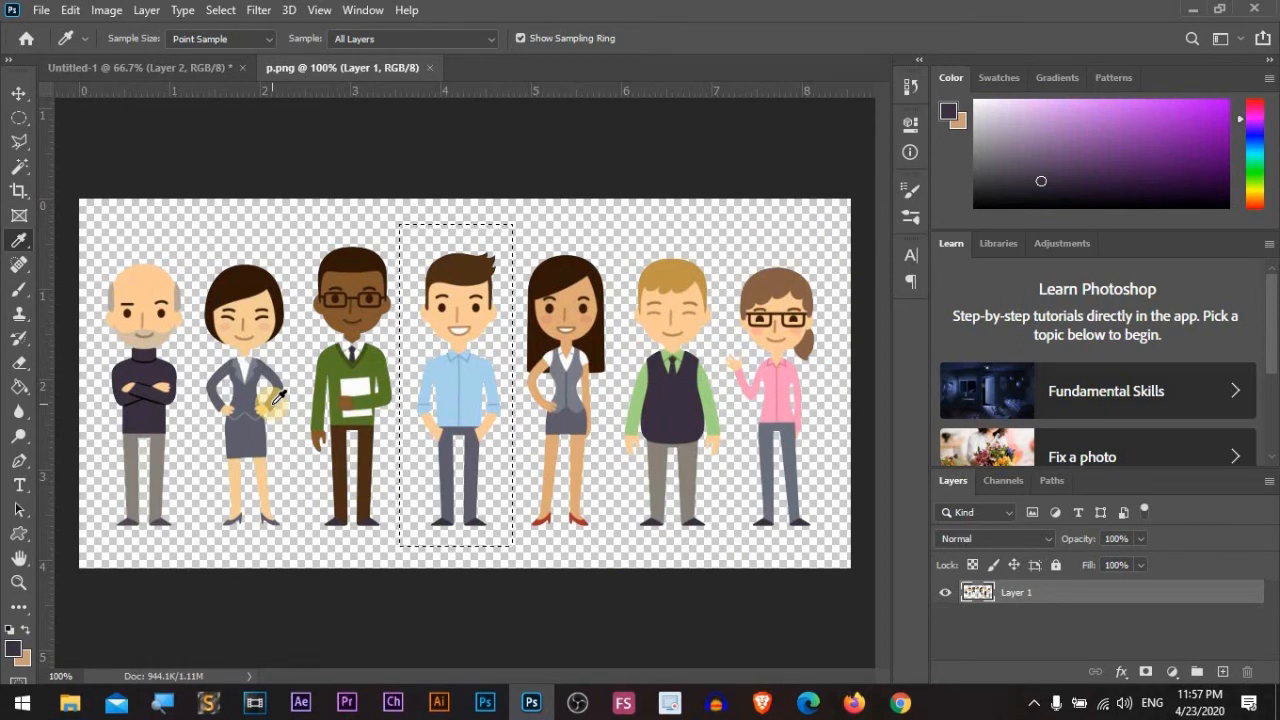
{"action": "left_click", "coordinate": [13, 244]}
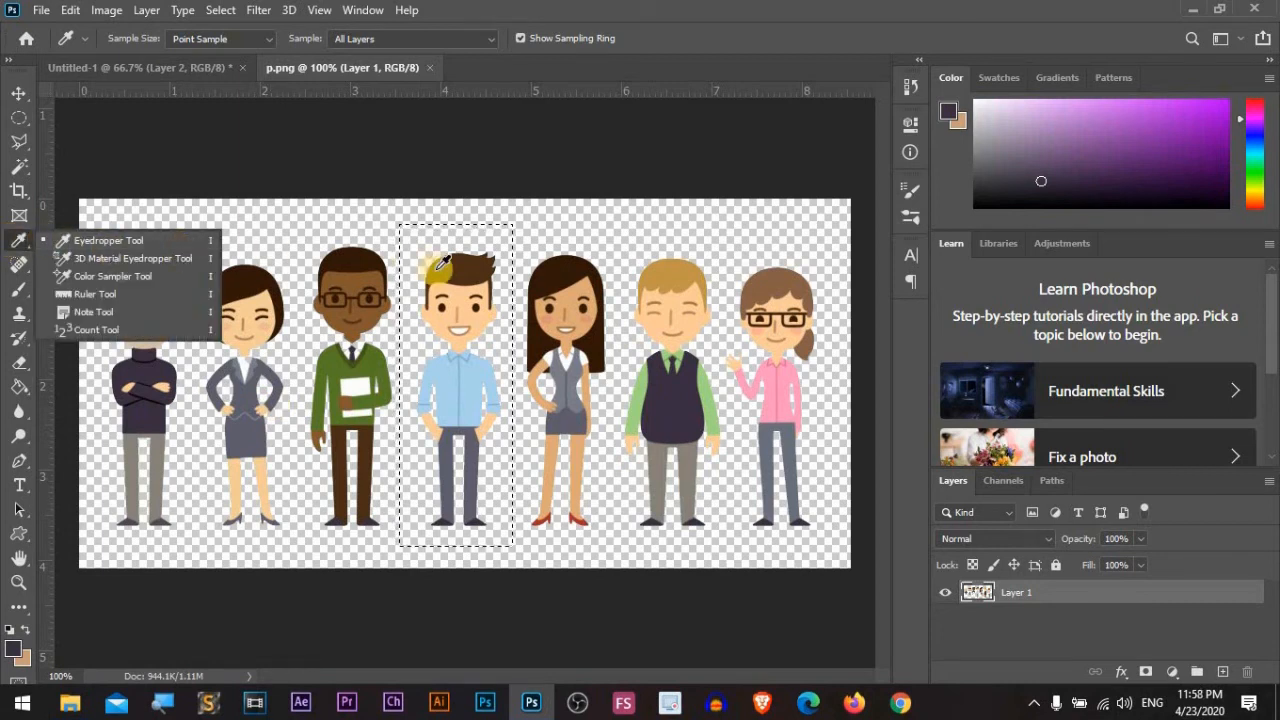
Step: Shrink the program window beside the image folder and sample colors outside the canvas, ending with a dark green foreground and purple background
{"action": "left_click", "coordinate": [1222, 12]}
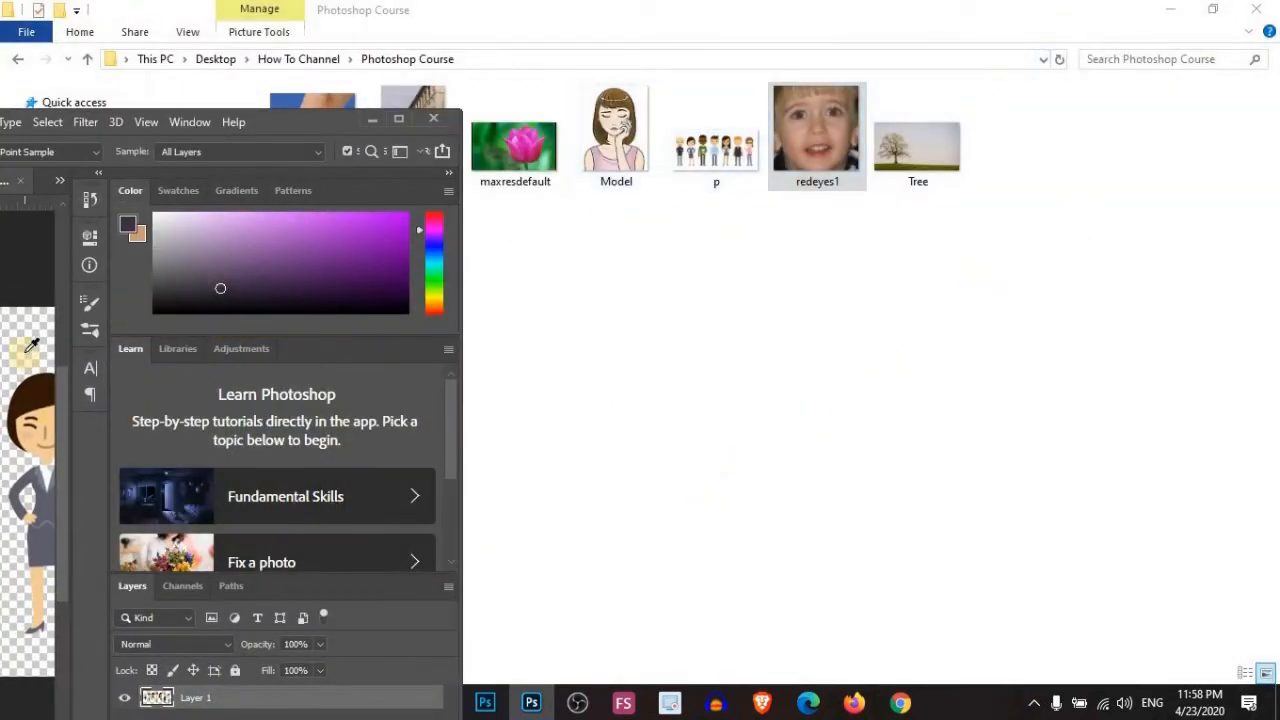
{"action": "left_click_drag", "start_coordinate": [266, 117], "coordinate": [322, 91]}
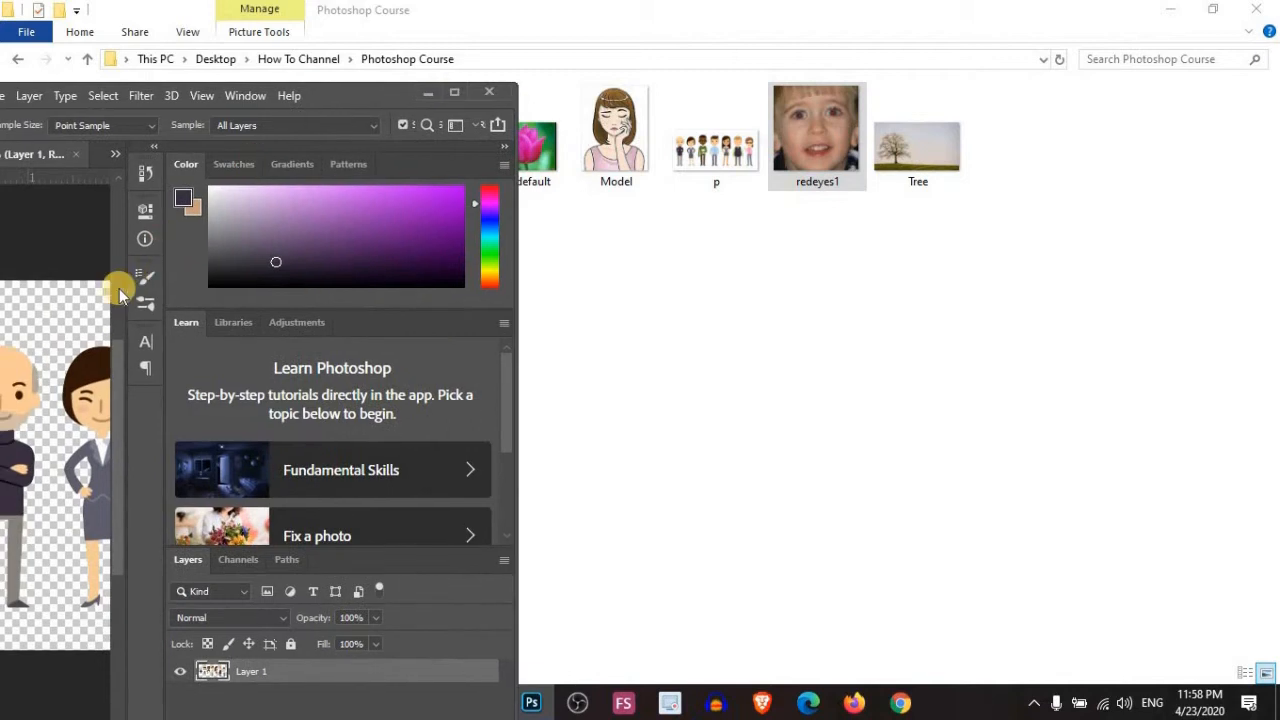
{"action": "left_click", "coordinate": [66, 311]}
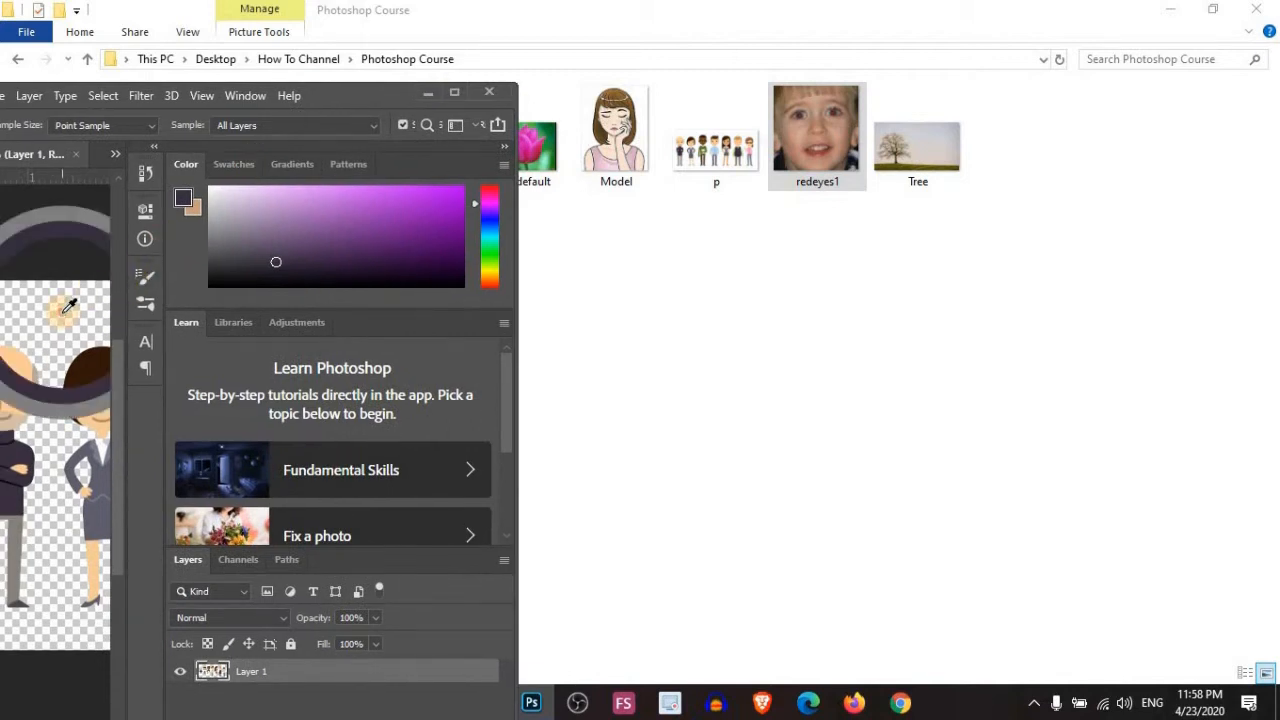
{"action": "left_click_drag", "start_coordinate": [66, 311], "coordinate": [826, 115]}
{"action": "left_click_drag", "start_coordinate": [363, 100], "coordinate": [1058, 4]}
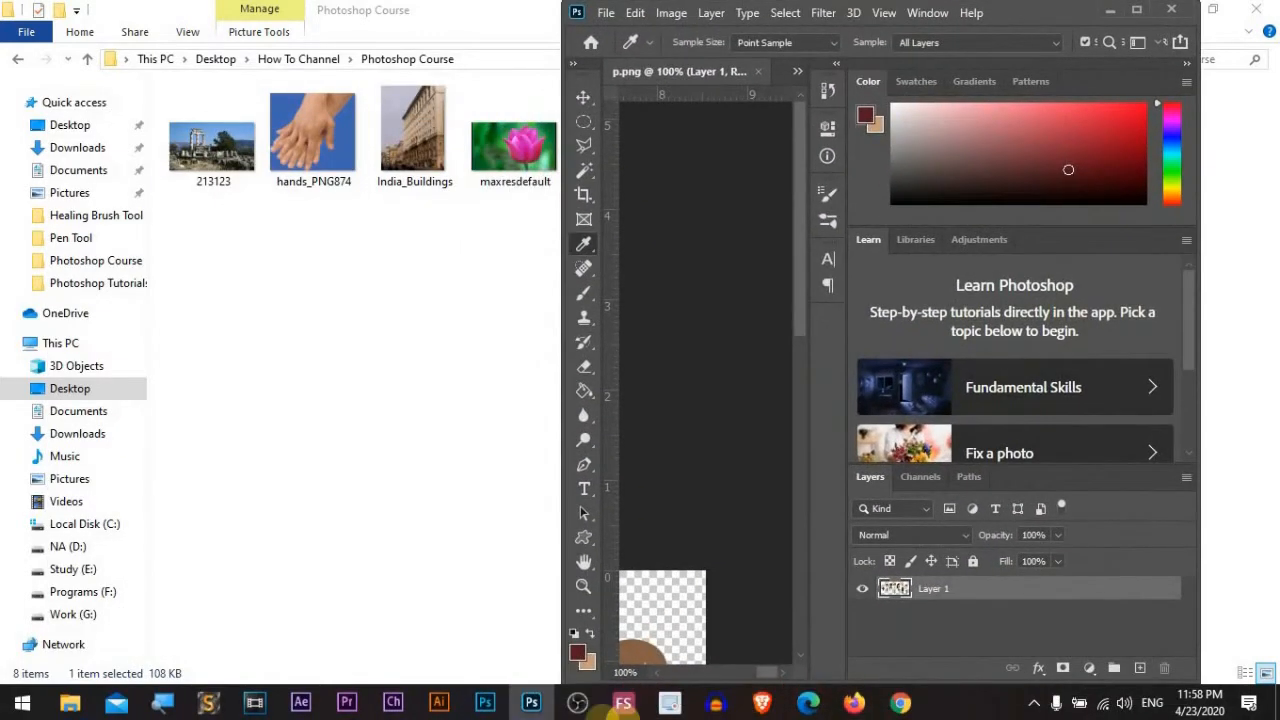
{"action": "left_click_drag", "start_coordinate": [670, 606], "coordinate": [48, 545]}
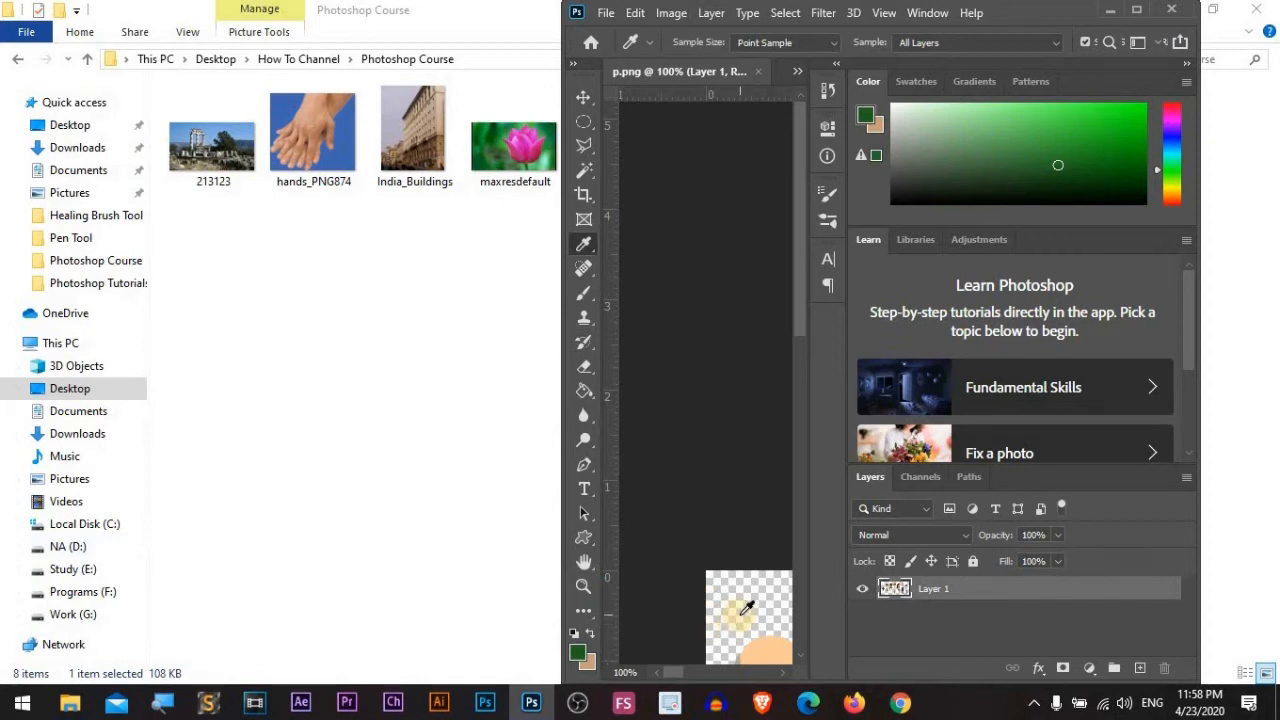
{"action": "left_click_drag", "start_coordinate": [746, 607], "coordinate": [212, 172]}
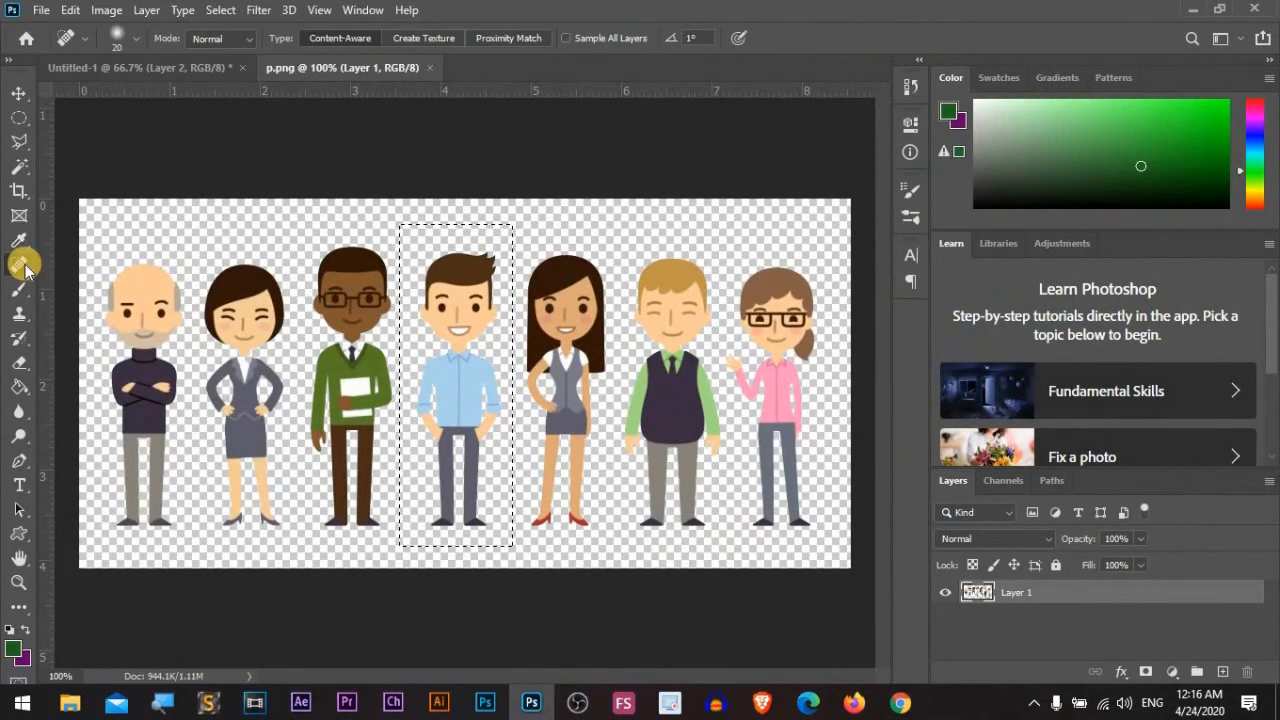
Step: Activate the Red Eye tool and open redeyes1.jpg from the Photoshop Course folder
{"action": "right_click", "coordinate": [19, 264]}
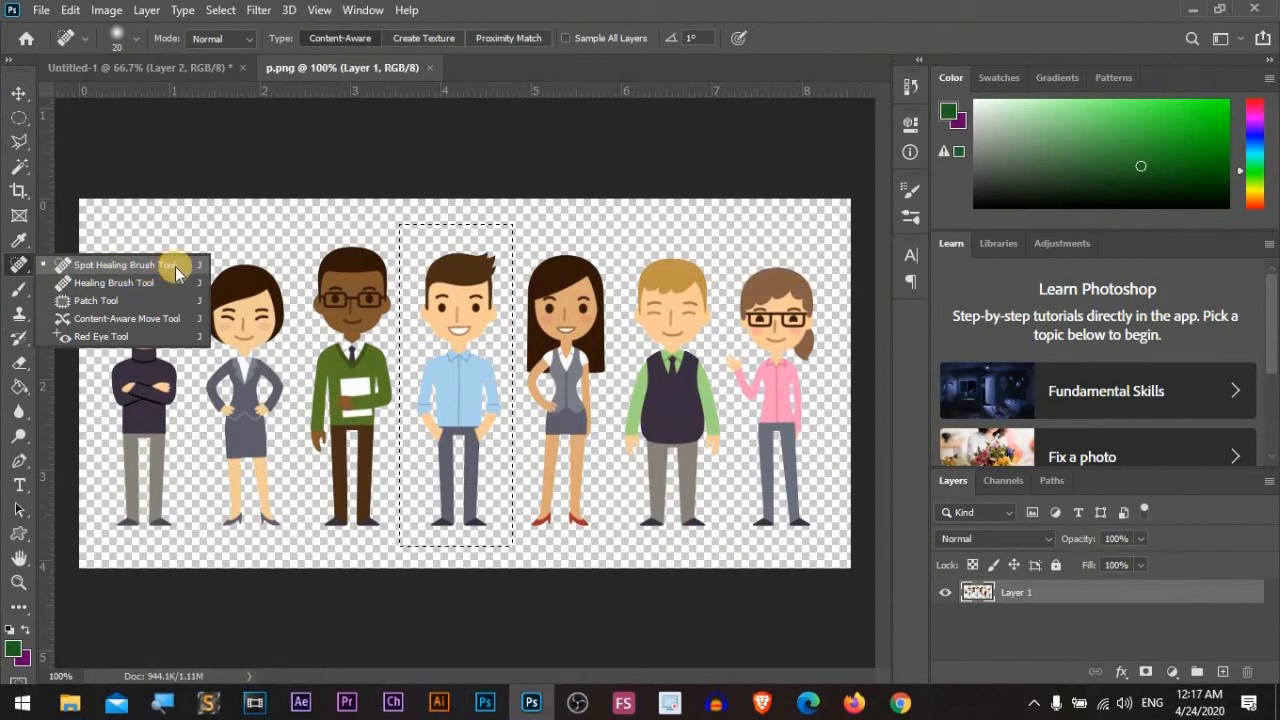
{"action": "left_click", "coordinate": [147, 341]}
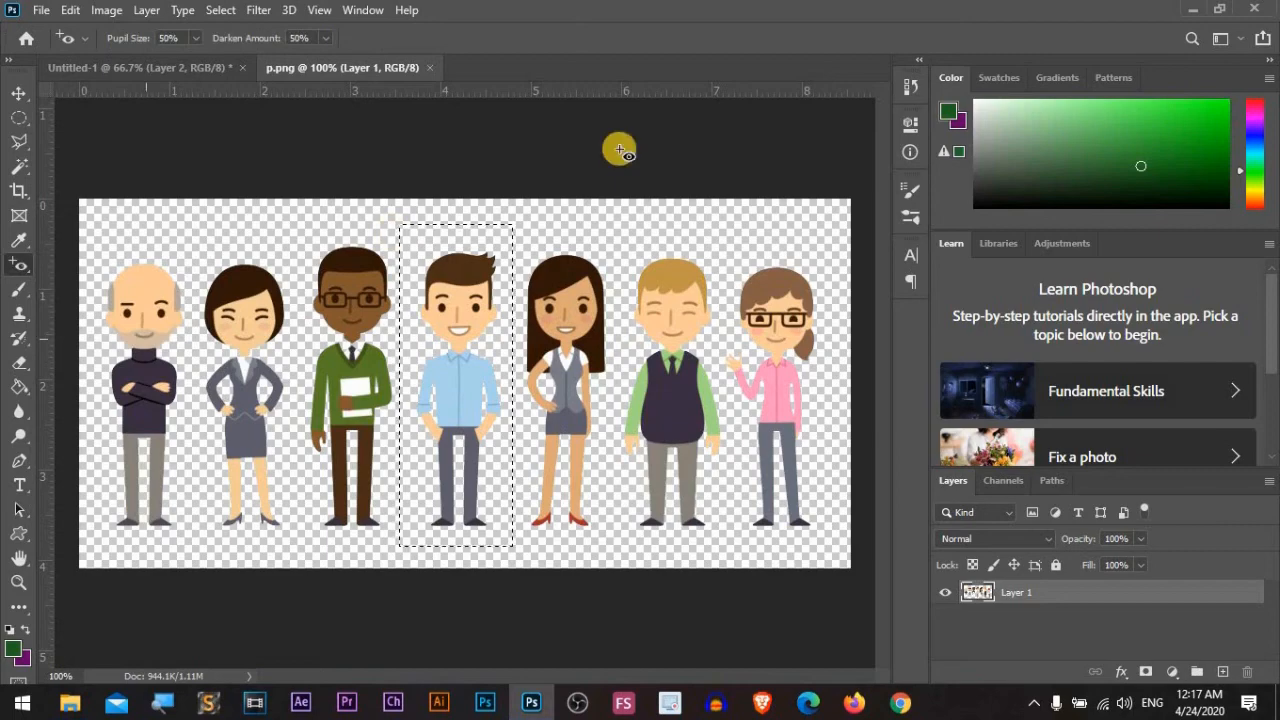
{"action": "left_click", "coordinate": [1183, 12]}
{"action": "left_click_drag", "start_coordinate": [918, 130], "coordinate": [508, 70]}
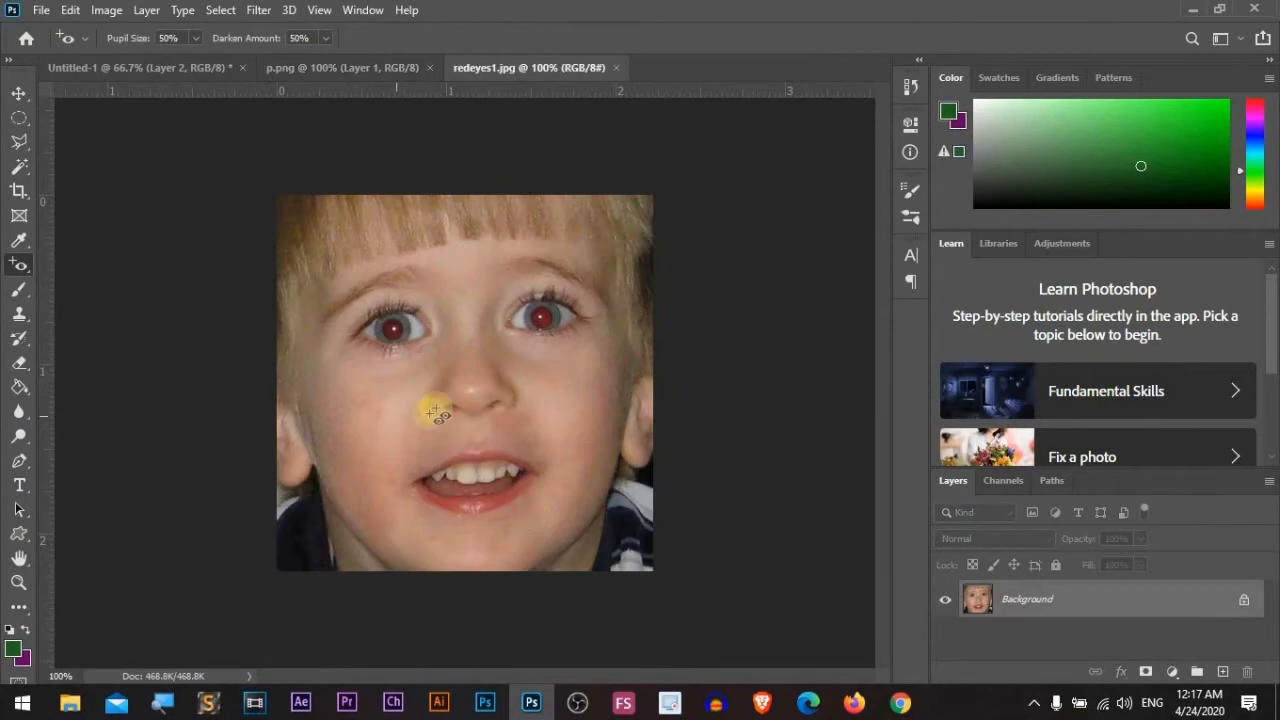
Step: Correct the red pupils in both of the boy's eyes with the Red Eye tool and close the photo
{"action": "left_click", "coordinate": [391, 334]}
{"action": "left_click_drag", "start_coordinate": [575, 288], "coordinate": [516, 336]}
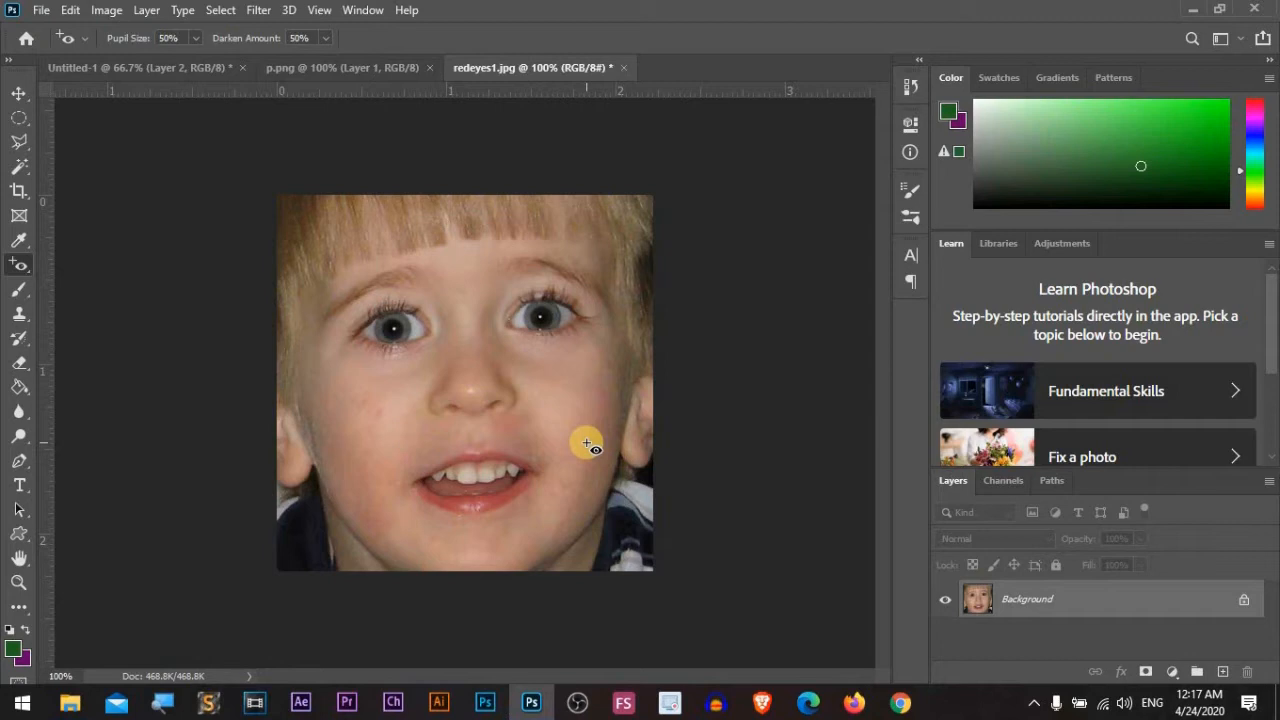
{"action": "left_click", "coordinate": [623, 67]}
{"action": "left_click", "coordinate": [633, 270]}
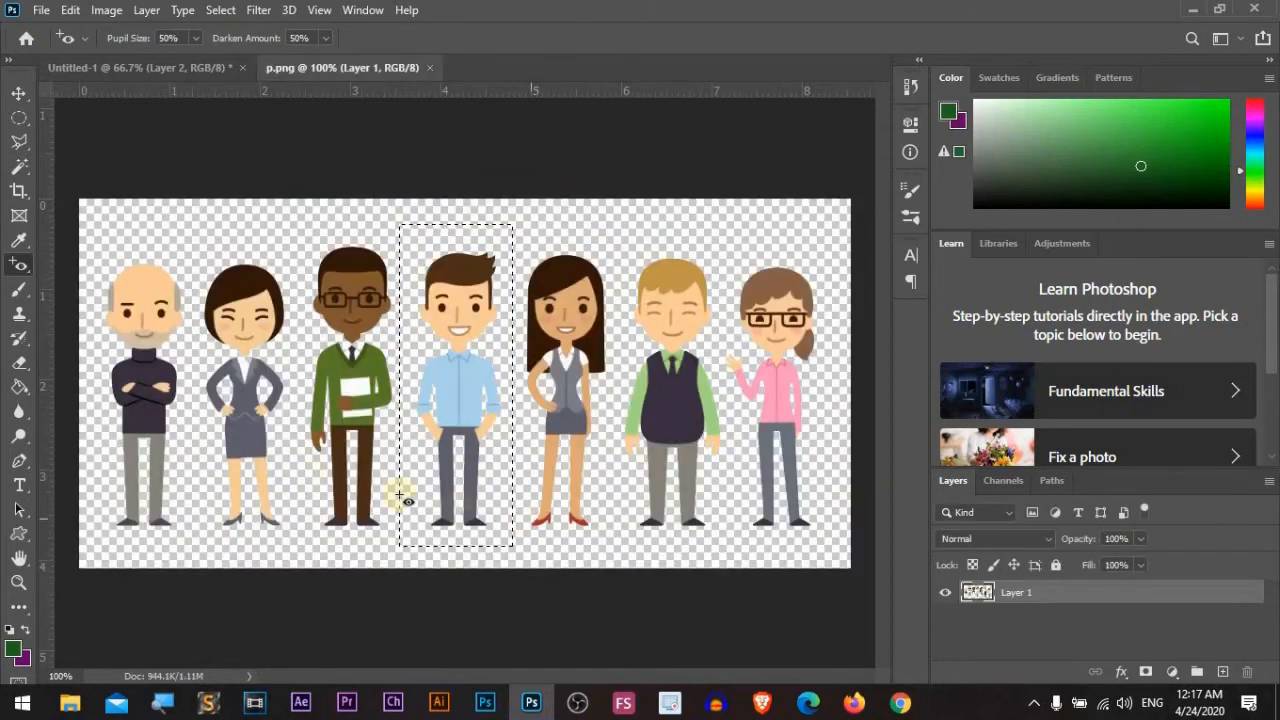
Step: Activate the Spot Healing Brush and open Model.jpg from the Photoshop Course folder
{"action": "right_click", "coordinate": [18, 265]}
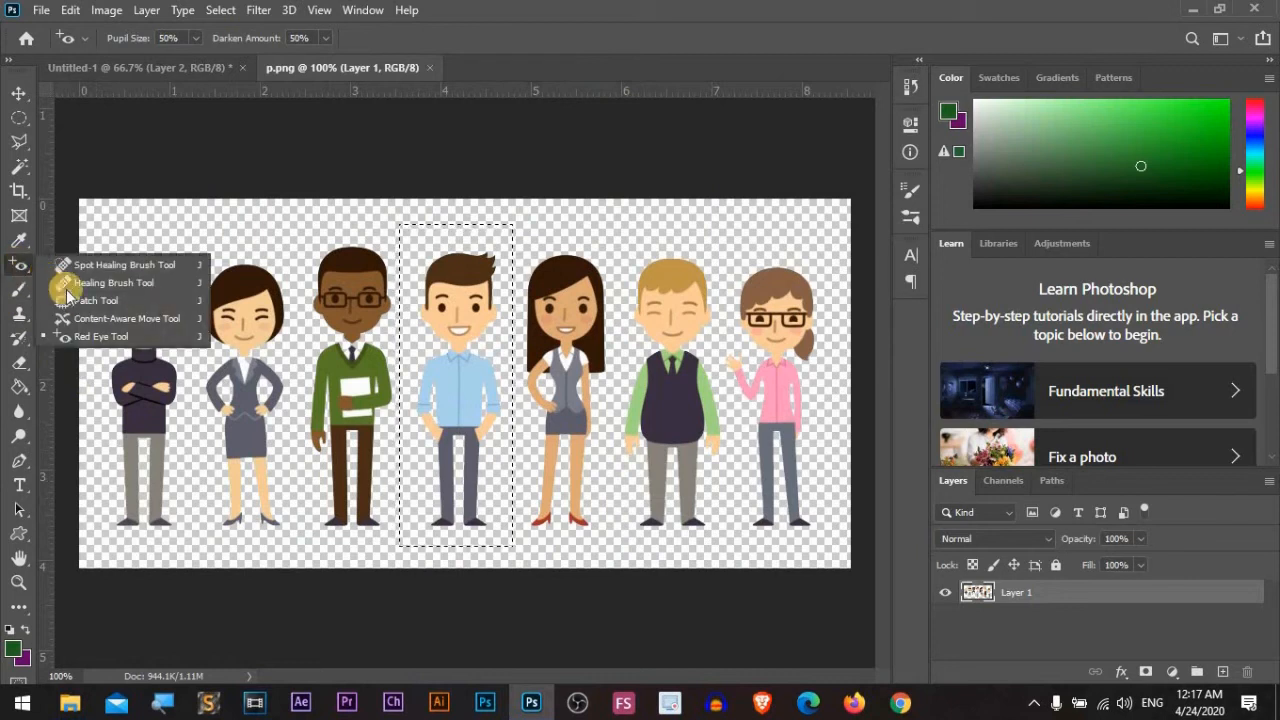
{"action": "left_click", "coordinate": [168, 265]}
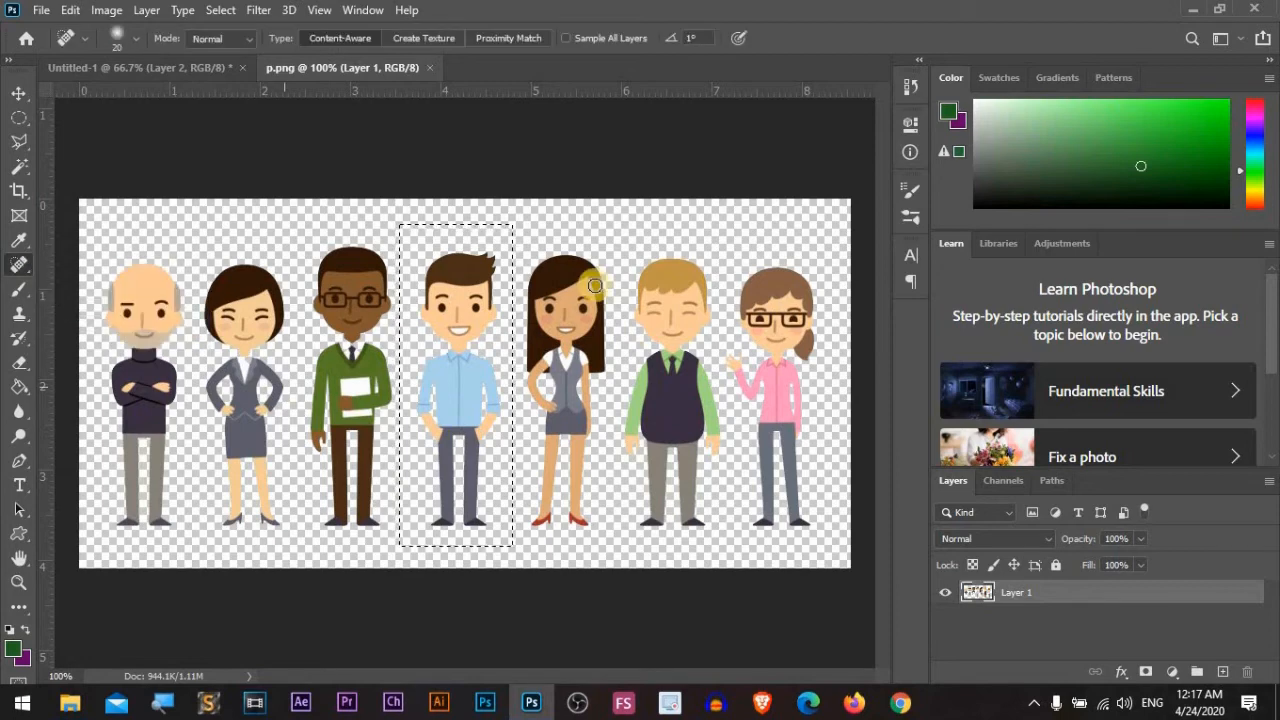
{"action": "left_click", "coordinate": [1193, 9]}
{"action": "left_click_drag", "start_coordinate": [622, 125], "coordinate": [523, 90]}
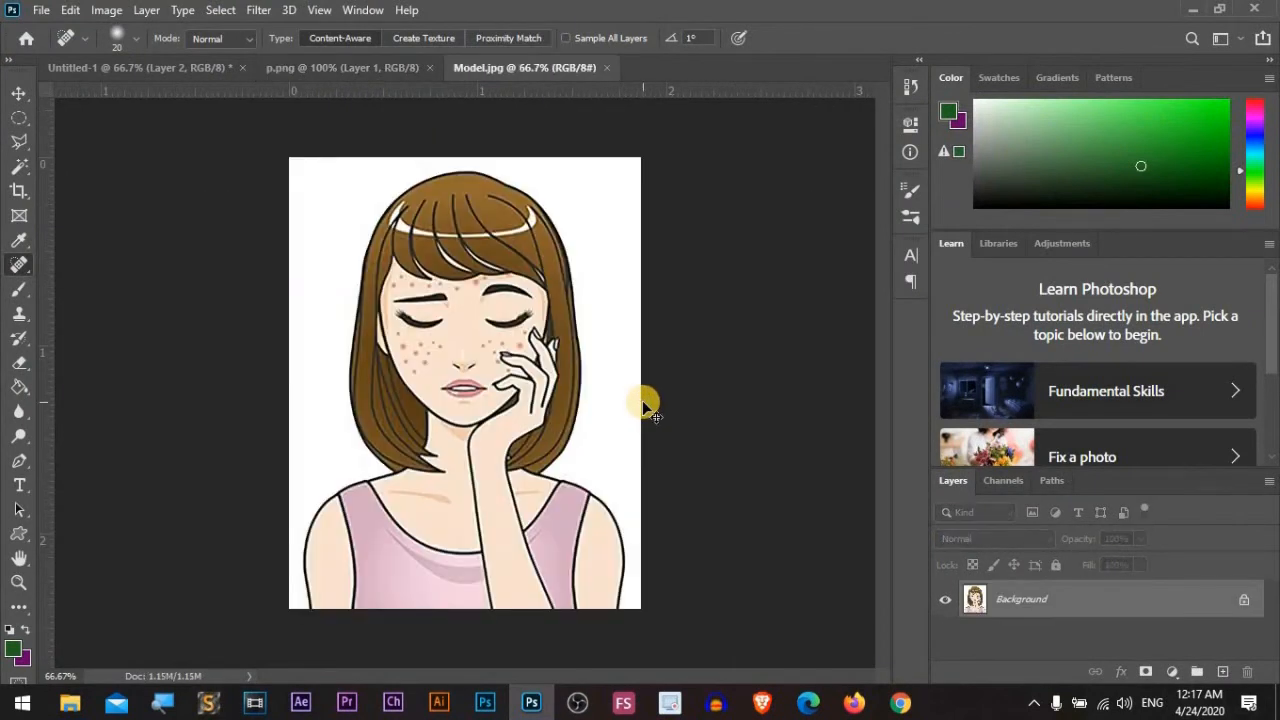
Step: Heal the blemishes on the inner part of the woman's left-side cheek with the Spot Healing Brush, leaving three near the outer edge
{"action": "key", "text": "ctrl+plus"}
{"action": "key", "text": "ctrl+plus"}
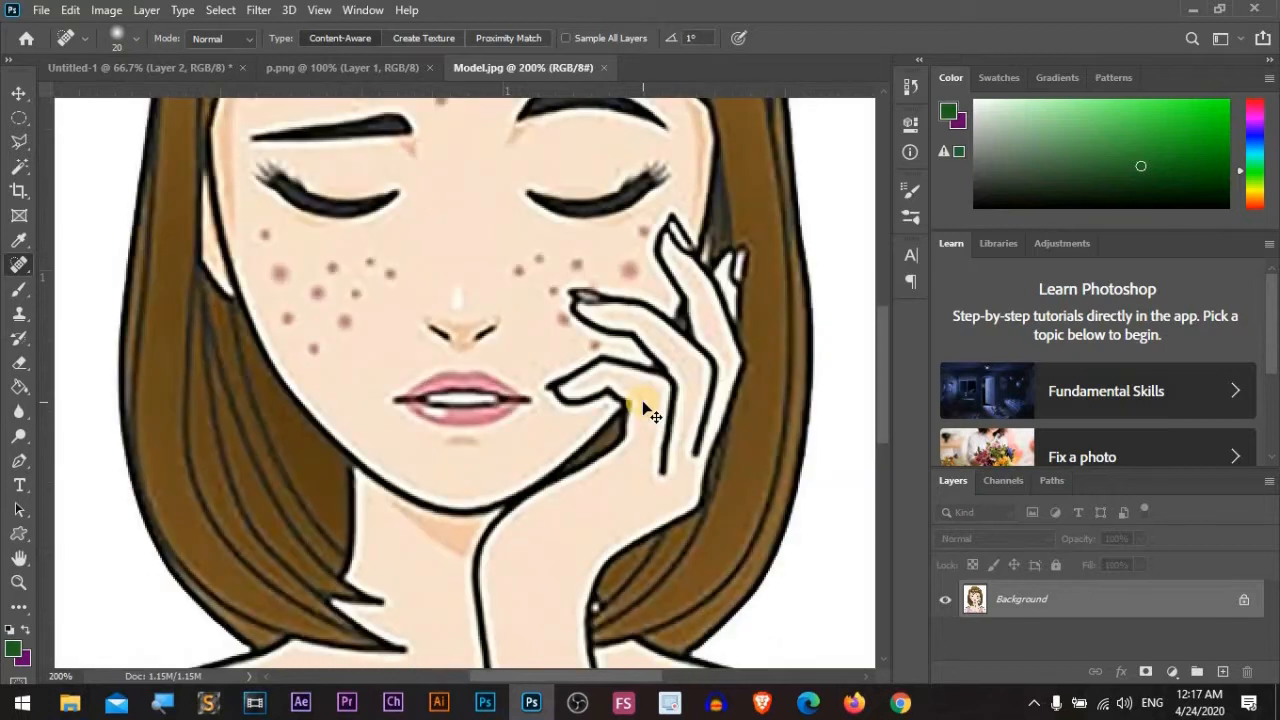
{"action": "key", "text": "ctrl+plus"}
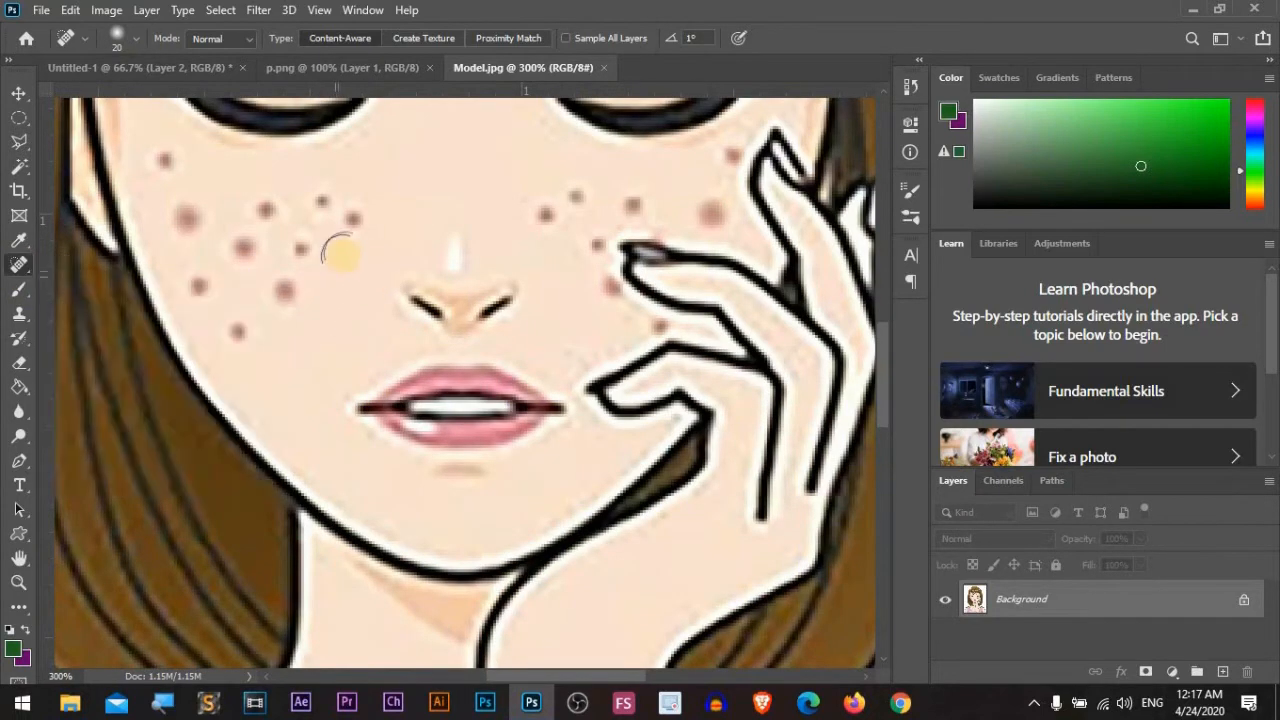
{"action": "mouse_move", "coordinate": [348, 230]}
{"action": "left_mouse_down"}
{"action": "mouse_move", "coordinate": [357, 223]}
{"action": "mouse_move", "coordinate": [314, 201]}
{"action": "left_mouse_up"}
{"action": "left_click_drag", "start_coordinate": [300, 249], "coordinate": [306, 246]}
{"action": "left_click_drag", "start_coordinate": [284, 288], "coordinate": [285, 285]}
{"action": "mouse_move", "coordinate": [232, 338]}
{"action": "left_mouse_down"}
{"action": "mouse_move", "coordinate": [248, 340]}
{"action": "mouse_move", "coordinate": [240, 330]}
{"action": "left_mouse_up"}
{"action": "left_click_drag", "start_coordinate": [268, 206], "coordinate": [248, 238]}
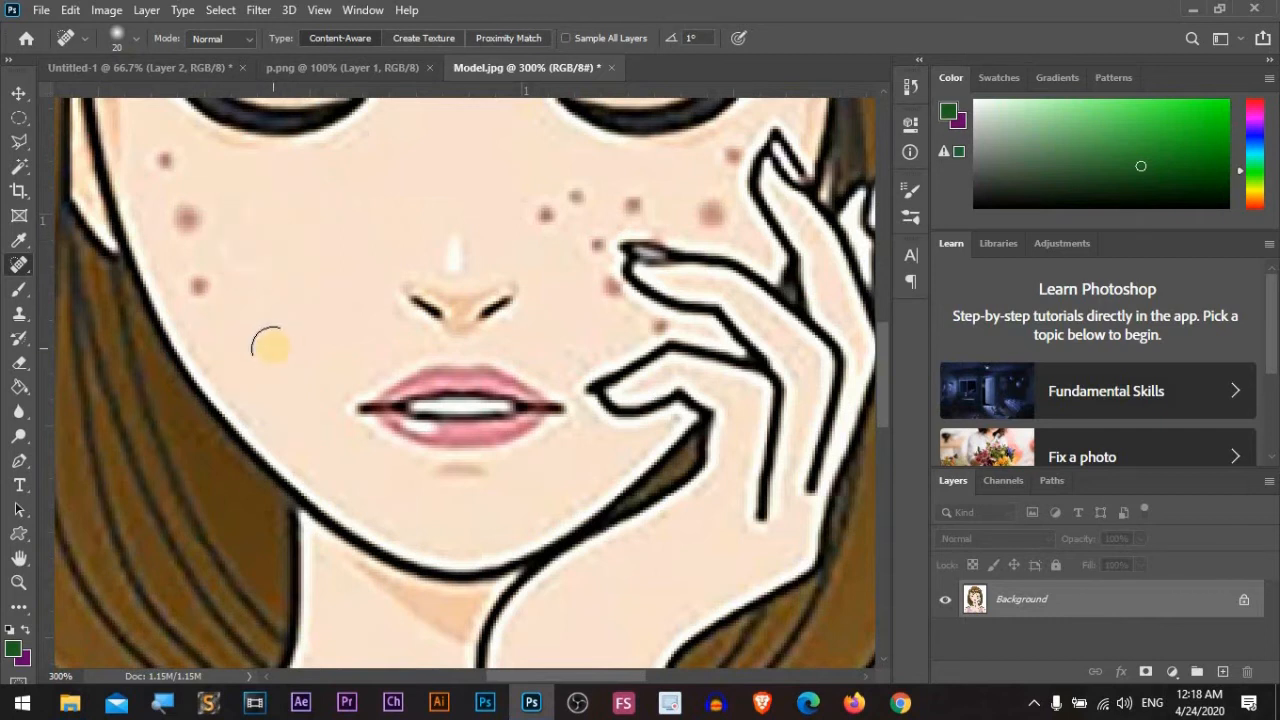
Step: Remove the three remaining blemishes near the edge of the same cheek with the Healing Brush, using clear skin as the source
{"action": "right_click", "coordinate": [19, 264]}
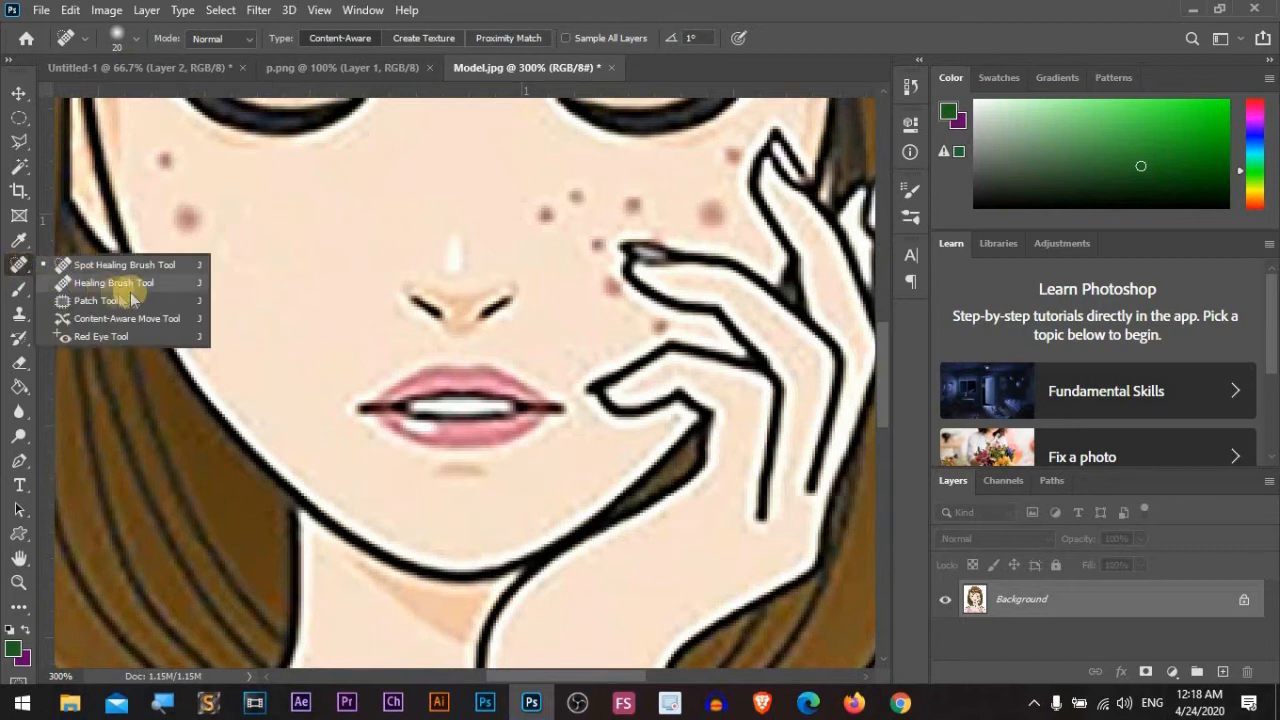
{"action": "left_click", "coordinate": [168, 287]}
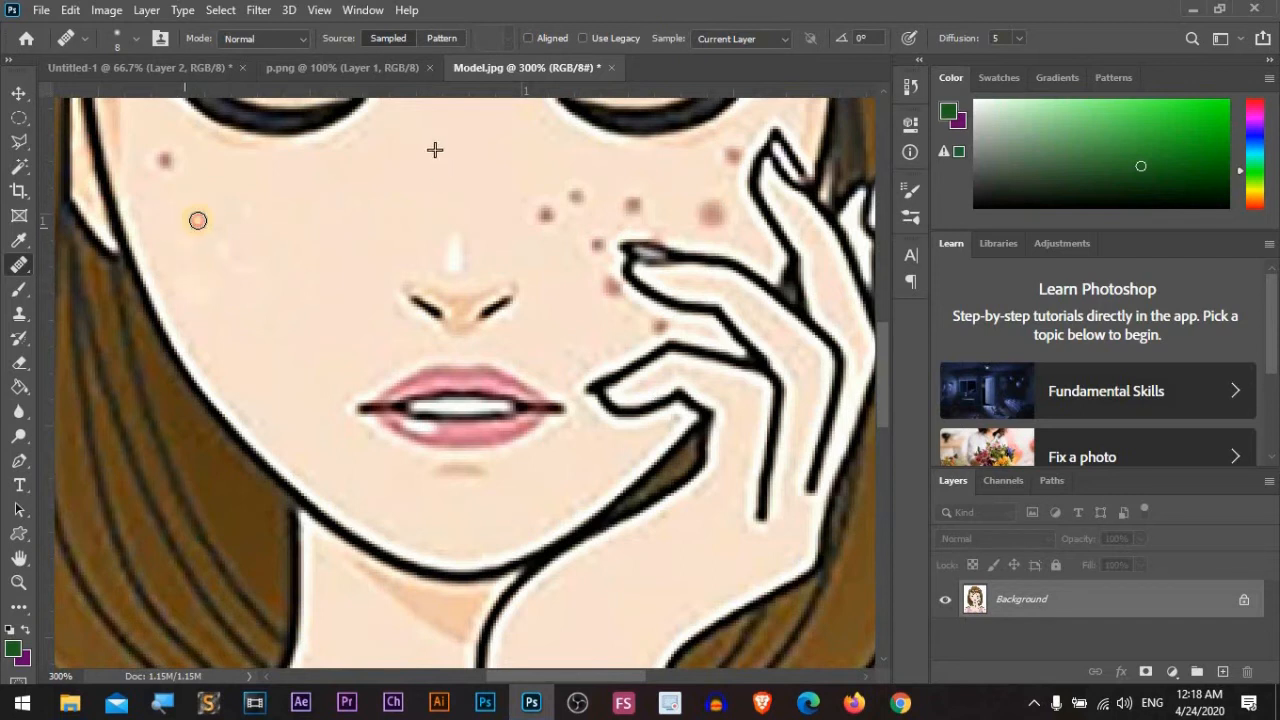
{"action": "left_click_drag", "start_coordinate": [164, 167], "coordinate": [158, 153]}
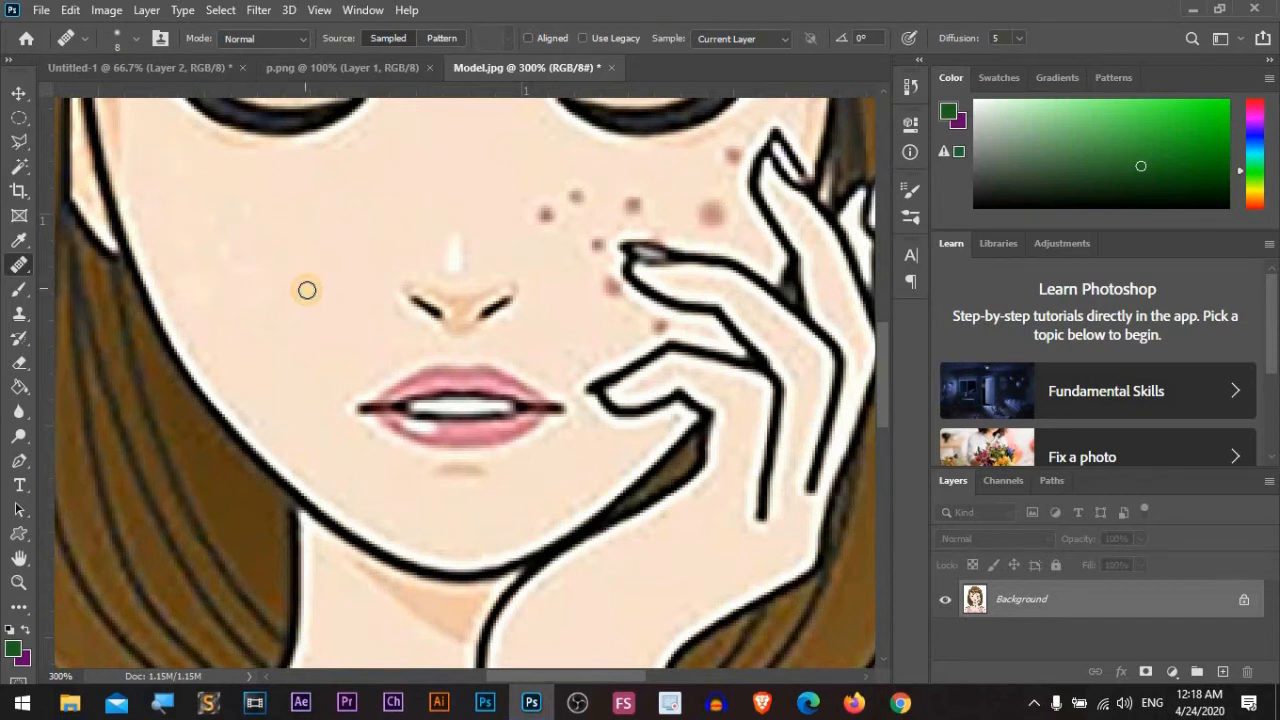
Step: Patch the three blemishes above the fingertip on the other cheek with clear skin, using the Patch tool in Content-Aware mode
{"action": "right_click", "coordinate": [19, 265]}
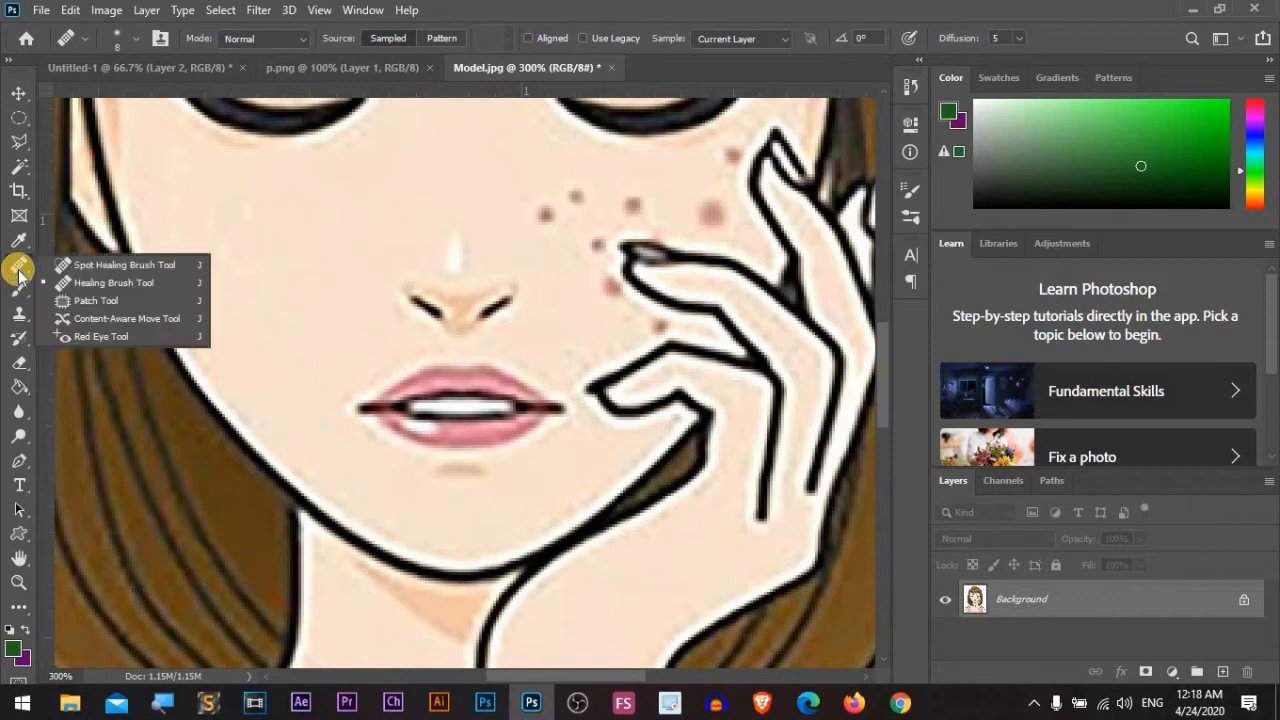
{"action": "left_click", "coordinate": [118, 301]}
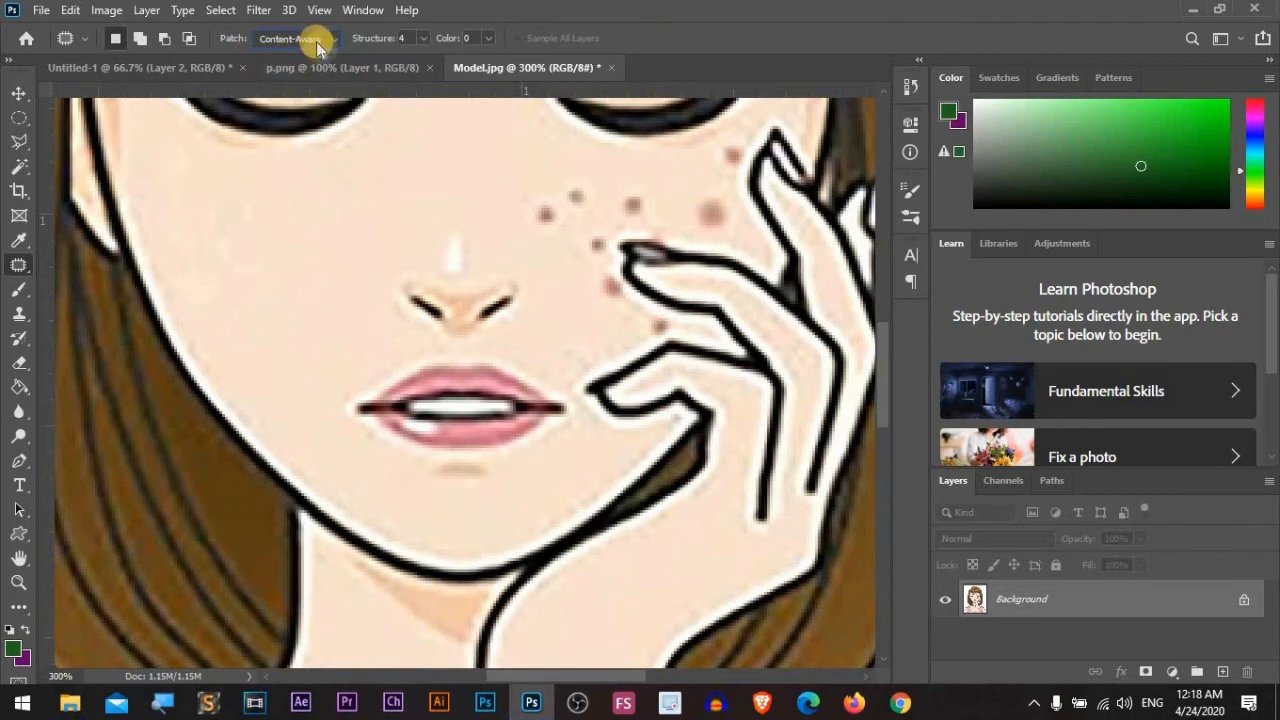
{"action": "mouse_move", "coordinate": [540, 185]}
{"action": "left_mouse_down"}
{"action": "mouse_move", "coordinate": [529, 230]}
{"action": "mouse_move", "coordinate": [553, 235]}
{"action": "mouse_move", "coordinate": [590, 227]}
{"action": "mouse_move", "coordinate": [598, 190]}
{"action": "mouse_move", "coordinate": [532, 182]}
{"action": "mouse_move", "coordinate": [560, 212]}
{"action": "mouse_move", "coordinate": [385, 228]}
{"action": "left_mouse_up"}
{"action": "key", "text": "ctrl+d"}
{"action": "mouse_move", "coordinate": [645, 188]}
{"action": "left_mouse_down"}
{"action": "mouse_move", "coordinate": [634, 206]}
{"action": "mouse_move", "coordinate": [652, 206]}
{"action": "mouse_move", "coordinate": [414, 200]}
{"action": "mouse_move", "coordinate": [471, 226]}
{"action": "left_mouse_up"}
{"action": "key", "text": "ctrl+d"}
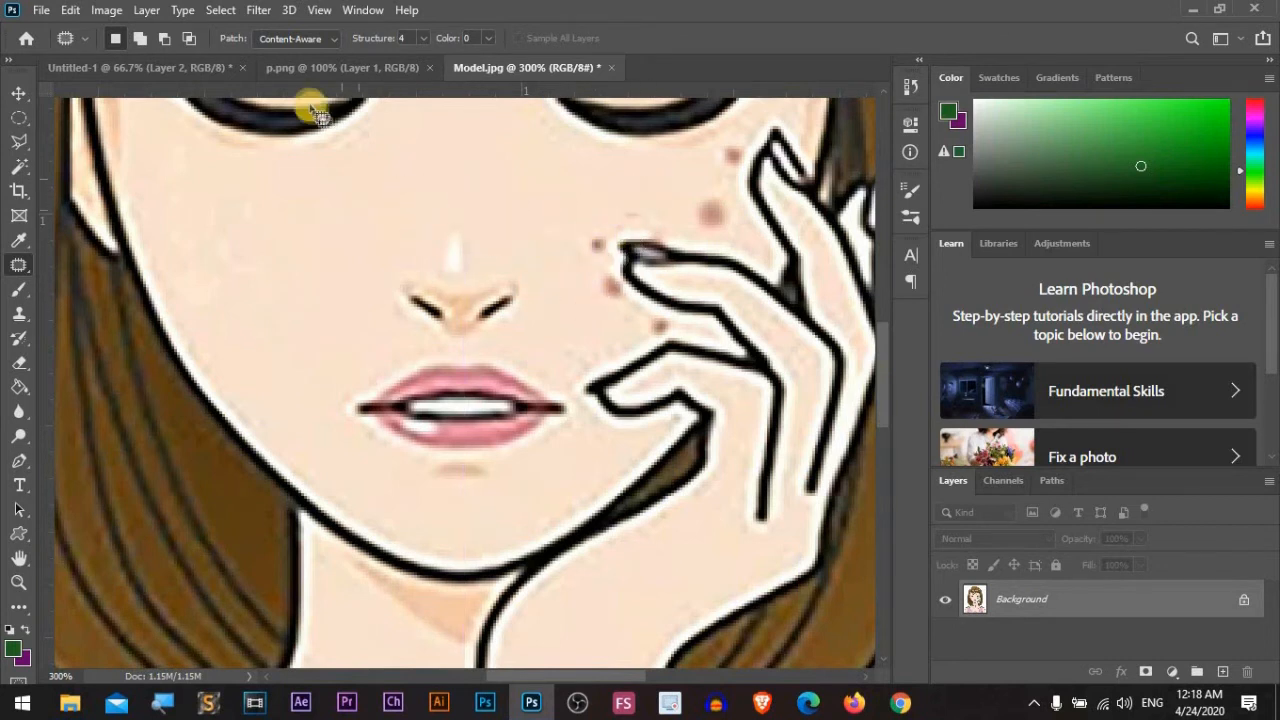
Step: Set the Patch tool to Normal with Destination and copy the large blemish to the opposite cheek, below the eye and beside the nose
{"action": "left_click", "coordinate": [295, 40]}
{"action": "left_click", "coordinate": [301, 54]}
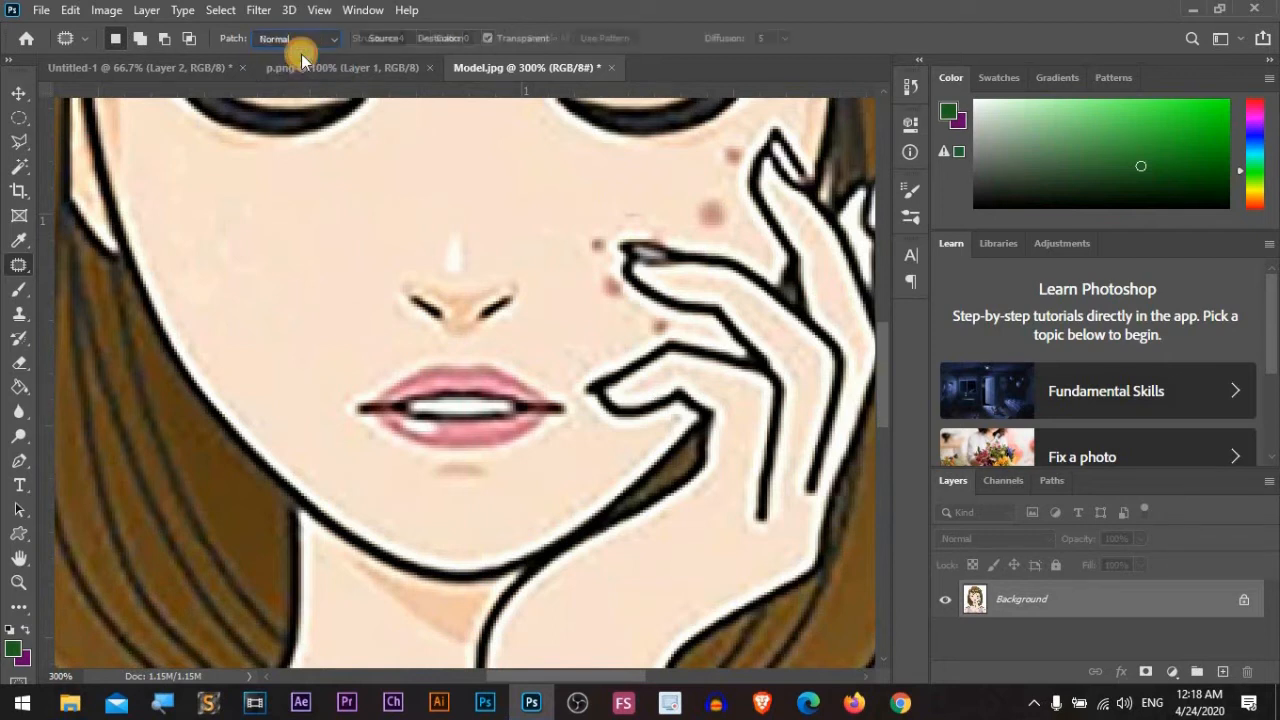
{"action": "left_click", "coordinate": [441, 40]}
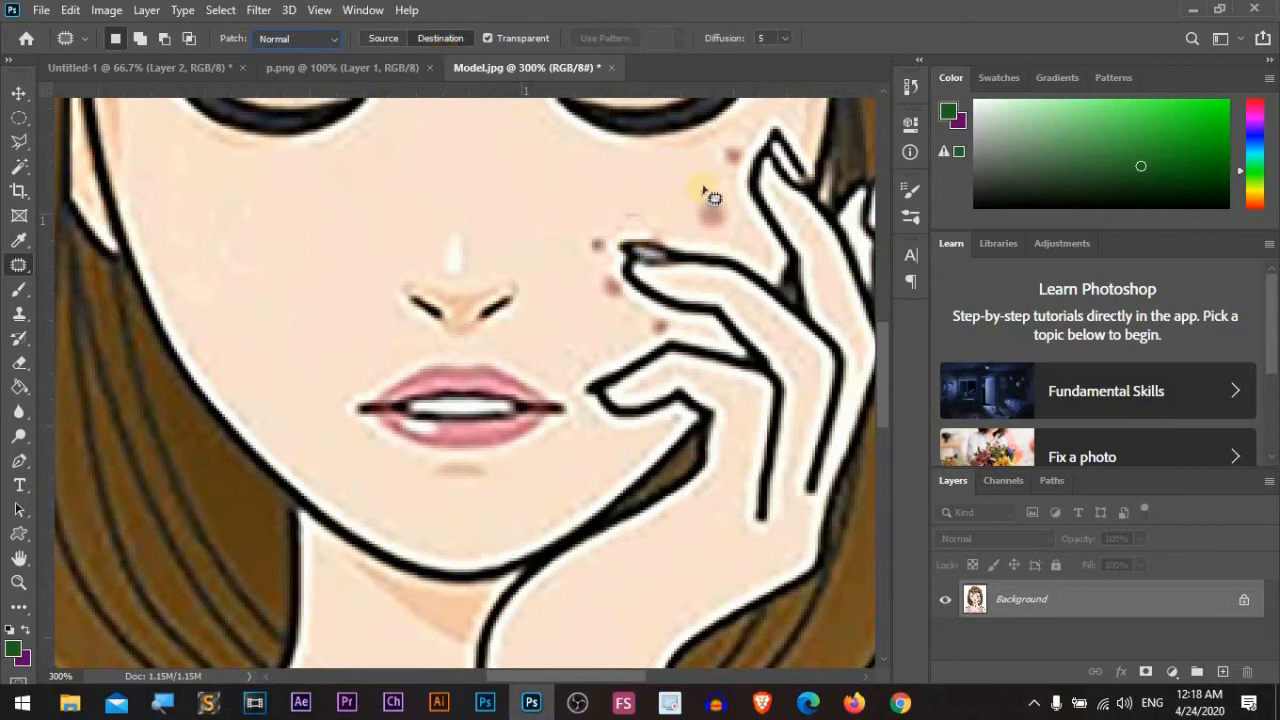
{"action": "mouse_move", "coordinate": [688, 210]}
{"action": "left_mouse_down"}
{"action": "mouse_move", "coordinate": [727, 240]}
{"action": "mouse_move", "coordinate": [721, 188]}
{"action": "mouse_move", "coordinate": [728, 214]}
{"action": "mouse_move", "coordinate": [660, 205]}
{"action": "mouse_move", "coordinate": [263, 226]}
{"action": "mouse_move", "coordinate": [272, 287]}
{"action": "mouse_move", "coordinate": [292, 315]}
{"action": "left_mouse_up"}
{"action": "key", "text": "ctrl+d"}
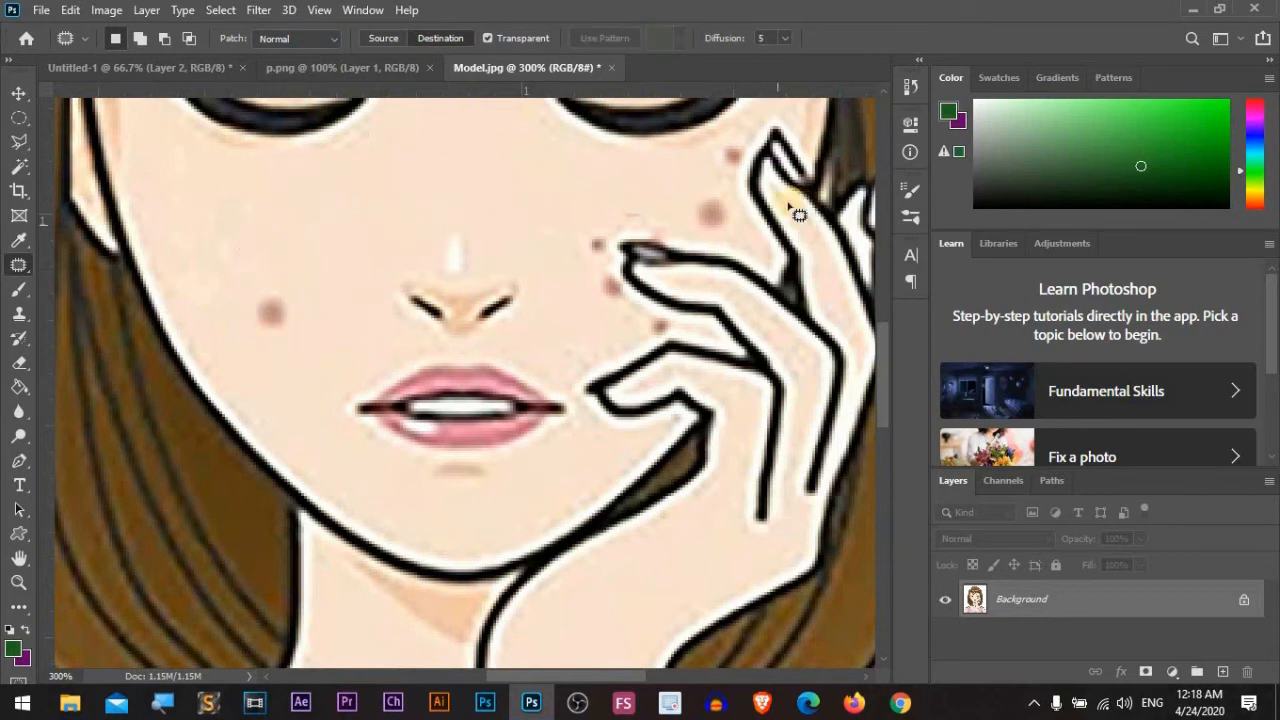
{"action": "mouse_move", "coordinate": [710, 199]}
{"action": "left_mouse_down"}
{"action": "mouse_move", "coordinate": [720, 243]}
{"action": "mouse_move", "coordinate": [734, 206]}
{"action": "mouse_move", "coordinate": [723, 220]}
{"action": "mouse_move", "coordinate": [538, 190]}
{"action": "left_mouse_up"}
{"action": "key", "text": "ctrl+d"}
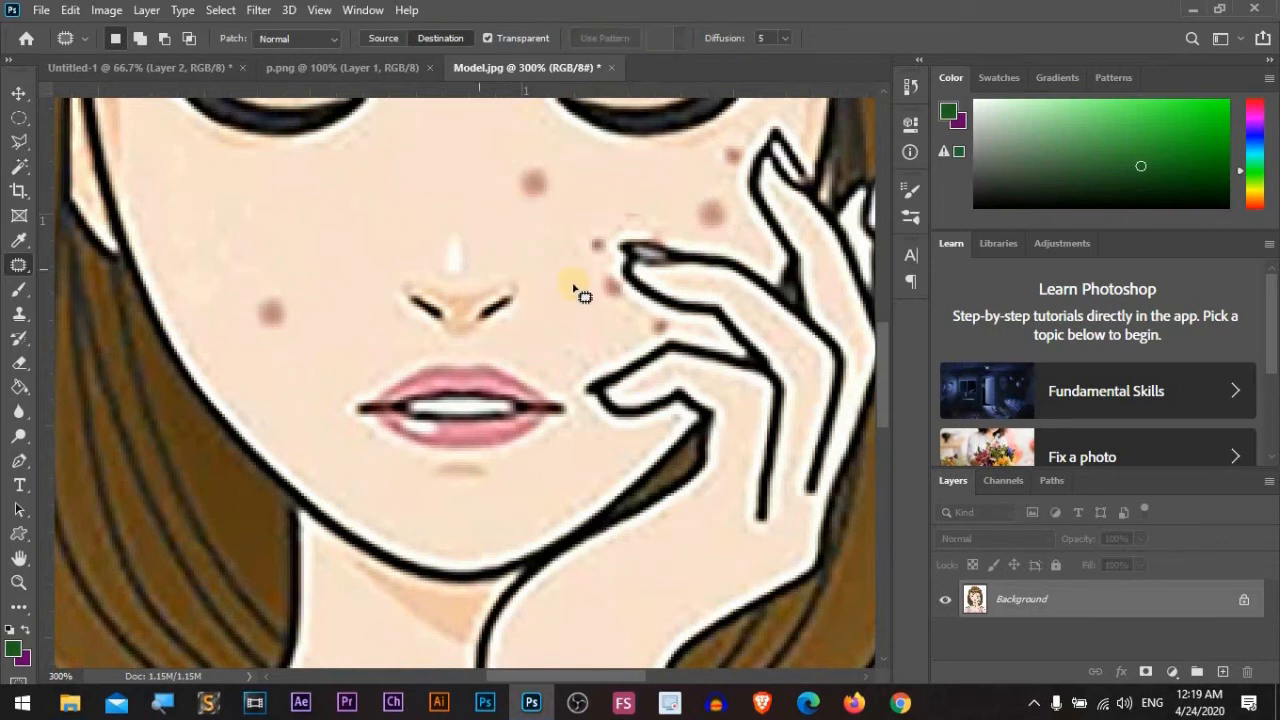
{"action": "mouse_move", "coordinate": [263, 350]}
{"action": "left_mouse_down"}
{"action": "mouse_move", "coordinate": [300, 320]}
{"action": "mouse_move", "coordinate": [480, 337]}
{"action": "mouse_move", "coordinate": [559, 304]}
{"action": "left_mouse_up"}
{"action": "key", "text": "ctrl+d"}
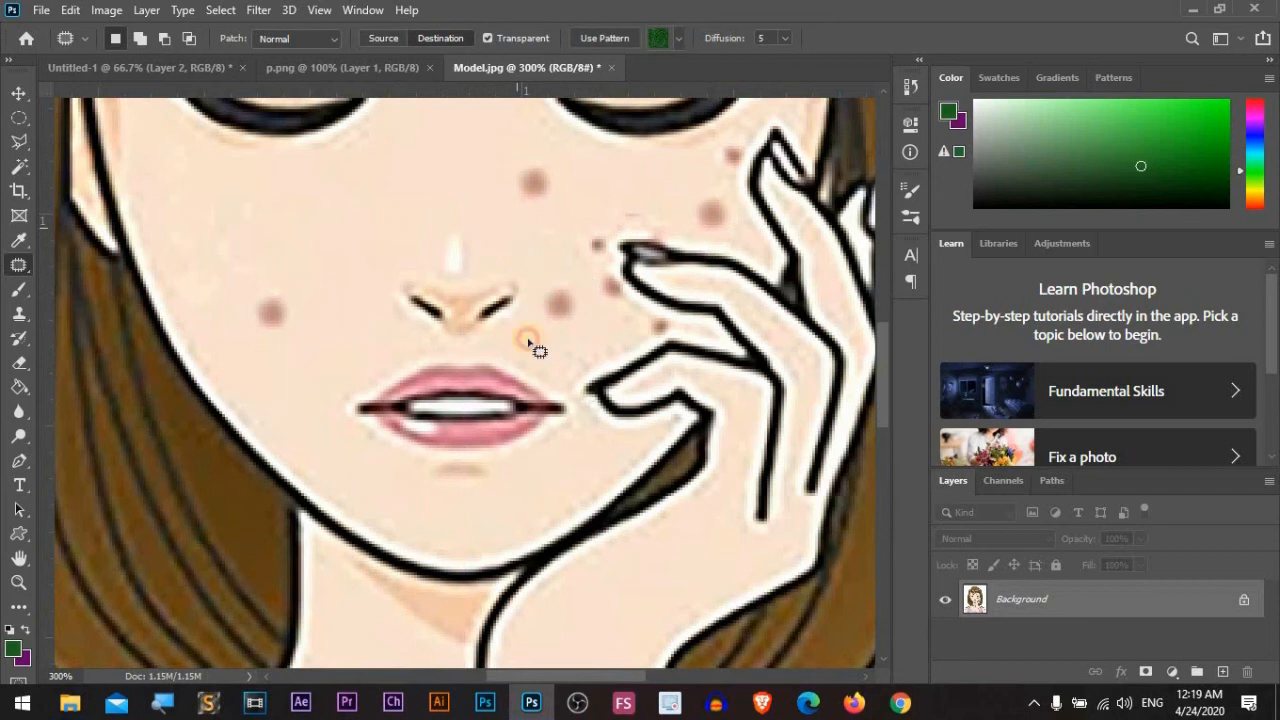
Step: Activate the Content-Aware Move tool and open 213123.jpg from the Photoshop Course folder
{"action": "left_click_drag", "start_coordinate": [19, 265], "coordinate": [20, 270]}
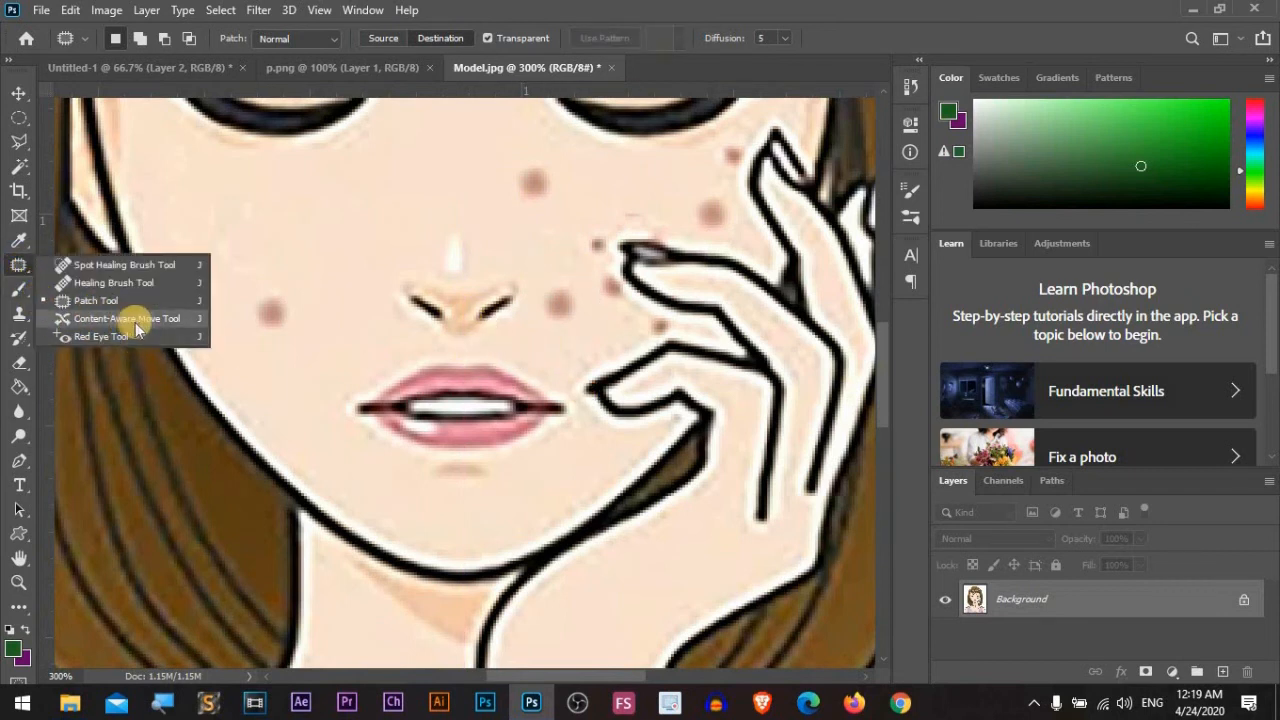
{"action": "left_click", "coordinate": [187, 320]}
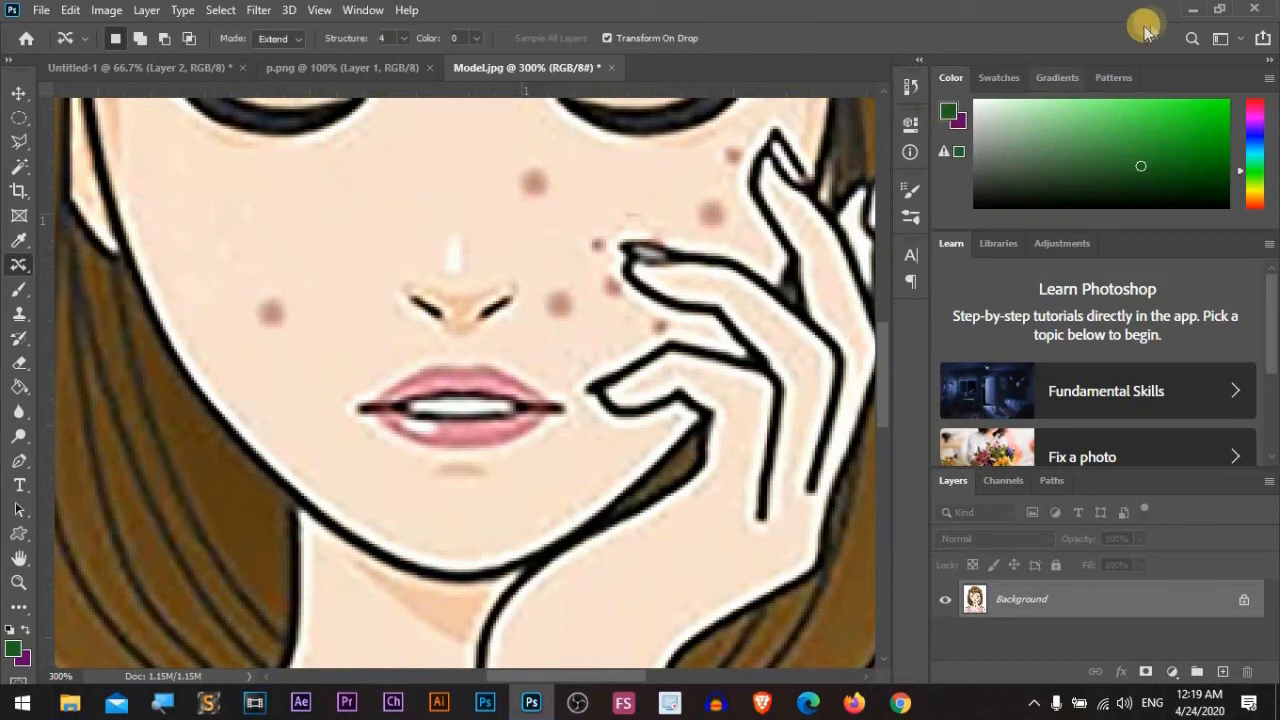
{"action": "left_click", "coordinate": [1193, 9]}
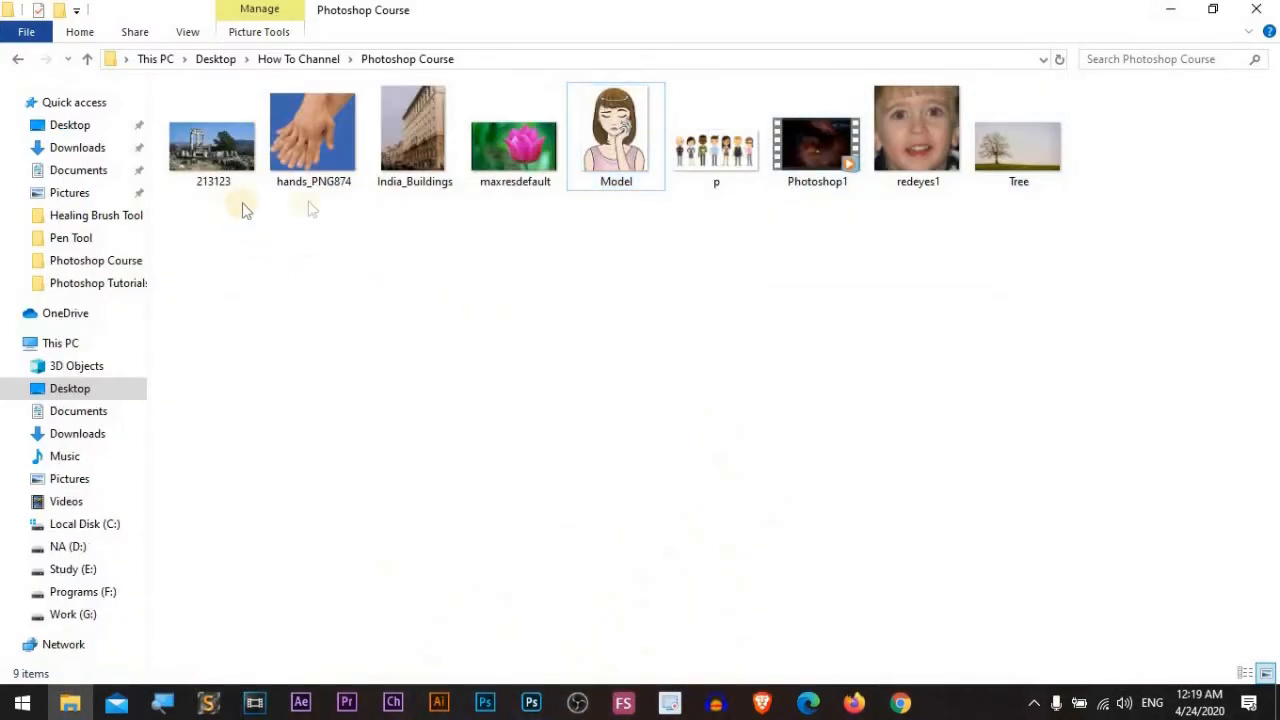
{"action": "left_click_drag", "start_coordinate": [218, 145], "coordinate": [655, 64]}
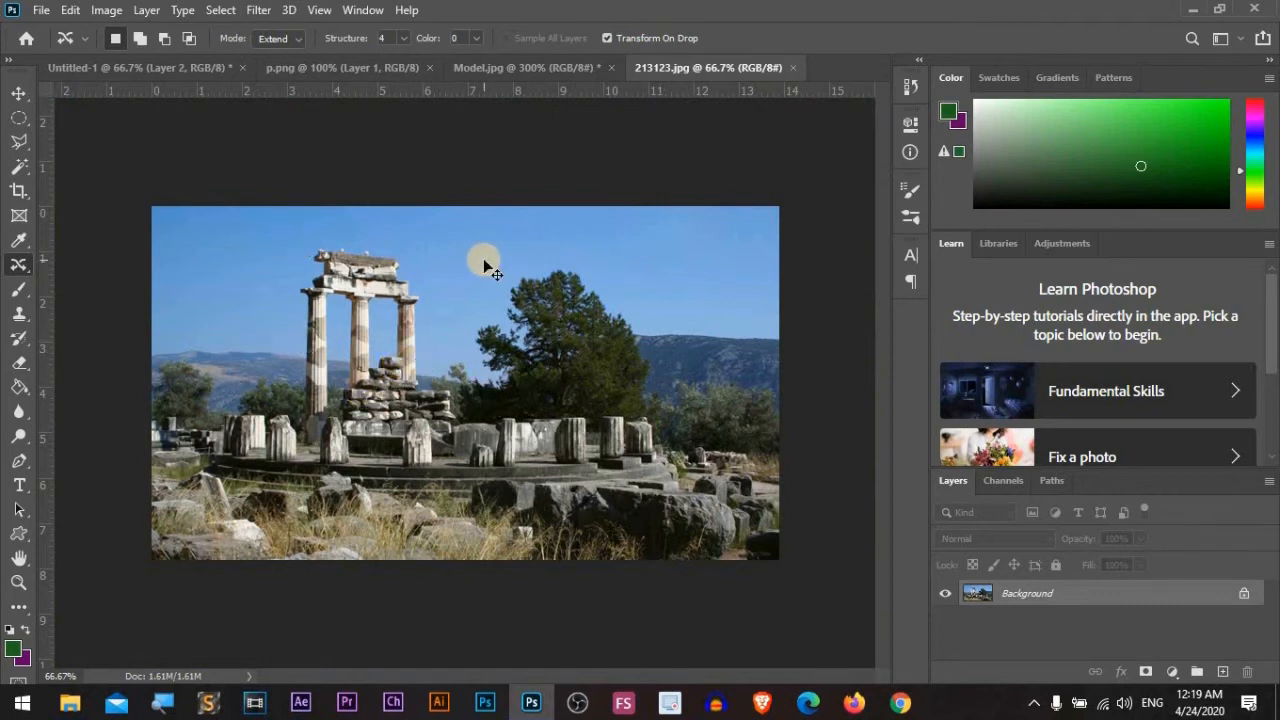
Step: With Content-Aware Move in Extend mode, select the upper part of the three tall temple columns, stretch them slightly upward and deselect
{"action": "scroll", "coordinate": [483, 258], "scroll_direction": "up", "scroll_amount": 2}
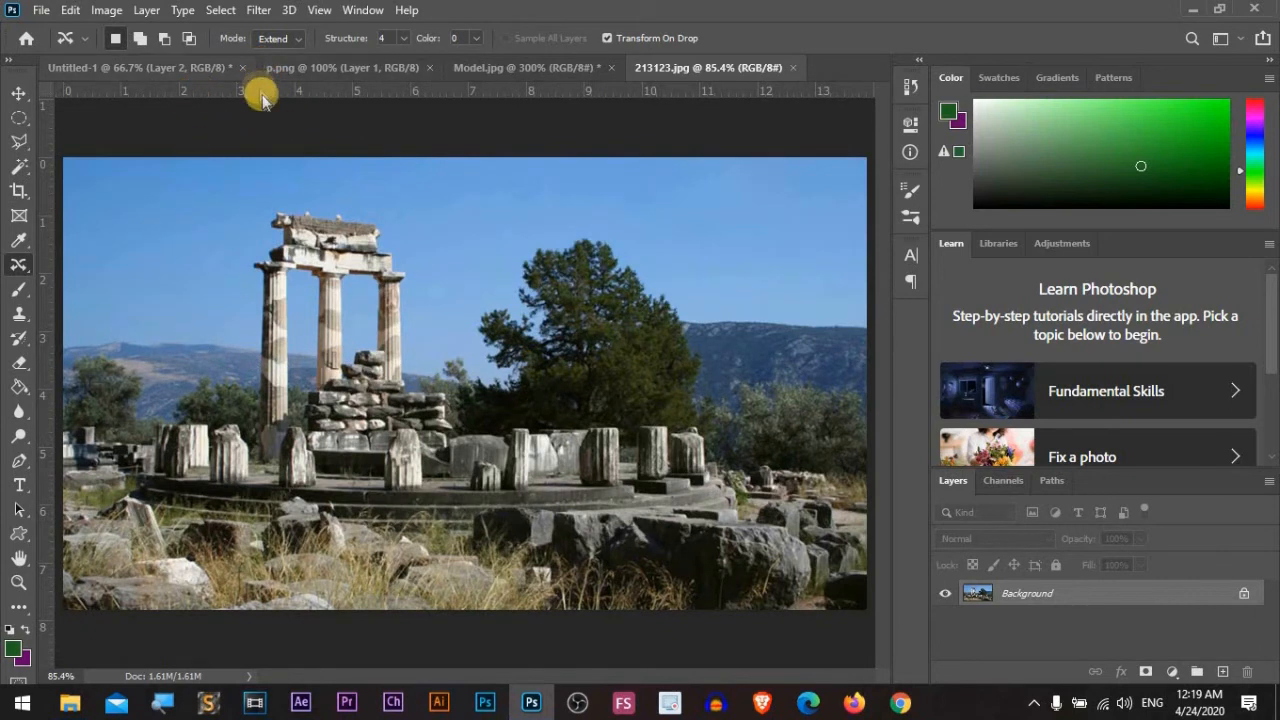
{"action": "right_click", "coordinate": [18, 265]}
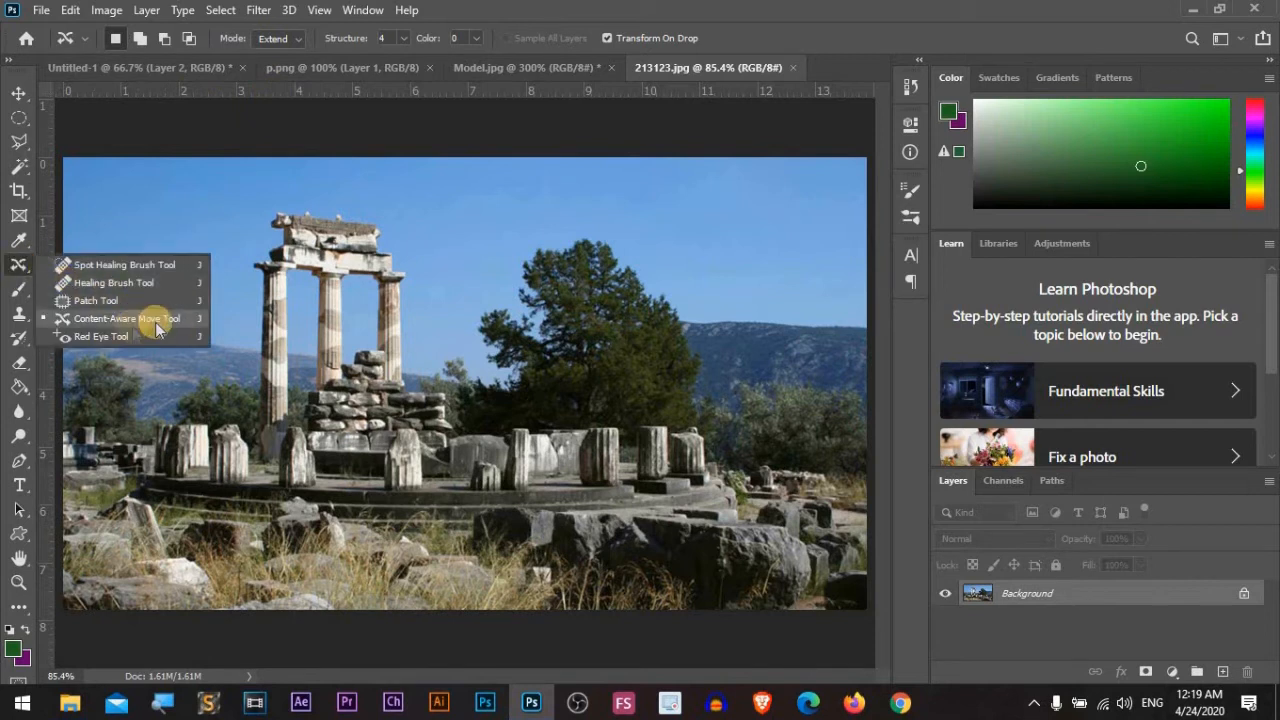
{"action": "left_click", "coordinate": [296, 39]}
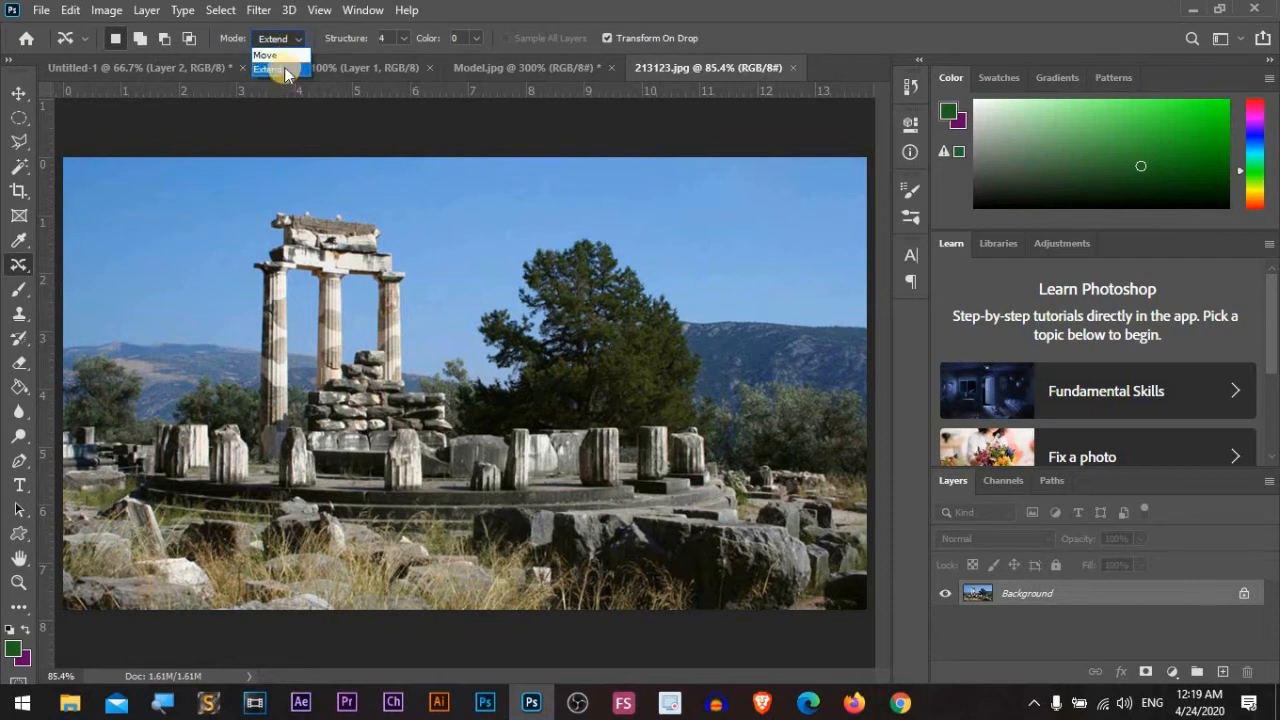
{"action": "left_click", "coordinate": [284, 67]}
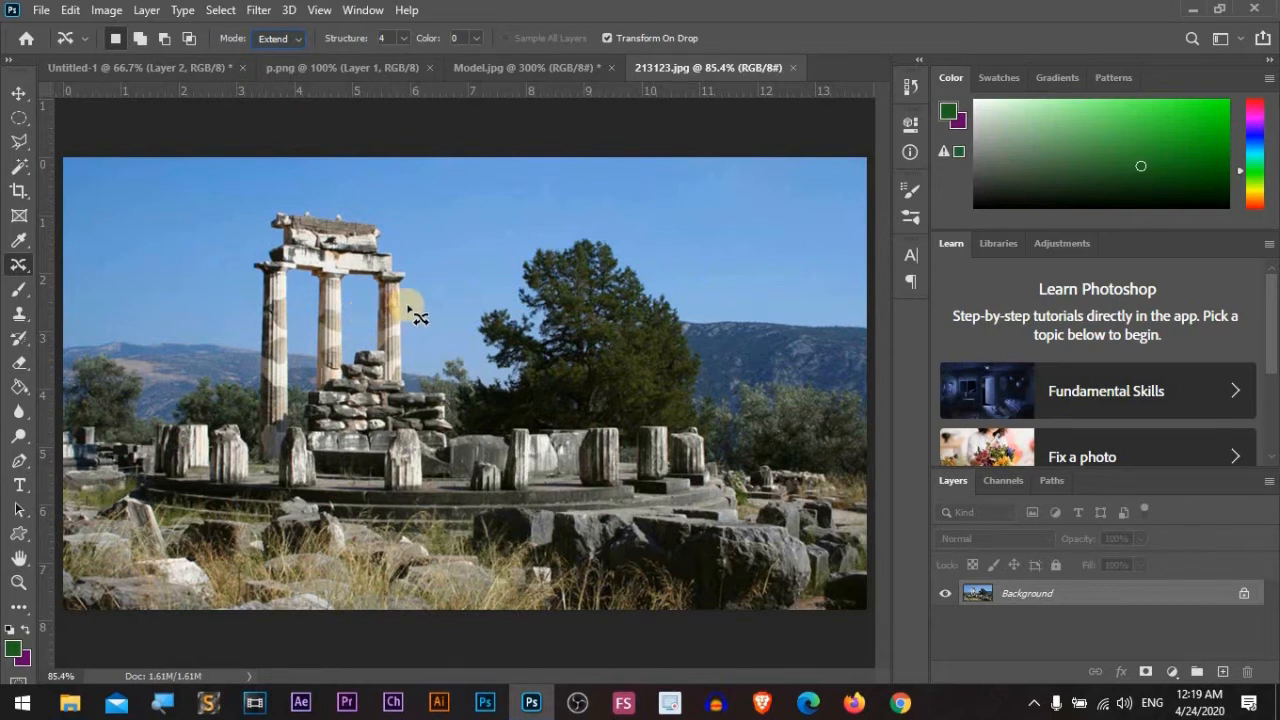
{"action": "mouse_move", "coordinate": [411, 329]}
{"action": "left_mouse_down"}
{"action": "mouse_move", "coordinate": [253, 326]}
{"action": "mouse_move", "coordinate": [245, 246]}
{"action": "mouse_move", "coordinate": [264, 208]}
{"action": "mouse_move", "coordinate": [330, 192]}
{"action": "mouse_move", "coordinate": [390, 208]}
{"action": "mouse_move", "coordinate": [413, 258]}
{"action": "mouse_move", "coordinate": [420, 356]}
{"action": "left_mouse_up"}
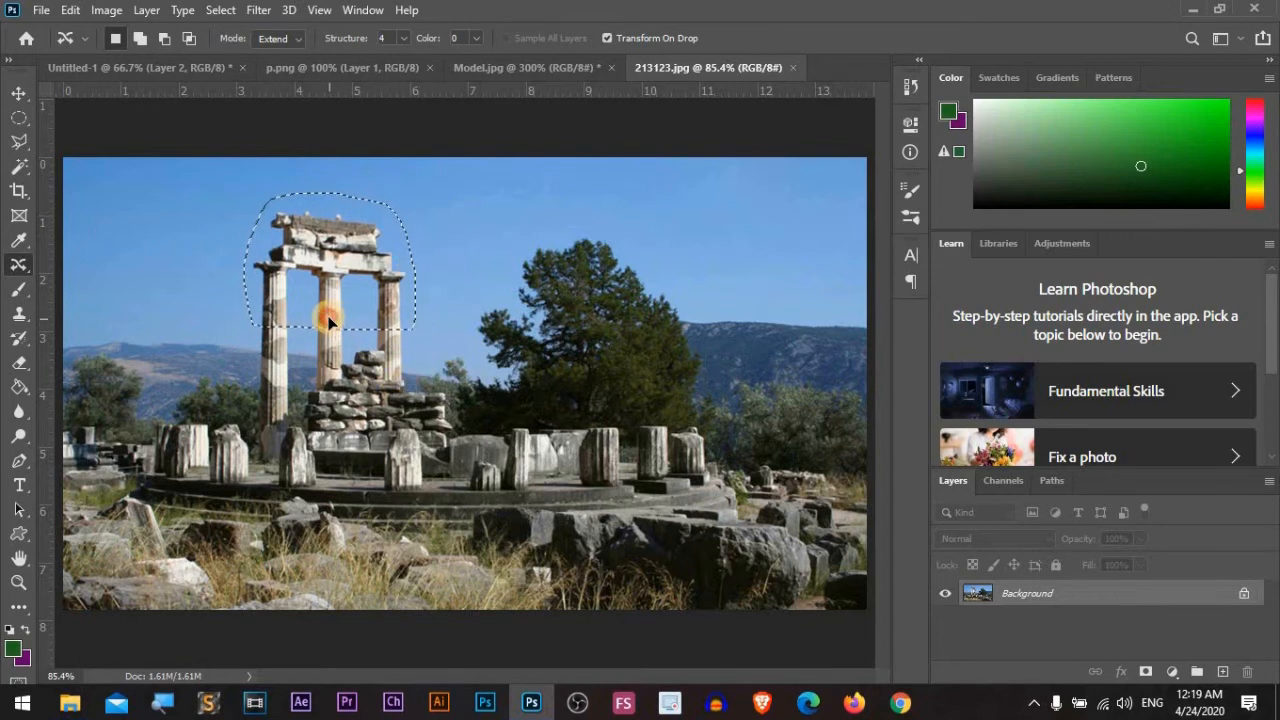
{"action": "left_click_drag", "start_coordinate": [329, 320], "coordinate": [331, 294]}
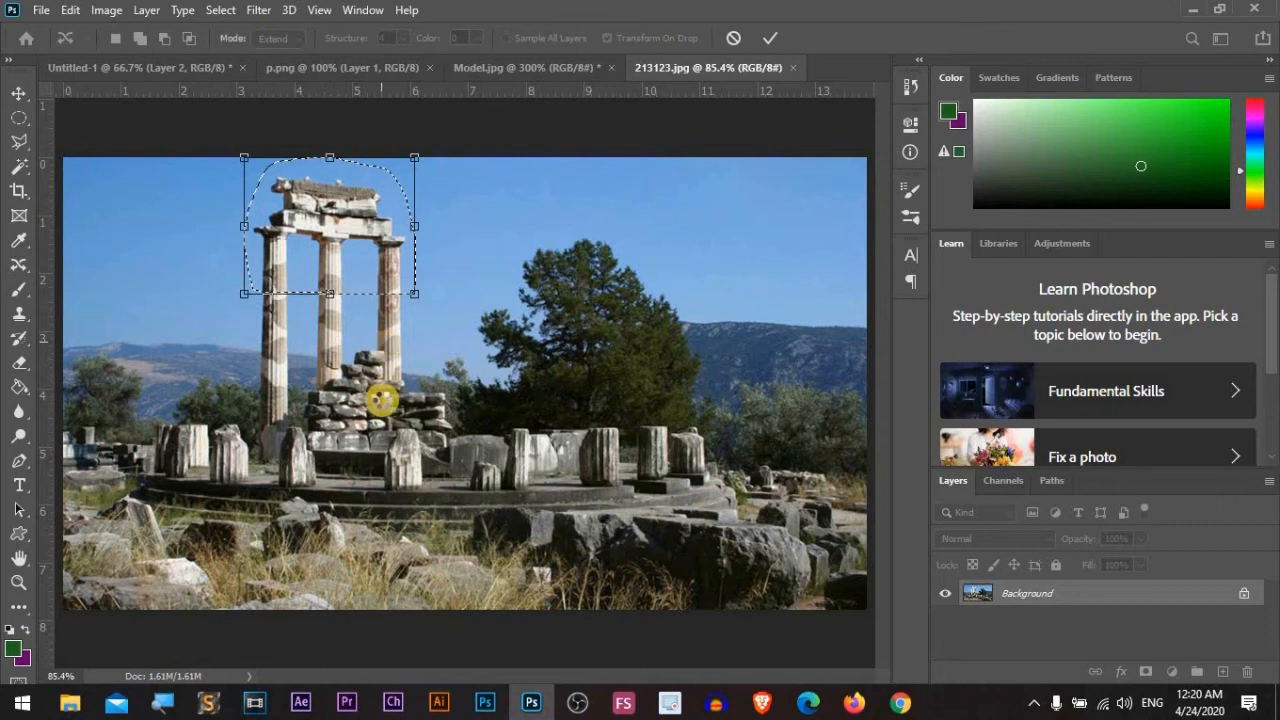
{"action": "key", "text": "Return"}
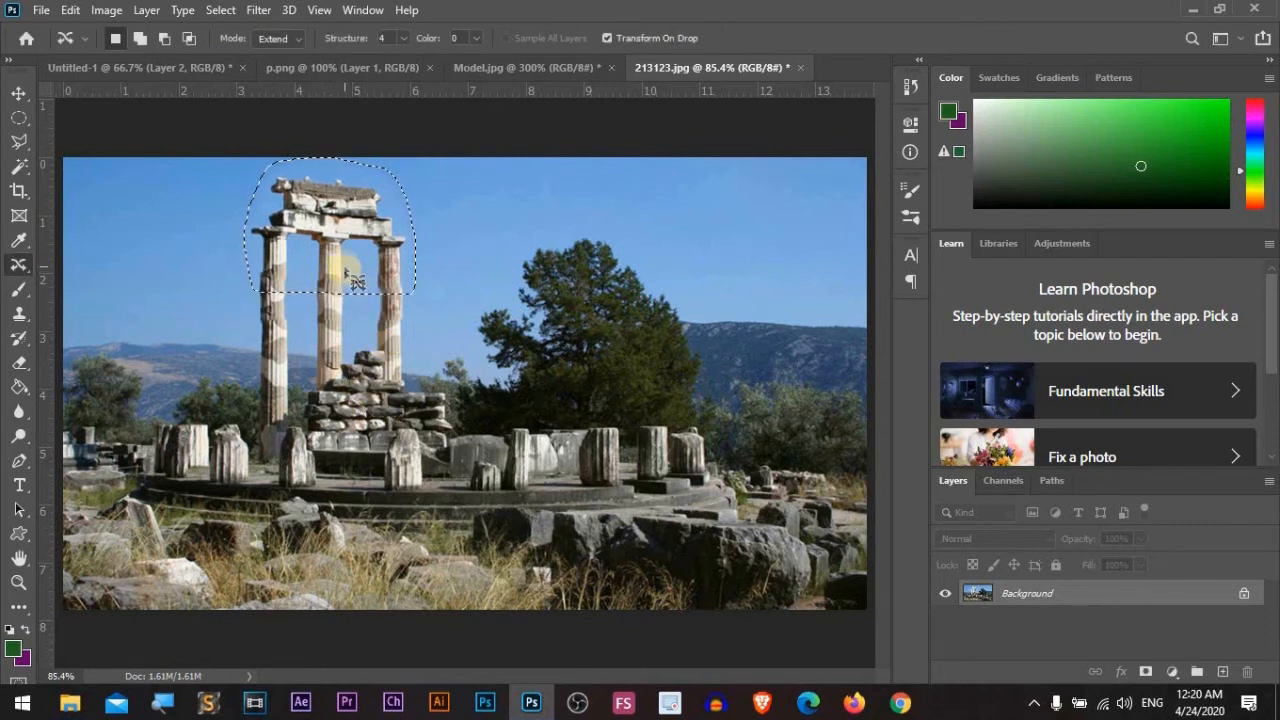
{"action": "left_click", "coordinate": [372, 264]}
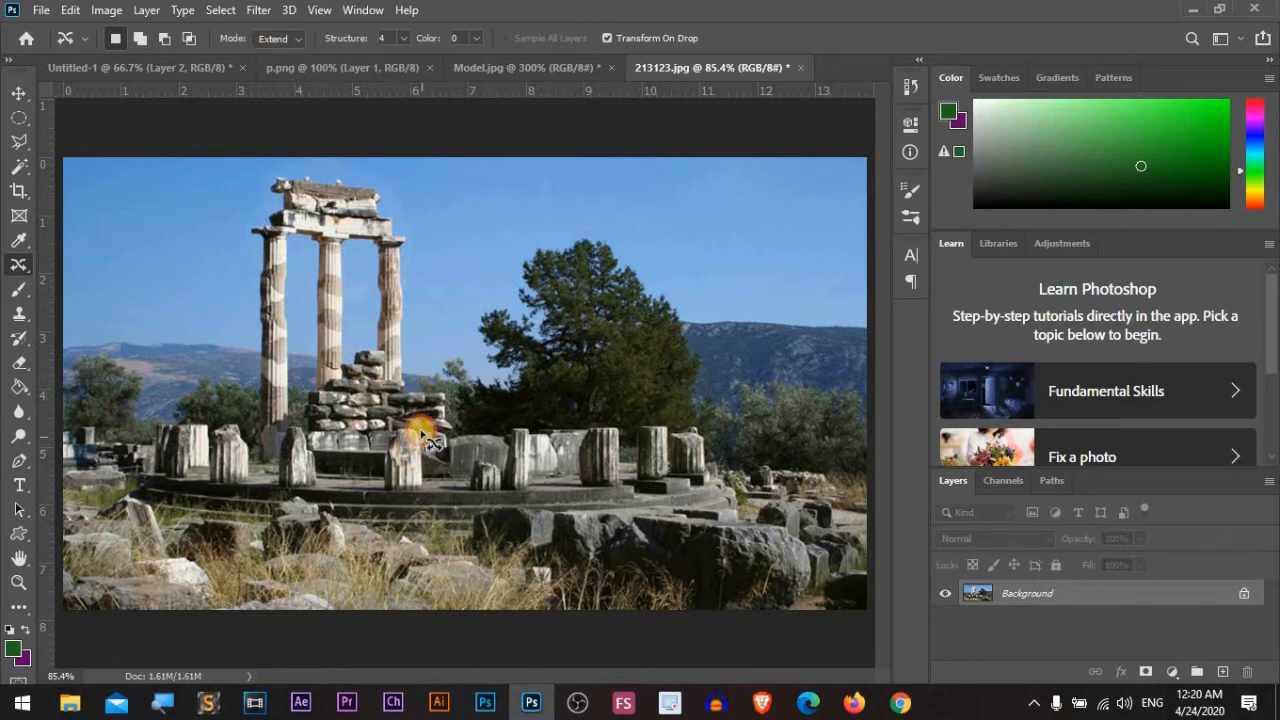
Step: Duplicate the short front column with Content-Aware Move in Extend mode, once to its left and once, scaled down, to its right, and deselect
{"action": "mouse_move", "coordinate": [392, 430]}
{"action": "left_mouse_down"}
{"action": "mouse_move", "coordinate": [386, 489]}
{"action": "mouse_move", "coordinate": [430, 490]}
{"action": "mouse_move", "coordinate": [426, 457]}
{"action": "mouse_move", "coordinate": [412, 491]}
{"action": "mouse_move", "coordinate": [355, 461]}
{"action": "left_mouse_up"}
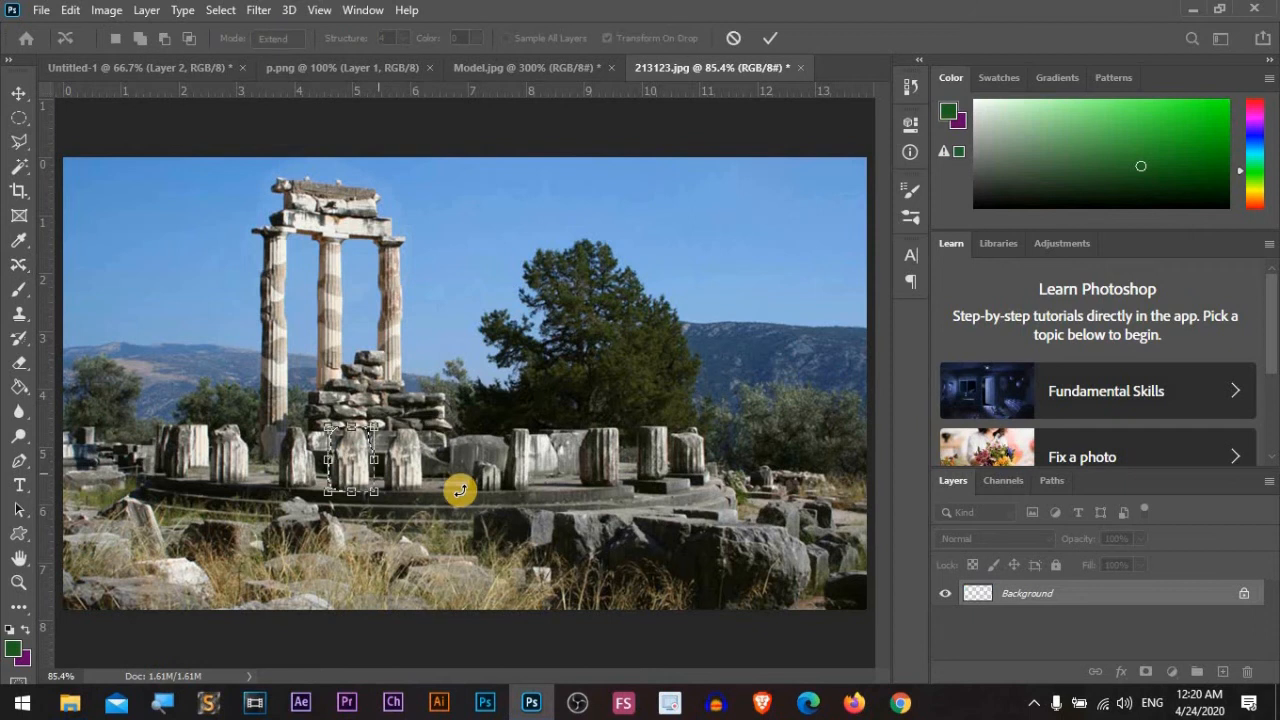
{"action": "key", "text": "Return"}
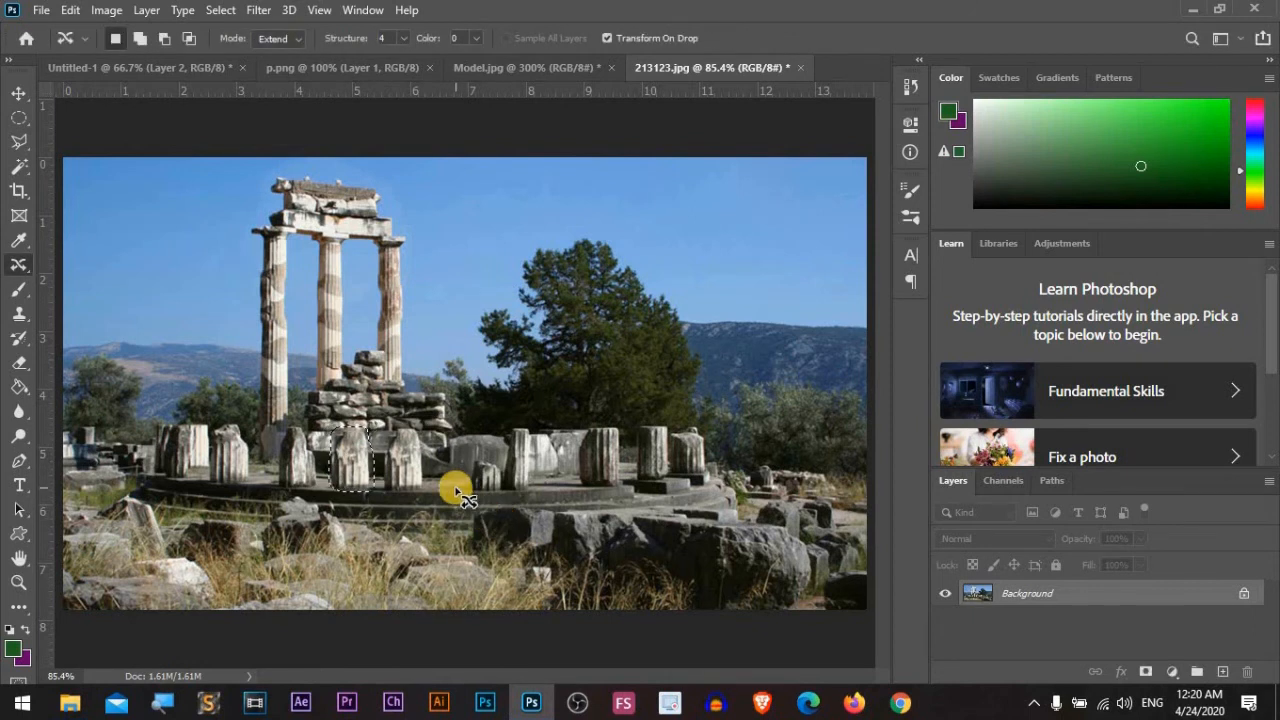
{"action": "left_click_drag", "start_coordinate": [370, 481], "coordinate": [449, 471]}
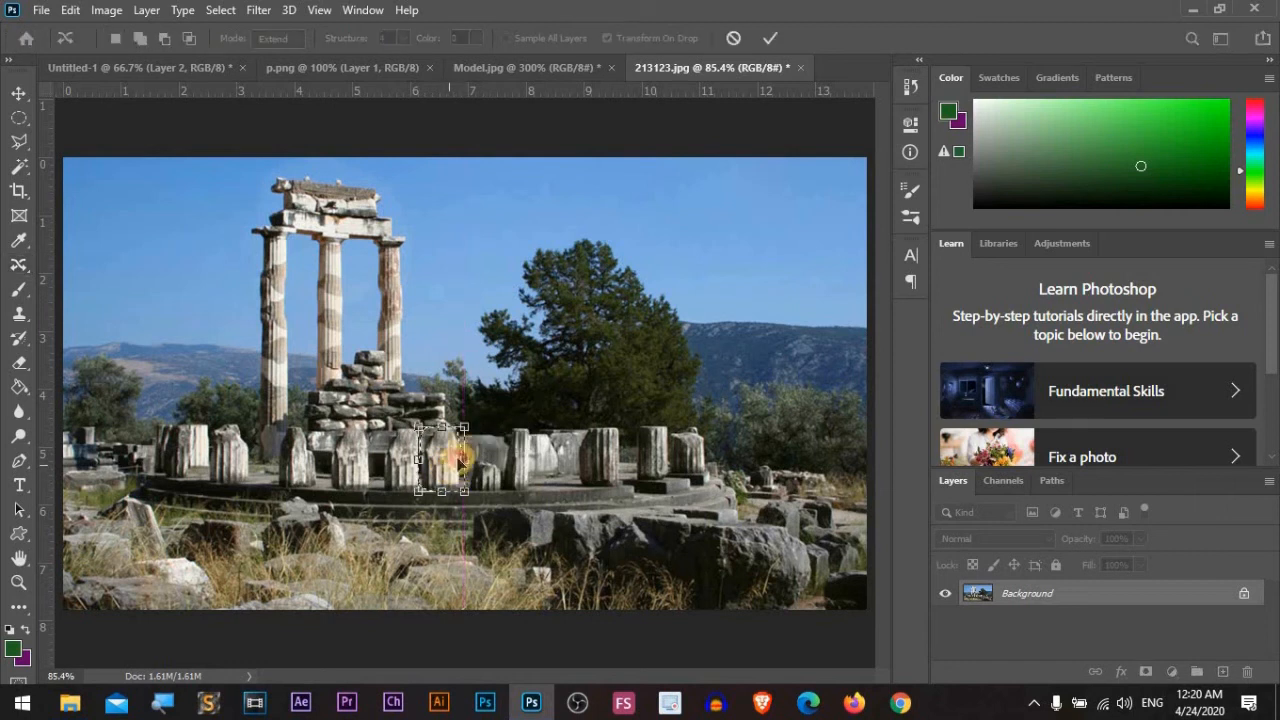
{"action": "left_click_drag", "start_coordinate": [463, 429], "coordinate": [448, 468]}
{"action": "key", "text": "Return"}
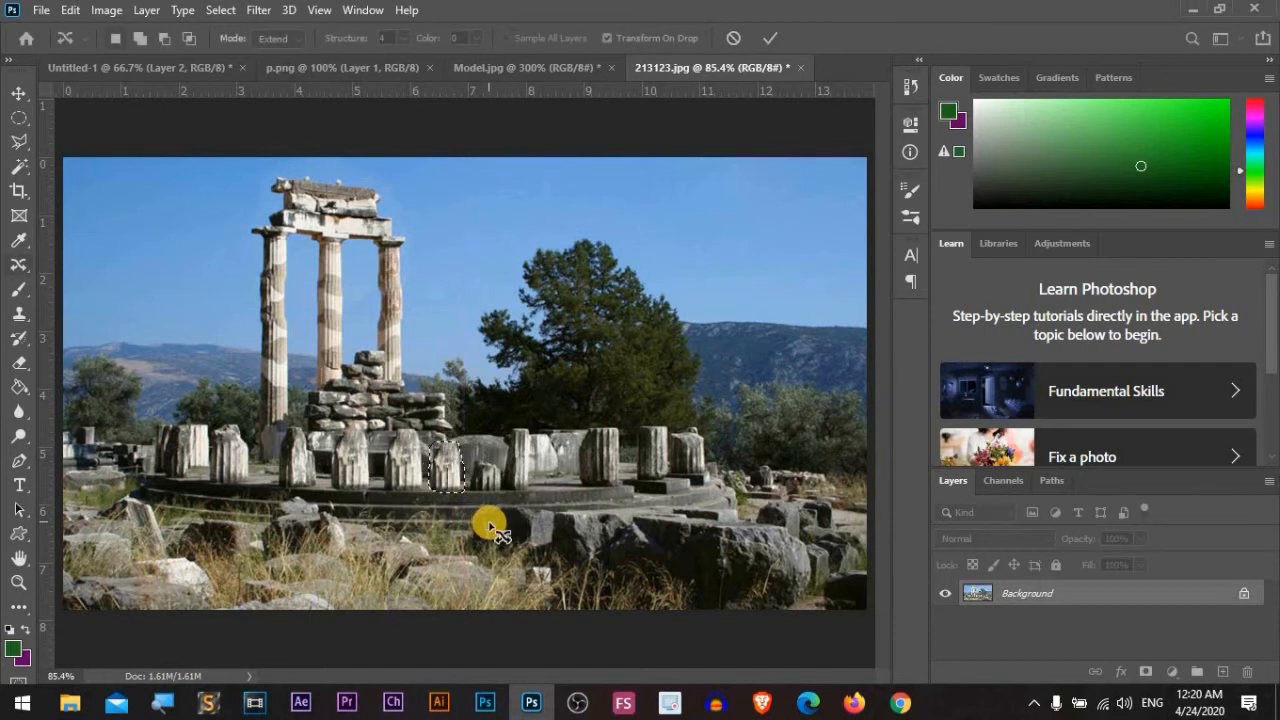
{"action": "key", "text": "ctrl+d"}
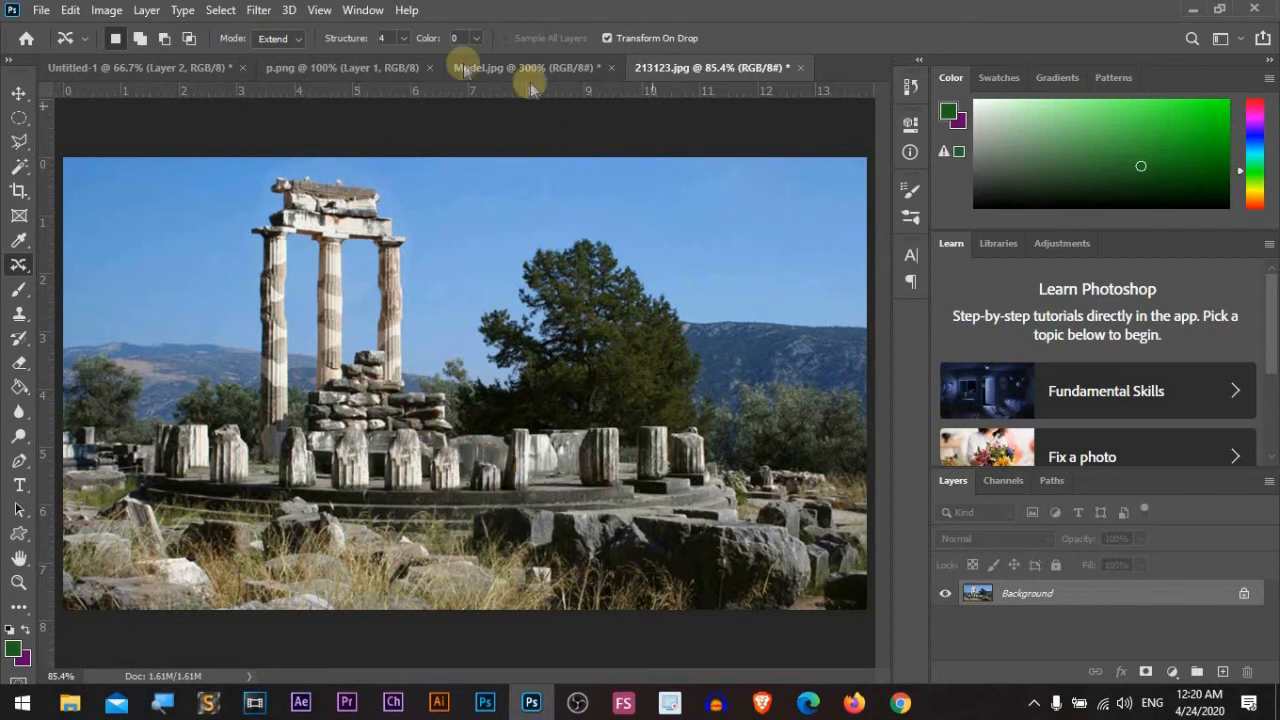
Step: Set the Content-Aware Move mode to Move and close 213123.jpg without saving its changes
{"action": "left_click", "coordinate": [281, 42]}
{"action": "left_click", "coordinate": [285, 55]}
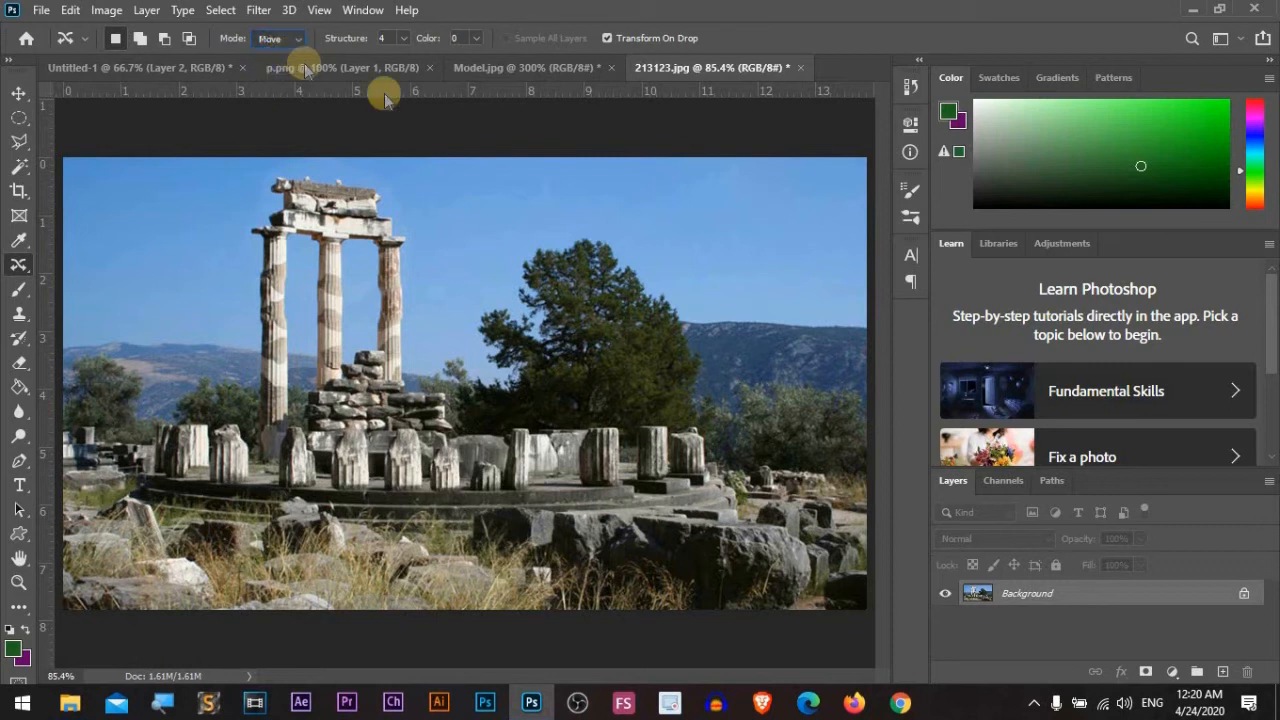
{"action": "left_click", "coordinate": [800, 67]}
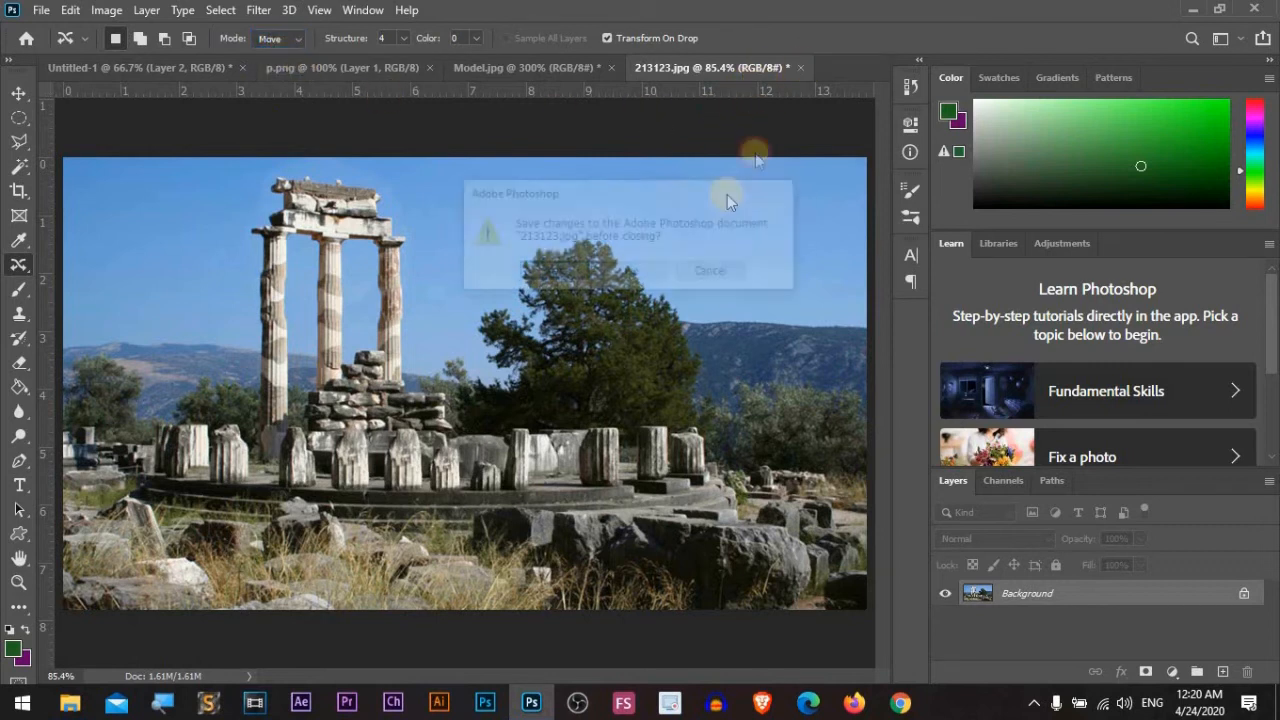
{"action": "left_click", "coordinate": [632, 272]}
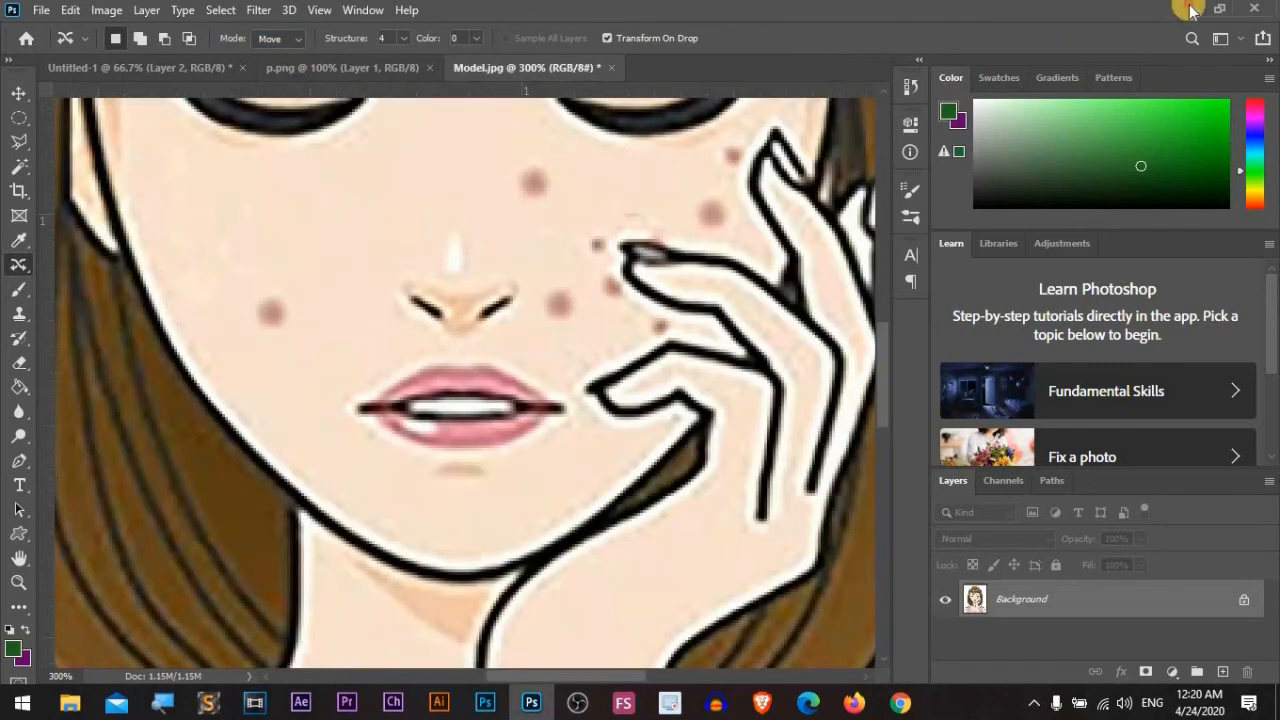
Step: Open Tree.jpg as a separate document
{"action": "left_click", "coordinate": [1190, 10]}
{"action": "left_click_drag", "start_coordinate": [995, 153], "coordinate": [684, 63]}
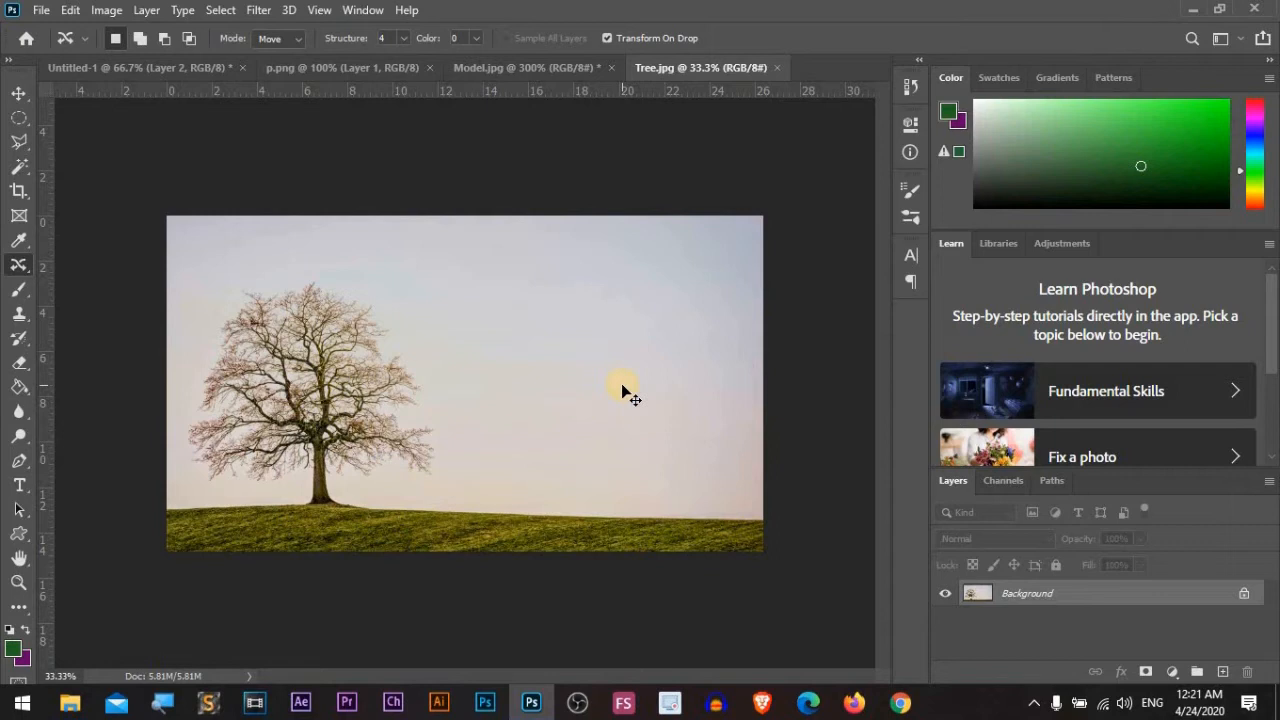
{"action": "key", "text": "ctrl+plus"}
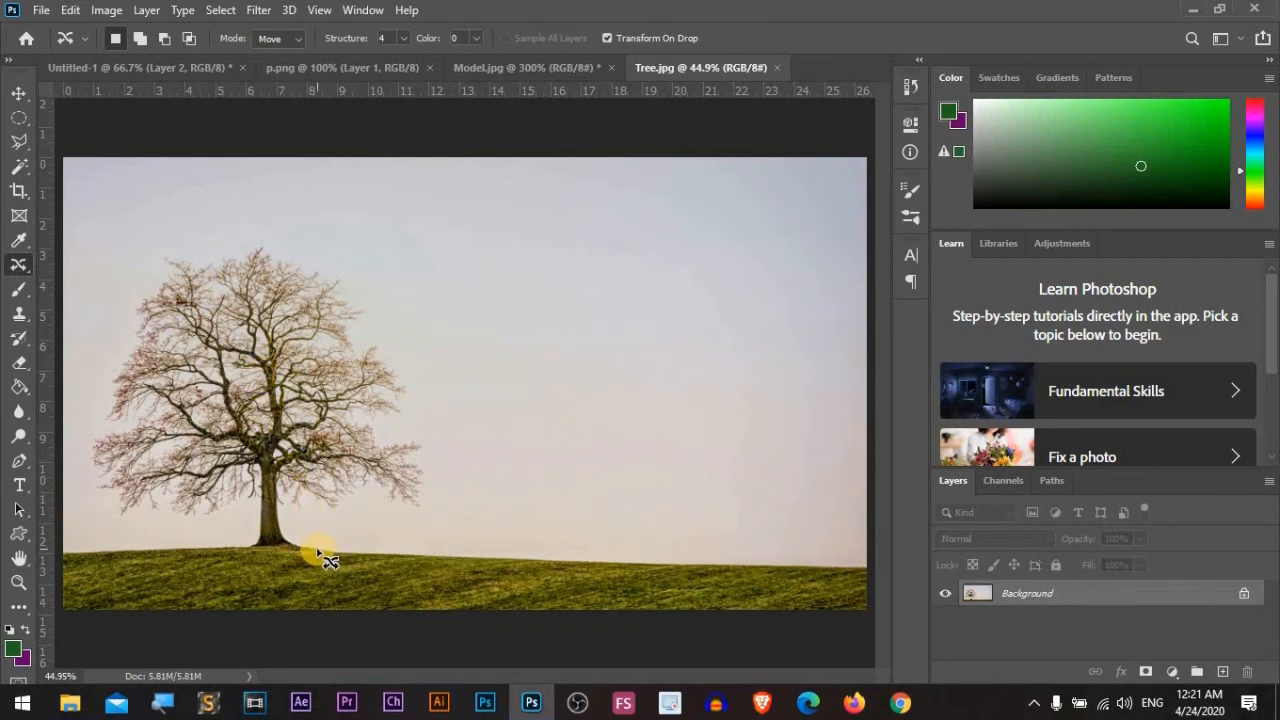
Step: Outline the whole tree with Content-Aware Move in Move mode, relocate it to the right side of the hill and deselect
{"action": "left_click_drag", "start_coordinate": [306, 552], "coordinate": [189, 530]}
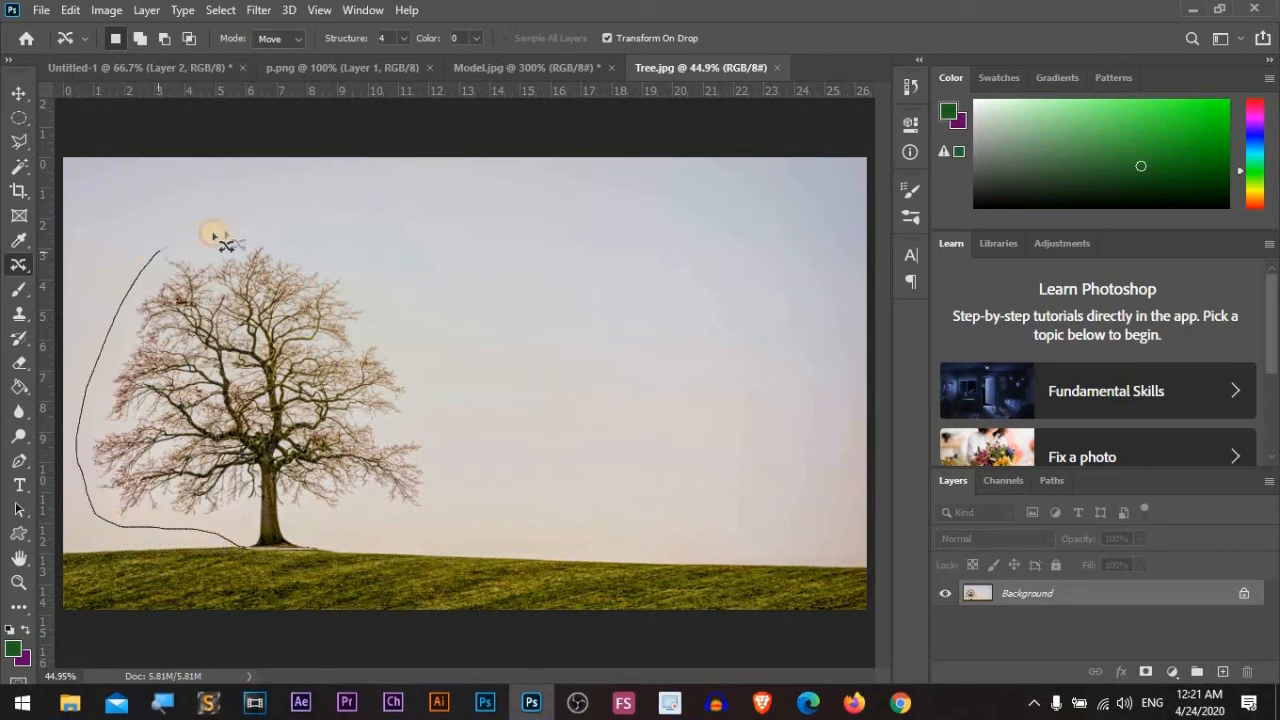
{"action": "mouse_move", "coordinate": [316, 247]}
{"action": "left_mouse_down"}
{"action": "mouse_move", "coordinate": [385, 301]}
{"action": "mouse_move", "coordinate": [454, 457]}
{"action": "mouse_move", "coordinate": [454, 492]}
{"action": "mouse_move", "coordinate": [416, 529]}
{"action": "mouse_move", "coordinate": [336, 519]}
{"action": "mouse_move", "coordinate": [318, 548]}
{"action": "left_mouse_up"}
{"action": "left_click_drag", "start_coordinate": [257, 433], "coordinate": [668, 458]}
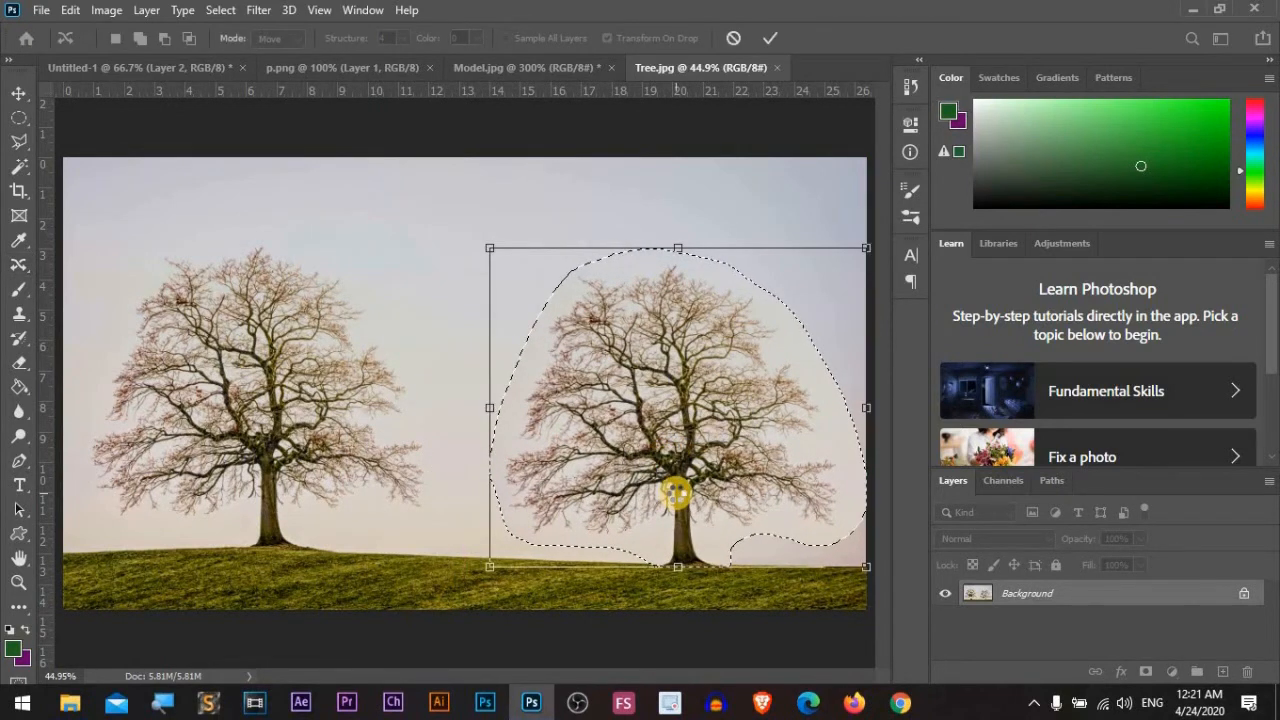
{"action": "key", "text": "Return"}
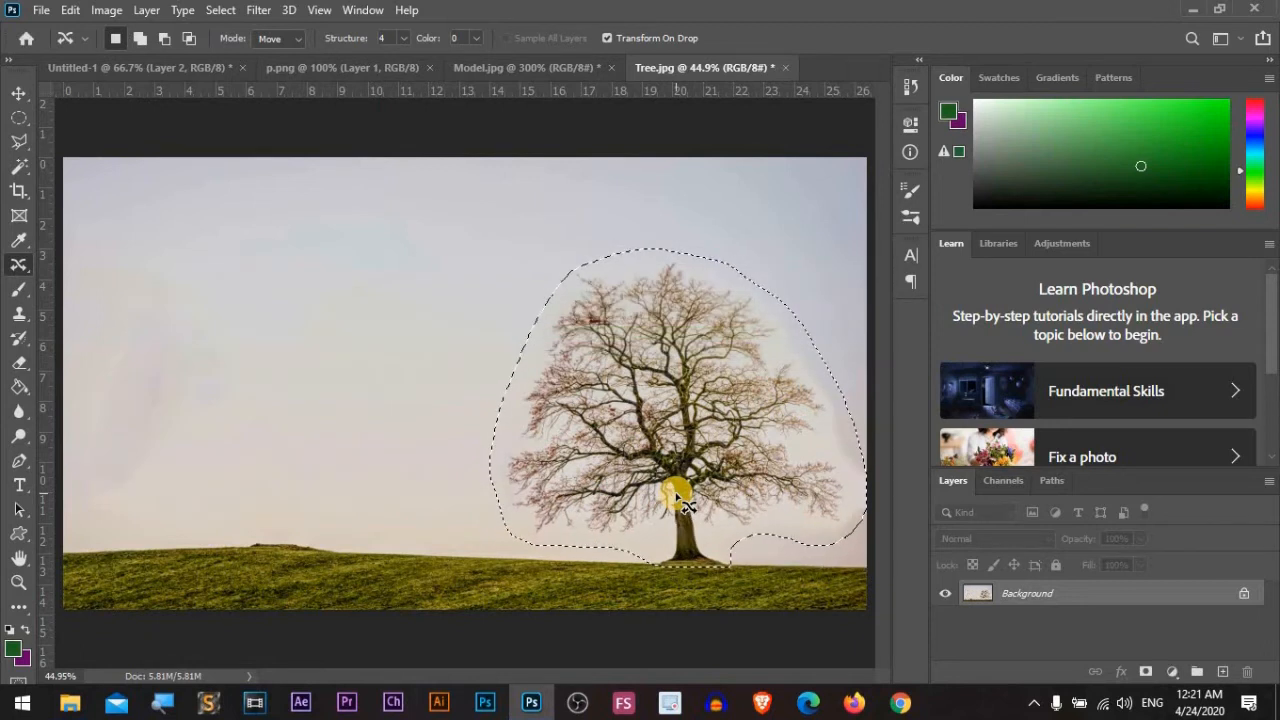
{"action": "key", "text": "ctrl+d"}
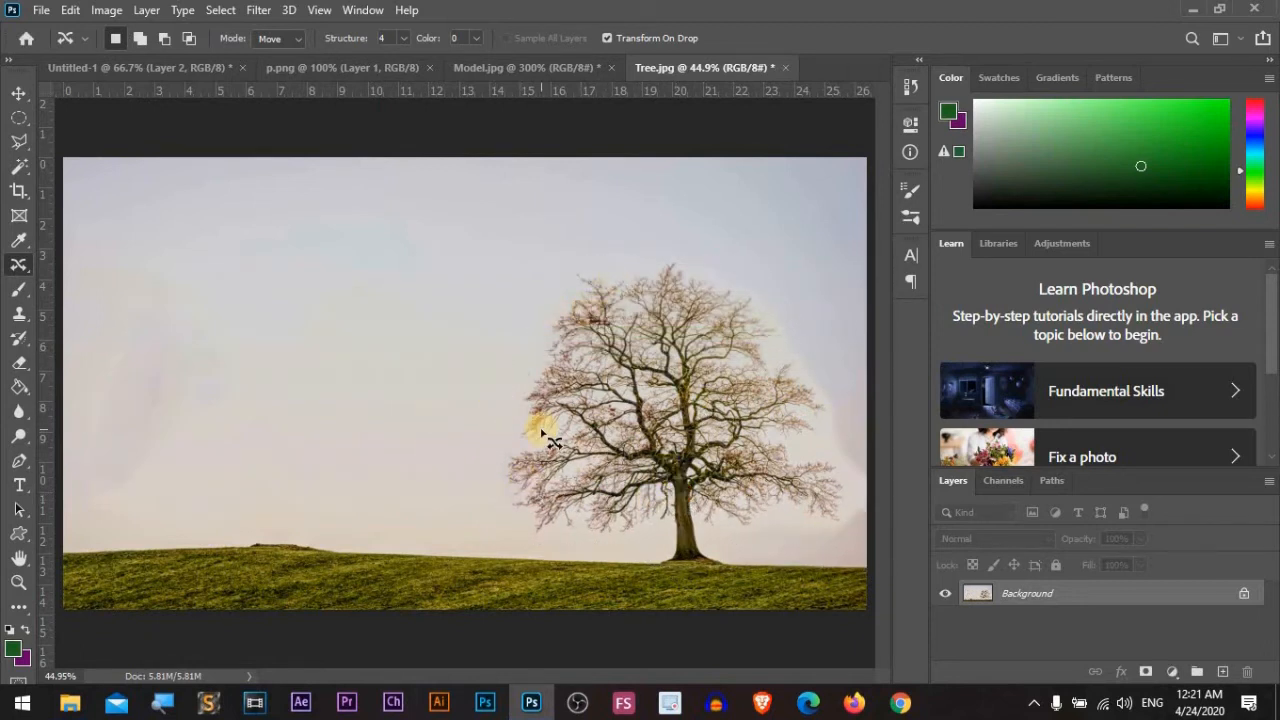
Step: Undo the tree's relocation and clear the selection around it
{"action": "key", "text": "ctrl+z"}
{"action": "key", "text": "ctrl+z"}
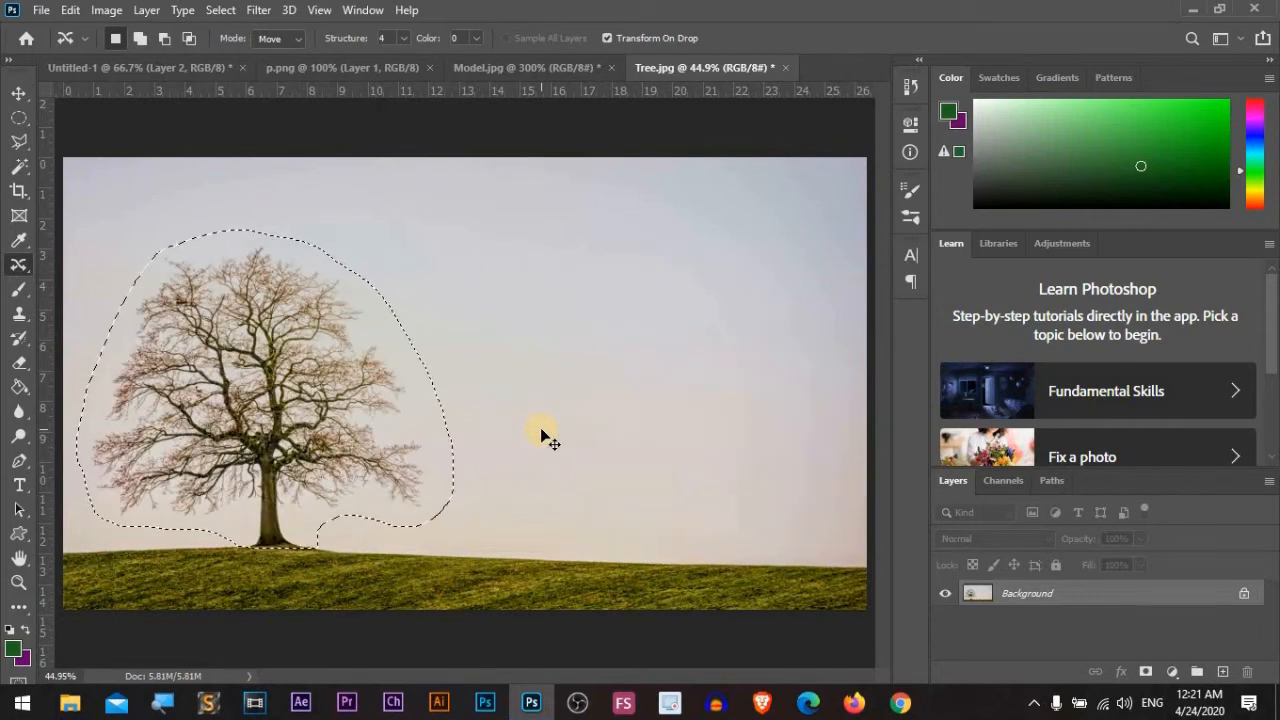
{"action": "key", "text": "ctrl+d"}
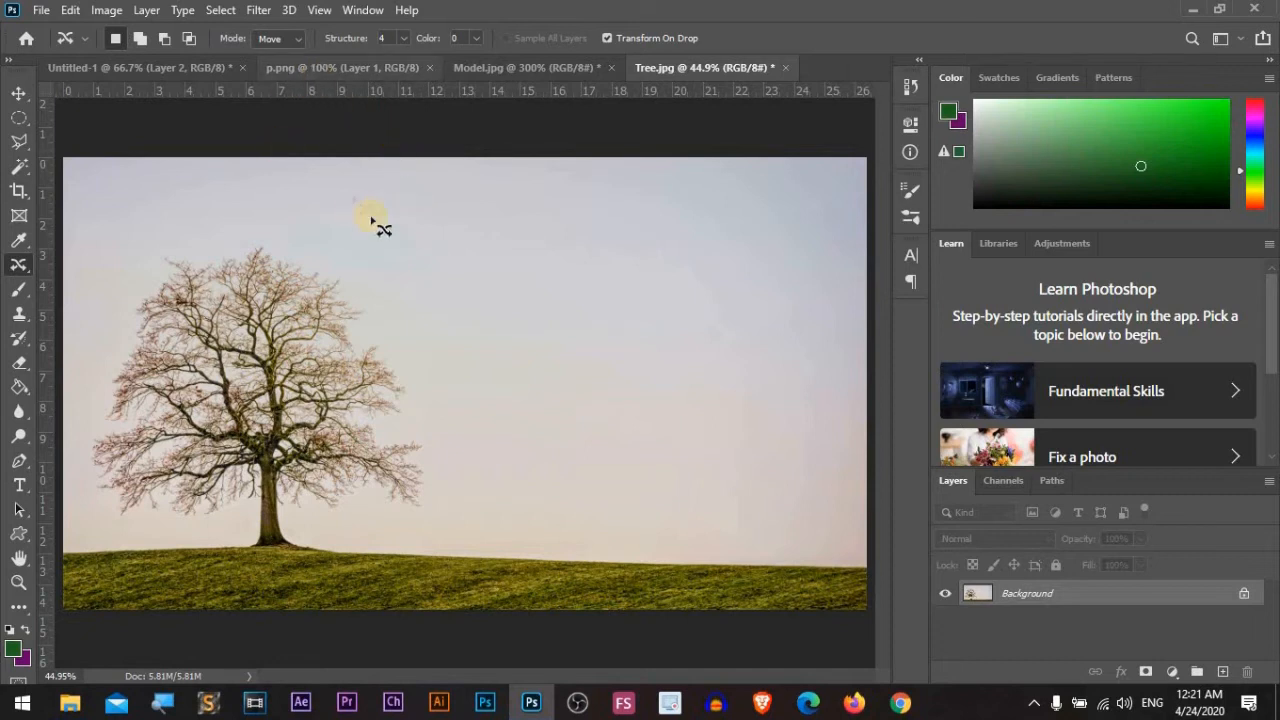
Step: Set the Content-Aware Move mode to Extend and draw a loose freehand selection around the whole tree down to the base of its trunk
{"action": "left_click", "coordinate": [283, 41]}
{"action": "left_click", "coordinate": [277, 58]}
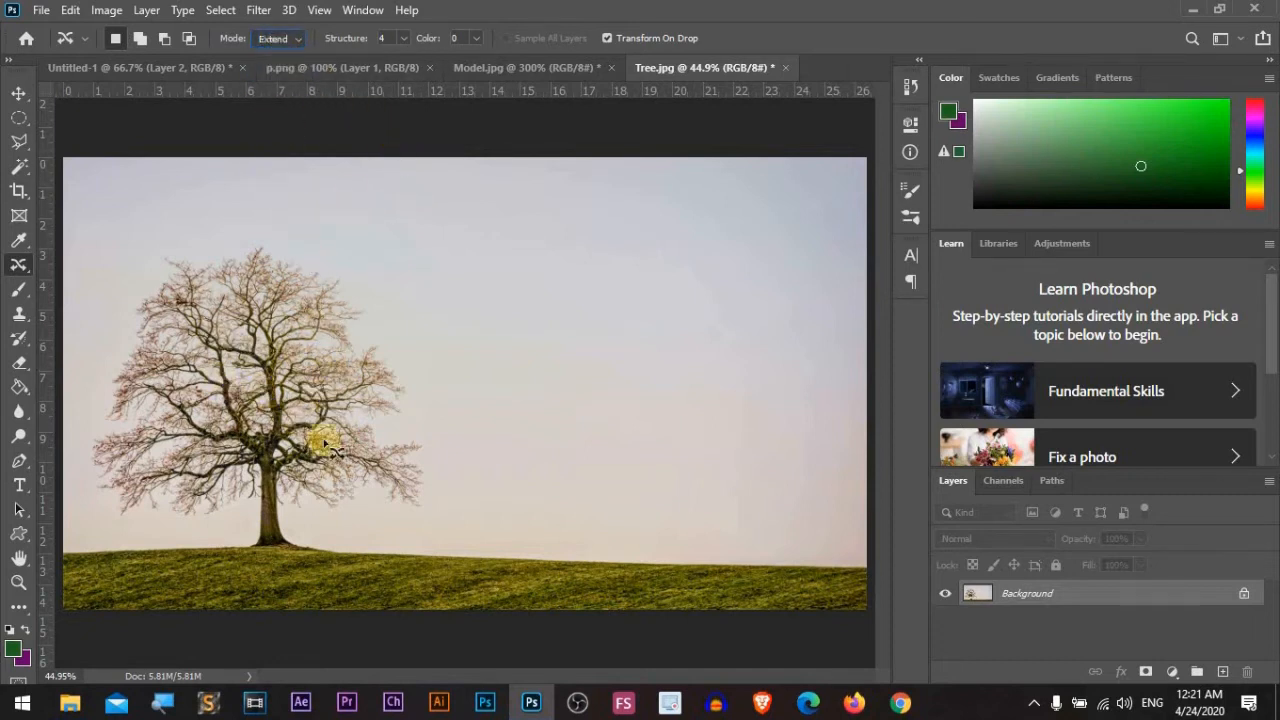
{"action": "left_click_drag", "start_coordinate": [311, 557], "coordinate": [136, 531]}
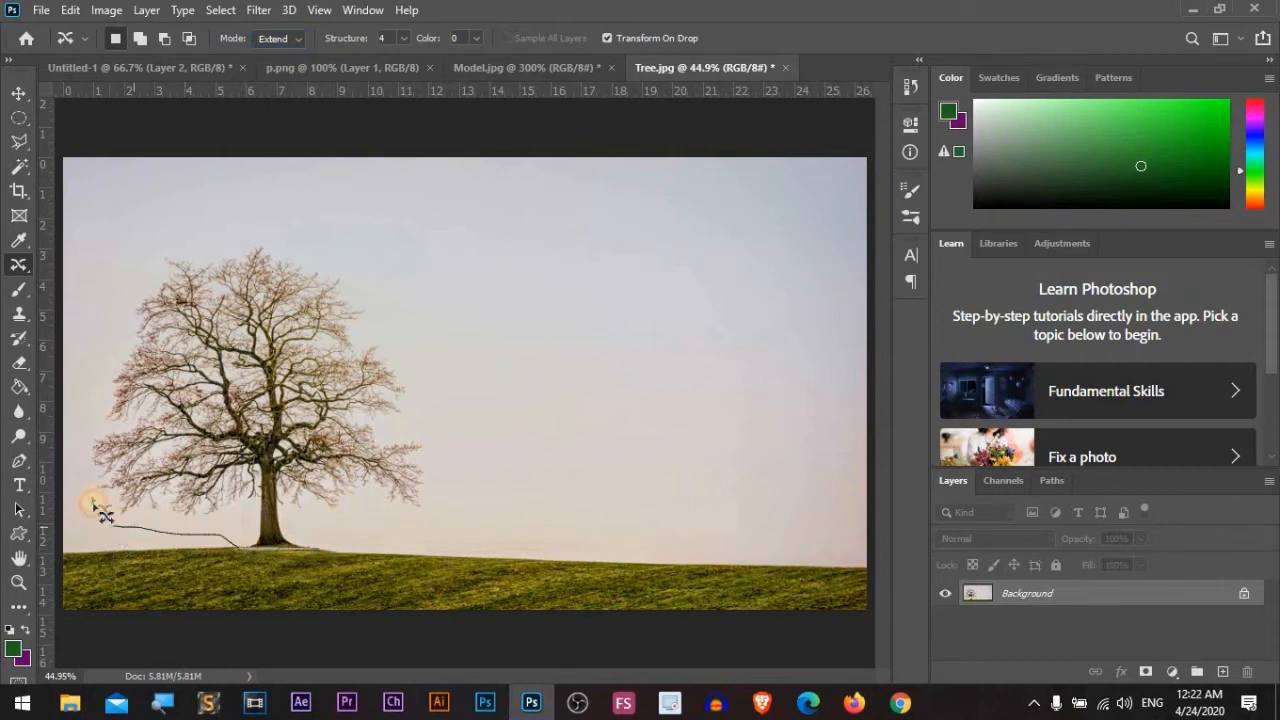
{"action": "left_click_drag", "start_coordinate": [75, 441], "coordinate": [85, 366]}
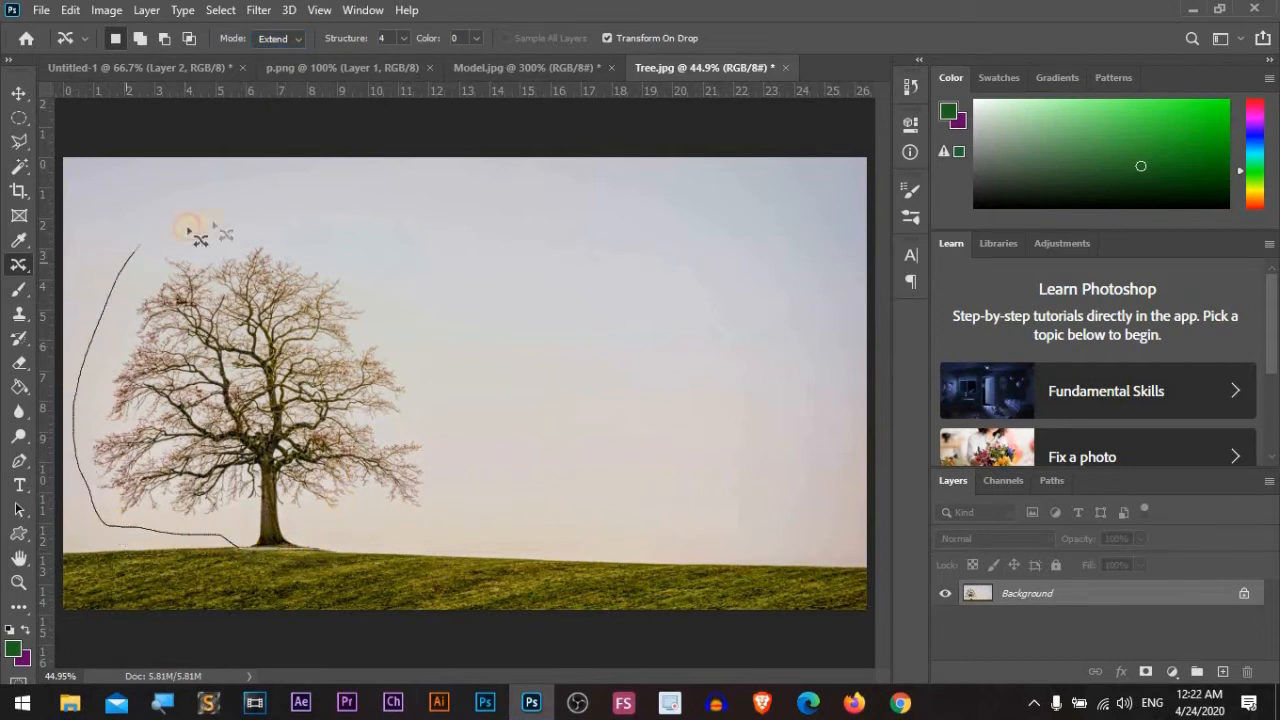
{"action": "mouse_move", "coordinate": [368, 255]}
{"action": "left_mouse_down"}
{"action": "mouse_move", "coordinate": [403, 291]}
{"action": "mouse_move", "coordinate": [448, 466]}
{"action": "mouse_move", "coordinate": [437, 512]}
{"action": "mouse_move", "coordinate": [320, 550]}
{"action": "left_mouse_up"}
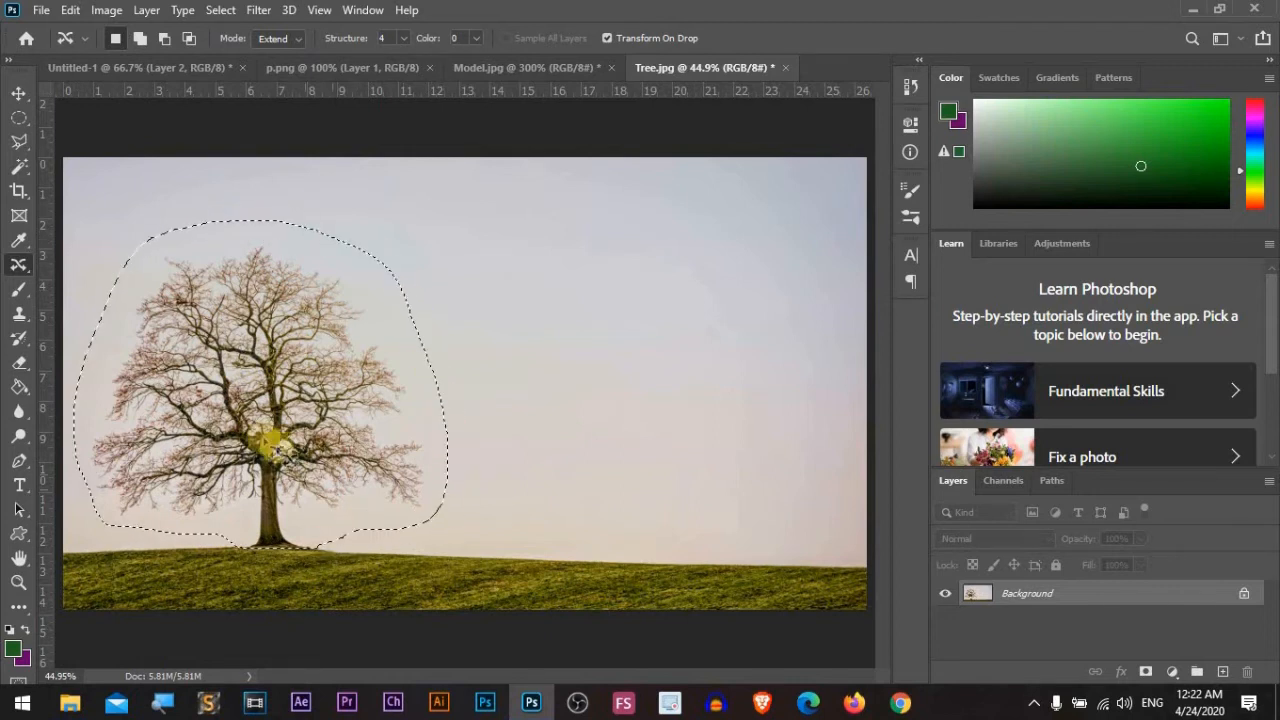
Step: Copy the selected tree to the right, shrink the copy to less than half size, place it on the hill's horizon and deselect
{"action": "left_click_drag", "start_coordinate": [300, 470], "coordinate": [627, 476]}
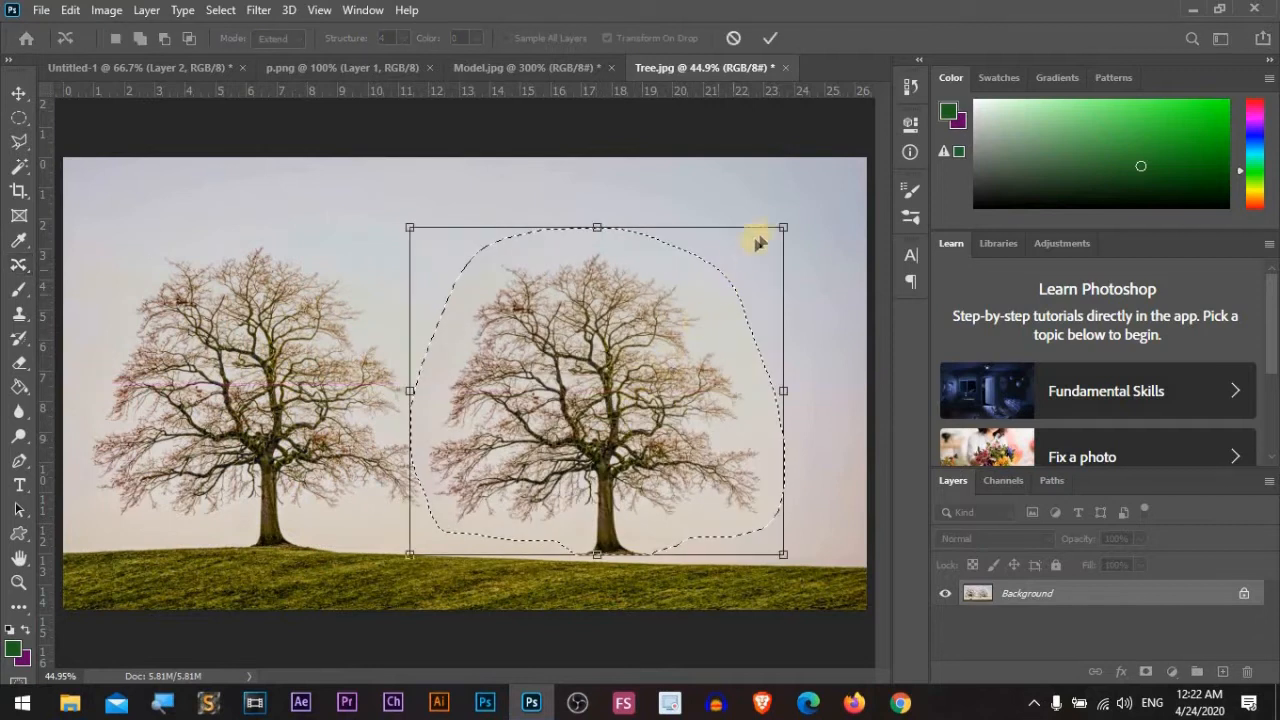
{"action": "left_click_drag", "start_coordinate": [783, 228], "coordinate": [613, 480]}
{"action": "left_click_drag", "start_coordinate": [487, 499], "coordinate": [705, 518]}
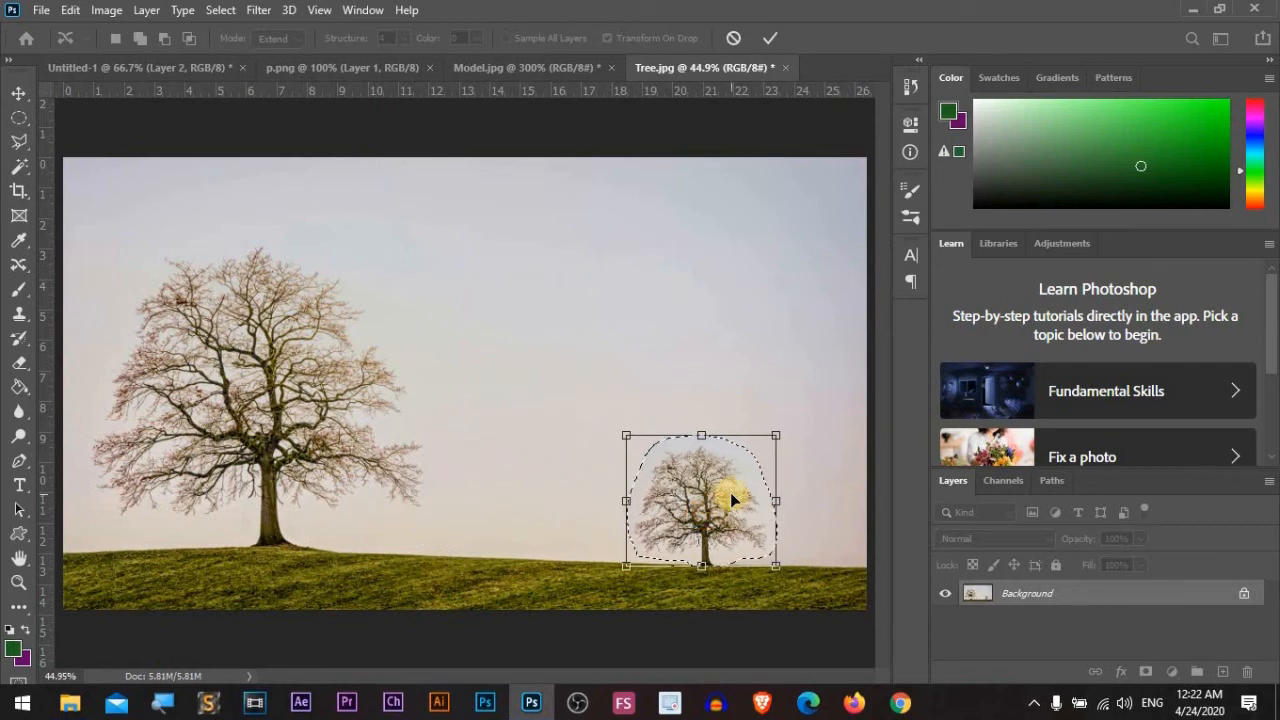
{"action": "key", "text": "Return"}
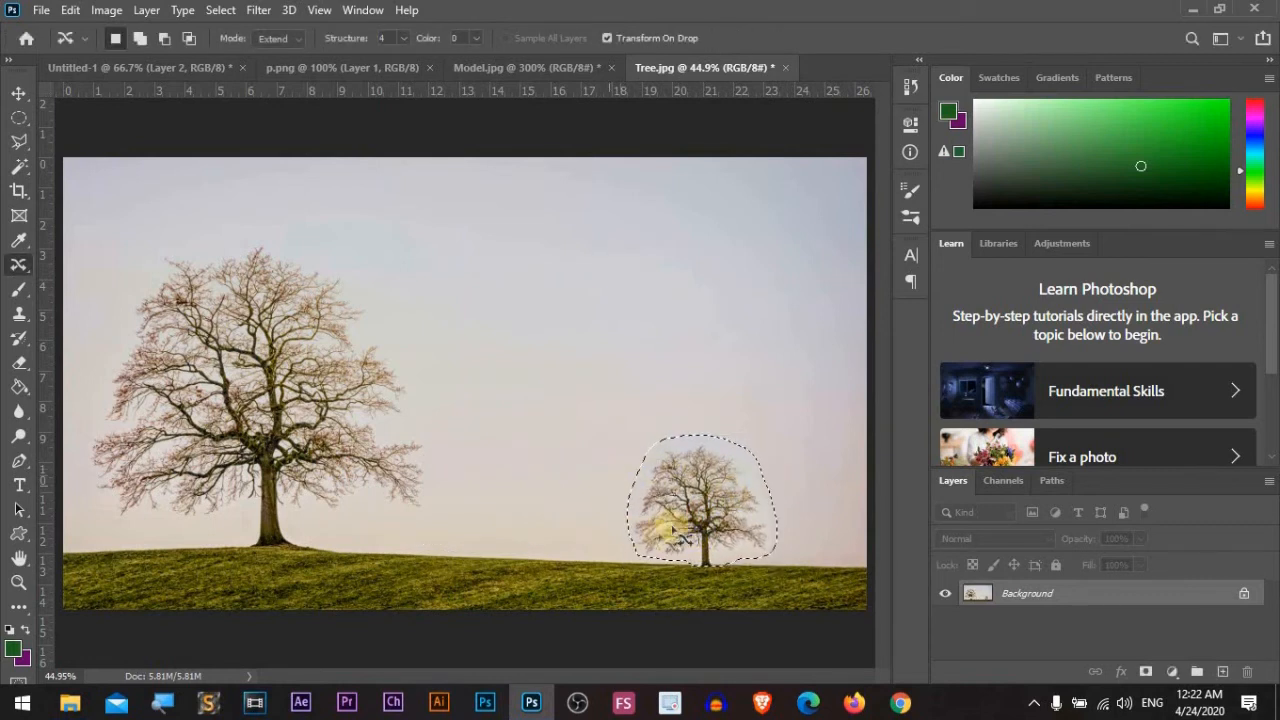
{"action": "key", "text": "ctrl+d"}
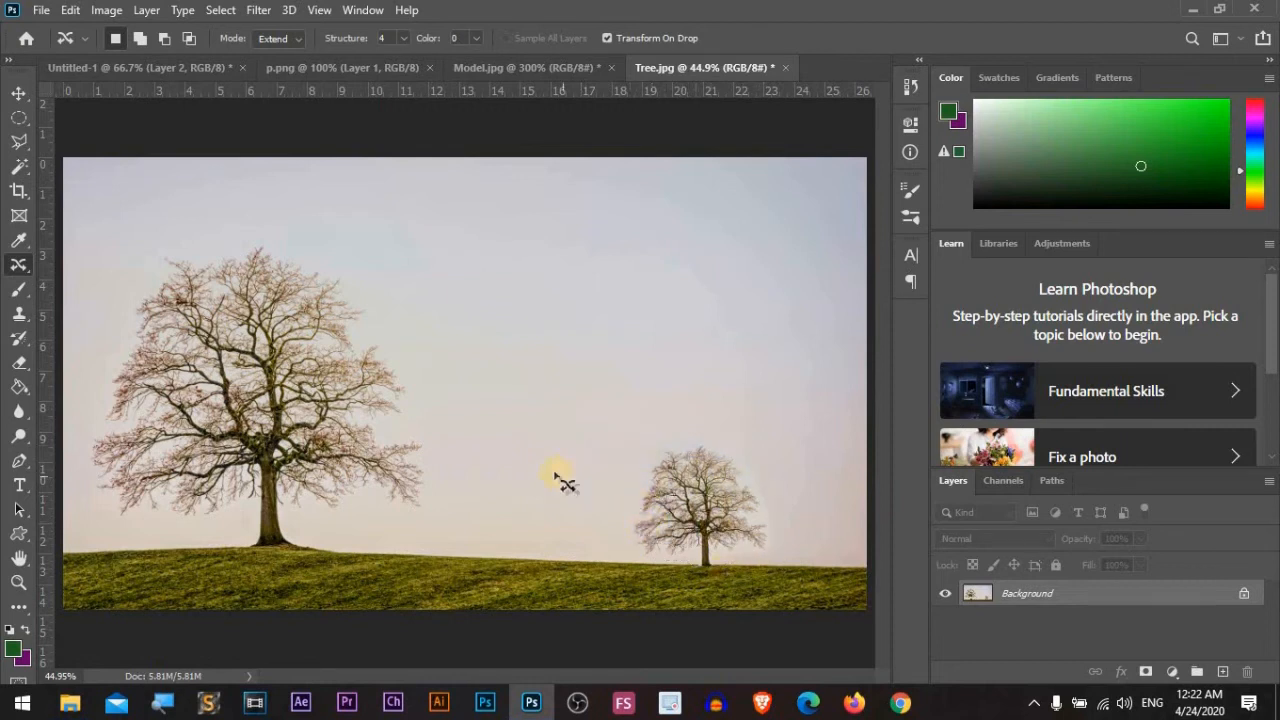
Step: Close Tree.jpg without saving its changes
{"action": "left_click", "coordinate": [785, 67]}
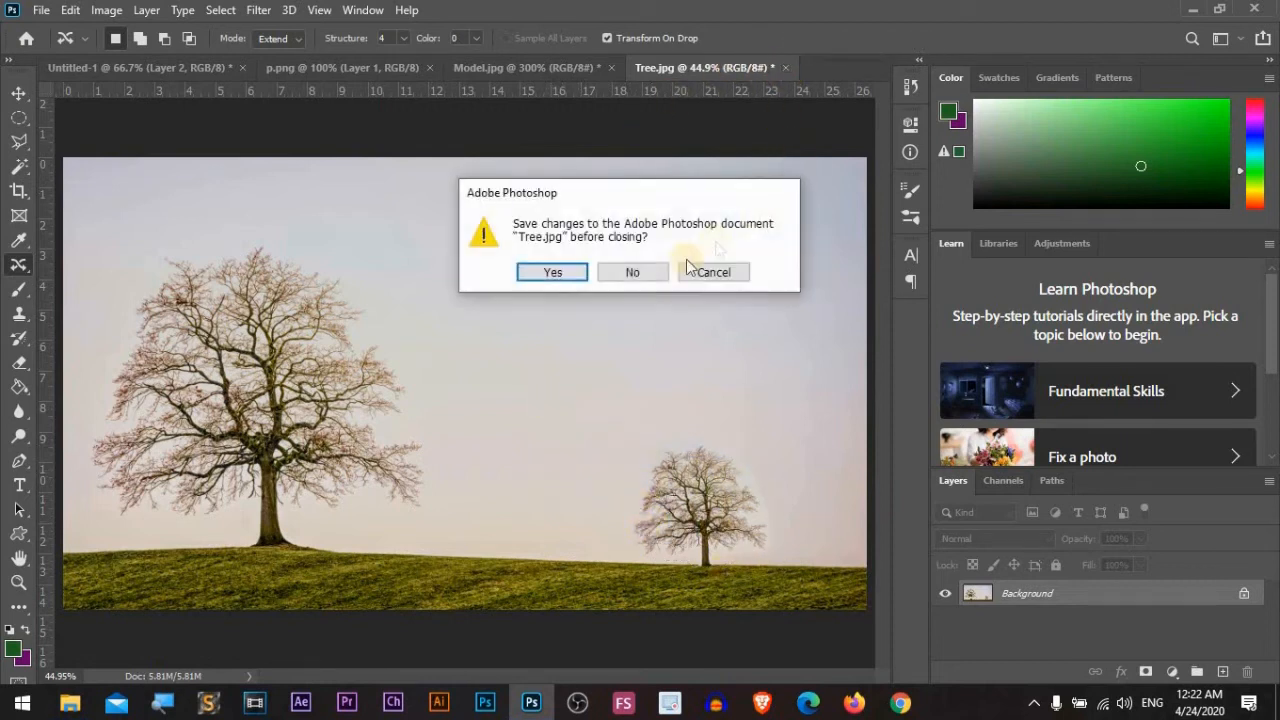
{"action": "left_click", "coordinate": [633, 275]}
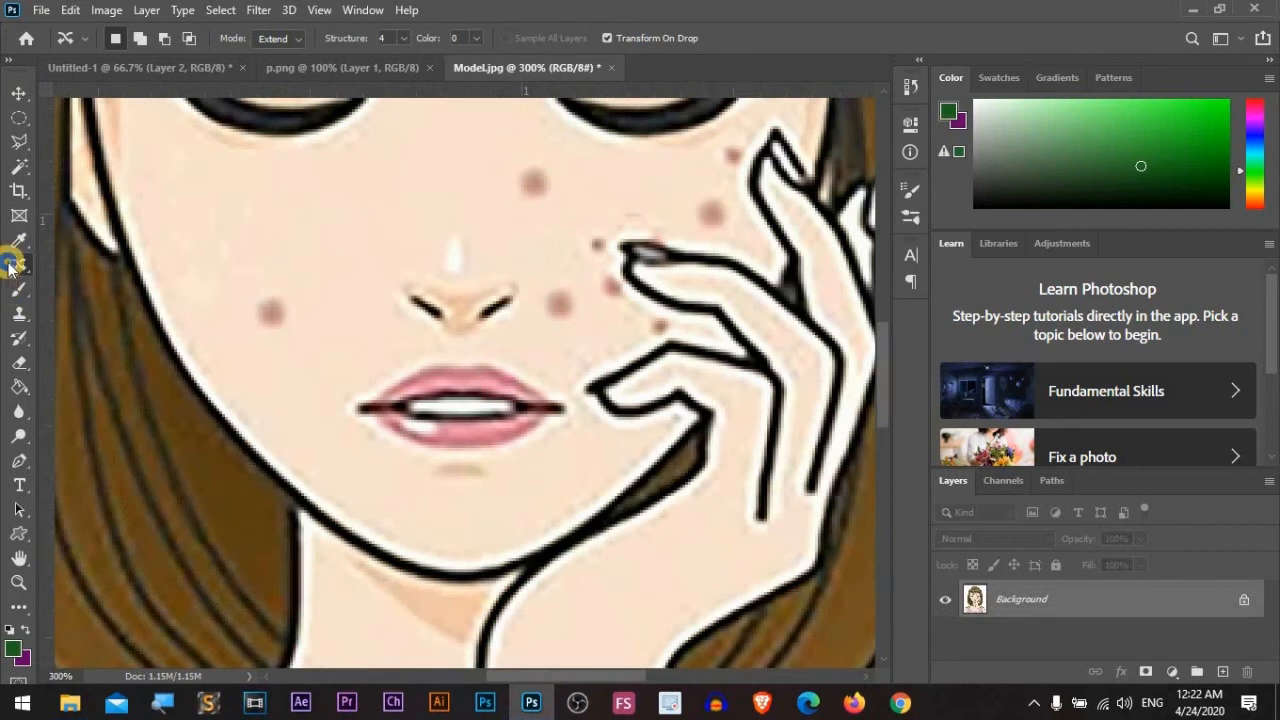
{"action": "right_click", "coordinate": [12, 265]}
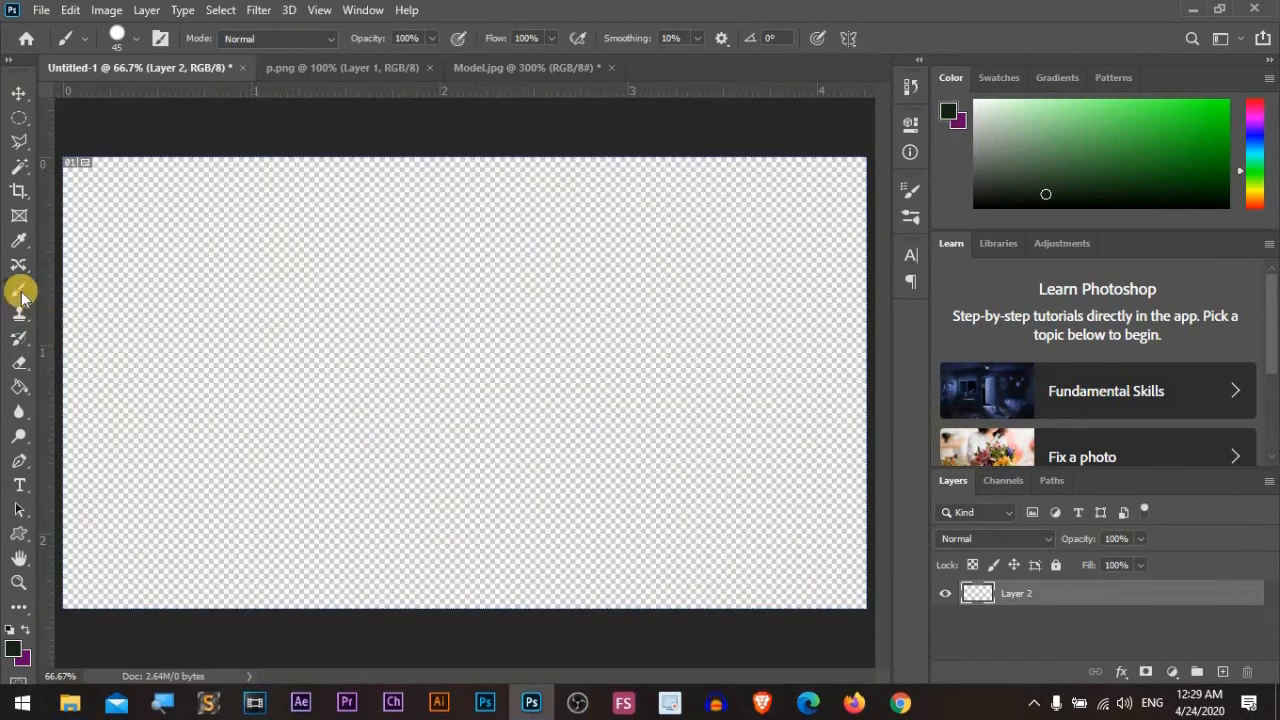
Step: Paint several large curved dark green strokes across Layer 2 of Untitled-1 with the Brush tool at size 45
{"action": "right_click", "coordinate": [17, 291]}
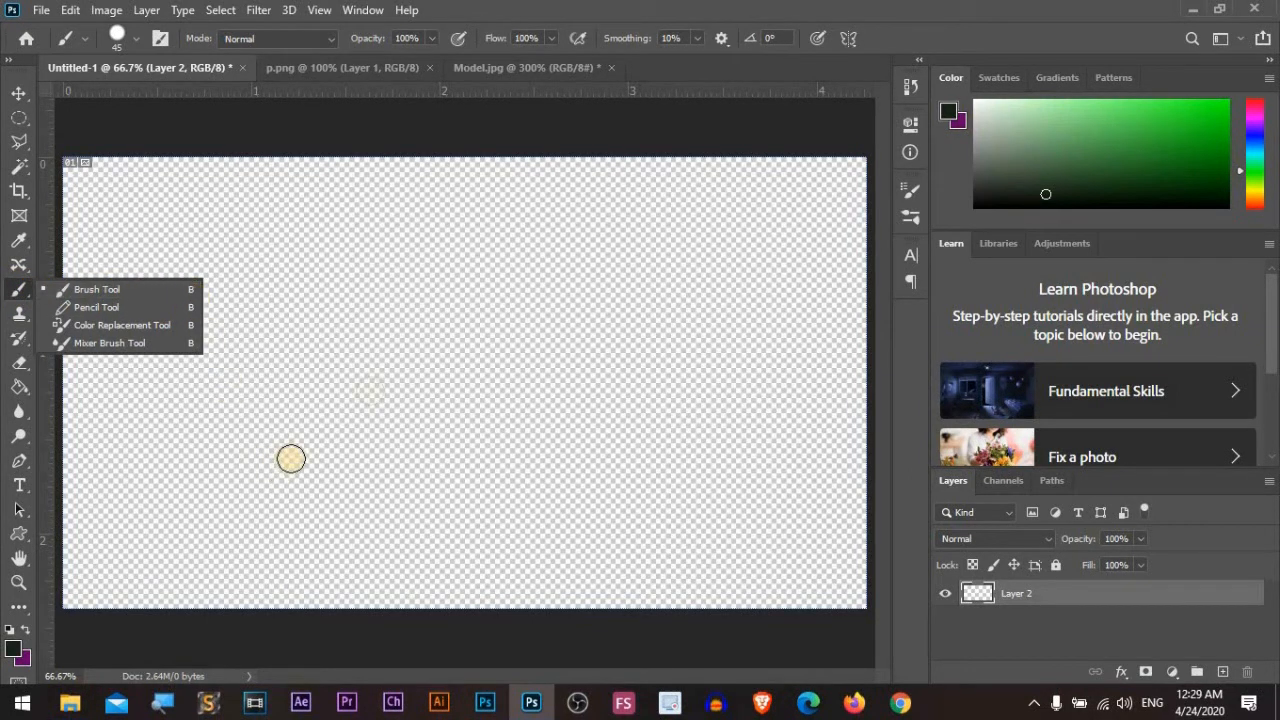
{"action": "left_click_drag", "start_coordinate": [558, 256], "coordinate": [462, 270]}
{"action": "mouse_move", "coordinate": [544, 317]}
{"action": "left_mouse_down"}
{"action": "mouse_move", "coordinate": [450, 377]}
{"action": "mouse_move", "coordinate": [349, 526]}
{"action": "left_mouse_up"}
{"action": "mouse_move", "coordinate": [368, 316]}
{"action": "left_mouse_down"}
{"action": "mouse_move", "coordinate": [289, 303]}
{"action": "mouse_move", "coordinate": [645, 317]}
{"action": "mouse_move", "coordinate": [197, 371]}
{"action": "mouse_move", "coordinate": [143, 414]}
{"action": "mouse_move", "coordinate": [133, 402]}
{"action": "left_mouse_up"}
Step: Swap the foreground and background colors and paint a purple zigzag over the dark green strokes
{"action": "left_click", "coordinate": [13, 652]}
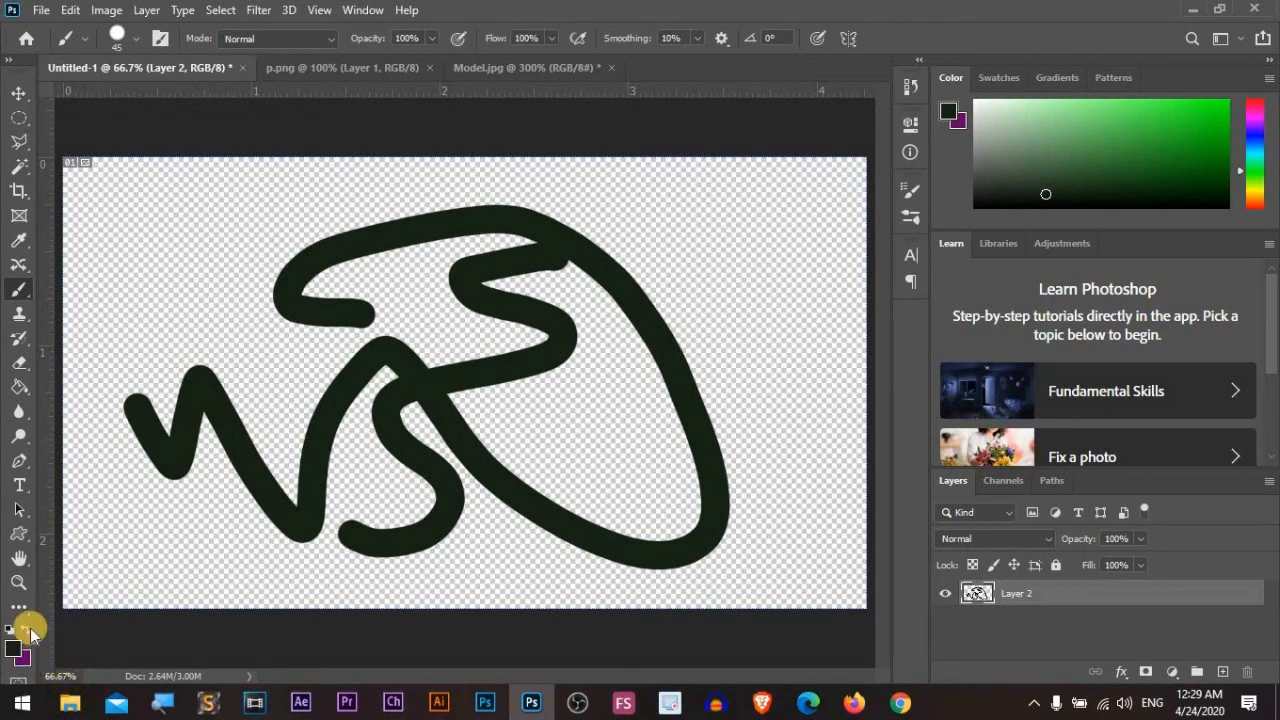
{"action": "left_click", "coordinate": [26, 630]}
{"action": "mouse_move", "coordinate": [100, 555]}
{"action": "left_mouse_down"}
{"action": "mouse_move", "coordinate": [126, 491]}
{"action": "mouse_move", "coordinate": [429, 500]}
{"action": "mouse_move", "coordinate": [640, 548]}
{"action": "left_mouse_up"}
{"action": "mouse_move", "coordinate": [740, 253]}
{"action": "left_mouse_down"}
{"action": "mouse_move", "coordinate": [337, 200]}
{"action": "mouse_move", "coordinate": [120, 294]}
{"action": "left_mouse_up"}
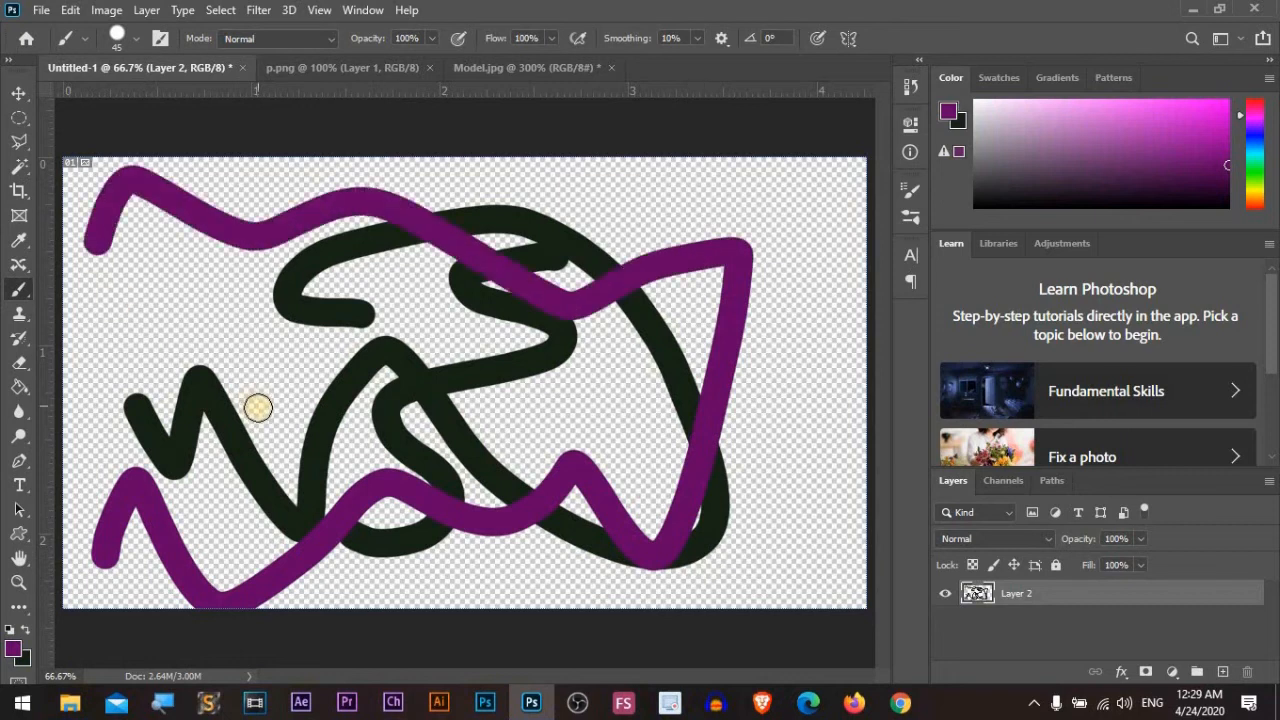
Step: Undo all the purple and dark green brush strokes on Layer 2
{"action": "key", "text": "ctrl+z"}
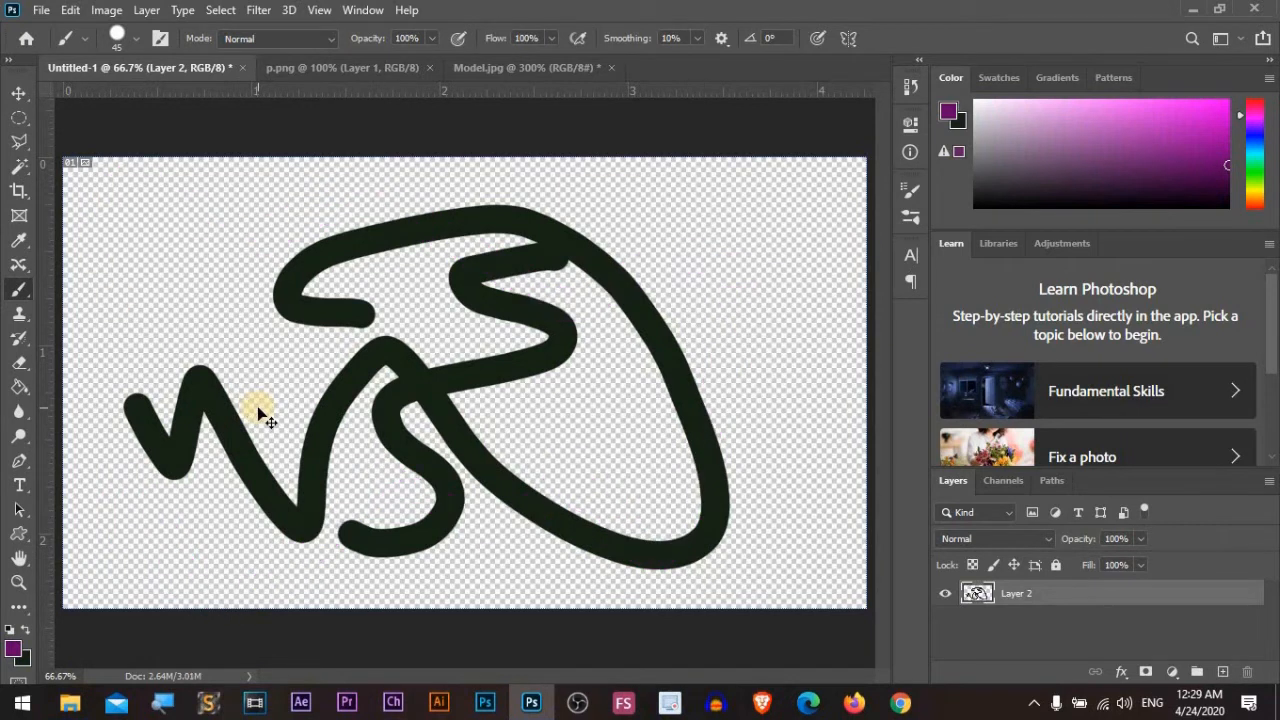
{"action": "key", "text": "ctrl+z"}
{"action": "key", "text": "ctrl+z"}
{"action": "key", "text": "ctrl+z"}
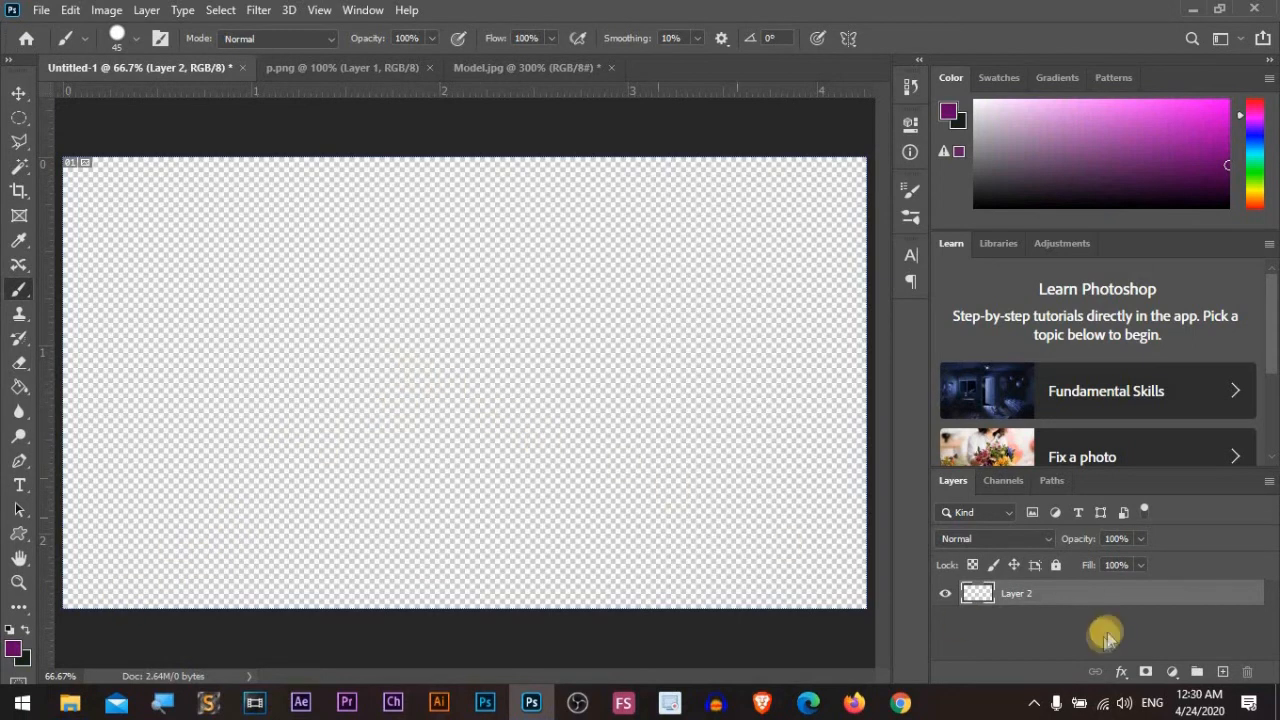
Step: Add a new empty layer above Layer 2 and undo its creation
{"action": "left_click", "coordinate": [1224, 672]}
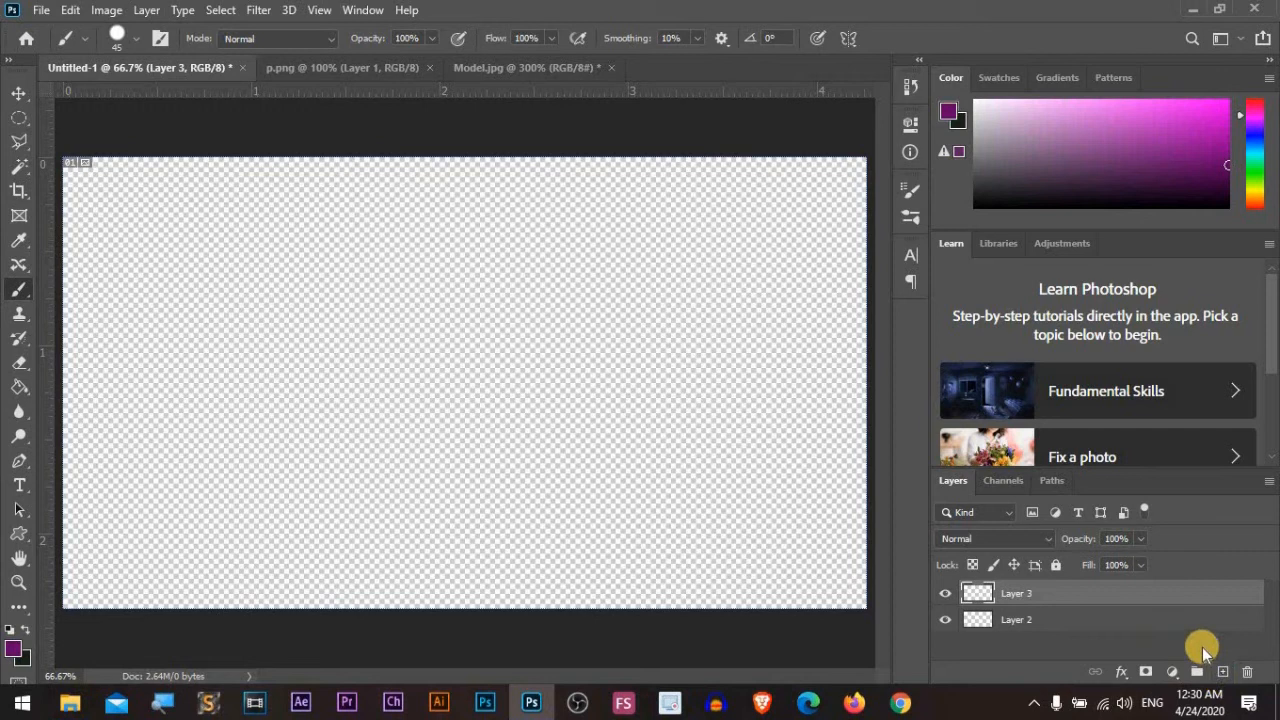
{"action": "key", "text": "ctrl+z"}
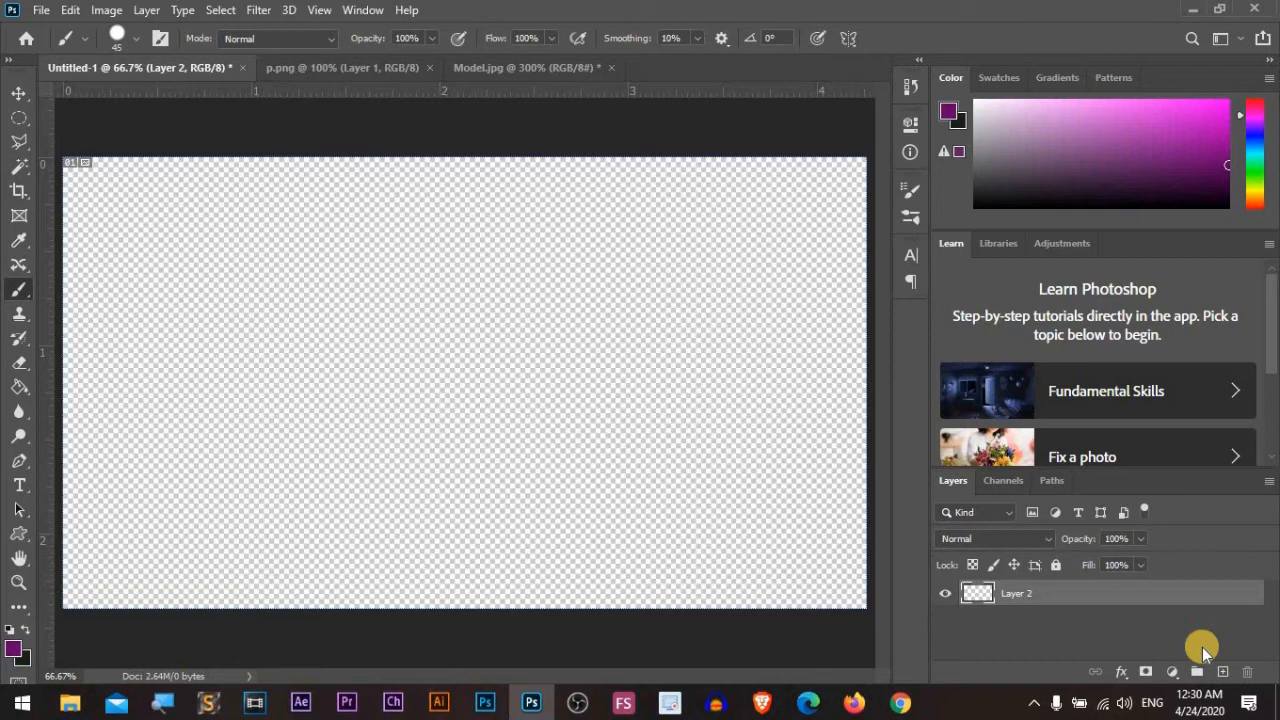
Step: Create a new layer named Layer 3 above Layer 2 in Normal mode at 100% opacity
{"action": "key", "text": "ctrl+shift+n"}
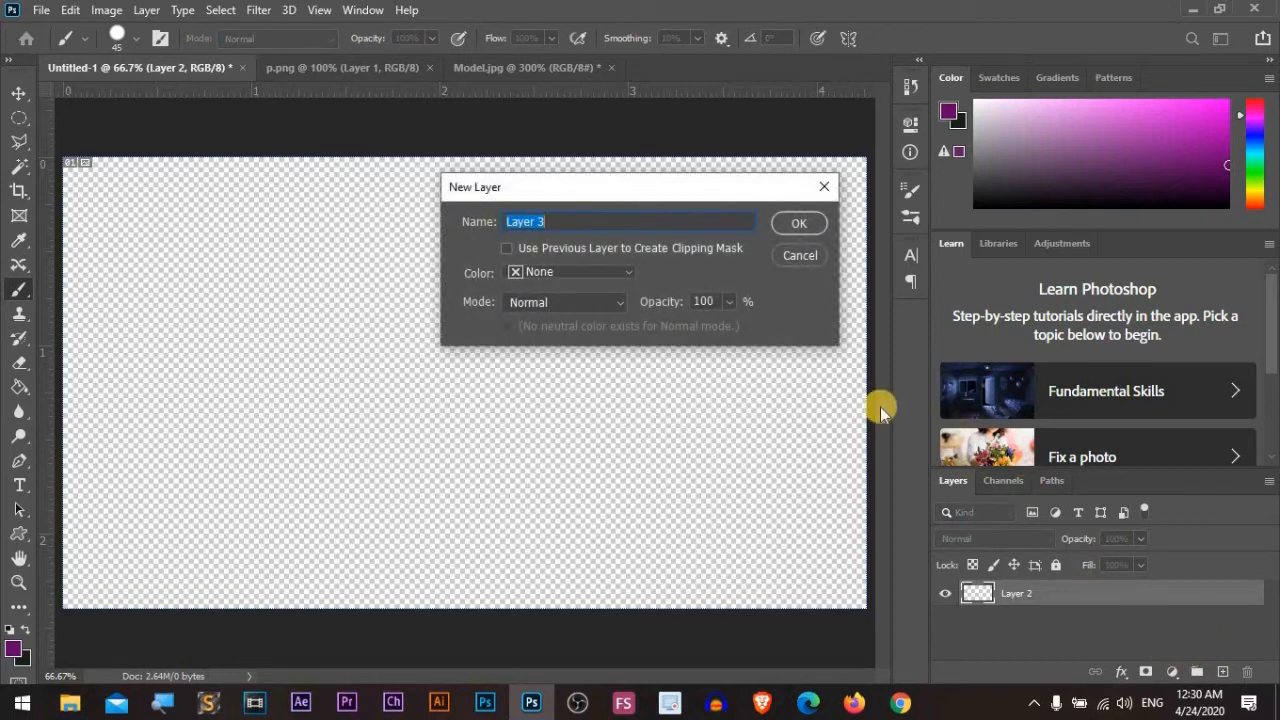
{"action": "key", "text": "Return"}
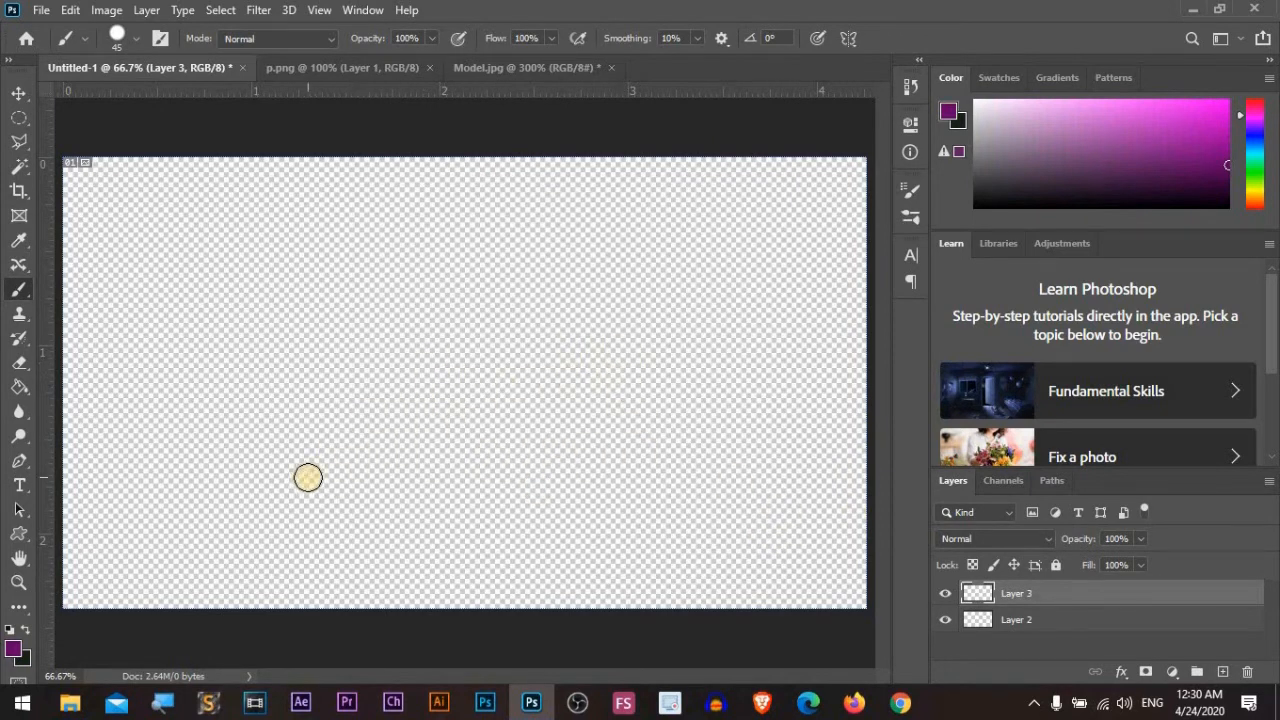
Step: Set the foreground color to white, fill Layer 3 with the Paint Bucket, and undo the fill
{"action": "left_click", "coordinate": [16, 650]}
{"action": "left_click", "coordinate": [714, 163]}
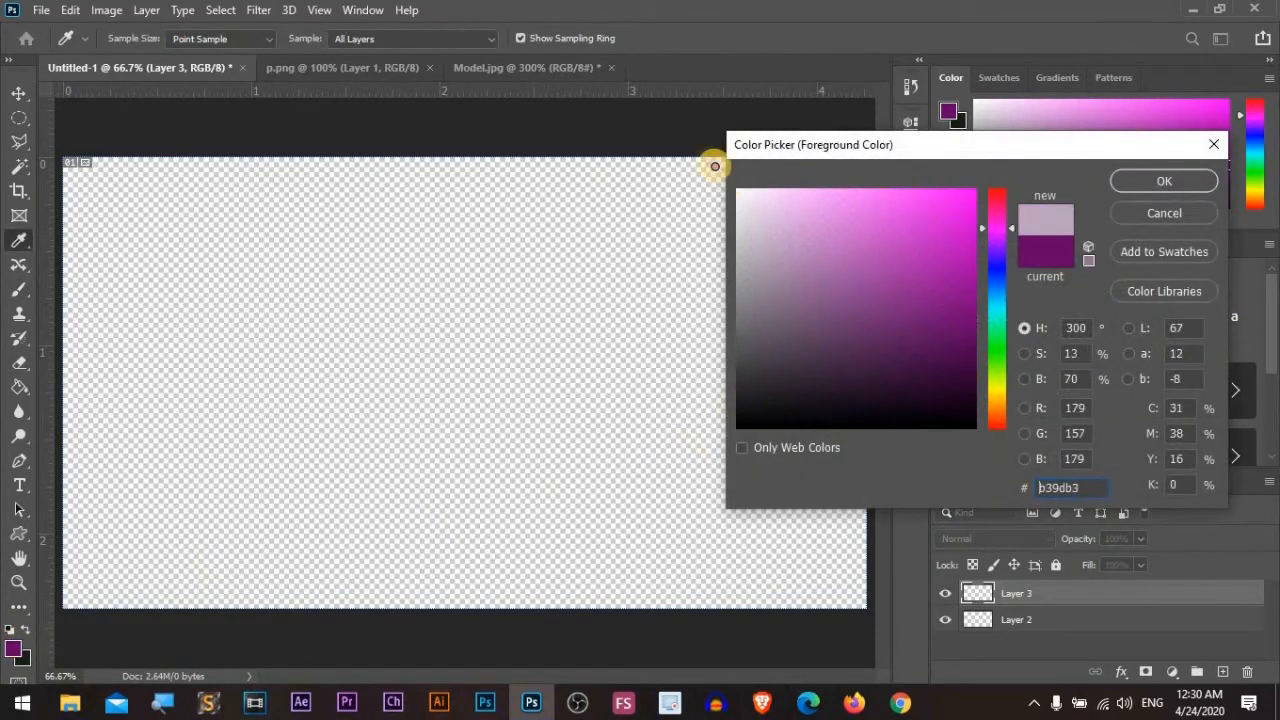
{"action": "left_click", "coordinate": [1164, 180]}
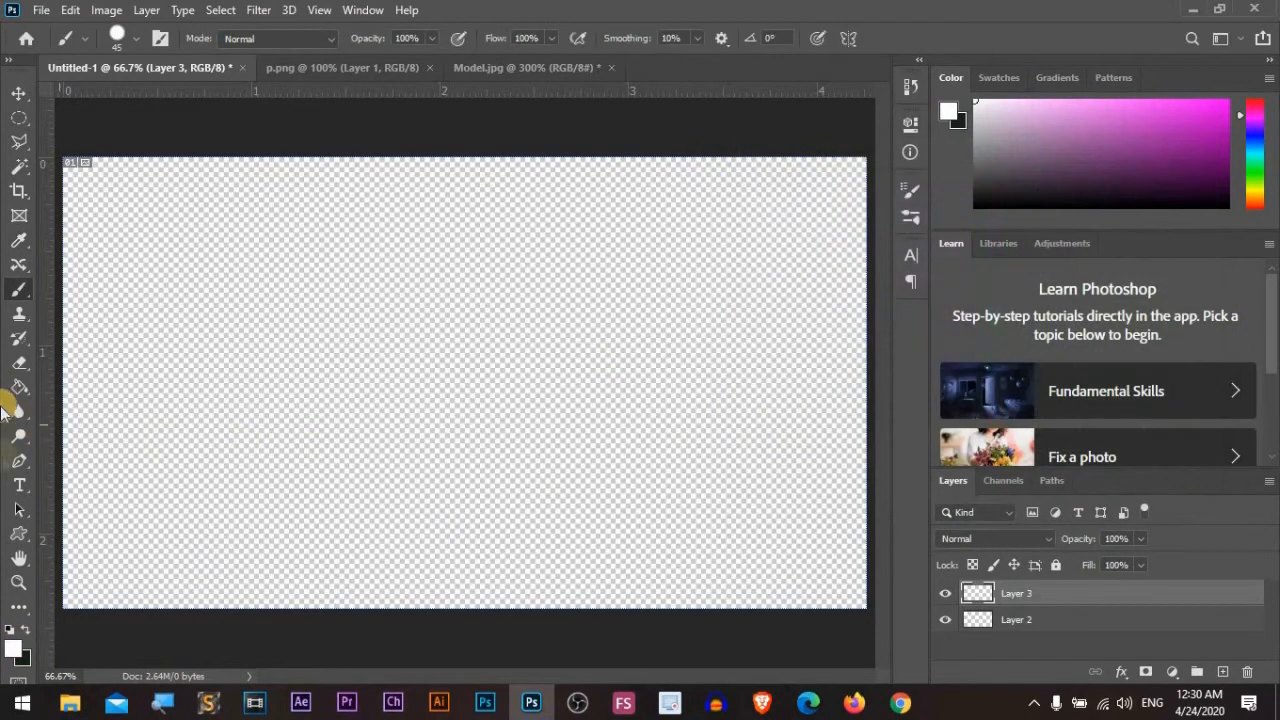
{"action": "key", "text": "g"}
{"action": "left_click", "coordinate": [700, 449]}
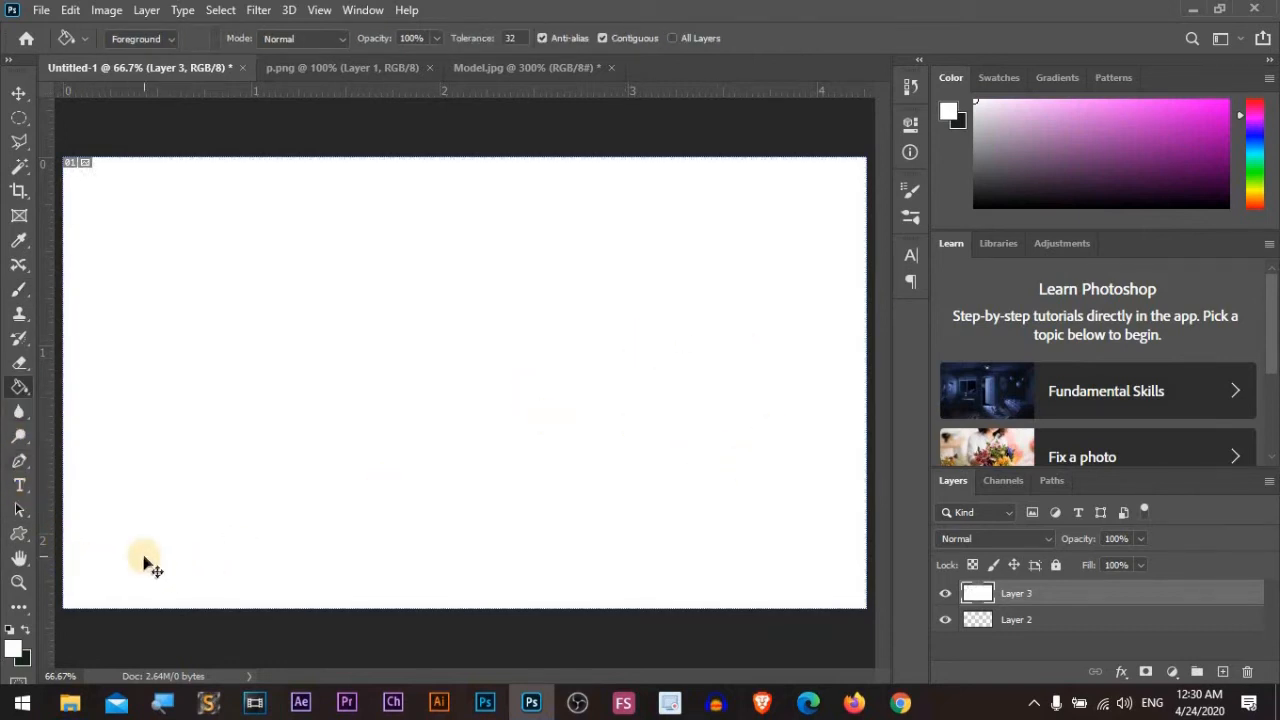
{"action": "key", "text": "ctrl+z"}
Step: Reset the foreground and background colors to black and white, swap them, and fill Layer 3 with white
{"action": "left_click", "coordinate": [16, 640]}
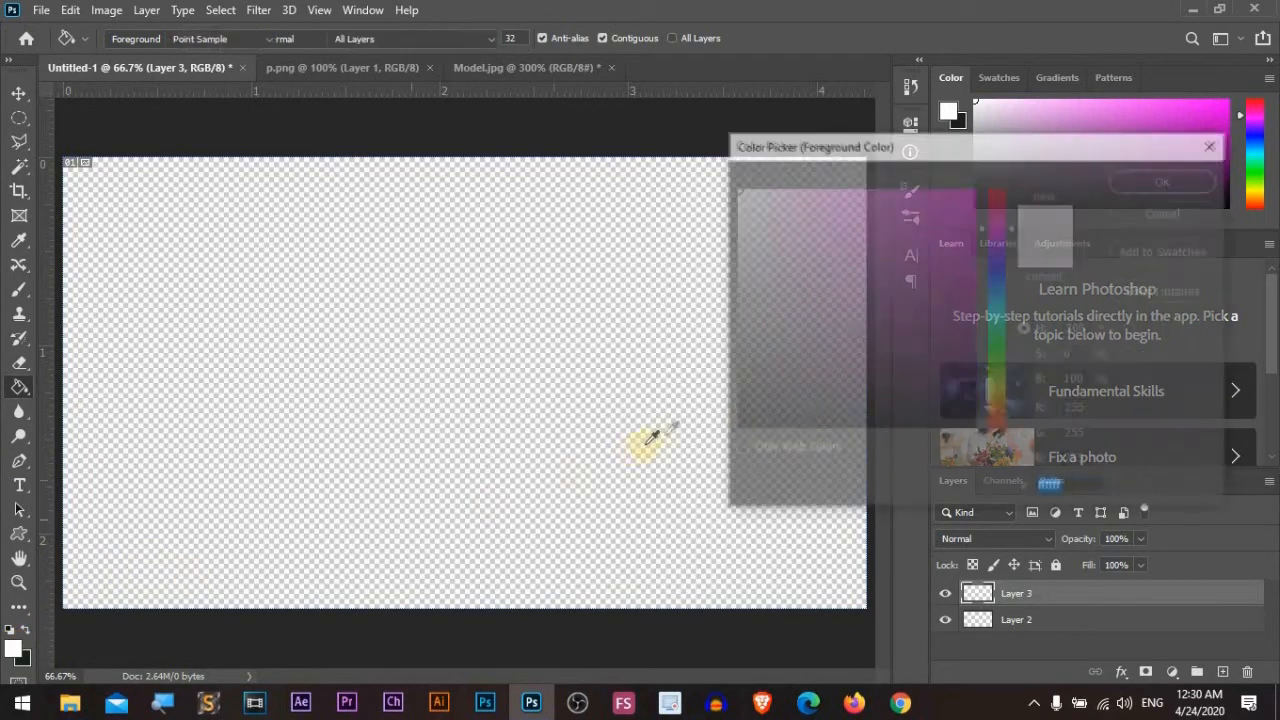
{"action": "left_click", "coordinate": [866, 358]}
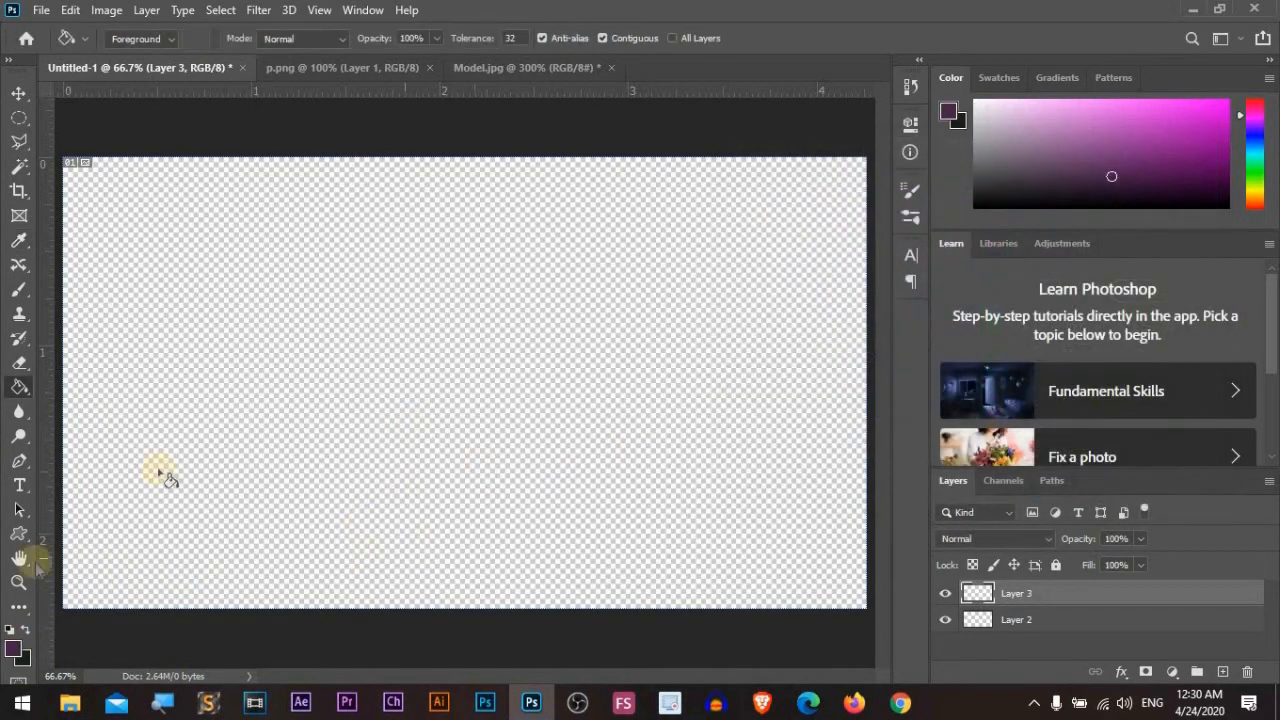
{"action": "left_click", "coordinate": [11, 629]}
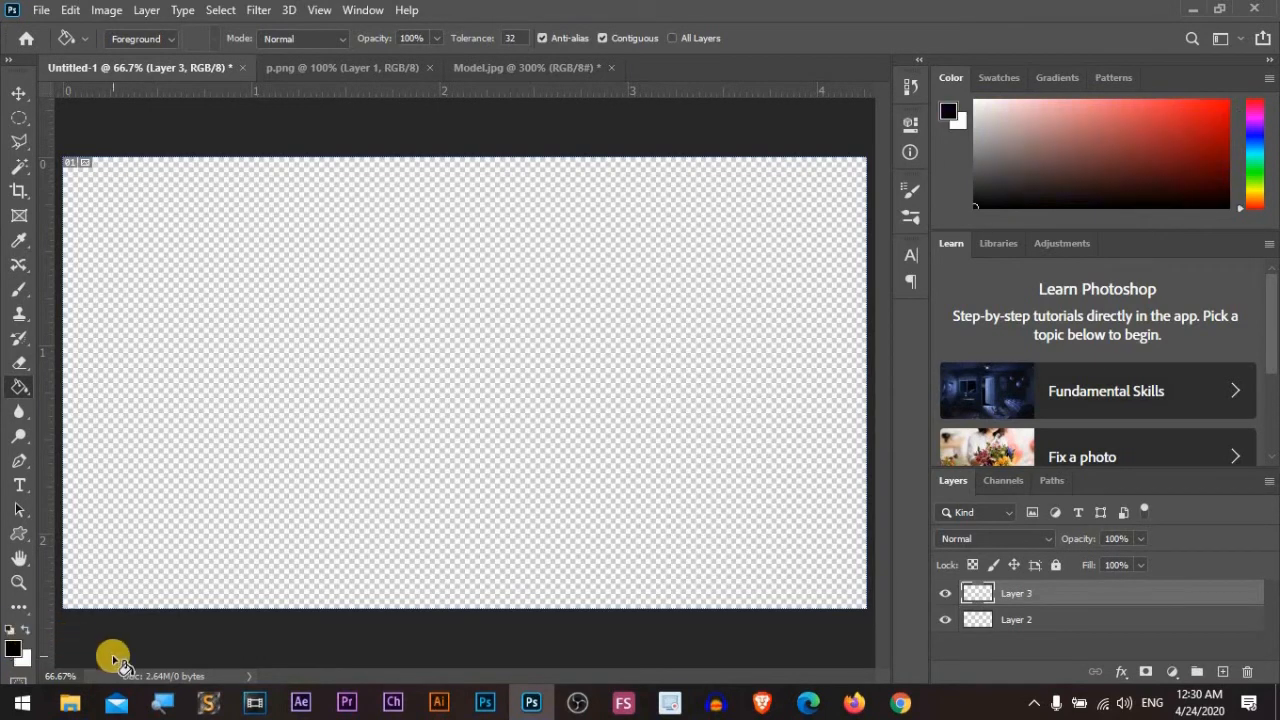
{"action": "left_click", "coordinate": [24, 630]}
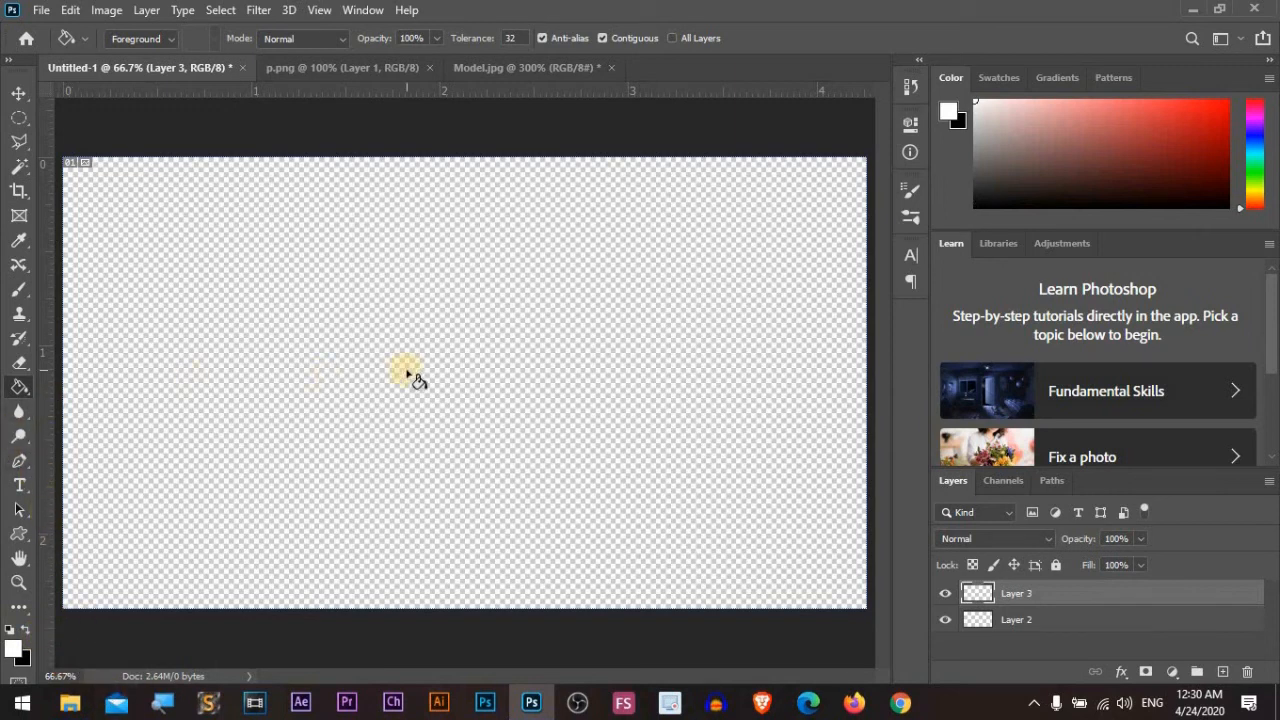
{"action": "left_click", "coordinate": [498, 570]}
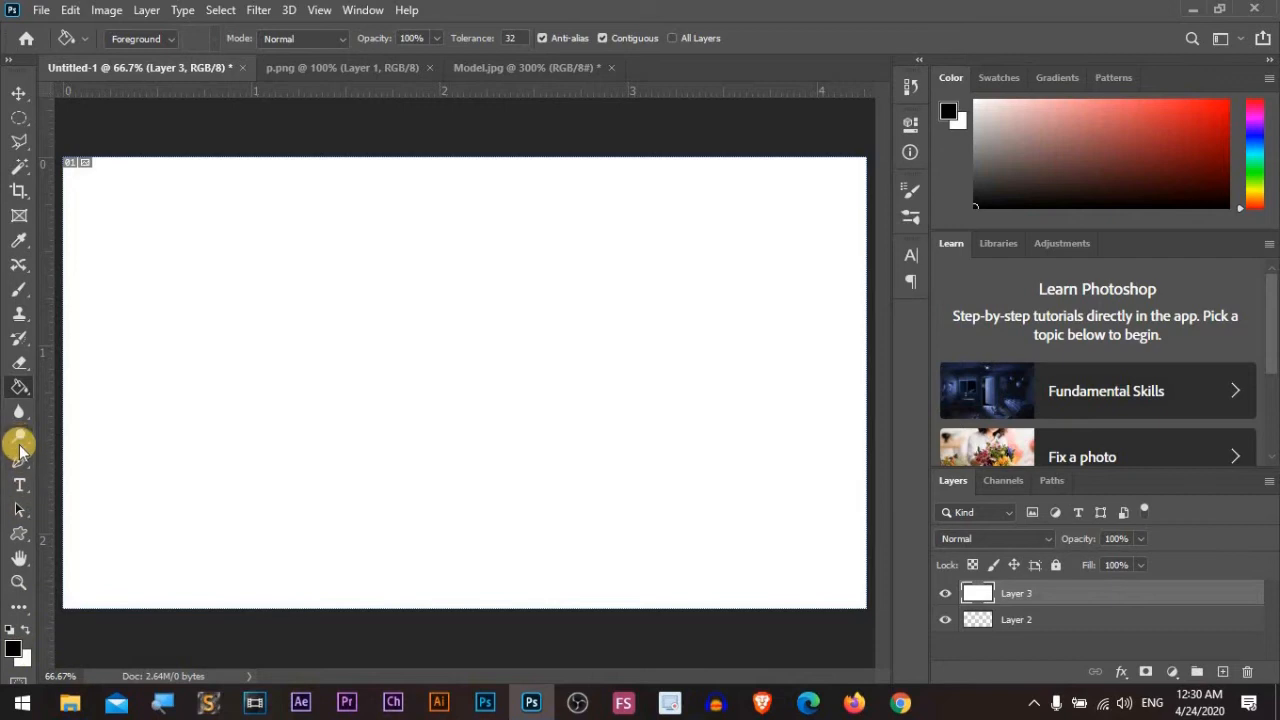
Step: Paint a black S-shaped Brush stroke at 100% opacity on the white Layer 3, and undo it
{"action": "left_click", "coordinate": [18, 289]}
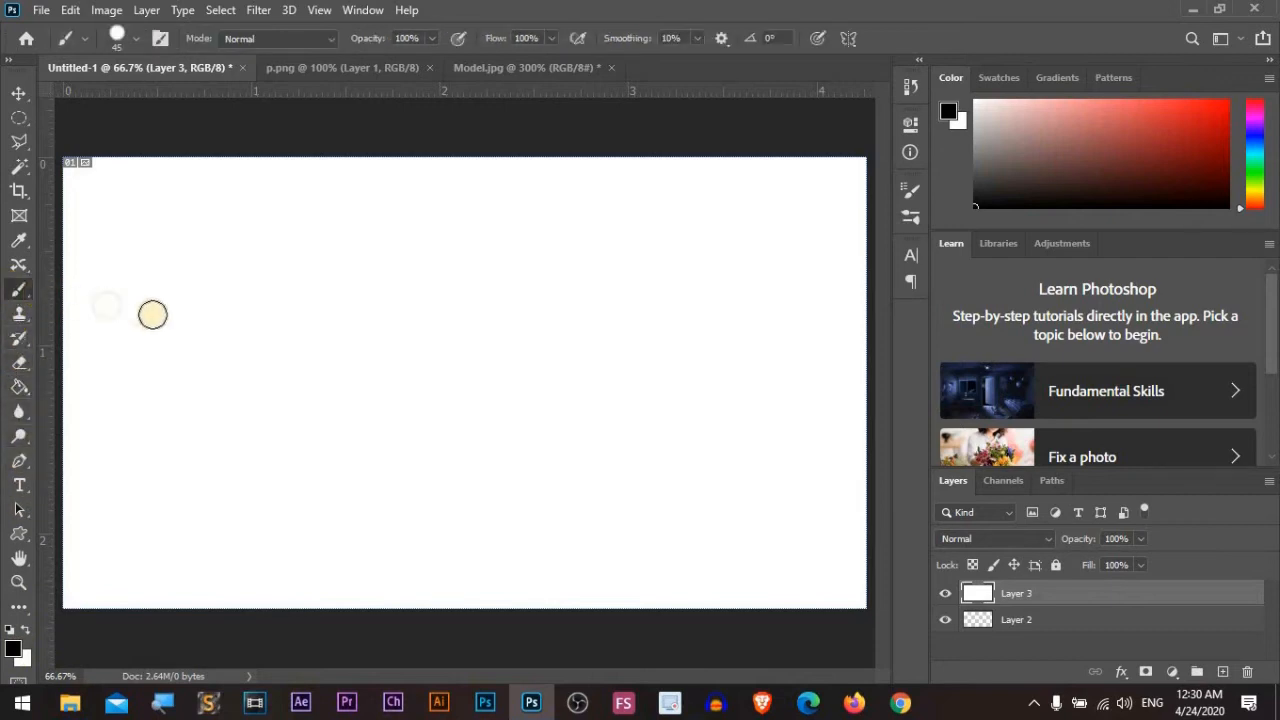
{"action": "mouse_move", "coordinate": [489, 287]}
{"action": "left_mouse_down"}
{"action": "mouse_move", "coordinate": [431, 356]}
{"action": "mouse_move", "coordinate": [485, 573]}
{"action": "mouse_move", "coordinate": [472, 595]}
{"action": "mouse_move", "coordinate": [551, 478]}
{"action": "left_mouse_up"}
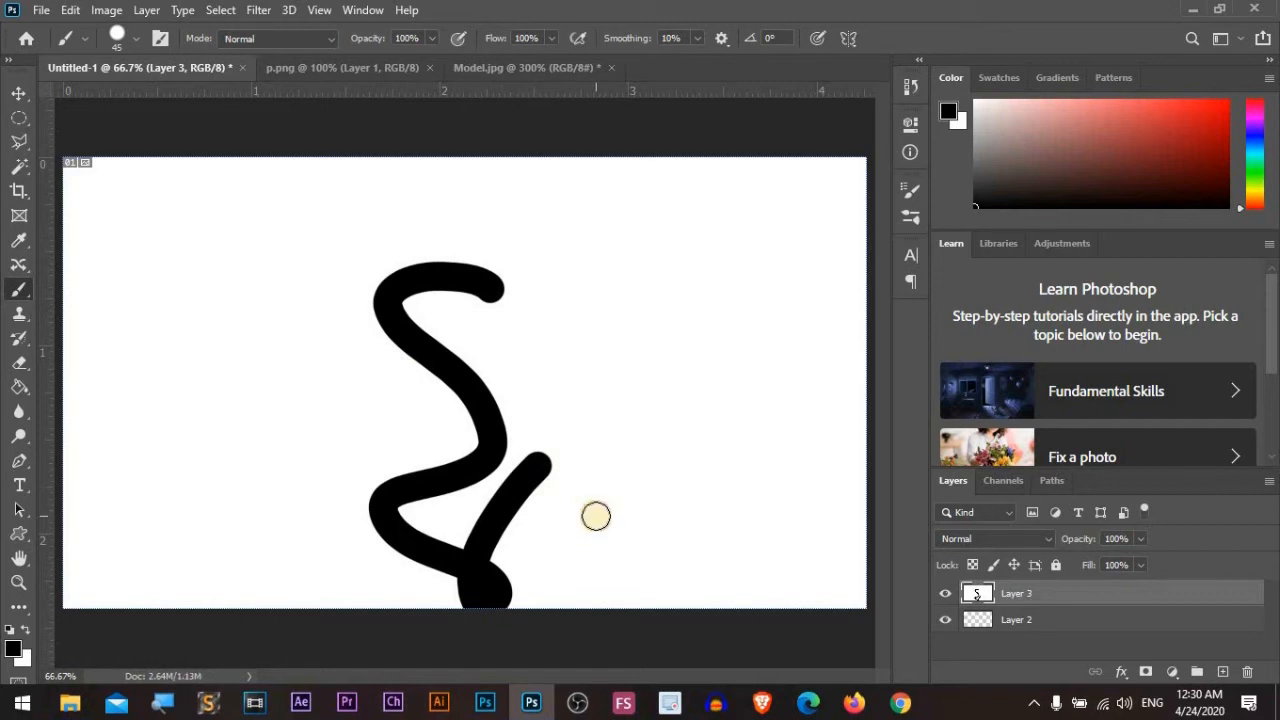
{"action": "key", "text": "ctrl+z"}
Step: Set the Brush opacity to 46% and paint many overlapping, mostly vertical black strokes near the middle of Layer 3
{"action": "left_click", "coordinate": [432, 38]}
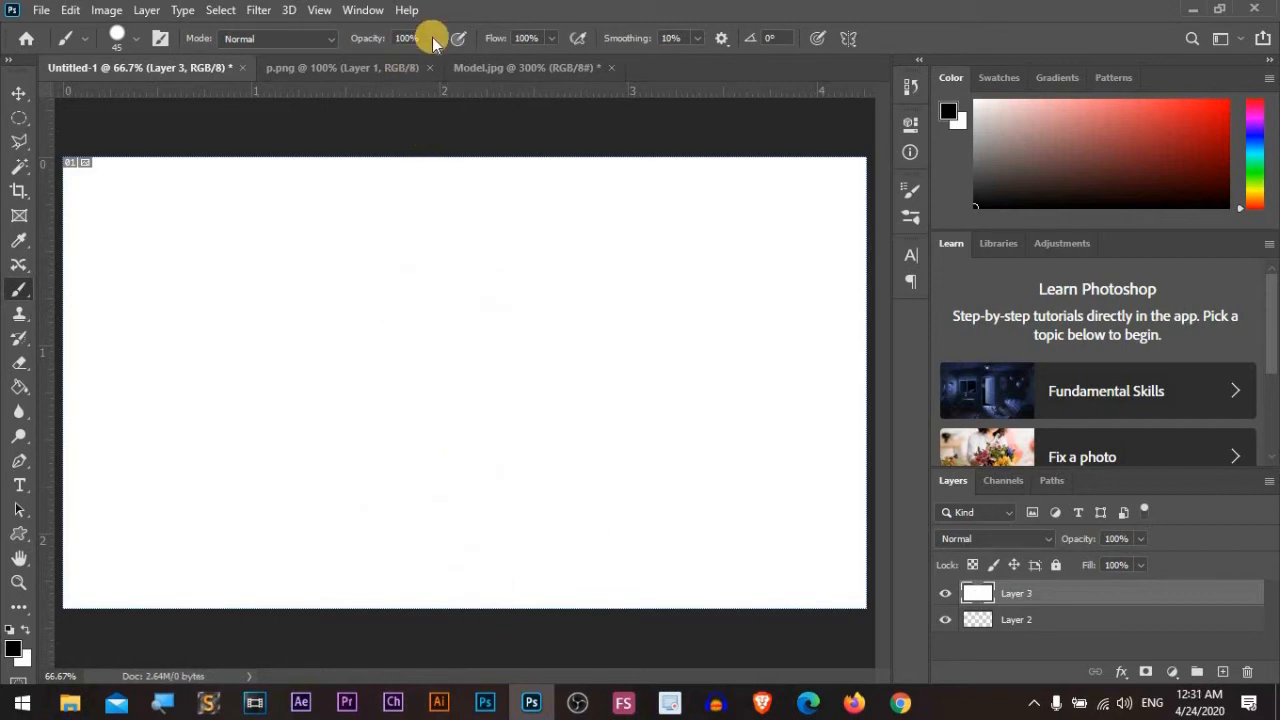
{"action": "left_click_drag", "start_coordinate": [421, 60], "coordinate": [382, 57]}
{"action": "mouse_move", "coordinate": [500, 208]}
{"action": "left_mouse_down"}
{"action": "mouse_move", "coordinate": [277, 249]}
{"action": "mouse_move", "coordinate": [530, 270]}
{"action": "left_mouse_up"}
{"action": "mouse_move", "coordinate": [516, 338]}
{"action": "left_mouse_down"}
{"action": "mouse_move", "coordinate": [386, 424]}
{"action": "mouse_move", "coordinate": [452, 566]}
{"action": "left_mouse_up"}
{"action": "mouse_move", "coordinate": [462, 193]}
{"action": "left_mouse_down"}
{"action": "mouse_move", "coordinate": [449, 343]}
{"action": "mouse_move", "coordinate": [455, 594]}
{"action": "left_mouse_up"}
{"action": "left_click_drag", "start_coordinate": [409, 194], "coordinate": [458, 600]}
{"action": "left_click_drag", "start_coordinate": [400, 162], "coordinate": [456, 528]}
{"action": "mouse_move", "coordinate": [303, 166]}
{"action": "left_mouse_down"}
{"action": "mouse_move", "coordinate": [379, 271]}
{"action": "mouse_move", "coordinate": [460, 407]}
{"action": "mouse_move", "coordinate": [492, 515]}
{"action": "left_mouse_up"}
{"action": "mouse_move", "coordinate": [472, 180]}
{"action": "left_mouse_down"}
{"action": "mouse_move", "coordinate": [429, 338]}
{"action": "mouse_move", "coordinate": [430, 537]}
{"action": "left_mouse_up"}
{"action": "mouse_move", "coordinate": [341, 174]}
{"action": "left_mouse_down"}
{"action": "mouse_move", "coordinate": [462, 491]}
{"action": "mouse_move", "coordinate": [465, 527]}
{"action": "left_mouse_up"}
{"action": "mouse_move", "coordinate": [391, 151]}
{"action": "left_mouse_down"}
{"action": "mouse_move", "coordinate": [414, 319]}
{"action": "mouse_move", "coordinate": [466, 509]}
{"action": "left_mouse_up"}
{"action": "left_click_drag", "start_coordinate": [450, 214], "coordinate": [443, 530]}
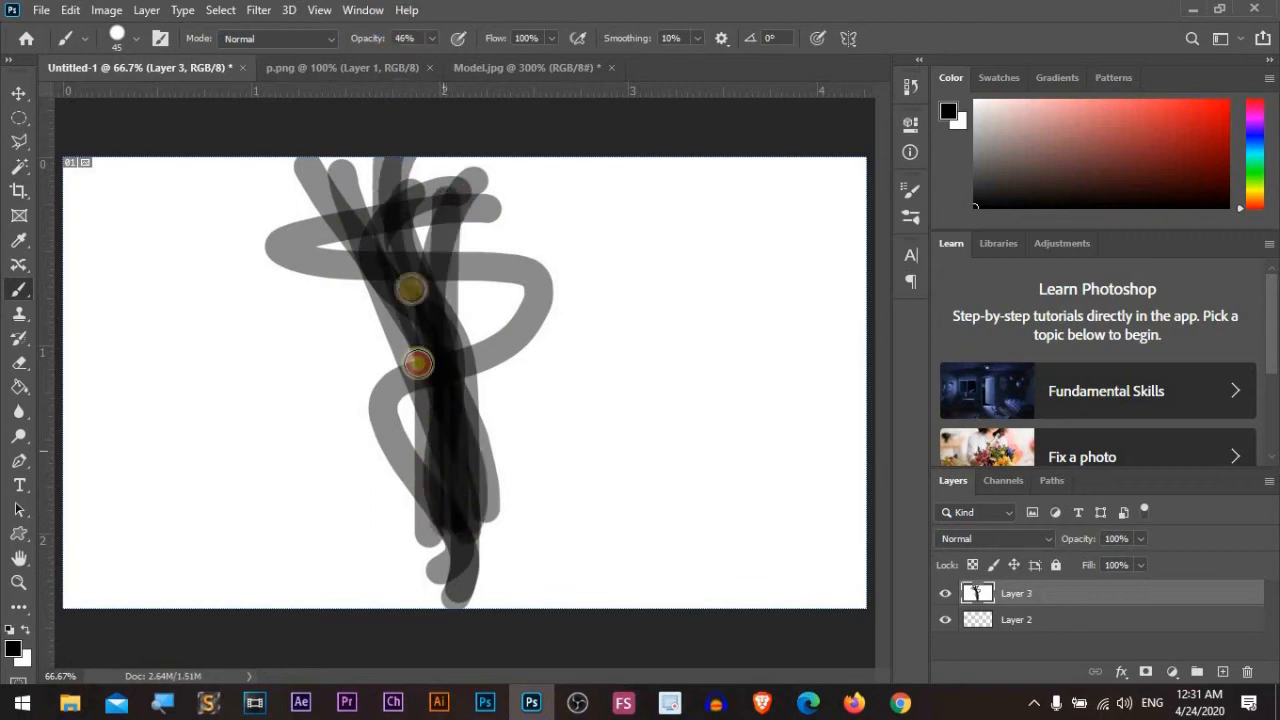
{"action": "left_click_drag", "start_coordinate": [400, 222], "coordinate": [430, 540]}
{"action": "left_click_drag", "start_coordinate": [309, 194], "coordinate": [462, 511]}
{"action": "left_click_drag", "start_coordinate": [345, 185], "coordinate": [449, 454]}
{"action": "mouse_move", "coordinate": [441, 318]}
{"action": "left_mouse_down"}
{"action": "mouse_move", "coordinate": [441, 243]}
{"action": "mouse_move", "coordinate": [443, 556]}
{"action": "left_mouse_up"}
{"action": "mouse_move", "coordinate": [305, 246]}
{"action": "left_mouse_down"}
{"action": "mouse_move", "coordinate": [469, 539]}
{"action": "mouse_move", "coordinate": [474, 468]}
{"action": "mouse_move", "coordinate": [436, 206]}
{"action": "mouse_move", "coordinate": [414, 366]}
{"action": "mouse_move", "coordinate": [418, 530]}
{"action": "left_mouse_up"}
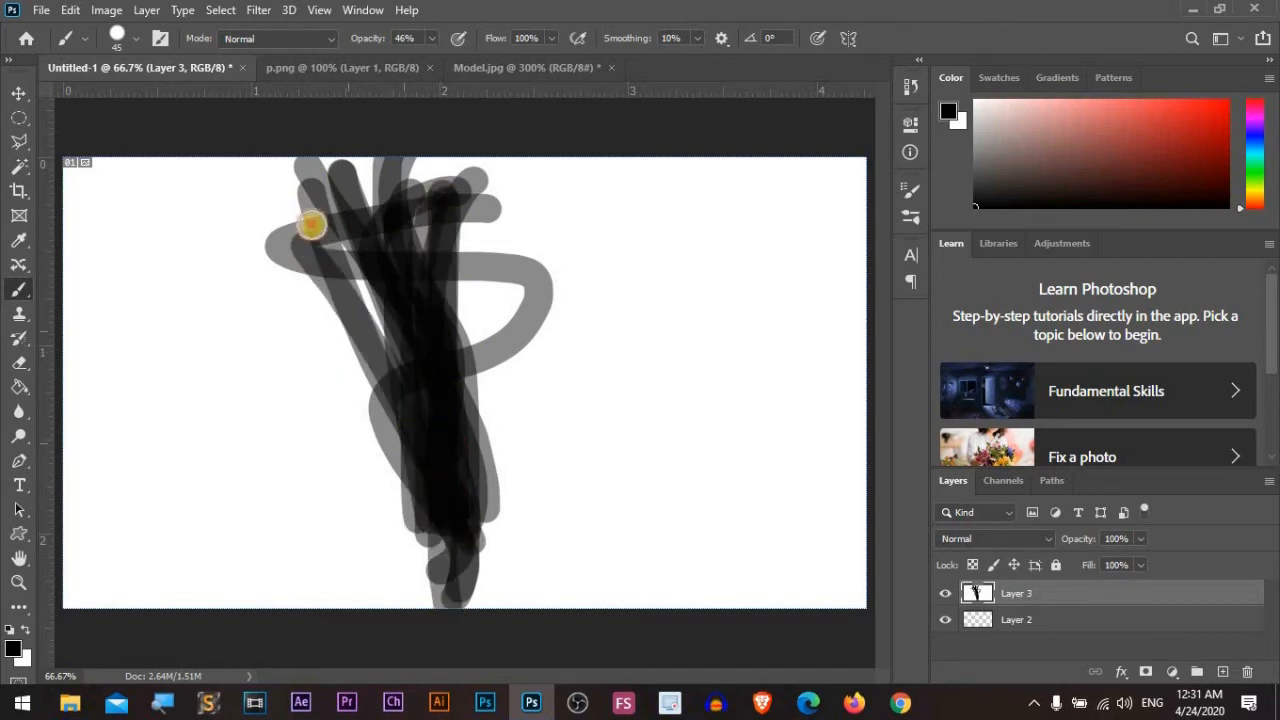
{"action": "left_click_drag", "start_coordinate": [309, 220], "coordinate": [480, 543]}
{"action": "left_click_drag", "start_coordinate": [420, 214], "coordinate": [431, 479]}
{"action": "left_click_drag", "start_coordinate": [506, 229], "coordinate": [468, 440]}
{"action": "left_click_drag", "start_coordinate": [486, 251], "coordinate": [470, 470]}
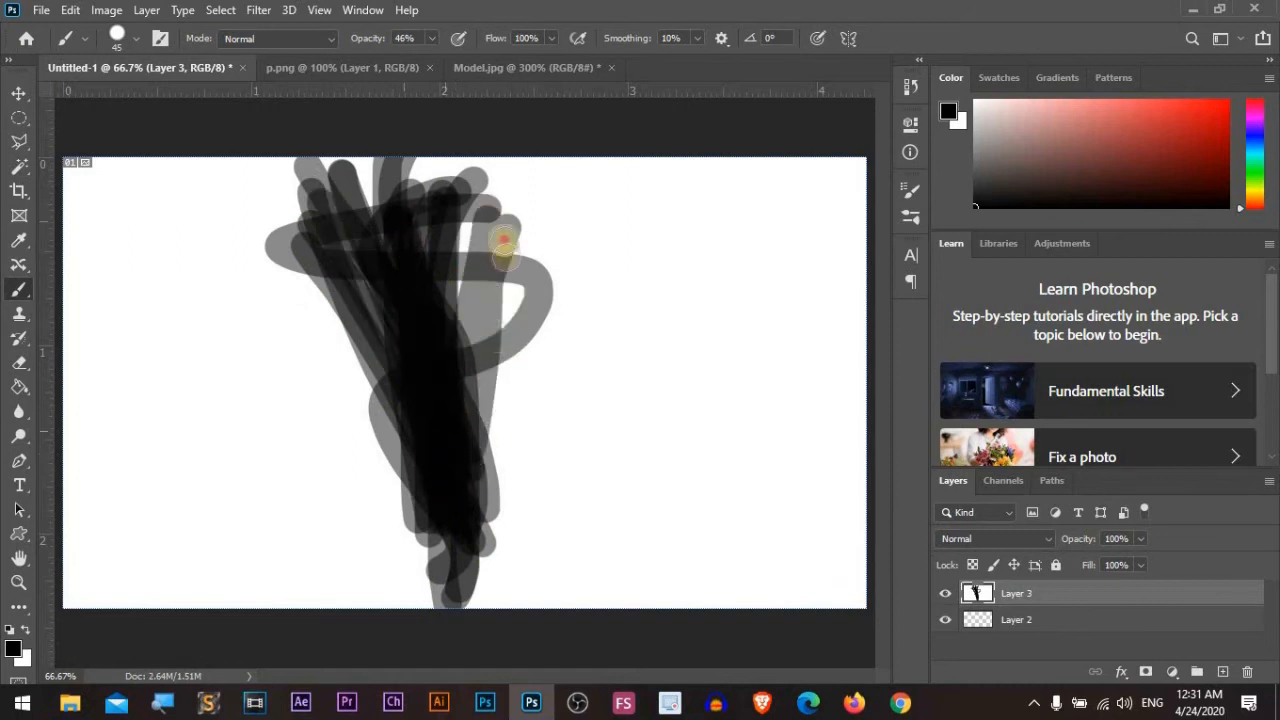
{"action": "left_click_drag", "start_coordinate": [503, 257], "coordinate": [504, 430]}
{"action": "left_click_drag", "start_coordinate": [470, 238], "coordinate": [478, 450]}
{"action": "left_click_drag", "start_coordinate": [457, 209], "coordinate": [465, 460]}
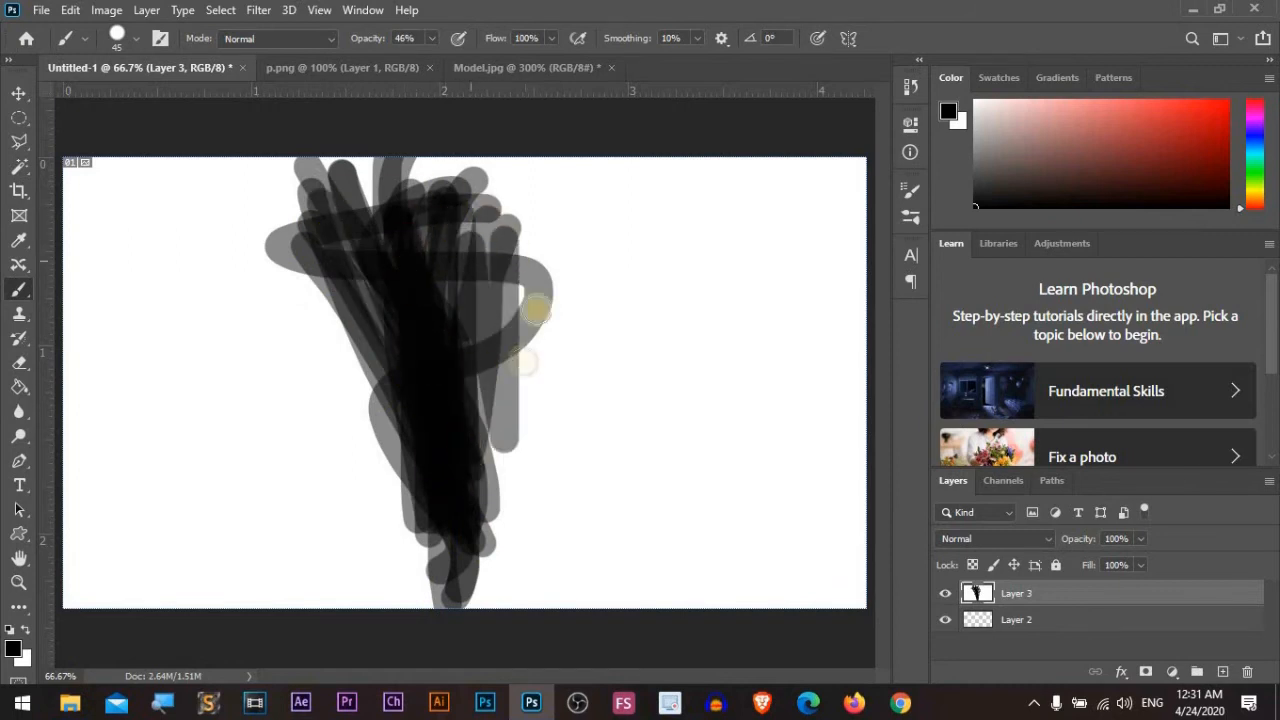
{"action": "left_click_drag", "start_coordinate": [373, 262], "coordinate": [434, 491]}
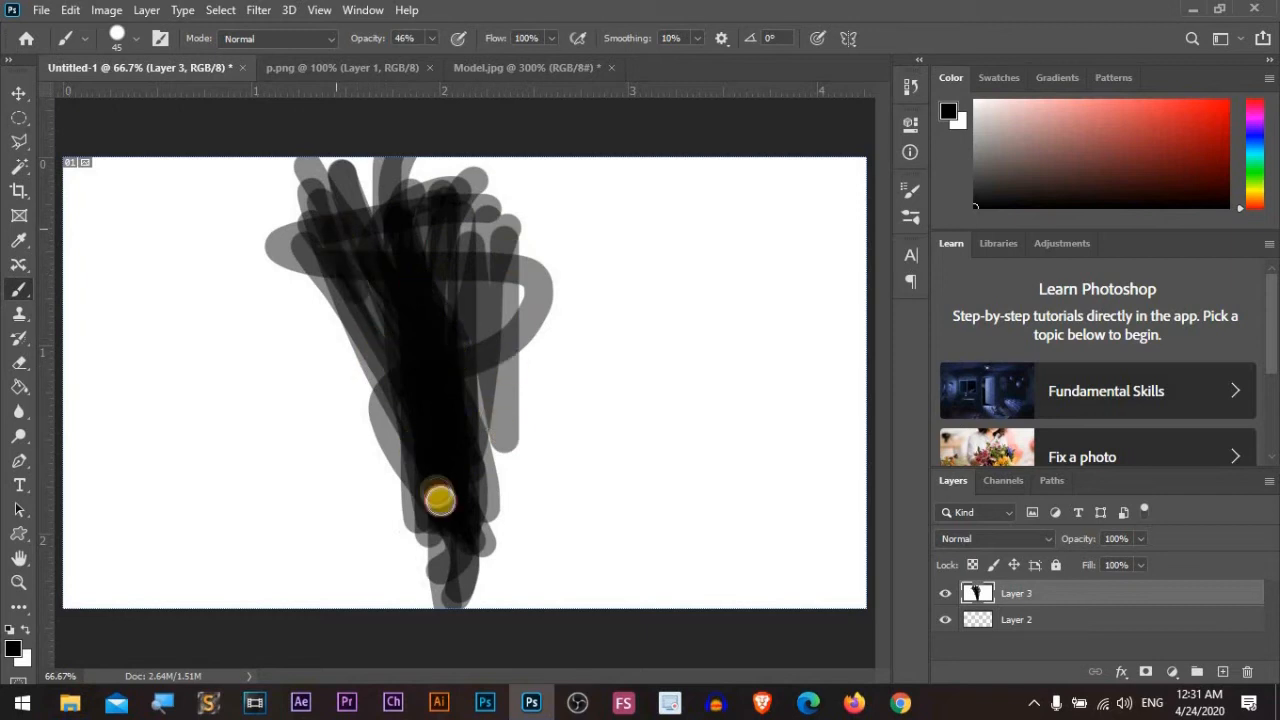
{"action": "mouse_move", "coordinate": [480, 217]}
{"action": "left_mouse_down"}
{"action": "mouse_move", "coordinate": [488, 476]}
{"action": "mouse_move", "coordinate": [525, 330]}
{"action": "mouse_move", "coordinate": [557, 474]}
{"action": "mouse_move", "coordinate": [540, 431]}
{"action": "mouse_move", "coordinate": [526, 234]}
{"action": "mouse_move", "coordinate": [512, 215]}
{"action": "mouse_move", "coordinate": [494, 457]}
{"action": "mouse_move", "coordinate": [471, 426]}
{"action": "mouse_move", "coordinate": [469, 460]}
{"action": "mouse_move", "coordinate": [440, 215]}
{"action": "left_mouse_up"}
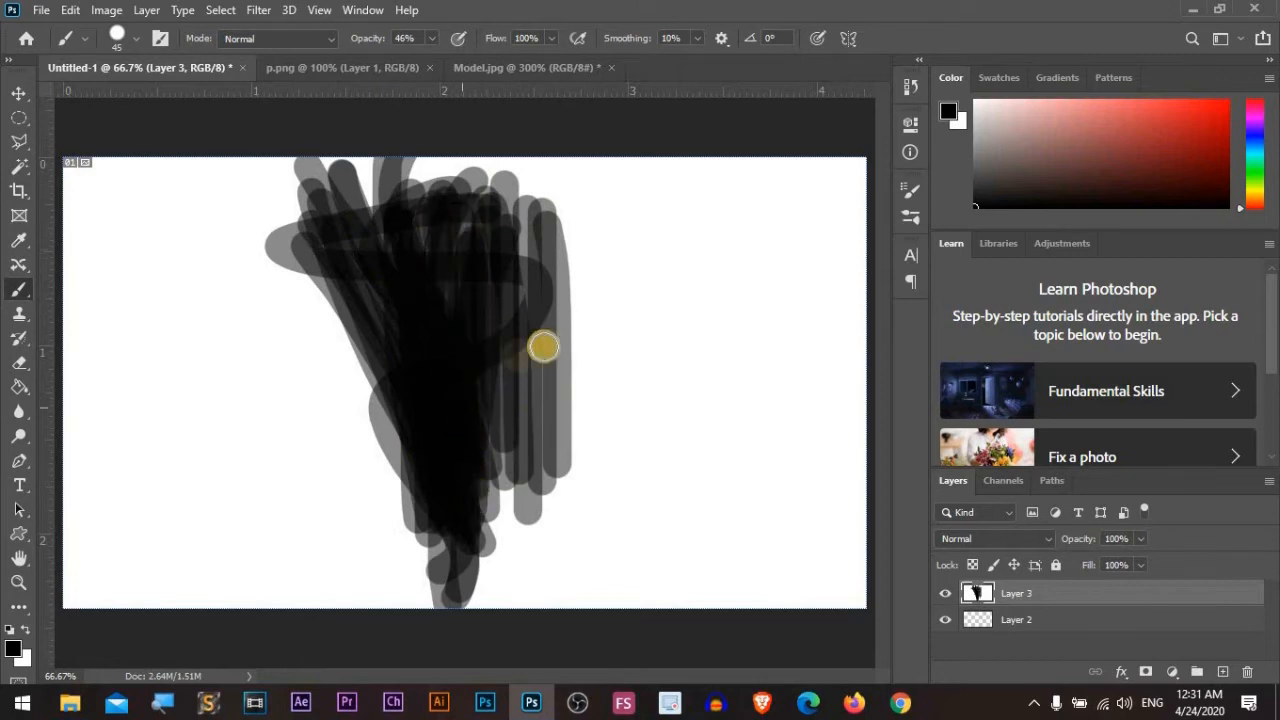
Step: Undo all the overlapping semi-transparent brush strokes on Layer 3
{"action": "key", "text": "ctrl+z"}
{"action": "key", "text": "ctrl+z"}
{"action": "key", "text": "ctrl+z"}
{"action": "key", "text": "ctrl+z"}
{"action": "key", "text": "ctrl+z"}
{"action": "key", "text": "ctrl+z"}
{"action": "key", "text": "ctrl+z"}
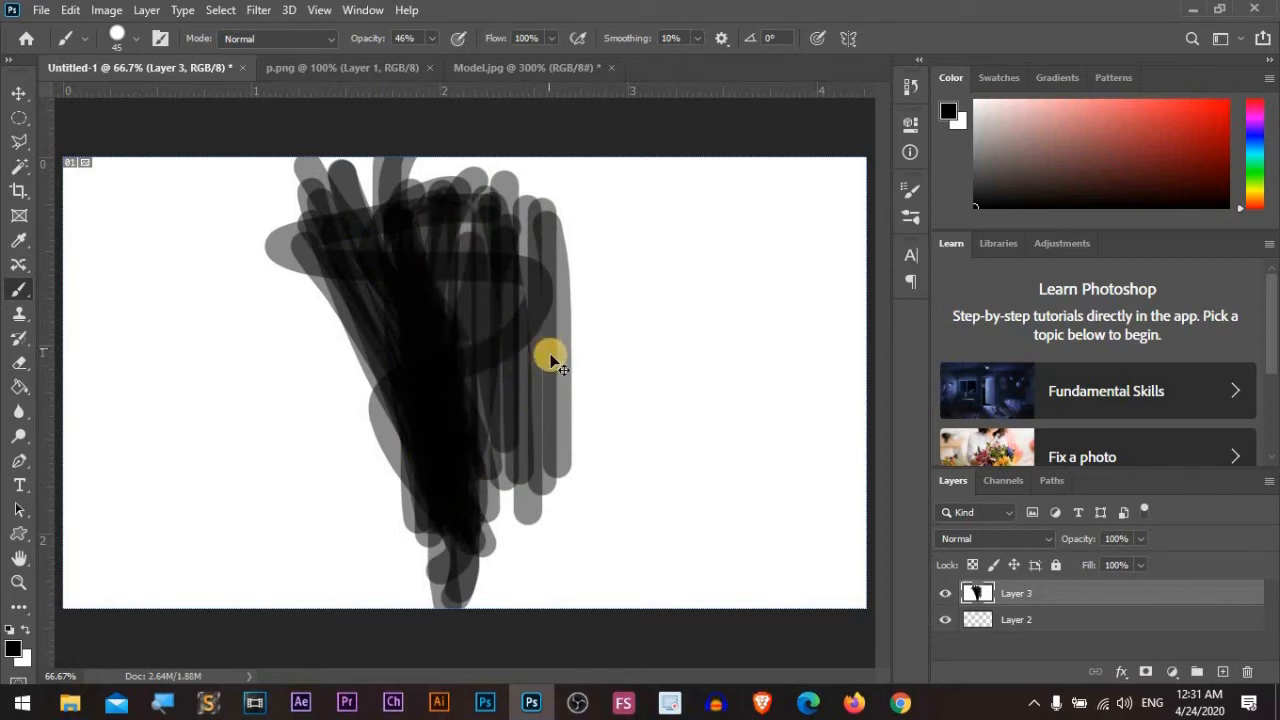
{"action": "key", "text": "ctrl+z"}
{"action": "key", "text": "ctrl+z"}
{"action": "key", "text": "ctrl+z"}
{"action": "key", "text": "ctrl+z"}
{"action": "key", "text": "ctrl+z"}
{"action": "key", "text": "ctrl+z"}
{"action": "key", "text": "ctrl+z"}
{"action": "key", "text": "ctrl+z"}
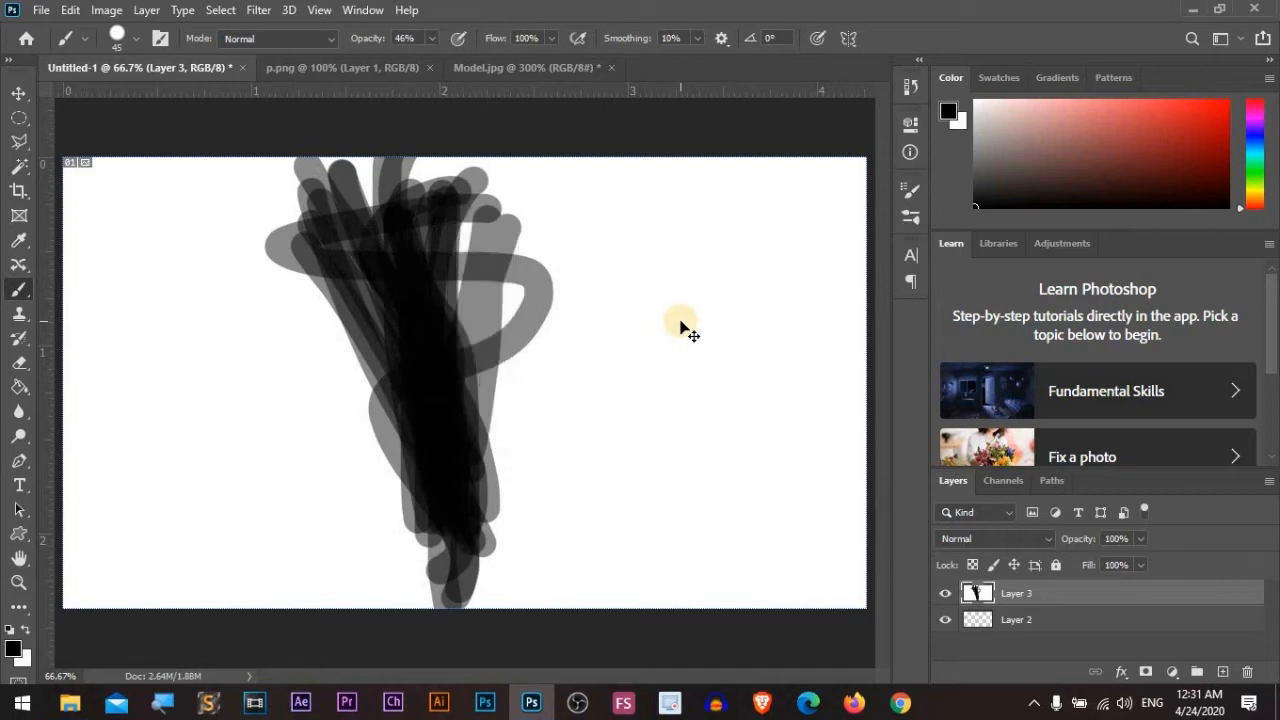
{"action": "key", "text": "ctrl+z"}
{"action": "key", "text": "ctrl+z"}
{"action": "key", "text": "ctrl+z"}
{"action": "key", "text": "ctrl+z"}
{"action": "key", "text": "ctrl+z"}
{"action": "key", "text": "ctrl+z"}
{"action": "key", "text": "ctrl+z"}
{"action": "key", "text": "ctrl+z"}
{"action": "key", "text": "ctrl+z"}
{"action": "key", "text": "ctrl+z"}
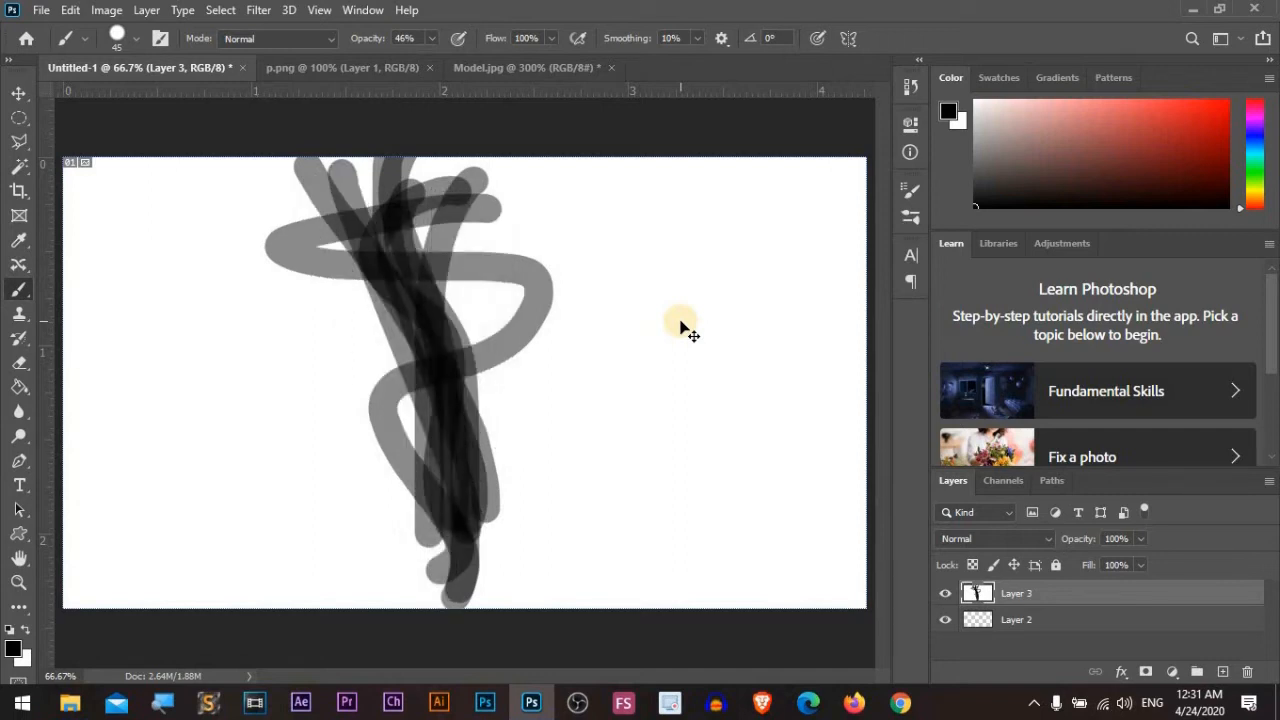
{"action": "key", "text": "ctrl+z"}
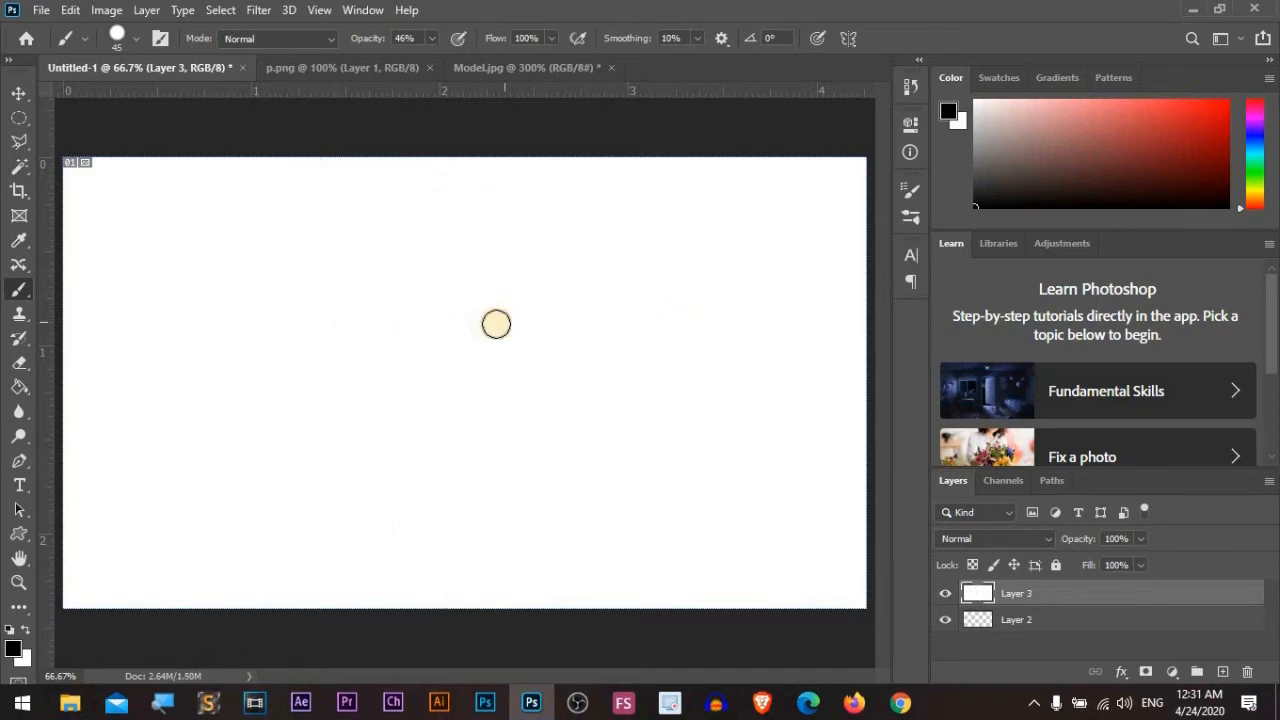
Step: Set the Brush opacity to 100% and flow to 50%, scribble in black across Layer 3, and clear it back to white
{"action": "left_click_drag", "start_coordinate": [436, 63], "coordinate": [491, 57]}
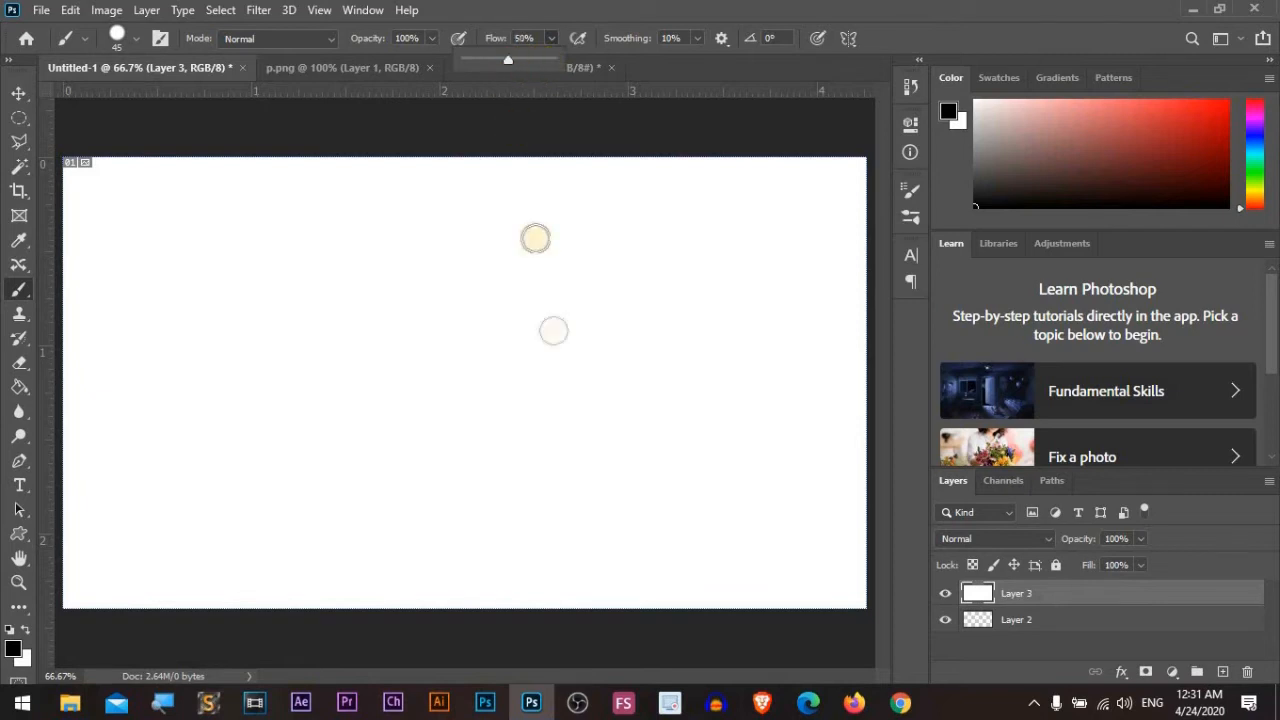
{"action": "mouse_move", "coordinate": [243, 240]}
{"action": "left_mouse_down"}
{"action": "mouse_move", "coordinate": [500, 209]}
{"action": "mouse_move", "coordinate": [583, 231]}
{"action": "mouse_move", "coordinate": [276, 348]}
{"action": "mouse_move", "coordinate": [609, 380]}
{"action": "mouse_move", "coordinate": [394, 491]}
{"action": "mouse_move", "coordinate": [371, 434]}
{"action": "mouse_move", "coordinate": [569, 362]}
{"action": "mouse_move", "coordinate": [189, 349]}
{"action": "mouse_move", "coordinate": [371, 235]}
{"action": "mouse_move", "coordinate": [466, 214]}
{"action": "mouse_move", "coordinate": [205, 268]}
{"action": "left_mouse_up"}
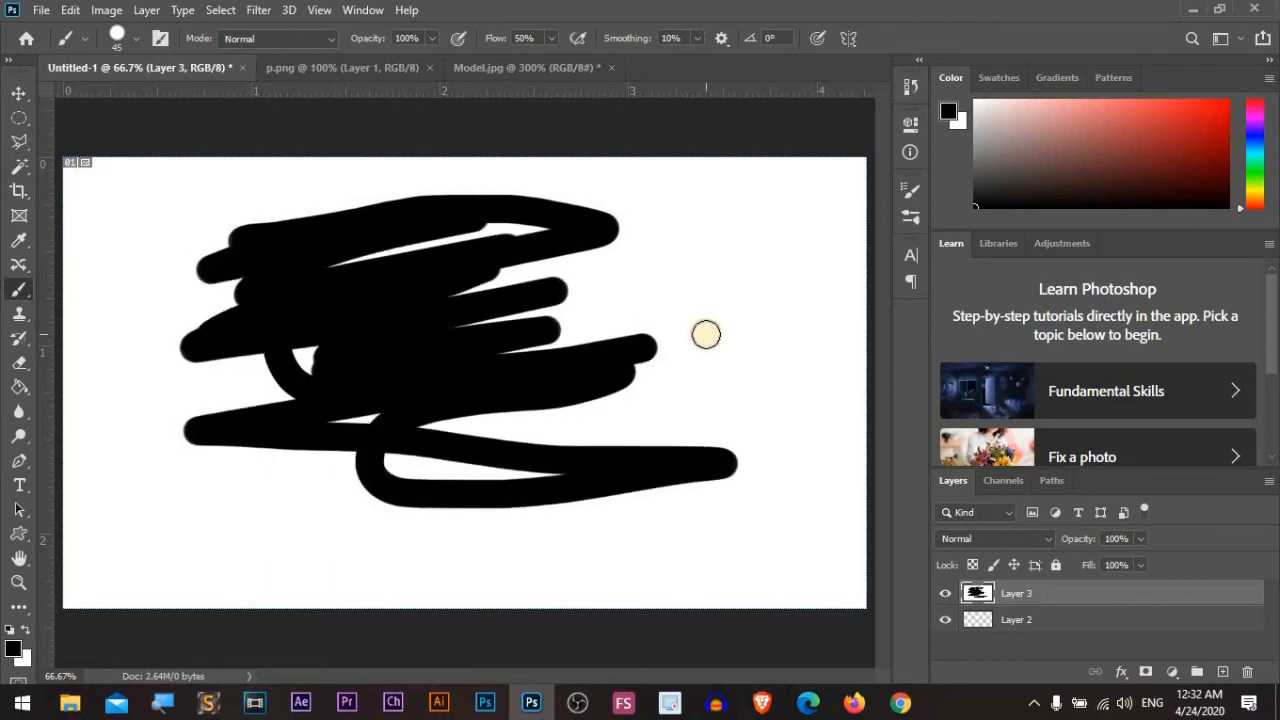
{"action": "key", "text": "ctrl+BackSpace"}
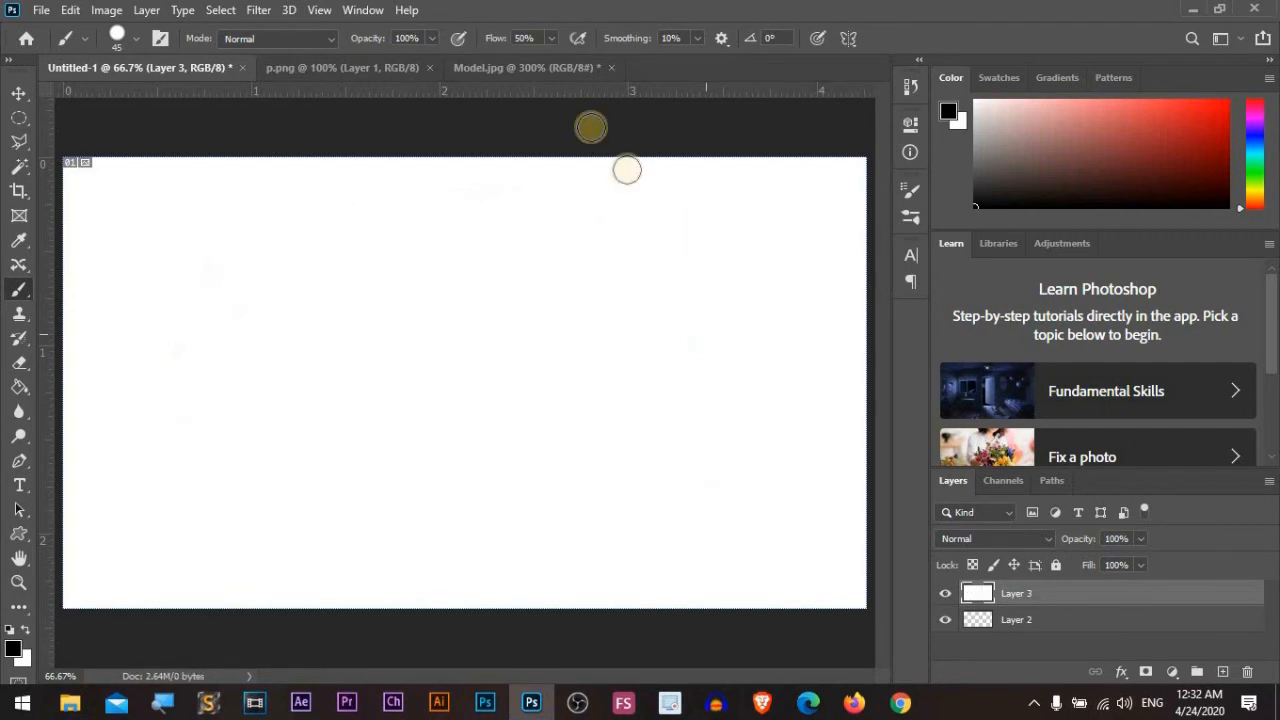
Step: Set the Brush flow to 12% and scribble overlapping black strokes across Layer 3
{"action": "left_click", "coordinate": [550, 38]}
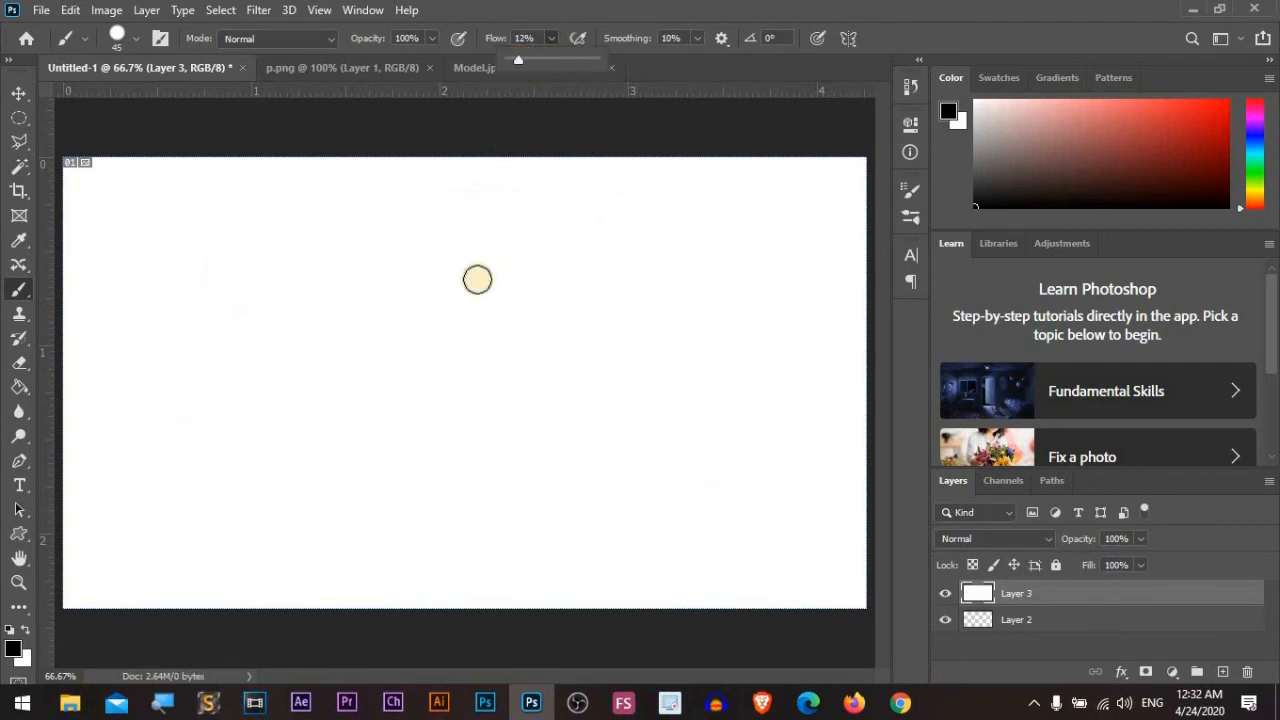
{"action": "mouse_move", "coordinate": [544, 212]}
{"action": "left_mouse_down"}
{"action": "mouse_move", "coordinate": [234, 254]}
{"action": "mouse_move", "coordinate": [429, 257]}
{"action": "mouse_move", "coordinate": [460, 283]}
{"action": "mouse_move", "coordinate": [245, 322]}
{"action": "left_mouse_up"}
{"action": "mouse_move", "coordinate": [620, 296]}
{"action": "left_mouse_down"}
{"action": "mouse_move", "coordinate": [256, 334]}
{"action": "mouse_move", "coordinate": [519, 308]}
{"action": "mouse_move", "coordinate": [228, 320]}
{"action": "mouse_move", "coordinate": [608, 236]}
{"action": "mouse_move", "coordinate": [242, 302]}
{"action": "mouse_move", "coordinate": [535, 232]}
{"action": "mouse_move", "coordinate": [410, 242]}
{"action": "mouse_move", "coordinate": [449, 233]}
{"action": "mouse_move", "coordinate": [376, 219]}
{"action": "mouse_move", "coordinate": [228, 248]}
{"action": "mouse_move", "coordinate": [503, 190]}
{"action": "mouse_move", "coordinate": [197, 251]}
{"action": "mouse_move", "coordinate": [517, 249]}
{"action": "left_mouse_up"}
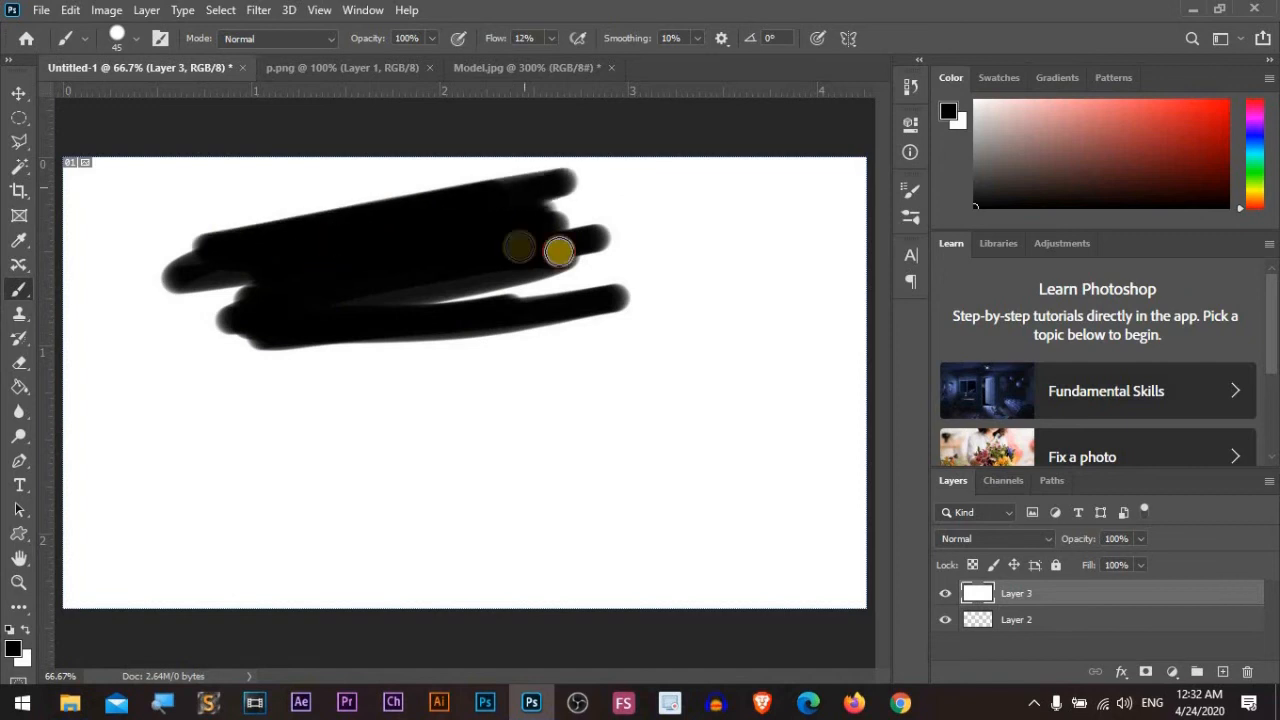
{"action": "mouse_move", "coordinate": [664, 287]}
{"action": "left_mouse_down"}
{"action": "mouse_move", "coordinate": [557, 257]}
{"action": "mouse_move", "coordinate": [480, 257]}
{"action": "mouse_move", "coordinate": [623, 174]}
{"action": "mouse_move", "coordinate": [398, 258]}
{"action": "mouse_move", "coordinate": [177, 303]}
{"action": "mouse_move", "coordinate": [386, 369]}
{"action": "mouse_move", "coordinate": [547, 330]}
{"action": "mouse_move", "coordinate": [743, 326]}
{"action": "mouse_move", "coordinate": [629, 286]}
{"action": "mouse_move", "coordinate": [517, 300]}
{"action": "mouse_move", "coordinate": [654, 218]}
{"action": "mouse_move", "coordinate": [294, 251]}
{"action": "mouse_move", "coordinate": [426, 200]}
{"action": "mouse_move", "coordinate": [383, 223]}
{"action": "mouse_move", "coordinate": [378, 378]}
{"action": "mouse_move", "coordinate": [589, 377]}
{"action": "mouse_move", "coordinate": [314, 431]}
{"action": "mouse_move", "coordinate": [374, 417]}
{"action": "left_mouse_up"}
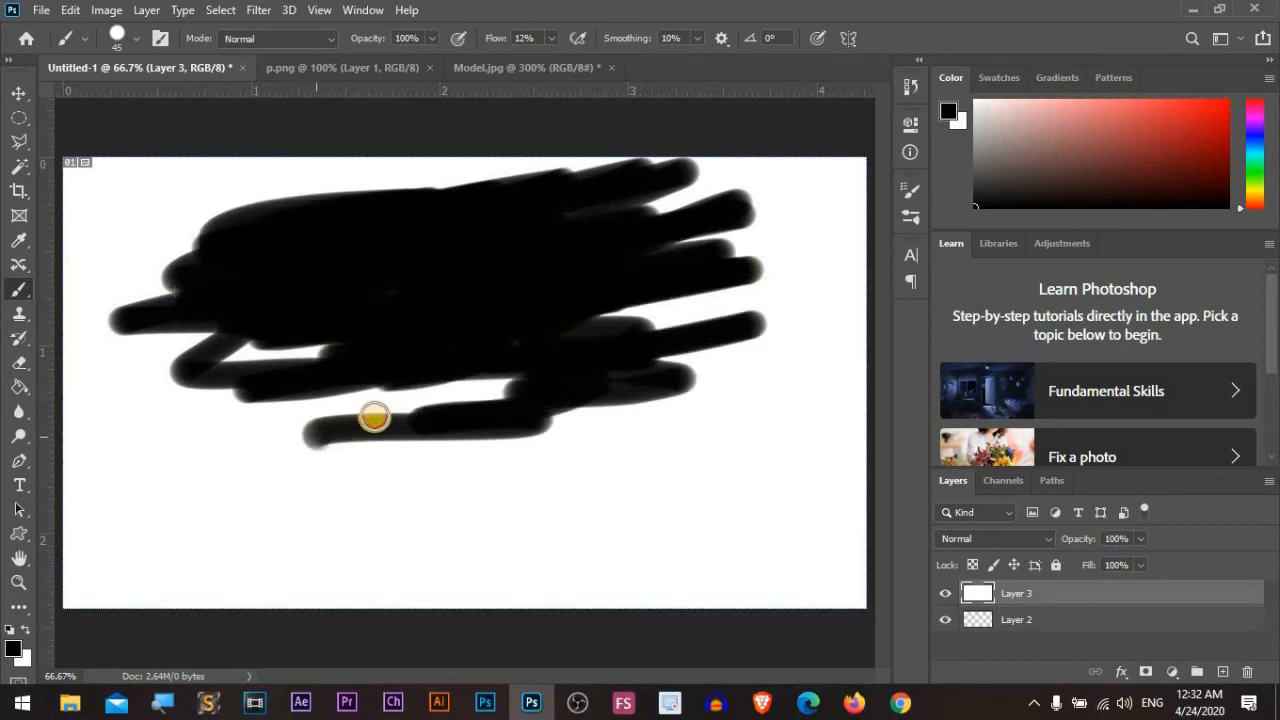
{"action": "mouse_move", "coordinate": [311, 512]}
{"action": "left_mouse_down"}
{"action": "mouse_move", "coordinate": [480, 457]}
{"action": "mouse_move", "coordinate": [500, 509]}
{"action": "mouse_move", "coordinate": [660, 529]}
{"action": "mouse_move", "coordinate": [673, 482]}
{"action": "mouse_move", "coordinate": [303, 434]}
{"action": "mouse_move", "coordinate": [449, 369]}
{"action": "mouse_move", "coordinate": [251, 406]}
{"action": "mouse_move", "coordinate": [306, 323]}
{"action": "mouse_move", "coordinate": [291, 349]}
{"action": "mouse_move", "coordinate": [352, 346]}
{"action": "mouse_move", "coordinate": [83, 326]}
{"action": "mouse_move", "coordinate": [157, 220]}
{"action": "mouse_move", "coordinate": [155, 363]}
{"action": "mouse_move", "coordinate": [257, 494]}
{"action": "mouse_move", "coordinate": [654, 397]}
{"action": "mouse_move", "coordinate": [651, 437]}
{"action": "mouse_move", "coordinate": [723, 333]}
{"action": "mouse_move", "coordinate": [531, 369]}
{"action": "mouse_move", "coordinate": [666, 331]}
{"action": "mouse_move", "coordinate": [703, 306]}
{"action": "mouse_move", "coordinate": [693, 363]}
{"action": "left_mouse_up"}
Step: Undo the low-flow black scribbles on Layer 3
{"action": "key", "text": "ctrl+z"}
{"action": "key", "text": "ctrl+z"}
{"action": "key", "text": "ctrl+z"}
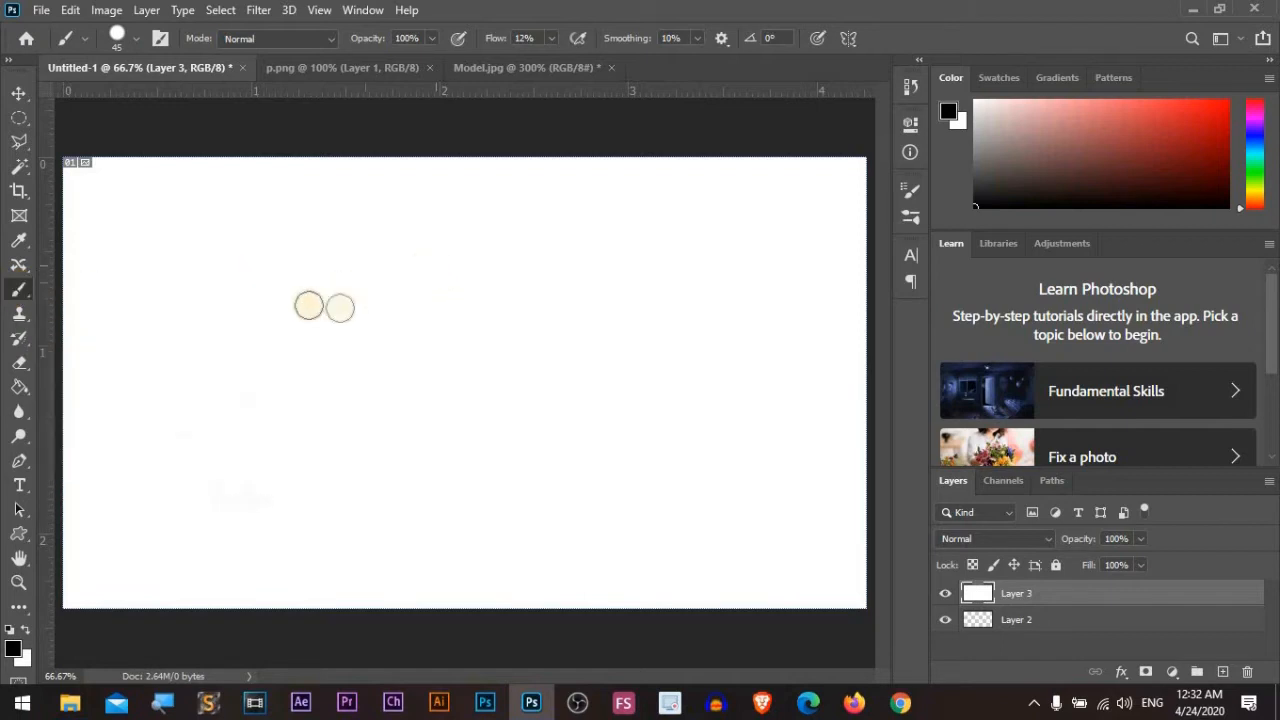
Step: Choose the Spatter Bot Tilt brush from the Special Effects Brushes, paint black spatters on Layer 3, and remove them
{"action": "left_click", "coordinate": [137, 43]}
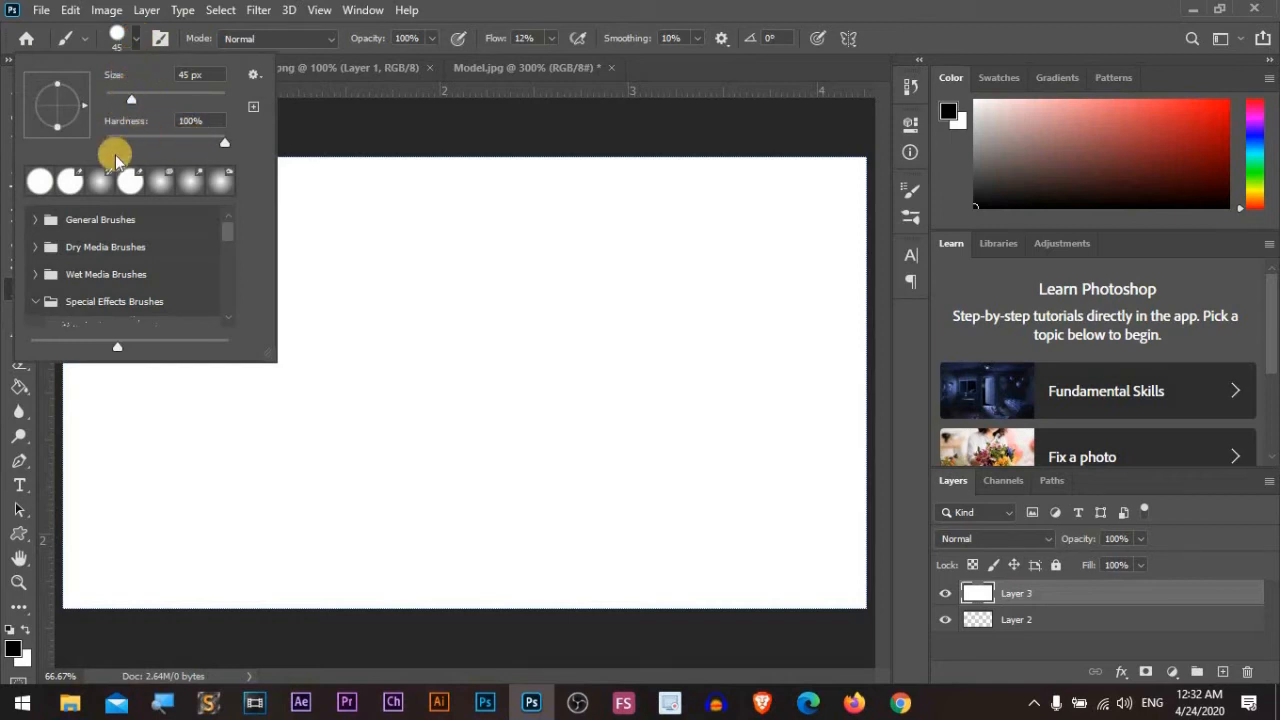
{"action": "scroll", "coordinate": [63, 290], "scroll_direction": "down", "scroll_amount": 2}
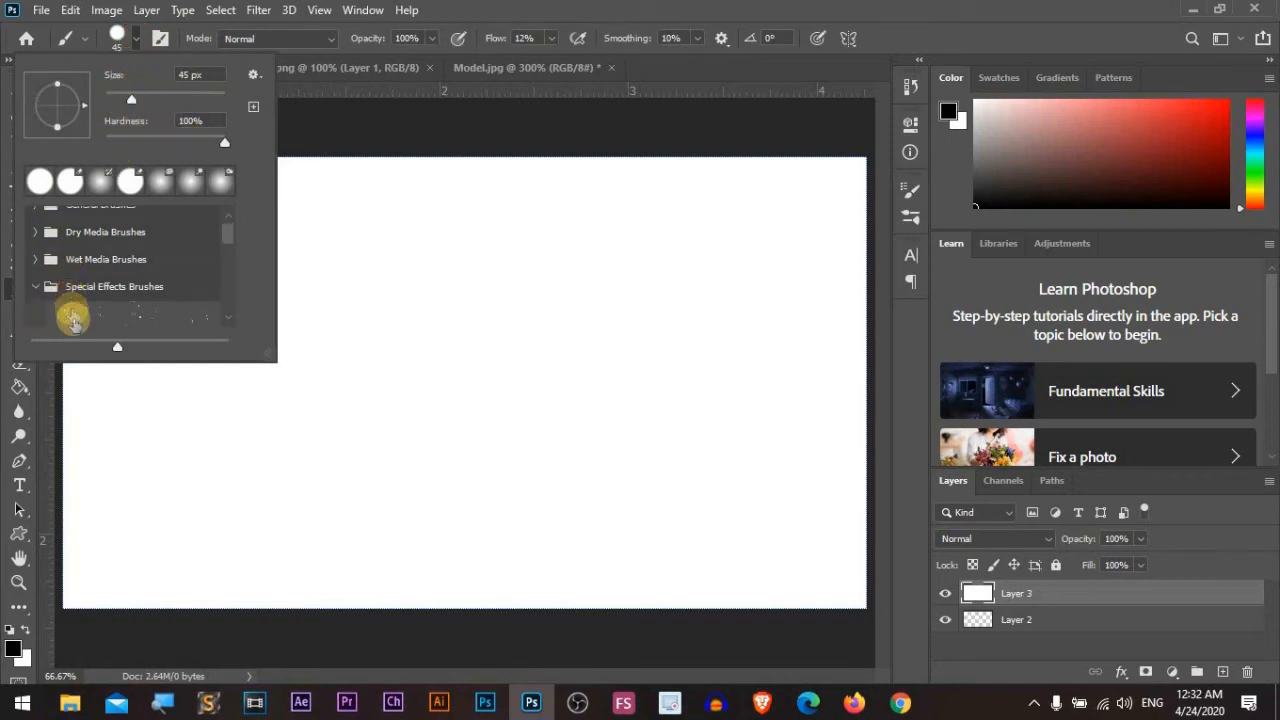
{"action": "left_click", "coordinate": [137, 271]}
{"action": "left_click", "coordinate": [438, 303]}
{"action": "left_click", "coordinate": [495, 282]}
{"action": "mouse_move", "coordinate": [495, 282]}
{"action": "left_mouse_down"}
{"action": "mouse_move", "coordinate": [277, 323]}
{"action": "mouse_move", "coordinate": [634, 503]}
{"action": "mouse_move", "coordinate": [177, 294]}
{"action": "mouse_move", "coordinate": [197, 222]}
{"action": "left_mouse_up"}
{"action": "mouse_move", "coordinate": [245, 507]}
{"action": "left_mouse_down"}
{"action": "mouse_move", "coordinate": [427, 431]}
{"action": "mouse_move", "coordinate": [449, 300]}
{"action": "mouse_move", "coordinate": [603, 478]}
{"action": "left_mouse_up"}
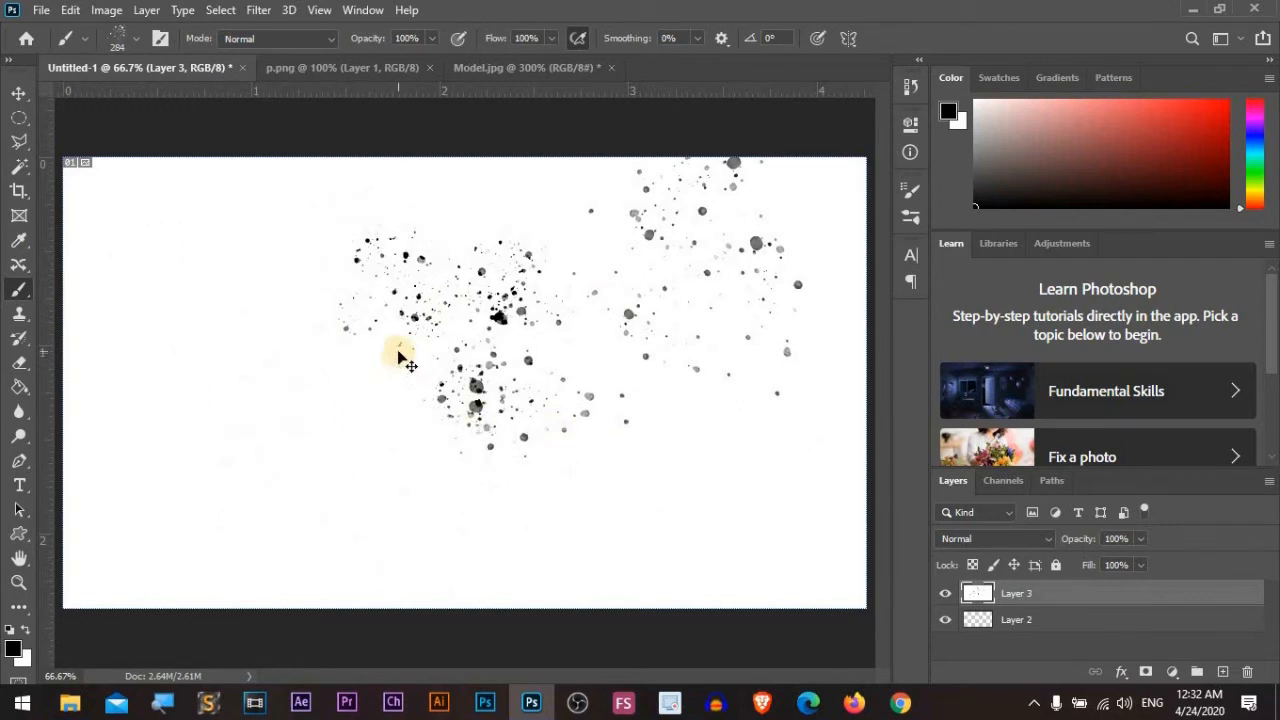
{"action": "key", "text": "Delete"}
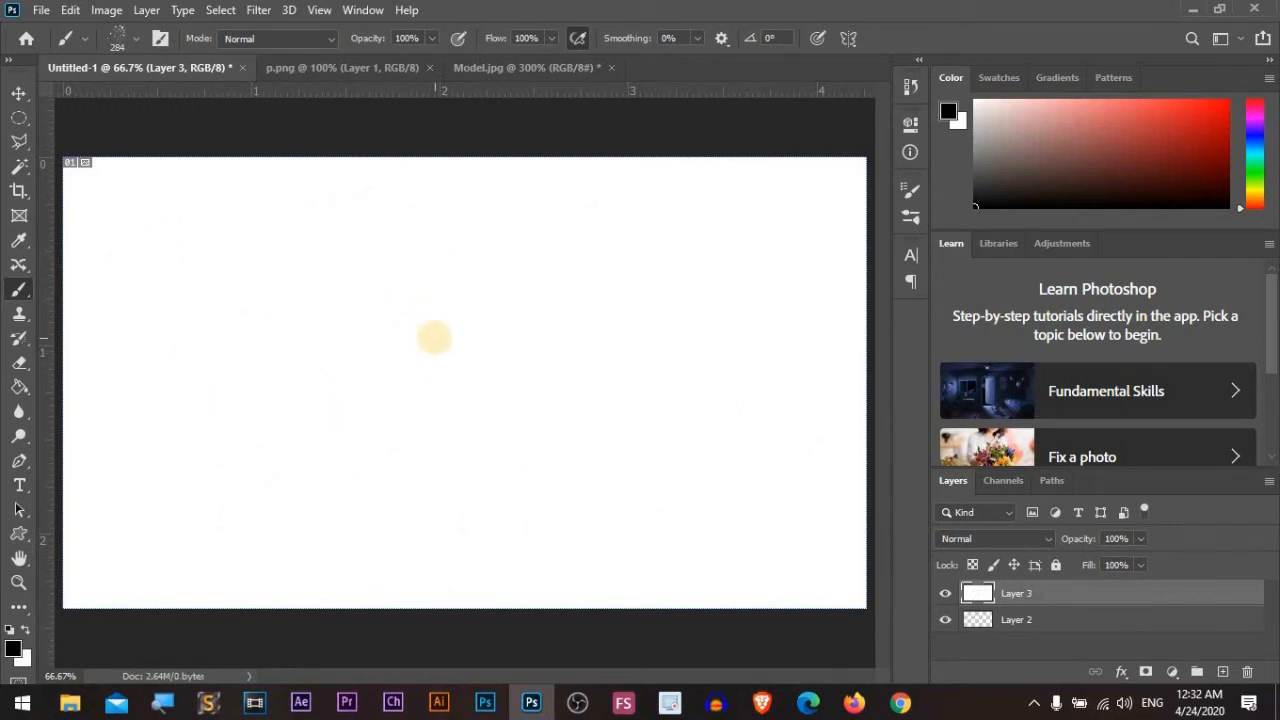
Step: Choose the hard round brush, paint thick black strokes on Layer 3 at 284 px and 45 px, and undo each one
{"action": "right_click", "coordinate": [434, 338]}
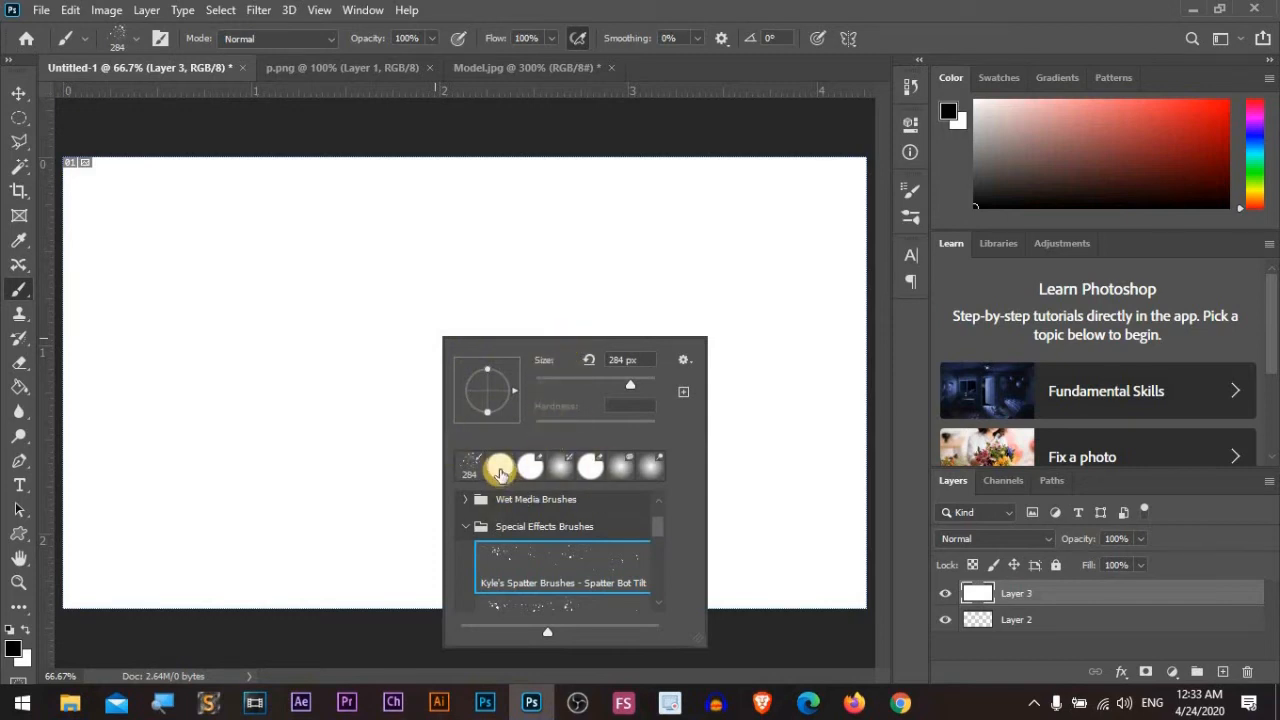
{"action": "left_click", "coordinate": [500, 468]}
{"action": "mouse_move", "coordinate": [246, 331]}
{"action": "left_mouse_down"}
{"action": "mouse_move", "coordinate": [337, 409]}
{"action": "mouse_move", "coordinate": [586, 420]}
{"action": "mouse_move", "coordinate": [590, 435]}
{"action": "left_mouse_up"}
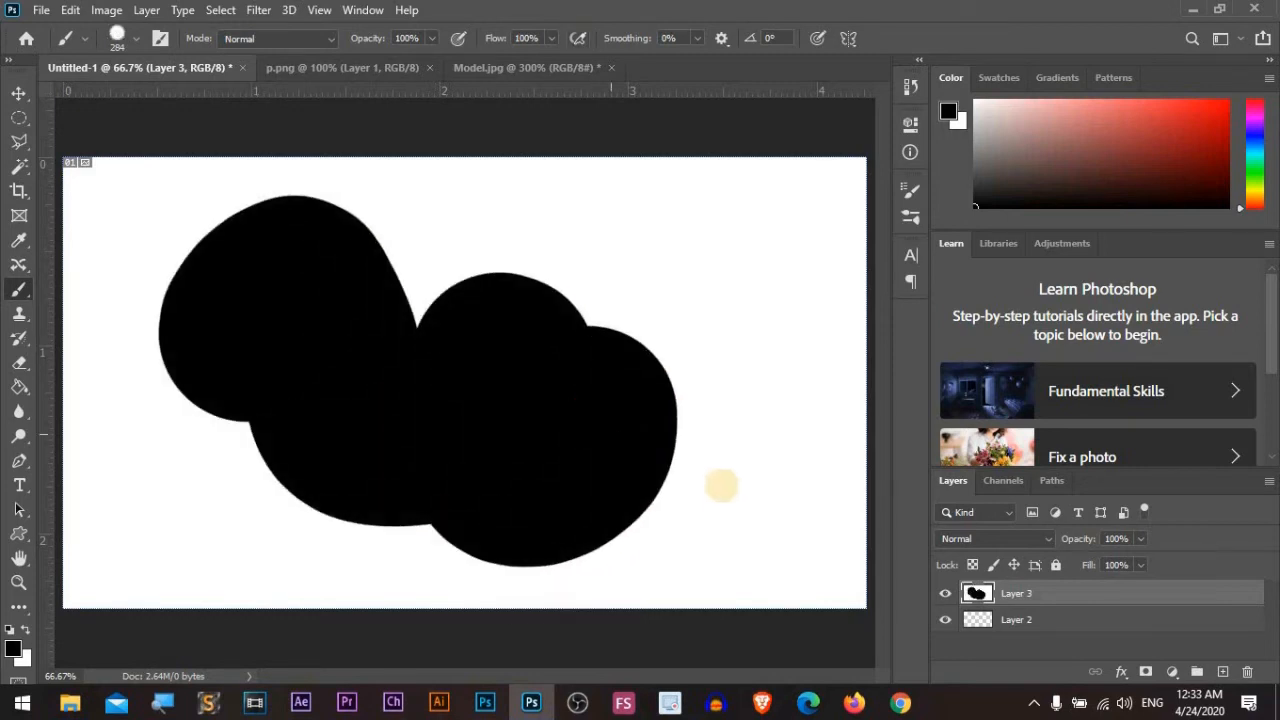
{"action": "key", "text": "ctrl+z"}
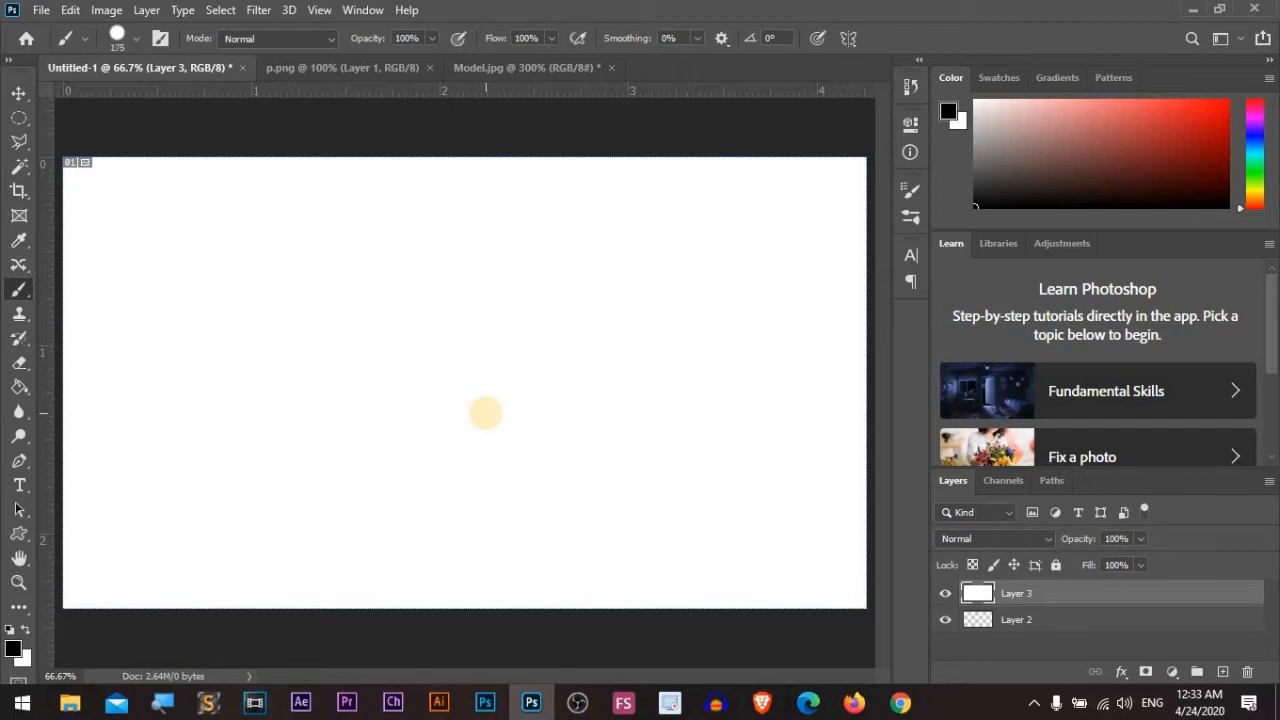
{"action": "mouse_move", "coordinate": [346, 371]}
{"action": "left_mouse_down"}
{"action": "mouse_move", "coordinate": [350, 334]}
{"action": "mouse_move", "coordinate": [559, 407]}
{"action": "mouse_move", "coordinate": [440, 262]}
{"action": "left_mouse_up"}
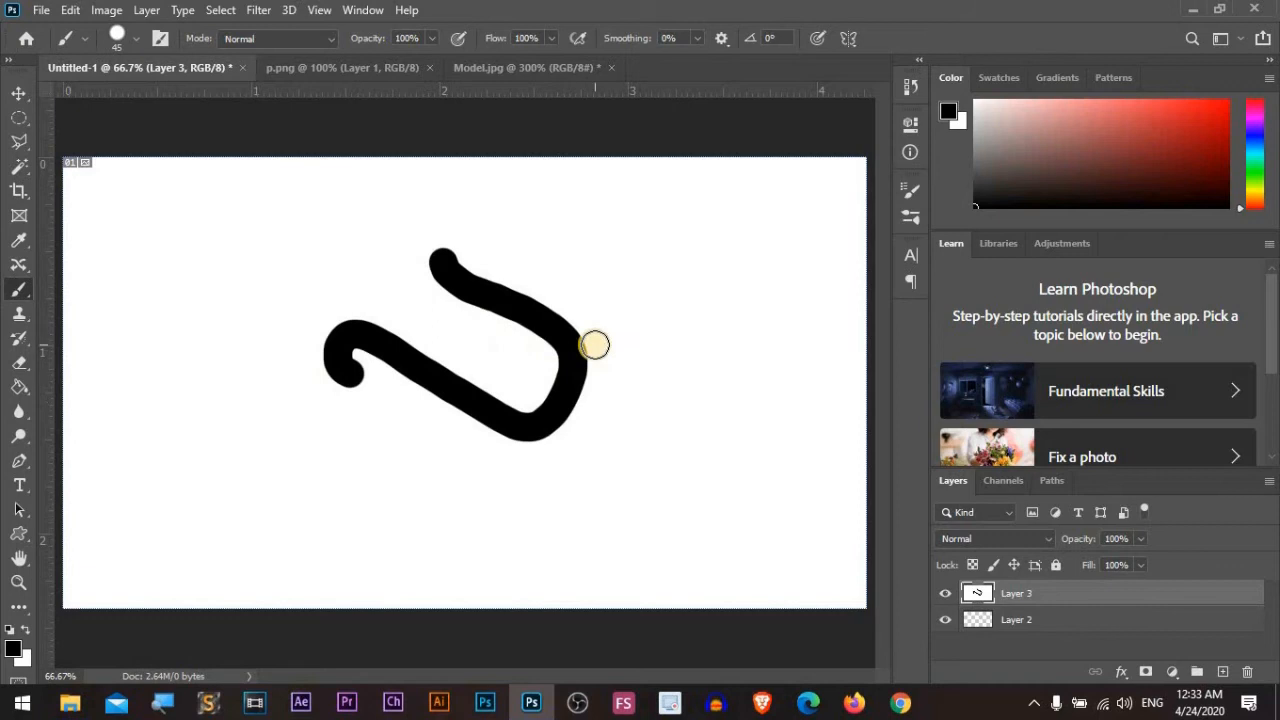
{"action": "key", "text": "ctrl+z"}
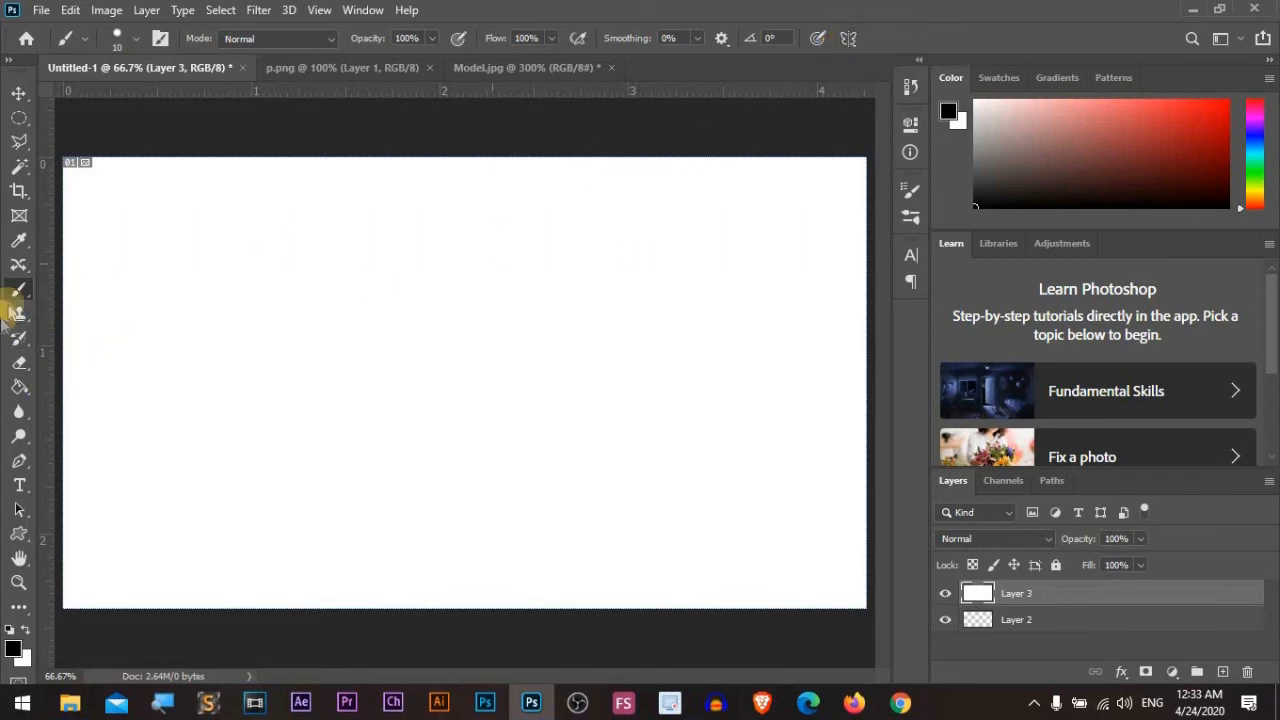
Step: Turn on Mandala paint symmetry with a segment count of 3 for the Brush and accept its centred placement
{"action": "left_click", "coordinate": [845, 38]}
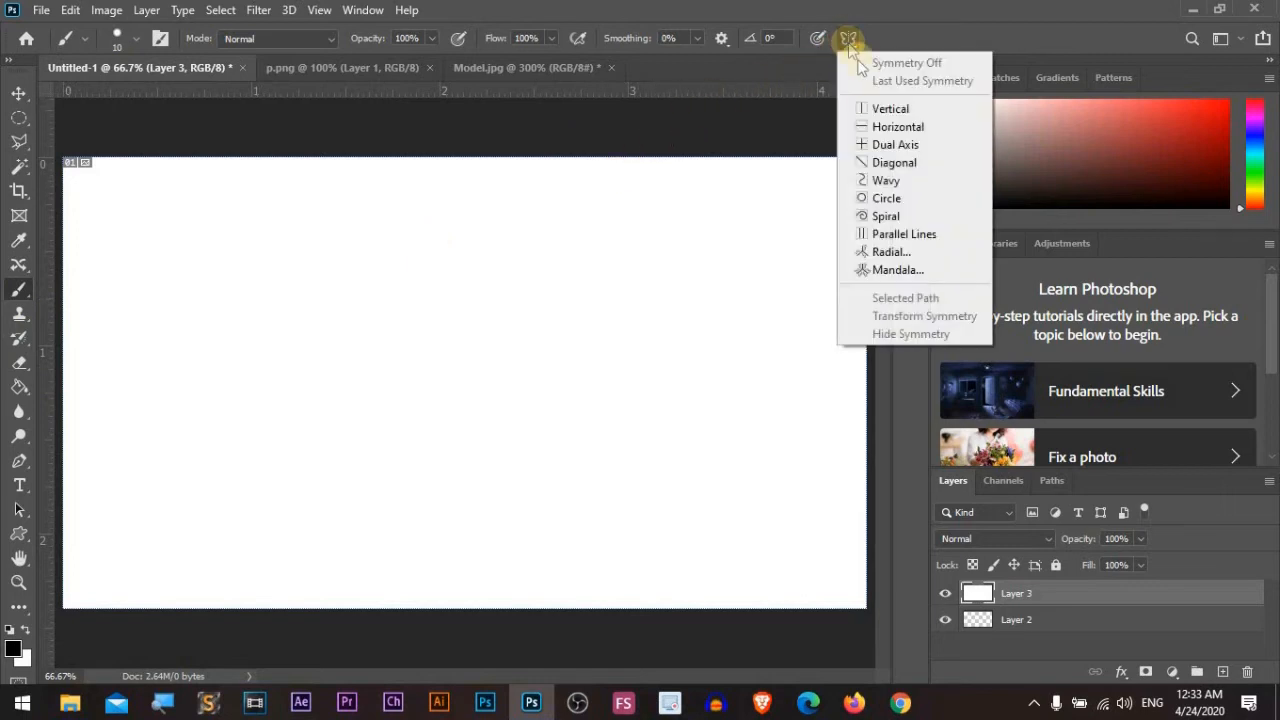
{"action": "left_click", "coordinate": [897, 270]}
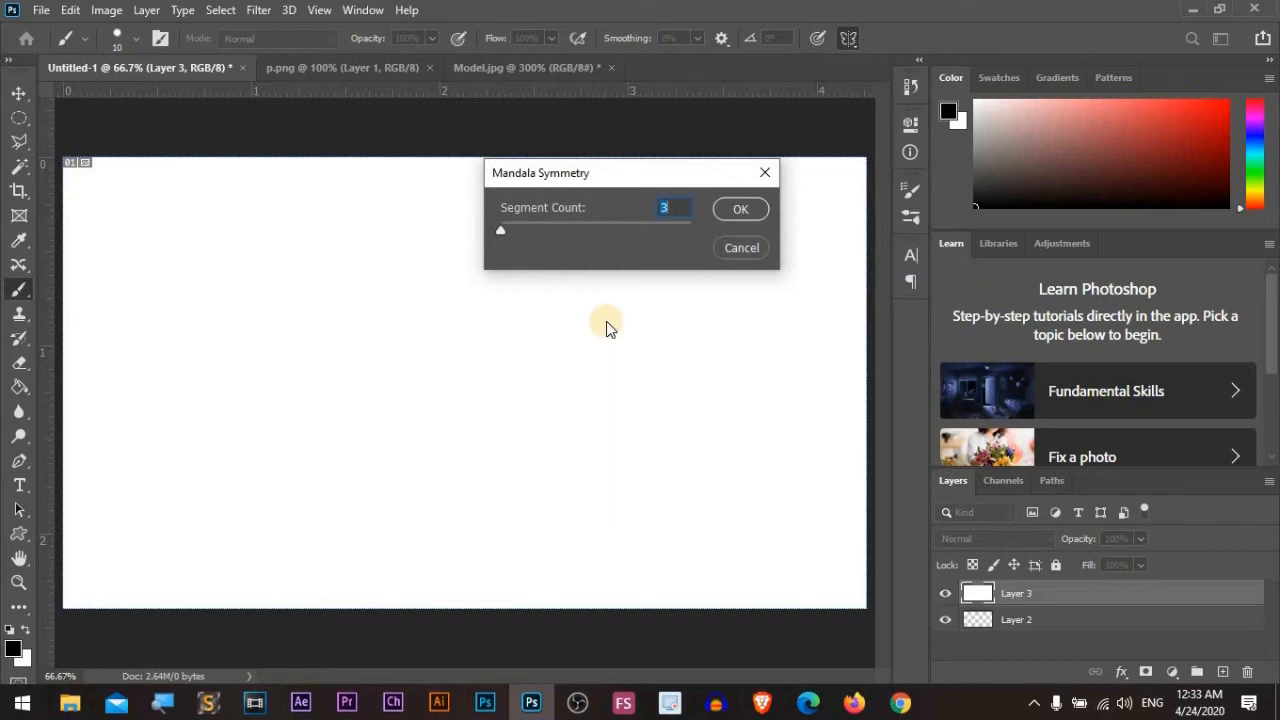
{"action": "key", "text": "Return"}
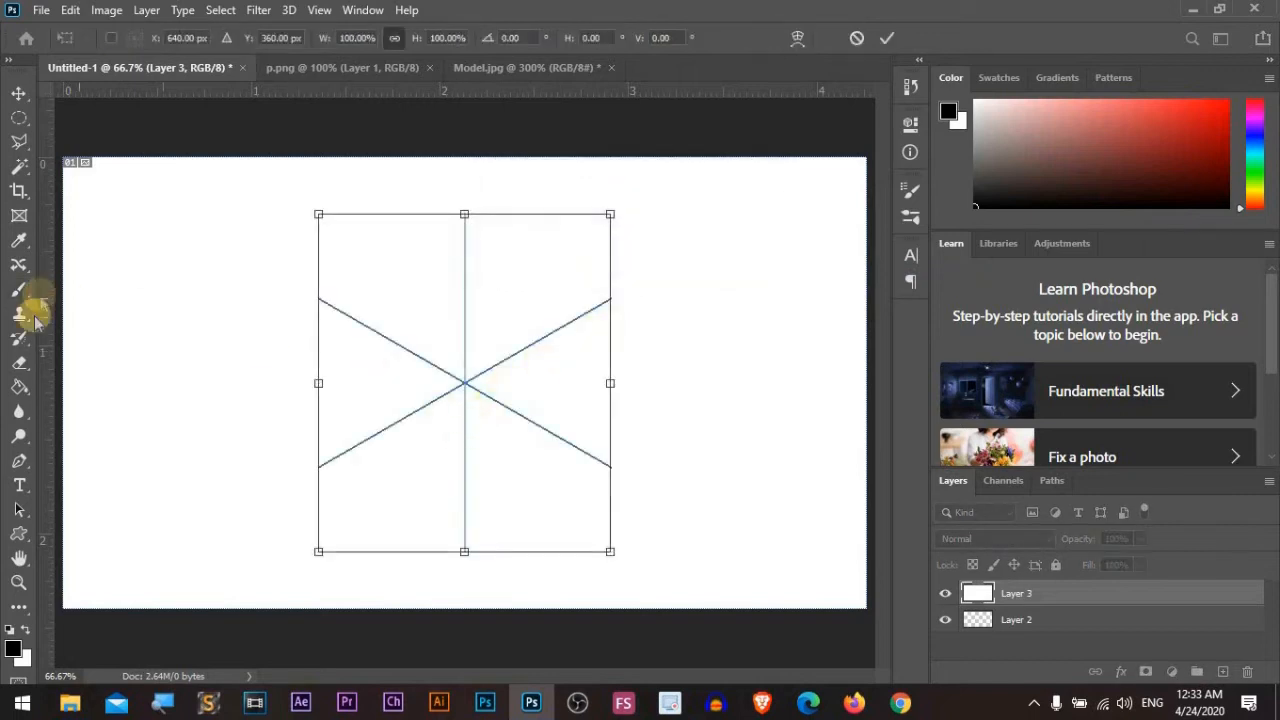
{"action": "left_click", "coordinate": [18, 290]}
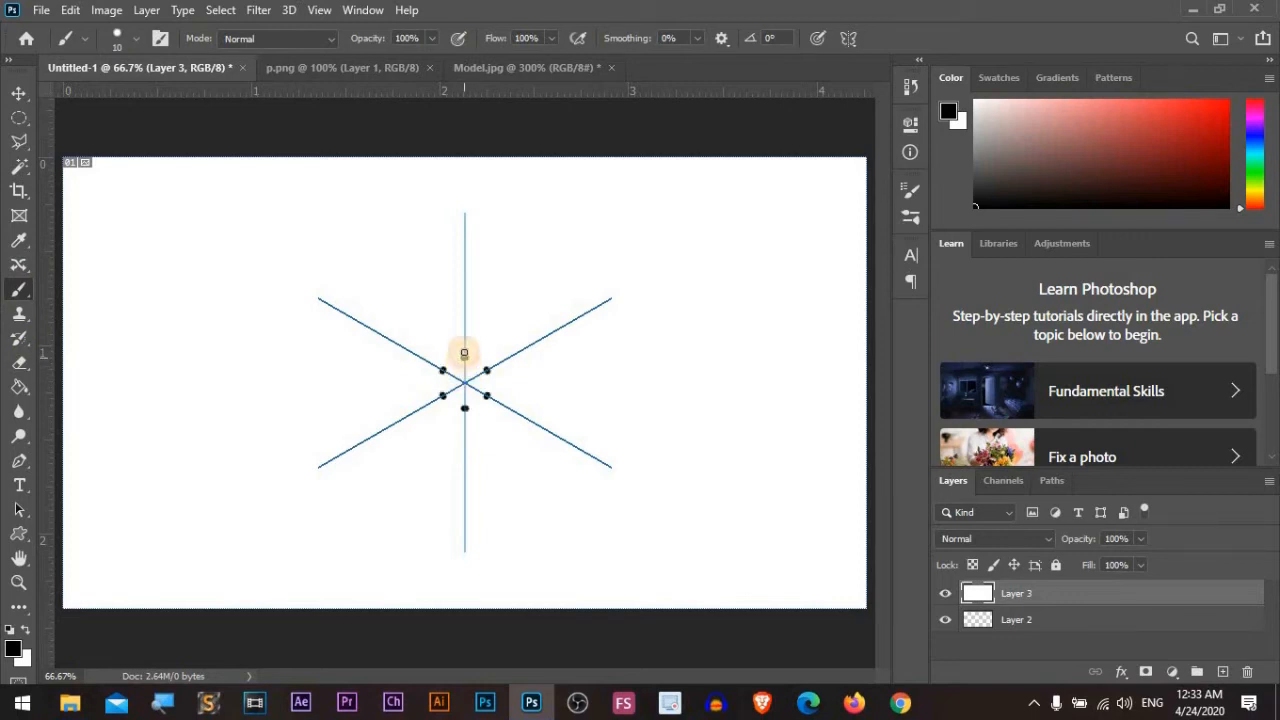
Step: Paint a six-armed black mandala on Layer 3 with the 10 px brush, working outward from centre loops to large petals and pointed tips
{"action": "left_click_drag", "start_coordinate": [471, 339], "coordinate": [480, 352]}
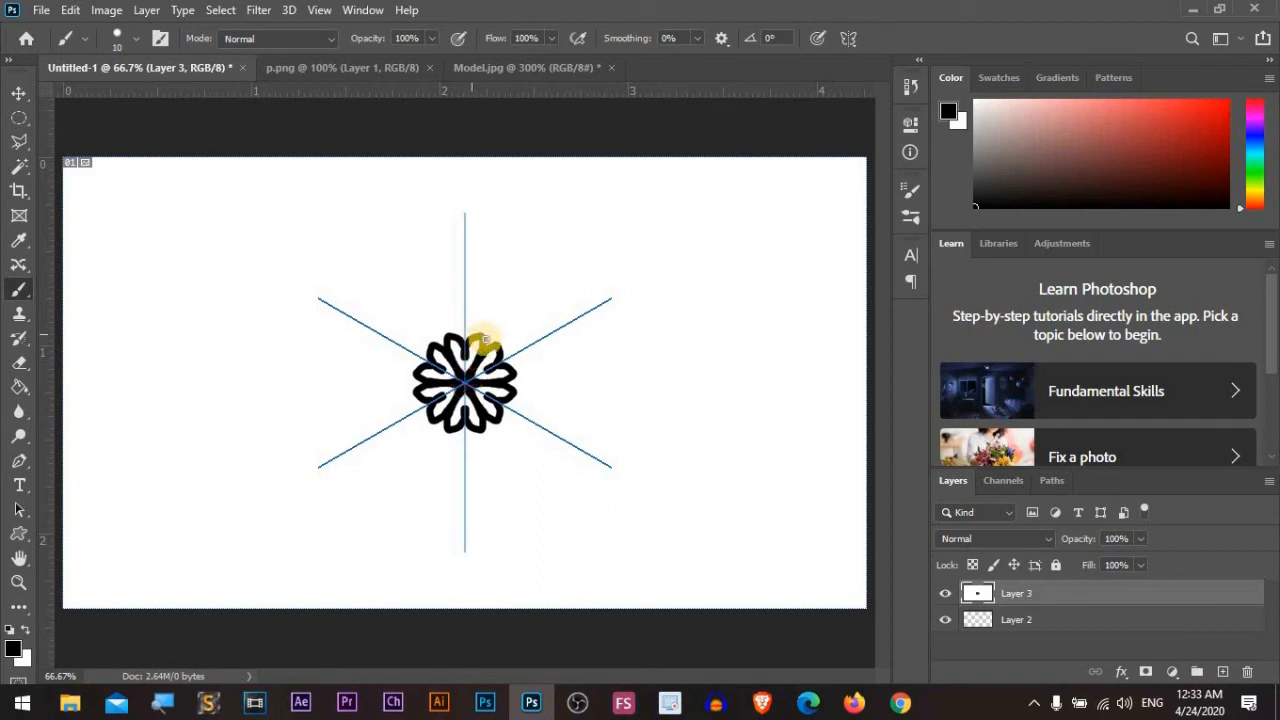
{"action": "left_click_drag", "start_coordinate": [484, 322], "coordinate": [489, 324]}
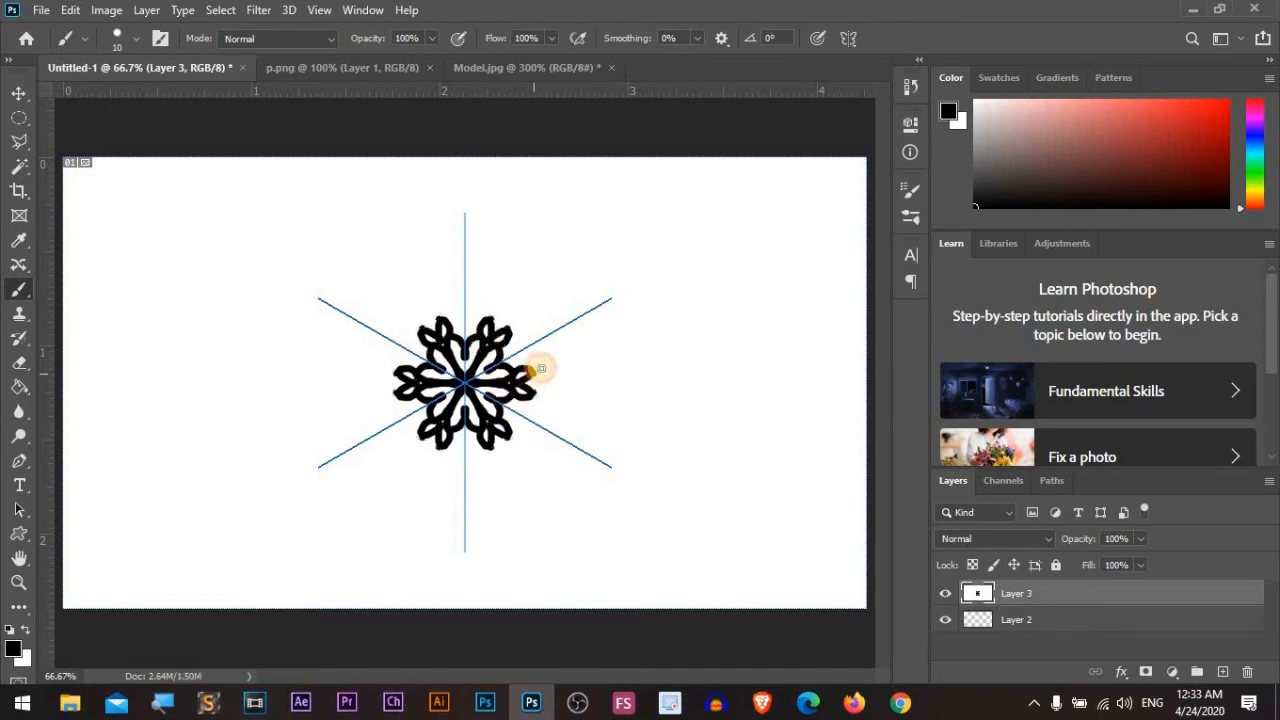
{"action": "left_click_drag", "start_coordinate": [541, 369], "coordinate": [550, 378]}
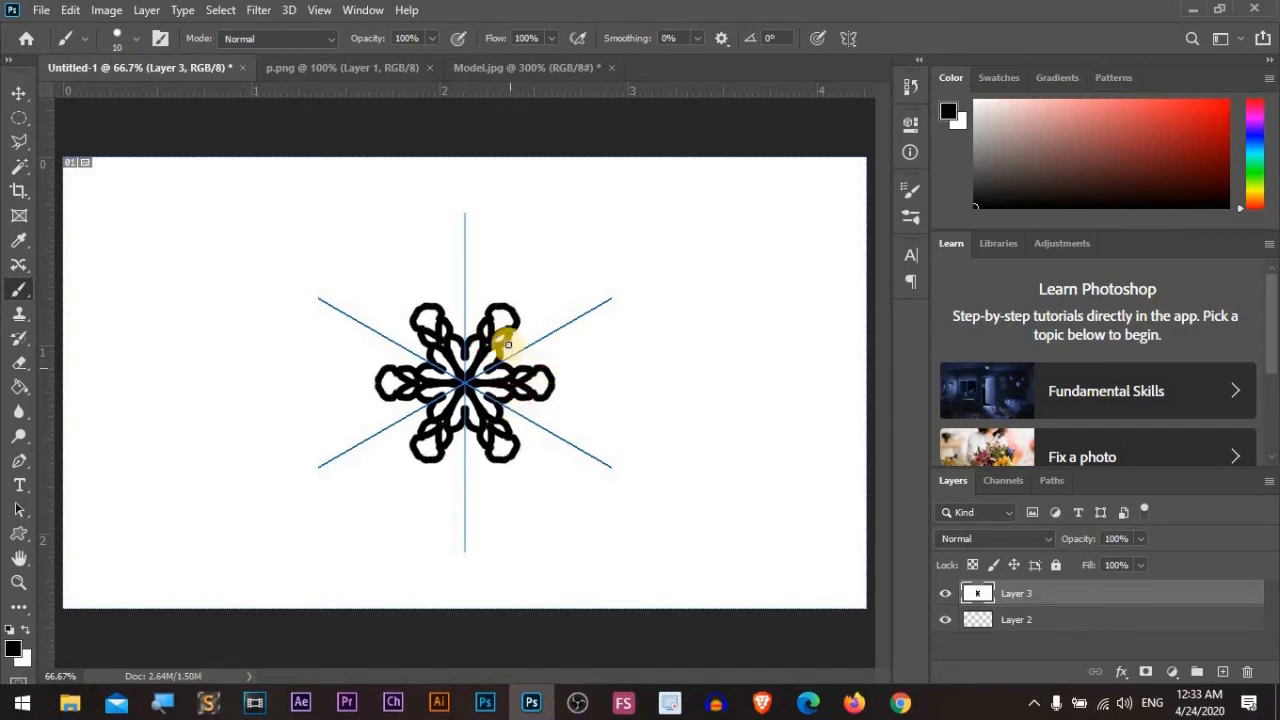
{"action": "mouse_move", "coordinate": [538, 328]}
{"action": "left_mouse_down"}
{"action": "mouse_move", "coordinate": [586, 323]}
{"action": "mouse_move", "coordinate": [592, 305]}
{"action": "left_mouse_up"}
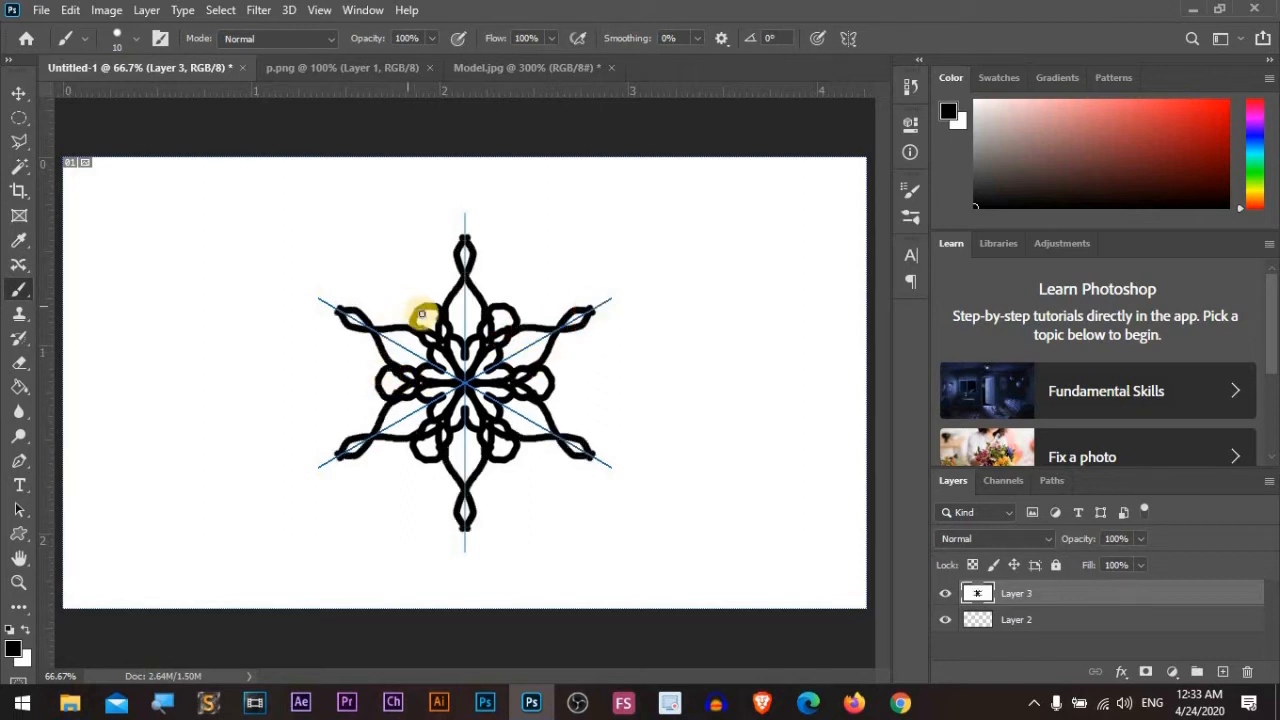
{"action": "mouse_move", "coordinate": [411, 317]}
{"action": "left_mouse_down"}
{"action": "mouse_move", "coordinate": [390, 265]}
{"action": "mouse_move", "coordinate": [369, 257]}
{"action": "mouse_move", "coordinate": [300, 293]}
{"action": "mouse_move", "coordinate": [331, 307]}
{"action": "left_mouse_up"}
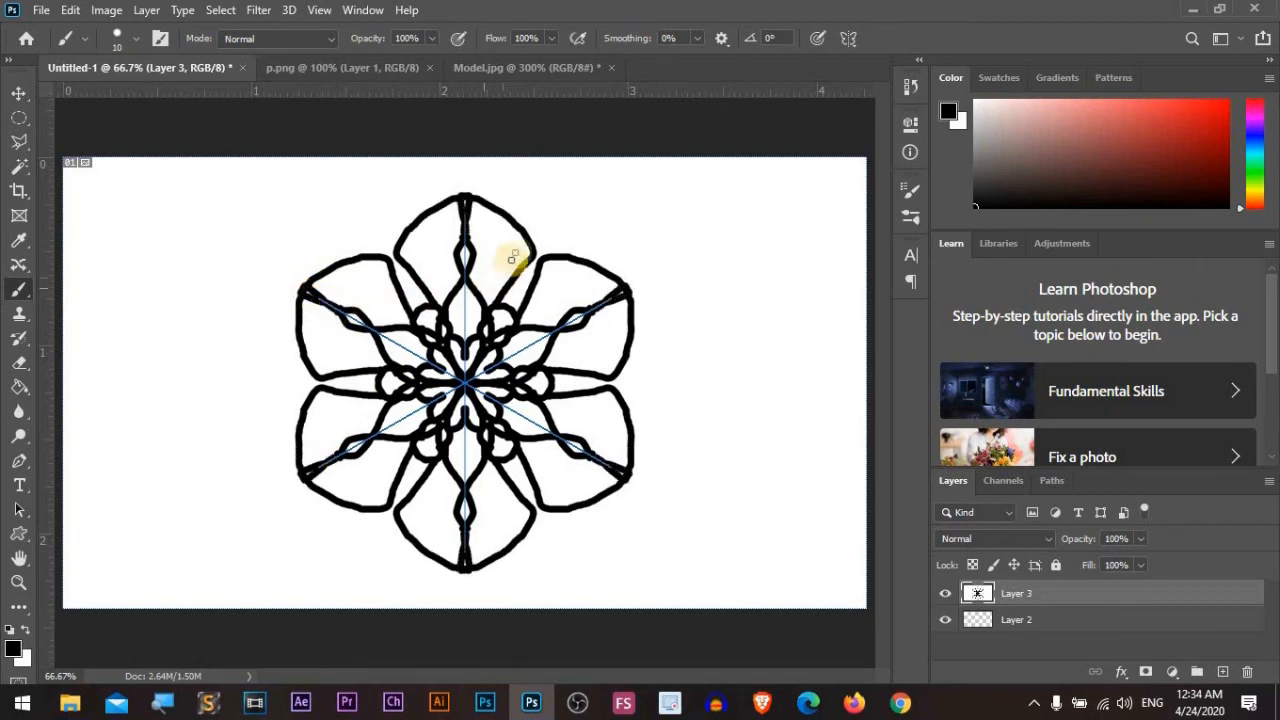
{"action": "mouse_move", "coordinate": [524, 236]}
{"action": "left_mouse_down"}
{"action": "mouse_move", "coordinate": [579, 209]}
{"action": "mouse_move", "coordinate": [566, 250]}
{"action": "left_mouse_up"}
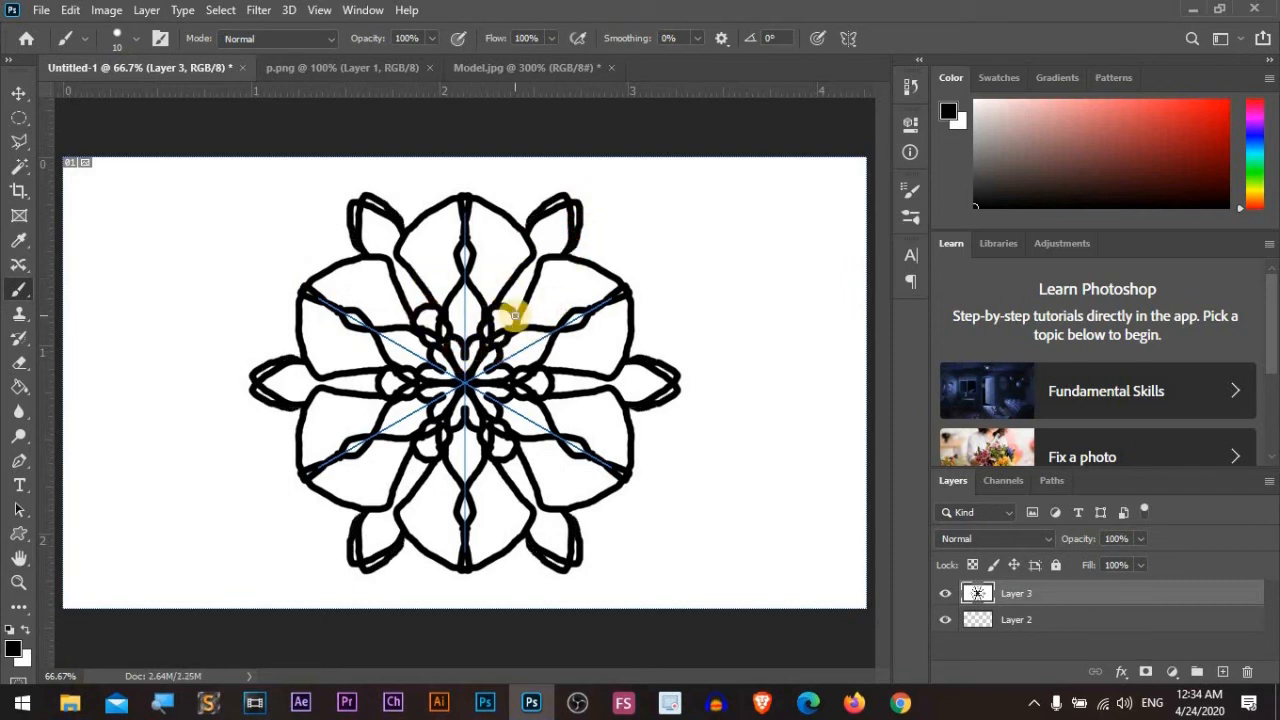
Step: Switch to the Clone Stamp tool and delete Layer 3 with the mandala drawing
{"action": "right_click", "coordinate": [13, 293]}
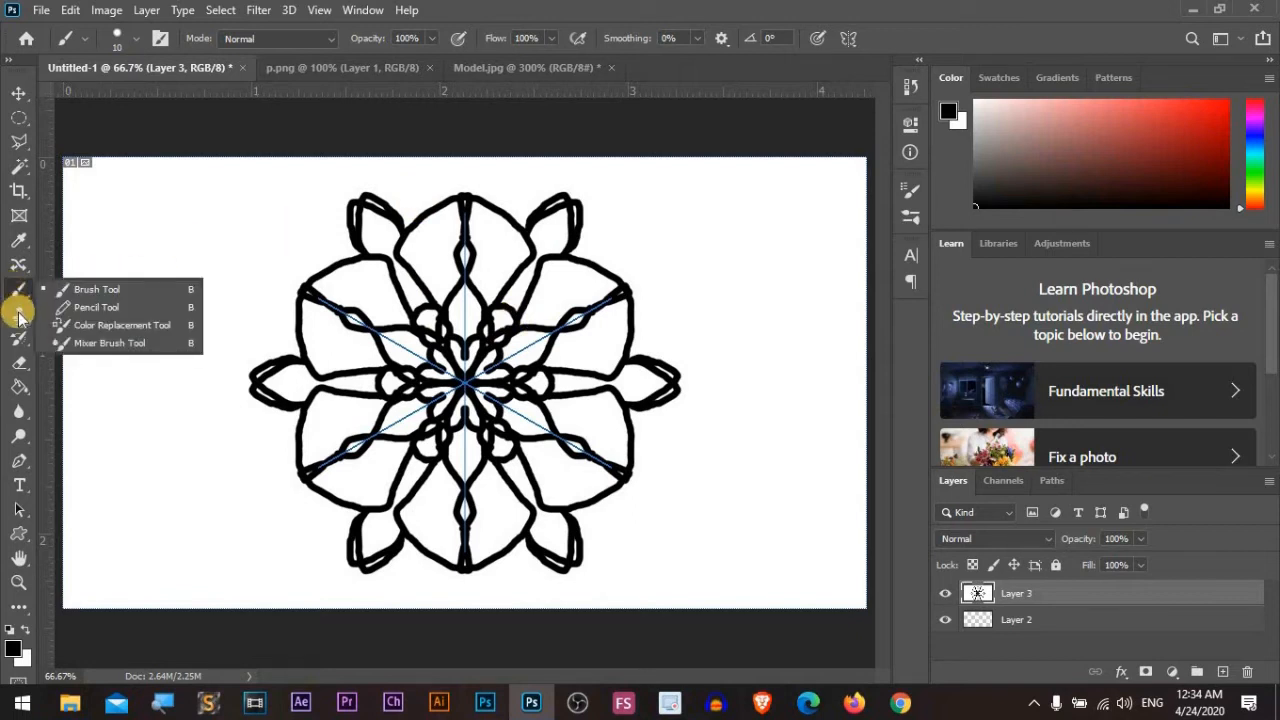
{"action": "left_click", "coordinate": [19, 314]}
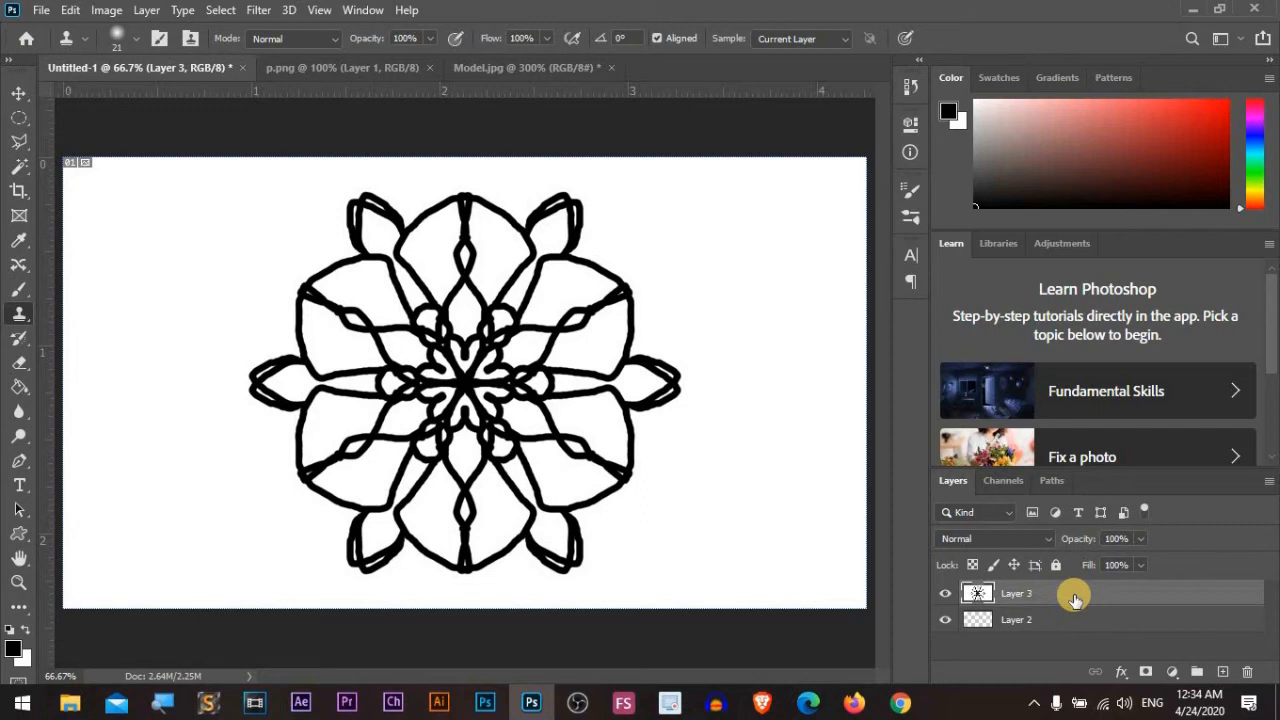
{"action": "key", "text": "Delete"}
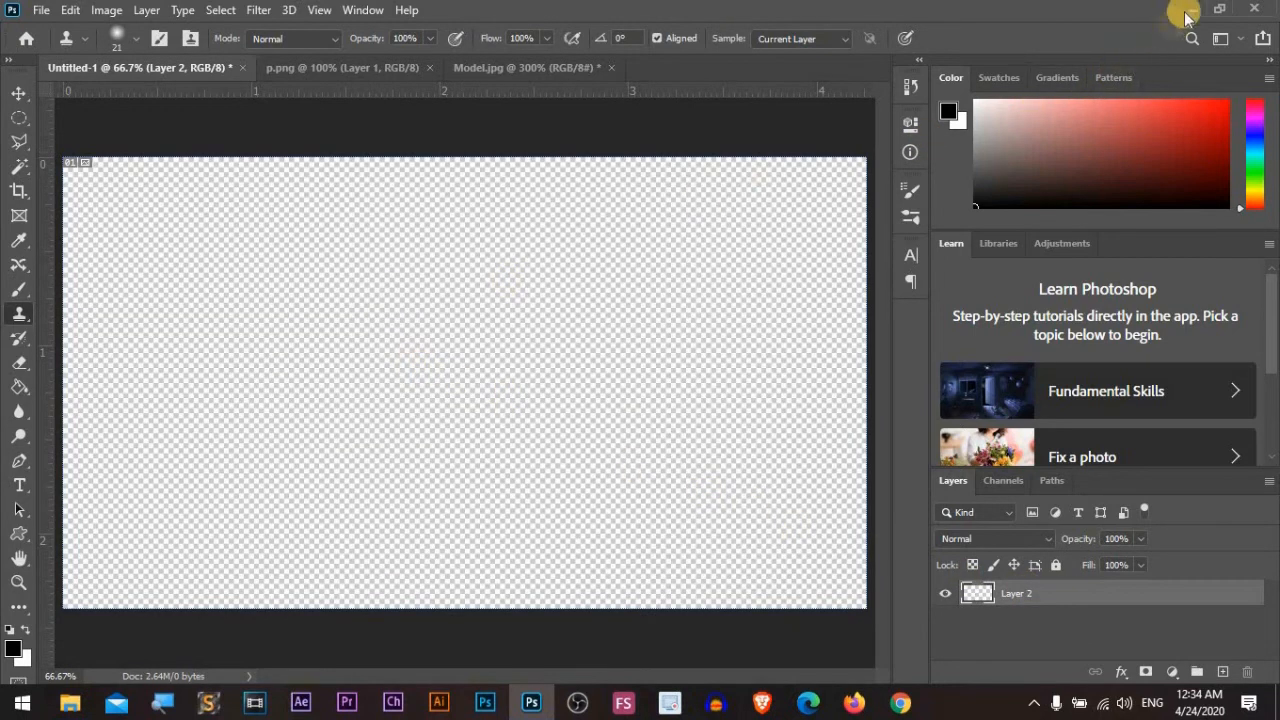
Step: Minimise Photoshop and open File Explorer
{"action": "left_click", "coordinate": [1188, 10]}
{"action": "left_click", "coordinate": [80, 700]}
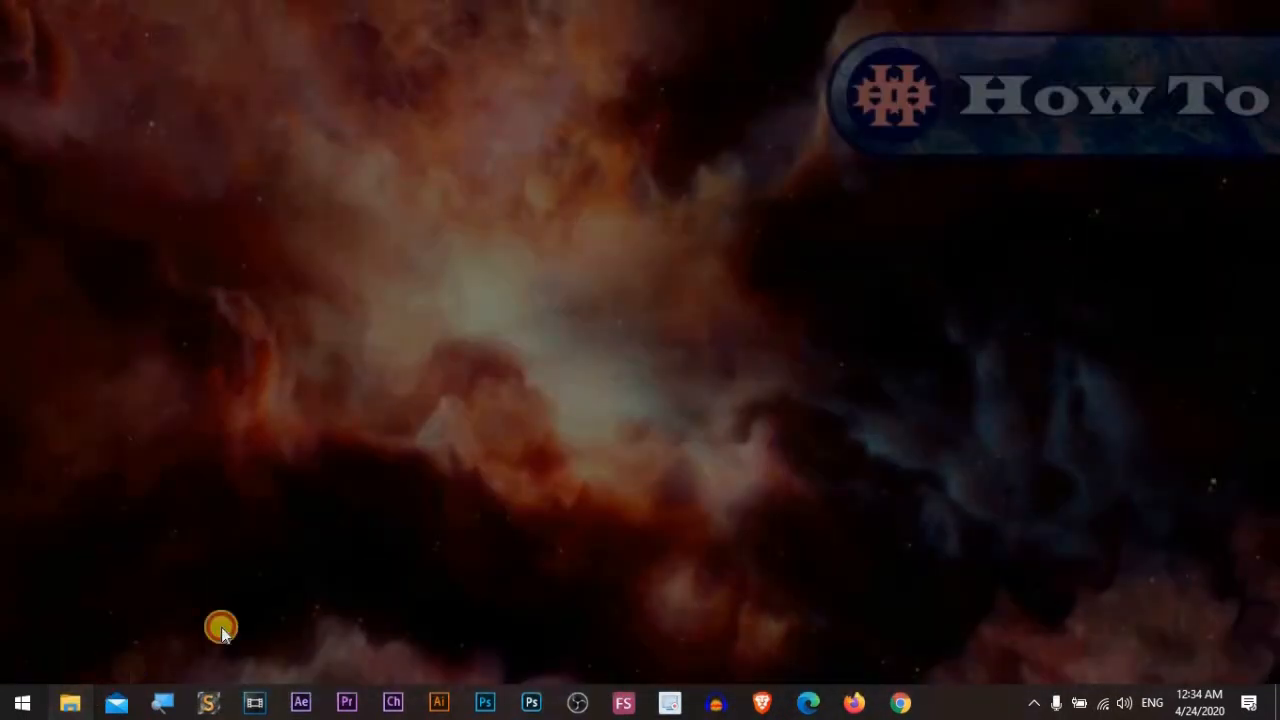
Step: Open the Tree image from the Photoshop Course folder as its own document in Photoshop
{"action": "left_click", "coordinate": [576, 522]}
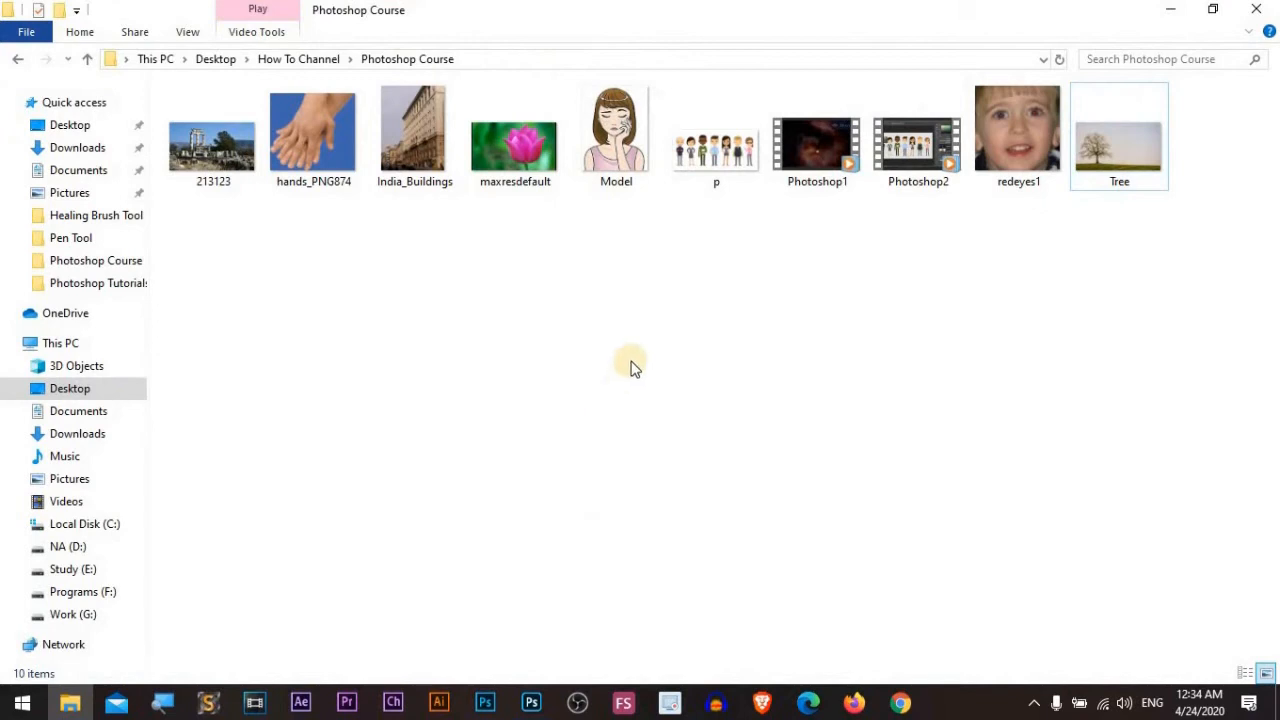
{"action": "left_click_drag", "start_coordinate": [1120, 142], "coordinate": [678, 70]}
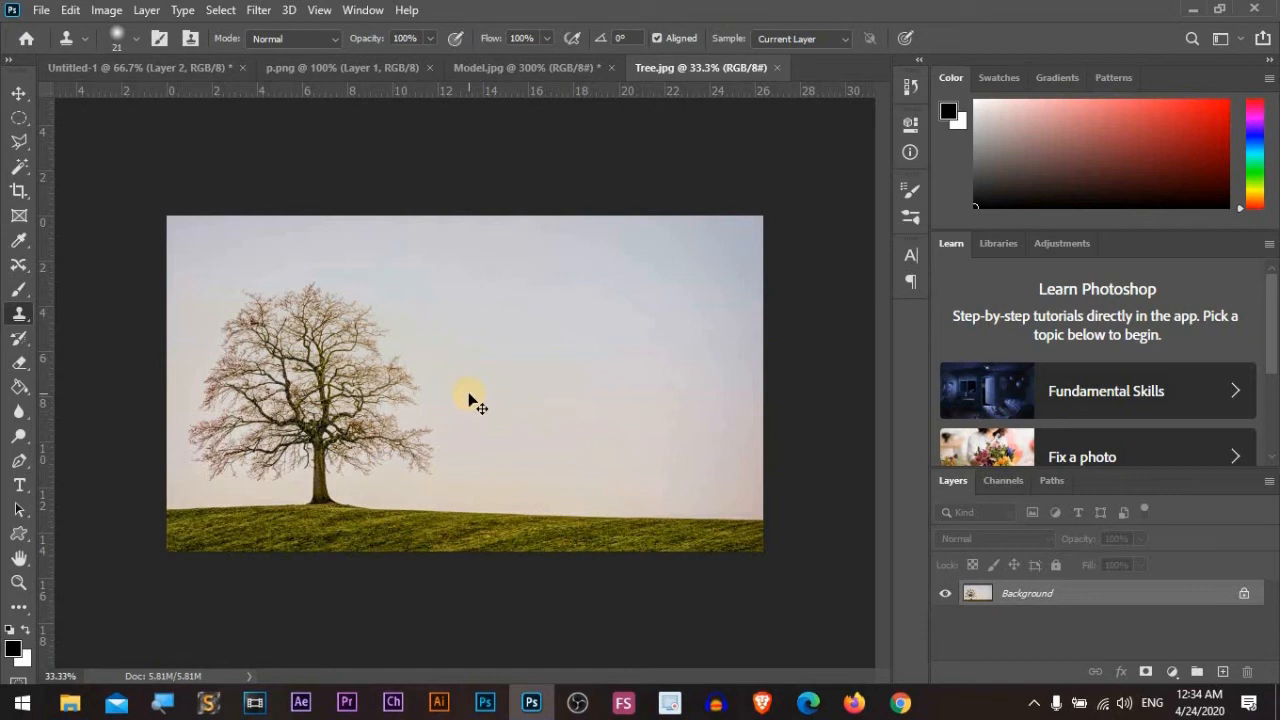
{"action": "scroll", "coordinate": [470, 400], "scroll_direction": "up", "scroll_amount": 2}
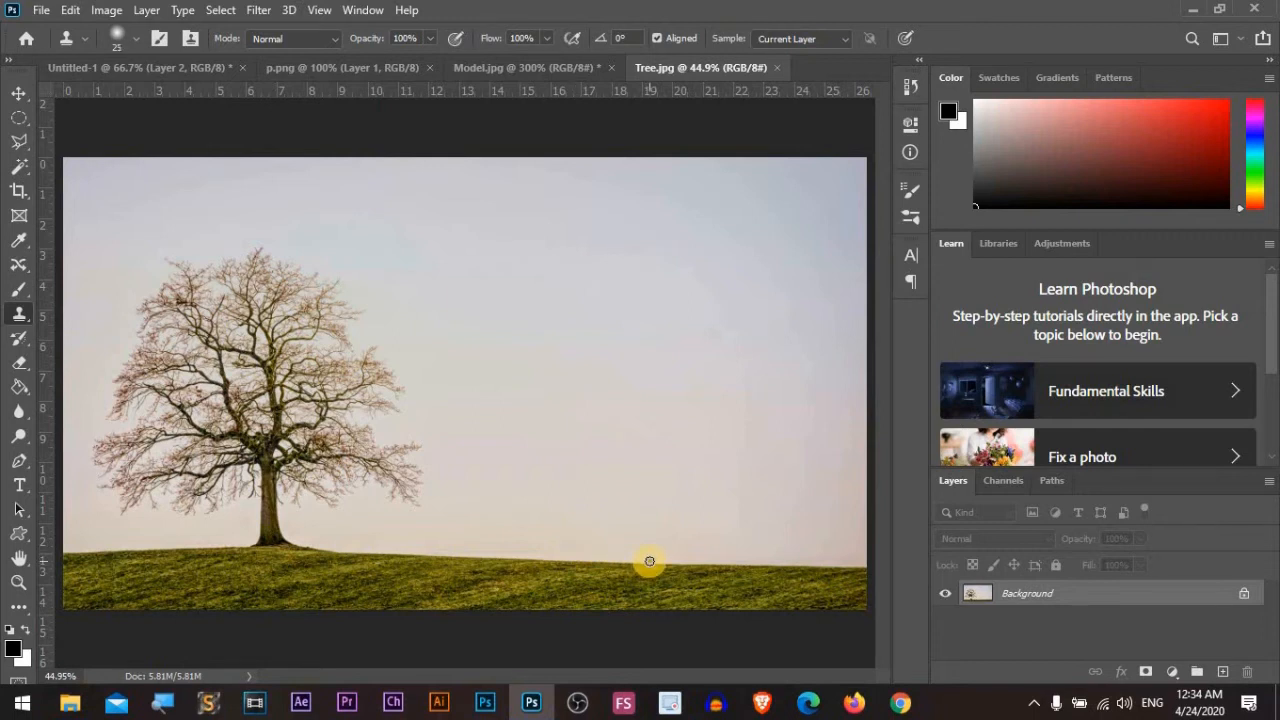
Step: Try Clone Stamp strokes over the empty sky beside the tree, directly on the Background layer
{"action": "mouse_move", "coordinate": [648, 550]}
{"action": "left_mouse_down"}
{"action": "mouse_move", "coordinate": [699, 562]}
{"action": "mouse_move", "coordinate": [677, 558]}
{"action": "mouse_move", "coordinate": [705, 543]}
{"action": "mouse_move", "coordinate": [689, 511]}
{"action": "mouse_move", "coordinate": [778, 454]}
{"action": "mouse_move", "coordinate": [733, 446]}
{"action": "mouse_move", "coordinate": [775, 397]}
{"action": "mouse_move", "coordinate": [812, 414]}
{"action": "mouse_move", "coordinate": [793, 373]}
{"action": "mouse_move", "coordinate": [773, 381]}
{"action": "mouse_move", "coordinate": [722, 335]}
{"action": "mouse_move", "coordinate": [756, 341]}
{"action": "mouse_move", "coordinate": [682, 312]}
{"action": "mouse_move", "coordinate": [692, 299]}
{"action": "mouse_move", "coordinate": [620, 357]}
{"action": "mouse_move", "coordinate": [604, 316]}
{"action": "mouse_move", "coordinate": [613, 379]}
{"action": "mouse_move", "coordinate": [576, 376]}
{"action": "mouse_move", "coordinate": [612, 391]}
{"action": "mouse_move", "coordinate": [574, 441]}
{"action": "mouse_move", "coordinate": [640, 413]}
{"action": "mouse_move", "coordinate": [641, 456]}
{"action": "mouse_move", "coordinate": [567, 478]}
{"action": "mouse_move", "coordinate": [613, 463]}
{"action": "mouse_move", "coordinate": [681, 486]}
{"action": "mouse_move", "coordinate": [662, 499]}
{"action": "mouse_move", "coordinate": [690, 431]}
{"action": "mouse_move", "coordinate": [685, 481]}
{"action": "mouse_move", "coordinate": [646, 396]}
{"action": "mouse_move", "coordinate": [688, 383]}
{"action": "mouse_move", "coordinate": [695, 443]}
{"action": "mouse_move", "coordinate": [646, 369]}
{"action": "mouse_move", "coordinate": [685, 401]}
{"action": "mouse_move", "coordinate": [615, 421]}
{"action": "mouse_move", "coordinate": [688, 461]}
{"action": "left_mouse_up"}
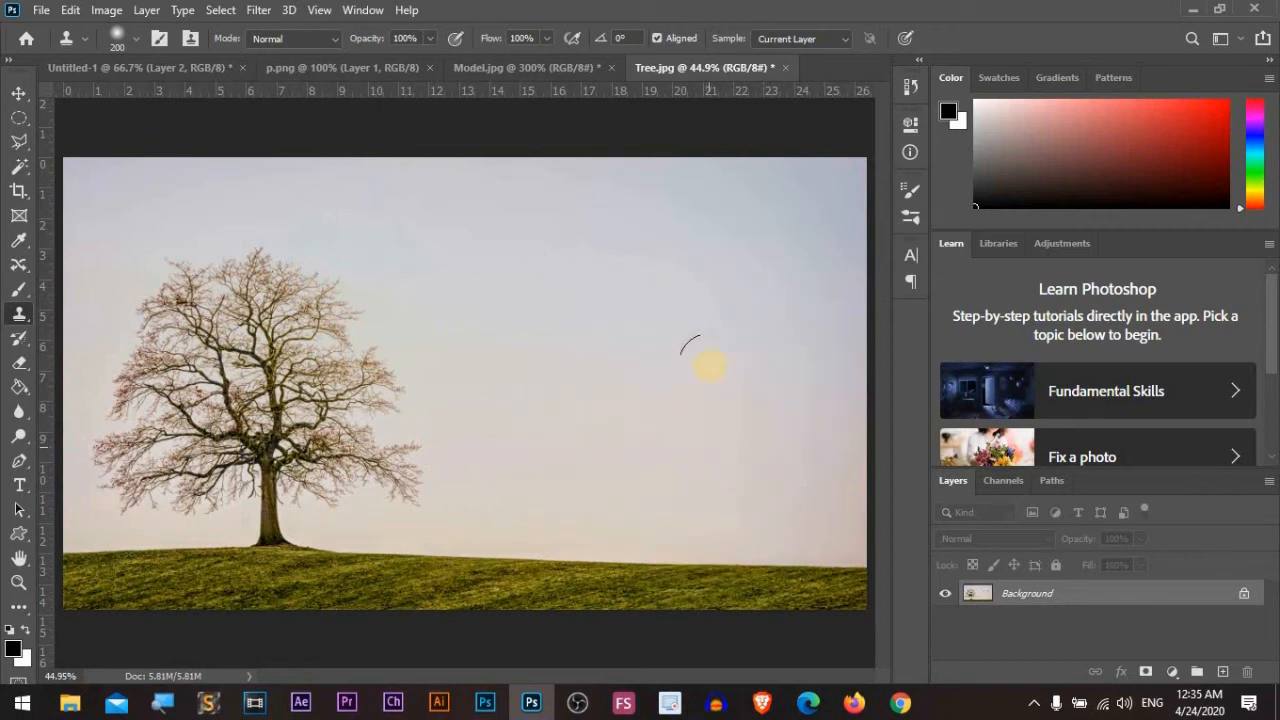
{"action": "left_click_drag", "start_coordinate": [686, 343], "coordinate": [786, 430]}
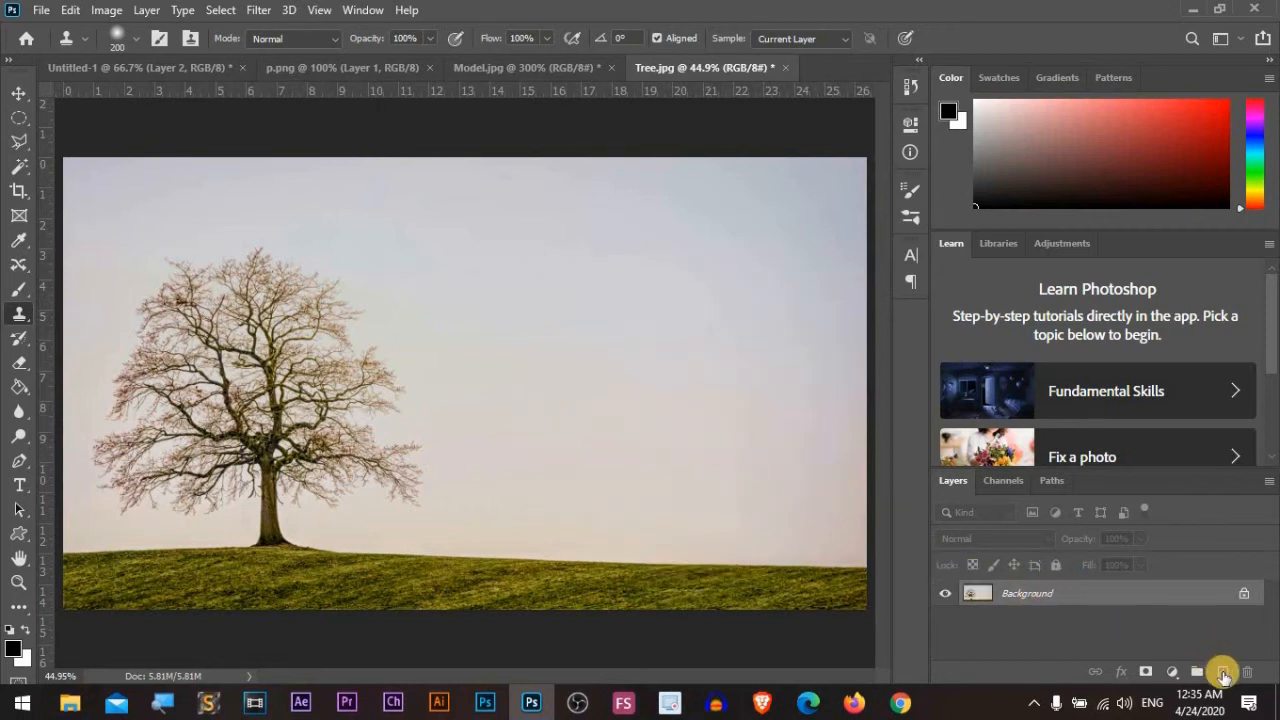
Step: Clone the tree onto the empty right part of the hill on a new layer, with the Clone Stamp sampling All Layers
{"action": "left_click", "coordinate": [1222, 673]}
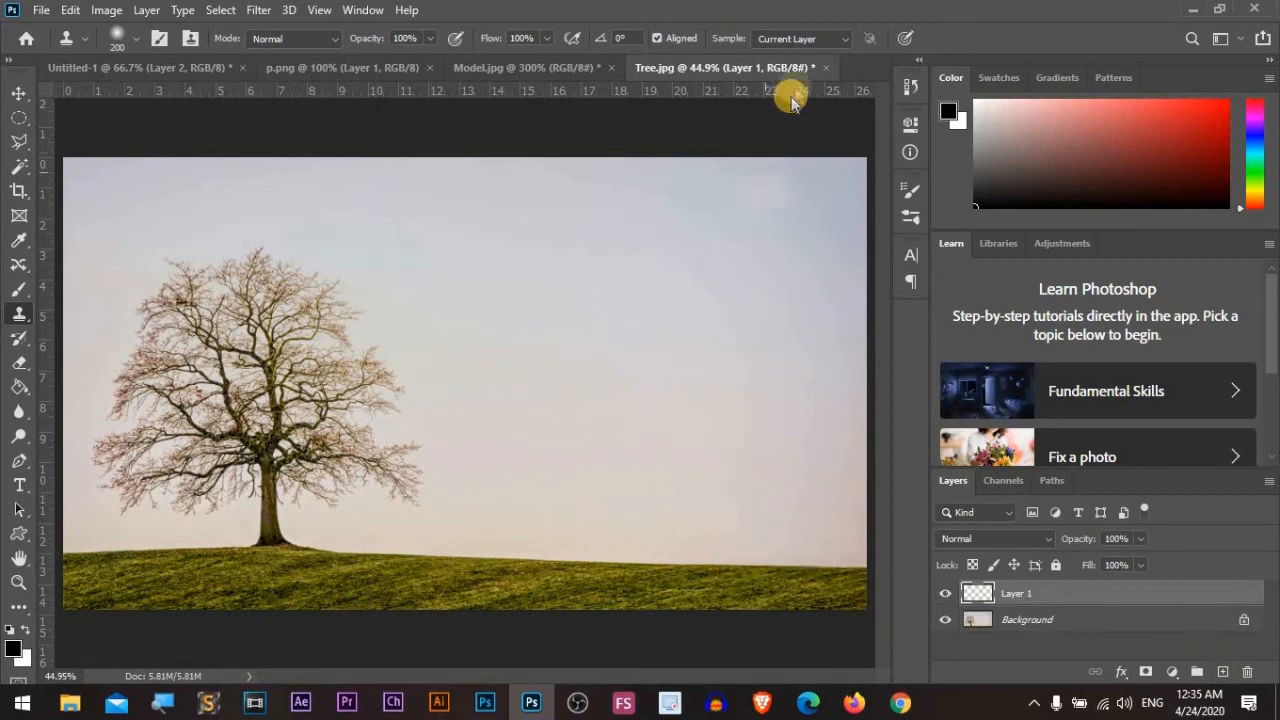
{"action": "left_click", "coordinate": [811, 38]}
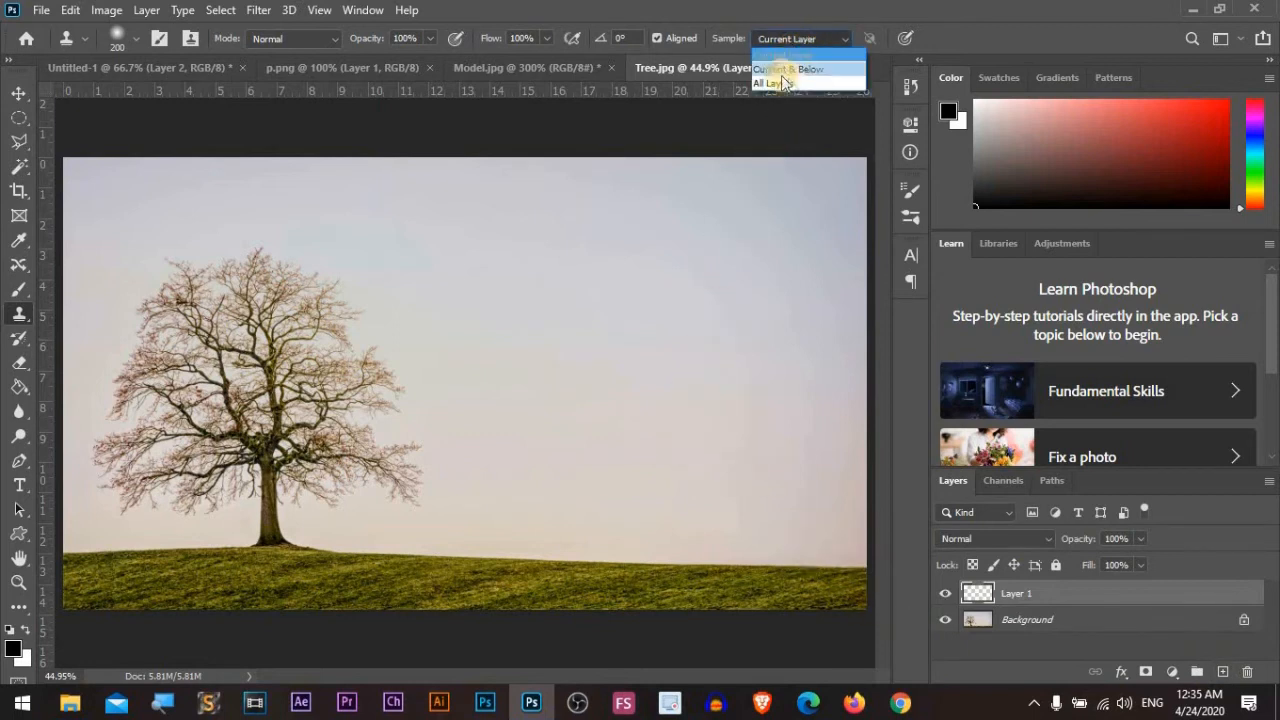
{"action": "left_click", "coordinate": [788, 86]}
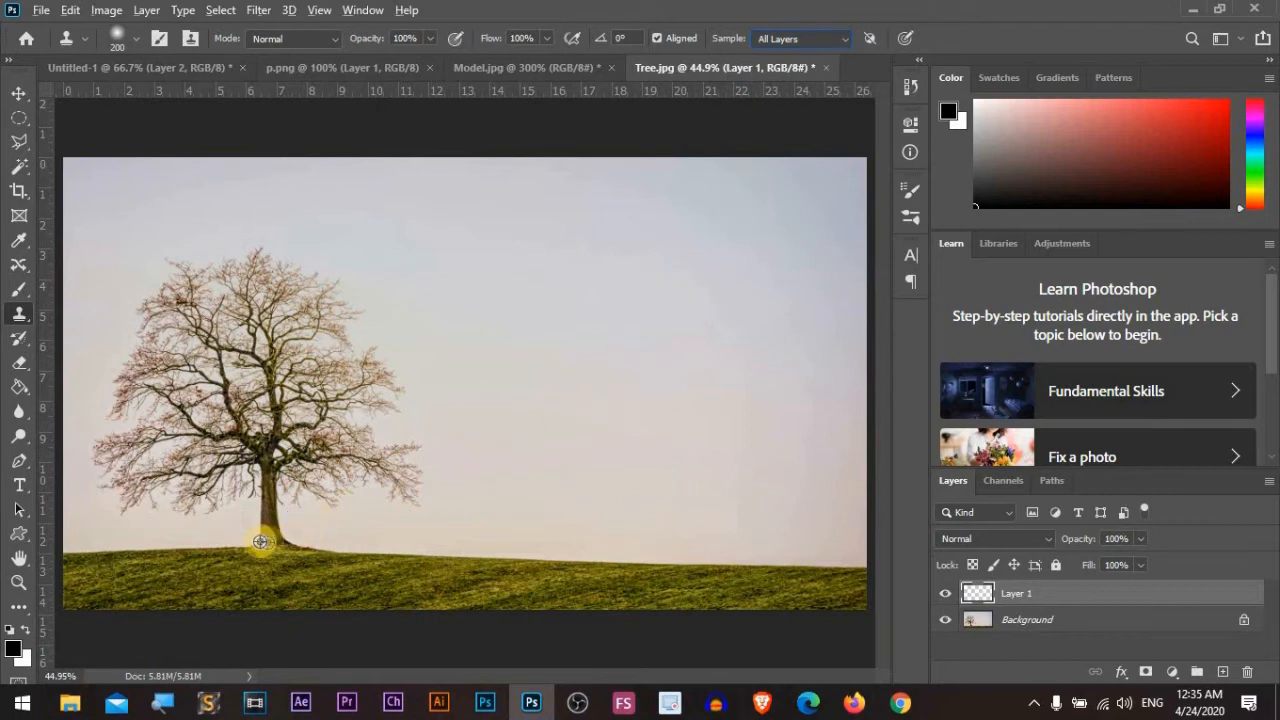
{"action": "mouse_move", "coordinate": [712, 506]}
{"action": "left_mouse_down"}
{"action": "mouse_move", "coordinate": [717, 562]}
{"action": "mouse_move", "coordinate": [729, 514]}
{"action": "mouse_move", "coordinate": [700, 478]}
{"action": "mouse_move", "coordinate": [751, 443]}
{"action": "mouse_move", "coordinate": [725, 410]}
{"action": "mouse_move", "coordinate": [660, 351]}
{"action": "mouse_move", "coordinate": [620, 350]}
{"action": "mouse_move", "coordinate": [606, 409]}
{"action": "mouse_move", "coordinate": [668, 478]}
{"action": "mouse_move", "coordinate": [637, 480]}
{"action": "mouse_move", "coordinate": [630, 495]}
{"action": "mouse_move", "coordinate": [737, 449]}
{"action": "mouse_move", "coordinate": [788, 400]}
{"action": "mouse_move", "coordinate": [749, 357]}
{"action": "mouse_move", "coordinate": [752, 322]}
{"action": "mouse_move", "coordinate": [640, 337]}
{"action": "mouse_move", "coordinate": [600, 375]}
{"action": "mouse_move", "coordinate": [609, 449]}
{"action": "mouse_move", "coordinate": [671, 492]}
{"action": "mouse_move", "coordinate": [690, 484]}
{"action": "mouse_move", "coordinate": [670, 357]}
{"action": "mouse_move", "coordinate": [791, 354]}
{"action": "mouse_move", "coordinate": [789, 462]}
{"action": "mouse_move", "coordinate": [645, 430]}
{"action": "mouse_move", "coordinate": [634, 457]}
{"action": "mouse_move", "coordinate": [603, 380]}
{"action": "mouse_move", "coordinate": [640, 449]}
{"action": "mouse_move", "coordinate": [617, 440]}
{"action": "left_mouse_up"}
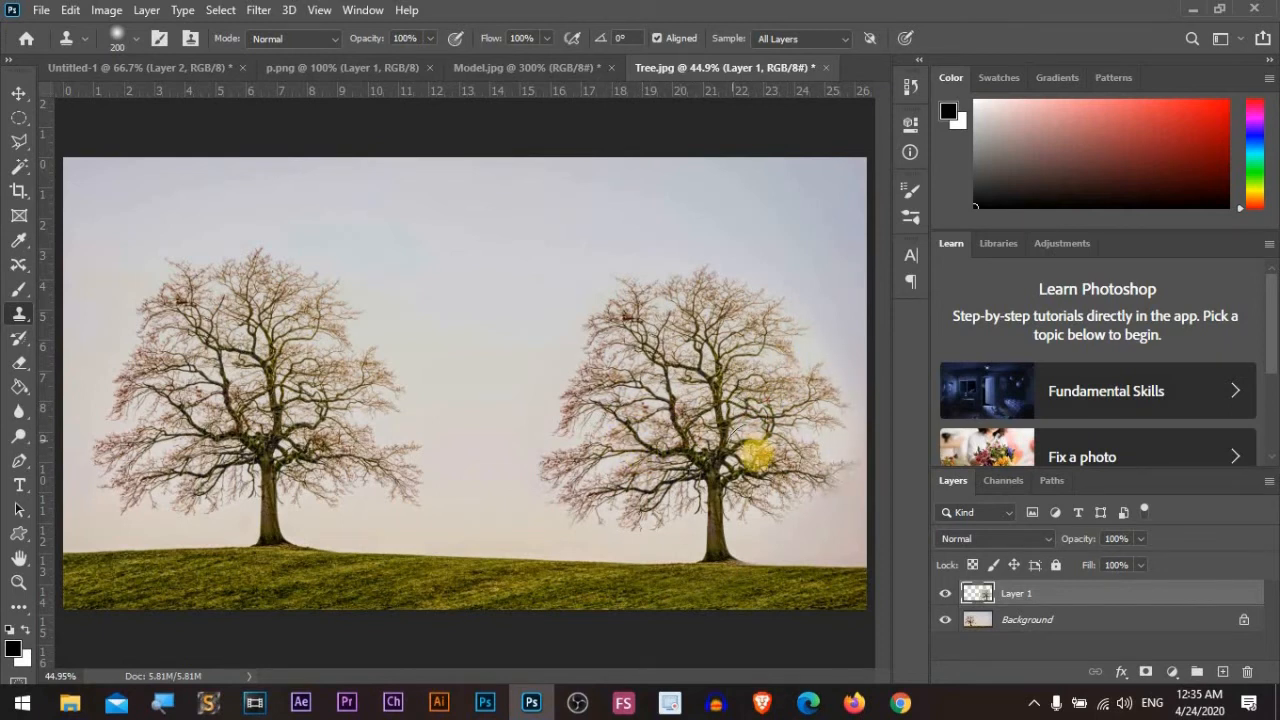
Step: In Model.jpg, remove the blemish on the cheek opposite the hand with the Spot Healing Brush
{"action": "left_click", "coordinate": [18, 342]}
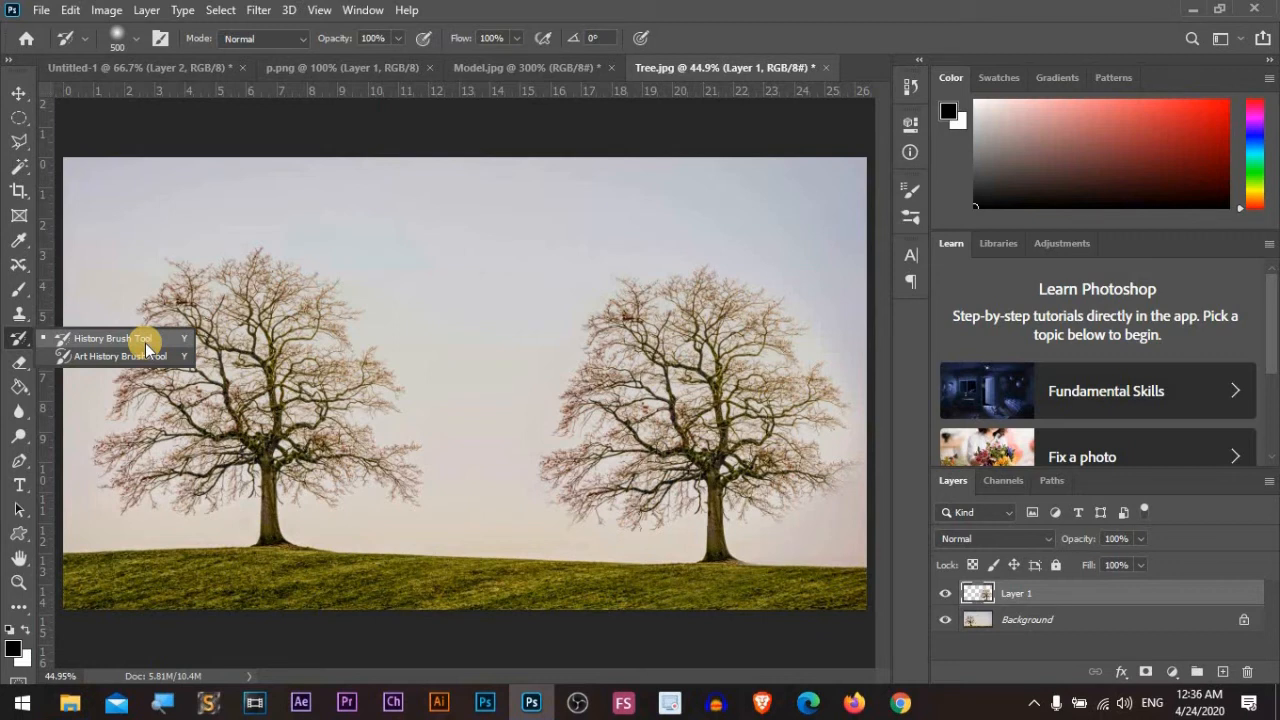
{"action": "left_click", "coordinate": [505, 72]}
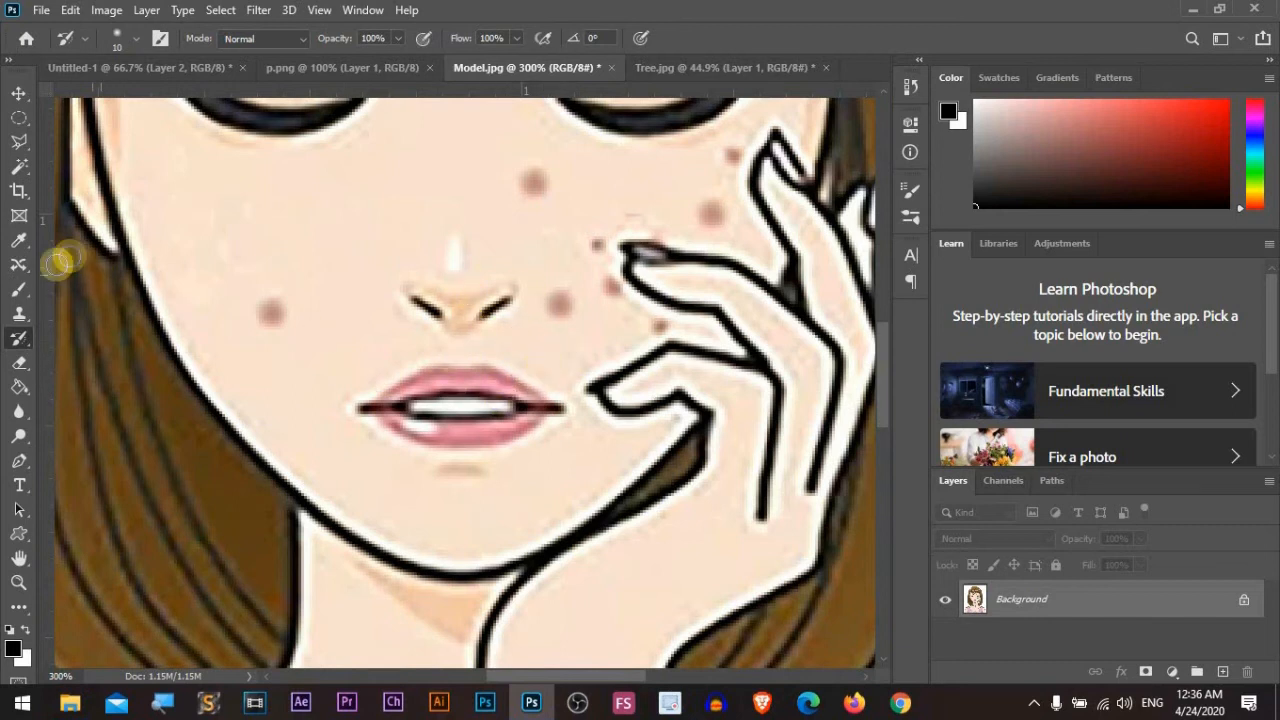
{"action": "left_click", "coordinate": [19, 264]}
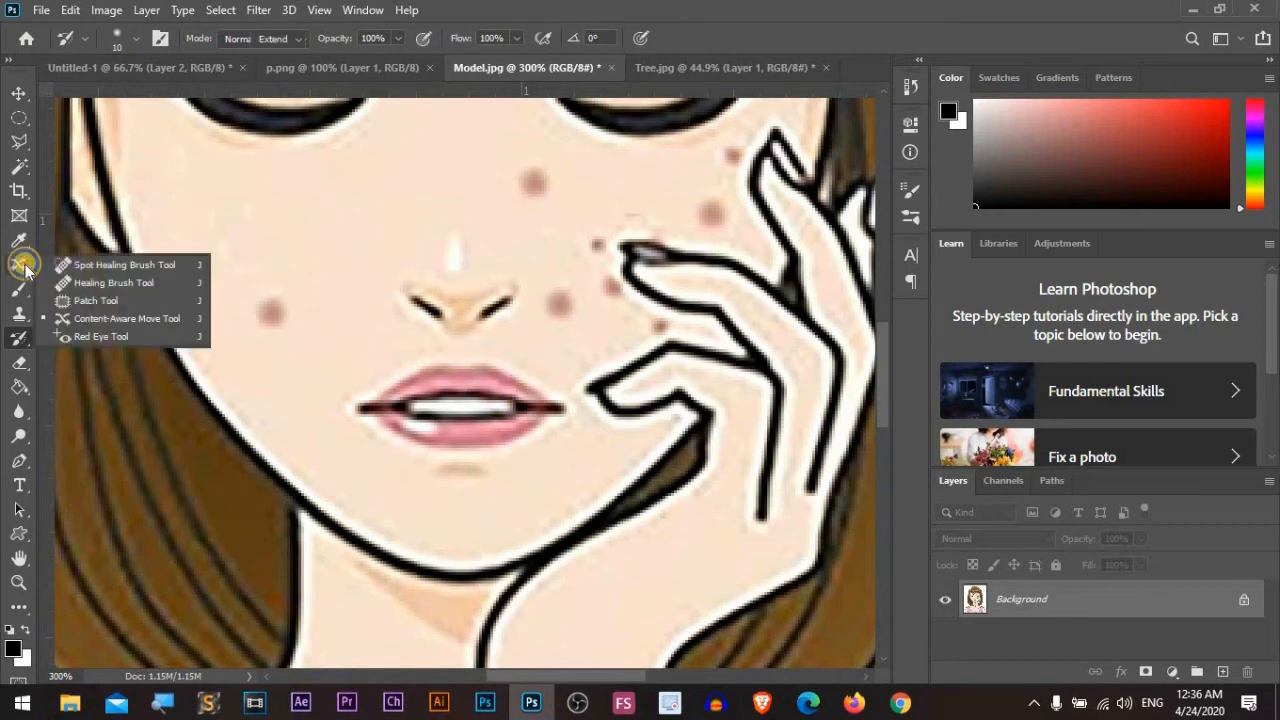
{"action": "left_click", "coordinate": [106, 264]}
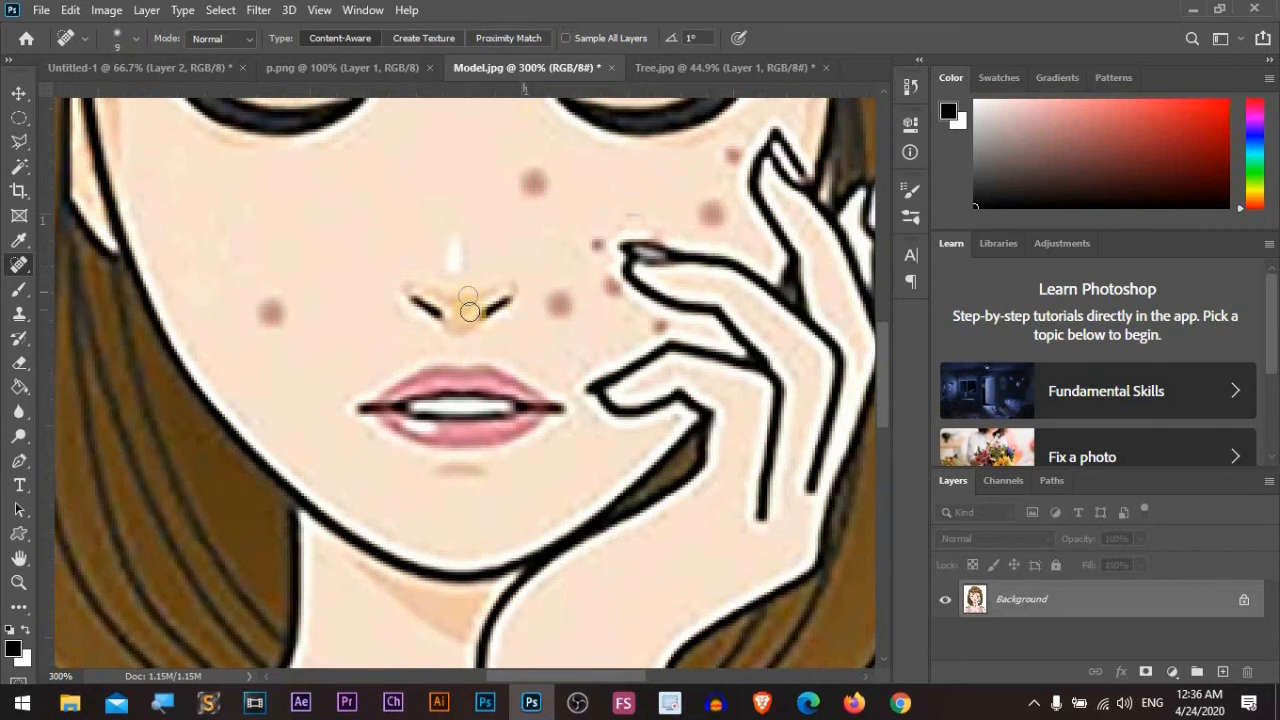
{"action": "mouse_move", "coordinate": [262, 315]}
{"action": "left_mouse_down"}
{"action": "mouse_move", "coordinate": [251, 306]}
{"action": "mouse_move", "coordinate": [266, 306]}
{"action": "mouse_move", "coordinate": [286, 341]}
{"action": "left_mouse_up"}
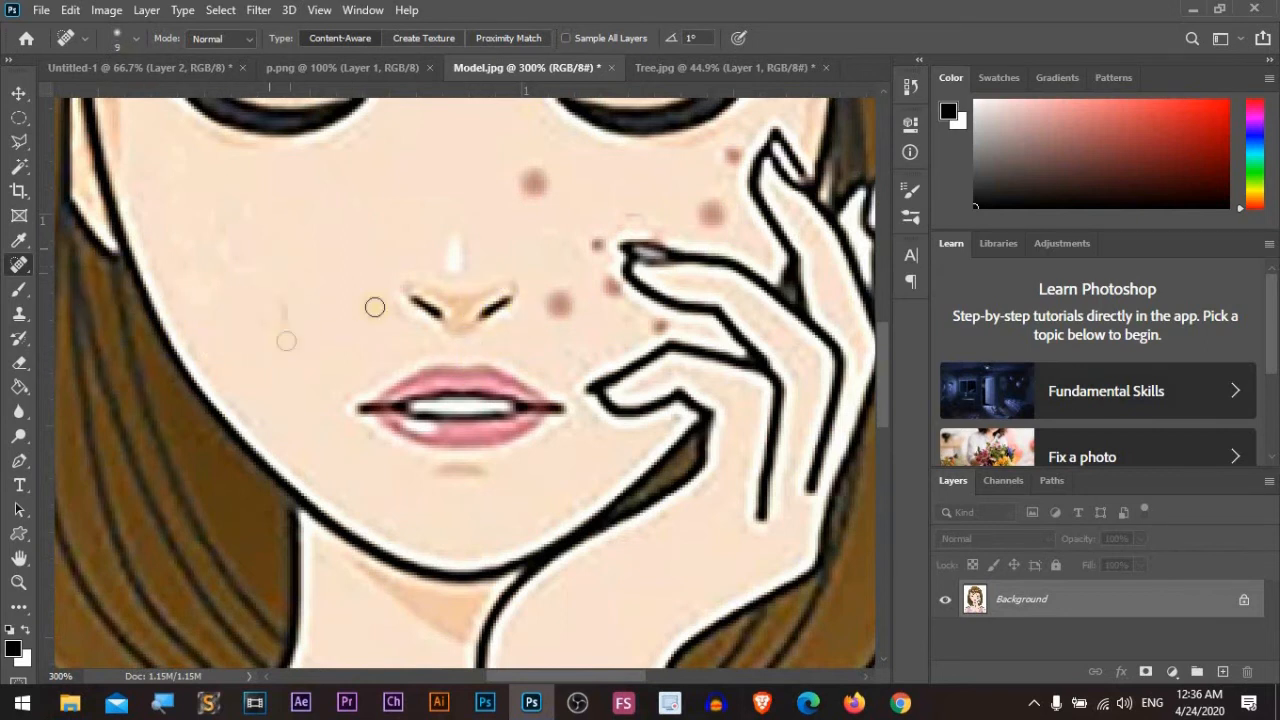
{"action": "left_click", "coordinate": [277, 318]}
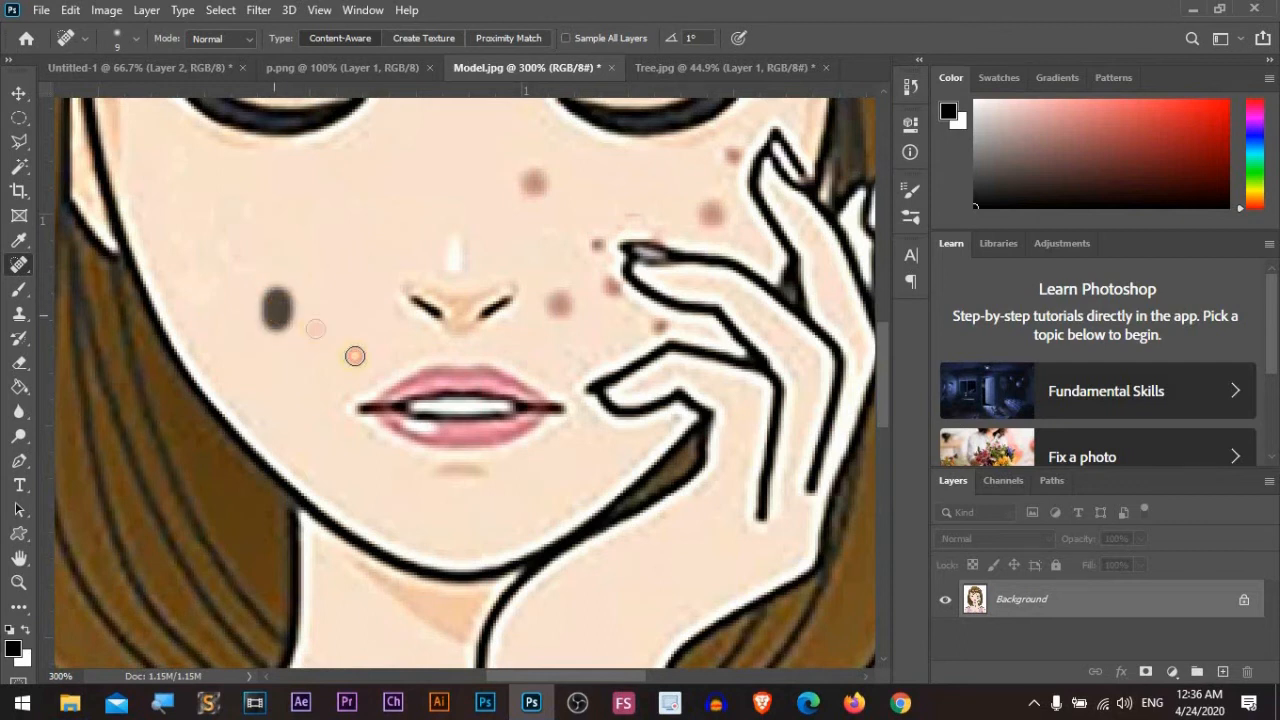
Step: Paint the Spot Healing Brush across the lips and over the blemishes on the cheek next to the hand
{"action": "mouse_move", "coordinate": [455, 385]}
{"action": "left_mouse_down"}
{"action": "mouse_move", "coordinate": [452, 475]}
{"action": "mouse_move", "coordinate": [428, 348]}
{"action": "left_mouse_up"}
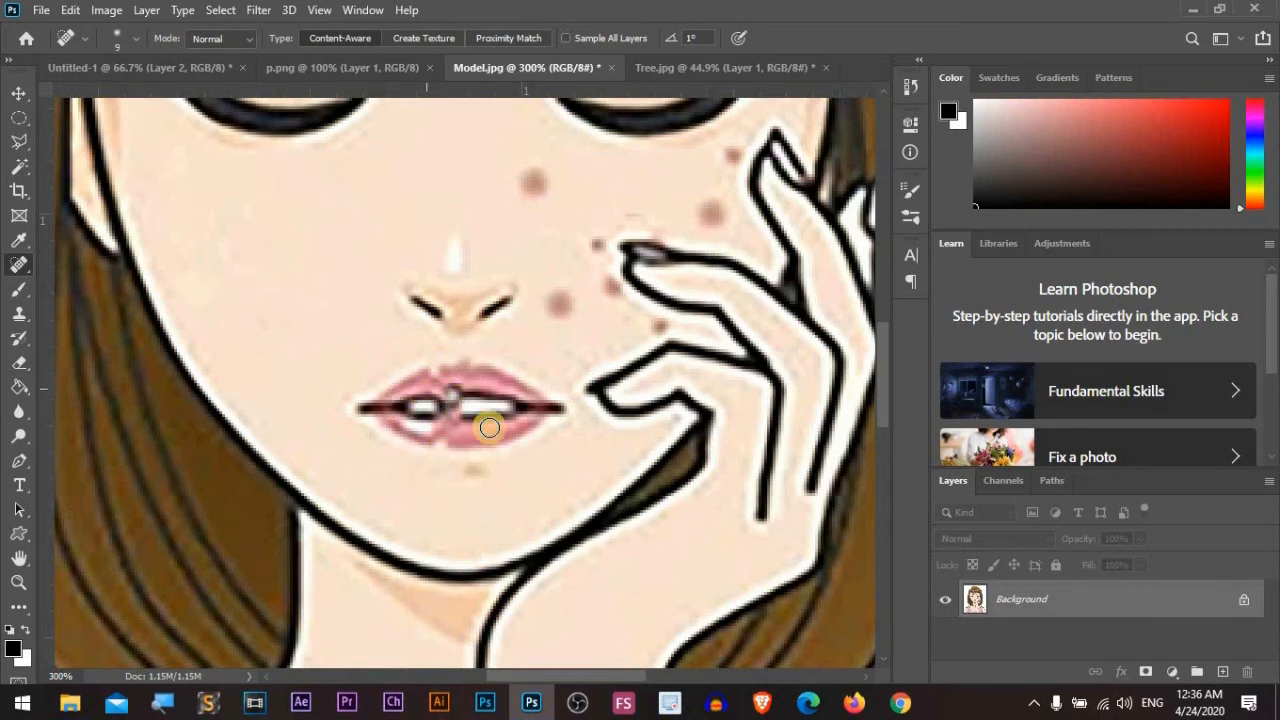
{"action": "mouse_move", "coordinate": [507, 215]}
{"action": "left_mouse_down"}
{"action": "mouse_move", "coordinate": [545, 193]}
{"action": "mouse_move", "coordinate": [524, 166]}
{"action": "left_mouse_up"}
{"action": "left_click_drag", "start_coordinate": [553, 318], "coordinate": [590, 270]}
{"action": "left_click", "coordinate": [597, 244]}
{"action": "left_click_drag", "start_coordinate": [701, 204], "coordinate": [638, 214]}
{"action": "left_click", "coordinate": [731, 155]}
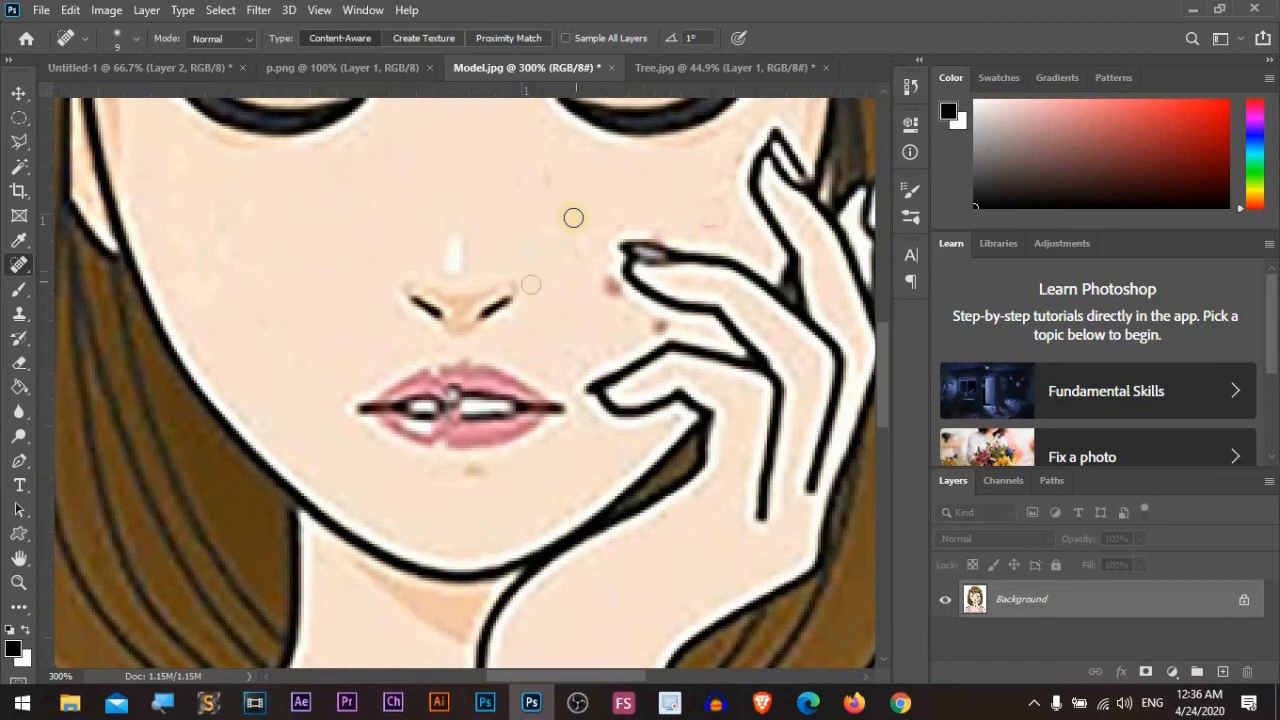
Step: Restore the original lips and mouth with the History Brush
{"action": "right_click", "coordinate": [12, 342]}
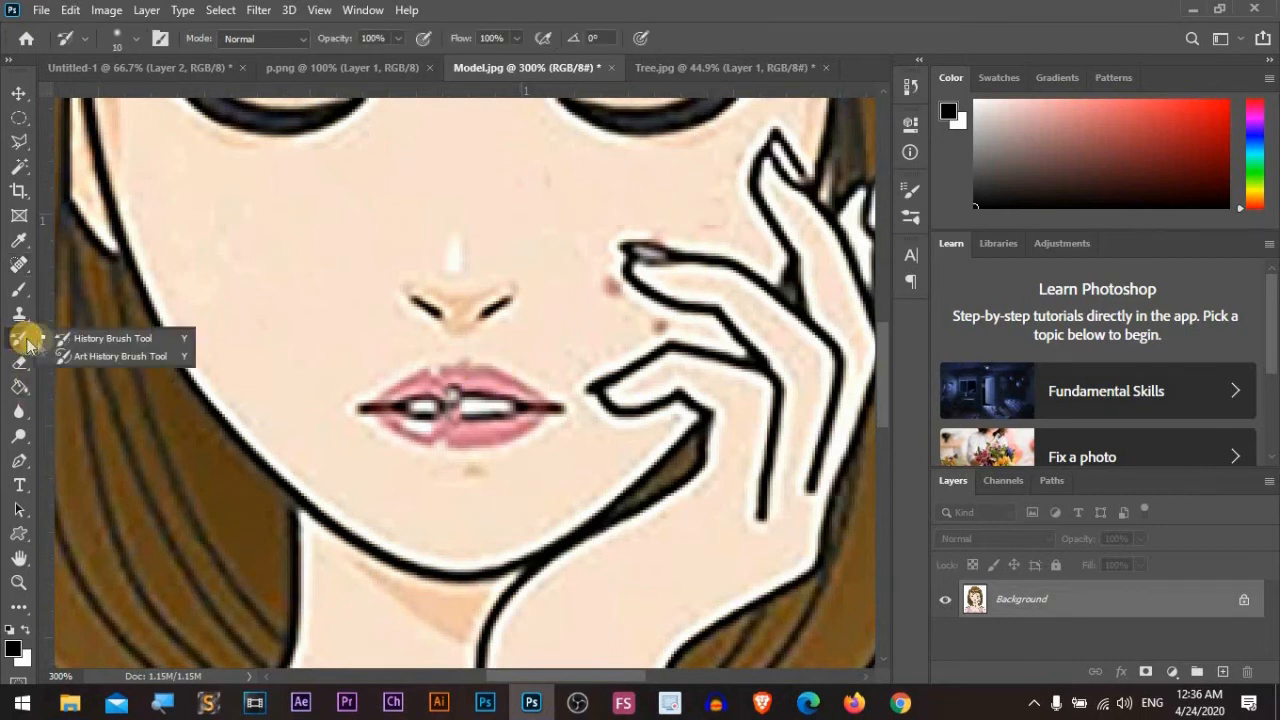
{"action": "left_click", "coordinate": [137, 337]}
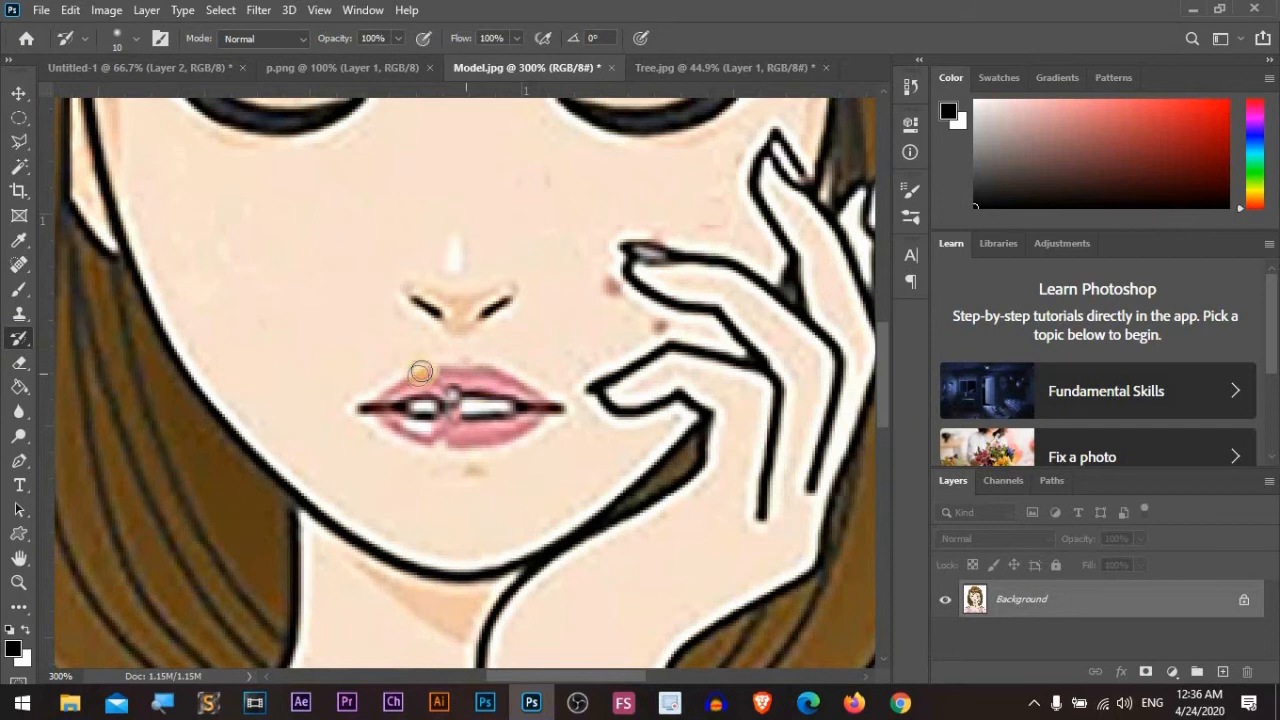
{"action": "mouse_move", "coordinate": [510, 377]}
{"action": "left_mouse_down"}
{"action": "mouse_move", "coordinate": [423, 391]}
{"action": "mouse_move", "coordinate": [409, 406]}
{"action": "mouse_move", "coordinate": [443, 434]}
{"action": "mouse_move", "coordinate": [427, 444]}
{"action": "mouse_move", "coordinate": [391, 409]}
{"action": "mouse_move", "coordinate": [500, 411]}
{"action": "mouse_move", "coordinate": [414, 388]}
{"action": "mouse_move", "coordinate": [486, 401]}
{"action": "left_mouse_up"}
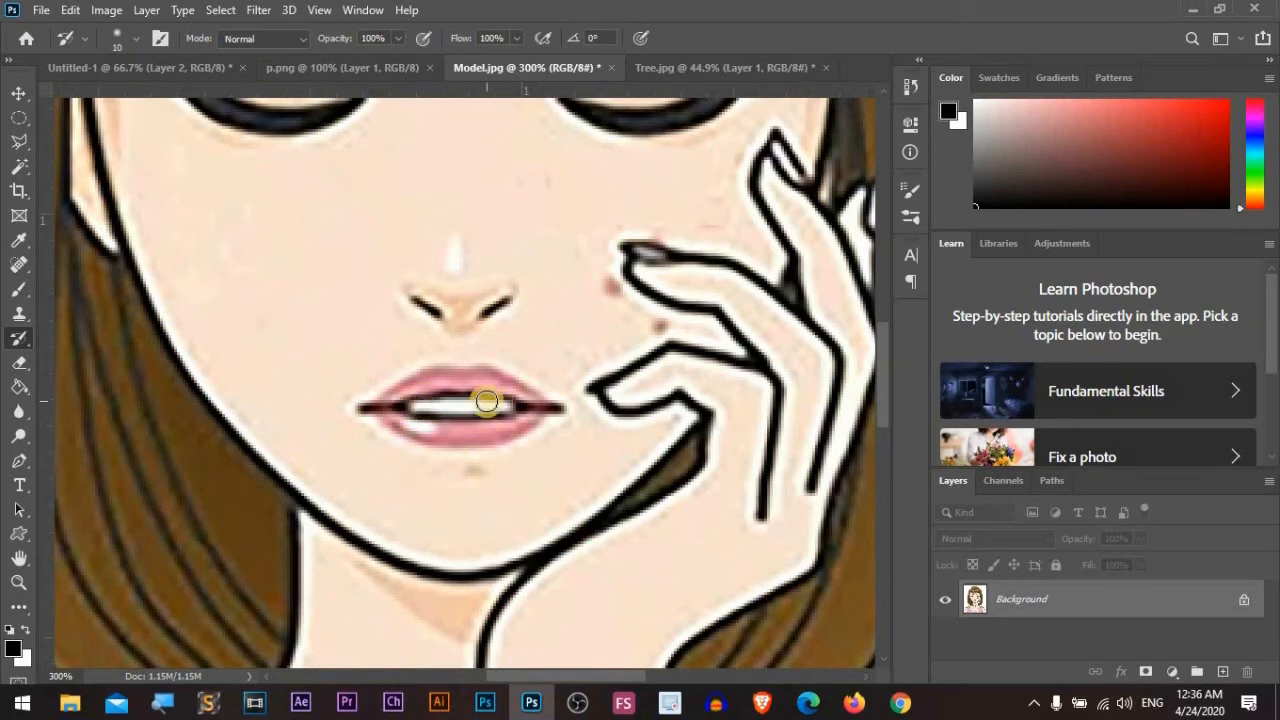
{"action": "mouse_move", "coordinate": [486, 401]}
{"action": "left_mouse_down"}
{"action": "mouse_move", "coordinate": [449, 423]}
{"action": "mouse_move", "coordinate": [473, 388]}
{"action": "mouse_move", "coordinate": [542, 398]}
{"action": "mouse_move", "coordinate": [371, 404]}
{"action": "mouse_move", "coordinate": [479, 417]}
{"action": "left_mouse_up"}
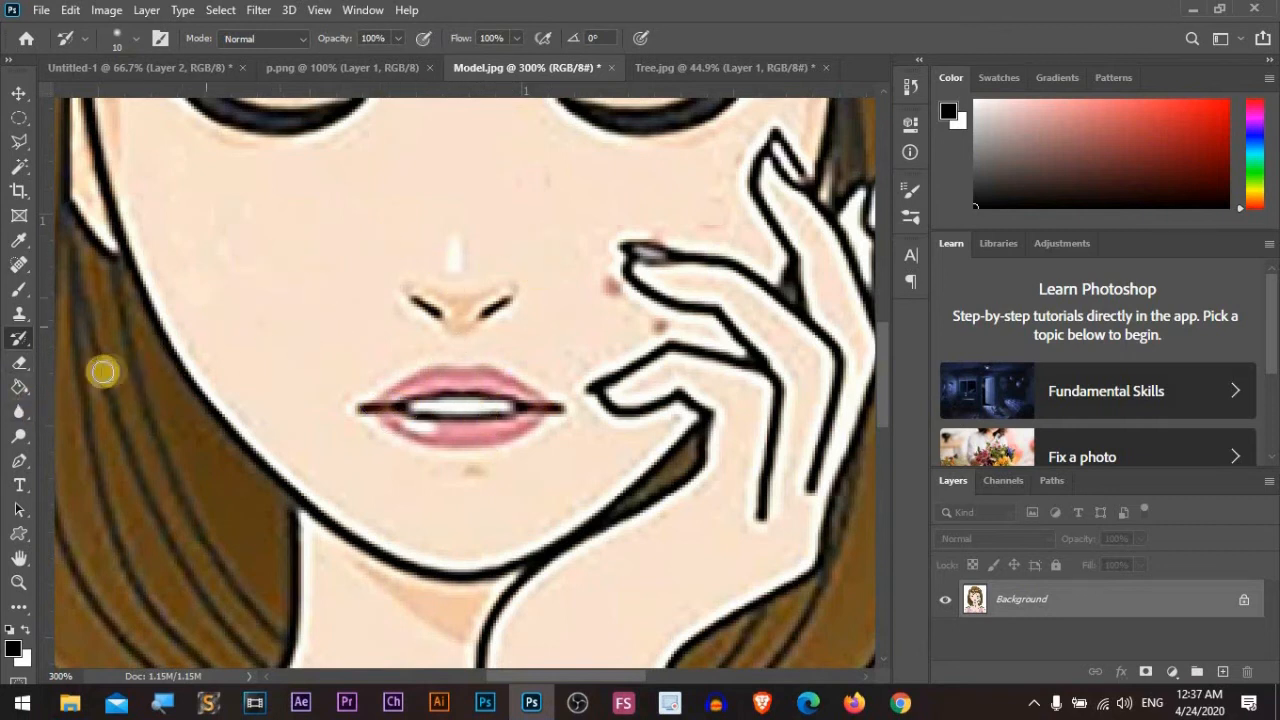
Step: Open the hands_PNG874 image from the Photoshop Course folder as its own document, with the Eraser tool active
{"action": "left_click", "coordinate": [20, 364]}
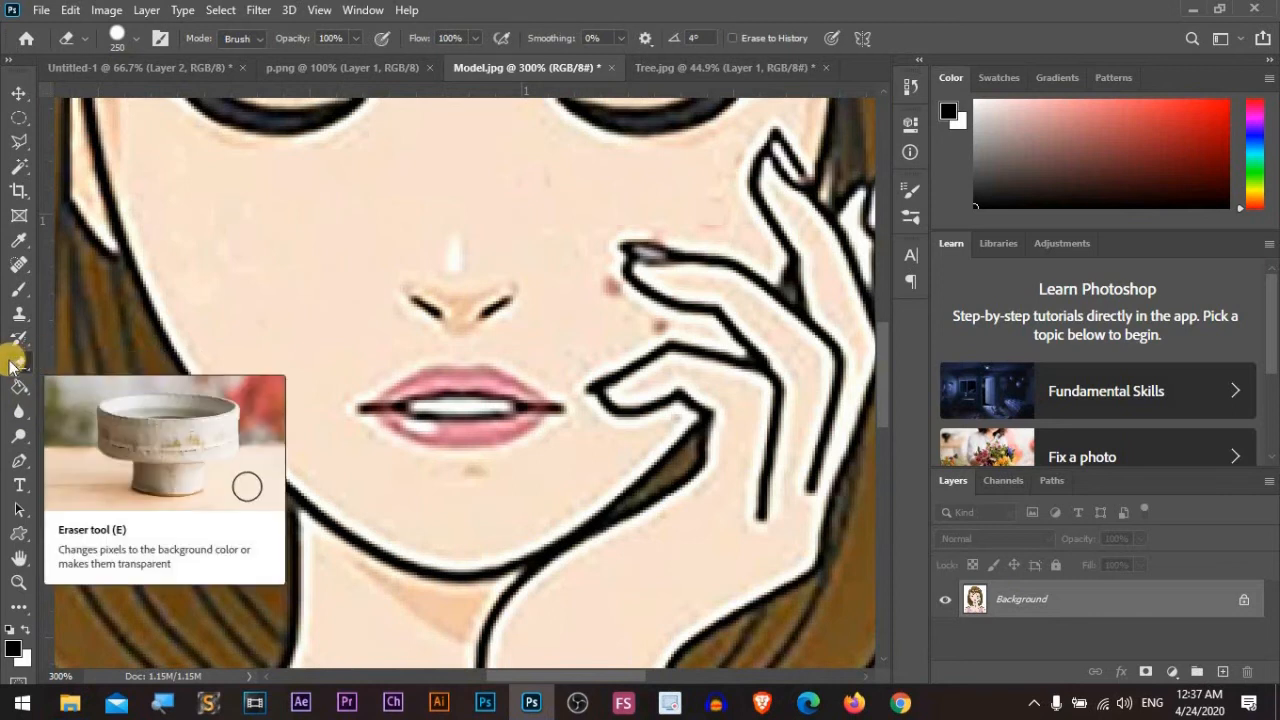
{"action": "left_click", "coordinate": [1199, 10]}
{"action": "left_click_drag", "start_coordinate": [313, 140], "coordinate": [518, 708]}
{"action": "left_click_drag", "start_coordinate": [557, 700], "coordinate": [715, 66]}
Step: Close Tree.jpg and Model.jpg without saving their changes
{"action": "left_click", "coordinate": [557, 70]}
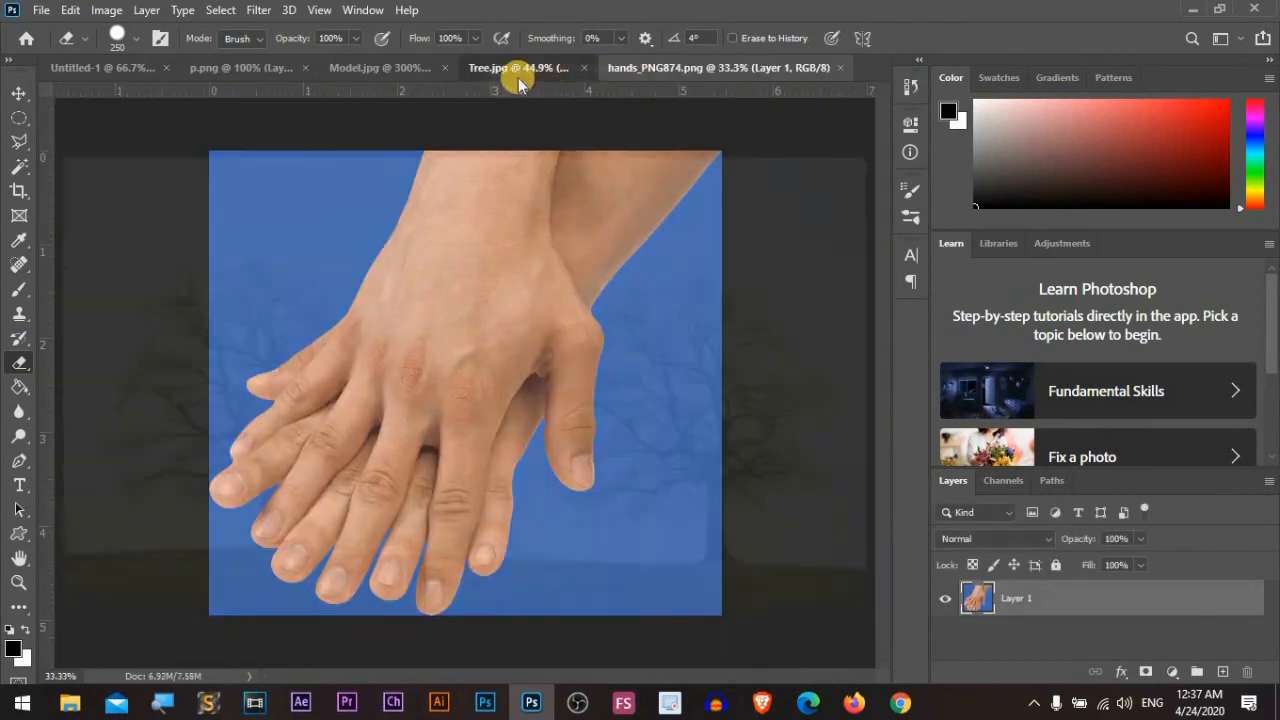
{"action": "left_click", "coordinate": [679, 67]}
{"action": "left_click", "coordinate": [651, 274]}
{"action": "left_click", "coordinate": [420, 67]}
{"action": "left_click", "coordinate": [505, 67]}
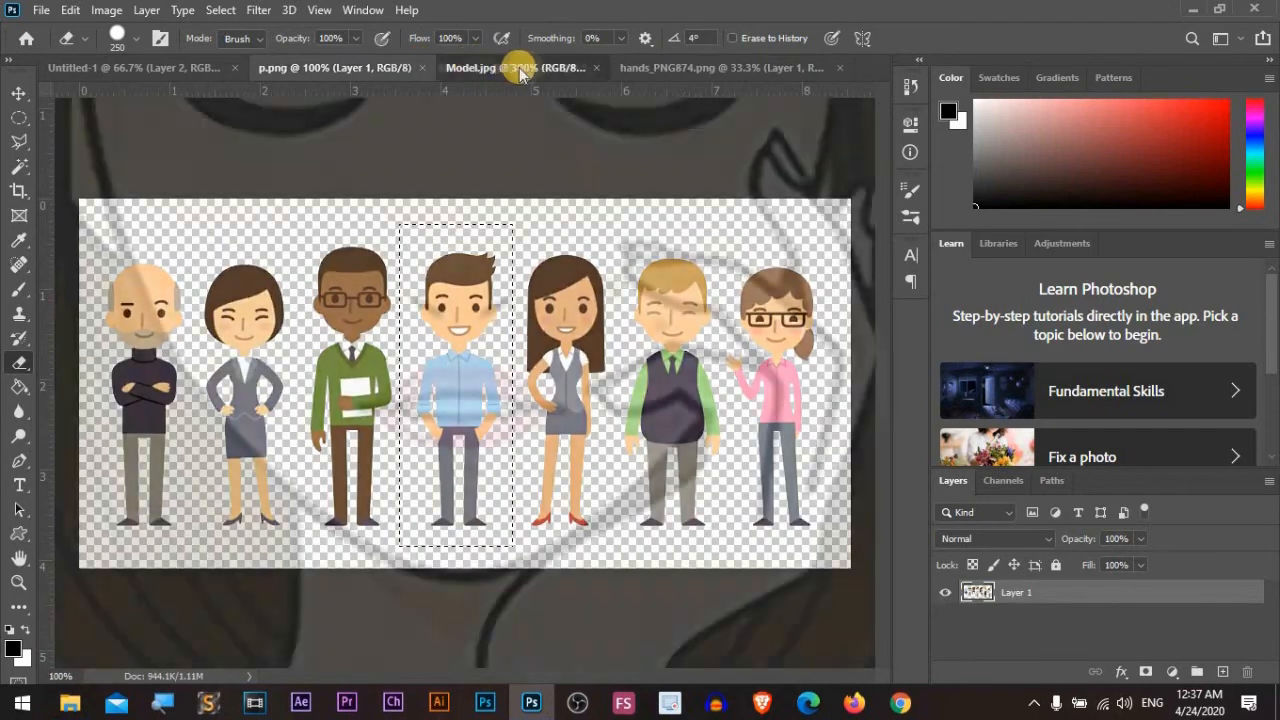
{"action": "key", "text": "ctrl+w"}
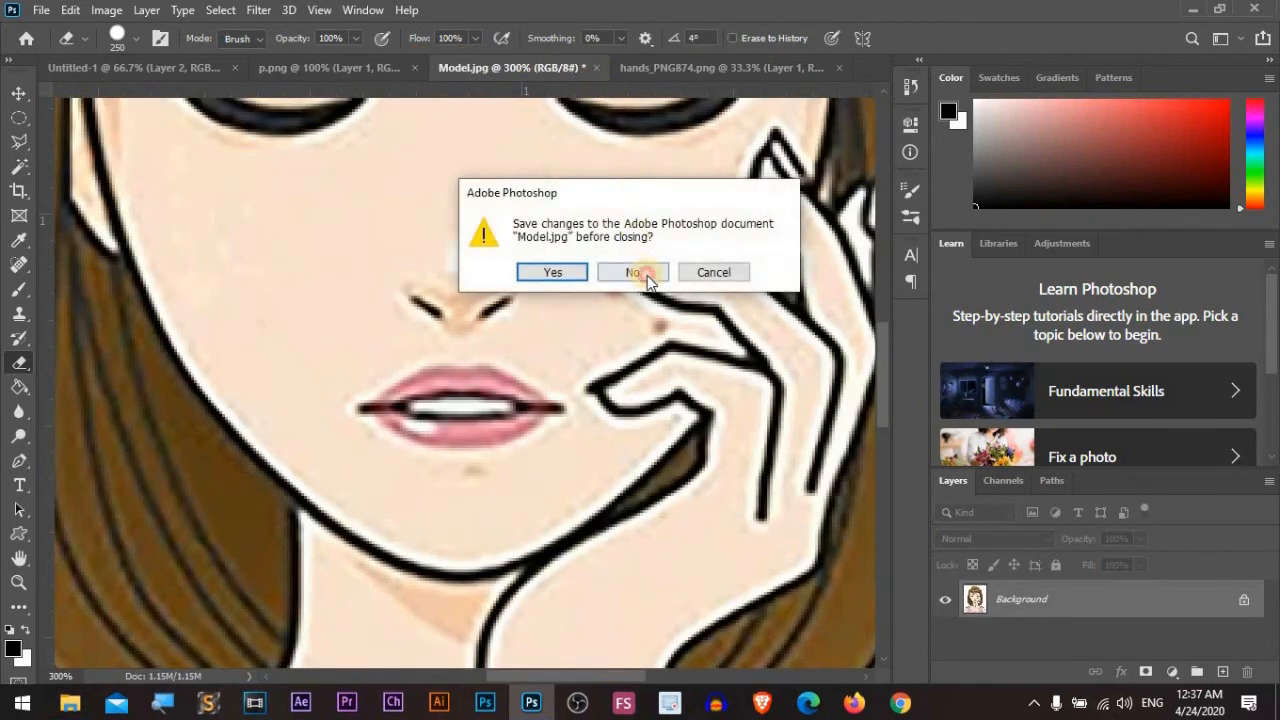
{"action": "left_click", "coordinate": [646, 276]}
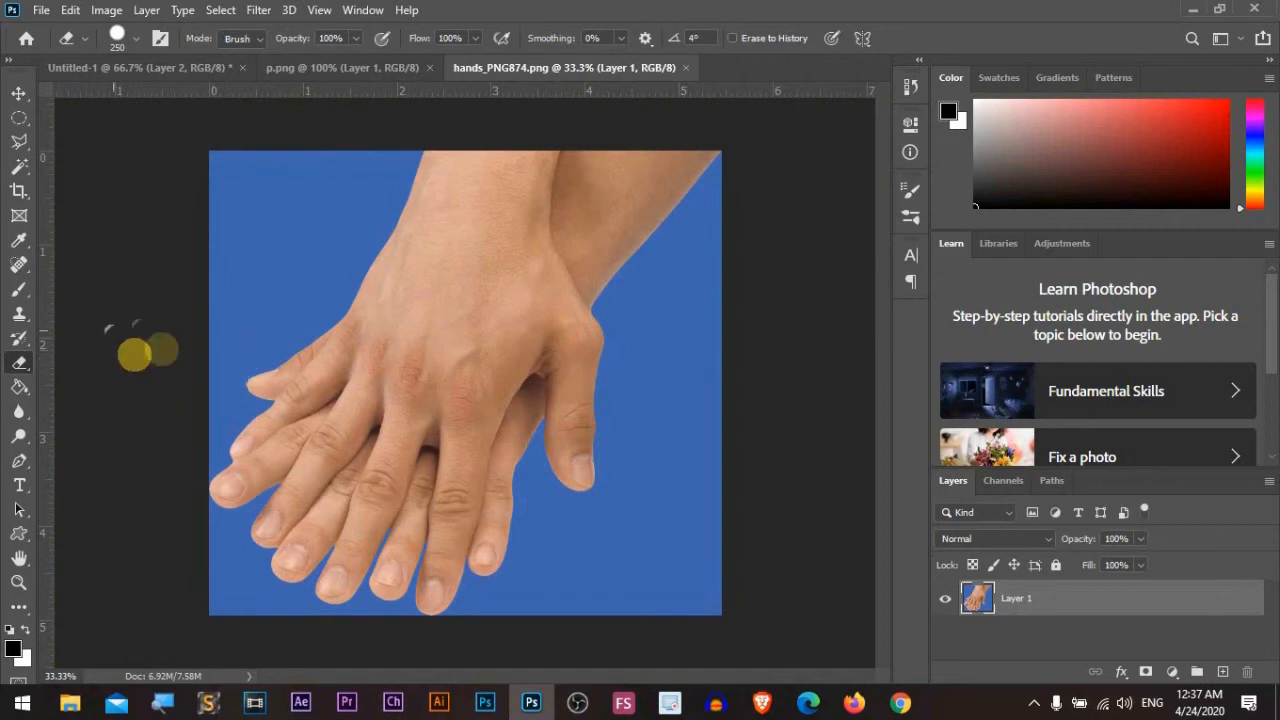
Step: Try the Eraser at size 250 on the blue background and the fingers, and undo the strokes
{"action": "mouse_move", "coordinate": [205, 325]}
{"action": "left_mouse_down"}
{"action": "mouse_move", "coordinate": [285, 200]}
{"action": "mouse_move", "coordinate": [197, 217]}
{"action": "left_mouse_up"}
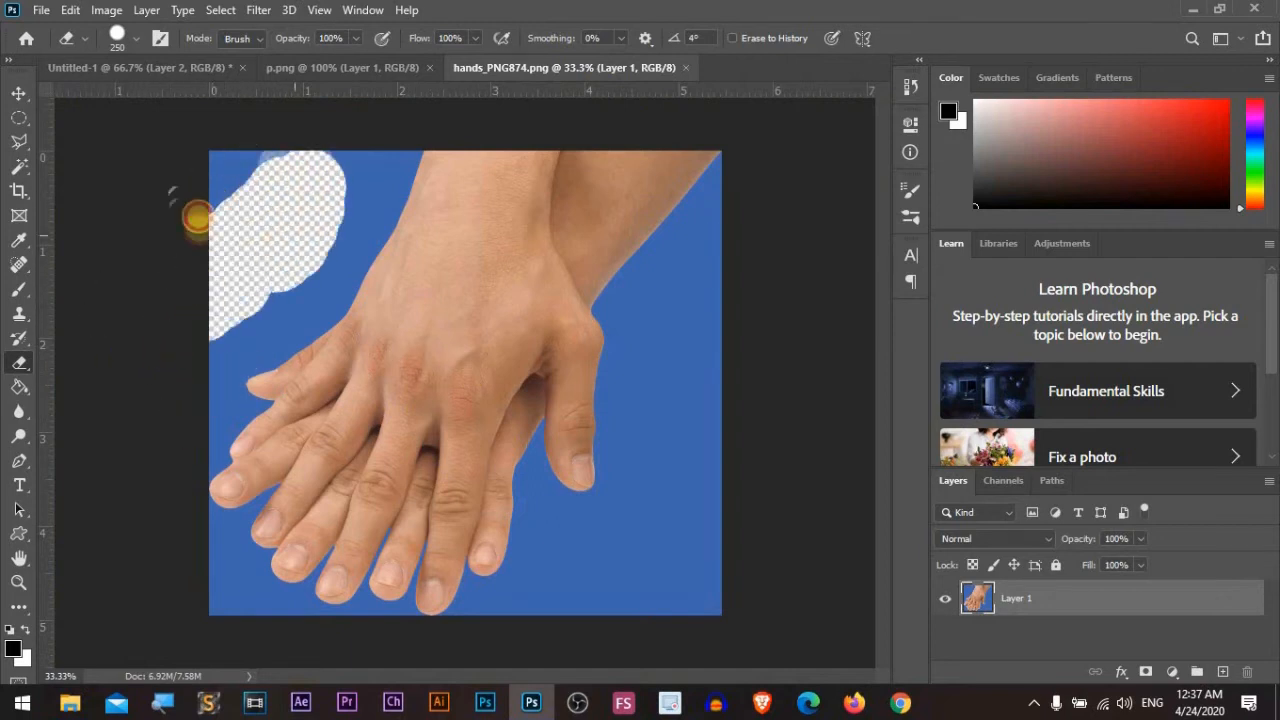
{"action": "mouse_move", "coordinate": [531, 491]}
{"action": "left_mouse_down"}
{"action": "mouse_move", "coordinate": [600, 420]}
{"action": "mouse_move", "coordinate": [477, 548]}
{"action": "mouse_move", "coordinate": [440, 500]}
{"action": "mouse_move", "coordinate": [447, 527]}
{"action": "left_mouse_up"}
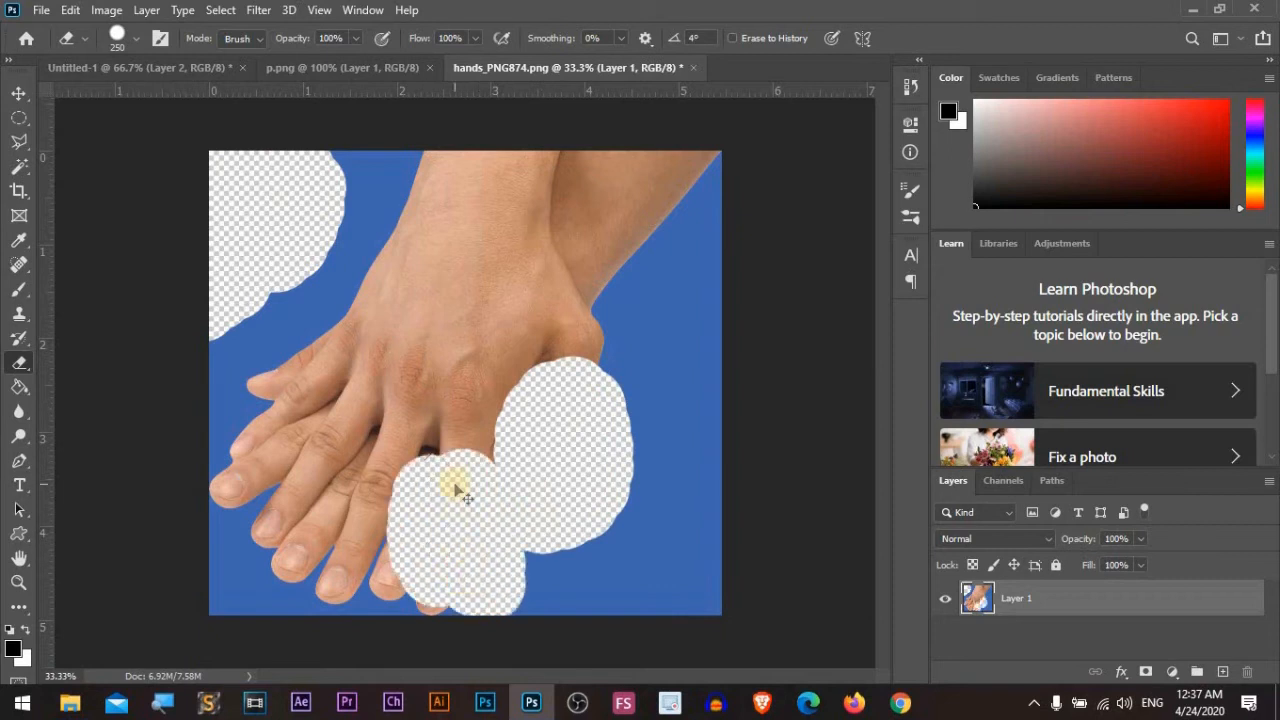
{"action": "key", "text": "ctrl+z"}
{"action": "key", "text": "ctrl+z"}
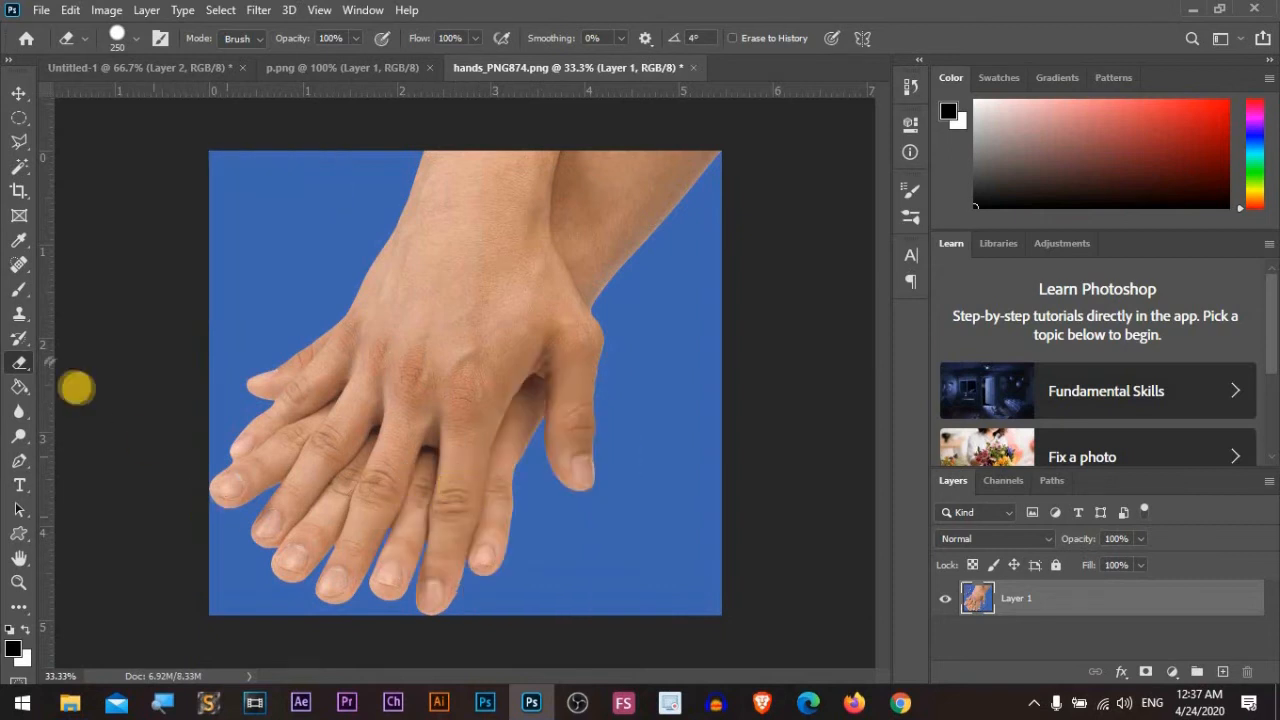
Step: Erase all the blue background areas around the hands with the Magic Eraser
{"action": "right_click", "coordinate": [20, 362]}
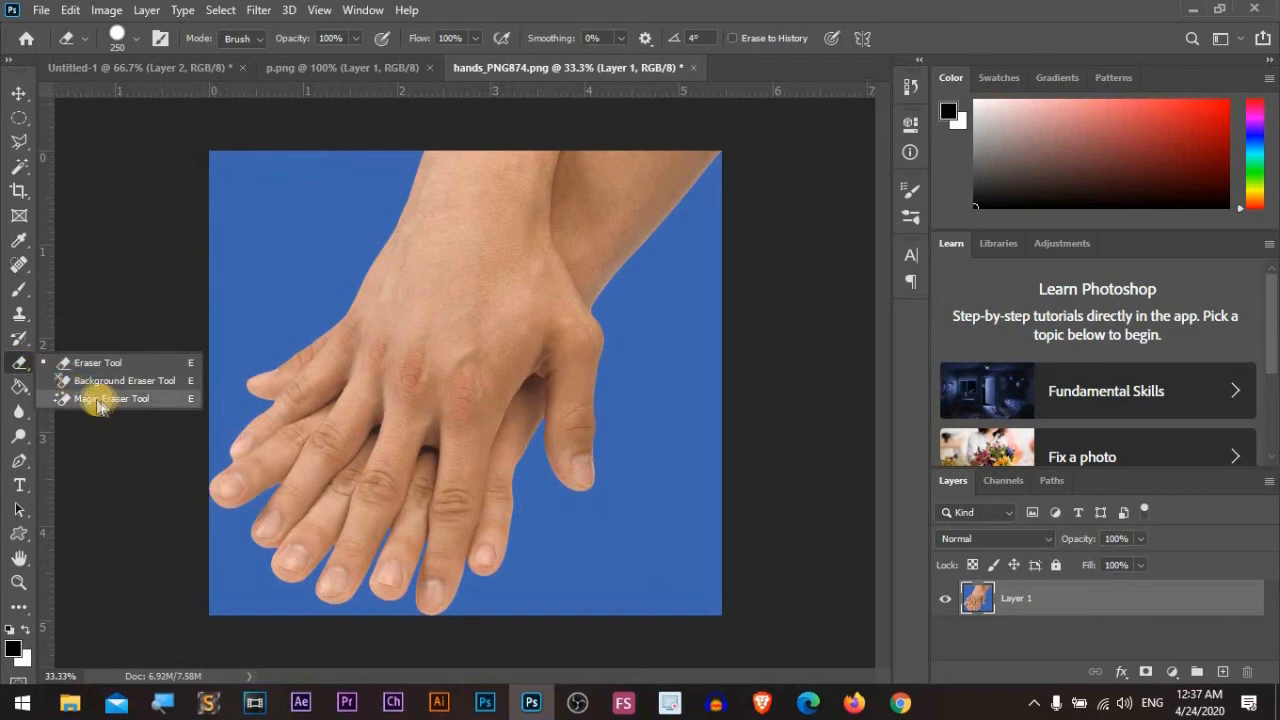
{"action": "left_click", "coordinate": [141, 400]}
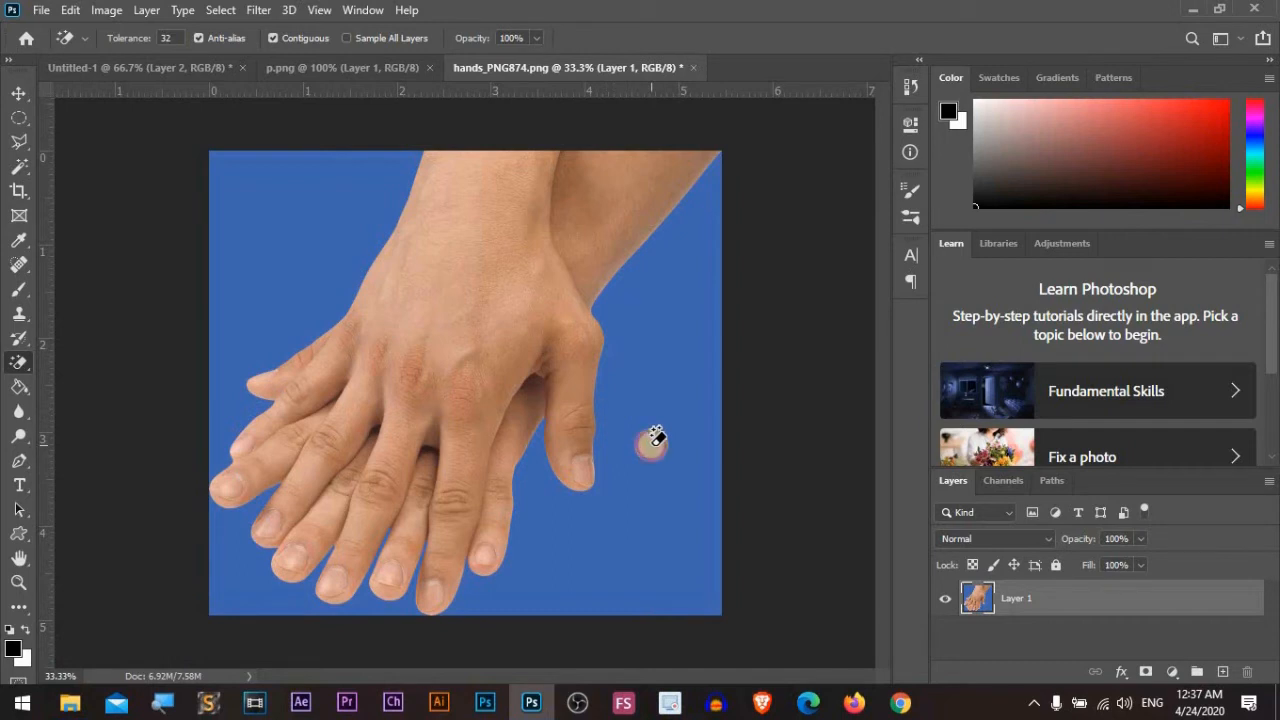
{"action": "left_click", "coordinate": [651, 443]}
{"action": "left_click", "coordinate": [294, 257]}
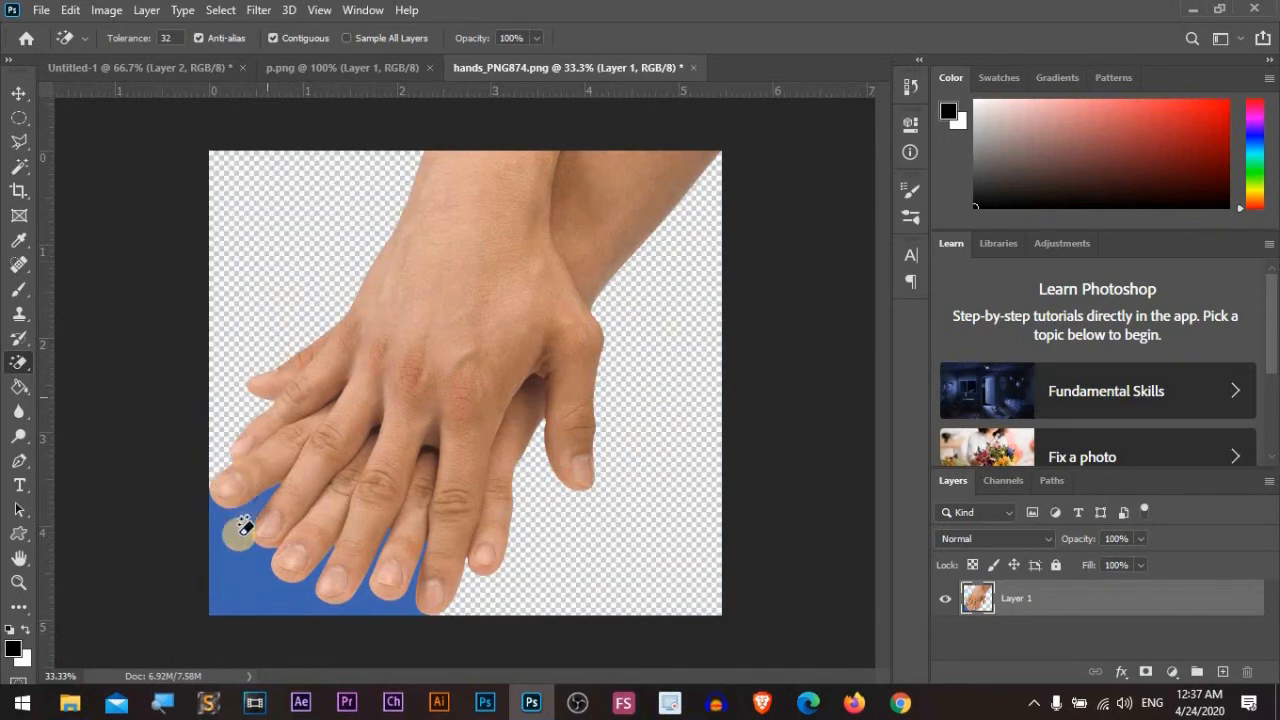
{"action": "left_click", "coordinate": [230, 565]}
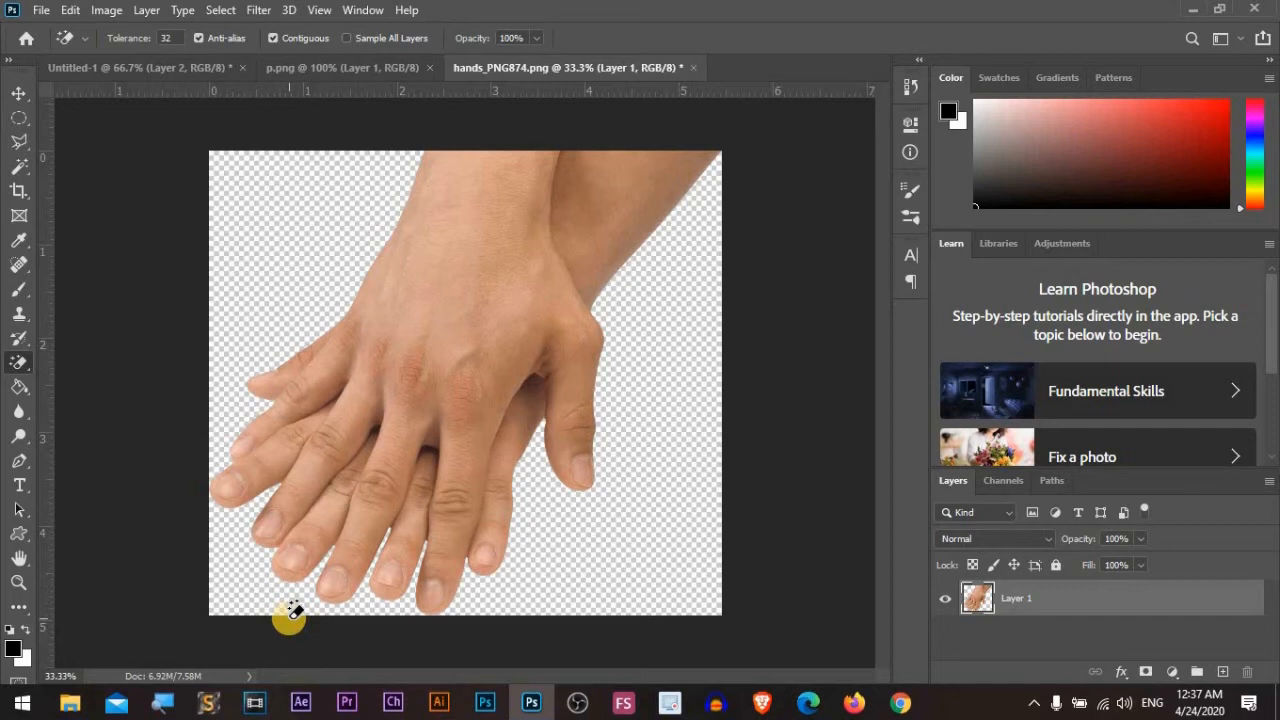
Step: Undo the background erasures and erase the skin of the upper hand with the Magic Eraser
{"action": "key", "text": "ctrl+z"}
{"action": "key", "text": "ctrl+z"}
{"action": "key", "text": "ctrl+z"}
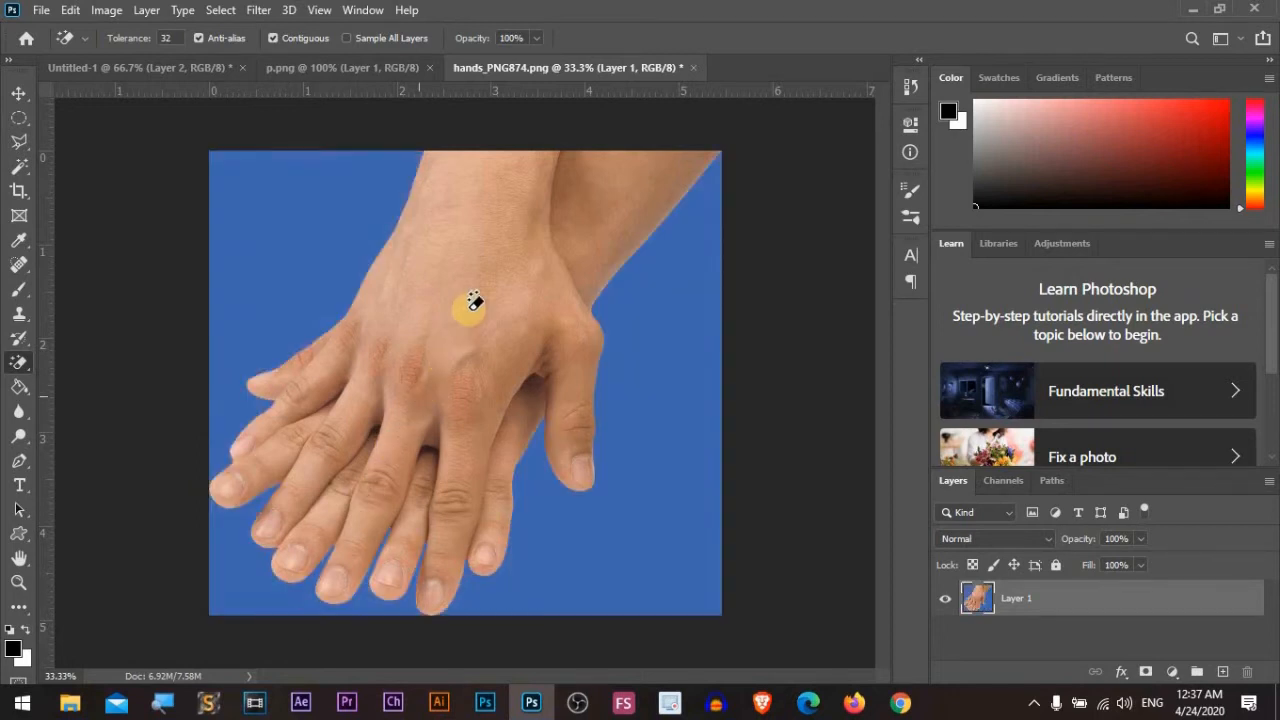
{"action": "left_click", "coordinate": [478, 276]}
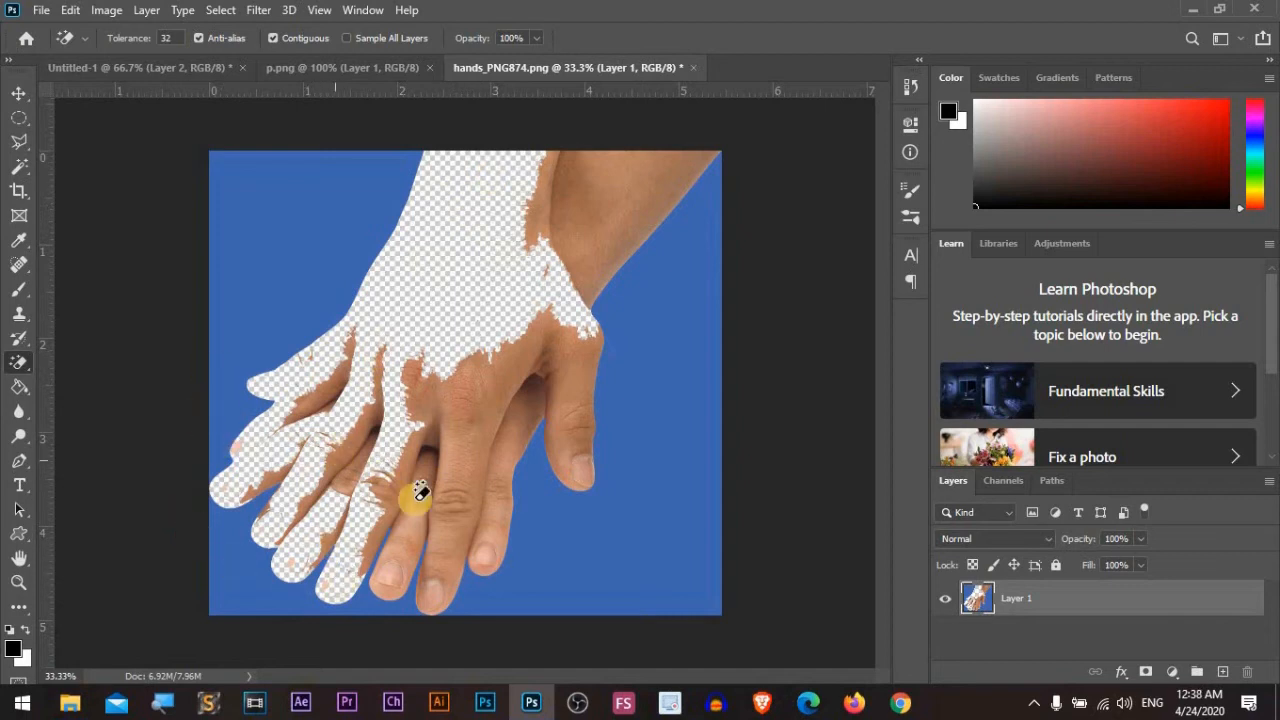
Step: Erase the skin of the lower arm and the remaining fingers with the Magic Eraser
{"action": "left_click", "coordinate": [620, 192]}
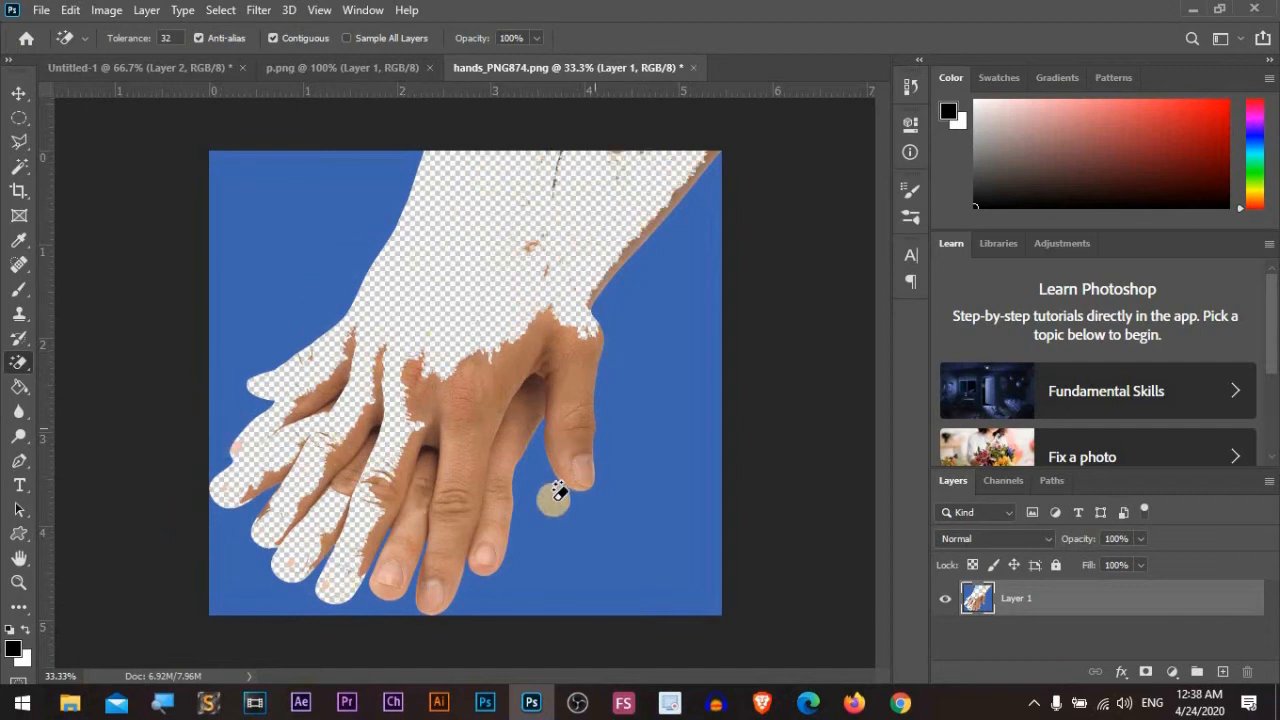
{"action": "left_click", "coordinate": [490, 545]}
{"action": "left_click", "coordinate": [471, 563]}
{"action": "left_click", "coordinate": [405, 530]}
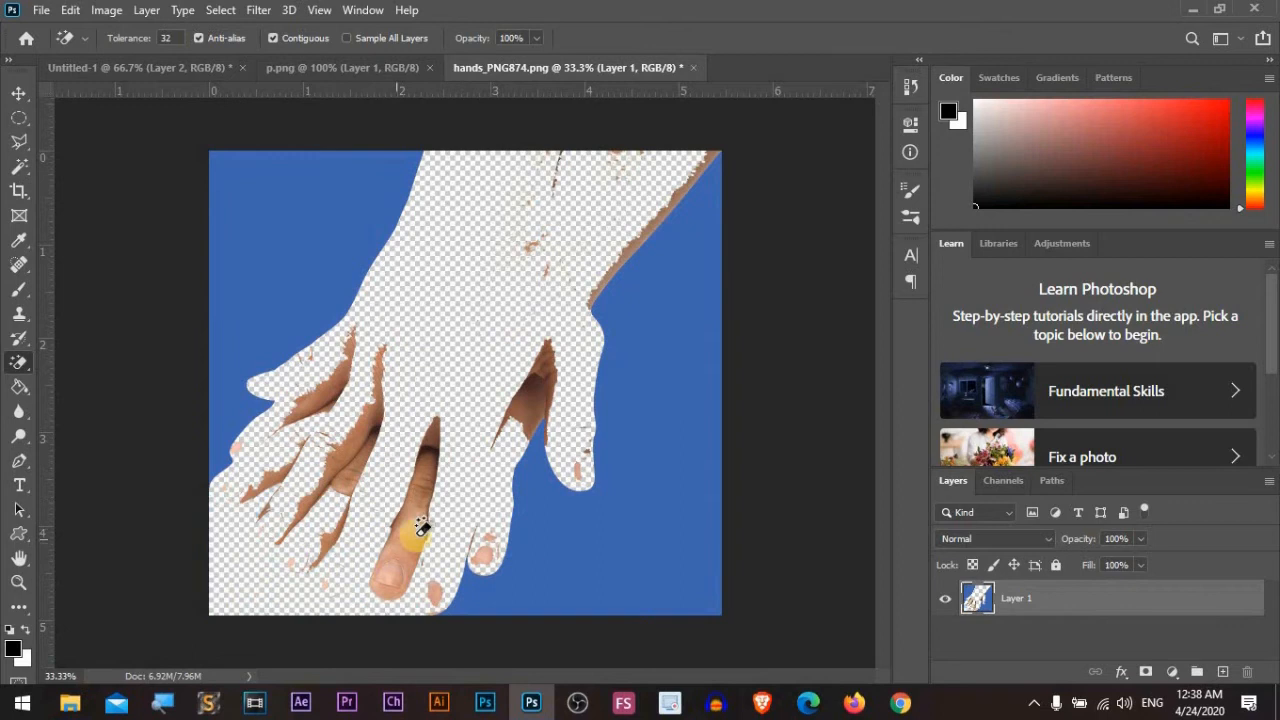
Step: Undo all the Magic Eraser erasures on both hands
{"action": "key", "text": "ctrl+z"}
{"action": "key", "text": "ctrl+z"}
{"action": "key", "text": "ctrl+z"}
{"action": "key", "text": "ctrl+z"}
{"action": "key", "text": "ctrl+z"}
{"action": "key", "text": "ctrl+z"}
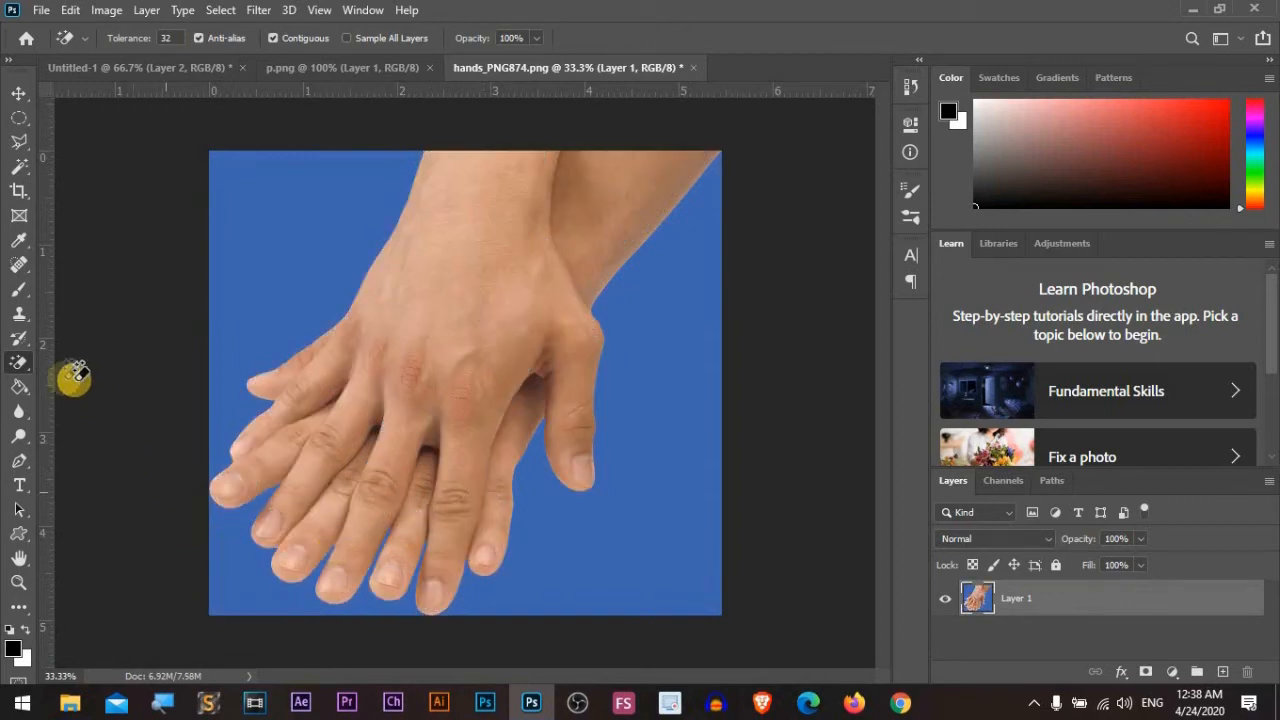
Step: Switch to the Background Eraser, try it on the skin at the wrist's edge, and undo the stroke
{"action": "right_click", "coordinate": [17, 363]}
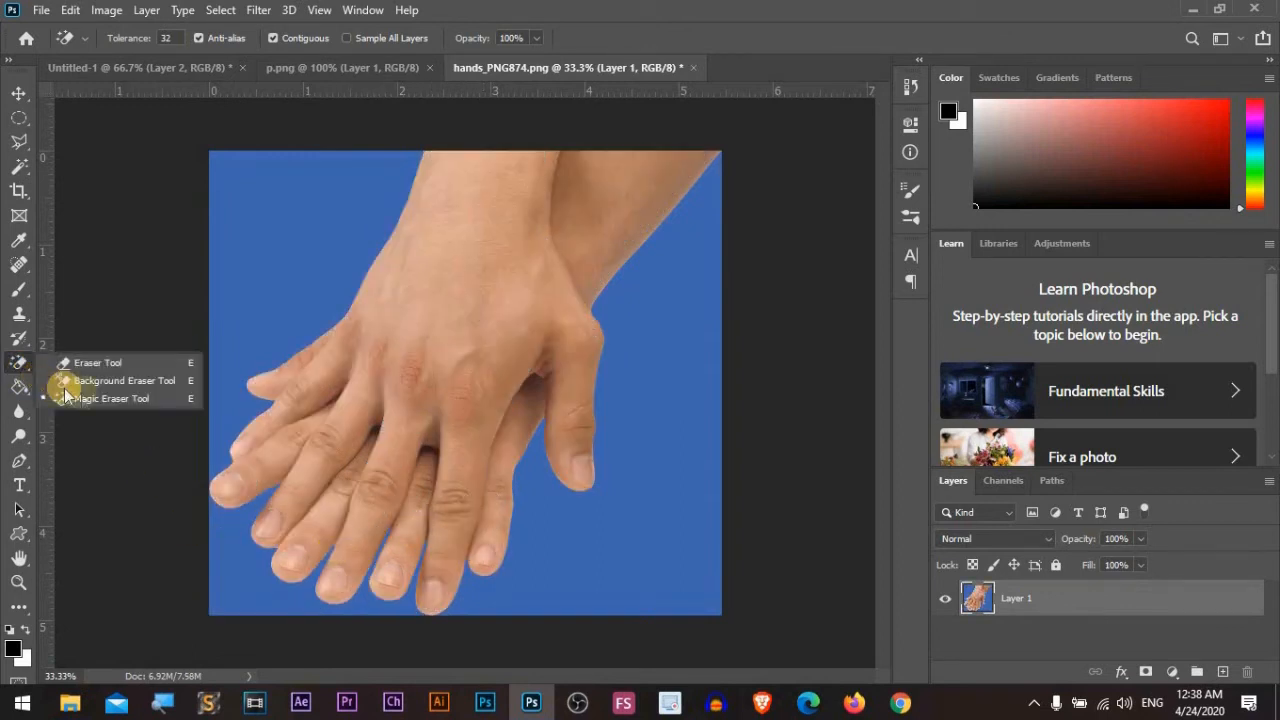
{"action": "left_click", "coordinate": [160, 381]}
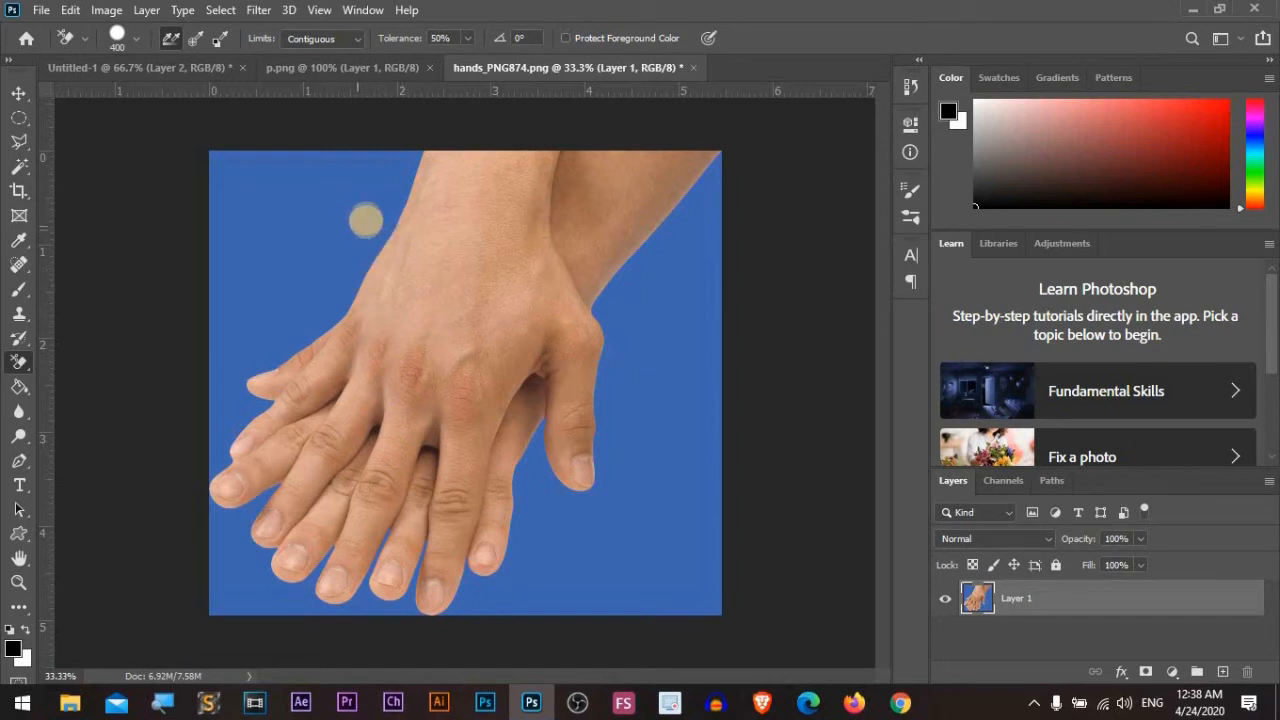
{"action": "left_click_drag", "start_coordinate": [401, 231], "coordinate": [404, 188]}
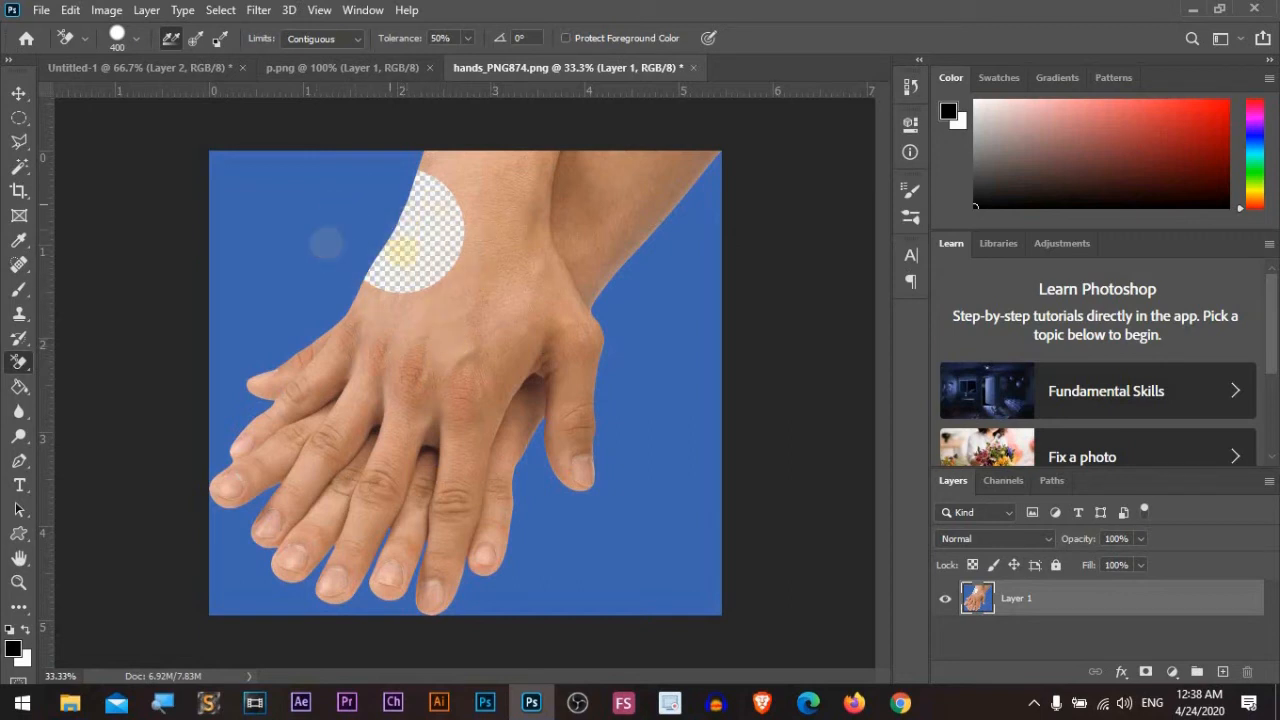
{"action": "key", "text": "ctrl+z"}
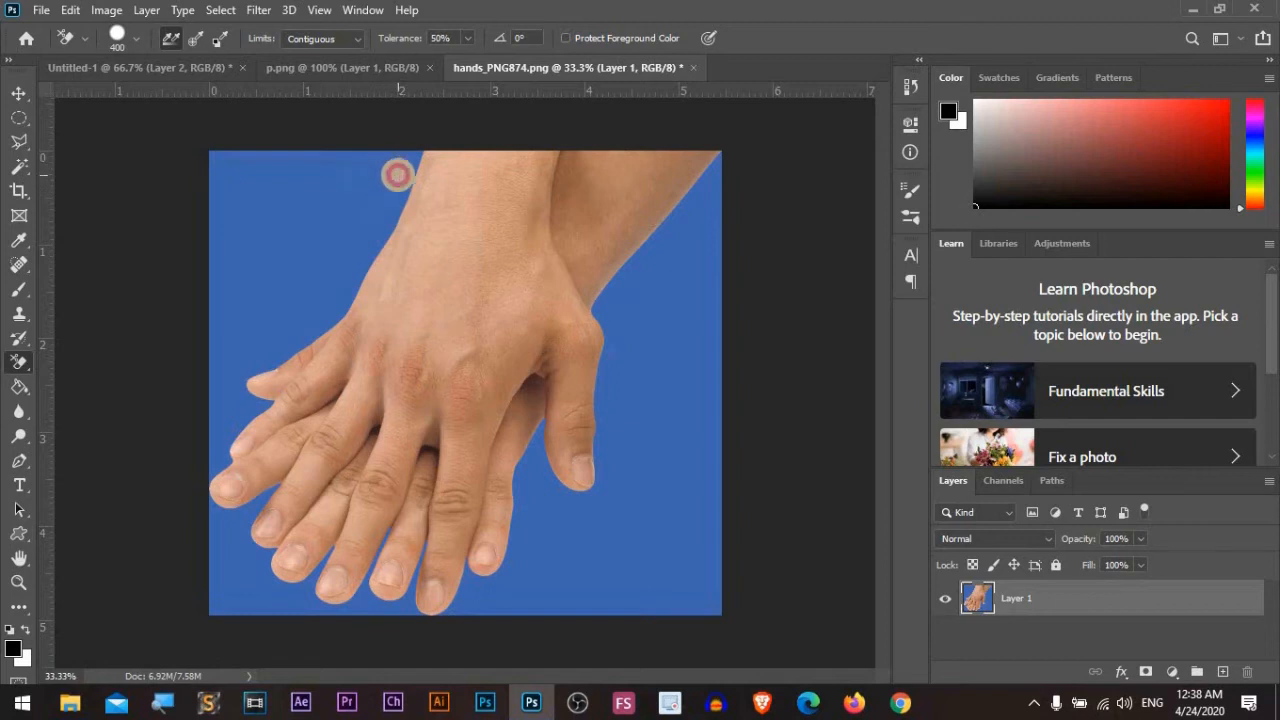
Step: Erase the blue background along the outline of the hands and arms with the Background Eraser at size 400
{"action": "left_click", "coordinate": [397, 175]}
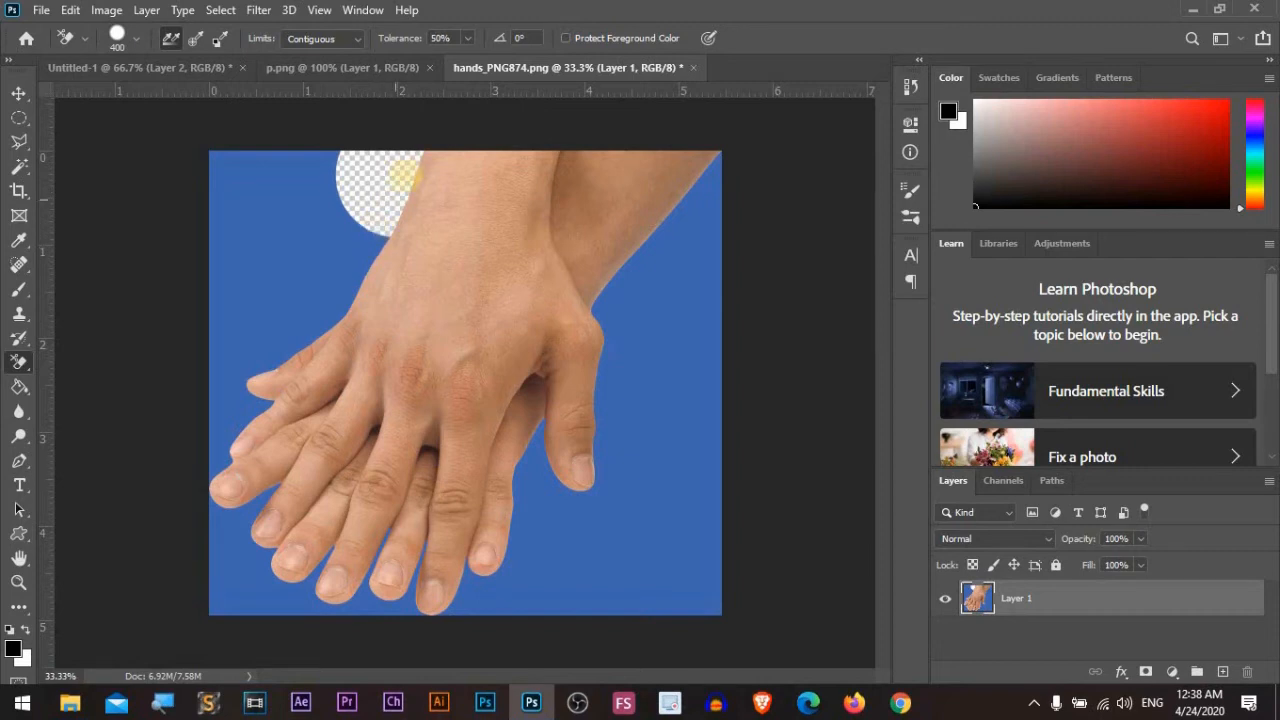
{"action": "left_click", "coordinate": [346, 268]}
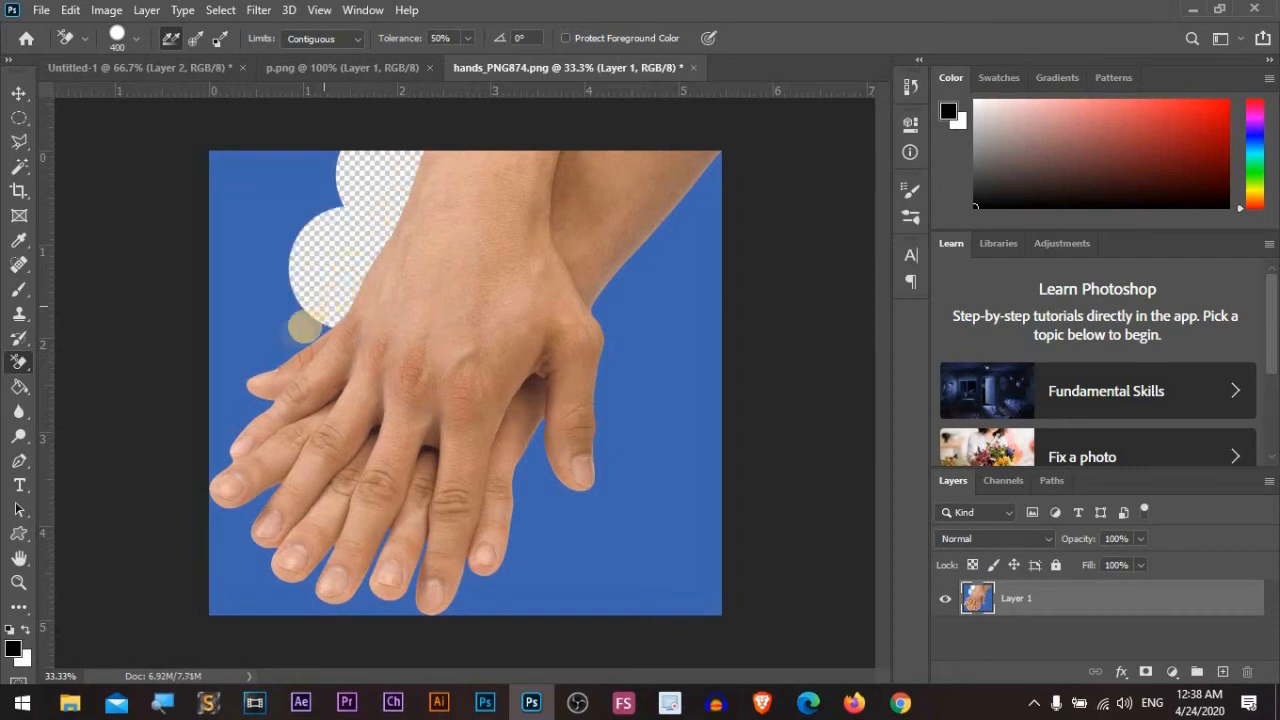
{"action": "left_click", "coordinate": [272, 330]}
{"action": "mouse_move", "coordinate": [227, 405]}
{"action": "left_mouse_down"}
{"action": "mouse_move", "coordinate": [211, 478]}
{"action": "mouse_move", "coordinate": [242, 510]}
{"action": "mouse_move", "coordinate": [259, 575]}
{"action": "mouse_move", "coordinate": [313, 585]}
{"action": "left_mouse_up"}
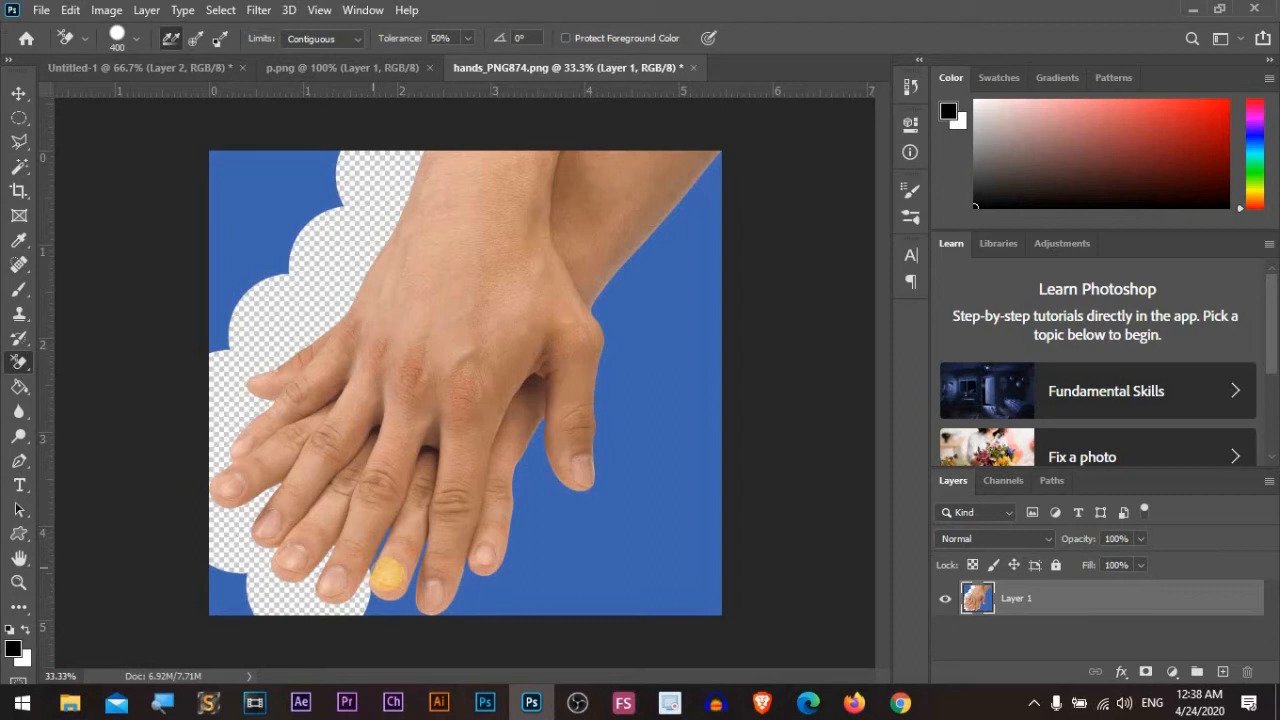
{"action": "left_click_drag", "start_coordinate": [418, 566], "coordinate": [420, 562]}
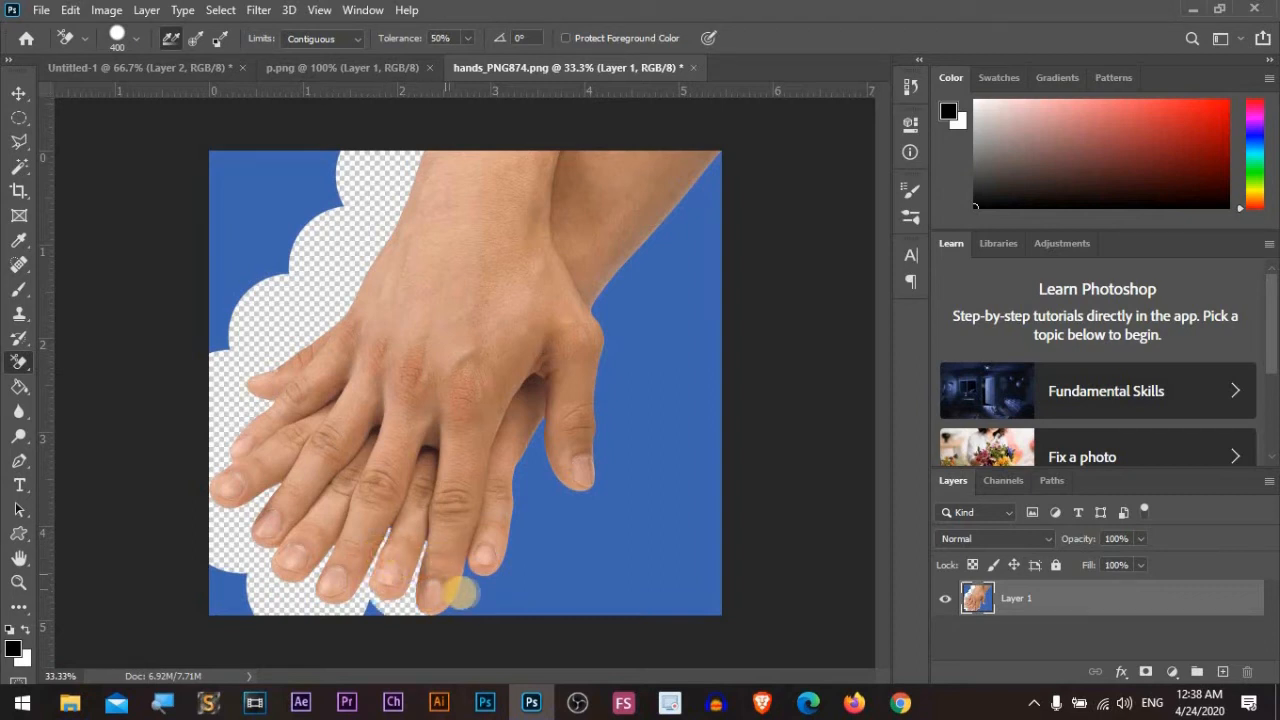
{"action": "mouse_move", "coordinate": [466, 594]}
{"action": "left_mouse_down"}
{"action": "mouse_move", "coordinate": [531, 549]}
{"action": "mouse_move", "coordinate": [536, 459]}
{"action": "mouse_move", "coordinate": [586, 420]}
{"action": "left_mouse_up"}
{"action": "left_click_drag", "start_coordinate": [626, 311], "coordinate": [710, 172]}
{"action": "left_click", "coordinate": [610, 405]}
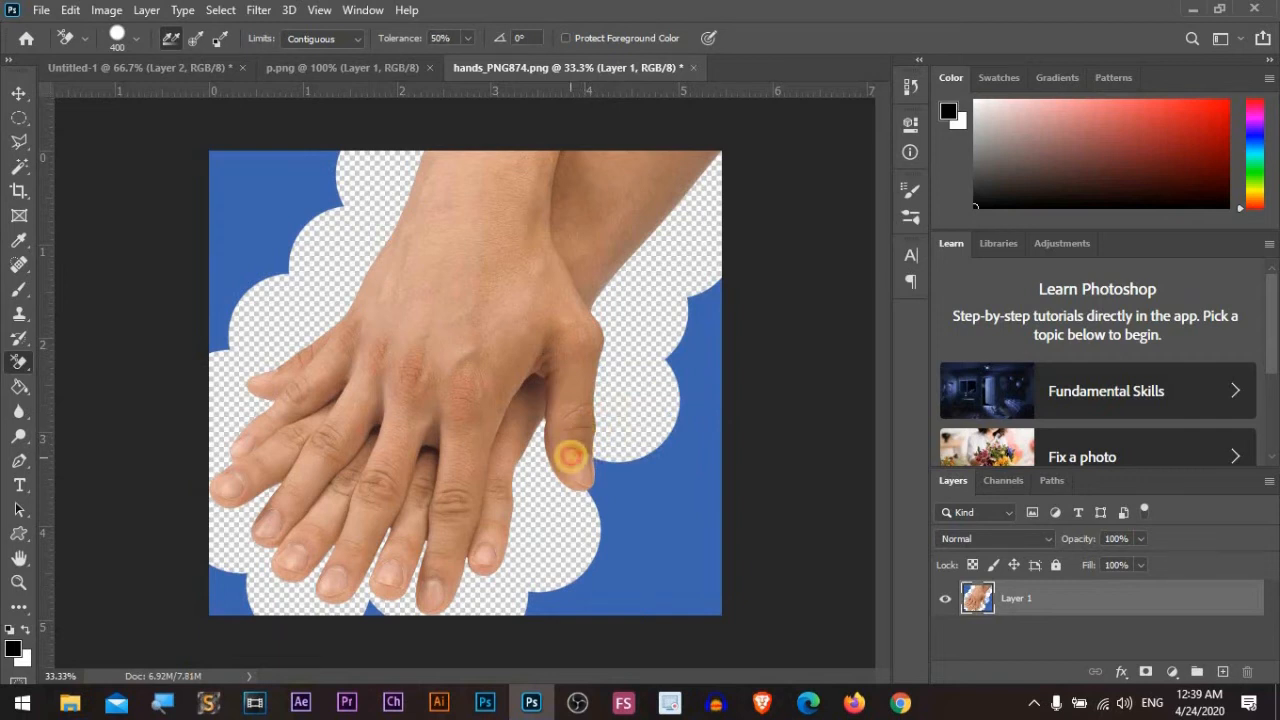
Step: Erase over the thumb with the Background Eraser, and paint it back with the History Brush at size 300
{"action": "left_click", "coordinate": [566, 450]}
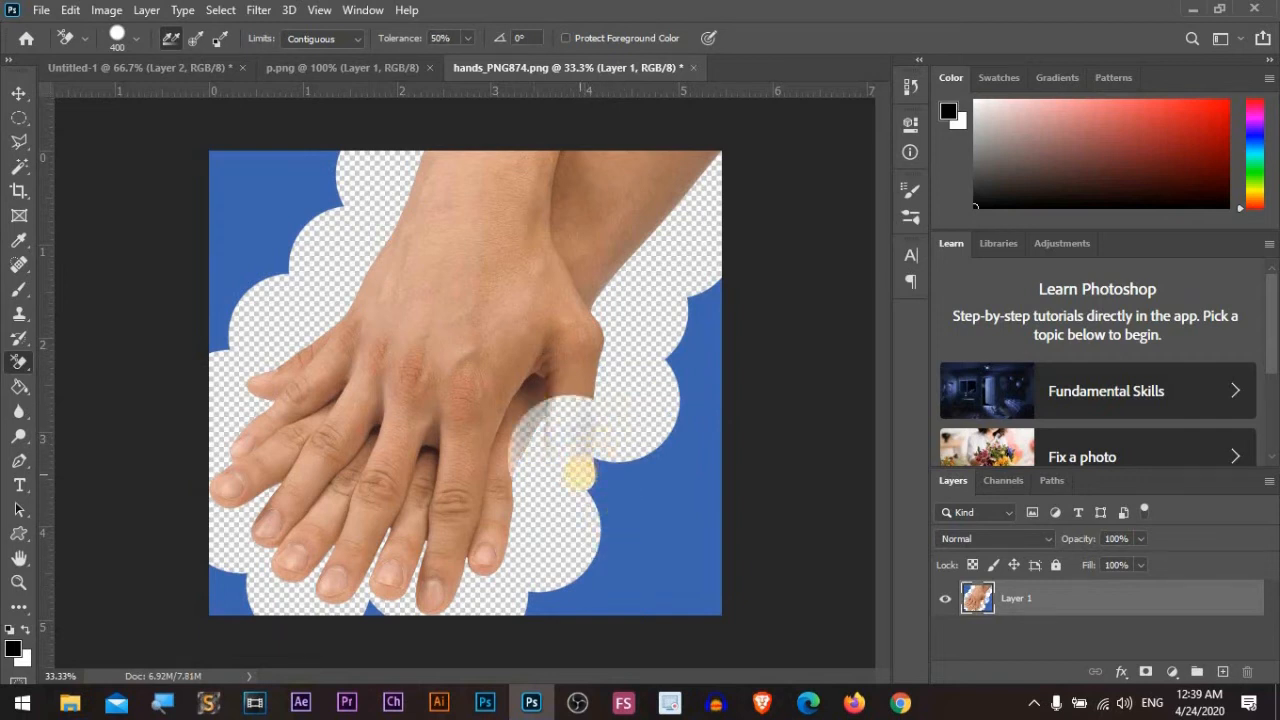
{"action": "left_click", "coordinate": [19, 338]}
{"action": "left_click", "coordinate": [90, 331]}
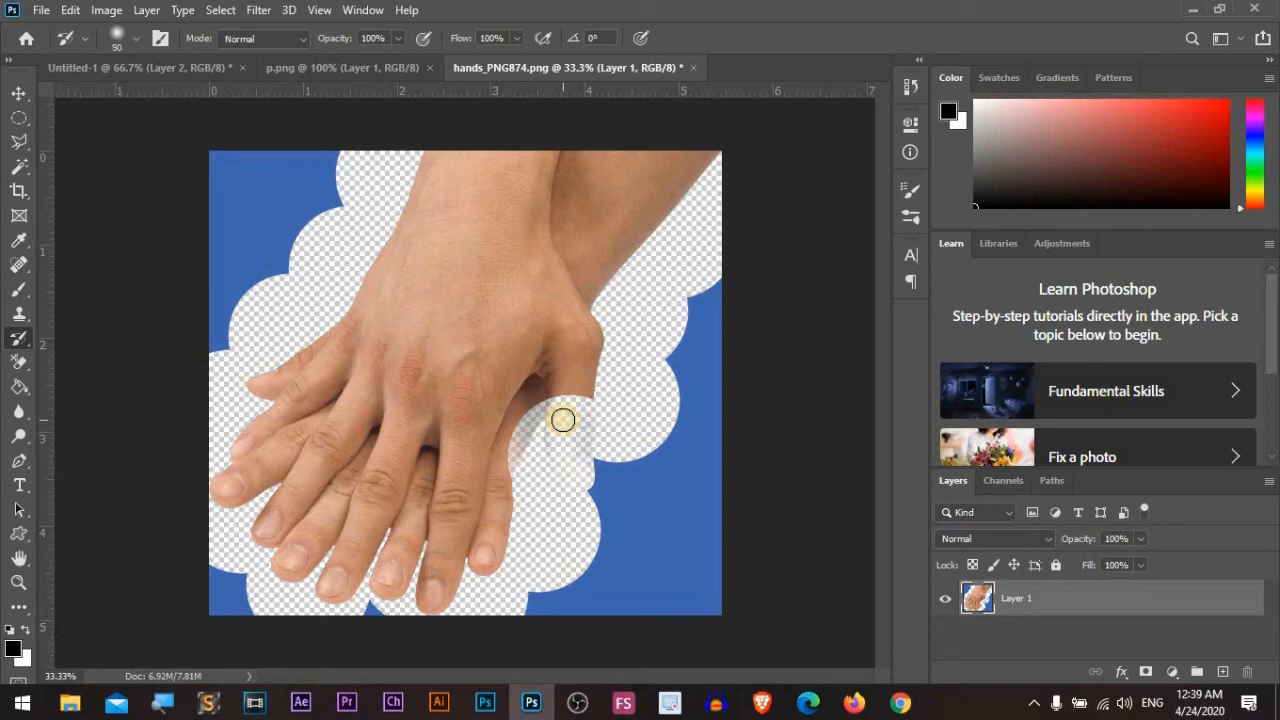
{"action": "mouse_move", "coordinate": [573, 405]}
{"action": "left_mouse_down"}
{"action": "mouse_move", "coordinate": [554, 449]}
{"action": "mouse_move", "coordinate": [583, 491]}
{"action": "mouse_move", "coordinate": [580, 449]}
{"action": "mouse_move", "coordinate": [574, 477]}
{"action": "mouse_move", "coordinate": [574, 463]}
{"action": "mouse_move", "coordinate": [577, 474]}
{"action": "mouse_move", "coordinate": [416, 488]}
{"action": "left_mouse_up"}
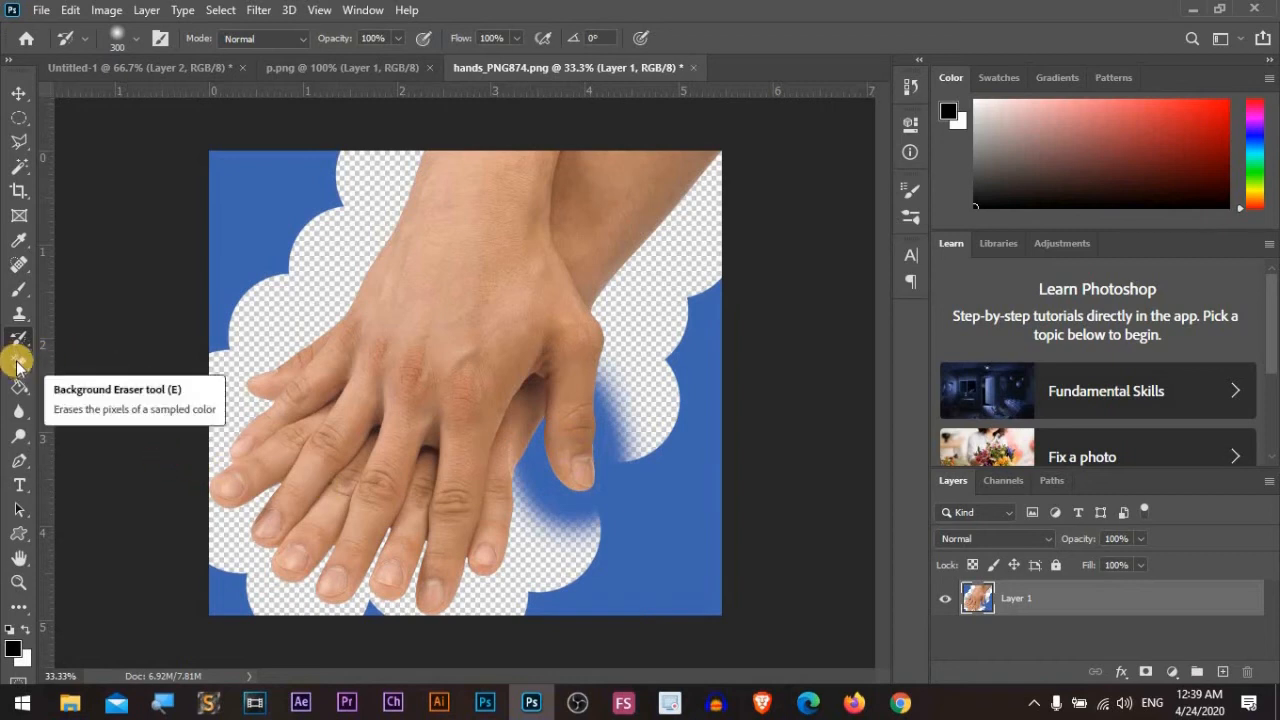
Step: Erase the blue around the thumb with the Background Eraser and the upper-left blue patch with the Magic Eraser
{"action": "left_click", "coordinate": [18, 366]}
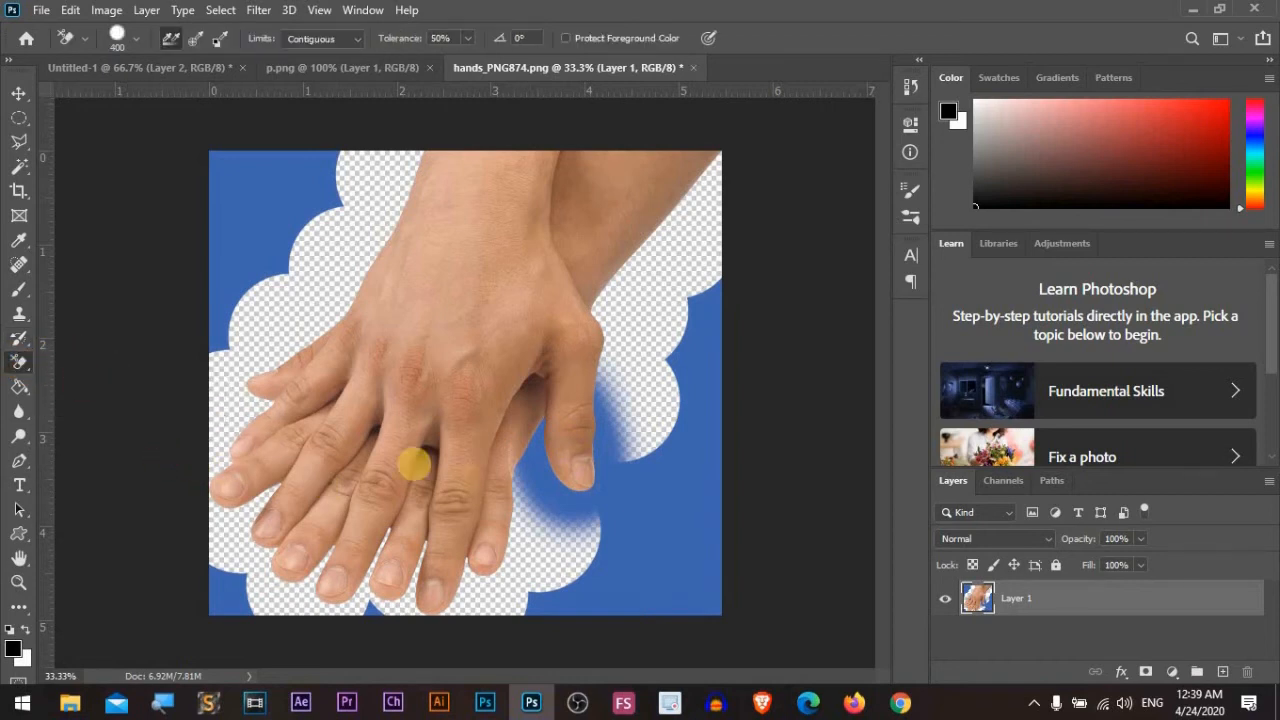
{"action": "mouse_move", "coordinate": [543, 462]}
{"action": "left_mouse_down"}
{"action": "mouse_move", "coordinate": [584, 458]}
{"action": "mouse_move", "coordinate": [618, 433]}
{"action": "mouse_move", "coordinate": [600, 423]}
{"action": "mouse_move", "coordinate": [606, 517]}
{"action": "mouse_move", "coordinate": [671, 343]}
{"action": "mouse_move", "coordinate": [703, 327]}
{"action": "mouse_move", "coordinate": [722, 392]}
{"action": "left_mouse_up"}
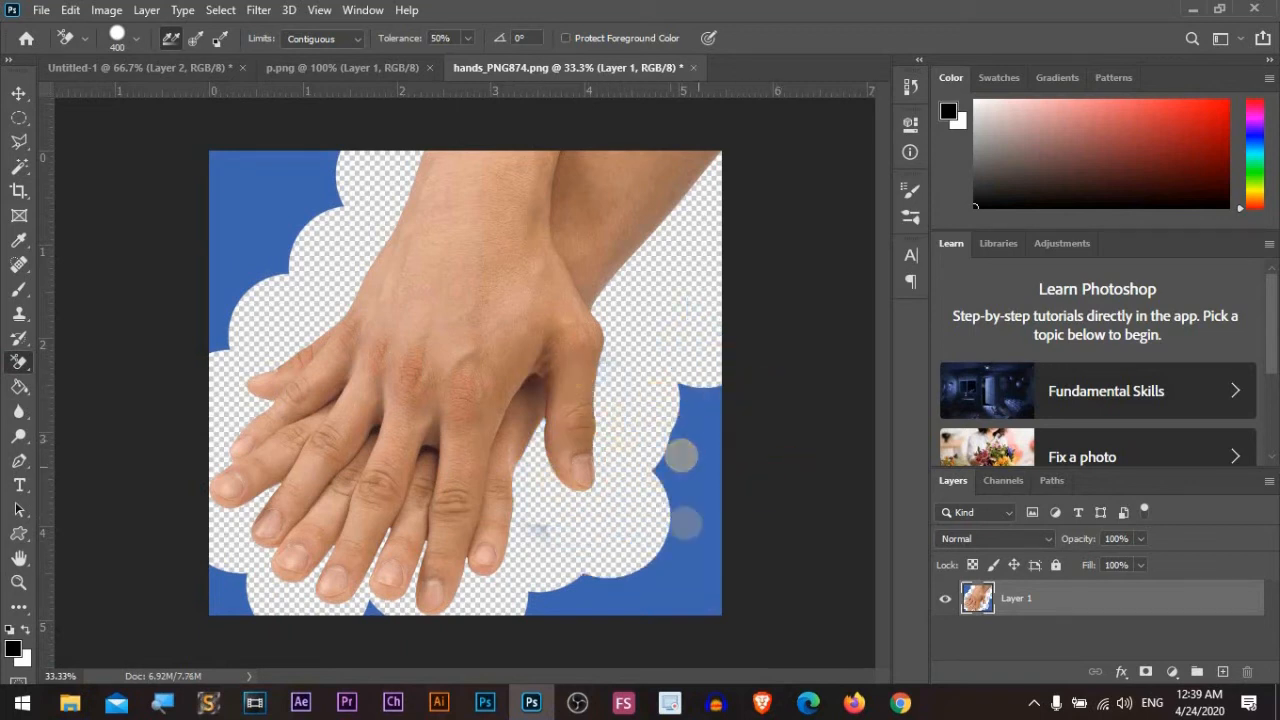
{"action": "right_click", "coordinate": [19, 360]}
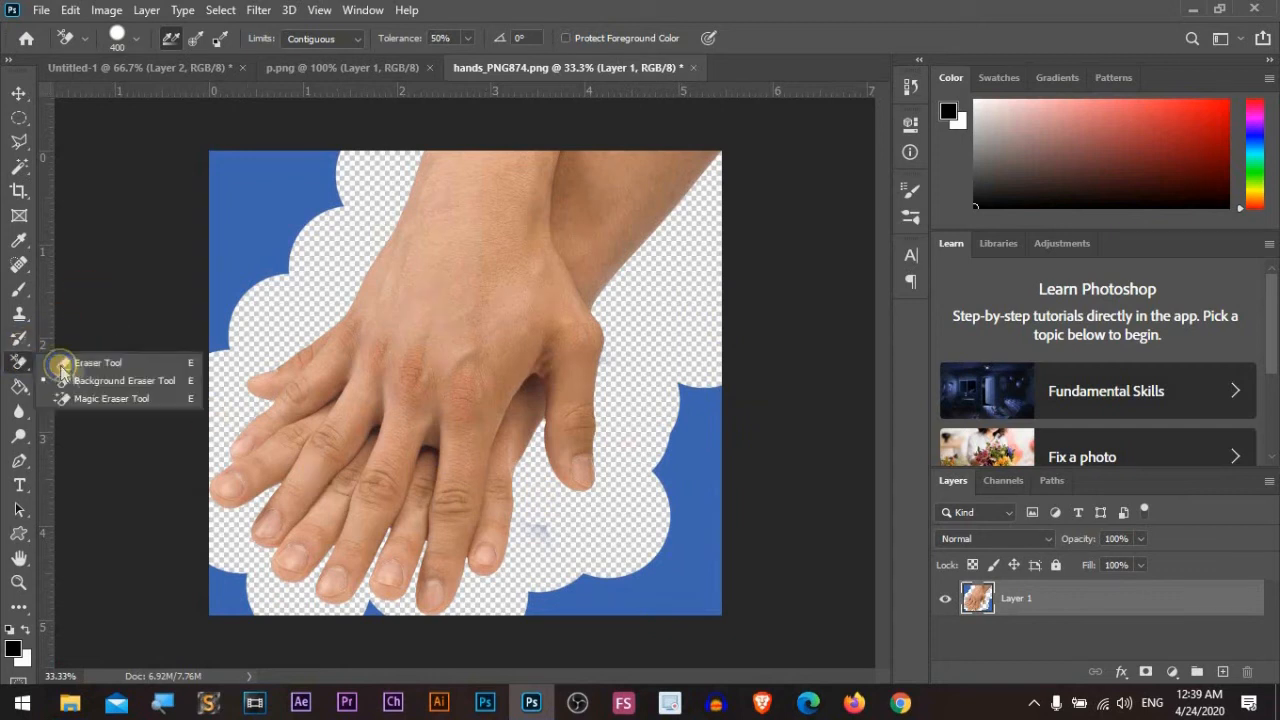
{"action": "left_click", "coordinate": [110, 400]}
{"action": "left_click", "coordinate": [234, 222]}
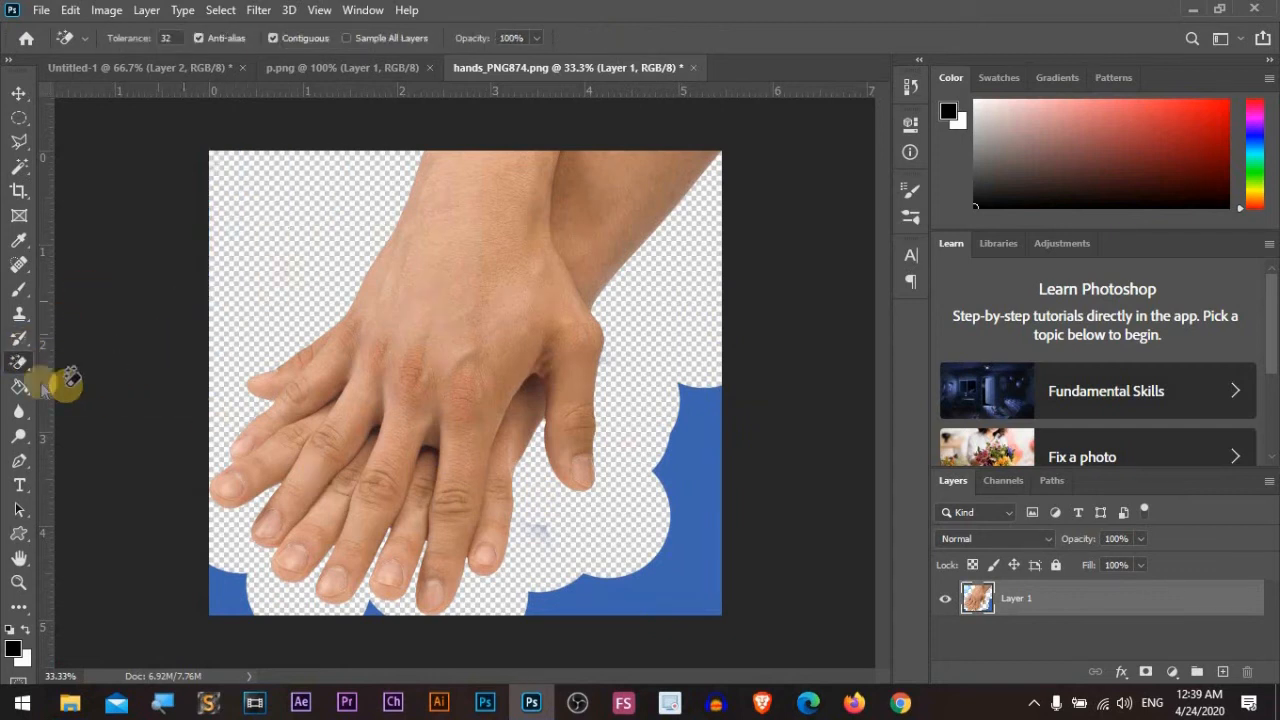
Step: Erase the remaining blue along the image's right and bottom edges with the regular Eraser at size 250
{"action": "right_click", "coordinate": [19, 362]}
{"action": "left_click", "coordinate": [109, 357]}
{"action": "mouse_move", "coordinate": [697, 346]}
{"action": "left_mouse_down"}
{"action": "mouse_move", "coordinate": [686, 409]}
{"action": "mouse_move", "coordinate": [723, 660]}
{"action": "mouse_move", "coordinate": [656, 644]}
{"action": "mouse_move", "coordinate": [559, 555]}
{"action": "mouse_move", "coordinate": [486, 657]}
{"action": "mouse_move", "coordinate": [366, 646]}
{"action": "mouse_move", "coordinate": [370, 633]}
{"action": "mouse_move", "coordinate": [309, 651]}
{"action": "mouse_move", "coordinate": [220, 586]}
{"action": "mouse_move", "coordinate": [229, 634]}
{"action": "mouse_move", "coordinate": [375, 631]}
{"action": "left_mouse_up"}
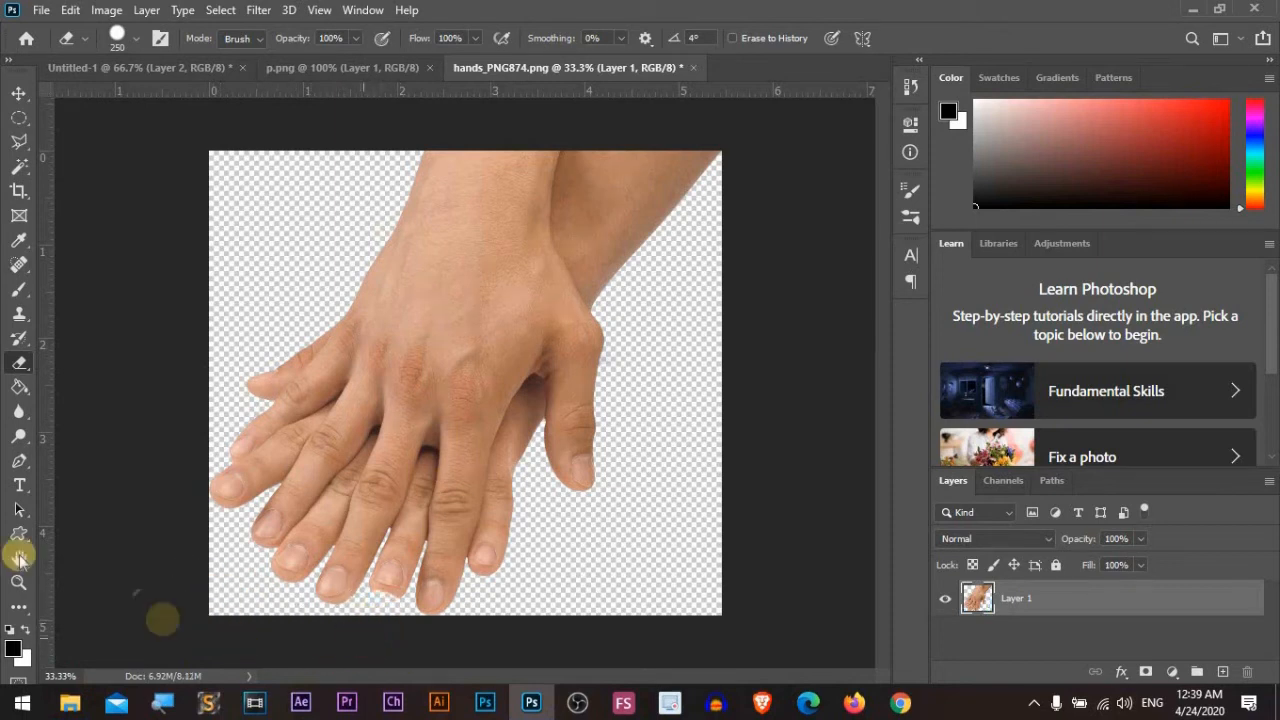
Step: Restore the clipped fingertip at the bottom with the History Brush, and remove the blue around it with the Magic Eraser
{"action": "left_click", "coordinate": [20, 343]}
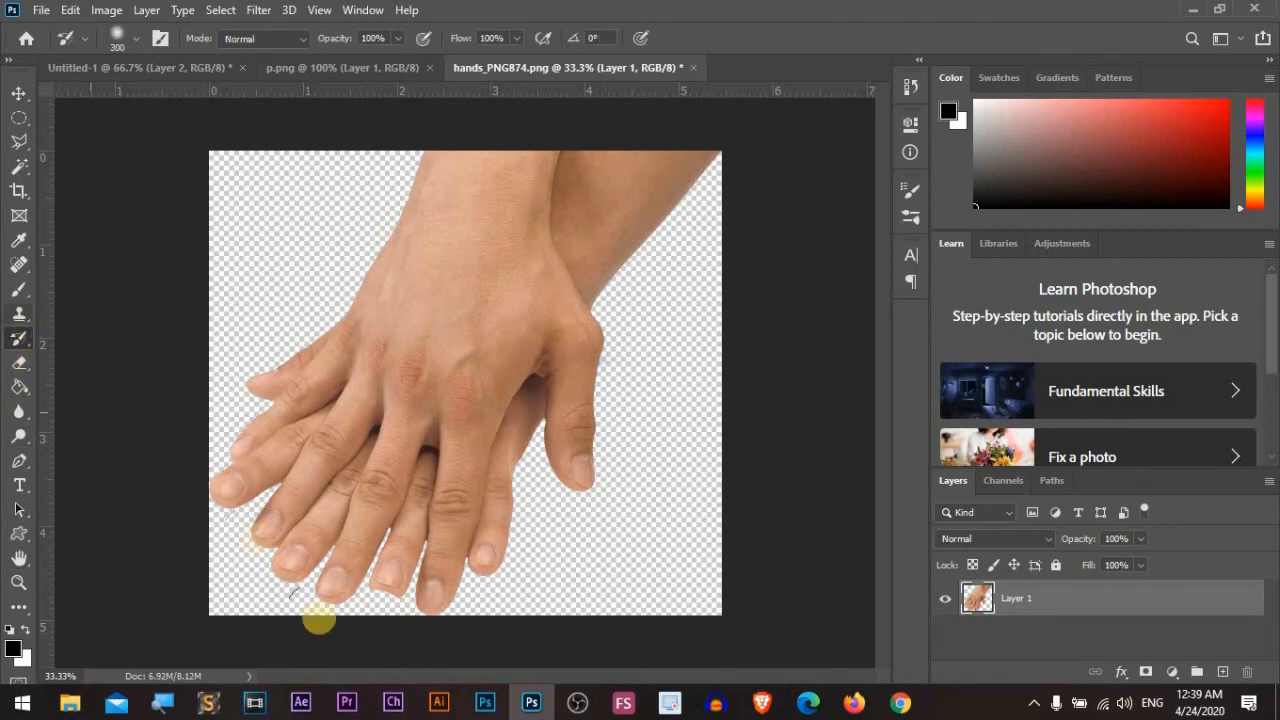
{"action": "mouse_move", "coordinate": [380, 598]}
{"action": "left_mouse_down"}
{"action": "mouse_move", "coordinate": [391, 644]}
{"action": "mouse_move", "coordinate": [388, 595]}
{"action": "left_mouse_up"}
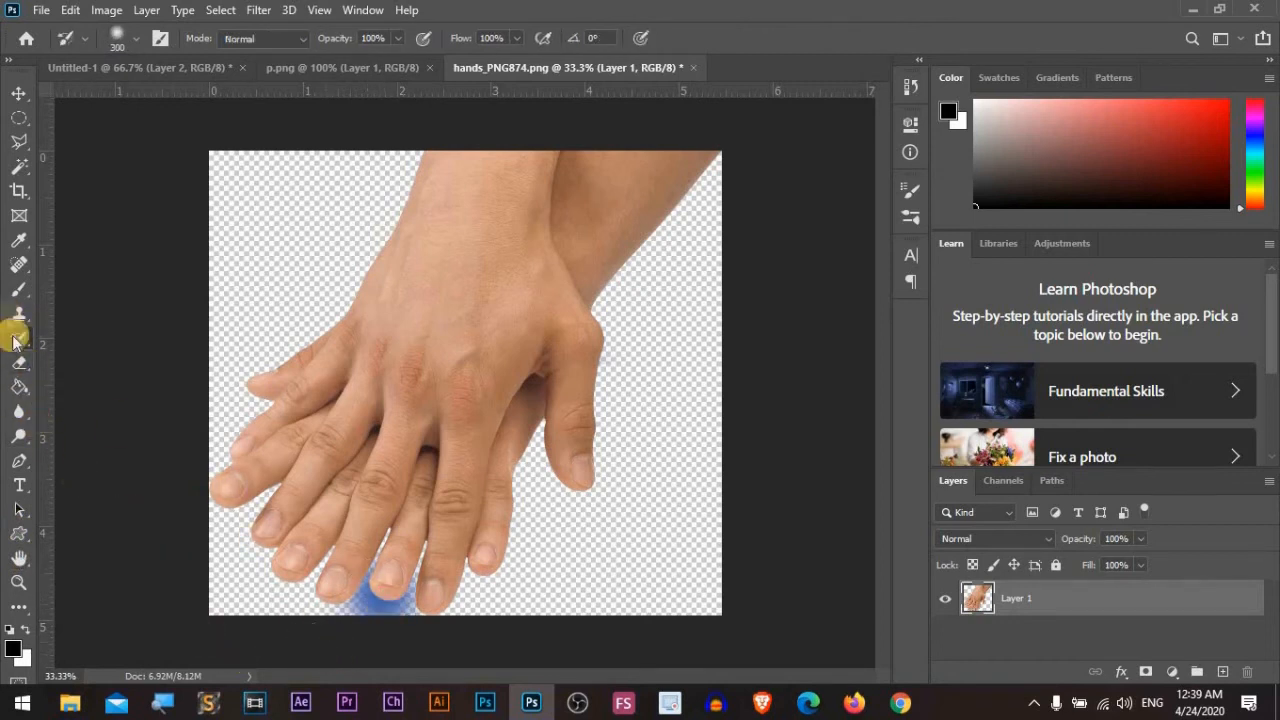
{"action": "left_click", "coordinate": [20, 362]}
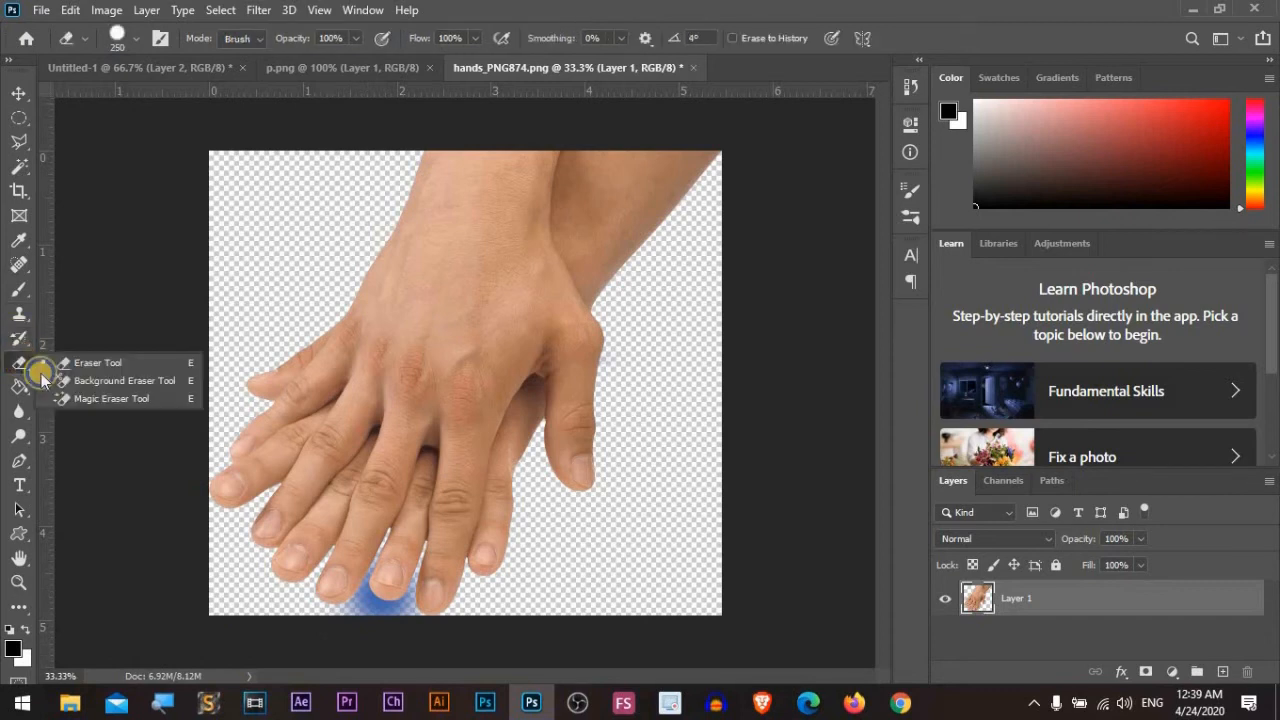
{"action": "left_click", "coordinate": [112, 399]}
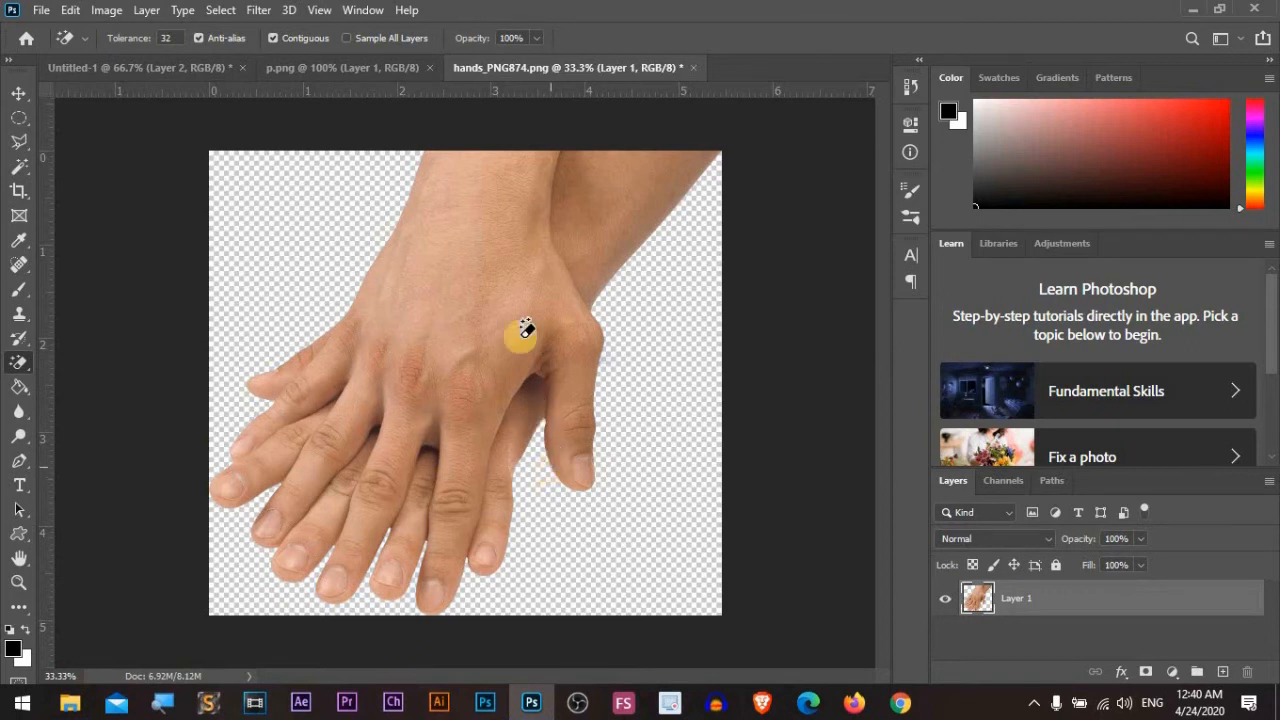
Step: Close hands_PNG874.png without saving and switch to the Untitled-1 document
{"action": "left_click", "coordinate": [693, 67]}
{"action": "left_click", "coordinate": [566, 272]}
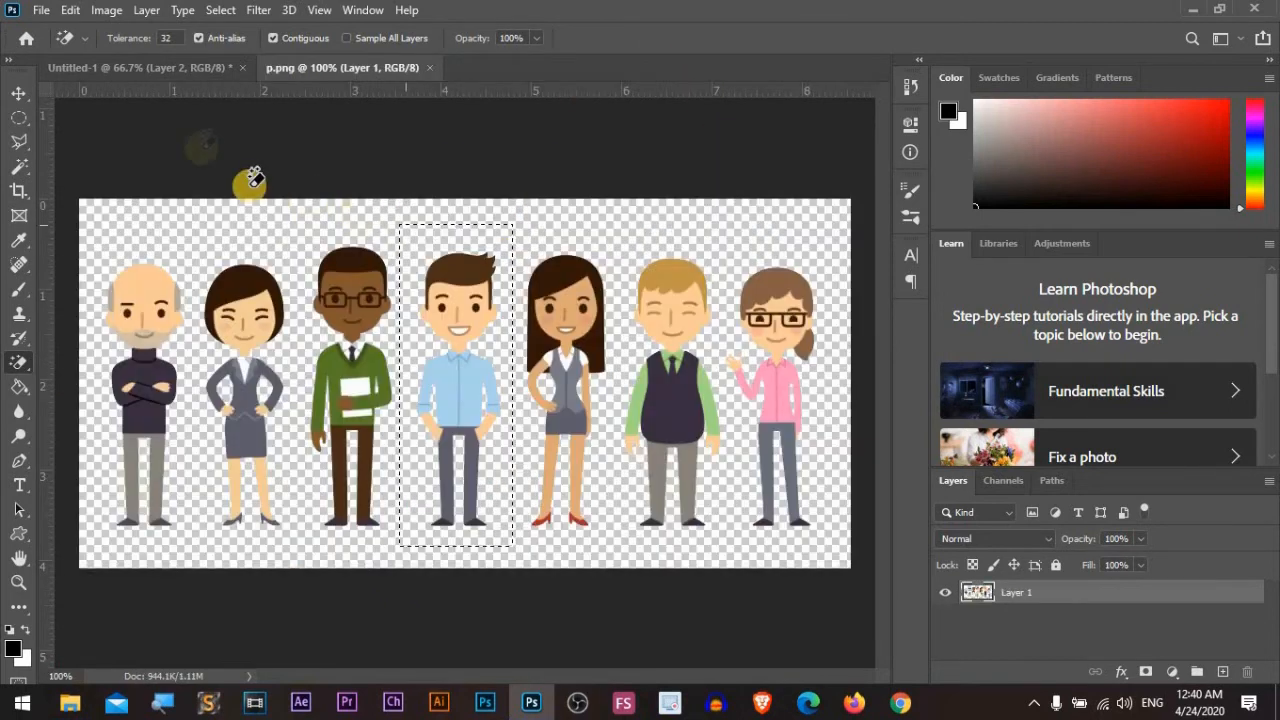
{"action": "left_click", "coordinate": [145, 82]}
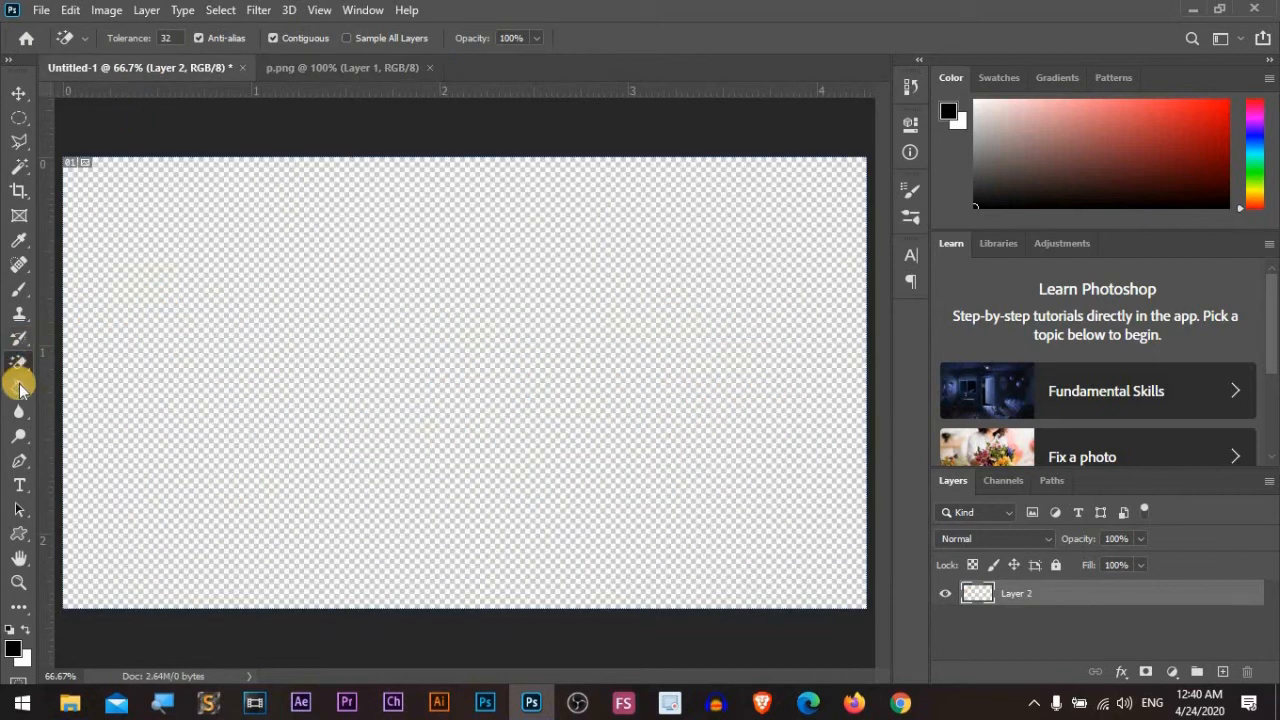
Step: Fill the empty Layer 2 with black using the Paint Bucket, and delete the fill
{"action": "left_click", "coordinate": [19, 386]}
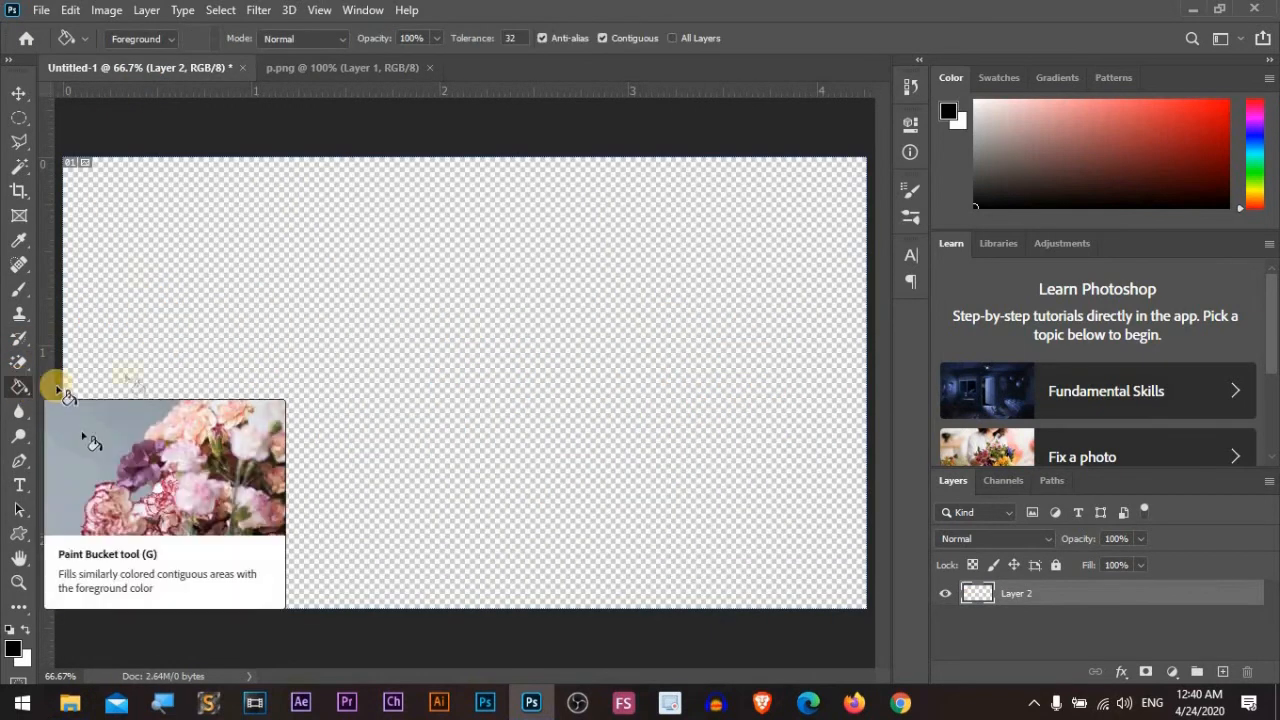
{"action": "left_click", "coordinate": [400, 337]}
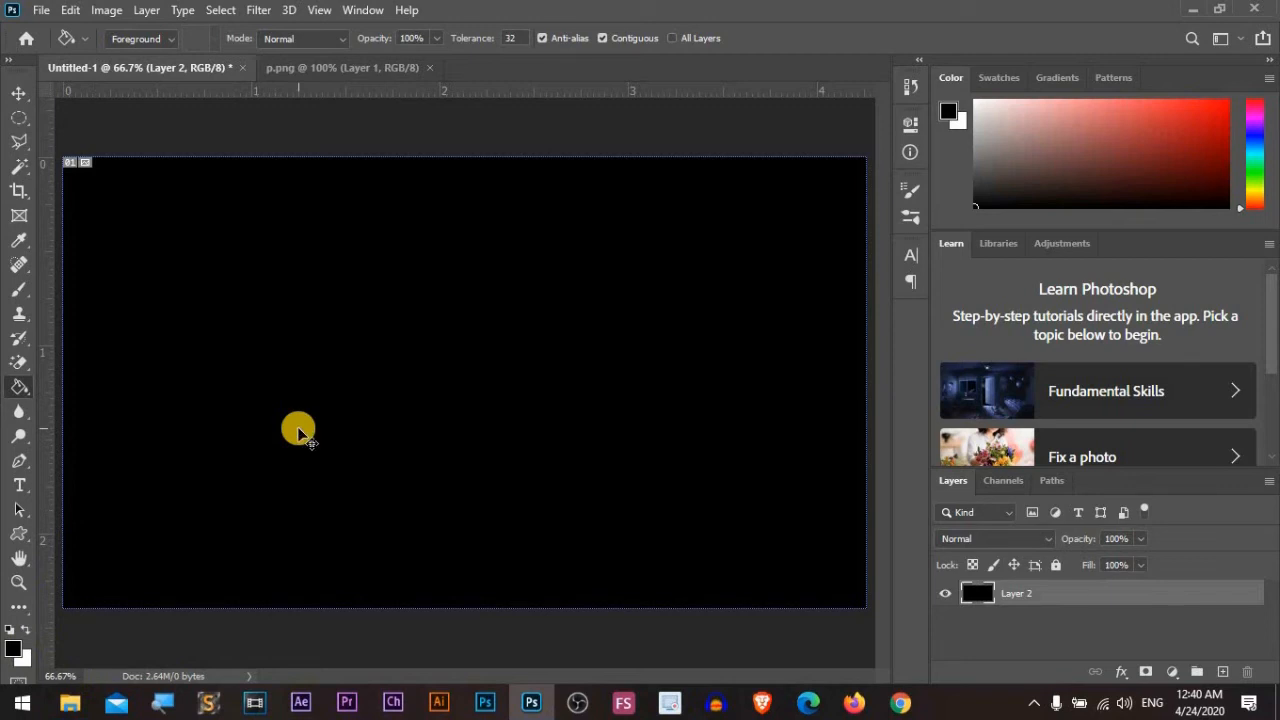
{"action": "key", "text": "Delete"}
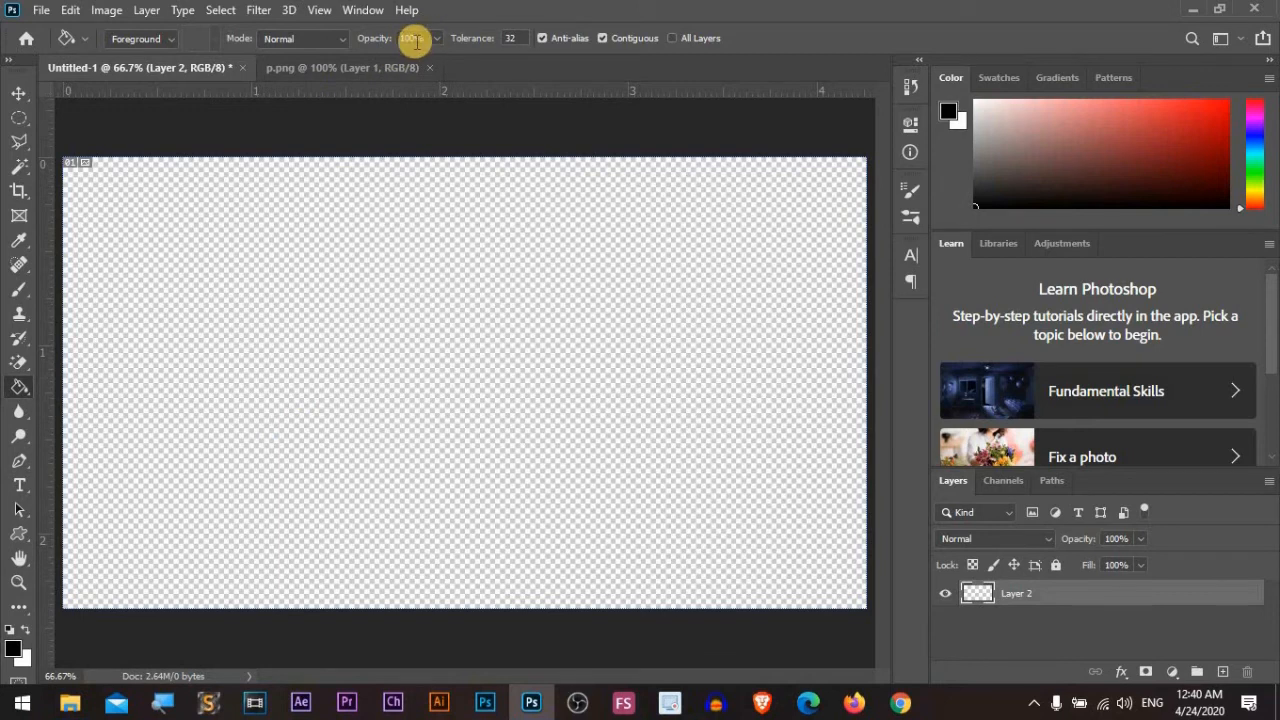
Step: Set the Paint Bucket opacity to 53% and fill the canvas repeatedly until it is solid black
{"action": "left_click_drag", "start_coordinate": [397, 62], "coordinate": [395, 62]}
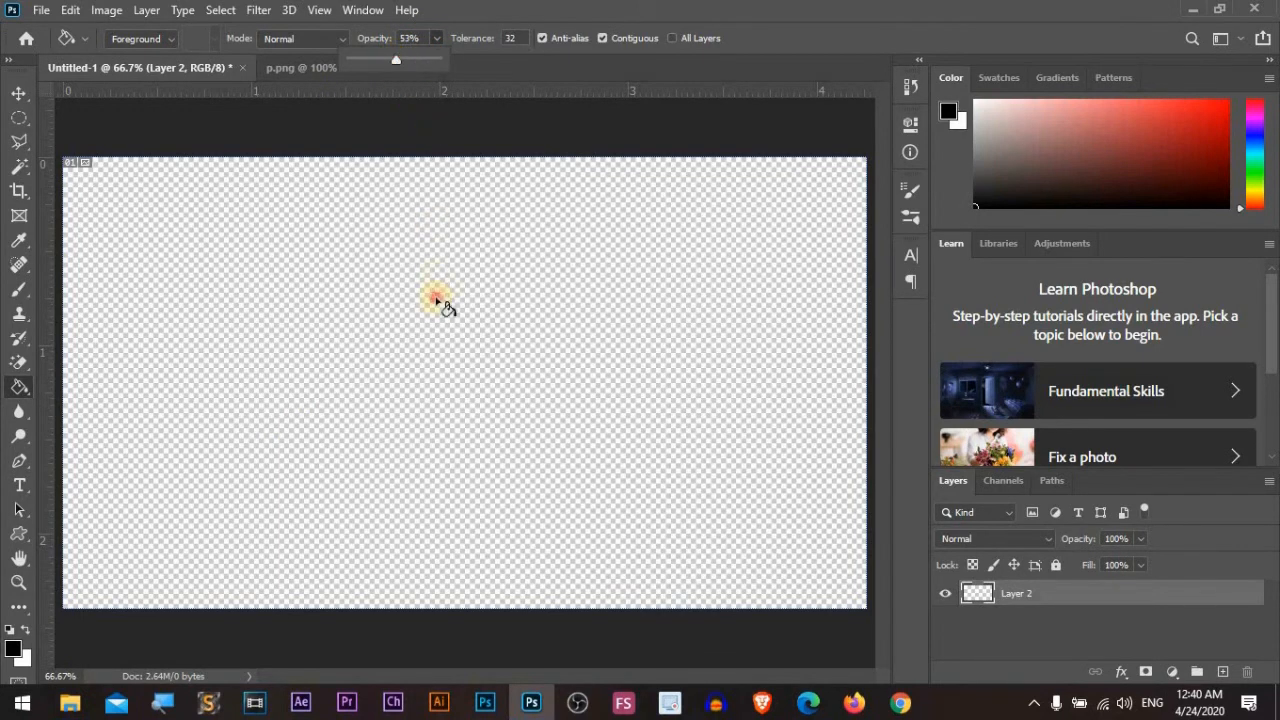
{"action": "left_click", "coordinate": [415, 312]}
{"action": "left_click", "coordinate": [429, 311]}
{"action": "left_click", "coordinate": [425, 310]}
{"action": "left_click", "coordinate": [425, 310]}
{"action": "left_click", "coordinate": [425, 310]}
{"action": "left_click", "coordinate": [425, 310]}
{"action": "left_click", "coordinate": [425, 310]}
{"action": "left_click", "coordinate": [425, 310]}
{"action": "left_click", "coordinate": [450, 281]}
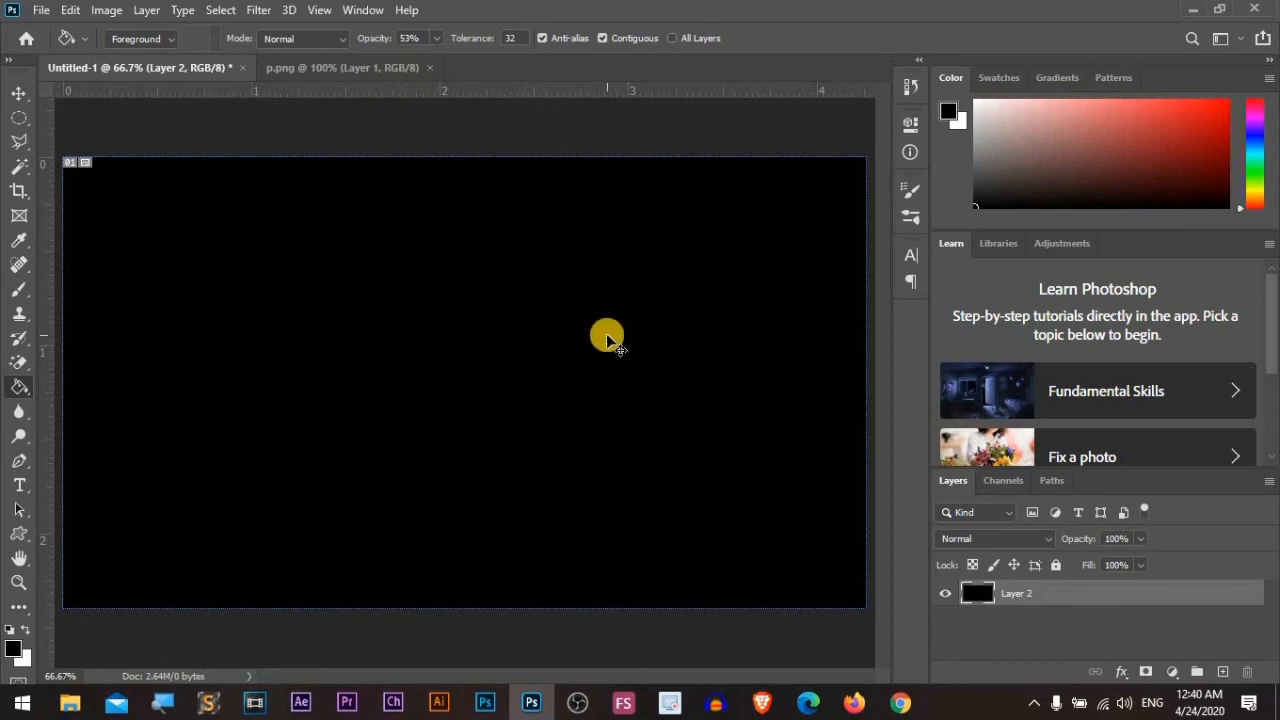
Step: Undo all the 53% black fills and raise the Paint Bucket opacity to its maximum
{"action": "key", "text": "ctrl+z"}
{"action": "key", "text": "ctrl+z"}
{"action": "key", "text": "ctrl+z"}
{"action": "key", "text": "ctrl+z"}
{"action": "key", "text": "ctrl+z"}
{"action": "key", "text": "ctrl+z"}
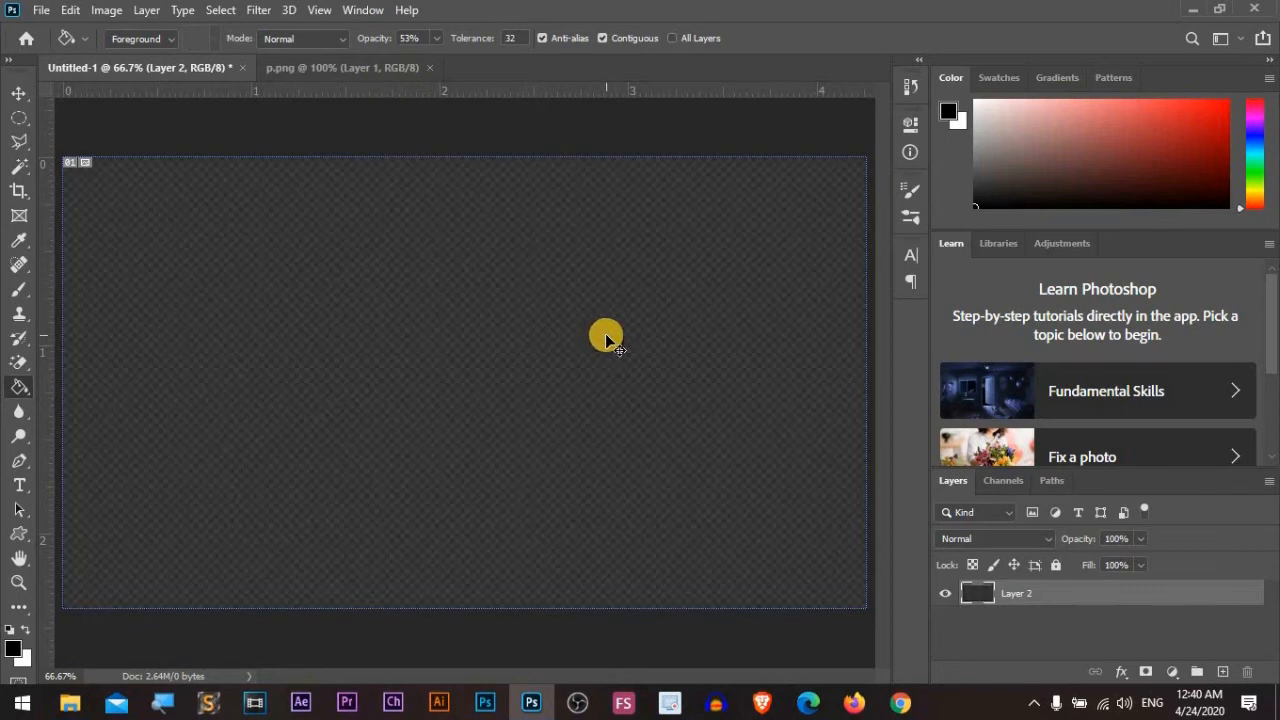
{"action": "key", "text": "ctrl+z"}
{"action": "key", "text": "ctrl+z"}
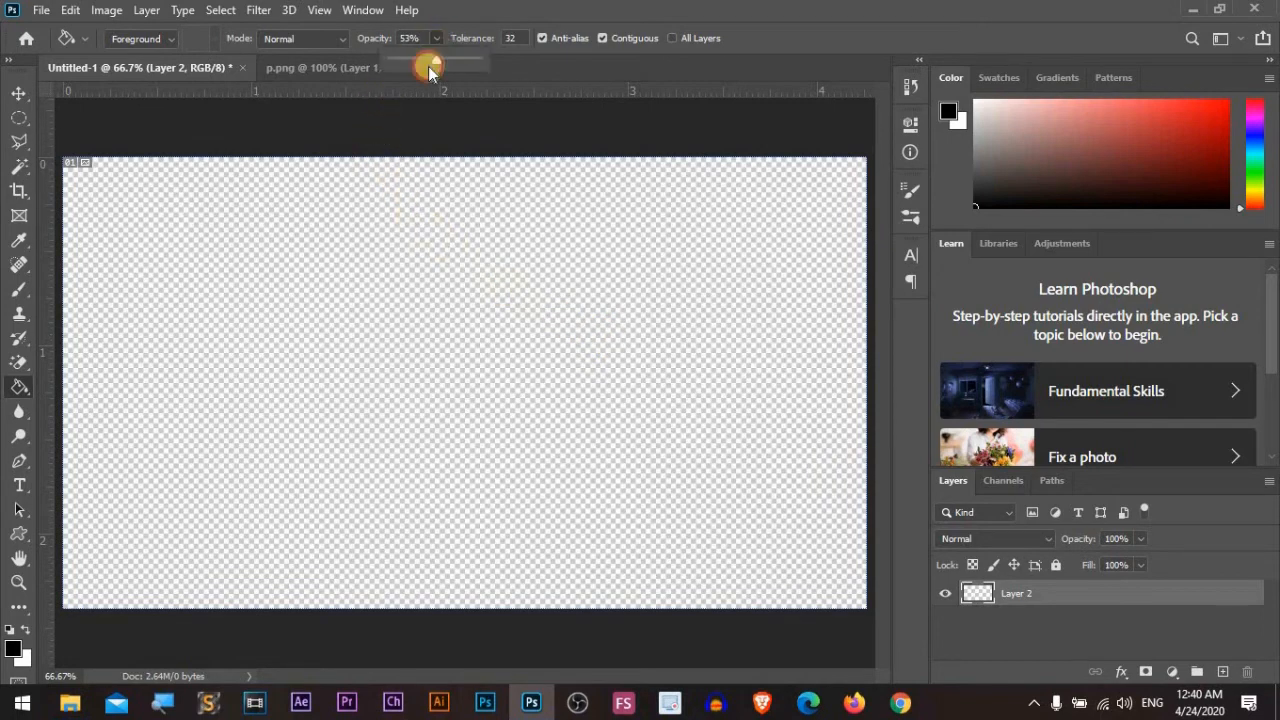
{"action": "left_click_drag", "start_coordinate": [453, 65], "coordinate": [509, 65]}
Step: Activate the Blur Tool and open redeyes1.jpg from the Photoshop Course folder as a new document
{"action": "left_click", "coordinate": [24, 411]}
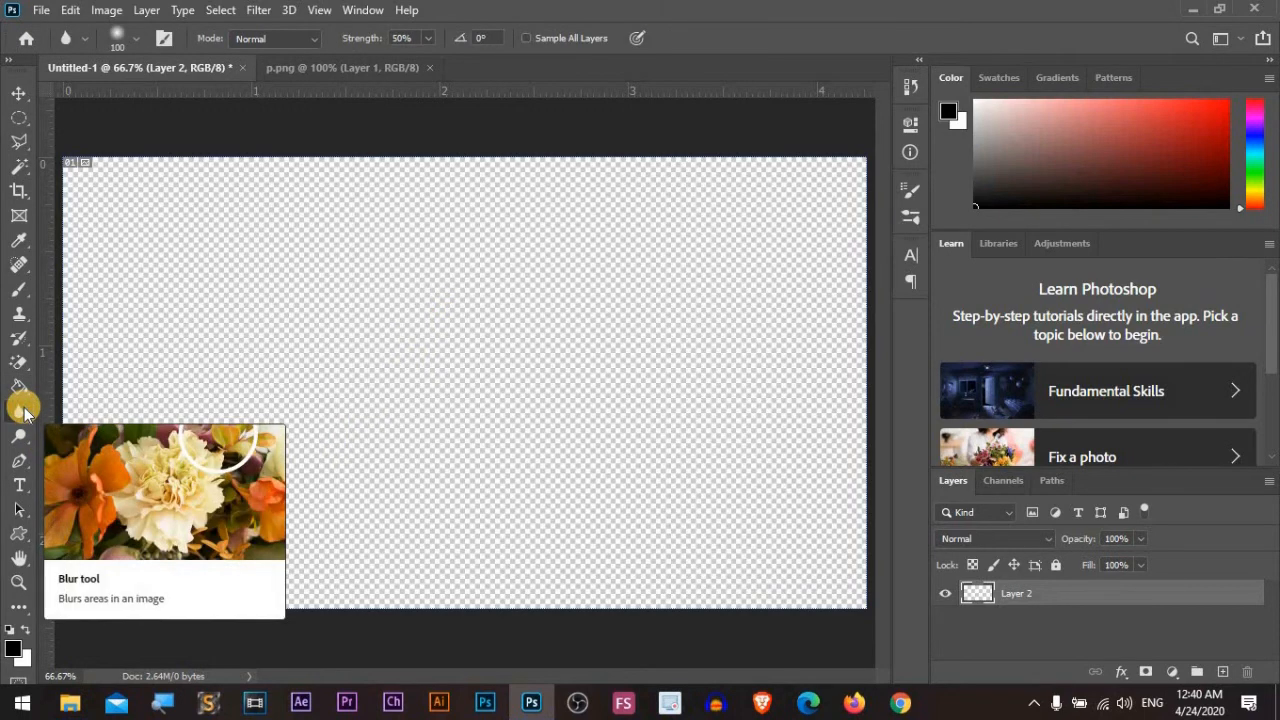
{"action": "right_click", "coordinate": [25, 413]}
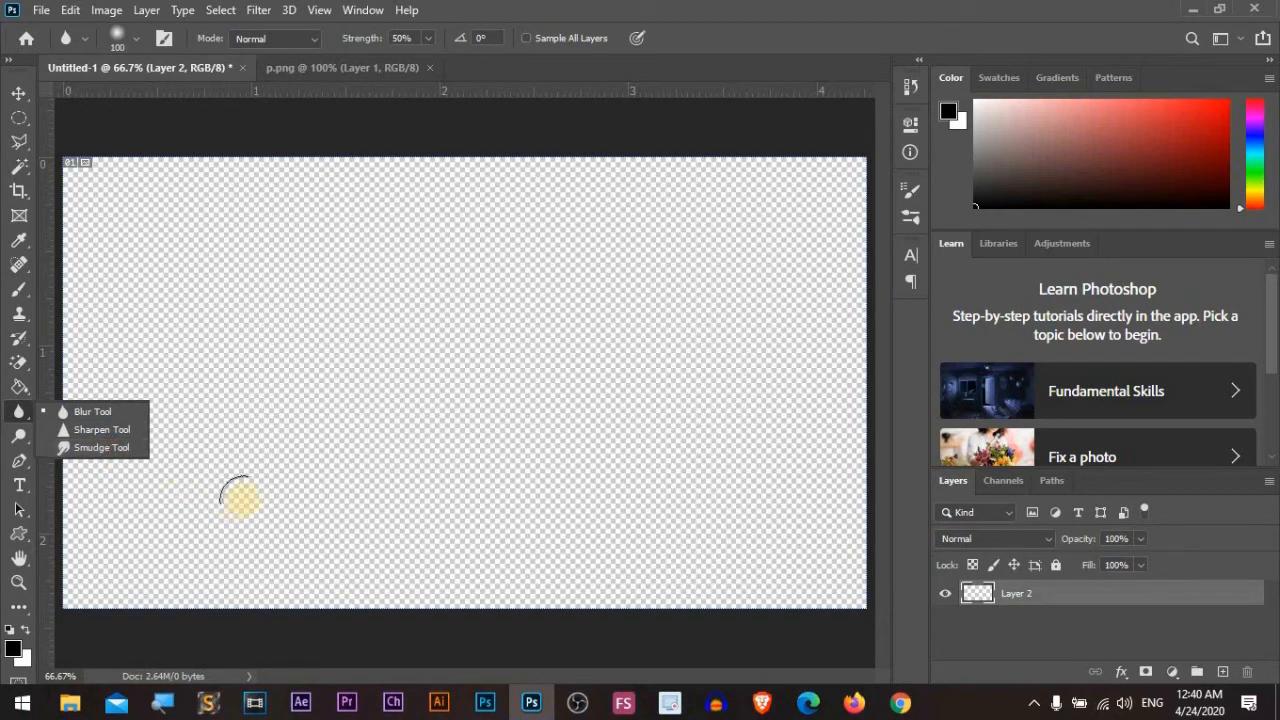
{"action": "left_click", "coordinate": [1183, 14]}
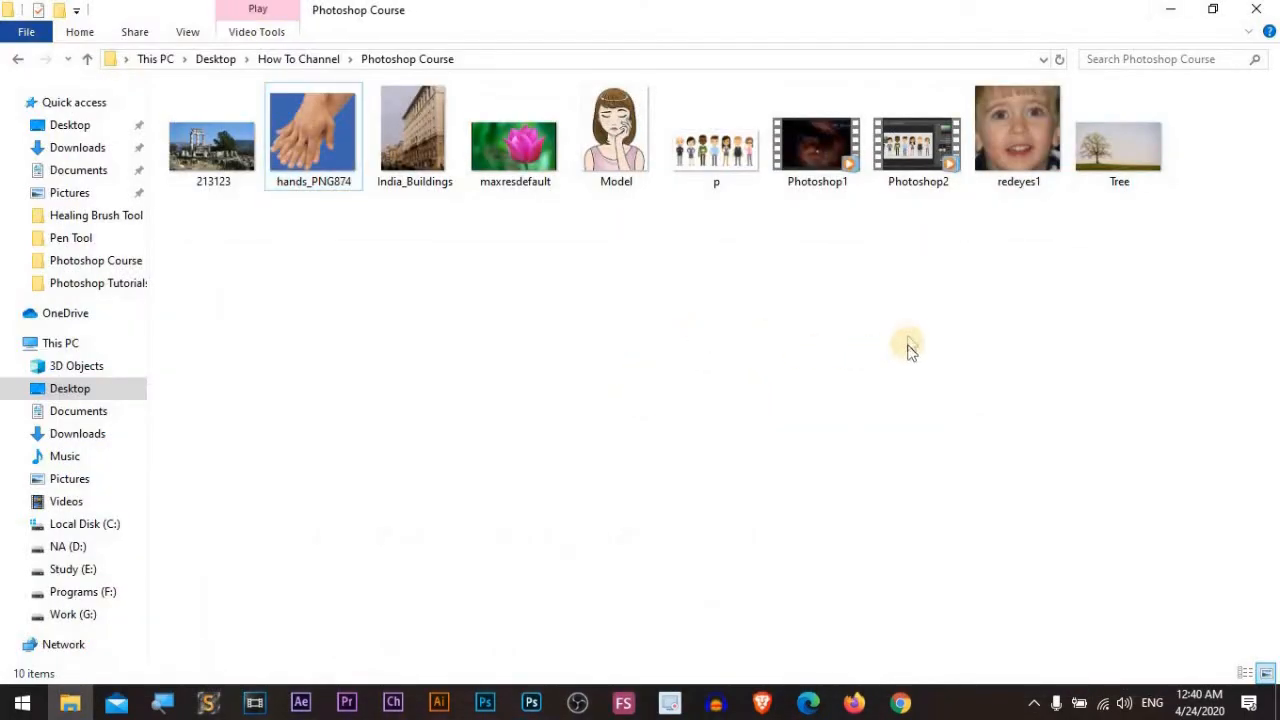
{"action": "left_click_drag", "start_coordinate": [1020, 125], "coordinate": [523, 80]}
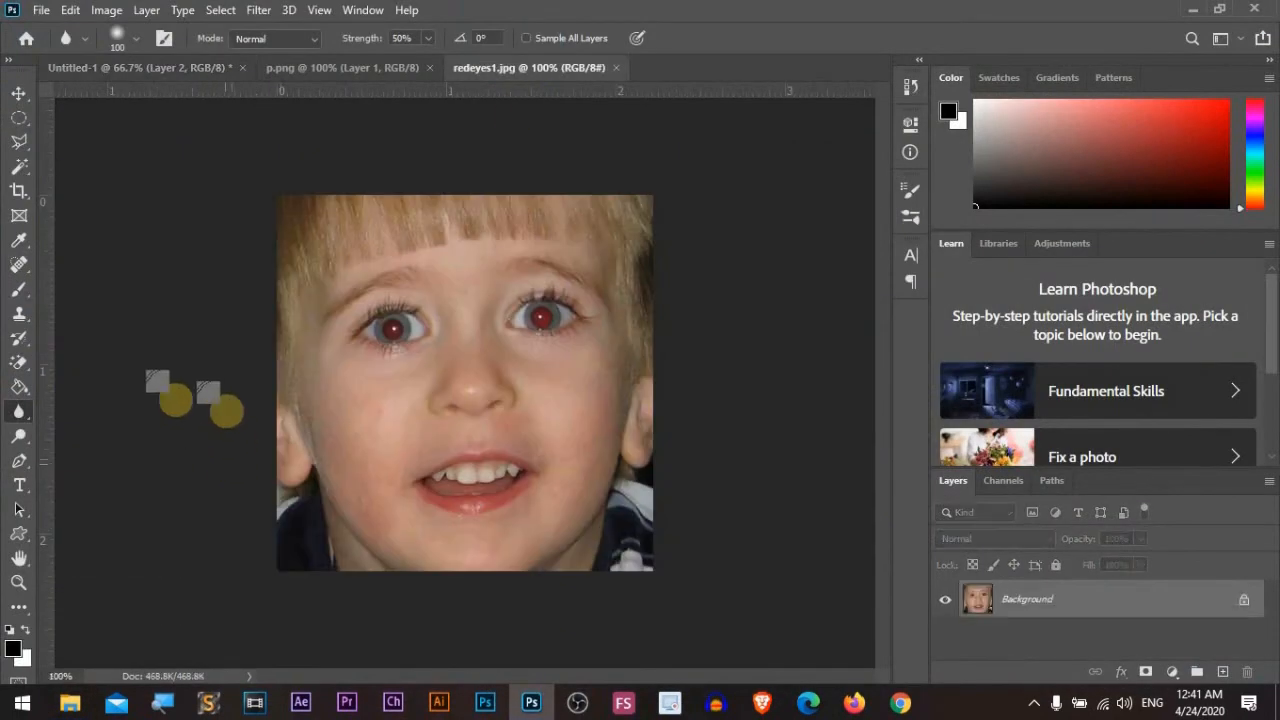
Step: Blur the boy's mouth and eye with the Blur Tool at 50% strength
{"action": "left_click", "coordinate": [12, 415]}
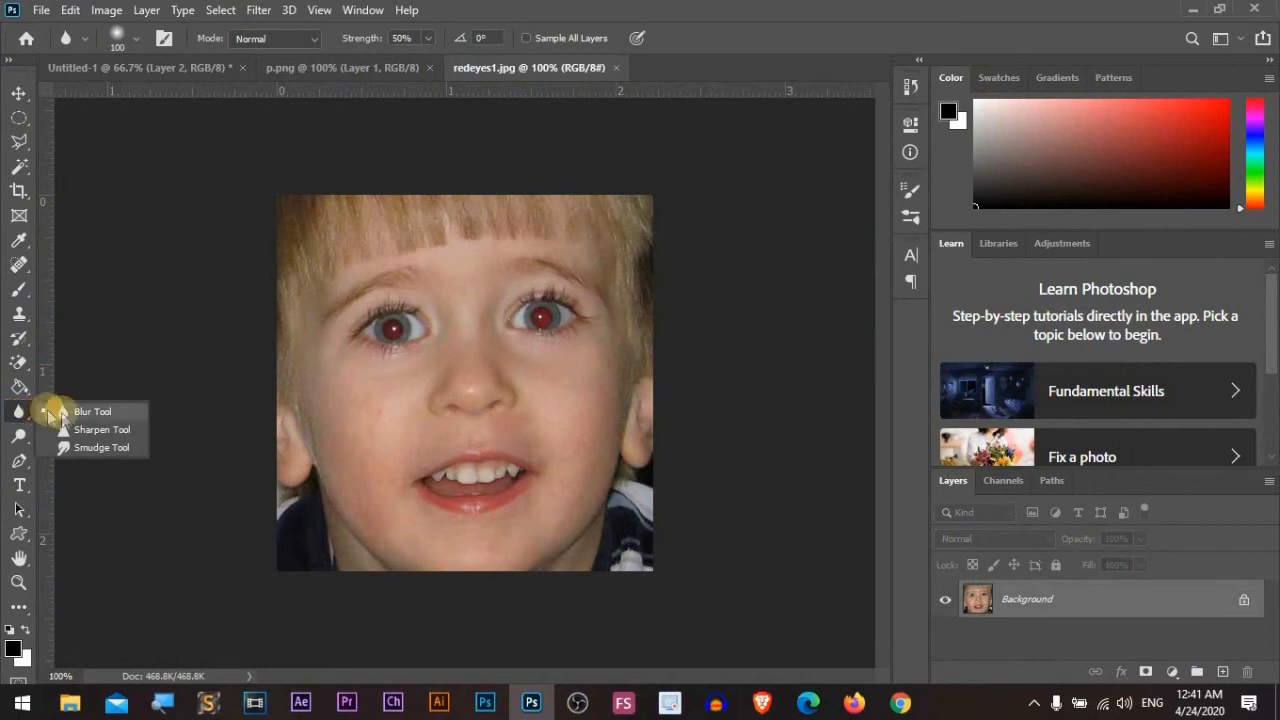
{"action": "left_click", "coordinate": [75, 412]}
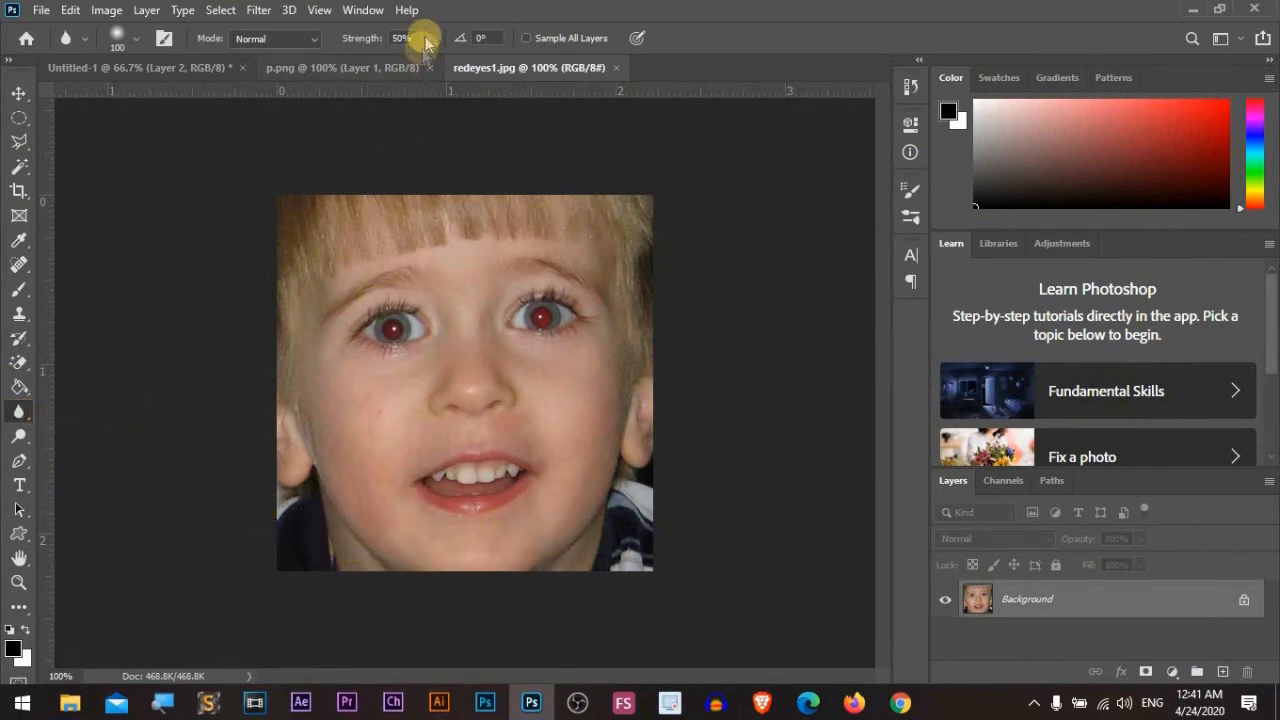
{"action": "mouse_move", "coordinate": [403, 500]}
{"action": "left_mouse_down"}
{"action": "mouse_move", "coordinate": [493, 478]}
{"action": "mouse_move", "coordinate": [442, 450]}
{"action": "mouse_move", "coordinate": [475, 500]}
{"action": "mouse_move", "coordinate": [485, 425]}
{"action": "mouse_move", "coordinate": [426, 509]}
{"action": "left_mouse_up"}
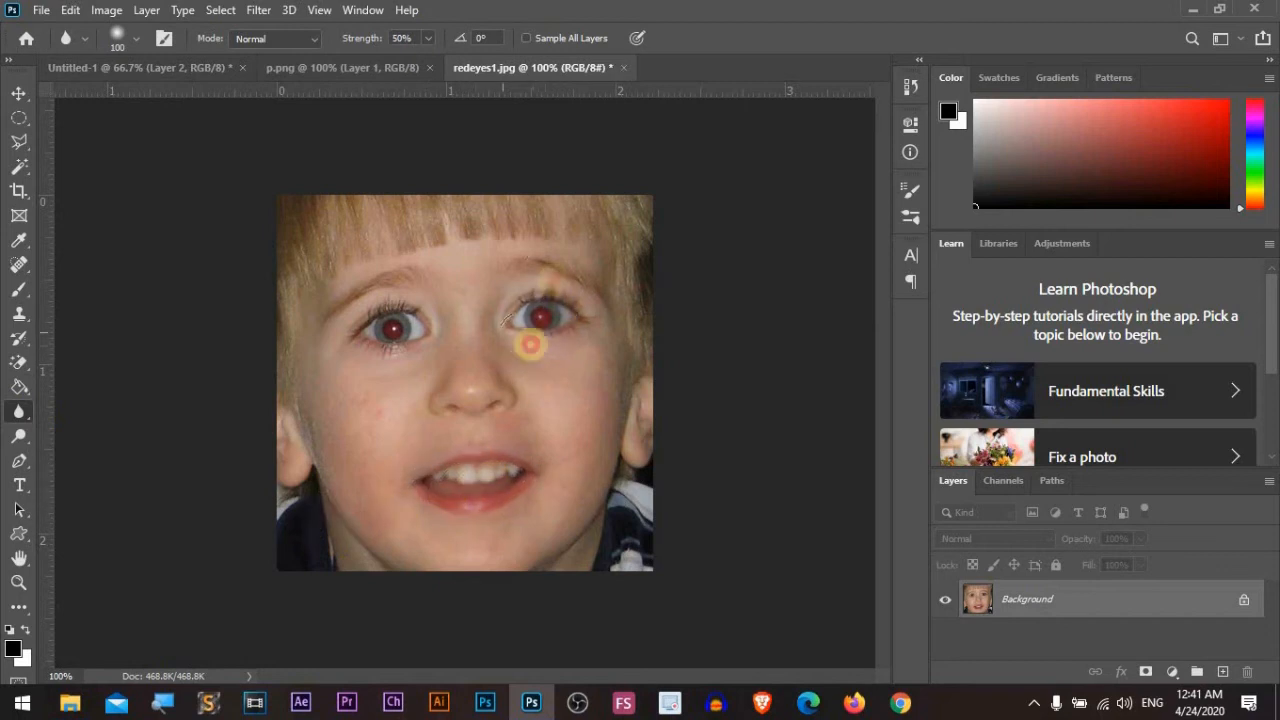
{"action": "left_click", "coordinate": [505, 293]}
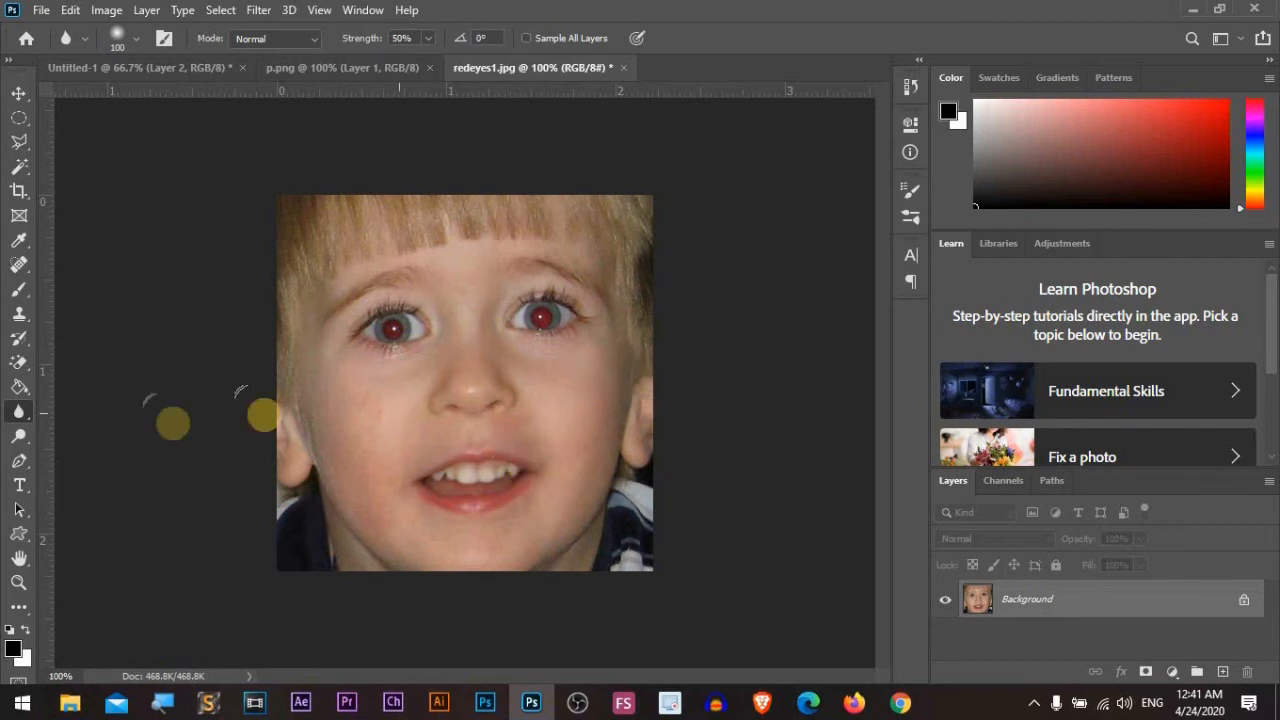
Step: Sharpen the boy's eye with the Sharpen Tool at 50% strength, trying it with Protect Detail on and off
{"action": "right_click", "coordinate": [20, 410]}
{"action": "left_click", "coordinate": [98, 429]}
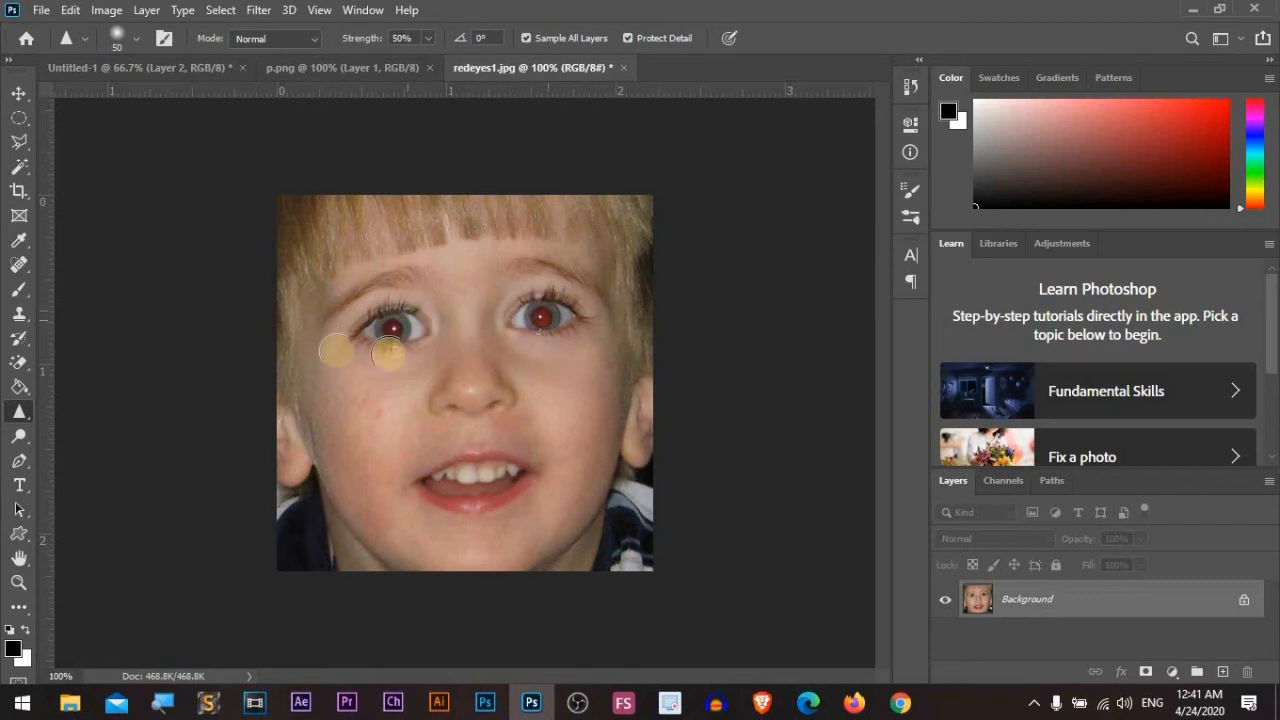
{"action": "mouse_move", "coordinate": [548, 330]}
{"action": "left_mouse_down"}
{"action": "mouse_move", "coordinate": [545, 300]}
{"action": "mouse_move", "coordinate": [529, 312]}
{"action": "mouse_move", "coordinate": [541, 343]}
{"action": "mouse_move", "coordinate": [564, 353]}
{"action": "mouse_move", "coordinate": [580, 306]}
{"action": "left_mouse_up"}
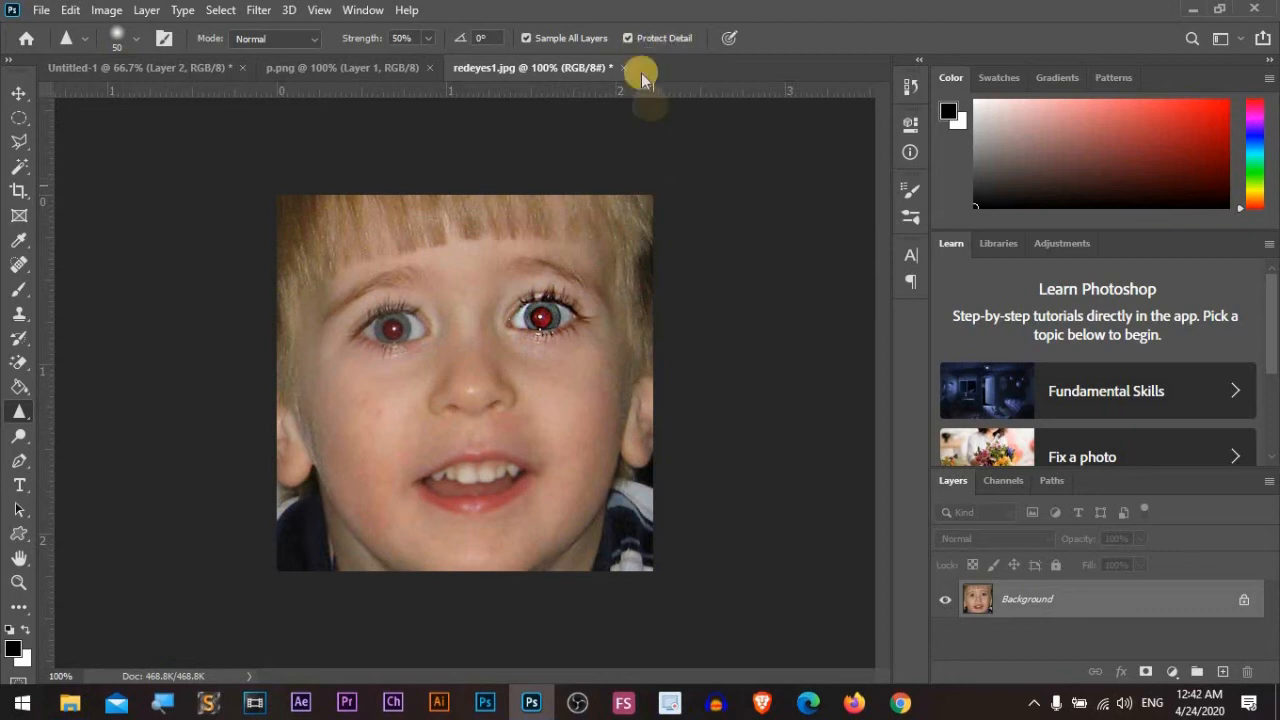
{"action": "left_click", "coordinate": [629, 39]}
{"action": "mouse_move", "coordinate": [563, 345]}
{"action": "left_mouse_down"}
{"action": "mouse_move", "coordinate": [539, 325]}
{"action": "mouse_move", "coordinate": [597, 319]}
{"action": "mouse_move", "coordinate": [525, 359]}
{"action": "mouse_move", "coordinate": [507, 342]}
{"action": "mouse_move", "coordinate": [509, 320]}
{"action": "mouse_move", "coordinate": [551, 331]}
{"action": "left_mouse_up"}
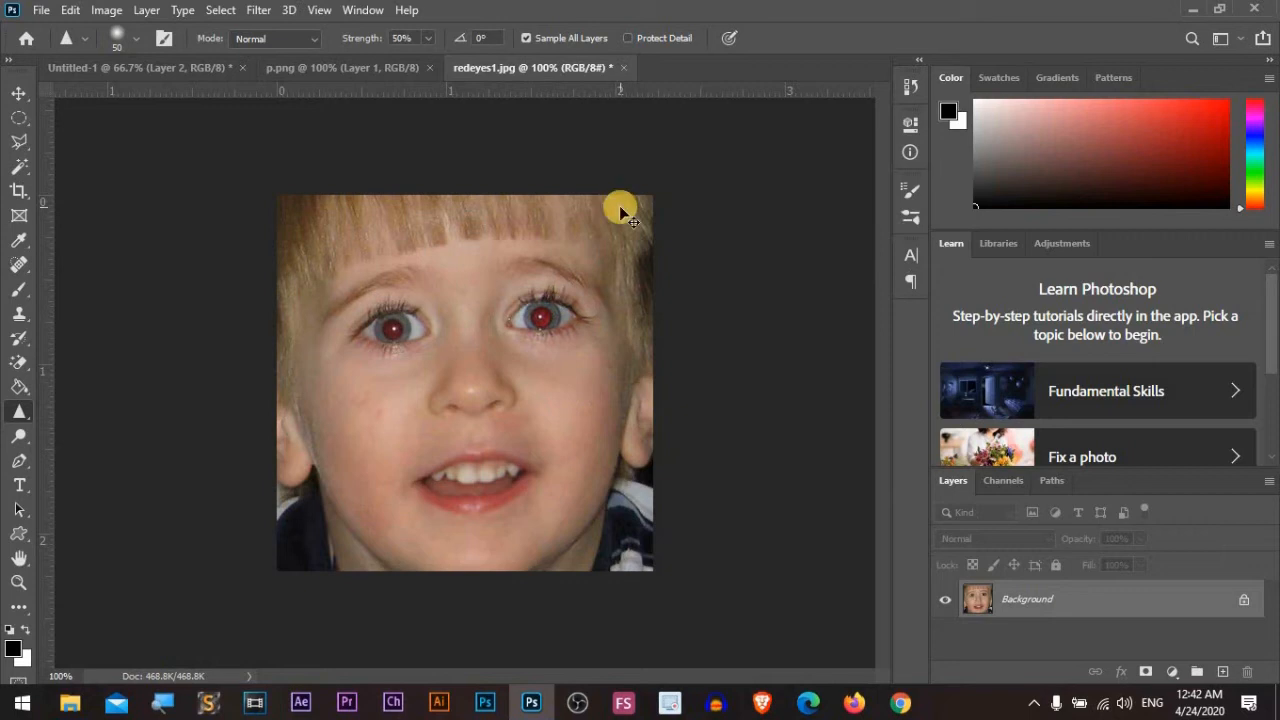
{"action": "mouse_move", "coordinate": [628, 325]}
{"action": "left_mouse_down"}
{"action": "mouse_move", "coordinate": [520, 334]}
{"action": "mouse_move", "coordinate": [543, 303]}
{"action": "mouse_move", "coordinate": [571, 449]}
{"action": "left_mouse_up"}
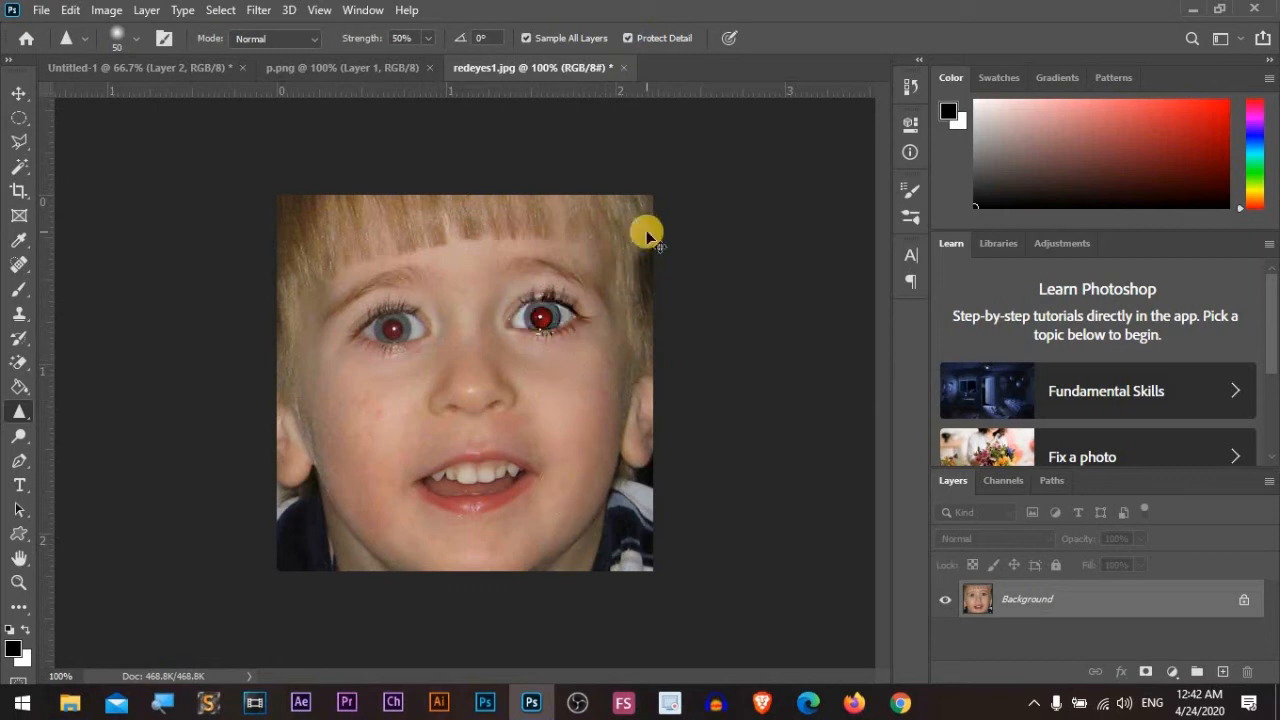
Step: Smear the boy's eyes, nose, mouth and face edges with the Smudge Tool at 50% strength
{"action": "right_click", "coordinate": [23, 420]}
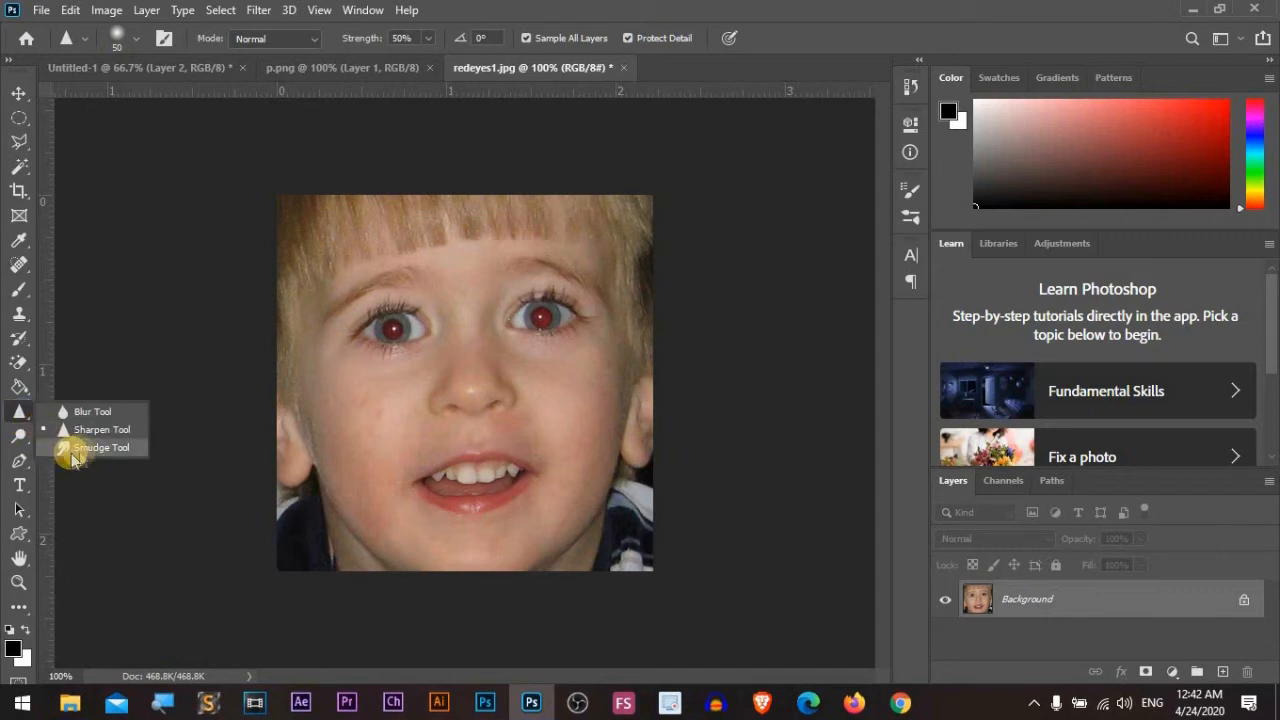
{"action": "left_click", "coordinate": [129, 453]}
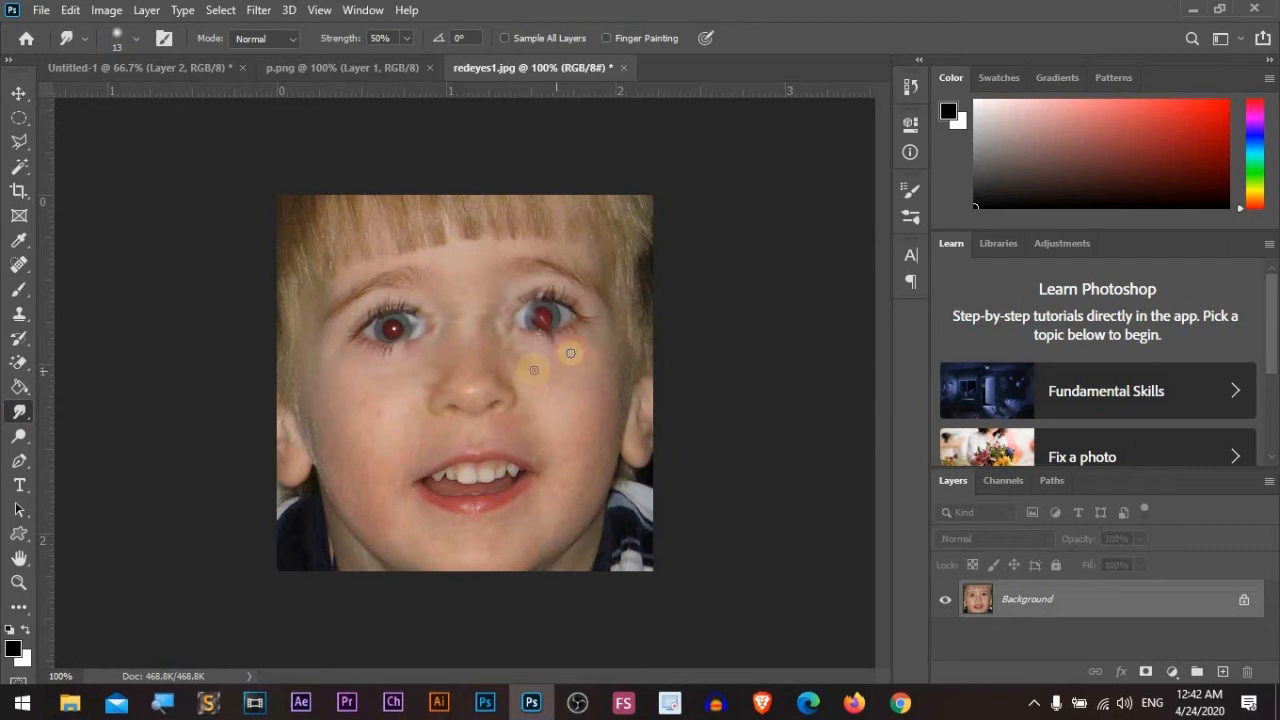
{"action": "mouse_move", "coordinate": [397, 437]}
{"action": "left_mouse_down"}
{"action": "mouse_move", "coordinate": [357, 323]}
{"action": "mouse_move", "coordinate": [404, 365]}
{"action": "mouse_move", "coordinate": [543, 400]}
{"action": "mouse_move", "coordinate": [471, 491]}
{"action": "mouse_move", "coordinate": [500, 486]}
{"action": "mouse_move", "coordinate": [453, 440]}
{"action": "left_mouse_up"}
{"action": "mouse_move", "coordinate": [444, 376]}
{"action": "left_mouse_down"}
{"action": "mouse_move", "coordinate": [523, 349]}
{"action": "mouse_move", "coordinate": [443, 429]}
{"action": "mouse_move", "coordinate": [366, 354]}
{"action": "mouse_move", "coordinate": [429, 269]}
{"action": "mouse_move", "coordinate": [406, 229]}
{"action": "mouse_move", "coordinate": [630, 302]}
{"action": "mouse_move", "coordinate": [630, 549]}
{"action": "mouse_move", "coordinate": [623, 512]}
{"action": "mouse_move", "coordinate": [394, 543]}
{"action": "mouse_move", "coordinate": [286, 486]}
{"action": "mouse_move", "coordinate": [306, 534]}
{"action": "mouse_move", "coordinate": [273, 479]}
{"action": "mouse_move", "coordinate": [320, 463]}
{"action": "left_mouse_up"}
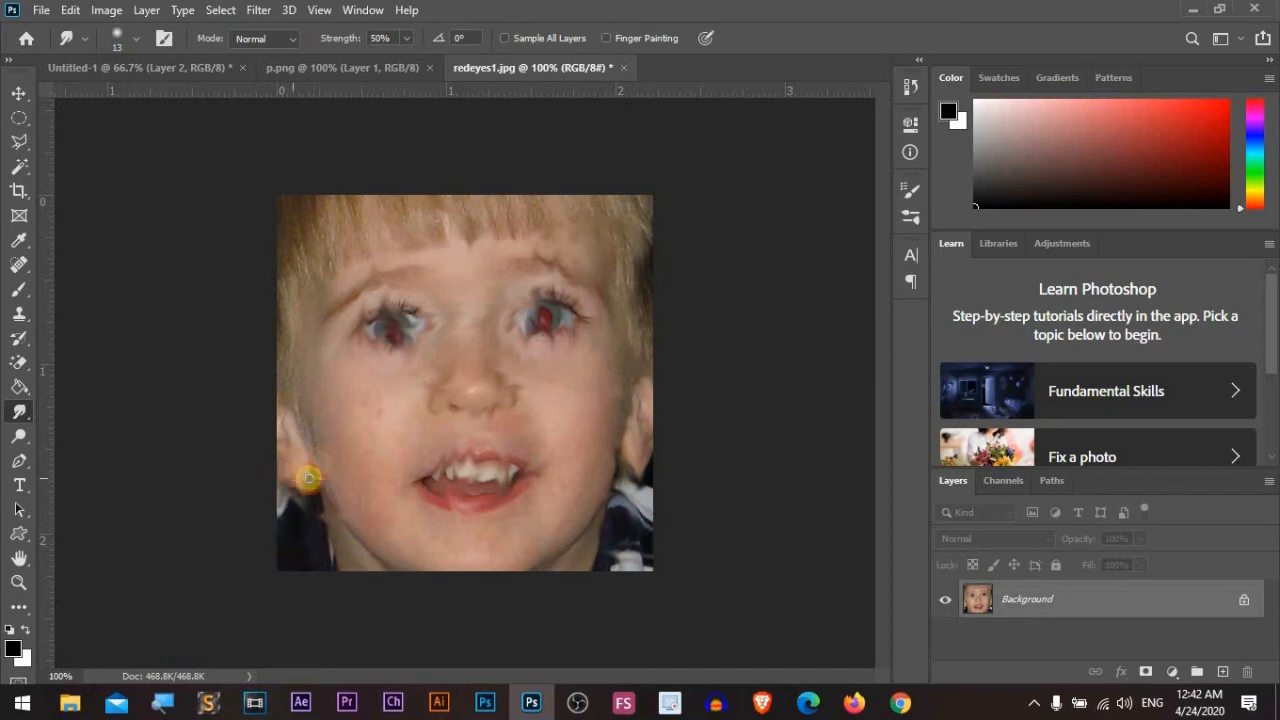
{"action": "left_click", "coordinate": [434, 262]}
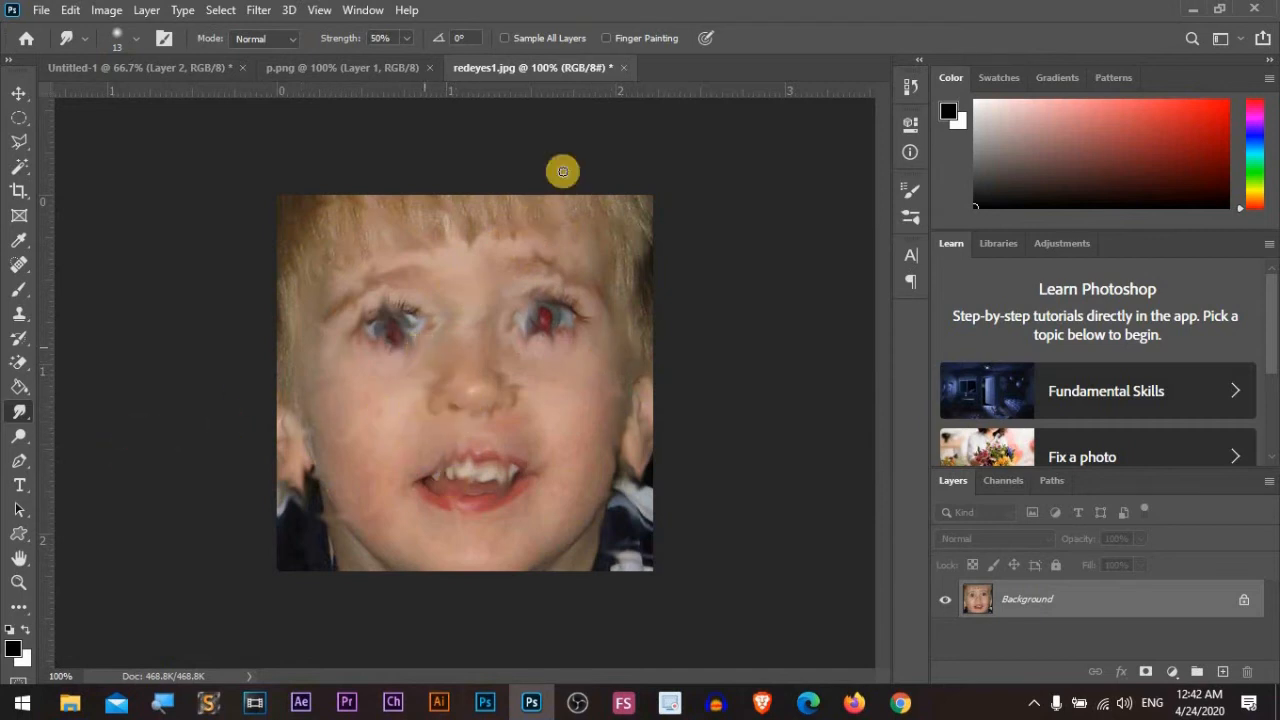
Step: Close redeyes1.jpg without saving and open the original again from the Photoshop Course folder
{"action": "left_click", "coordinate": [623, 66]}
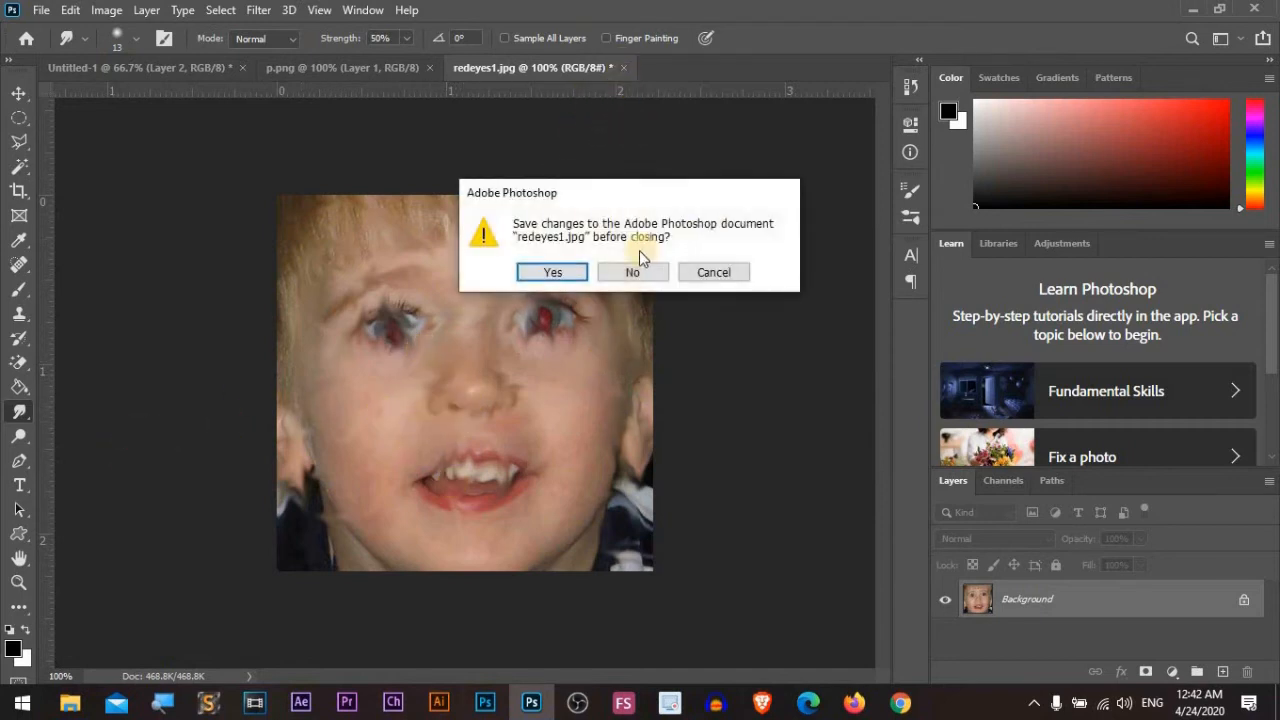
{"action": "key", "text": "Return"}
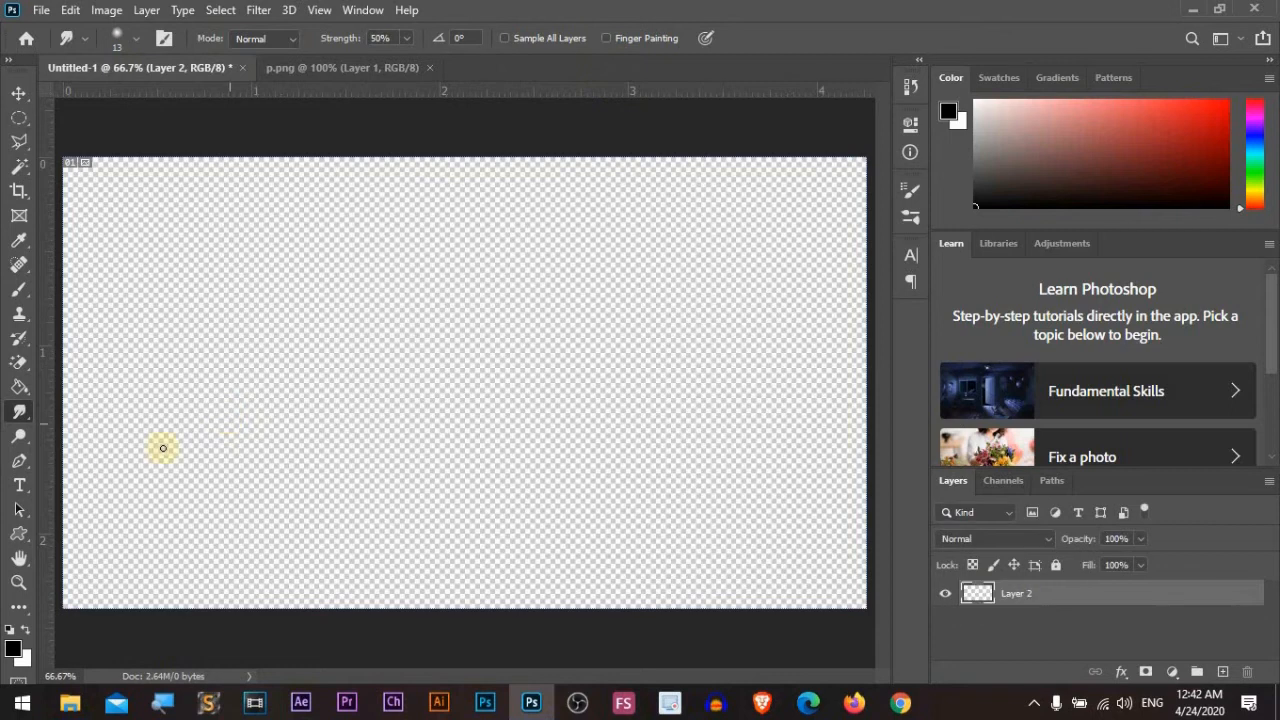
{"action": "left_click", "coordinate": [20, 438]}
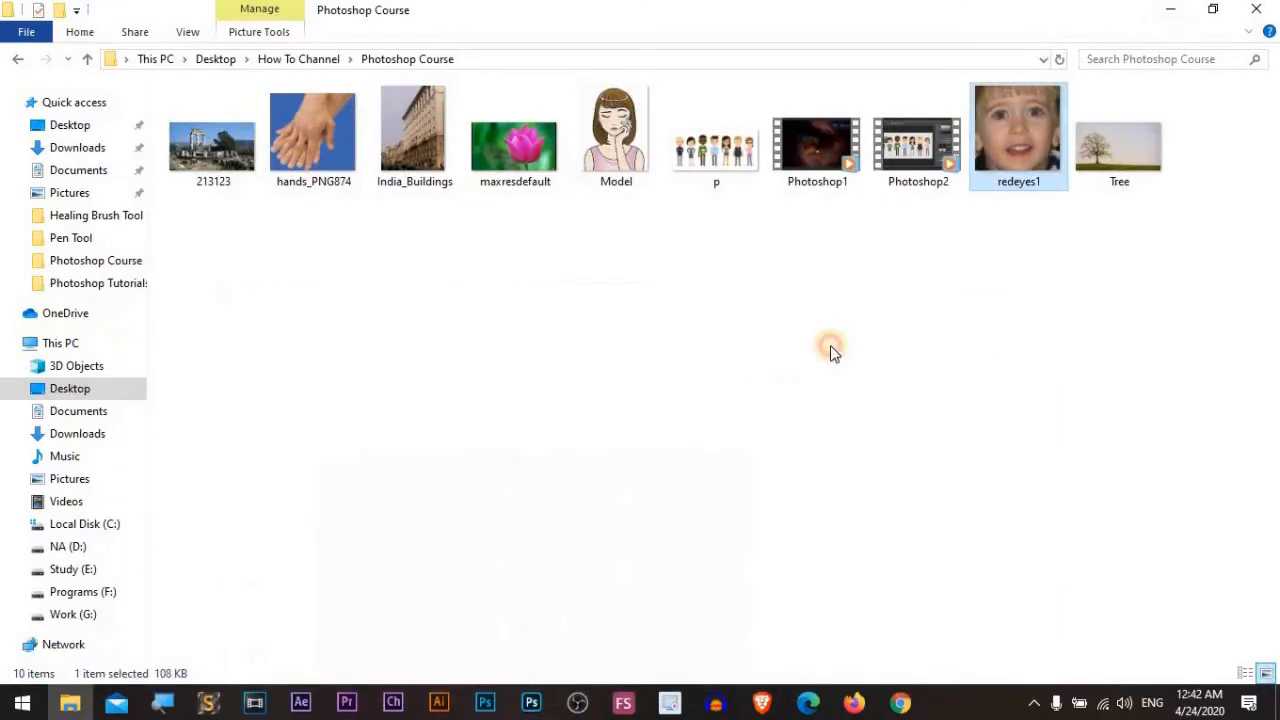
{"action": "left_click", "coordinate": [830, 350]}
{"action": "left_click_drag", "start_coordinate": [1023, 129], "coordinate": [491, 67]}
Step: Lighten the boy's cheek and forehead with the Dodge Tool in the Highlights range at 50% exposure, and undo all the strokes
{"action": "left_click_drag", "start_coordinate": [14, 440], "coordinate": [86, 431]}
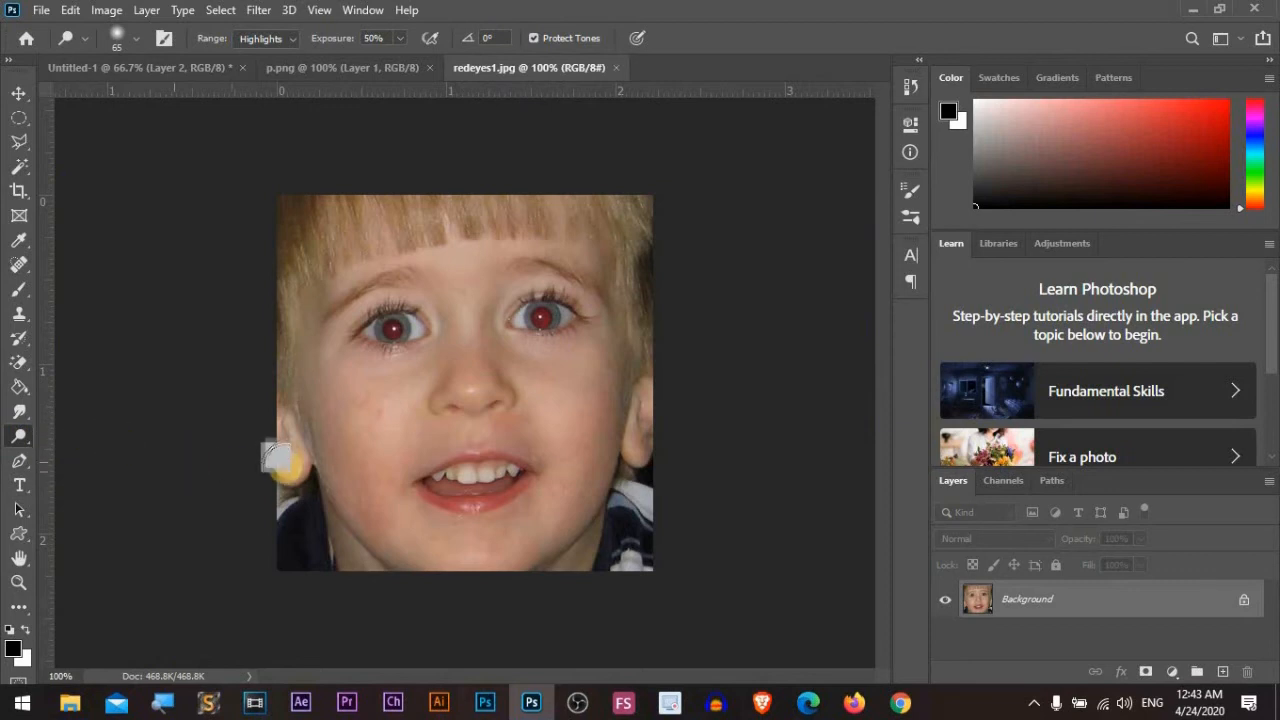
{"action": "mouse_move", "coordinate": [358, 400]}
{"action": "left_mouse_down"}
{"action": "mouse_move", "coordinate": [364, 447]}
{"action": "mouse_move", "coordinate": [381, 393]}
{"action": "mouse_move", "coordinate": [367, 452]}
{"action": "mouse_move", "coordinate": [367, 386]}
{"action": "mouse_move", "coordinate": [348, 442]}
{"action": "mouse_move", "coordinate": [314, 368]}
{"action": "mouse_move", "coordinate": [327, 348]}
{"action": "mouse_move", "coordinate": [504, 242]}
{"action": "mouse_move", "coordinate": [359, 275]}
{"action": "mouse_move", "coordinate": [587, 257]}
{"action": "mouse_move", "coordinate": [607, 400]}
{"action": "mouse_move", "coordinate": [548, 384]}
{"action": "mouse_move", "coordinate": [504, 270]}
{"action": "mouse_move", "coordinate": [467, 425]}
{"action": "mouse_move", "coordinate": [459, 270]}
{"action": "mouse_move", "coordinate": [397, 432]}
{"action": "mouse_move", "coordinate": [356, 460]}
{"action": "mouse_move", "coordinate": [591, 437]}
{"action": "mouse_move", "coordinate": [611, 456]}
{"action": "mouse_move", "coordinate": [535, 521]}
{"action": "mouse_move", "coordinate": [357, 518]}
{"action": "mouse_move", "coordinate": [382, 430]}
{"action": "mouse_move", "coordinate": [479, 556]}
{"action": "mouse_move", "coordinate": [622, 435]}
{"action": "mouse_move", "coordinate": [384, 440]}
{"action": "mouse_move", "coordinate": [509, 300]}
{"action": "mouse_move", "coordinate": [441, 410]}
{"action": "mouse_move", "coordinate": [434, 258]}
{"action": "mouse_move", "coordinate": [320, 272]}
{"action": "mouse_move", "coordinate": [439, 205]}
{"action": "mouse_move", "coordinate": [632, 215]}
{"action": "mouse_move", "coordinate": [612, 466]}
{"action": "mouse_move", "coordinate": [634, 215]}
{"action": "mouse_move", "coordinate": [611, 513]}
{"action": "mouse_move", "coordinate": [304, 197]}
{"action": "mouse_move", "coordinate": [369, 458]}
{"action": "mouse_move", "coordinate": [554, 518]}
{"action": "mouse_move", "coordinate": [618, 460]}
{"action": "mouse_move", "coordinate": [547, 455]}
{"action": "mouse_move", "coordinate": [505, 425]}
{"action": "left_mouse_up"}
{"action": "key", "text": "ctrl+z"}
{"action": "key", "text": "ctrl+z"}
{"action": "key", "text": "ctrl+z"}
{"action": "key", "text": "ctrl+z"}
{"action": "key", "text": "ctrl+z"}
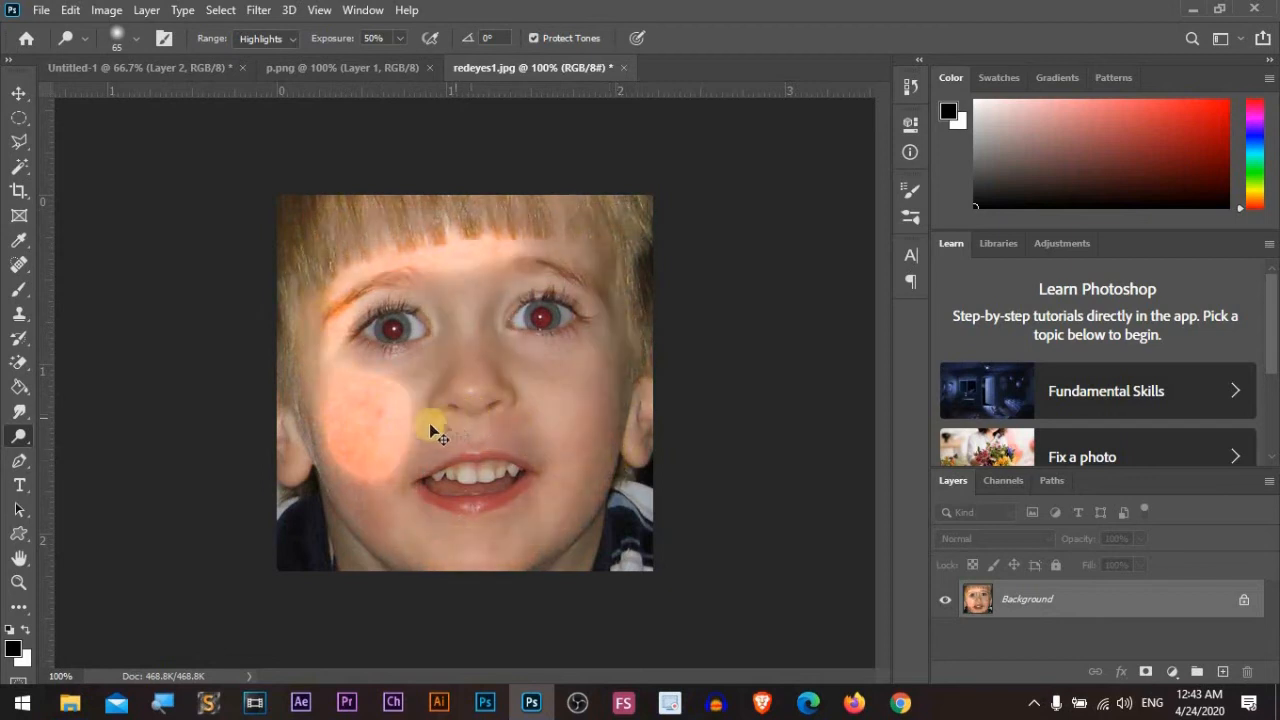
{"action": "key", "text": "ctrl+z"}
{"action": "key", "text": "ctrl+z"}
{"action": "key", "text": "ctrl+z"}
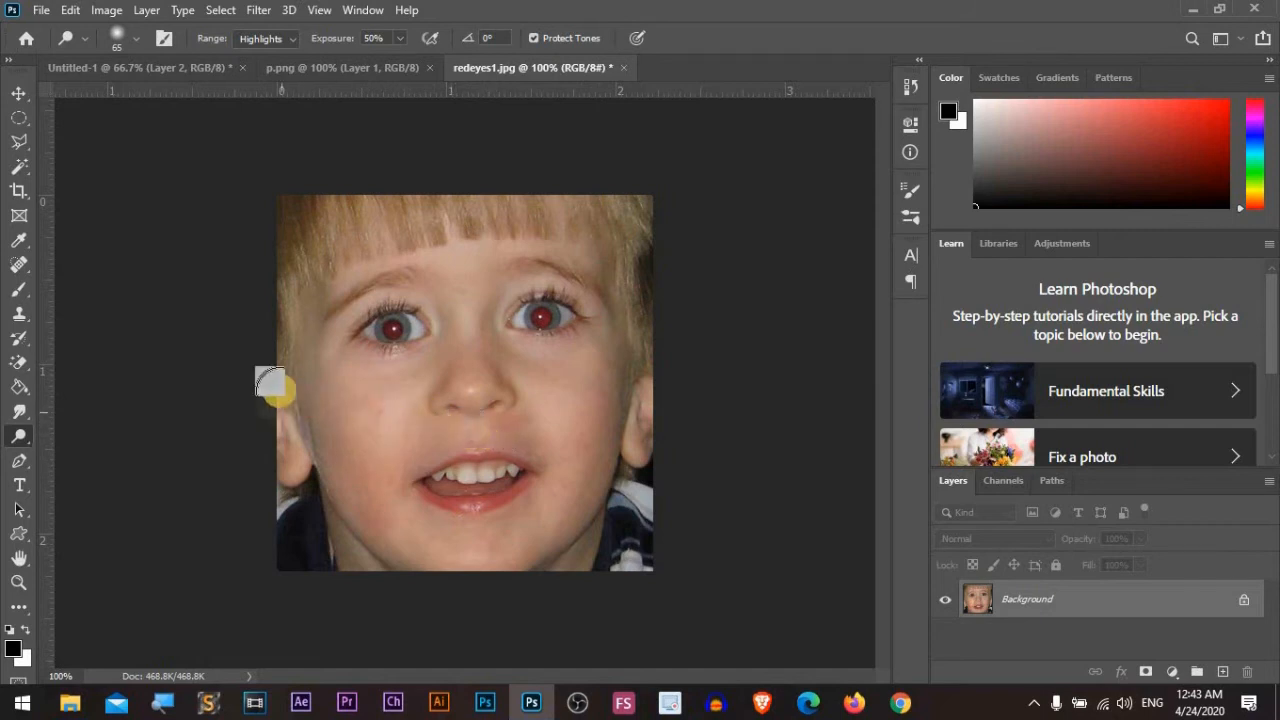
Step: Keep the Dodge range on Highlights, and darken the hair, eyes and face with the Burn Tool in the Shadows range at 50% exposure
{"action": "left_click", "coordinate": [292, 39]}
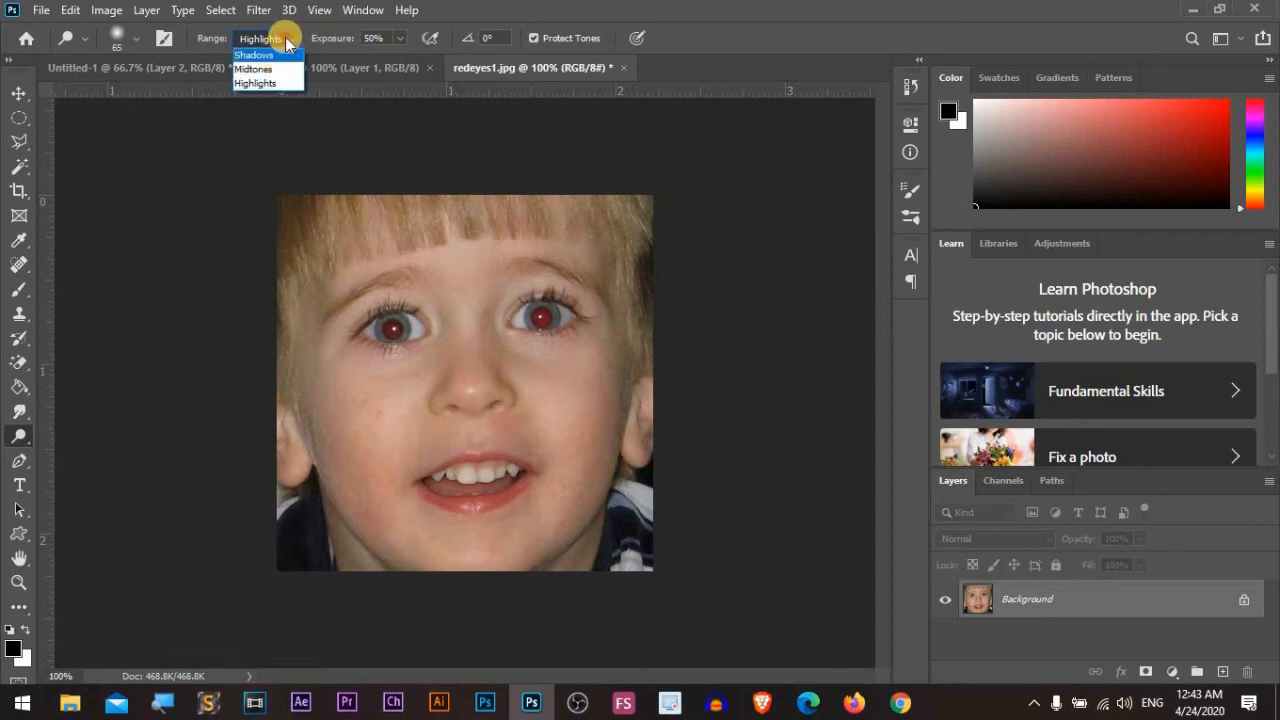
{"action": "left_click", "coordinate": [262, 84]}
{"action": "left_click", "coordinate": [19, 436]}
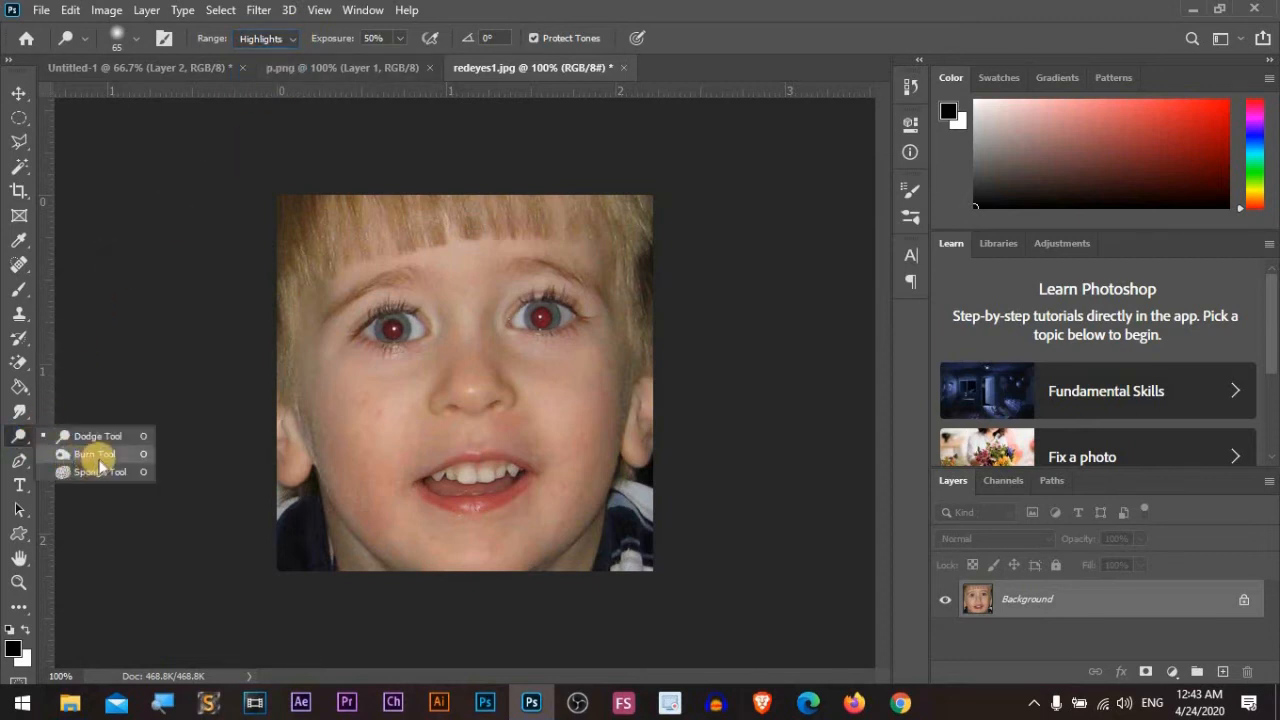
{"action": "left_click", "coordinate": [101, 463]}
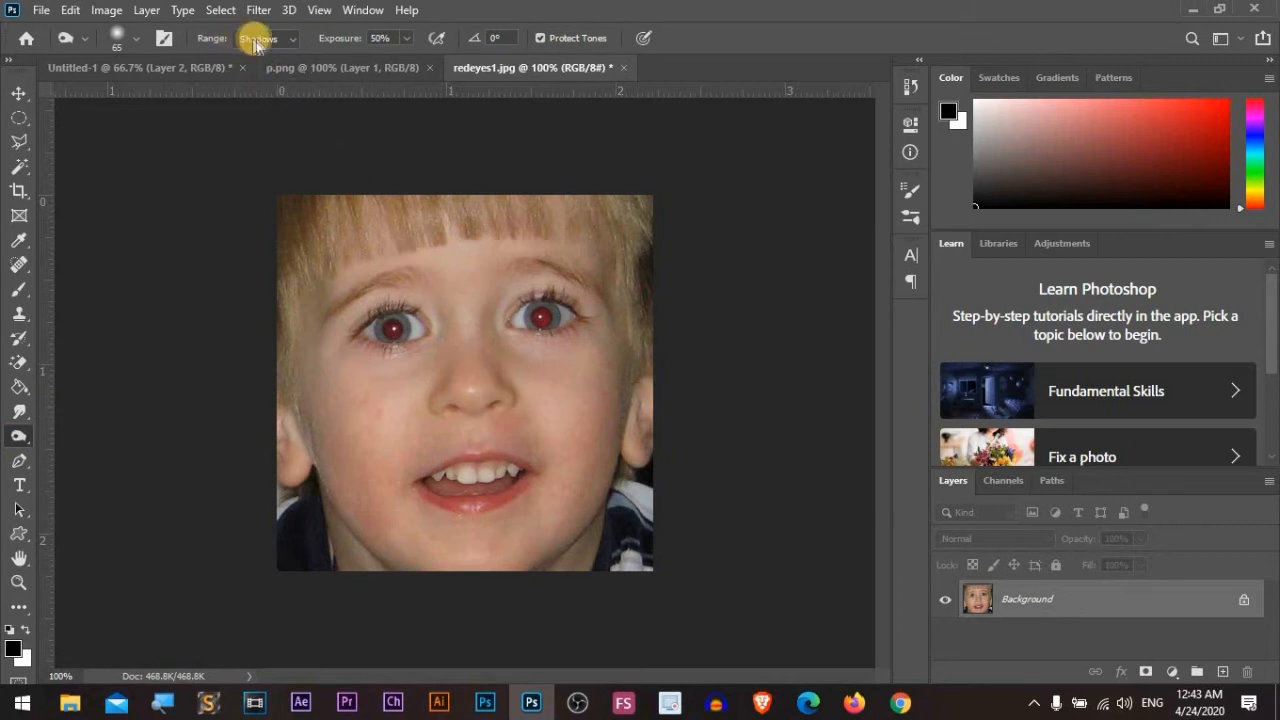
{"action": "left_click_drag", "start_coordinate": [290, 245], "coordinate": [569, 244]}
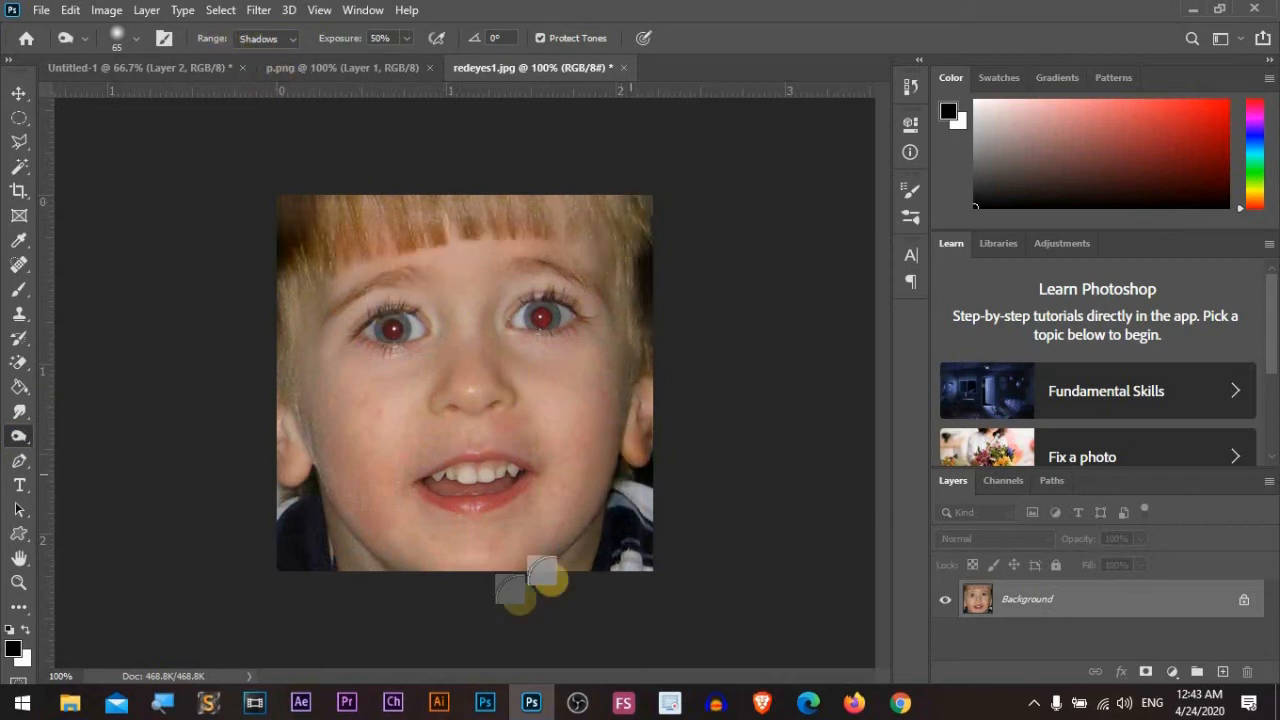
{"action": "mouse_move", "coordinate": [370, 580]}
{"action": "left_mouse_down"}
{"action": "mouse_move", "coordinate": [408, 576]}
{"action": "mouse_move", "coordinate": [446, 546]}
{"action": "mouse_move", "coordinate": [506, 588]}
{"action": "mouse_move", "coordinate": [388, 460]}
{"action": "mouse_move", "coordinate": [511, 311]}
{"action": "mouse_move", "coordinate": [561, 368]}
{"action": "mouse_move", "coordinate": [426, 328]}
{"action": "mouse_move", "coordinate": [579, 335]}
{"action": "mouse_move", "coordinate": [411, 318]}
{"action": "mouse_move", "coordinate": [341, 381]}
{"action": "mouse_move", "coordinate": [526, 263]}
{"action": "mouse_move", "coordinate": [364, 345]}
{"action": "mouse_move", "coordinate": [406, 498]}
{"action": "mouse_move", "coordinate": [428, 500]}
{"action": "mouse_move", "coordinate": [554, 388]}
{"action": "mouse_move", "coordinate": [278, 373]}
{"action": "mouse_move", "coordinate": [341, 360]}
{"action": "mouse_move", "coordinate": [568, 386]}
{"action": "mouse_move", "coordinate": [621, 363]}
{"action": "mouse_move", "coordinate": [596, 298]}
{"action": "mouse_move", "coordinate": [486, 318]}
{"action": "mouse_move", "coordinate": [496, 376]}
{"action": "mouse_move", "coordinate": [571, 333]}
{"action": "mouse_move", "coordinate": [483, 345]}
{"action": "mouse_move", "coordinate": [463, 453]}
{"action": "mouse_move", "coordinate": [434, 416]}
{"action": "mouse_move", "coordinate": [414, 413]}
{"action": "mouse_move", "coordinate": [588, 301]}
{"action": "mouse_move", "coordinate": [456, 279]}
{"action": "mouse_move", "coordinate": [352, 333]}
{"action": "mouse_move", "coordinate": [472, 288]}
{"action": "mouse_move", "coordinate": [351, 281]}
{"action": "mouse_move", "coordinate": [270, 371]}
{"action": "mouse_move", "coordinate": [302, 296]}
{"action": "mouse_move", "coordinate": [413, 437]}
{"action": "mouse_move", "coordinate": [386, 410]}
{"action": "mouse_move", "coordinate": [416, 393]}
{"action": "mouse_move", "coordinate": [590, 409]}
{"action": "mouse_move", "coordinate": [374, 470]}
{"action": "mouse_move", "coordinate": [364, 512]}
{"action": "mouse_move", "coordinate": [594, 498]}
{"action": "mouse_move", "coordinate": [571, 448]}
{"action": "mouse_move", "coordinate": [612, 417]}
{"action": "left_mouse_up"}
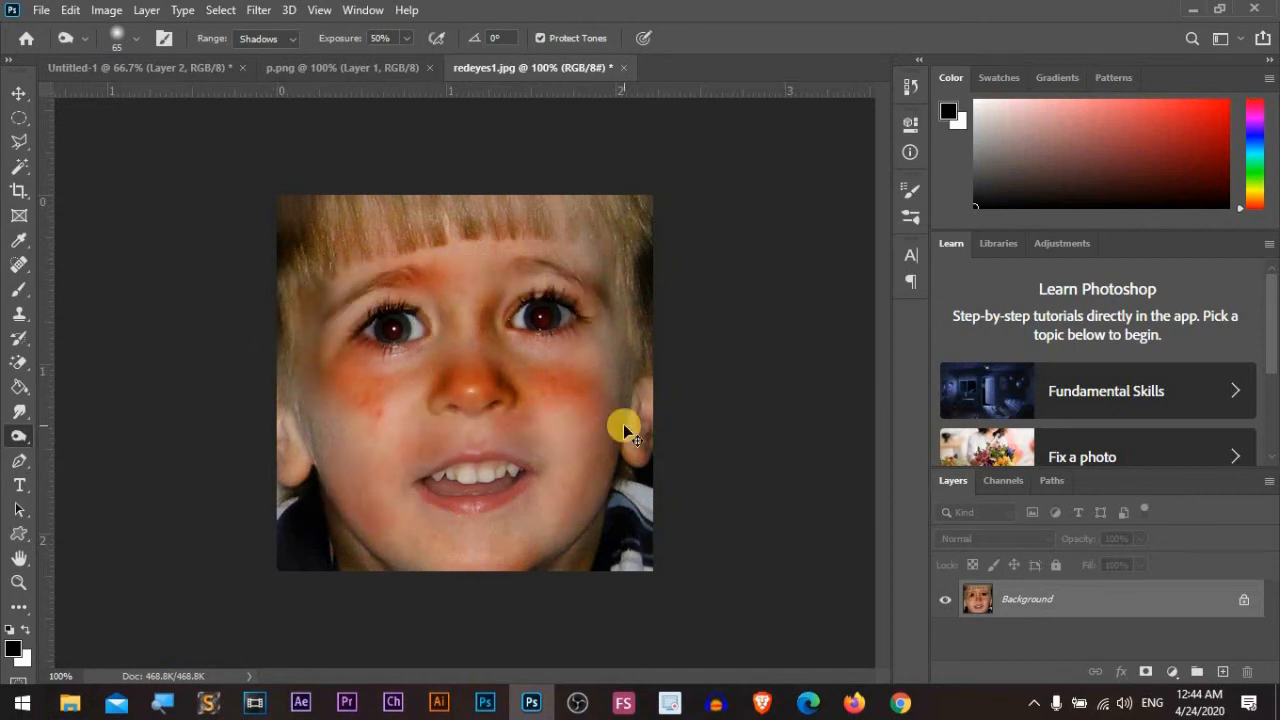
Step: Undo the Burn Tool strokes on the boy's eyes, nose and cheeks
{"action": "key", "text": "ctrl+z"}
{"action": "key", "text": "ctrl+z"}
{"action": "key", "text": "ctrl+z"}
{"action": "key", "text": "ctrl+z"}
{"action": "key", "text": "ctrl+z"}
{"action": "key", "text": "ctrl+z"}
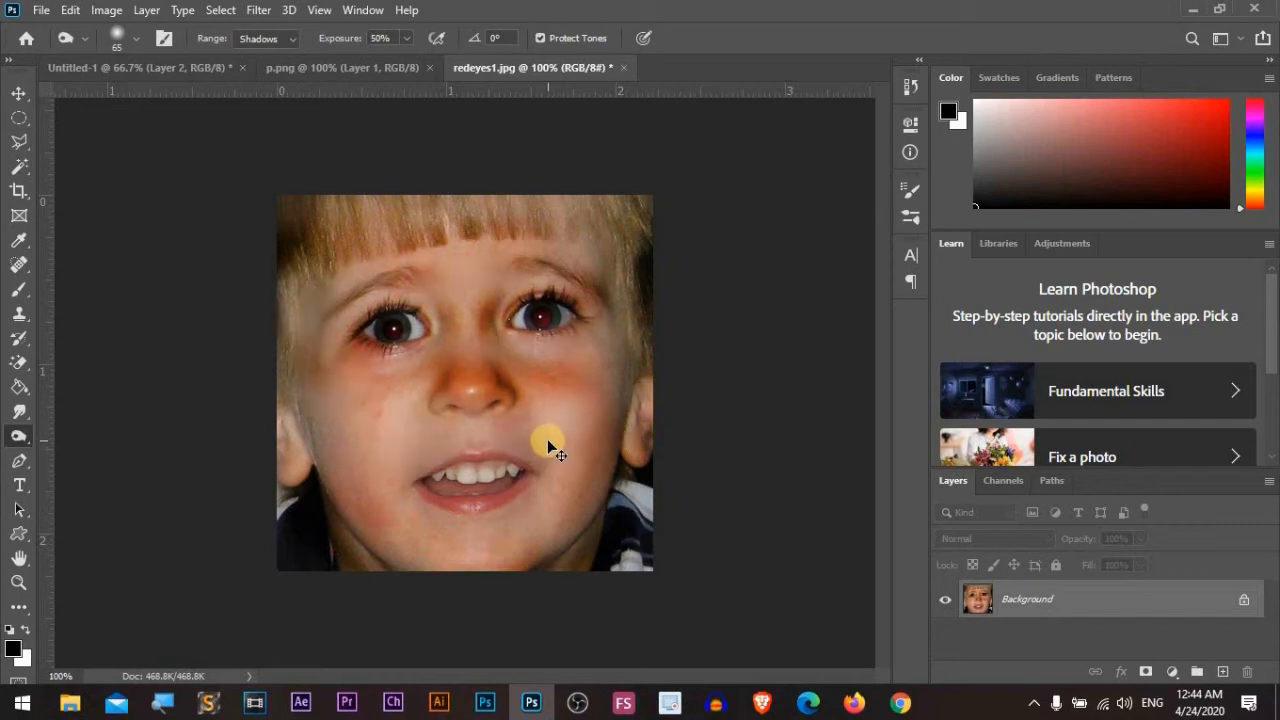
{"action": "key", "text": "ctrl+z"}
{"action": "key", "text": "ctrl+z"}
{"action": "key", "text": "ctrl+z"}
{"action": "key", "text": "ctrl+z"}
{"action": "key", "text": "ctrl+z"}
{"action": "key", "text": "ctrl+z"}
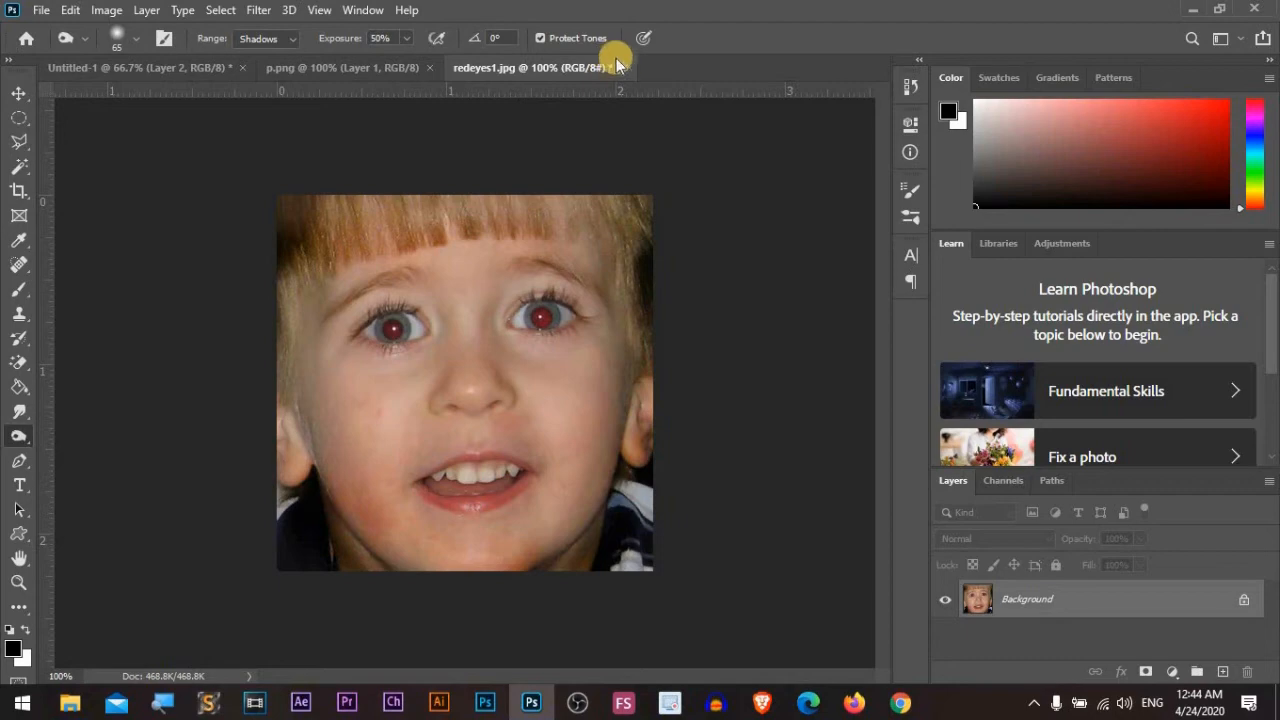
Step: Close redeyes1.jpg without saving and open maxresdefault.jpg from the Photoshop Course folder
{"action": "key", "text": "ctrl+w"}
{"action": "left_click", "coordinate": [650, 272]}
{"action": "left_click", "coordinate": [1190, 10]}
{"action": "mouse_move", "coordinate": [523, 194]}
{"action": "left_mouse_down"}
{"action": "mouse_move", "coordinate": [546, 263]}
{"action": "mouse_move", "coordinate": [586, 609]}
{"action": "mouse_move", "coordinate": [528, 708]}
{"action": "mouse_move", "coordinate": [466, 130]}
{"action": "mouse_move", "coordinate": [497, 59]}
{"action": "mouse_move", "coordinate": [462, 256]}
{"action": "mouse_move", "coordinate": [371, 363]}
{"action": "left_mouse_up"}
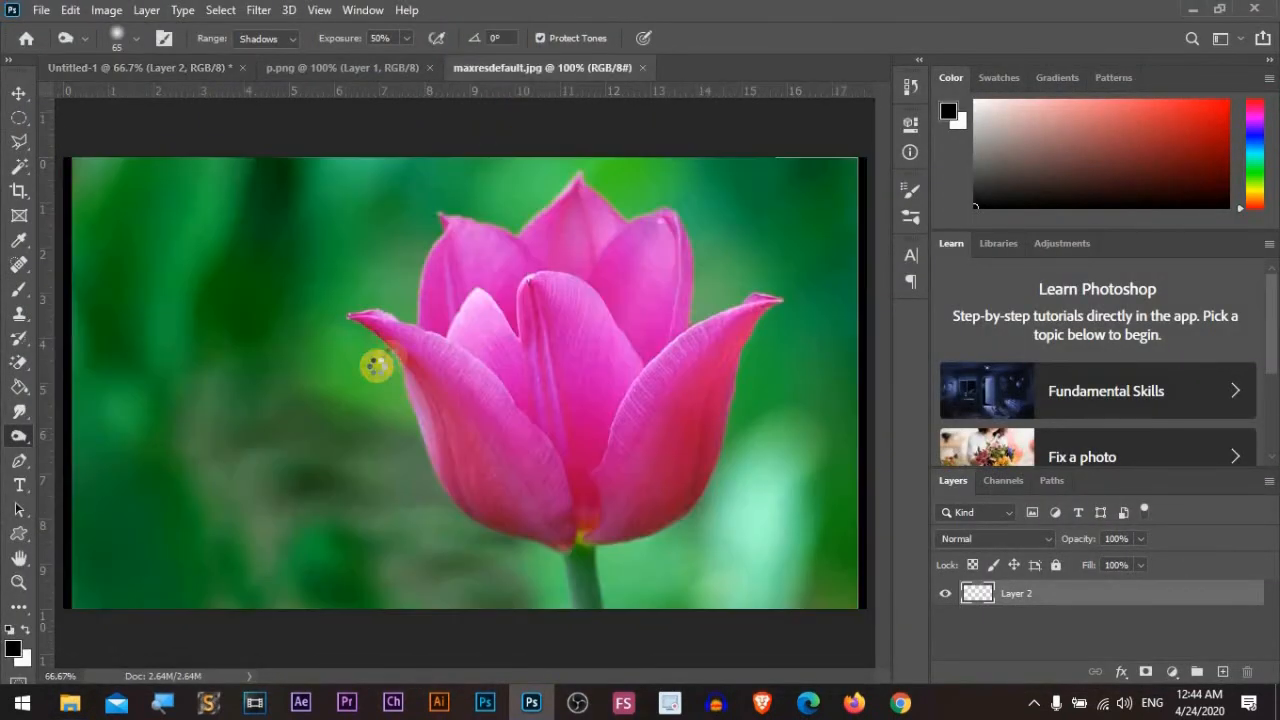
Step: Duplicate the Background layer and intensify the tulip's colors on the copy with the Sponge Tool in Saturate mode at 100% flow
{"action": "right_click", "coordinate": [18, 435]}
{"action": "left_click", "coordinate": [80, 470]}
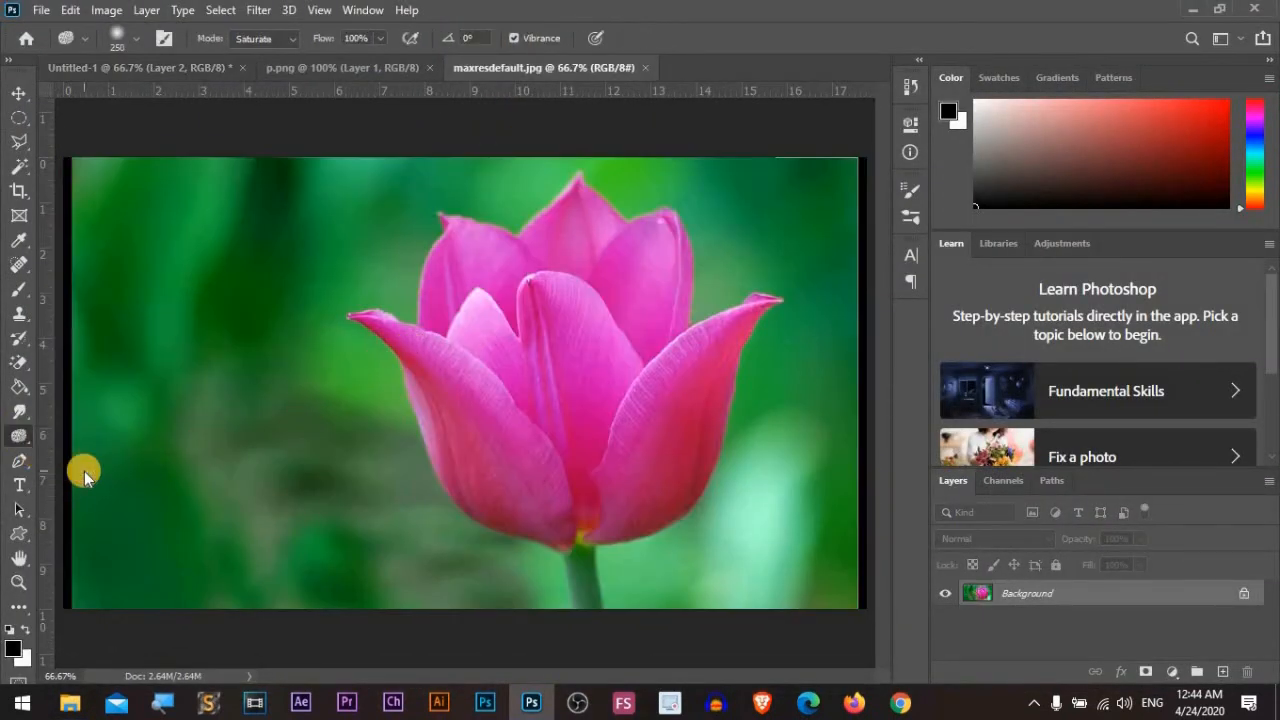
{"action": "left_click", "coordinate": [293, 37]}
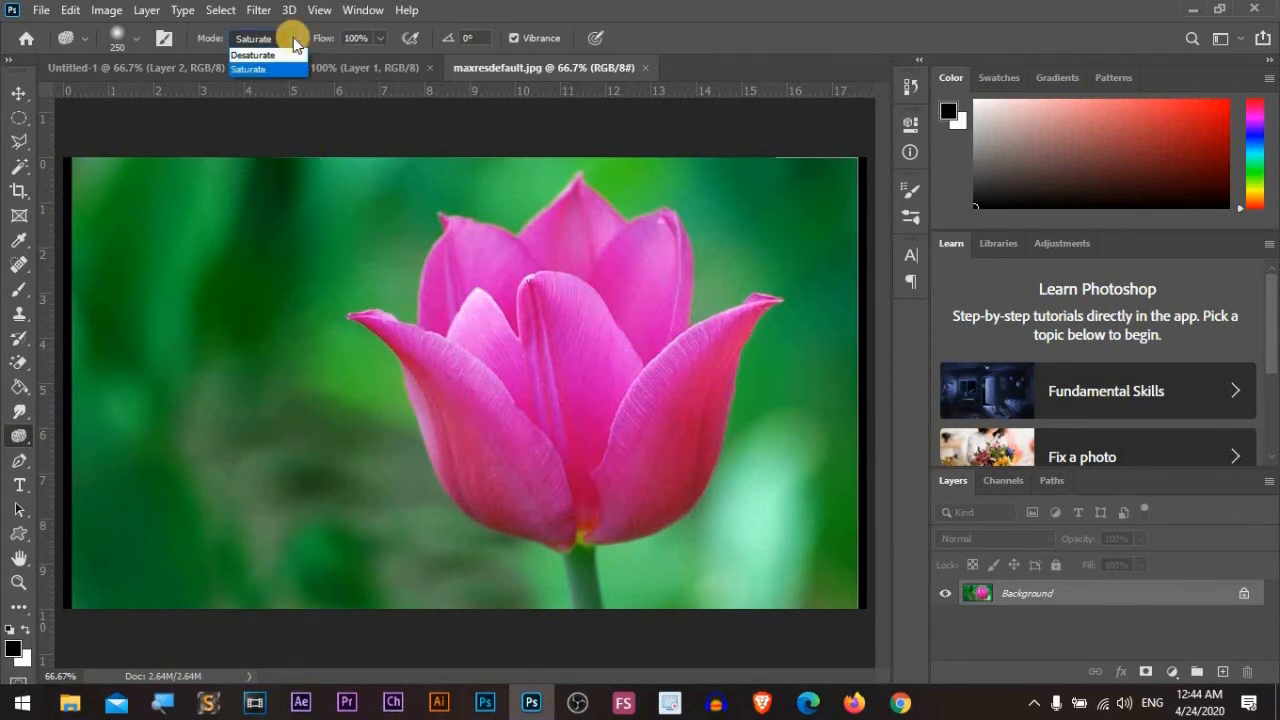
{"action": "left_click", "coordinate": [270, 65]}
{"action": "mouse_move", "coordinate": [514, 380]}
{"action": "left_mouse_down"}
{"action": "mouse_move", "coordinate": [594, 457]}
{"action": "mouse_move", "coordinate": [648, 405]}
{"action": "left_mouse_up"}
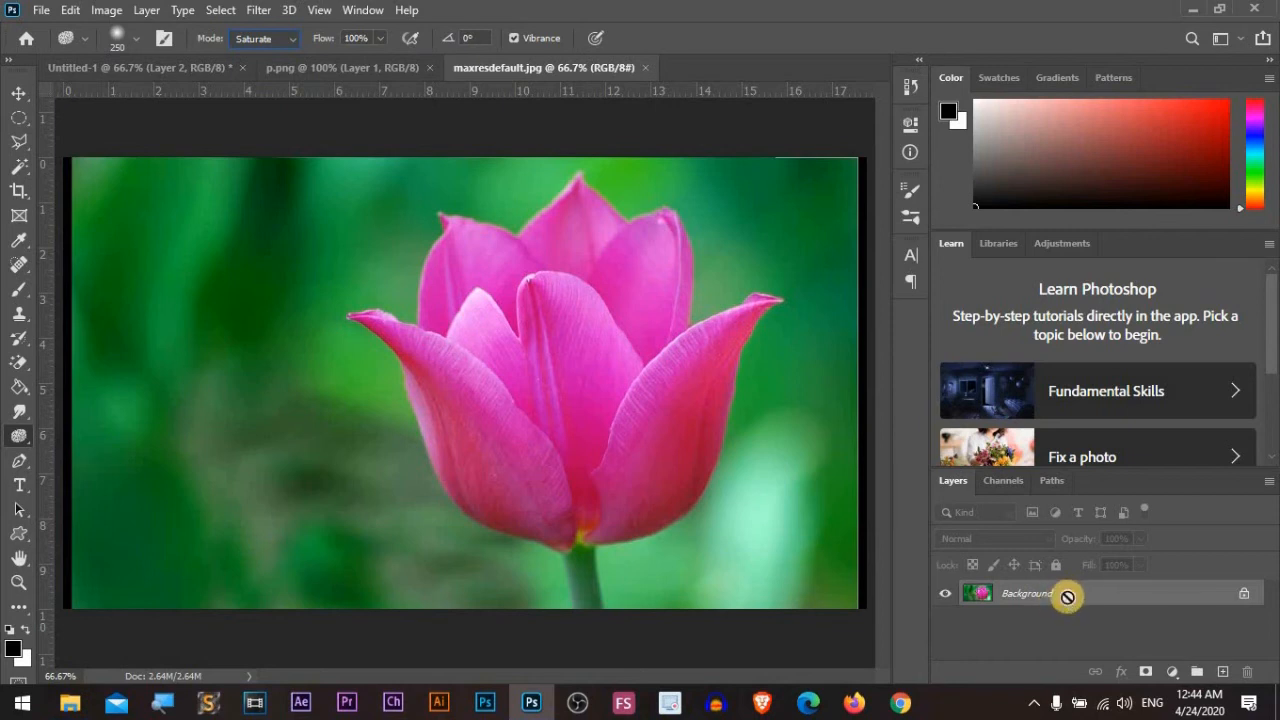
{"action": "key", "text": "ctrl+j"}
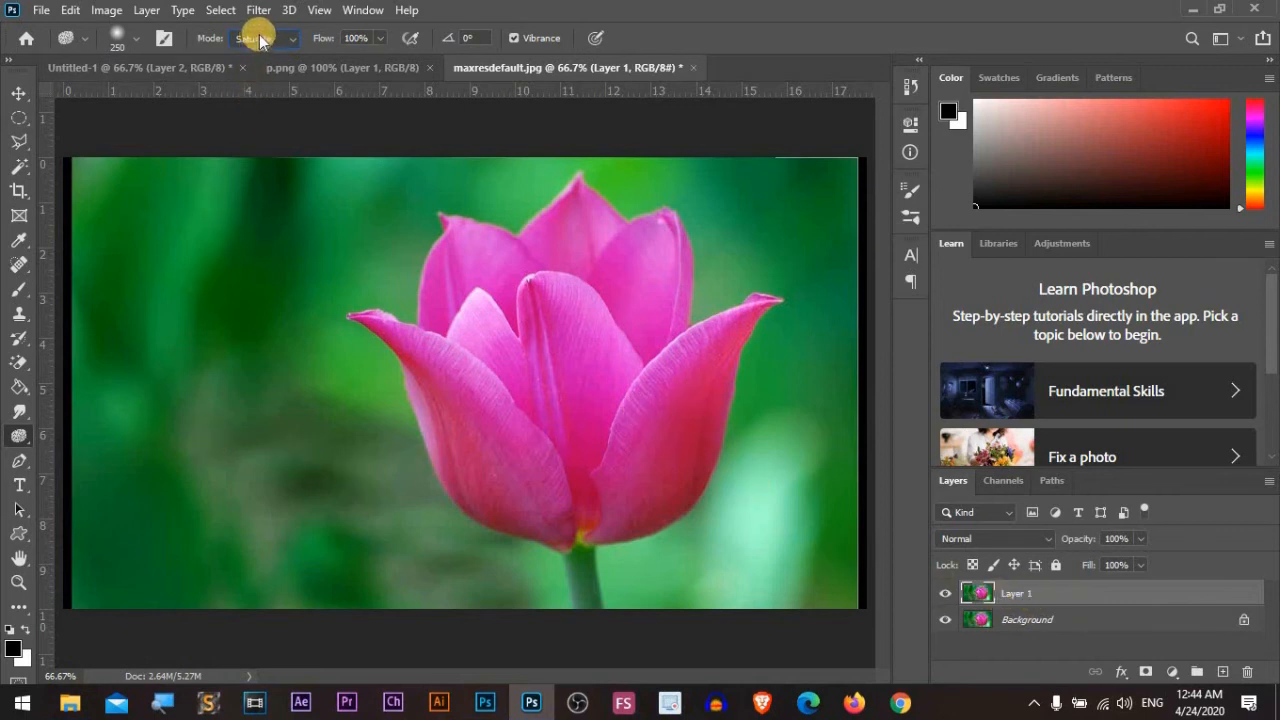
{"action": "mouse_move", "coordinate": [543, 329]}
{"action": "left_mouse_down"}
{"action": "mouse_move", "coordinate": [663, 451]}
{"action": "mouse_move", "coordinate": [656, 494]}
{"action": "mouse_move", "coordinate": [551, 486]}
{"action": "mouse_move", "coordinate": [446, 389]}
{"action": "mouse_move", "coordinate": [539, 376]}
{"action": "mouse_move", "coordinate": [540, 466]}
{"action": "mouse_move", "coordinate": [611, 500]}
{"action": "left_mouse_up"}
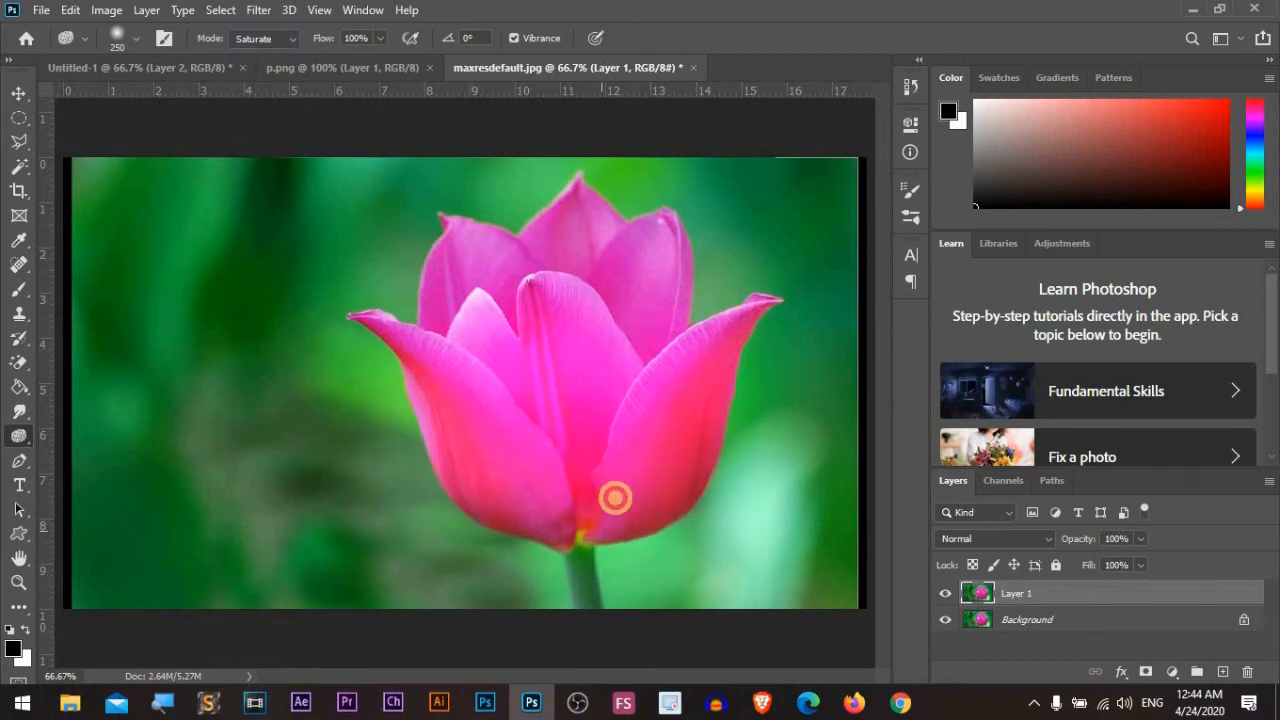
Step: Toggle the visibility of Layer 1 to compare the saturated tulip with the original
{"action": "left_click", "coordinate": [946, 594]}
{"action": "left_click", "coordinate": [946, 594]}
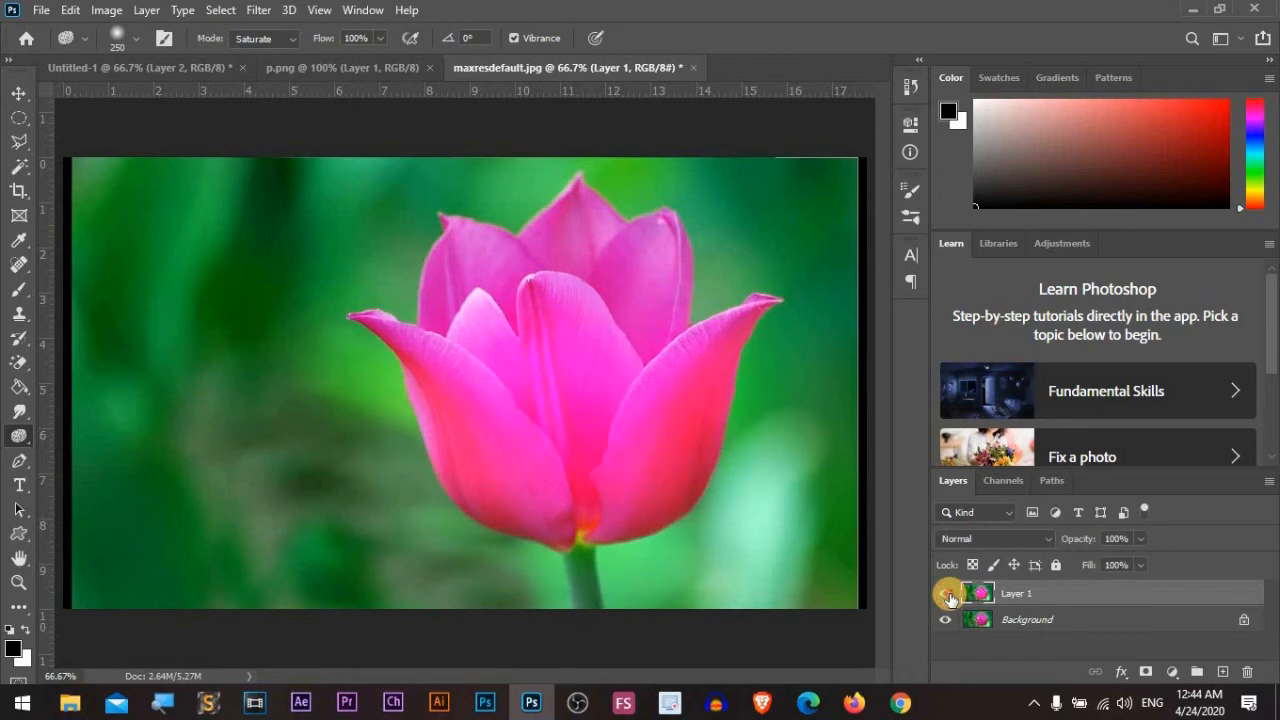
{"action": "left_click", "coordinate": [946, 594]}
{"action": "left_click", "coordinate": [946, 594]}
{"action": "left_click", "coordinate": [946, 594]}
{"action": "left_click", "coordinate": [946, 594]}
{"action": "left_click", "coordinate": [946, 594]}
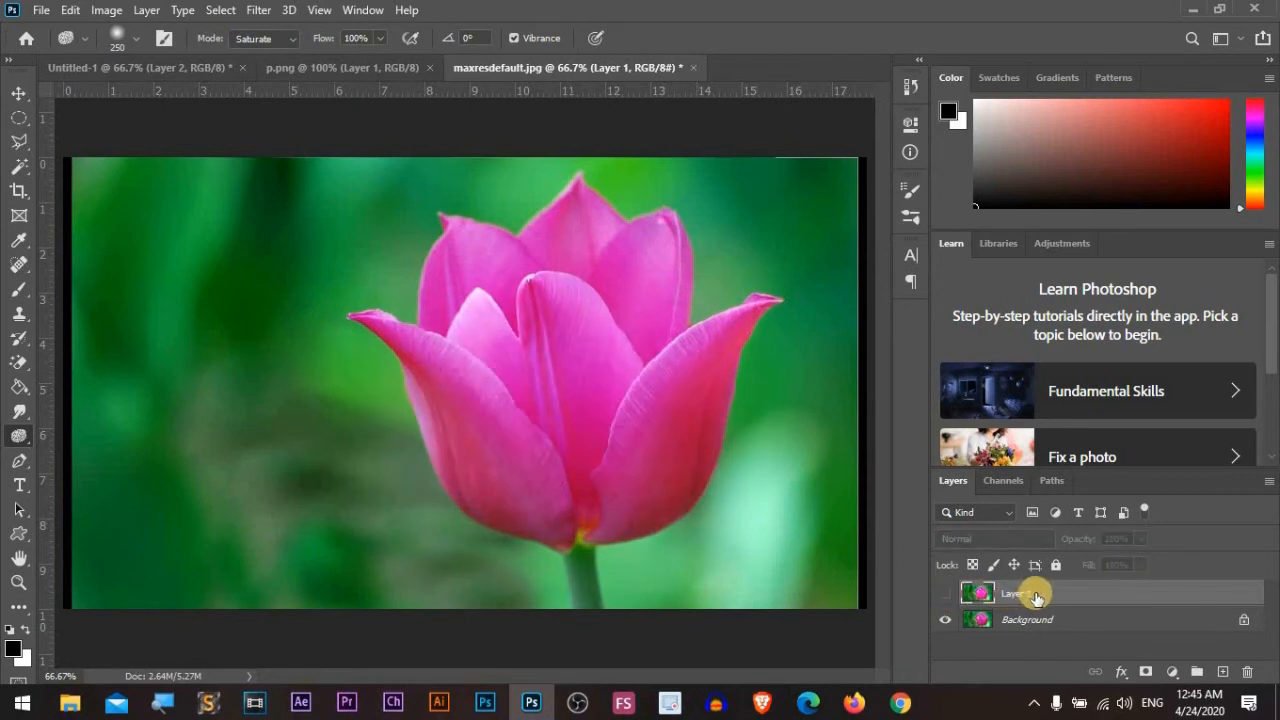
Step: Replace Layer 1 with a fresh Background copy and fade the tulip's petals using the Sponge Tool in Desaturate mode at 100% flow
{"action": "key", "text": "Delete"}
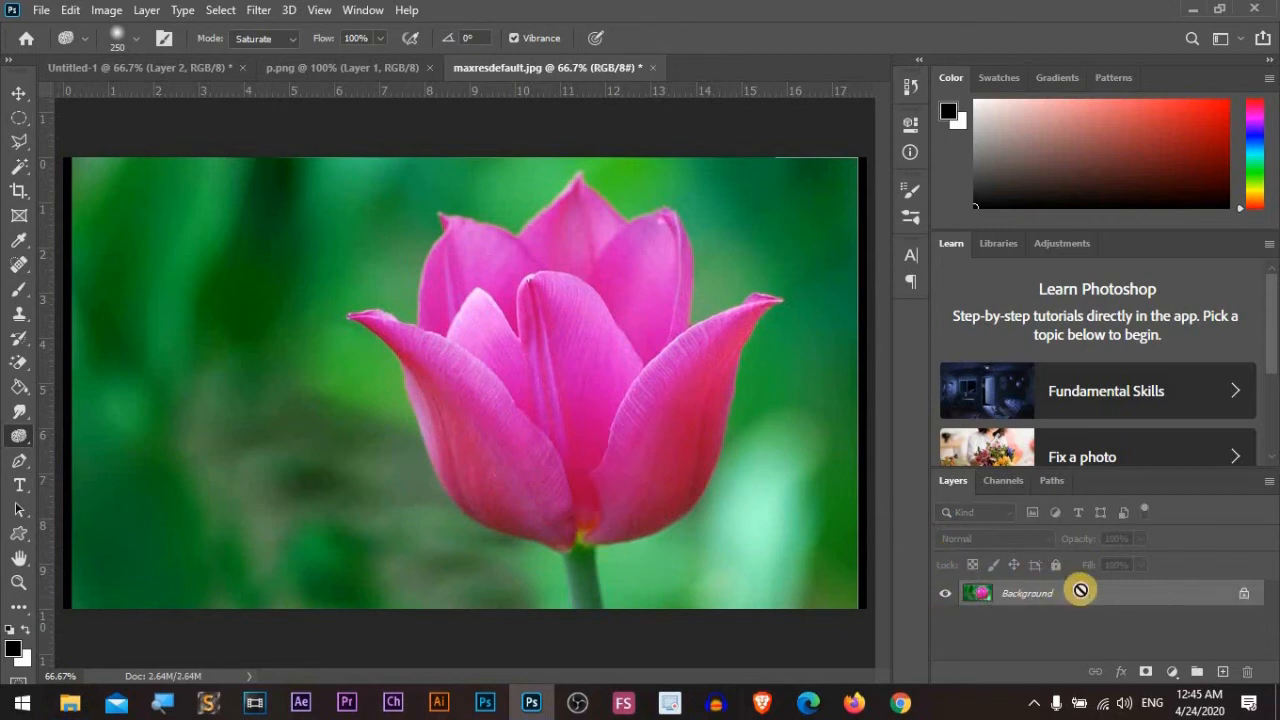
{"action": "key", "text": "ctrl+j"}
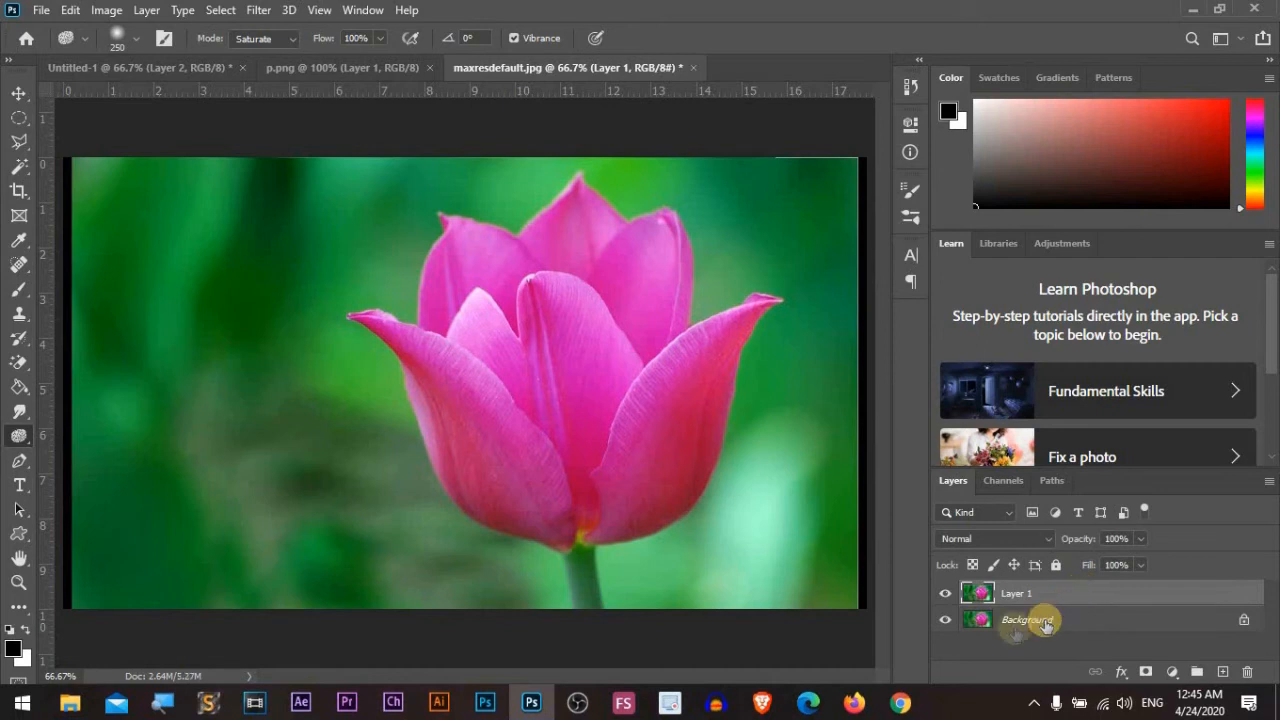
{"action": "left_click", "coordinate": [277, 39]}
{"action": "left_click", "coordinate": [278, 47]}
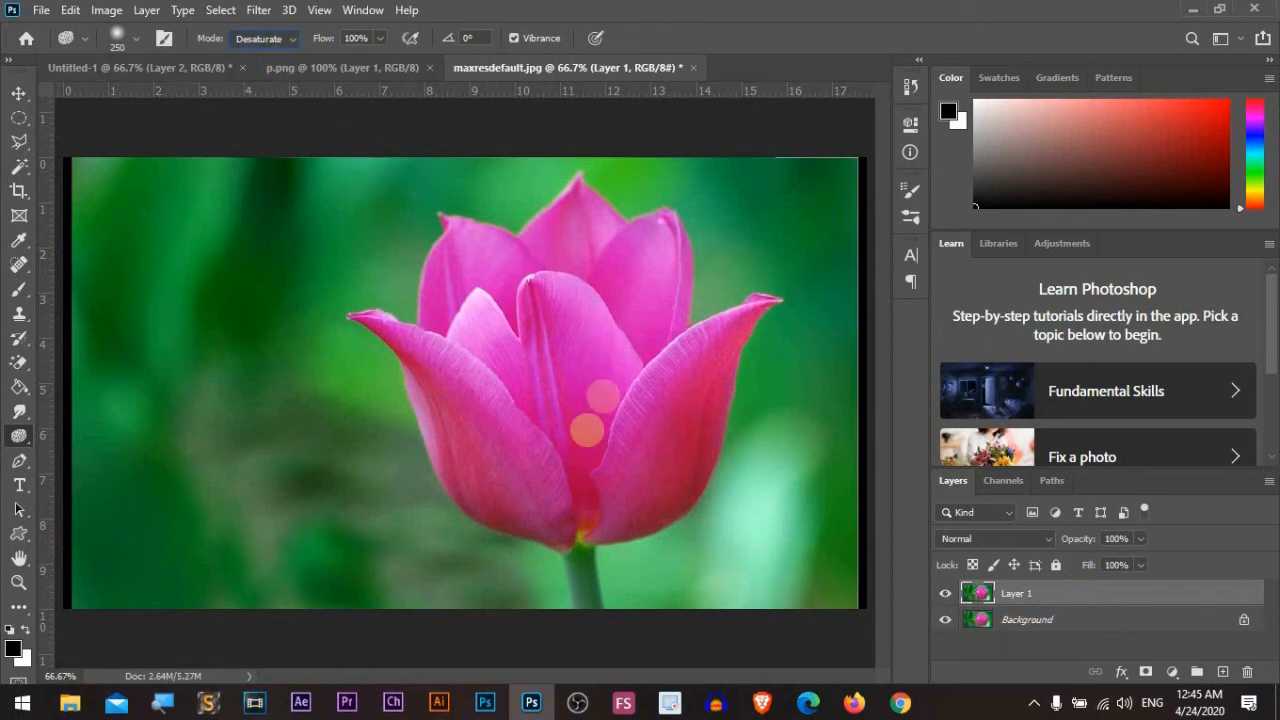
{"action": "mouse_move", "coordinate": [709, 368]}
{"action": "left_mouse_down"}
{"action": "mouse_move", "coordinate": [698, 396]}
{"action": "mouse_move", "coordinate": [721, 333]}
{"action": "mouse_move", "coordinate": [660, 508]}
{"action": "mouse_move", "coordinate": [603, 481]}
{"action": "mouse_move", "coordinate": [547, 331]}
{"action": "mouse_move", "coordinate": [564, 406]}
{"action": "mouse_move", "coordinate": [550, 418]}
{"action": "mouse_move", "coordinate": [585, 488]}
{"action": "mouse_move", "coordinate": [477, 313]}
{"action": "mouse_move", "coordinate": [487, 449]}
{"action": "mouse_move", "coordinate": [448, 332]}
{"action": "mouse_move", "coordinate": [524, 486]}
{"action": "mouse_move", "coordinate": [504, 333]}
{"action": "mouse_move", "coordinate": [514, 405]}
{"action": "mouse_move", "coordinate": [572, 399]}
{"action": "mouse_move", "coordinate": [640, 518]}
{"action": "mouse_move", "coordinate": [722, 323]}
{"action": "mouse_move", "coordinate": [674, 458]}
{"action": "mouse_move", "coordinate": [670, 423]}
{"action": "mouse_move", "coordinate": [566, 327]}
{"action": "mouse_move", "coordinate": [550, 398]}
{"action": "mouse_move", "coordinate": [564, 455]}
{"action": "mouse_move", "coordinate": [474, 324]}
{"action": "mouse_move", "coordinate": [497, 440]}
{"action": "mouse_move", "coordinate": [488, 499]}
{"action": "mouse_move", "coordinate": [445, 455]}
{"action": "mouse_move", "coordinate": [564, 292]}
{"action": "mouse_move", "coordinate": [585, 418]}
{"action": "mouse_move", "coordinate": [622, 422]}
{"action": "left_mouse_up"}
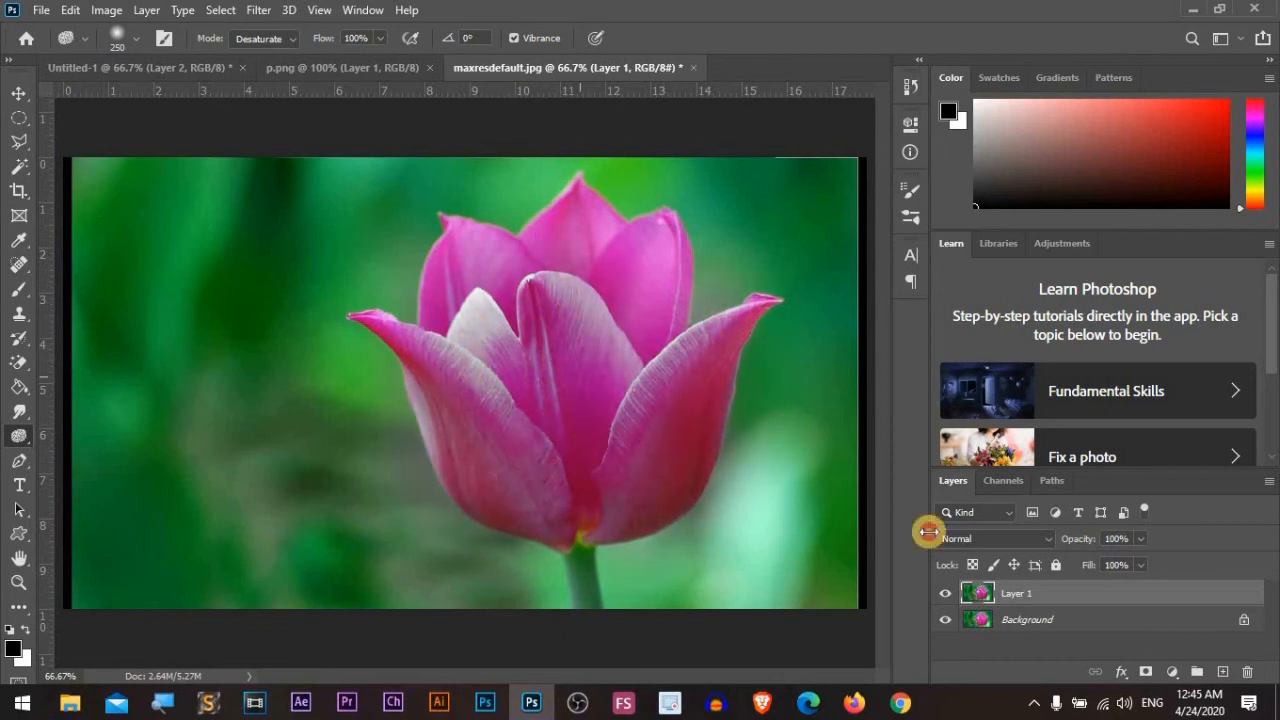
Step: Switch Layer 1 off and on repeatedly to compare the desaturated petals with the Background
{"action": "left_click", "coordinate": [949, 597]}
{"action": "left_click", "coordinate": [949, 597]}
{"action": "left_click", "coordinate": [949, 597]}
{"action": "left_click", "coordinate": [949, 597]}
{"action": "left_click", "coordinate": [949, 597]}
{"action": "left_click", "coordinate": [949, 597]}
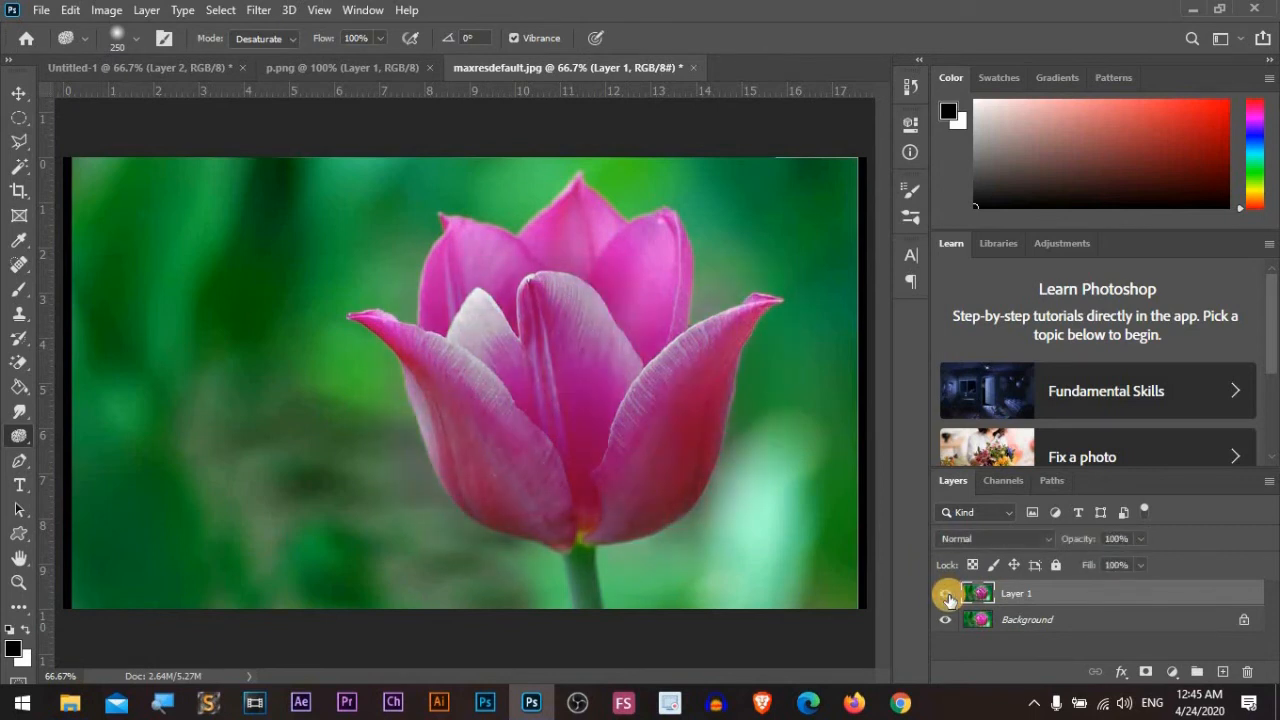
{"action": "left_click", "coordinate": [949, 597]}
{"action": "left_click", "coordinate": [949, 597]}
{"action": "left_click", "coordinate": [949, 597]}
{"action": "left_click", "coordinate": [949, 597]}
{"action": "left_click", "coordinate": [949, 597]}
{"action": "left_click", "coordinate": [949, 597]}
{"action": "left_click", "coordinate": [949, 597]}
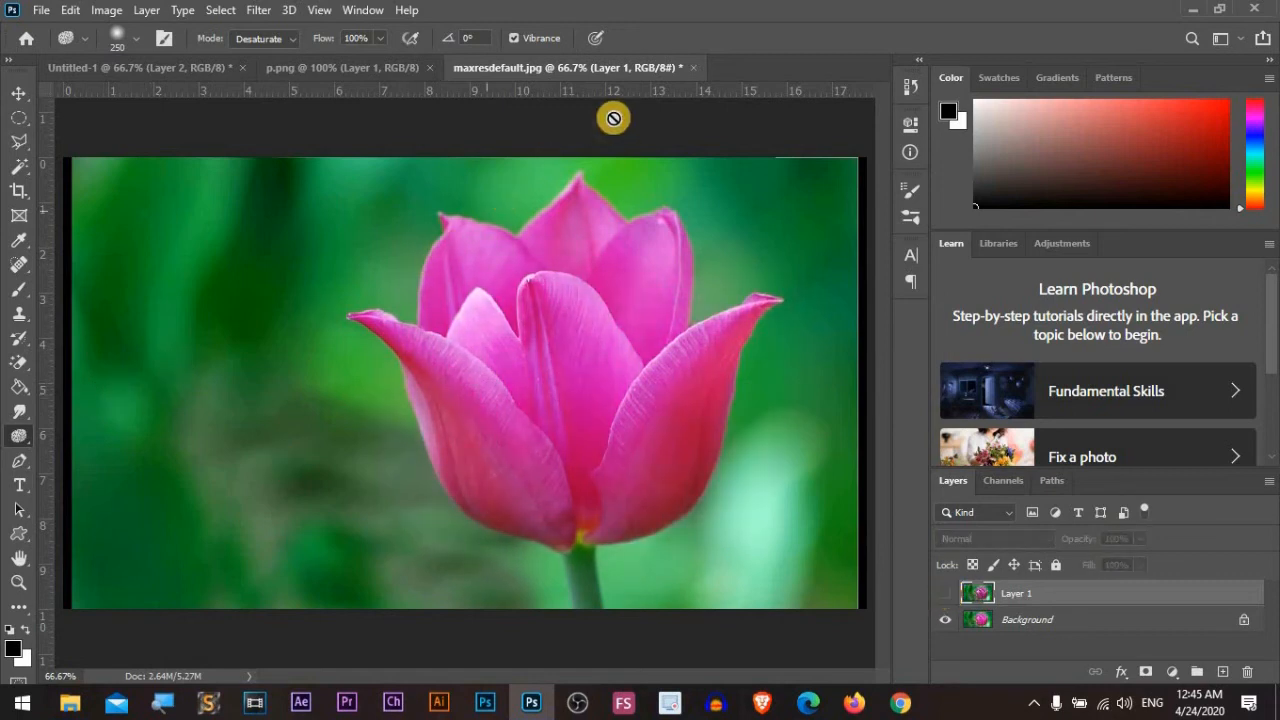
Step: Close maxresdefault.jpg without saving the changes
{"action": "left_click", "coordinate": [690, 68]}
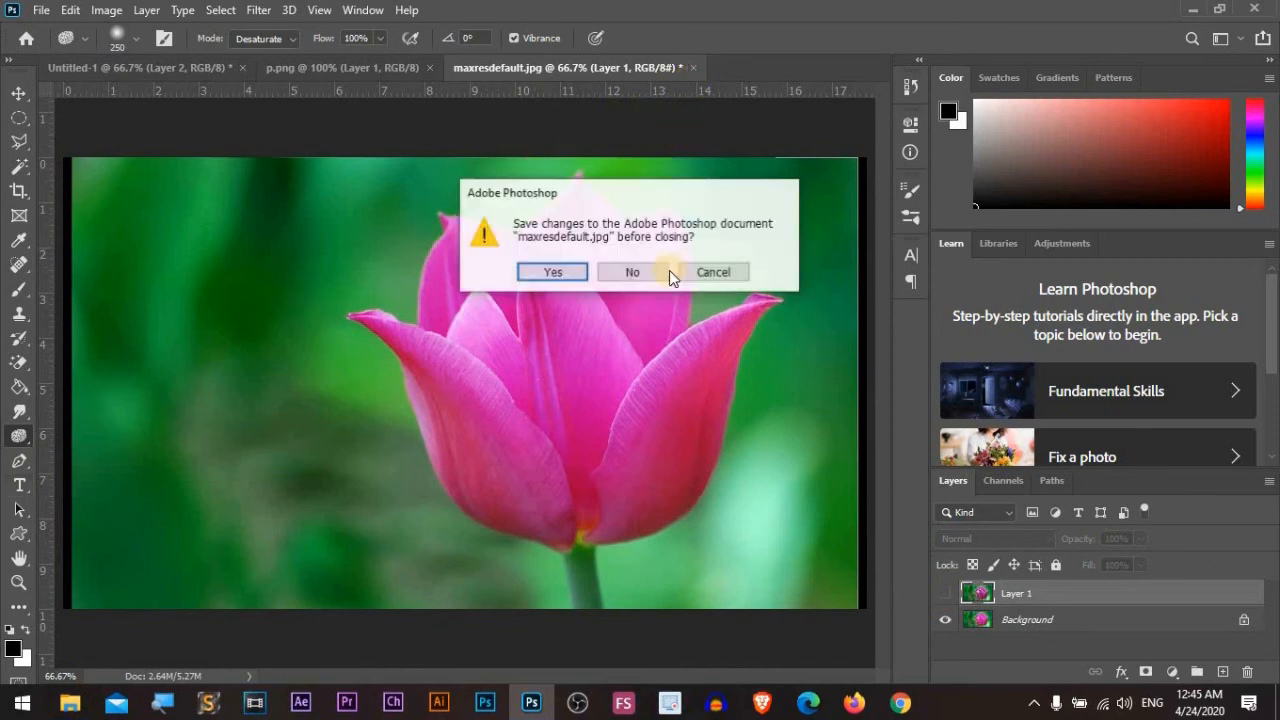
{"action": "left_click", "coordinate": [623, 280]}
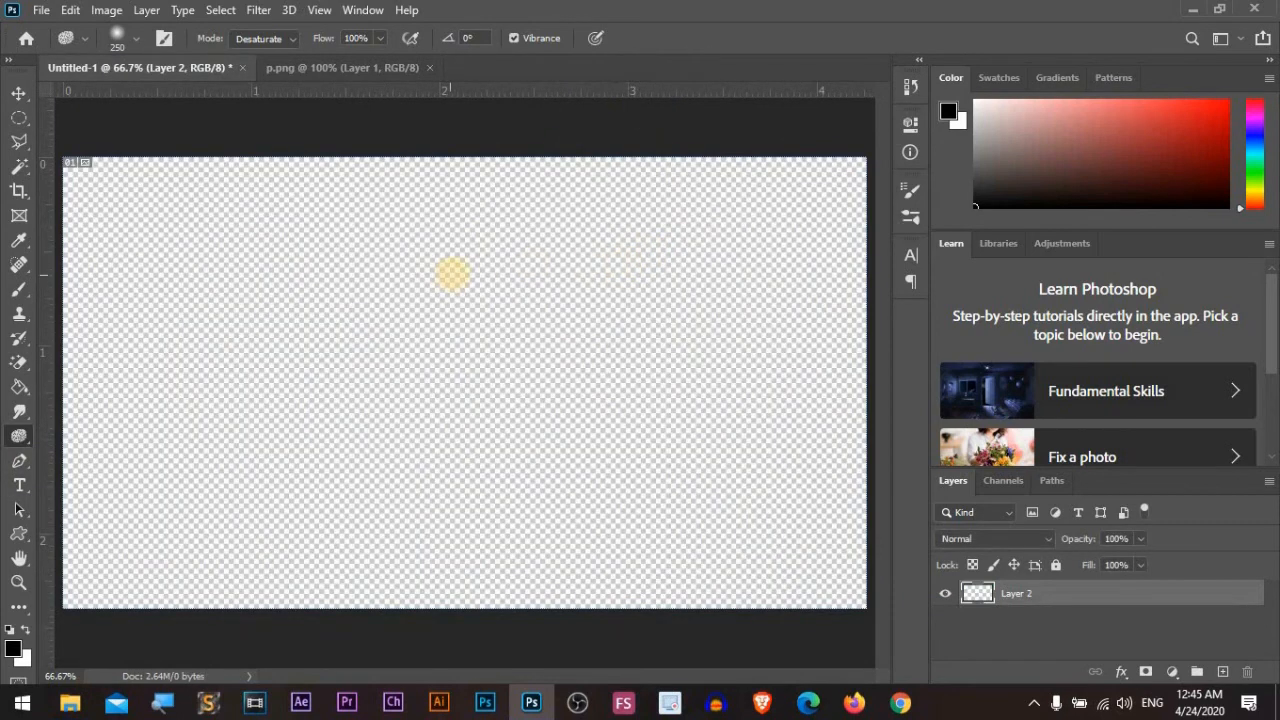
Step: Draw a straight horizontal path with the Pen Tool across the canvas's upper half, and remove its end point
{"action": "left_click", "coordinate": [19, 461]}
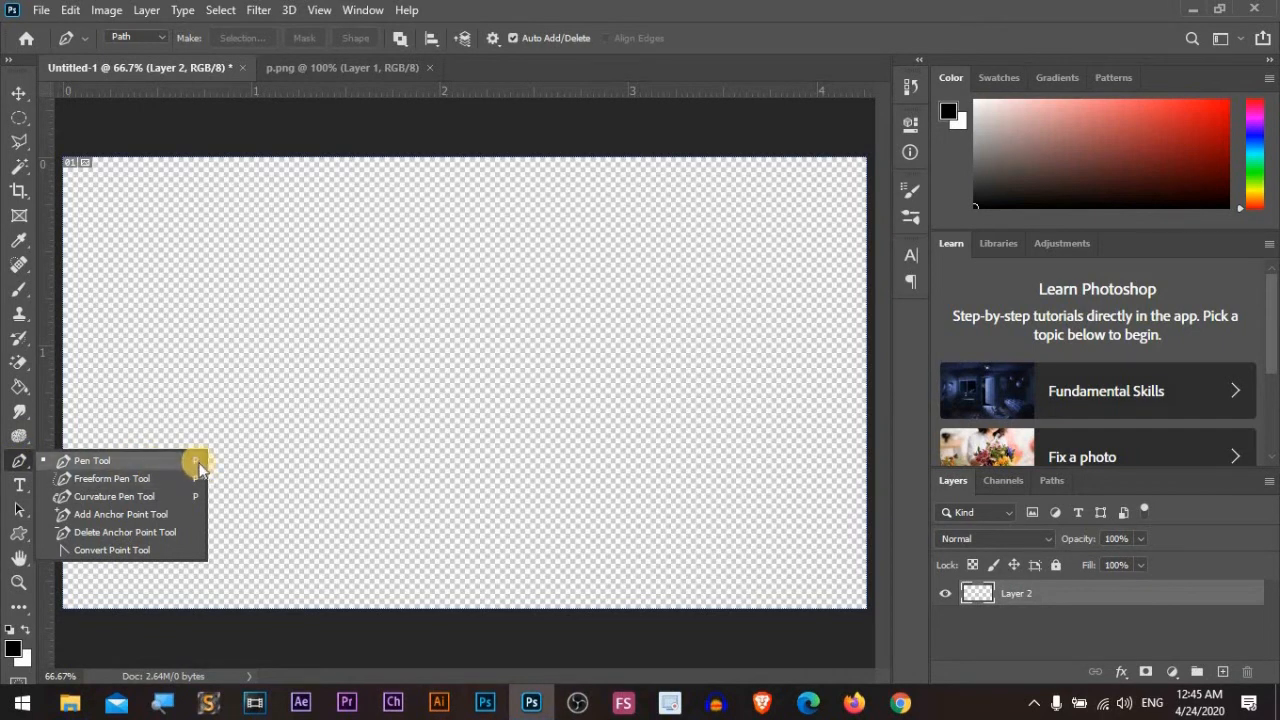
{"action": "left_click", "coordinate": [150, 462]}
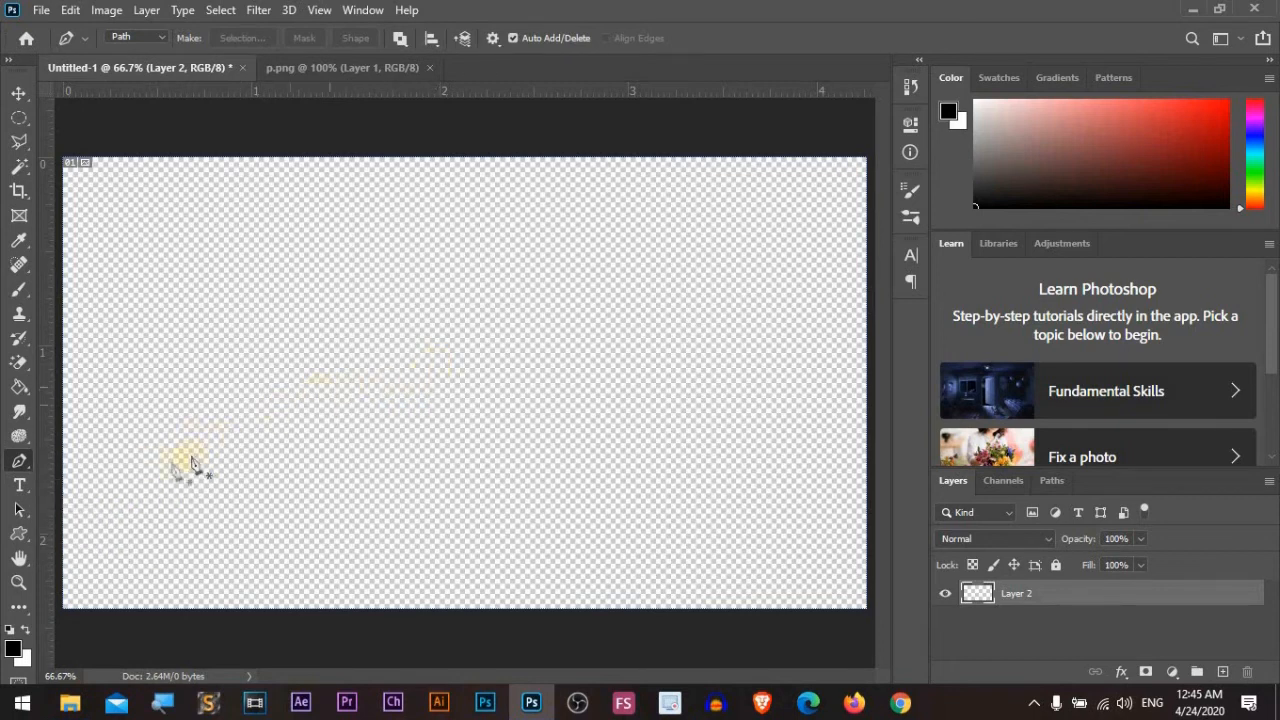
{"action": "left_click", "coordinate": [206, 324]}
{"action": "left_click", "coordinate": [611, 322]}
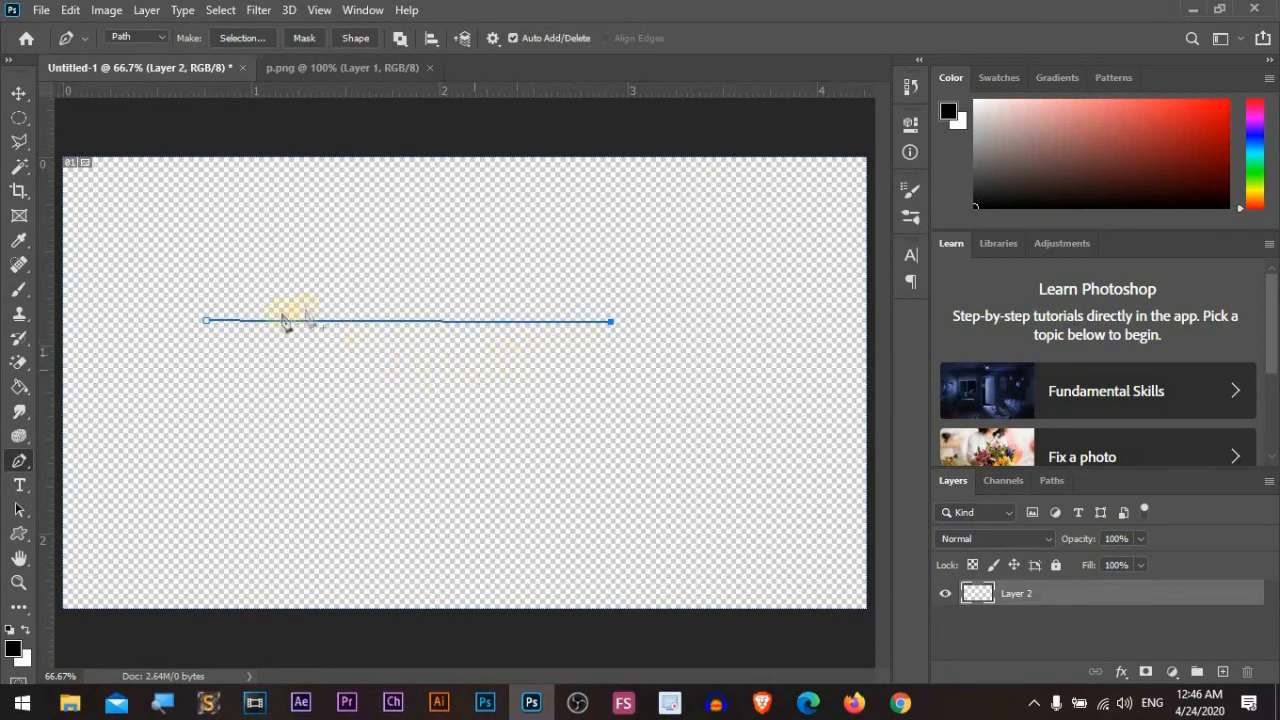
{"action": "left_click", "coordinate": [502, 321]}
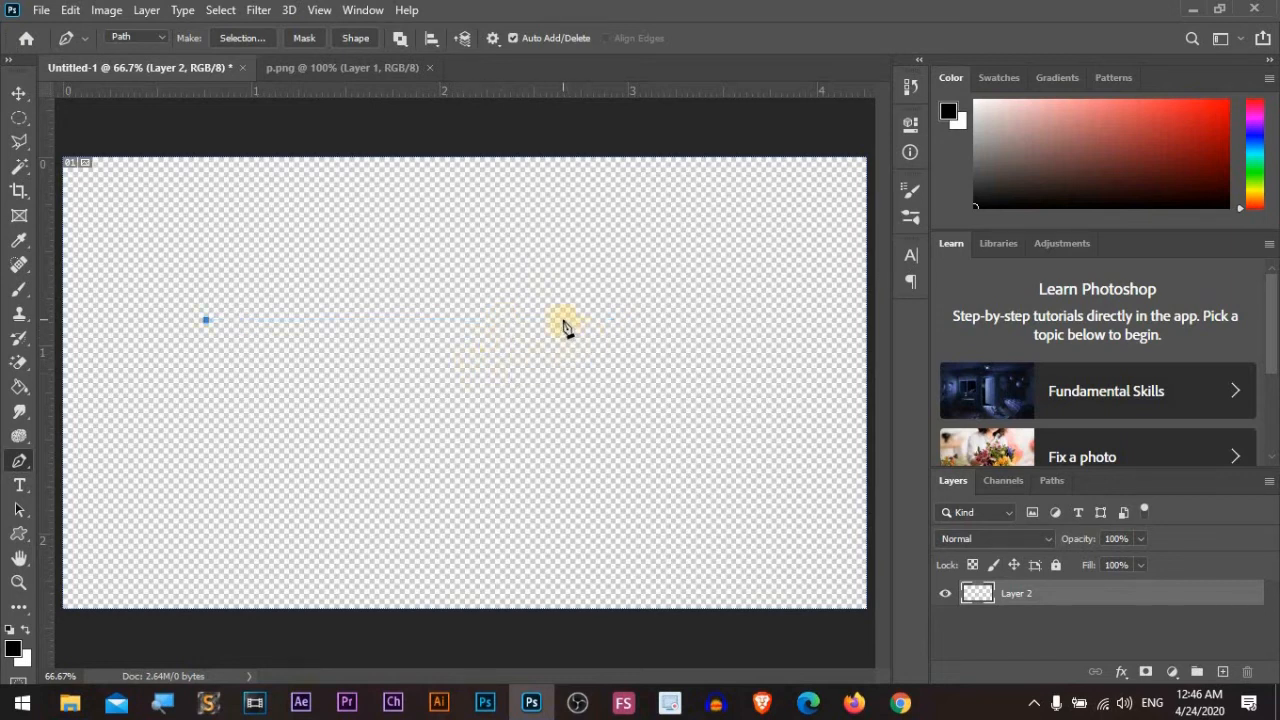
Step: Try an arched Pen Tool segment from the remaining anchor point, and undo the whole path
{"action": "left_click_drag", "start_coordinate": [563, 320], "coordinate": [744, 432]}
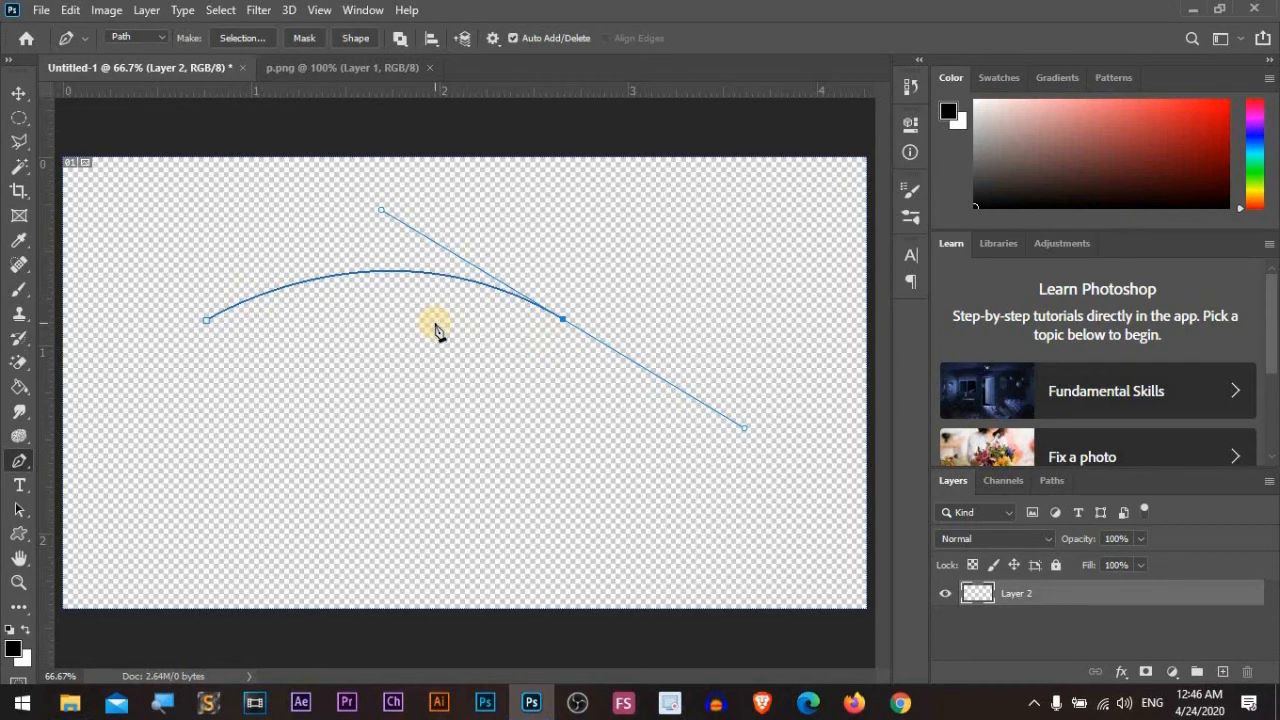
{"action": "key", "text": "ctrl+z"}
{"action": "key", "text": "ctrl+z"}
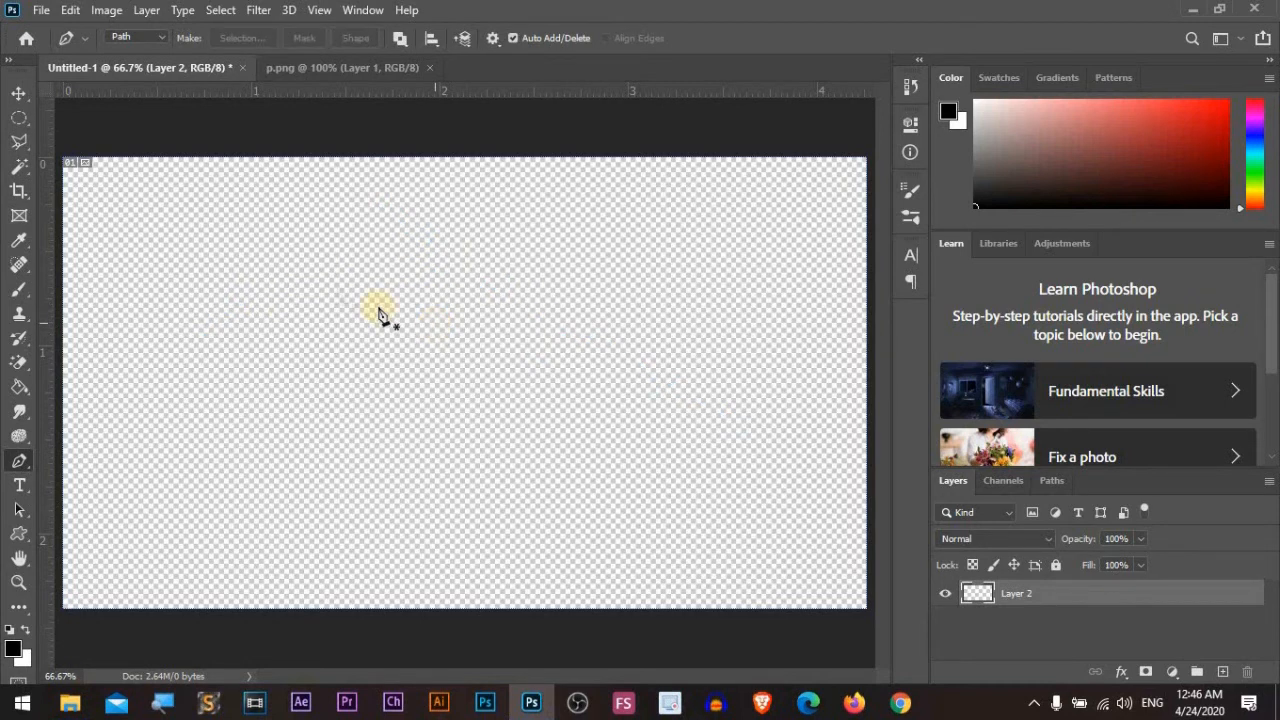
Step: Draw a black checkmark about 735 × 291 px with the Custom Shape Tool in Shape mode, and move it slightly up and left
{"action": "left_click", "coordinate": [155, 40]}
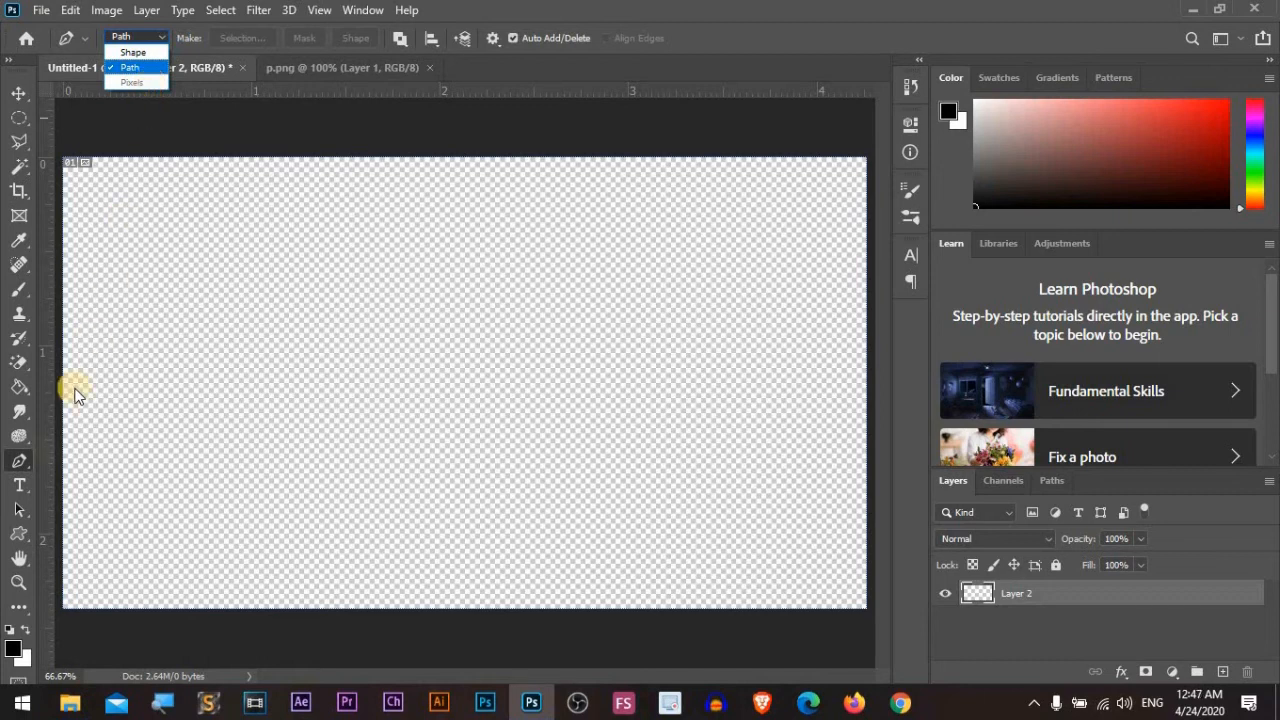
{"action": "left_click", "coordinate": [20, 531]}
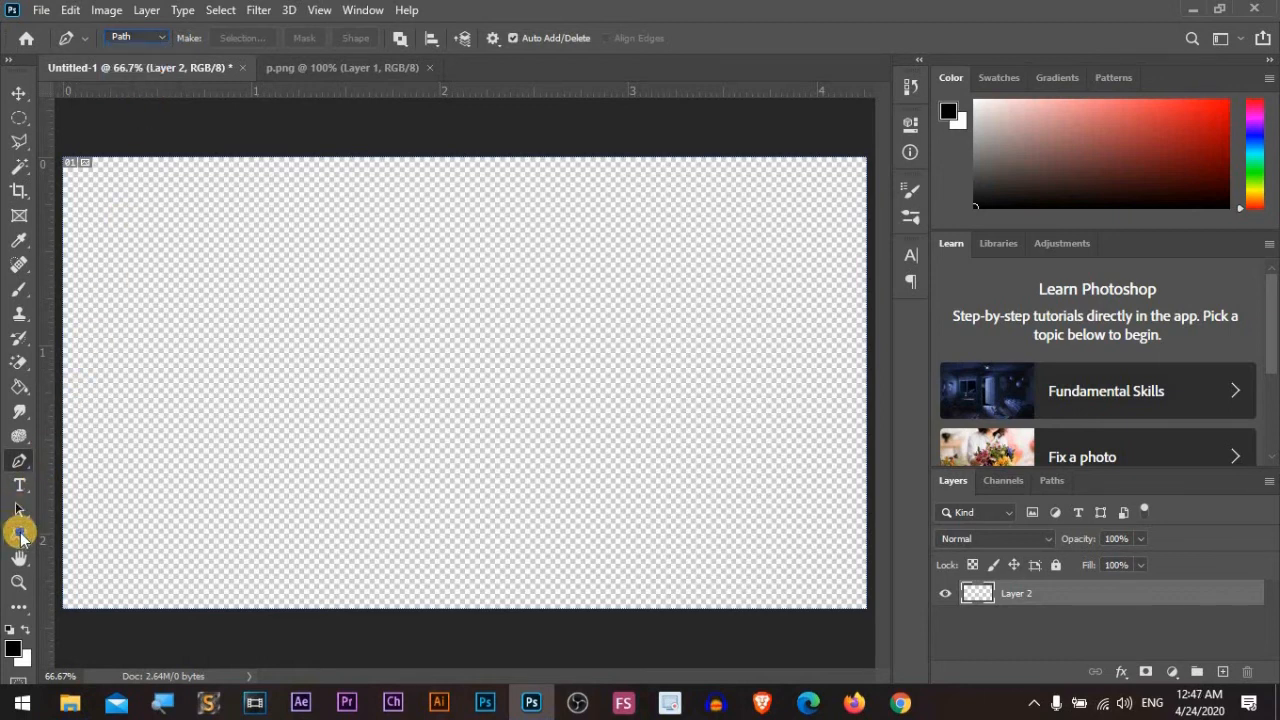
{"action": "left_click", "coordinate": [20, 535]}
{"action": "left_click_drag", "start_coordinate": [20, 535], "coordinate": [93, 628]}
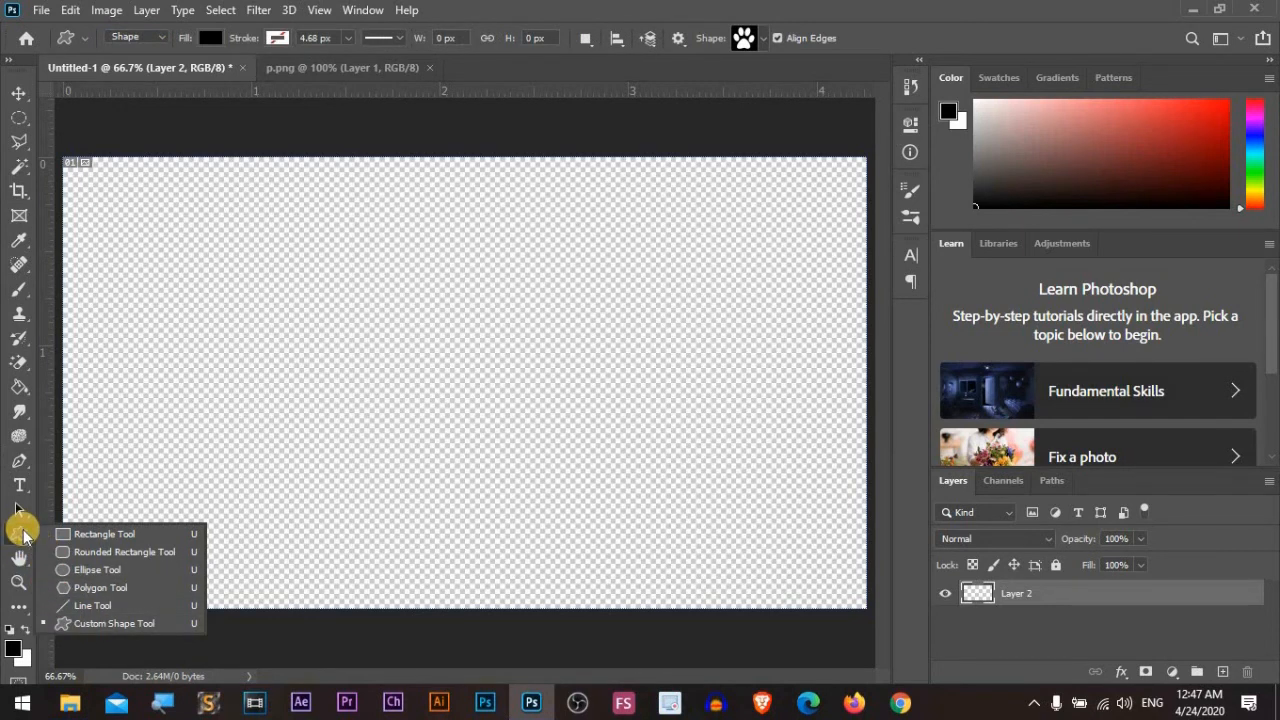
{"action": "left_click", "coordinate": [88, 620]}
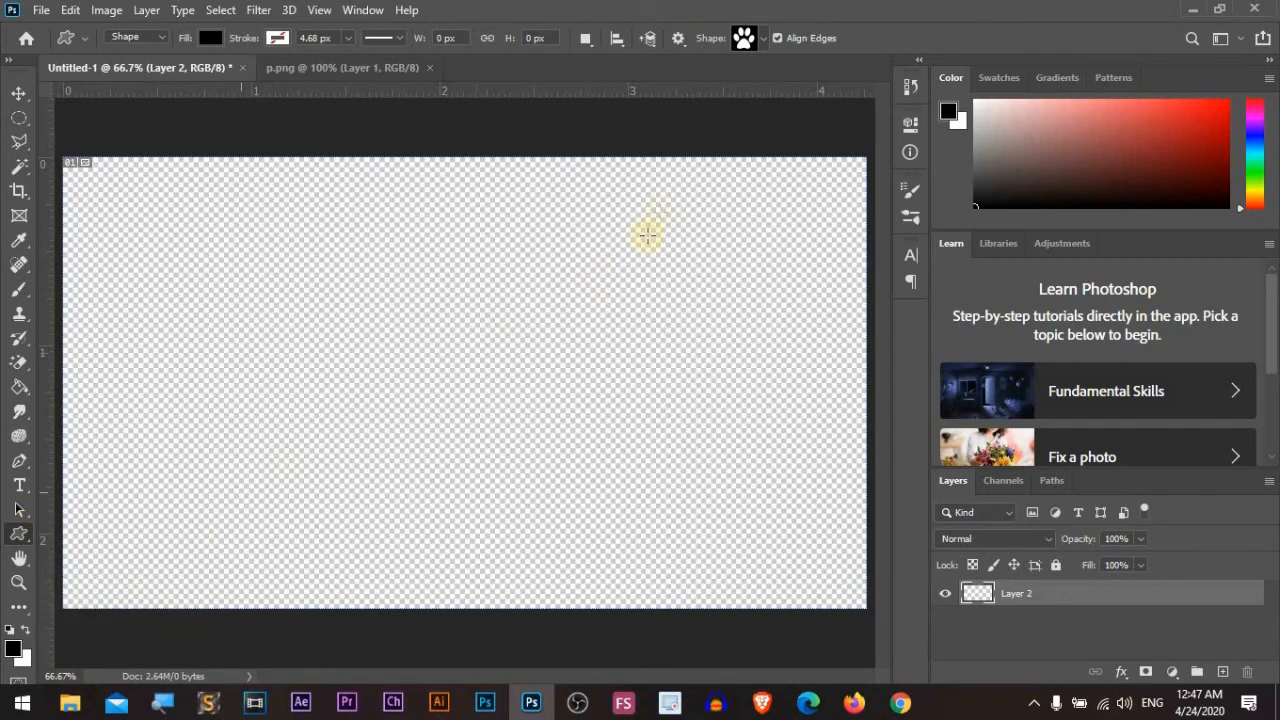
{"action": "left_click", "coordinate": [751, 38]}
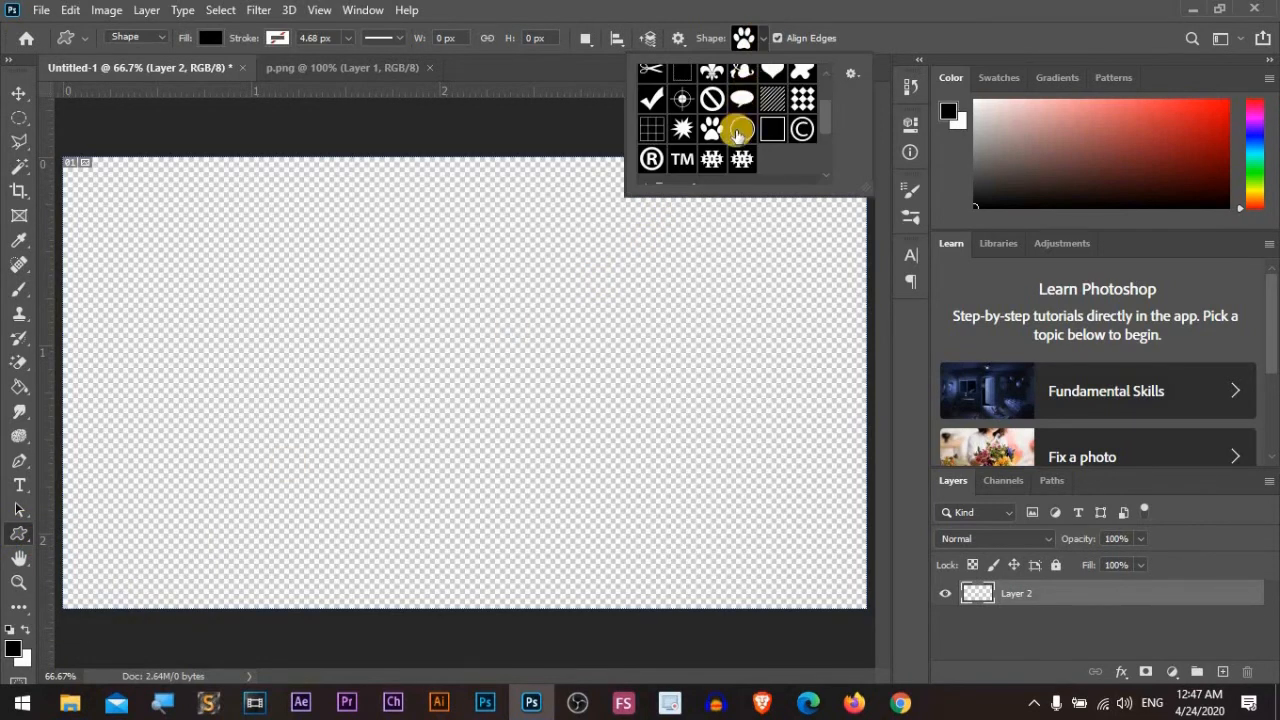
{"action": "scroll", "coordinate": [737, 145], "scroll_direction": "down", "scroll_amount": 1}
{"action": "left_click", "coordinate": [652, 147]}
{"action": "left_click_drag", "start_coordinate": [298, 289], "coordinate": [760, 480]}
{"action": "left_click", "coordinate": [17, 90]}
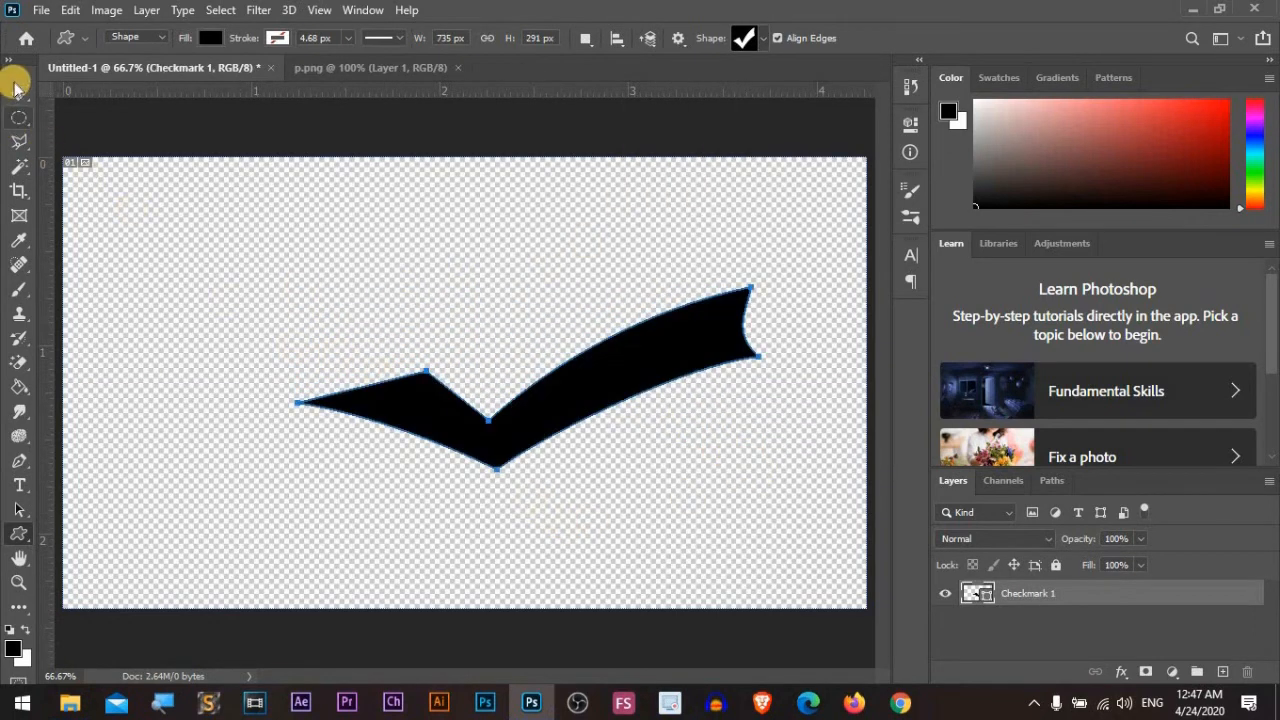
{"action": "left_click_drag", "start_coordinate": [531, 383], "coordinate": [508, 372]}
{"action": "left_click", "coordinate": [22, 533]}
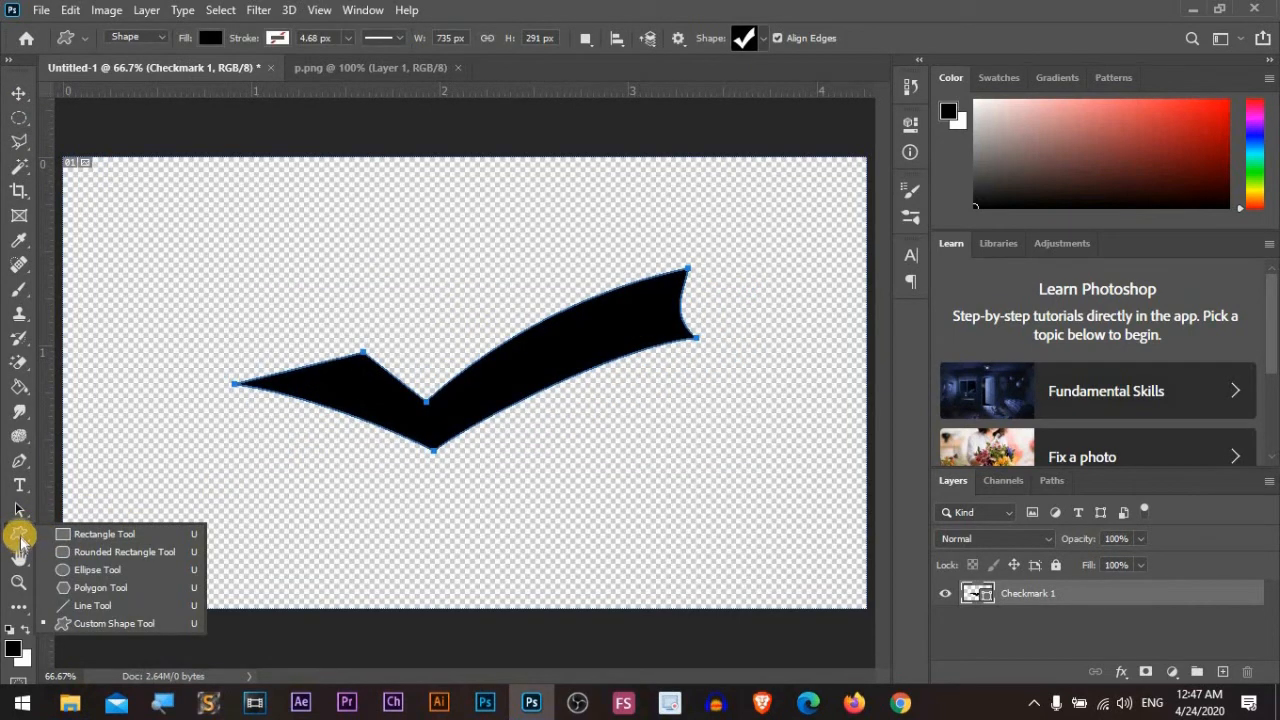
{"action": "left_click", "coordinate": [150, 38]}
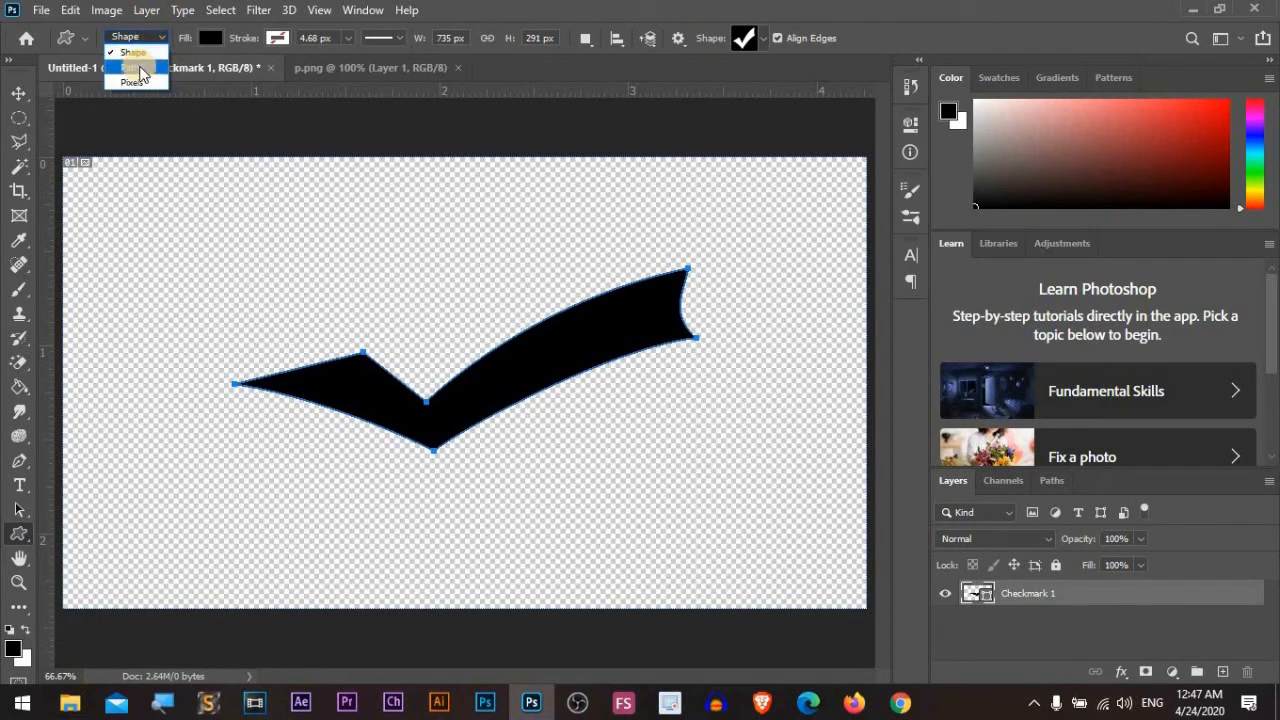
{"action": "key", "text": "Down"}
{"action": "left_click", "coordinate": [150, 53]}
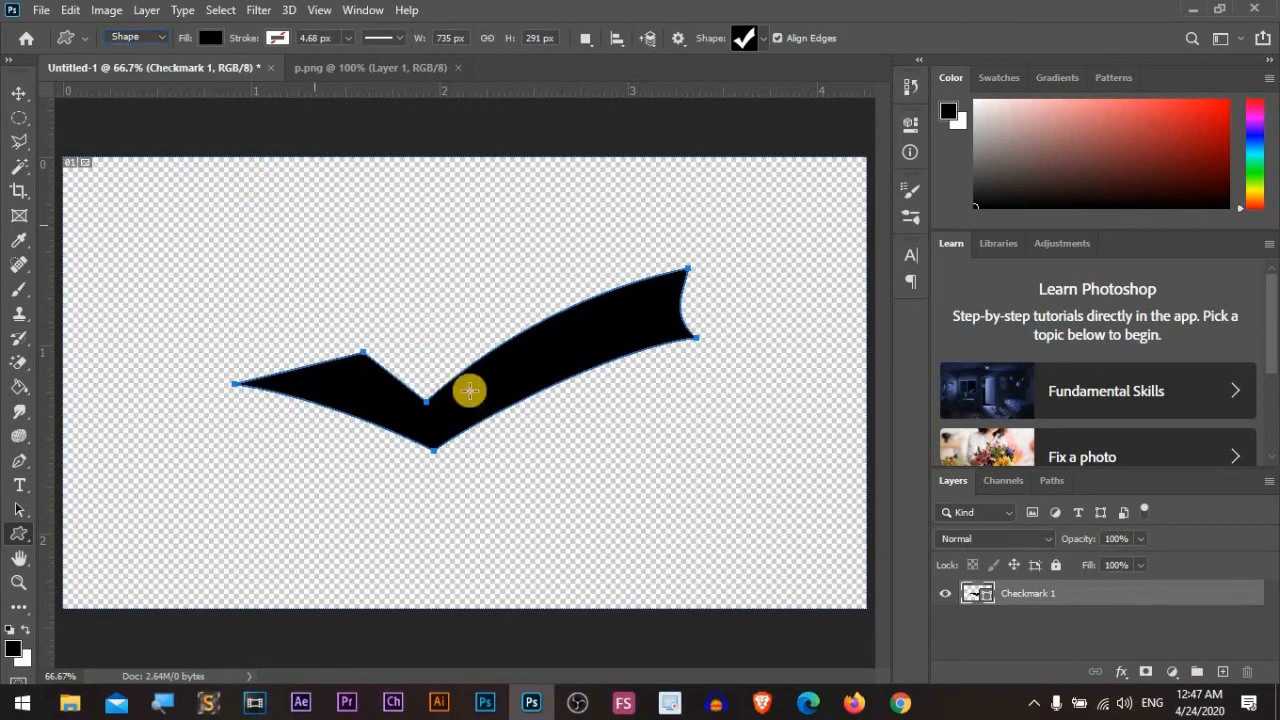
Step: Nudge the checkmark up and left, and enlarge it with Free Transform until it extends past the canvas edges
{"action": "left_click", "coordinate": [19, 94]}
{"action": "left_click_drag", "start_coordinate": [538, 369], "coordinate": [527, 360]}
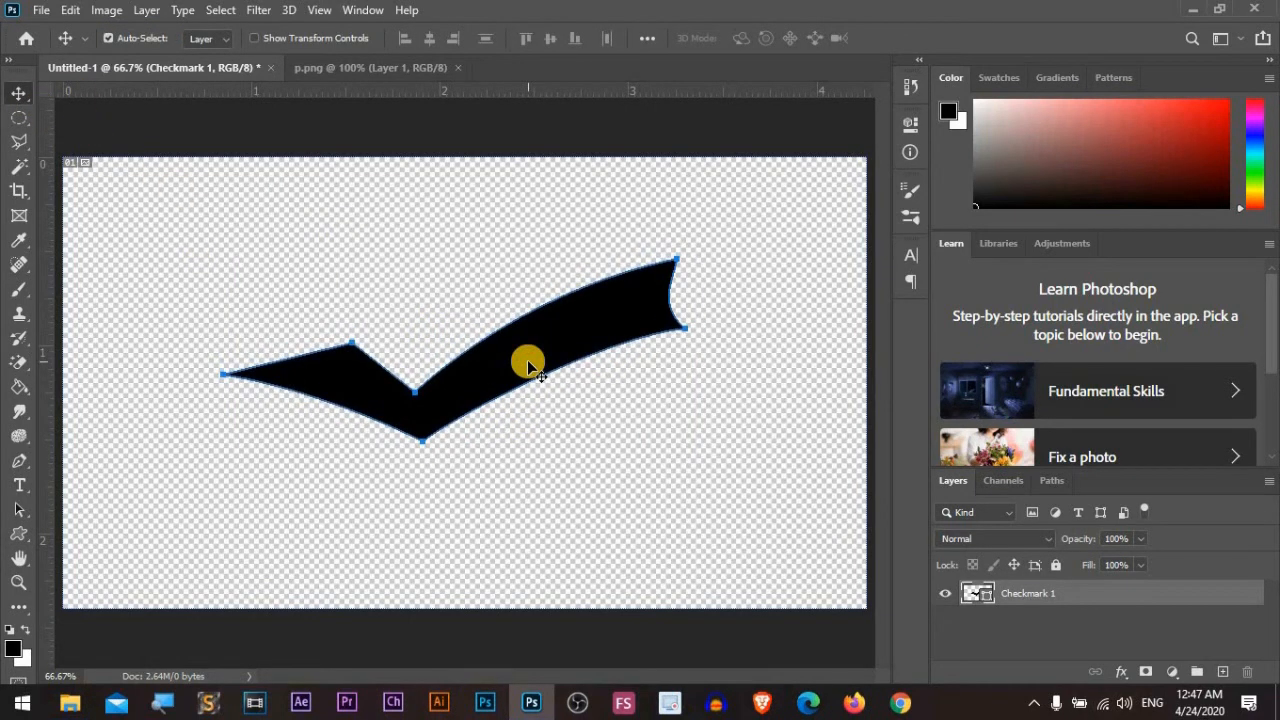
{"action": "key", "text": "ctrl+t"}
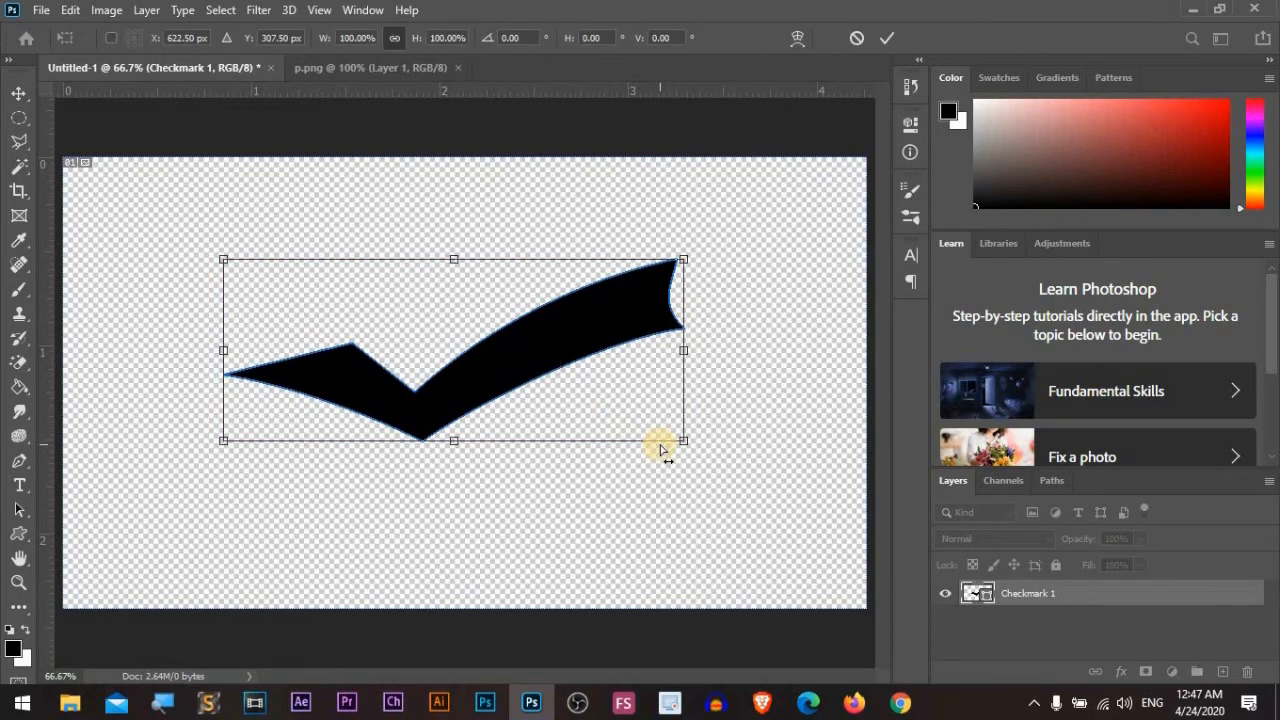
{"action": "key", "text": "ctrl+minus"}
{"action": "key", "text": "ctrl+minus"}
{"action": "key", "text": "ctrl+minus"}
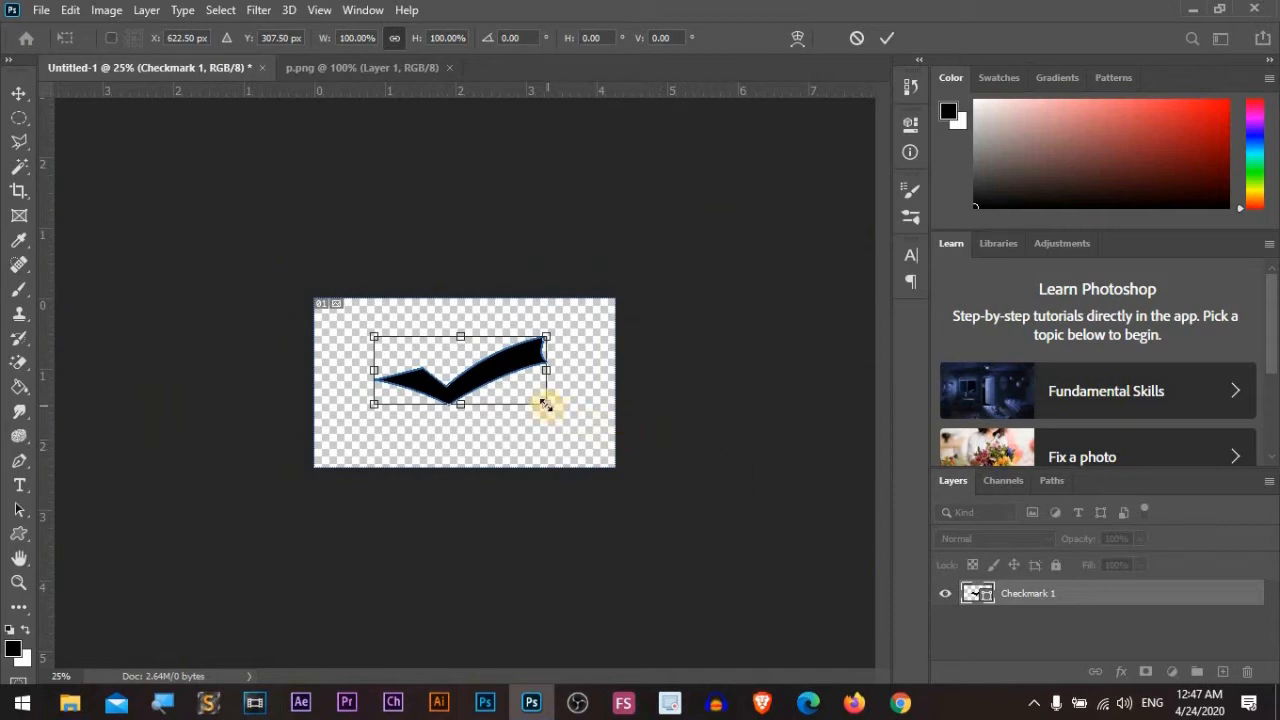
{"action": "left_click_drag", "start_coordinate": [545, 404], "coordinate": [656, 432]}
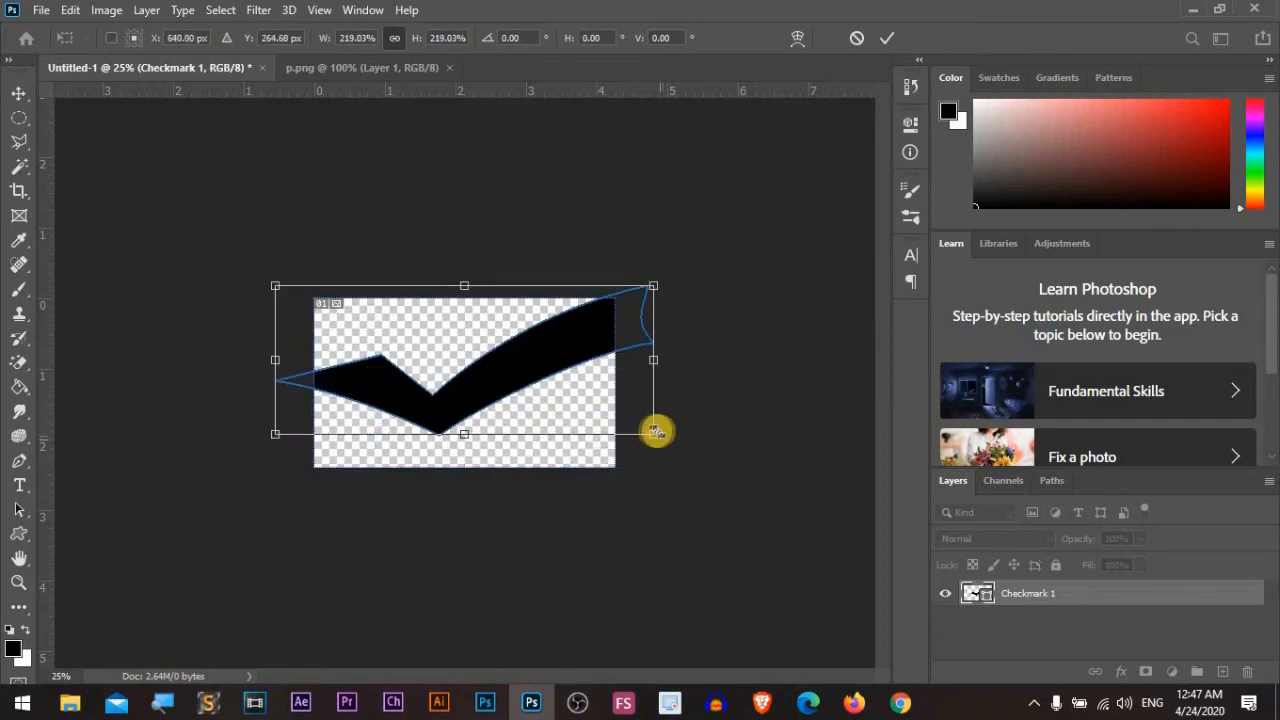
{"action": "left_click_drag", "start_coordinate": [696, 474], "coordinate": [593, 390]}
{"action": "key", "text": "Return"}
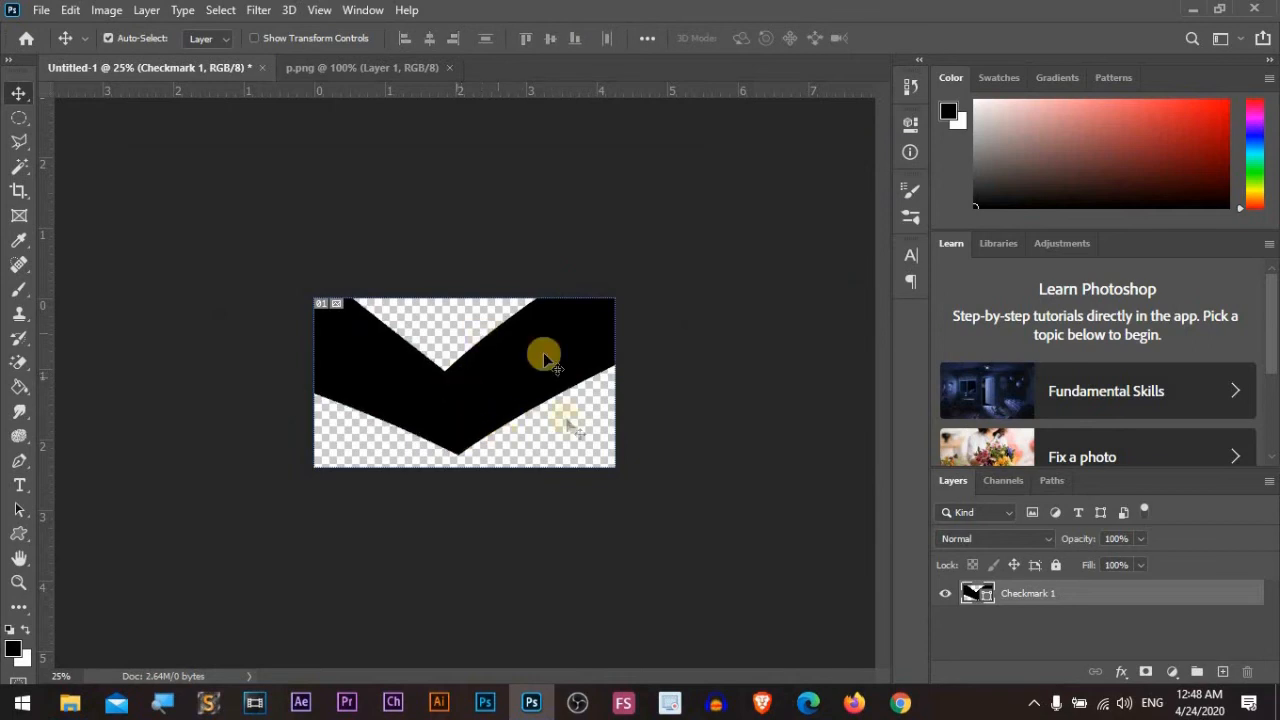
Step: Shrink the checkmark to about 7.7% with Free Transform and place it near the canvas's lower-left corner
{"action": "key", "text": "ctrl"}
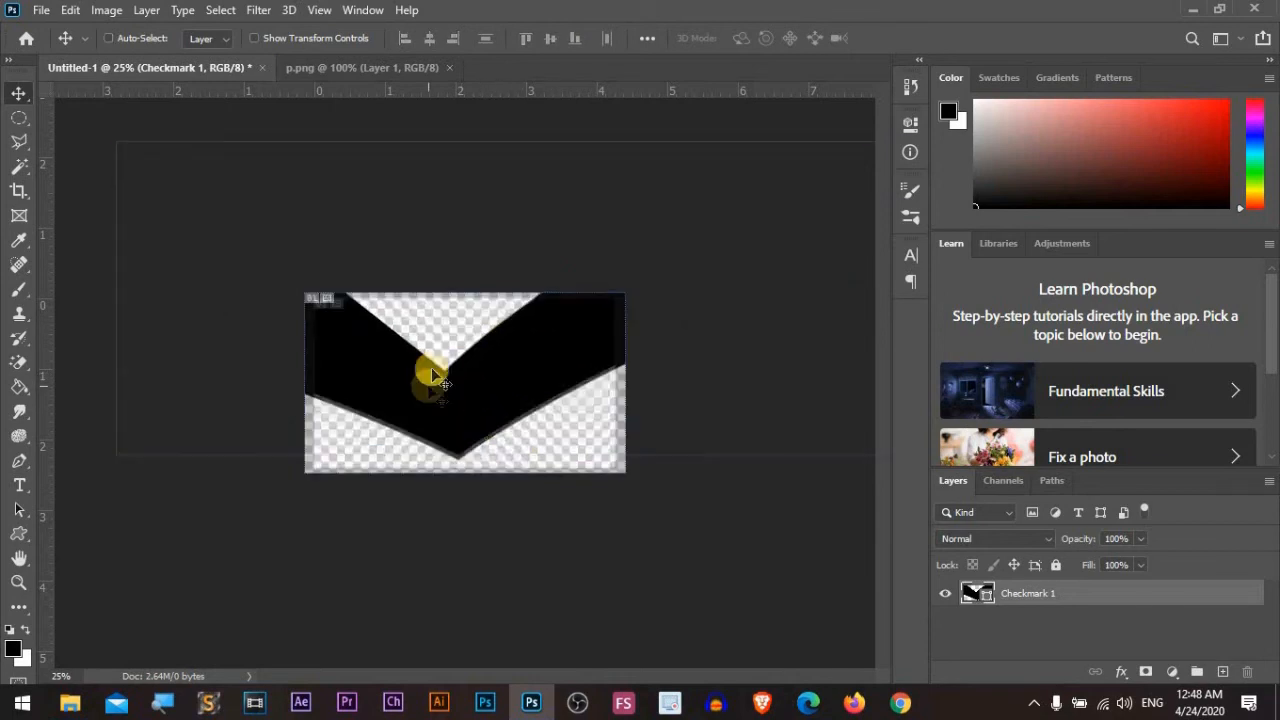
{"action": "scroll", "coordinate": [428, 389], "scroll_direction": "up", "scroll_amount": 3}
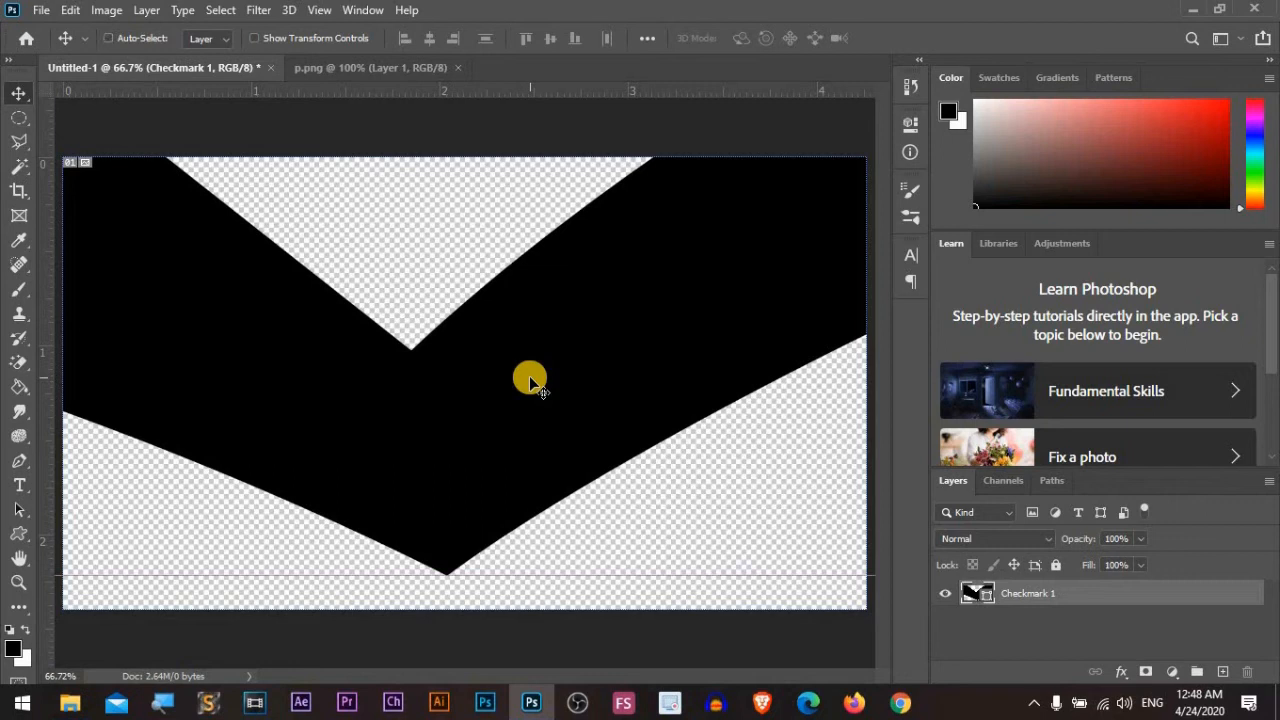
{"action": "key", "text": "ctrl"}
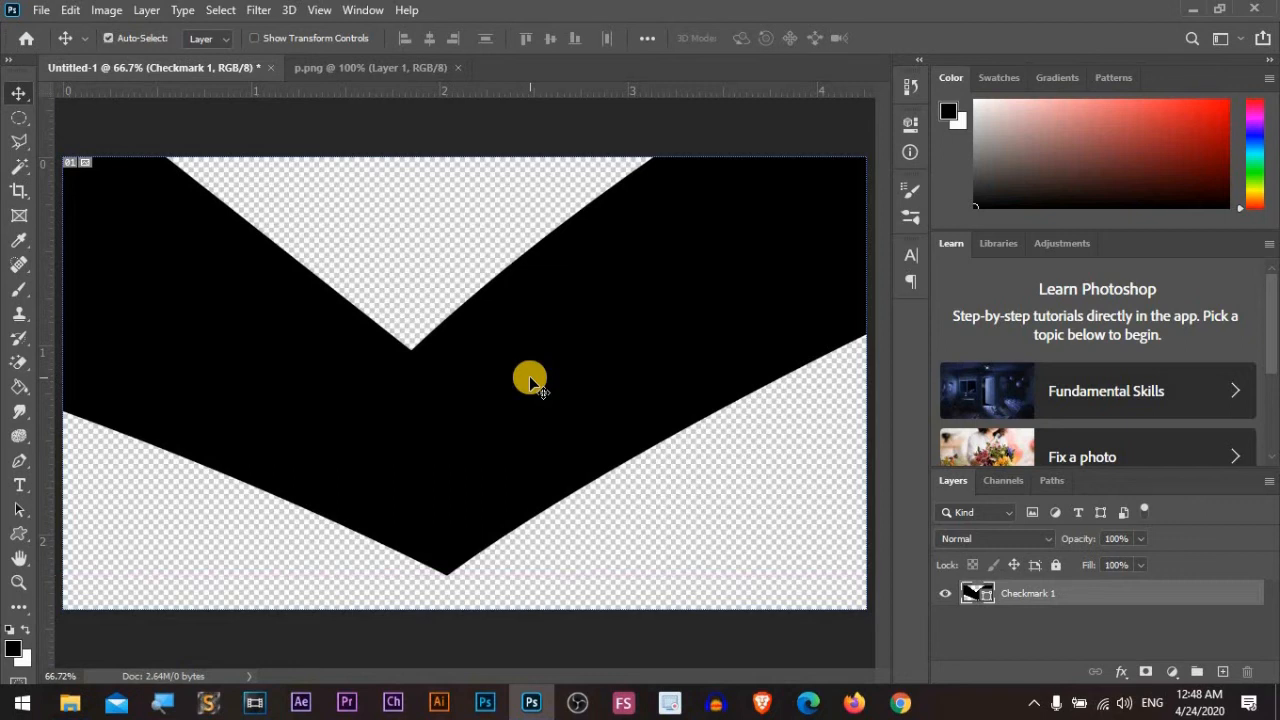
{"action": "key", "text": "ctrl+minus"}
{"action": "key", "text": "ctrl+minus"}
{"action": "key", "text": "ctrl+minus"}
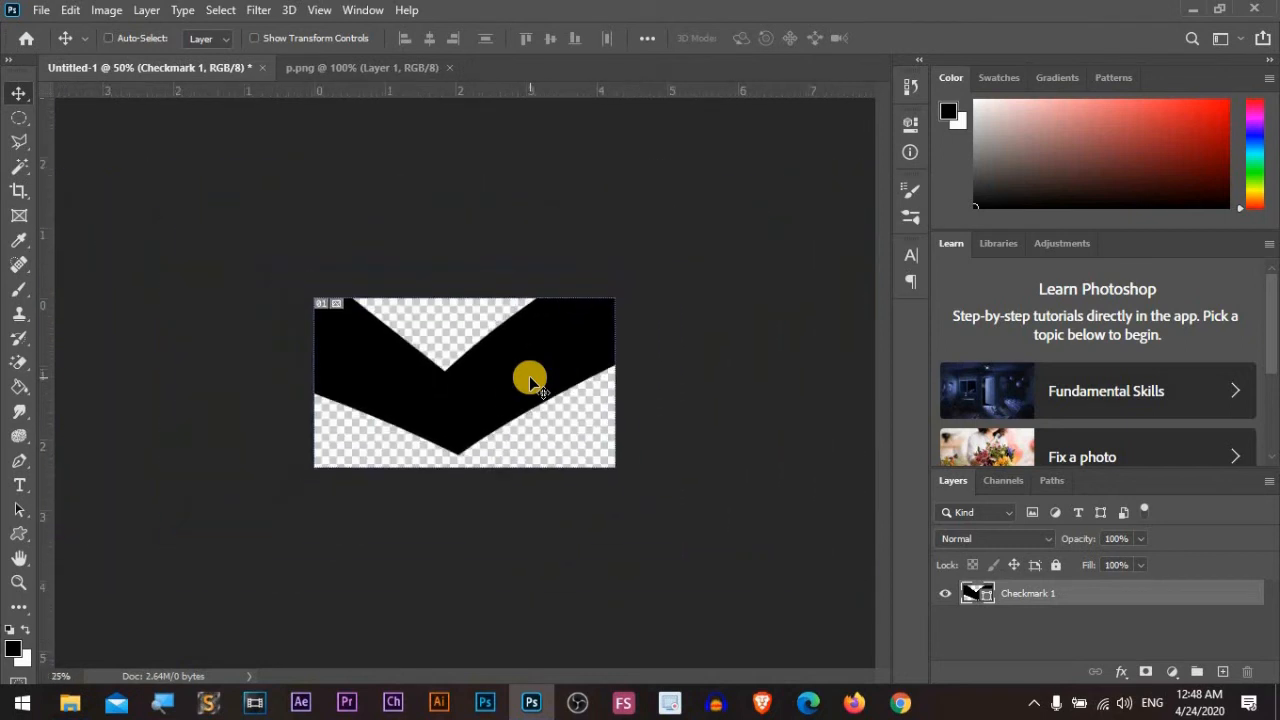
{"action": "key", "text": "ctrl+minus"}
{"action": "key", "text": "ctrl+t"}
{"action": "left_click_drag", "start_coordinate": [772, 231], "coordinate": [507, 396]}
{"action": "left_click_drag", "start_coordinate": [557, 346], "coordinate": [405, 412]}
{"action": "key", "text": "Return"}
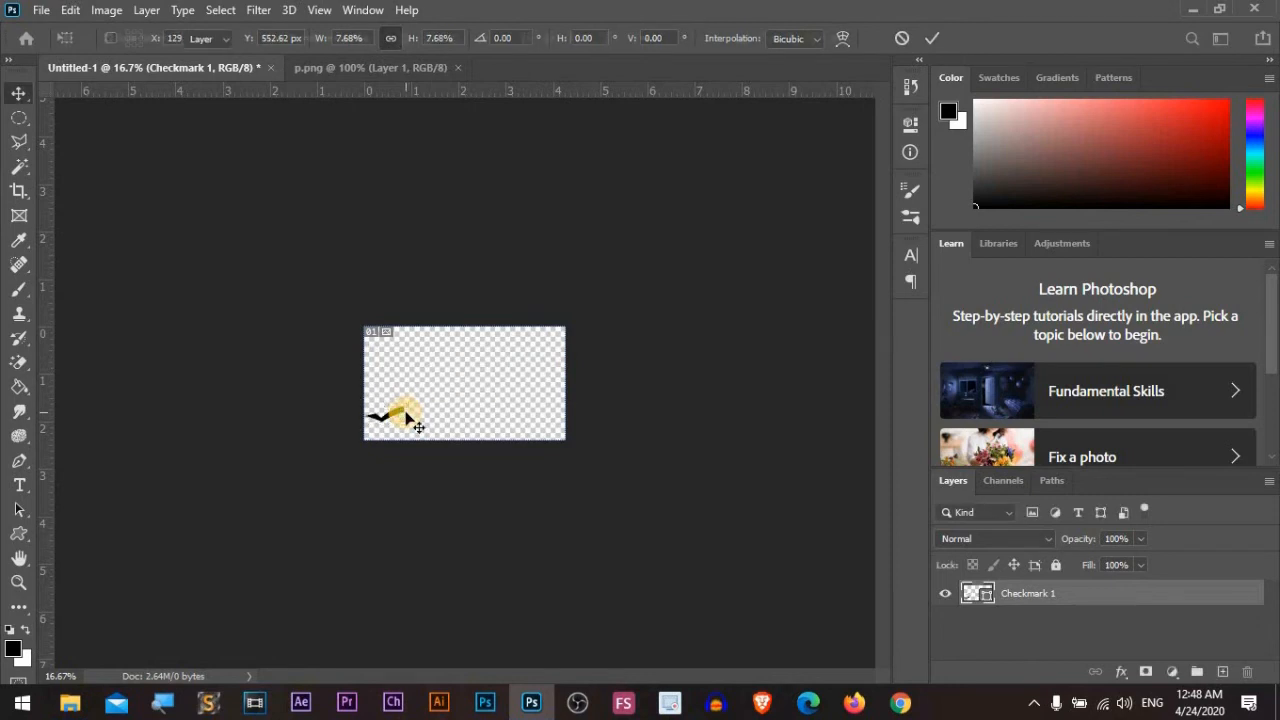
Step: Move the checkmark toward the canvas centre and enlarge it with Free Transform until it extends past the canvas edges
{"action": "key", "text": "ctrl+0"}
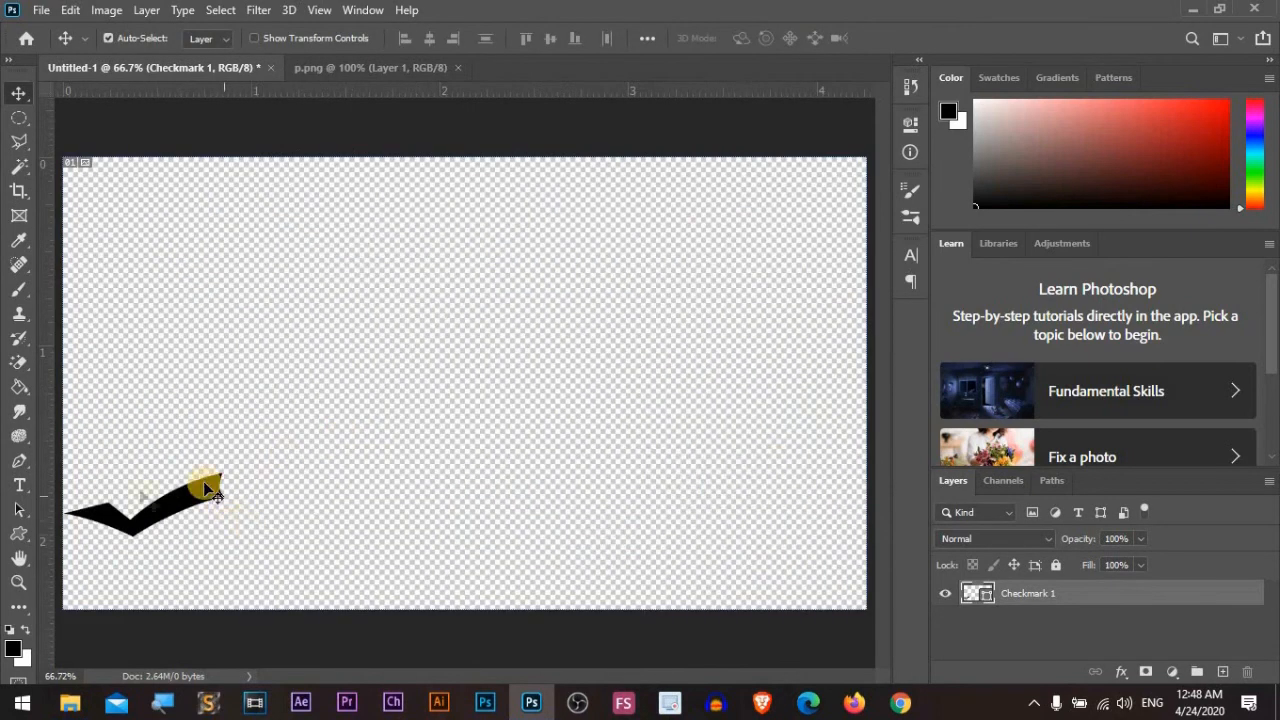
{"action": "left_click_drag", "start_coordinate": [191, 523], "coordinate": [422, 441]}
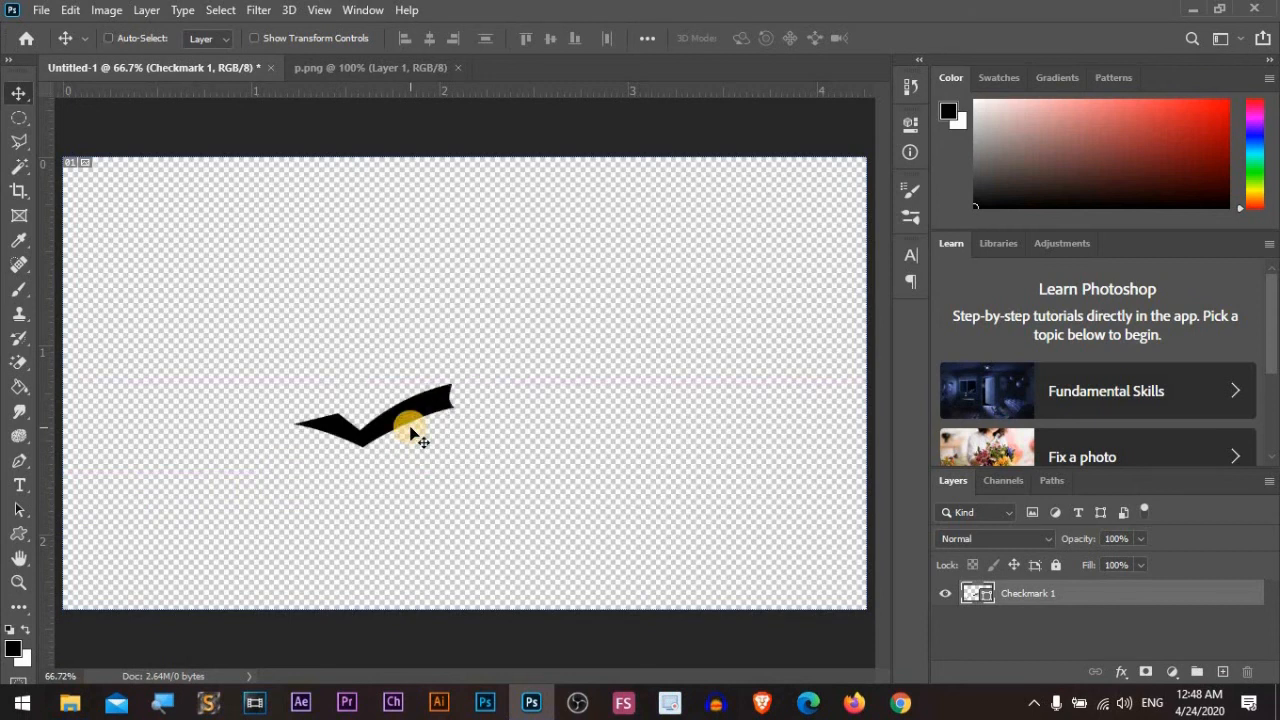
{"action": "key", "text": "ctrl+minus"}
{"action": "key", "text": "ctrl+minus"}
{"action": "key", "text": "ctrl+minus"}
{"action": "key", "text": "ctrl+minus"}
{"action": "key", "text": "ctrl+minus"}
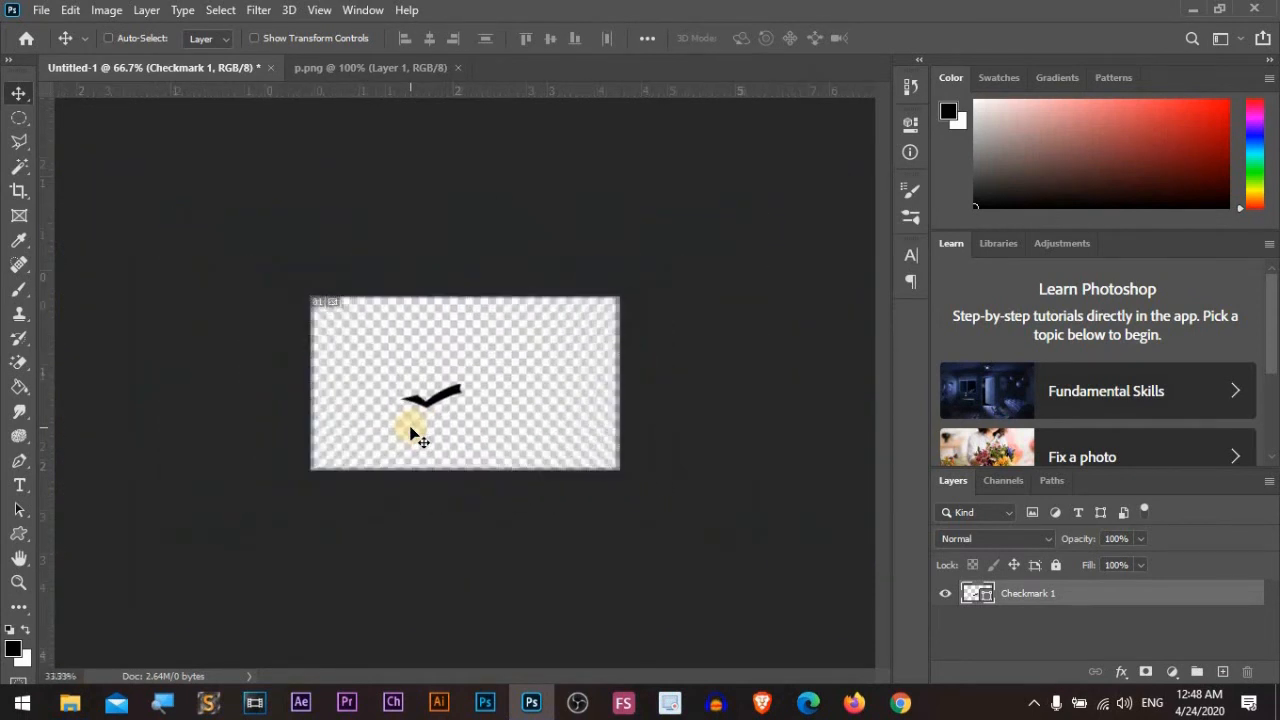
{"action": "key", "text": "ctrl+minus"}
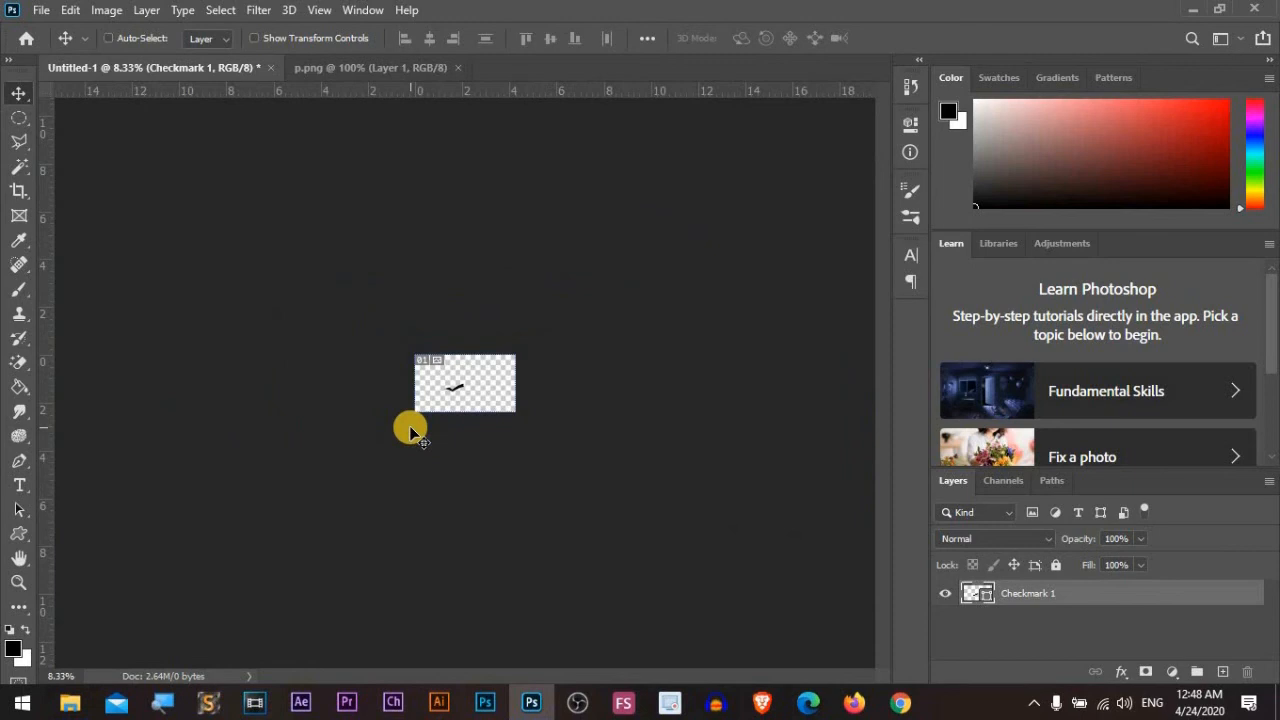
{"action": "key", "text": "ctrl+t"}
{"action": "left_click_drag", "start_coordinate": [468, 383], "coordinate": [885, 100]}
{"action": "left_click_drag", "start_coordinate": [728, 312], "coordinate": [645, 365]}
{"action": "key", "text": "Return"}
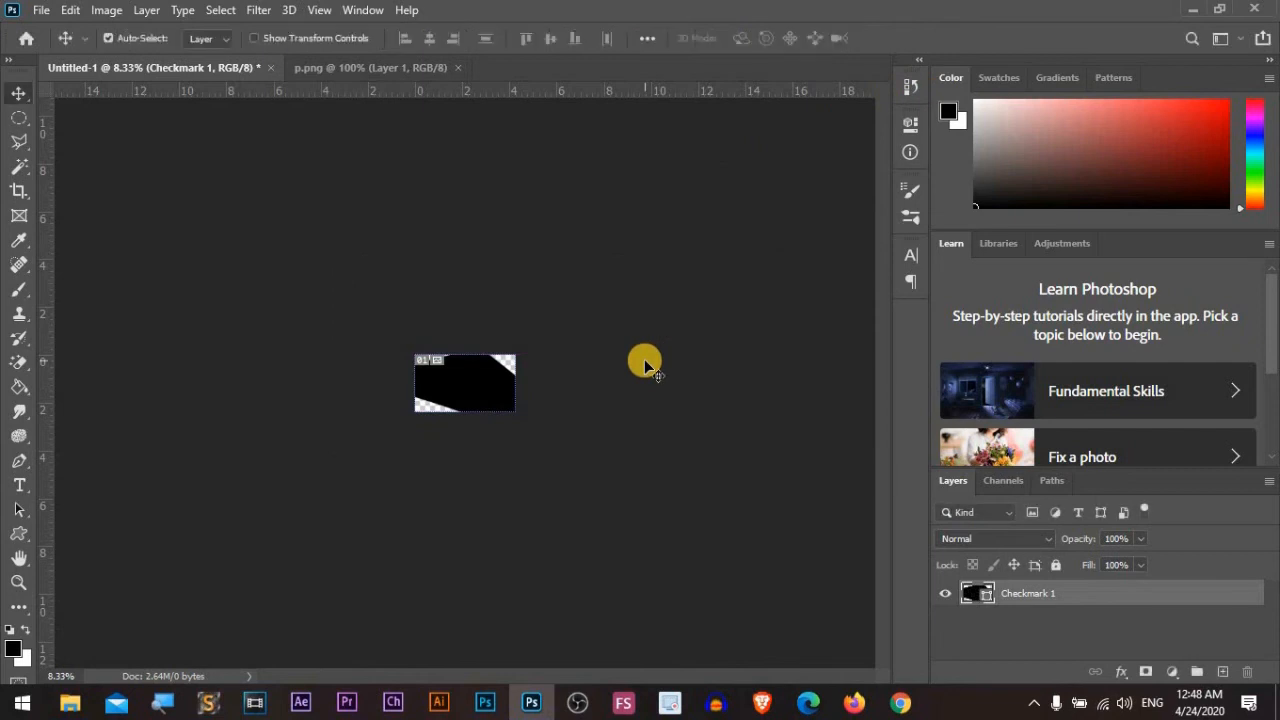
{"action": "key", "text": "ctrl+0"}
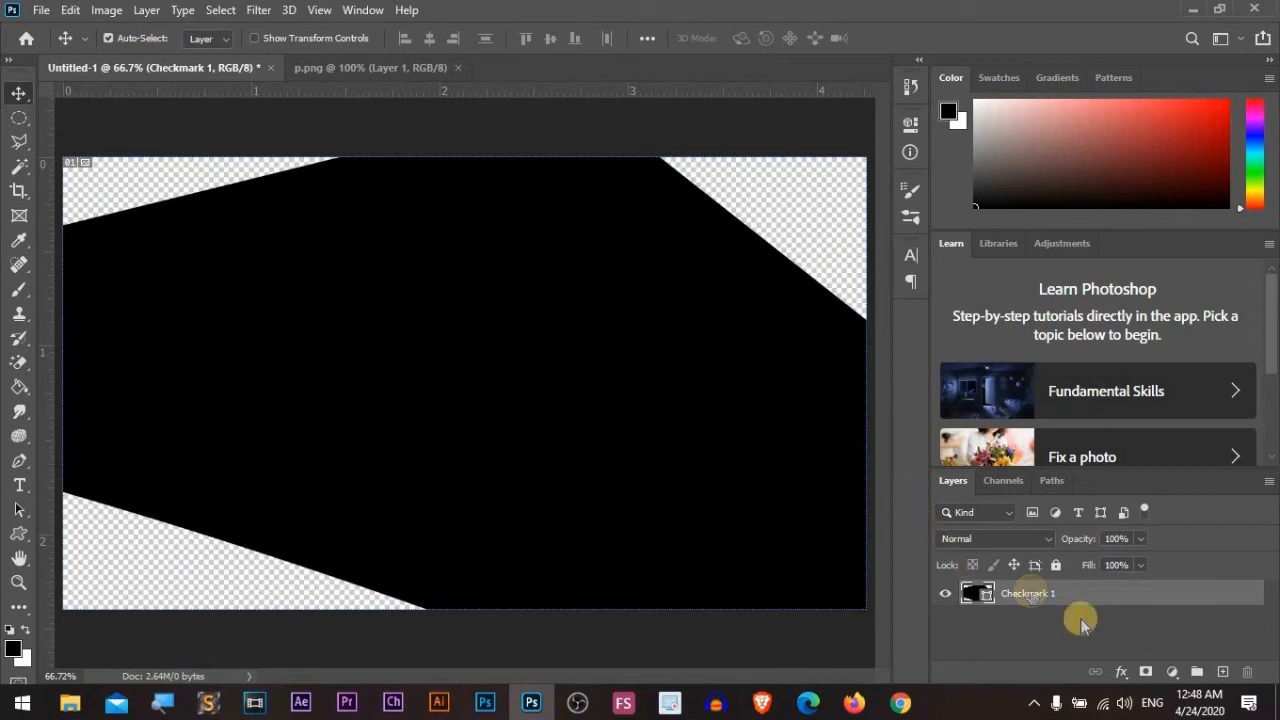
Step: Create a new empty layer and delete the Checkmark 1 shape layer
{"action": "left_click", "coordinate": [1225, 672]}
{"action": "left_click", "coordinate": [1103, 620]}
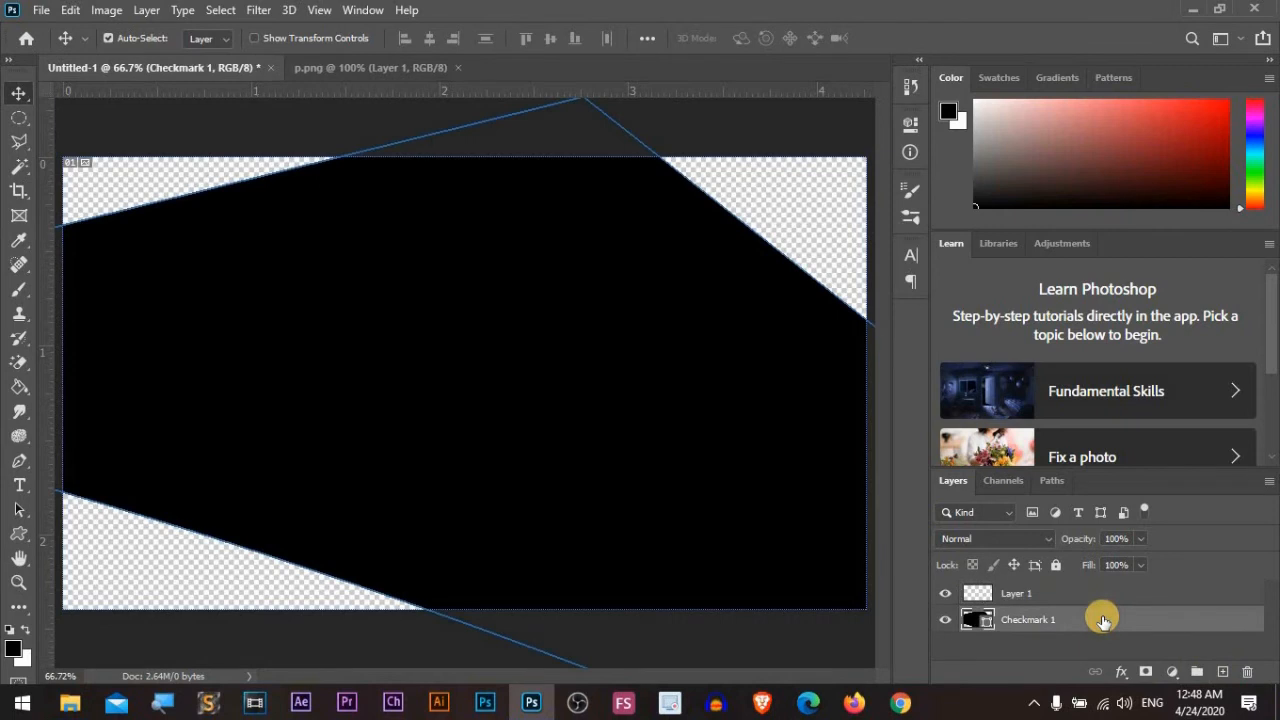
{"action": "key", "text": "Delete"}
Step: Draw a large black checkmark with the Custom Shape Tool in Pixels mode and move it to the middle of the canvas
{"action": "left_click", "coordinate": [19, 532]}
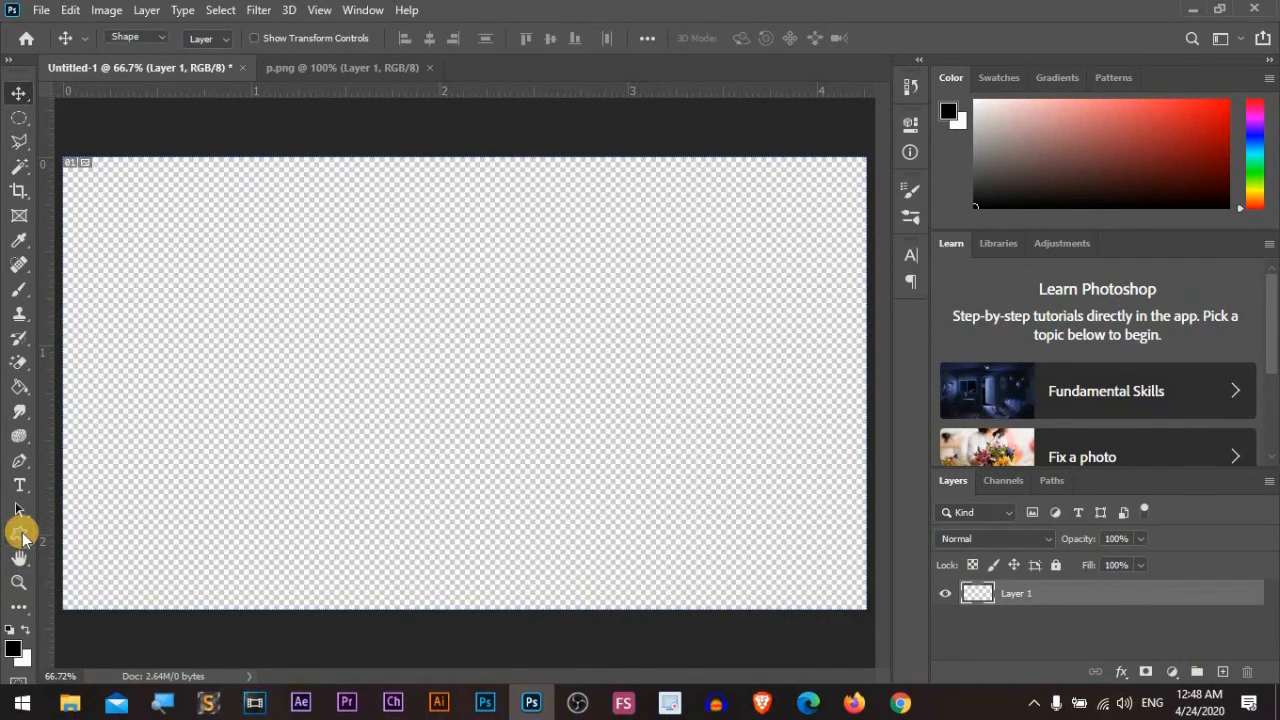
{"action": "left_click", "coordinate": [155, 37]}
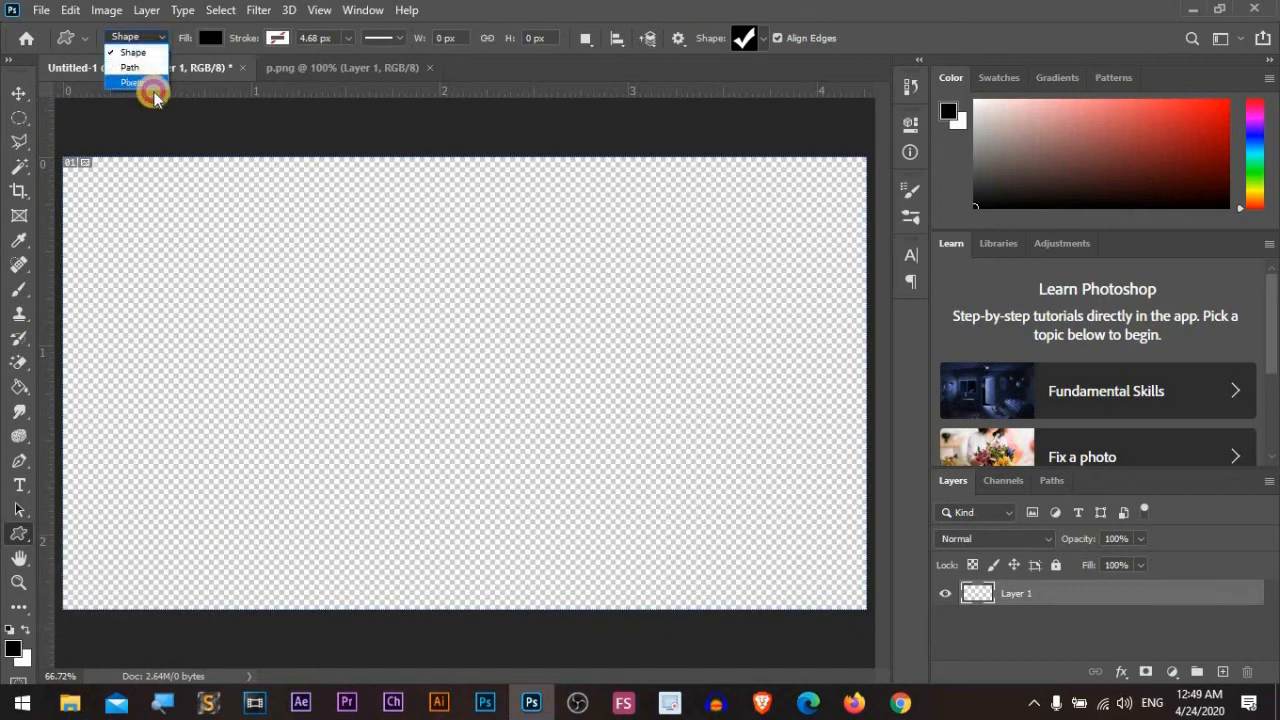
{"action": "left_click", "coordinate": [143, 86]}
{"action": "left_click_drag", "start_coordinate": [432, 286], "coordinate": [7, 457]}
{"action": "left_click", "coordinate": [19, 93]}
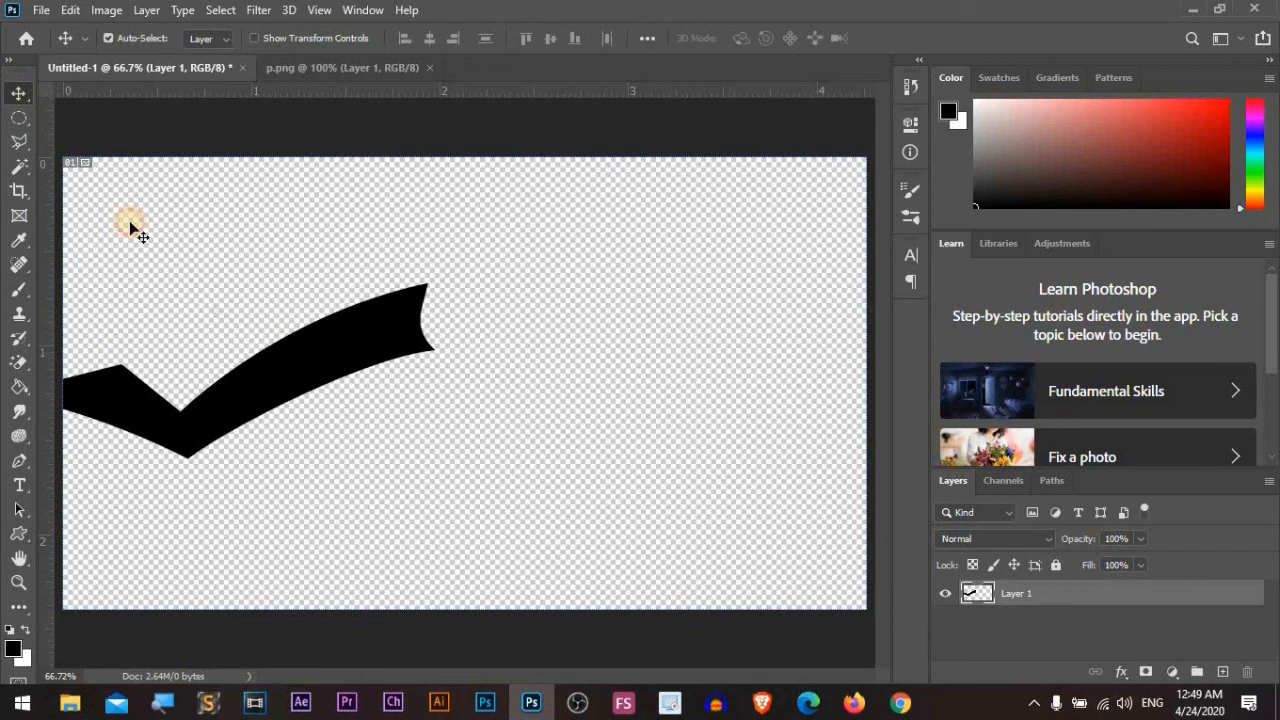
{"action": "left_click_drag", "start_coordinate": [345, 358], "coordinate": [568, 370]}
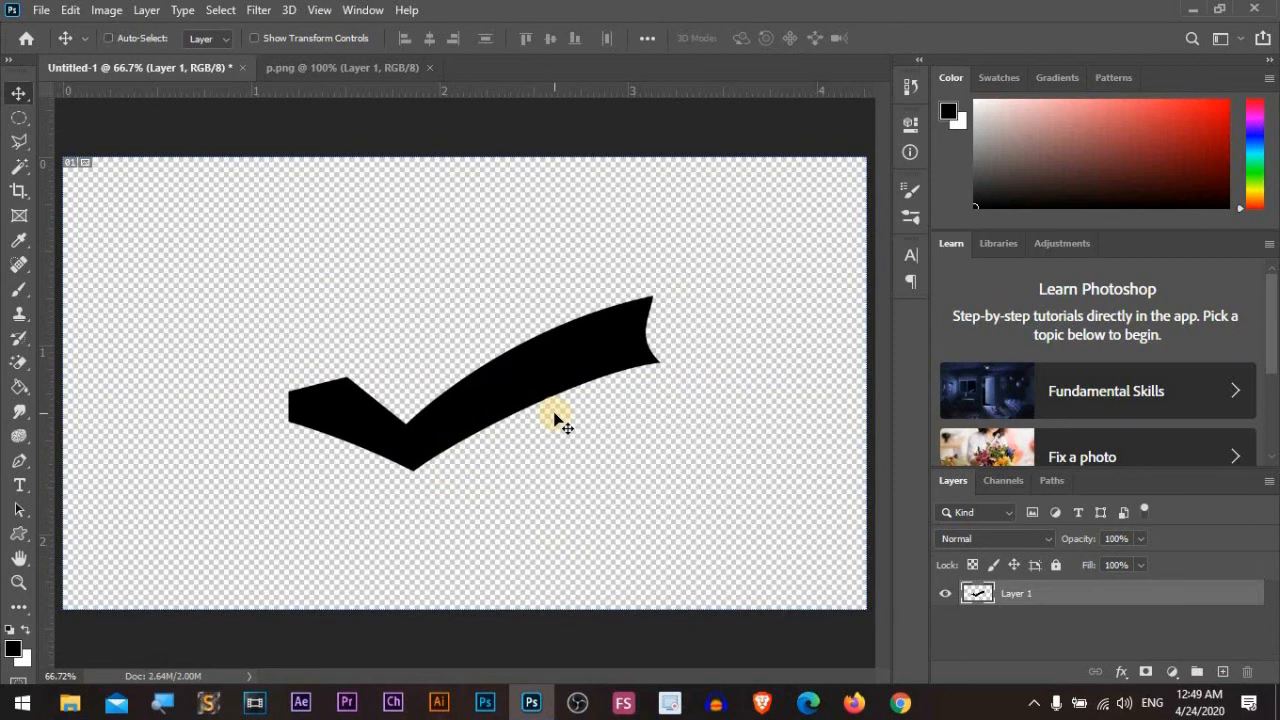
Step: Enlarge the pixel checkmark to about 459% with Free Transform so its V-shaped bend sits within the canvas
{"action": "key", "text": "ctrl+minus"}
{"action": "key", "text": "ctrl+minus"}
{"action": "key", "text": "ctrl+minus"}
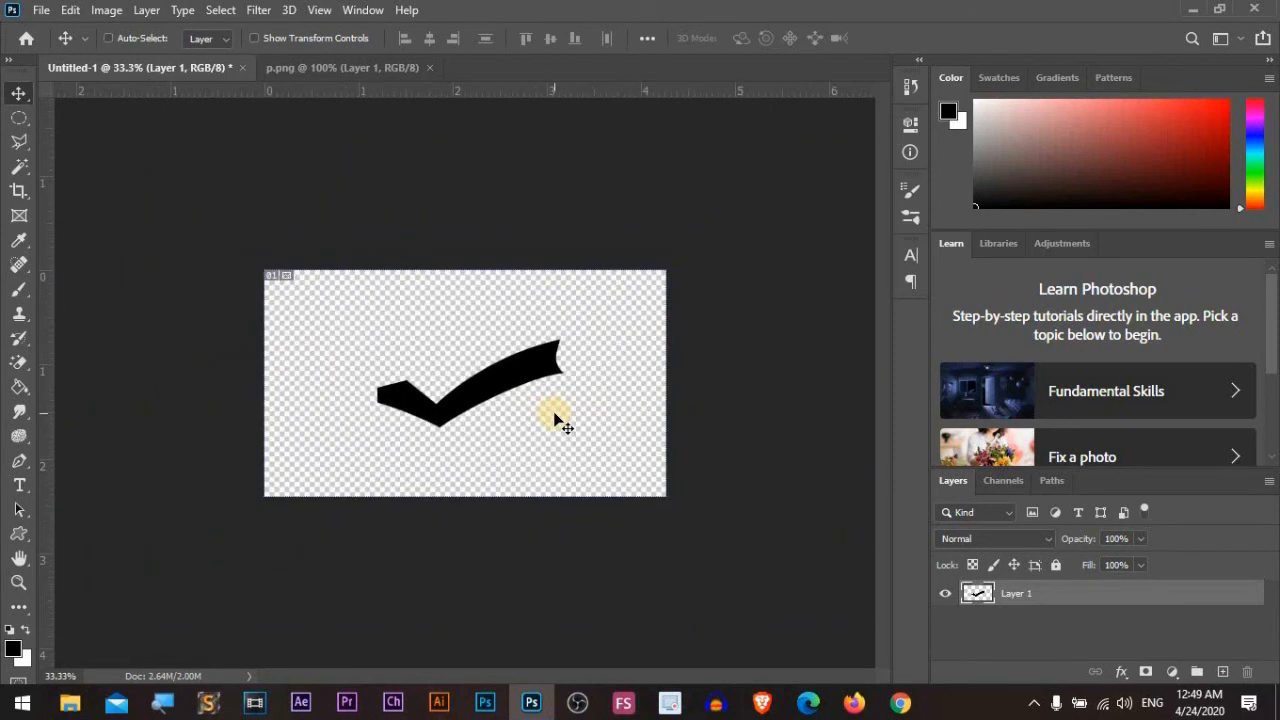
{"action": "key", "text": "ctrl+t"}
{"action": "left_click_drag", "start_coordinate": [538, 350], "coordinate": [945, 157]}
{"action": "left_click_drag", "start_coordinate": [628, 332], "coordinate": [654, 326]}
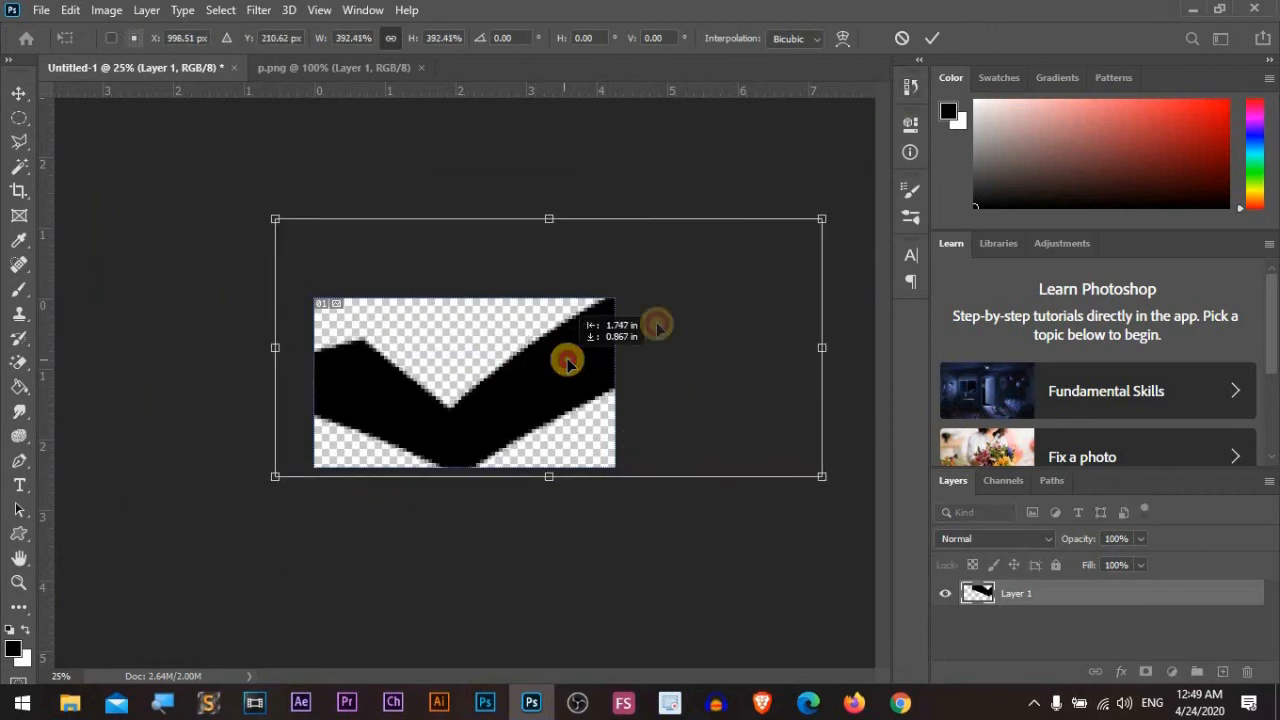
{"action": "left_click_drag", "start_coordinate": [820, 220], "coordinate": [915, 175]}
{"action": "left_click_drag", "start_coordinate": [680, 322], "coordinate": [711, 313]}
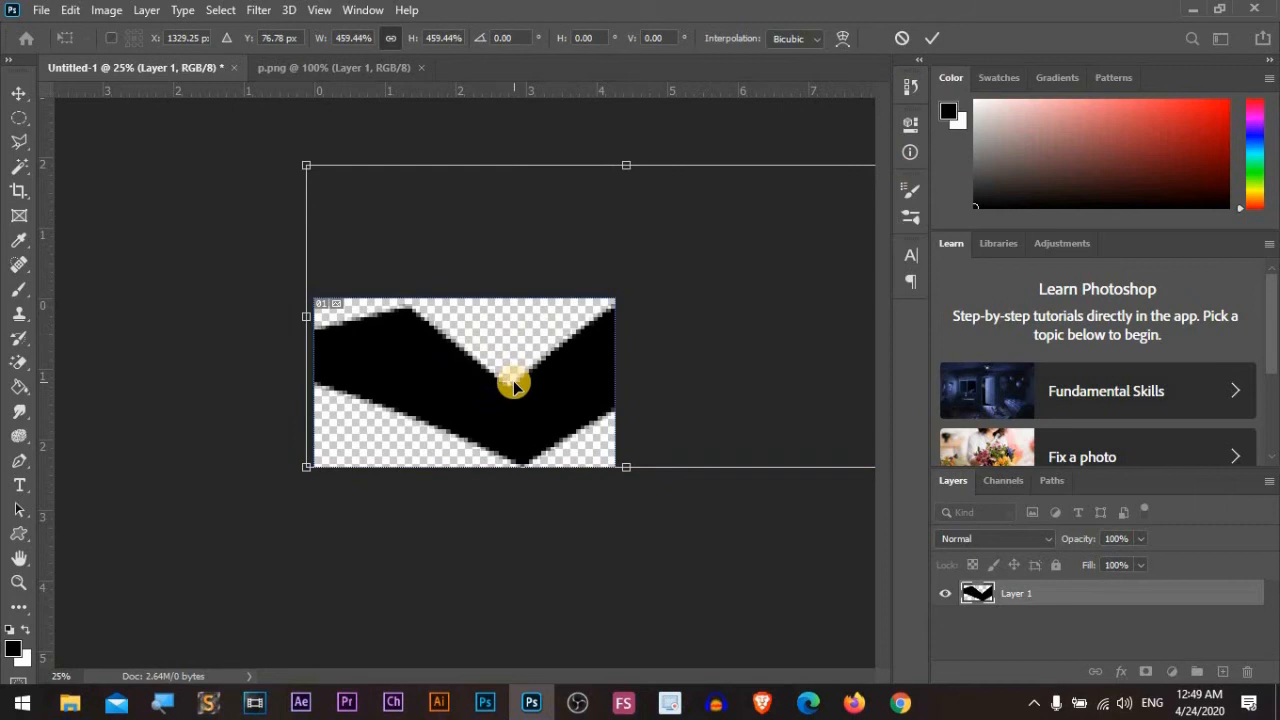
{"action": "key", "text": "Return"}
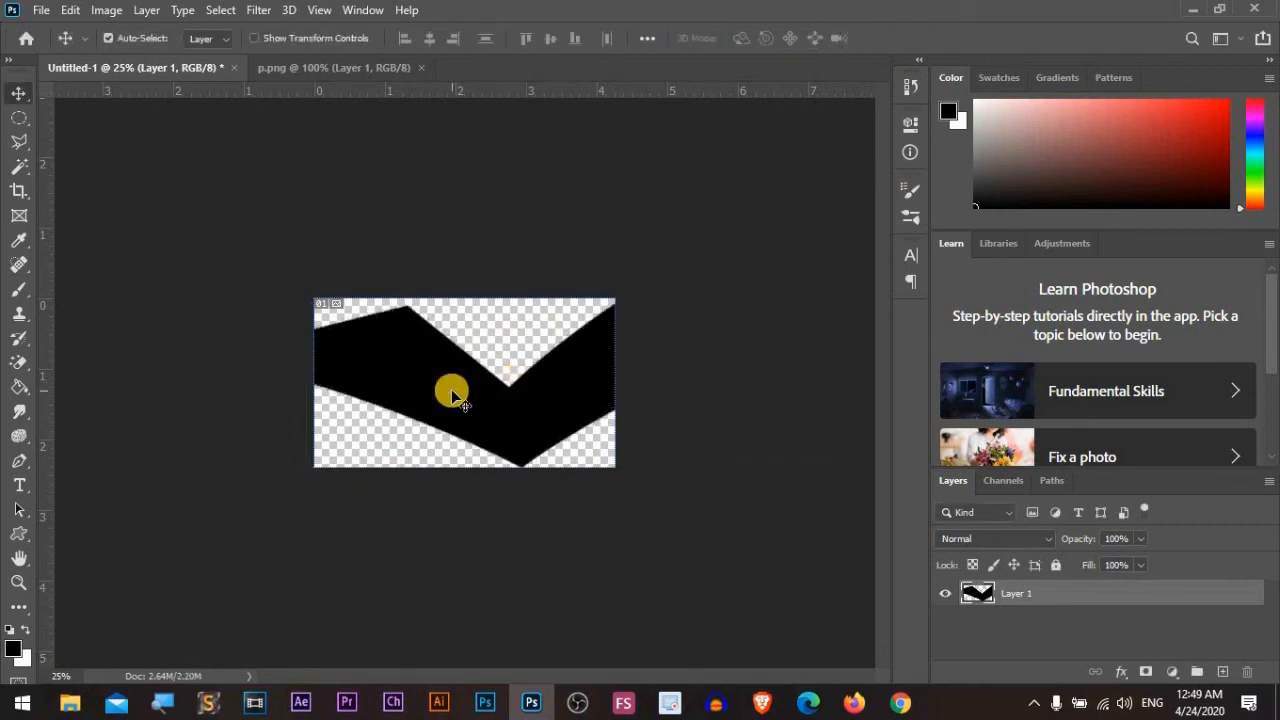
{"action": "key", "text": "ctrl+0"}
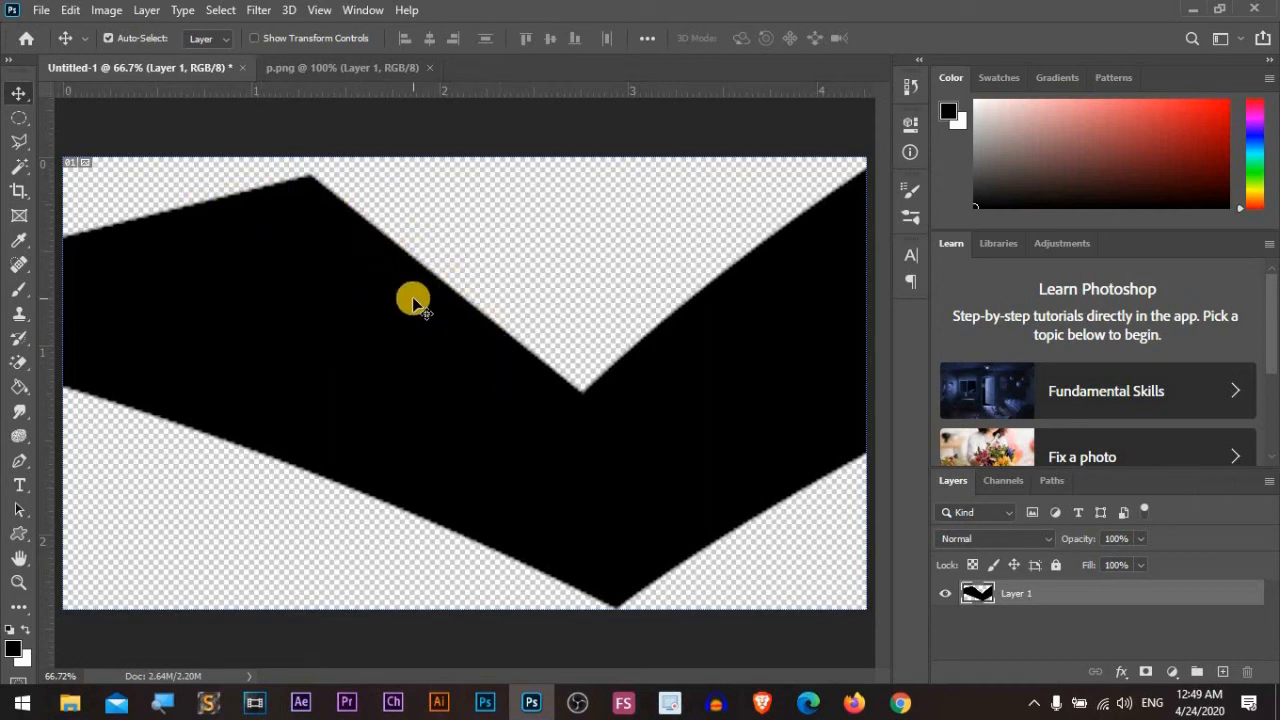
{"action": "left_click_drag", "start_coordinate": [451, 371], "coordinate": [428, 386]}
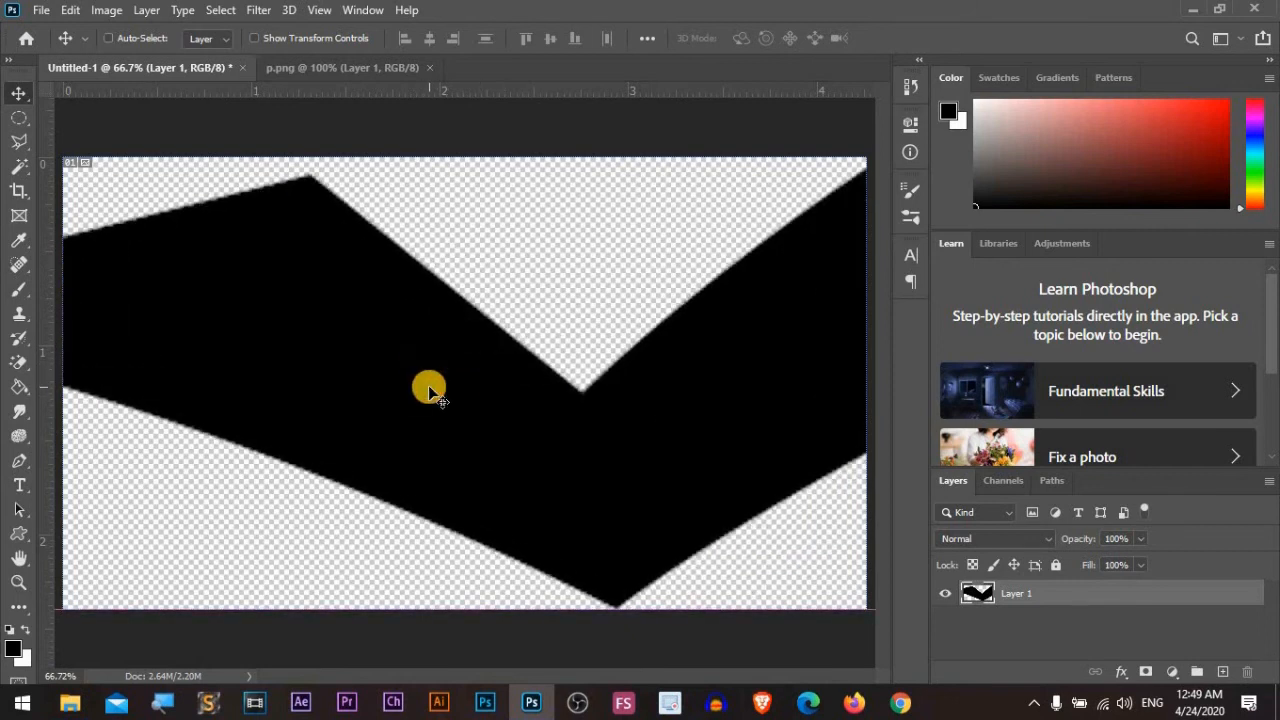
Step: Shrink the pixel checkmark to about 5.14% with Free Transform, placing it near the canvas centre
{"action": "key", "text": "ctrl+minus"}
{"action": "key", "text": "ctrl+minus"}
{"action": "key", "text": "ctrl+minus"}
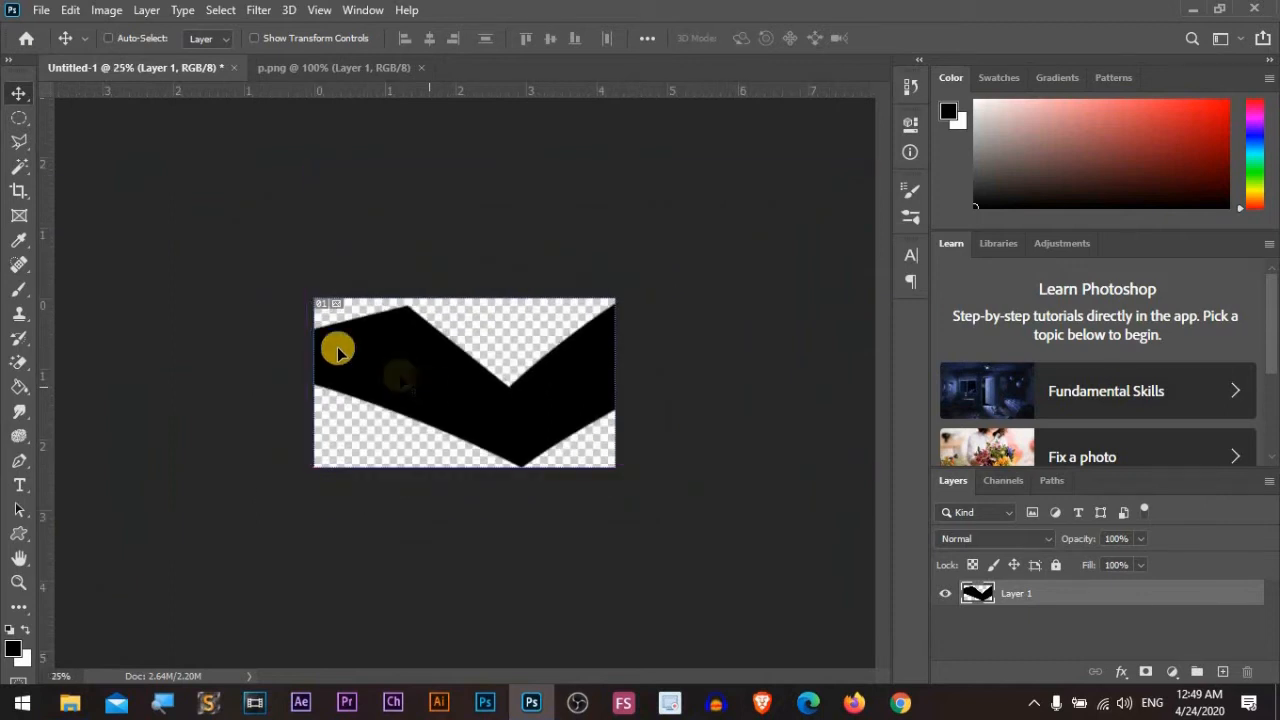
{"action": "key", "text": "ctrl+t"}
{"action": "left_click_drag", "start_coordinate": [318, 172], "coordinate": [474, 382]}
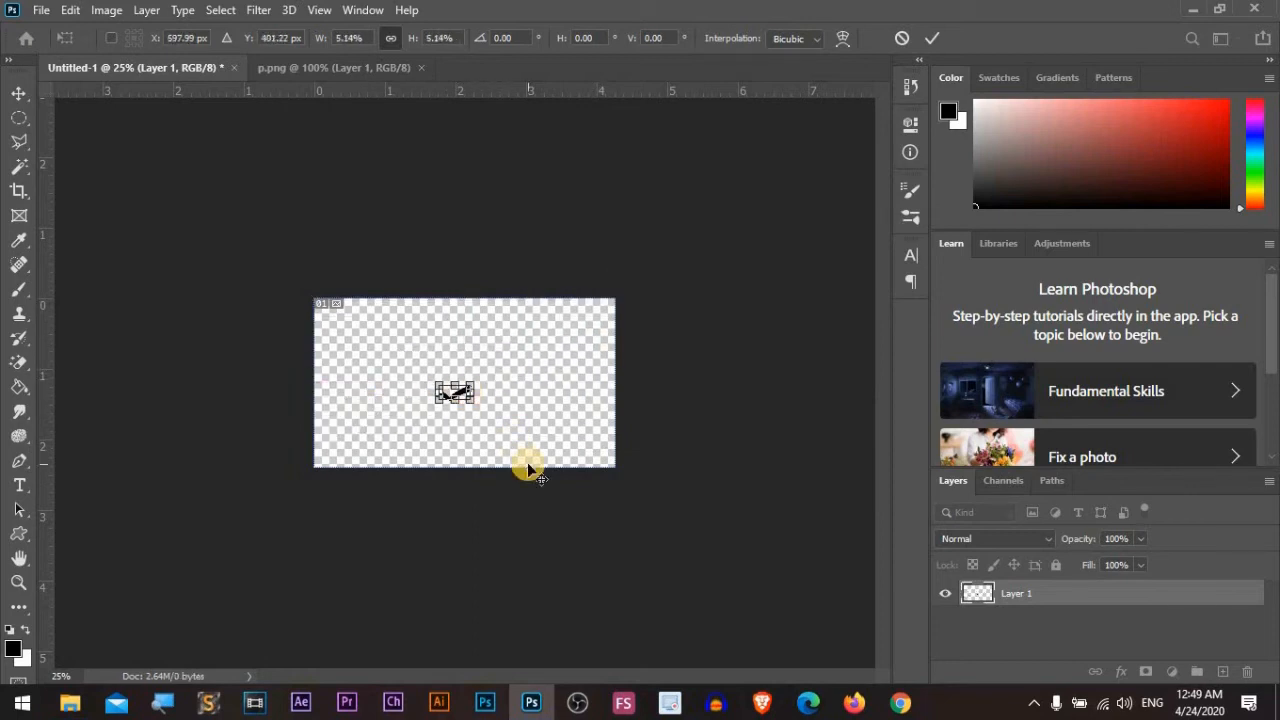
{"action": "key", "text": "Return"}
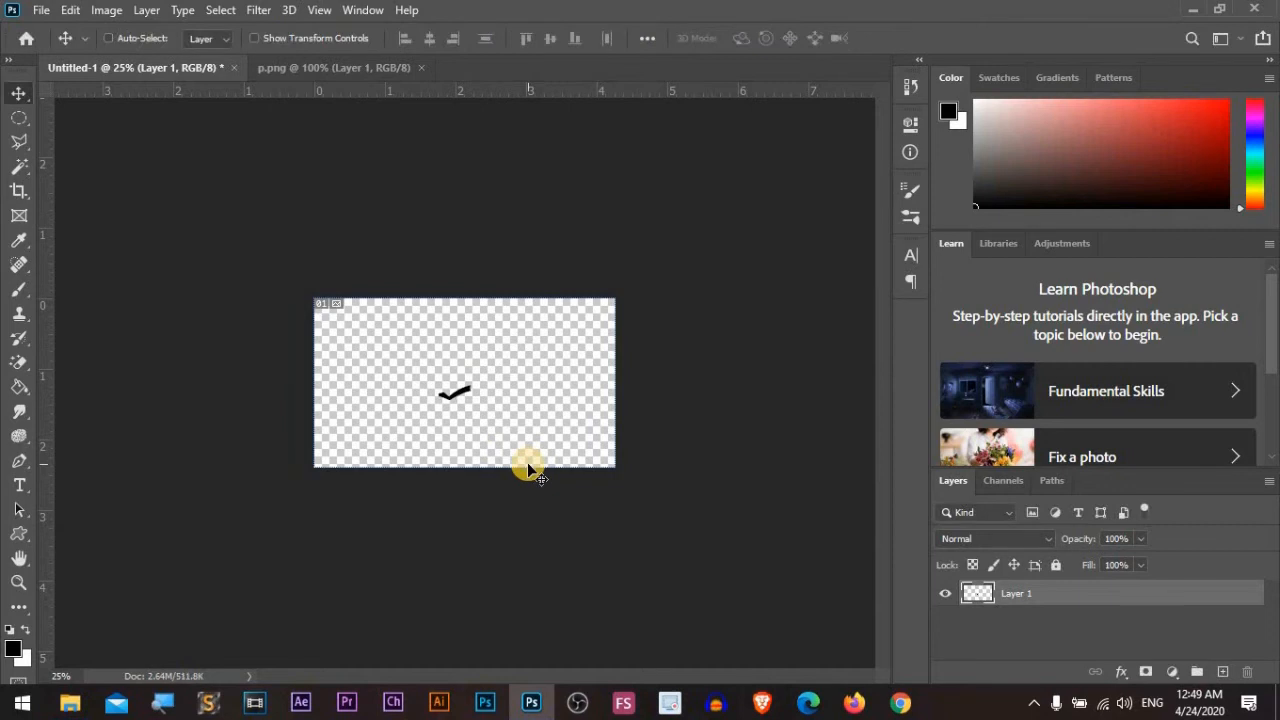
{"action": "key", "text": "ctrl+plus"}
{"action": "key", "text": "ctrl+plus"}
{"action": "key", "text": "ctrl+plus"}
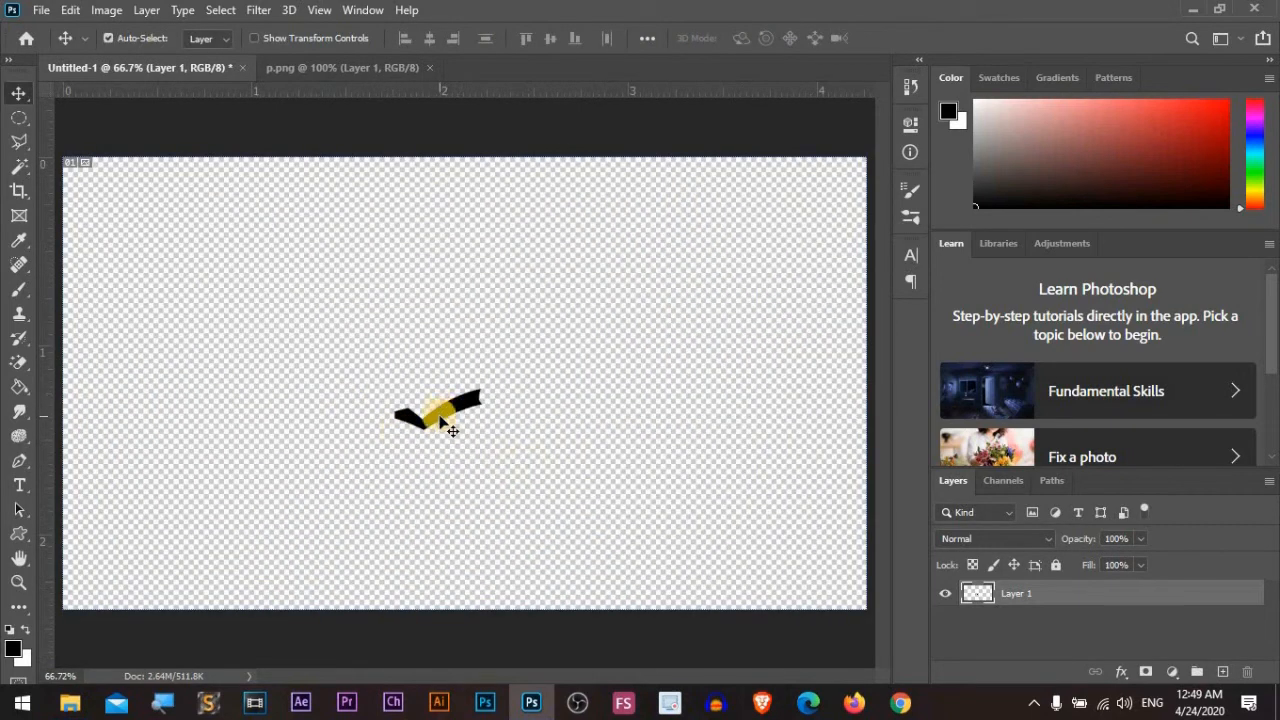
Step: Enlarge the tiny pixel checkmark with Free Transform to more than 2379% so it covers most of the canvas
{"action": "key", "text": "ctrl+minus"}
{"action": "key", "text": "ctrl+minus"}
{"action": "key", "text": "ctrl+minus"}
{"action": "key", "text": "ctrl+minus"}
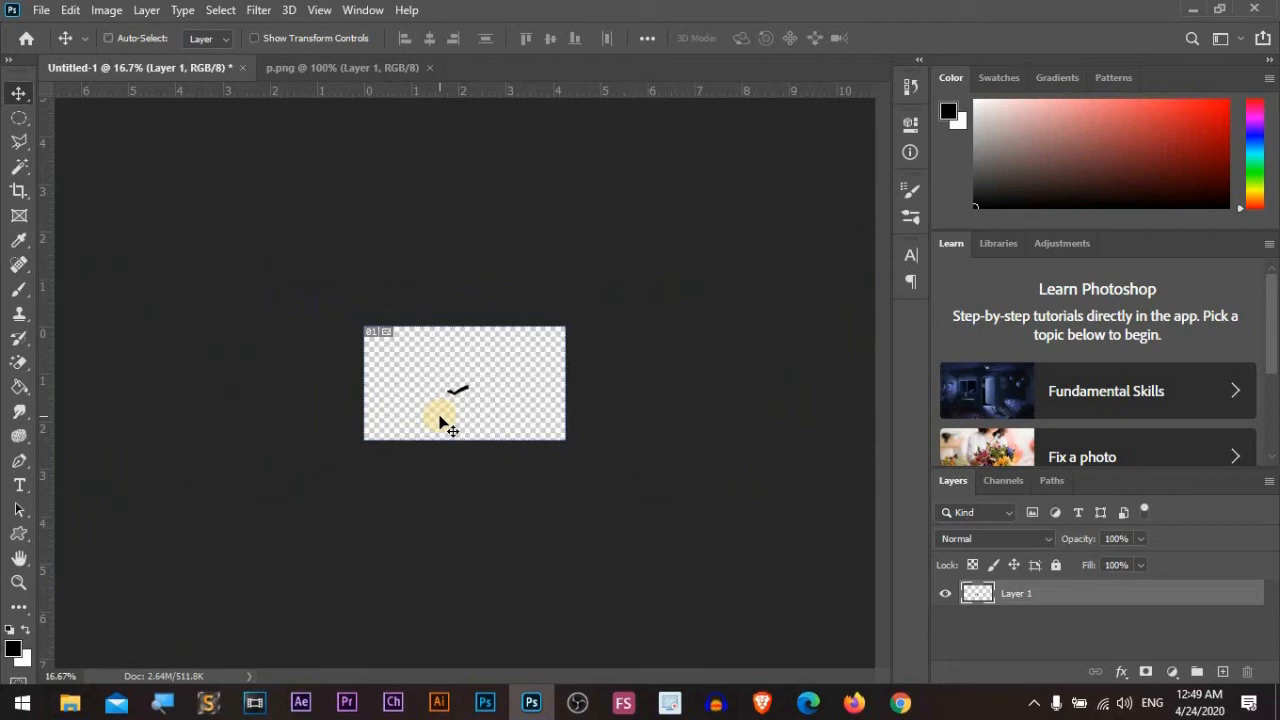
{"action": "key", "text": "ctrl+t"}
{"action": "left_click_drag", "start_coordinate": [466, 386], "coordinate": [628, 332]}
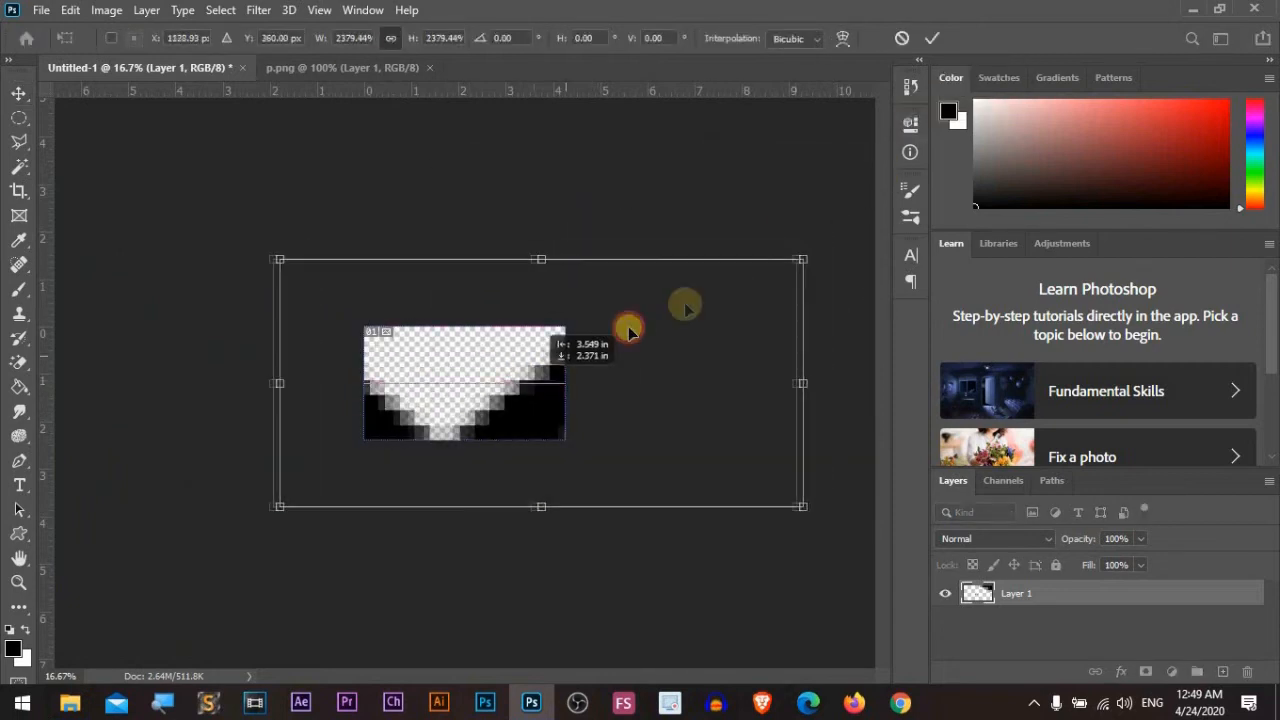
{"action": "left_click_drag", "start_coordinate": [790, 258], "coordinate": [617, 331]}
{"action": "key", "text": "Return"}
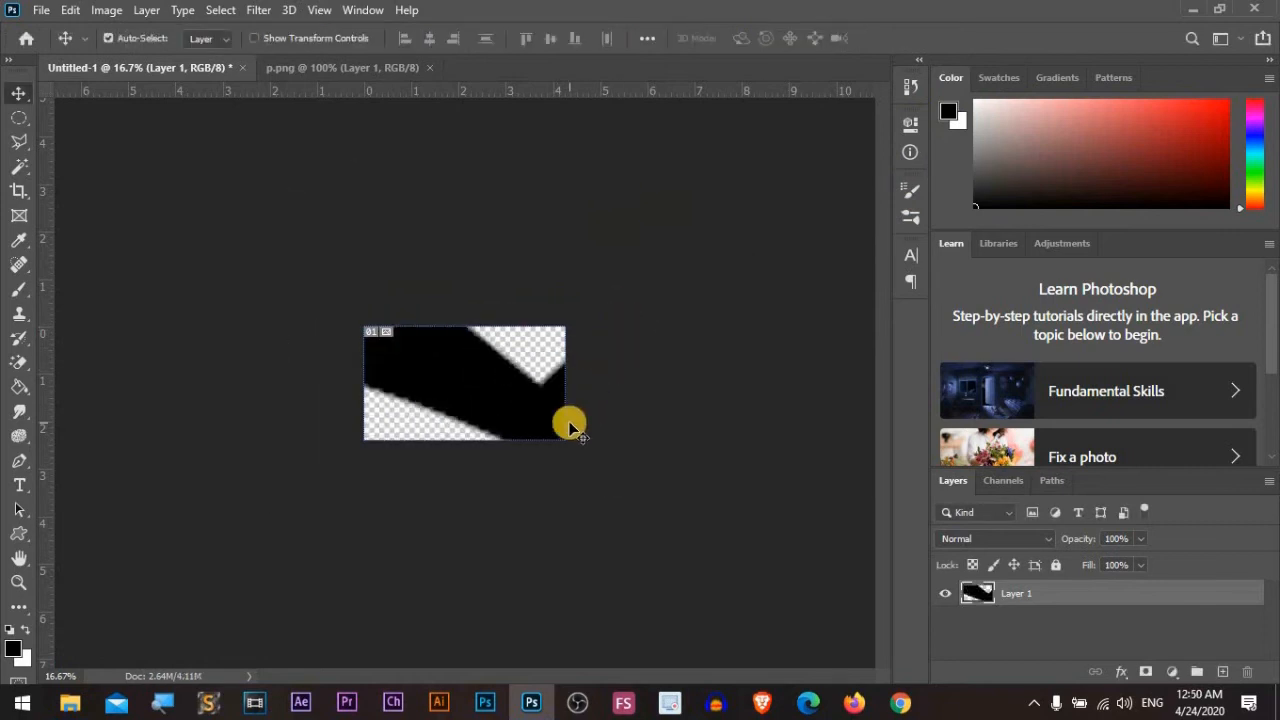
{"action": "key", "text": "ctrl+plus"}
{"action": "key", "text": "ctrl+plus"}
{"action": "key", "text": "ctrl+plus"}
{"action": "key", "text": "ctrl+plus"}
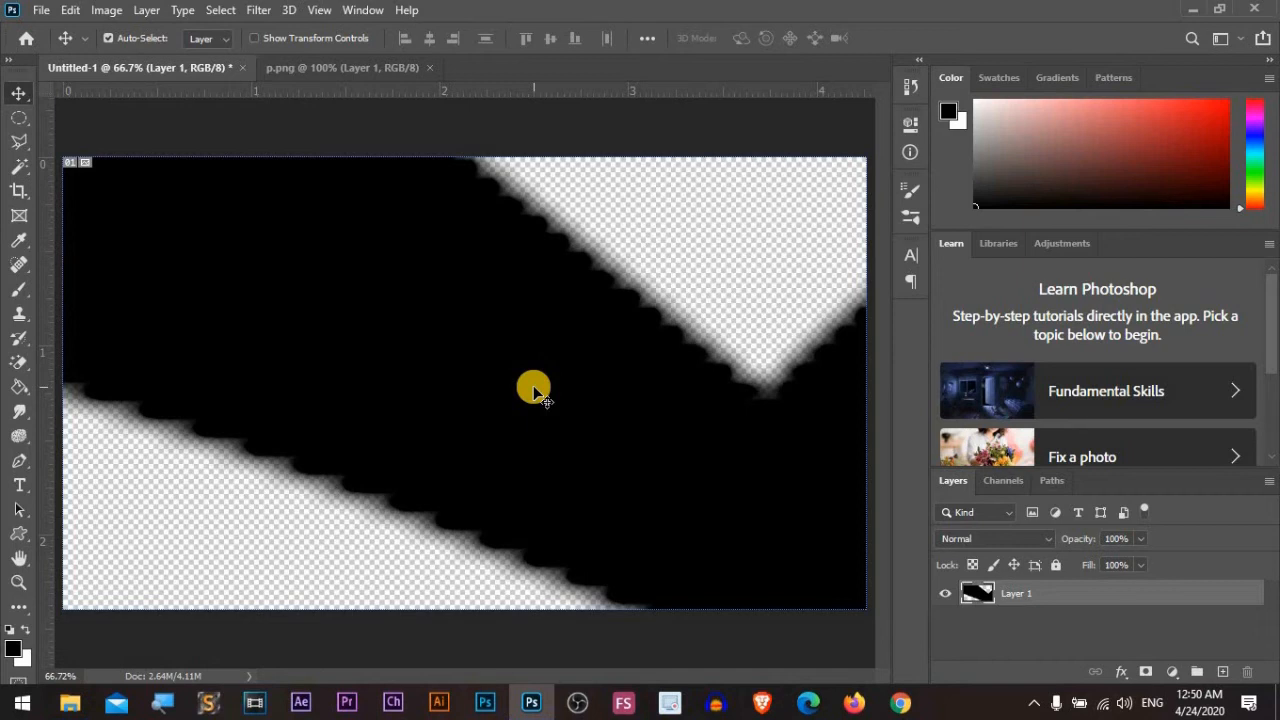
Step: Reposition the enlarged blurry checkmark so its V-shaped bend is roughly centred horizontally on the canvas
{"action": "left_click_drag", "start_coordinate": [537, 385], "coordinate": [372, 375]}
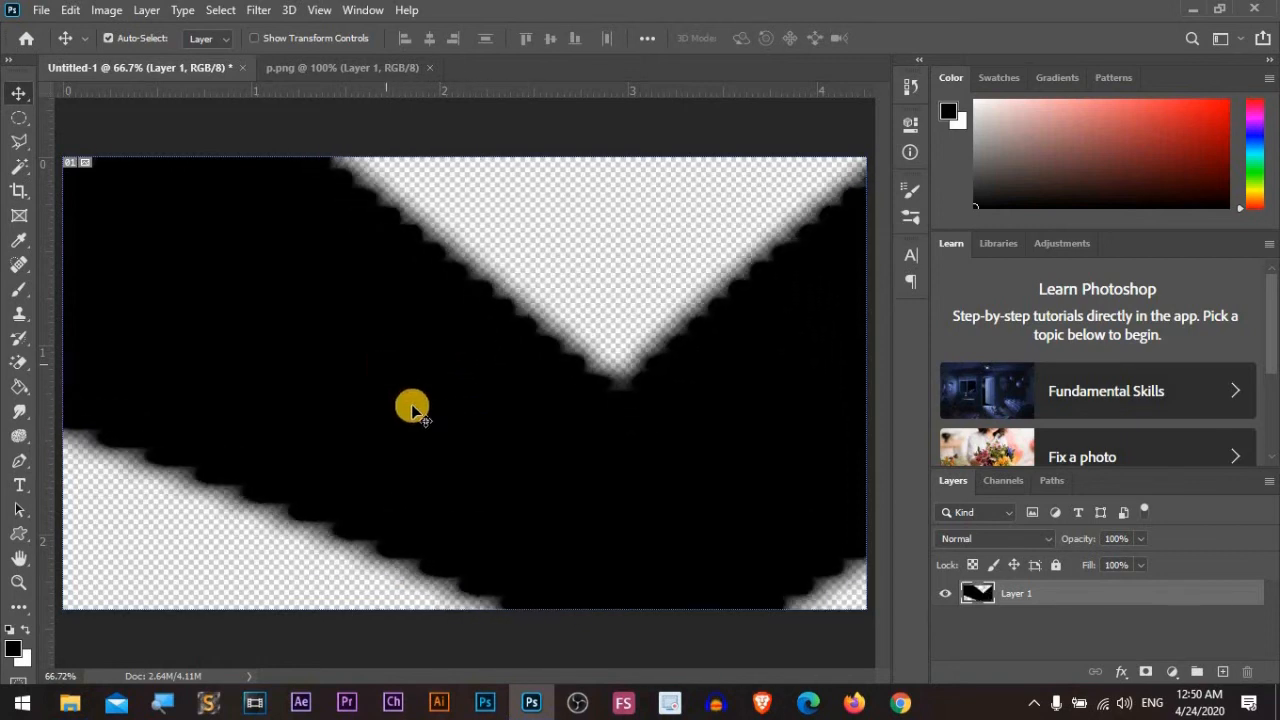
{"action": "left_click_drag", "start_coordinate": [449, 380], "coordinate": [430, 399]}
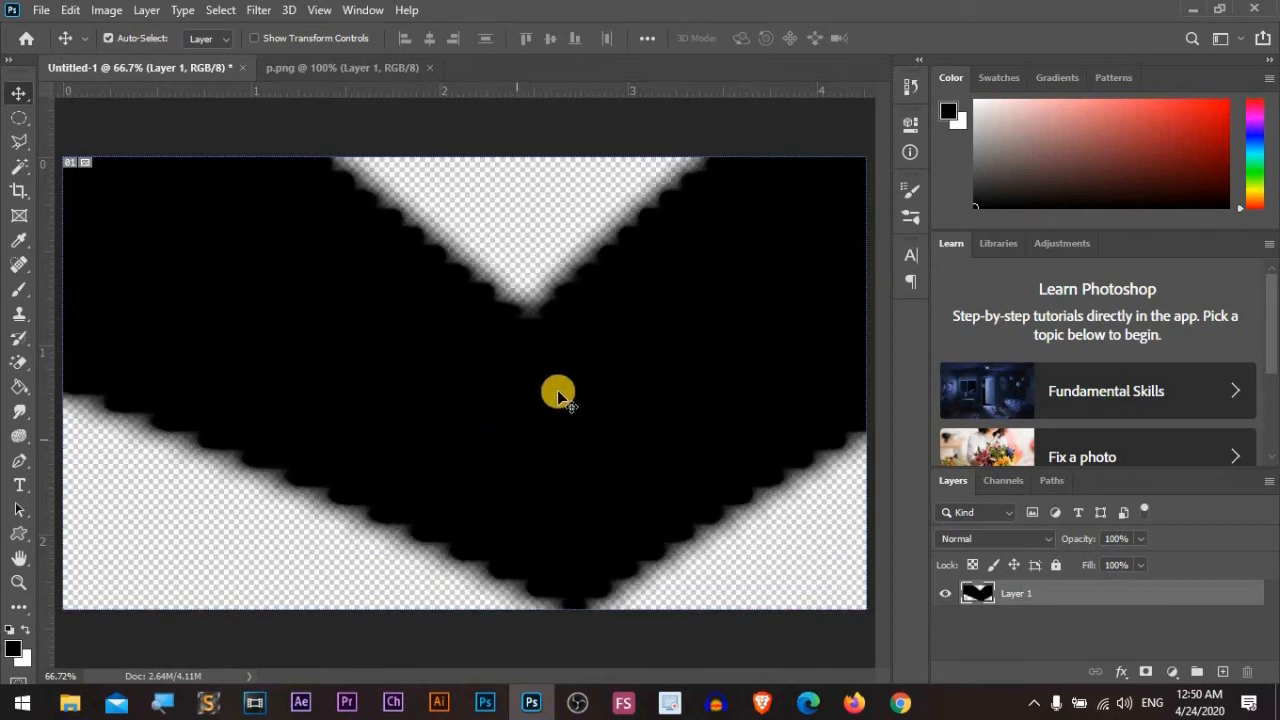
{"action": "left_click_drag", "start_coordinate": [569, 451], "coordinate": [540, 478]}
{"action": "left_click_drag", "start_coordinate": [540, 483], "coordinate": [537, 477]}
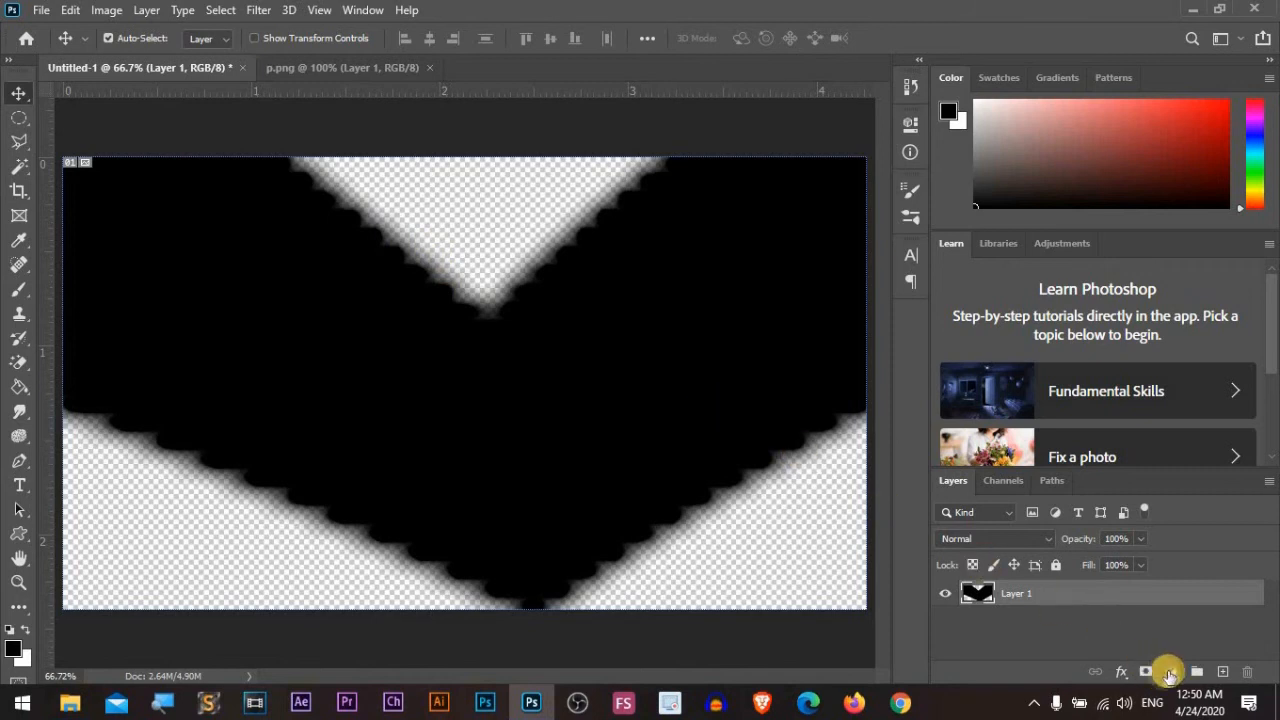
Step: Add another empty layer and delete Layer 1 with the blurry checkmark
{"action": "left_click", "coordinate": [1222, 672]}
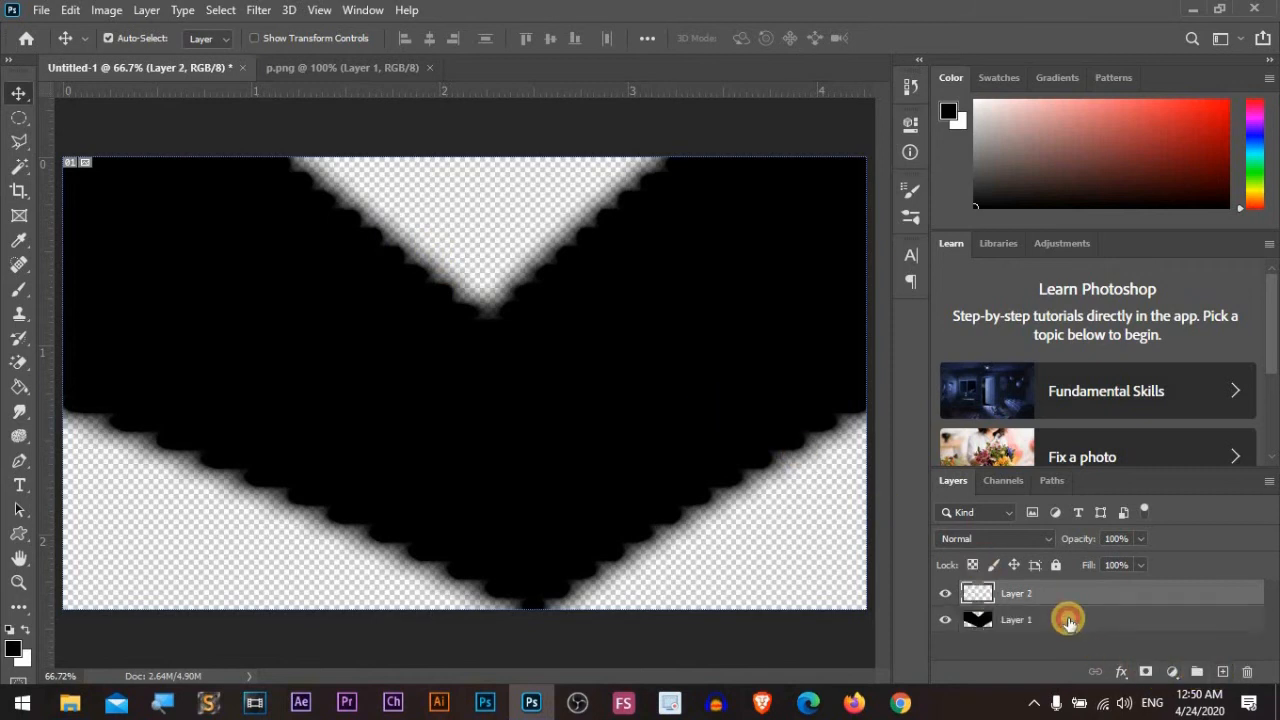
{"action": "left_click", "coordinate": [1068, 621]}
{"action": "key", "text": "Delete"}
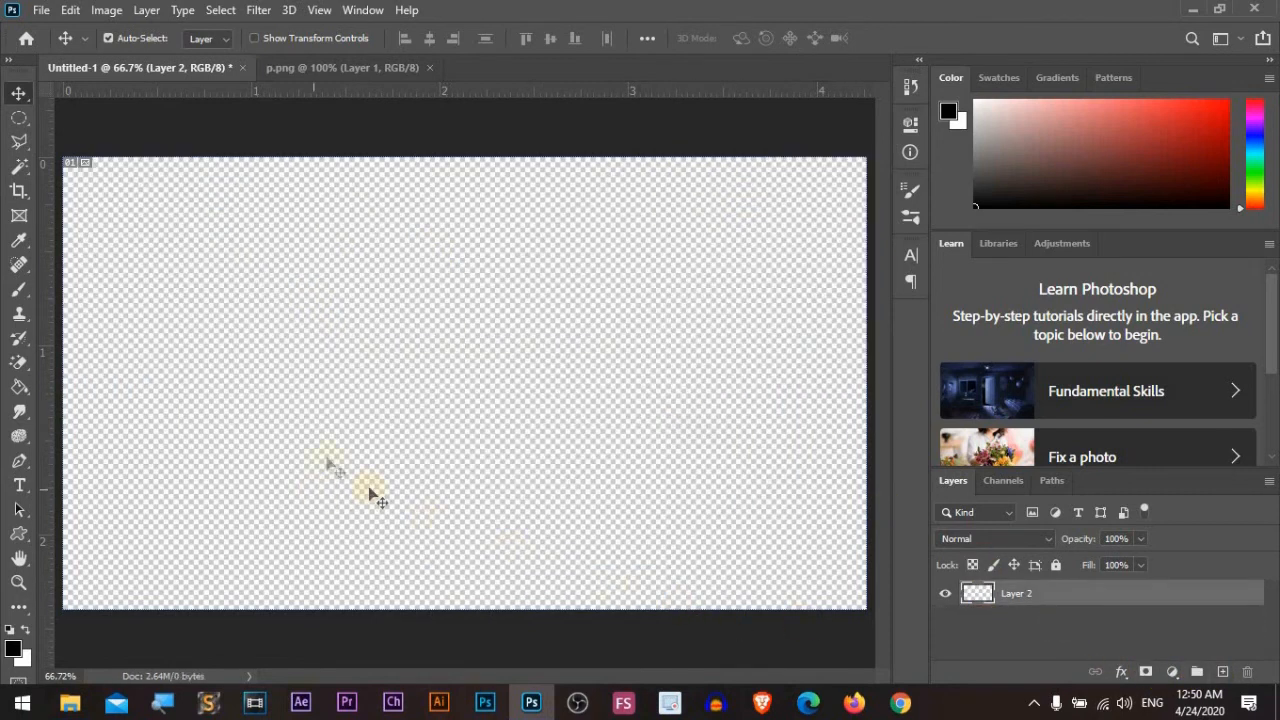
Step: Draw a closed, straight-sided path with eleven anchor points across the canvas using the Pen Tool in Path mode
{"action": "left_click", "coordinate": [19, 461]}
{"action": "left_click", "coordinate": [152, 458]}
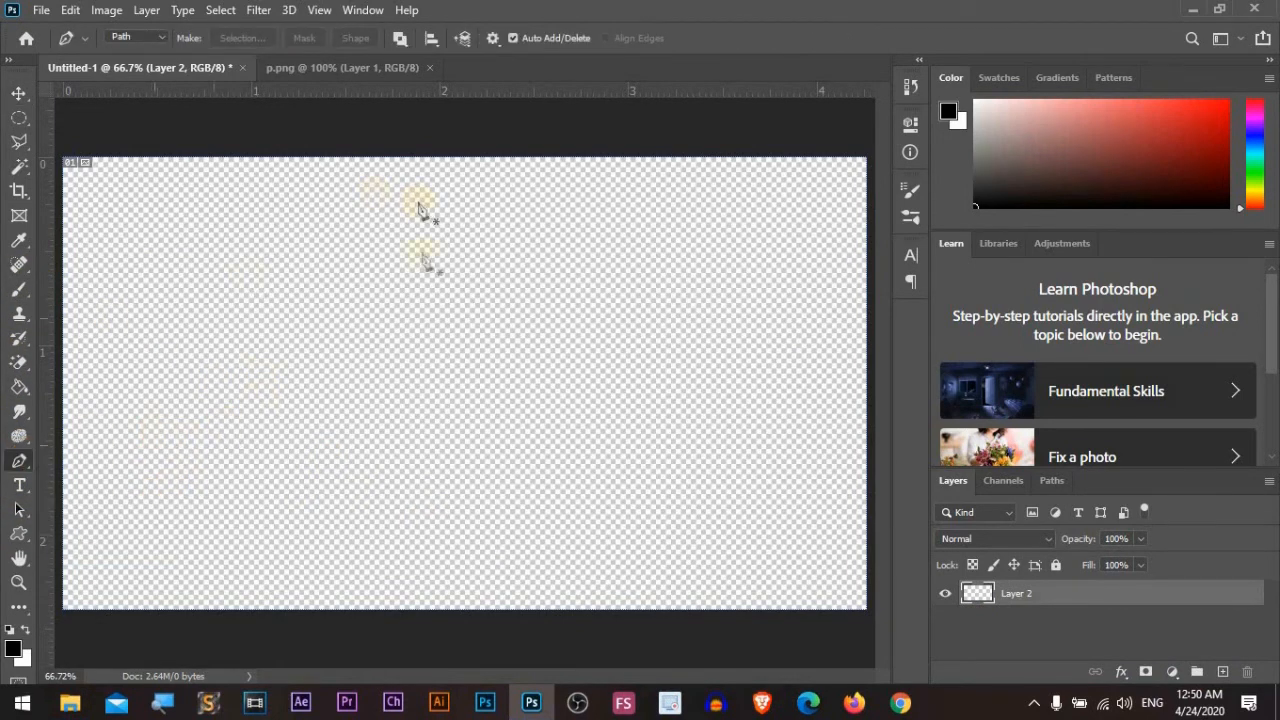
{"action": "left_click", "coordinate": [157, 37]}
{"action": "left_click", "coordinate": [122, 63]}
{"action": "left_click", "coordinate": [263, 335]}
{"action": "left_click", "coordinate": [304, 231]}
{"action": "left_click", "coordinate": [519, 233]}
{"action": "left_click", "coordinate": [644, 354]}
{"action": "left_click", "coordinate": [642, 540]}
{"action": "left_click", "coordinate": [493, 569]}
{"action": "left_click", "coordinate": [487, 425]}
{"action": "left_click", "coordinate": [380, 545]}
{"action": "left_click", "coordinate": [232, 514]}
{"action": "left_click", "coordinate": [400, 401]}
{"action": "left_click", "coordinate": [265, 420]}
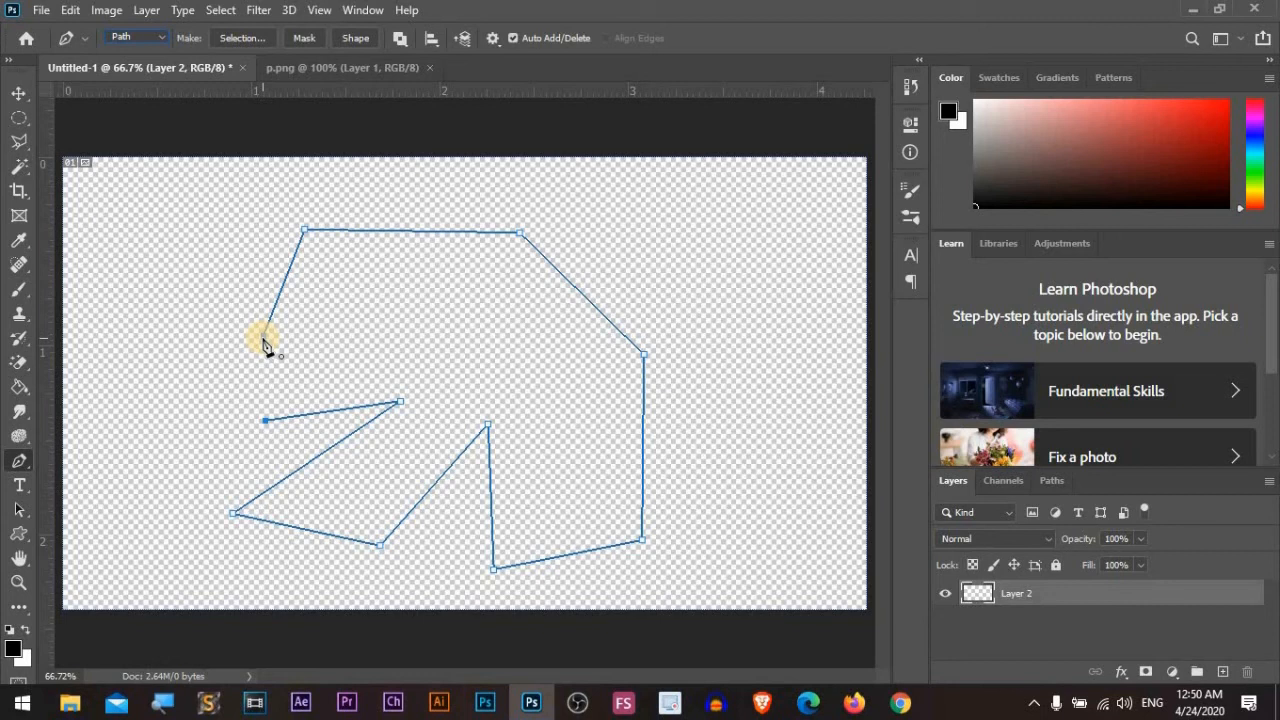
{"action": "left_click", "coordinate": [264, 338]}
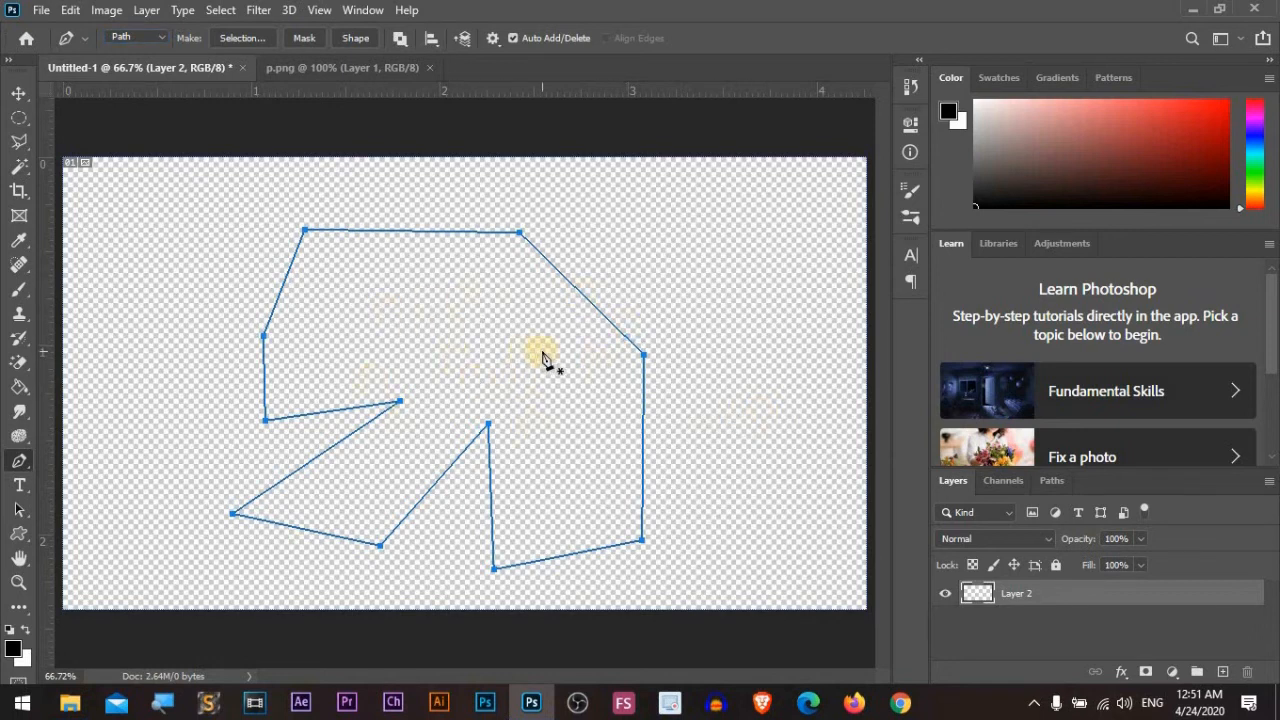
Step: Convert the closed eleven-point path to a selection and clear that selection
{"action": "key", "text": "ctrl+Return"}
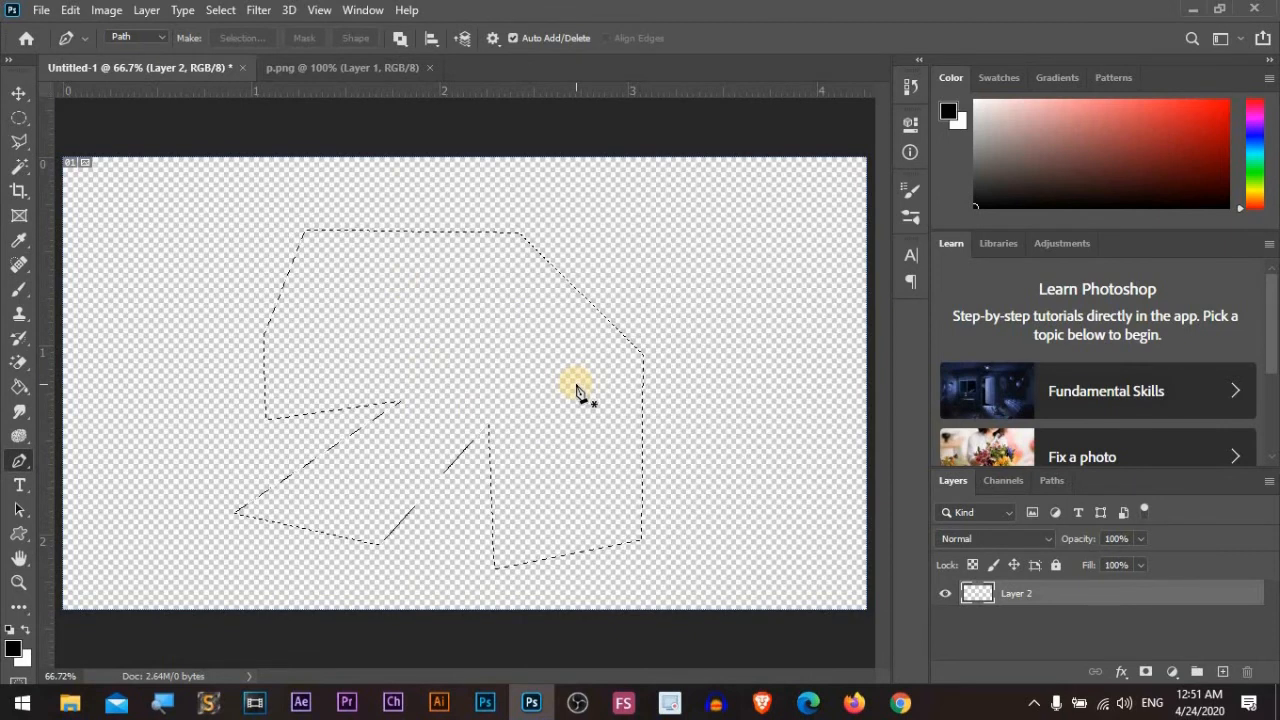
{"action": "key", "text": "ctrl+d"}
Step: Draw a closed eight-point path with slightly curved segments and an inward notch using the Pen Tool
{"action": "left_click", "coordinate": [347, 302]}
{"action": "left_click", "coordinate": [476, 214]}
{"action": "left_click", "coordinate": [656, 327]}
{"action": "left_click", "coordinate": [619, 466]}
{"action": "left_click", "coordinate": [413, 511]}
{"action": "left_click", "coordinate": [535, 358]}
{"action": "left_click_drag", "start_coordinate": [390, 424], "coordinate": [418, 409]}
{"action": "left_click", "coordinate": [232, 405]}
{"action": "left_click", "coordinate": [345, 304]}
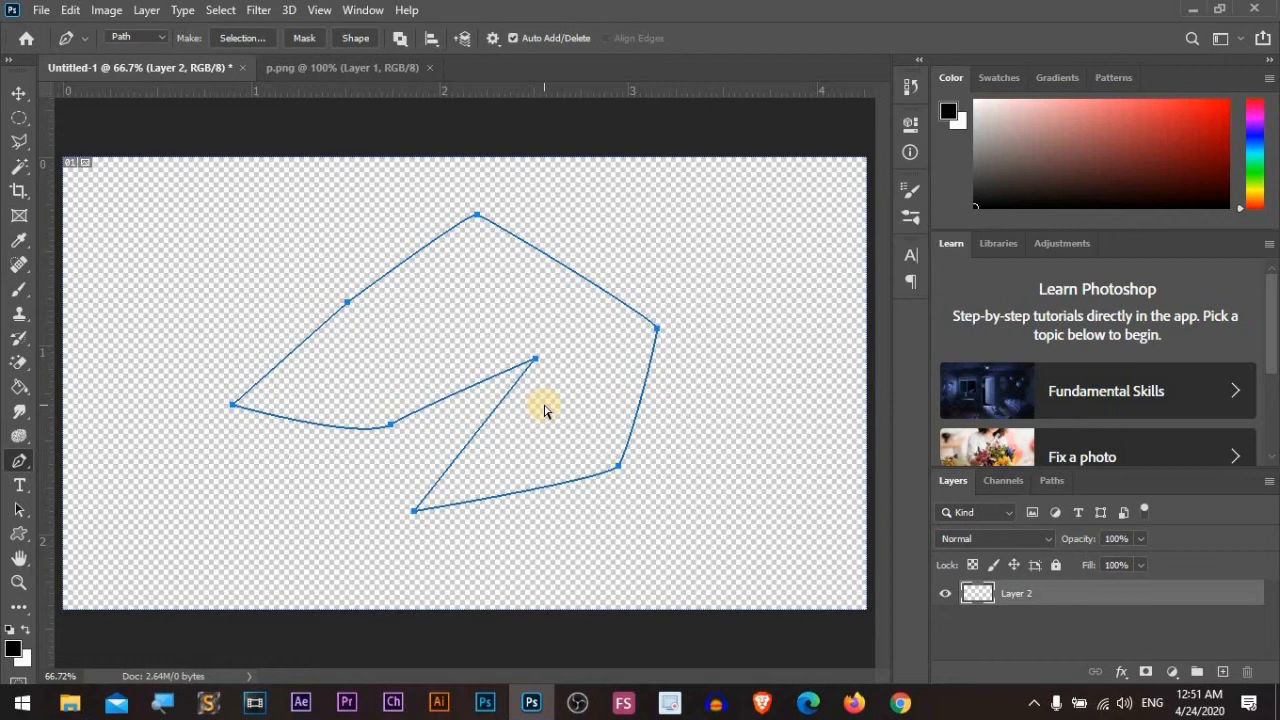
Step: Convert the closed eight-point path to a selection and clear that selection
{"action": "key", "text": "ctrl+Return"}
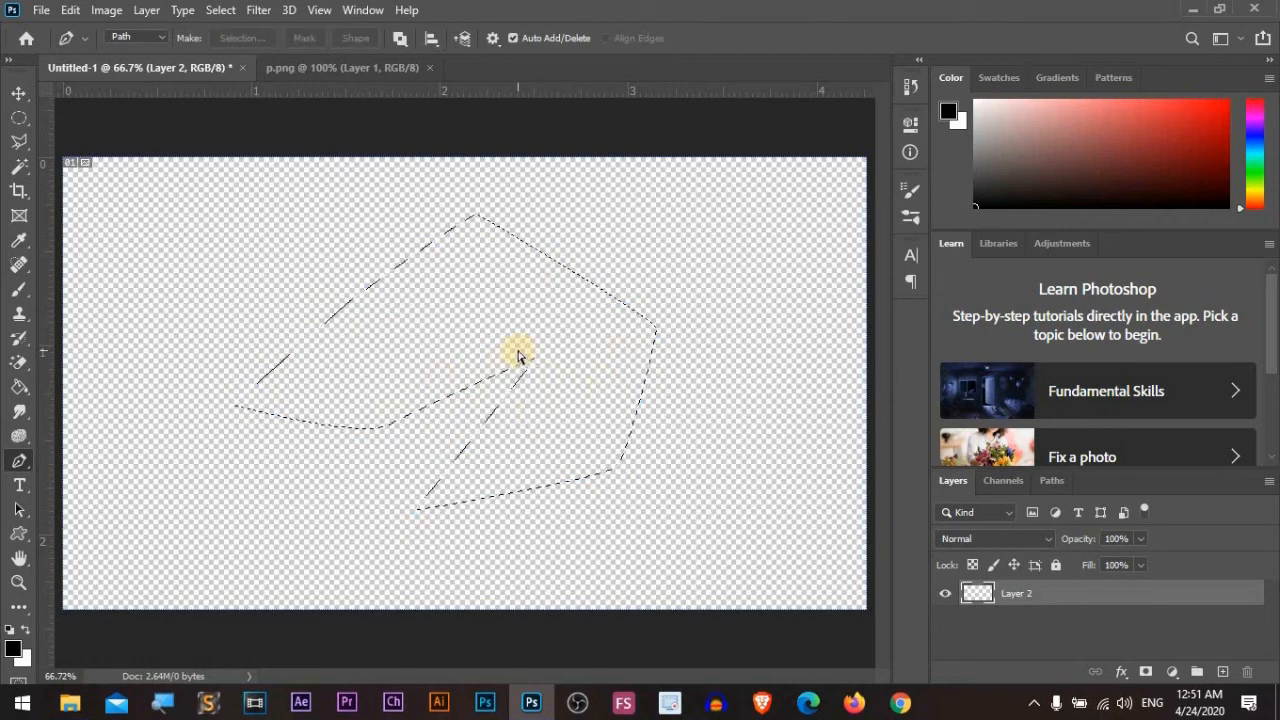
{"action": "key", "text": "ctrl+d"}
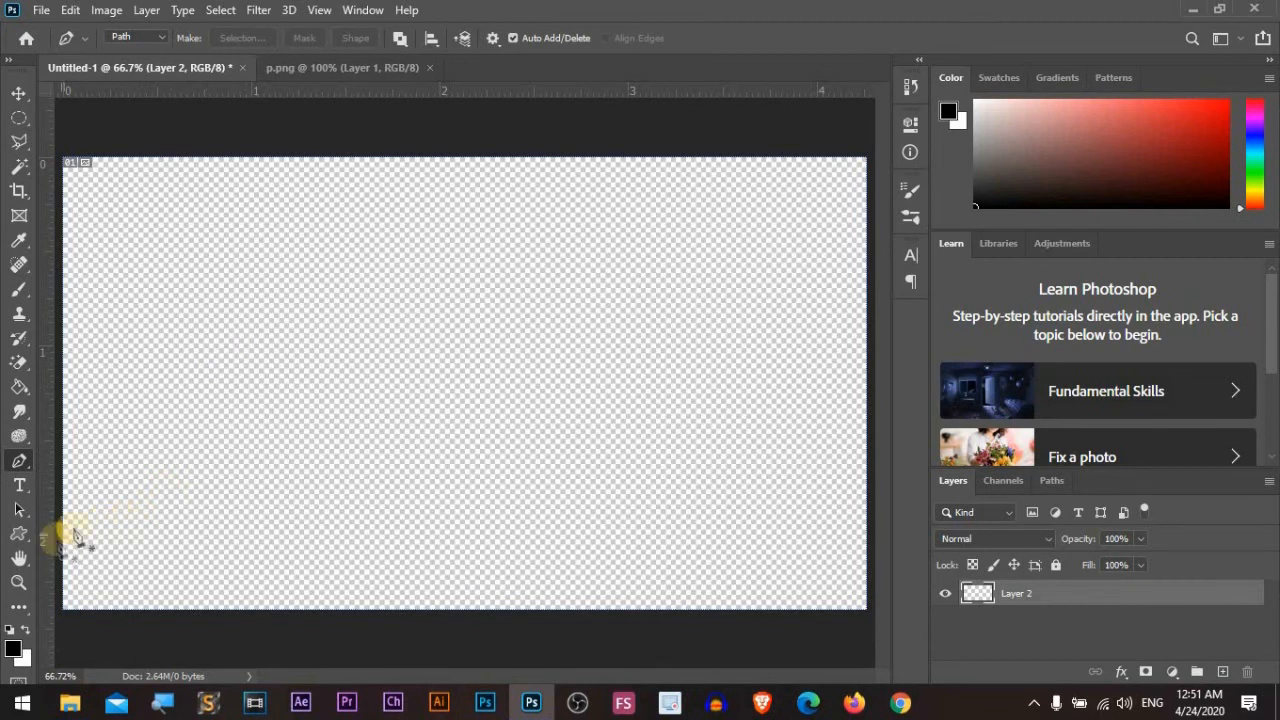
{"action": "left_click", "coordinate": [340, 69]}
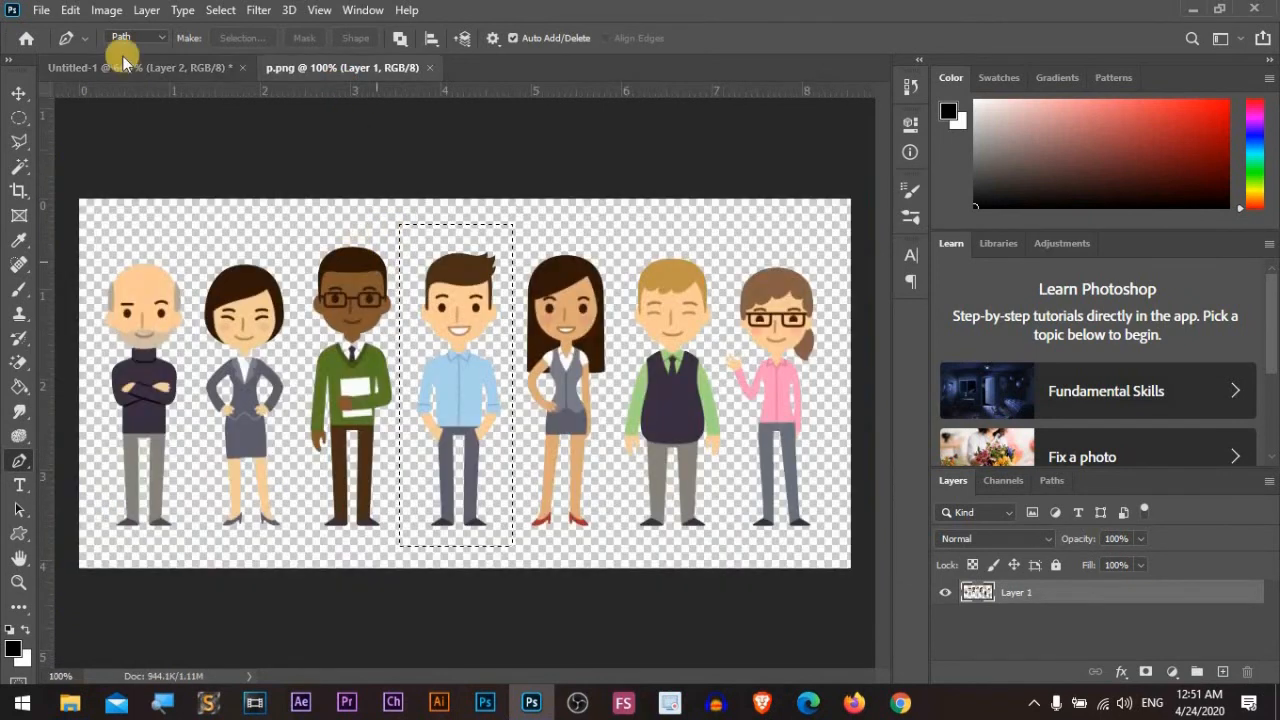
{"action": "left_click", "coordinate": [126, 67]}
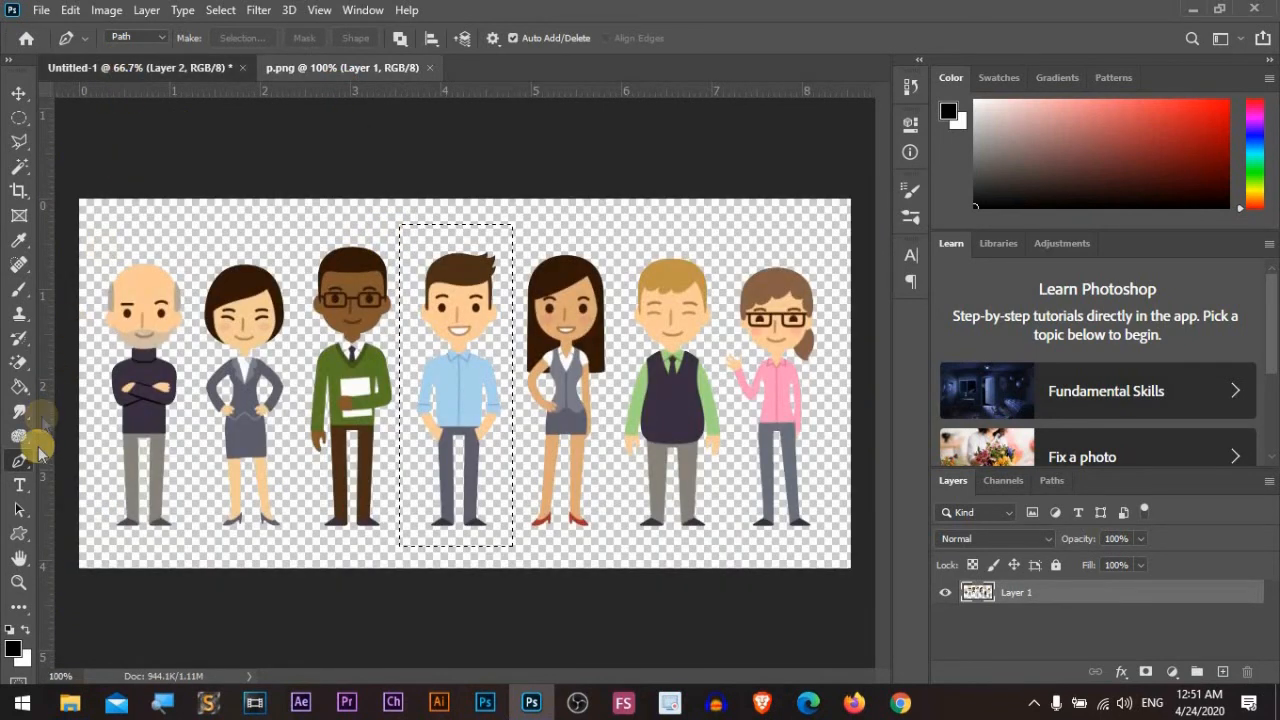
Step: Draw a solid black circle with the Ellipse Tool in Pixels mode and move it to the centre of the canvas
{"action": "left_click", "coordinate": [19, 532]}
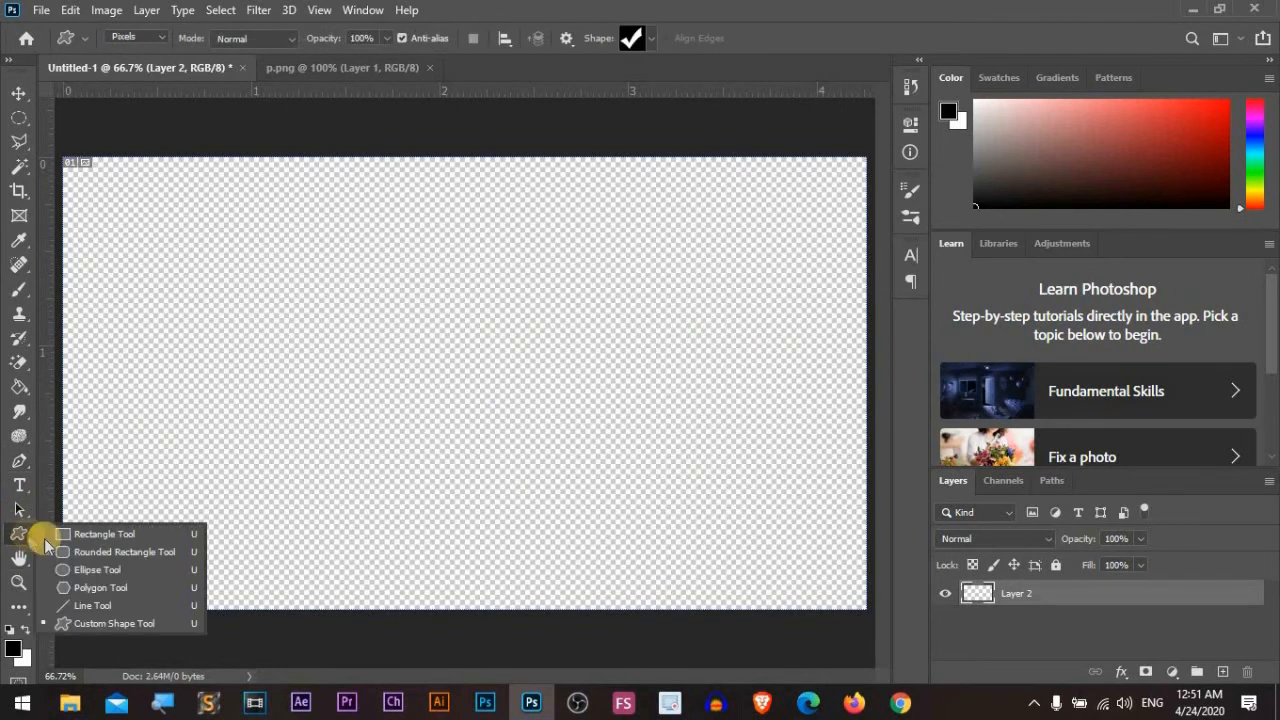
{"action": "left_click", "coordinate": [88, 574]}
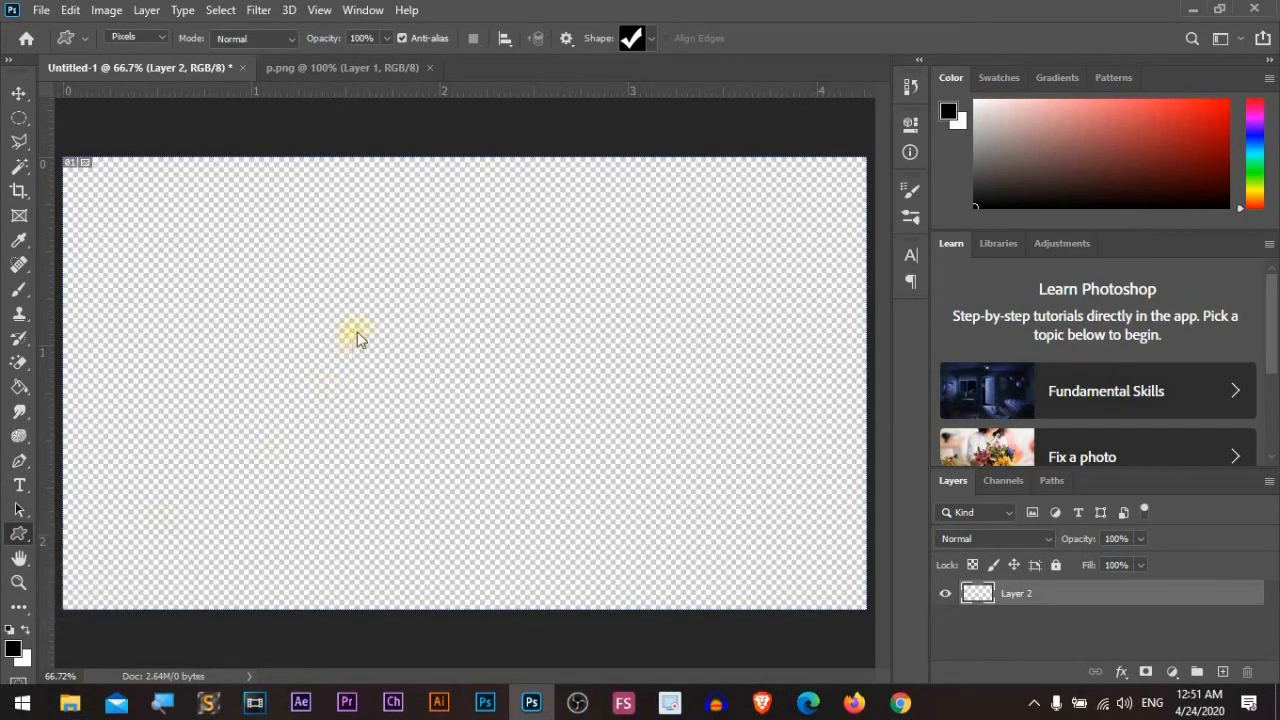
{"action": "left_click_drag", "start_coordinate": [435, 340], "coordinate": [583, 500]}
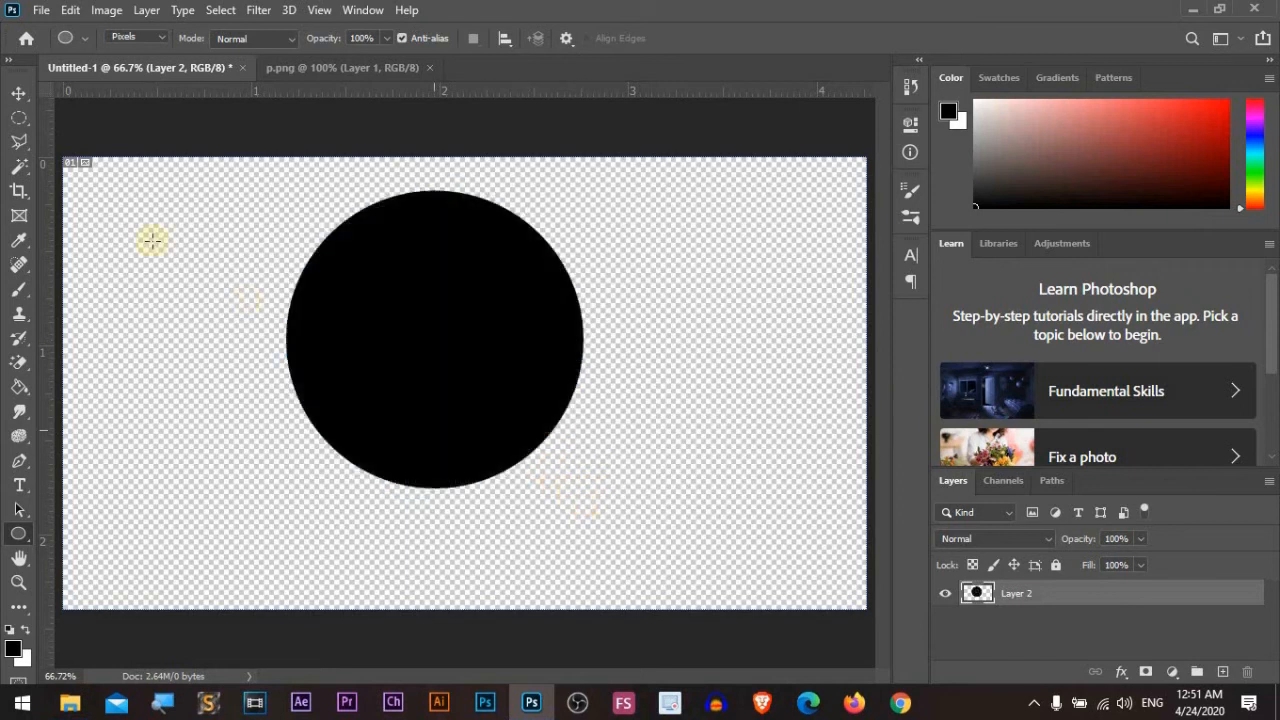
{"action": "left_click", "coordinate": [19, 93]}
{"action": "left_click_drag", "start_coordinate": [379, 264], "coordinate": [410, 298]}
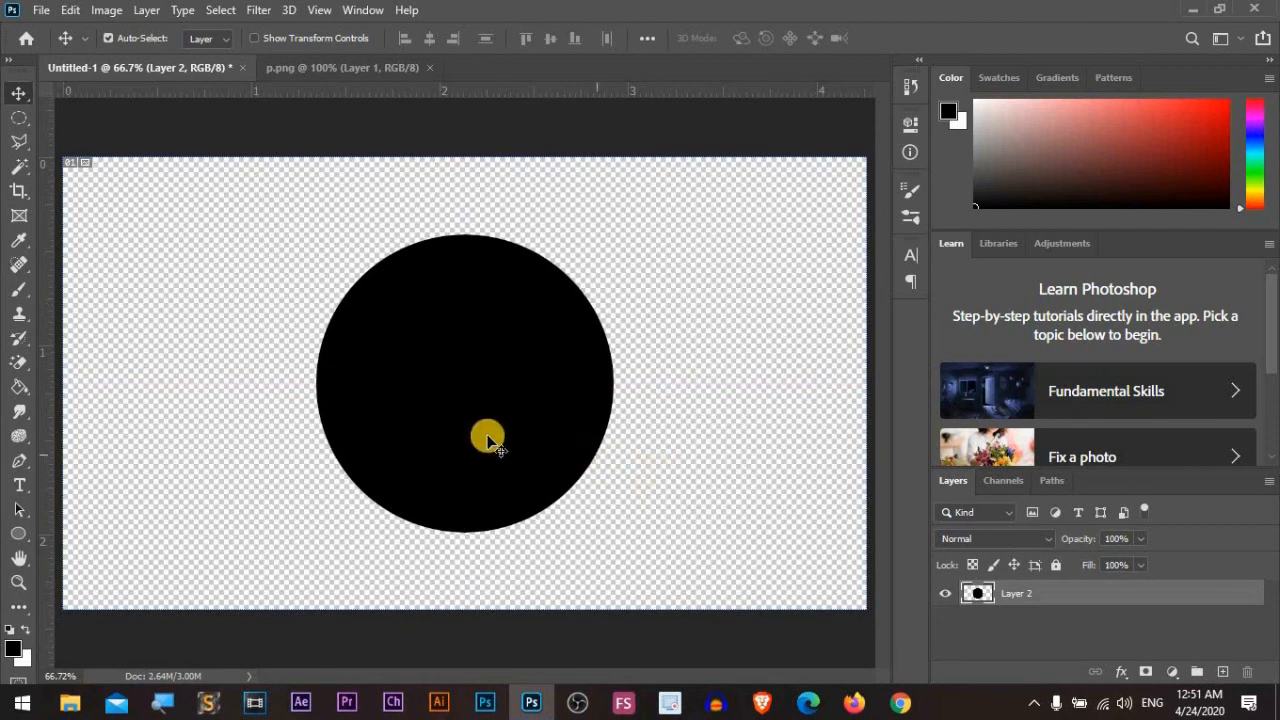
Step: Trace the right half of the black circle with a curved Pen Tool path, adjusting the right anchor's lower handle to follow the edge
{"action": "left_click", "coordinate": [19, 461]}
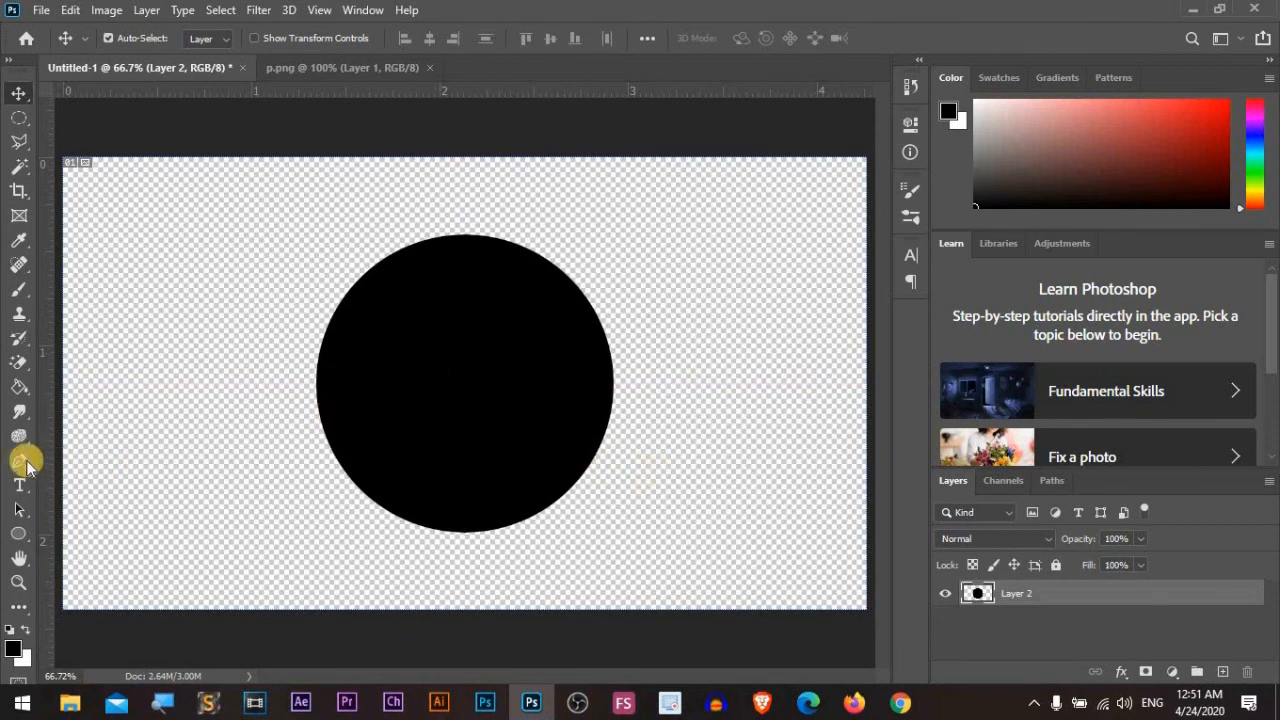
{"action": "left_click", "coordinate": [464, 237]}
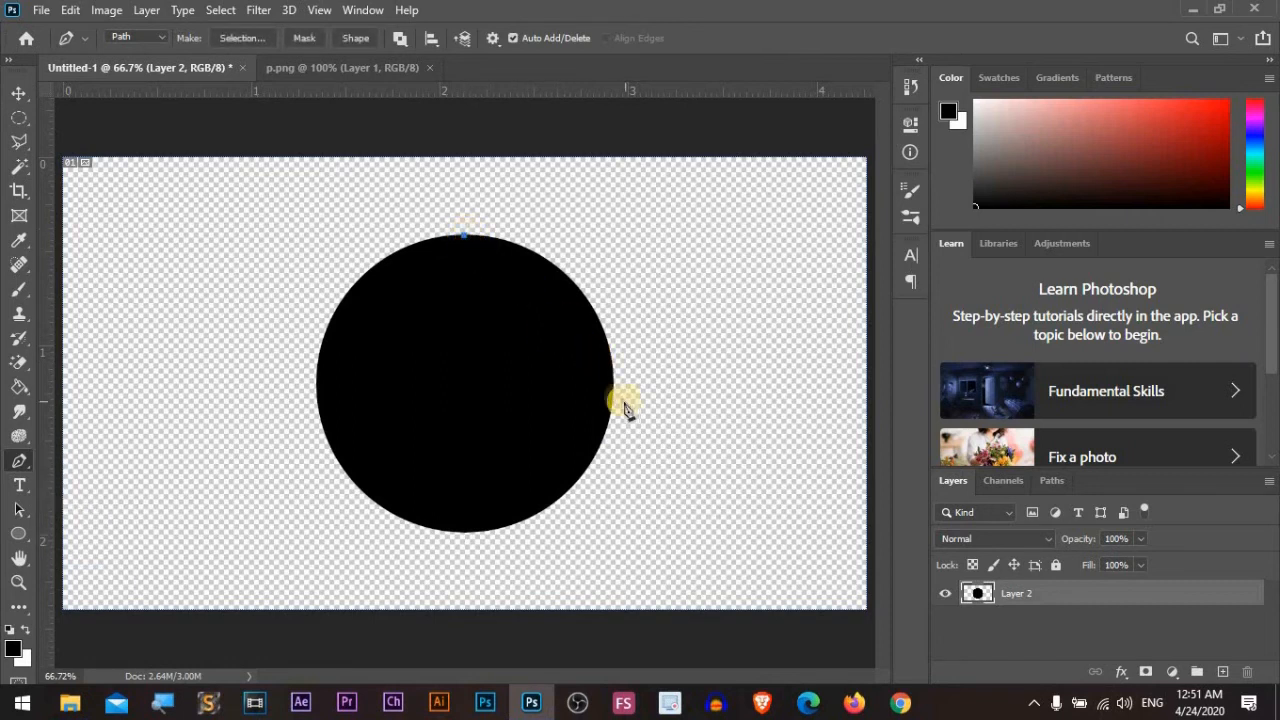
{"action": "left_click_drag", "start_coordinate": [613, 381], "coordinate": [629, 529]}
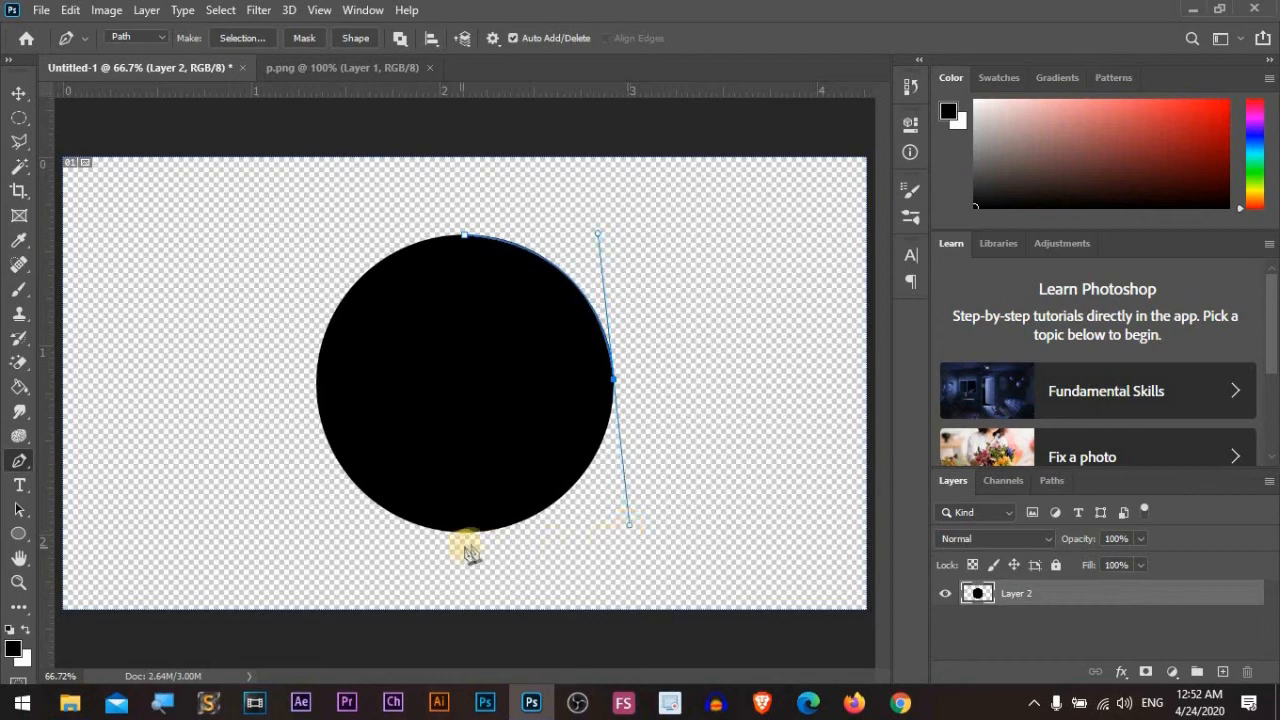
{"action": "mouse_move", "coordinate": [472, 524]}
{"action": "left_mouse_down"}
{"action": "mouse_move", "coordinate": [463, 534]}
{"action": "mouse_move", "coordinate": [481, 543]}
{"action": "mouse_move", "coordinate": [450, 534]}
{"action": "left_mouse_up"}
{"action": "left_click", "coordinate": [610, 355]}
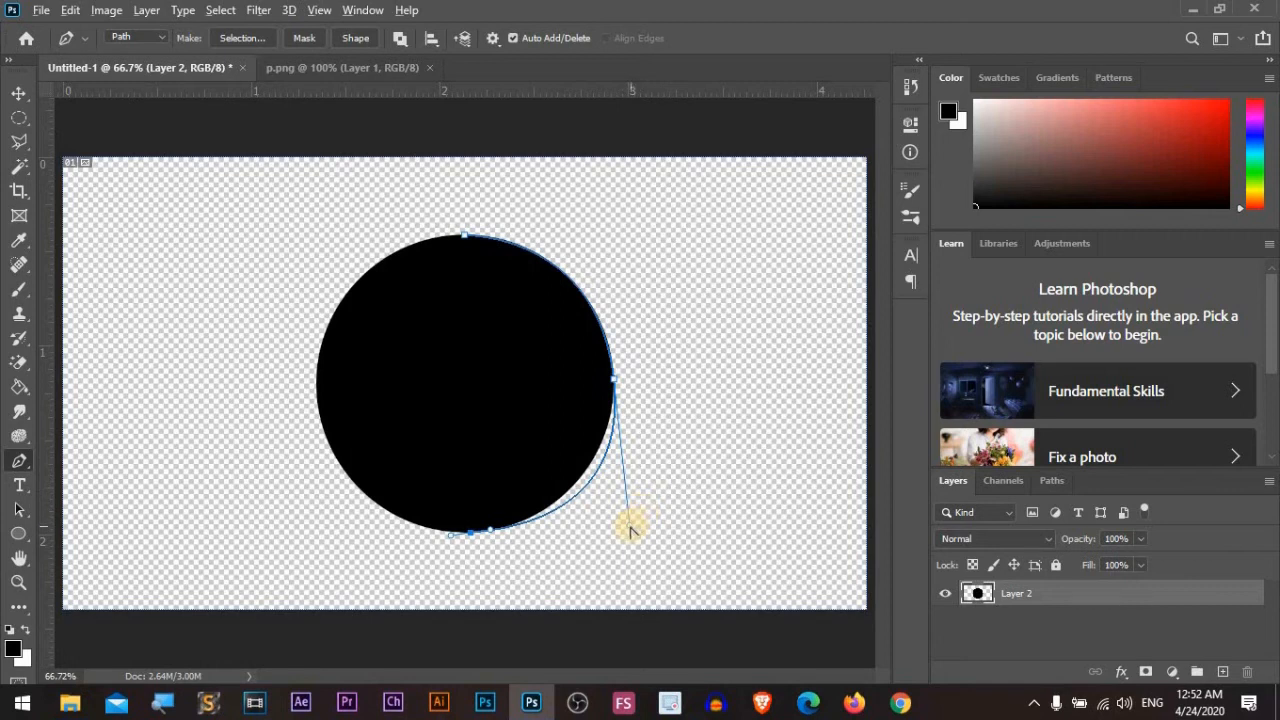
{"action": "left_click_drag", "start_coordinate": [627, 524], "coordinate": [610, 516]}
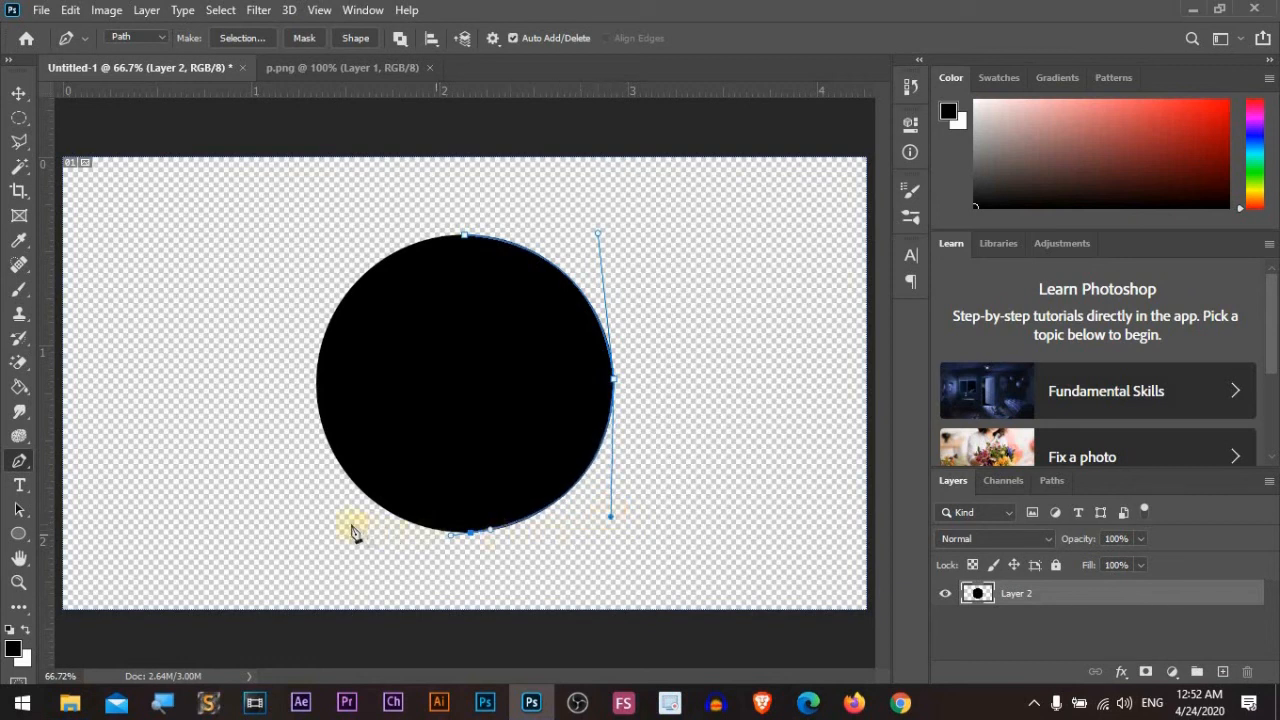
Step: Close the curved path around the circle's left half and reshape the left anchor's handles to match the edge
{"action": "left_click_drag", "start_coordinate": [317, 388], "coordinate": [307, 256]}
{"action": "left_click", "coordinate": [464, 241]}
{"action": "left_click_drag", "start_coordinate": [469, 232], "coordinate": [477, 243]}
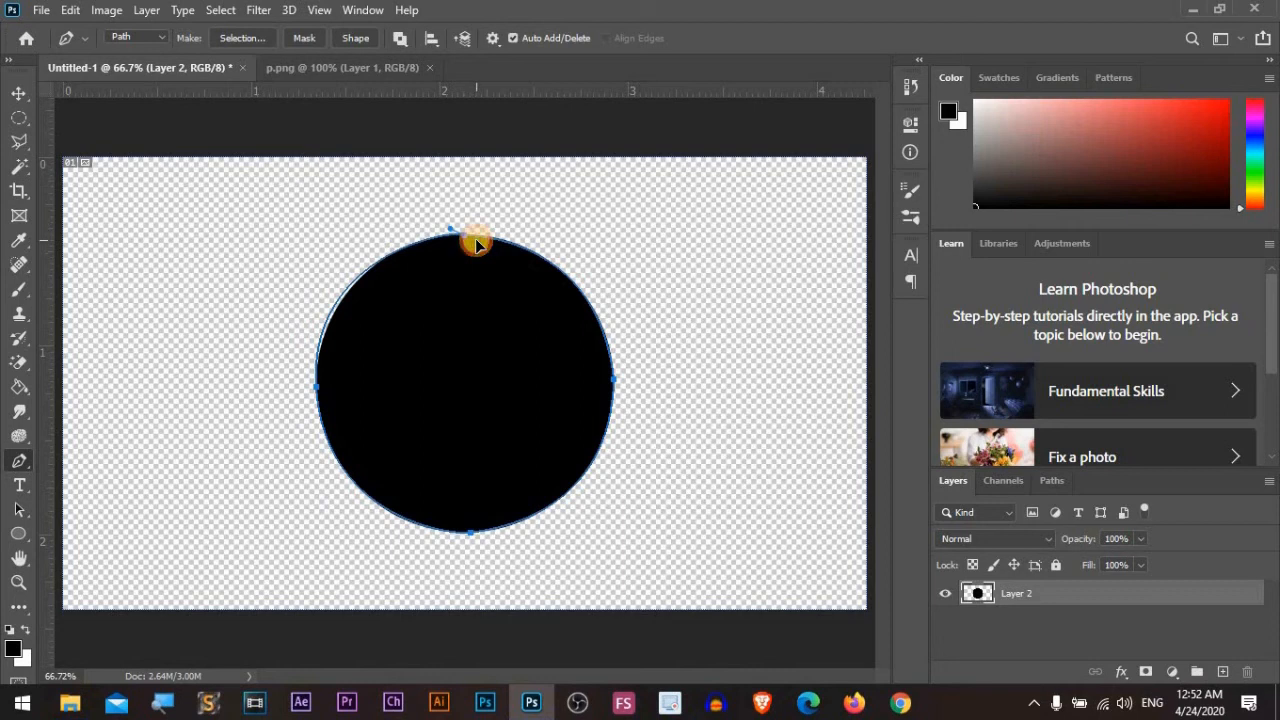
{"action": "left_click", "coordinate": [318, 390], "text": "alt"}
{"action": "left_click_drag", "start_coordinate": [318, 390], "coordinate": [311, 258]}
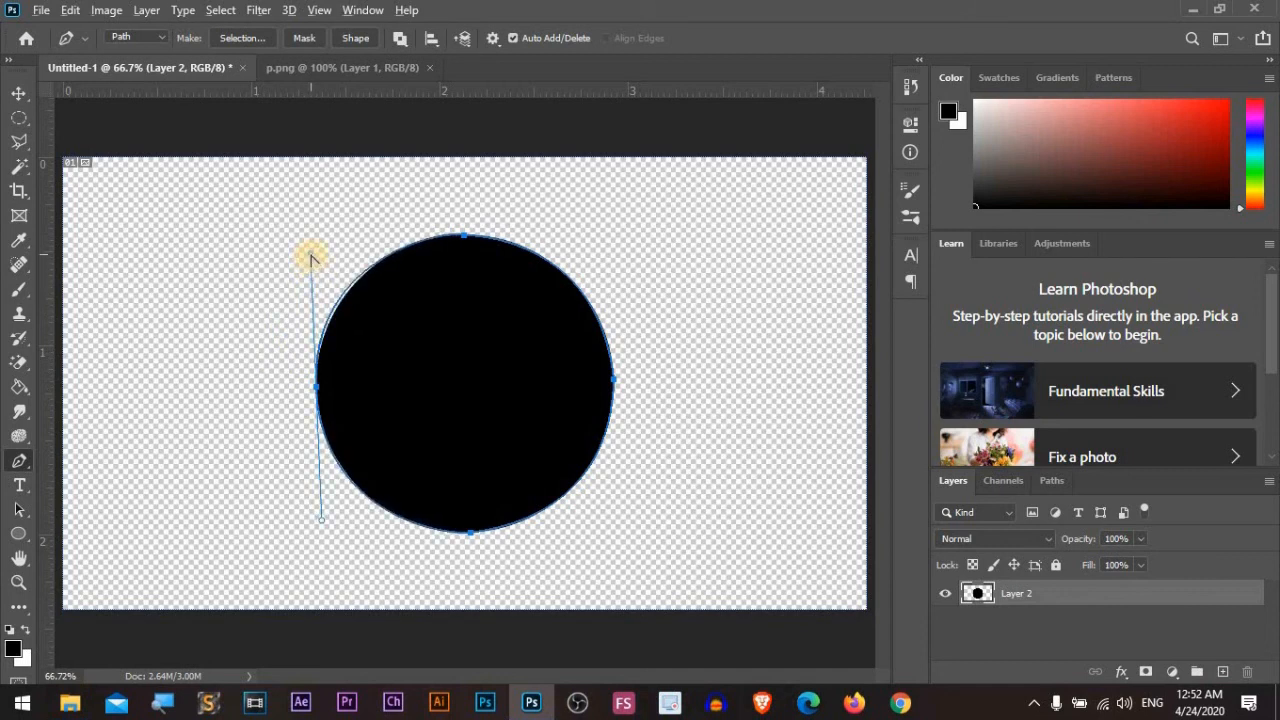
{"action": "left_click_drag", "start_coordinate": [312, 258], "coordinate": [323, 247]}
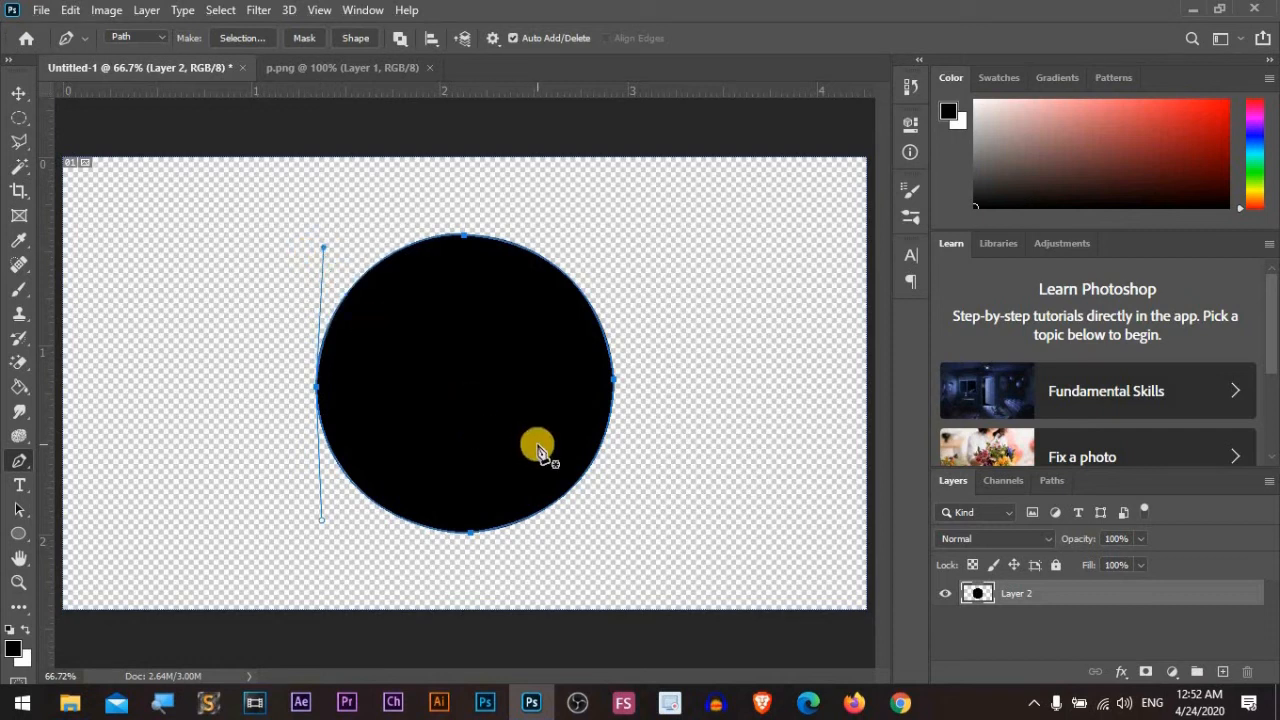
Step: Convert the circular path to a selection and clear that selection
{"action": "key", "text": "ctrl+Return"}
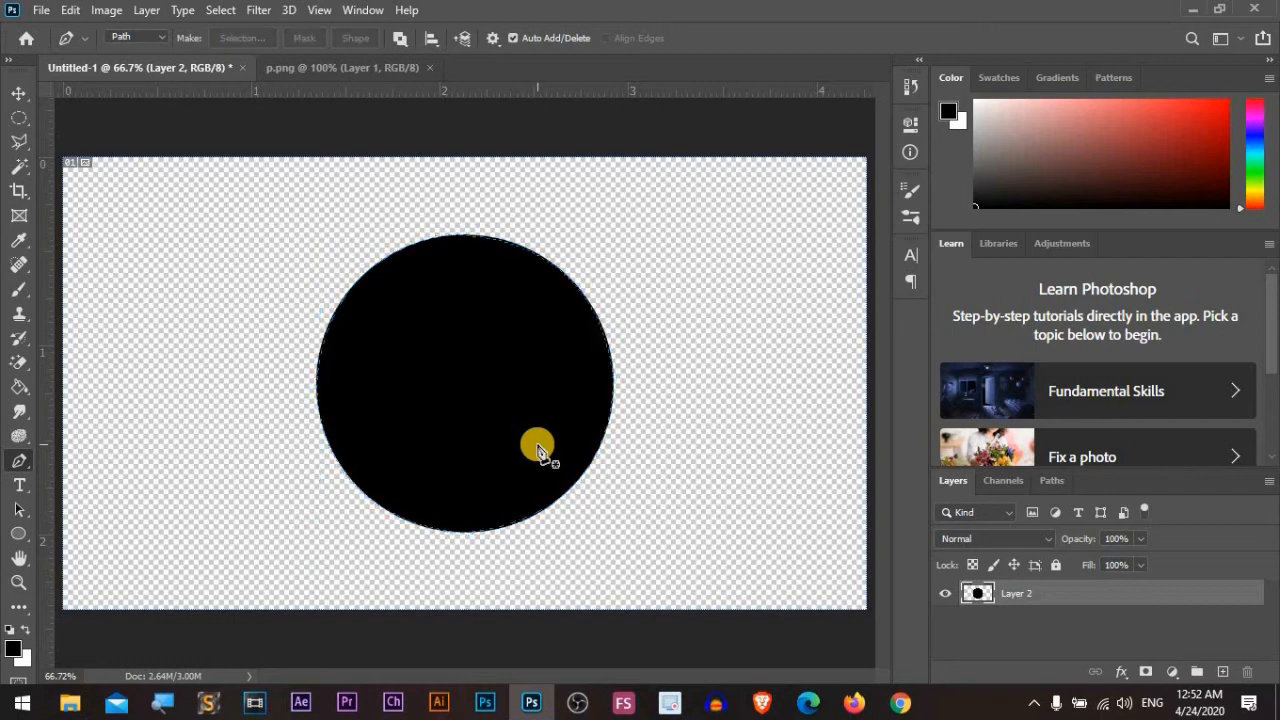
{"action": "key", "text": "ctrl+d"}
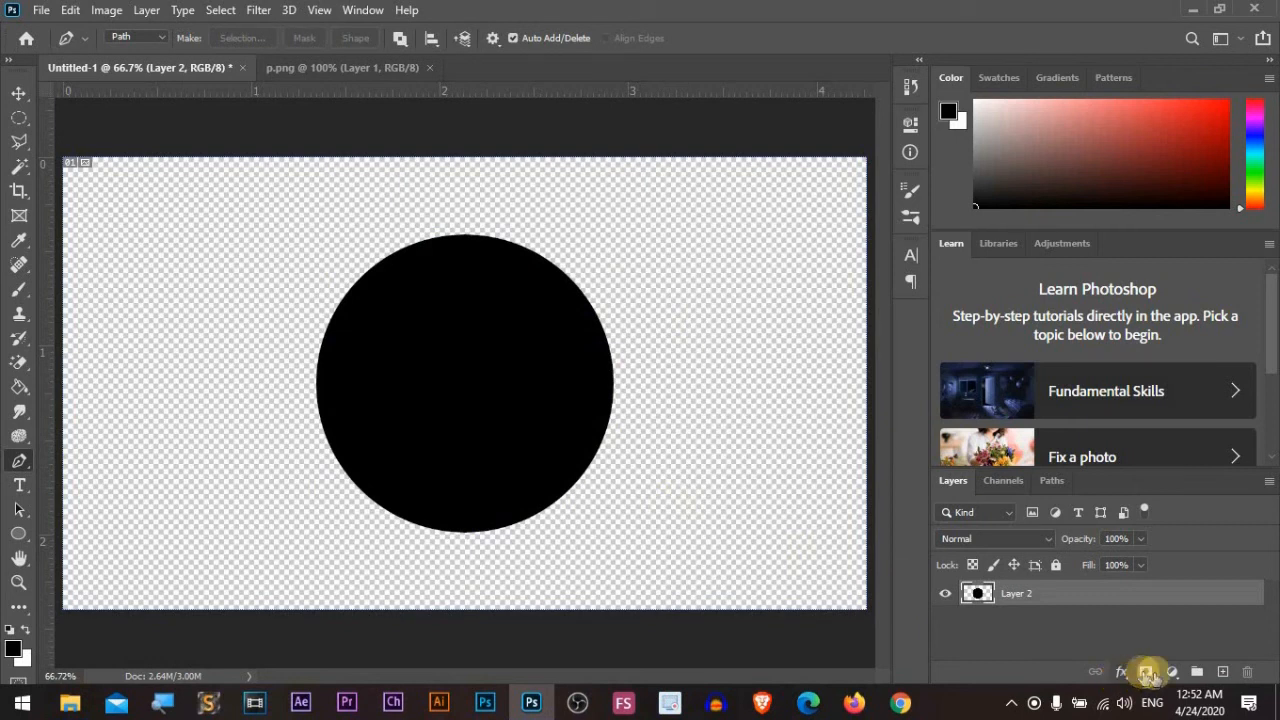
Step: Add an empty layer and delete Layer 2 with the black circle
{"action": "left_click", "coordinate": [1220, 672]}
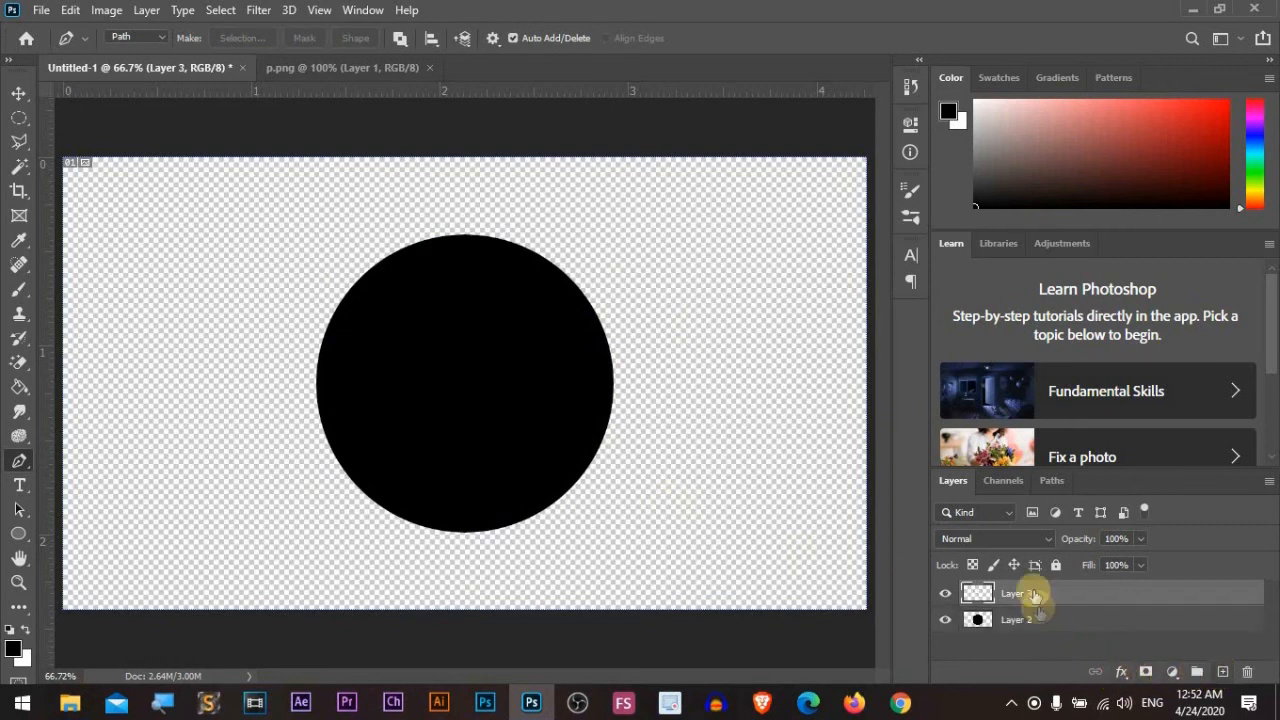
{"action": "left_click", "coordinate": [1040, 621]}
{"action": "key", "text": "Delete"}
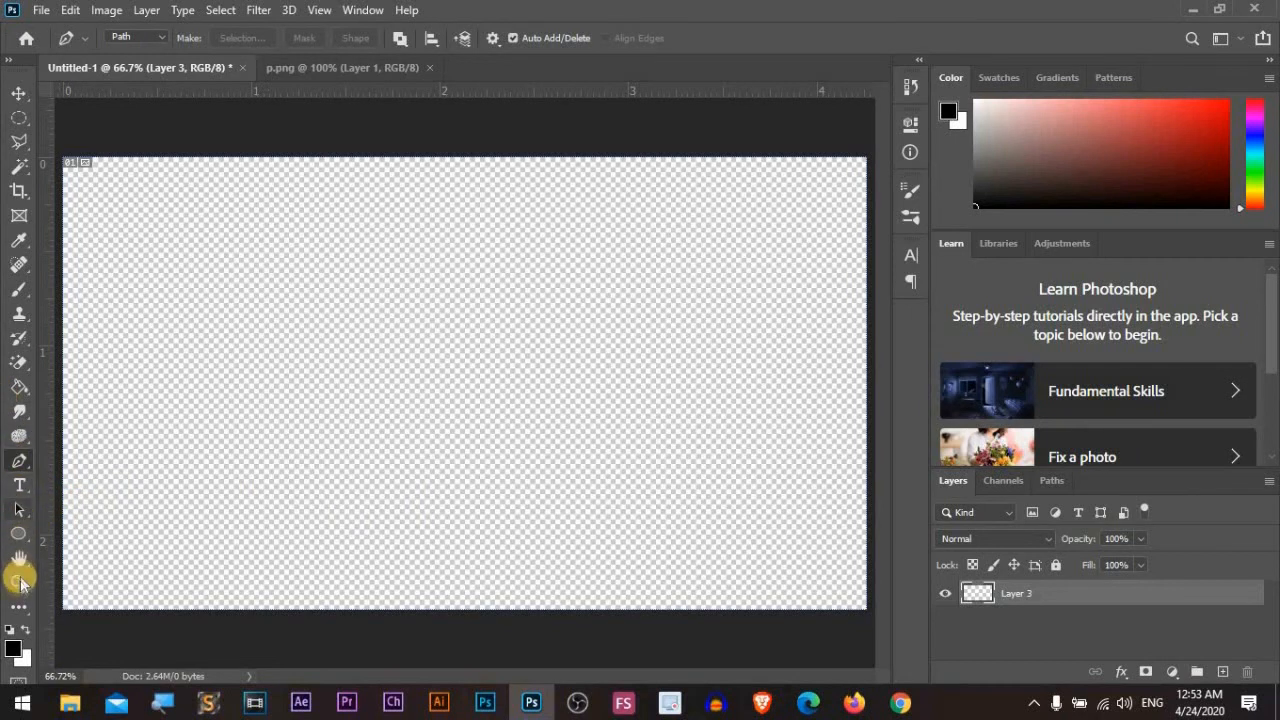
Step: Draw a large solid black heart on Layer 3 using the Custom Shape Tool's heart preset in Pixels mode
{"action": "right_click", "coordinate": [19, 535]}
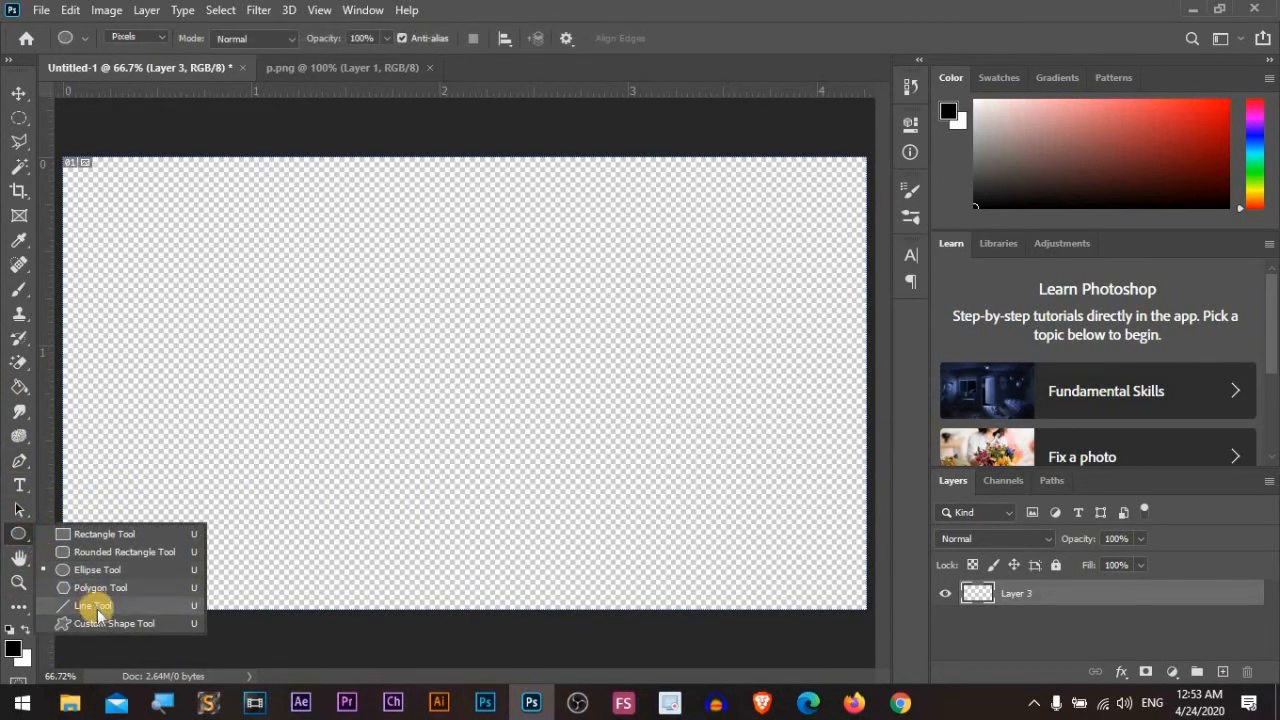
{"action": "left_click", "coordinate": [95, 570]}
{"action": "key", "text": "shift+u"}
{"action": "key", "text": "shift+u"}
{"action": "key", "text": "shift+u"}
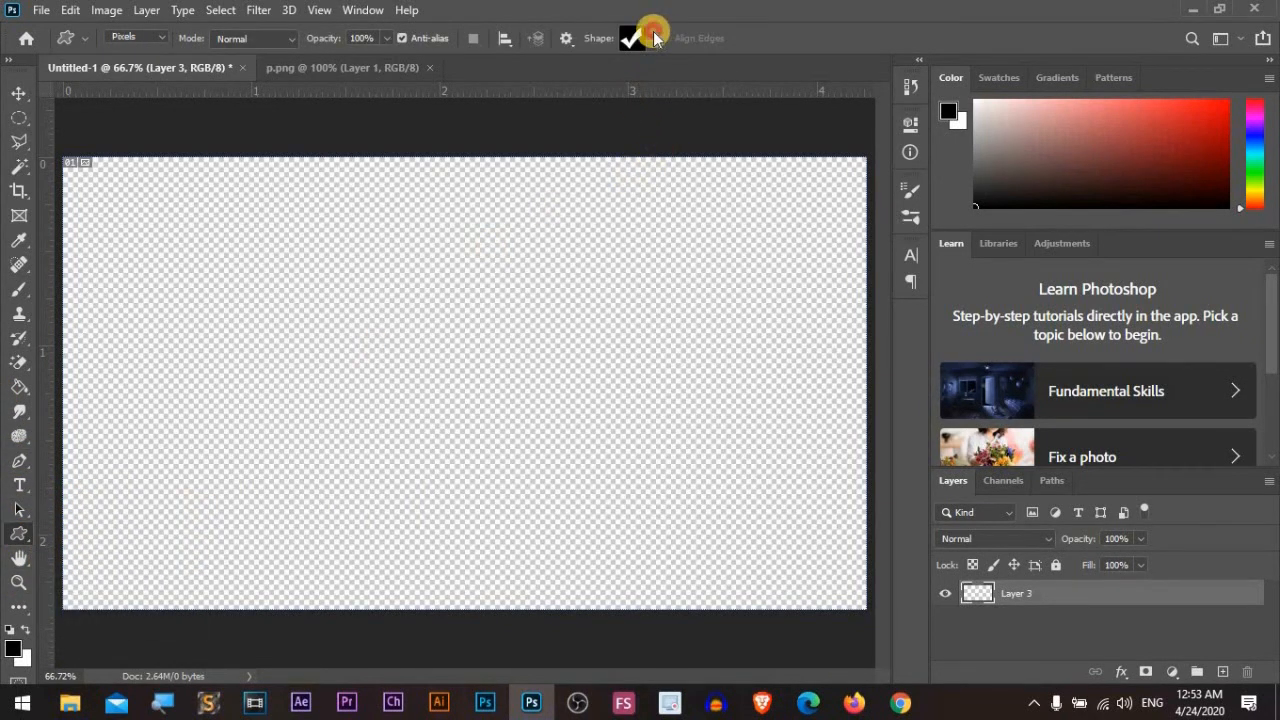
{"action": "left_click", "coordinate": [655, 38]}
{"action": "left_click", "coordinate": [660, 98]}
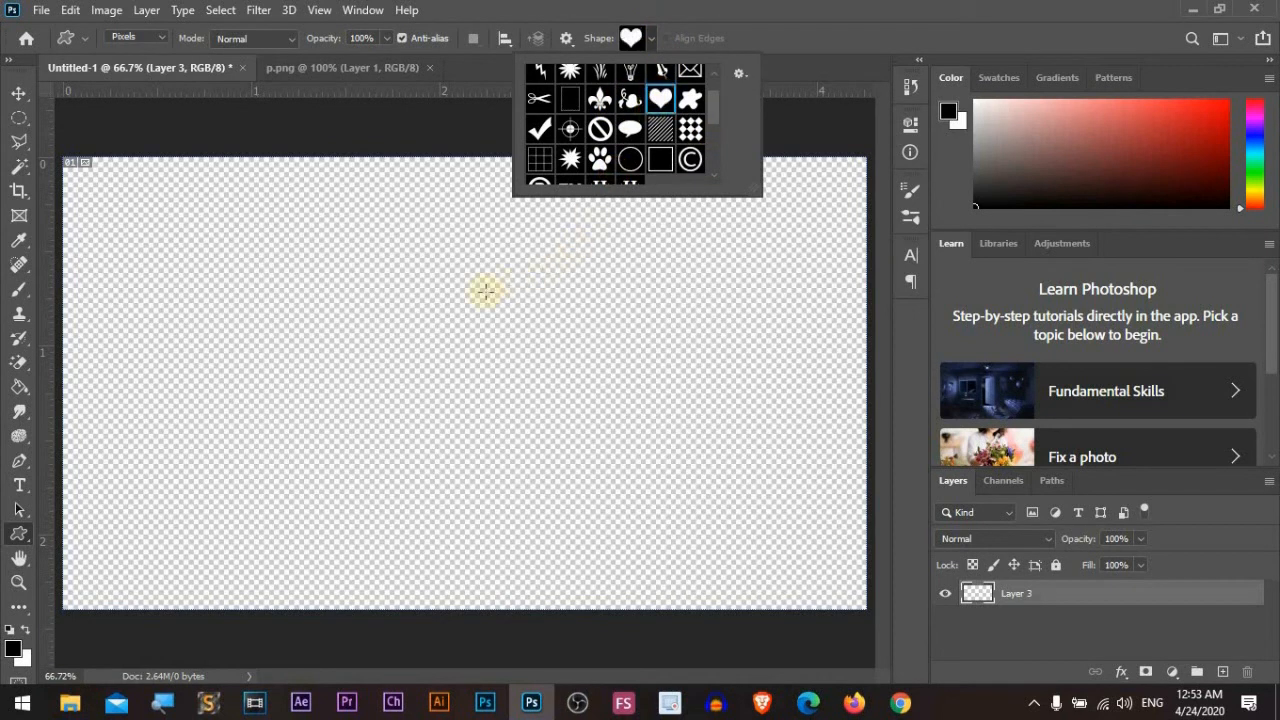
{"action": "left_click_drag", "start_coordinate": [430, 261], "coordinate": [758, 553]}
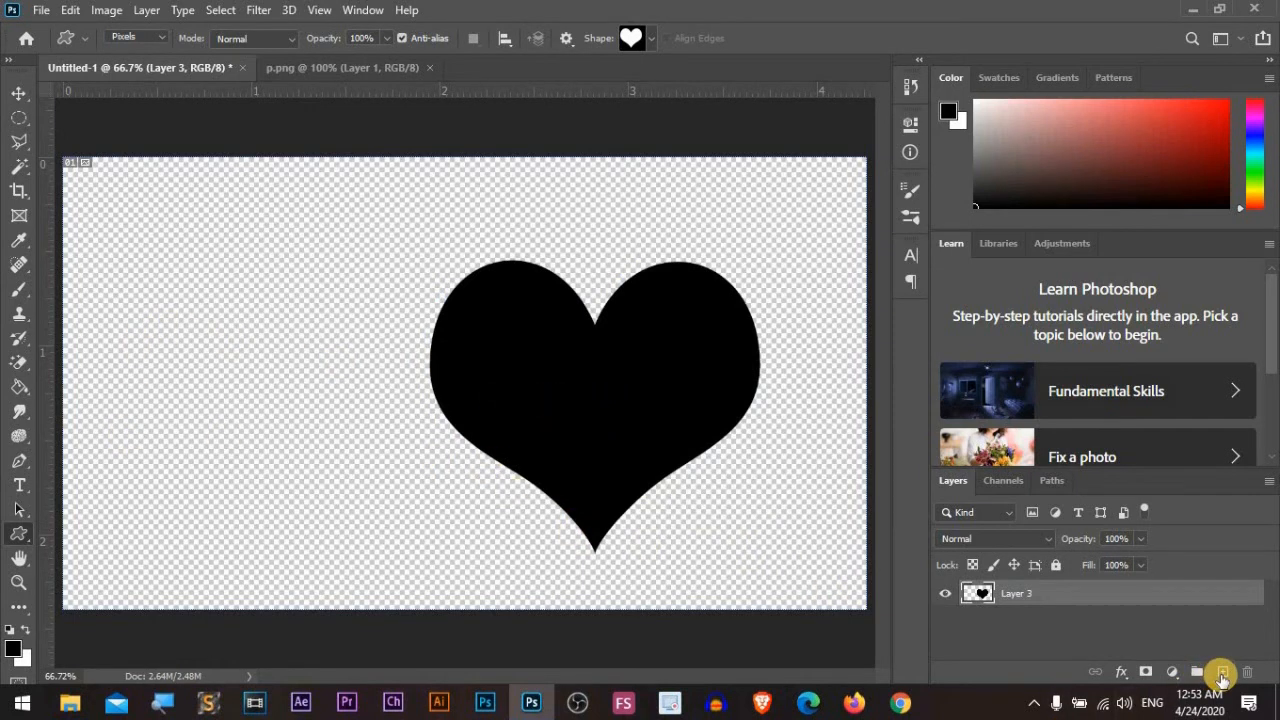
Step: Add an empty layer and delete Layer 3 with the black heart
{"action": "left_click", "coordinate": [1222, 673]}
{"action": "left_click", "coordinate": [1040, 620]}
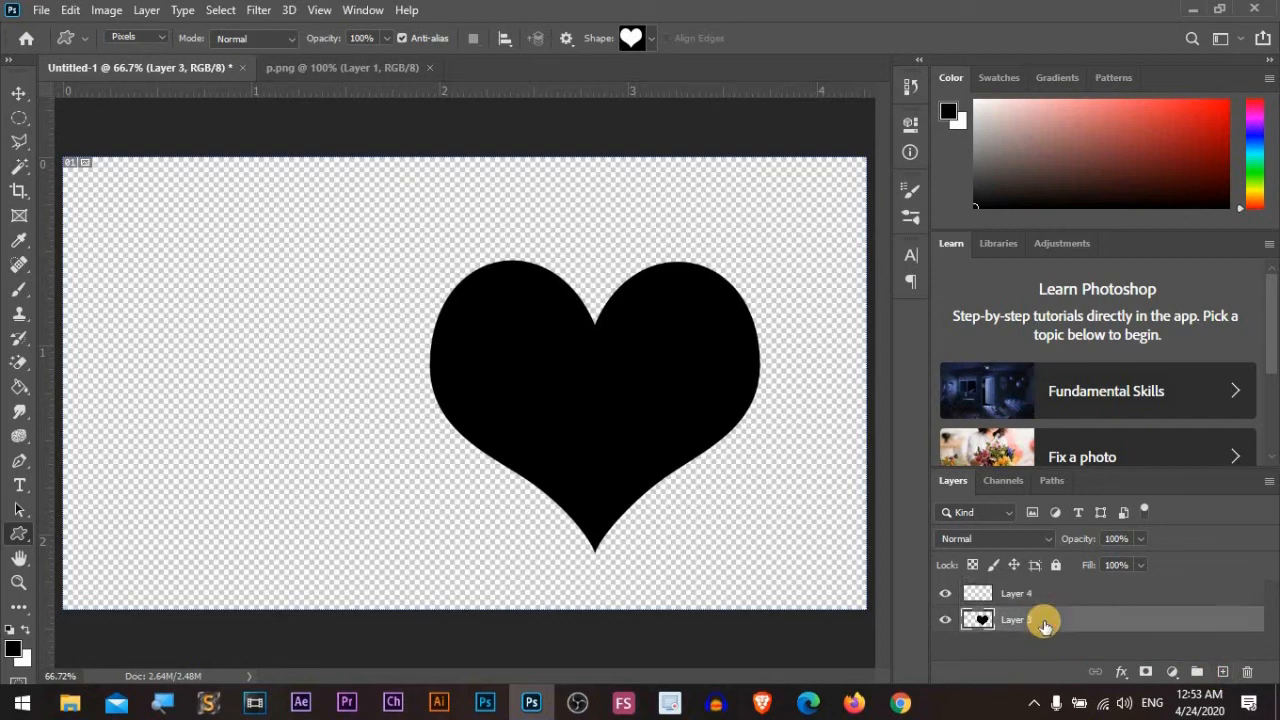
{"action": "key", "text": "Delete"}
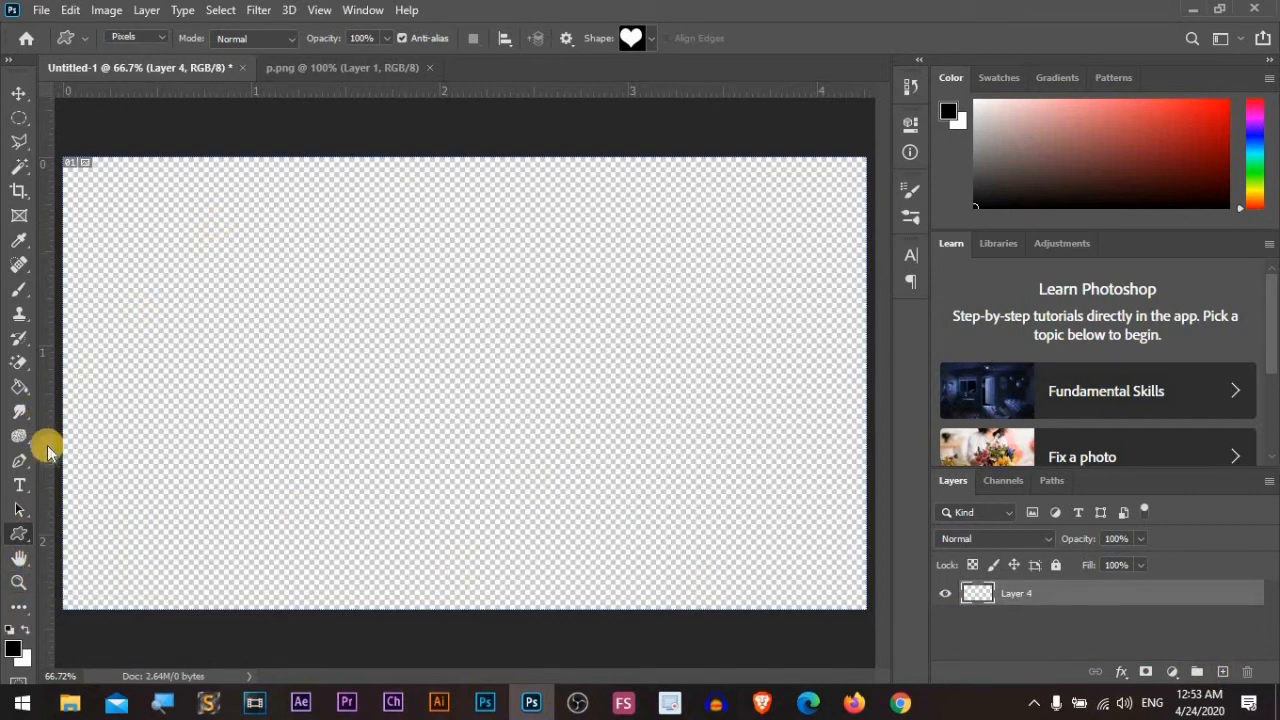
Step: Set the foreground colour to red #d91616, draw a large heart on Layer 4 and move it to the canvas centre
{"action": "left_click", "coordinate": [13, 648]}
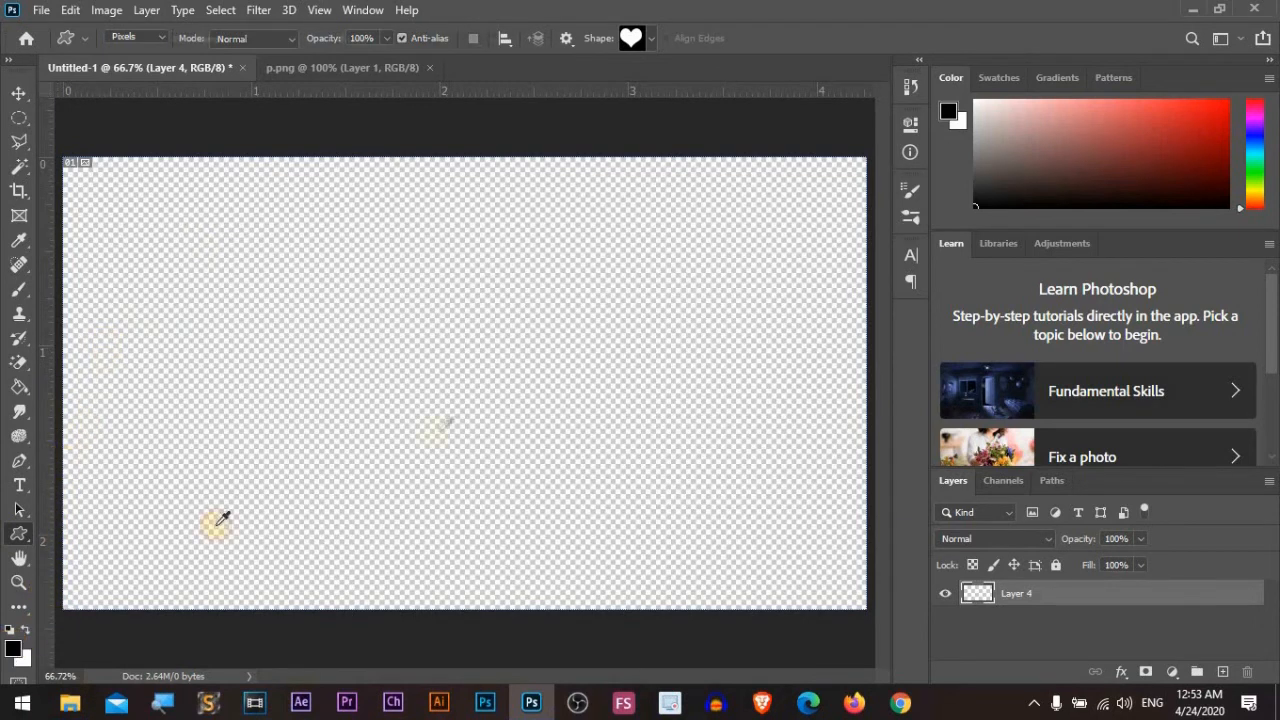
{"action": "left_click", "coordinate": [951, 224]}
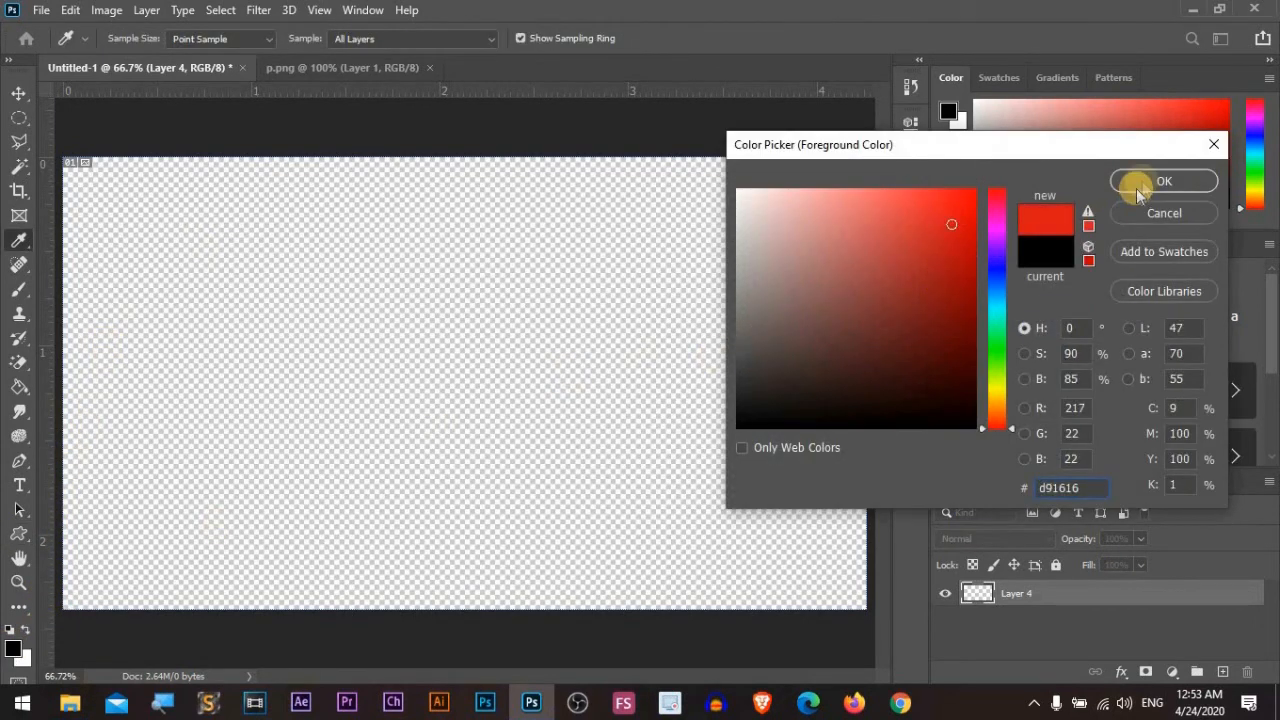
{"action": "key", "text": "Return"}
{"action": "left_click_drag", "start_coordinate": [371, 252], "coordinate": [704, 570]}
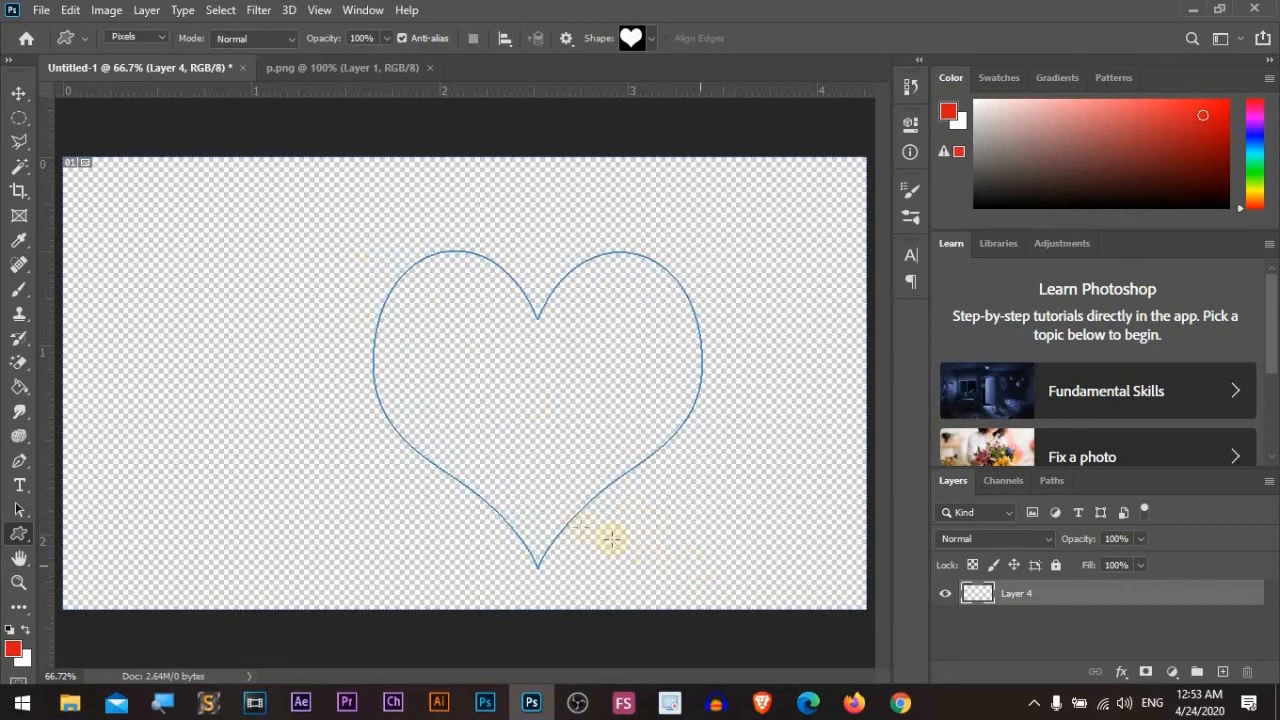
{"action": "left_click", "coordinate": [19, 93]}
{"action": "left_click_drag", "start_coordinate": [590, 414], "coordinate": [521, 388]}
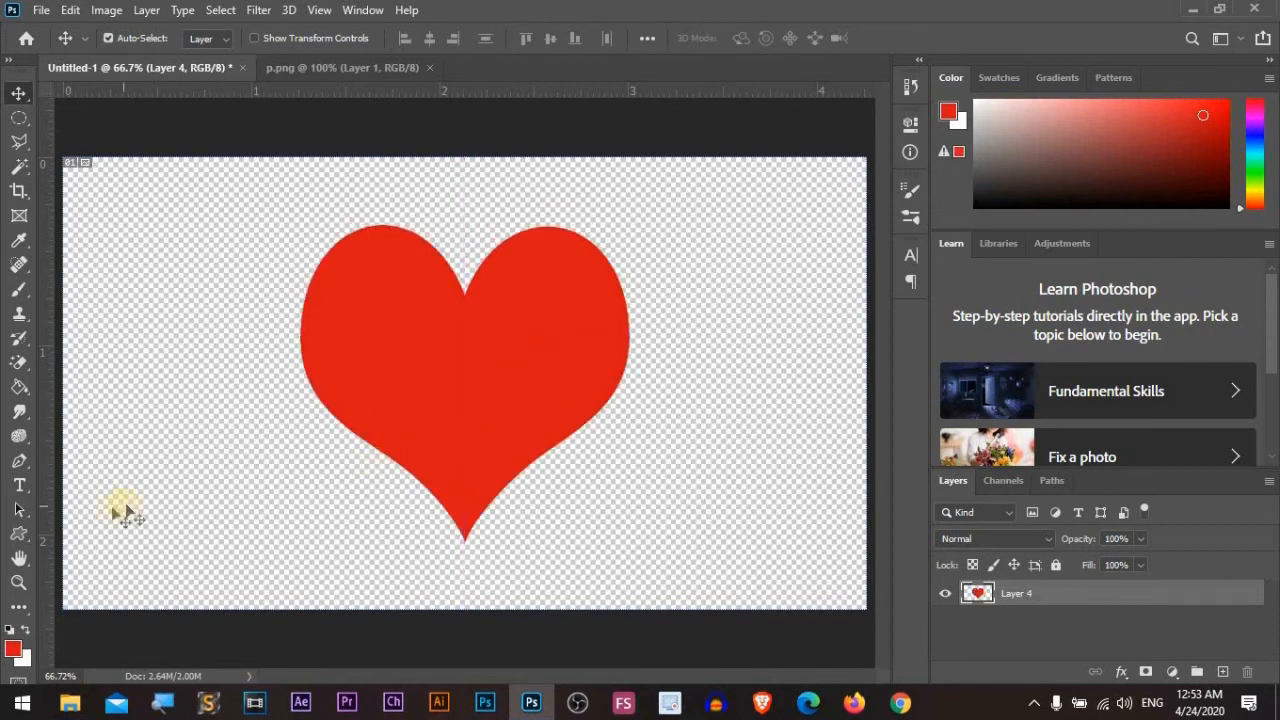
Step: Start a Pen Tool path at the heart's notch and trace its right lobe with curved segments, adjusting a handle to fit the edge
{"action": "left_click", "coordinate": [19, 461]}
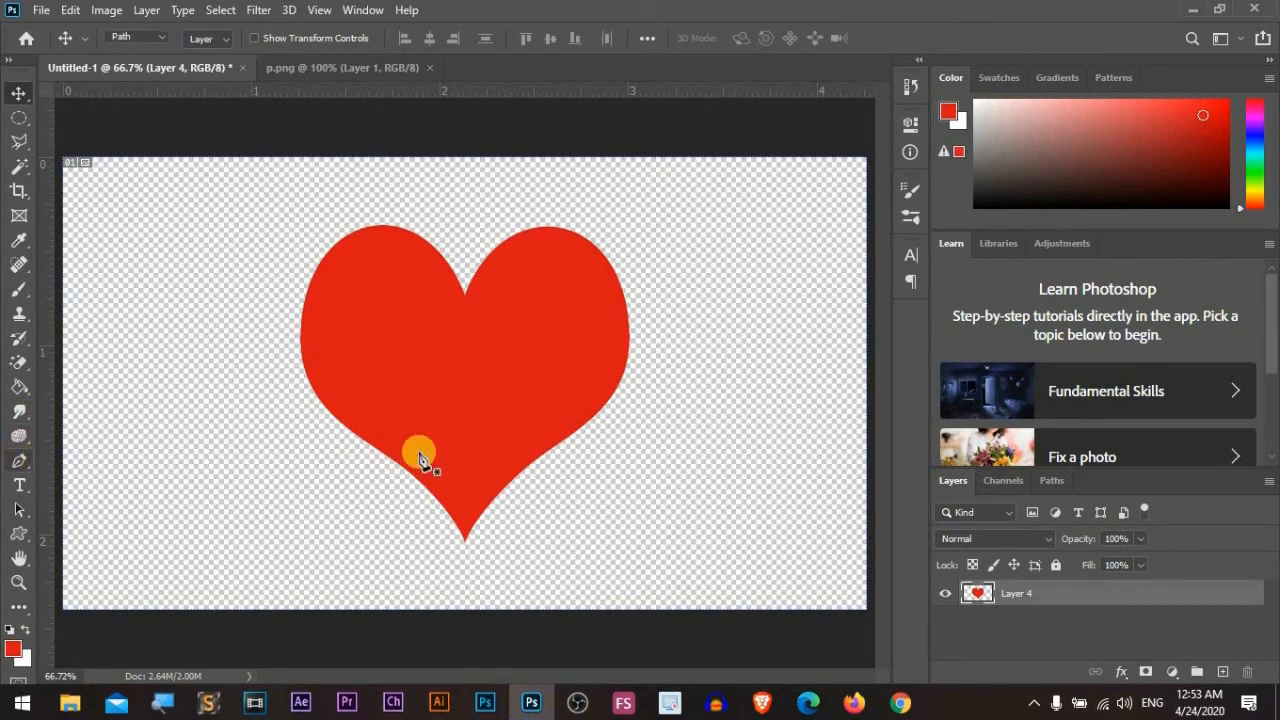
{"action": "left_click", "coordinate": [465, 302]}
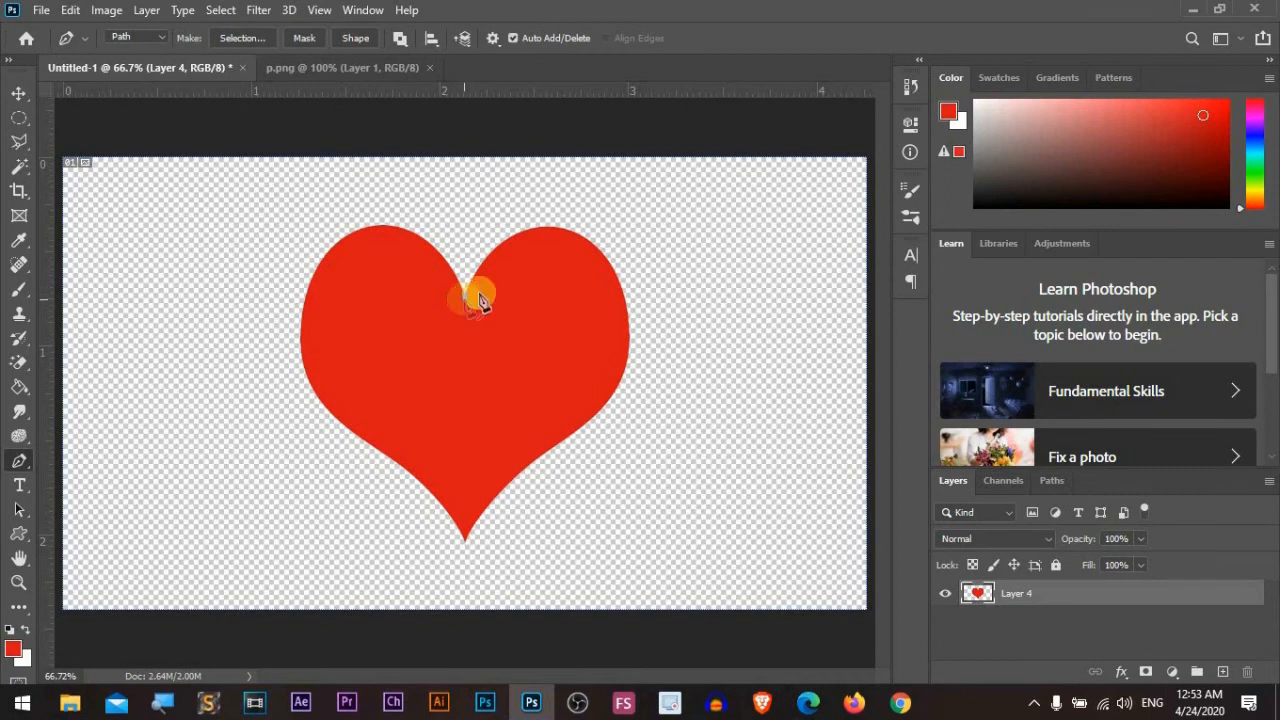
{"action": "left_click_drag", "start_coordinate": [571, 225], "coordinate": [617, 224]}
{"action": "left_click_drag", "start_coordinate": [627, 337], "coordinate": [627, 348]}
{"action": "left_click_drag", "start_coordinate": [627, 222], "coordinate": [625, 239]}
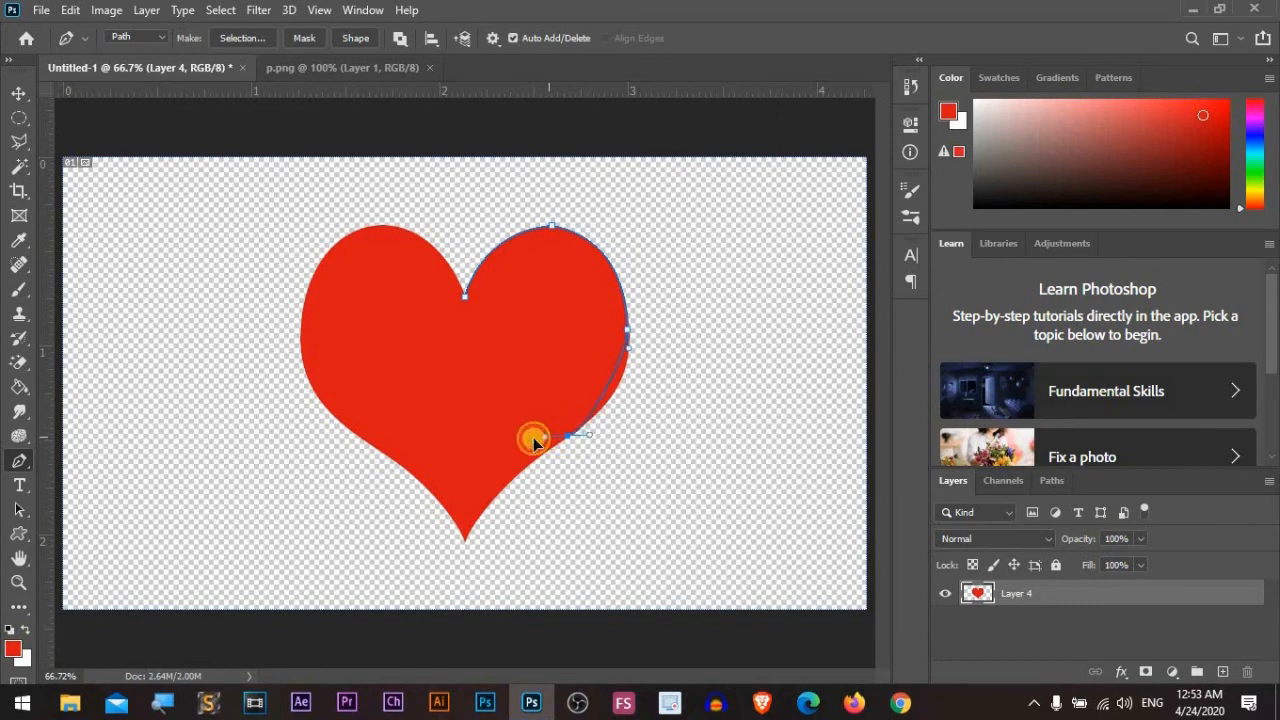
Step: Continue the curved path down the heart's lower right edge, around the bottom tip and onto the lower left edge
{"action": "left_click_drag", "start_coordinate": [518, 450], "coordinate": [508, 468]}
{"action": "left_click", "coordinate": [468, 541]}
{"action": "left_click", "coordinate": [461, 549]}
{"action": "left_click_drag", "start_coordinate": [461, 551], "coordinate": [394, 441]}
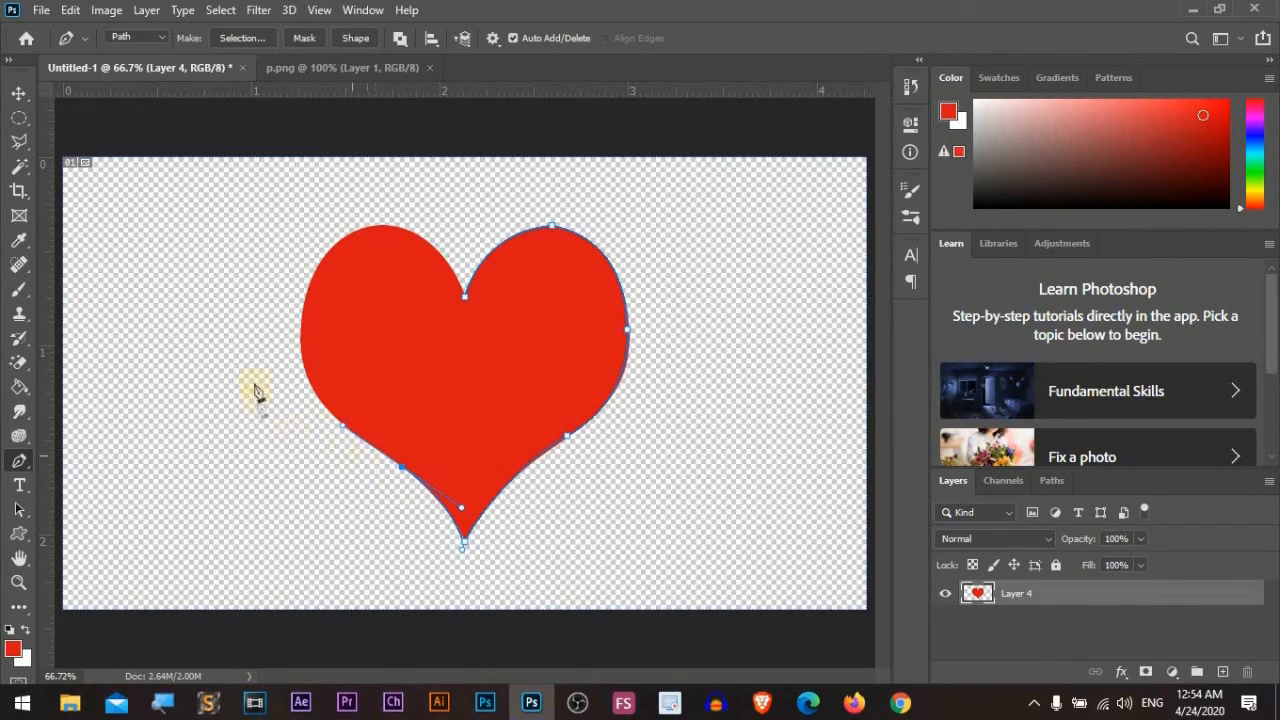
Step: Trace the heart's left lobe with curved segments, adjust a handle to fit the edge, and close the path at the notch
{"action": "left_click_drag", "start_coordinate": [307, 320], "coordinate": [305, 233]}
{"action": "left_click", "coordinate": [385, 227]}
{"action": "mouse_move", "coordinate": [400, 233]}
{"action": "left_mouse_down"}
{"action": "mouse_move", "coordinate": [394, 246]}
{"action": "mouse_move", "coordinate": [408, 225]}
{"action": "left_mouse_up"}
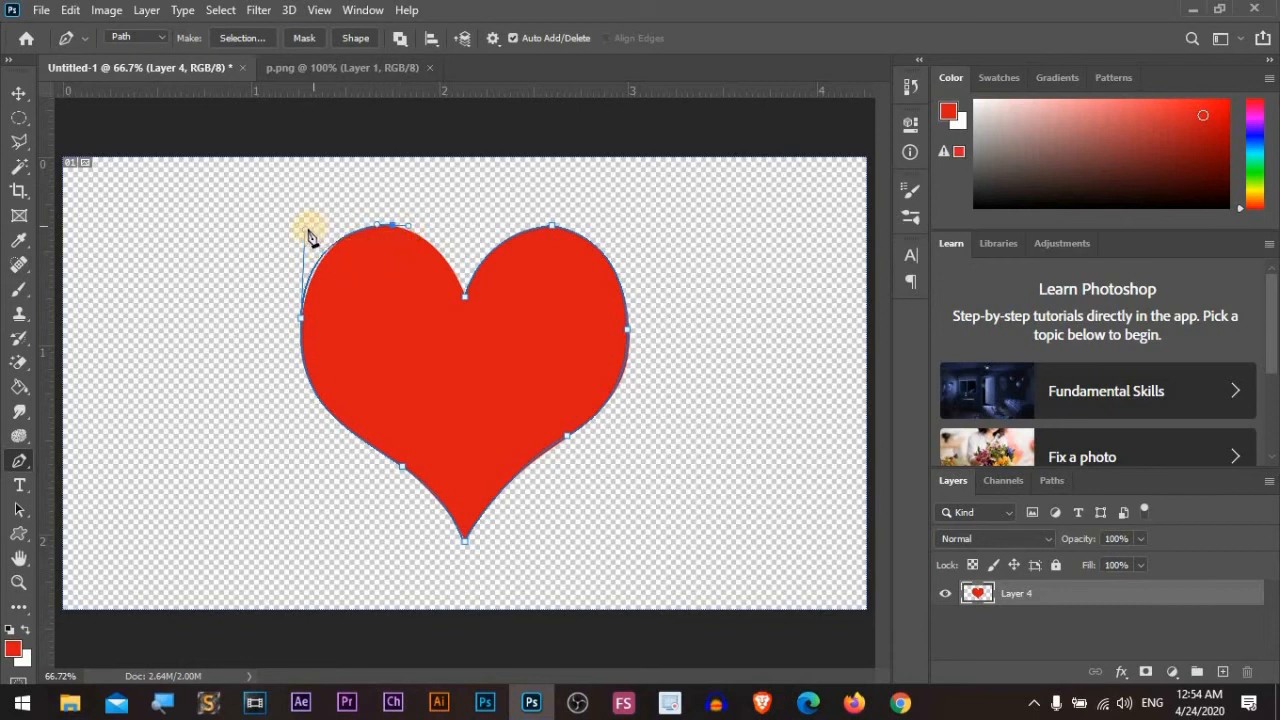
{"action": "left_click_drag", "start_coordinate": [309, 230], "coordinate": [314, 224]}
{"action": "left_click", "coordinate": [465, 300]}
{"action": "left_click", "coordinate": [511, 473], "text": "ctrl"}
Step: Undo the heart path anchor by anchor back to the empty starting state
{"action": "key", "text": "ctrl+z"}
{"action": "key", "text": "ctrl+z"}
{"action": "key", "text": "ctrl+z"}
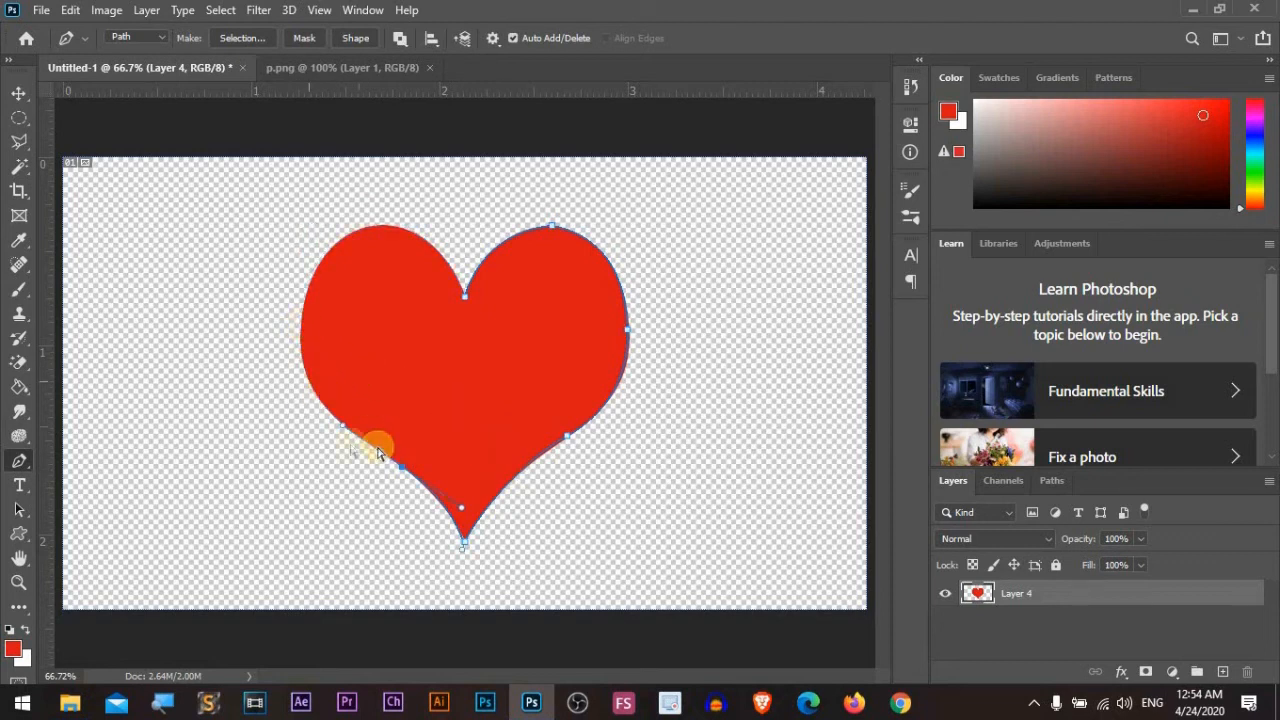
{"action": "left_click", "coordinate": [416, 478], "text": "ctrl"}
{"action": "left_click", "coordinate": [403, 464]}
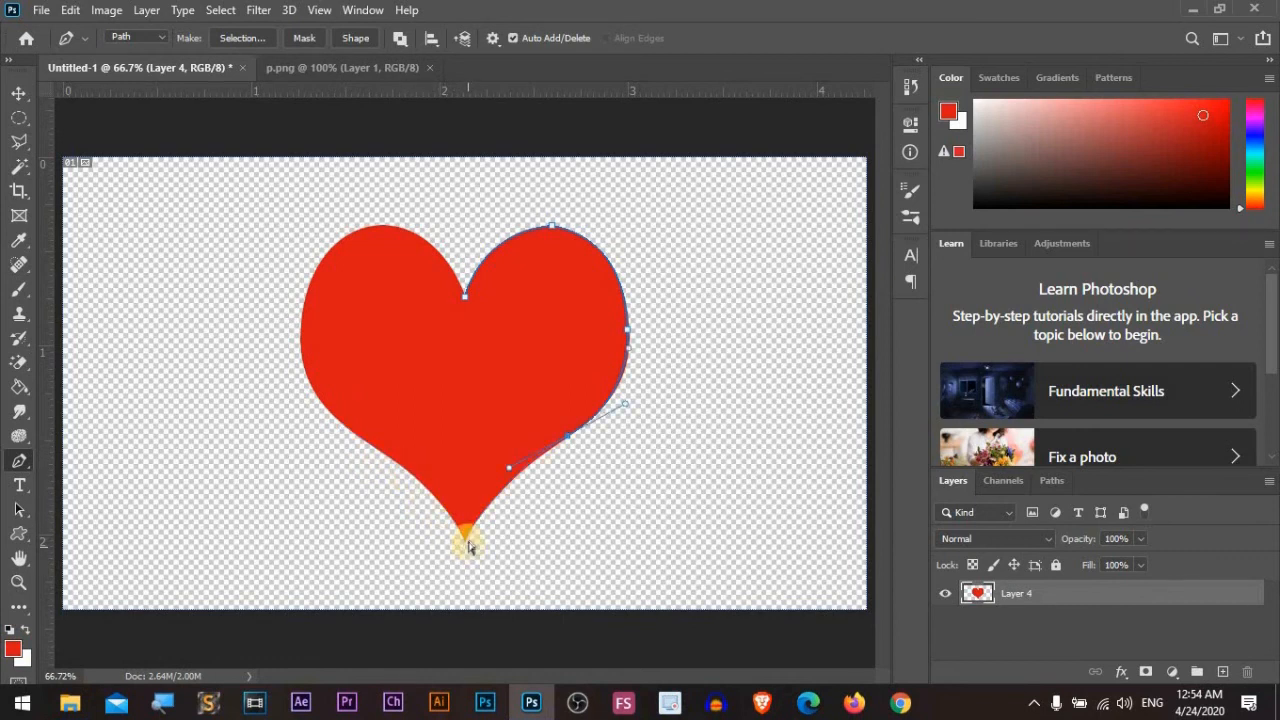
{"action": "left_click_drag", "start_coordinate": [571, 443], "coordinate": [600, 385]}
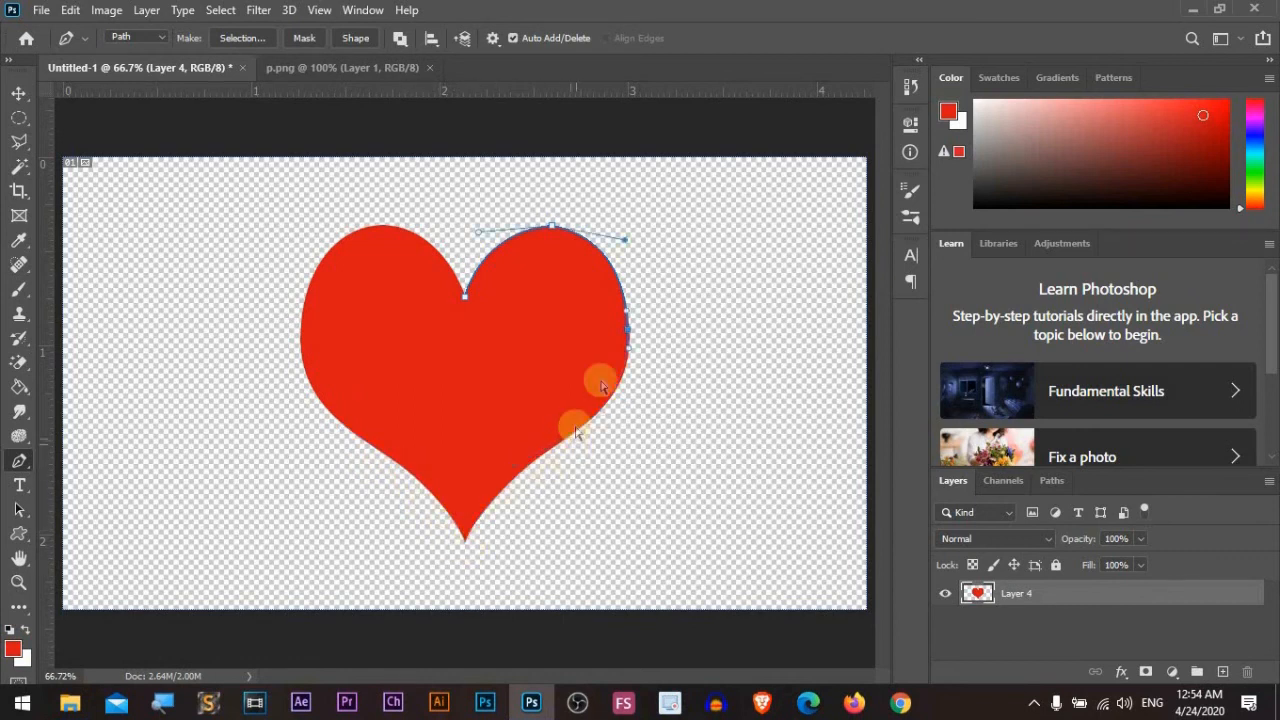
{"action": "left_click", "coordinate": [616, 329]}
Step: Start a new curved Pen Tool path at the heart's notch and trace over the right lobe to its outer edge
{"action": "left_click", "coordinate": [465, 296]}
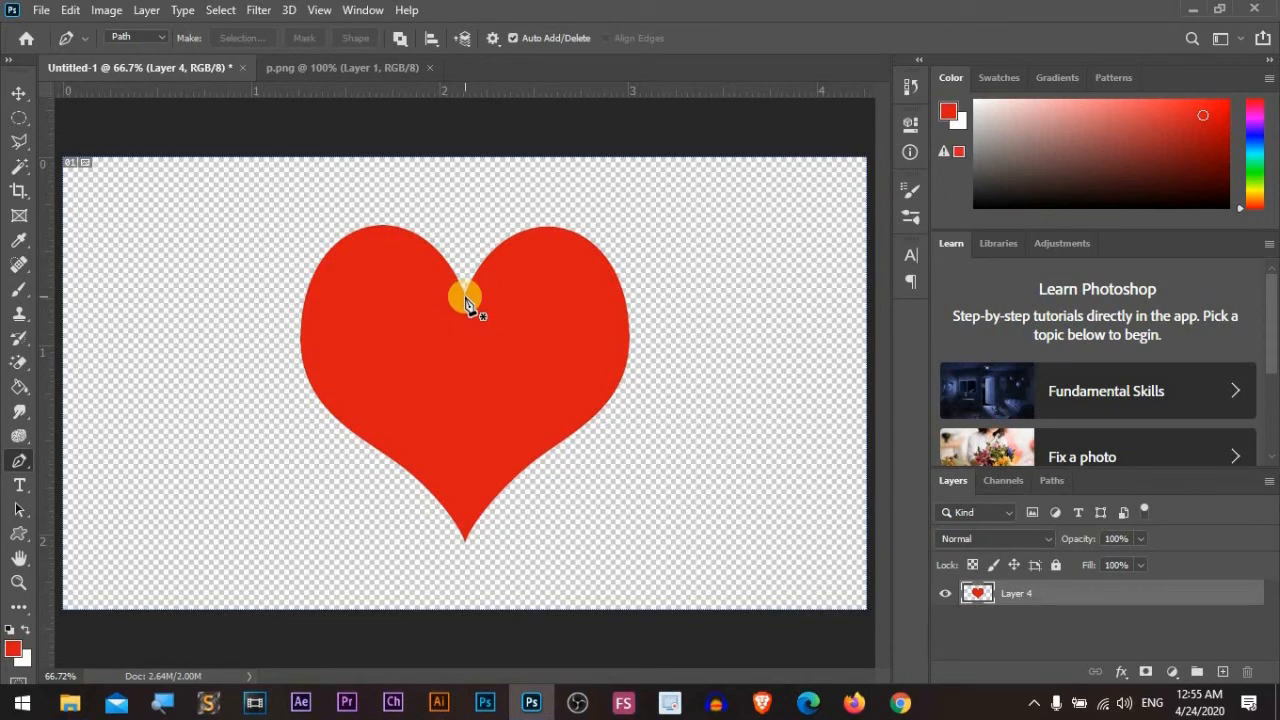
{"action": "left_click", "coordinate": [465, 296]}
{"action": "left_click_drag", "start_coordinate": [565, 229], "coordinate": [645, 237]}
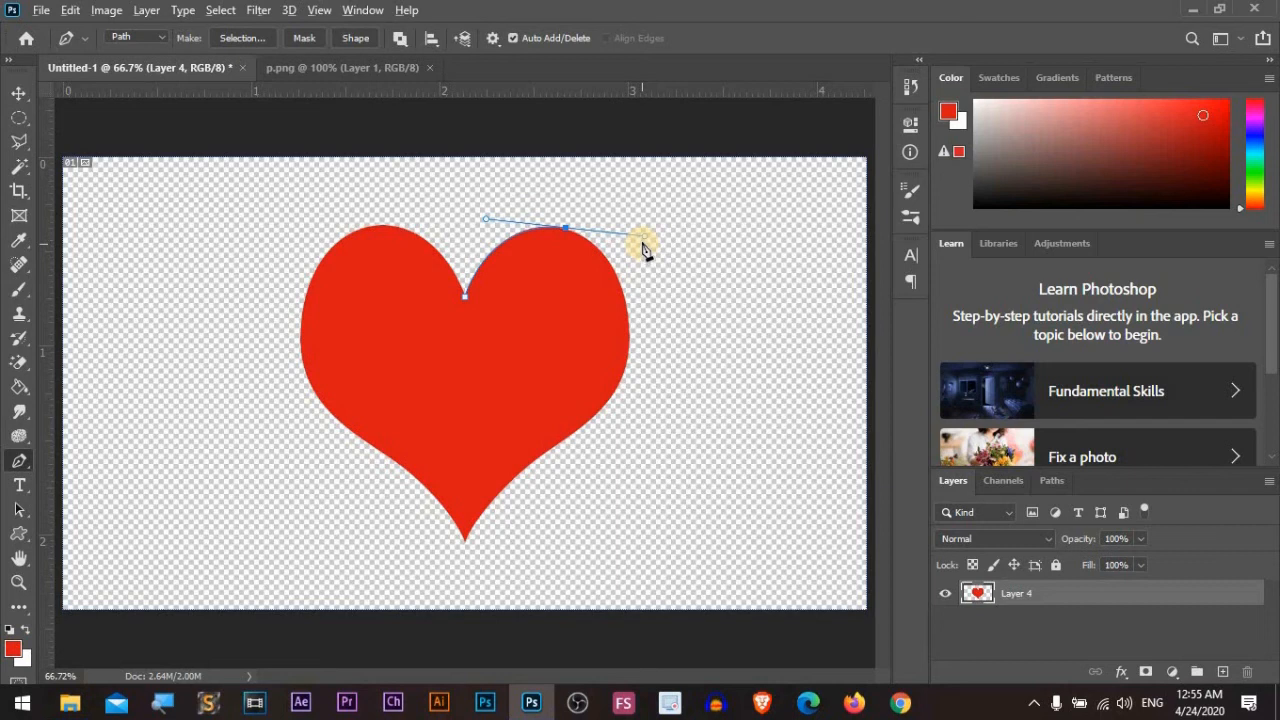
{"action": "left_click", "coordinate": [566, 229]}
{"action": "left_click_drag", "start_coordinate": [627, 335], "coordinate": [629, 349]}
{"action": "left_click_drag", "start_coordinate": [636, 403], "coordinate": [634, 421]}
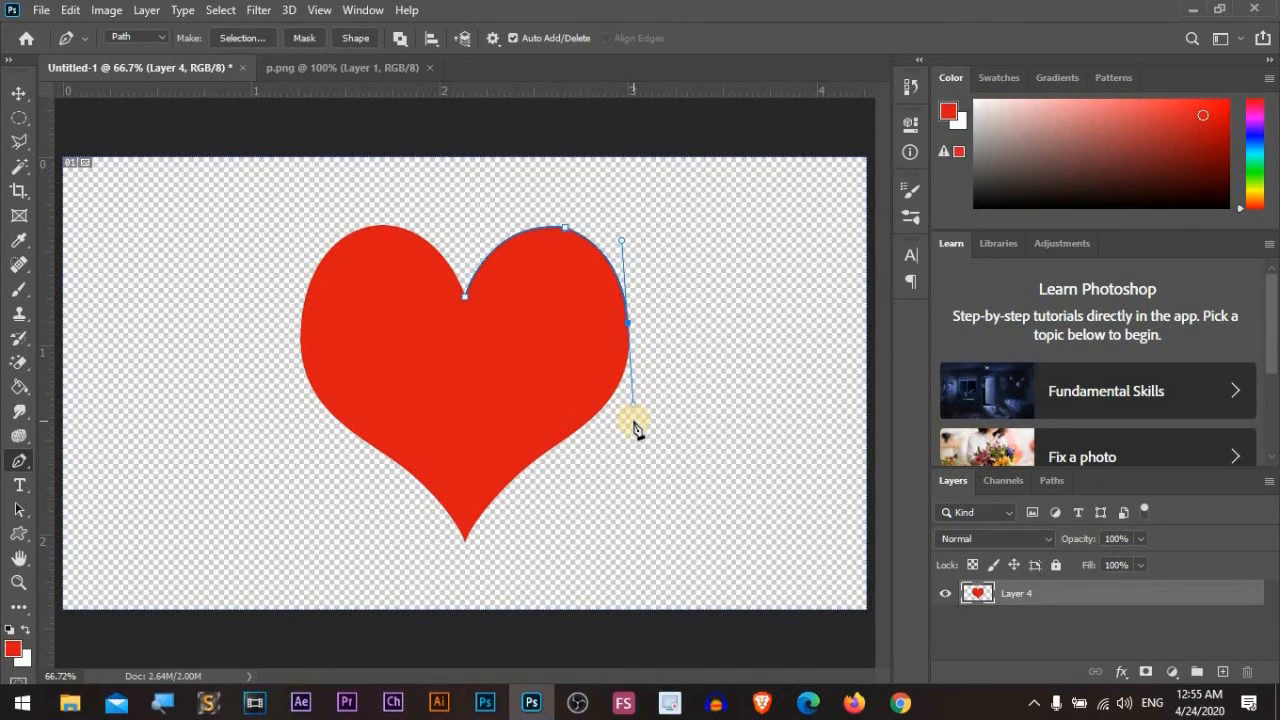
Step: Continue the path down the heart's lower right edge to a corner point at the bottom tip
{"action": "left_click", "coordinate": [626, 322]}
{"action": "left_click_drag", "start_coordinate": [583, 430], "coordinate": [548, 458]}
{"action": "left_click_drag", "start_coordinate": [513, 479], "coordinate": [493, 490]}
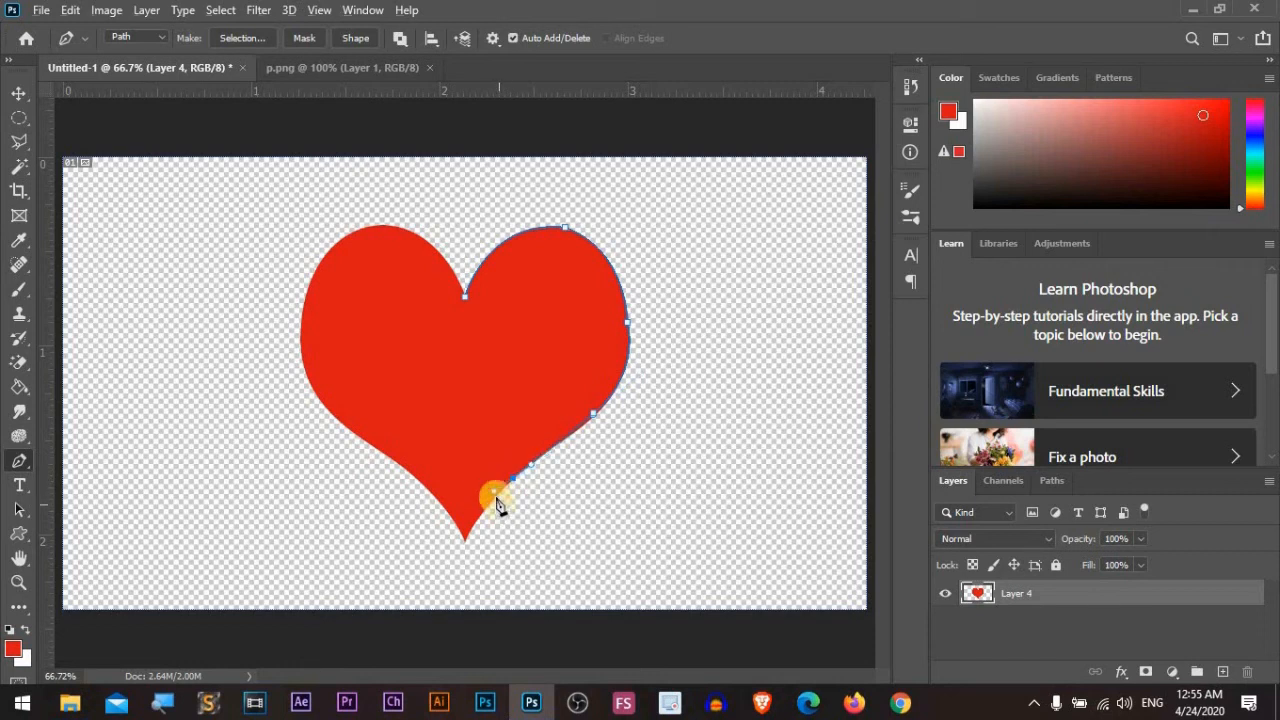
{"action": "left_click", "coordinate": [507, 484]}
{"action": "left_click", "coordinate": [467, 541]}
{"action": "left_click", "coordinate": [464, 540]}
Step: Trace the heart's lower left edge and left lobe with curved segments and close the path at the notch
{"action": "left_click", "coordinate": [398, 469]}
{"action": "left_click_drag", "start_coordinate": [398, 469], "coordinate": [348, 430]}
{"action": "left_click", "coordinate": [394, 461]}
{"action": "left_click_drag", "start_coordinate": [303, 345], "coordinate": [305, 272]}
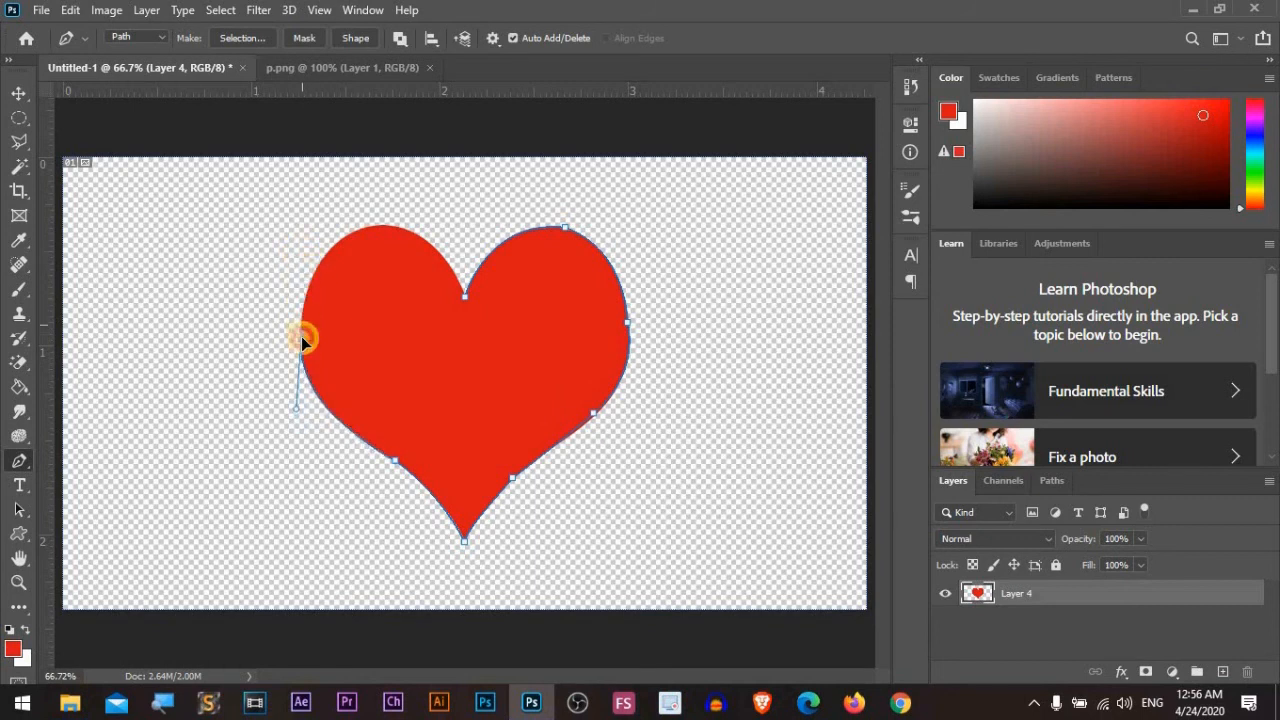
{"action": "left_click_drag", "start_coordinate": [356, 234], "coordinate": [404, 212]}
{"action": "left_click_drag", "start_coordinate": [360, 250], "coordinate": [389, 229]}
{"action": "left_click_drag", "start_coordinate": [464, 303], "coordinate": [486, 367]}
Step: Undo the whole heart path and the red heart itself, leaving Layer 4 empty
{"action": "key", "text": "ctrl+z"}
{"action": "key", "text": "ctrl+z"}
{"action": "key", "text": "ctrl+z"}
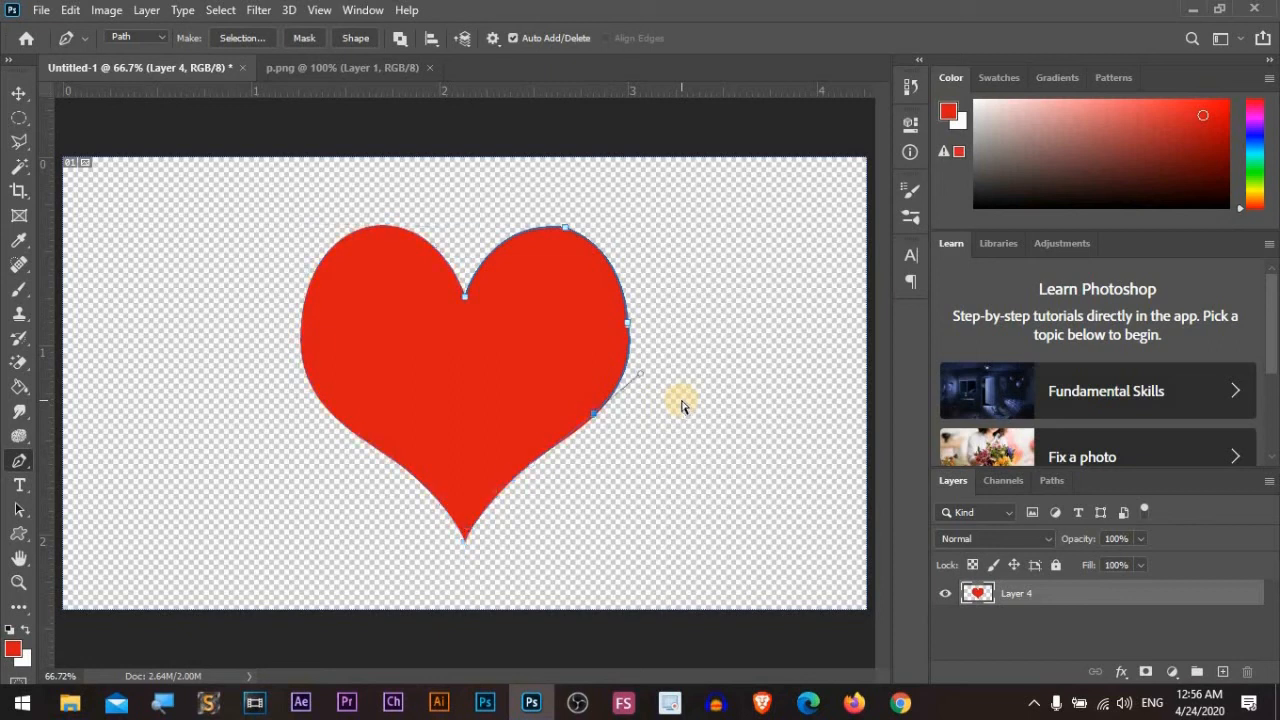
{"action": "key", "text": "ctrl+z"}
{"action": "key", "text": "ctrl+z"}
{"action": "key", "text": "ctrl+z"}
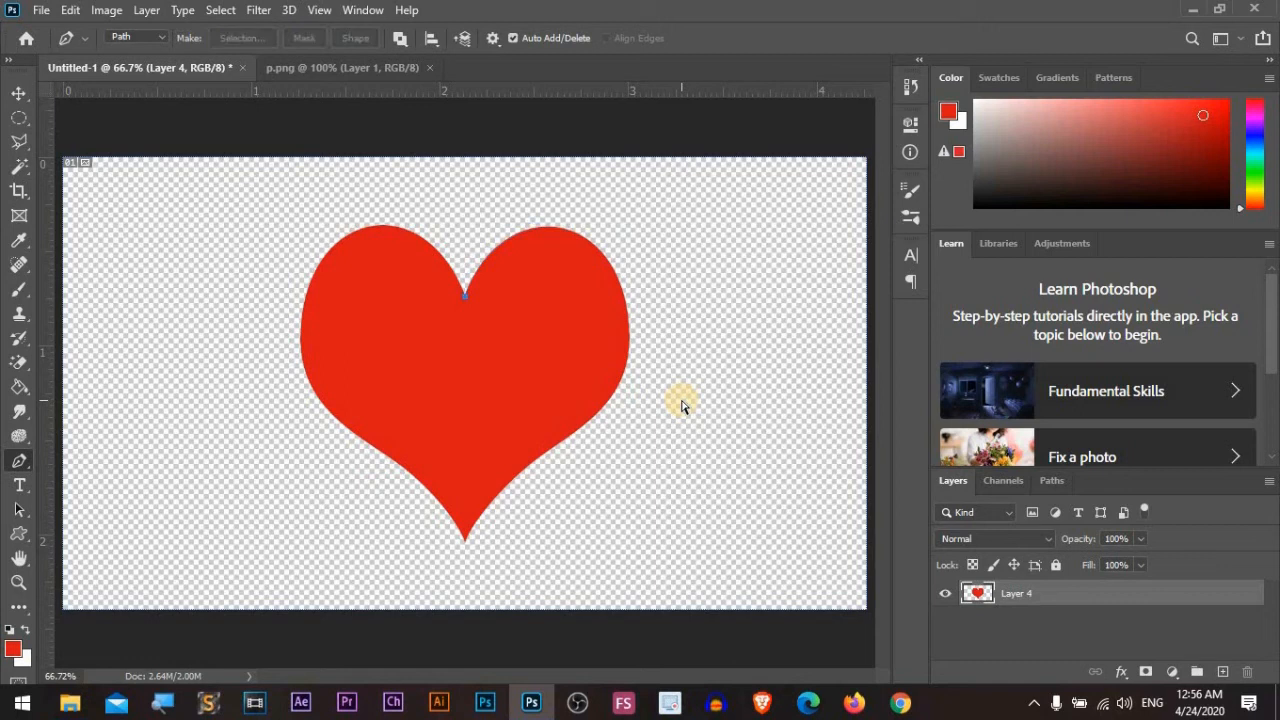
{"action": "key", "text": "ctrl+z"}
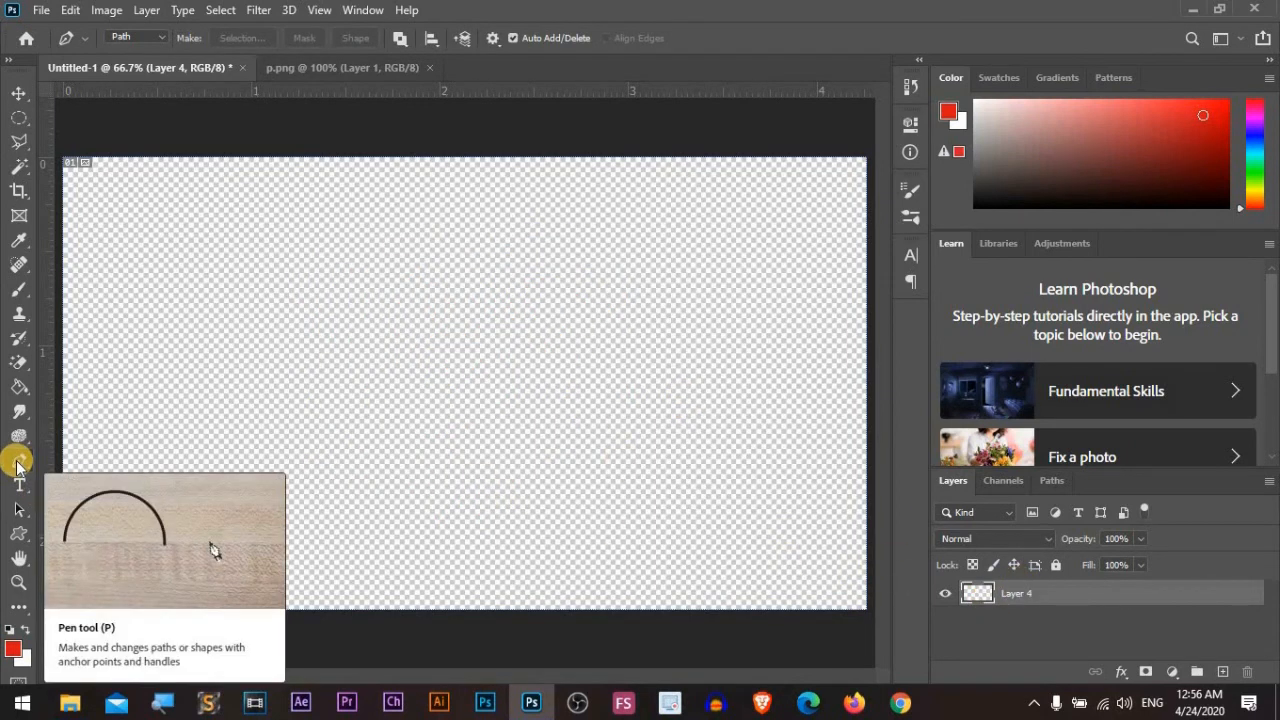
Step: Switch the Pen tool to Shape mode and draw straight segments for the upper and right edges of a large red polygon
{"action": "left_click", "coordinate": [162, 37]}
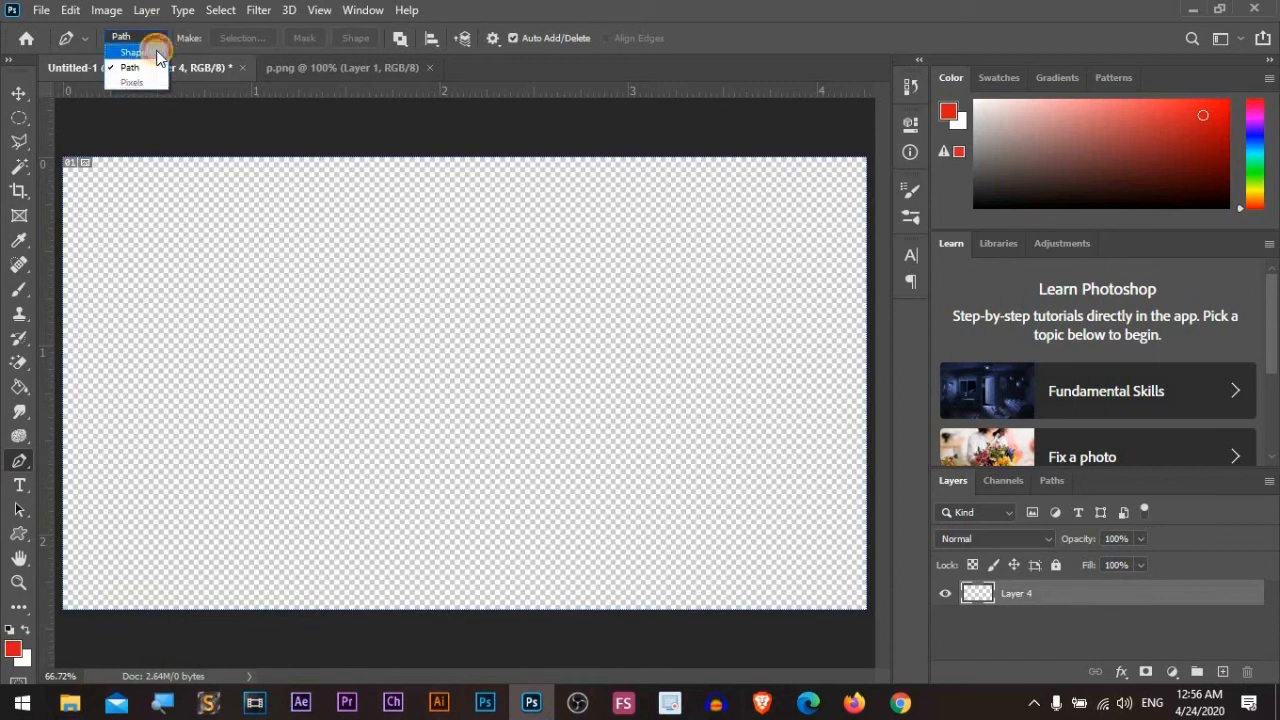
{"action": "left_click", "coordinate": [140, 50]}
{"action": "left_click", "coordinate": [253, 331]}
{"action": "left_click", "coordinate": [280, 229]}
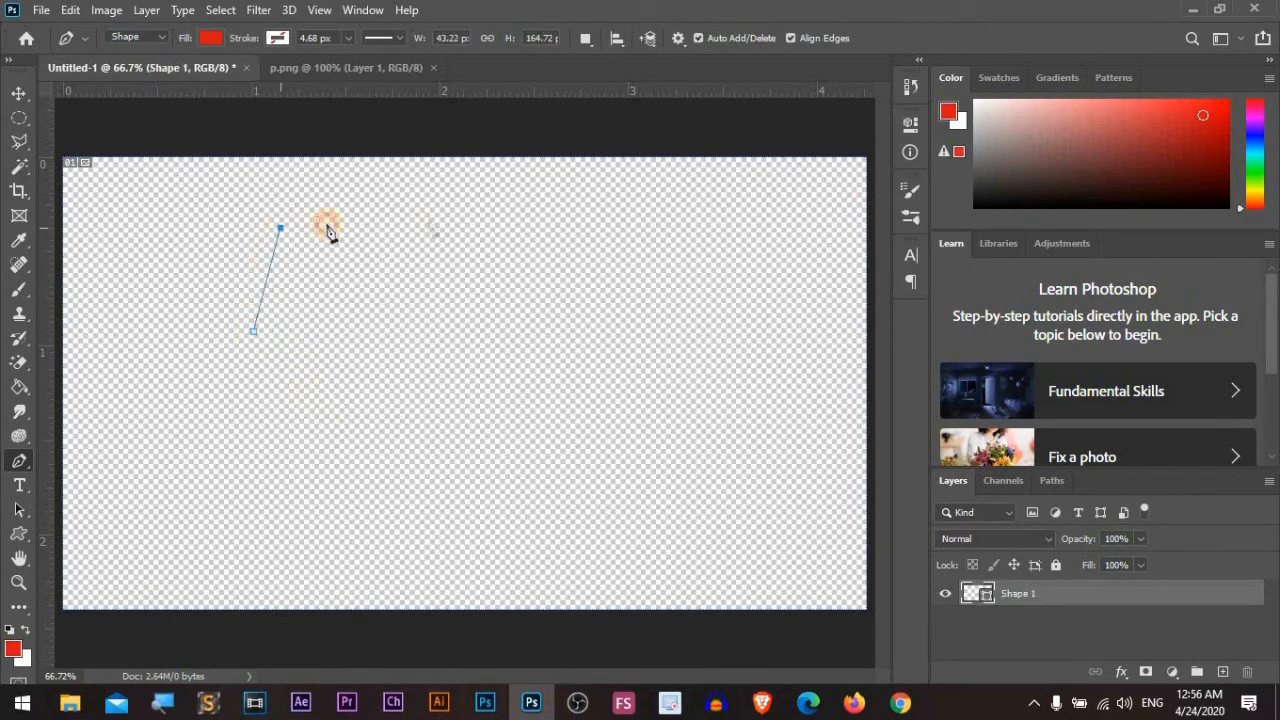
{"action": "left_click", "coordinate": [638, 332]}
{"action": "left_click", "coordinate": [620, 497]}
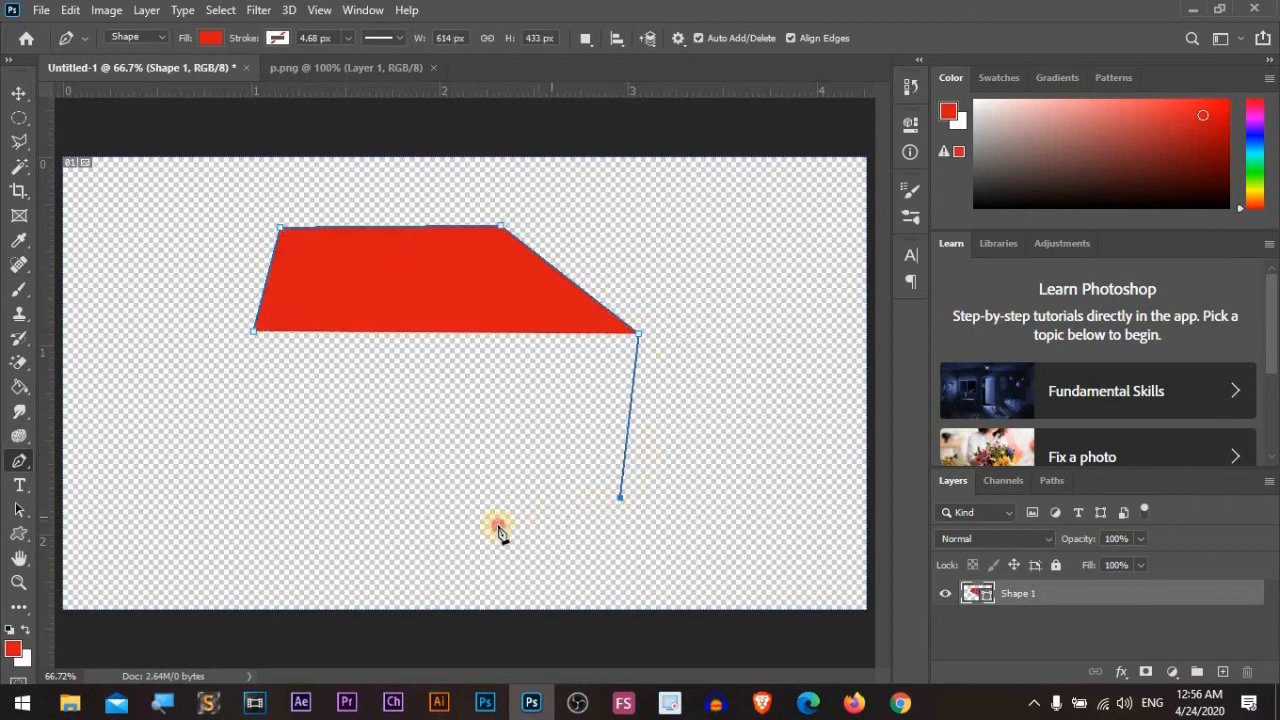
{"action": "left_click", "coordinate": [497, 523]}
Step: Add anchor points for the polygon's jagged lower edge, close it at its starting point, and load and clear its outline as a selection
{"action": "left_click", "coordinate": [557, 403]}
{"action": "left_click", "coordinate": [528, 362]}
{"action": "left_click", "coordinate": [397, 463]}
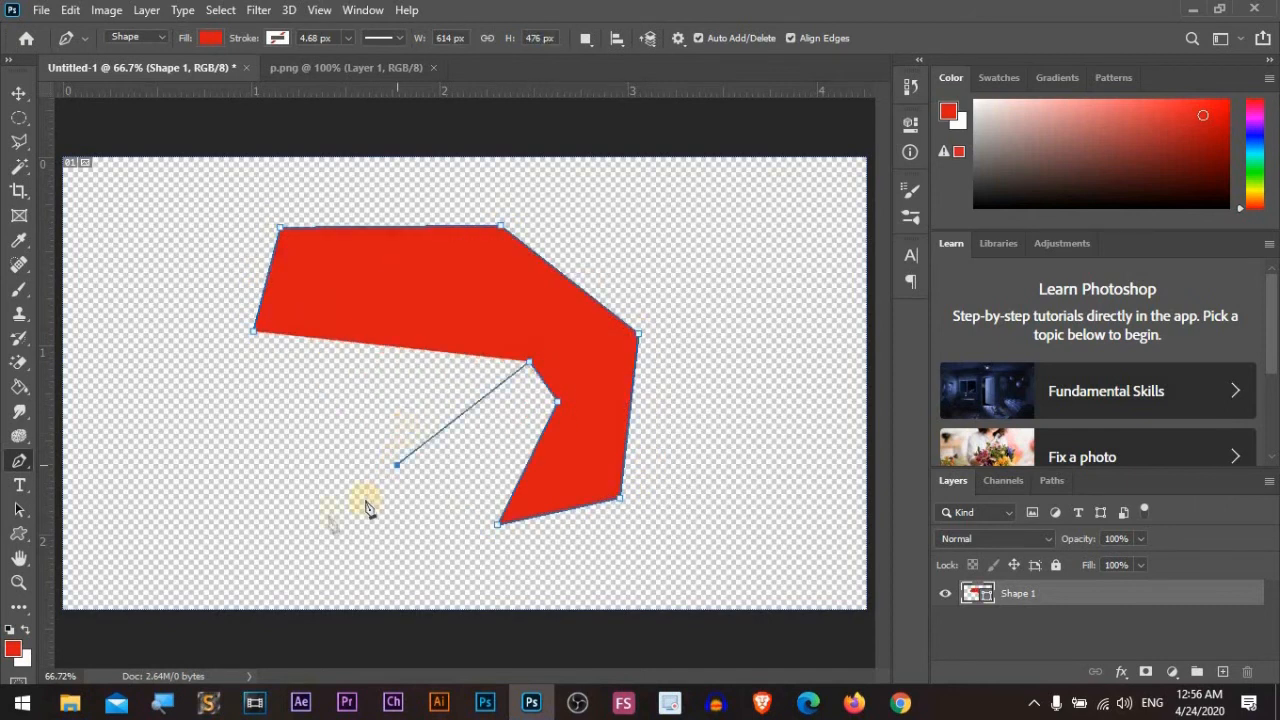
{"action": "left_click", "coordinate": [305, 518]}
{"action": "left_click", "coordinate": [372, 399]}
{"action": "left_click", "coordinate": [436, 315]}
{"action": "left_click", "coordinate": [311, 357]}
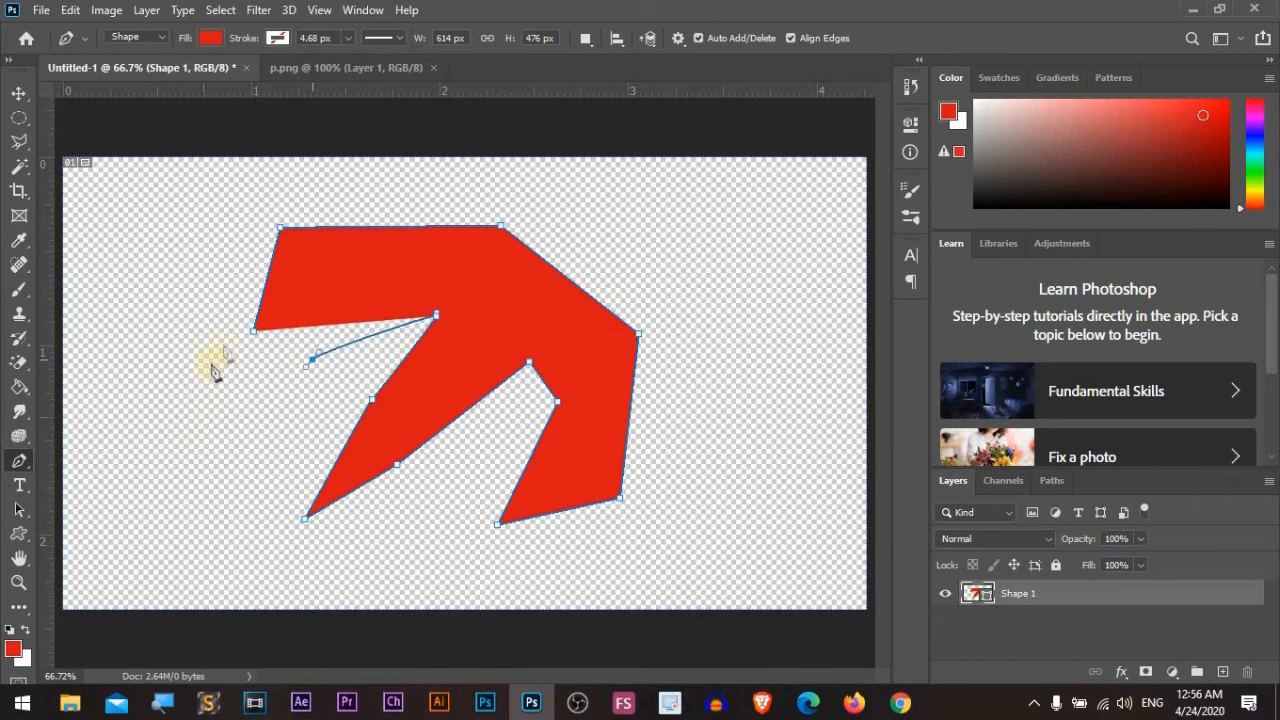
{"action": "left_click", "coordinate": [253, 332]}
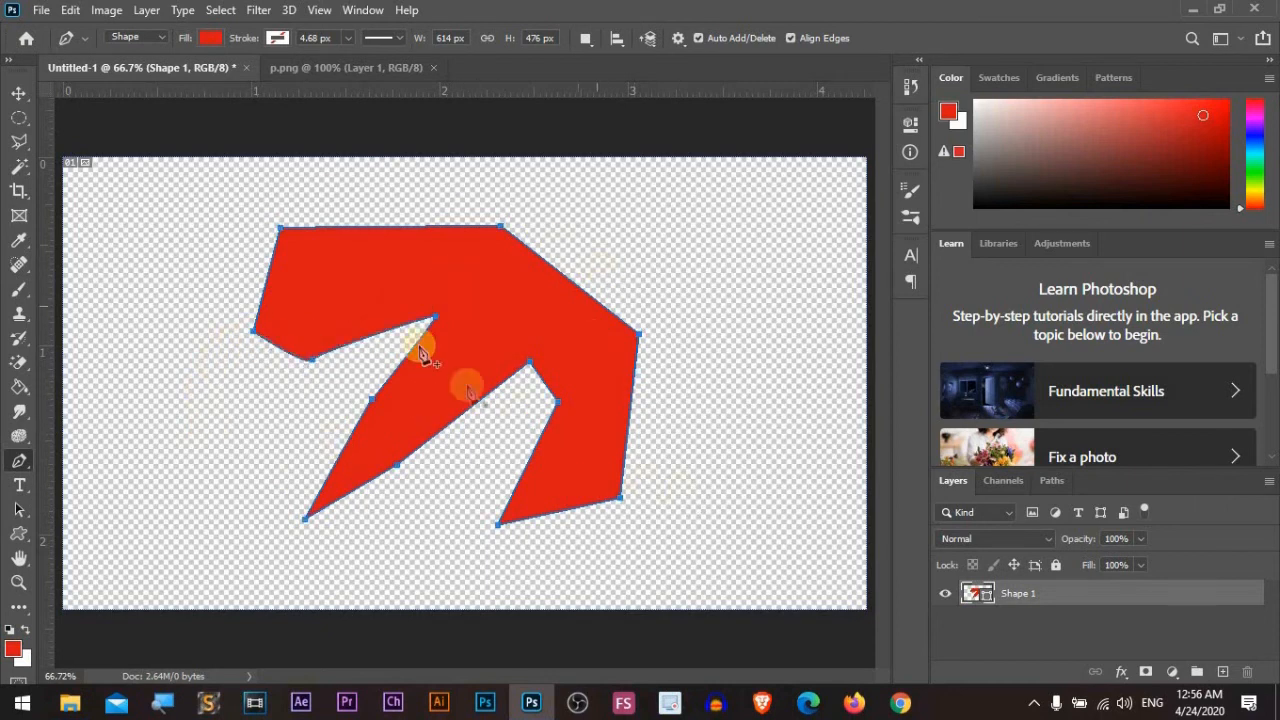
{"action": "key", "text": "ctrl+Return"}
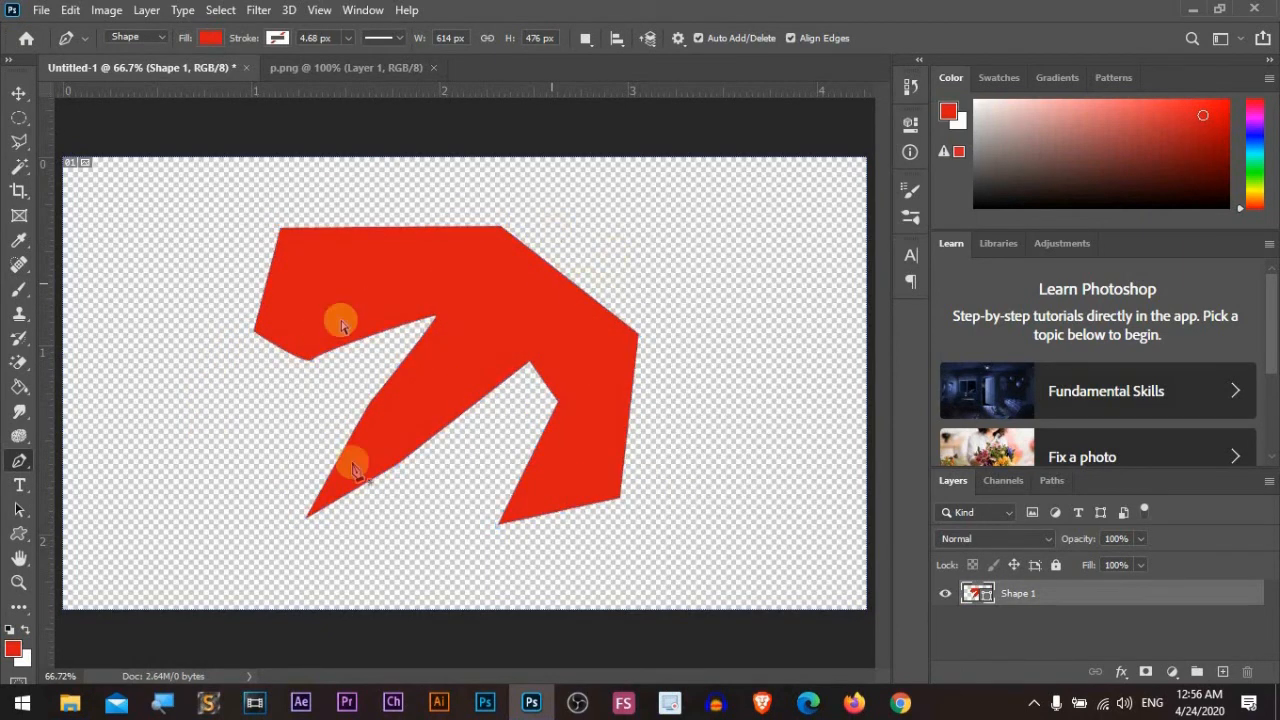
{"action": "key", "text": "ctrl+d"}
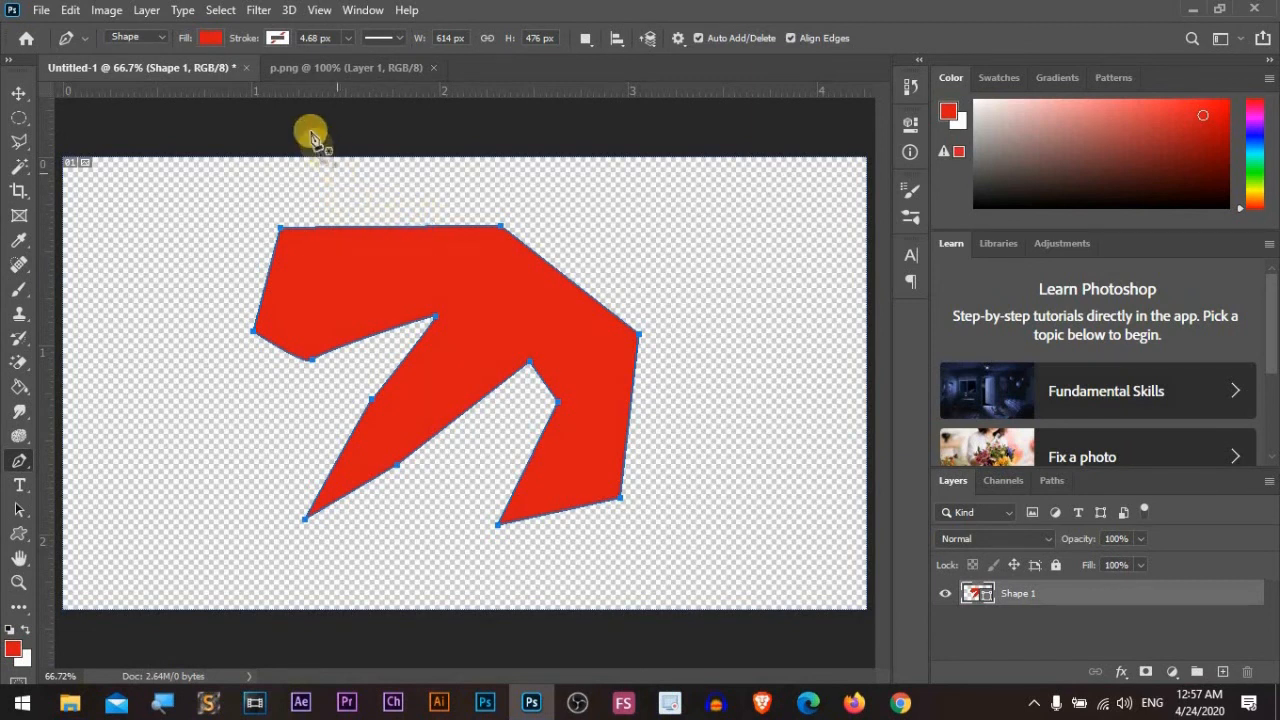
Step: Try a black stroke on the shape, load and clear its outline as a selection, and undo back to the unstroked shape
{"action": "left_click", "coordinate": [278, 40]}
{"action": "left_click", "coordinate": [175, 138]}
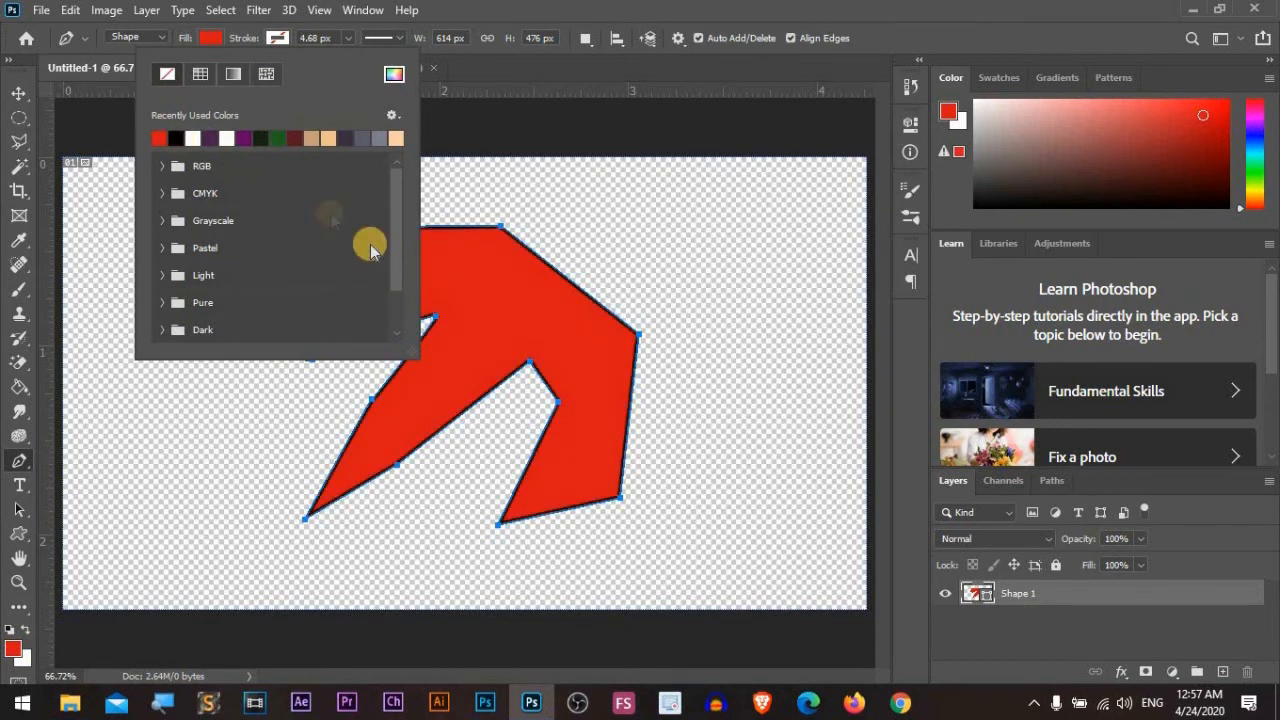
{"action": "left_click", "coordinate": [488, 69]}
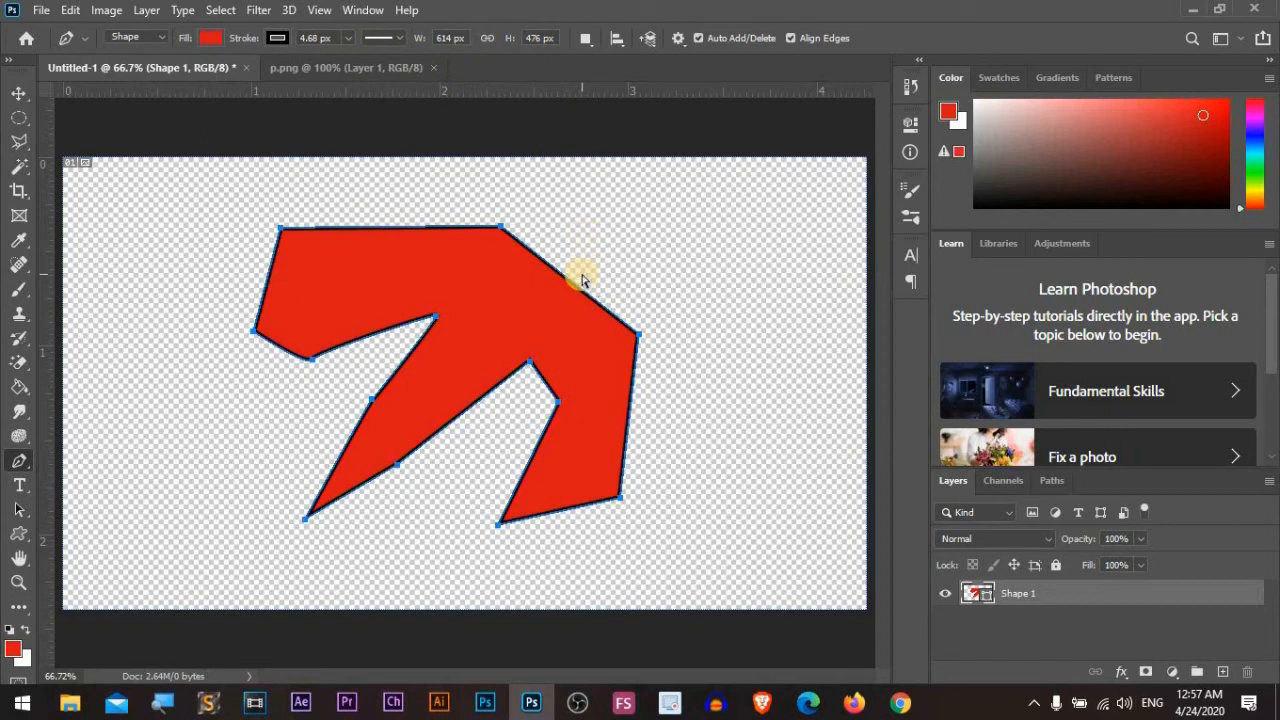
{"action": "key", "text": "ctrl+Return"}
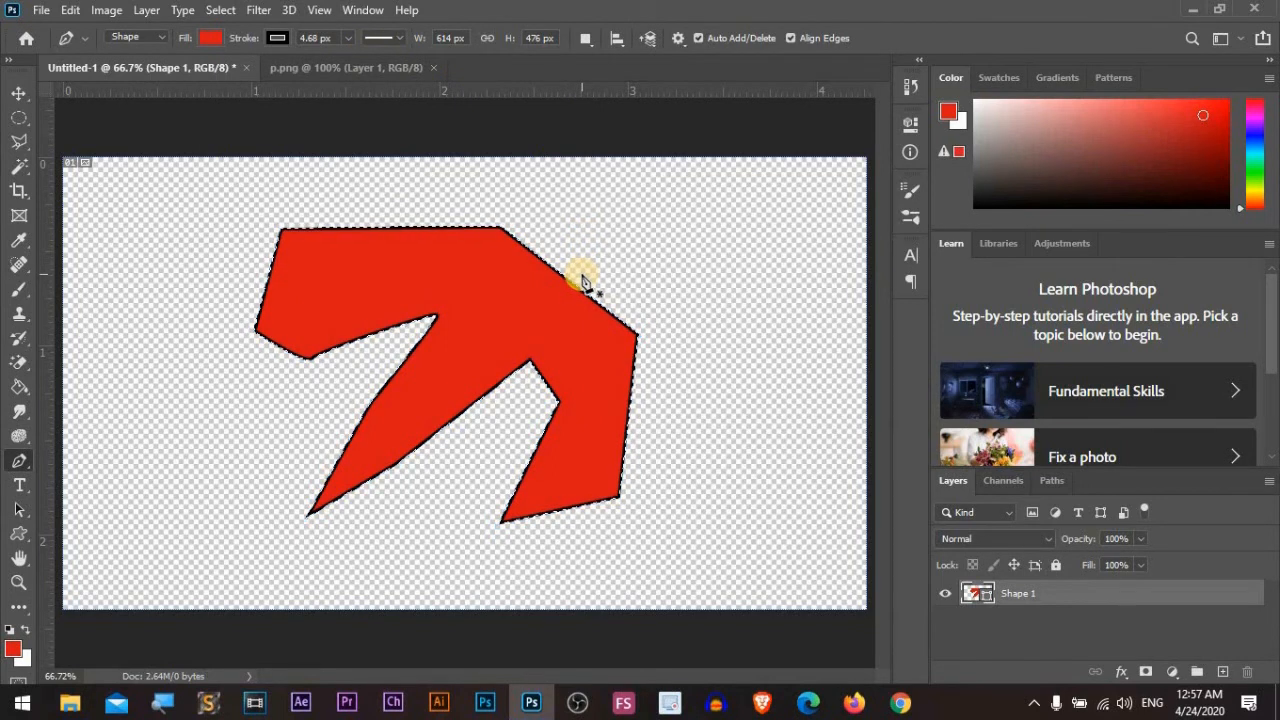
{"action": "key", "text": "ctrl+d"}
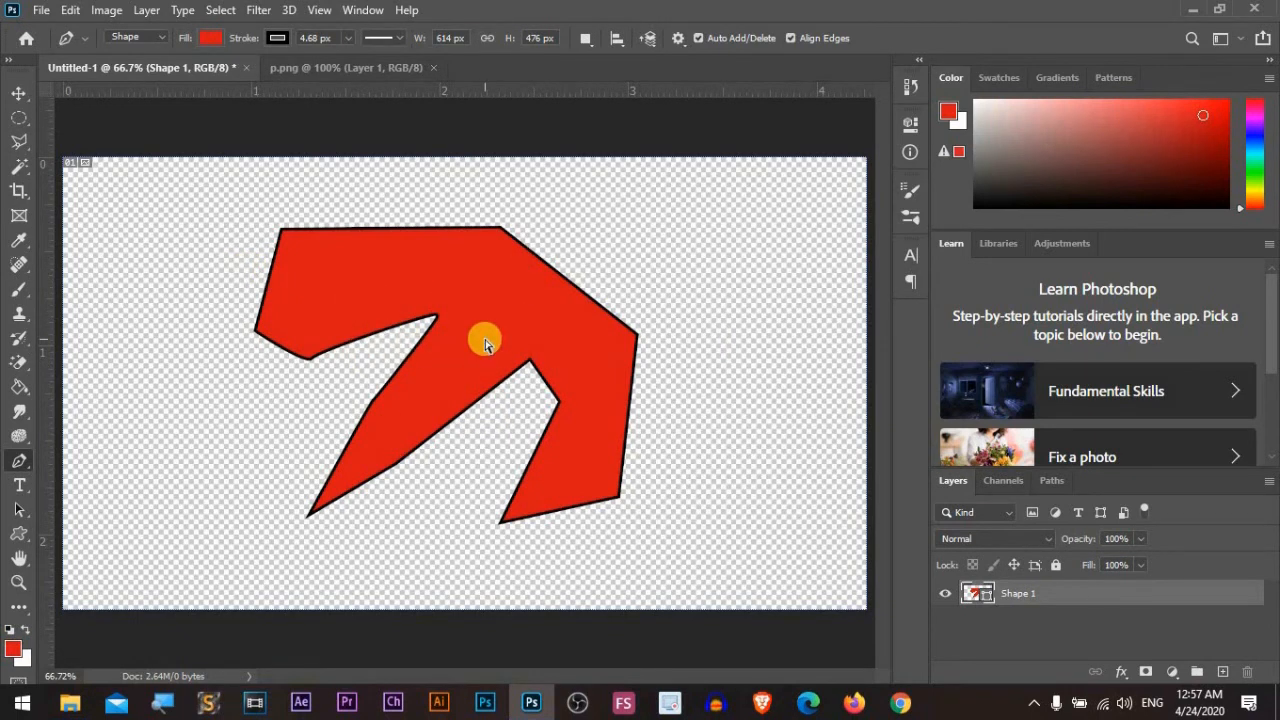
{"action": "key", "text": "ctrl+z"}
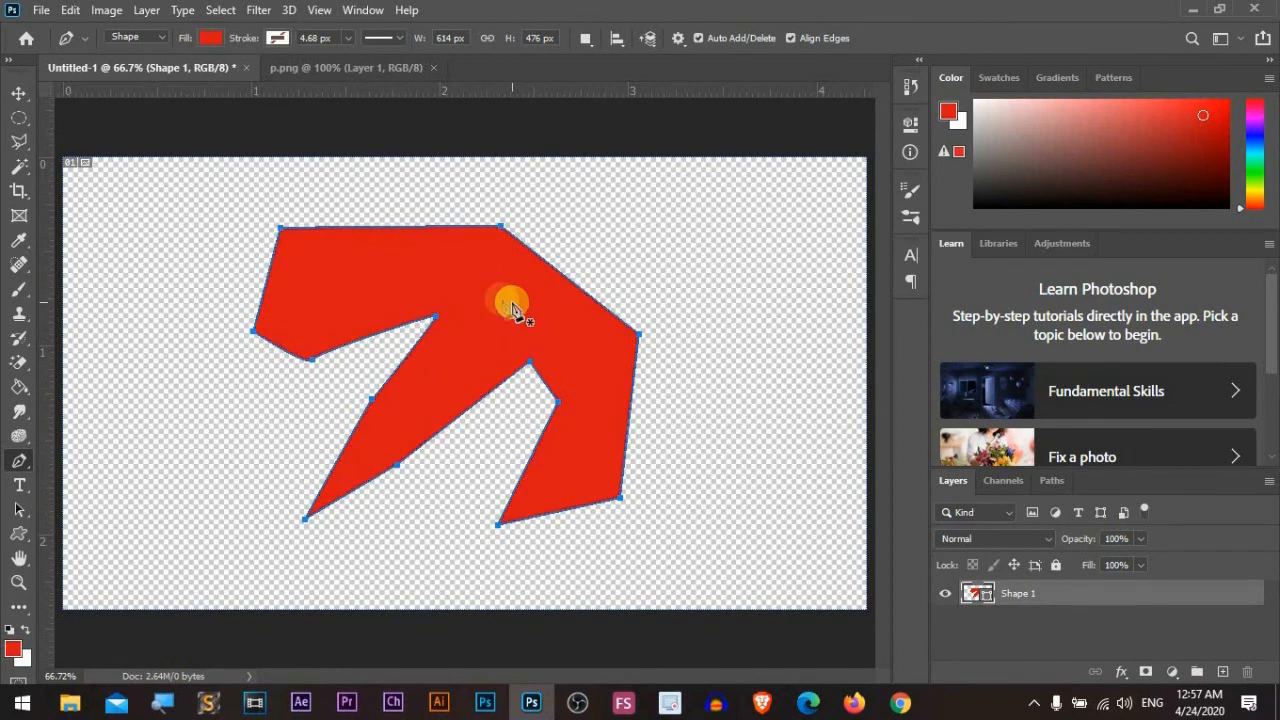
Step: Give the shape a black stroke and increase its width to about 31.97 px
{"action": "left_click", "coordinate": [278, 38]}
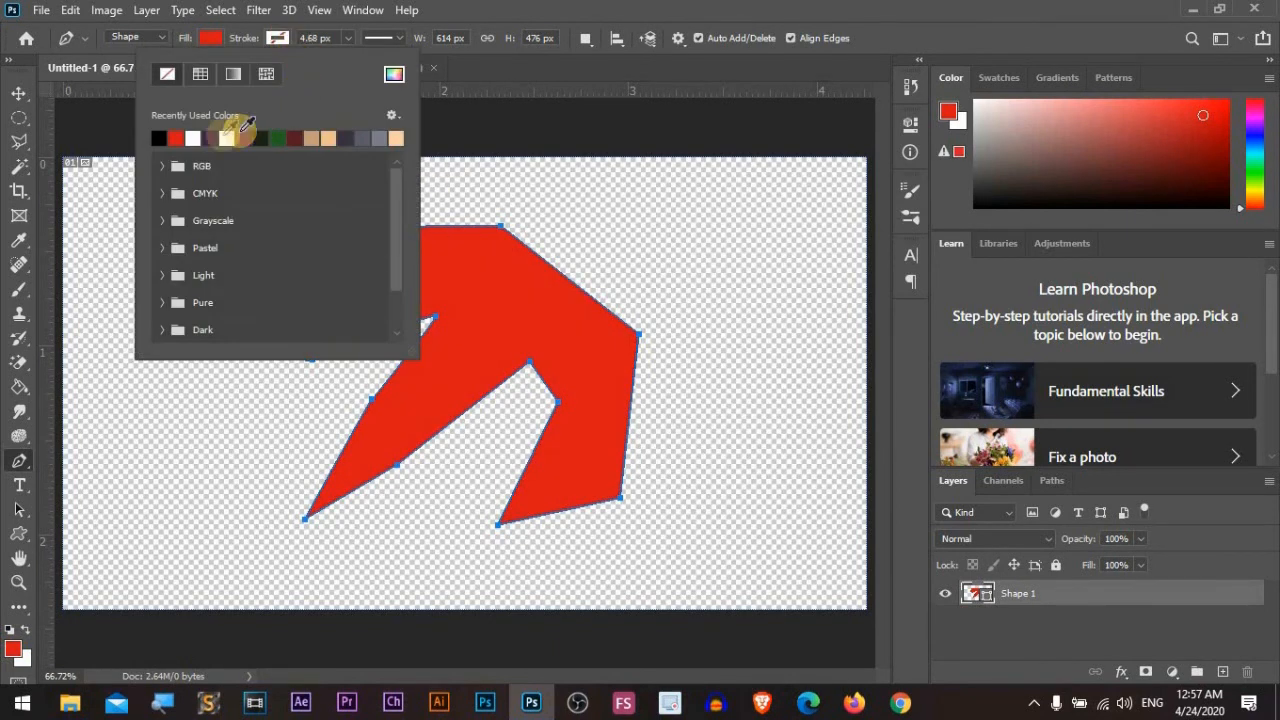
{"action": "left_click", "coordinate": [163, 139]}
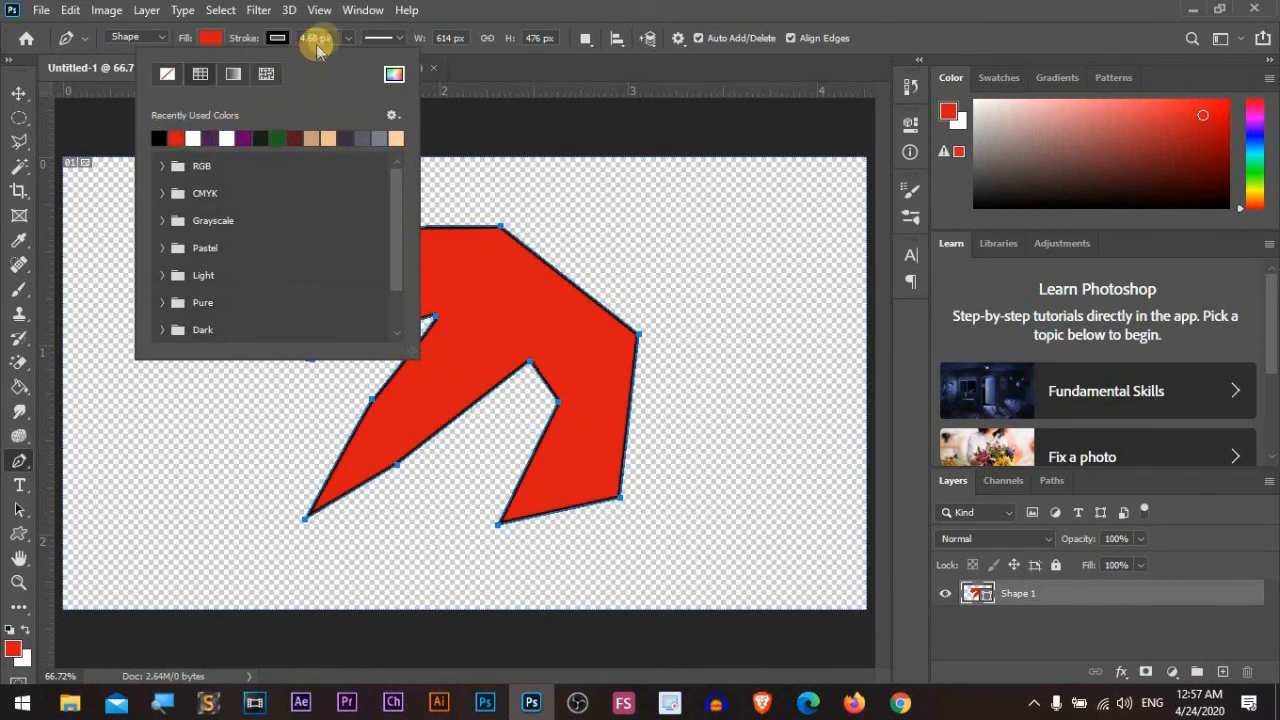
{"action": "left_click", "coordinate": [348, 40]}
{"action": "left_click_drag", "start_coordinate": [343, 60], "coordinate": [357, 60]}
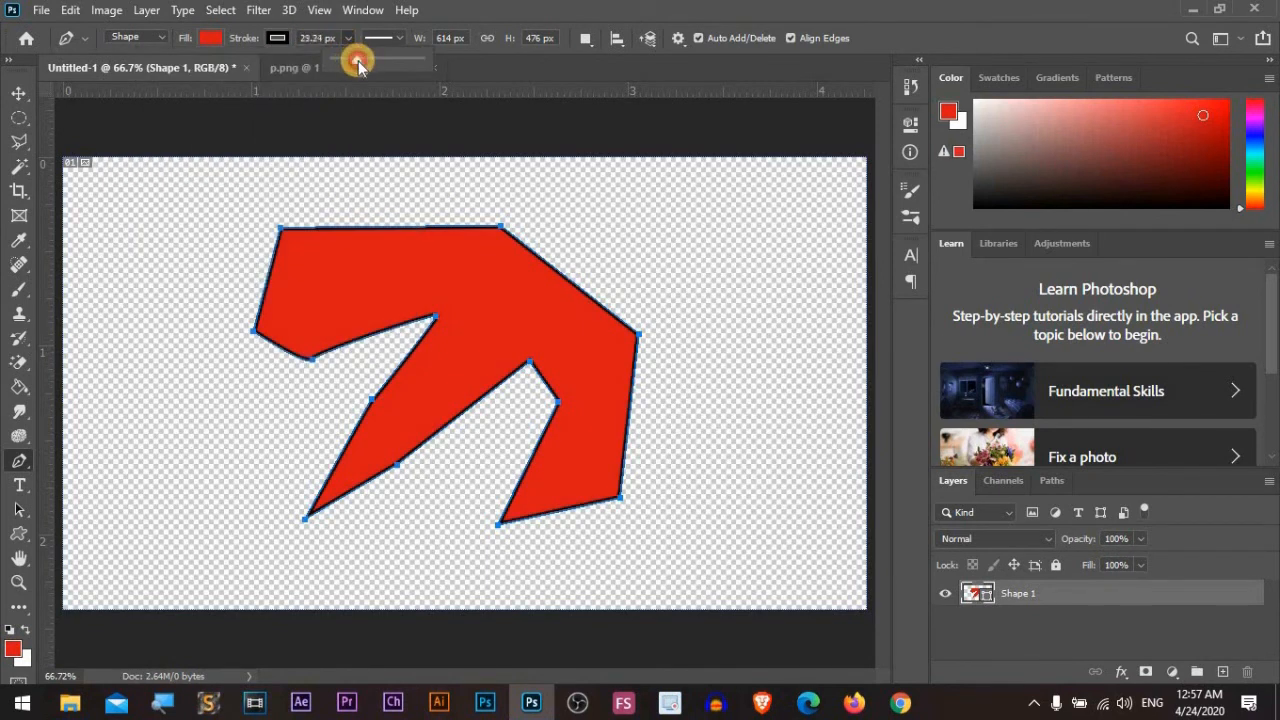
Step: Set the shape's fill to no colour so only the black stroke is drawn
{"action": "left_click", "coordinate": [210, 40]}
{"action": "left_click", "coordinate": [100, 73]}
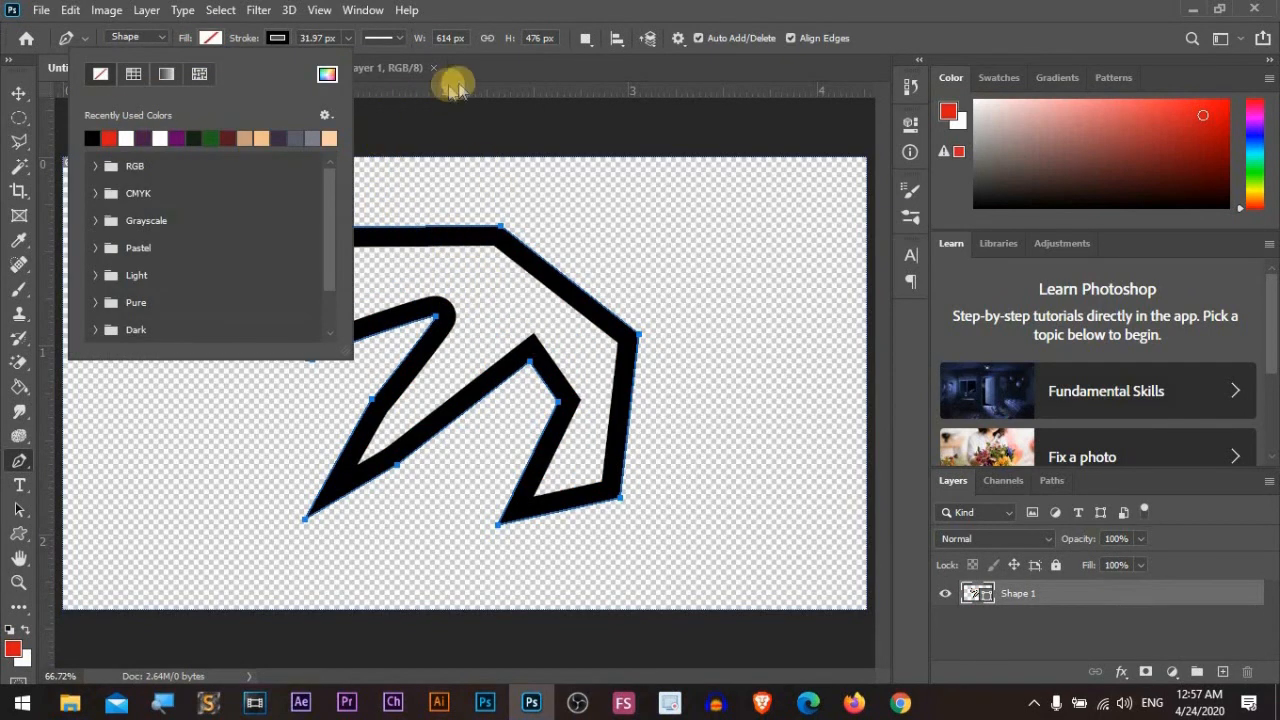
{"action": "left_click", "coordinate": [492, 78]}
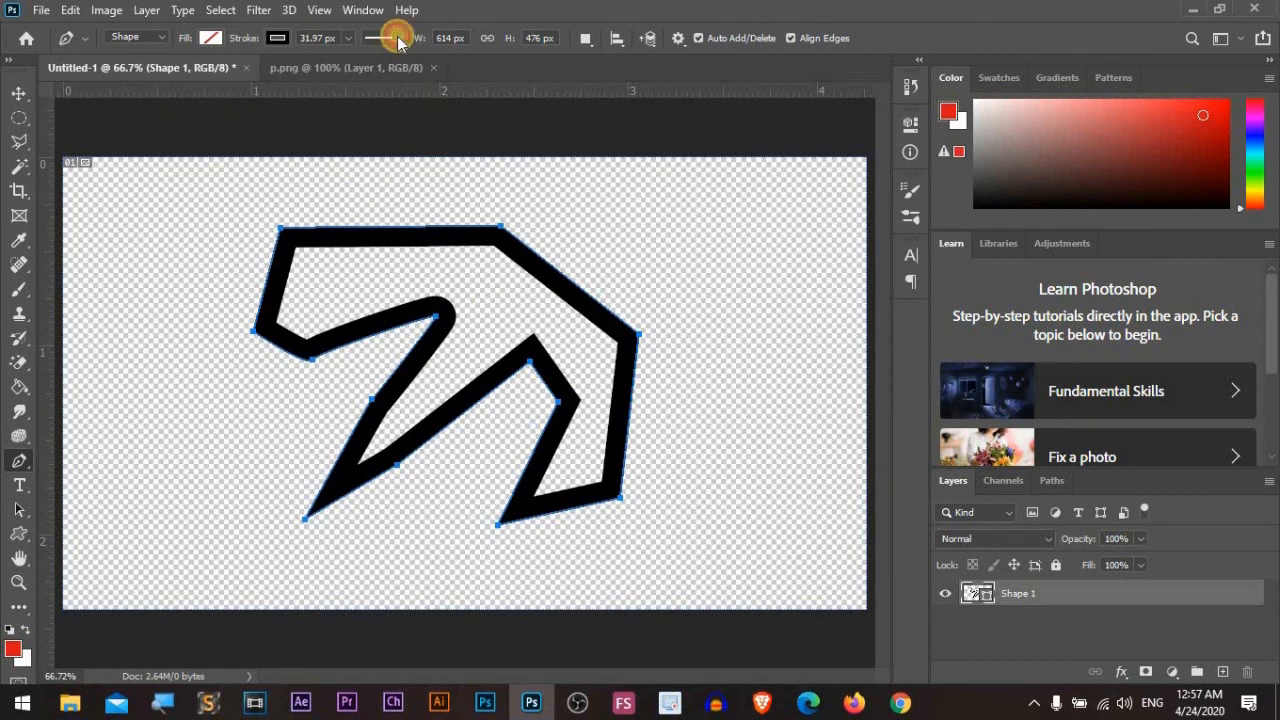
Step: Try the dotted stroke type on the shape, change it to dashed, and load and clear its outline as a selection
{"action": "left_click", "coordinate": [386, 39]}
{"action": "left_click", "coordinate": [376, 151]}
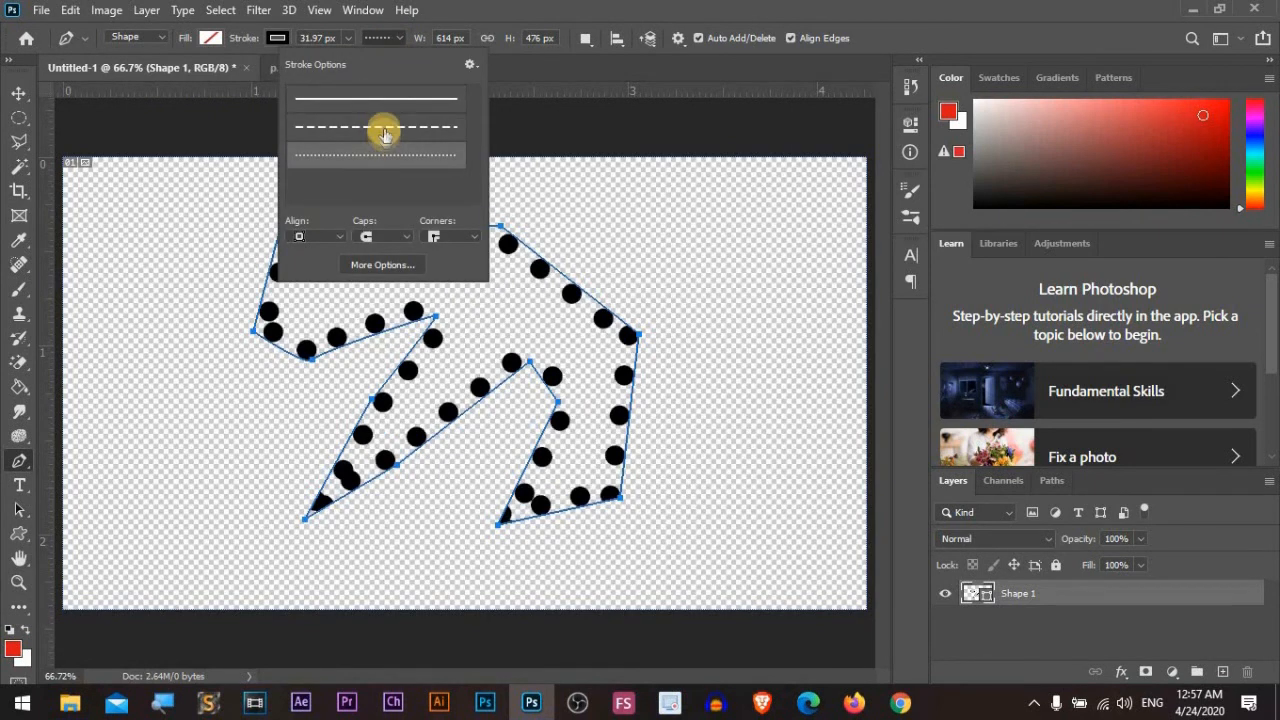
{"action": "left_click", "coordinate": [385, 126]}
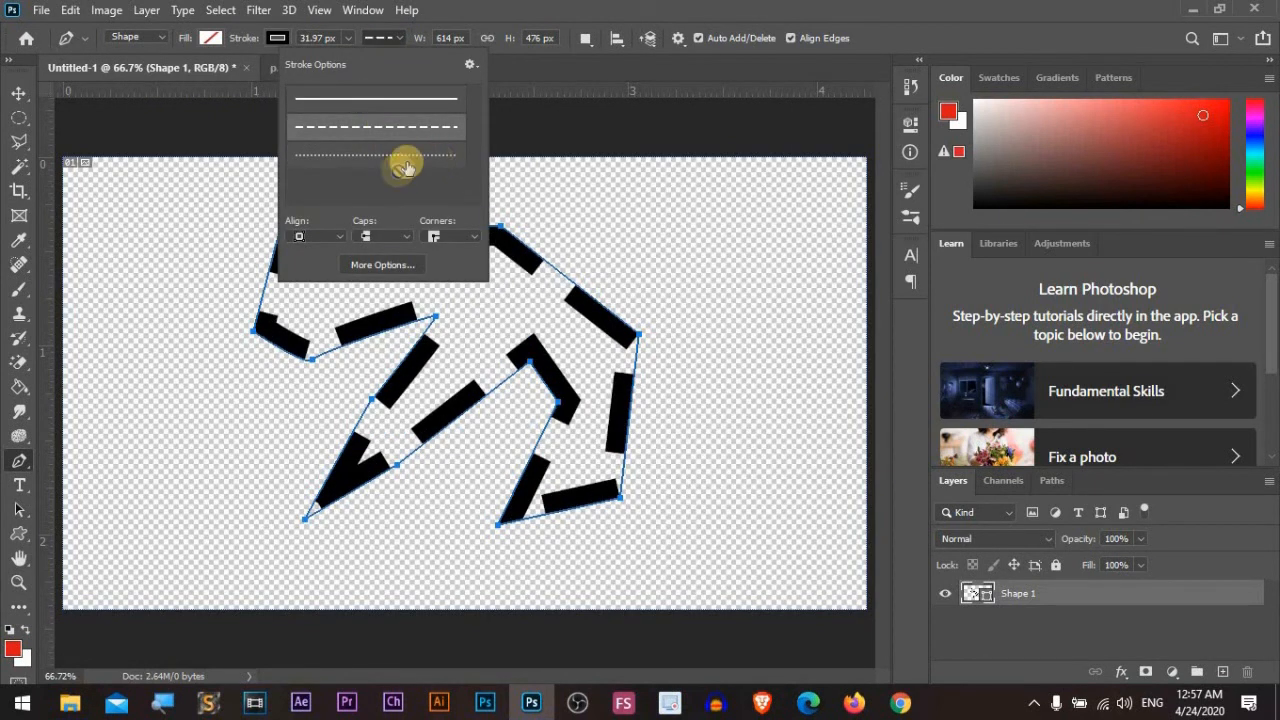
{"action": "left_click", "coordinate": [523, 66]}
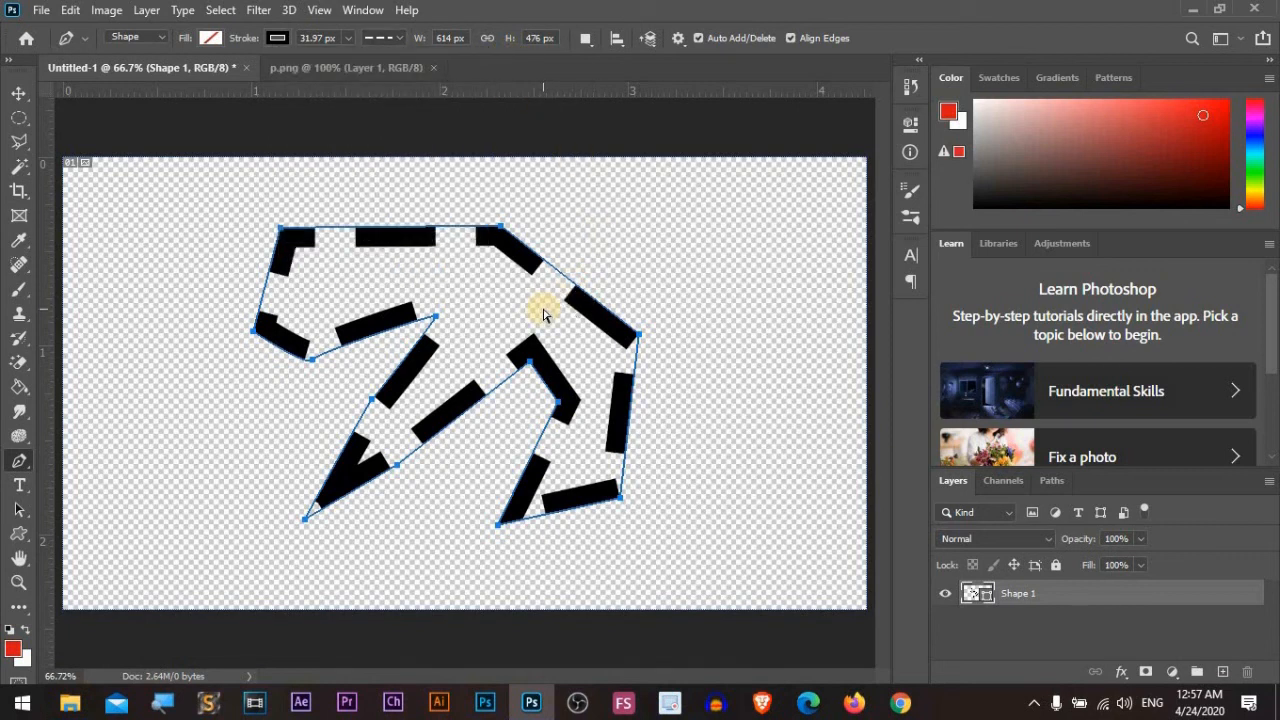
{"action": "key", "text": "ctrl+Return"}
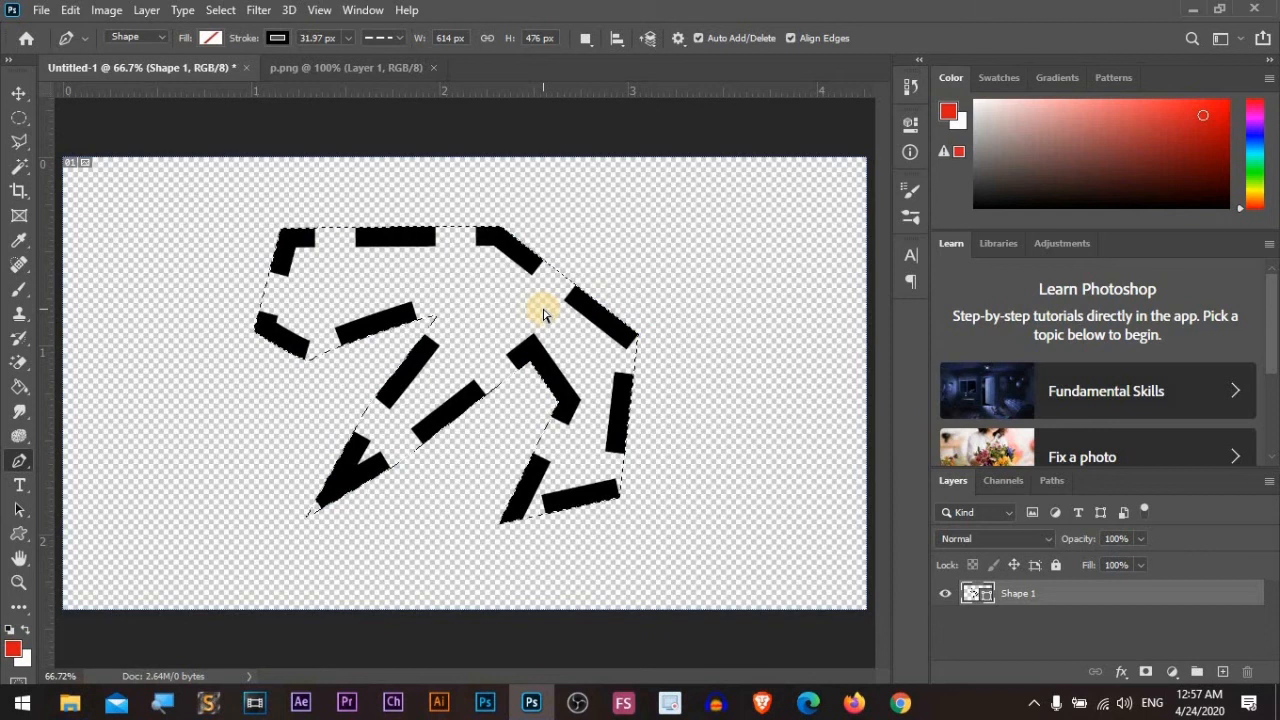
{"action": "key", "text": "ctrl+d"}
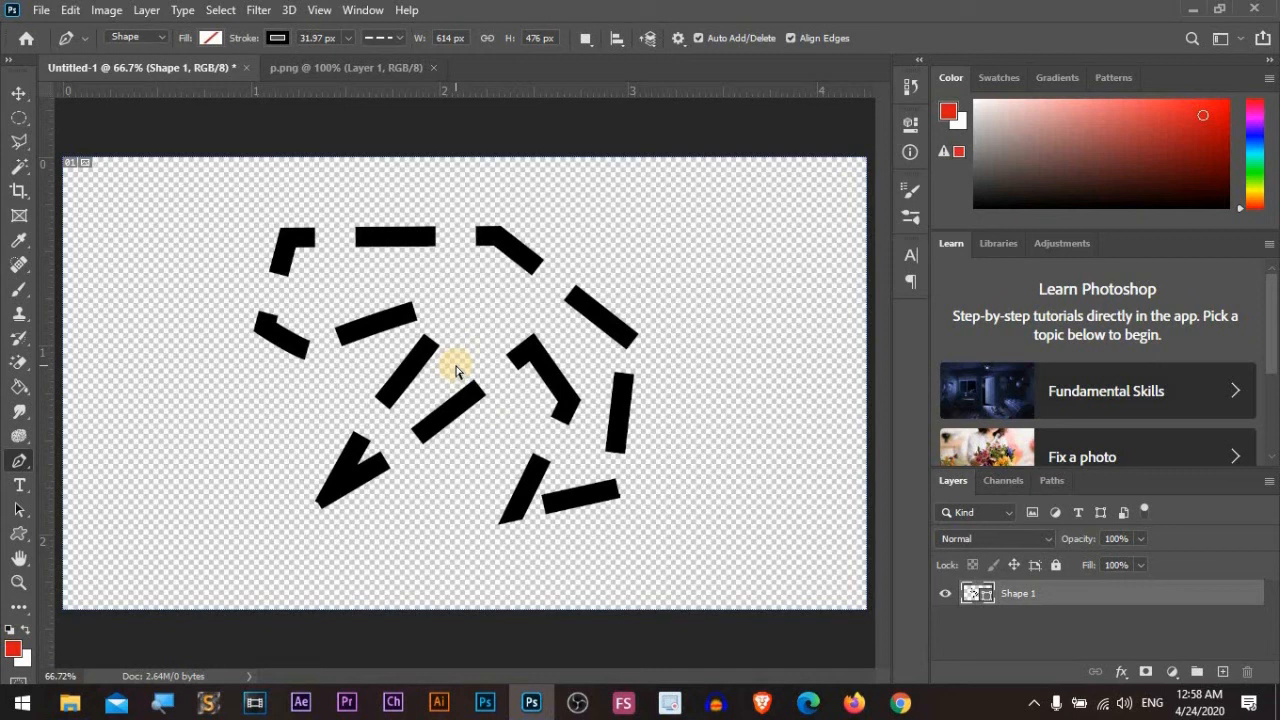
Step: Undo the stroke type, fill and stroke changes on the shape back to its plain red fill
{"action": "key", "text": "ctrl+z"}
{"action": "key", "text": "ctrl+z"}
{"action": "key", "text": "ctrl+z"}
{"action": "key", "text": "ctrl+z"}
{"action": "key", "text": "ctrl+z"}
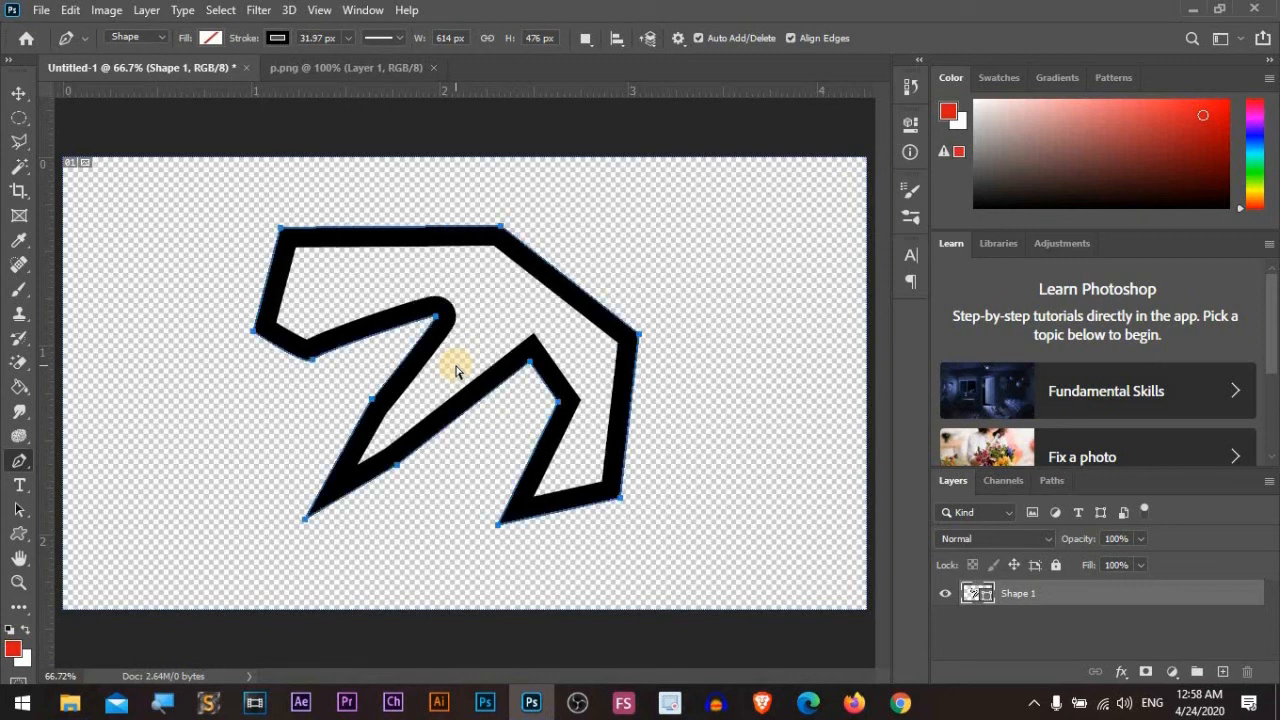
{"action": "key", "text": "ctrl+z"}
{"action": "key", "text": "ctrl+z"}
{"action": "key", "text": "ctrl+z"}
{"action": "key", "text": "ctrl+z"}
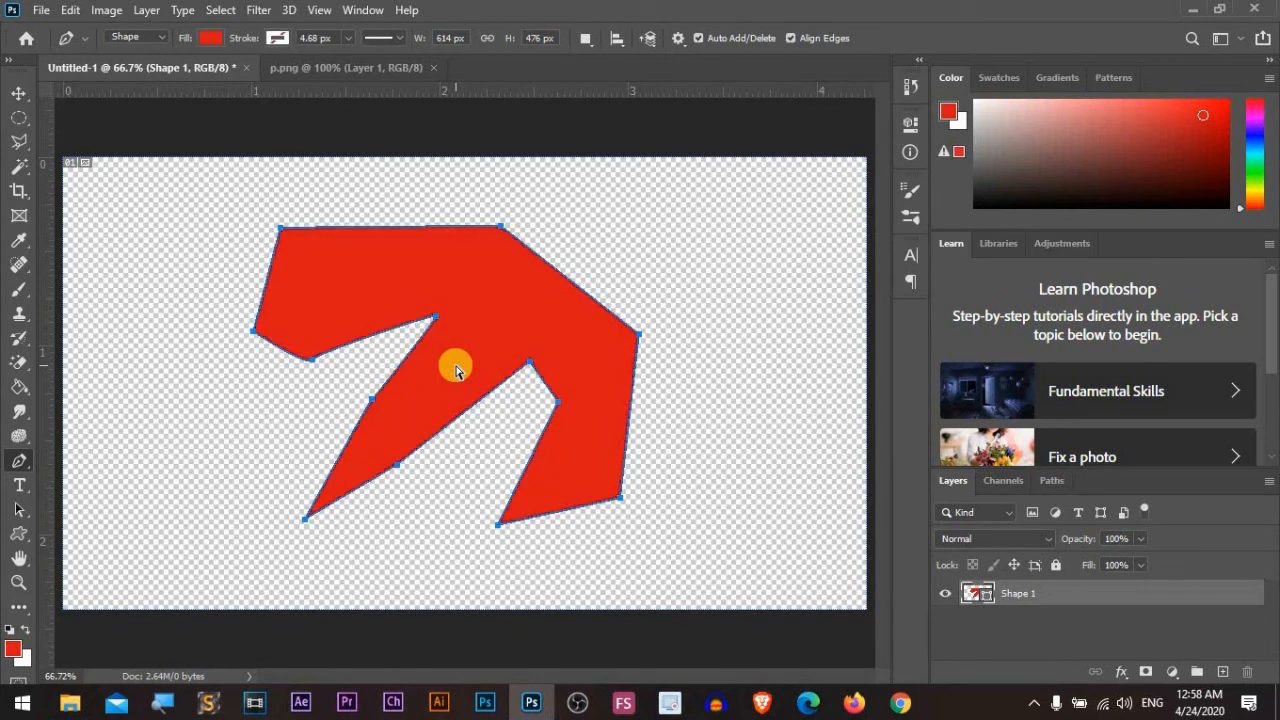
Step: Undo all the anchor points of the red shape until the canvas is empty
{"action": "key", "text": "ctrl+z"}
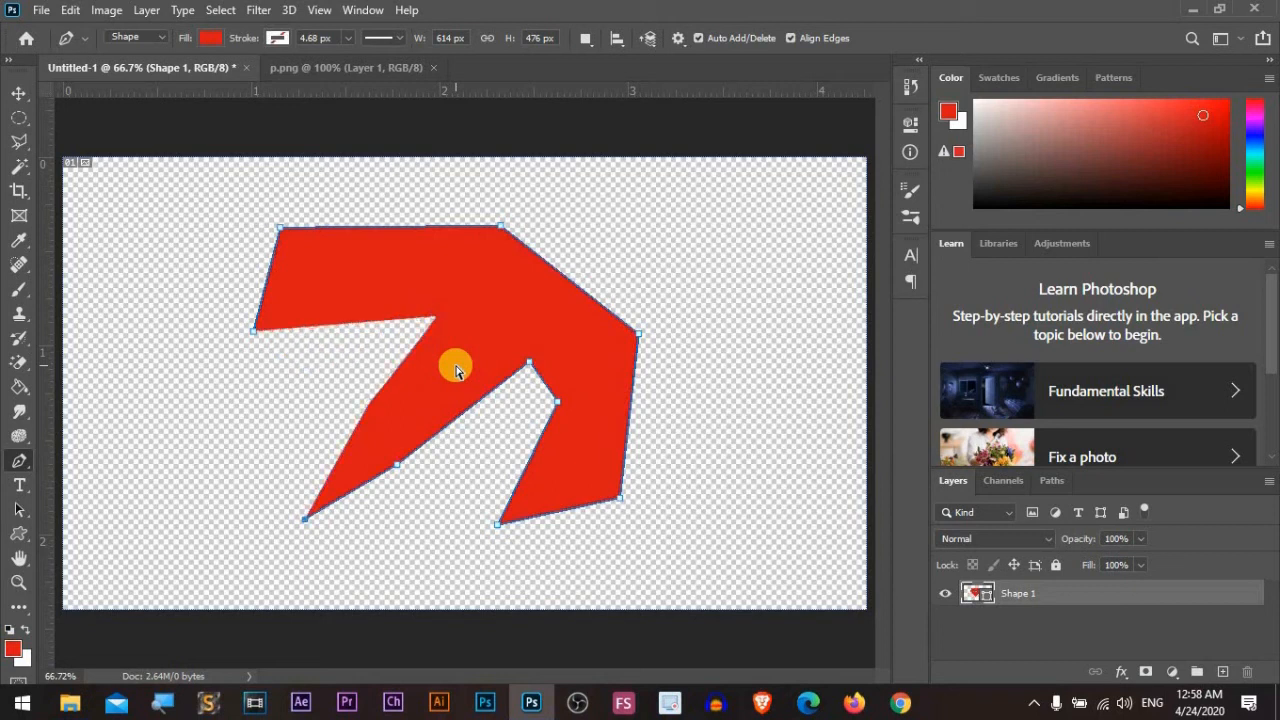
{"action": "key", "text": "ctrl+z"}
{"action": "key", "text": "ctrl+z"}
{"action": "key", "text": "ctrl+z"}
{"action": "key", "text": "ctrl+z"}
{"action": "key", "text": "ctrl+z"}
{"action": "key", "text": "ctrl+z"}
{"action": "key", "text": "ctrl+z"}
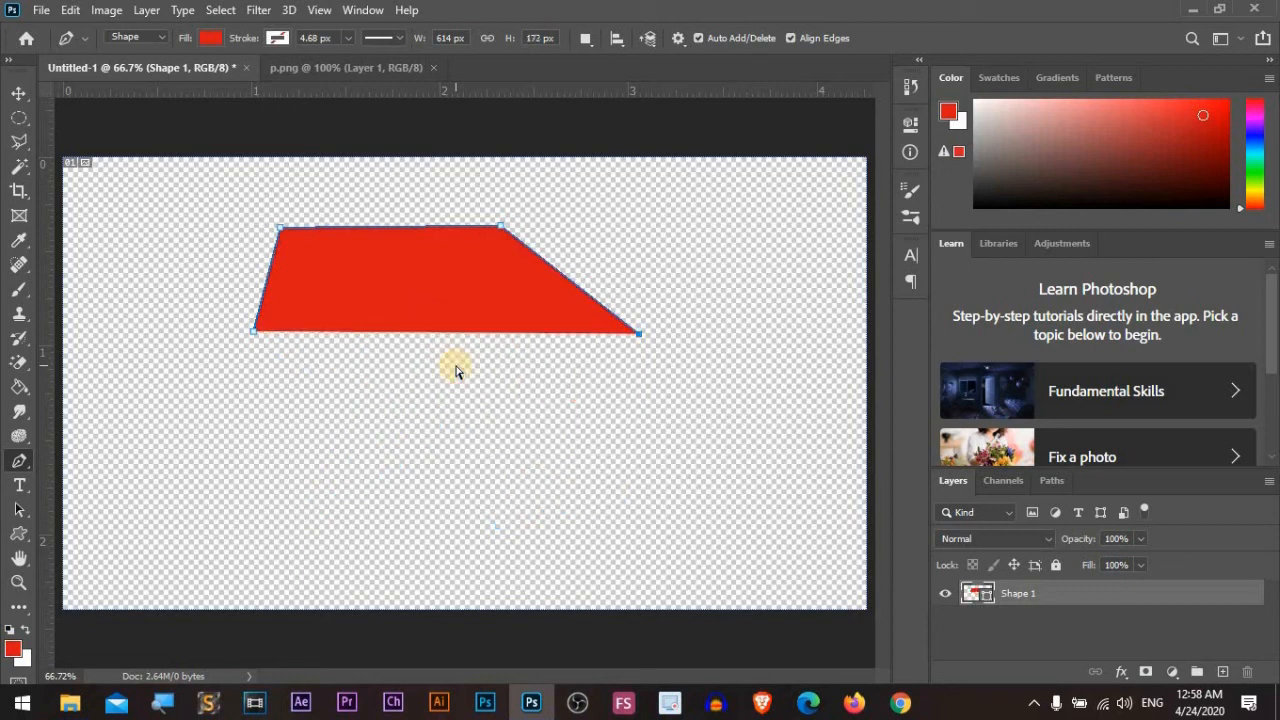
{"action": "key", "text": "ctrl+z"}
{"action": "key", "text": "ctrl+z"}
{"action": "key", "text": "ctrl+z"}
{"action": "key", "text": "ctrl+z"}
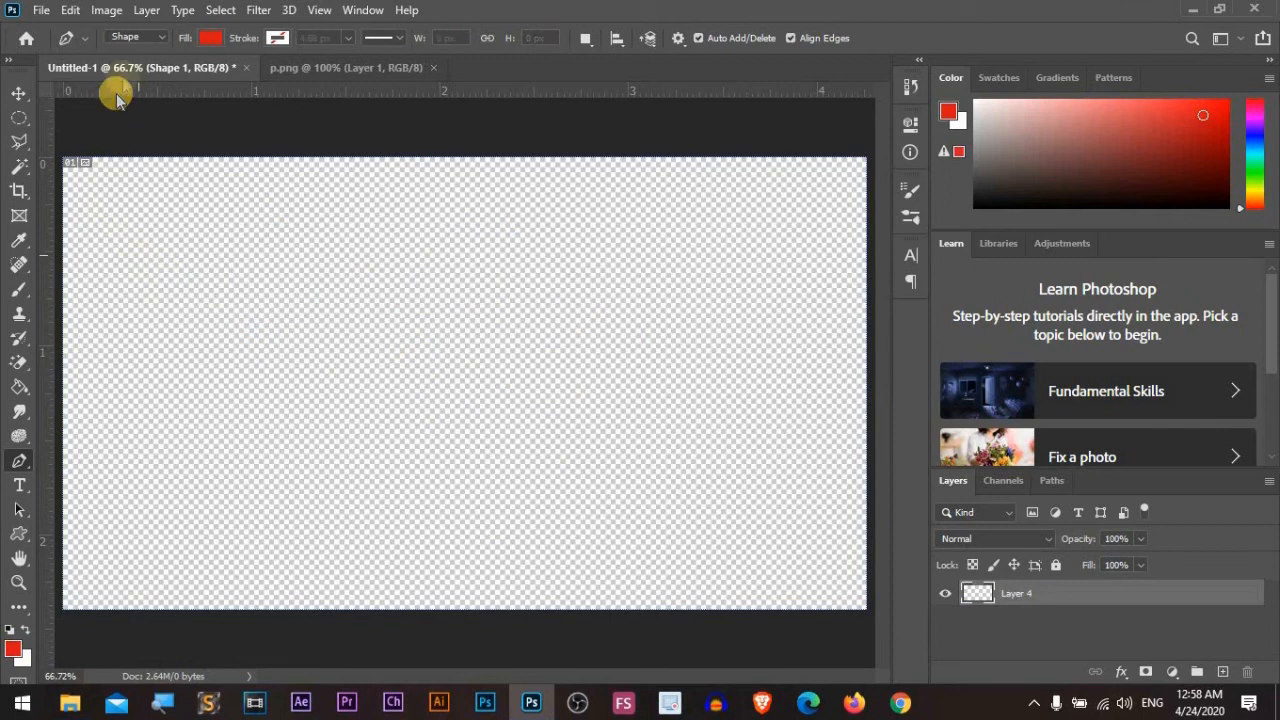
Step: Set the Pen tool to Path mode and draw a closed, nine-point curved path with a notch in its left side
{"action": "left_click", "coordinate": [157, 40]}
{"action": "left_click", "coordinate": [132, 62]}
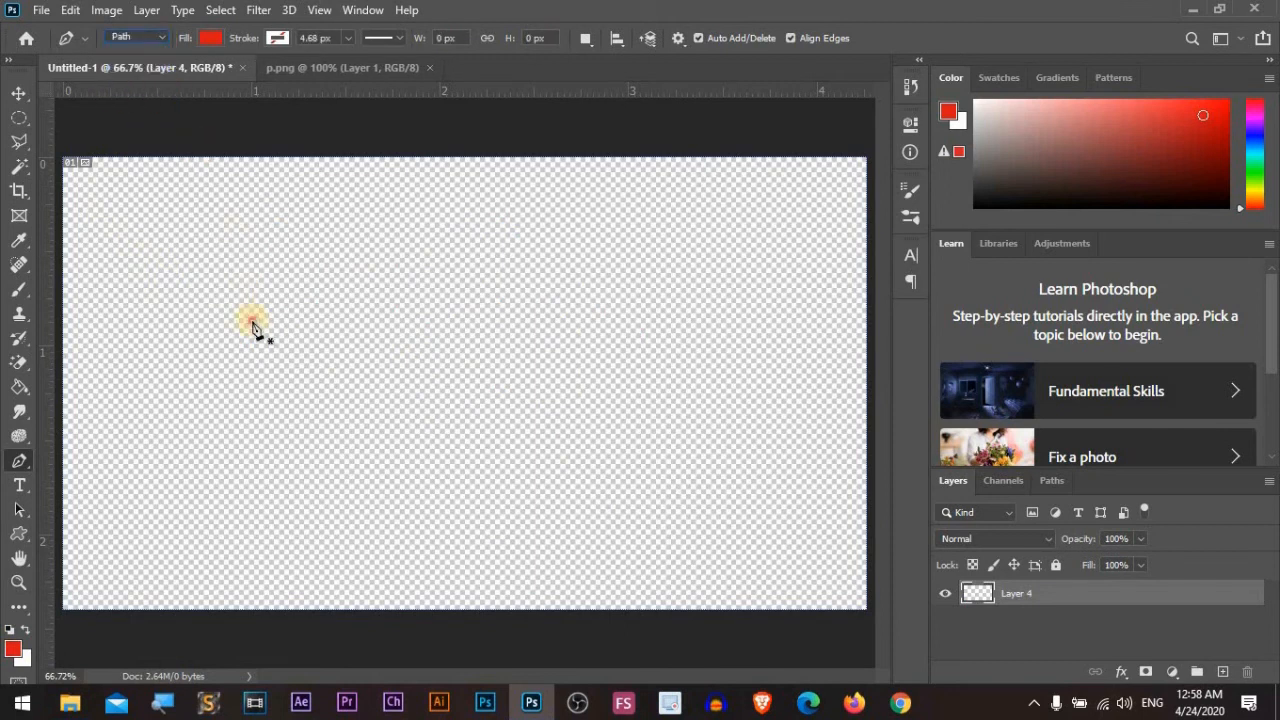
{"action": "left_click", "coordinate": [252, 321]}
{"action": "left_click", "coordinate": [370, 241]}
{"action": "left_click", "coordinate": [611, 264]}
{"action": "left_click", "coordinate": [730, 426]}
{"action": "left_click", "coordinate": [628, 563]}
{"action": "left_click", "coordinate": [357, 582]}
{"action": "left_click", "coordinate": [284, 538]}
{"action": "left_click", "coordinate": [453, 408]}
{"action": "left_click", "coordinate": [228, 404]}
{"action": "left_click", "coordinate": [252, 321]}
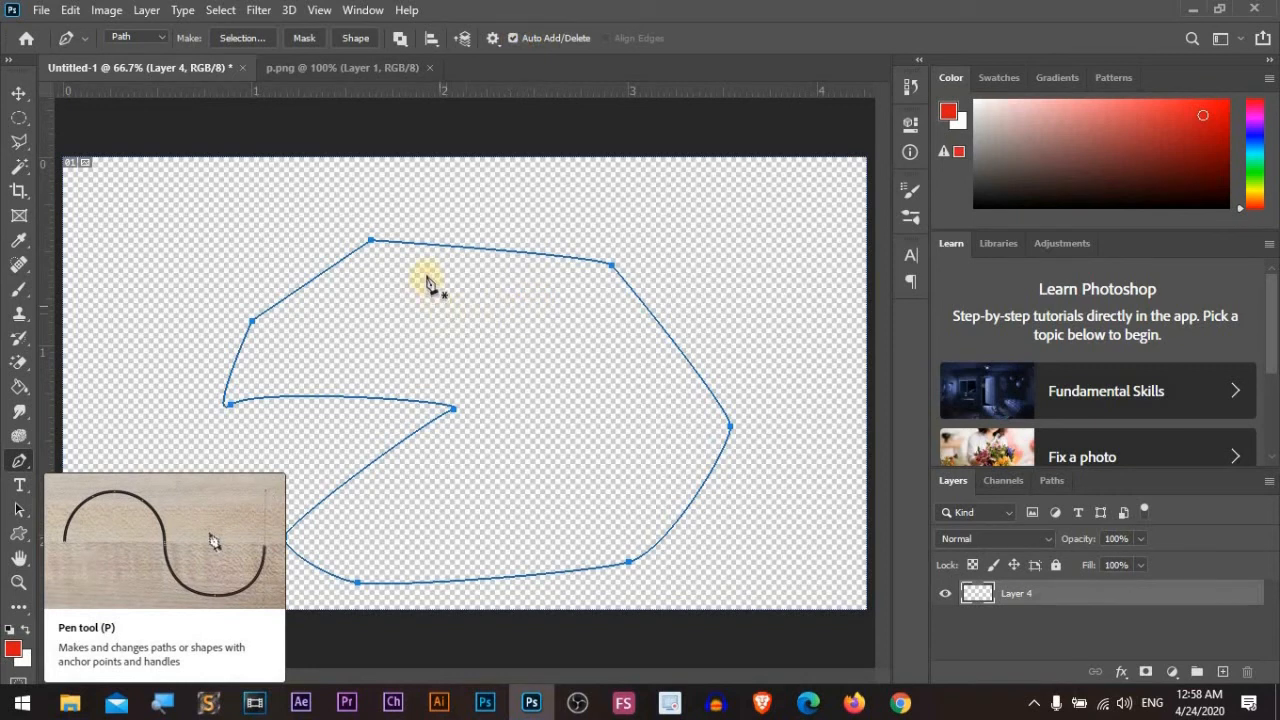
Step: Add anchor points on the path's top, right and inner notch edges, and delete the top-left corner anchor and the added top anchor
{"action": "right_click", "coordinate": [19, 461]}
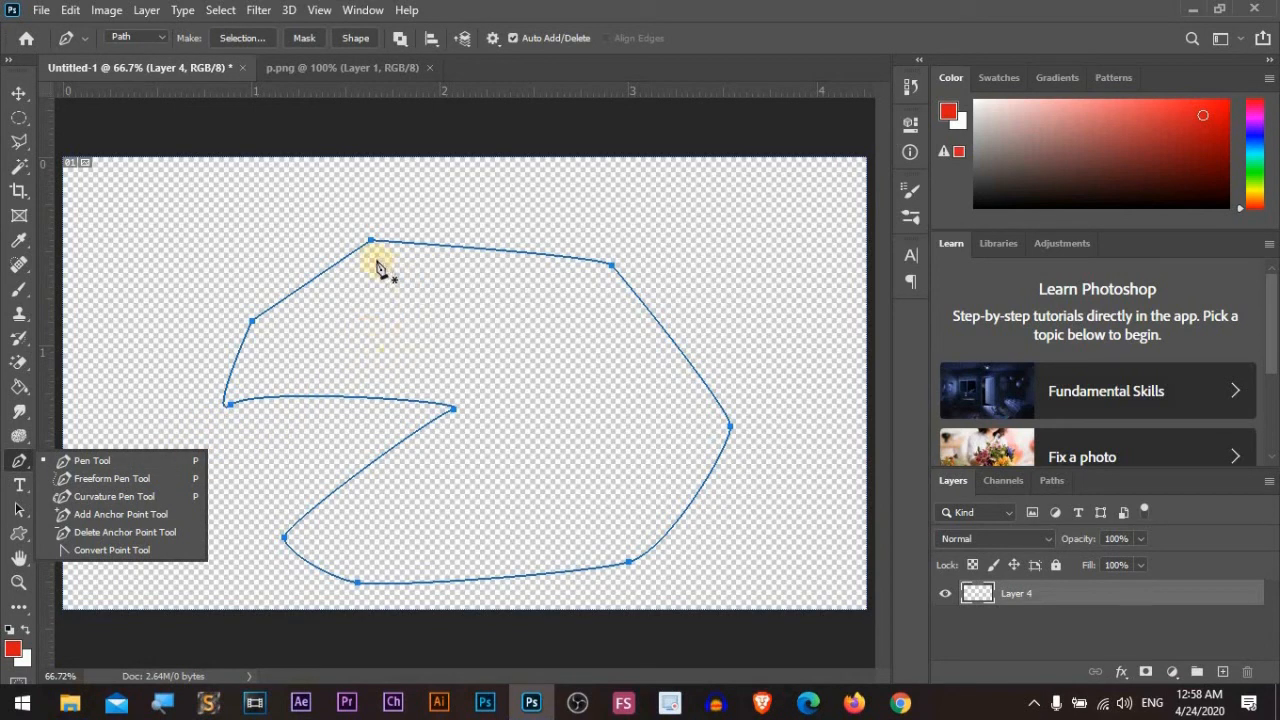
{"action": "left_click", "coordinate": [455, 245]}
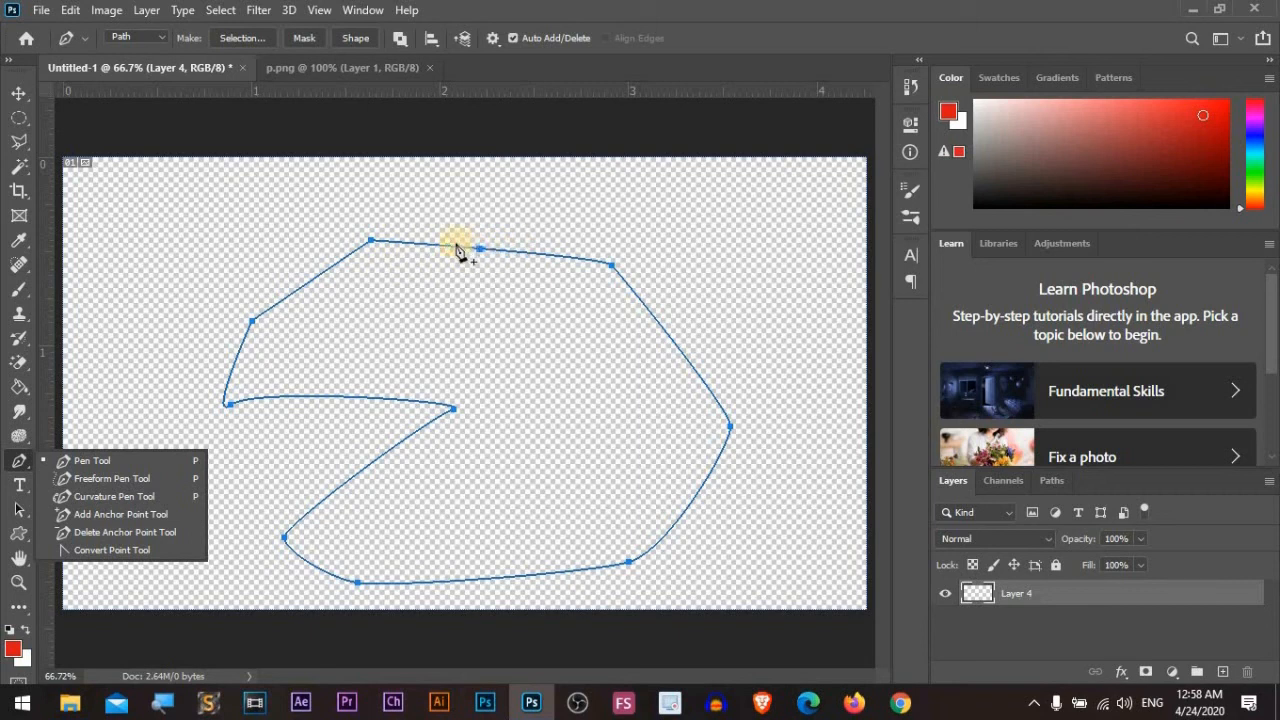
{"action": "left_click", "coordinate": [505, 251]}
{"action": "left_click", "coordinate": [482, 249]}
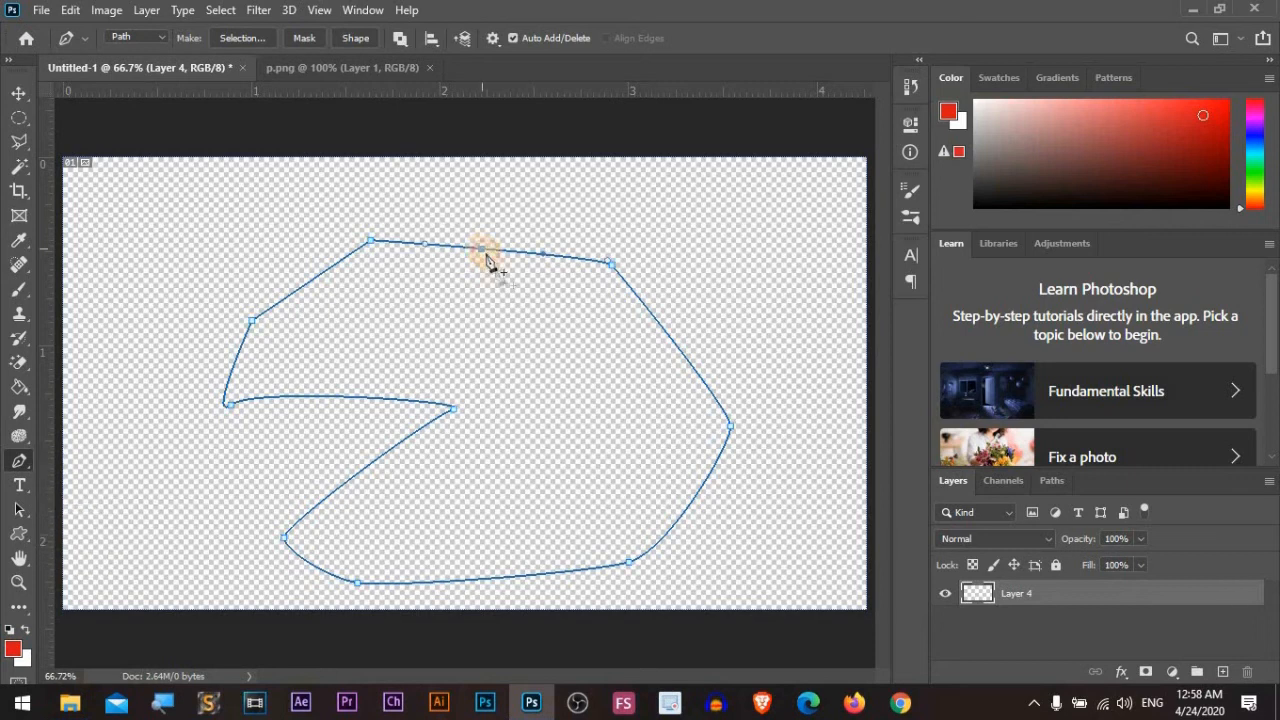
{"action": "left_click", "coordinate": [675, 342]}
{"action": "left_click", "coordinate": [337, 399]}
{"action": "left_click", "coordinate": [371, 245]}
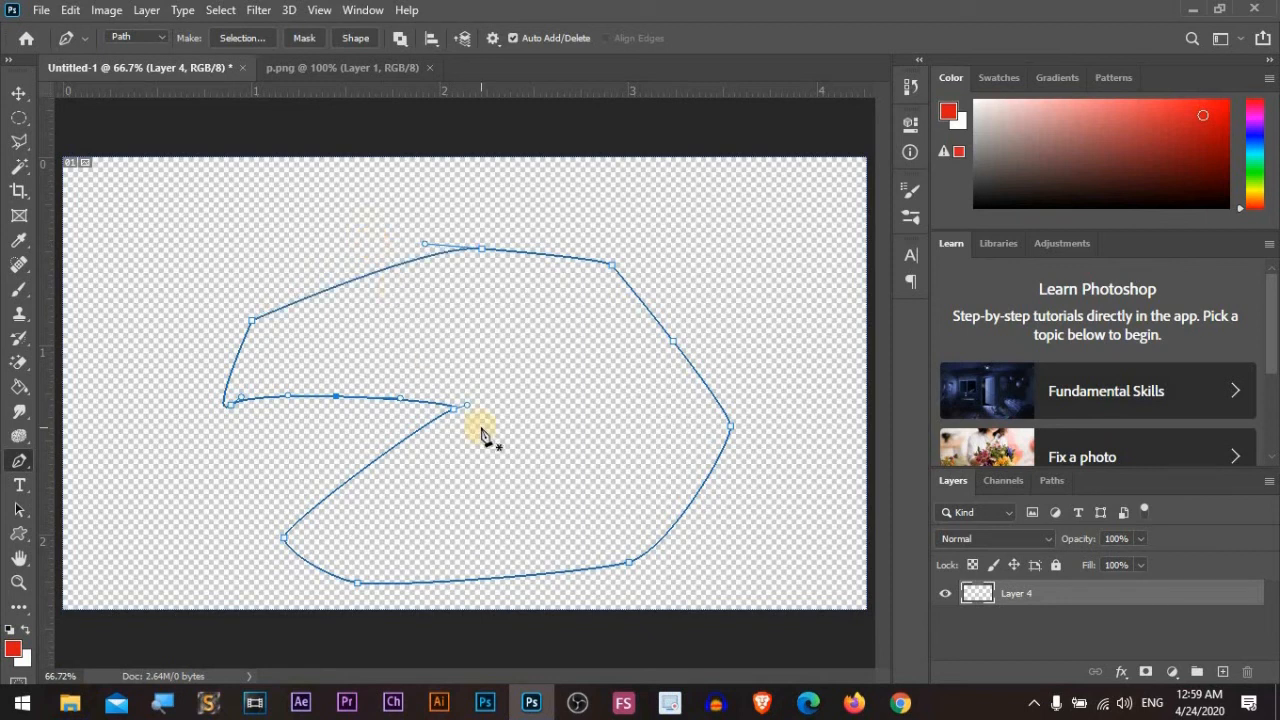
{"action": "left_click", "coordinate": [481, 249]}
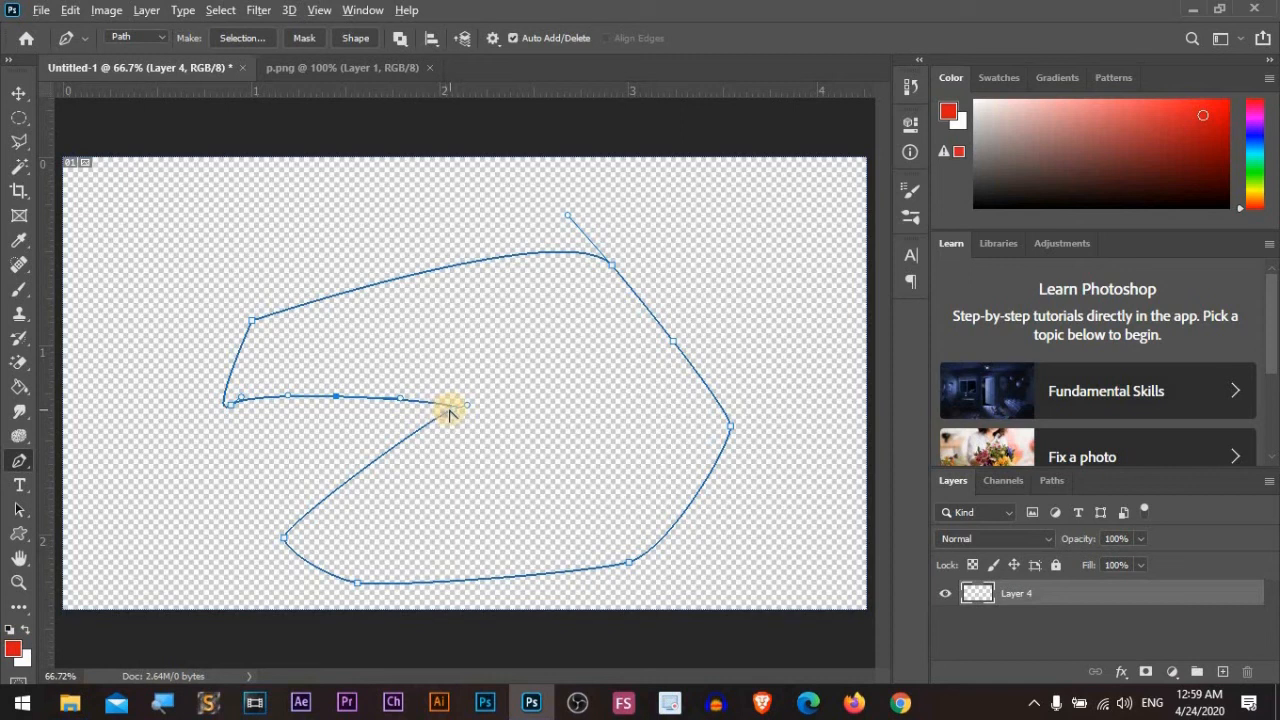
Step: Curve the path's inner notch corner and reposition its two direction handles independently
{"action": "left_click_drag", "start_coordinate": [452, 410], "coordinate": [445, 350]}
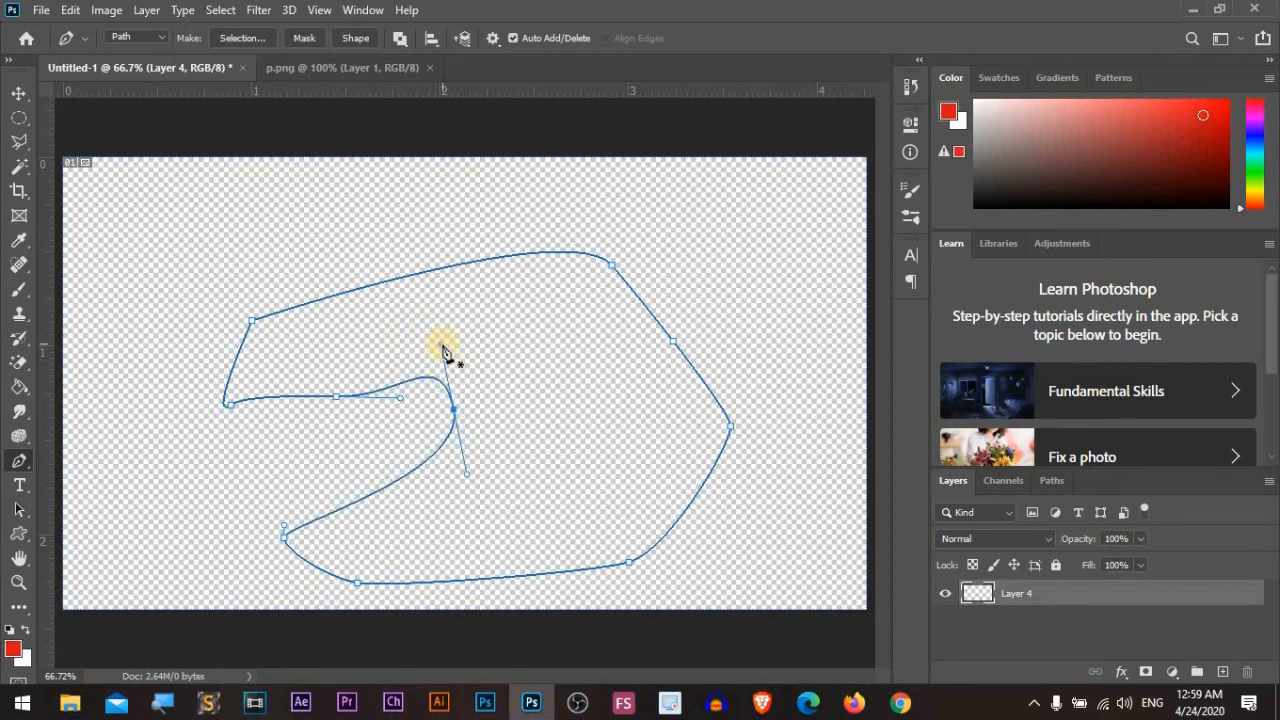
{"action": "left_click_drag", "start_coordinate": [426, 352], "coordinate": [511, 335]}
{"action": "left_click_drag", "start_coordinate": [468, 478], "coordinate": [465, 534]}
Step: Reshape the rest of the path by moving the lower-right corner and bending the right, top and left edges
{"action": "left_click", "coordinate": [537, 575]}
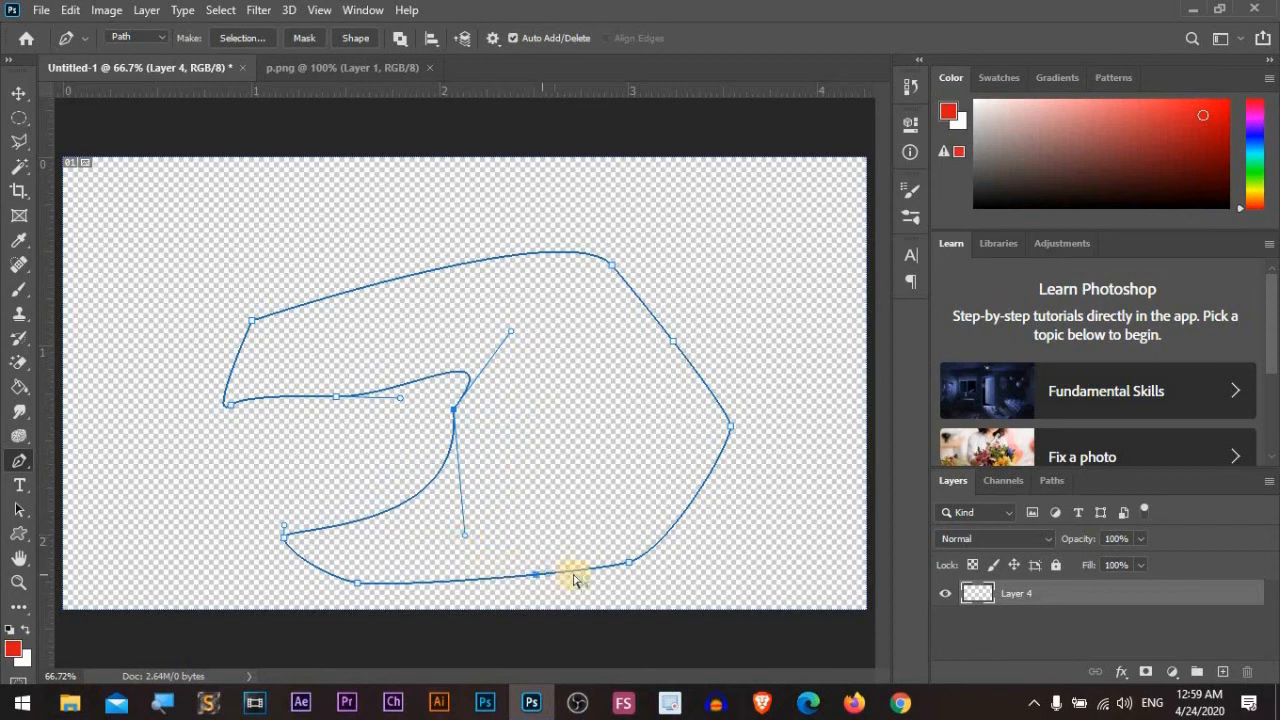
{"action": "left_click_drag", "start_coordinate": [593, 575], "coordinate": [677, 447]}
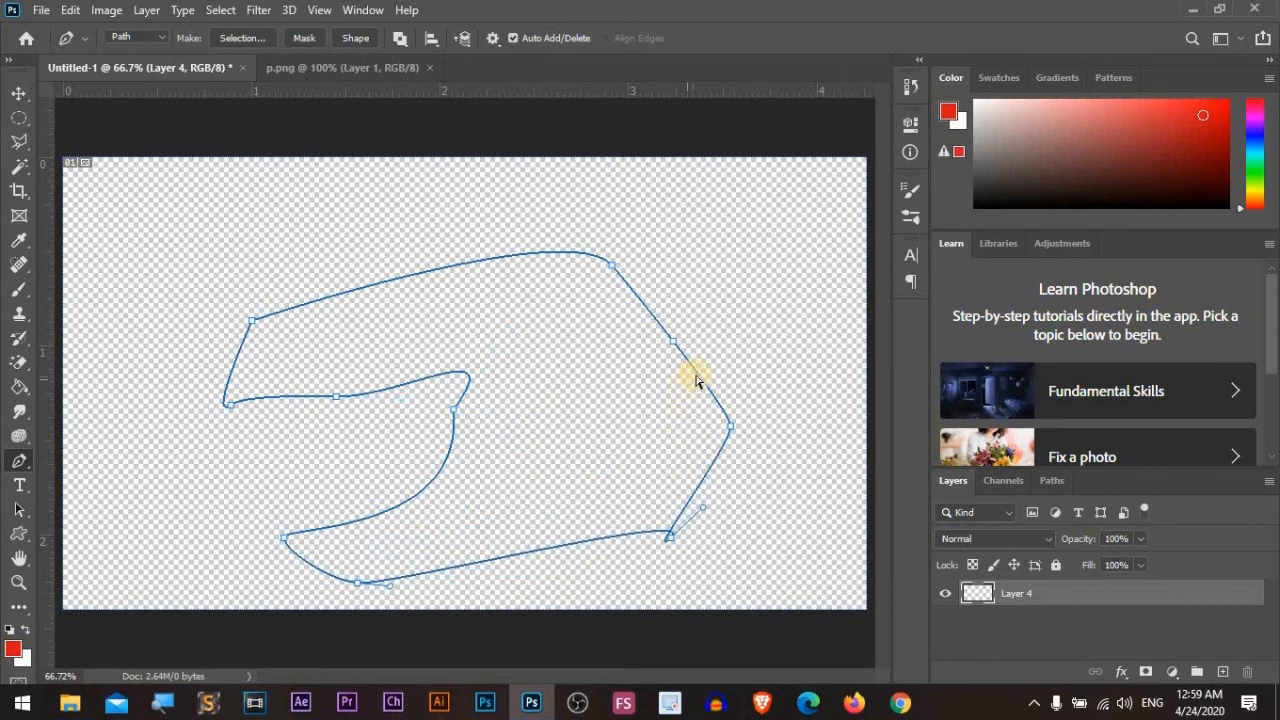
{"action": "left_click_drag", "start_coordinate": [697, 380], "coordinate": [623, 390]}
{"action": "left_click_drag", "start_coordinate": [480, 286], "coordinate": [450, 255]}
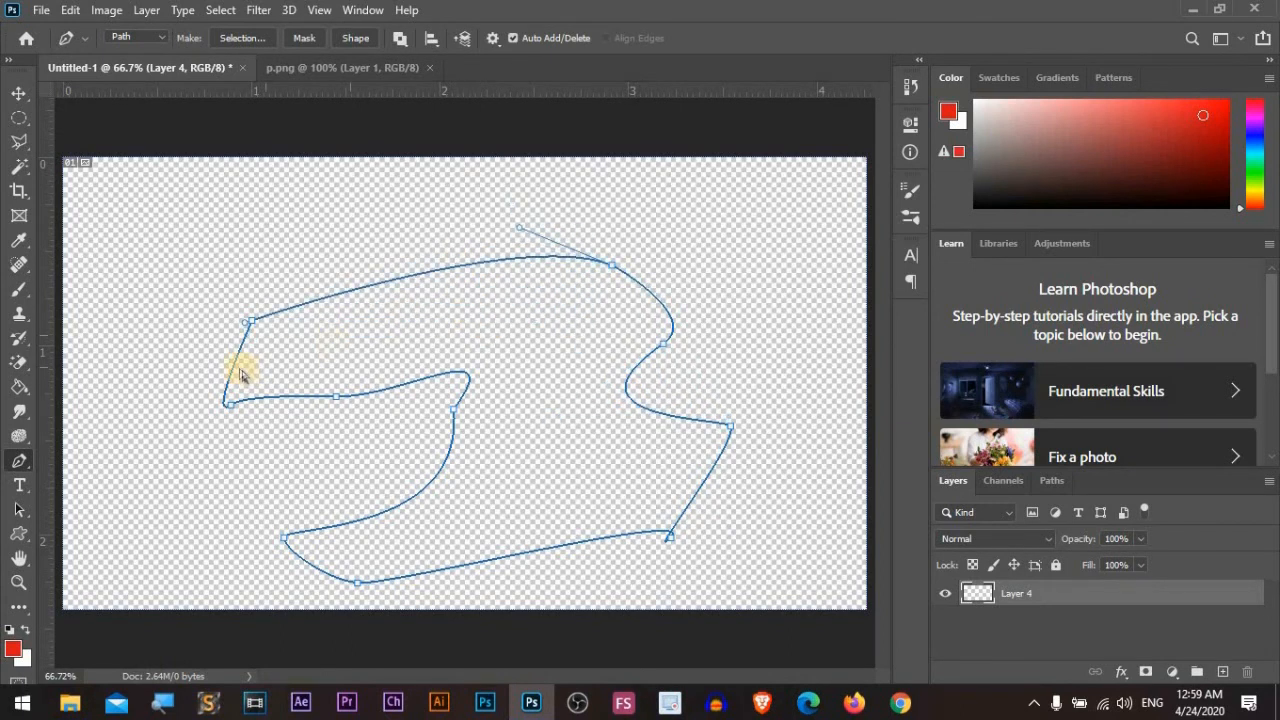
{"action": "left_click_drag", "start_coordinate": [236, 370], "coordinate": [208, 380]}
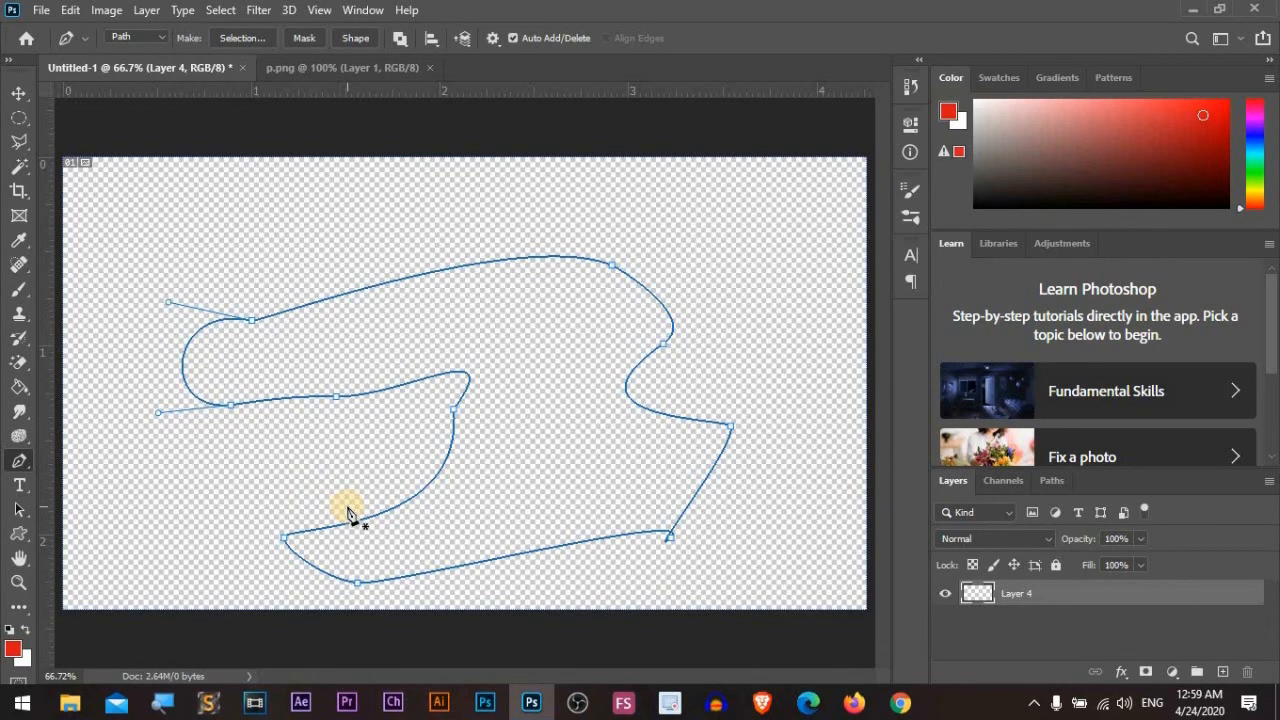
Step: Undo the curve edits and anchor deletions made on the path
{"action": "key", "text": "ctrl+z"}
{"action": "key", "text": "ctrl+z"}
{"action": "key", "text": "ctrl+z"}
{"action": "key", "text": "ctrl+z"}
{"action": "key", "text": "ctrl+z"}
{"action": "key", "text": "ctrl+z"}
{"action": "key", "text": "ctrl+z"}
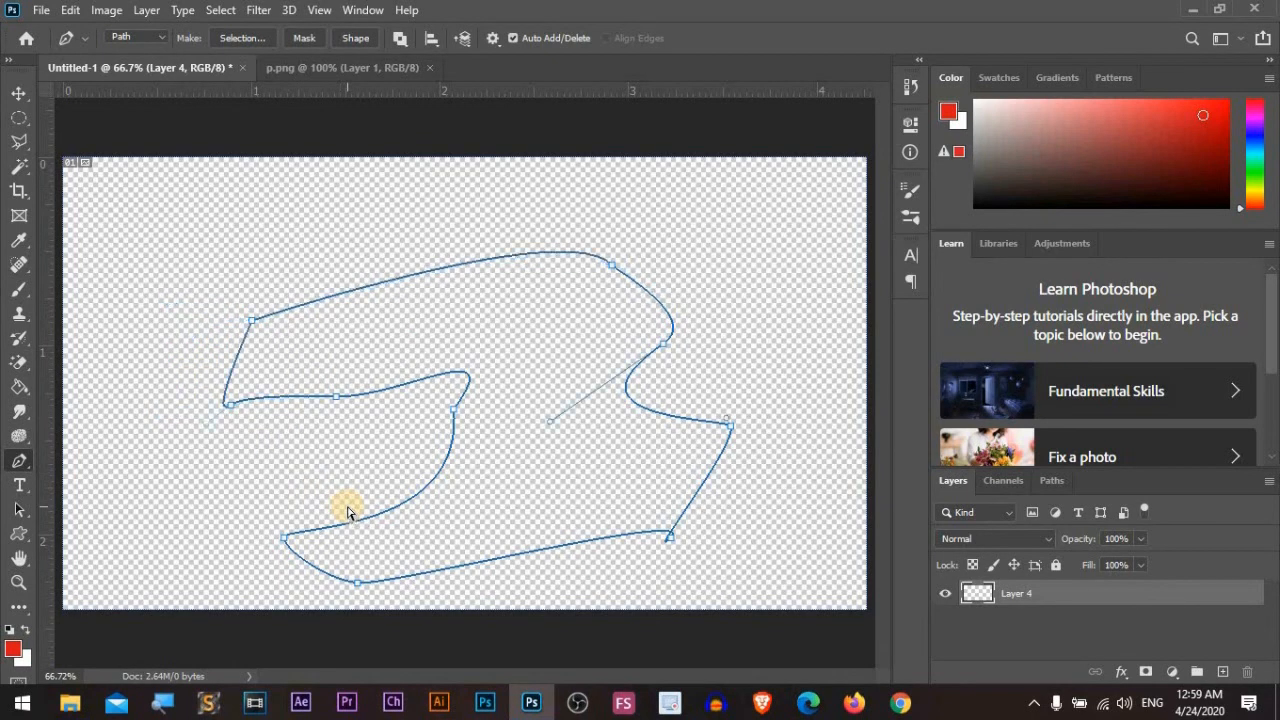
{"action": "key", "text": "ctrl+z"}
{"action": "key", "text": "ctrl+z"}
{"action": "key", "text": "ctrl+z"}
{"action": "key", "text": "ctrl+z"}
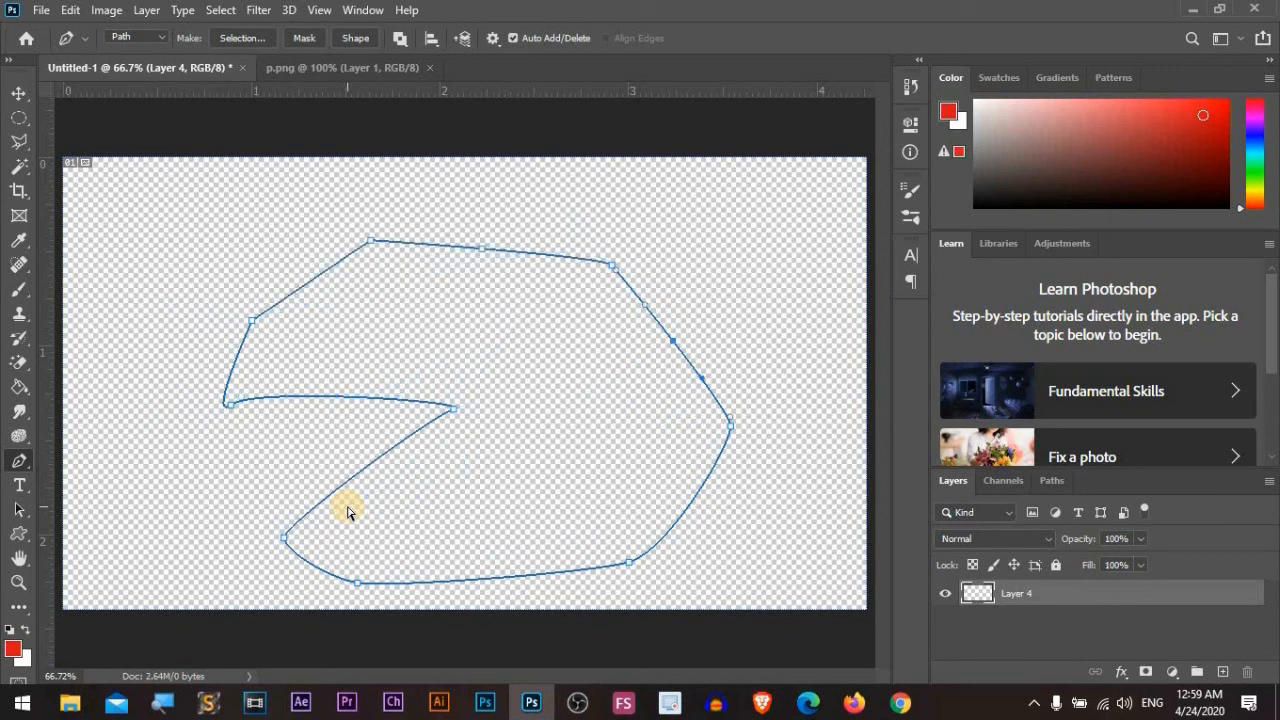
Step: Undo the added anchors, the whole path and the earlier layer changes back to the black heart layer
{"action": "key", "text": "ctrl+z"}
{"action": "key", "text": "ctrl+z"}
{"action": "key", "text": "ctrl+z"}
{"action": "key", "text": "ctrl+z"}
{"action": "key", "text": "ctrl+z"}
{"action": "key", "text": "ctrl+z"}
{"action": "key", "text": "ctrl+z"}
{"action": "key", "text": "ctrl+z"}
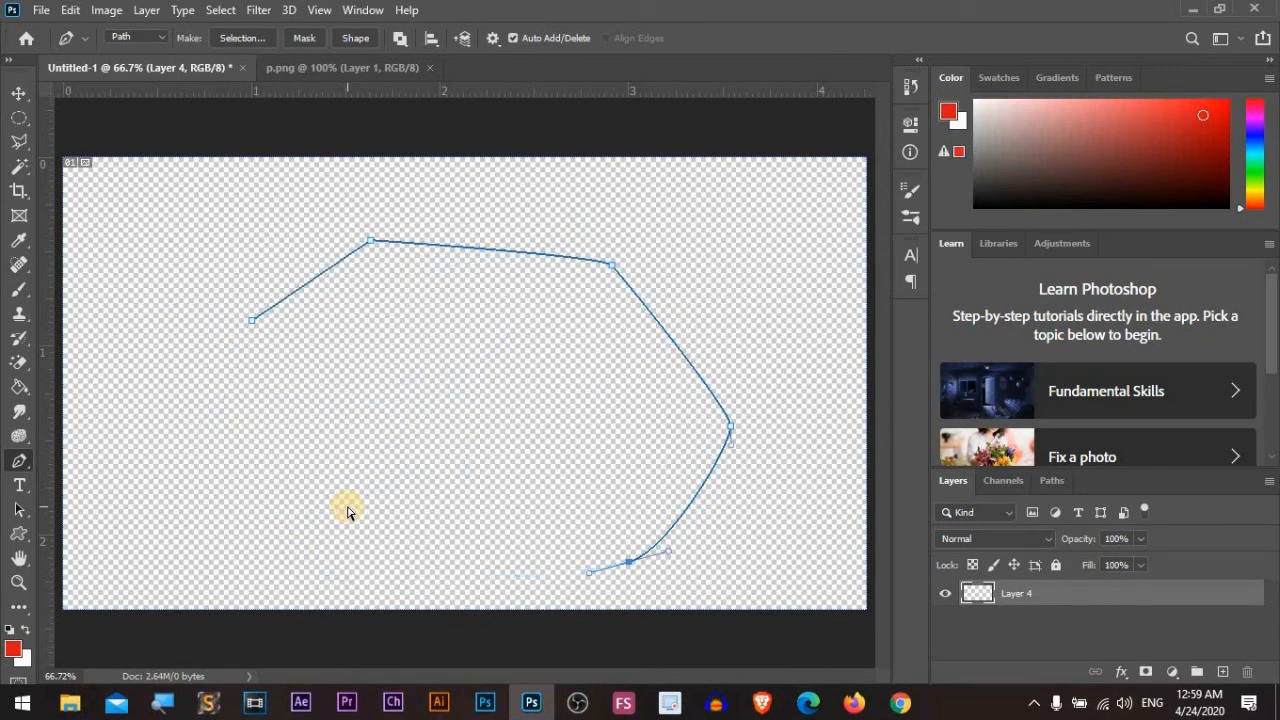
{"action": "key", "text": "ctrl+z"}
{"action": "key", "text": "ctrl+z"}
{"action": "key", "text": "ctrl+z"}
{"action": "key", "text": "ctrl+z"}
{"action": "key", "text": "ctrl+z"}
{"action": "key", "text": "ctrl+z"}
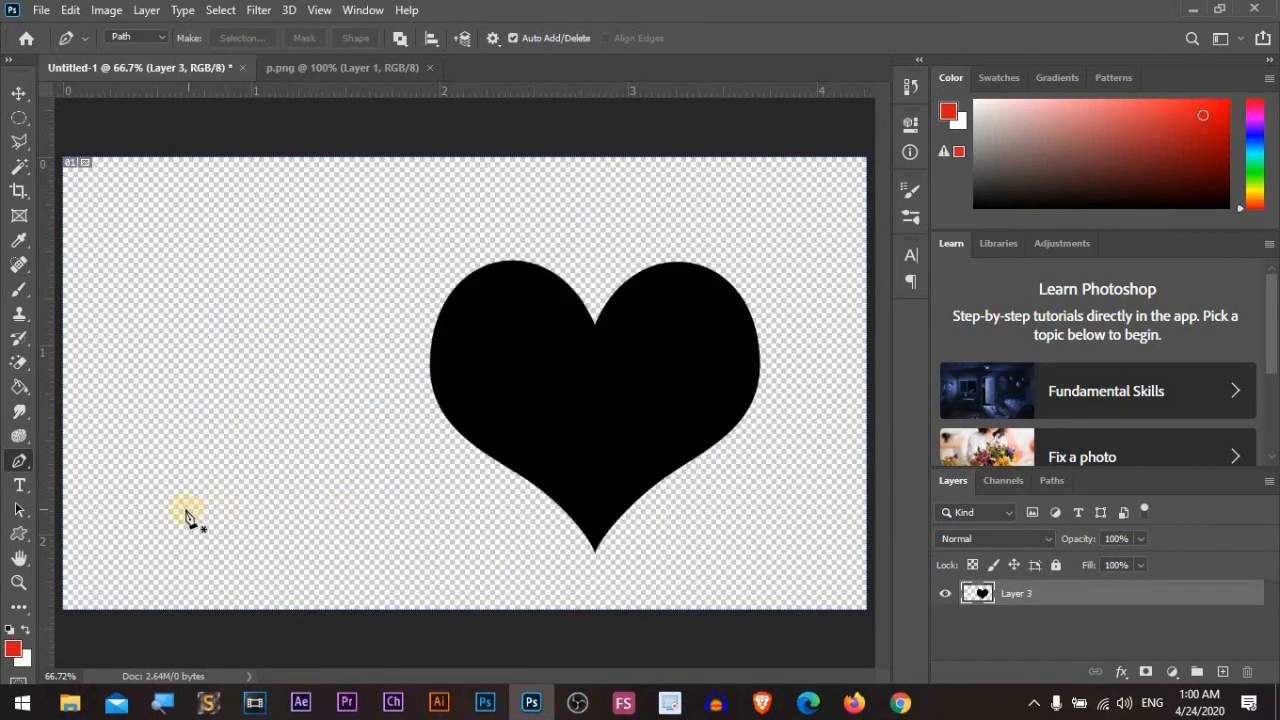
Step: Create a new blank layer and delete the layer containing the black heart
{"action": "left_click", "coordinate": [1222, 671]}
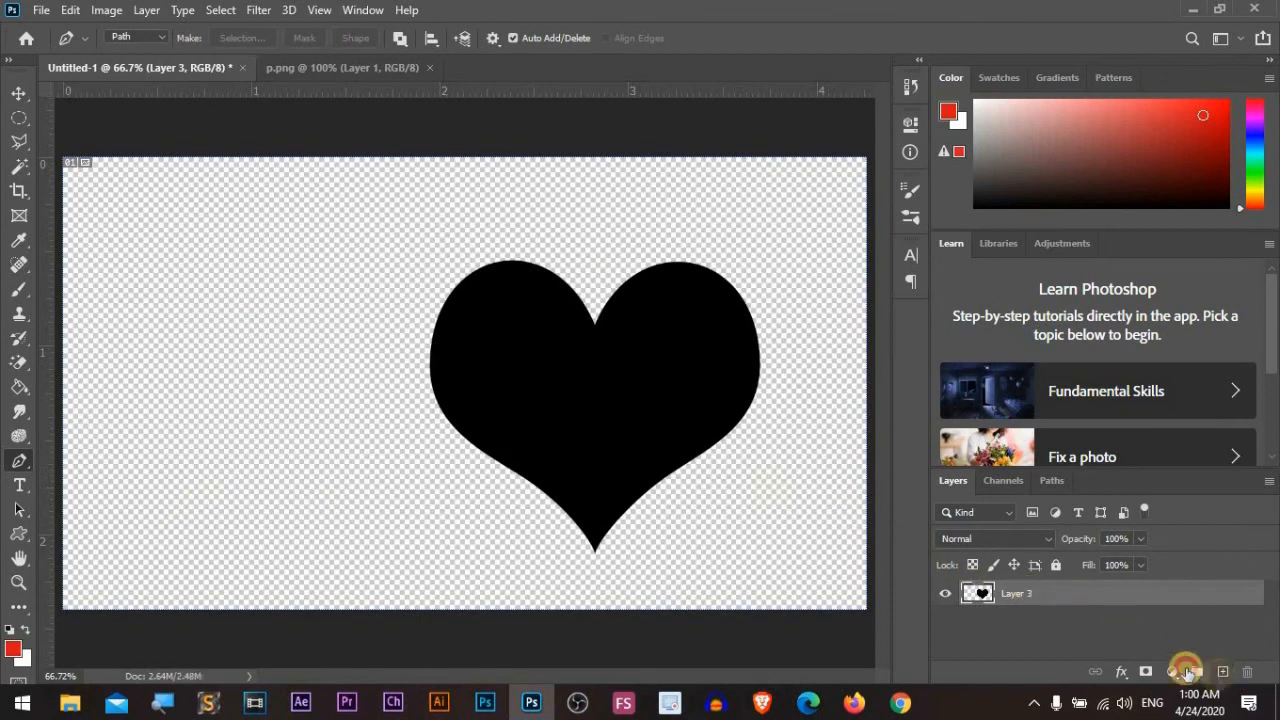
{"action": "left_click", "coordinate": [1071, 621]}
{"action": "key", "text": "Delete"}
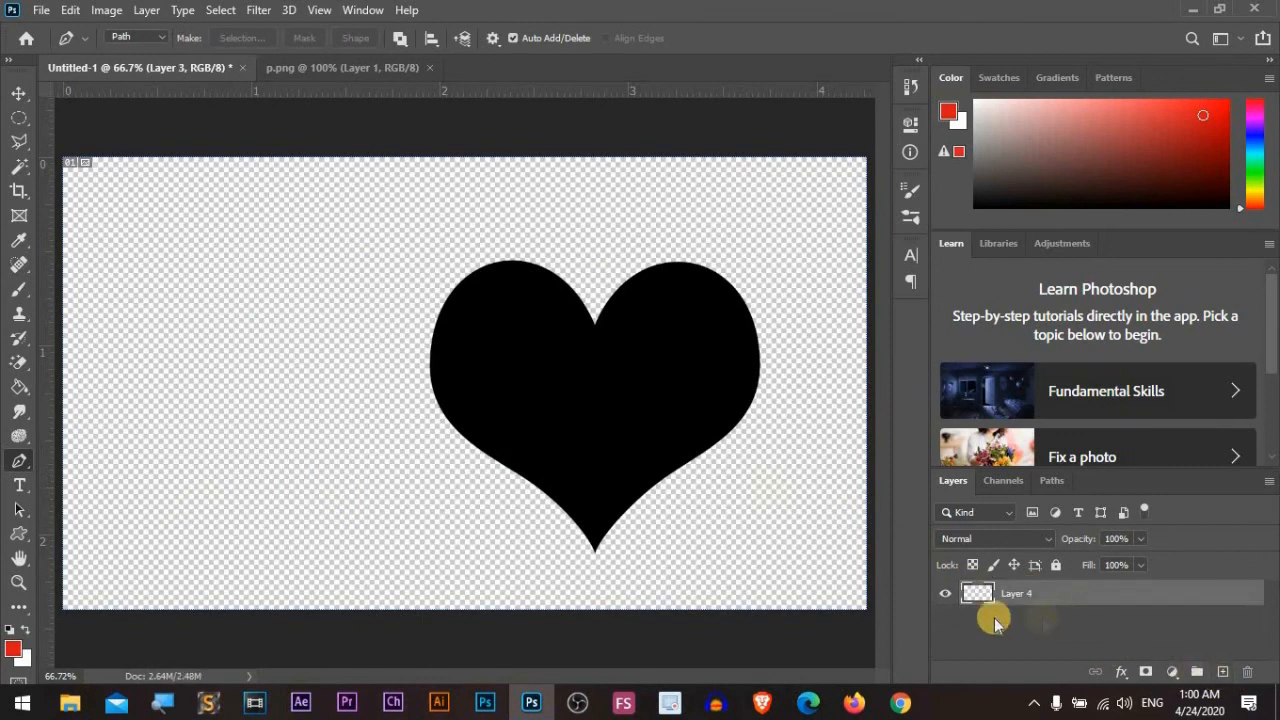
Step: Add the point text "Hi" in red 12 pt Freebooter in the upper-left part of the canvas
{"action": "left_click", "coordinate": [19, 485]}
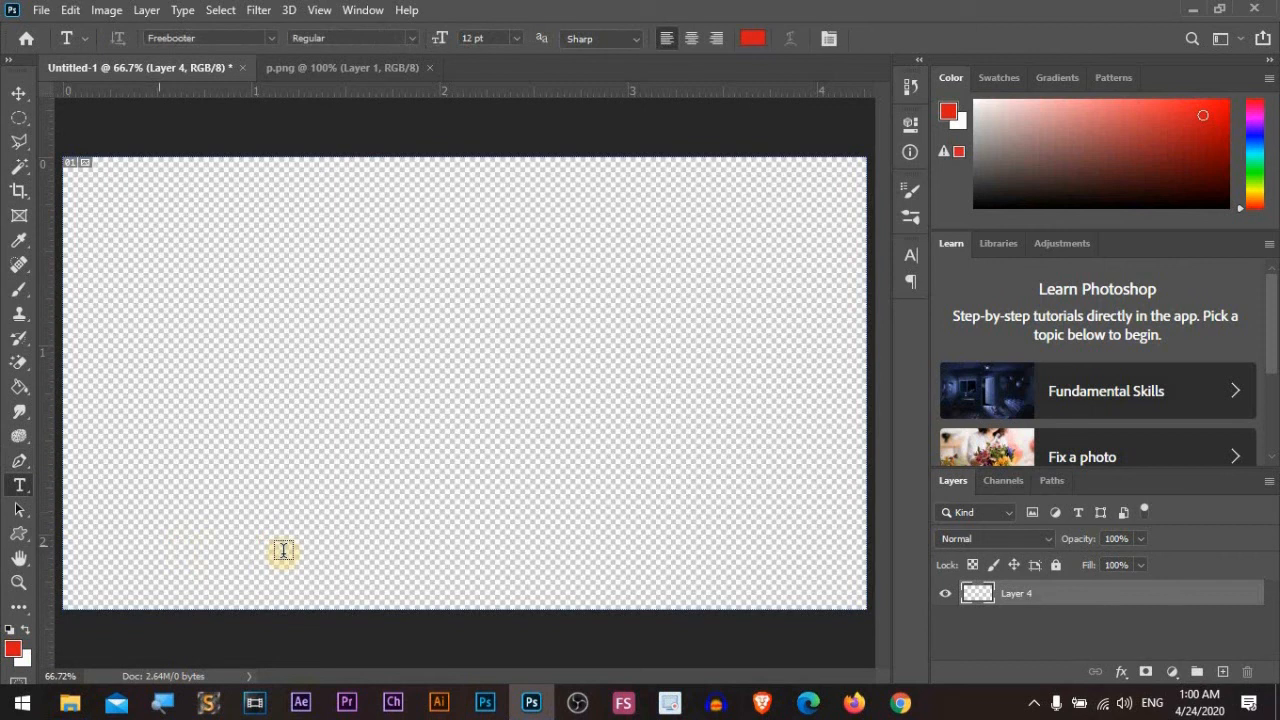
{"action": "left_click", "coordinate": [270, 338]}
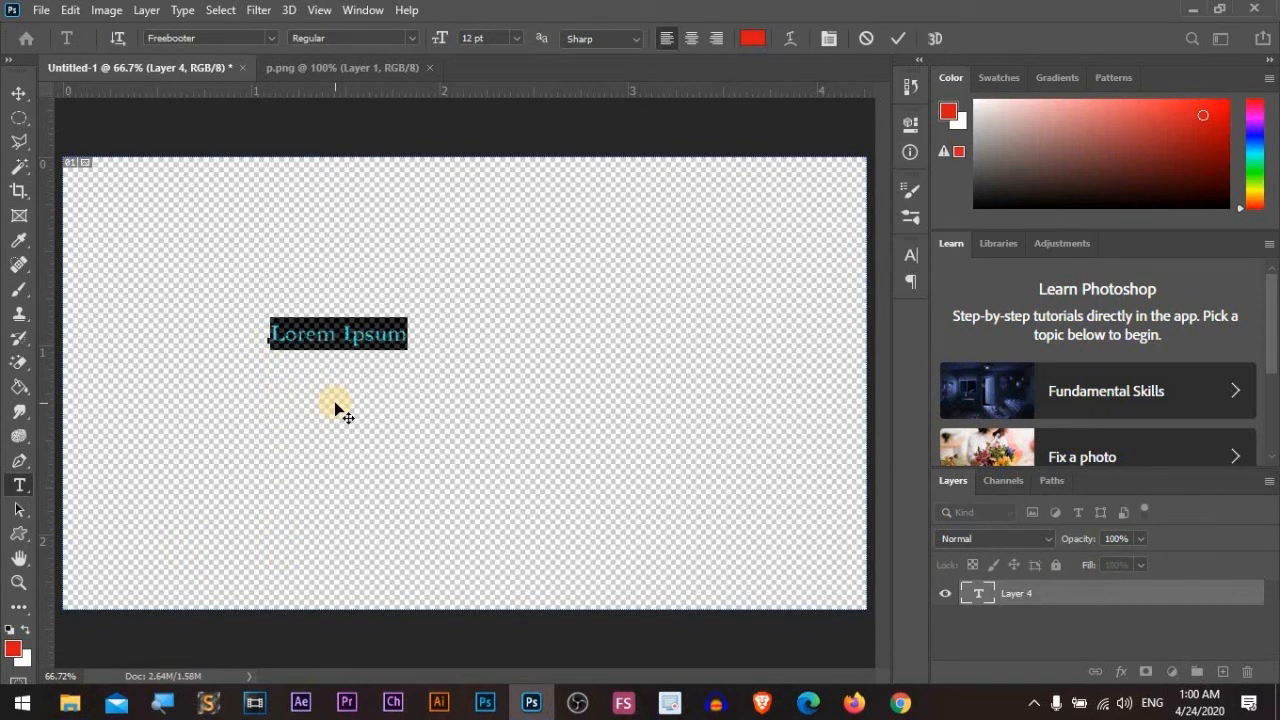
{"action": "type", "text": "HJi"}
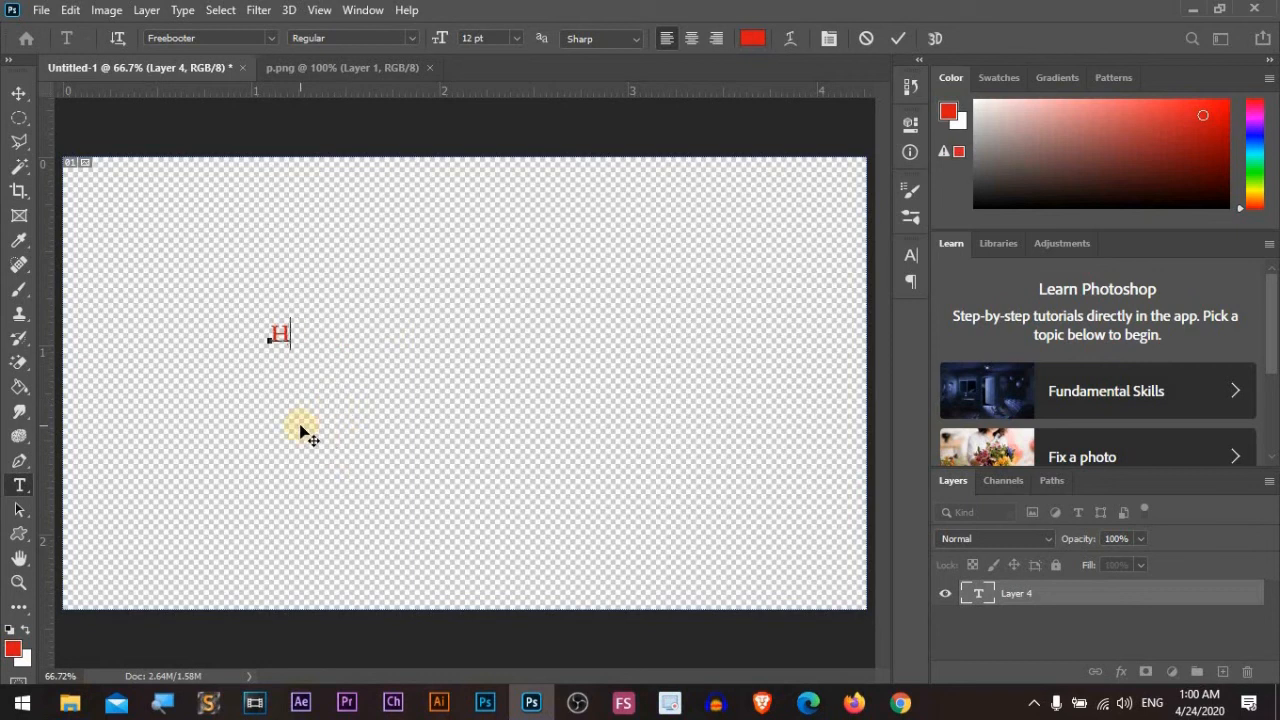
{"action": "left_click", "coordinate": [300, 428]}
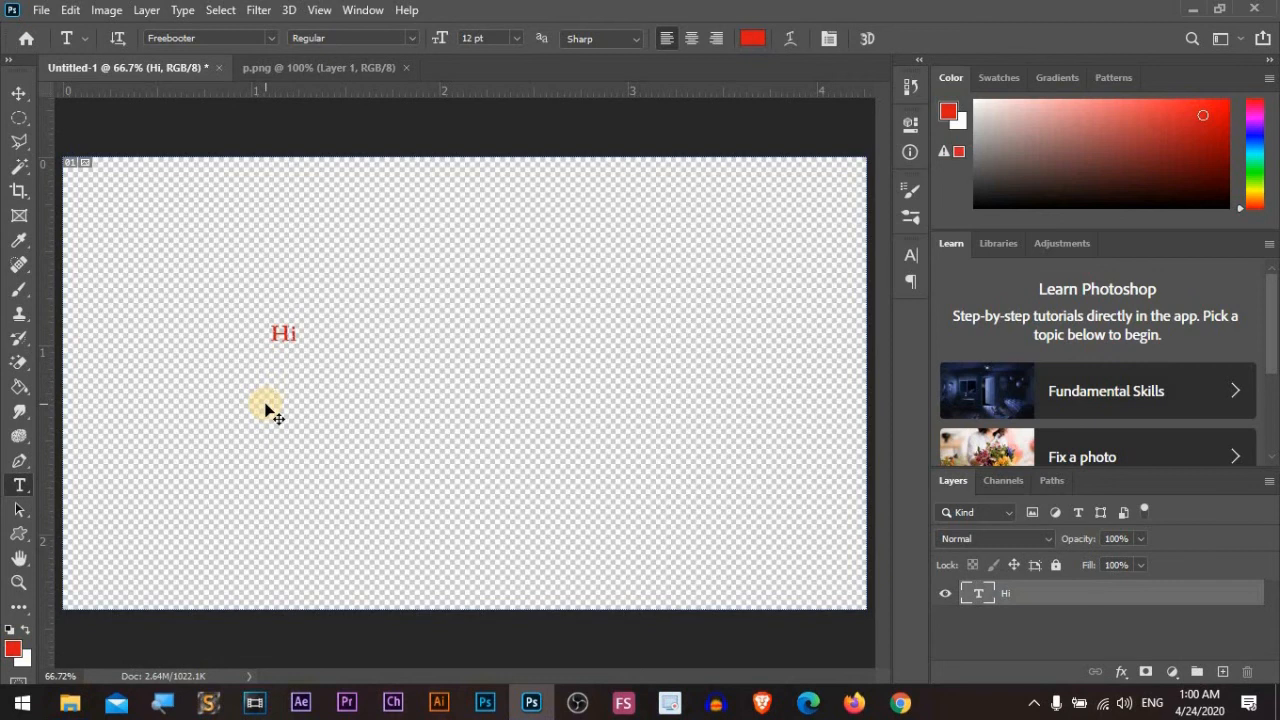
Step: Scale the "Hi" text proportionally to about 1255% and position it near the middle of the canvas
{"action": "key", "text": "ctrl+t"}
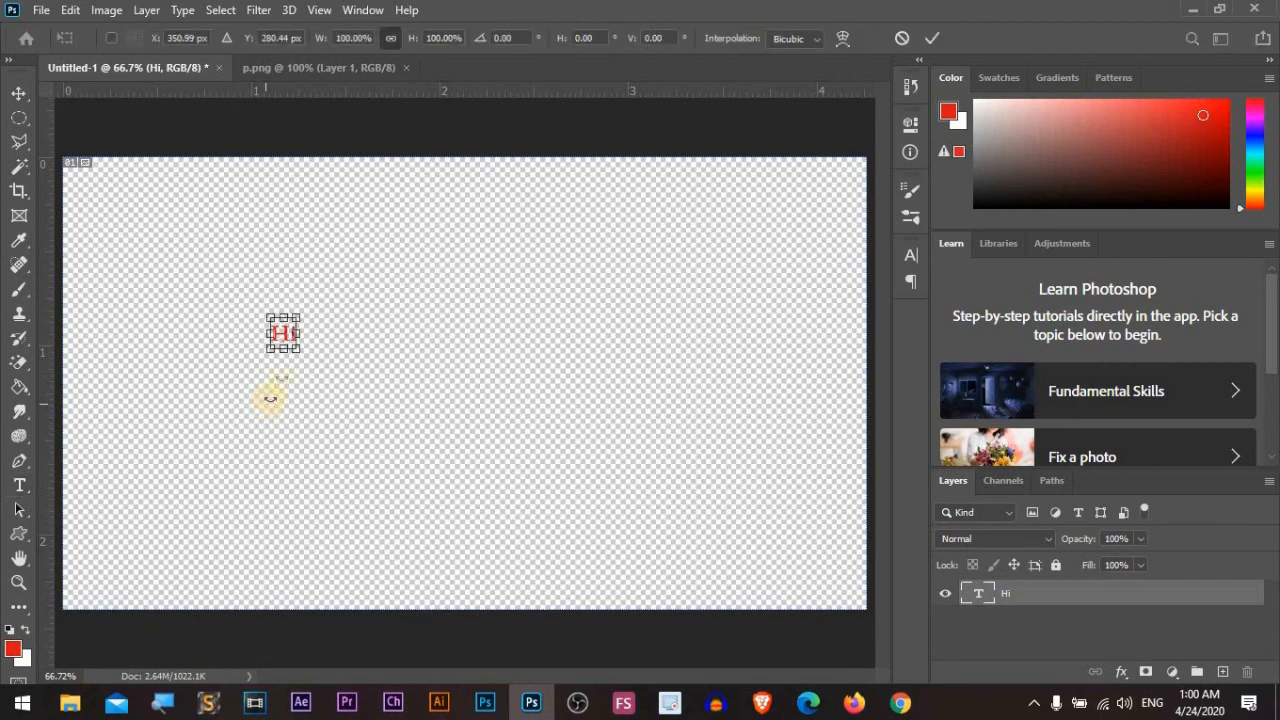
{"action": "left_click_drag", "start_coordinate": [300, 316], "coordinate": [414, 286]}
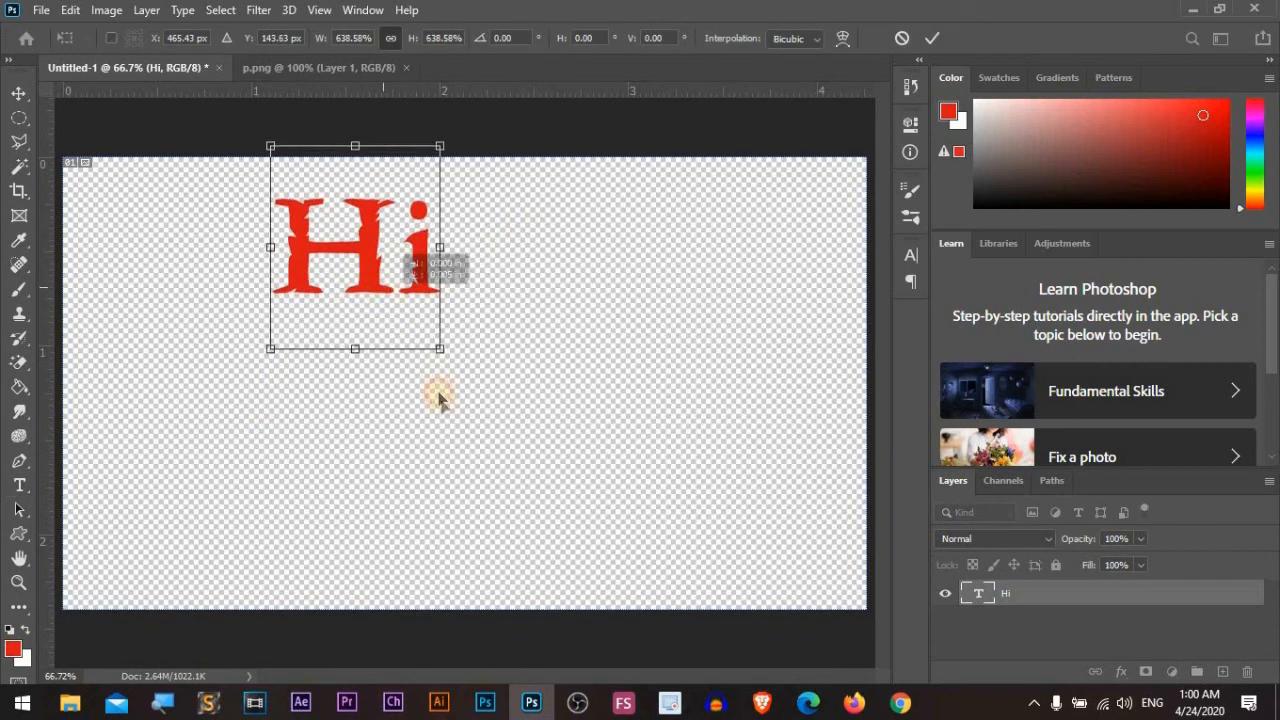
{"action": "left_click_drag", "start_coordinate": [430, 165], "coordinate": [617, 177]}
{"action": "left_click_drag", "start_coordinate": [480, 306], "coordinate": [457, 457]}
{"action": "left_click_drag", "start_coordinate": [565, 268], "coordinate": [674, 229]}
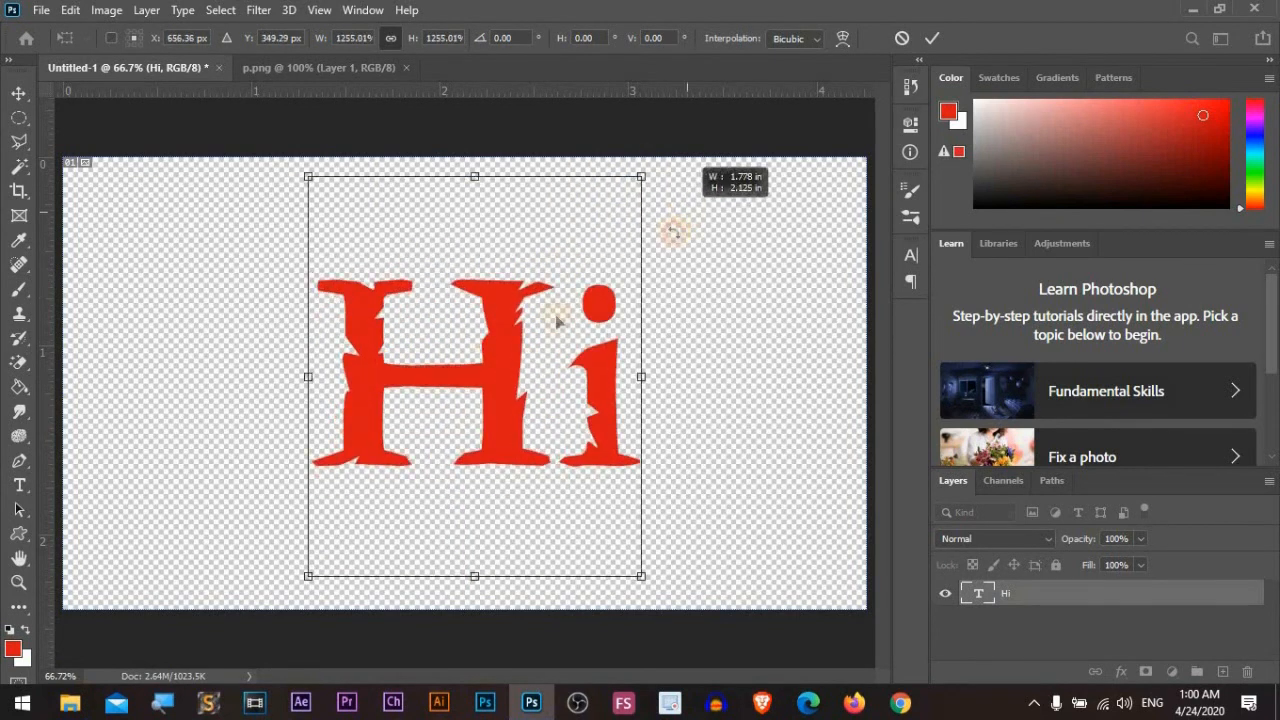
{"action": "left_click_drag", "start_coordinate": [480, 366], "coordinate": [455, 395]}
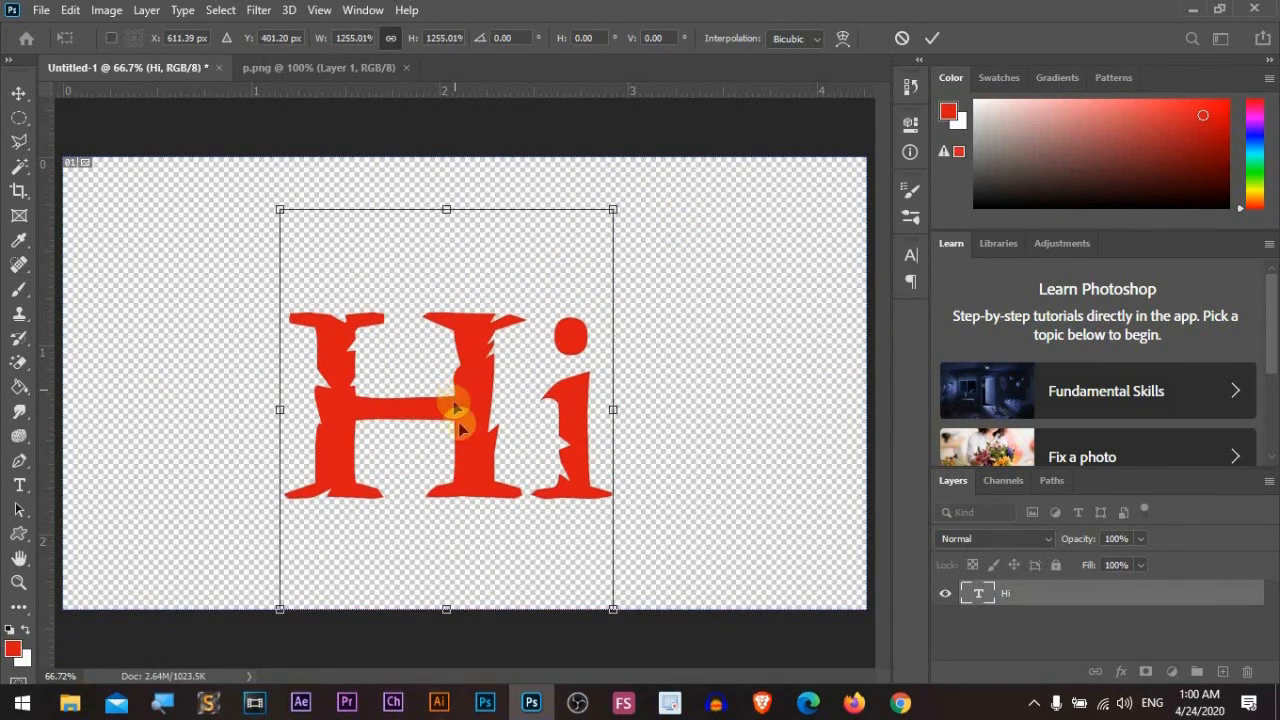
{"action": "key", "text": "Return"}
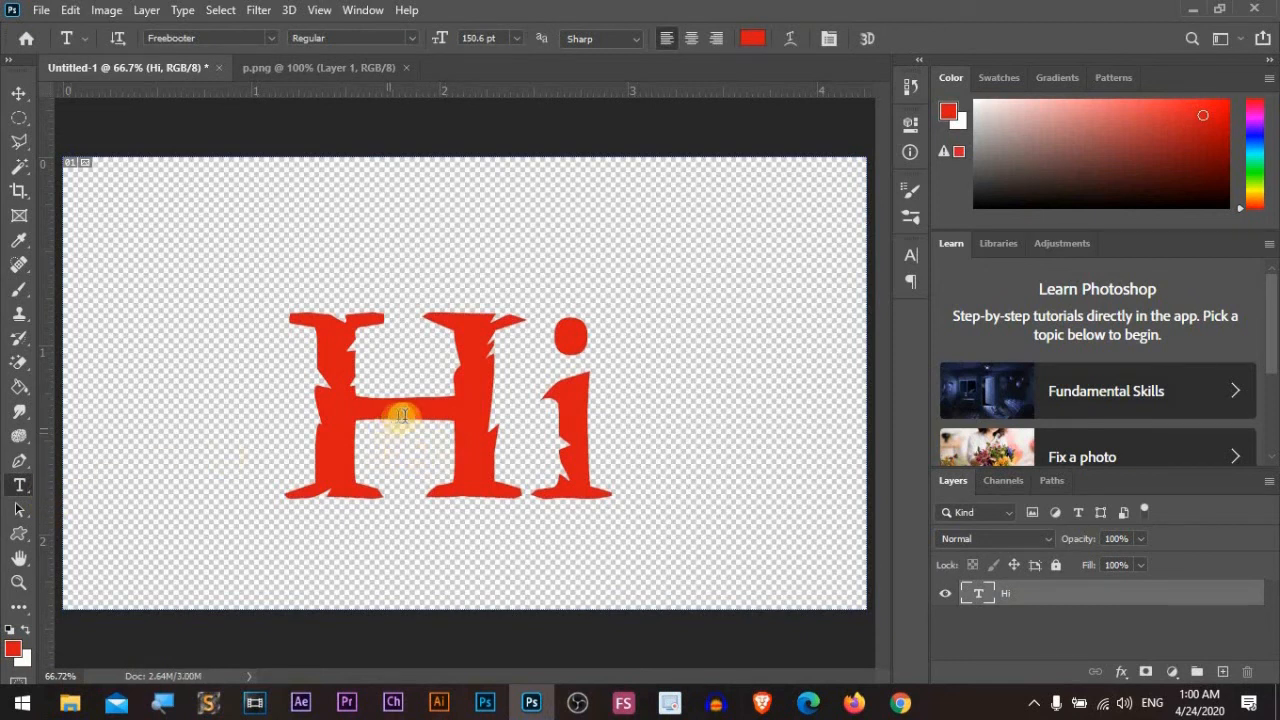
Step: Try the fonts Adobe Naskh, AdvertisingBold and AdvertisingLight on the whole "Hi" text and restore Freebooter
{"action": "left_click", "coordinate": [434, 413]}
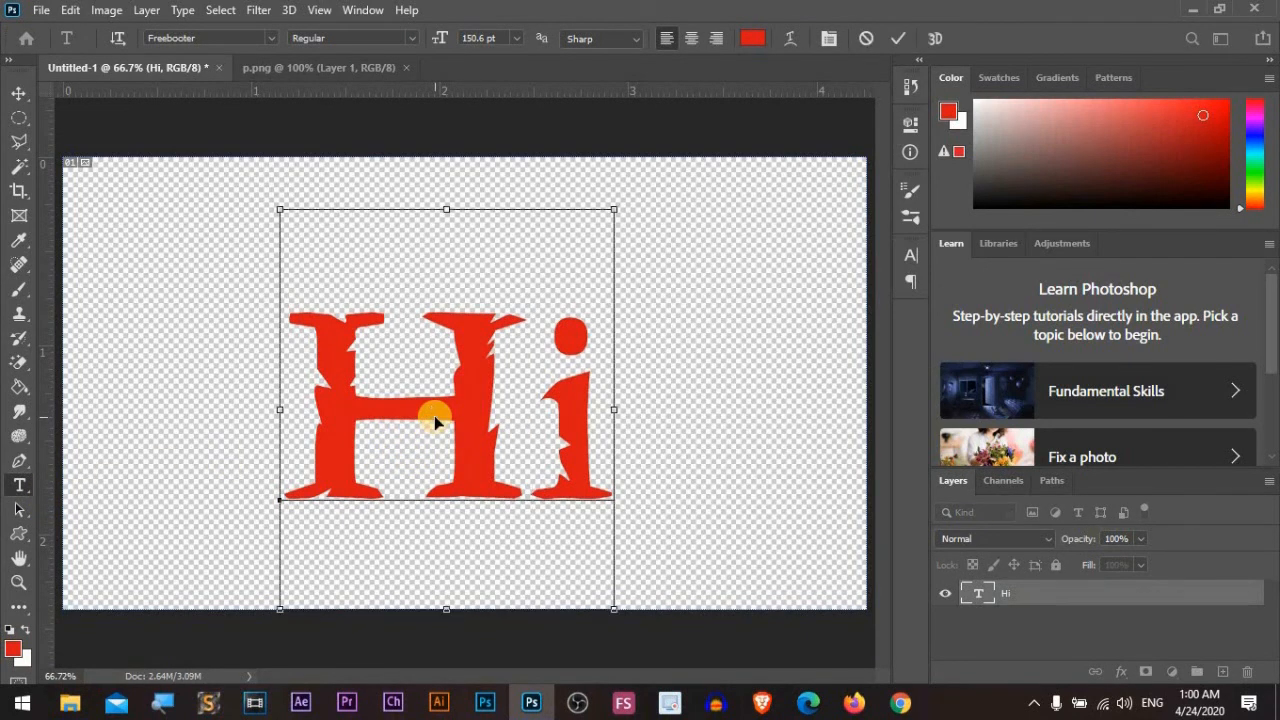
{"action": "key", "text": "ctrl+a"}
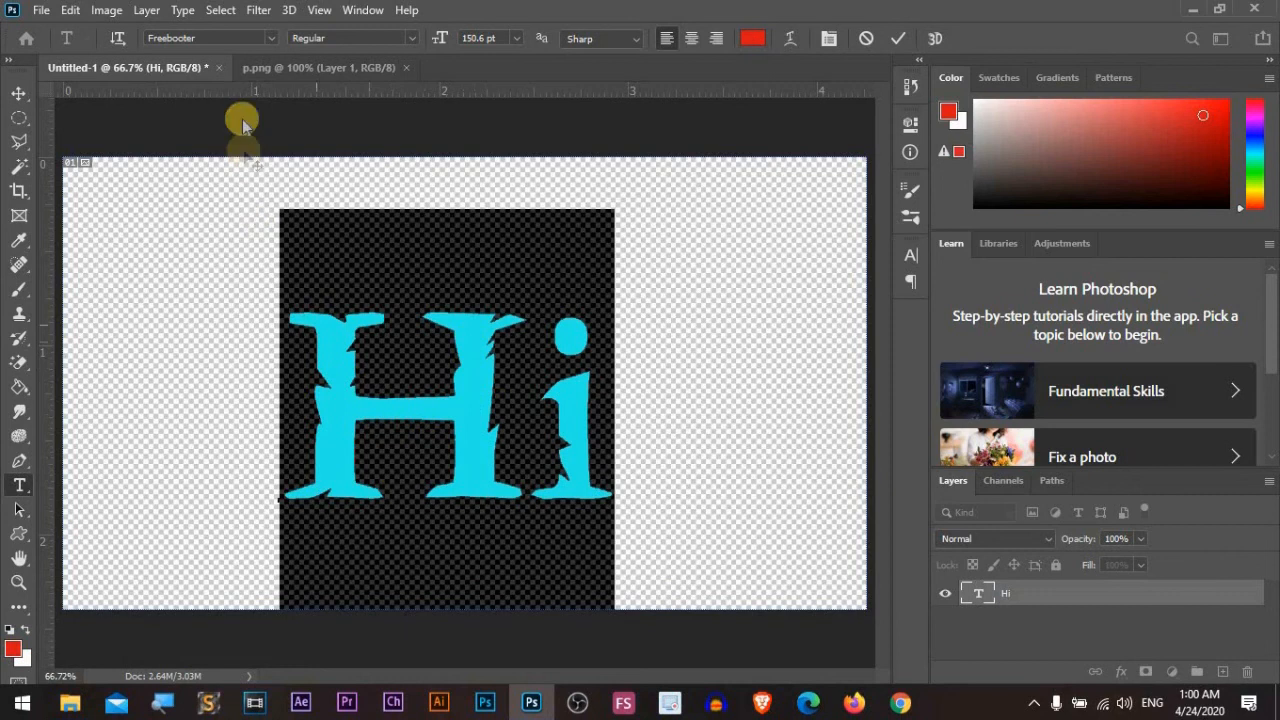
{"action": "left_click", "coordinate": [245, 38]}
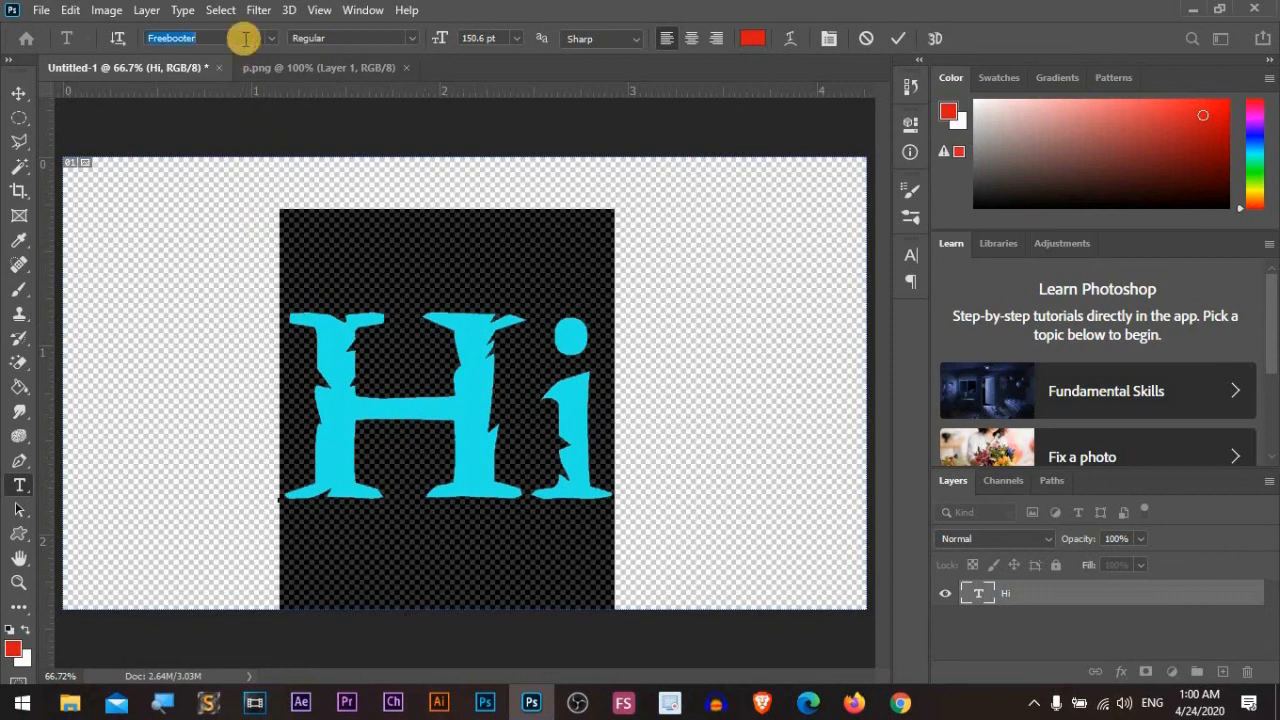
{"action": "key", "text": "Down"}
{"action": "key", "text": "Down"}
{"action": "key", "text": "Down"}
{"action": "key", "text": "Down"}
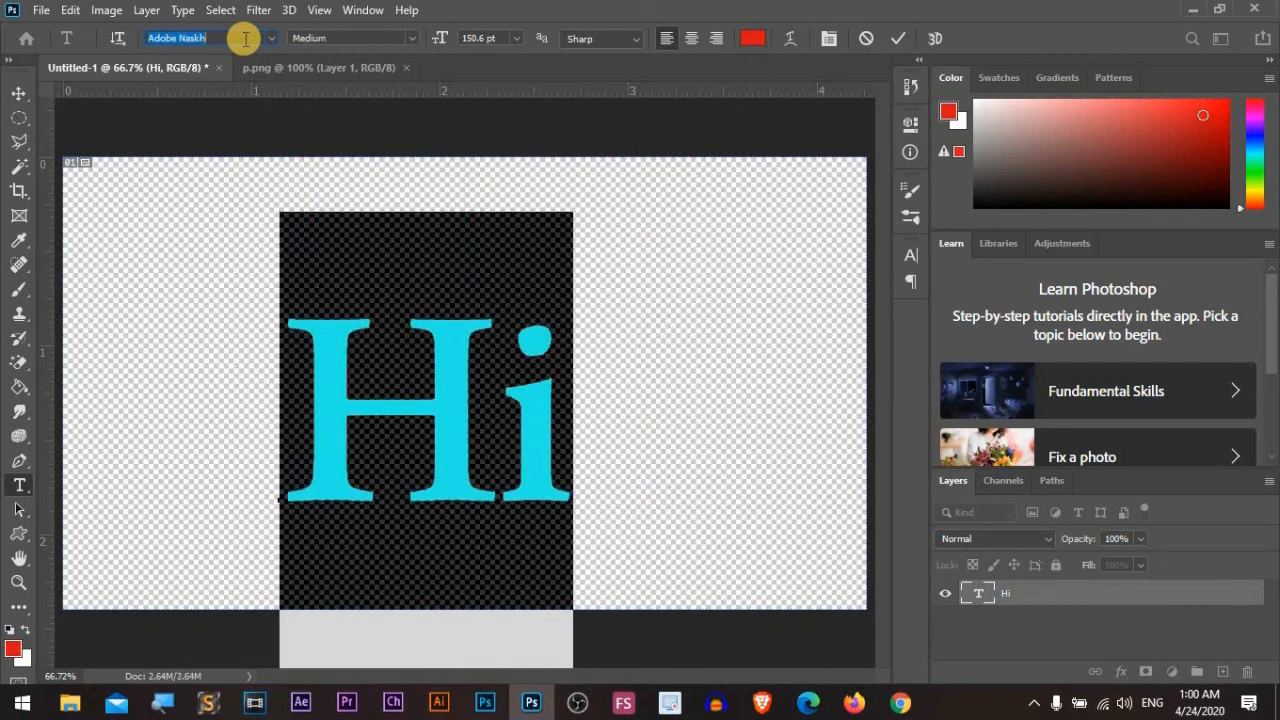
{"action": "key", "text": "Down"}
{"action": "left_click", "coordinate": [411, 38]}
{"action": "left_click", "coordinate": [245, 38]}
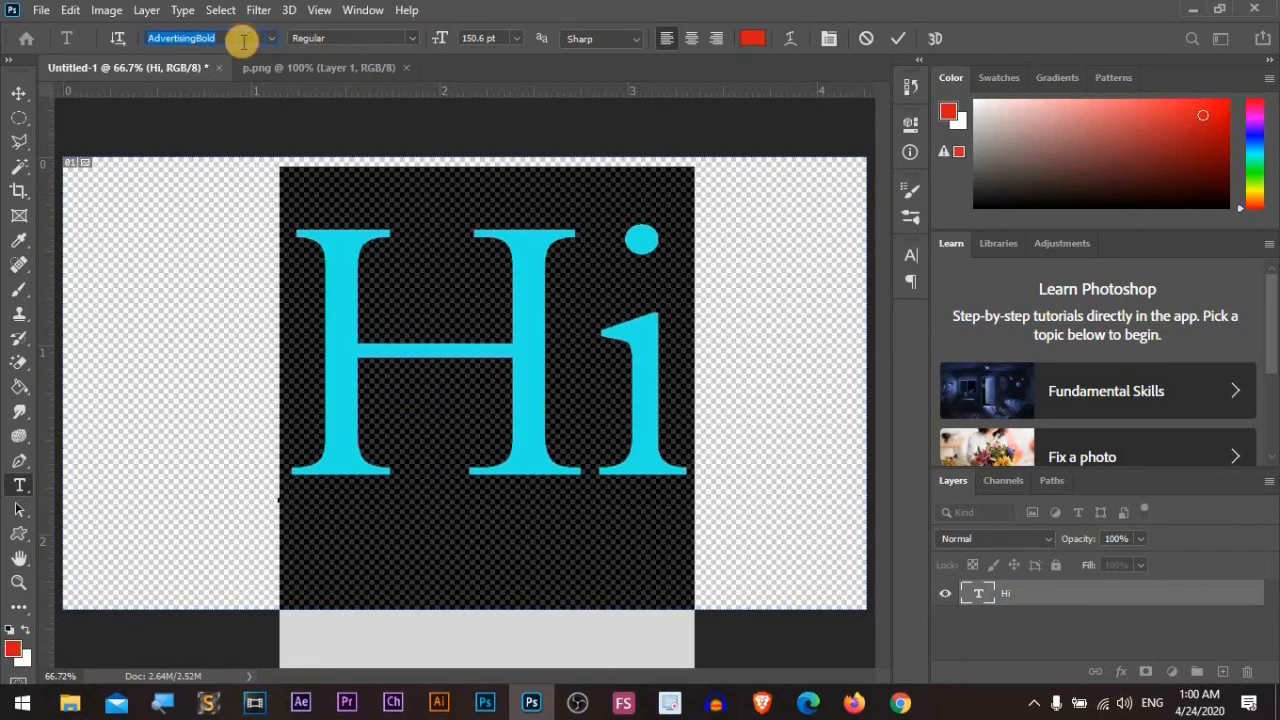
{"action": "key", "text": "Down"}
{"action": "left_click", "coordinate": [270, 42]}
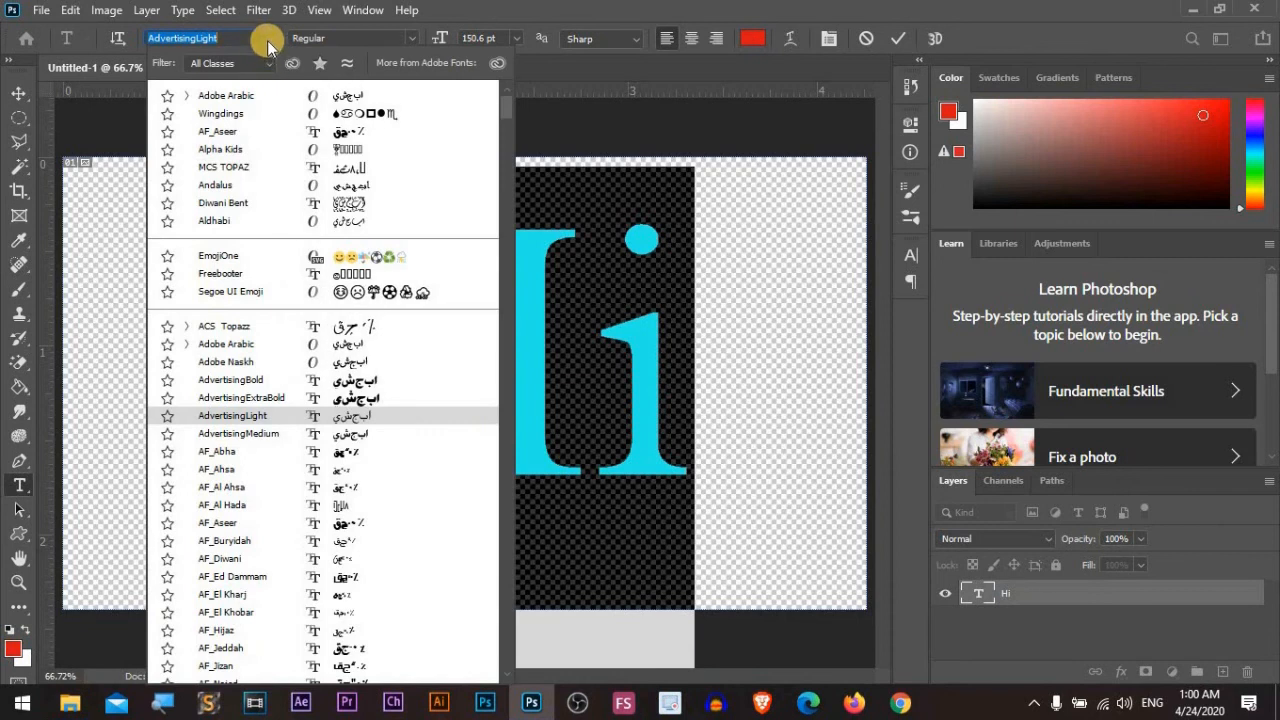
{"action": "type", "text": "Freebooter"}
{"action": "key", "text": "Return"}
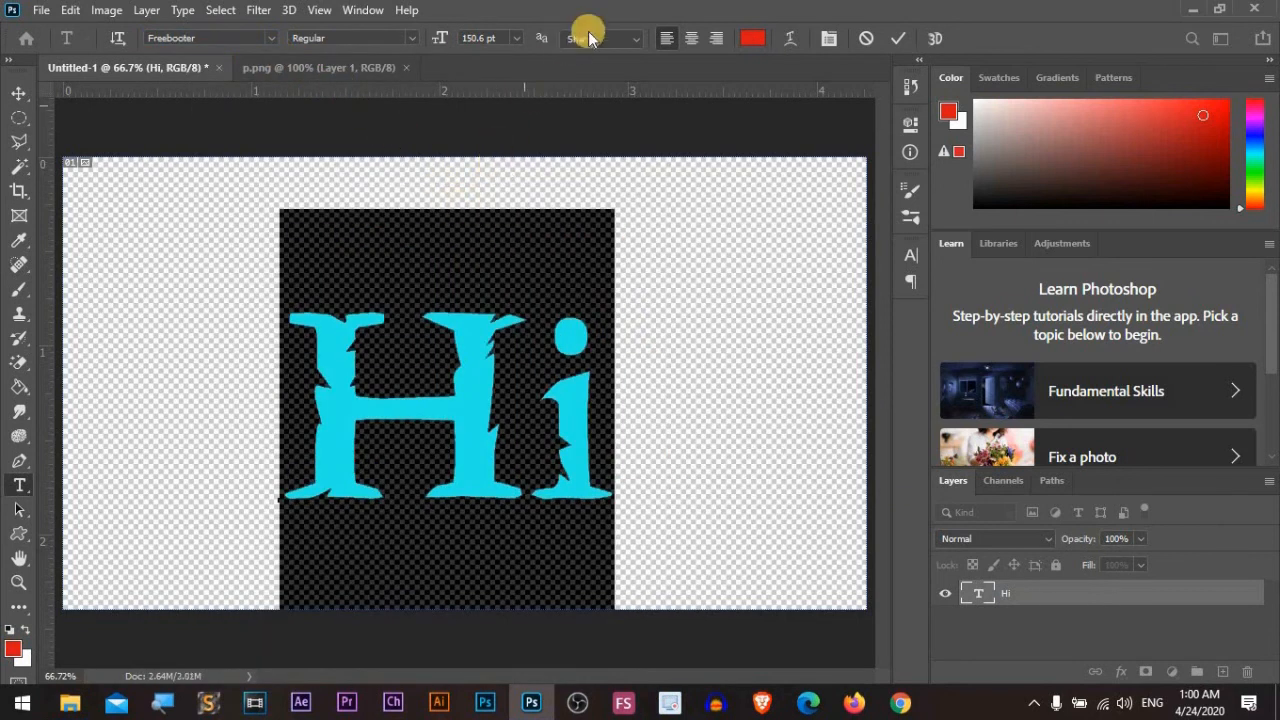
Step: Set the colour of the selected "Hi" text to near-black, #1a1414
{"action": "left_click", "coordinate": [762, 40]}
{"action": "left_click_drag", "start_coordinate": [826, 255], "coordinate": [788, 404]}
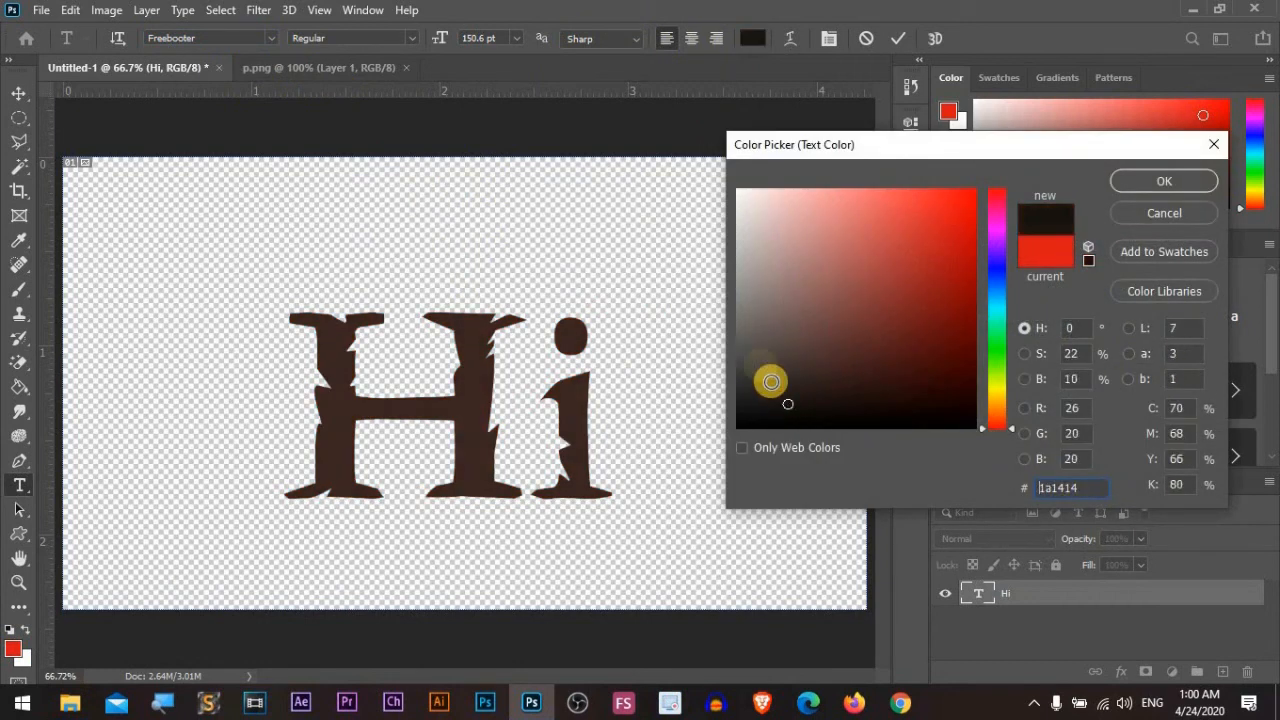
{"action": "left_click", "coordinate": [1164, 181]}
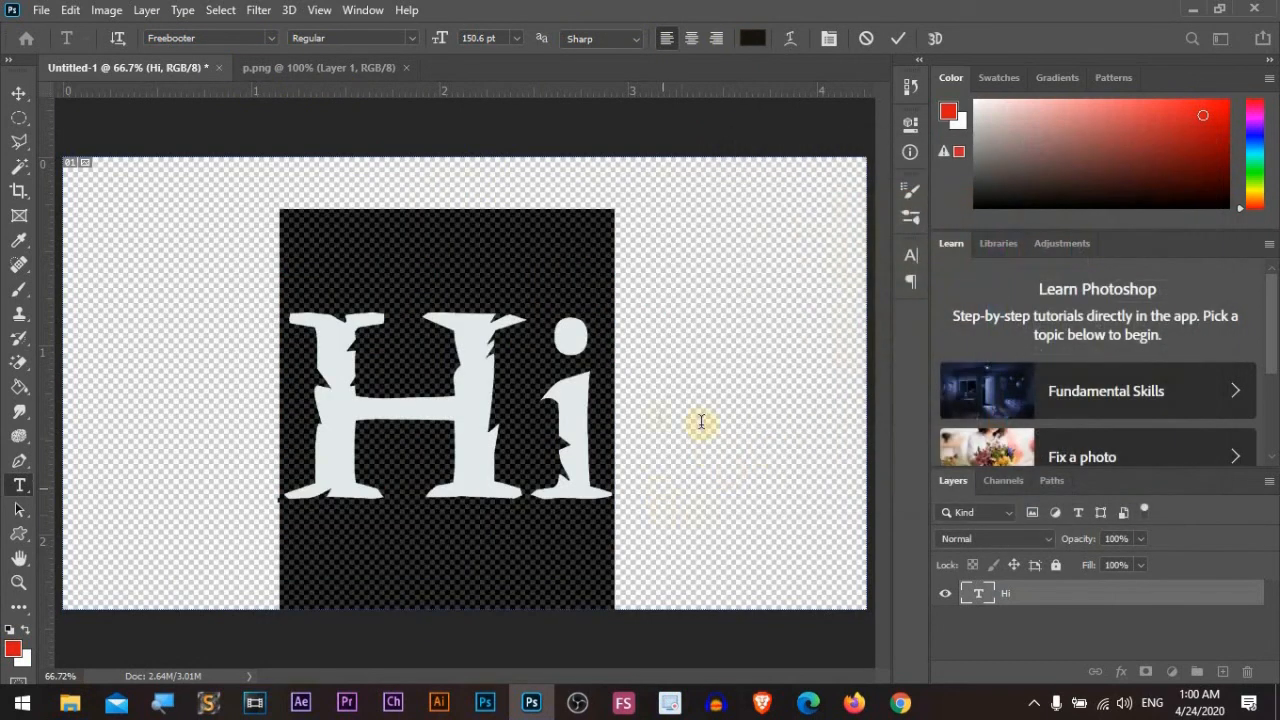
Step: Undo a trial deletion of the "Hi" characters and move the text slightly up and to the right
{"action": "key", "text": "BackSpace"}
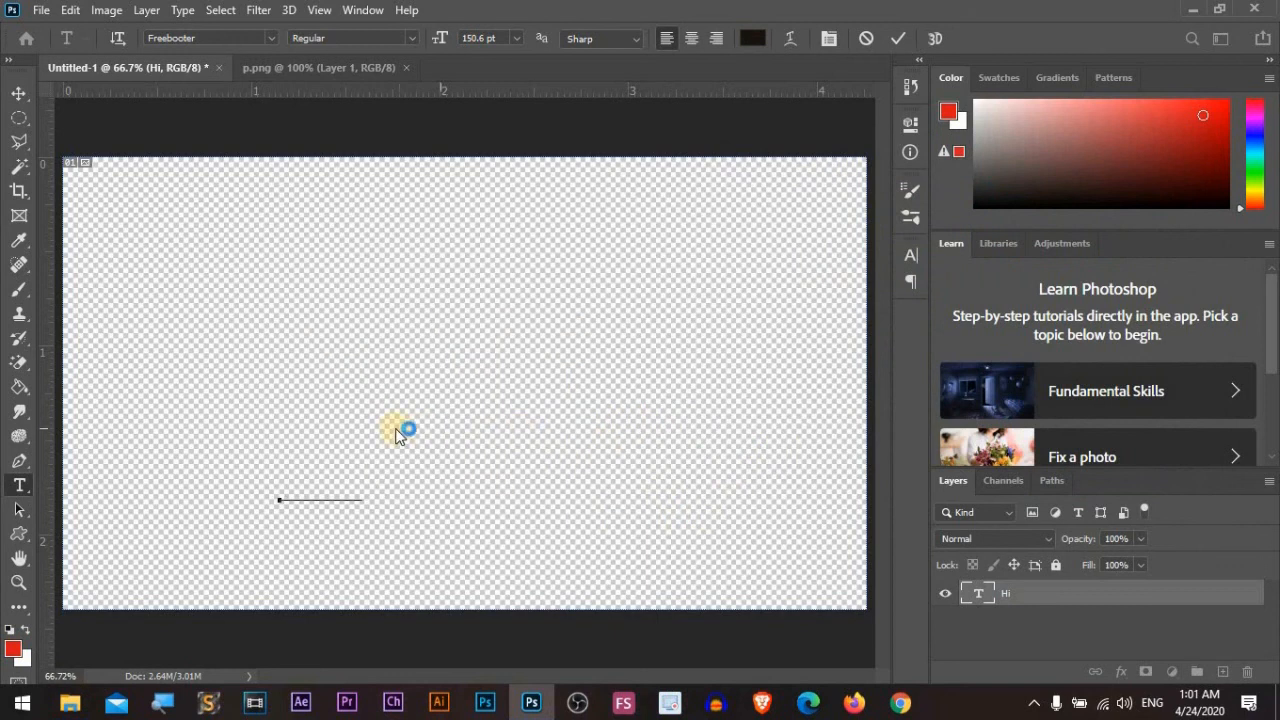
{"action": "key", "text": "ctrl+z"}
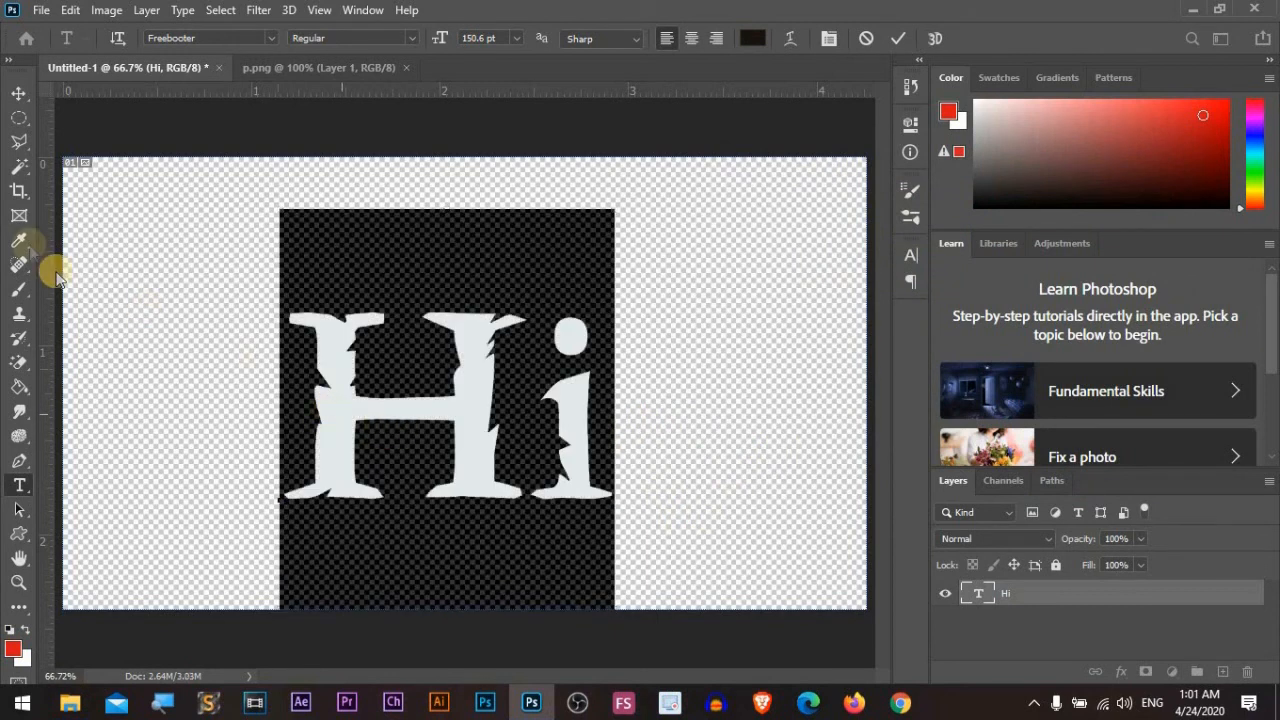
{"action": "left_click", "coordinate": [19, 95]}
{"action": "left_click_drag", "start_coordinate": [414, 363], "coordinate": [488, 390]}
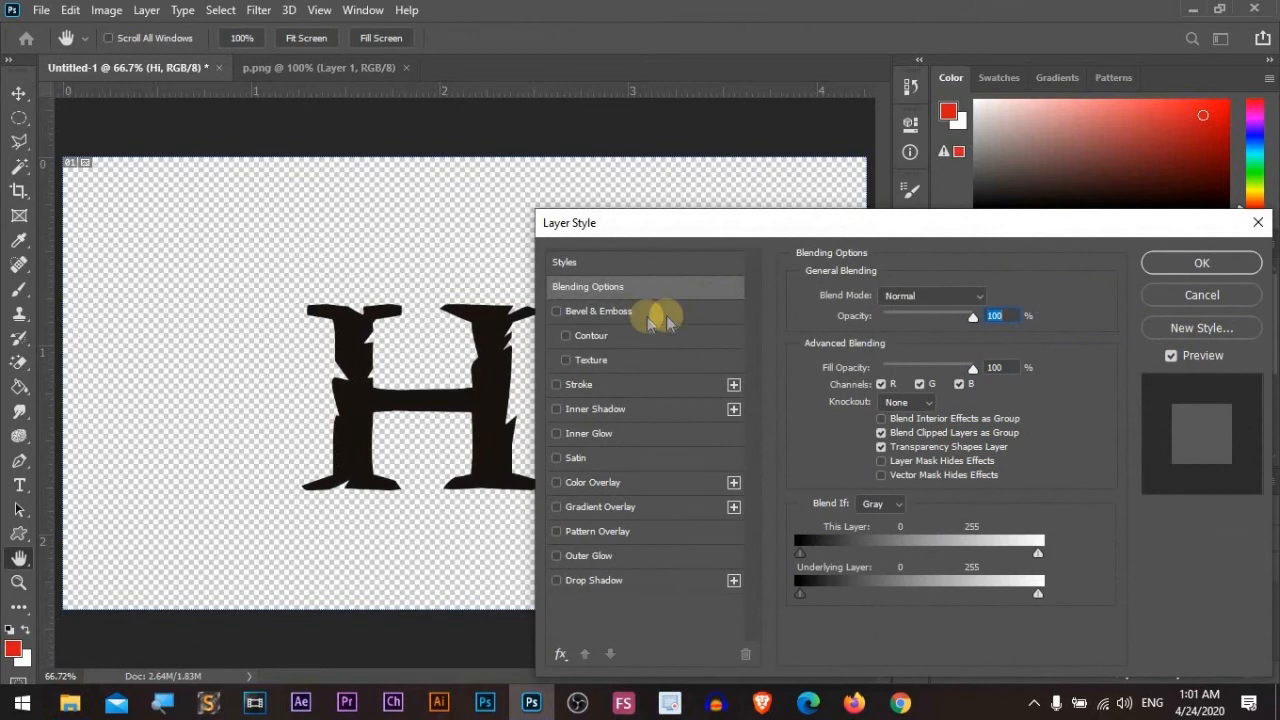
Step: Add an 8 px outside stroke in red #d41313 to the "Hi" text layer
{"action": "left_click_drag", "start_coordinate": [742, 226], "coordinate": [764, 121]}
{"action": "left_click", "coordinate": [665, 283]}
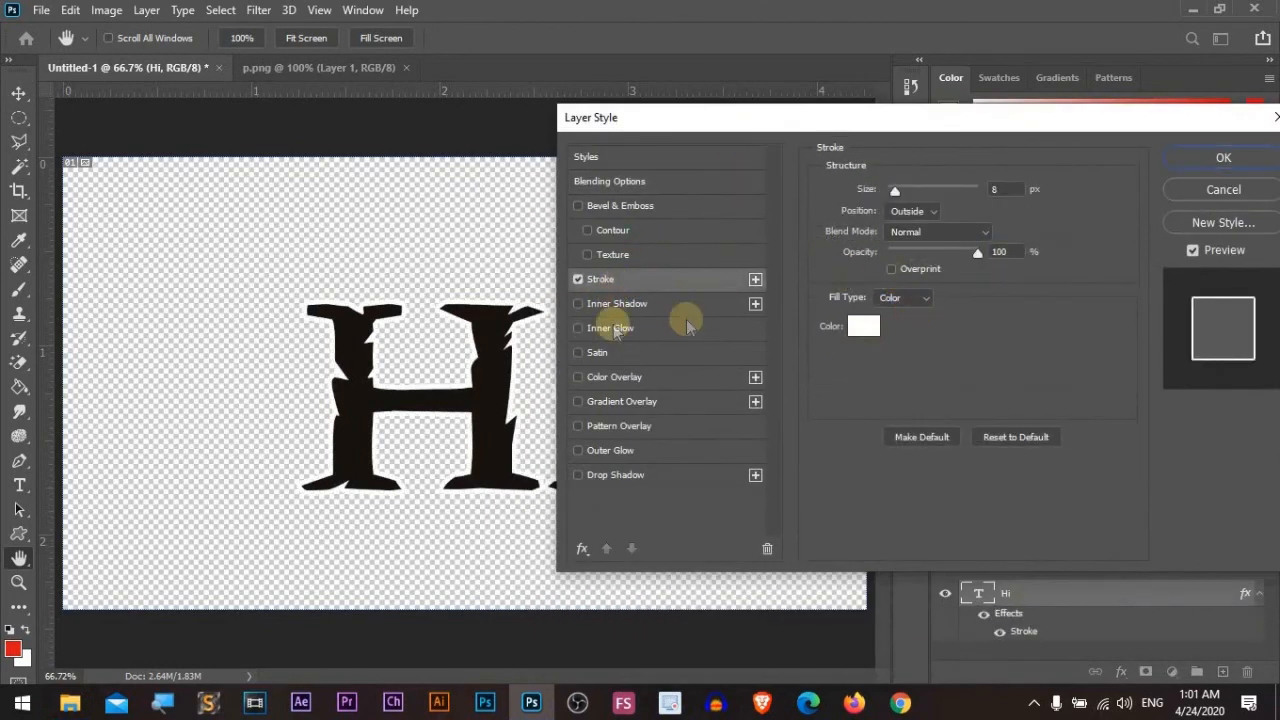
{"action": "left_click", "coordinate": [864, 326]}
{"action": "left_click_drag", "start_coordinate": [919, 268], "coordinate": [954, 230]}
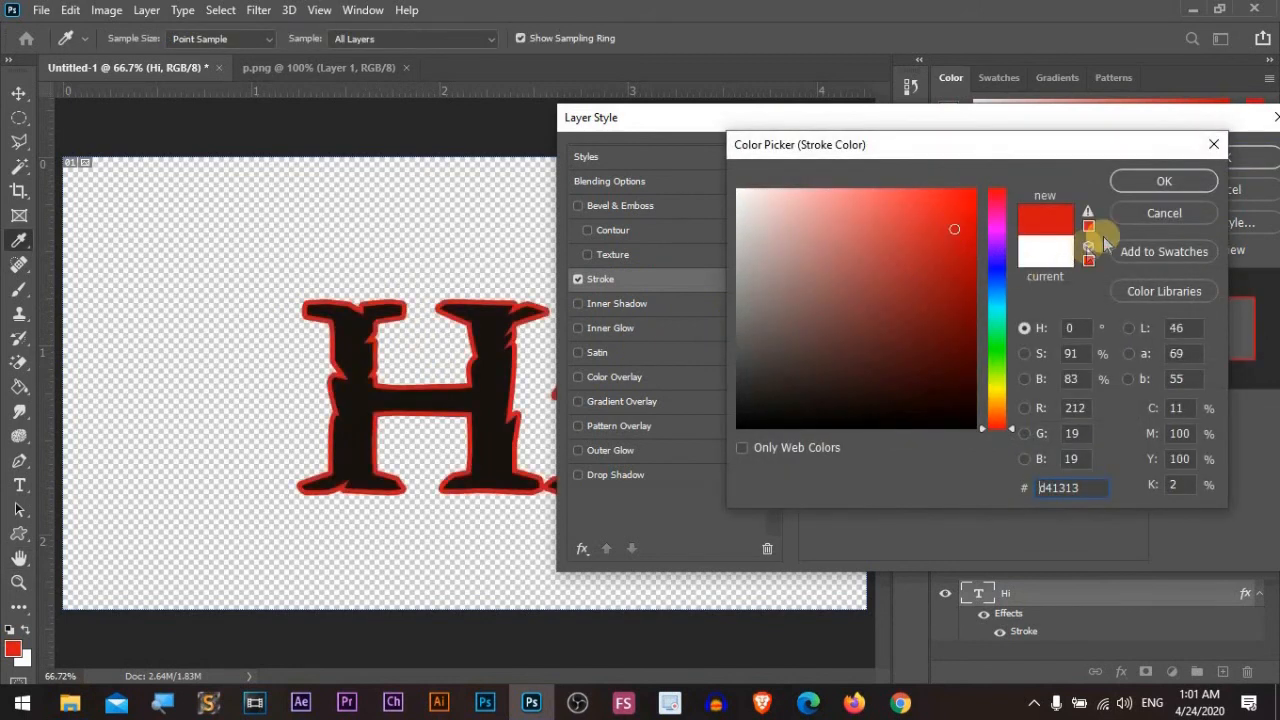
{"action": "left_click", "coordinate": [1162, 181]}
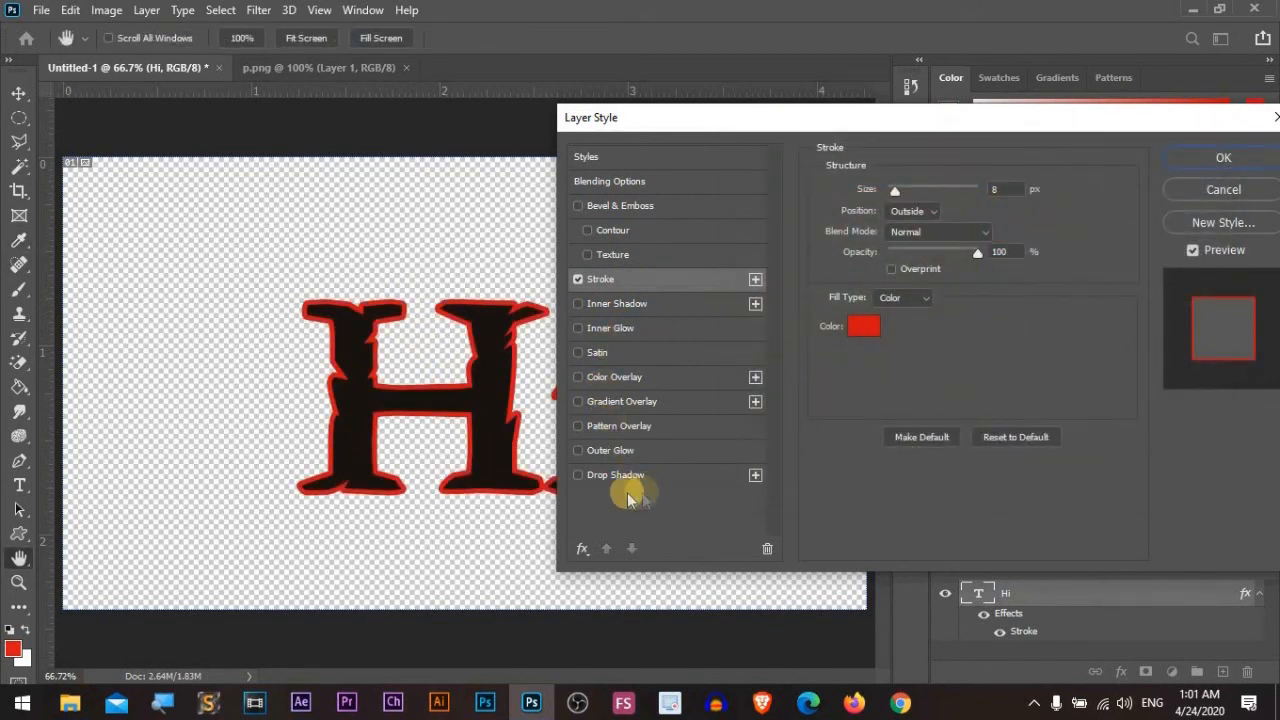
Step: Add a drop shadow with an 11° angle and a yellow color overlay to the "Hi" text, and apply the layer styles
{"action": "left_click", "coordinate": [586, 484]}
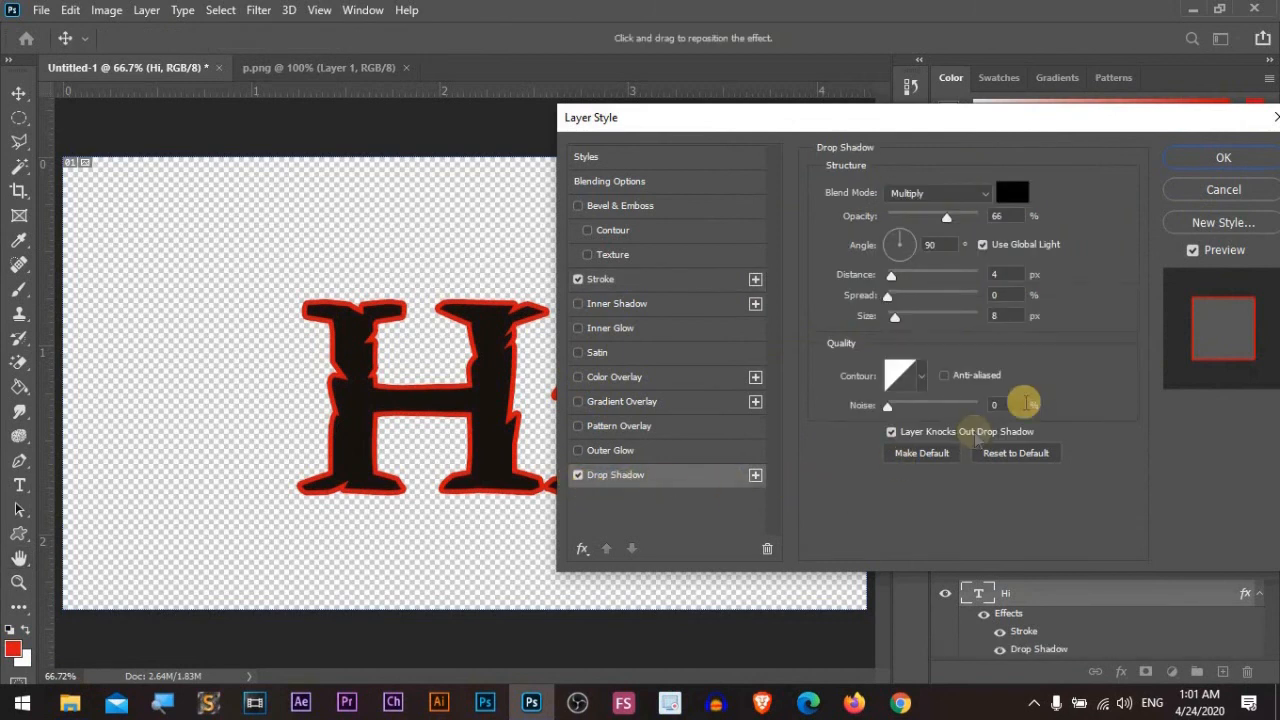
{"action": "left_click_drag", "start_coordinate": [898, 238], "coordinate": [911, 249]}
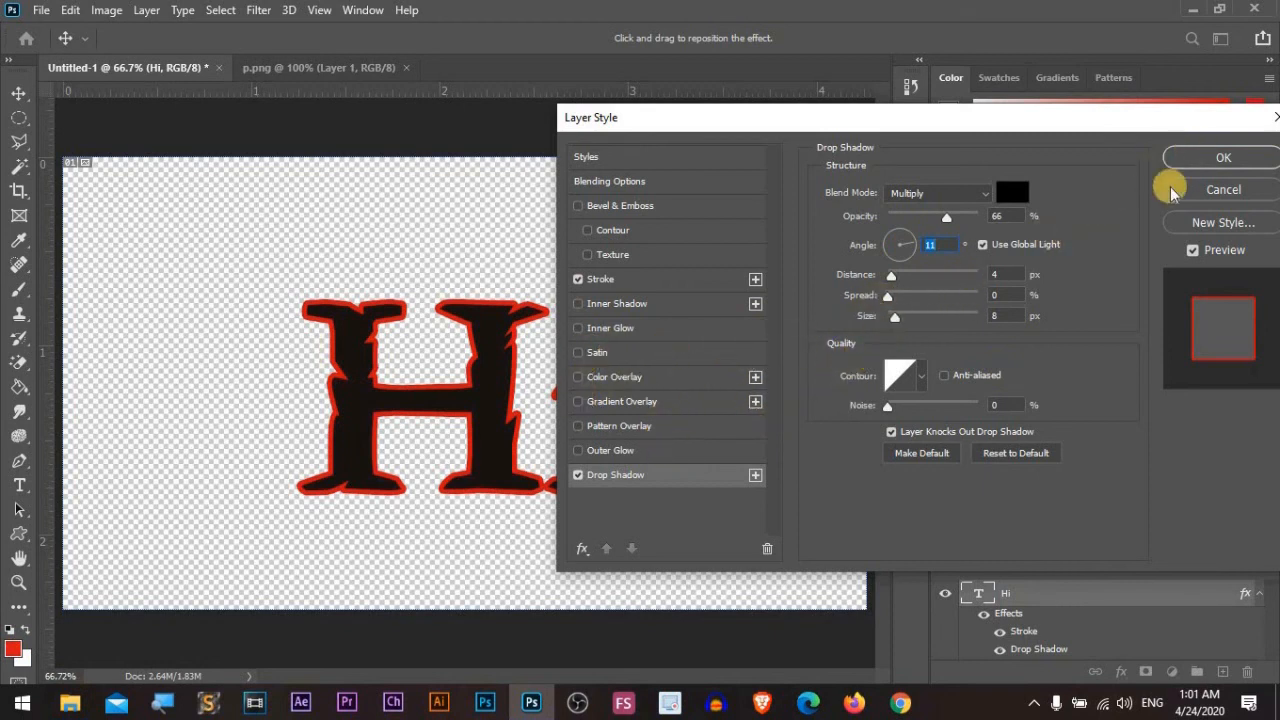
{"action": "left_click", "coordinate": [613, 380]}
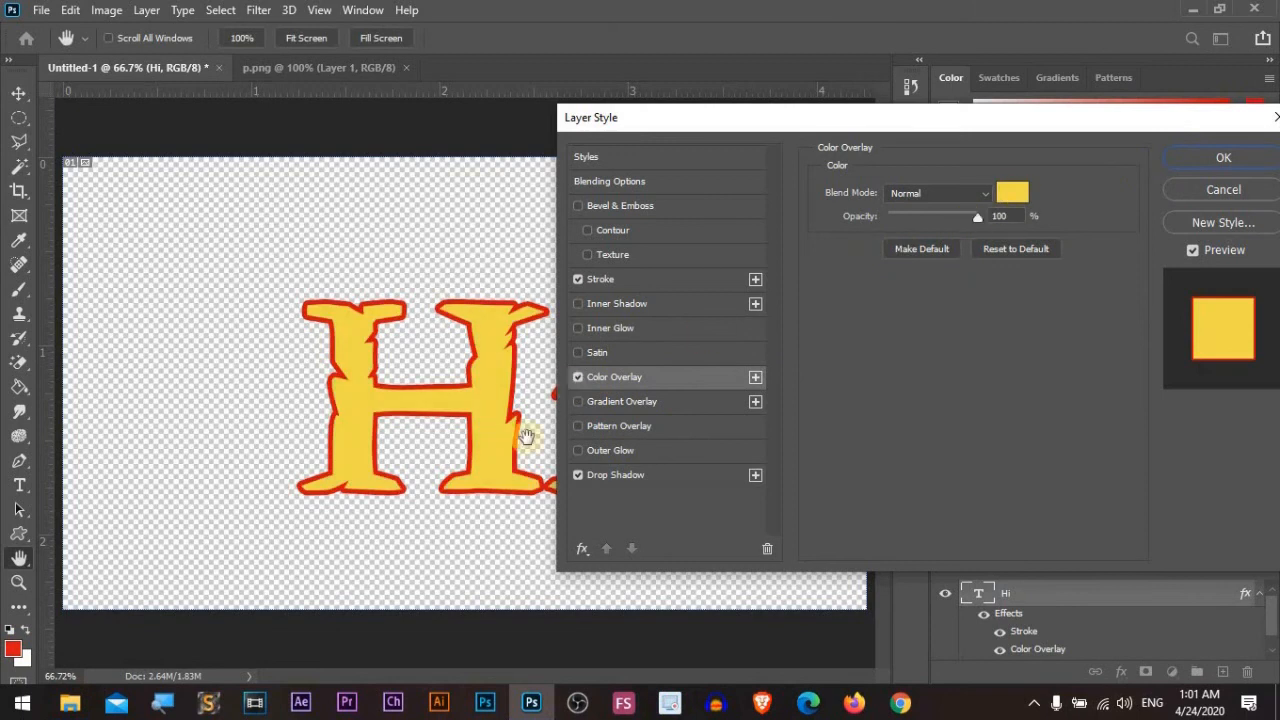
{"action": "left_click_drag", "start_coordinate": [1214, 120], "coordinate": [1079, 143]}
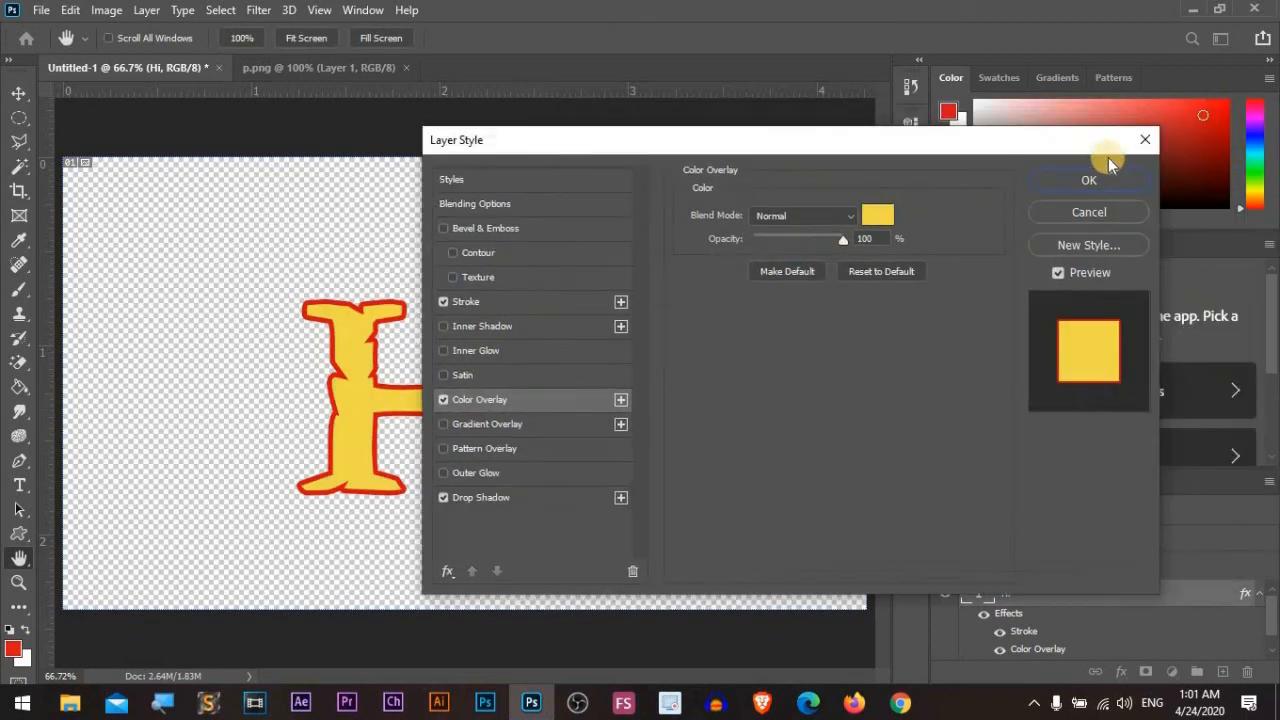
{"action": "key", "text": "Return"}
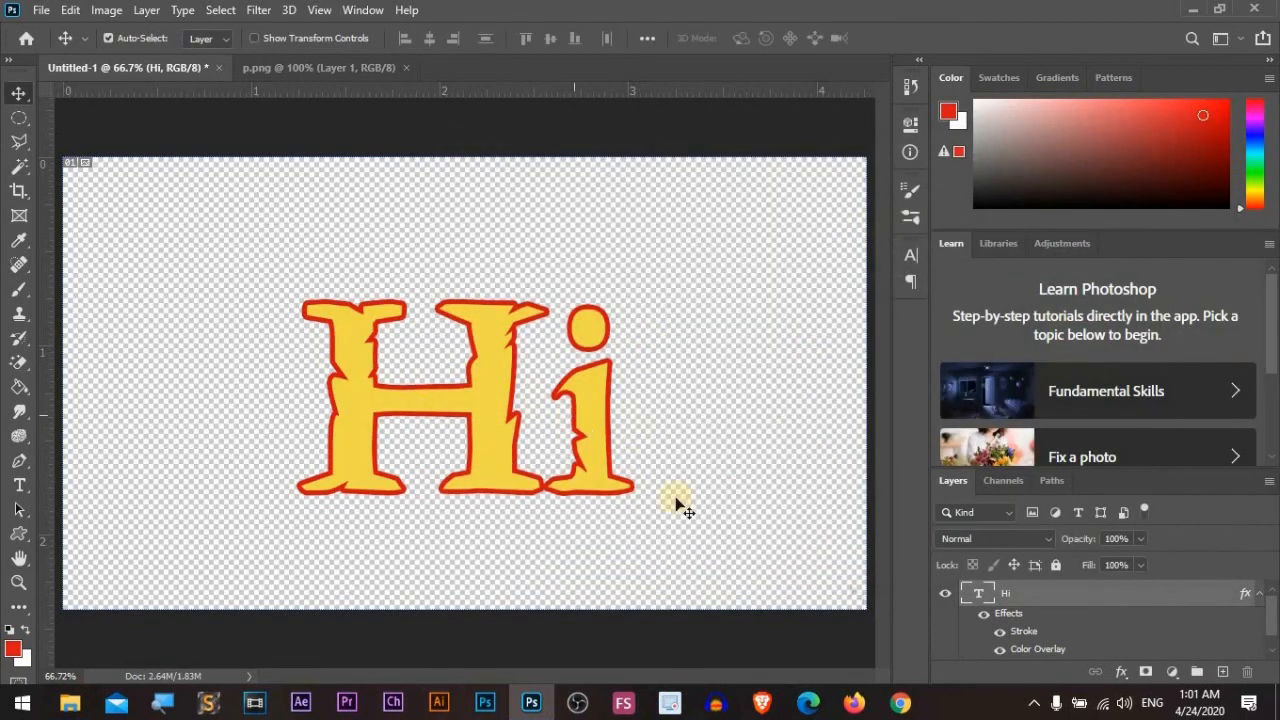
Step: Delete the styled "Hi" text layer, leaving only a new blank layer in the document
{"action": "left_click", "coordinate": [1154, 600]}
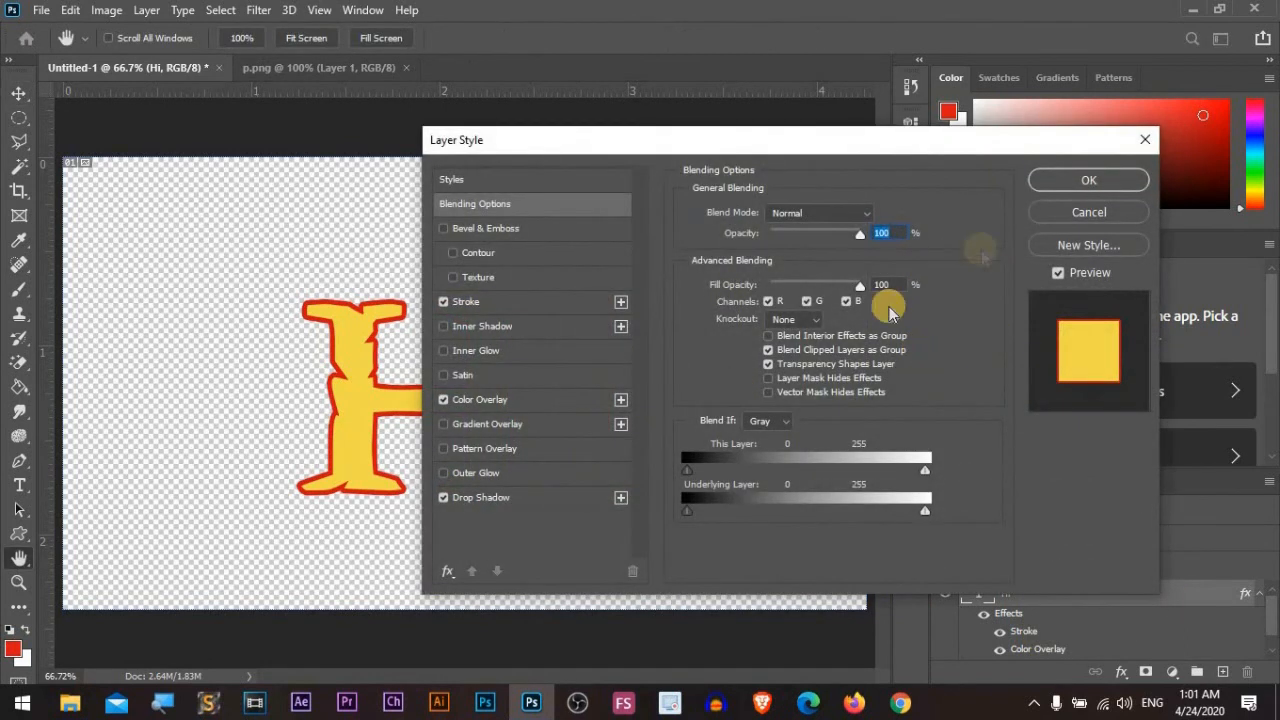
{"action": "left_click", "coordinate": [1145, 139]}
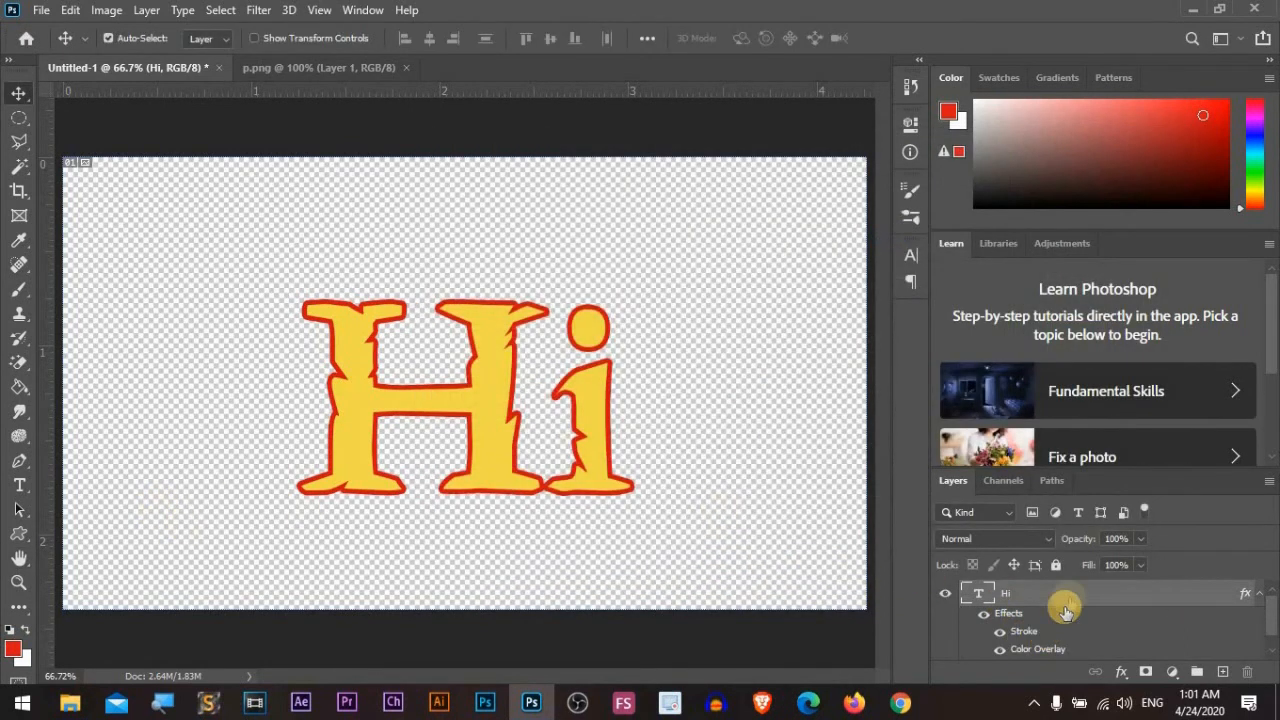
{"action": "left_click_drag", "start_coordinate": [1070, 594], "coordinate": [1171, 671]}
{"action": "left_click", "coordinate": [1222, 672]}
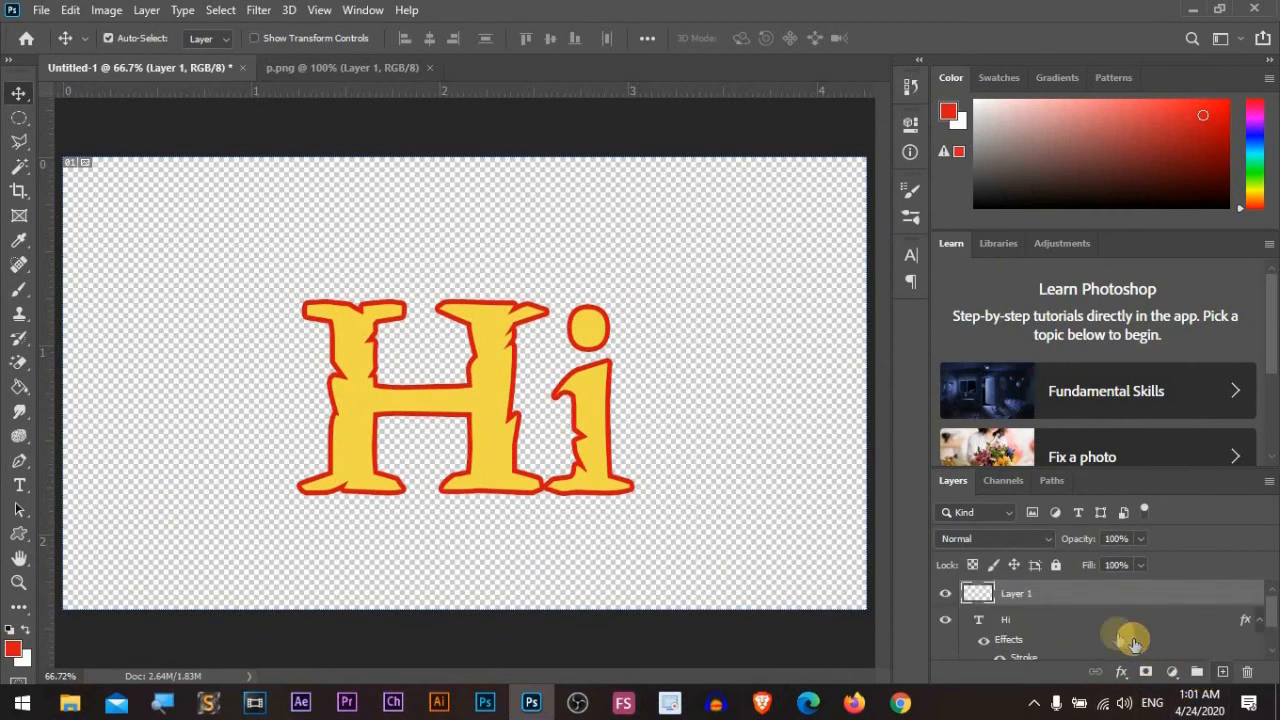
{"action": "key", "text": "ctrl+z"}
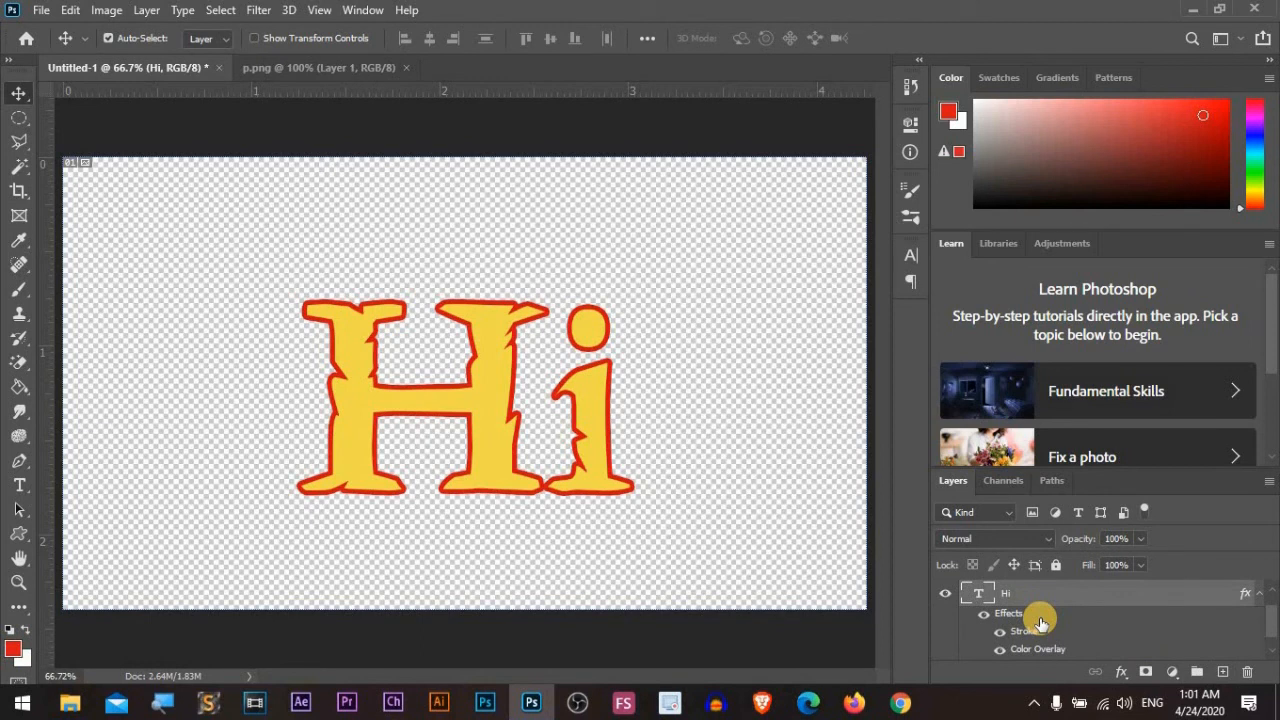
{"action": "key", "text": "Delete"}
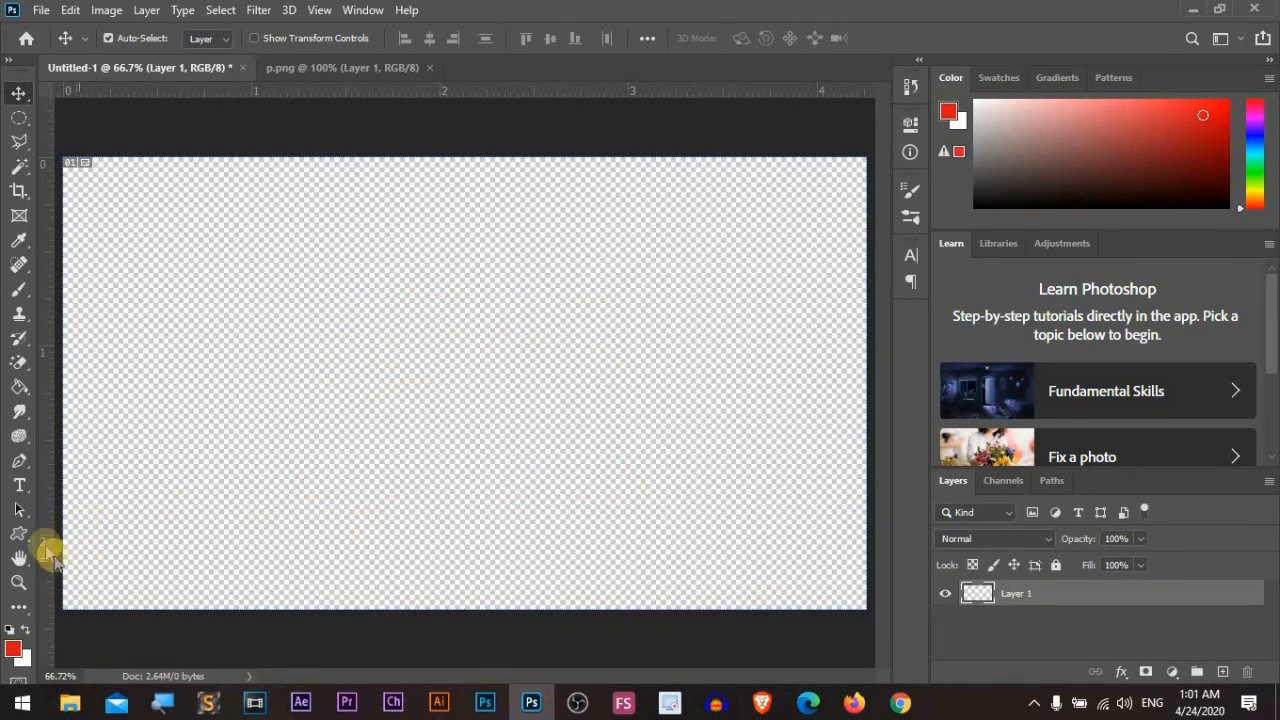
Step: Draw a closed six-anchor Pen path with straight and curved segments across the middle and right of the canvas
{"action": "left_click_drag", "start_coordinate": [16, 515], "coordinate": [127, 538]}
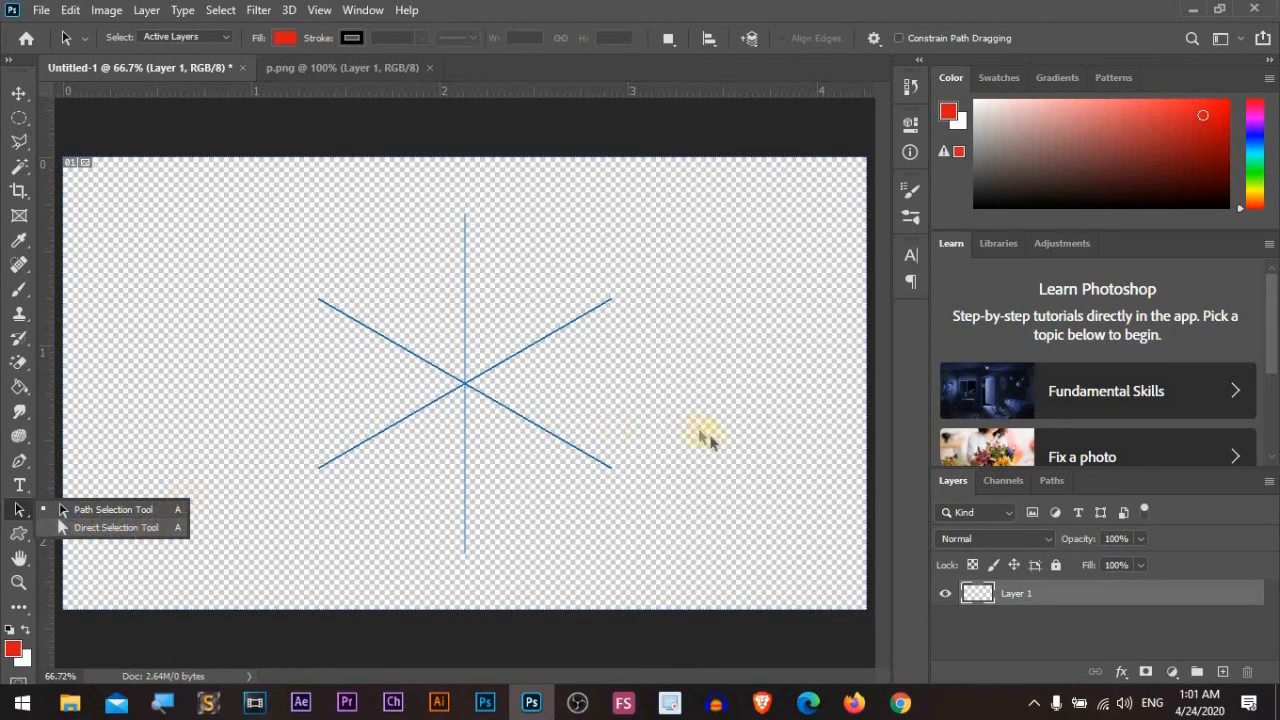
{"action": "left_click", "coordinate": [19, 460]}
{"action": "left_click", "coordinate": [329, 379]}
{"action": "left_click", "coordinate": [451, 243]}
{"action": "left_click_drag", "start_coordinate": [705, 302], "coordinate": [745, 320]}
{"action": "left_click_drag", "start_coordinate": [779, 413], "coordinate": [720, 515]}
{"action": "left_click_drag", "start_coordinate": [563, 549], "coordinate": [533, 547]}
{"action": "left_click_drag", "start_coordinate": [349, 504], "coordinate": [308, 499]}
{"action": "left_click", "coordinate": [328, 381]}
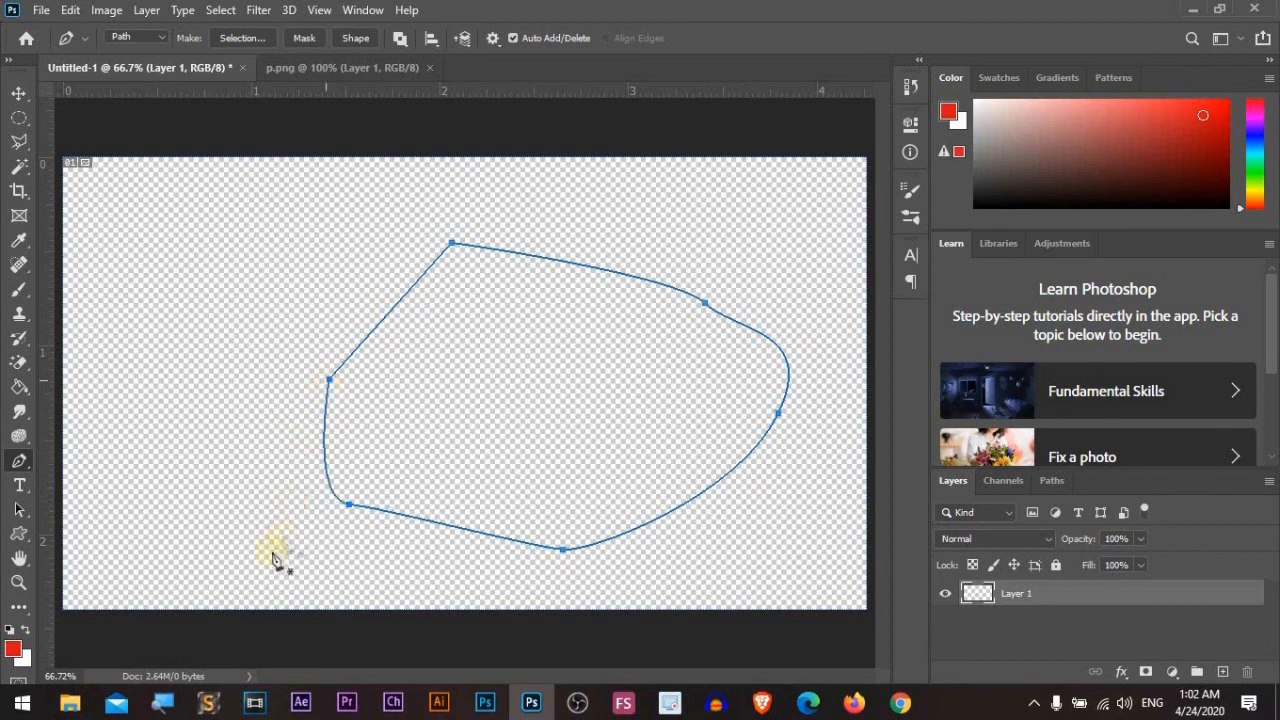
{"action": "left_click", "coordinate": [19, 509]}
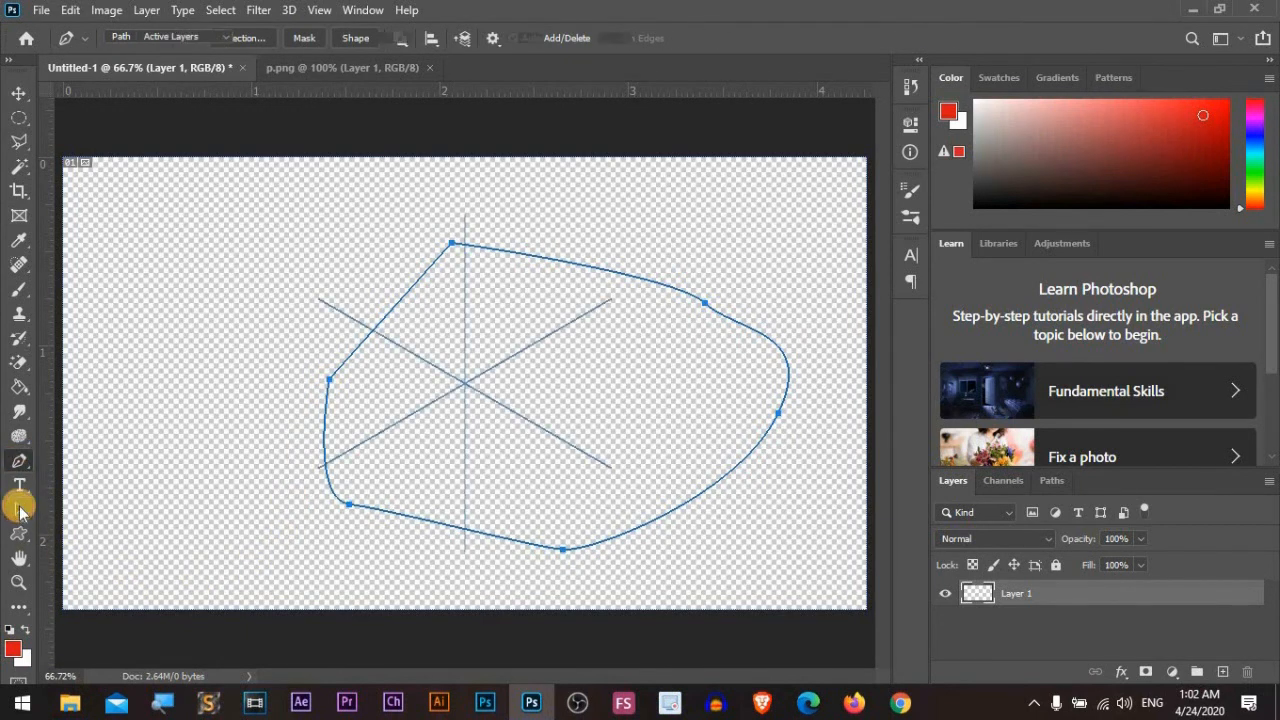
{"action": "right_click", "coordinate": [18, 506]}
{"action": "left_click", "coordinate": [104, 516]}
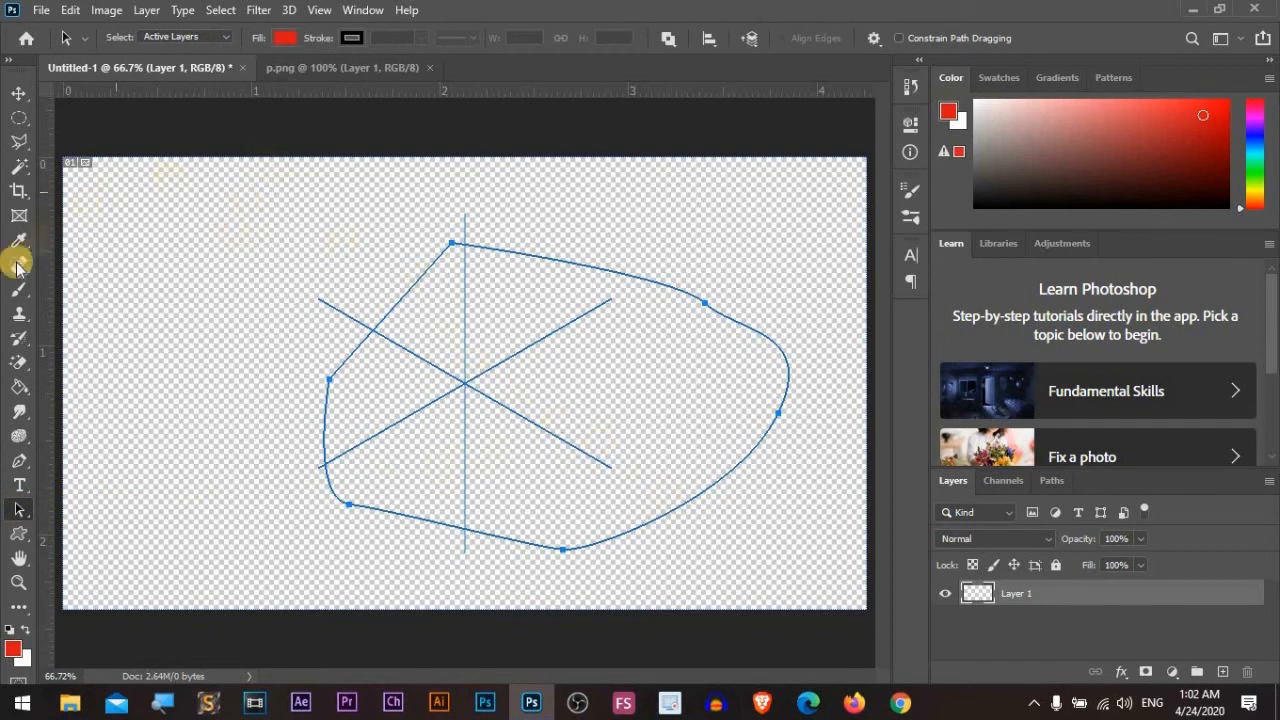
{"action": "left_click", "coordinate": [19, 93]}
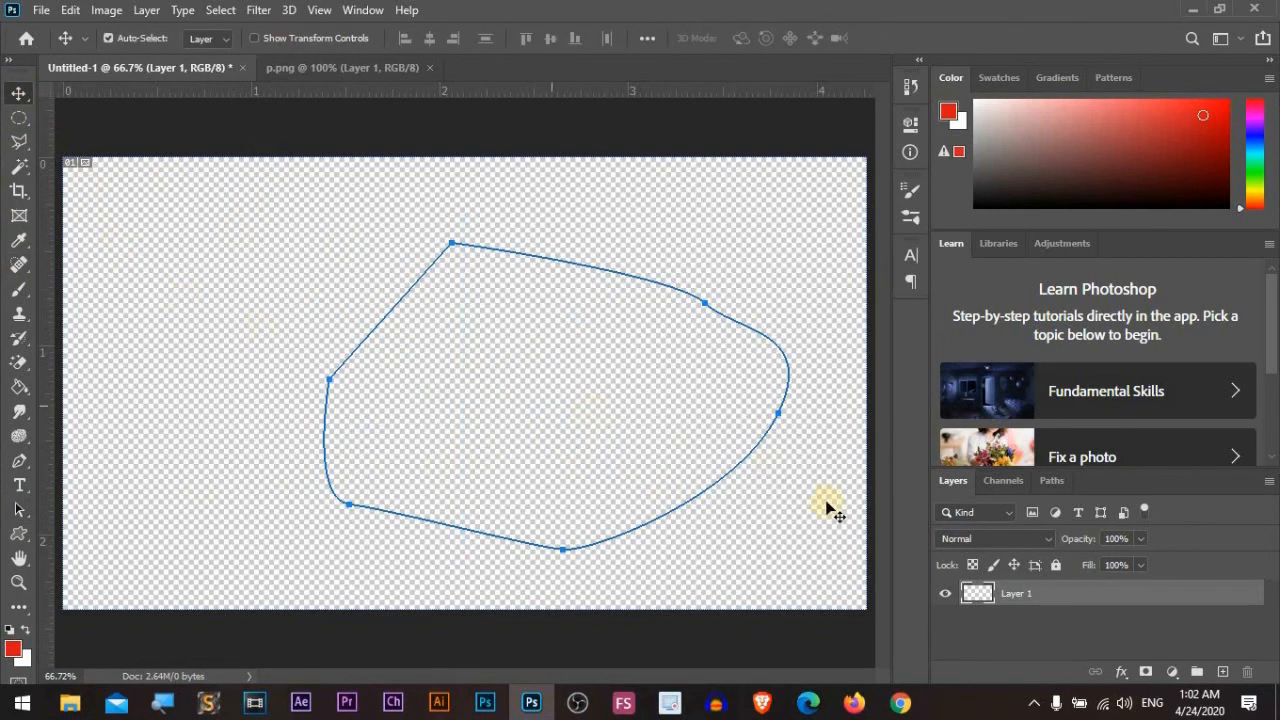
Step: Revert the document to its initial Untitled-1 history snapshot to clear all paths, and activate the Path Selection tool
{"action": "left_click", "coordinate": [910, 86]}
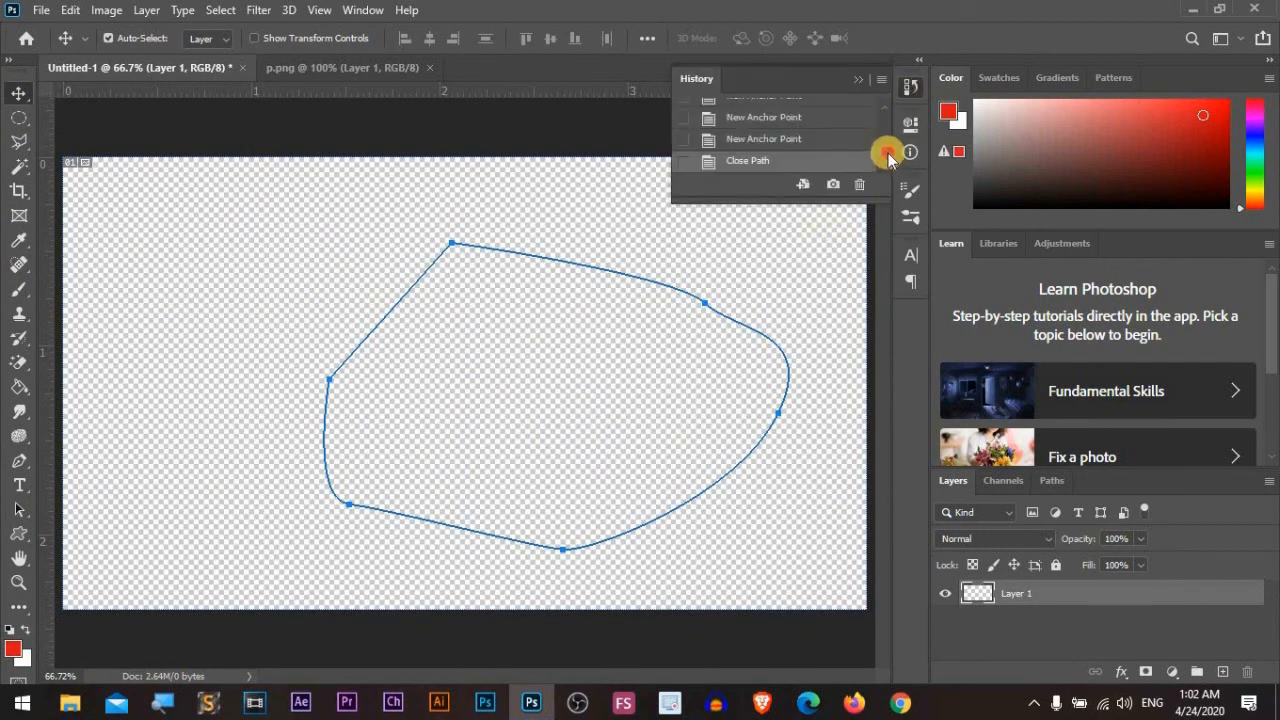
{"action": "left_click_drag", "start_coordinate": [888, 158], "coordinate": [877, 100]}
{"action": "left_click", "coordinate": [783, 106]}
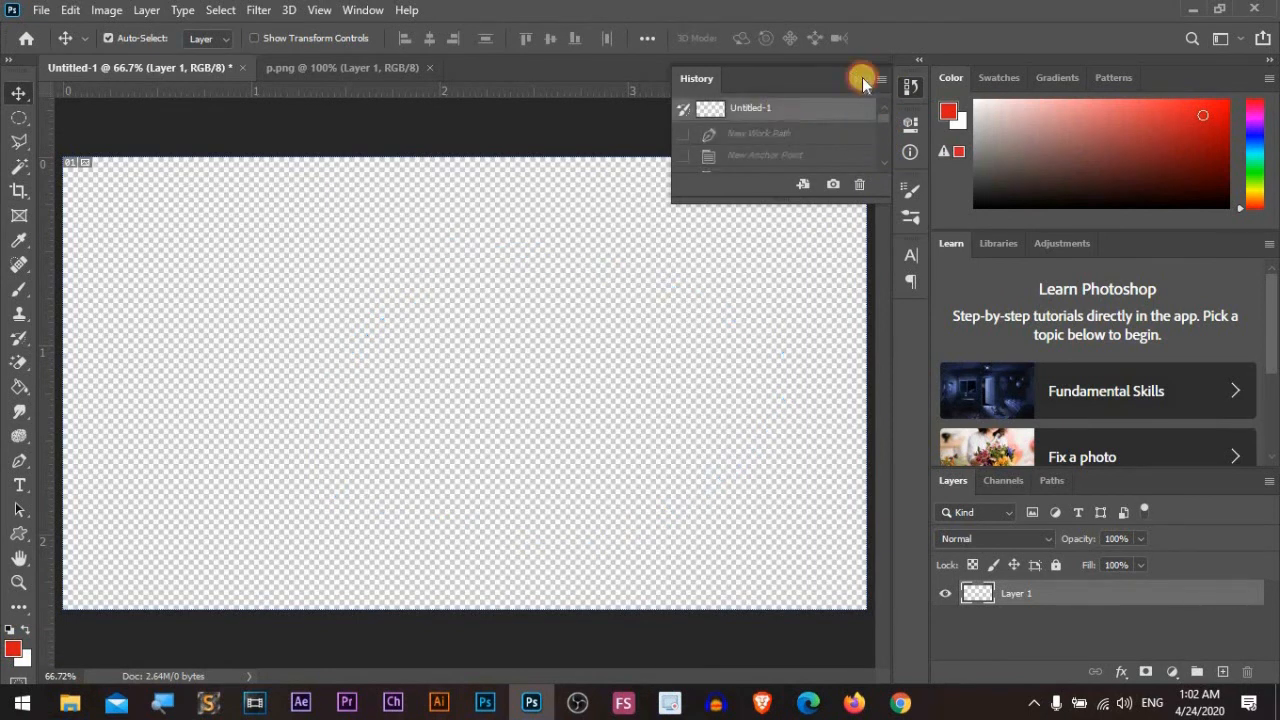
{"action": "left_click", "coordinate": [862, 77]}
{"action": "left_click", "coordinate": [19, 510]}
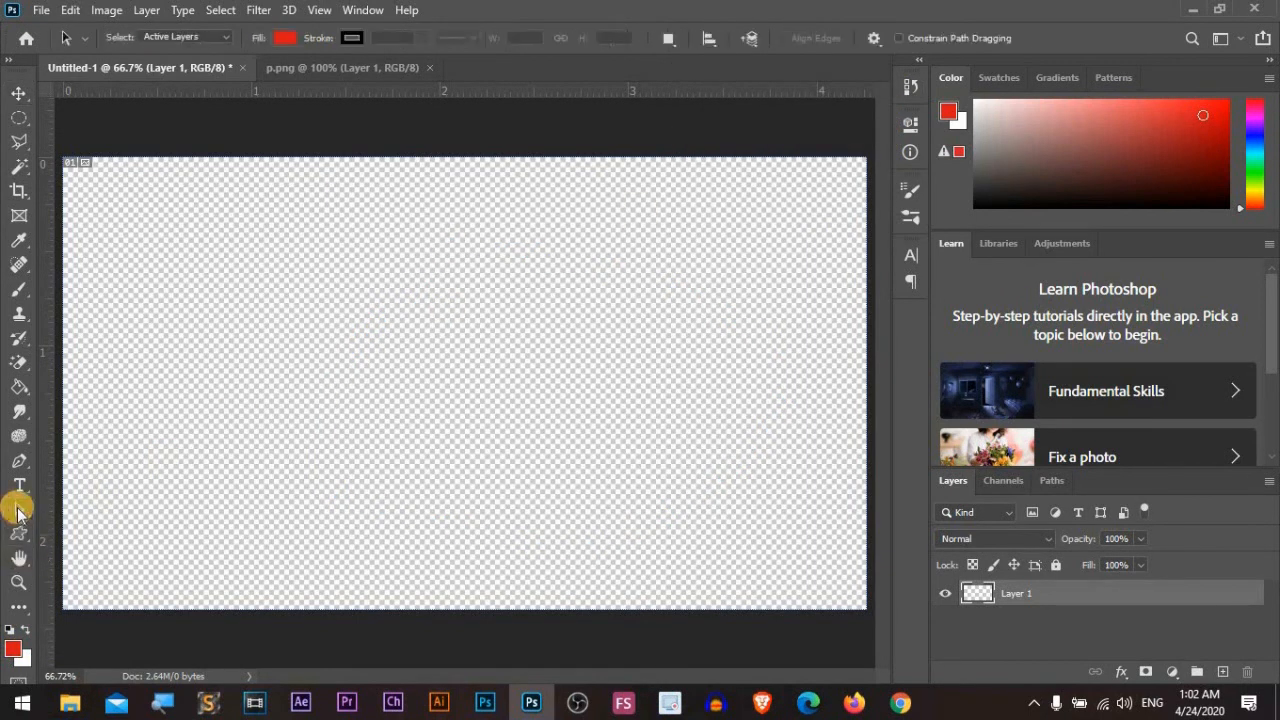
Step: Draw a closed six-anchor Pen path with straight and curved segments across the left and middle of the canvas, and activate the Path Selection tool
{"action": "left_click", "coordinate": [17, 462]}
{"action": "left_click", "coordinate": [176, 399]}
{"action": "left_click", "coordinate": [319, 280]}
{"action": "left_click_drag", "start_coordinate": [611, 300], "coordinate": [628, 318]}
{"action": "left_click", "coordinate": [669, 425]}
{"action": "left_click_drag", "start_coordinate": [557, 530], "coordinate": [475, 540]}
{"action": "left_click_drag", "start_coordinate": [366, 539], "coordinate": [277, 540]}
{"action": "left_click", "coordinate": [176, 402]}
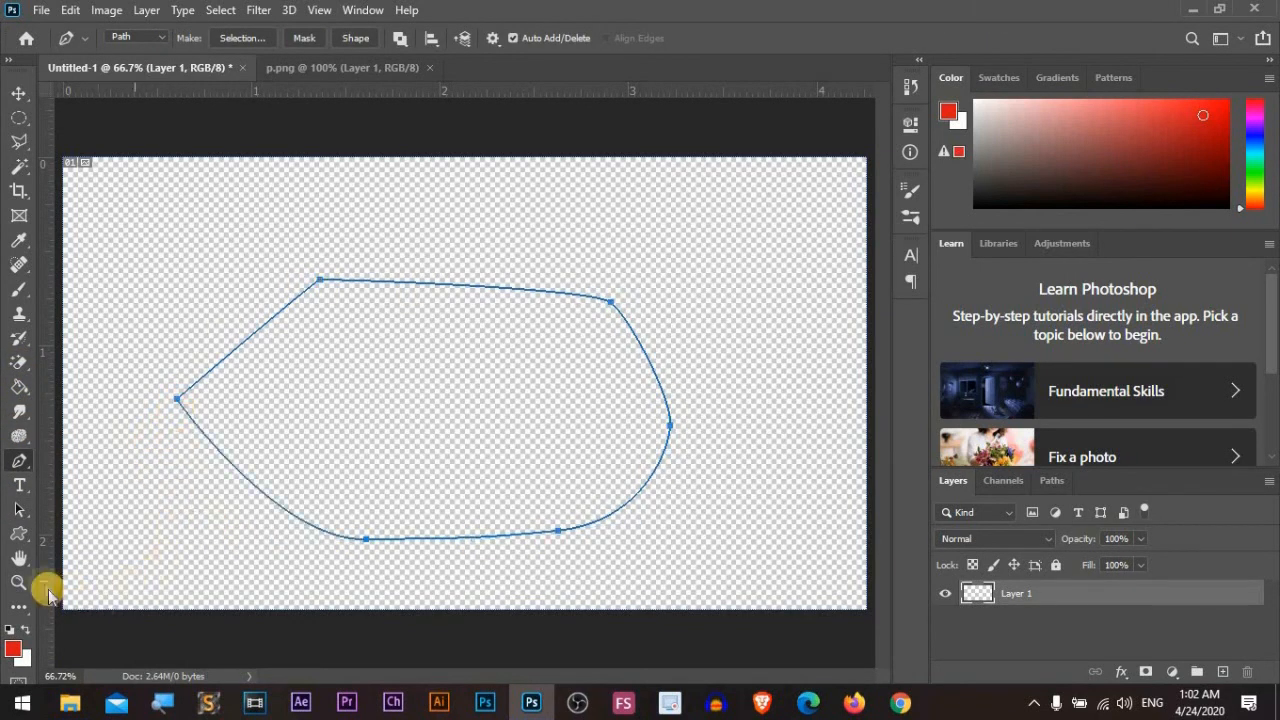
{"action": "left_click", "coordinate": [17, 510]}
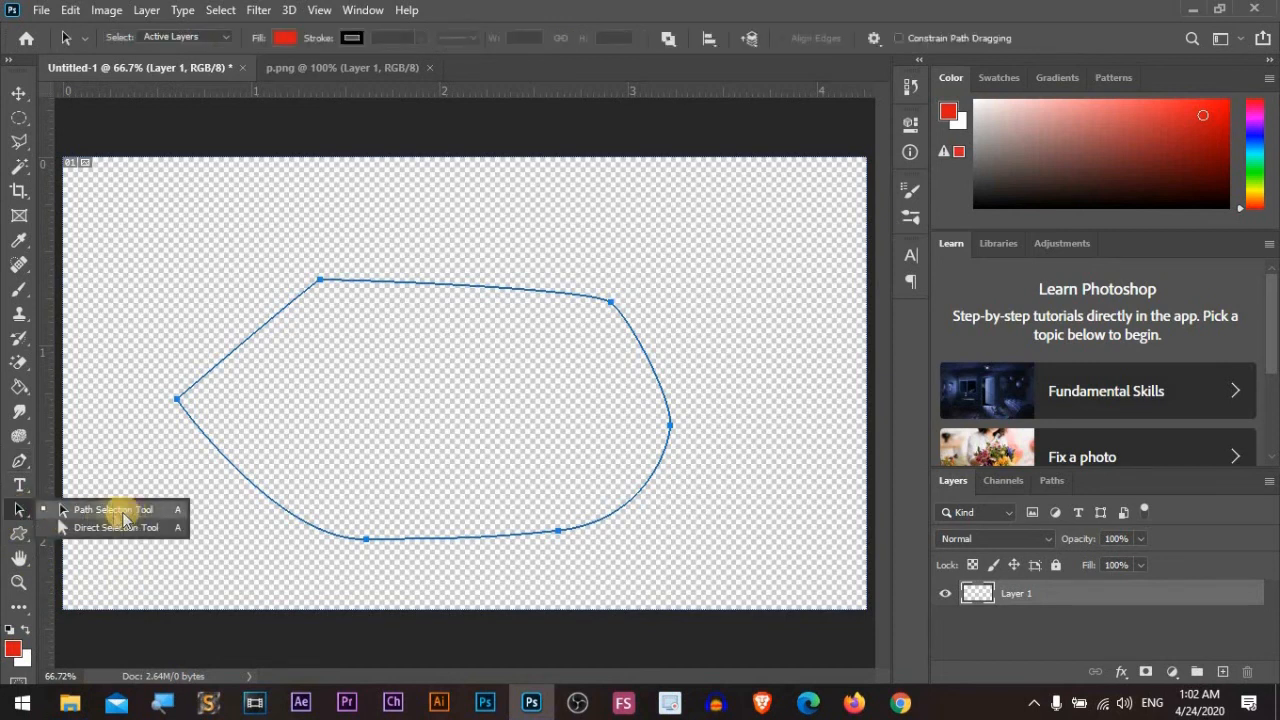
Step: Move the whole path up and across with the Path Selection tool, and move it back down with the Direct Selection tool
{"action": "left_click", "coordinate": [145, 505]}
{"action": "left_click_drag", "start_coordinate": [222, 401], "coordinate": [246, 392]}
{"action": "left_click", "coordinate": [19, 510]}
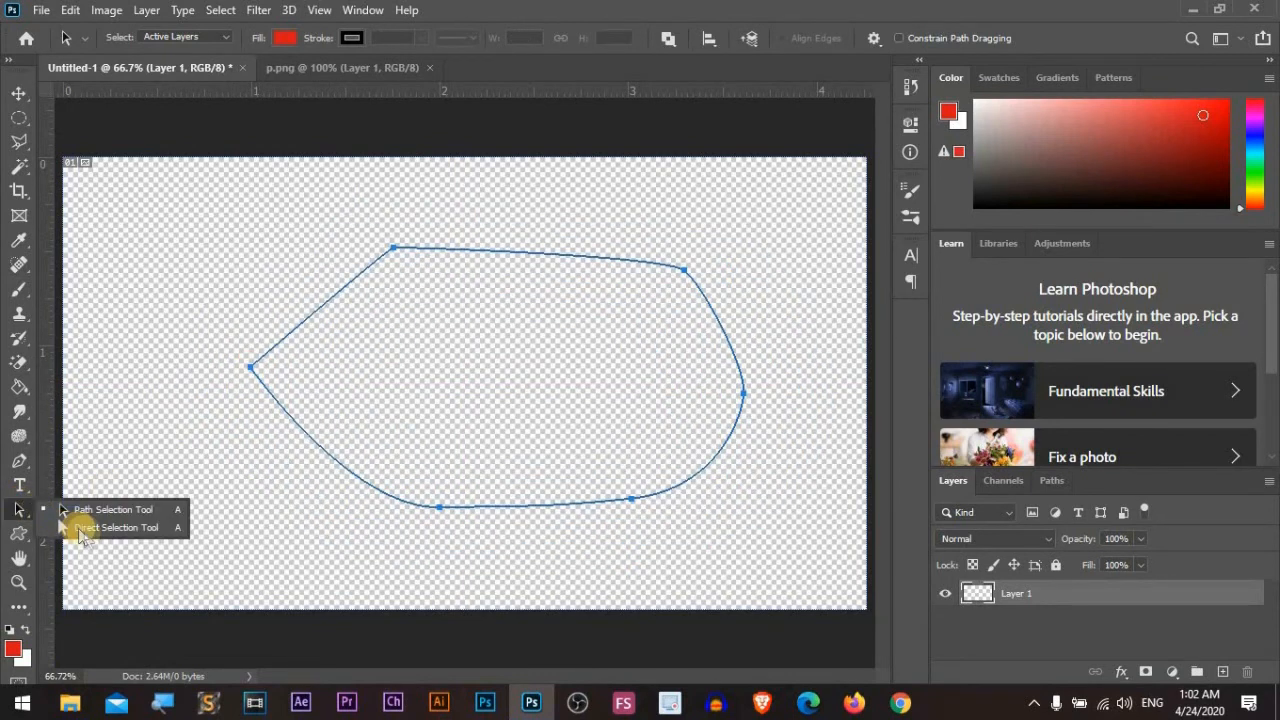
{"action": "left_click", "coordinate": [118, 528]}
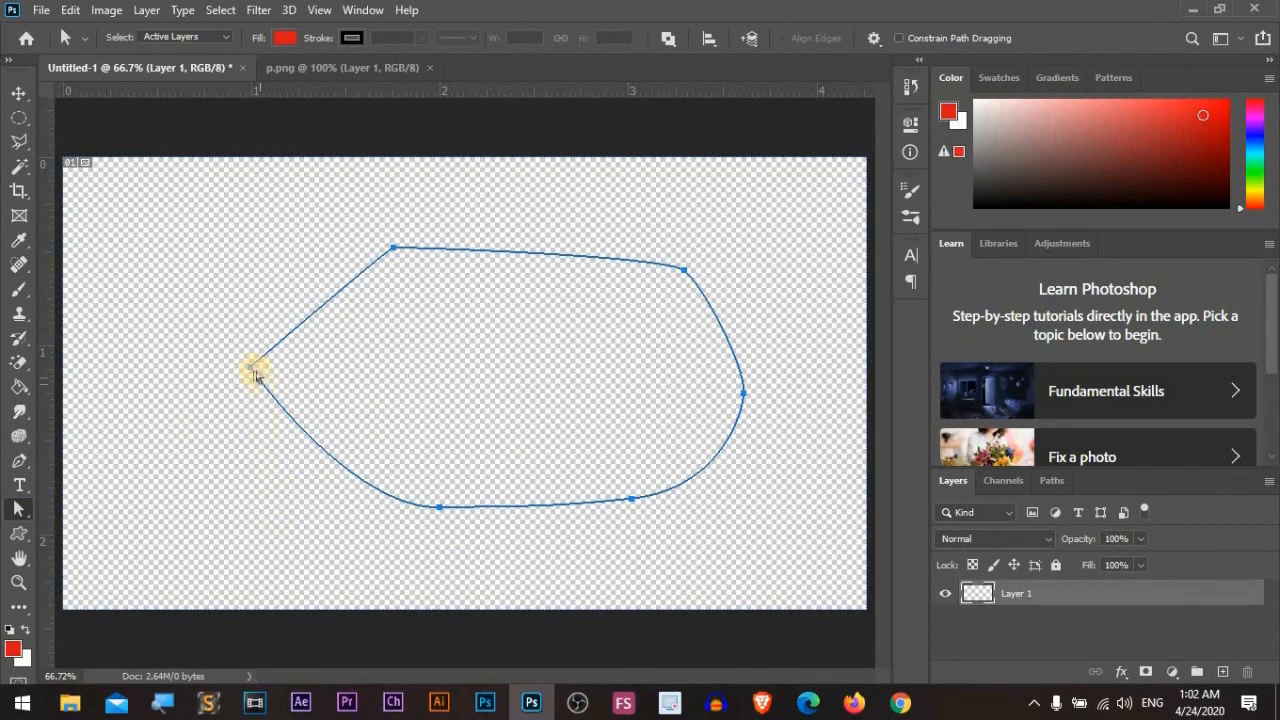
{"action": "left_click_drag", "start_coordinate": [250, 372], "coordinate": [196, 402]}
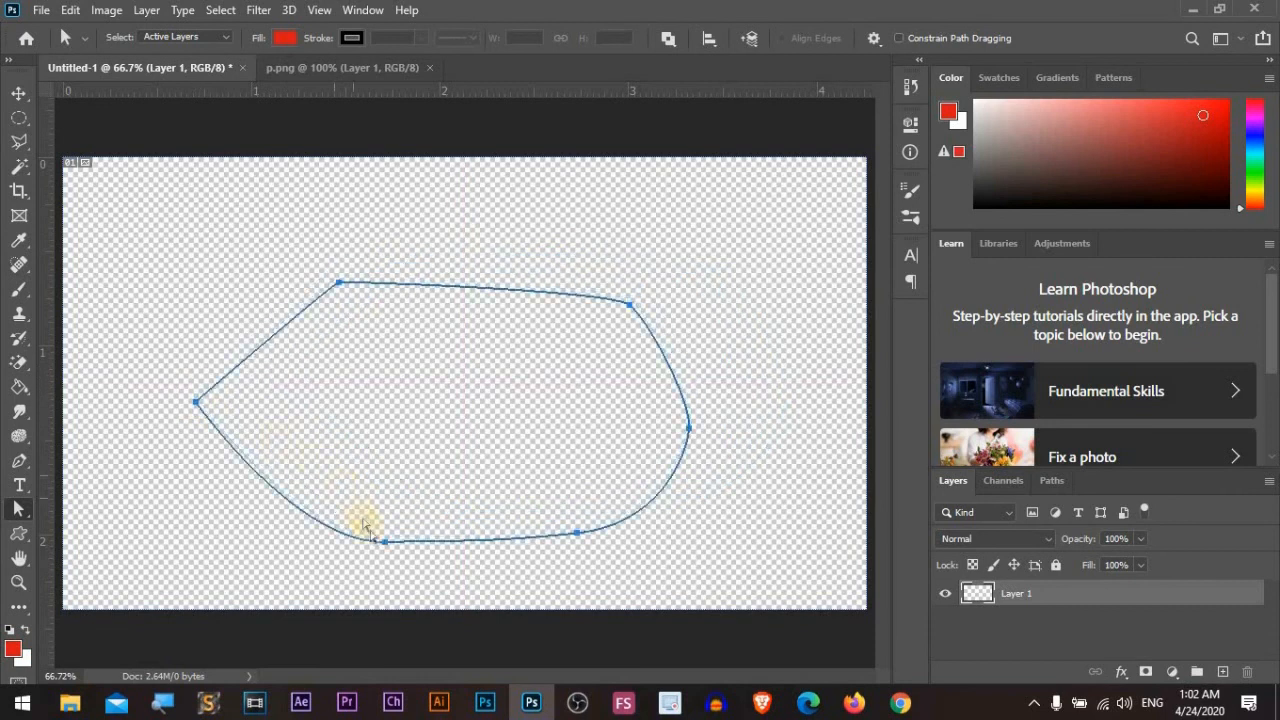
Step: Reshape the path by moving its lower-left, upper-left, upper-right and right anchors or segments individually with the Direct Selection tool
{"action": "left_click_drag", "start_coordinate": [388, 547], "coordinate": [392, 507]}
{"action": "left_click_drag", "start_coordinate": [311, 549], "coordinate": [296, 478]}
{"action": "left_click_drag", "start_coordinate": [338, 290], "coordinate": [347, 264]}
{"action": "left_click_drag", "start_coordinate": [630, 308], "coordinate": [627, 271]}
{"action": "left_click_drag", "start_coordinate": [690, 432], "coordinate": [713, 394]}
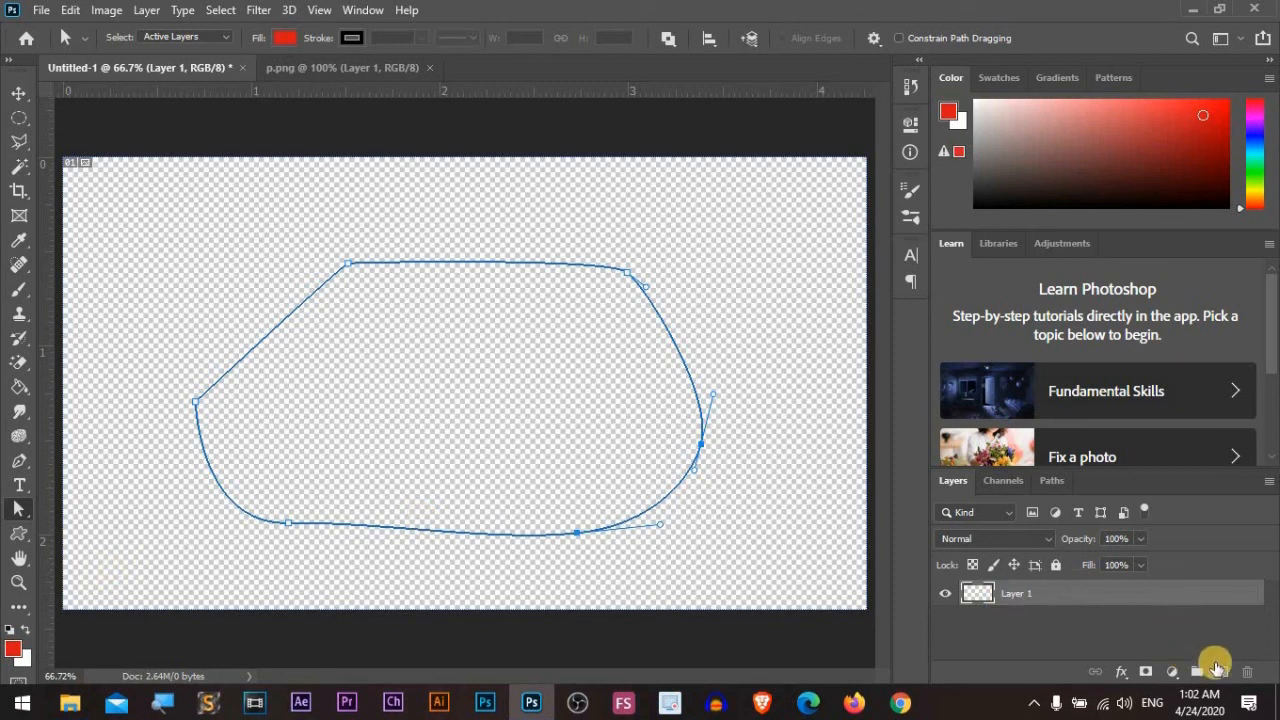
Step: Add a blank layer above Layer 1, and delete the path's selected right-side anchor with Layer 1 active
{"action": "key", "text": "ctrl+shift+alt+n"}
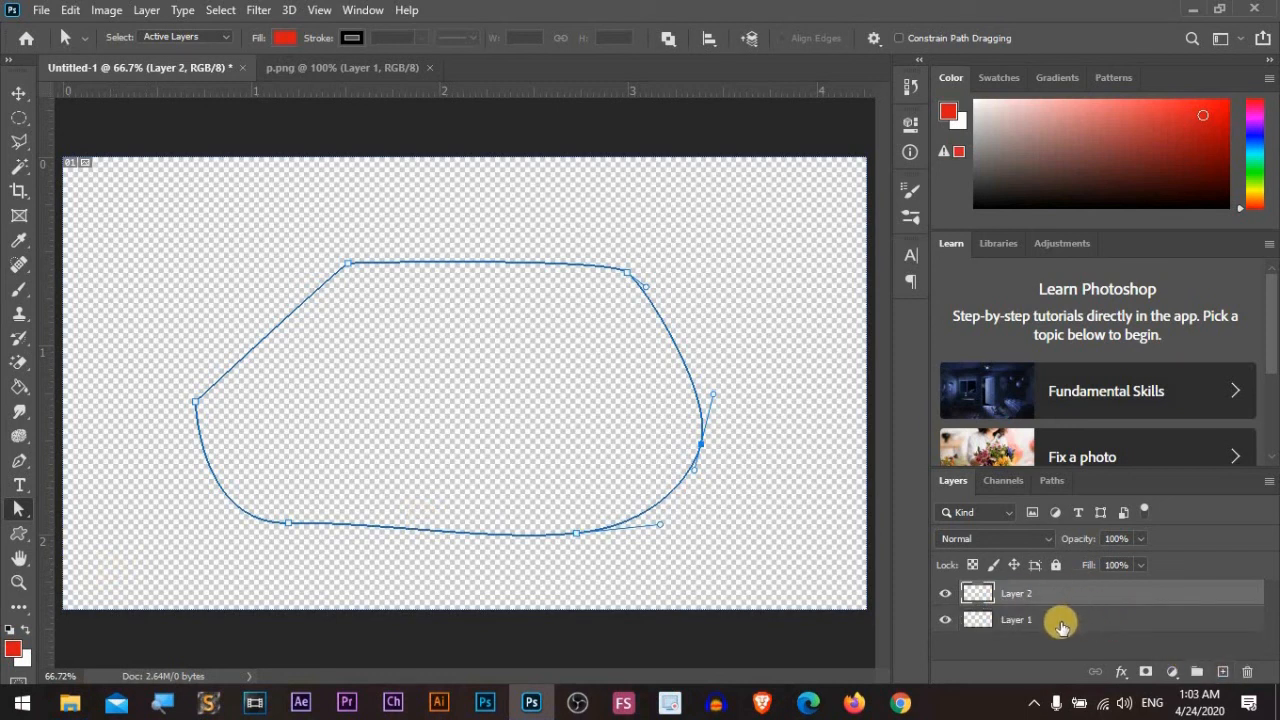
{"action": "left_click", "coordinate": [1062, 624]}
{"action": "key", "text": "Delete"}
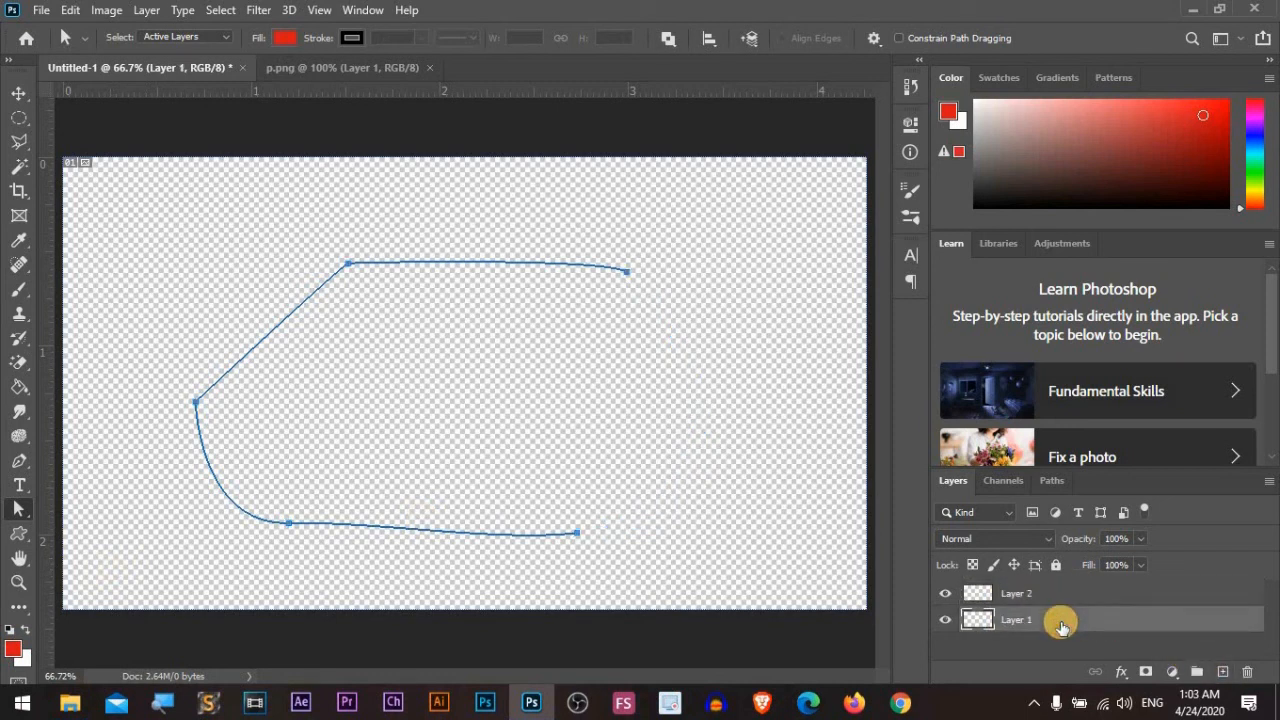
{"action": "left_click", "coordinate": [952, 620]}
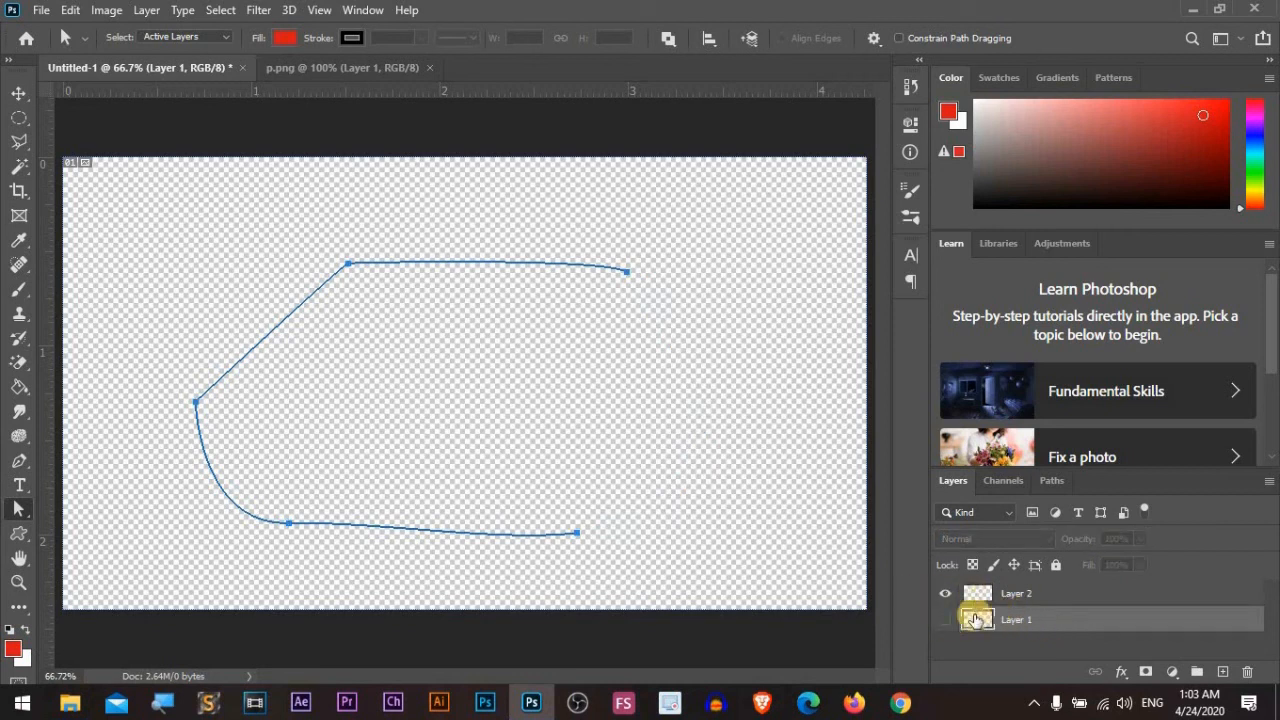
{"action": "left_click", "coordinate": [944, 620]}
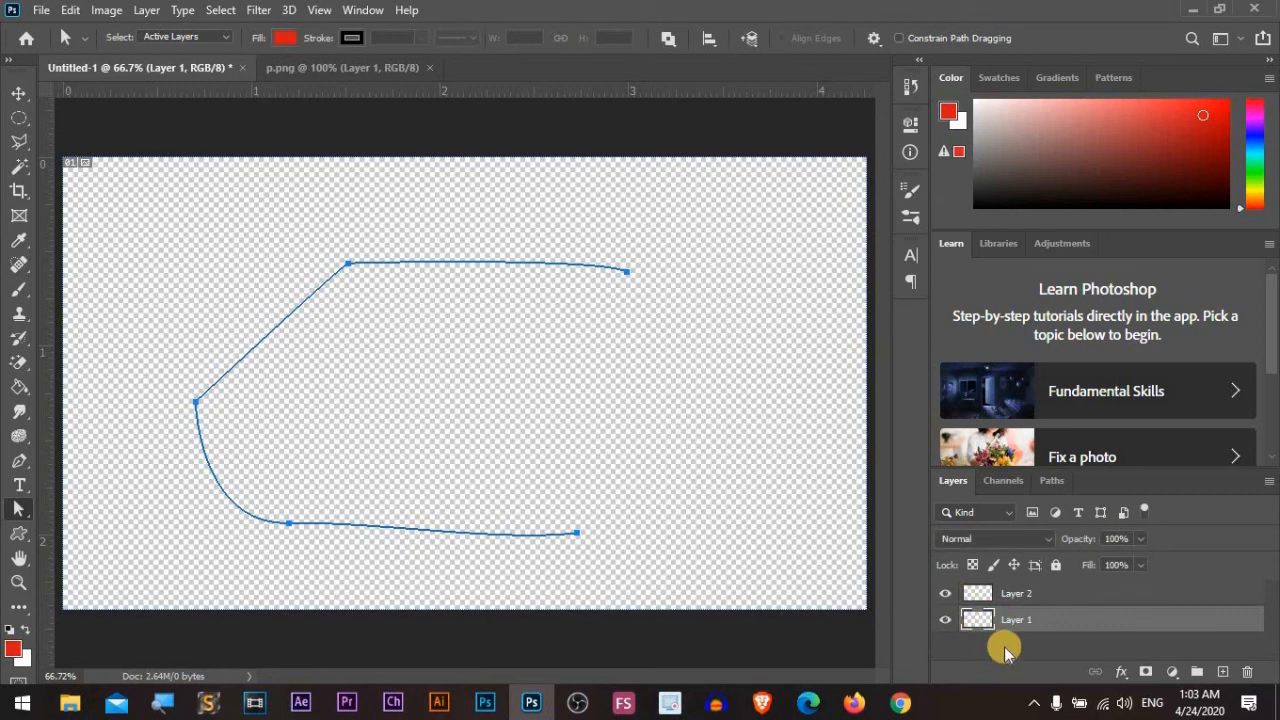
Step: Undo the layer addition, the path edits and the drawn anchors back to the path's first anchor
{"action": "key", "text": "ctrl+z"}
{"action": "key", "text": "ctrl+z"}
{"action": "key", "text": "ctrl+z"}
{"action": "key", "text": "ctrl+z"}
{"action": "key", "text": "ctrl+z"}
{"action": "key", "text": "ctrl+z"}
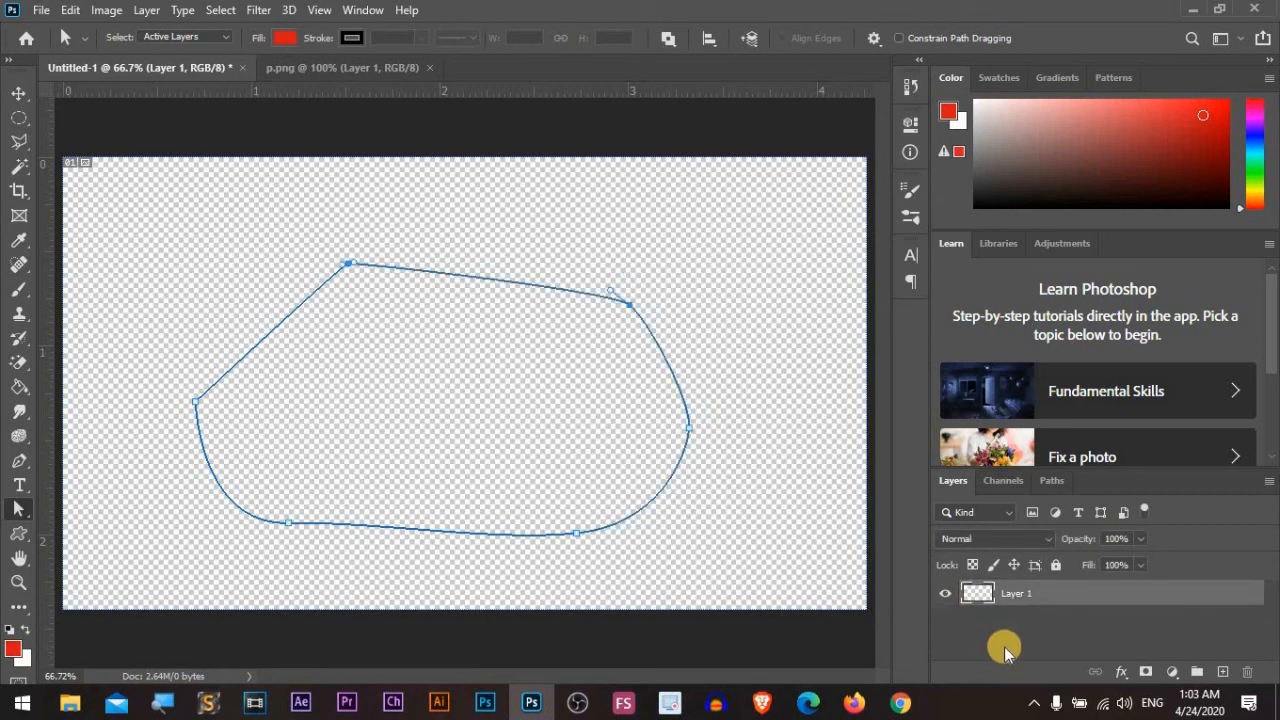
{"action": "key", "text": "ctrl+z"}
{"action": "key", "text": "ctrl+z"}
{"action": "key", "text": "ctrl+z"}
{"action": "key", "text": "ctrl+z"}
{"action": "key", "text": "ctrl+z"}
{"action": "key", "text": "ctrl+z"}
{"action": "key", "text": "ctrl+z"}
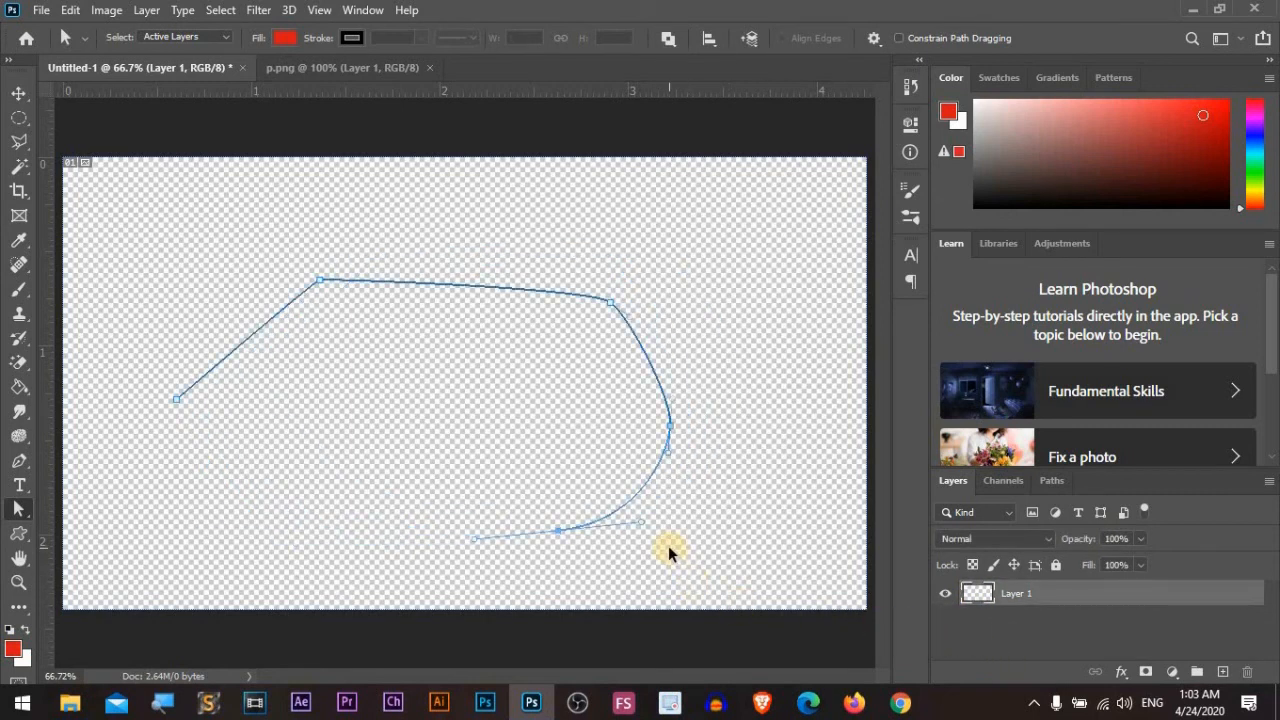
{"action": "key", "text": "ctrl+z"}
{"action": "key", "text": "ctrl+z"}
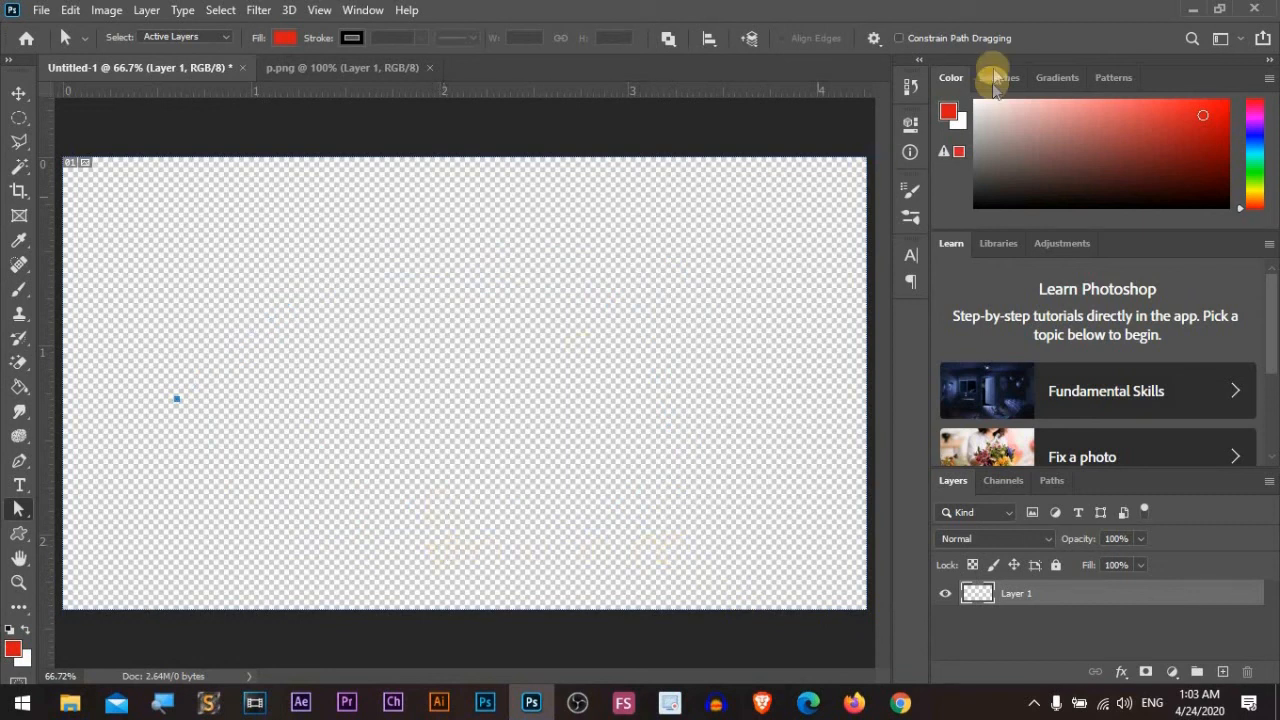
Step: Restore the initial Untitled-1 history snapshot to clear the remaining path anchor
{"action": "left_click", "coordinate": [912, 92]}
{"action": "left_click", "coordinate": [800, 107]}
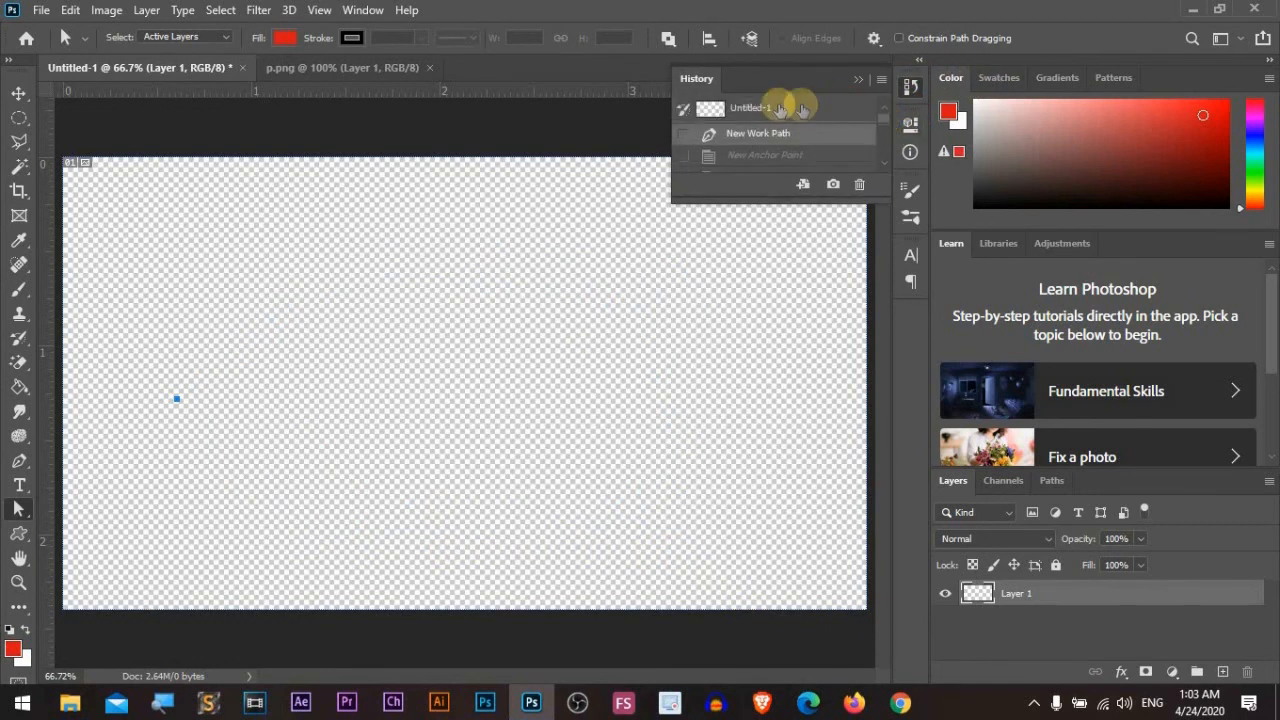
{"action": "left_click", "coordinate": [856, 81]}
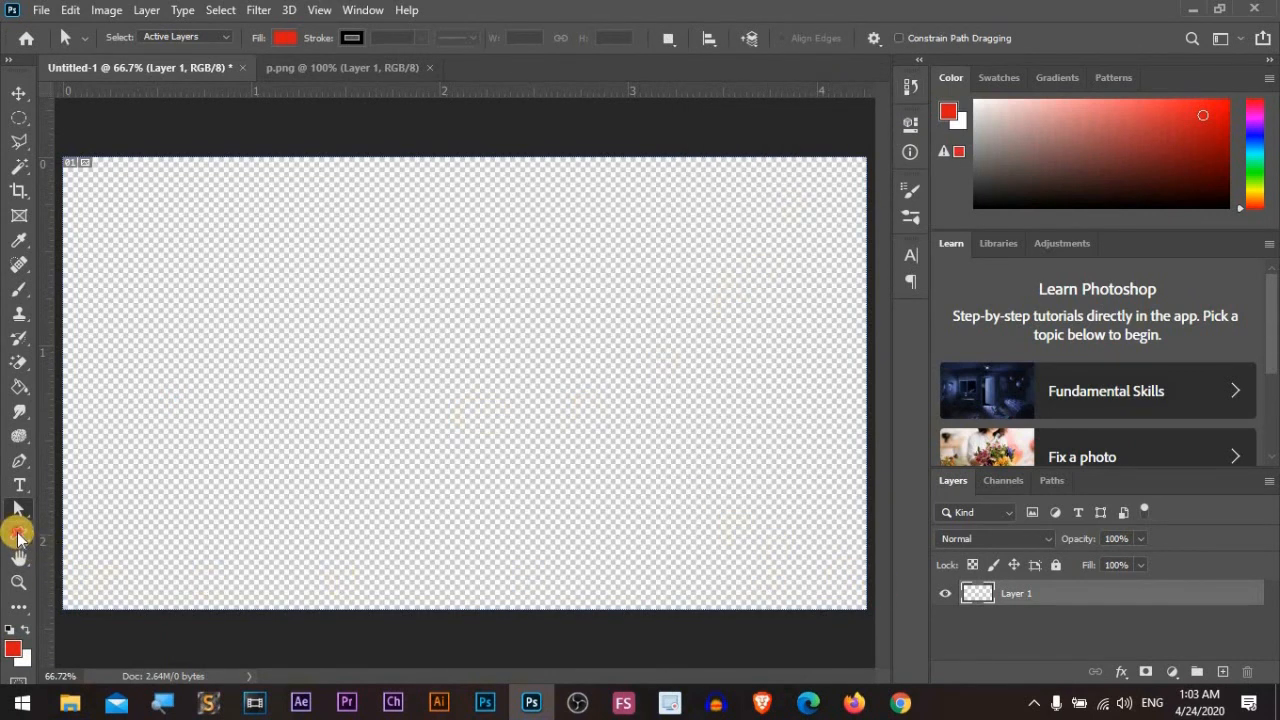
Step: Set the Custom Shape tool to Shape mode, and browse the available custom shapes
{"action": "left_click", "coordinate": [18, 537]}
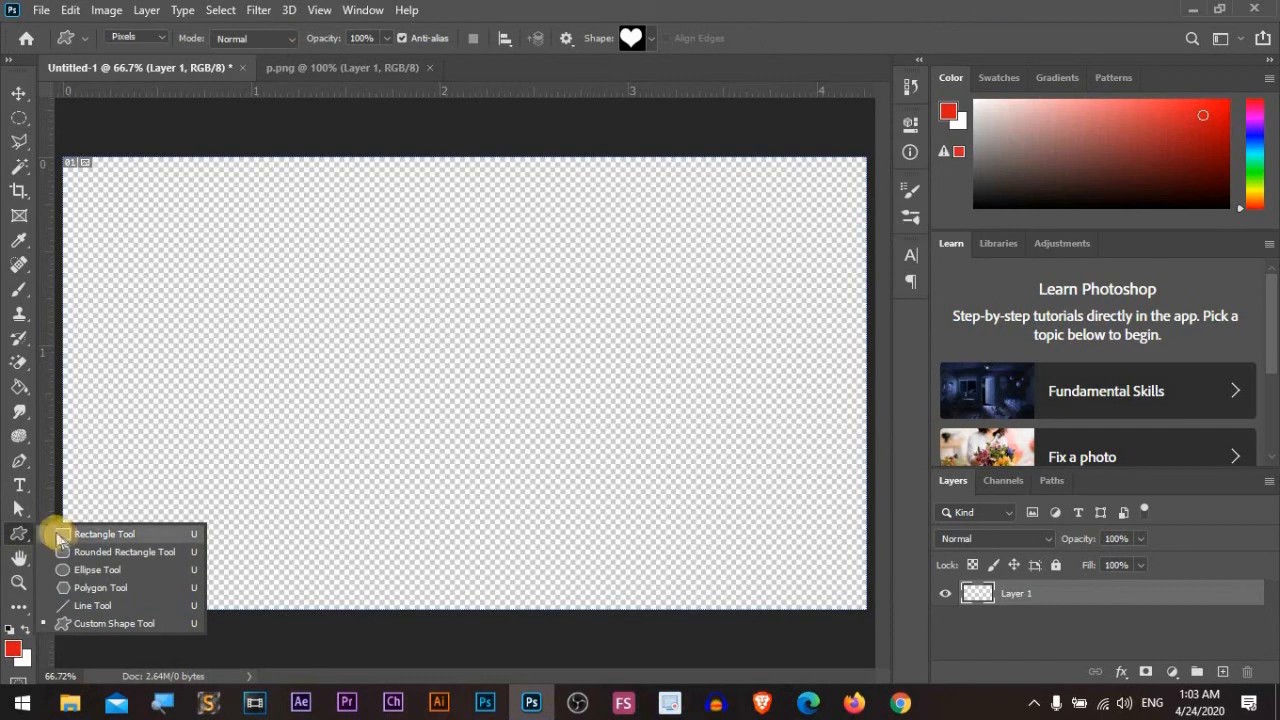
{"action": "left_click", "coordinate": [158, 38]}
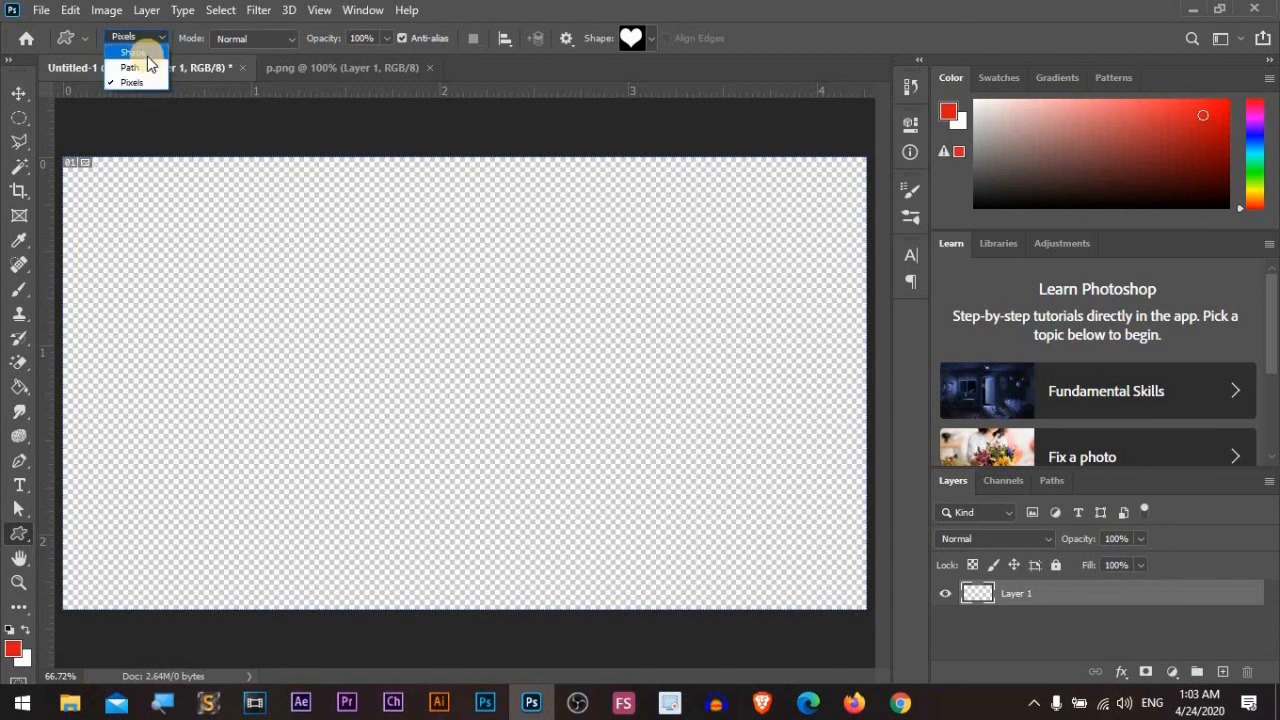
{"action": "left_click", "coordinate": [147, 56]}
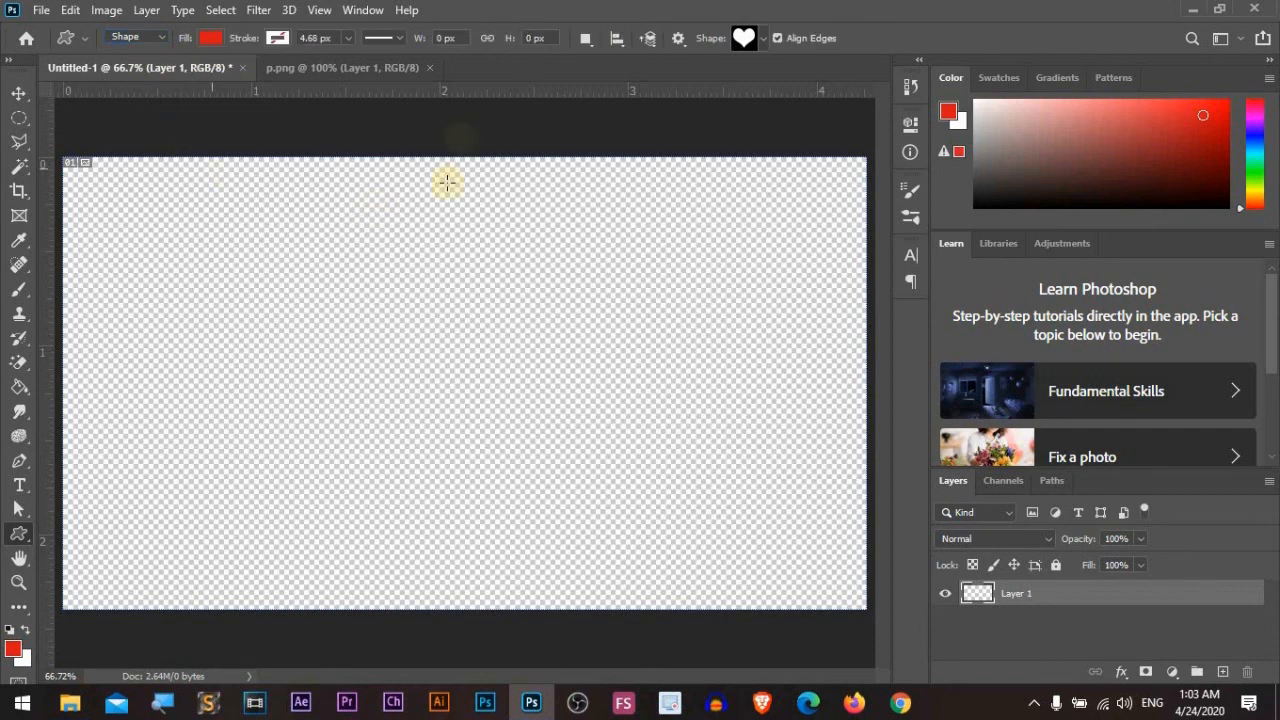
{"action": "left_click", "coordinate": [762, 40]}
{"action": "left_click_drag", "start_coordinate": [832, 102], "coordinate": [829, 71]}
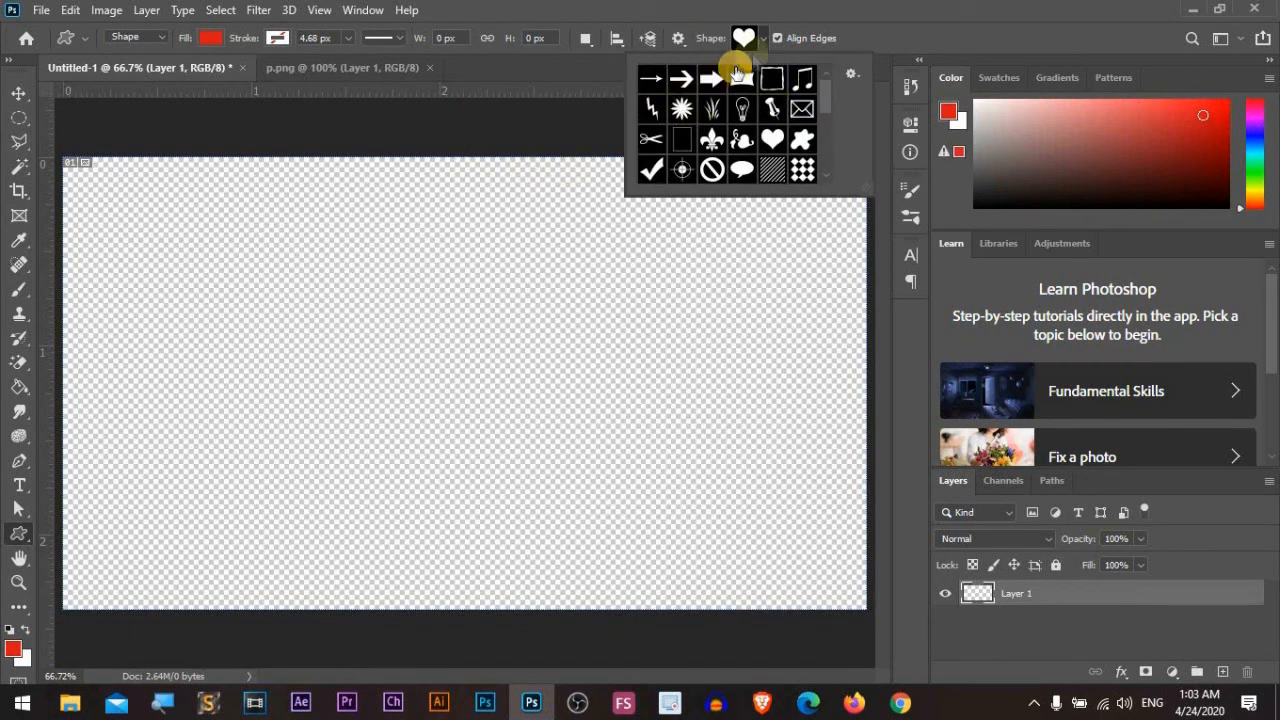
Step: Examine the shape fill options, including the RGB swatches and the custom colour picker, without creating a shape
{"action": "left_click", "coordinate": [216, 39]}
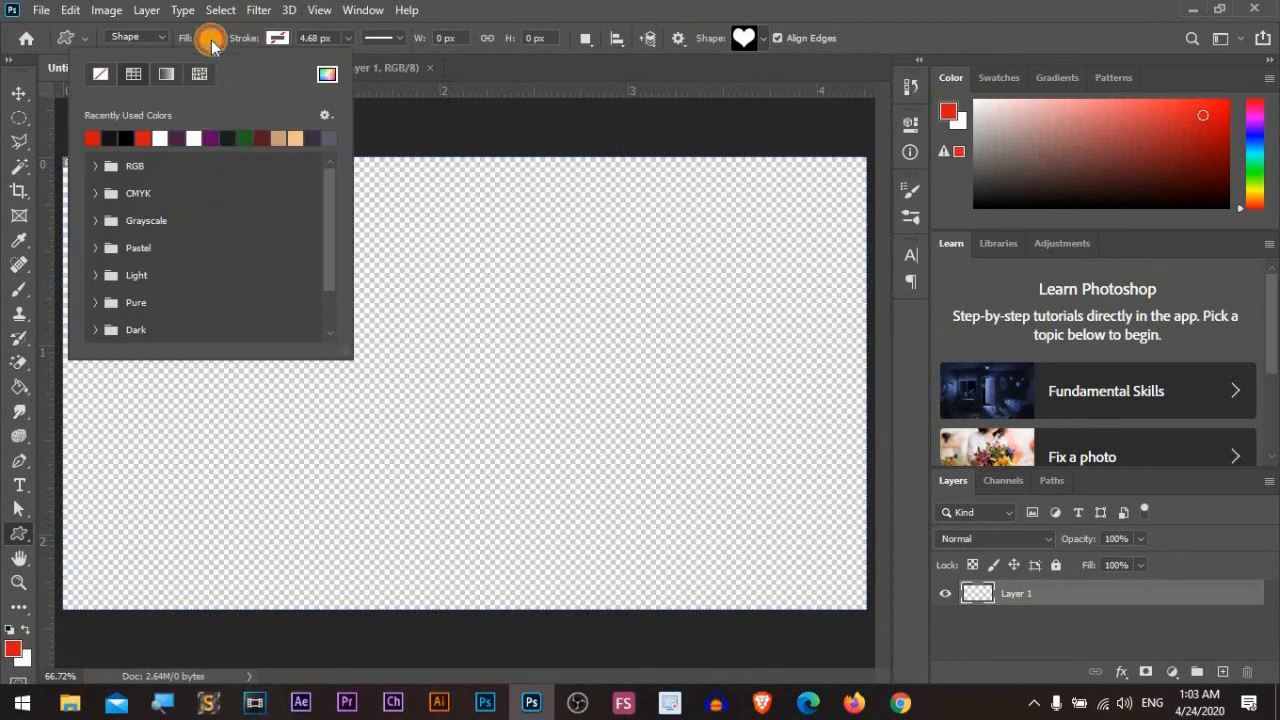
{"action": "left_click", "coordinate": [96, 168]}
{"action": "left_click", "coordinate": [96, 166]}
{"action": "left_click", "coordinate": [327, 74]}
{"action": "left_click", "coordinate": [1214, 145]}
{"action": "left_click", "coordinate": [532, 107]}
{"action": "left_click", "coordinate": [500, 129]}
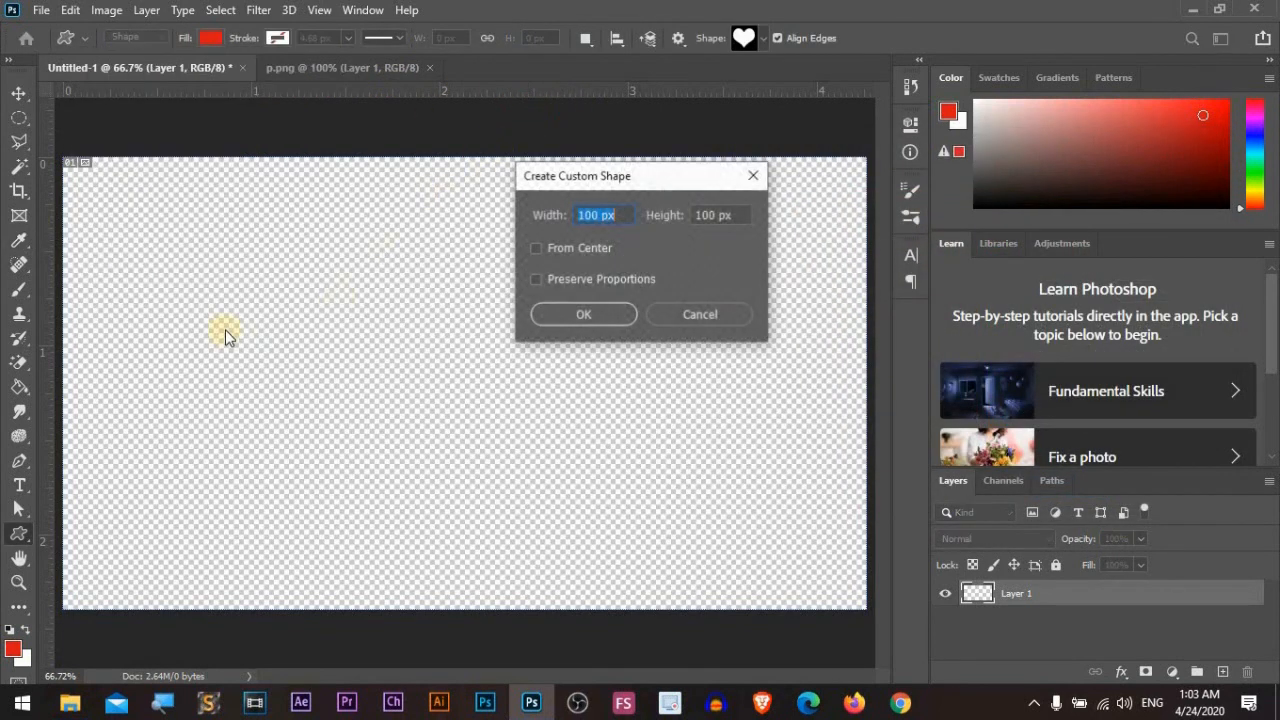
{"action": "left_click", "coordinate": [753, 176]}
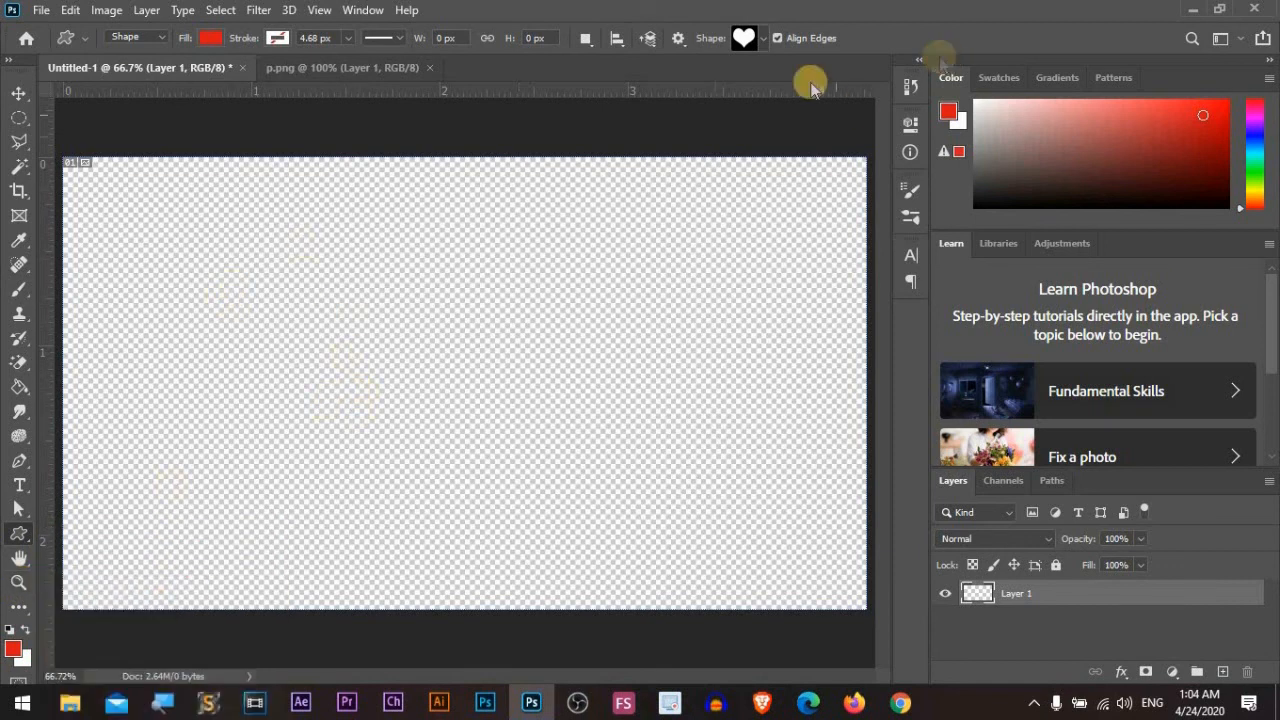
Step: Switch to the p.png document, deselect its layer and clear the selection around the man in the blue shirt
{"action": "left_click", "coordinate": [412, 72]}
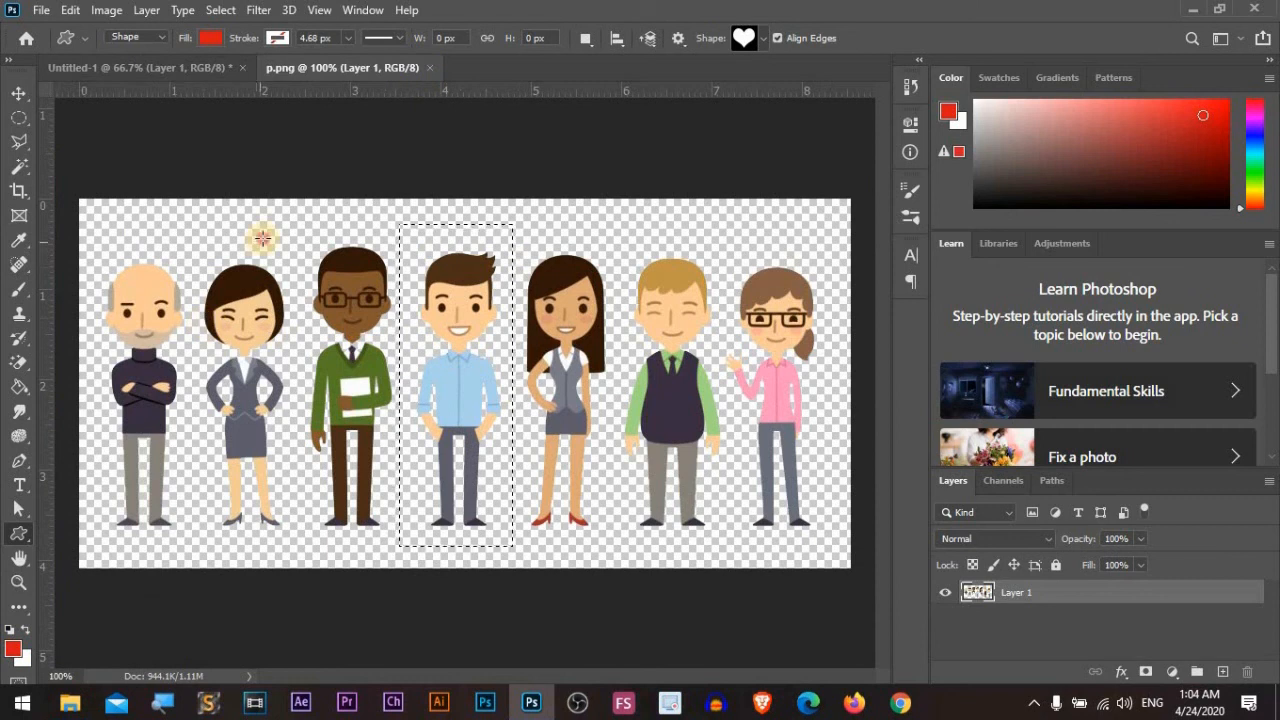
{"action": "left_click", "coordinate": [363, 345]}
{"action": "left_click", "coordinate": [750, 177]}
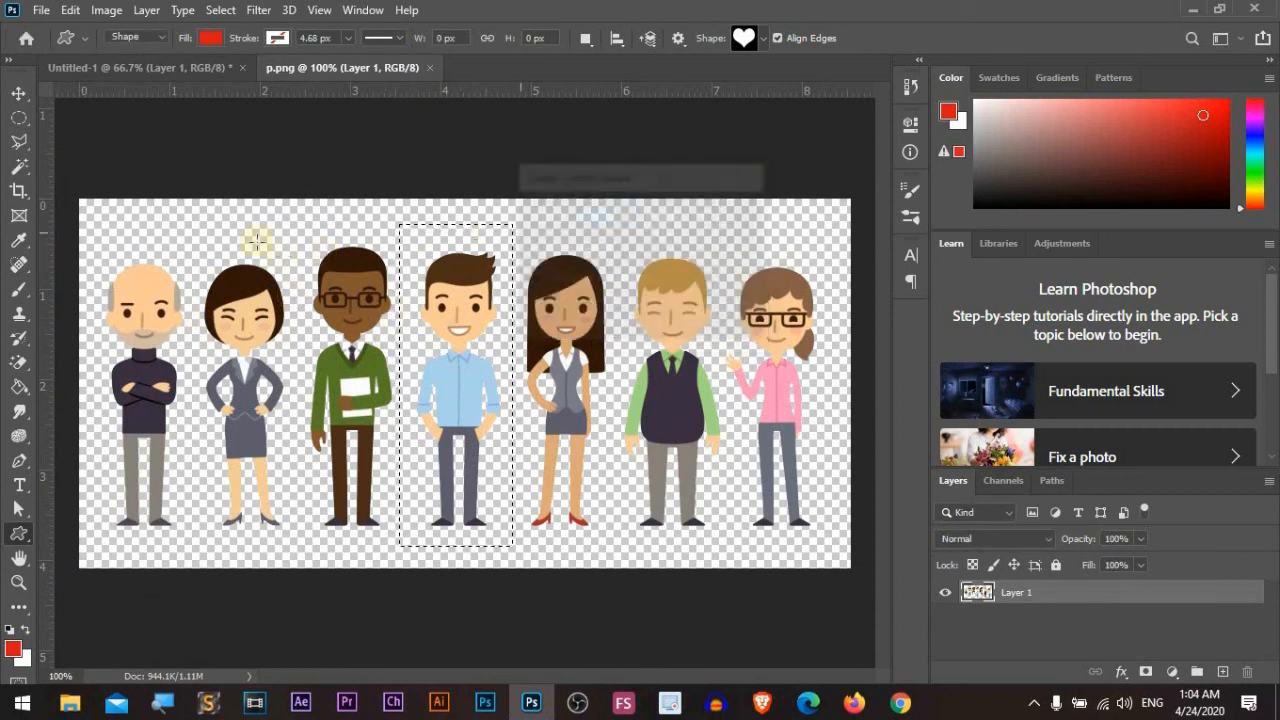
{"action": "left_click", "coordinate": [20, 90]}
{"action": "left_click", "coordinate": [215, 205]}
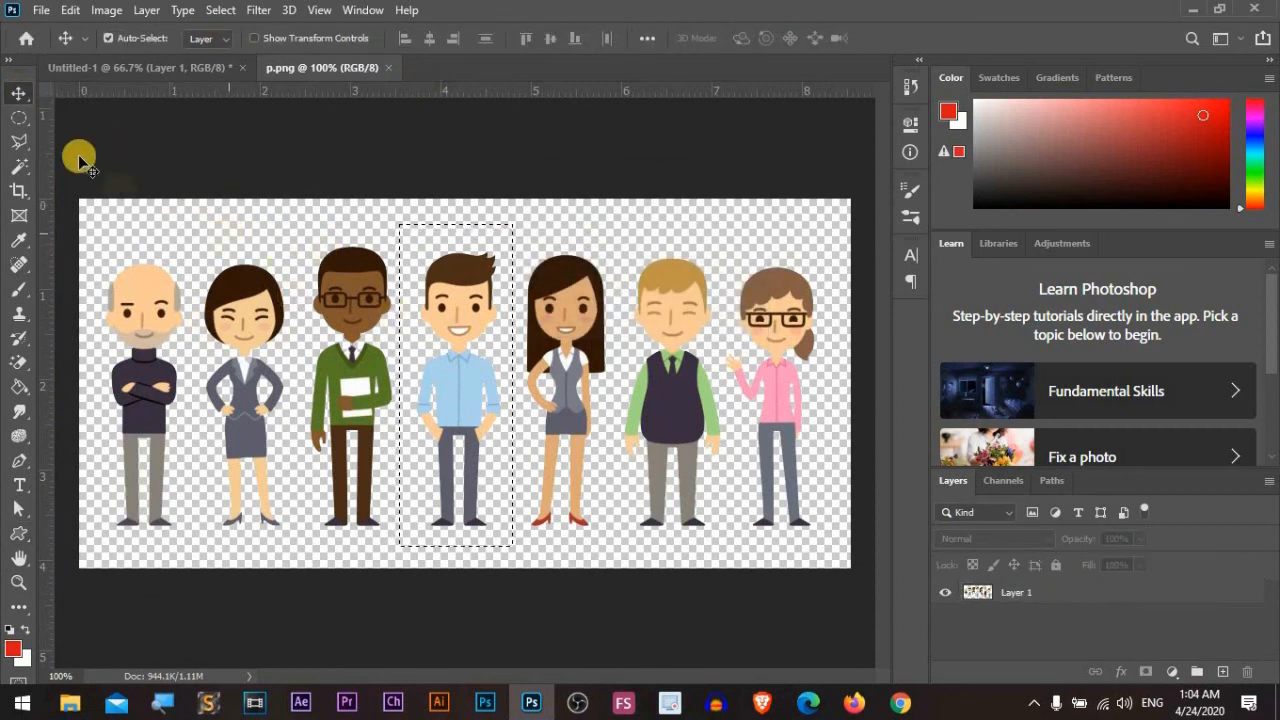
{"action": "left_click", "coordinate": [19, 117]}
{"action": "left_click", "coordinate": [177, 215]}
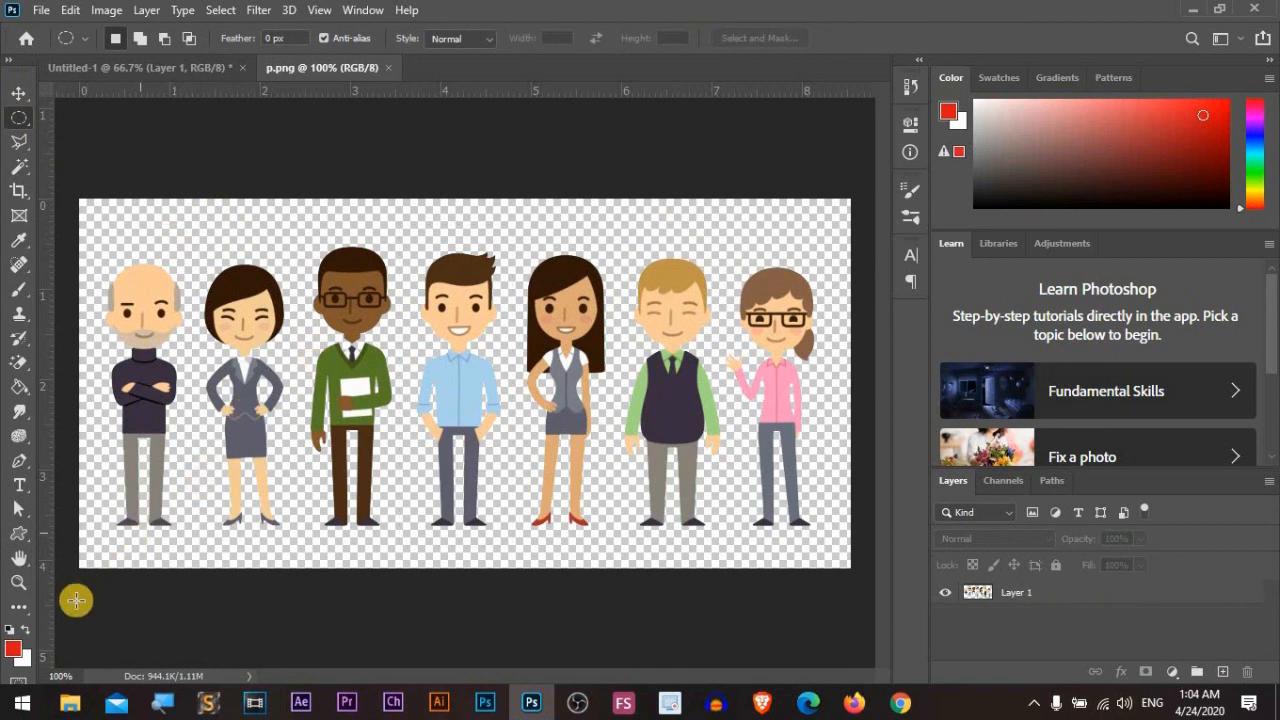
Step: Zoom p.png in to 600% around the area beside the man in the blue shirt with the Zoom tool
{"action": "left_click", "coordinate": [19, 557]}
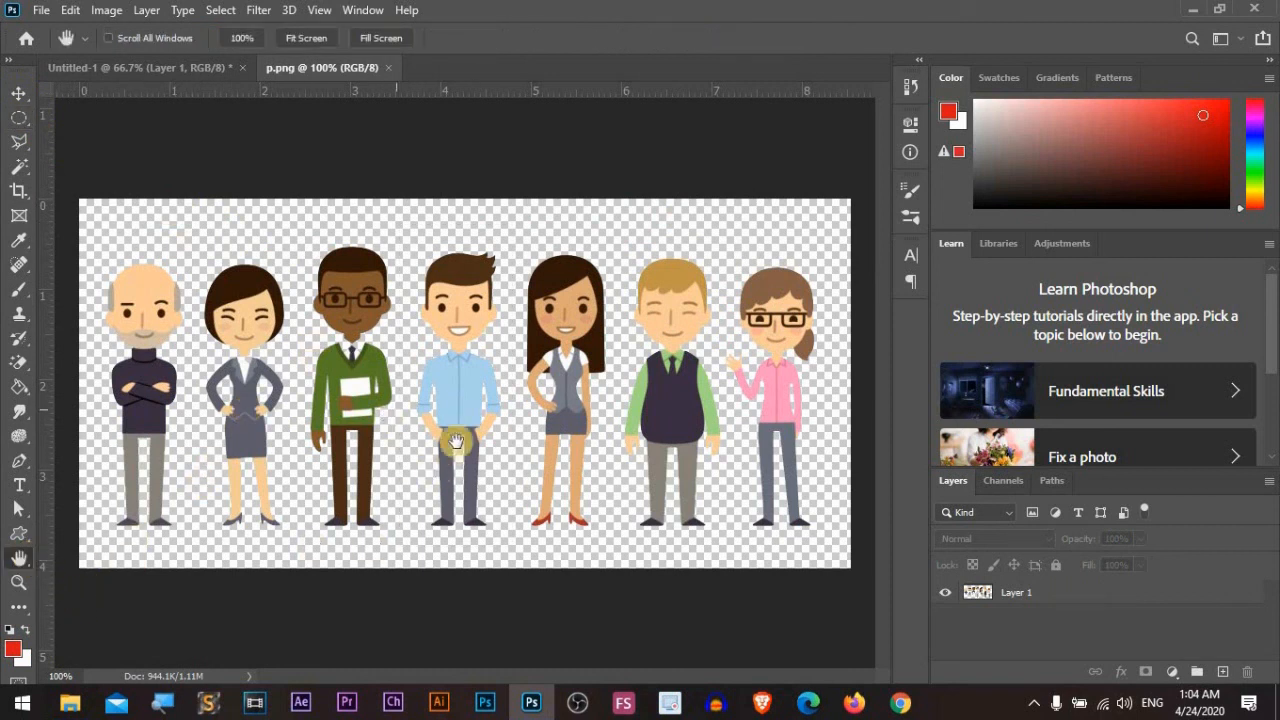
{"action": "left_click", "coordinate": [18, 583]}
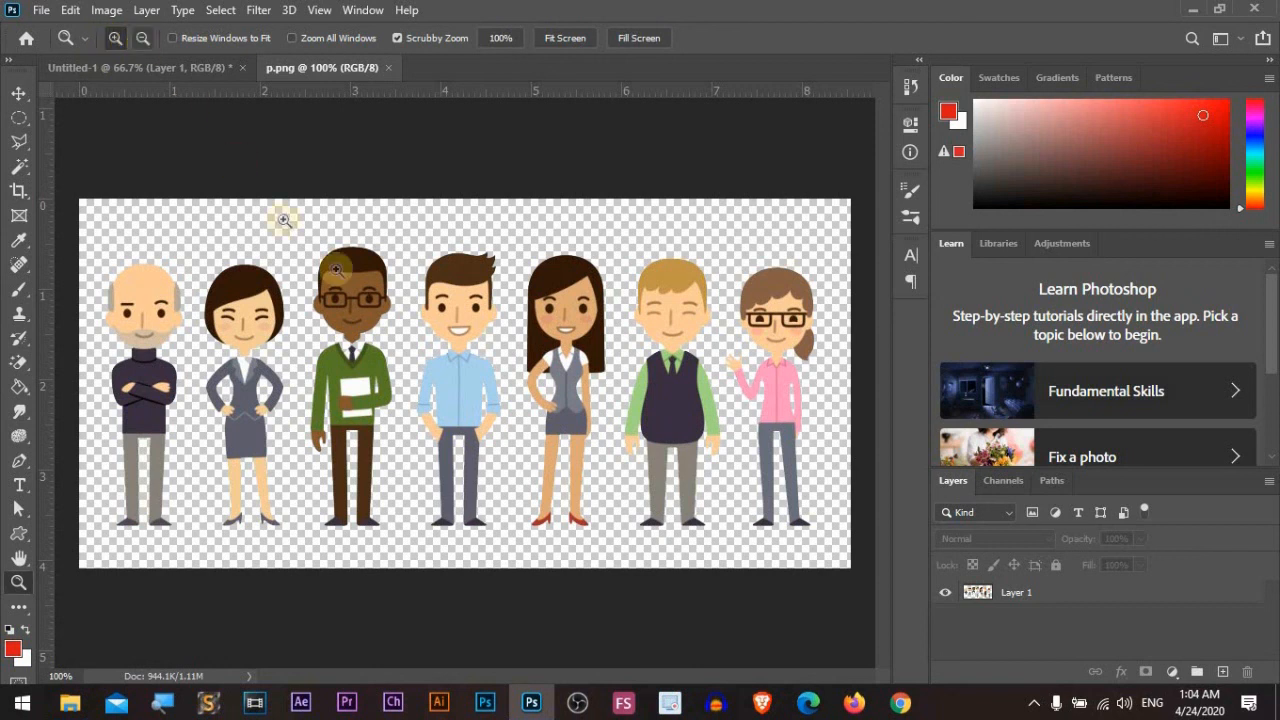
{"action": "left_click", "coordinate": [409, 333]}
{"action": "left_click", "coordinate": [409, 333]}
{"action": "left_click", "coordinate": [409, 333]}
{"action": "left_click", "coordinate": [409, 333]}
{"action": "left_click", "coordinate": [409, 333]}
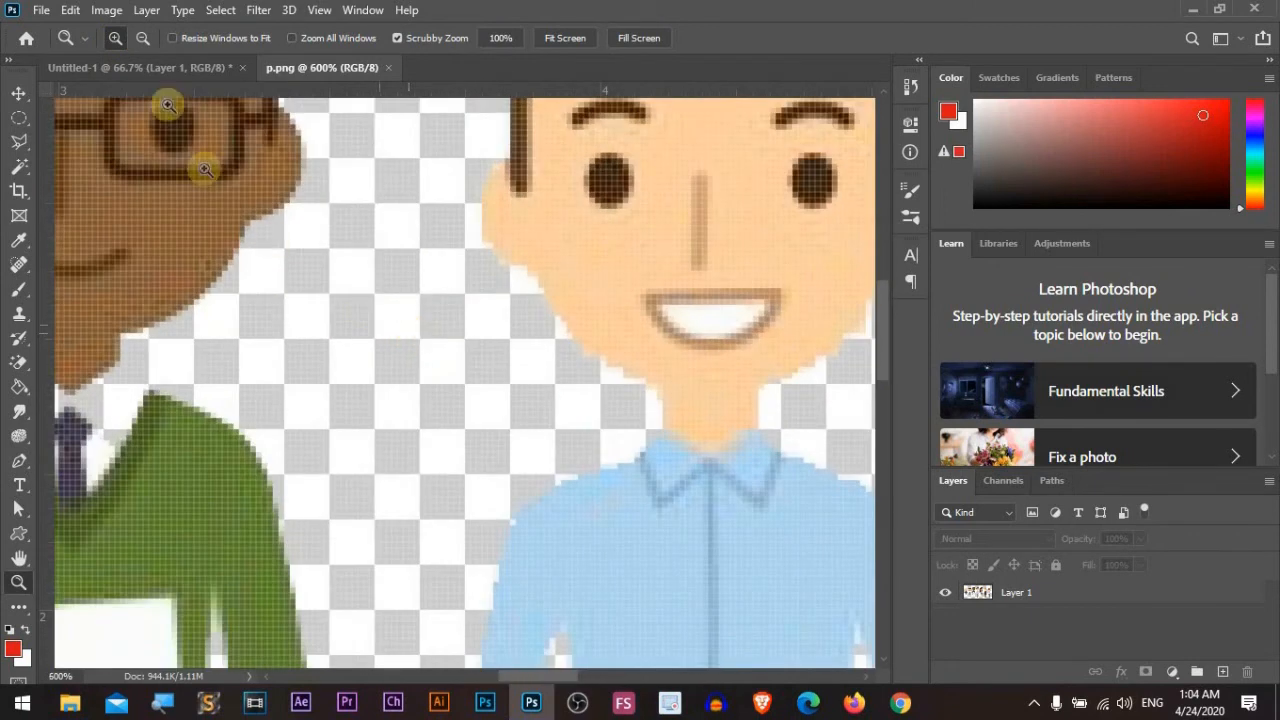
Step: Zoom p.png back out to 66.7% using the Zoom tool's zoom-out mode
{"action": "left_click", "coordinate": [142, 38]}
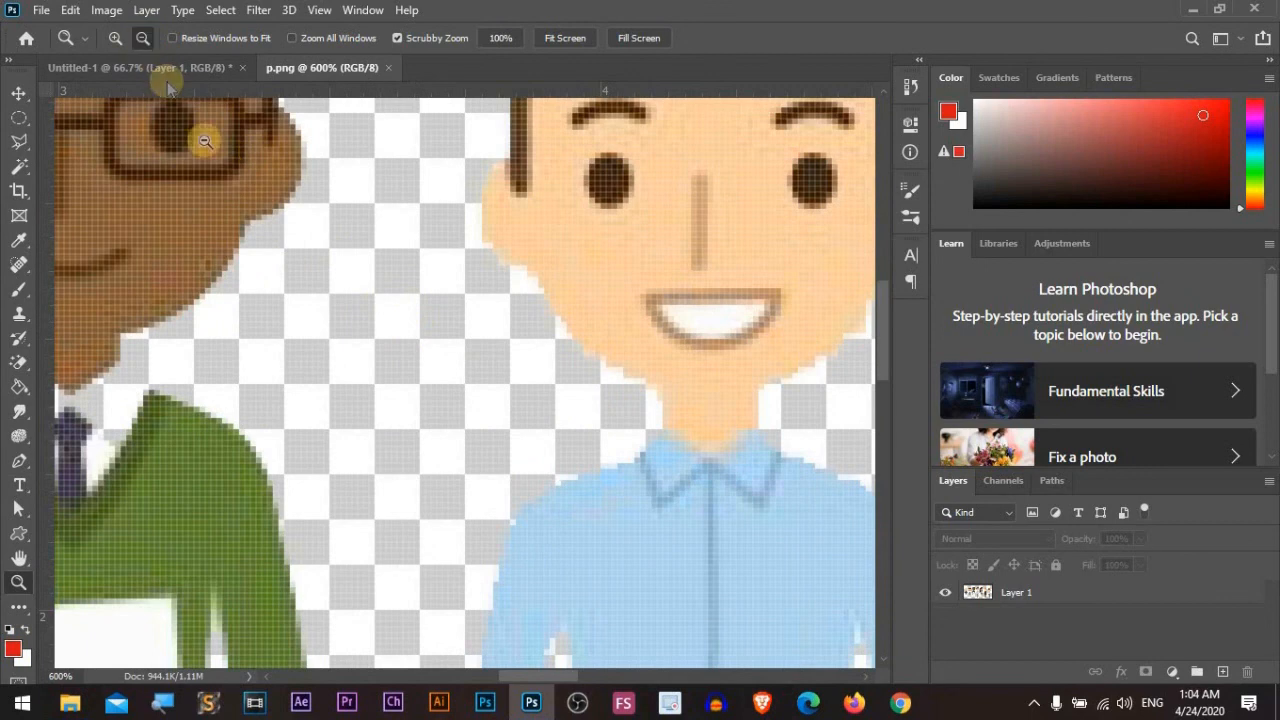
{"action": "left_click", "coordinate": [382, 300]}
{"action": "left_click", "coordinate": [382, 300]}
{"action": "left_click", "coordinate": [382, 300]}
{"action": "left_click", "coordinate": [382, 300]}
{"action": "left_click", "coordinate": [382, 300]}
{"action": "left_click", "coordinate": [382, 300]}
{"action": "left_click", "coordinate": [382, 300]}
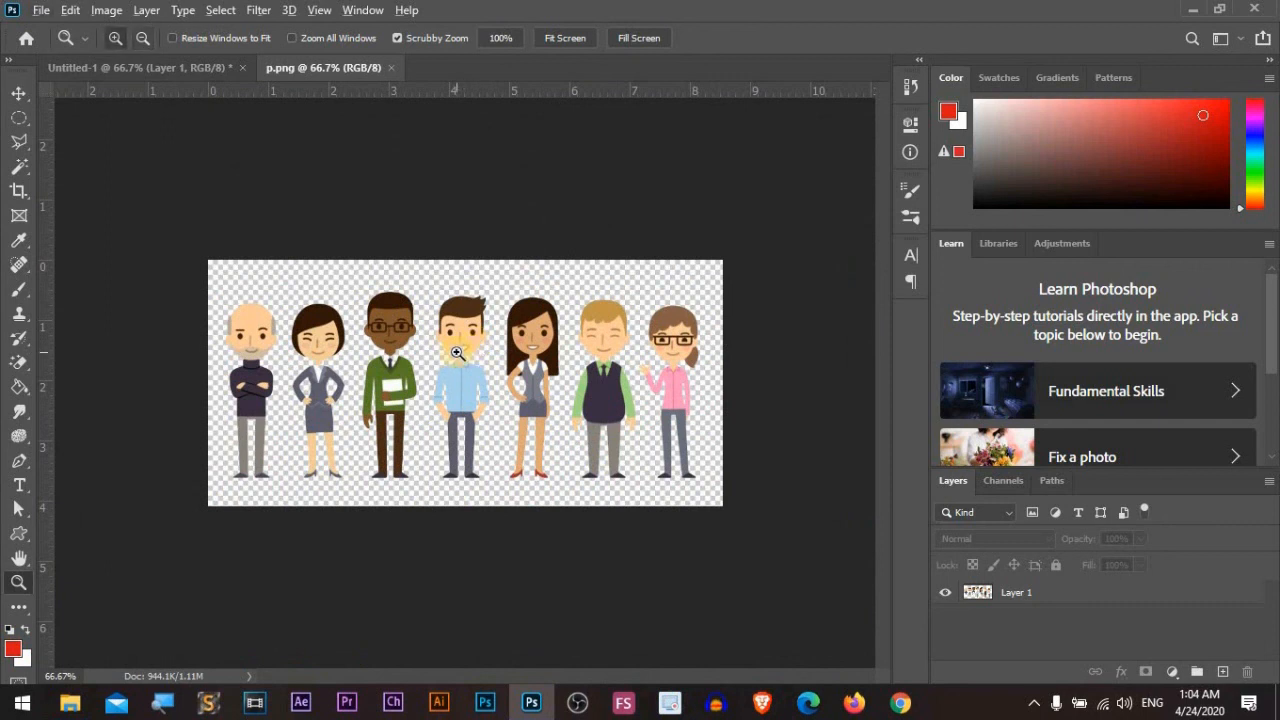
Step: Zoom in on the man in the blue shirt up to 400%, and temporarily reverse the Zoom tool to return to 66.7%
{"action": "left_click", "coordinate": [428, 362]}
{"action": "left_click", "coordinate": [428, 362]}
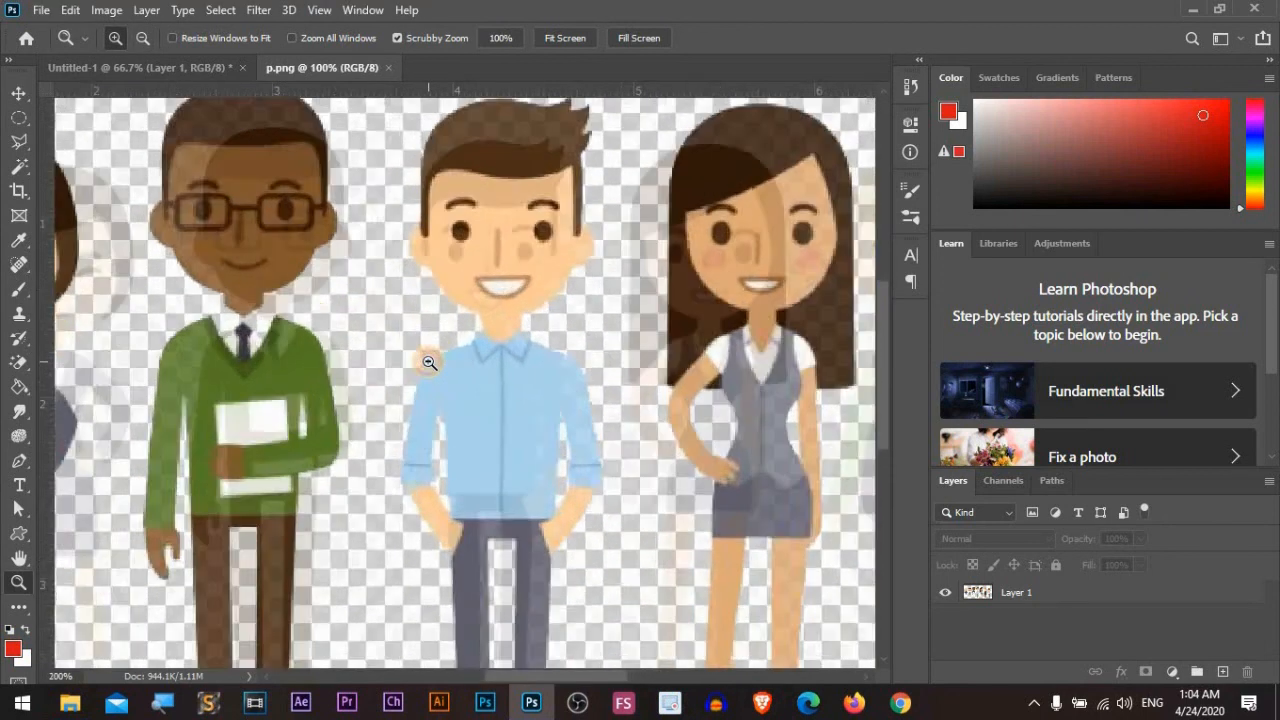
{"action": "left_click", "coordinate": [428, 362]}
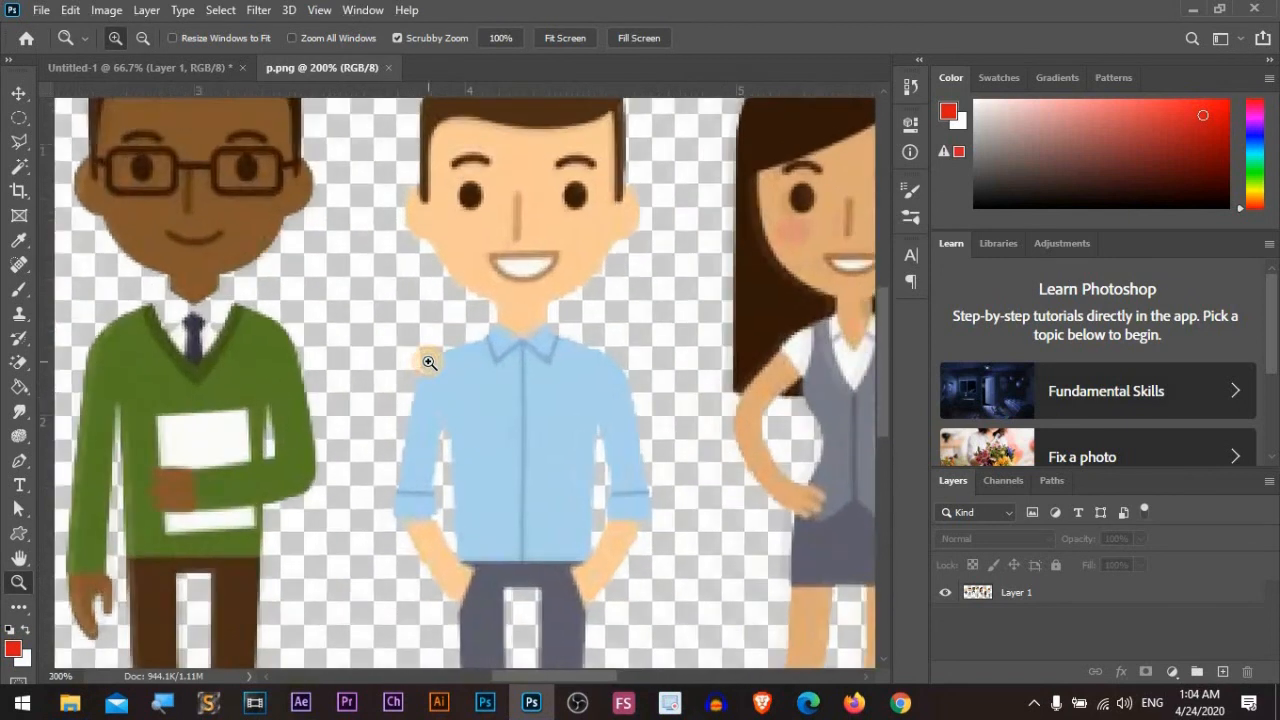
{"action": "left_click", "coordinate": [428, 362], "text": "alt"}
{"action": "left_click", "coordinate": [428, 362], "text": "alt"}
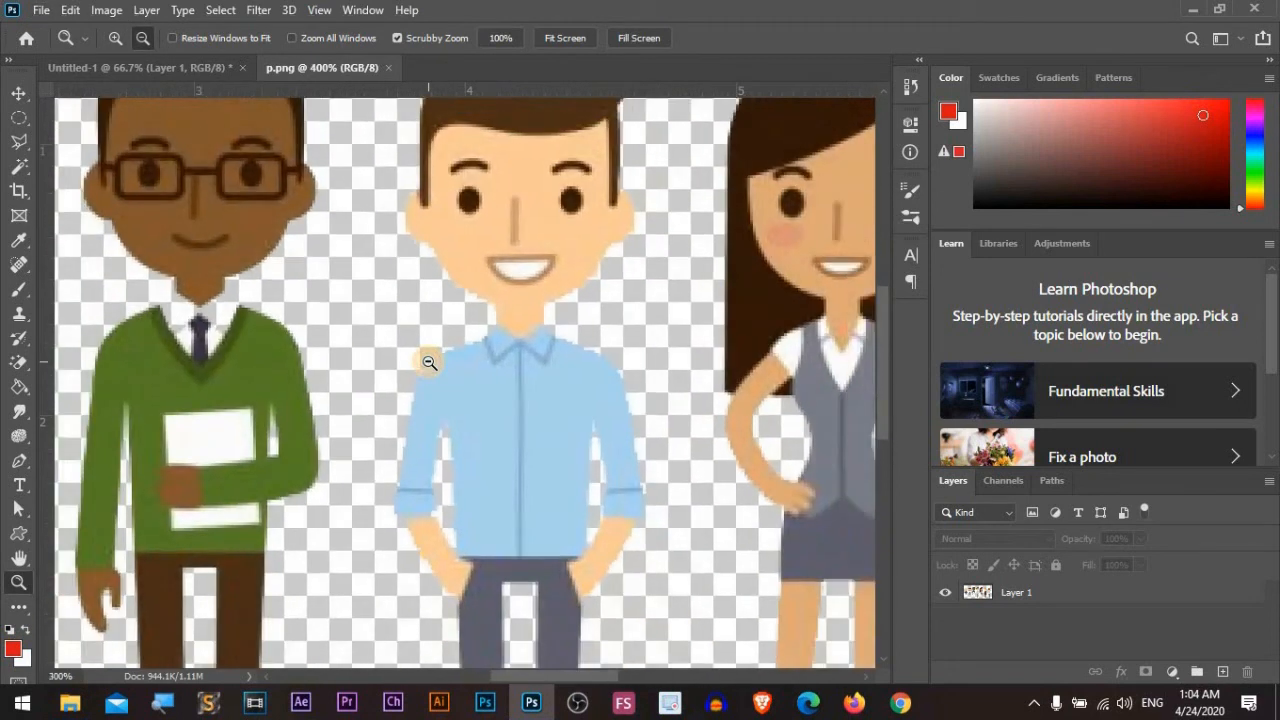
{"action": "left_click", "coordinate": [428, 362], "text": "alt"}
{"action": "left_click", "coordinate": [428, 362], "text": "alt"}
Step: Set the Zoom tool to zoom in and magnify the middle figures of p.png to 200%
{"action": "left_click", "coordinate": [115, 38]}
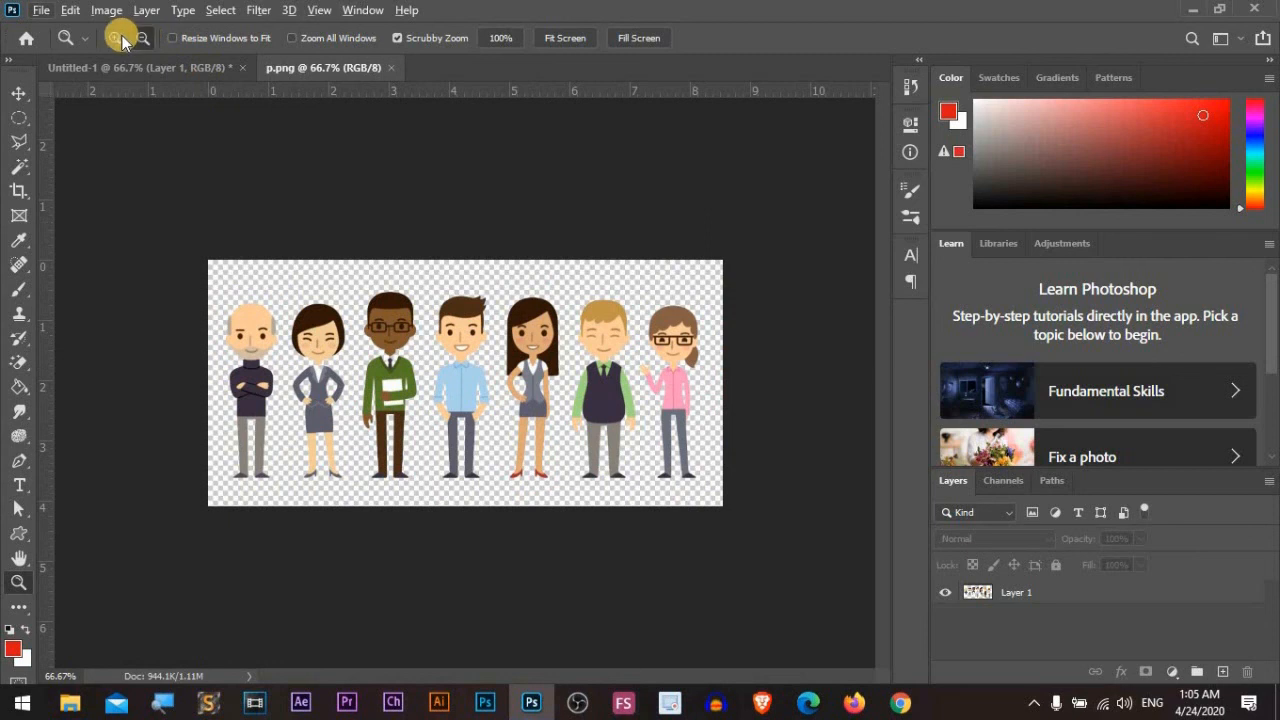
{"action": "left_click", "coordinate": [508, 410]}
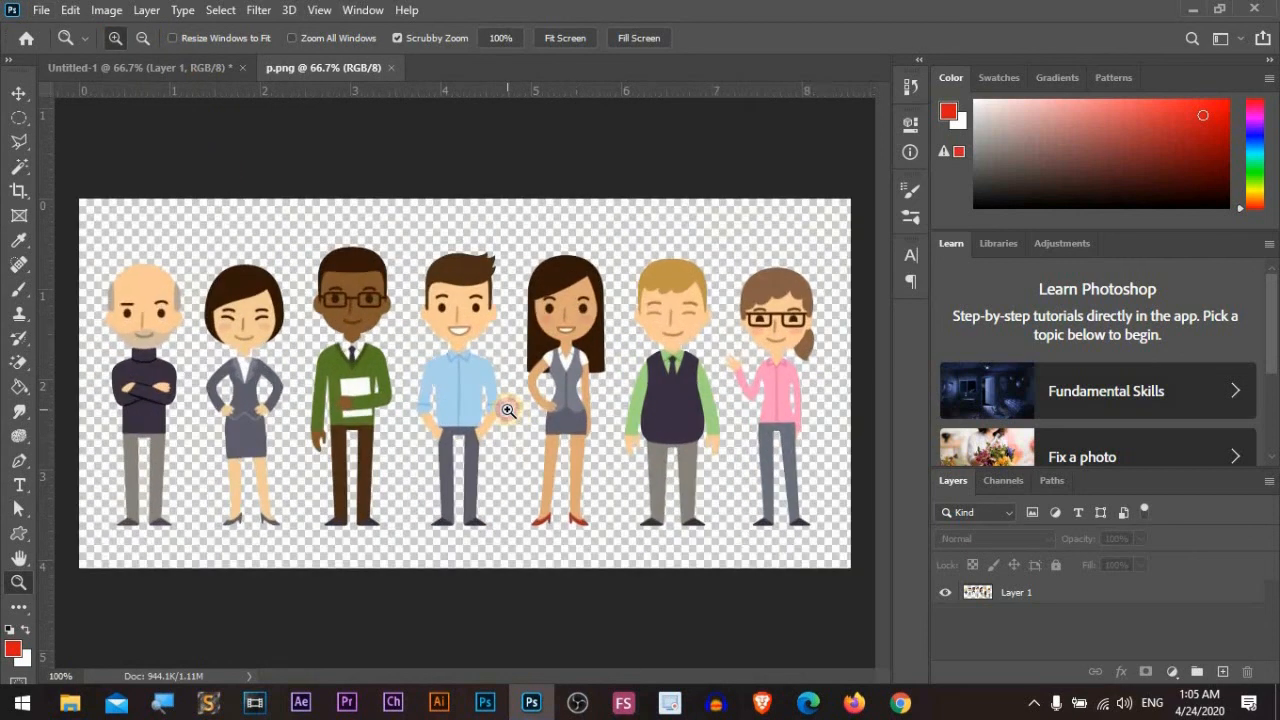
{"action": "left_click", "coordinate": [504, 408]}
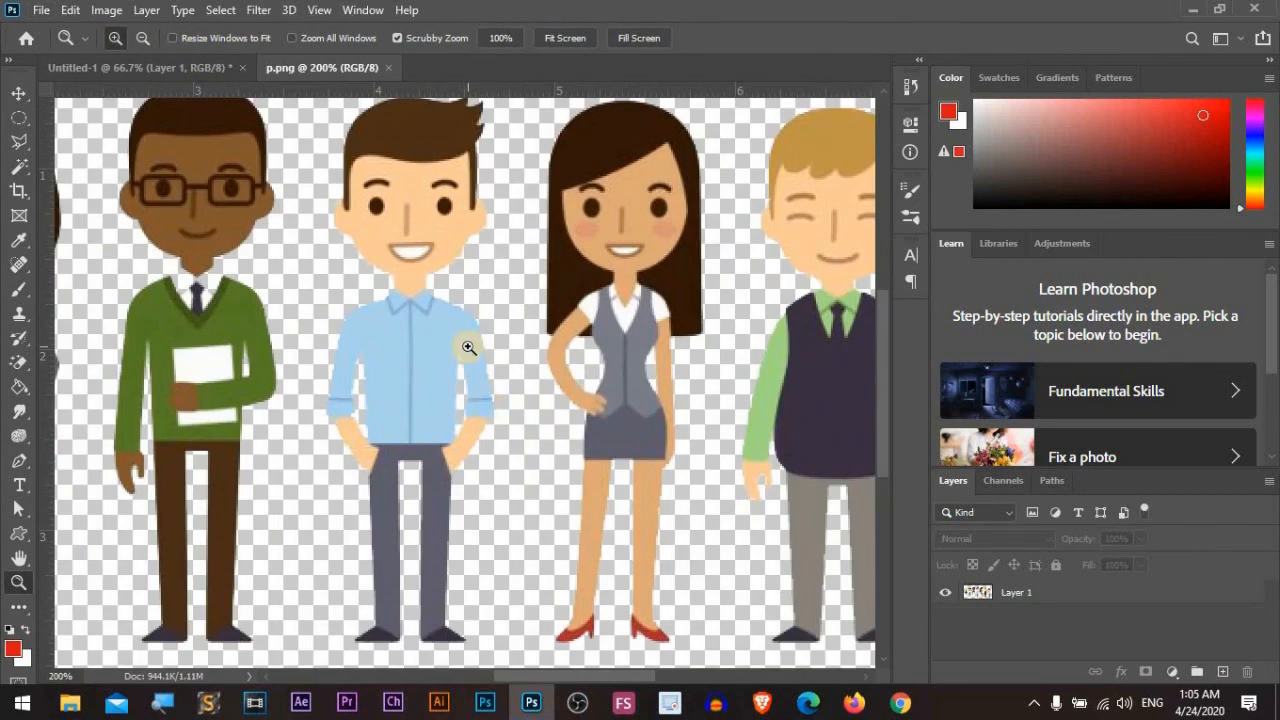
Step: Fit p.png on screen with the Zoom tool's preset, and magnify the area beside the man in the blue shirt to 400%
{"action": "right_click", "coordinate": [469, 352]}
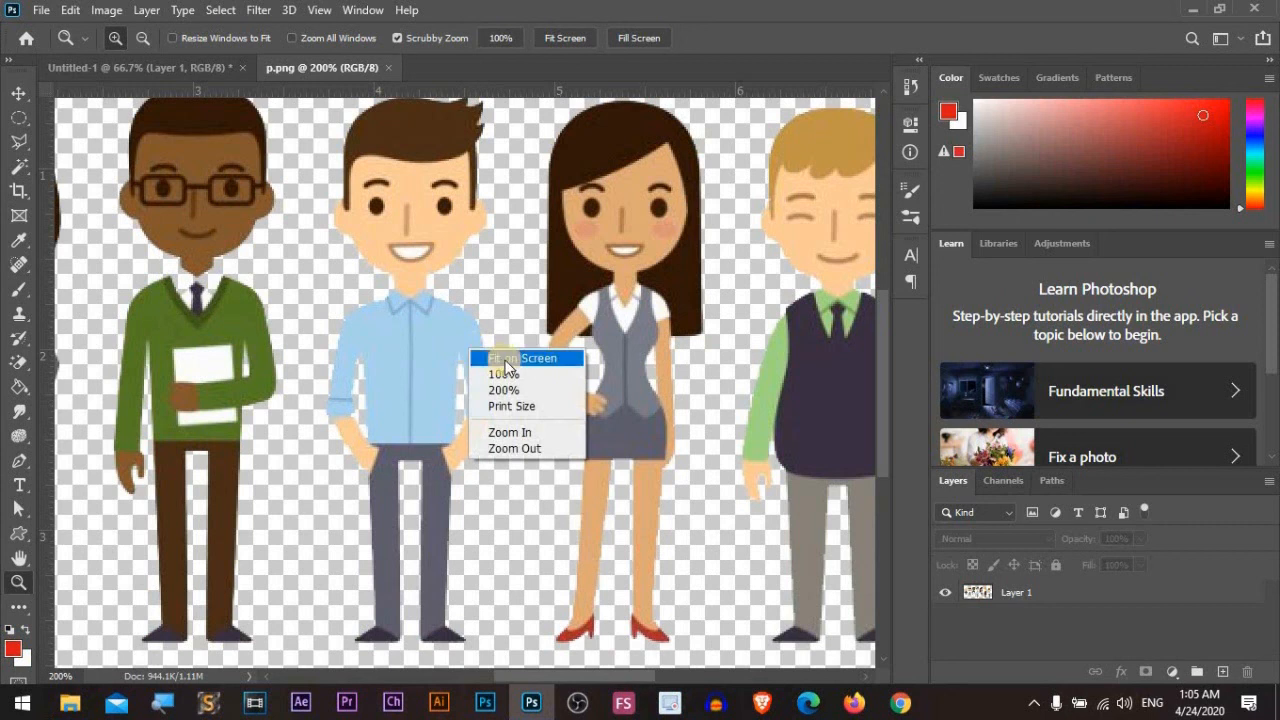
{"action": "left_click", "coordinate": [507, 360]}
{"action": "left_click", "coordinate": [507, 360]}
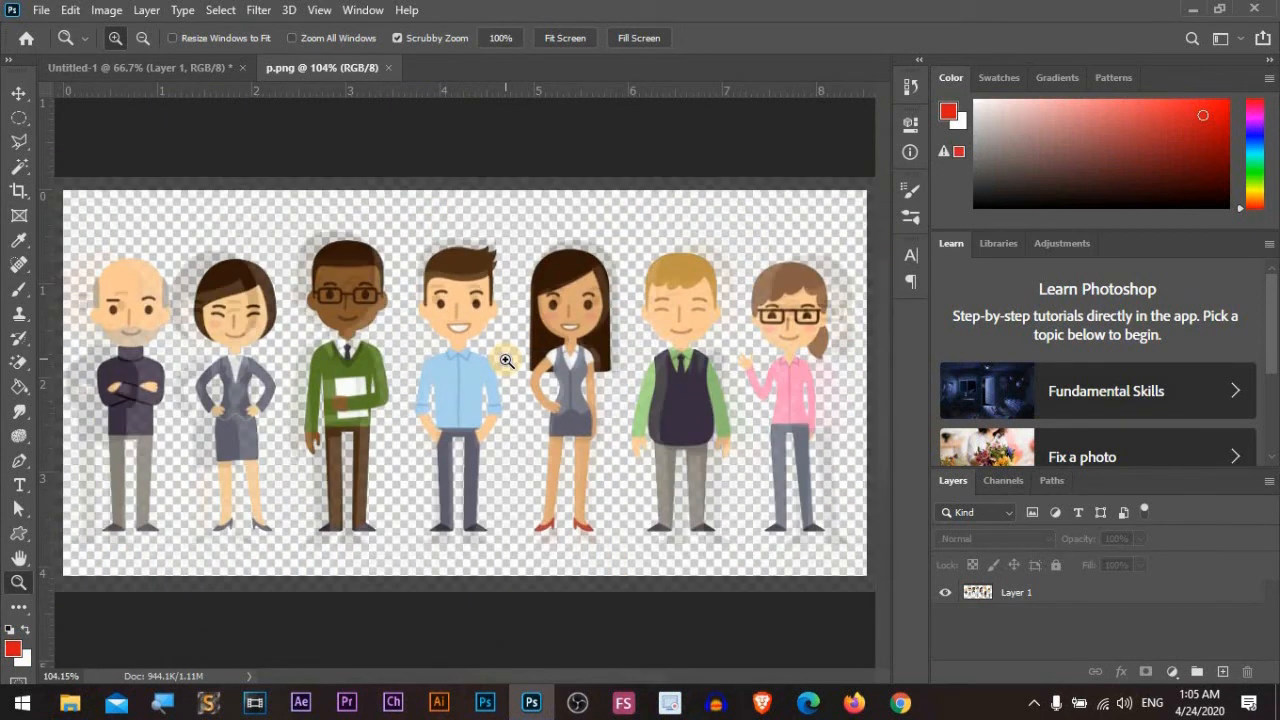
{"action": "left_click", "coordinate": [505, 360]}
{"action": "left_click", "coordinate": [505, 360]}
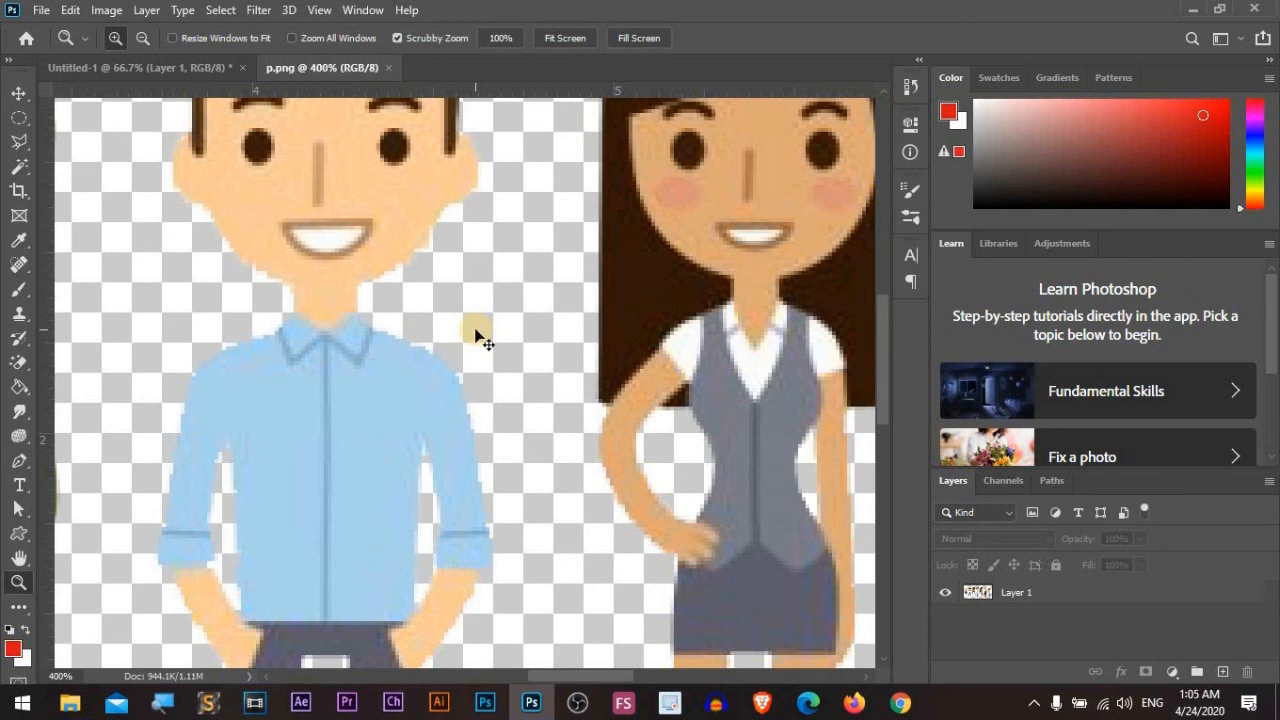
Step: Fit p.png on screen again, and go through the Zoom tool's preset views up to 200% and Print Size
{"action": "key", "text": "ctrl+0"}
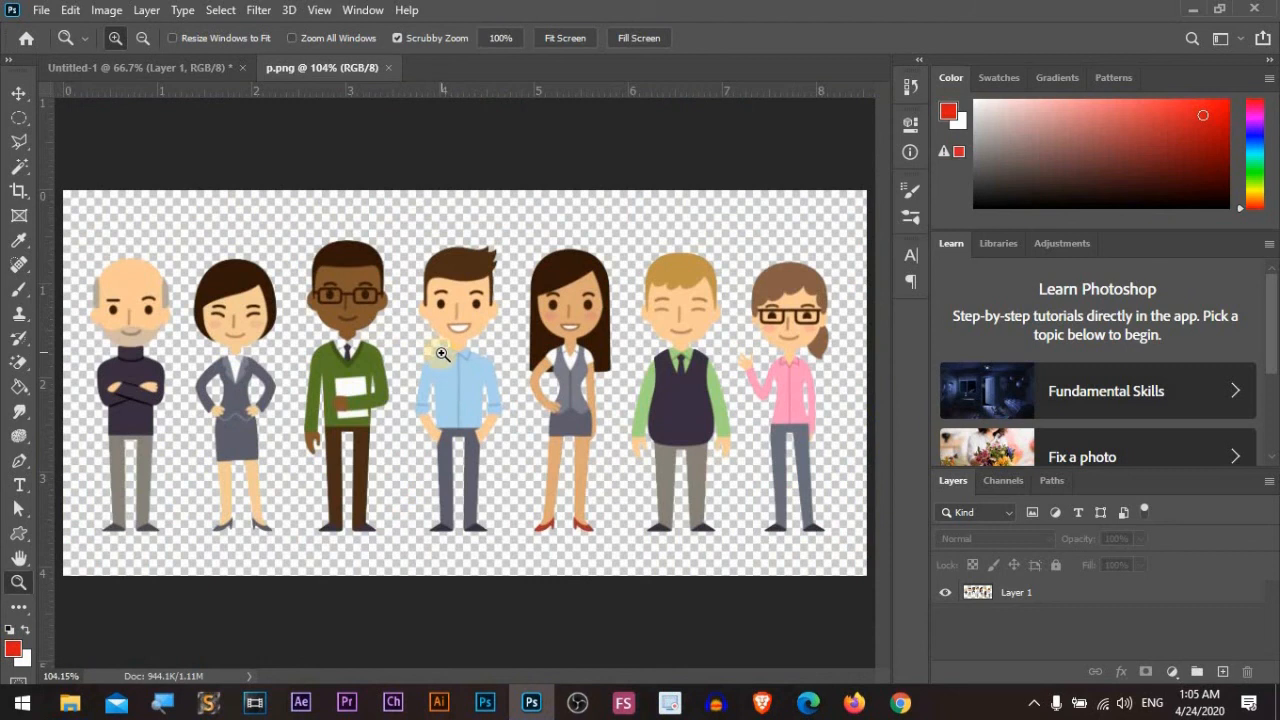
{"action": "right_click", "coordinate": [442, 354]}
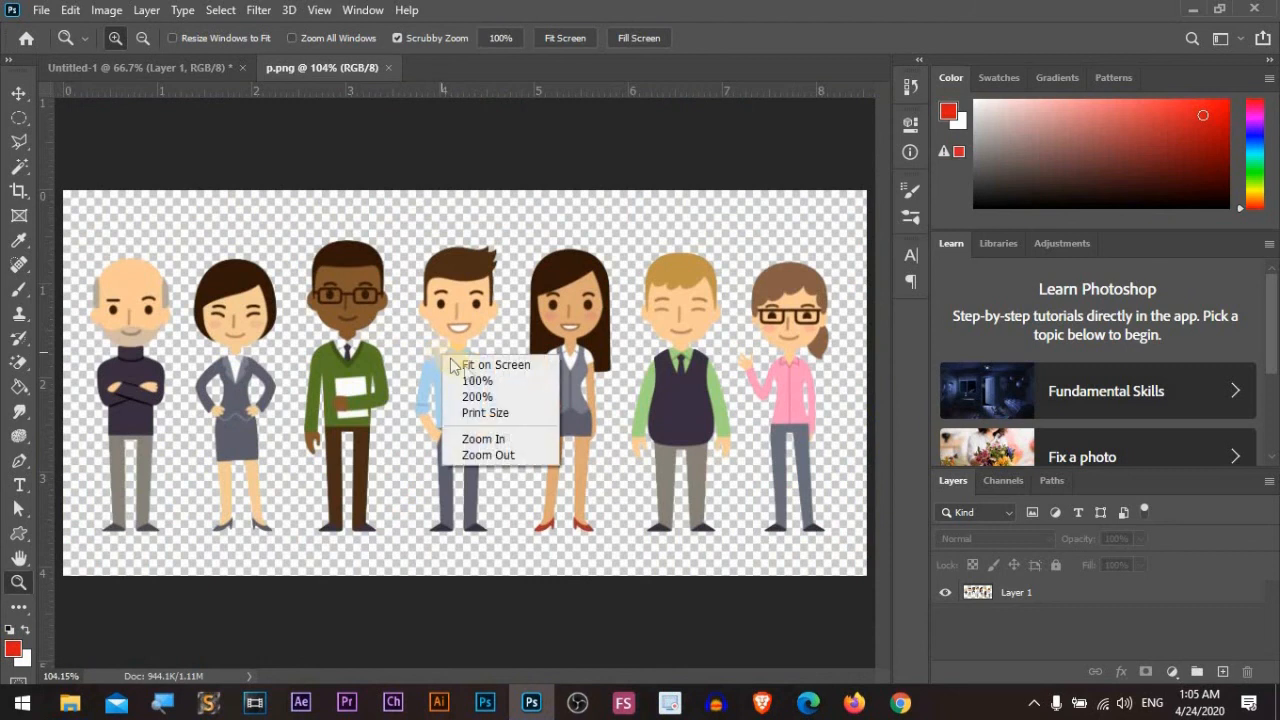
{"action": "left_click", "coordinate": [480, 381]}
{"action": "right_click", "coordinate": [457, 343]}
{"action": "left_click", "coordinate": [490, 383]}
{"action": "right_click", "coordinate": [471, 352]}
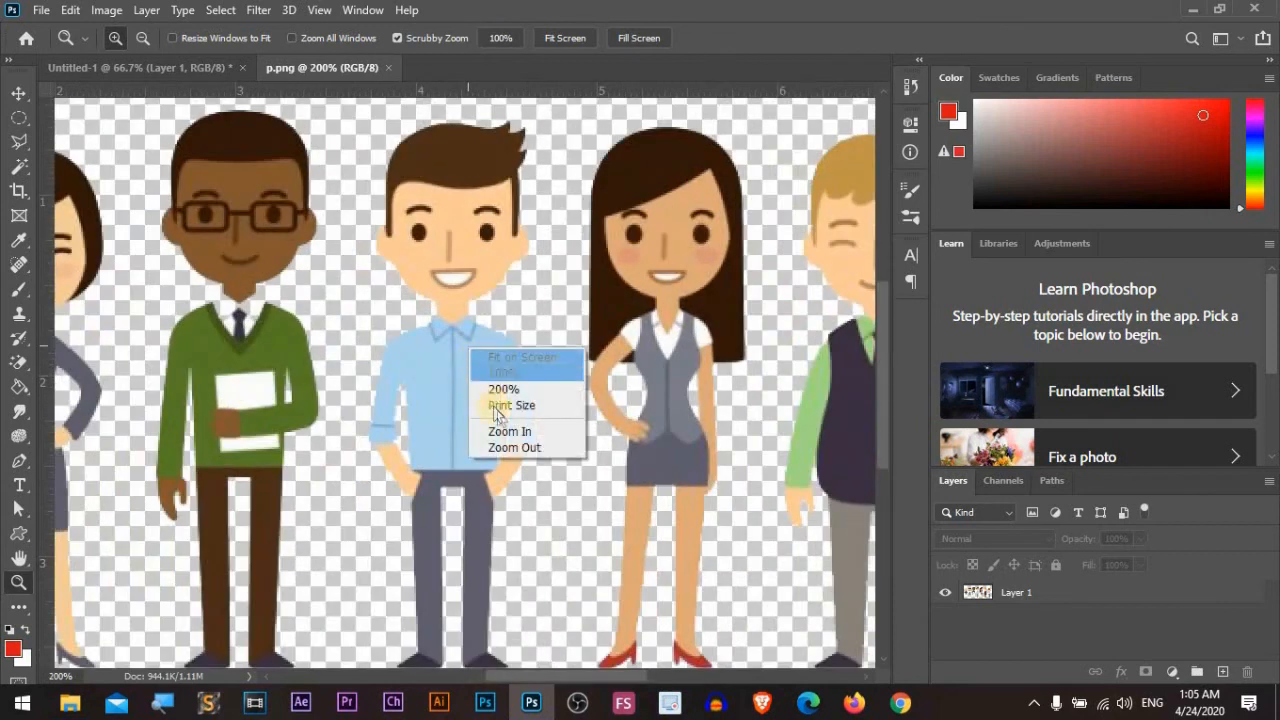
{"action": "left_click", "coordinate": [498, 406]}
Step: Try the Zoom In and Zoom Out commands on p.png, and return the whole image to fit the screen
{"action": "right_click", "coordinate": [487, 364]}
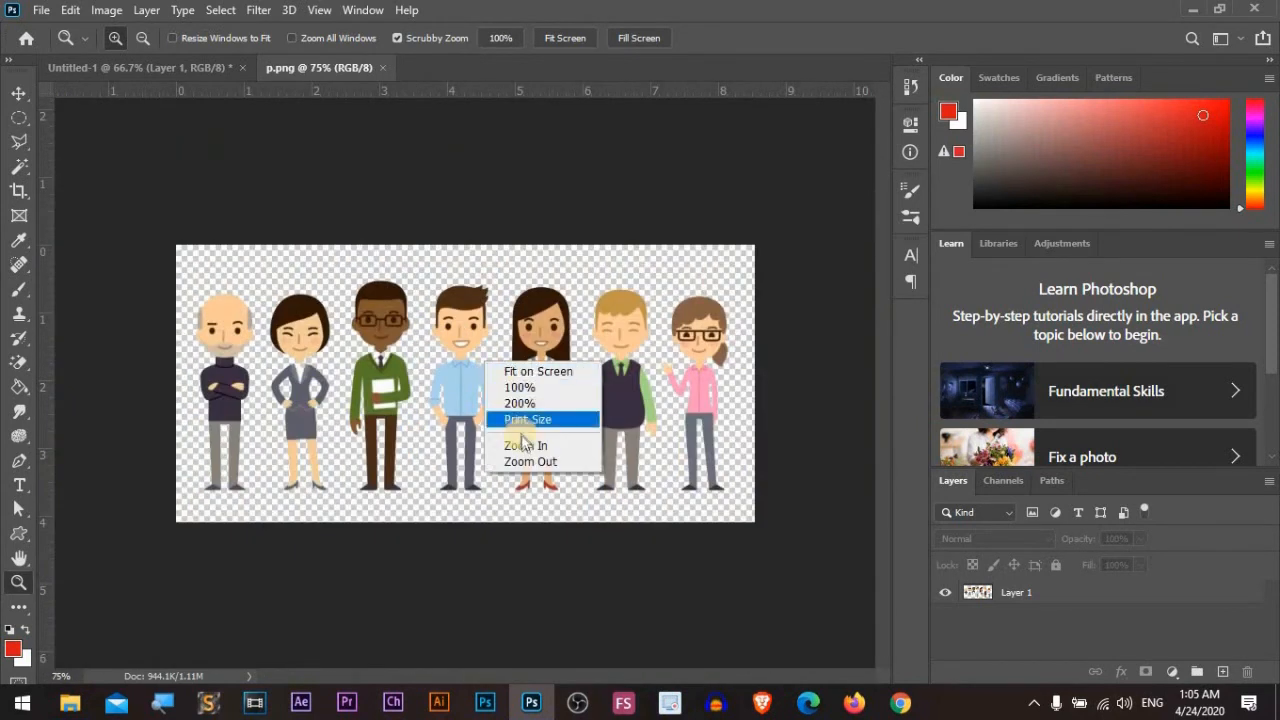
{"action": "left_click", "coordinate": [524, 445]}
{"action": "right_click", "coordinate": [510, 404]}
{"action": "left_click", "coordinate": [537, 503]}
{"action": "left_click_drag", "start_coordinate": [428, 408], "coordinate": [440, 446]}
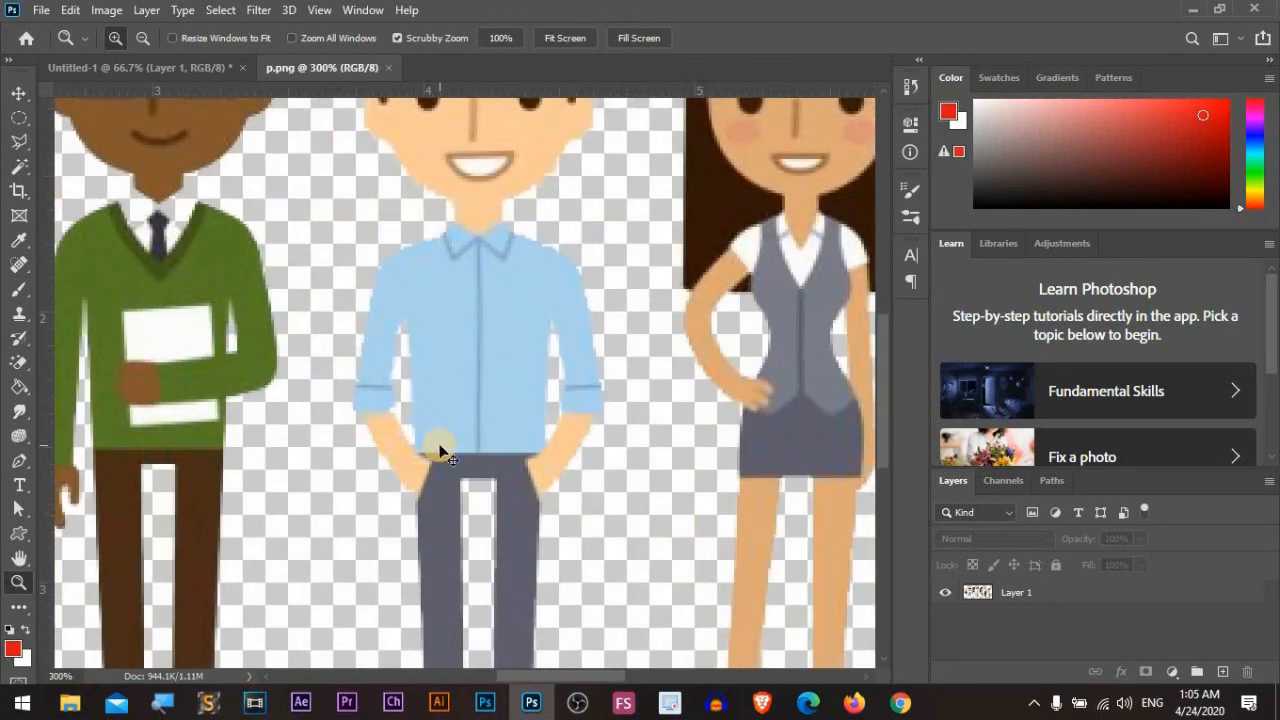
{"action": "left_click", "coordinate": [440, 452], "text": "alt"}
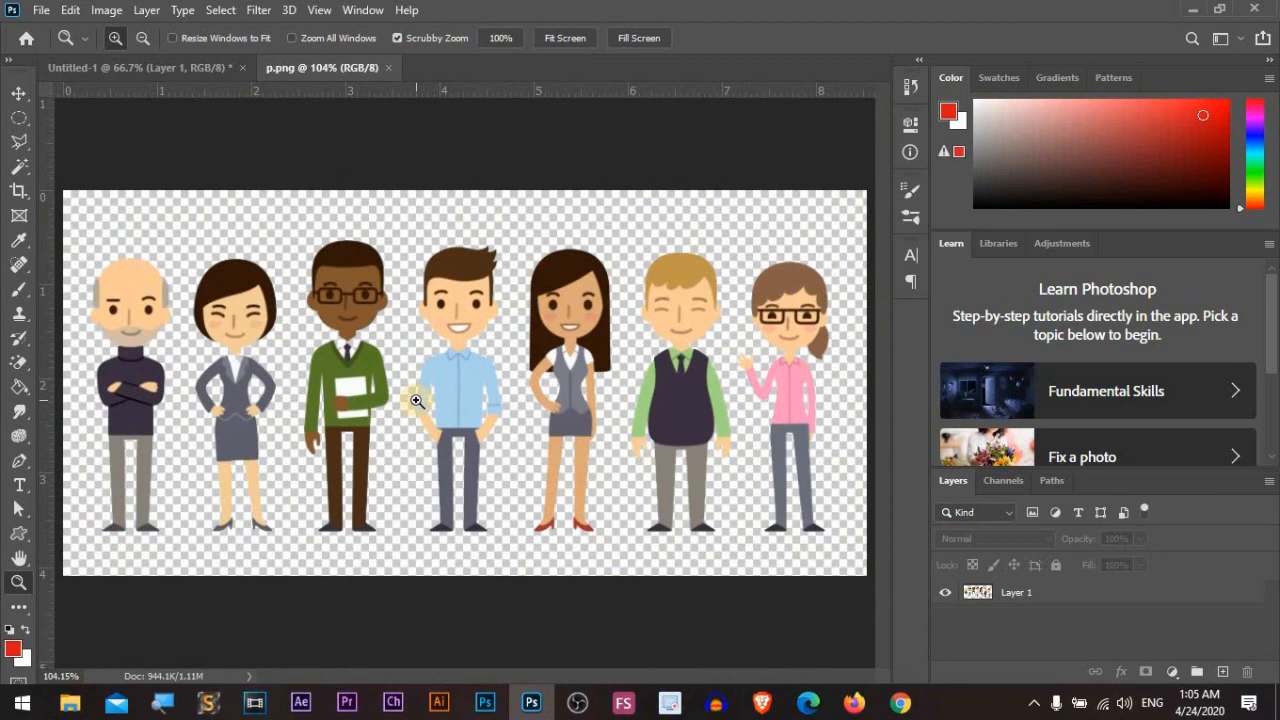
Step: Zoom continuously in to about 1180% on the blue shirt's sleeve, and back out to about 90%
{"action": "left_click_drag", "start_coordinate": [416, 400], "coordinate": [416, 400]}
{"action": "key", "text": "alt"}
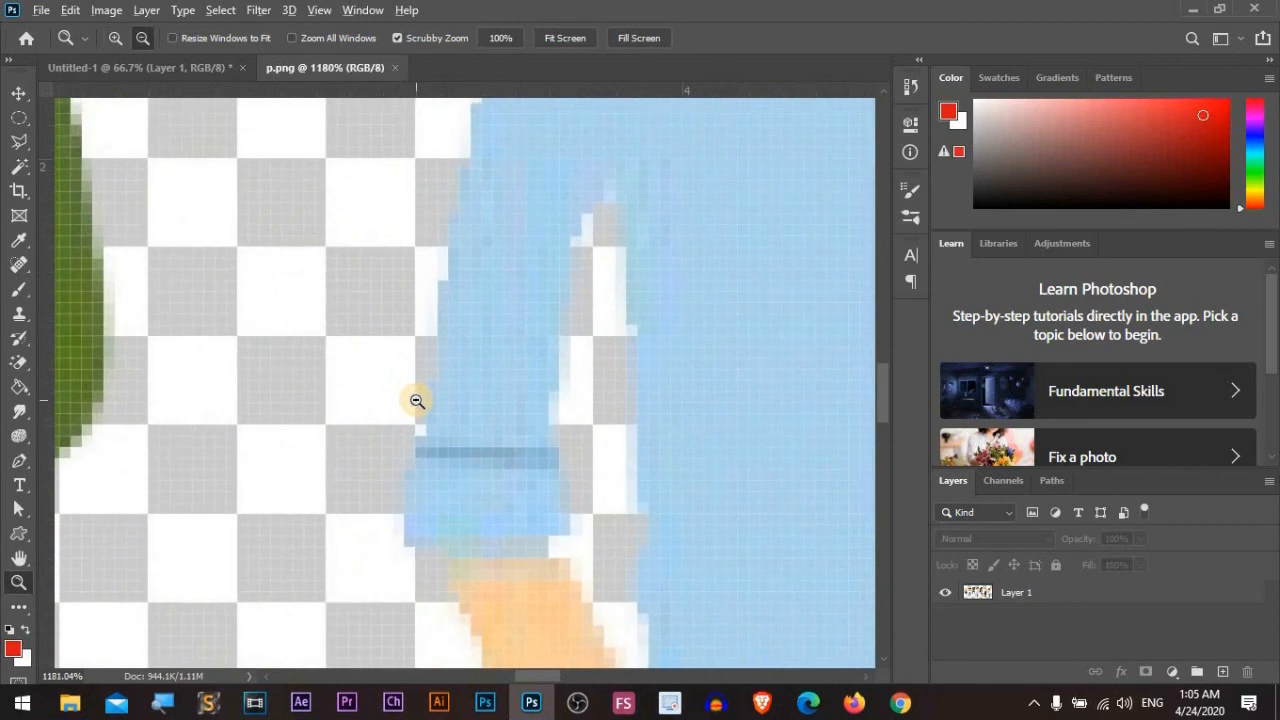
{"action": "left_click_drag", "start_coordinate": [416, 400], "coordinate": [408, 403]}
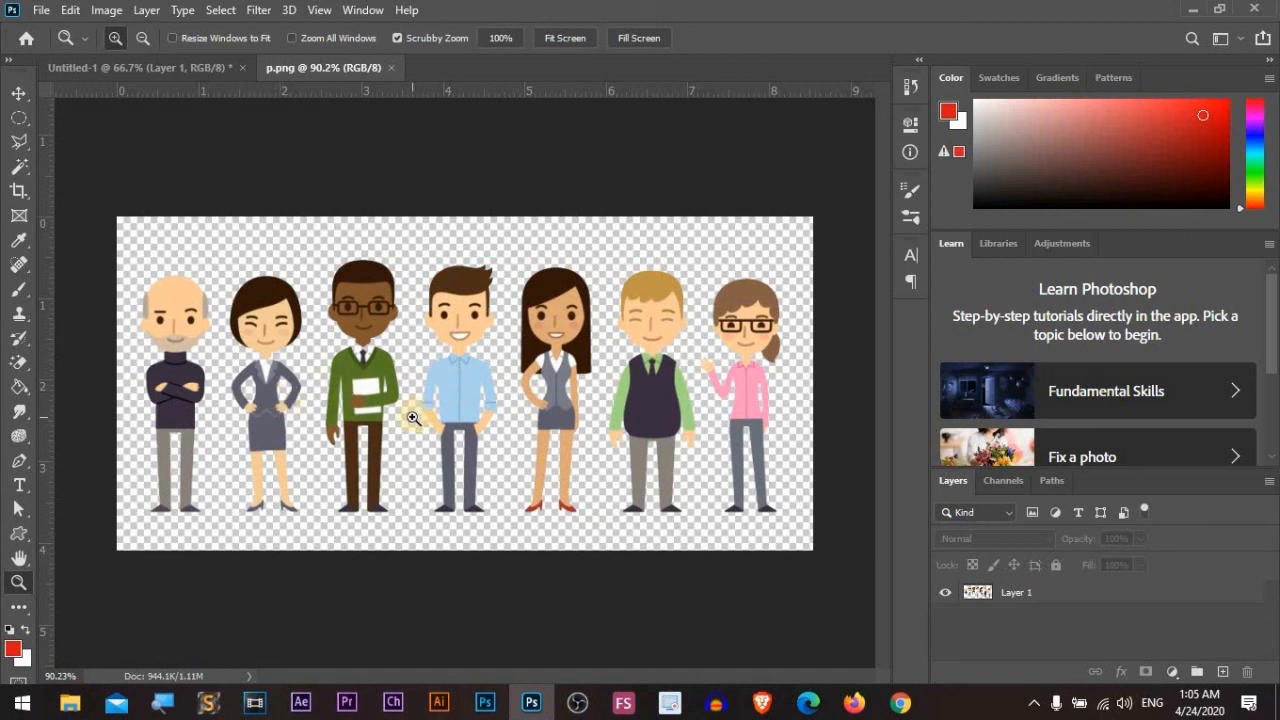
Step: Use Scrubby Zoom to shrink and enlarge p.png, ending at 1600% on the collar of the woman in the gray suit
{"action": "mouse_move", "coordinate": [413, 418]}
{"action": "left_mouse_down"}
{"action": "mouse_move", "coordinate": [600, 412]}
{"action": "mouse_move", "coordinate": [300, 416]}
{"action": "mouse_move", "coordinate": [751, 409]}
{"action": "mouse_move", "coordinate": [246, 429]}
{"action": "mouse_move", "coordinate": [766, 423]}
{"action": "mouse_move", "coordinate": [317, 420]}
{"action": "mouse_move", "coordinate": [543, 409]}
{"action": "mouse_move", "coordinate": [357, 412]}
{"action": "mouse_move", "coordinate": [449, 409]}
{"action": "mouse_move", "coordinate": [435, 405]}
{"action": "left_mouse_up"}
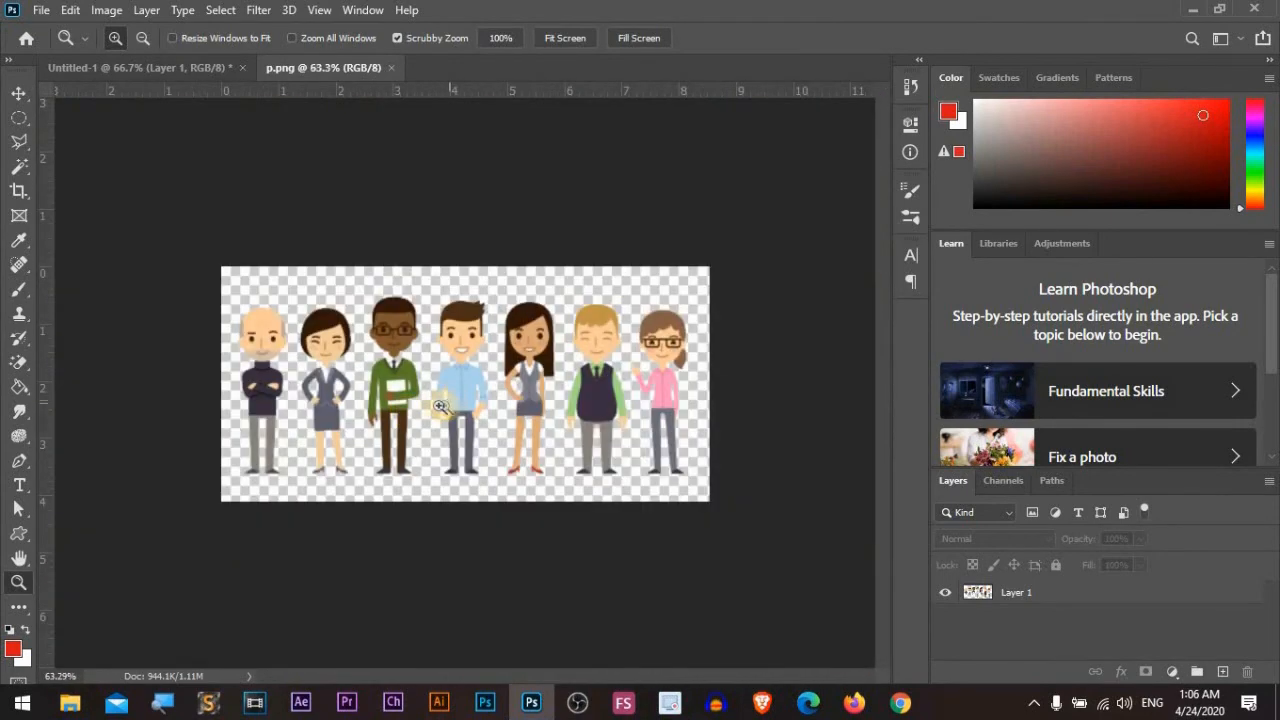
{"action": "left_click_drag", "start_coordinate": [451, 395], "coordinate": [711, 399]}
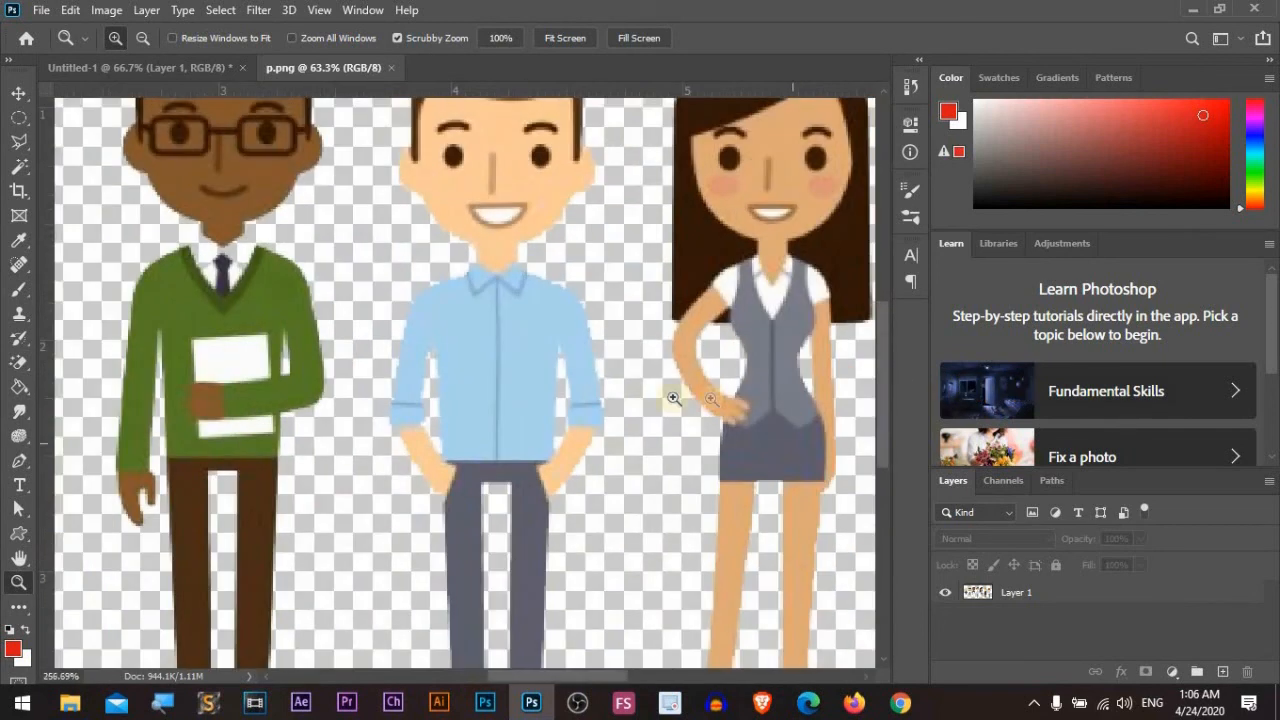
{"action": "left_click_drag", "start_coordinate": [594, 358], "coordinate": [479, 371]}
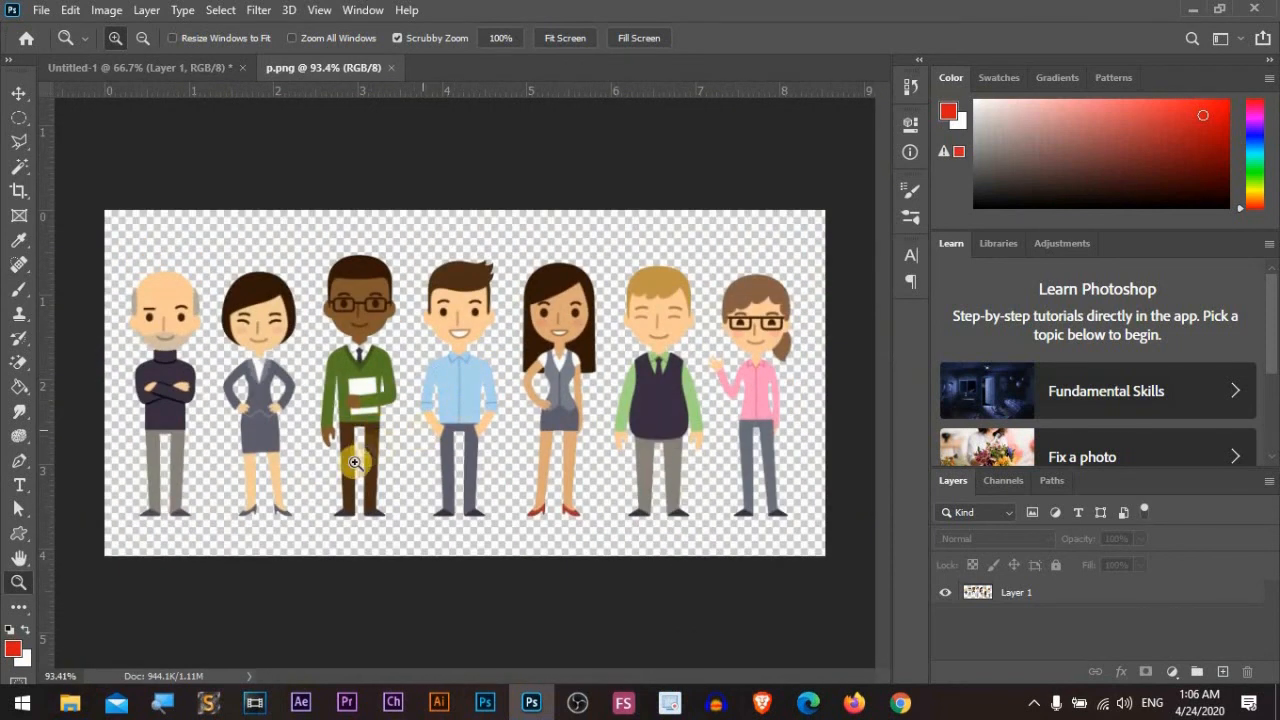
{"action": "left_click", "coordinate": [243, 358]}
{"action": "left_click_drag", "start_coordinate": [243, 358], "coordinate": [373, 371]}
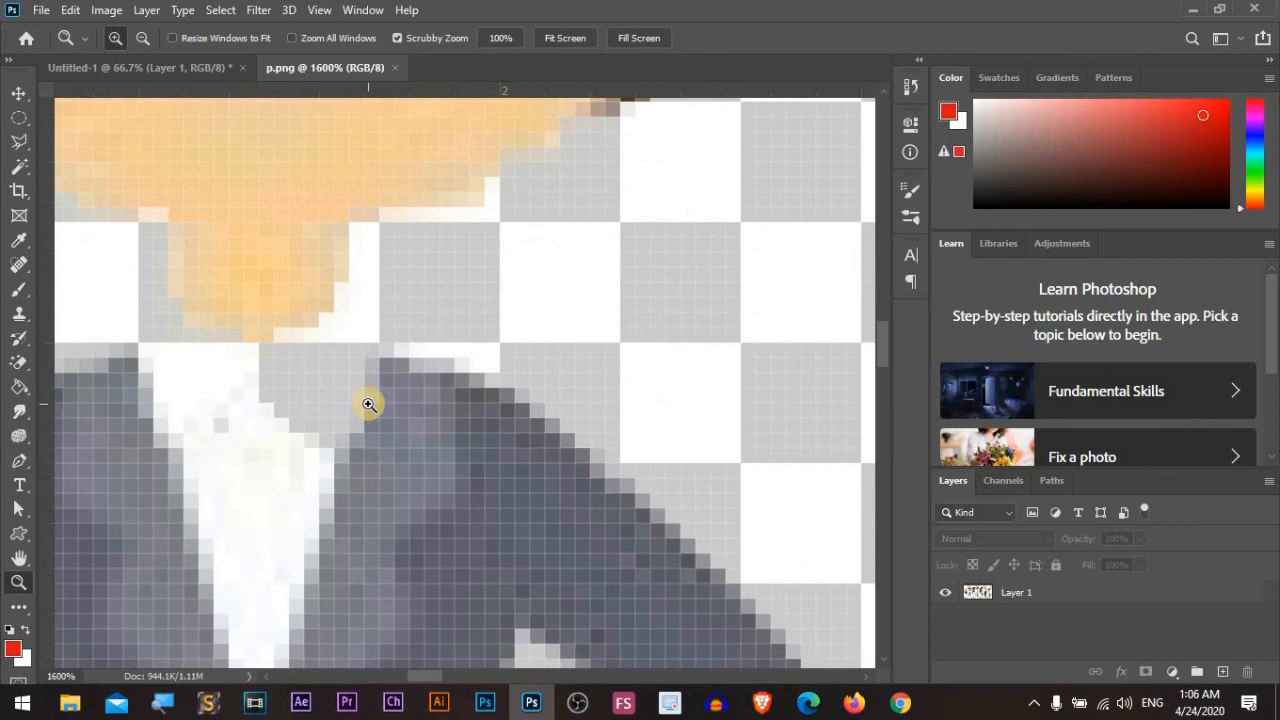
Step: Pan across the figures' faces at 1600% with the Hand tool, and fit the whole image on screen
{"action": "key", "text": "h"}
{"action": "left_click_drag", "start_coordinate": [610, 502], "coordinate": [504, 480]}
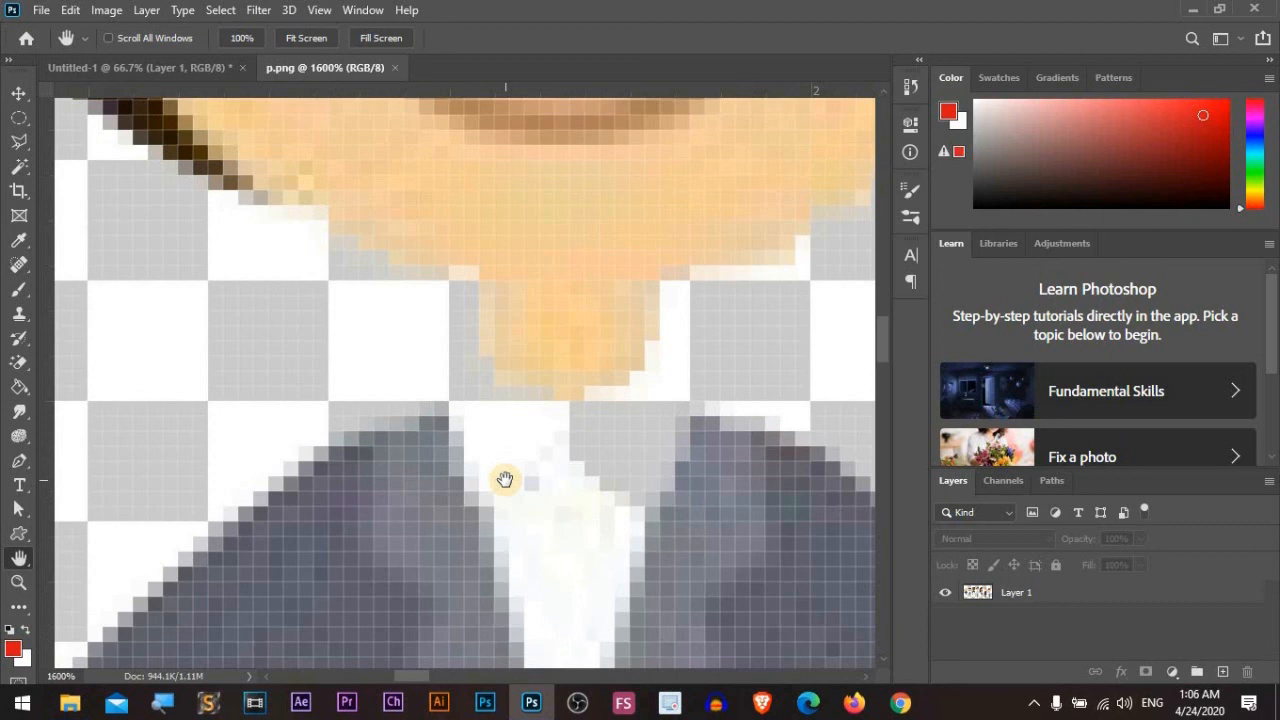
{"action": "left_click", "coordinate": [504, 480]}
{"action": "left_click_drag", "start_coordinate": [504, 480], "coordinate": [797, 323]}
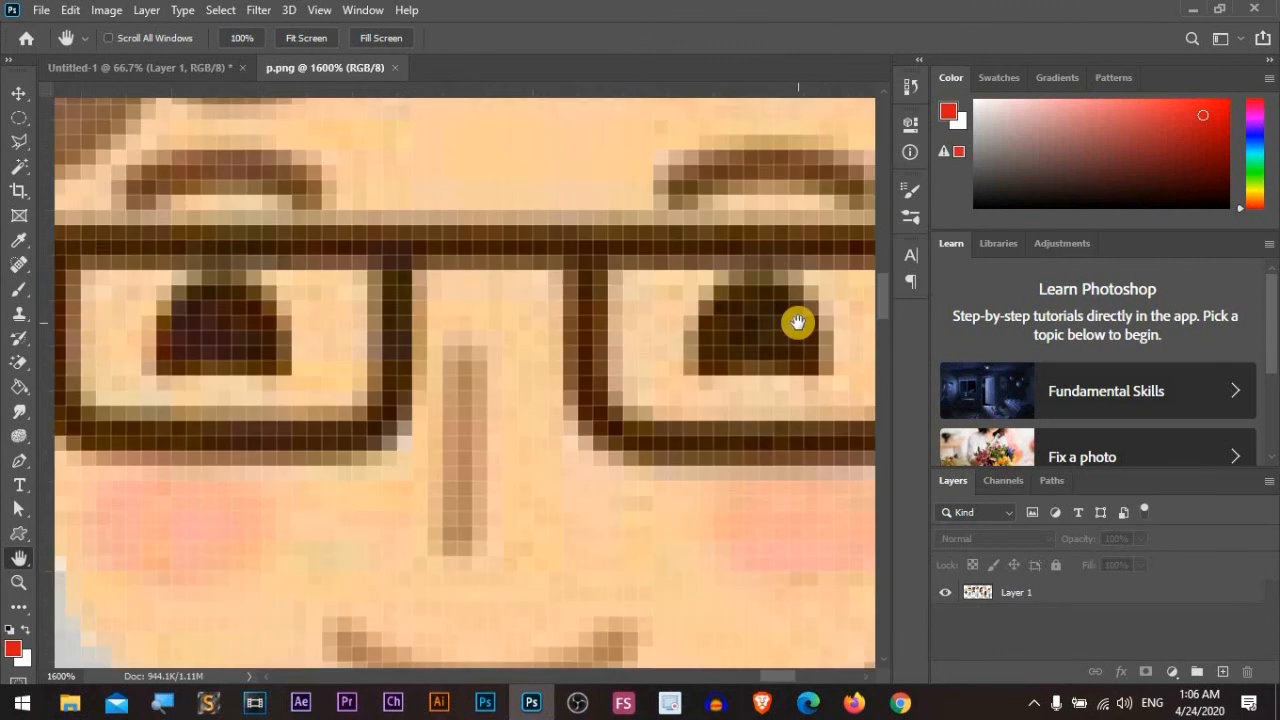
{"action": "left_click_drag", "start_coordinate": [477, 423], "coordinate": [594, 434]}
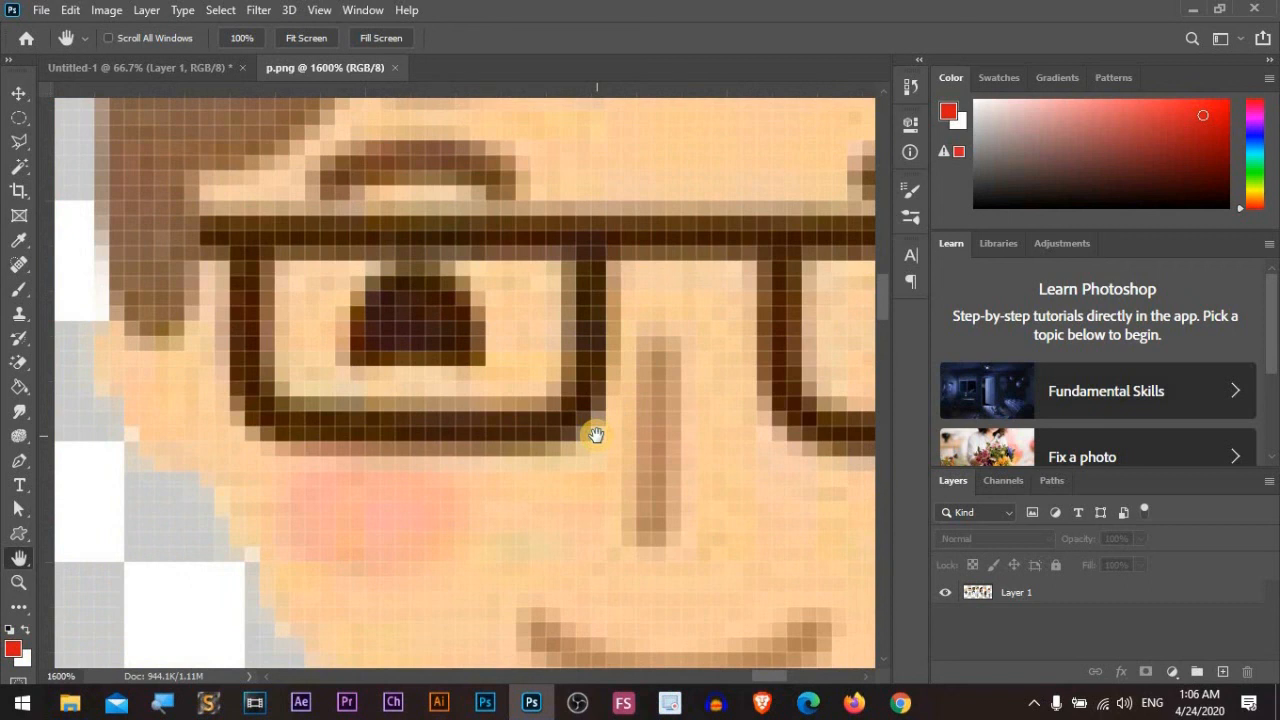
{"action": "left_click_drag", "start_coordinate": [595, 434], "coordinate": [124, 313]}
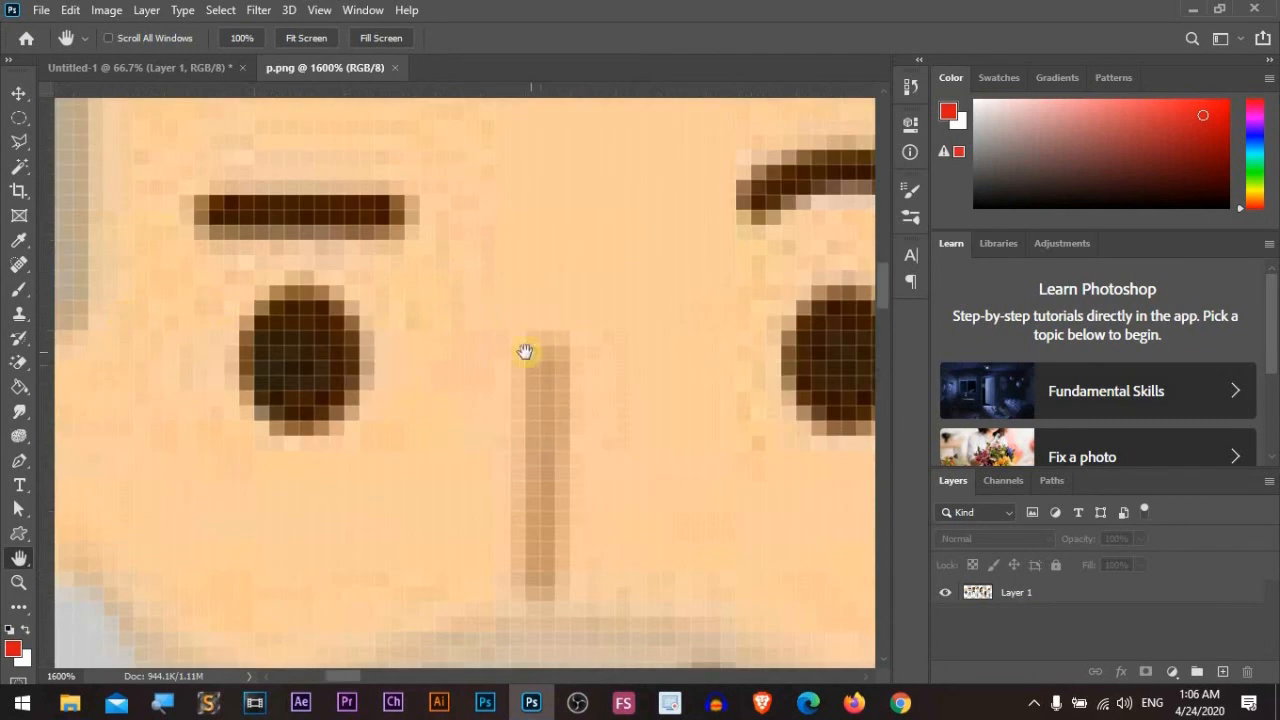
{"action": "left_click_drag", "start_coordinate": [500, 374], "coordinate": [474, 380]}
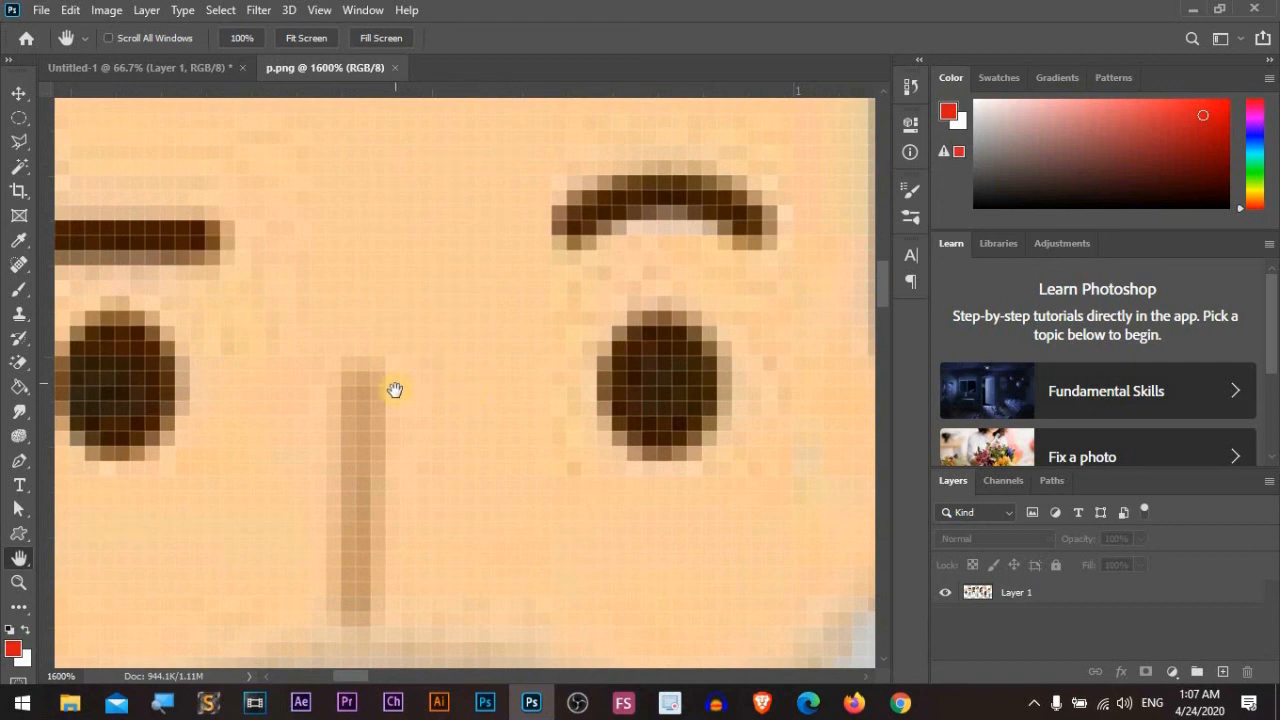
{"action": "key", "text": "ctrl+0"}
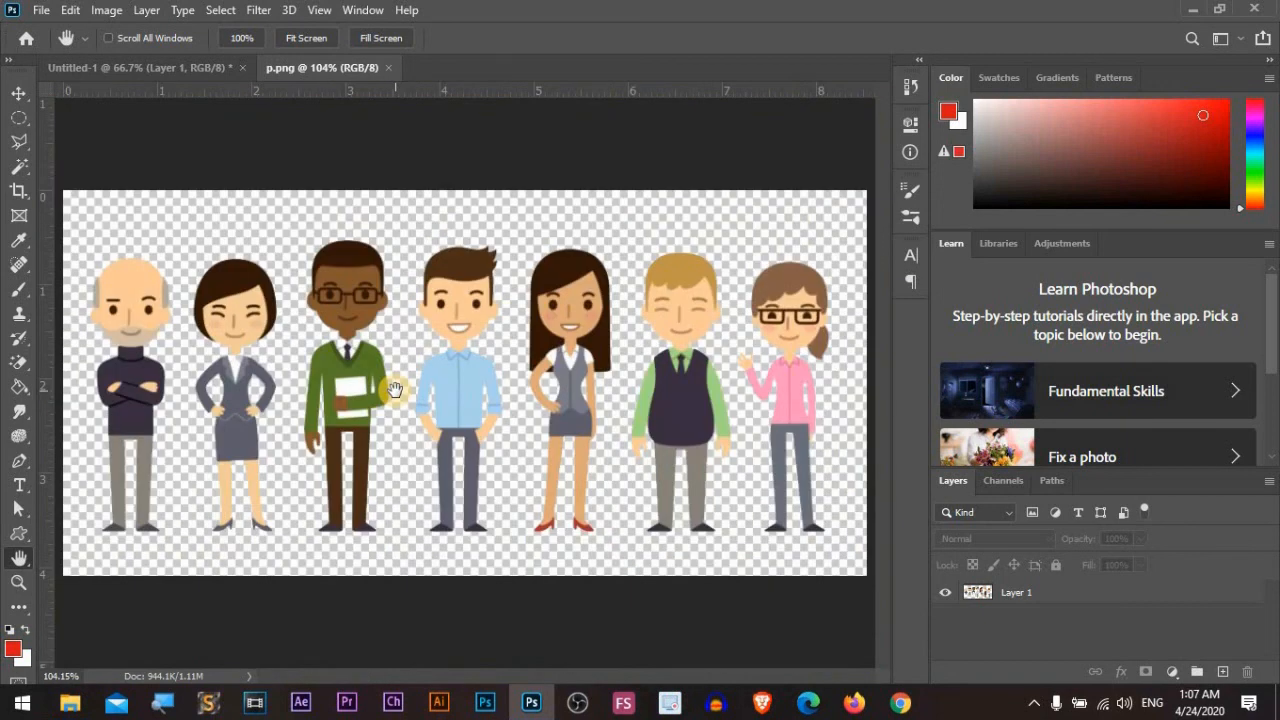
Step: Review the Move, Marquee, Lasso, Magic Wand, Crop and Eyedropper tools and the variants grouped with them
{"action": "left_click", "coordinate": [19, 94]}
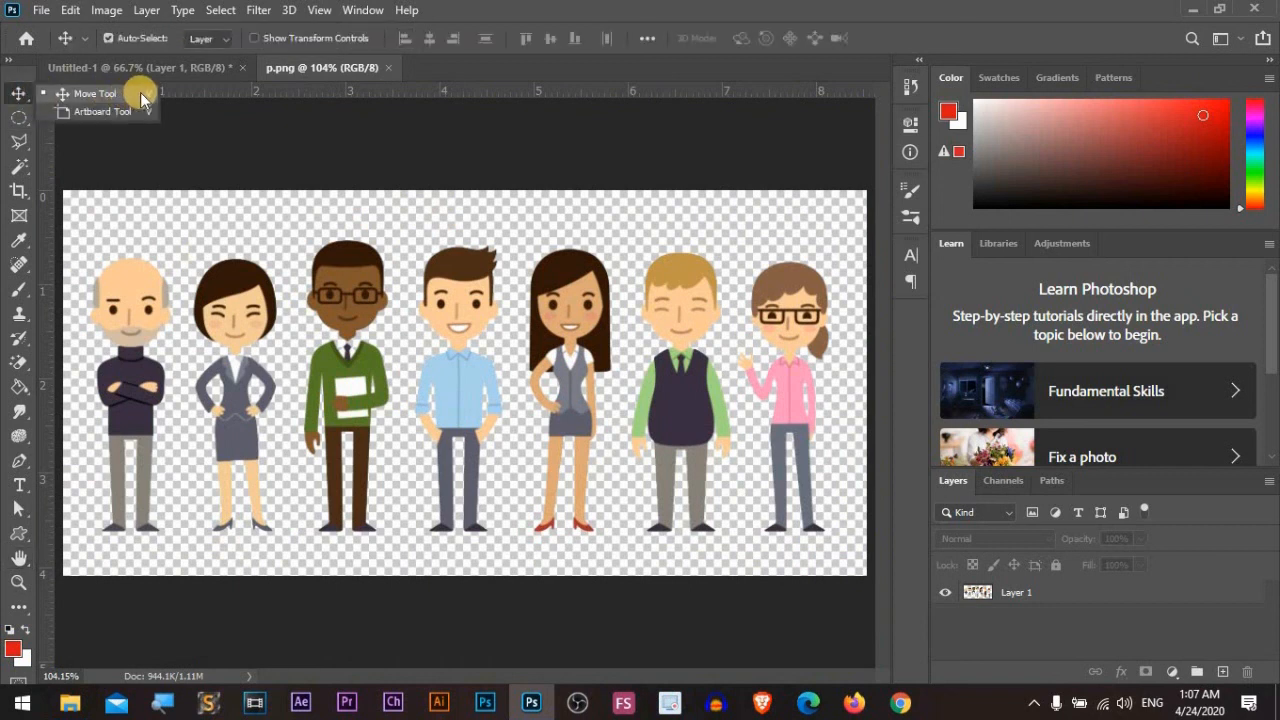
{"action": "left_click", "coordinate": [17, 116]}
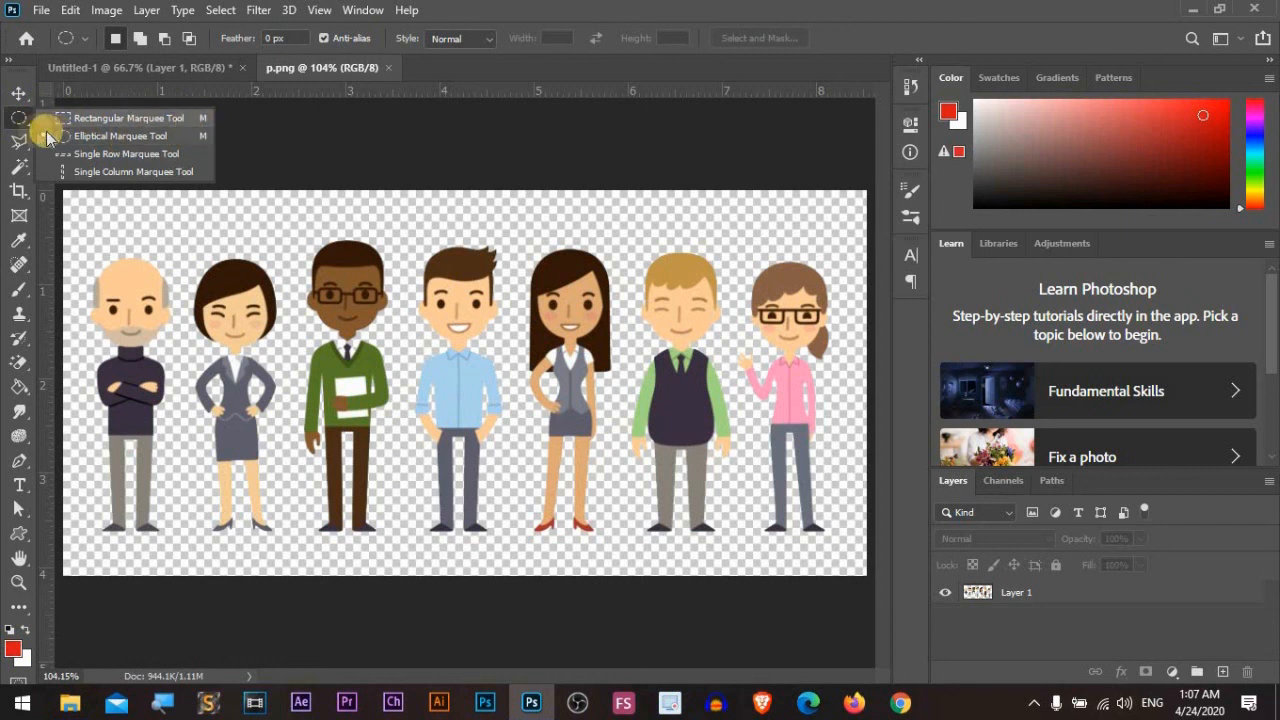
{"action": "left_click", "coordinate": [18, 140]}
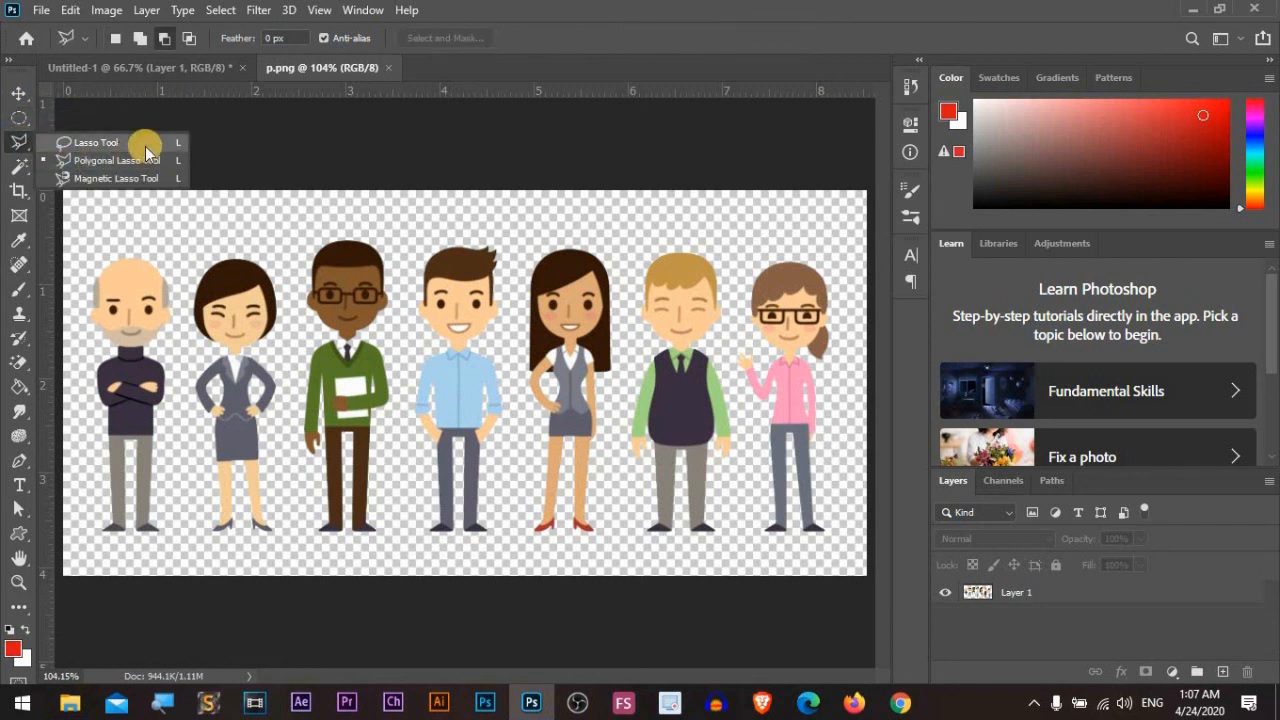
{"action": "left_click", "coordinate": [24, 167]}
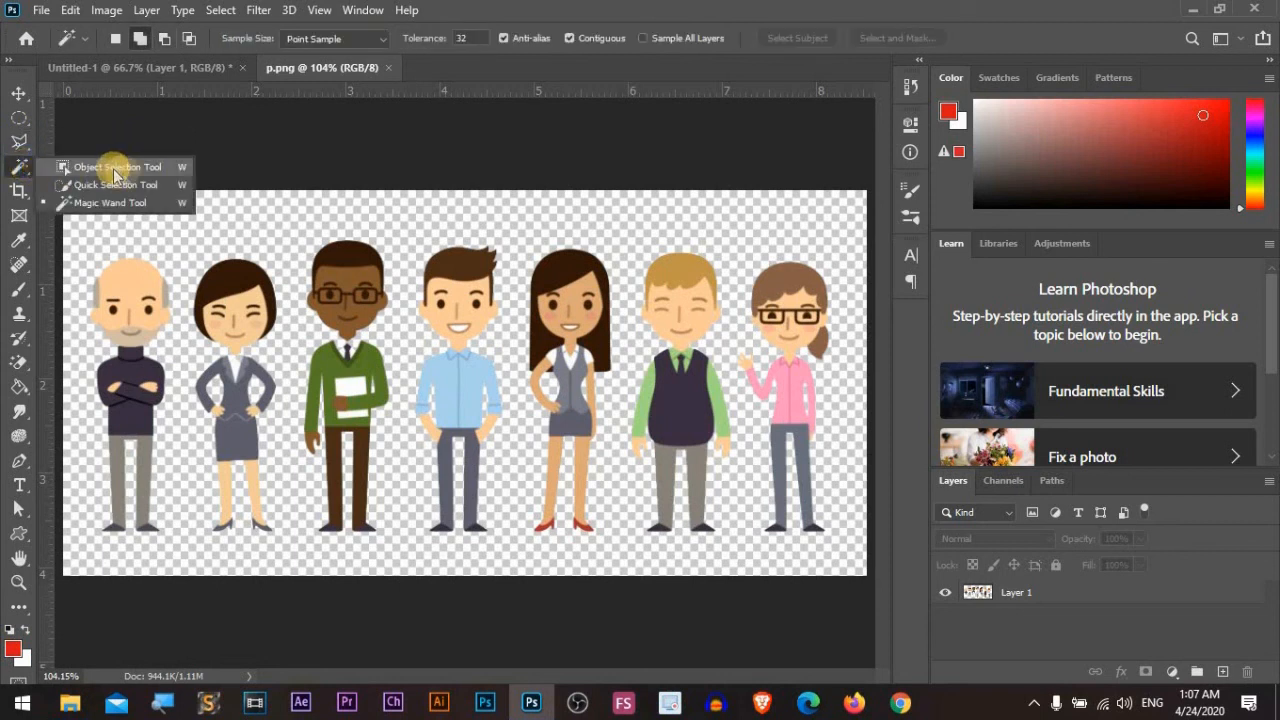
{"action": "left_click", "coordinate": [18, 192]}
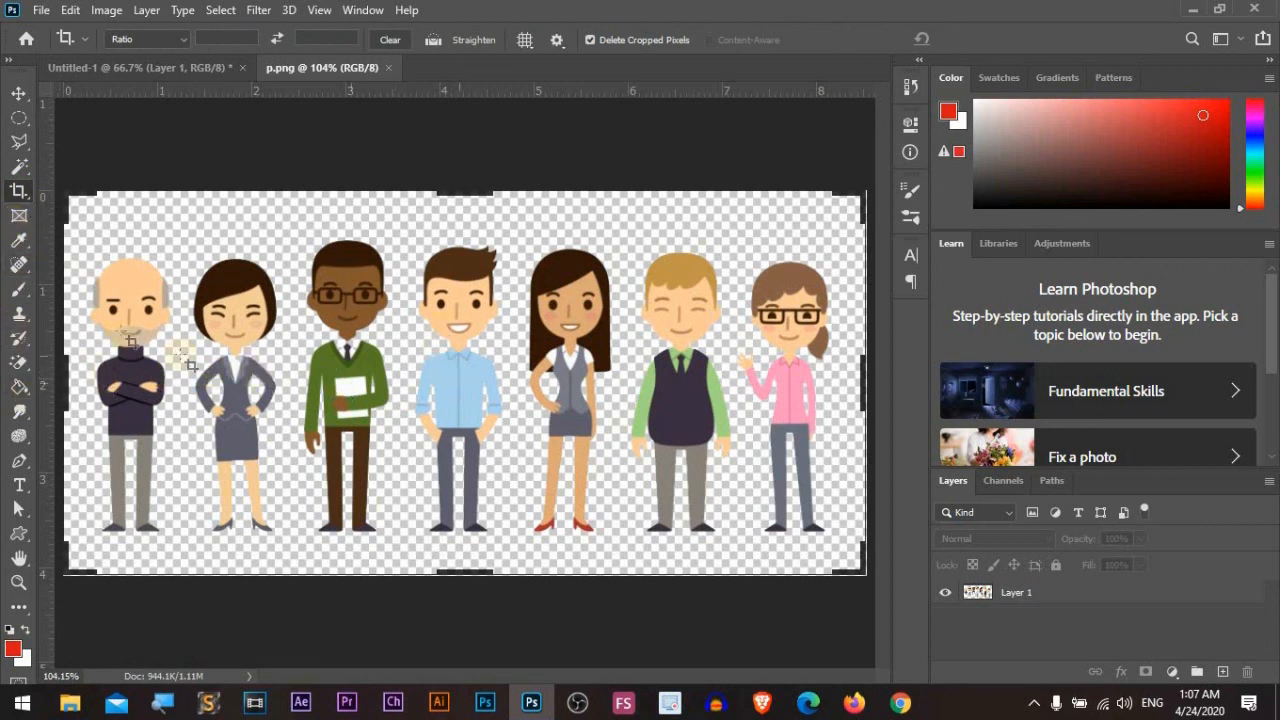
{"action": "left_click", "coordinate": [18, 242]}
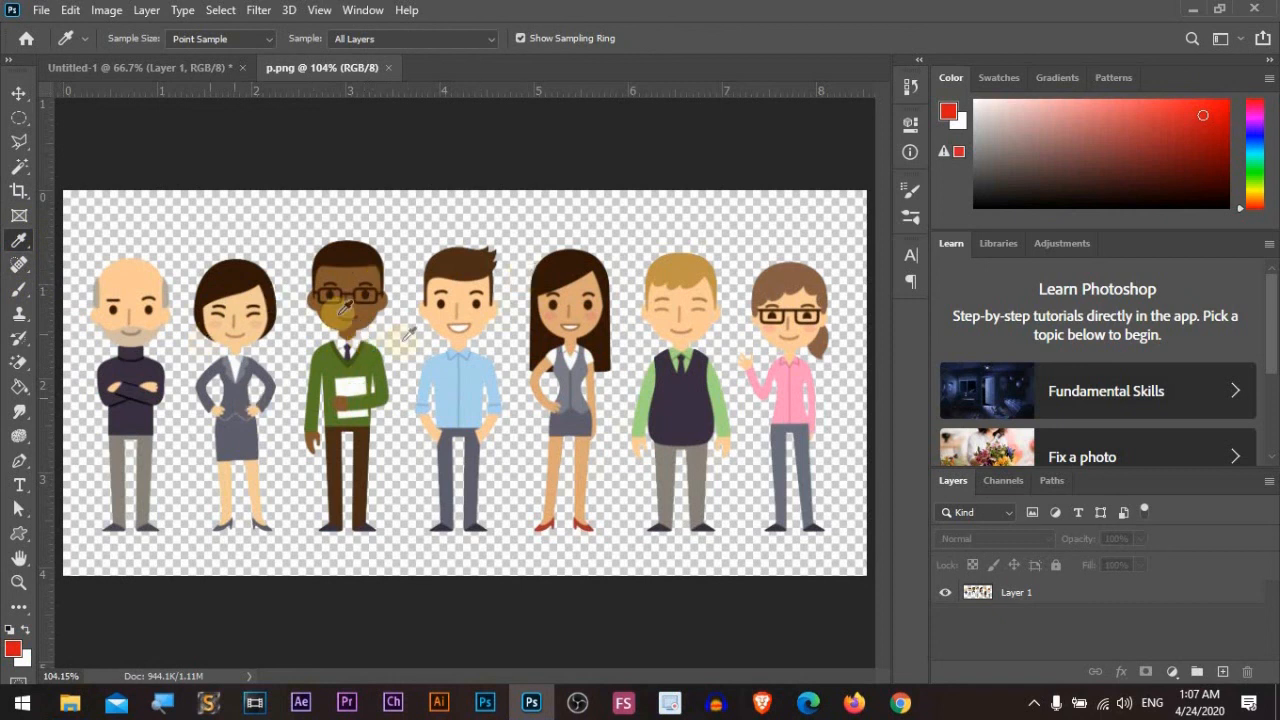
{"action": "right_click", "coordinate": [16, 244]}
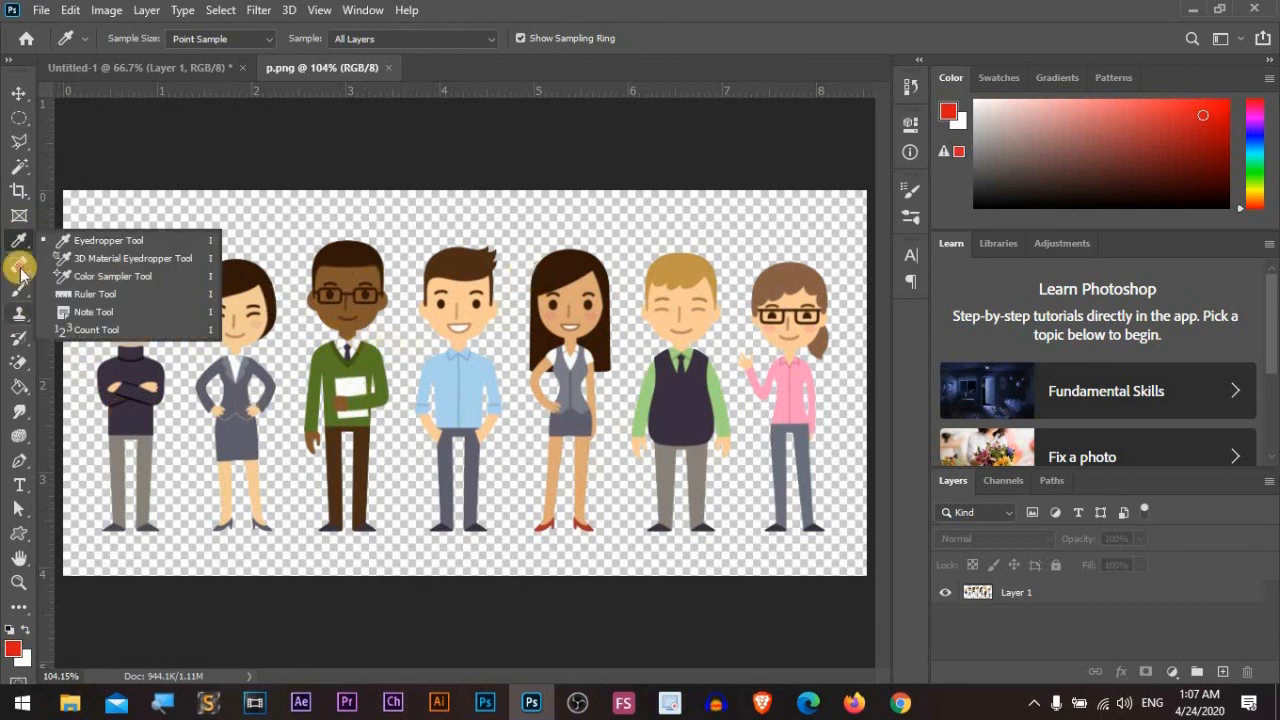
Step: Try the Spot Healing Brush on the empty area above the woman in the gray suit
{"action": "left_click", "coordinate": [17, 265]}
{"action": "right_click", "coordinate": [17, 265]}
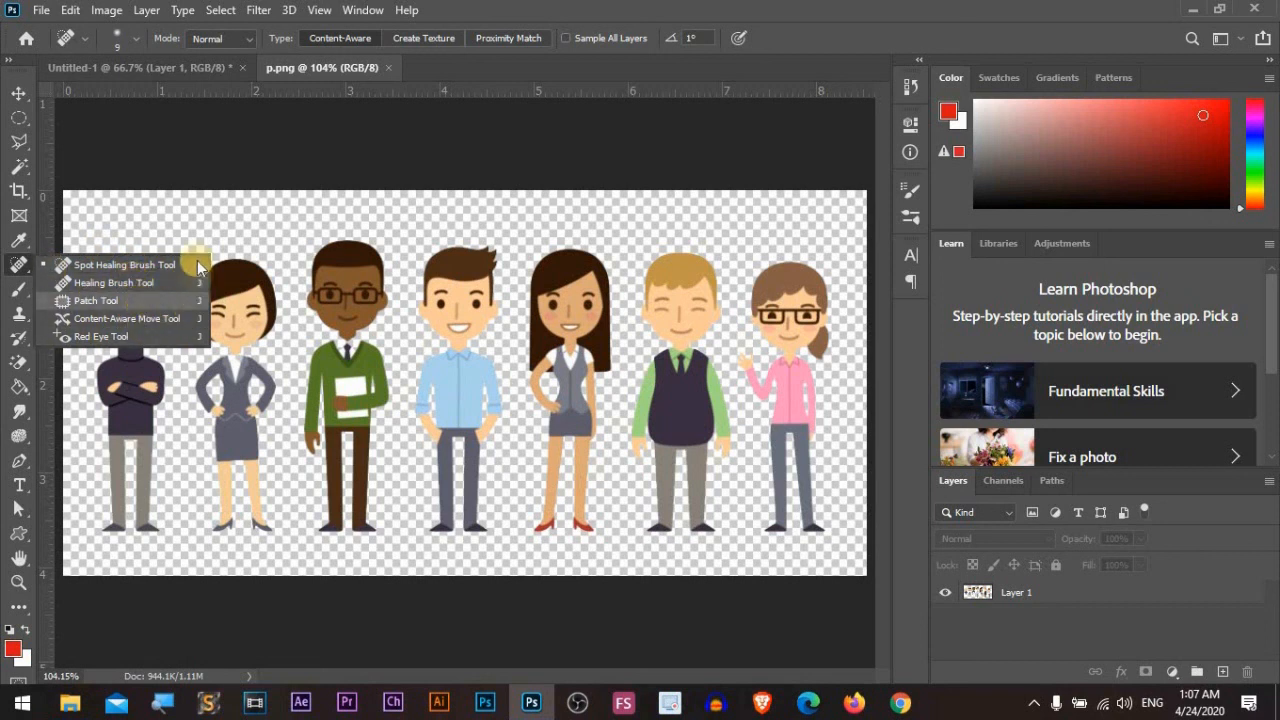
{"action": "left_click", "coordinate": [256, 234]}
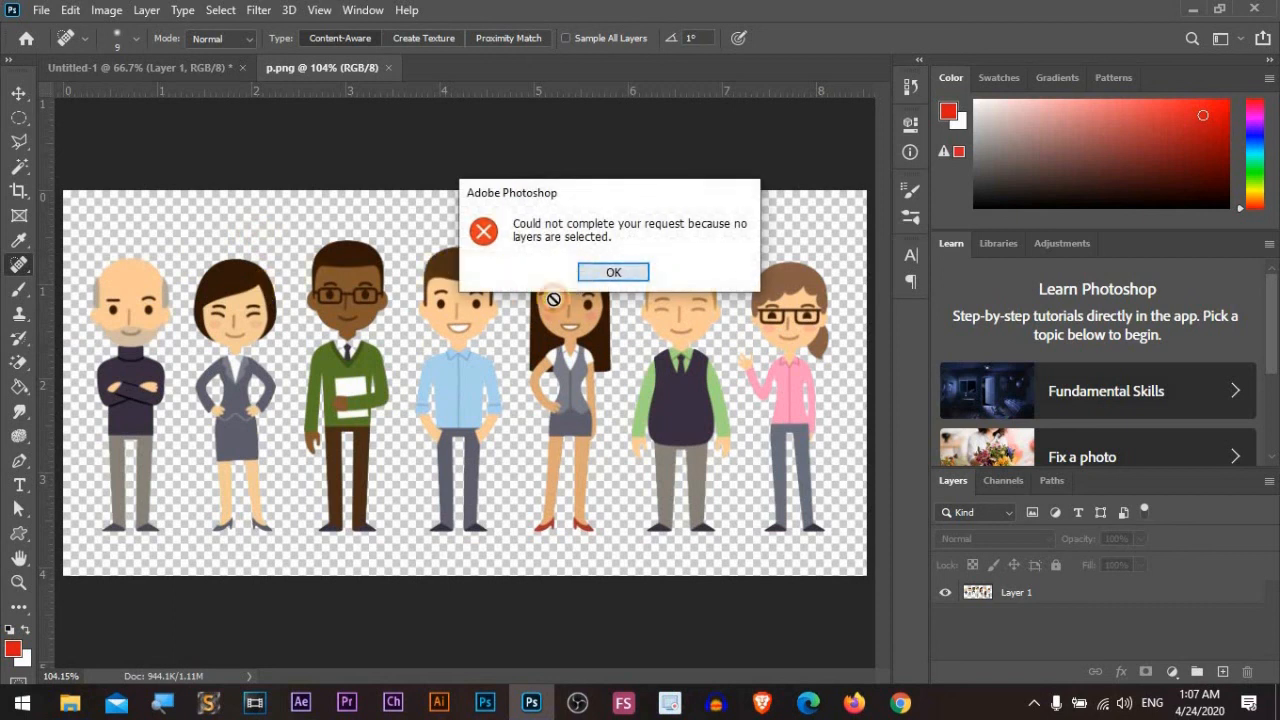
{"action": "left_click", "coordinate": [595, 272]}
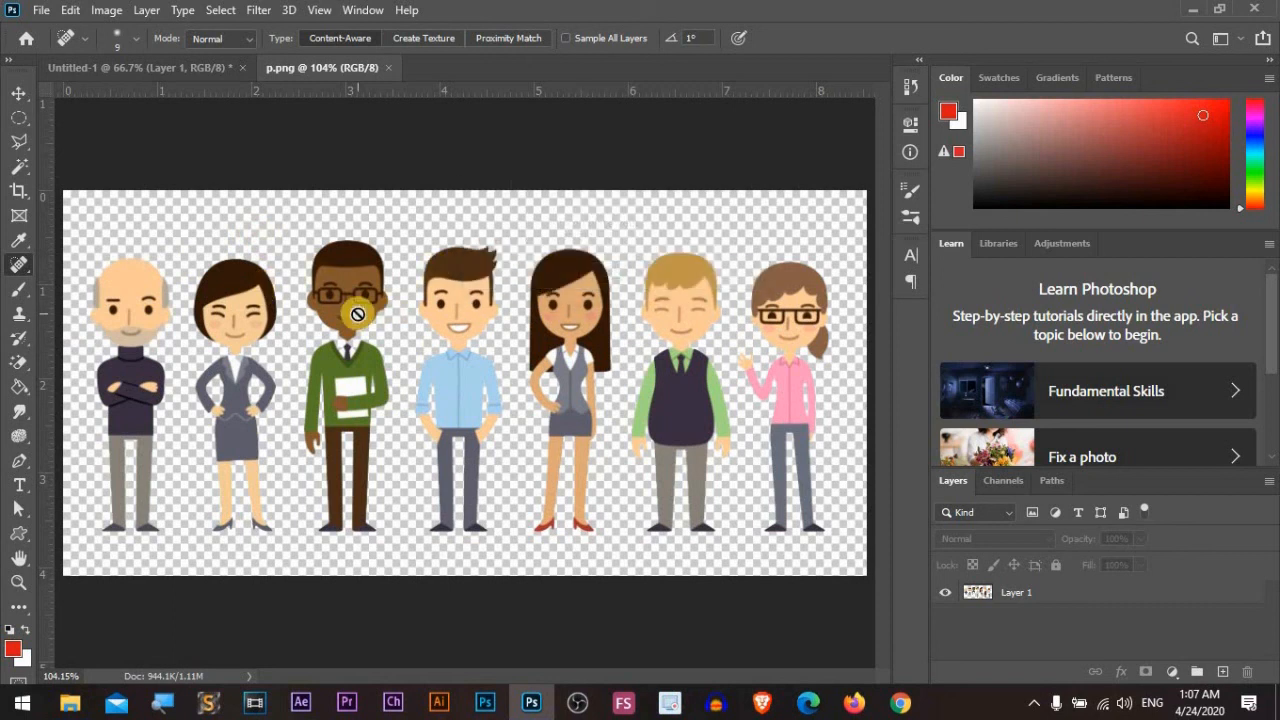
Step: Select Layer 1 and apply the Spot Healing Brush to the transparent area between the woman in gray and the man in green
{"action": "left_click", "coordinate": [1066, 600]}
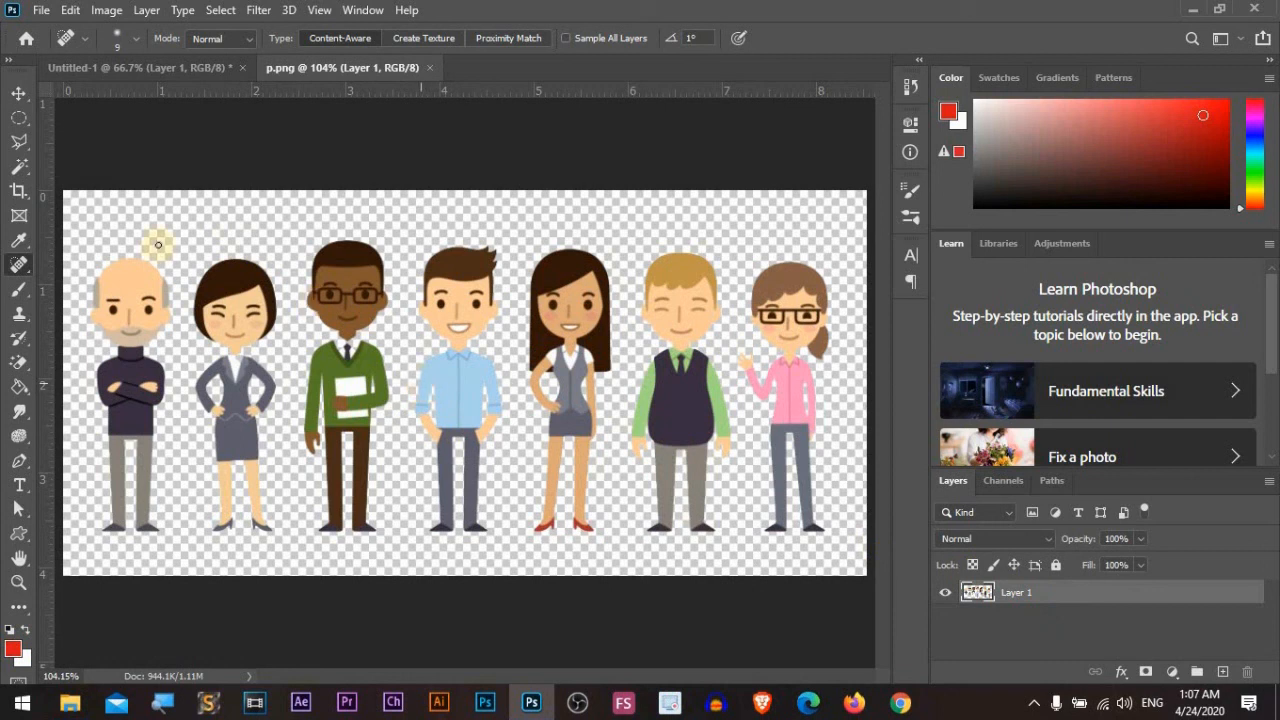
{"action": "right_click", "coordinate": [14, 265]}
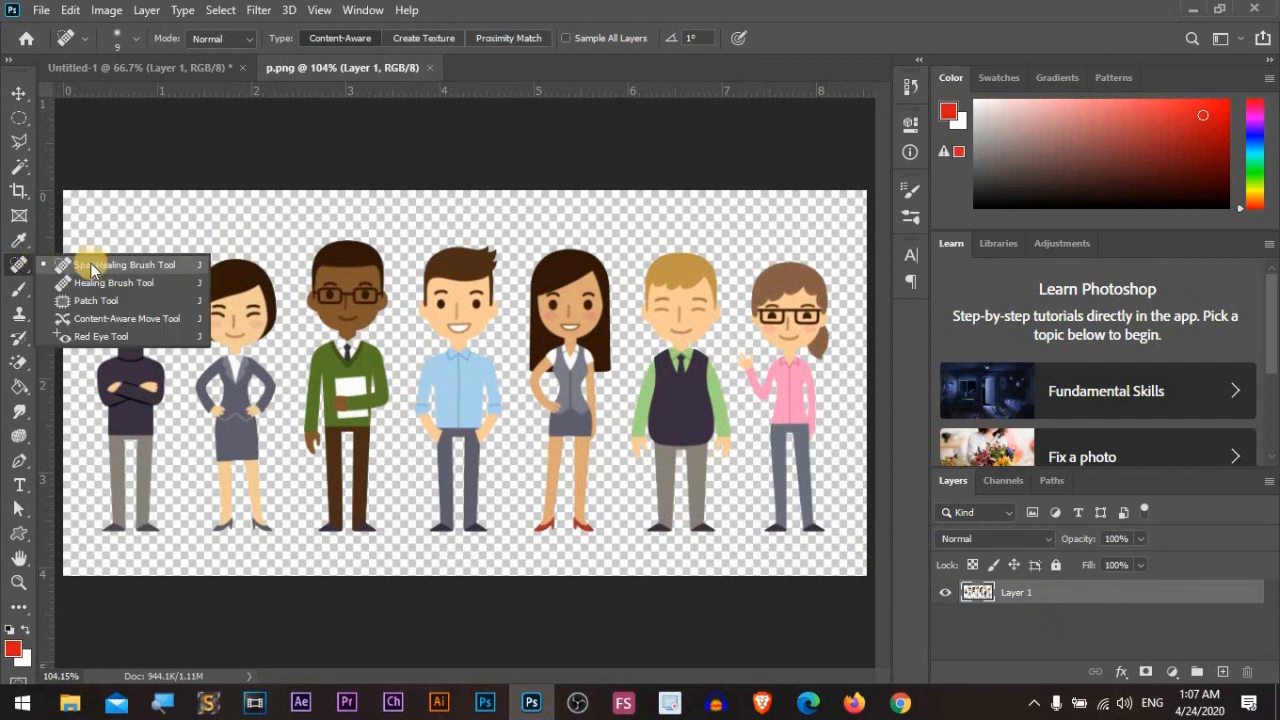
{"action": "left_click", "coordinate": [127, 266]}
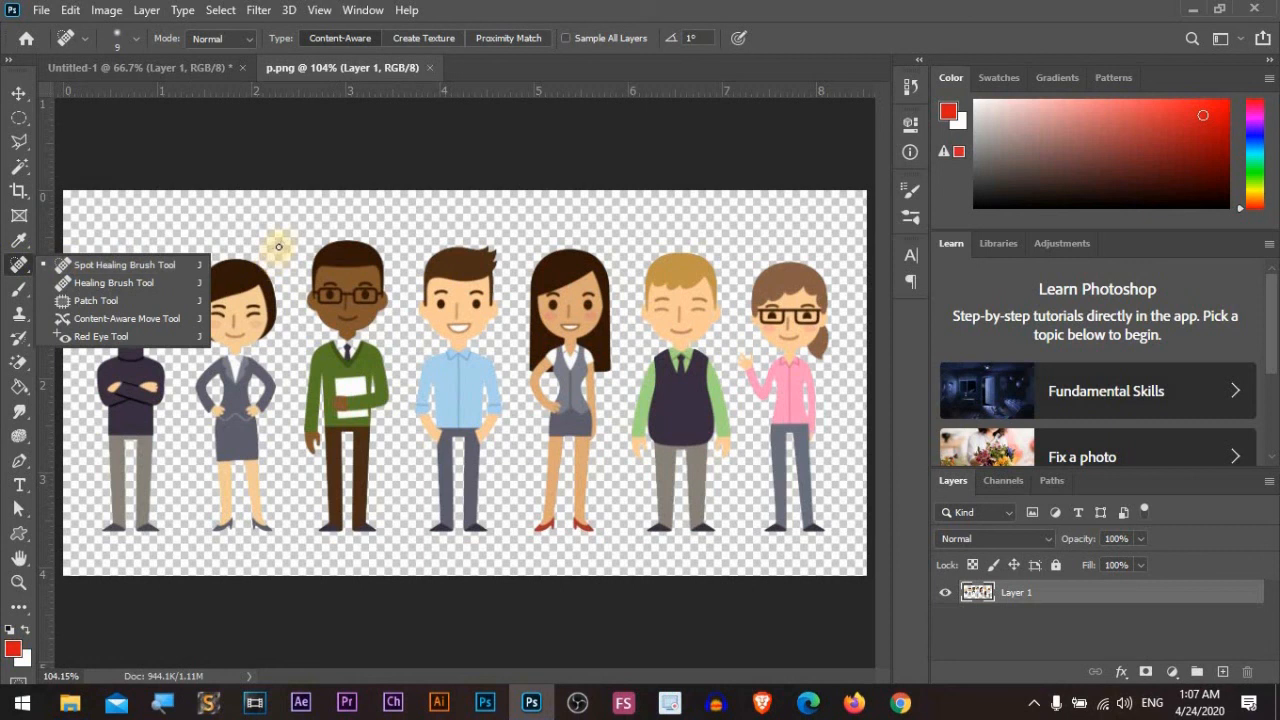
{"action": "left_click", "coordinate": [285, 238]}
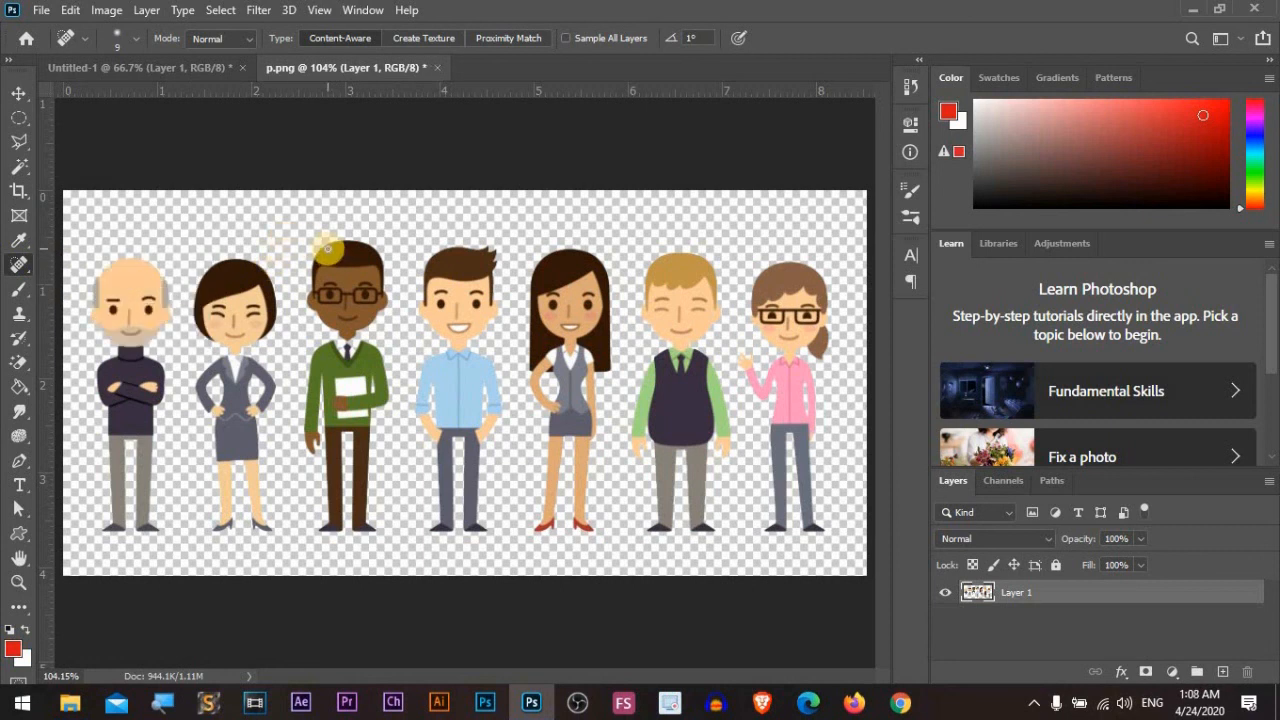
Step: Cycle repeatedly through the Spot Healing Brush, Healing Brush, Patch, Content-Aware Move and Red Eye tools, ending on the Patch tool
{"action": "key", "text": "shift+j"}
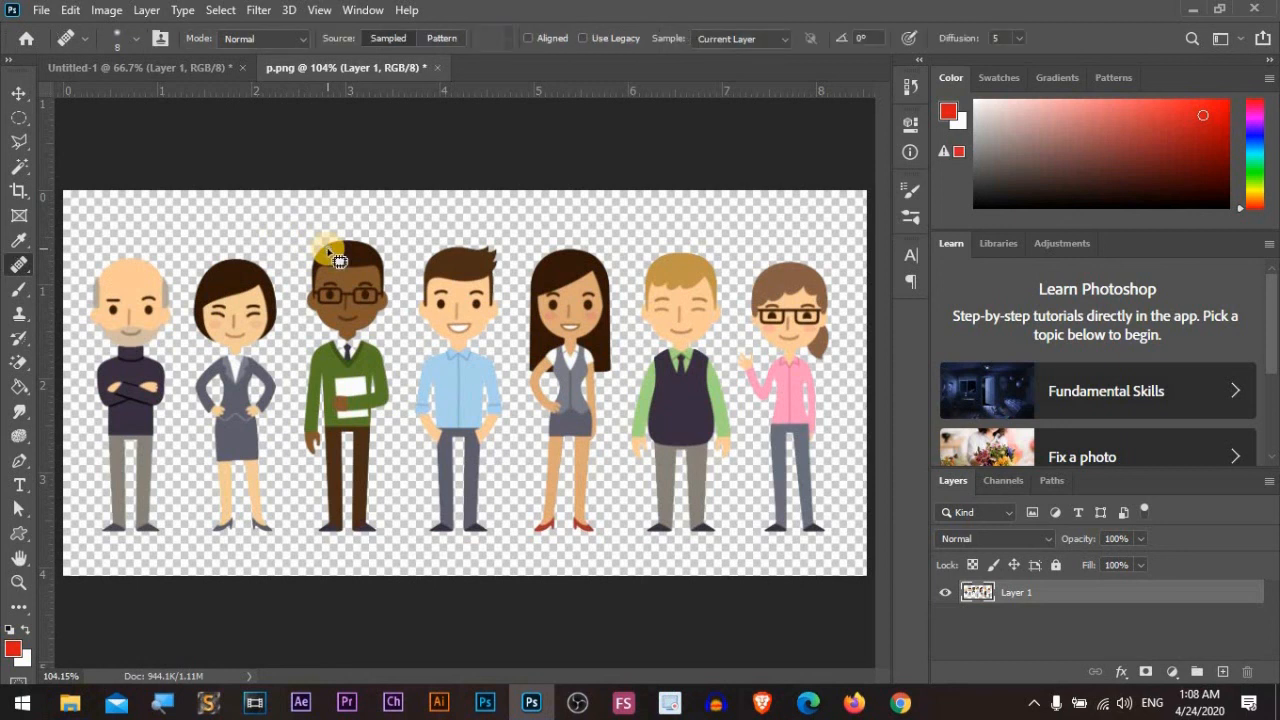
{"action": "key", "text": "shift+j"}
{"action": "key", "text": "shift+j"}
{"action": "key", "text": "shift+j"}
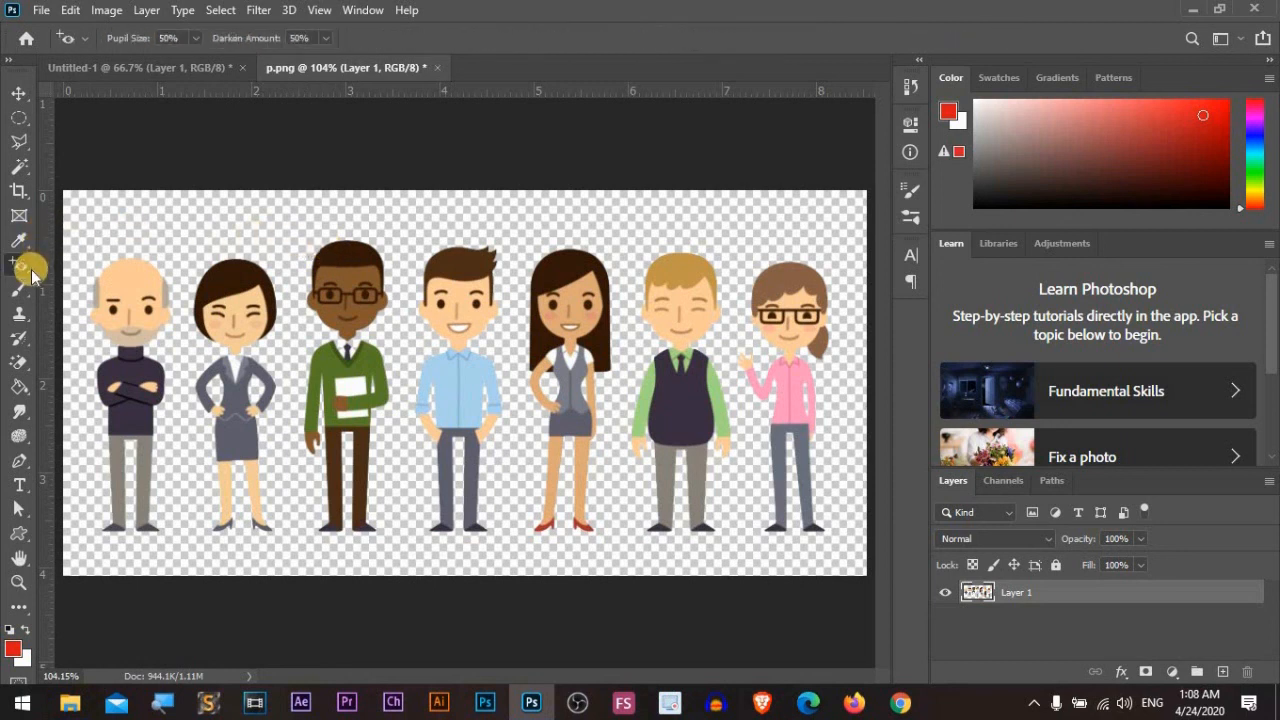
{"action": "key", "text": "shift+j"}
{"action": "key", "text": "shift+j"}
{"action": "key", "text": "shift+j"}
{"action": "key", "text": "shift+j"}
{"action": "key", "text": "shift+j"}
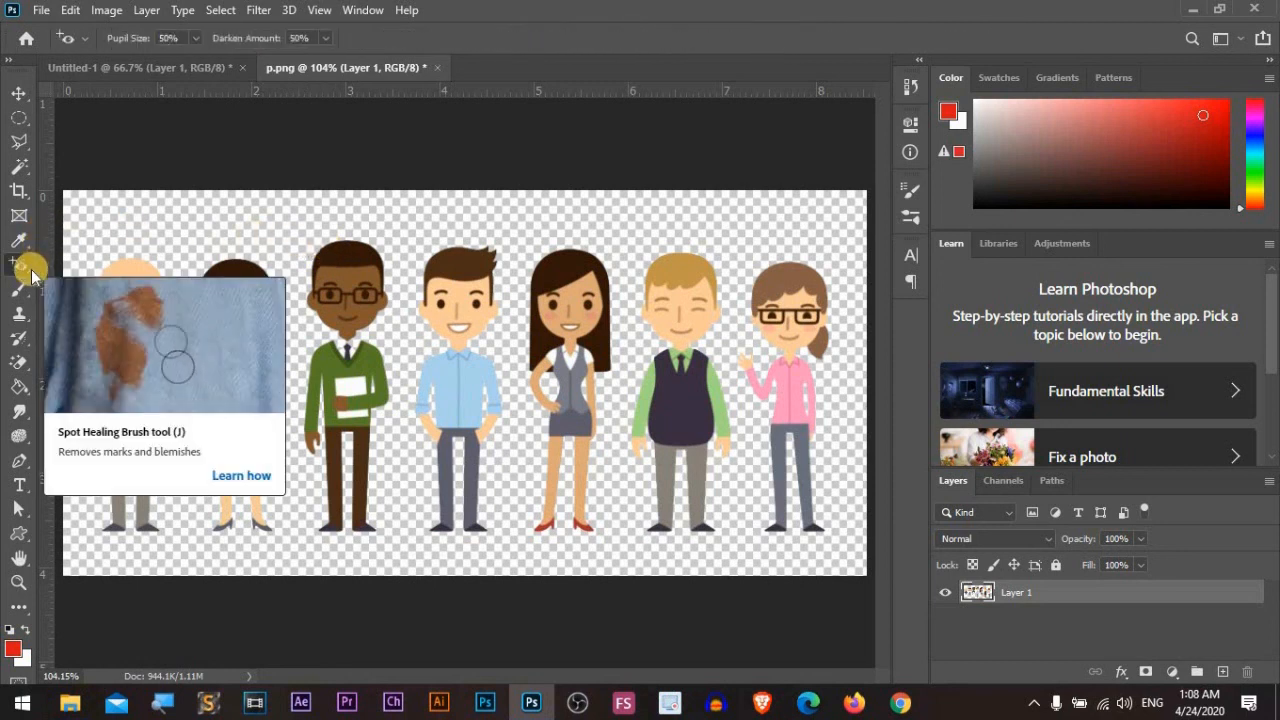
{"action": "key", "text": "shift+j"}
{"action": "key", "text": "shift+j"}
{"action": "key", "text": "shift+j"}
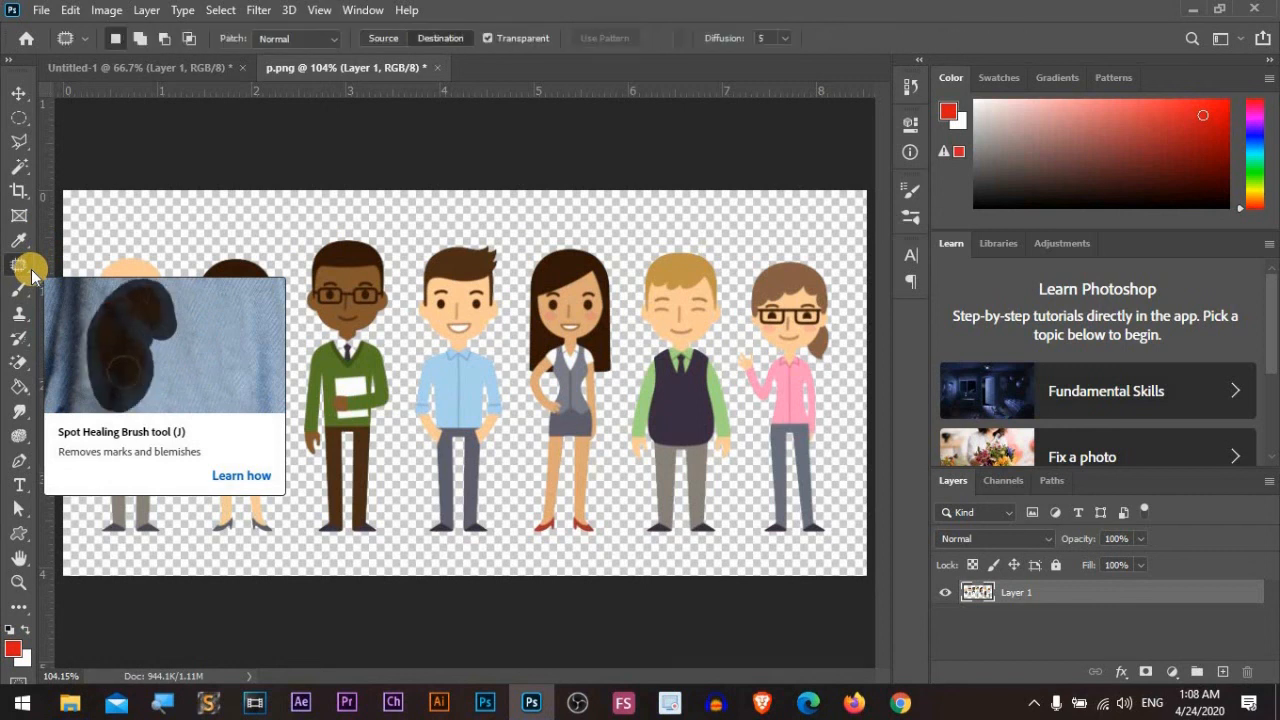
{"action": "key", "text": "shift+j"}
{"action": "key", "text": "shift+j"}
{"action": "key", "text": "shift+j"}
{"action": "key", "text": "shift+j"}
{"action": "key", "text": "shift+j"}
{"action": "key", "text": "shift+j"}
{"action": "key", "text": "shift+j"}
{"action": "key", "text": "shift+j"}
{"action": "key", "text": "shift+j"}
{"action": "key", "text": "shift+j"}
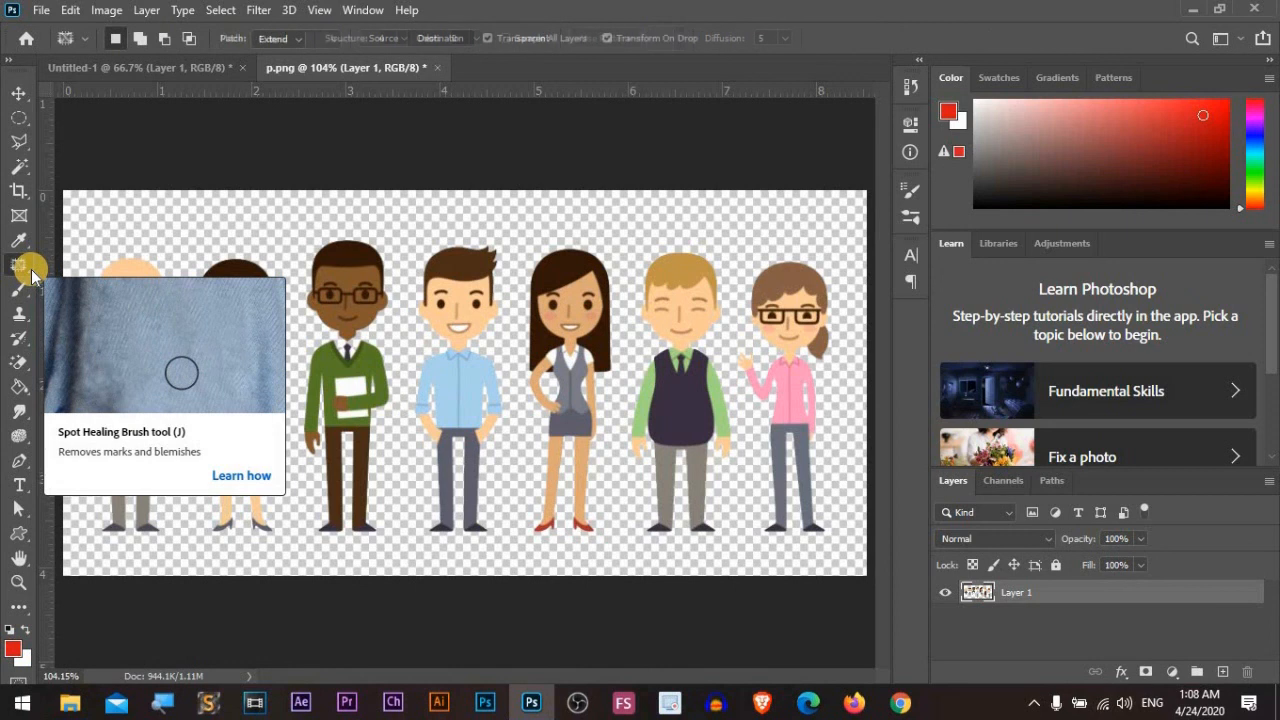
{"action": "key", "text": "shift+j"}
{"action": "key", "text": "shift+j"}
{"action": "key", "text": "shift+j"}
{"action": "key", "text": "shift+j"}
{"action": "key", "text": "shift+j"}
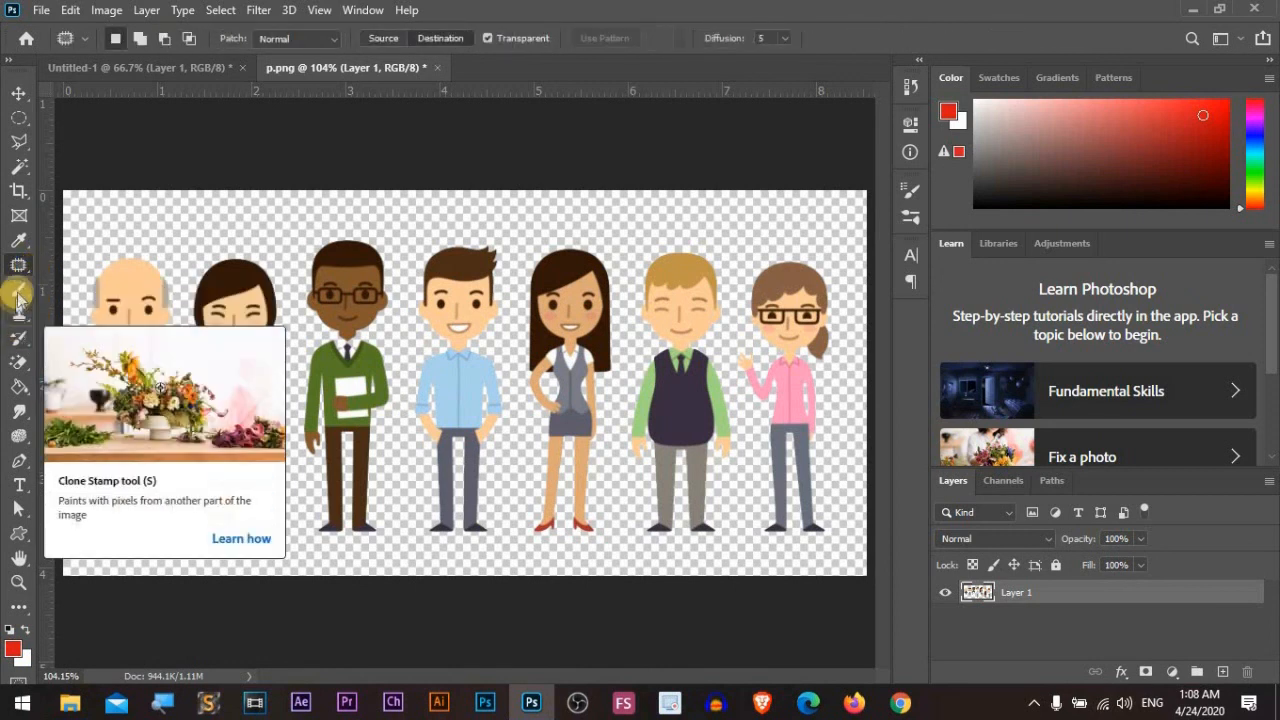
Step: Review the Brush tool and its group, and activate the Clone Stamp tool
{"action": "left_click", "coordinate": [18, 295]}
{"action": "right_click", "coordinate": [20, 295]}
{"action": "left_click", "coordinate": [19, 313]}
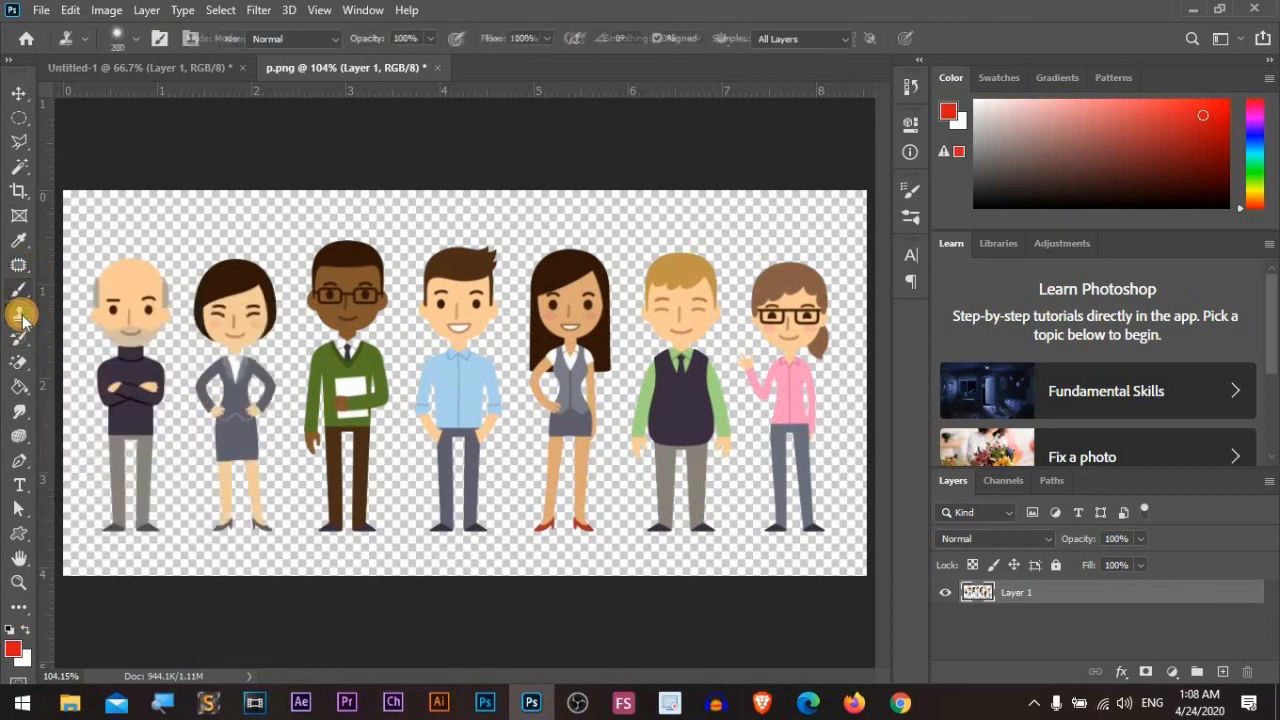
Step: Activate the Magic Eraser tool and display the eraser variants grouped with it
{"action": "left_click", "coordinate": [22, 375]}
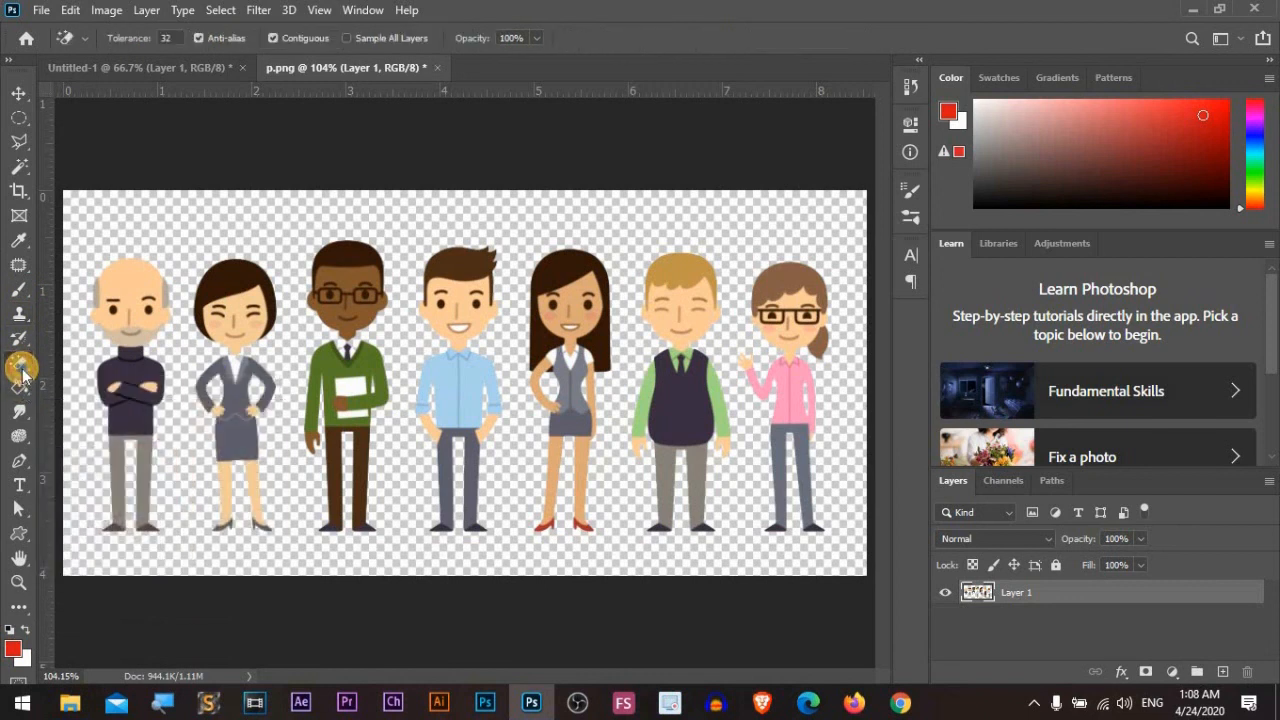
{"action": "right_click", "coordinate": [22, 375]}
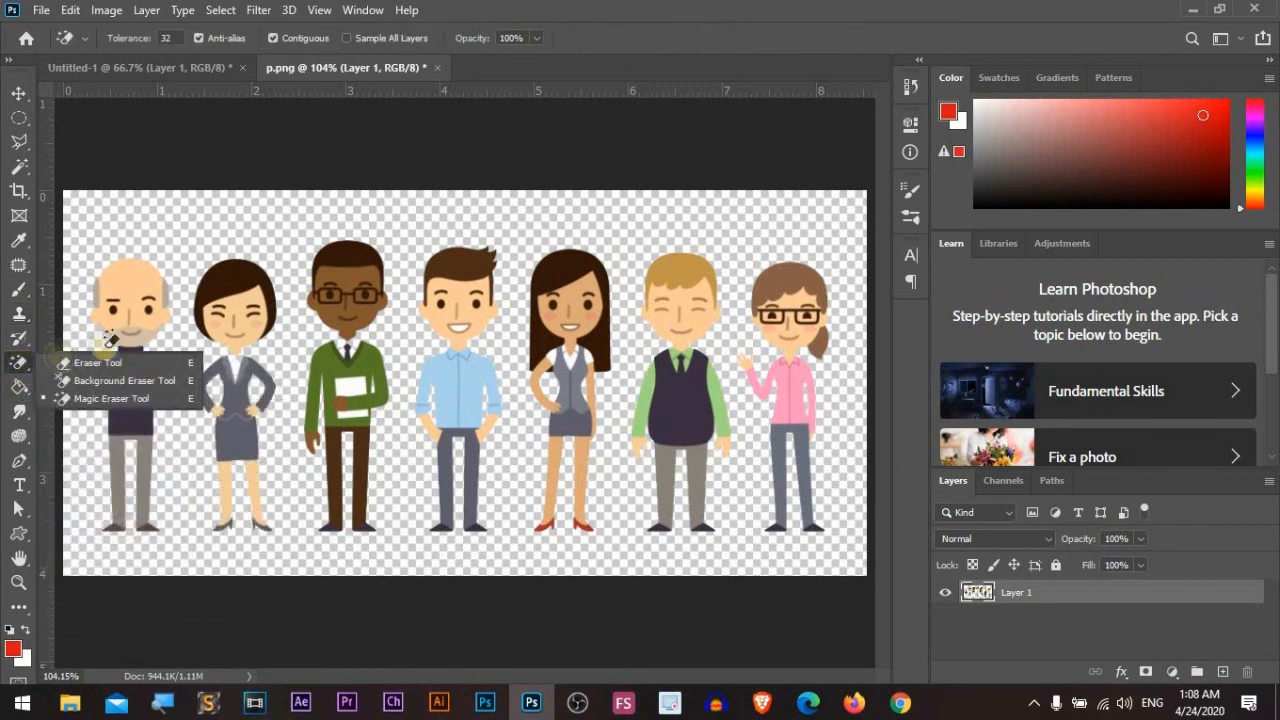
{"action": "left_click", "coordinate": [301, 228]}
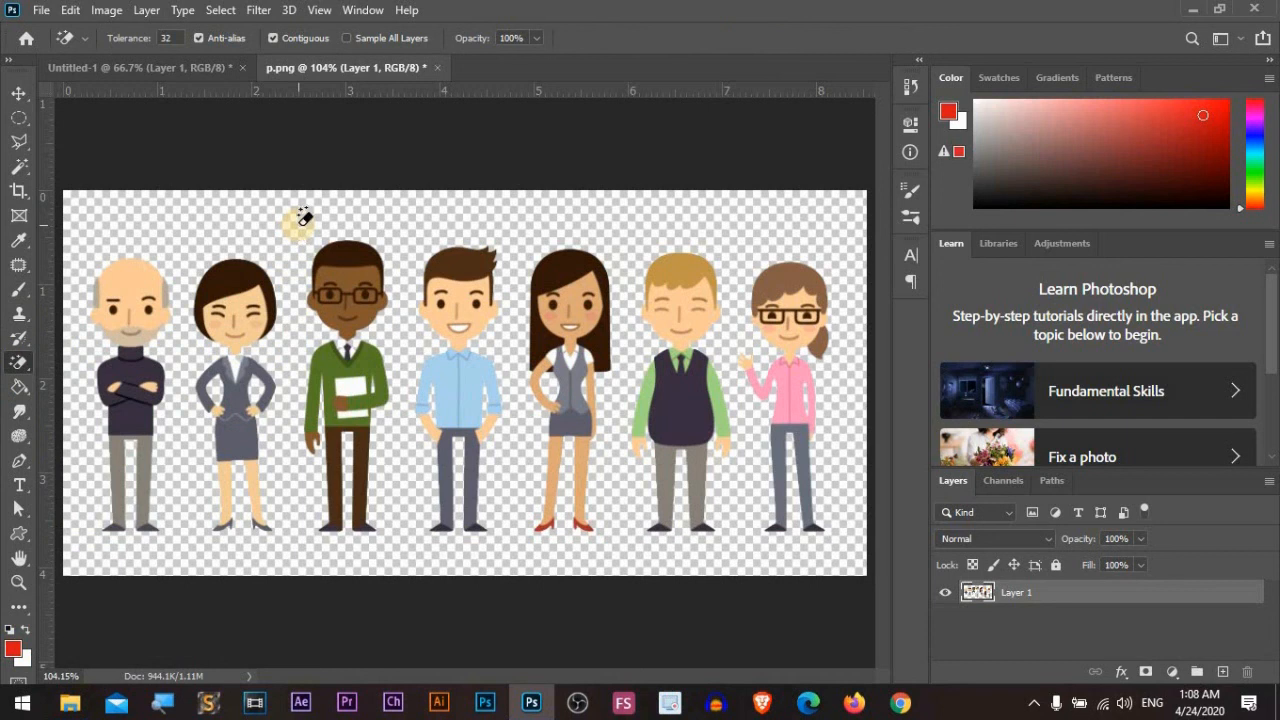
Step: Cycle through the Eraser, Background Eraser and Magic Eraser tools, ending on the Magic Eraser
{"action": "key", "text": "shift+e"}
{"action": "key", "text": "shift+e"}
{"action": "key", "text": "shift+e"}
{"action": "key", "text": "shift+e"}
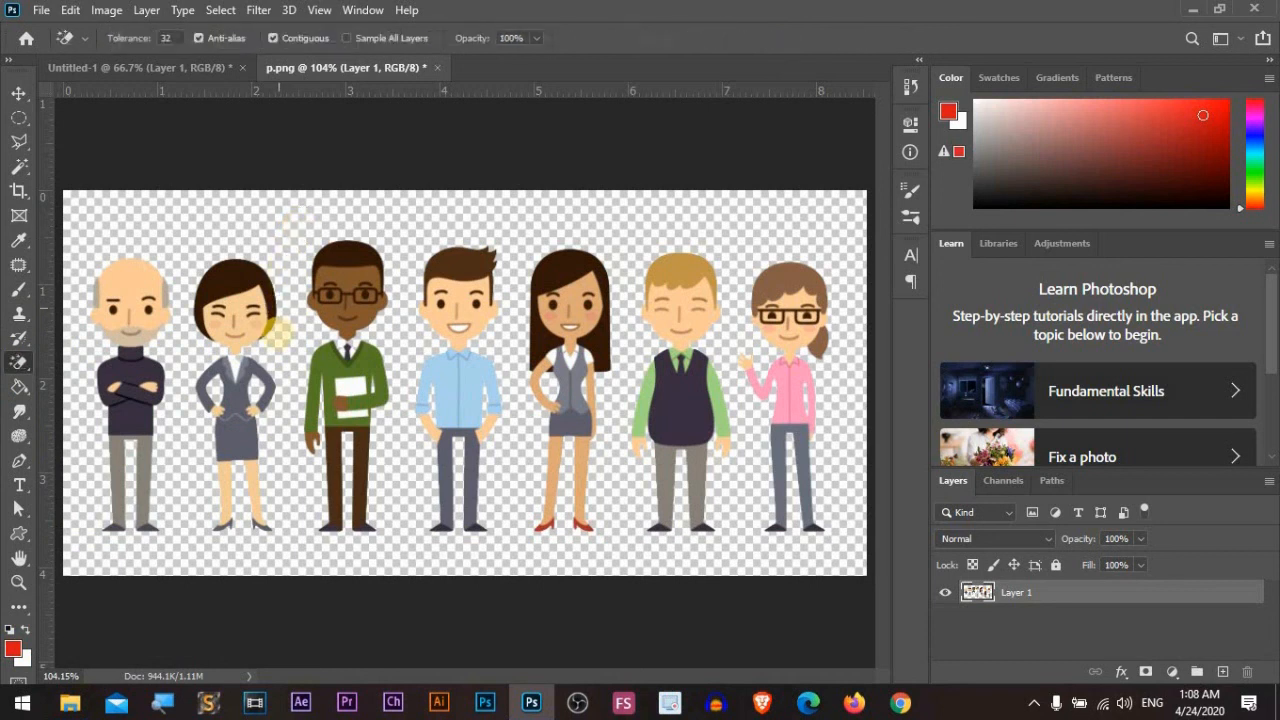
{"action": "key", "text": "shift+e"}
{"action": "key", "text": "shift+e"}
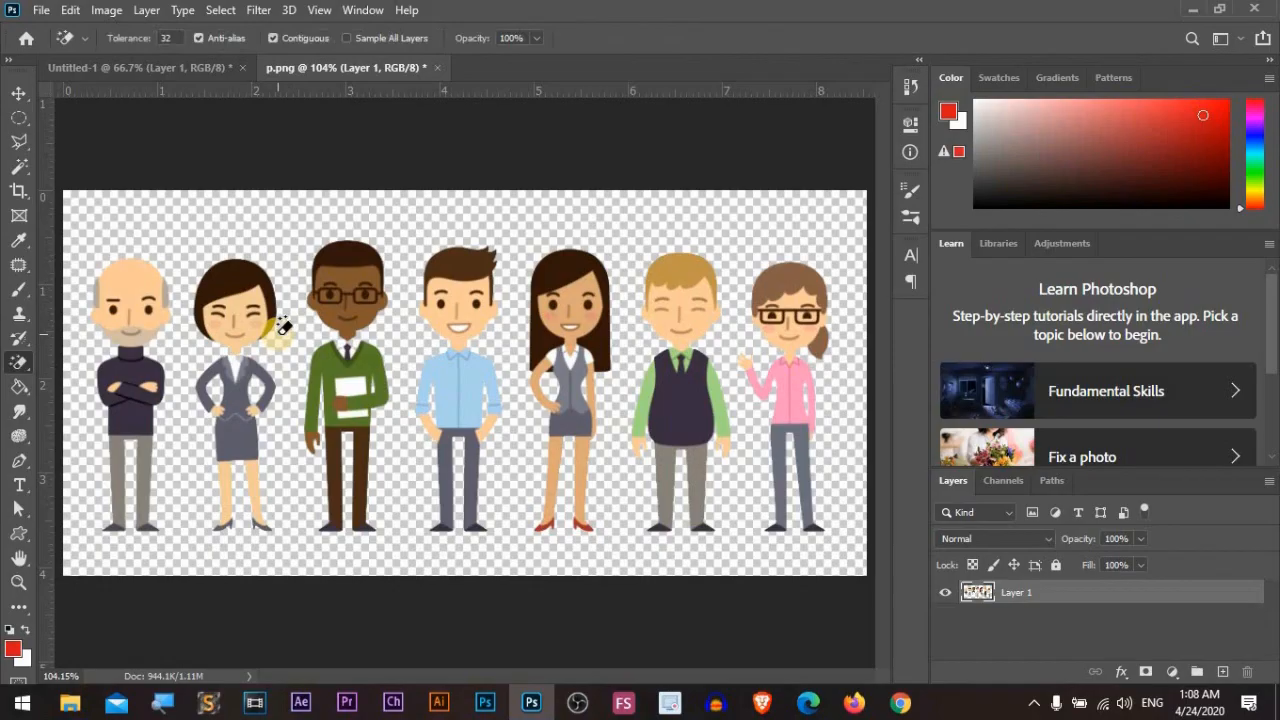